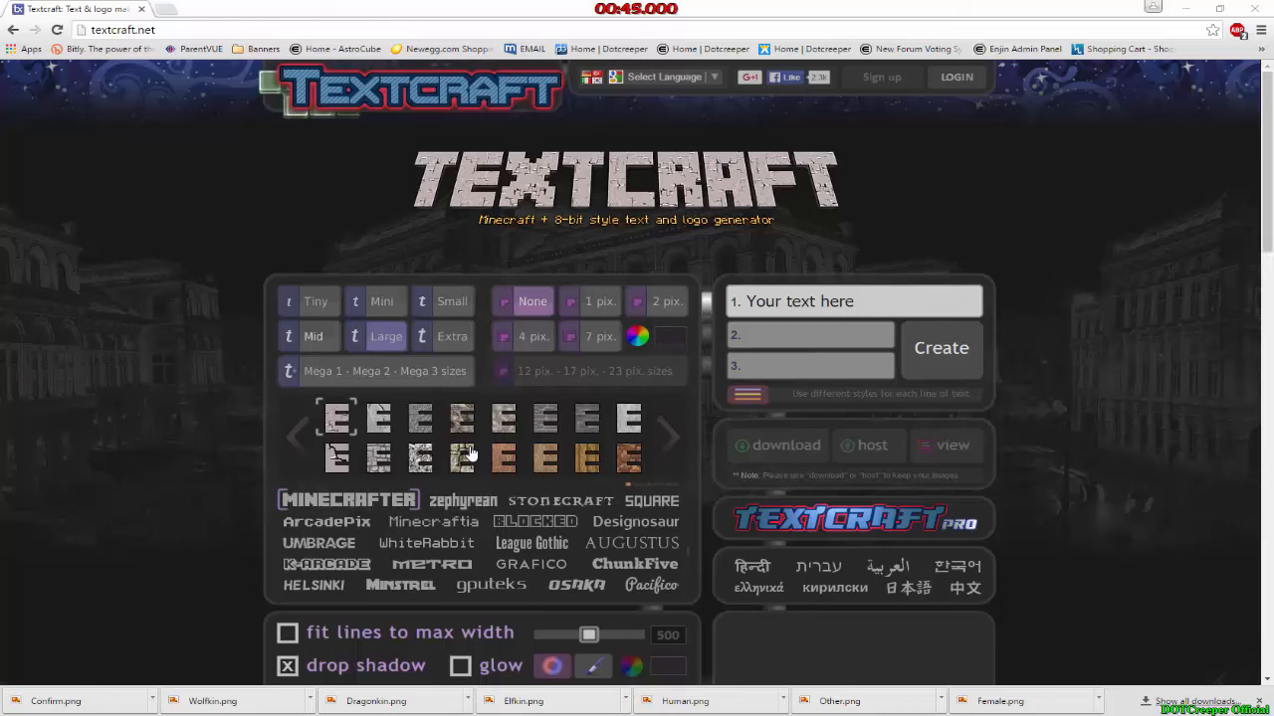
Step: Set the logo text to the Stonecraft font with the darkest plain grey fill
click(555, 505)
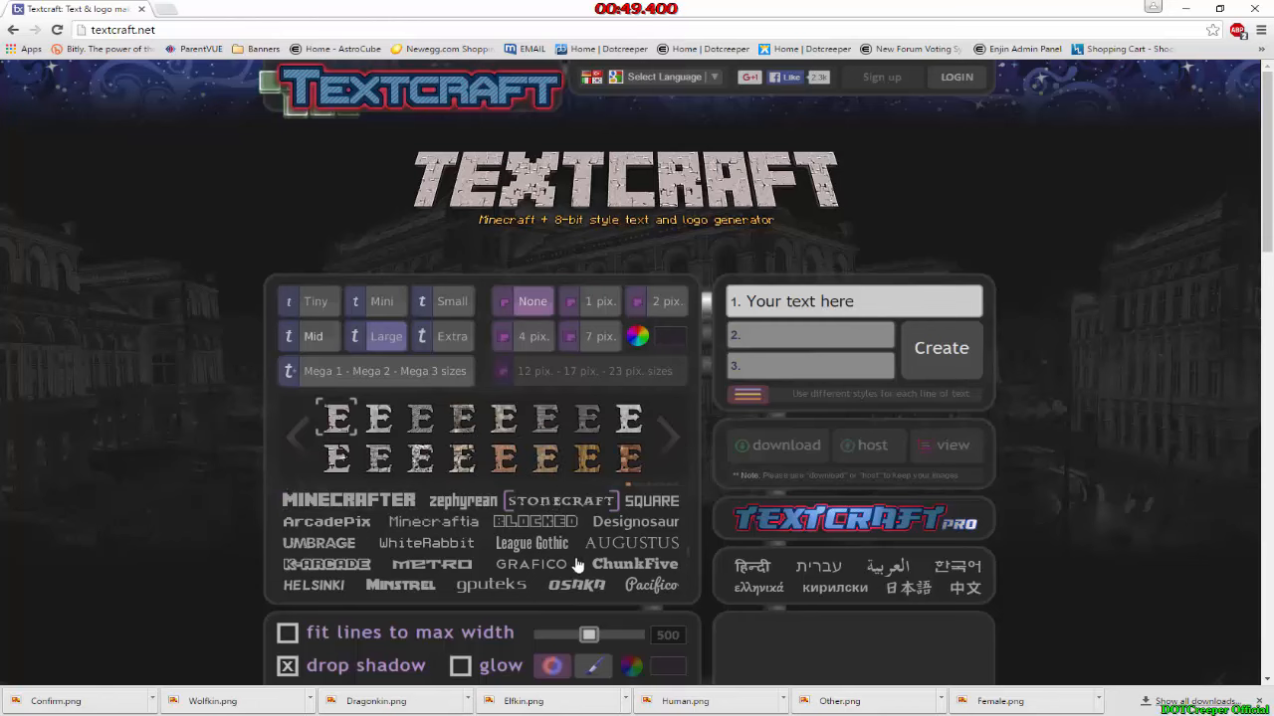
click(668, 438)
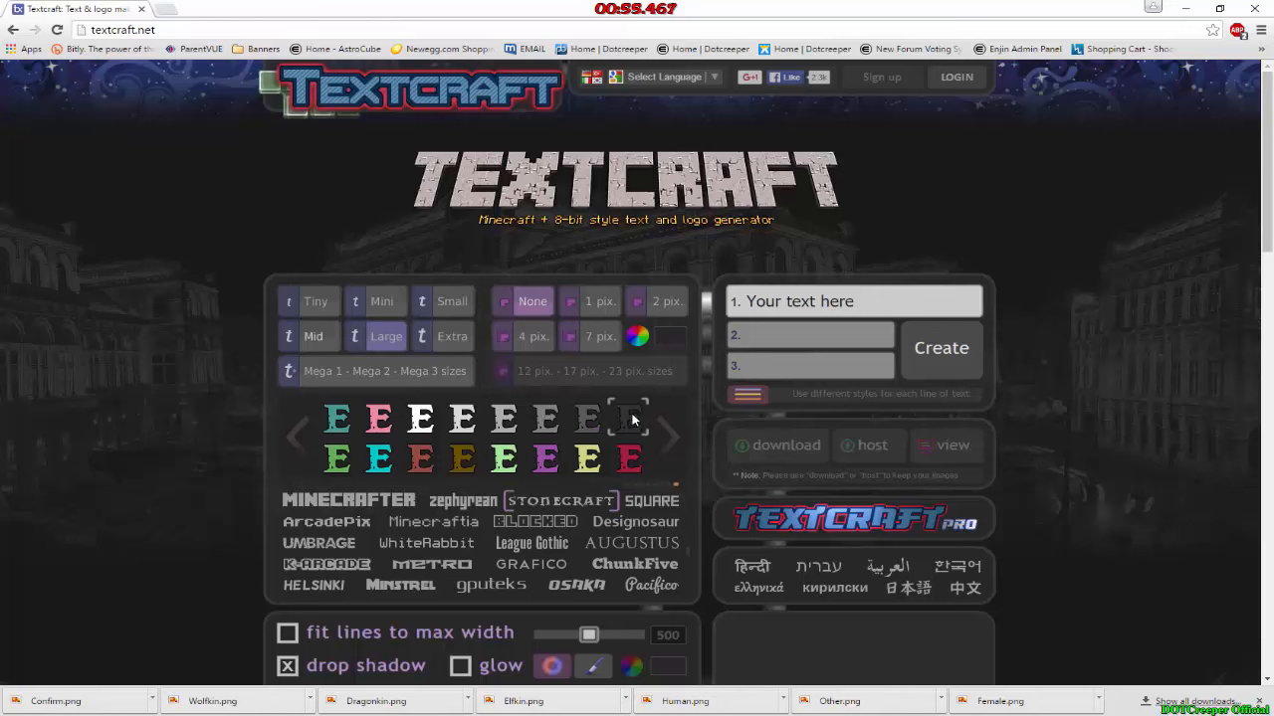
Step: Enable glow in bright red for the text and turn off the 3d-style view
scroll(537, 602, down, 2)
click(459, 455)
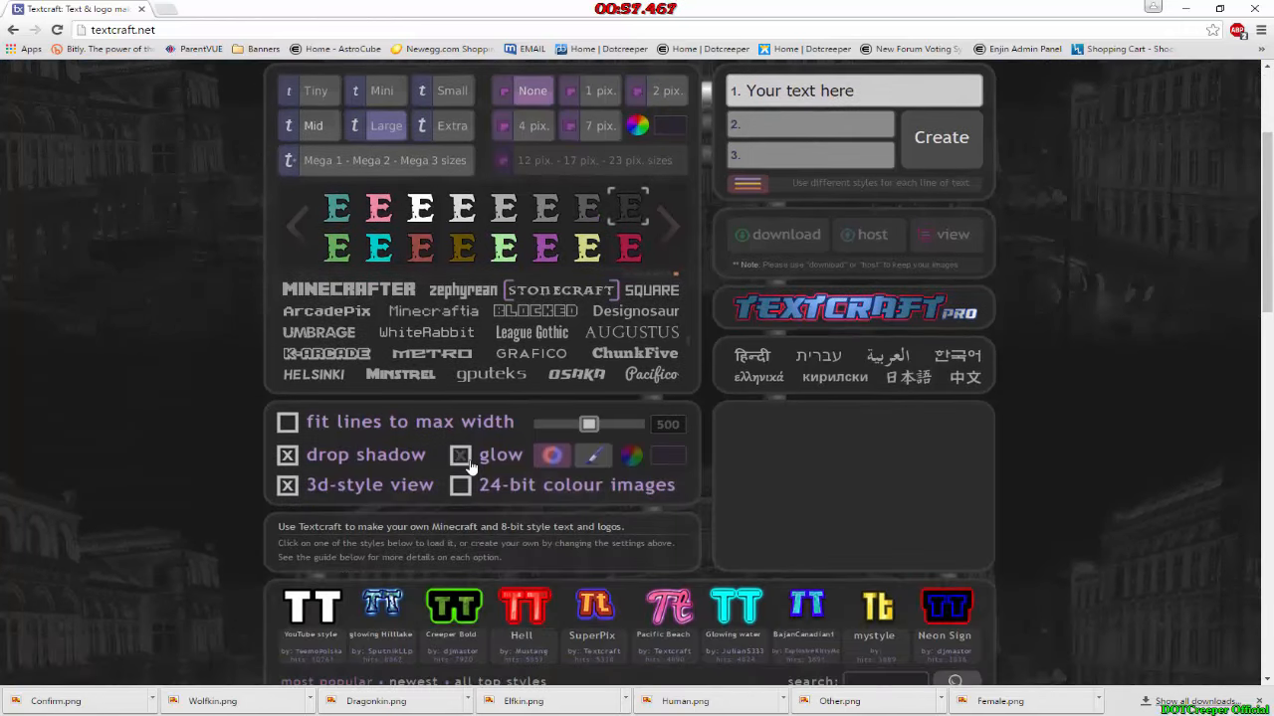
click(630, 455)
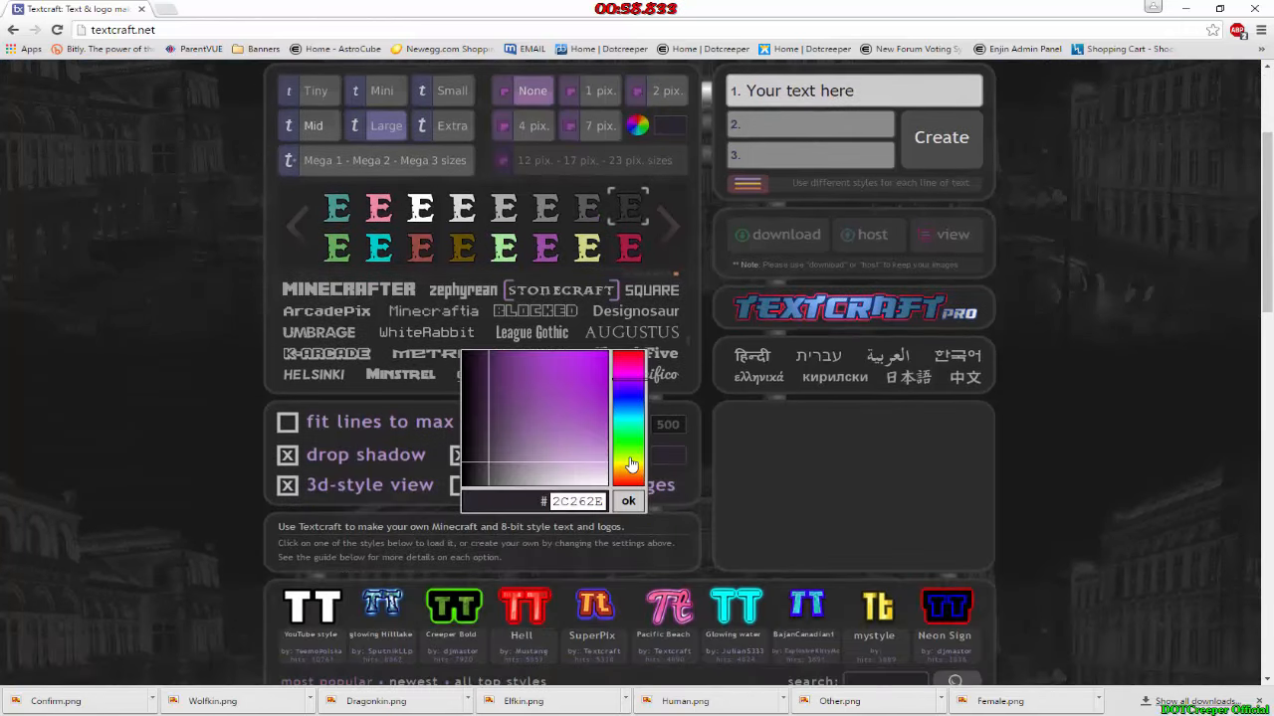
click(640, 378)
click(608, 353)
click(627, 501)
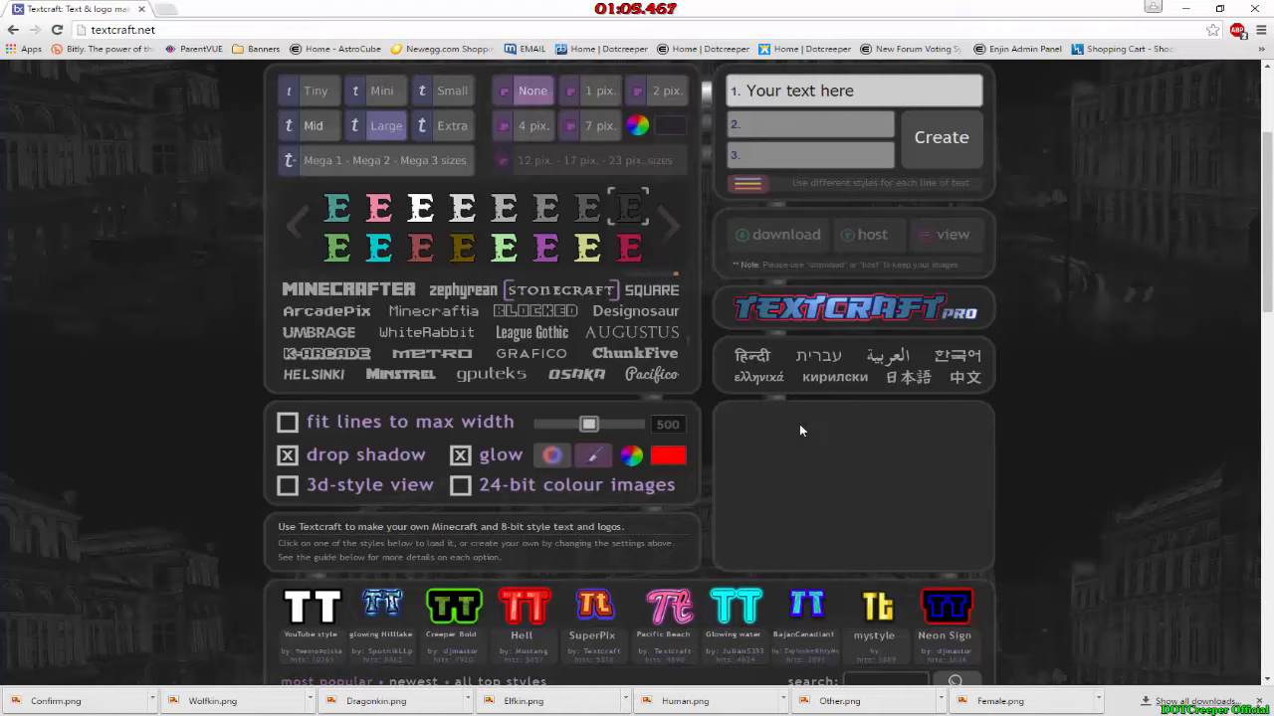
Step: Replace the first line's placeholder with "Character Select" and create the logo
scroll(801, 426, up, 1)
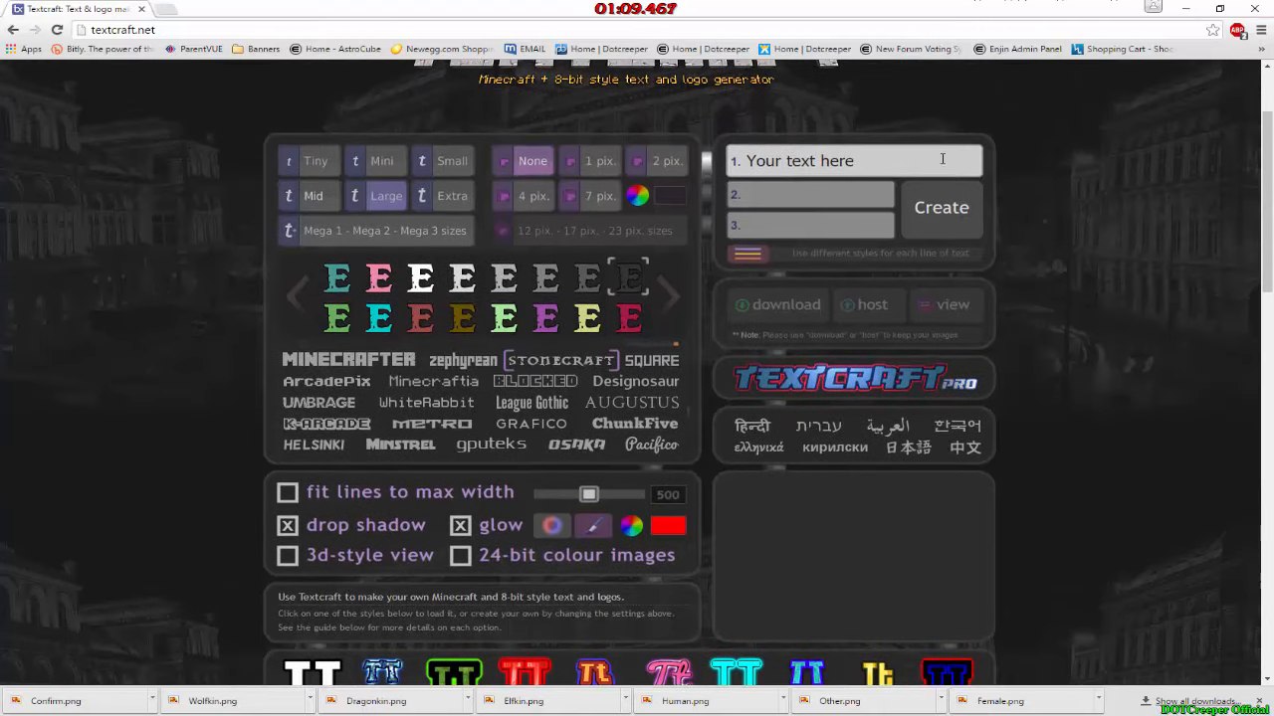
click(896, 165)
scroll(963, 348, up, 2)
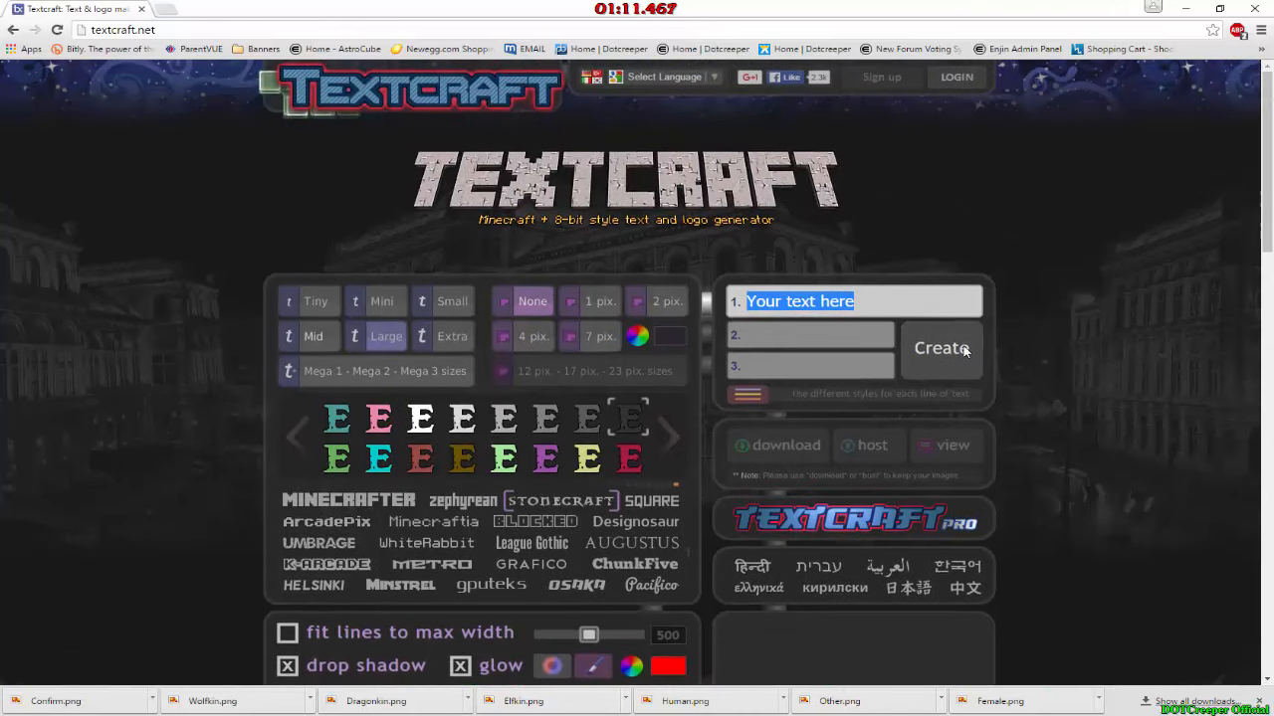
text(Ch)
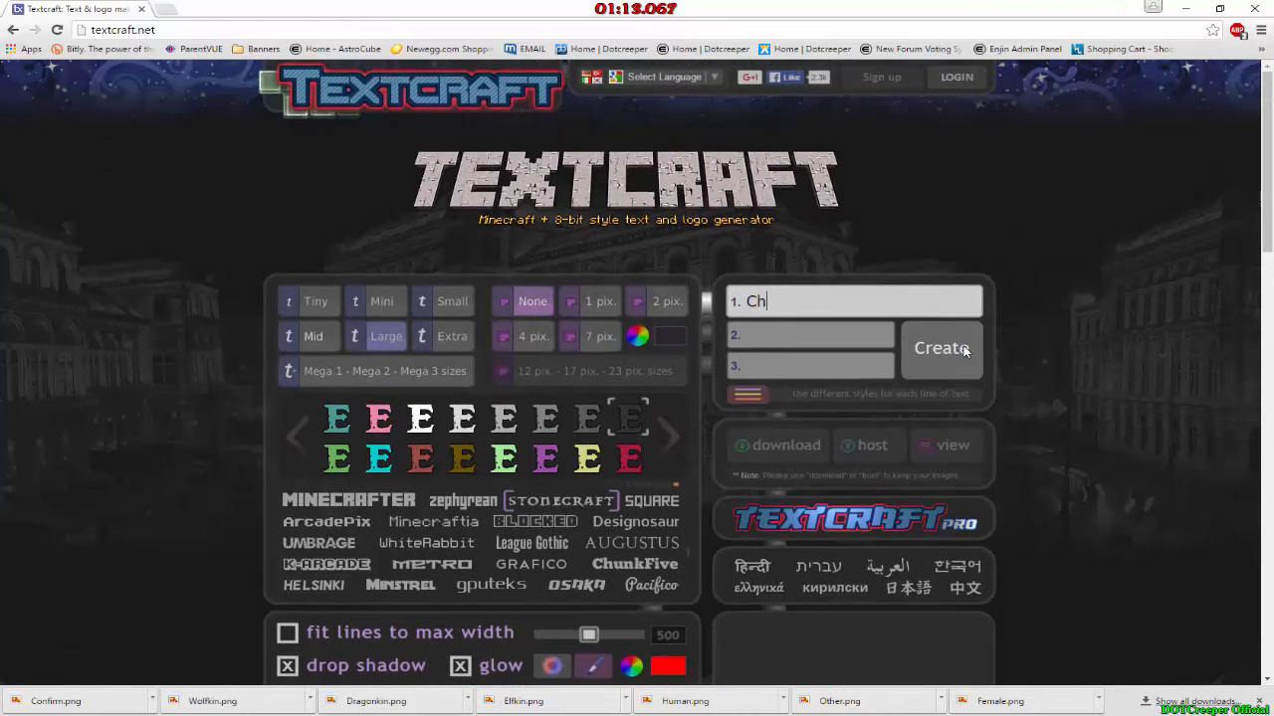
text(aract)
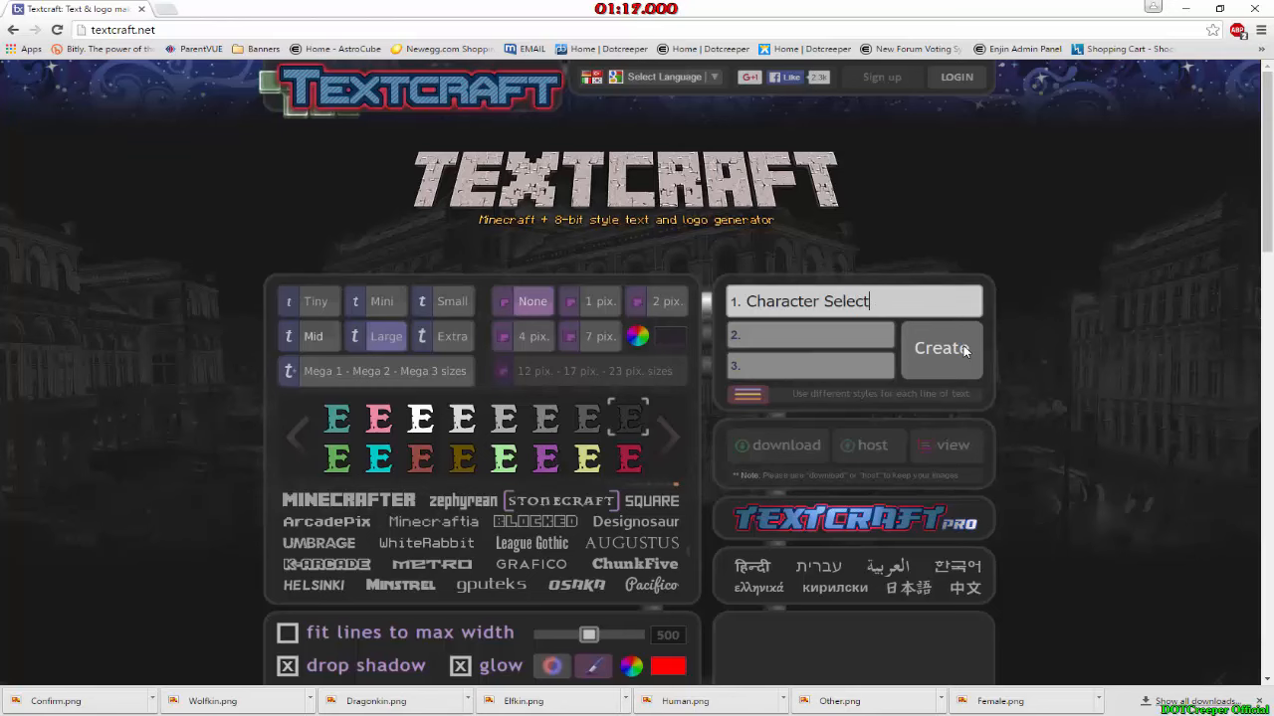
text(er Select)
click(963, 348)
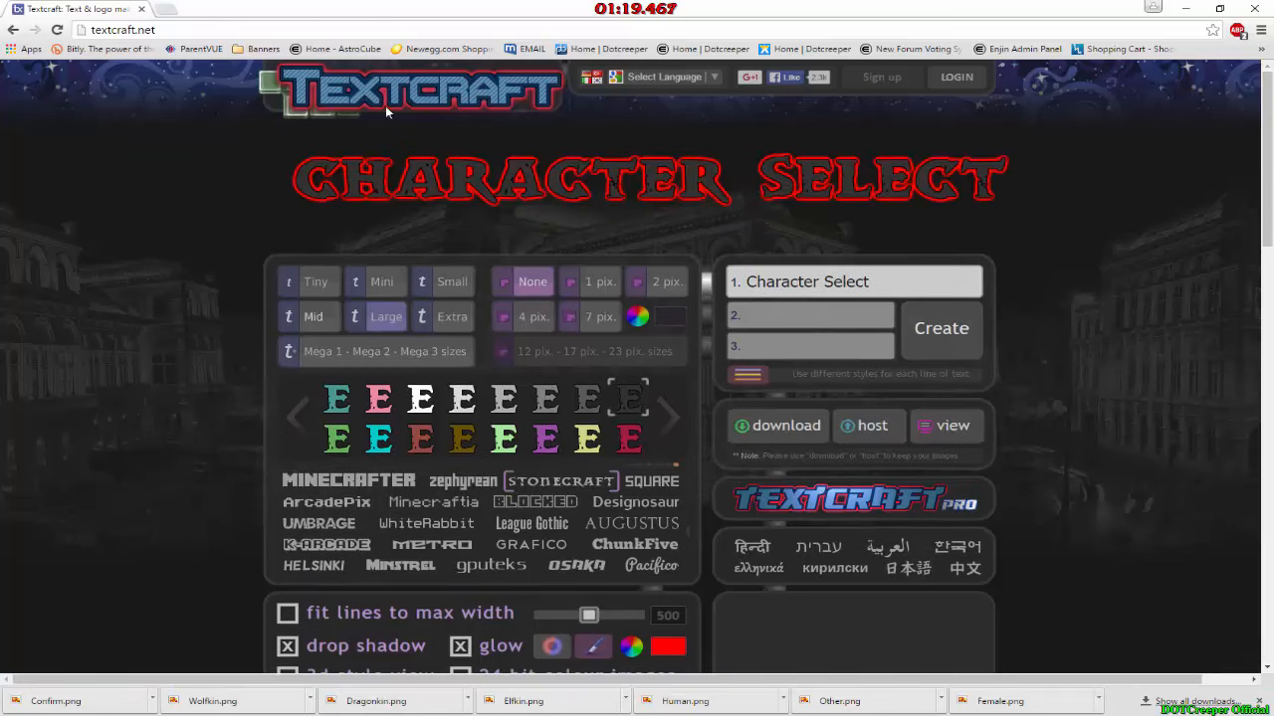
Step: Download the Character Select logo image and close the download page
click(776, 428)
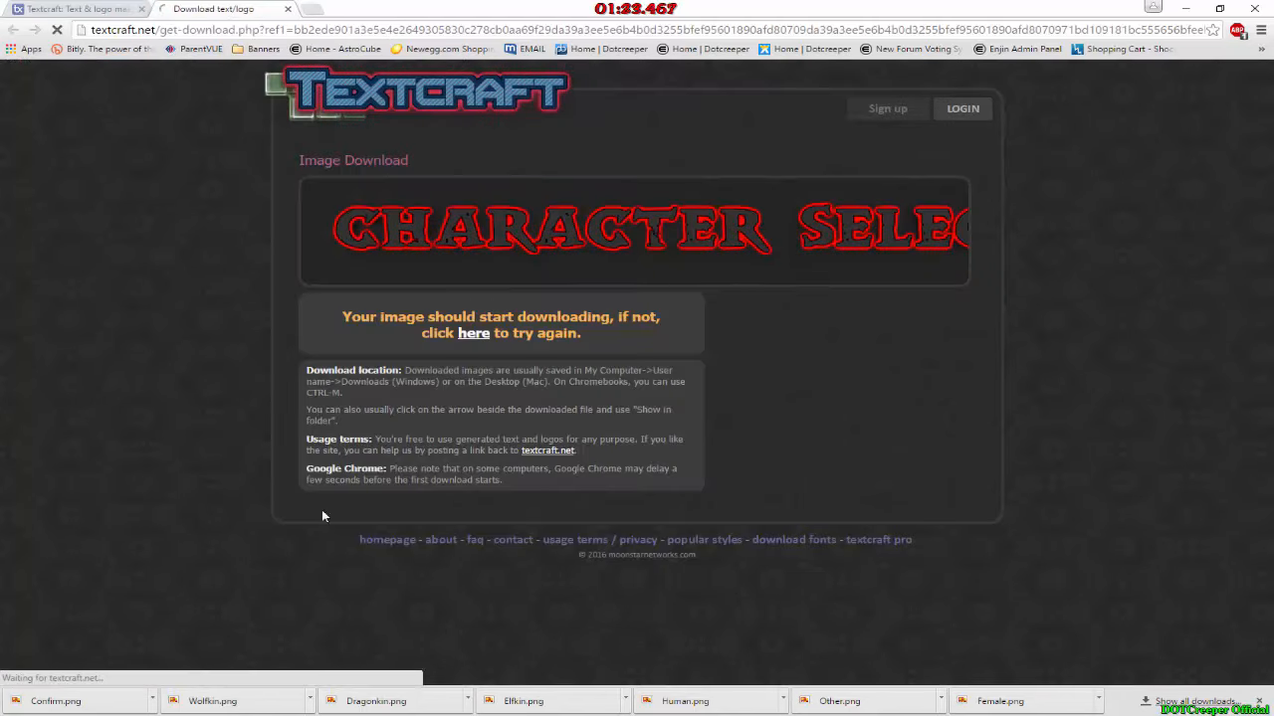
click(288, 9)
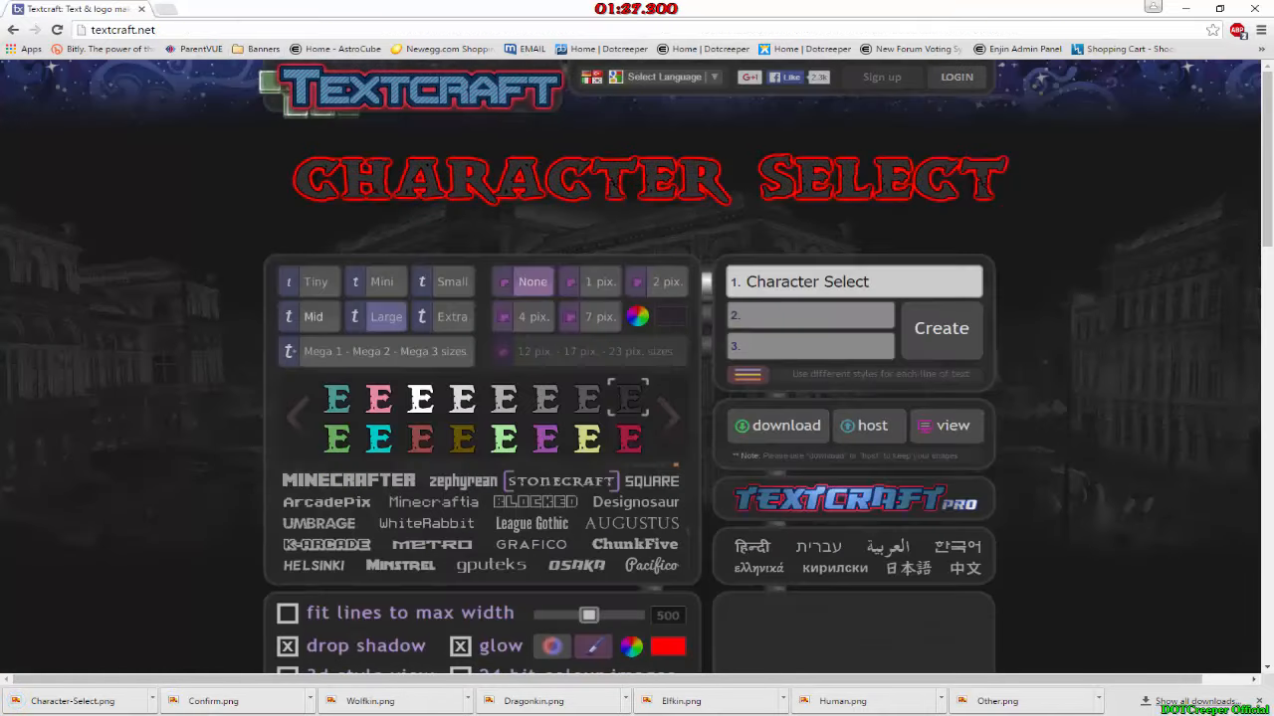
Step: Switch to RPG Maker MV and check the map's extent from its first tile to the opposite corner tile
click(237, 715)
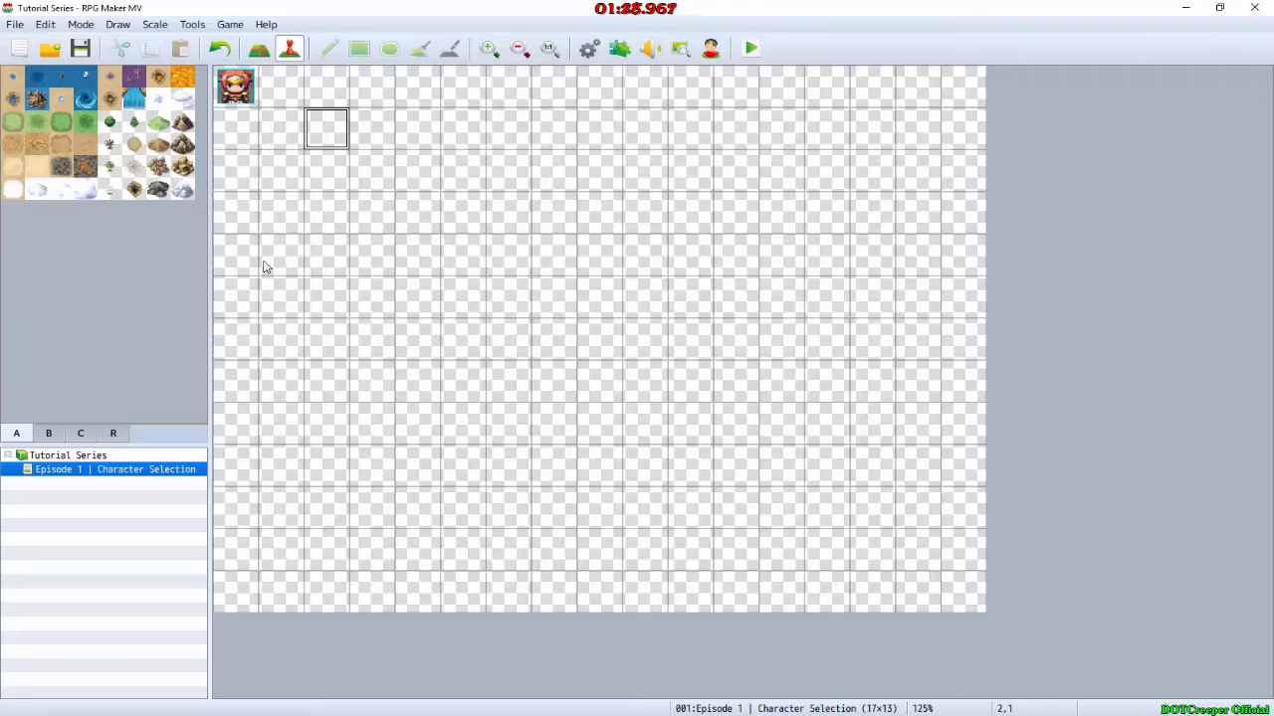
click(257, 94)
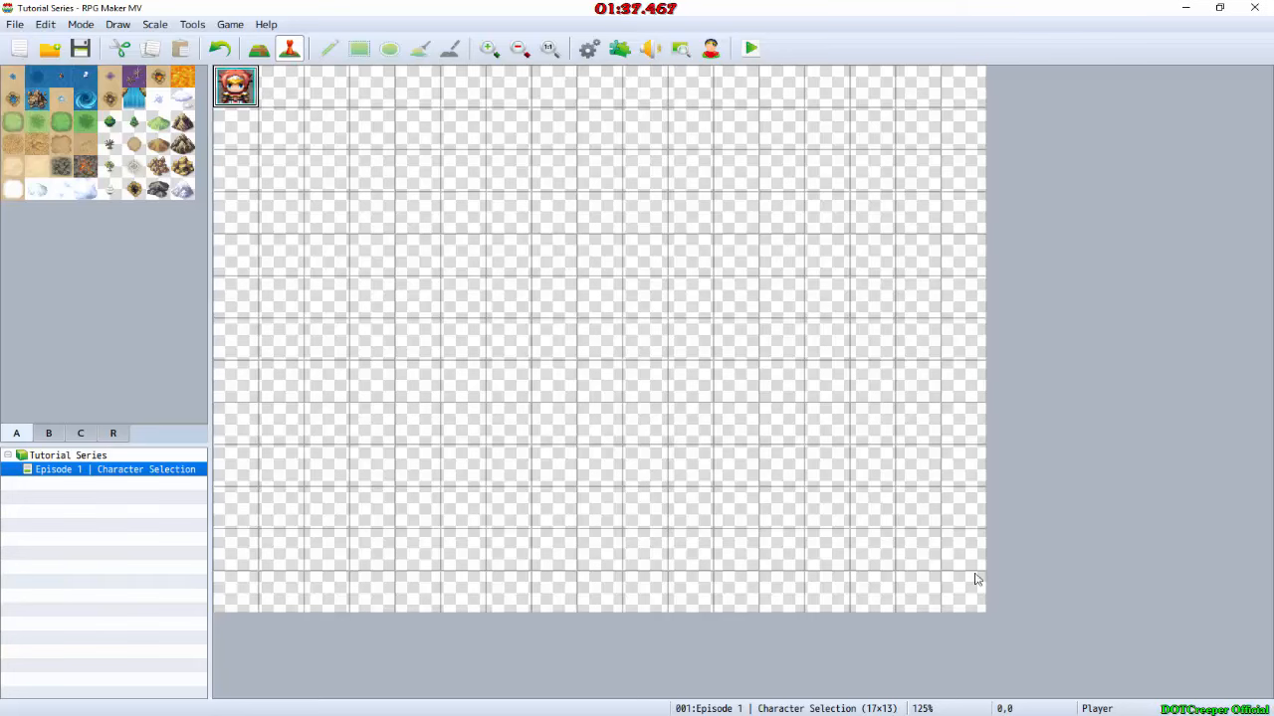
click(956, 608)
mouse_move(239, 92)
mouse_down()
mouse_move(277, 94)
mouse_move(249, 100)
mouse_up()
click(983, 587)
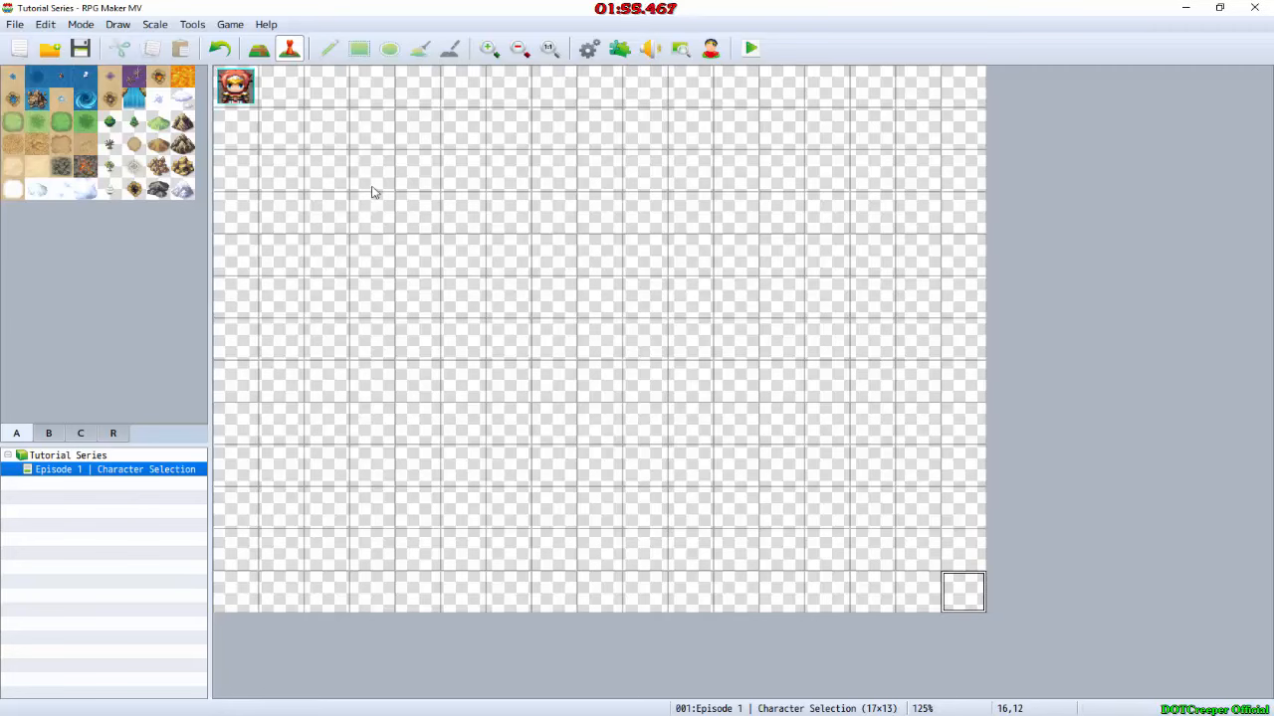
click(242, 101)
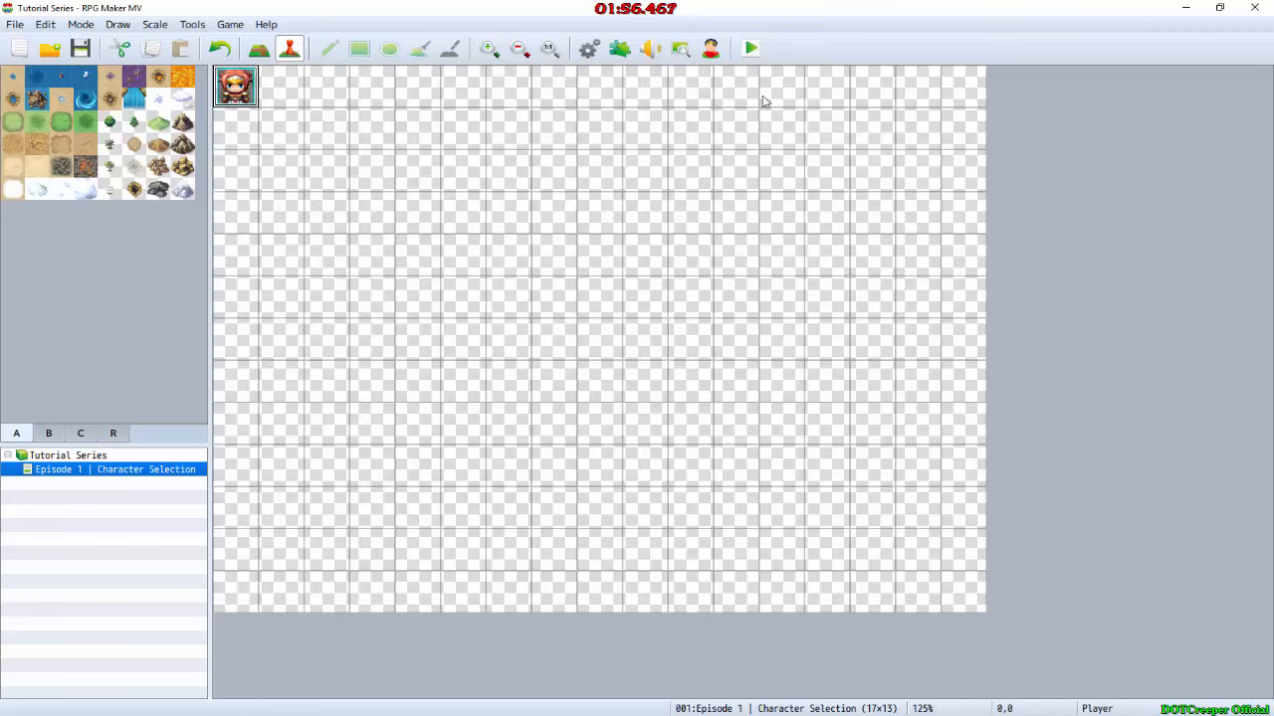
Step: Check the Screen Width and Screen Height parameters of the YEP_CoreEngine plugin
click(620, 50)
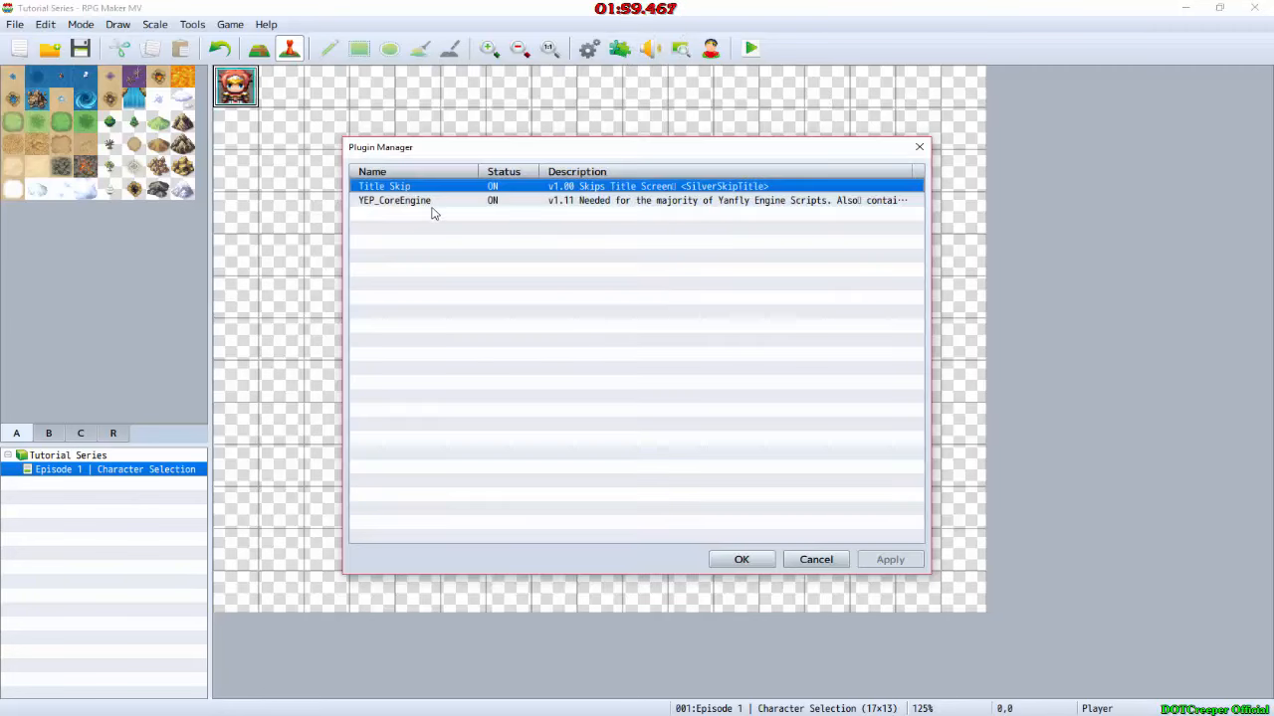
double_click(418, 200)
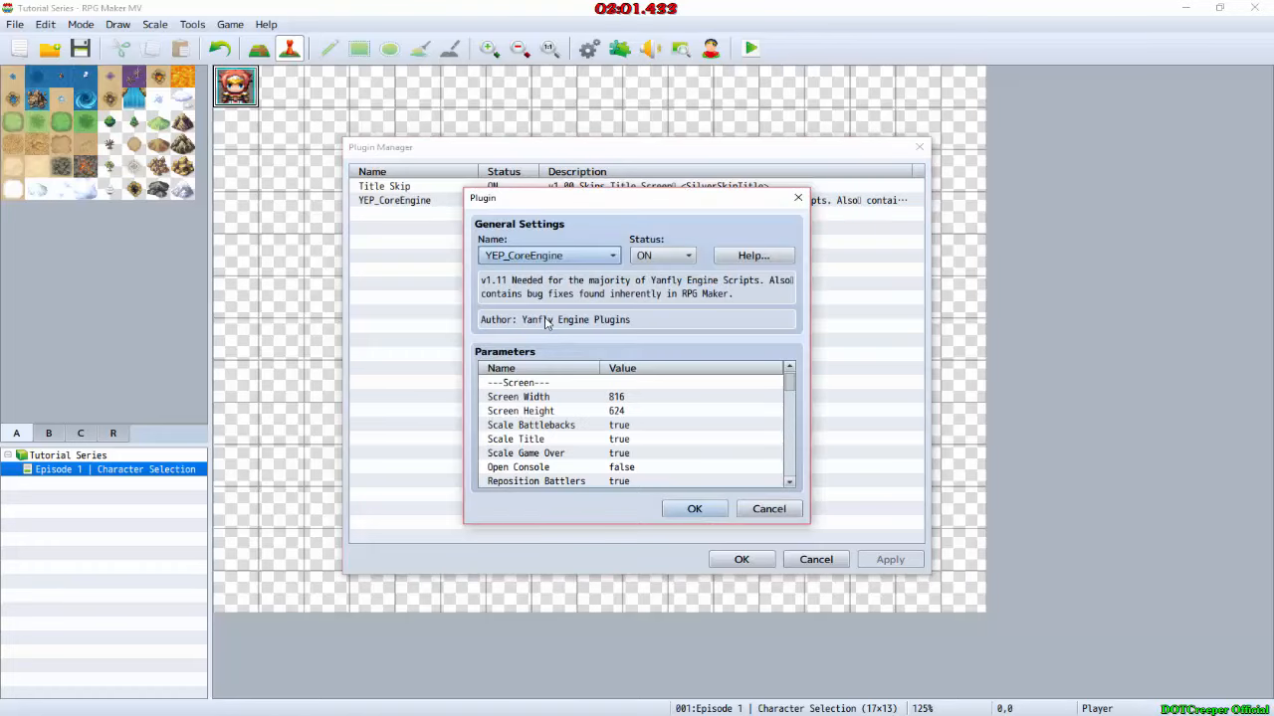
click(627, 411)
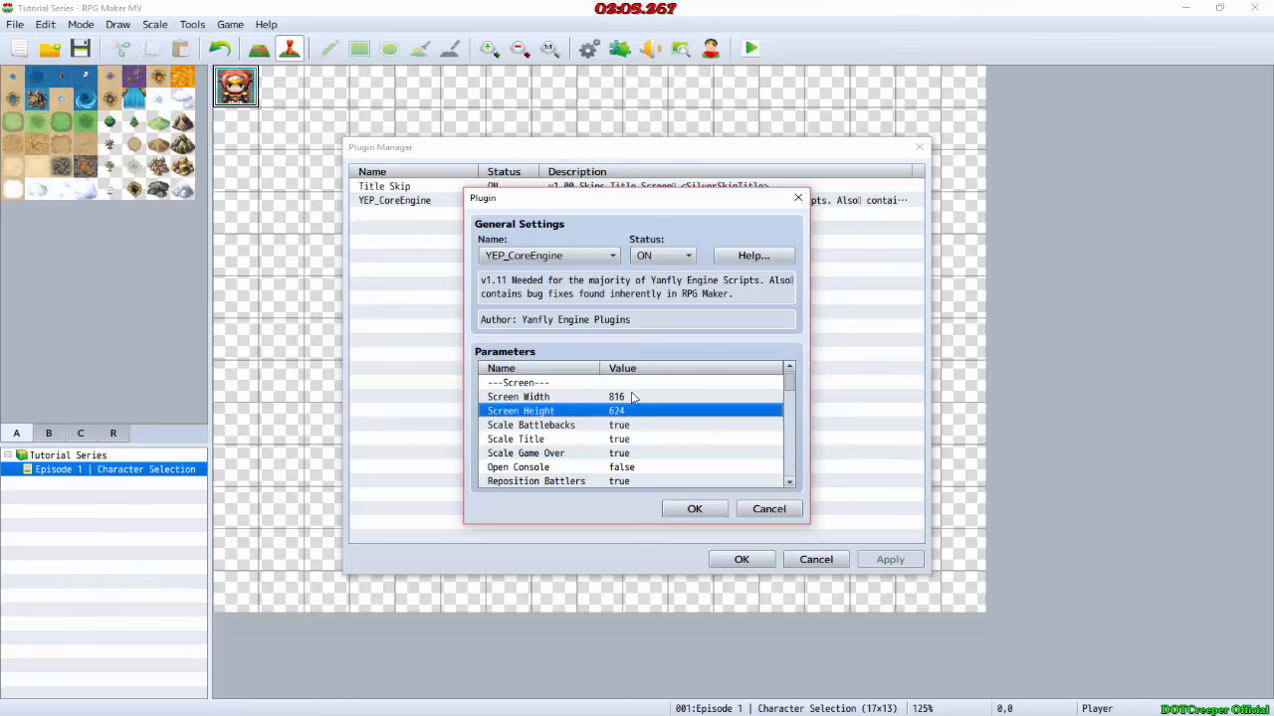
click(632, 397)
click(689, 509)
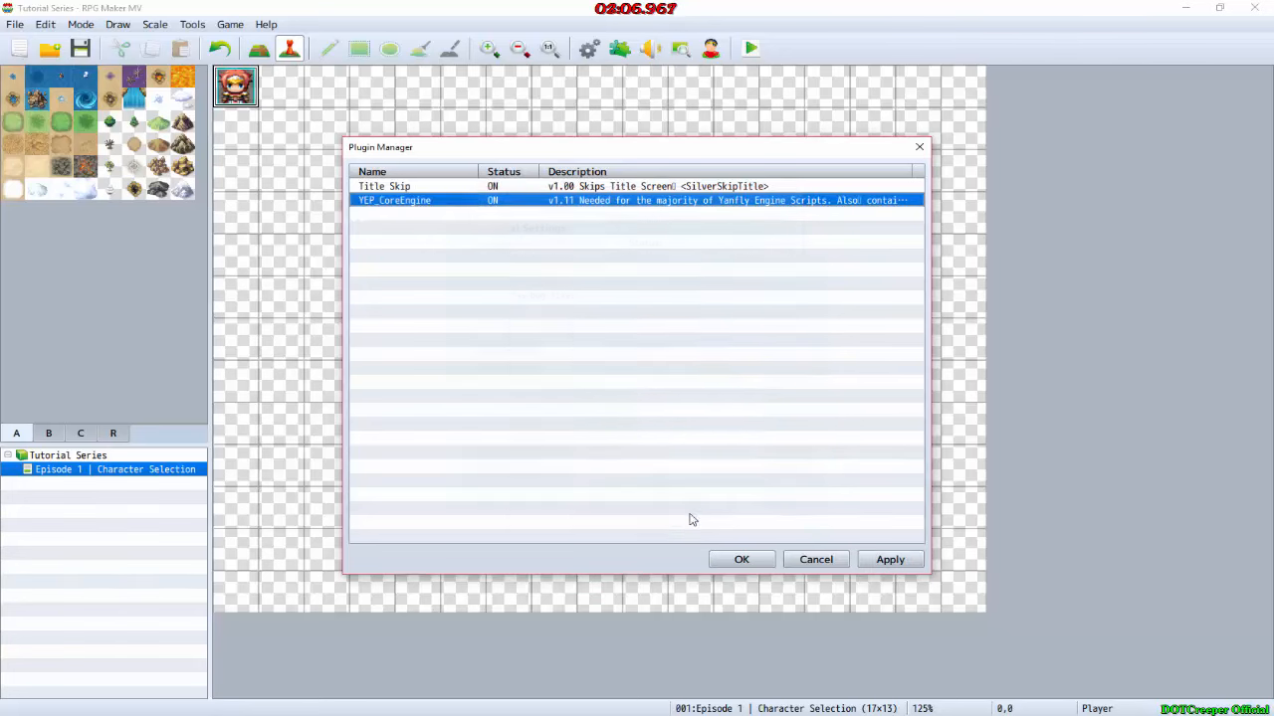
click(740, 559)
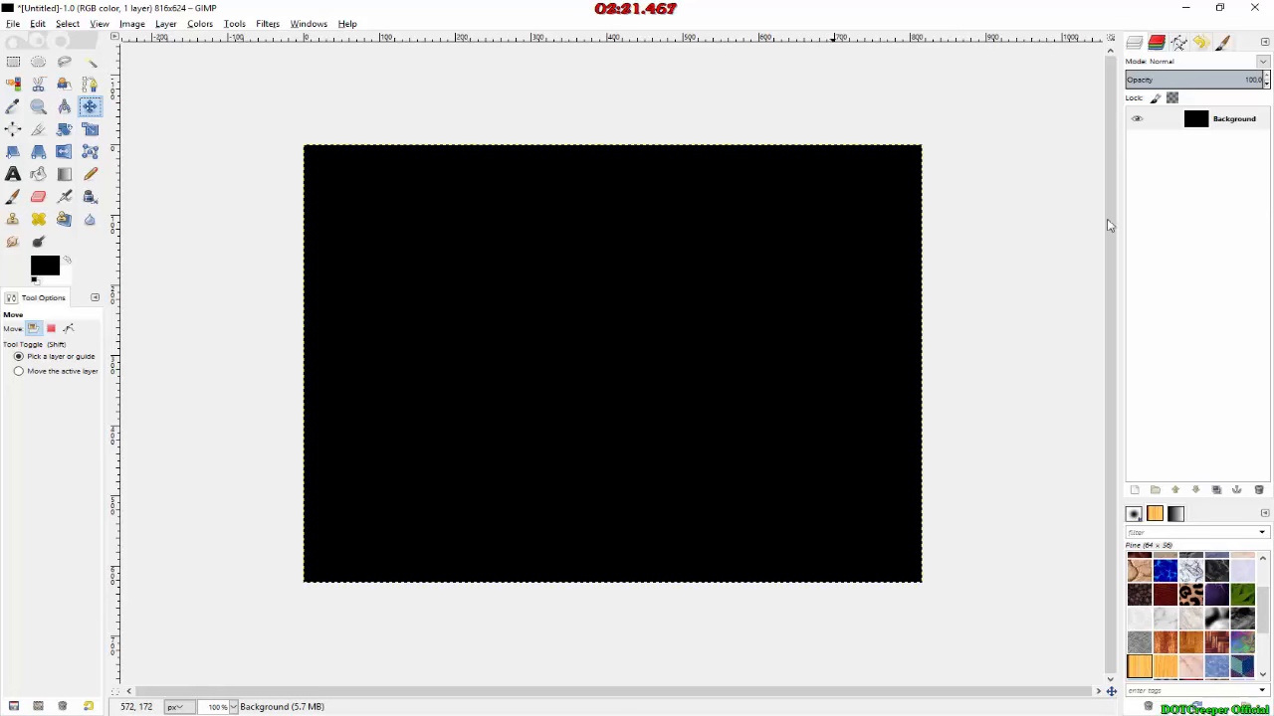
click(1134, 490)
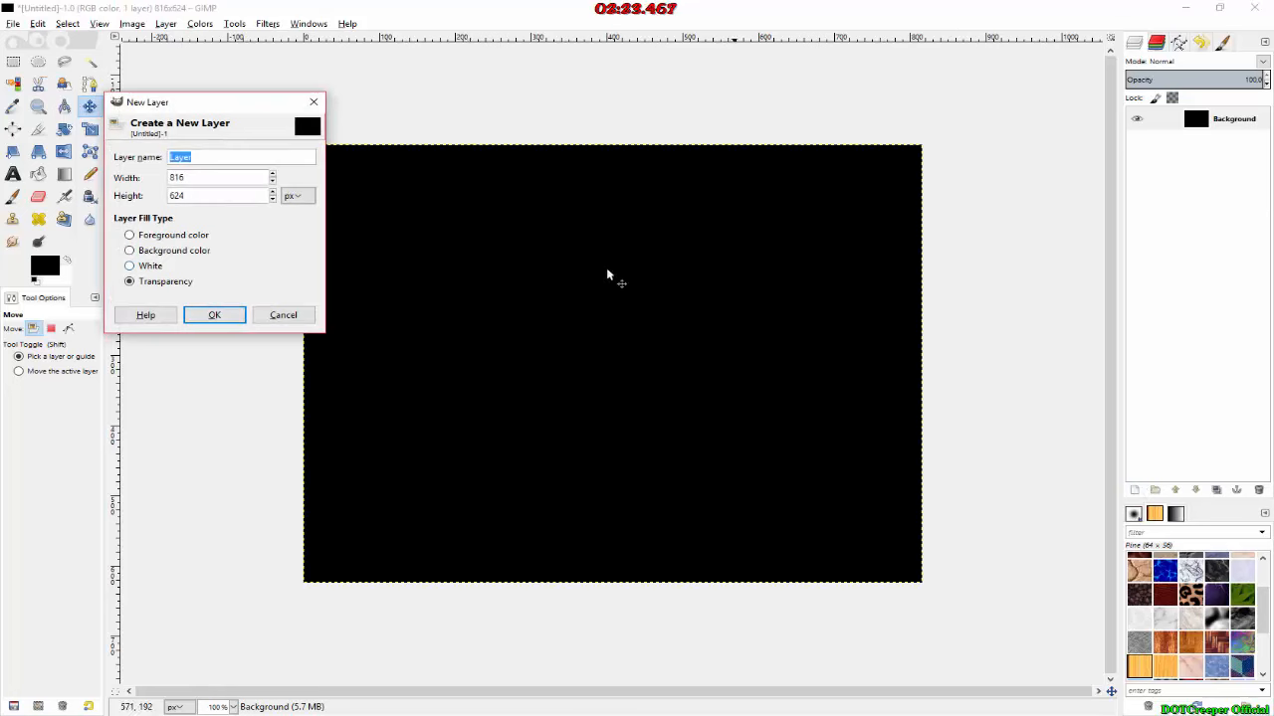
click(215, 315)
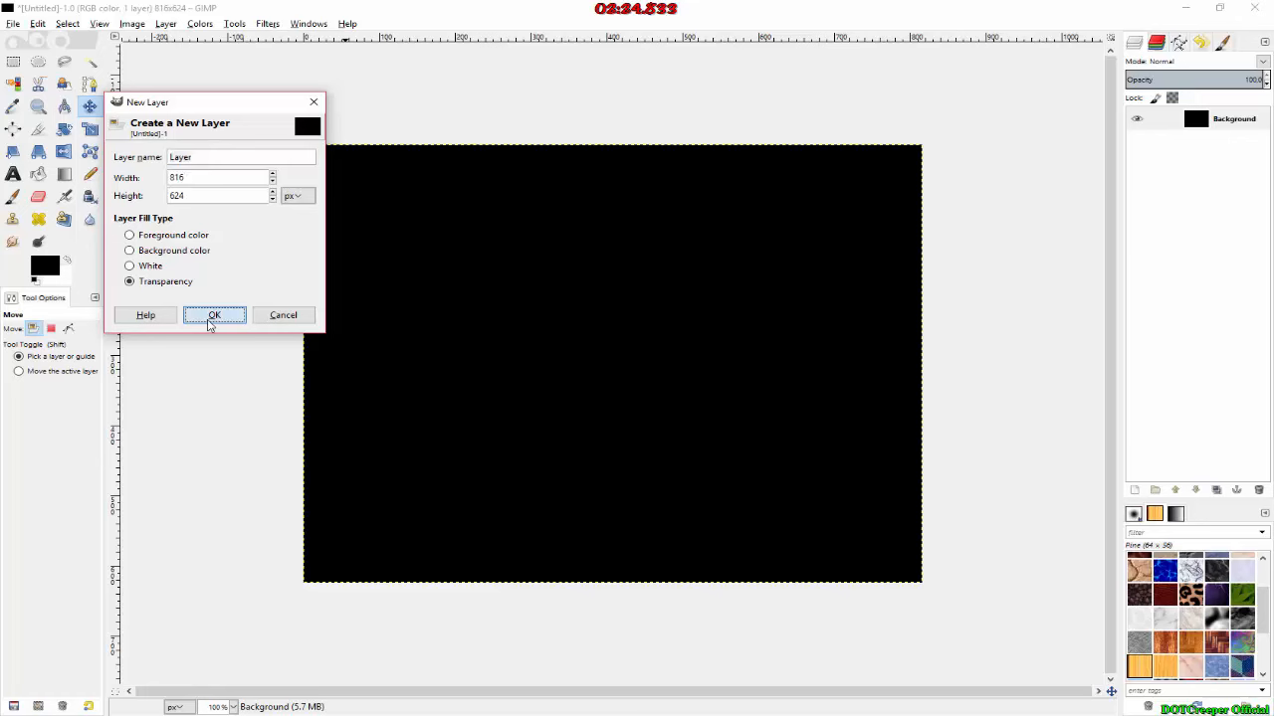
click(13, 25)
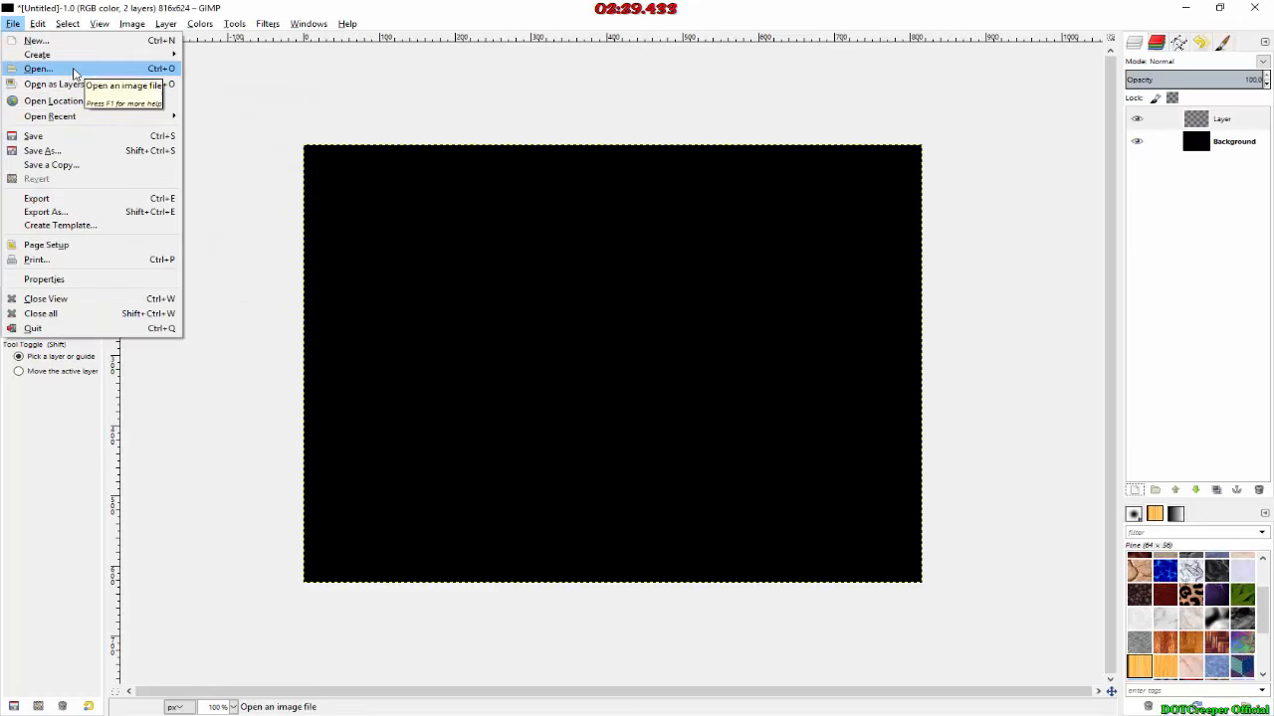
click(381, 8)
right_click(1227, 115)
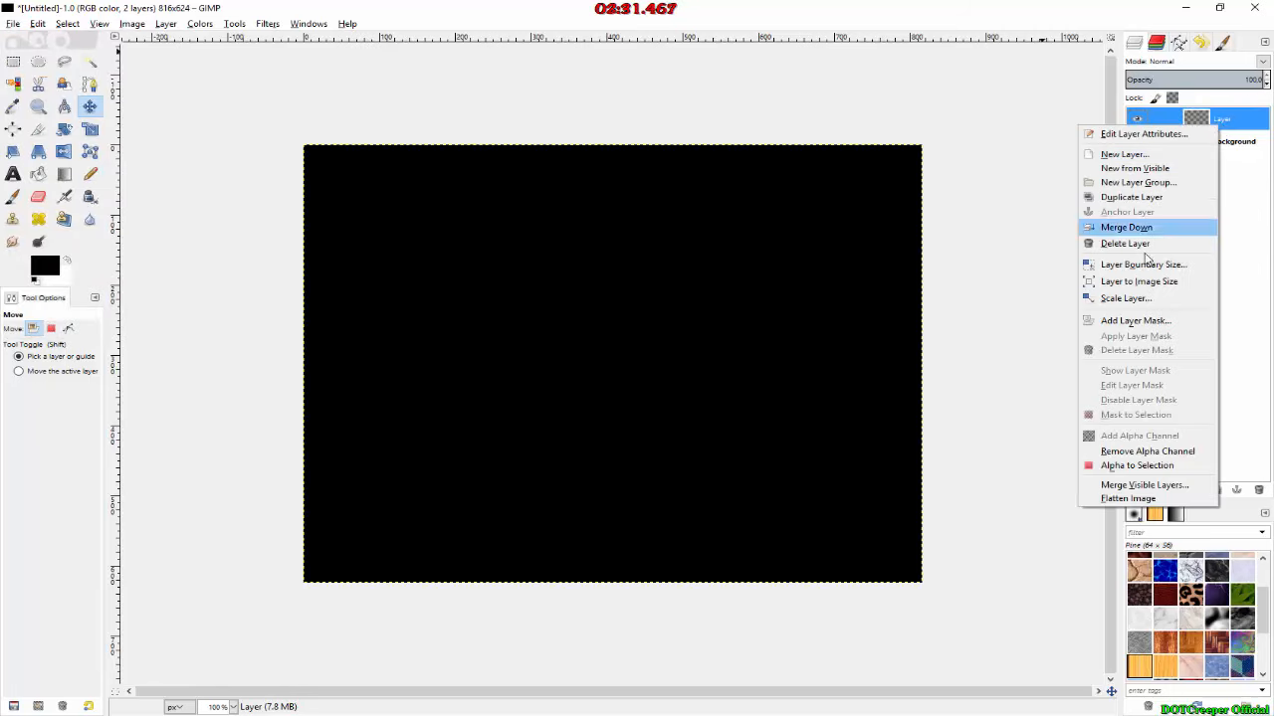
click(1172, 245)
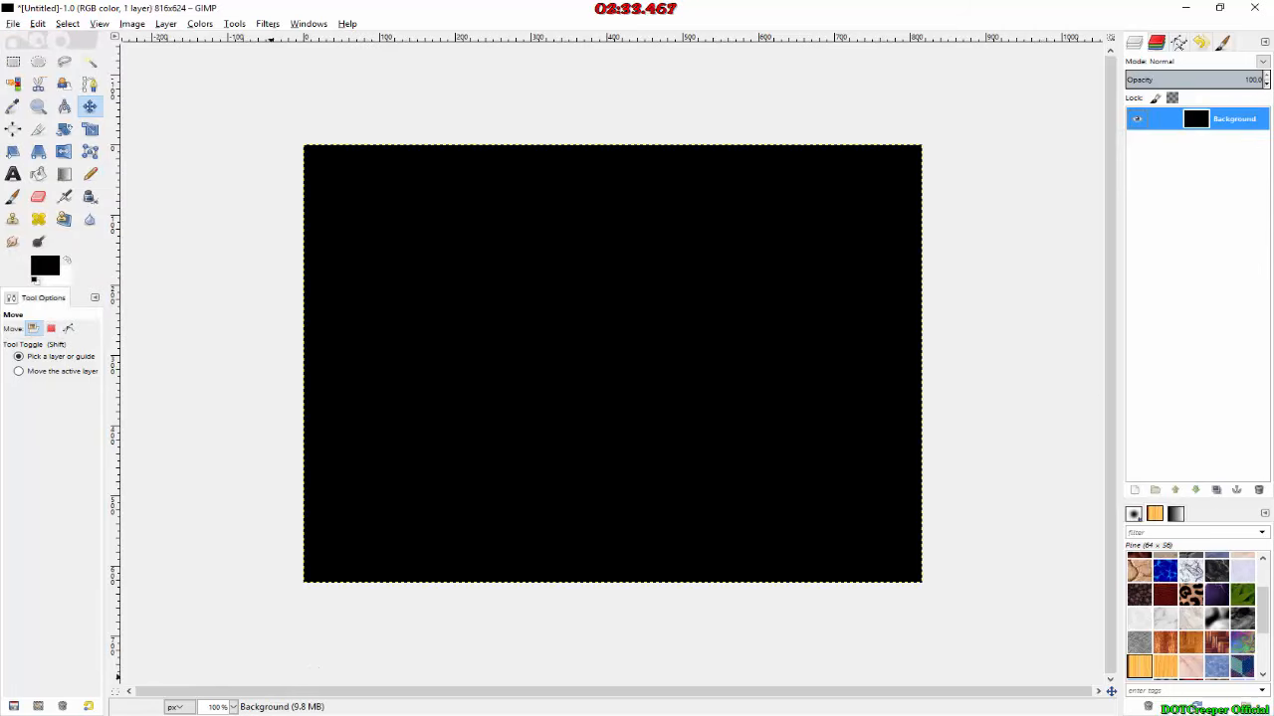
Step: Add Character-Select.png from the Downloads folder to the black image as a new layer
click(227, 714)
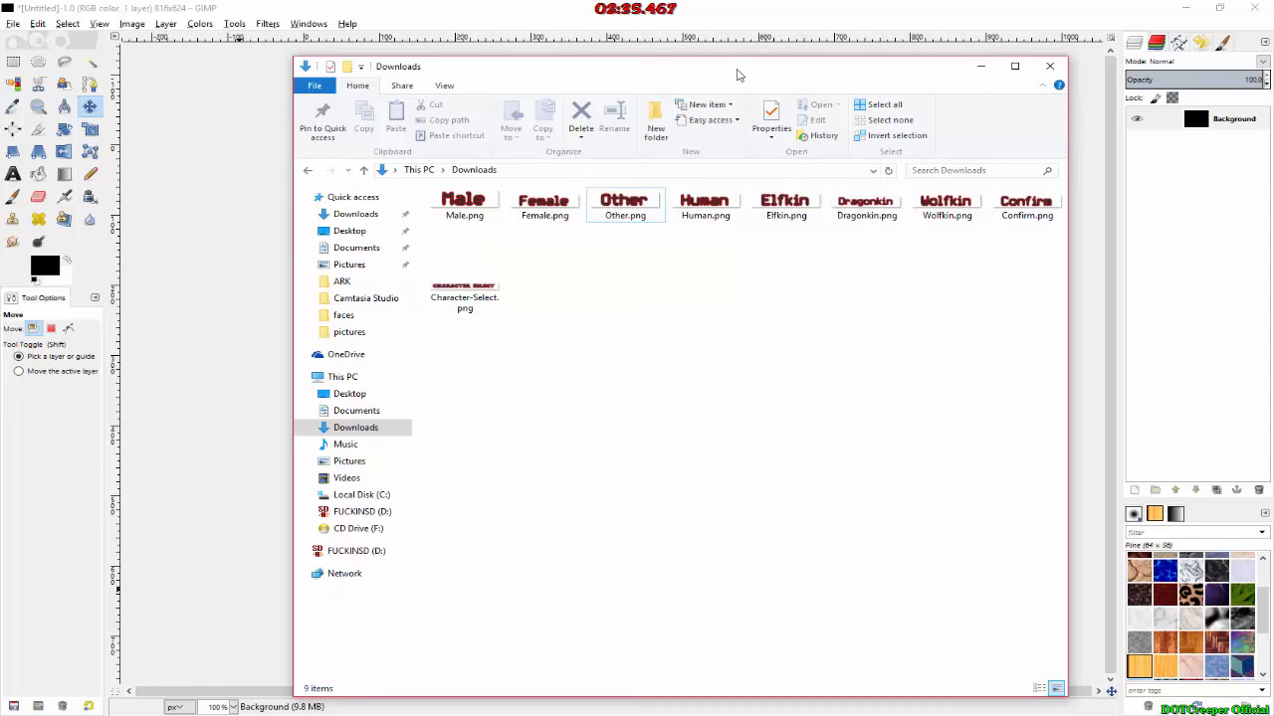
drag(737, 74, 853, 419)
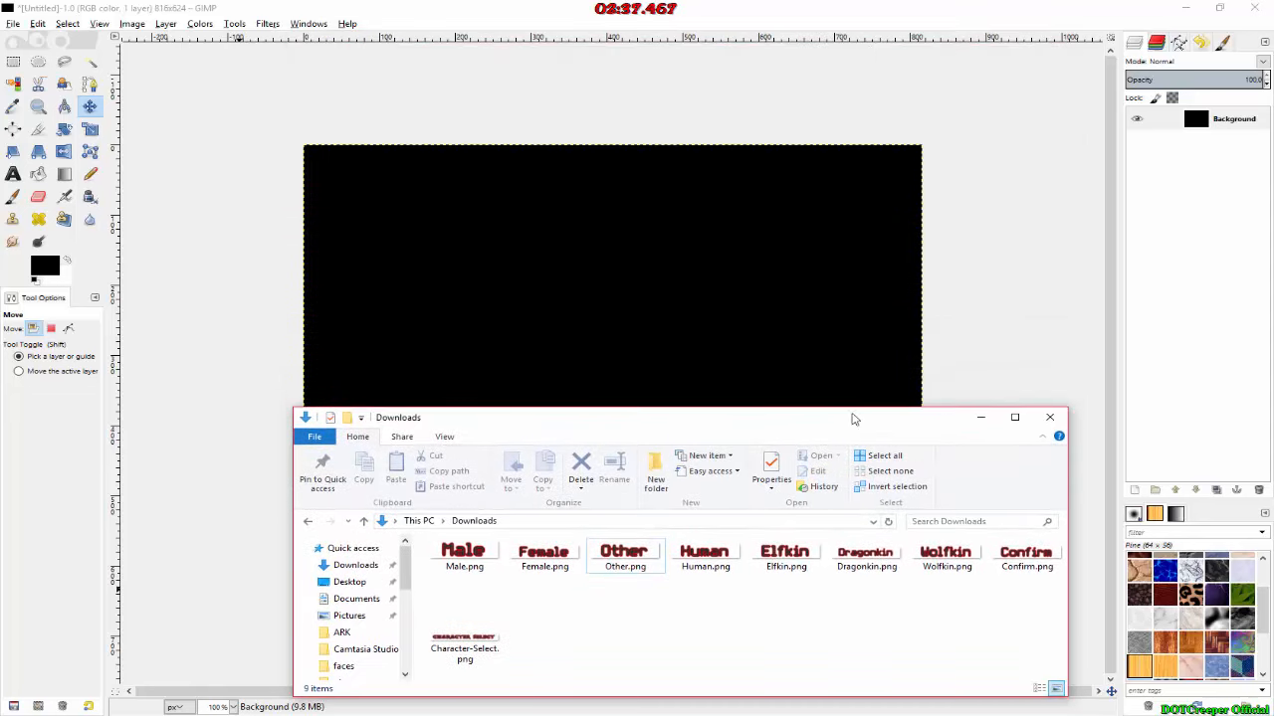
drag(464, 642, 507, 217)
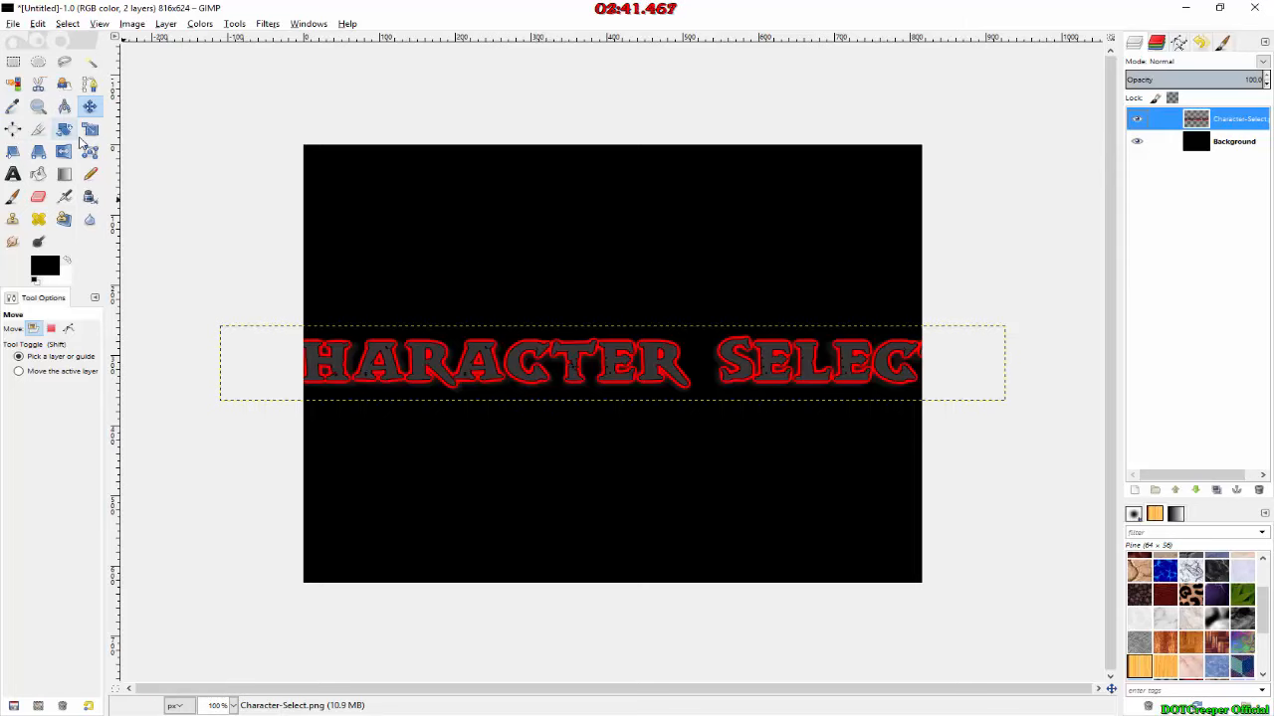
Step: Scale the Character-Select layer to about 846 × 141 px
click(89, 130)
drag(213, 339, 354, 306)
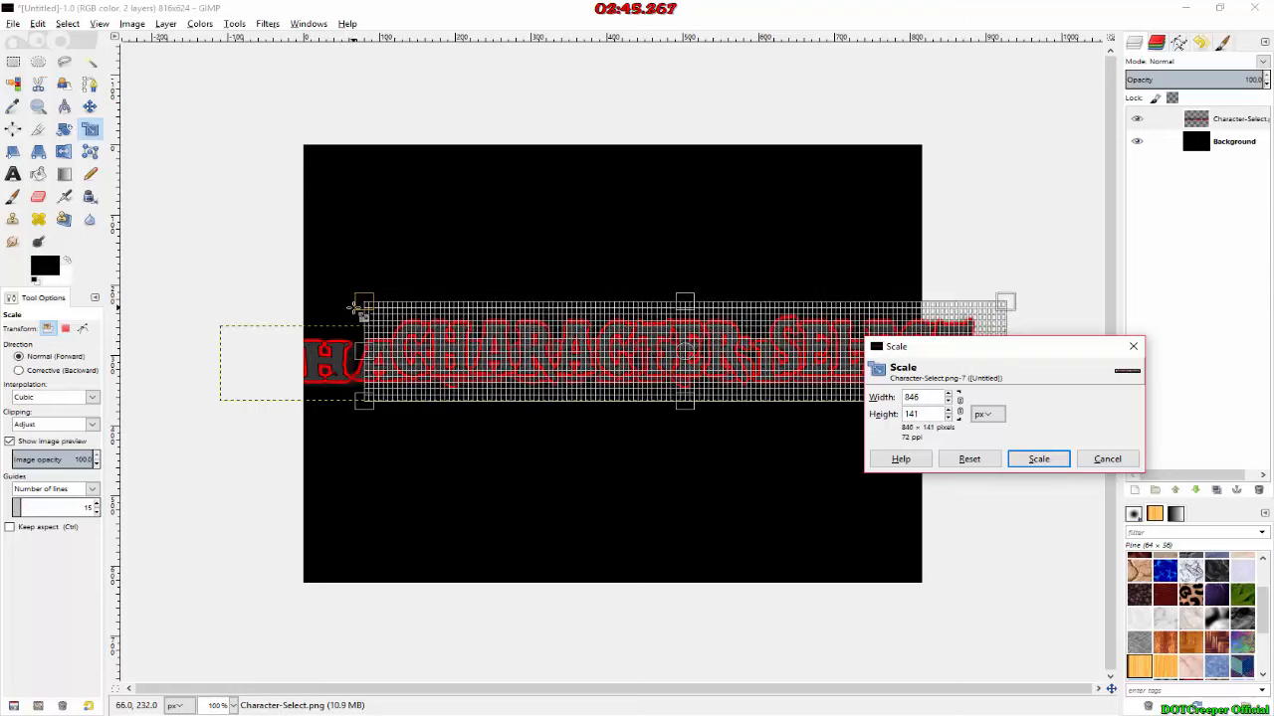
click(1040, 458)
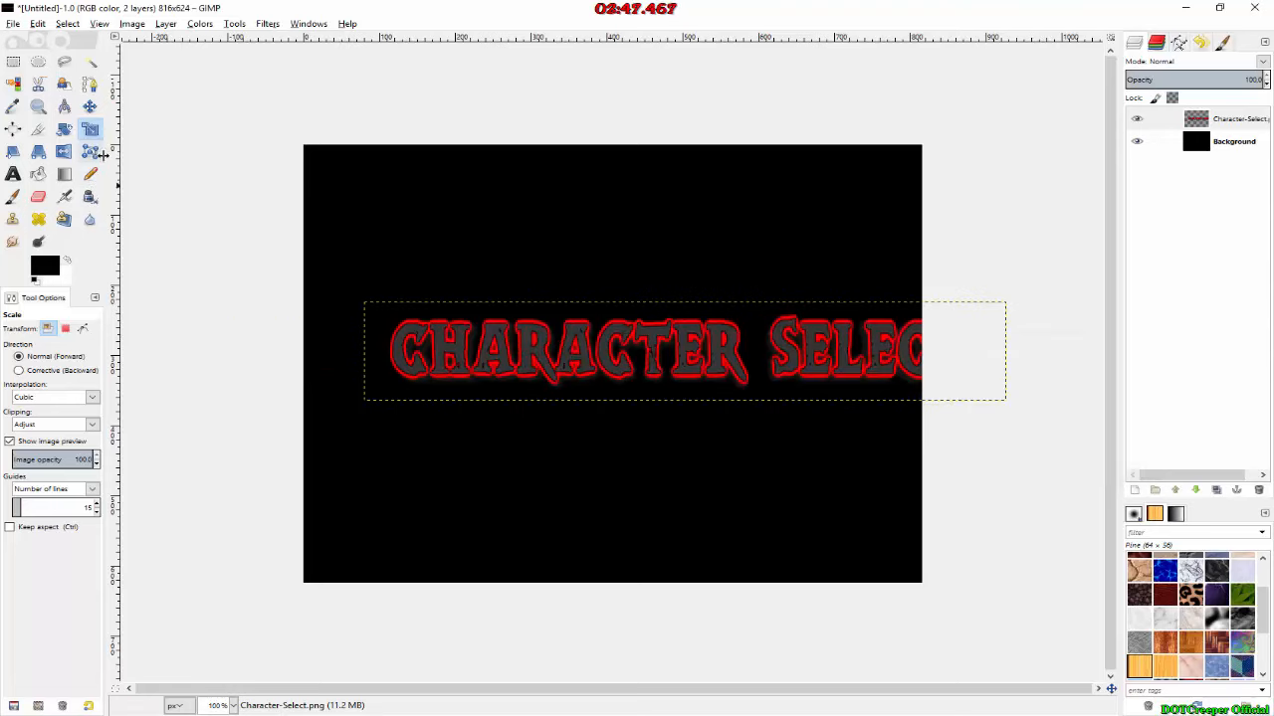
Step: Move the Character Select title to the top of the canvas, centred horizontally
click(90, 107)
click(461, 358)
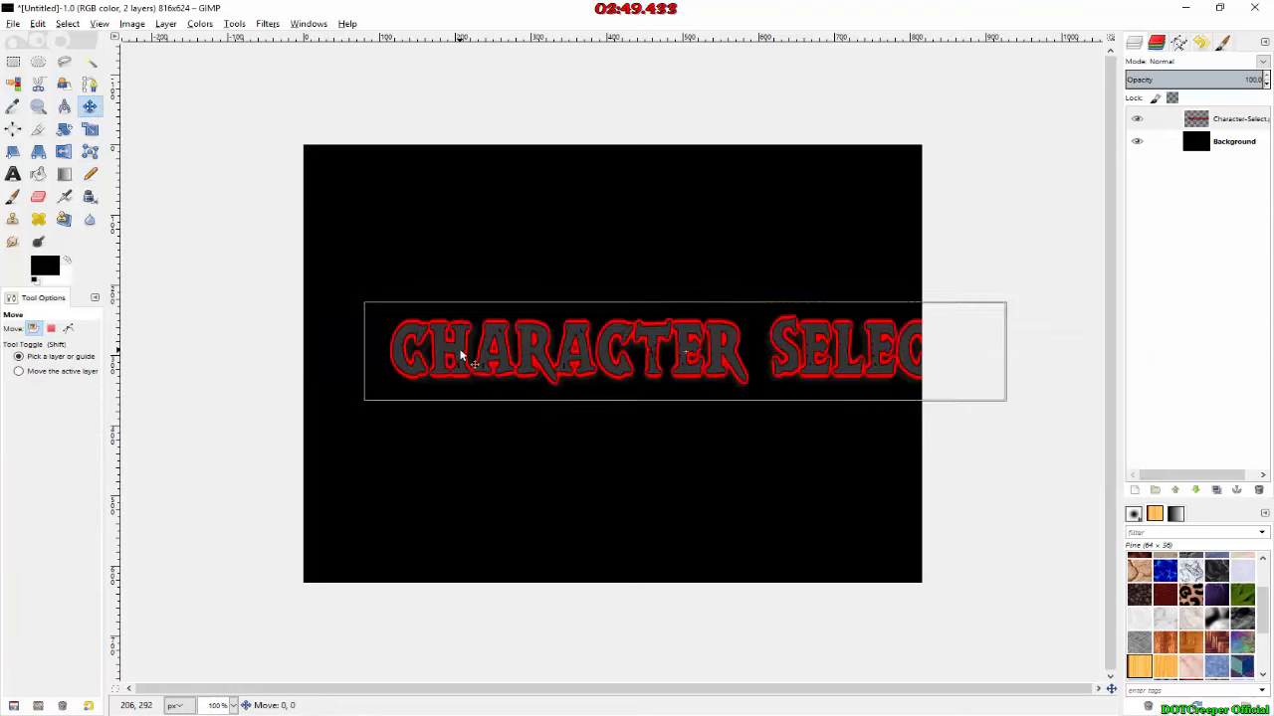
drag(460, 359, 395, 186)
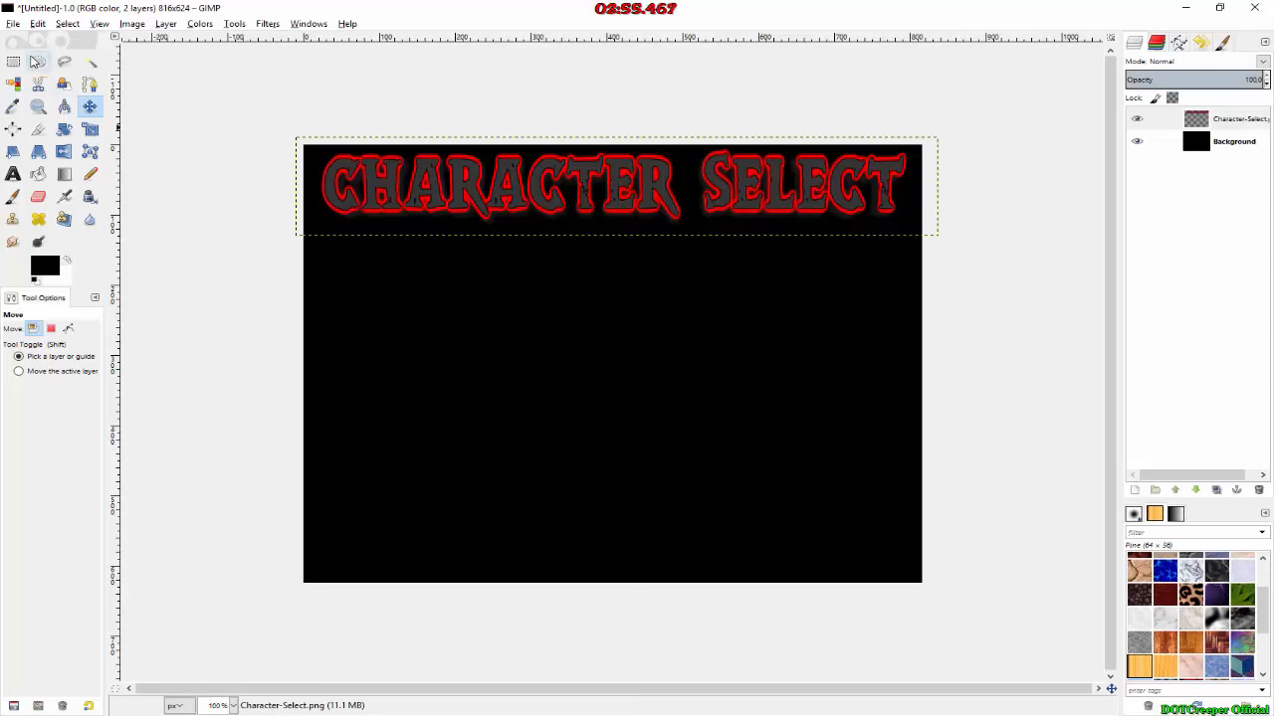
click(89, 715)
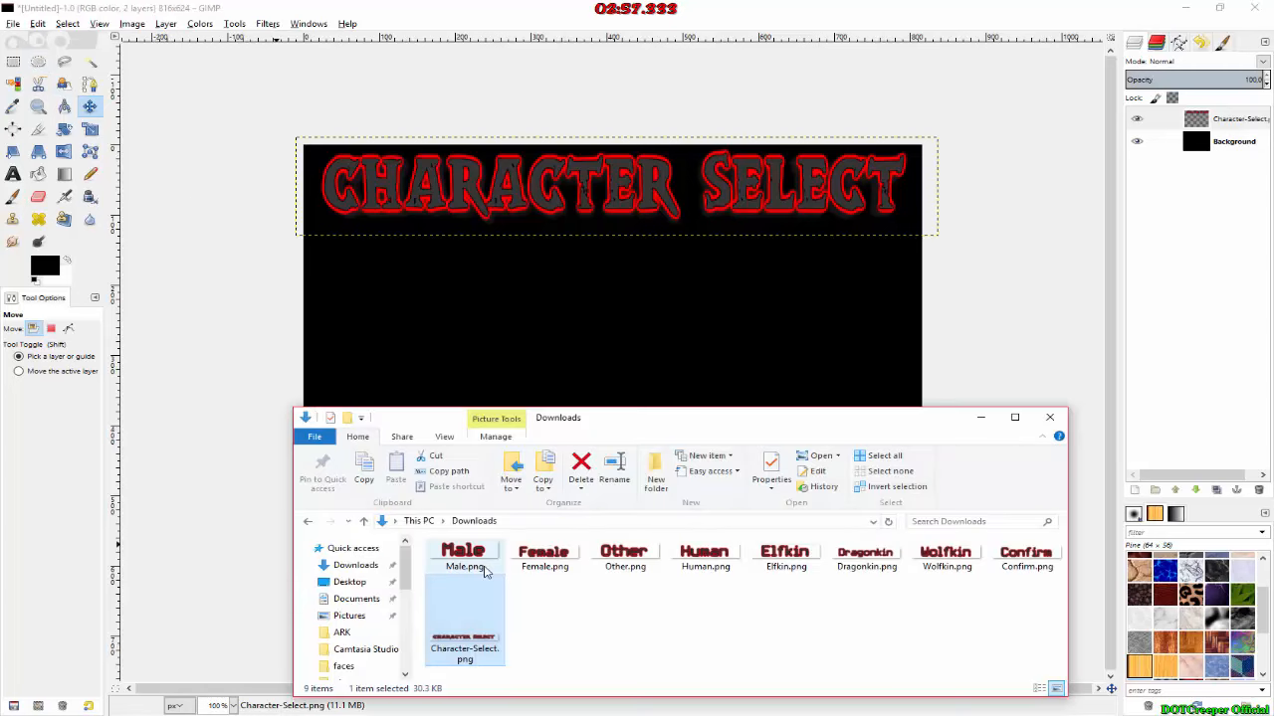
click(211, 276)
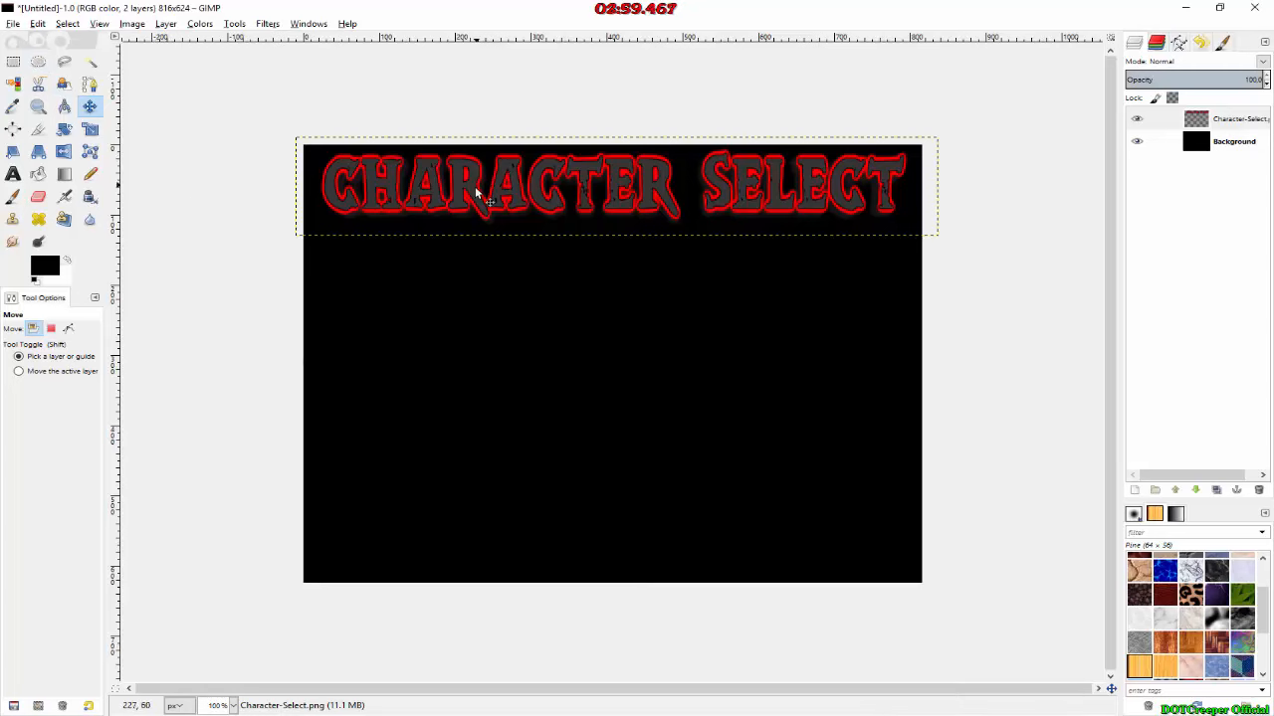
Step: Nudge the Character Select title slightly, and select a thin horizontal strip about 858 px wide just below it
drag(477, 187, 474, 191)
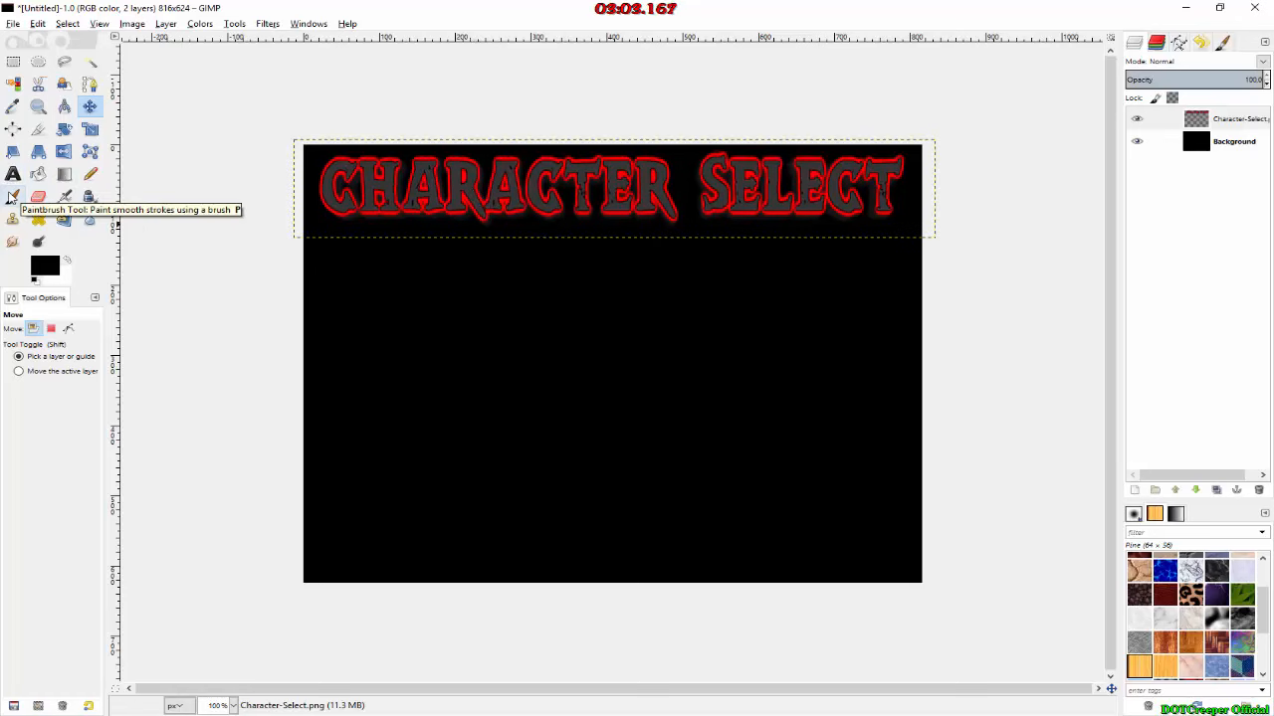
click(13, 61)
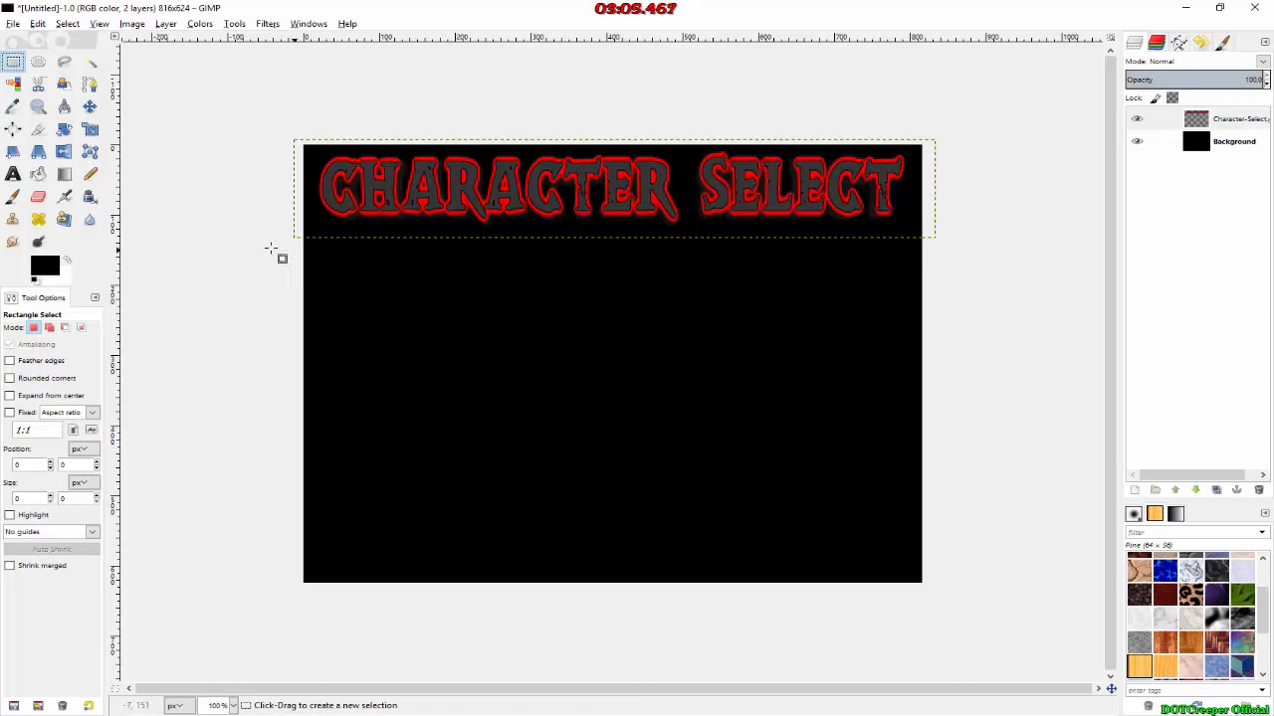
drag(282, 239, 939, 239)
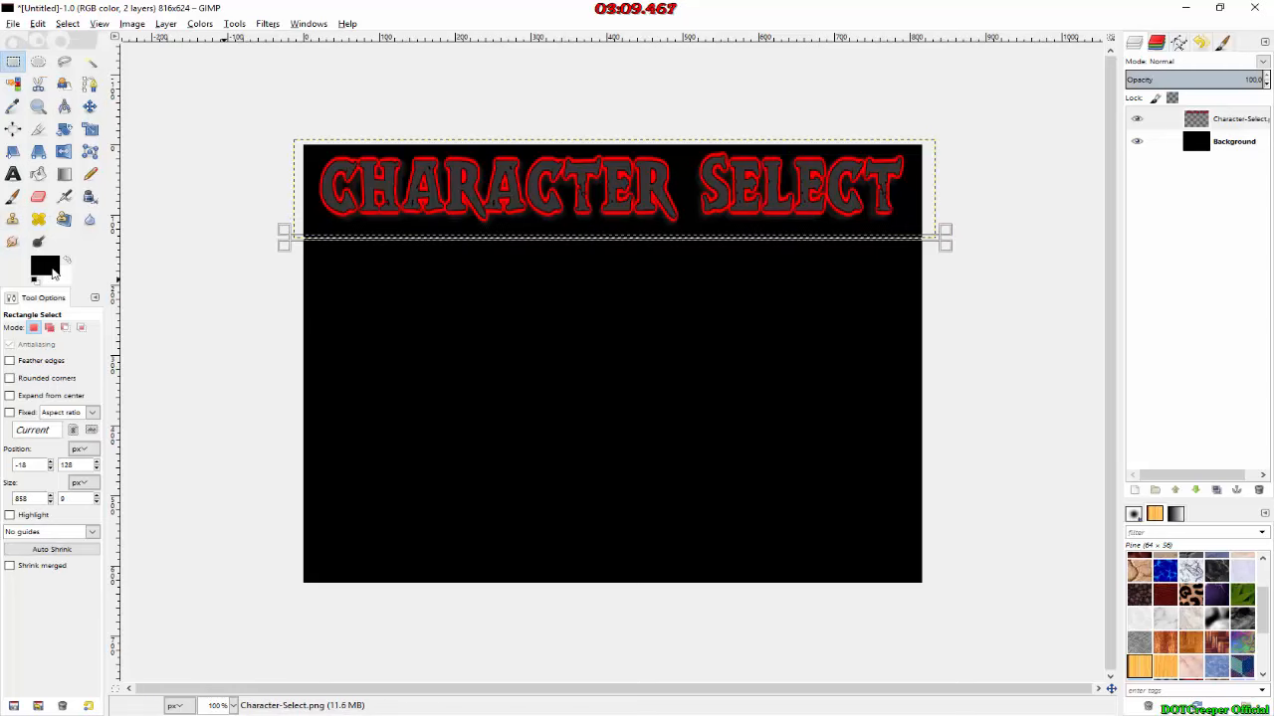
Step: Set the foreground colour to dark red, 790000
click(45, 265)
click(662, 480)
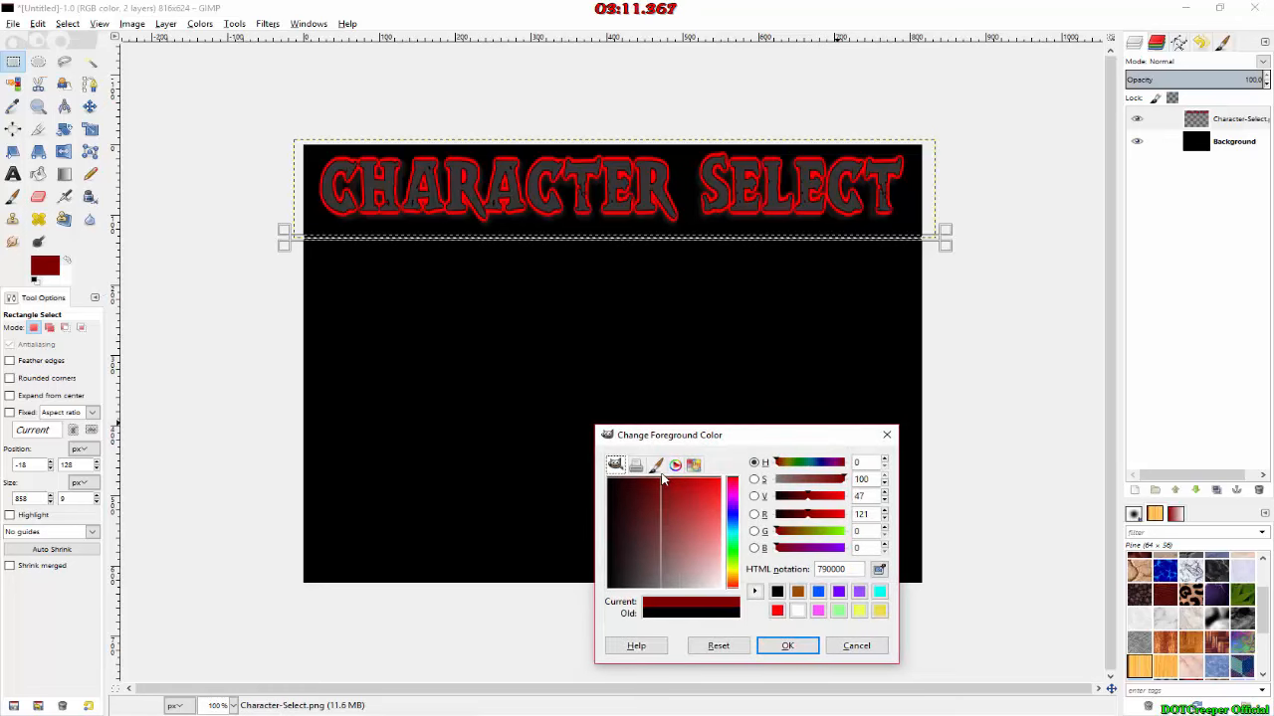
click(787, 646)
Step: Switch to the Paintbrush tool and set its brush size to 48
click(13, 196)
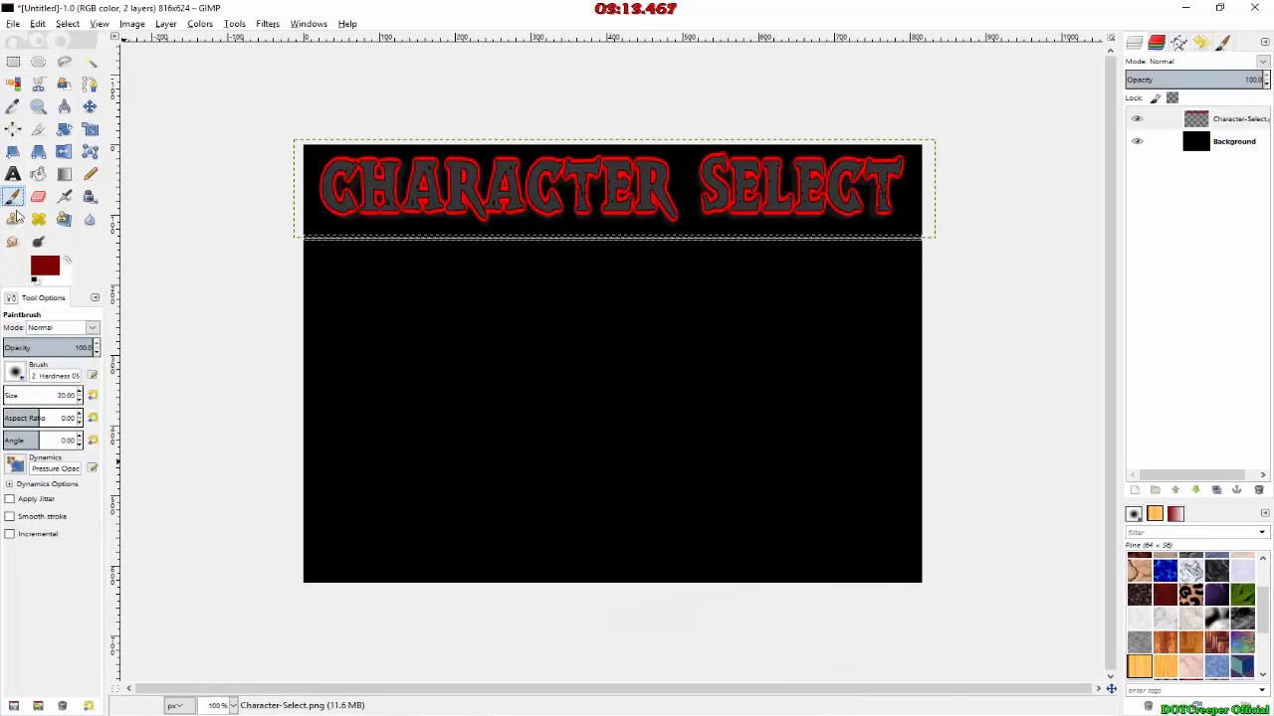
click(79, 391)
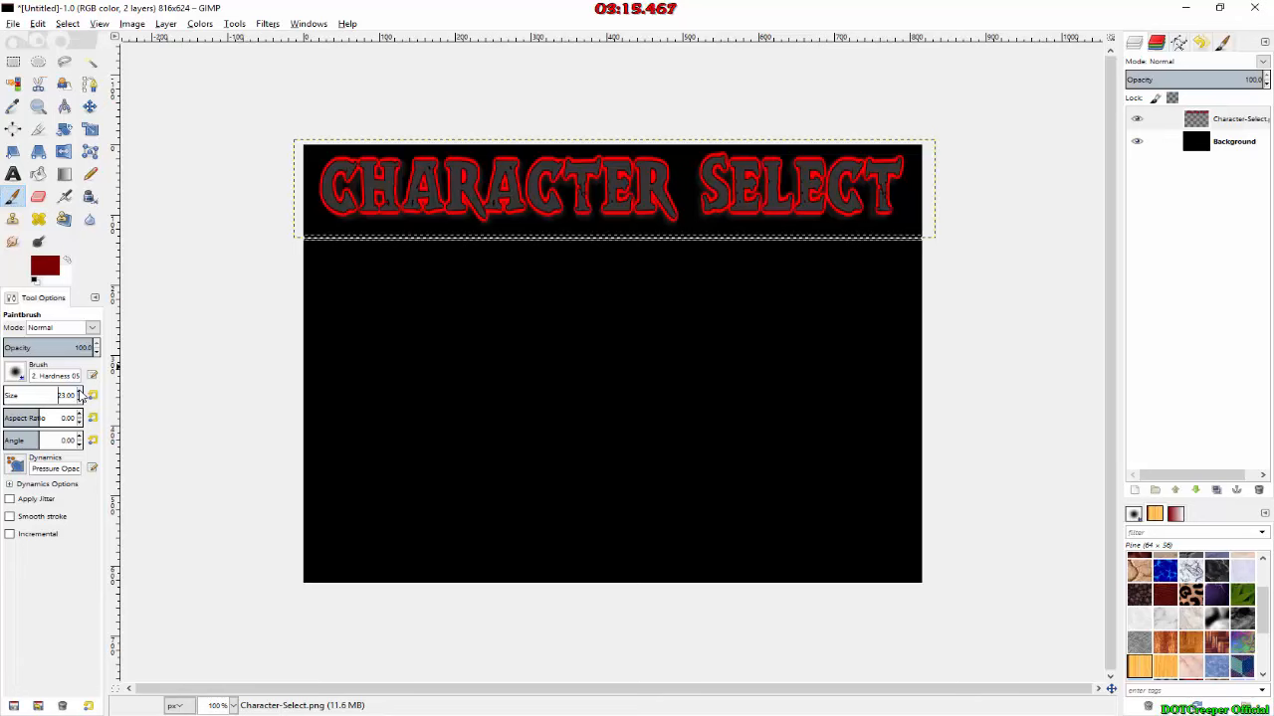
click(80, 391)
Step: Paint the selected strip below the title dark red on the Background layer, undoing the stroke on the title layer, and clear the selection
mouse_move(318, 248)
mouse_down()
mouse_move(349, 256)
mouse_move(405, 224)
mouse_move(320, 249)
mouse_move(491, 244)
mouse_move(532, 217)
mouse_move(514, 239)
mouse_move(587, 258)
mouse_move(594, 235)
mouse_move(673, 241)
mouse_move(699, 206)
mouse_move(662, 244)
mouse_move(829, 248)
mouse_move(727, 232)
mouse_move(924, 248)
mouse_move(895, 239)
mouse_up()
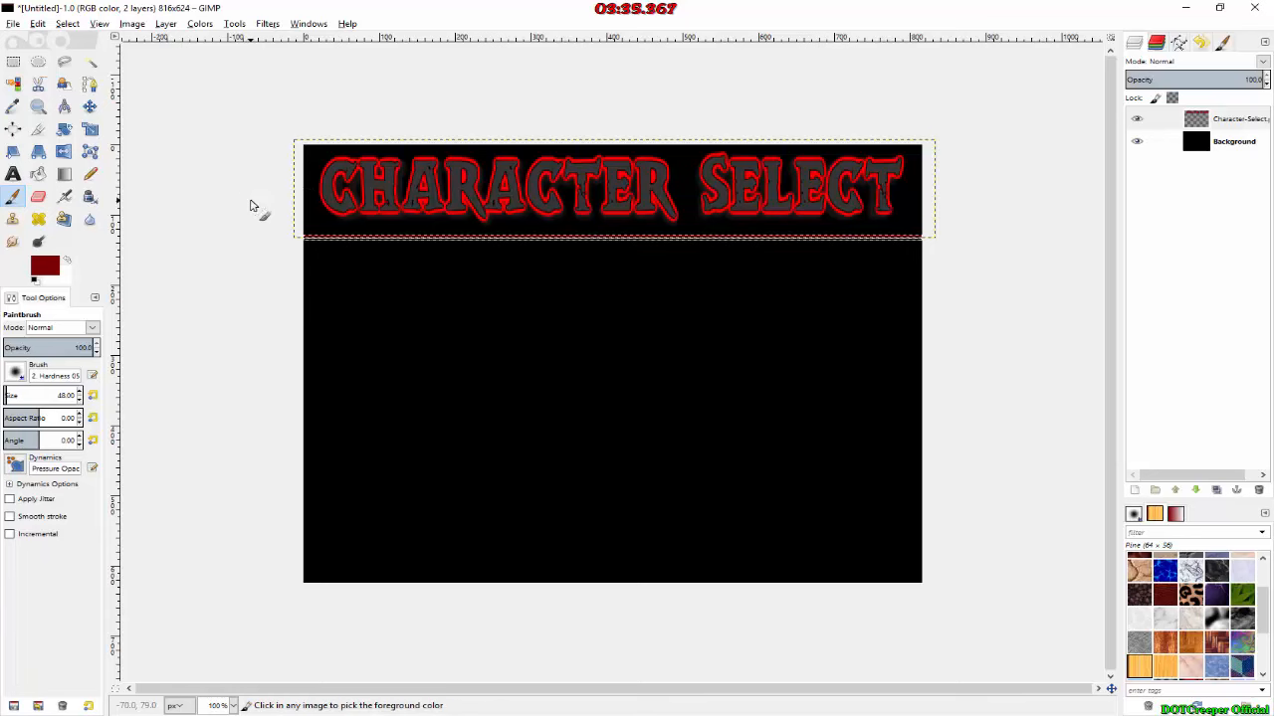
key(ctrl+z)
click(1221, 150)
click(1223, 149)
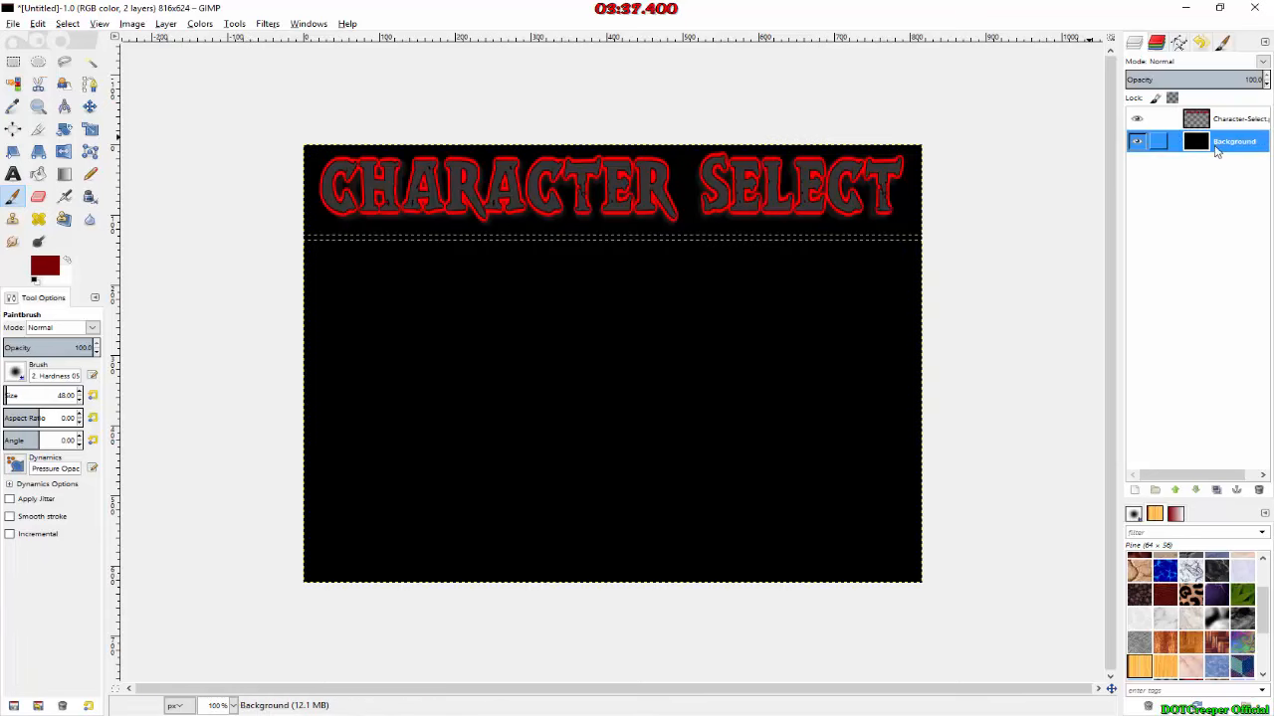
drag(909, 237, 617, 237)
mouse_move(869, 268)
mouse_down()
mouse_move(555, 180)
mouse_move(973, 251)
mouse_move(463, 226)
mouse_move(384, 250)
mouse_move(298, 244)
mouse_up()
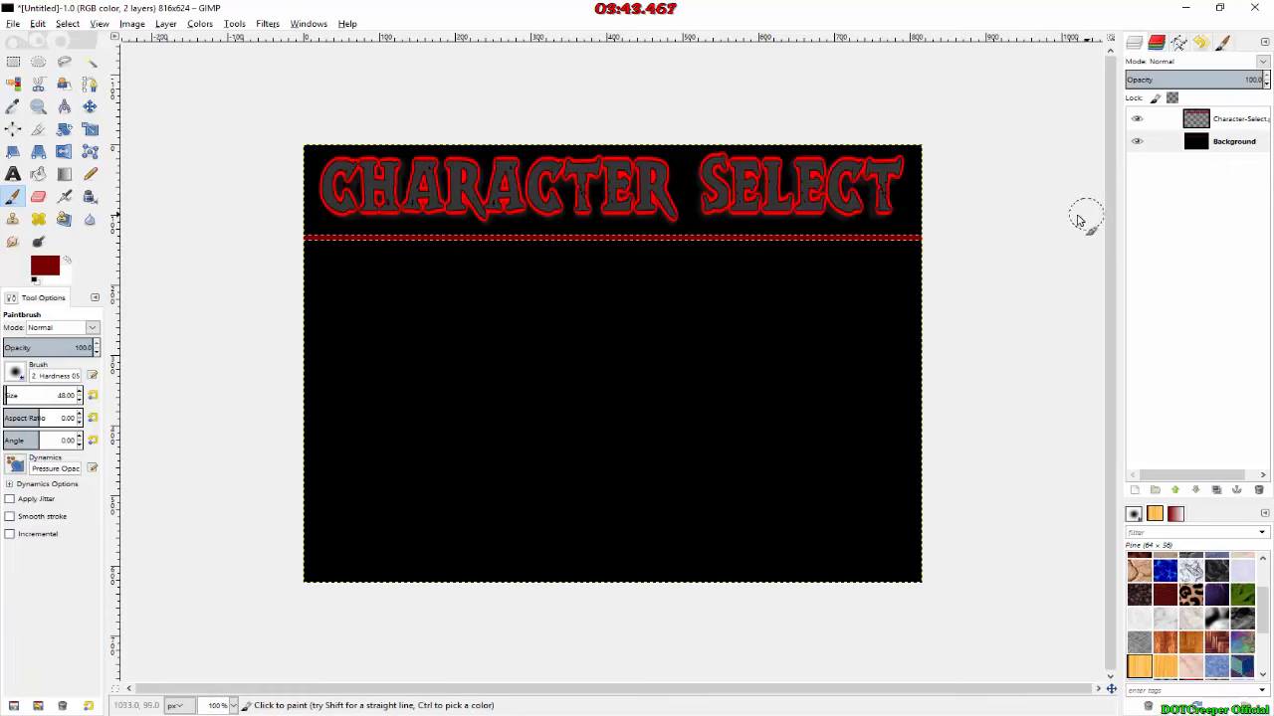
click(13, 61)
click(563, 97)
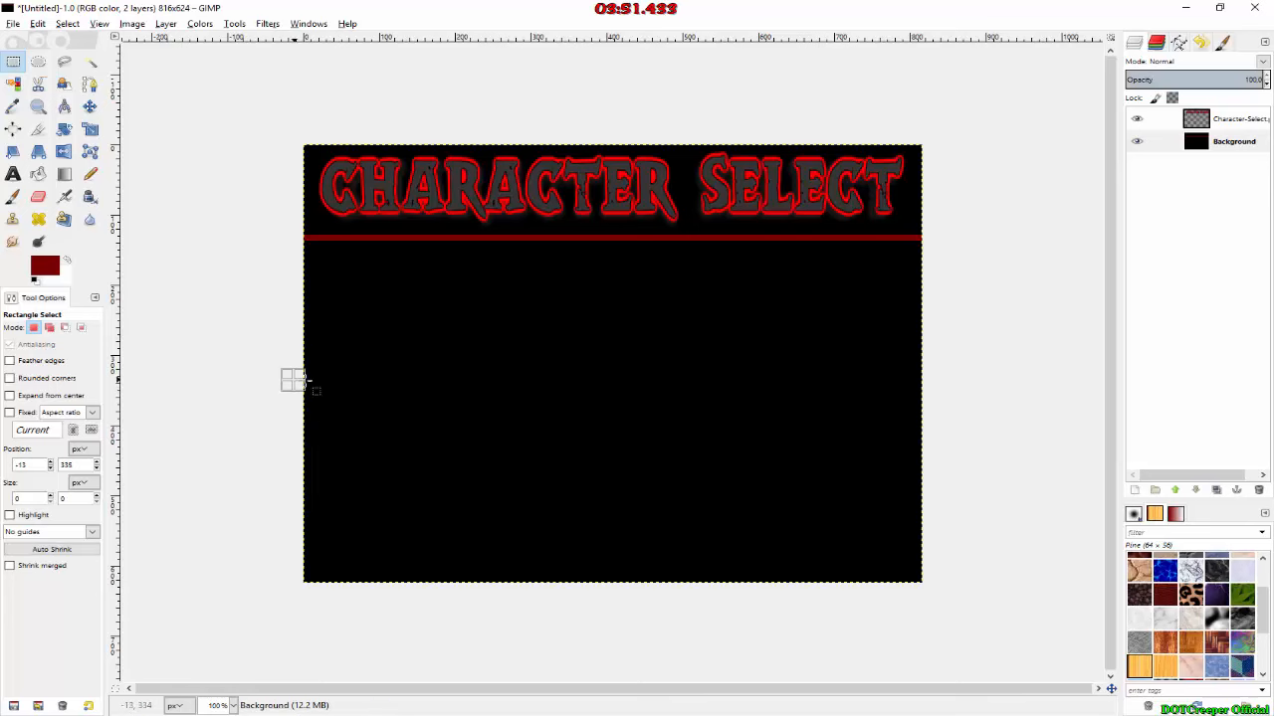
drag(293, 380, 580, 394)
click(13, 196)
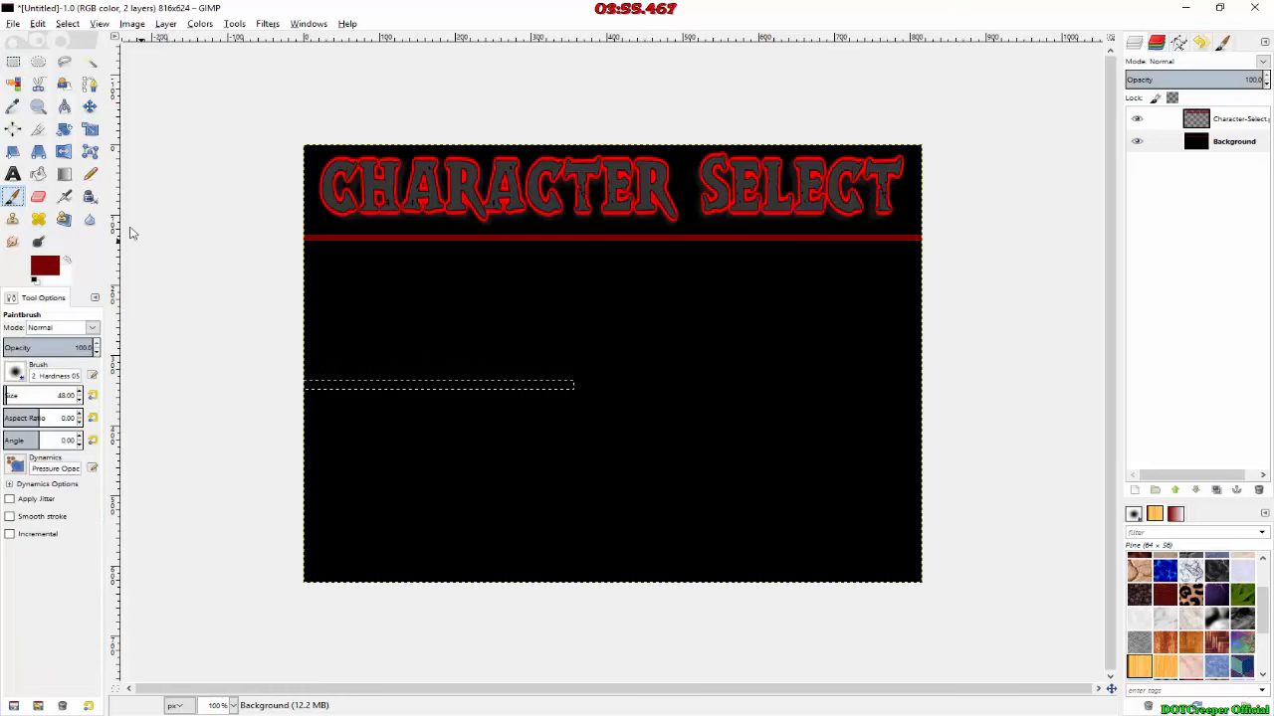
mouse_move(298, 384)
mouse_down()
mouse_move(566, 378)
mouse_move(598, 391)
mouse_up()
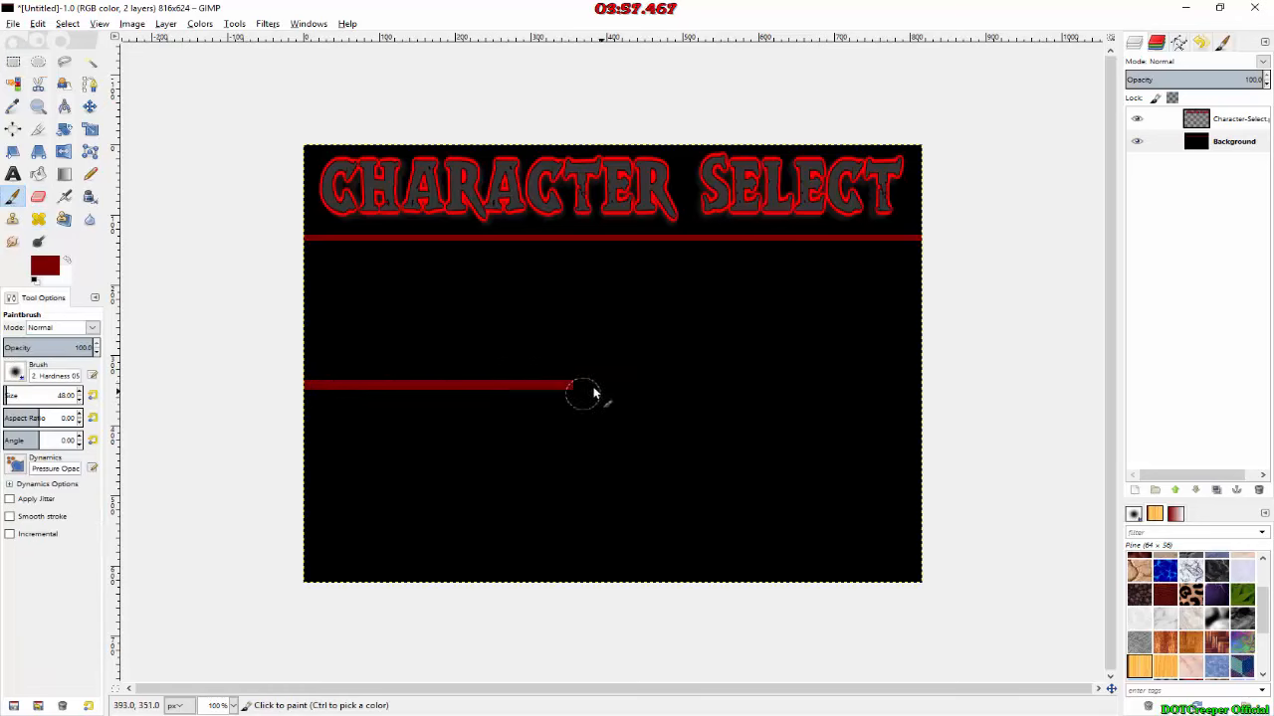
key(ctrl+z)
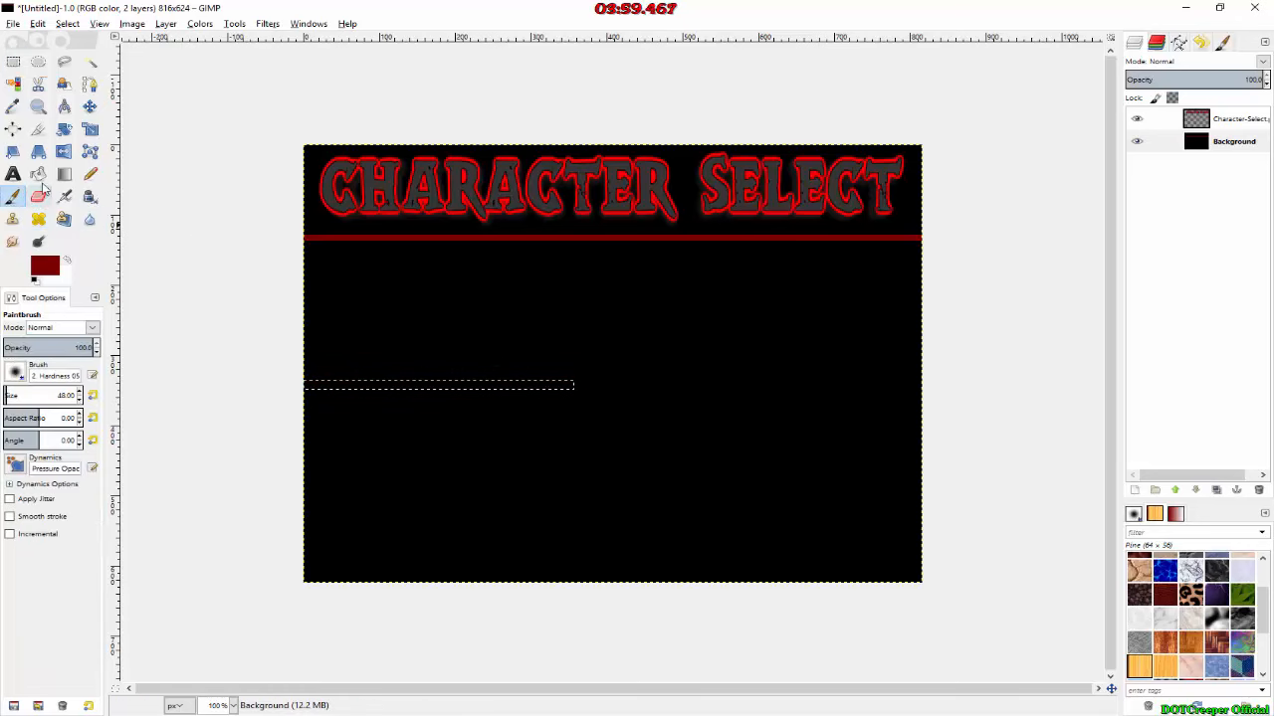
Step: Select a thin horizontal strip about 197 px wide from the canvas's left edge at mid-height and paint it dark red
click(13, 61)
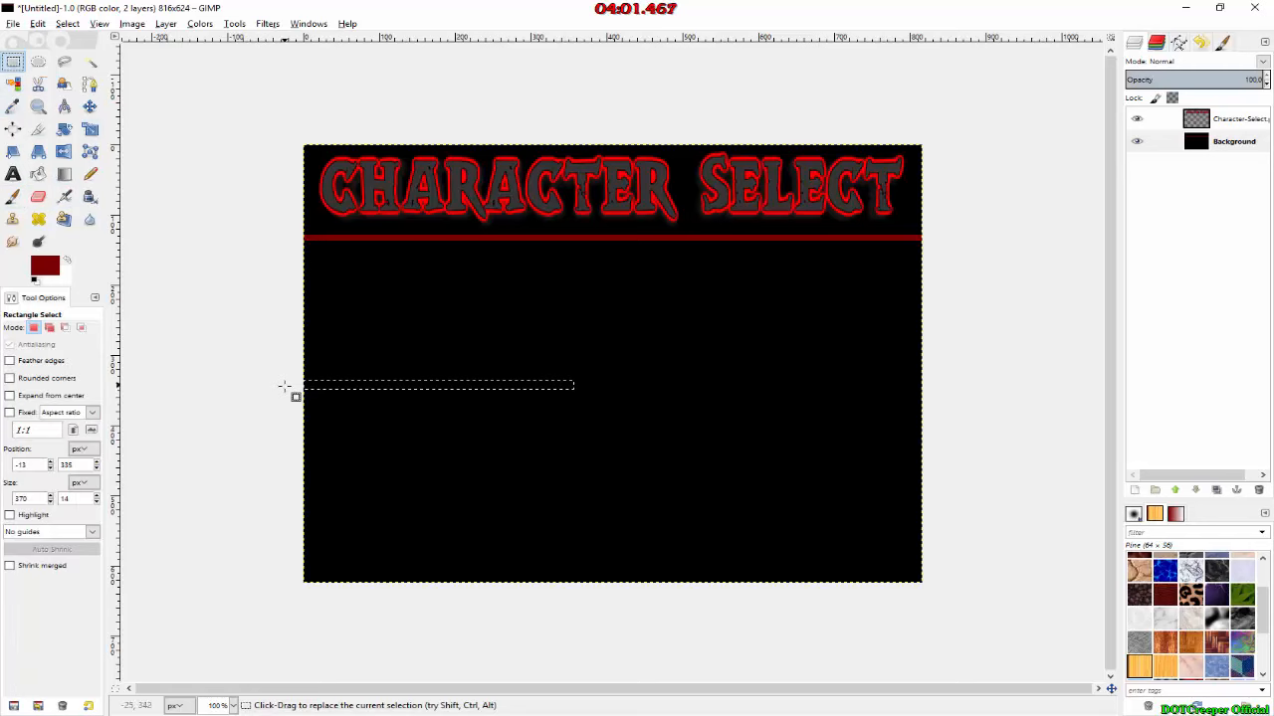
drag(299, 374, 447, 376)
key(p)
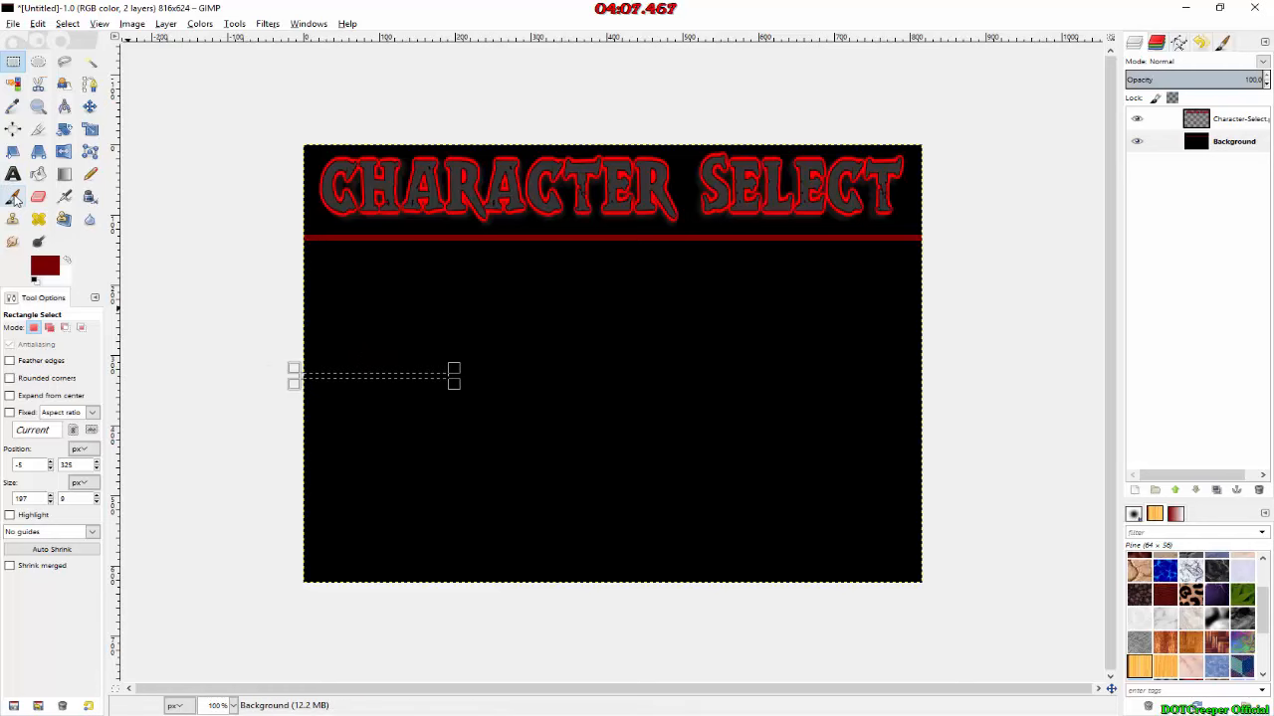
drag(308, 378, 386, 393)
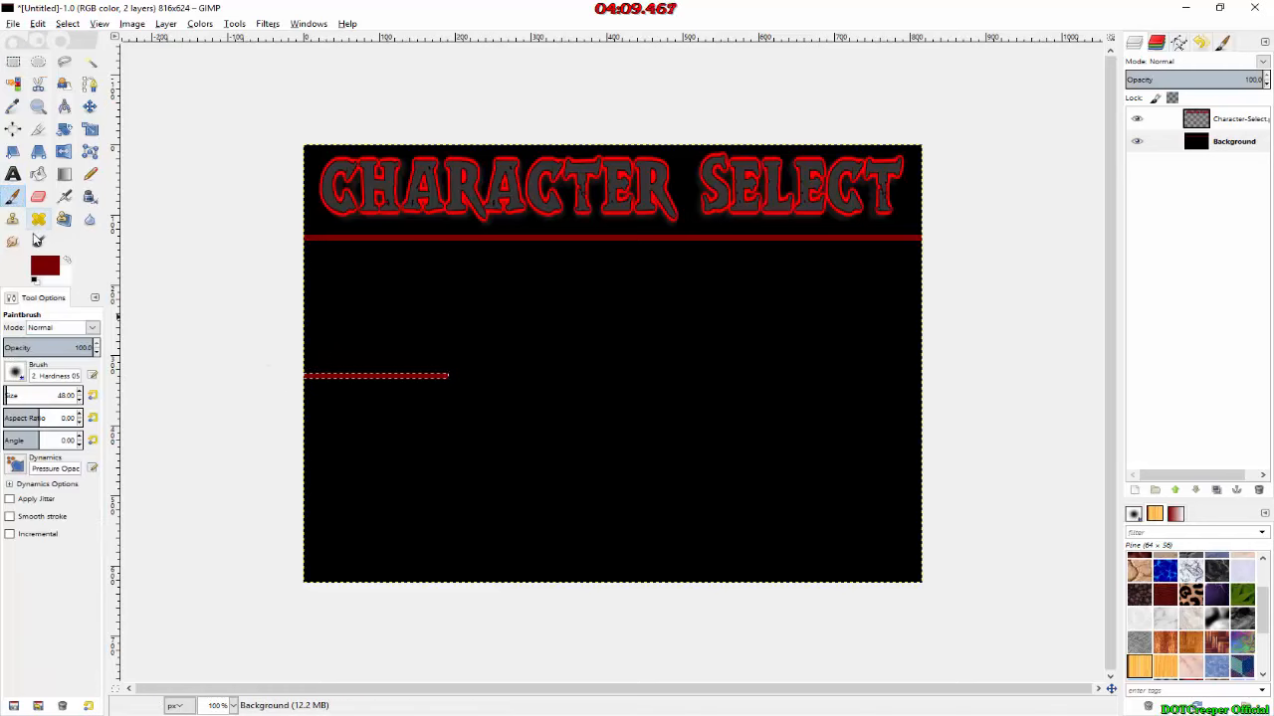
Step: Select a vertical strip about 18 × 203 px from the divider down to the short bar's end and paint it dark red
click(15, 62)
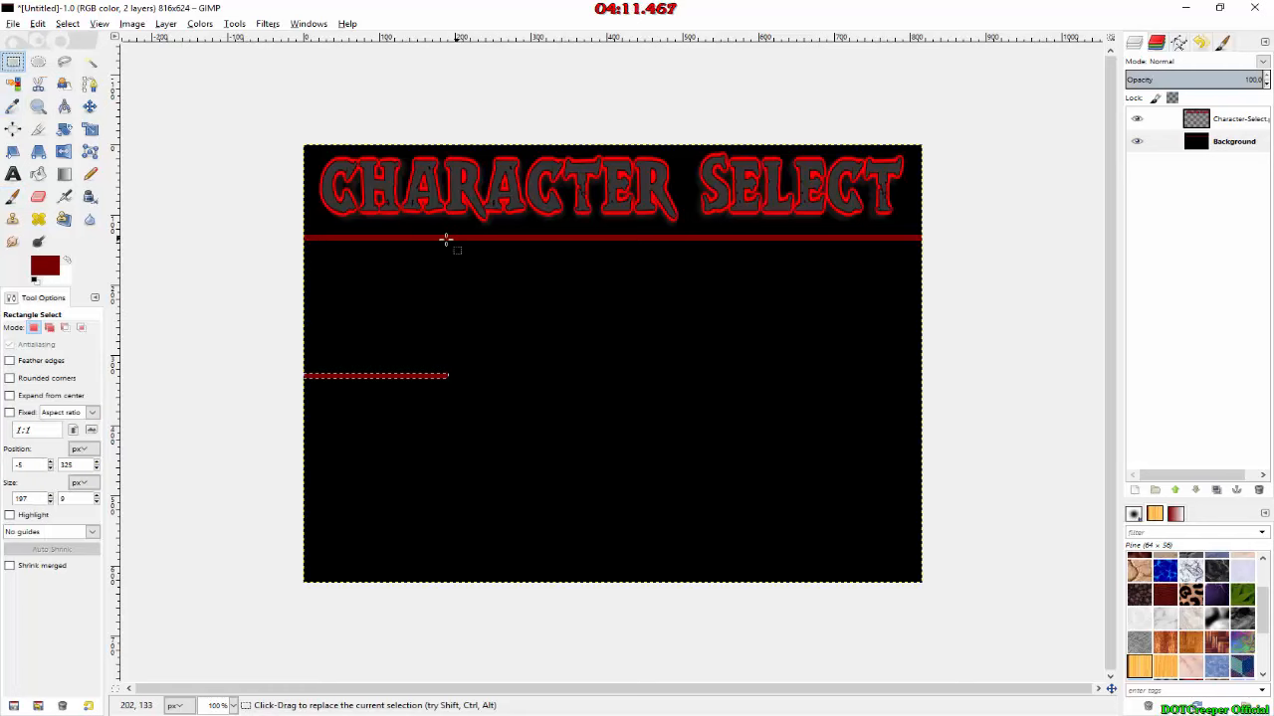
drag(451, 237, 465, 383)
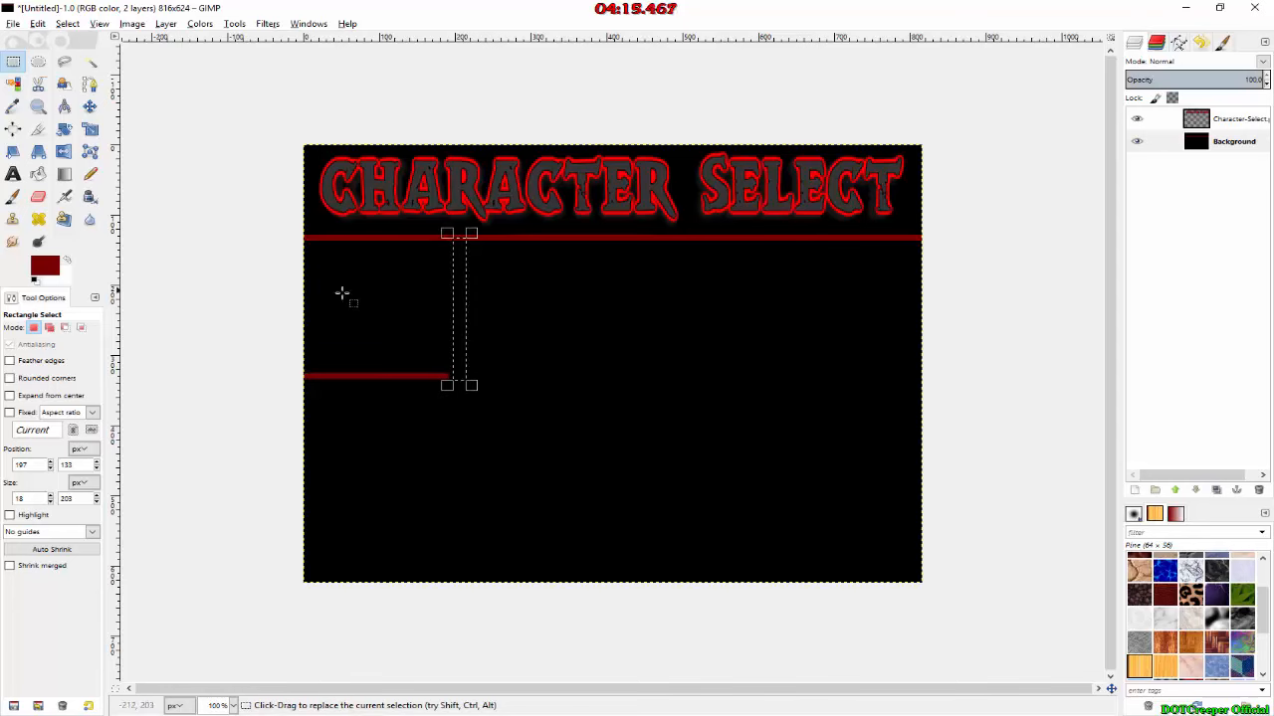
key(p)
drag(441, 249, 463, 438)
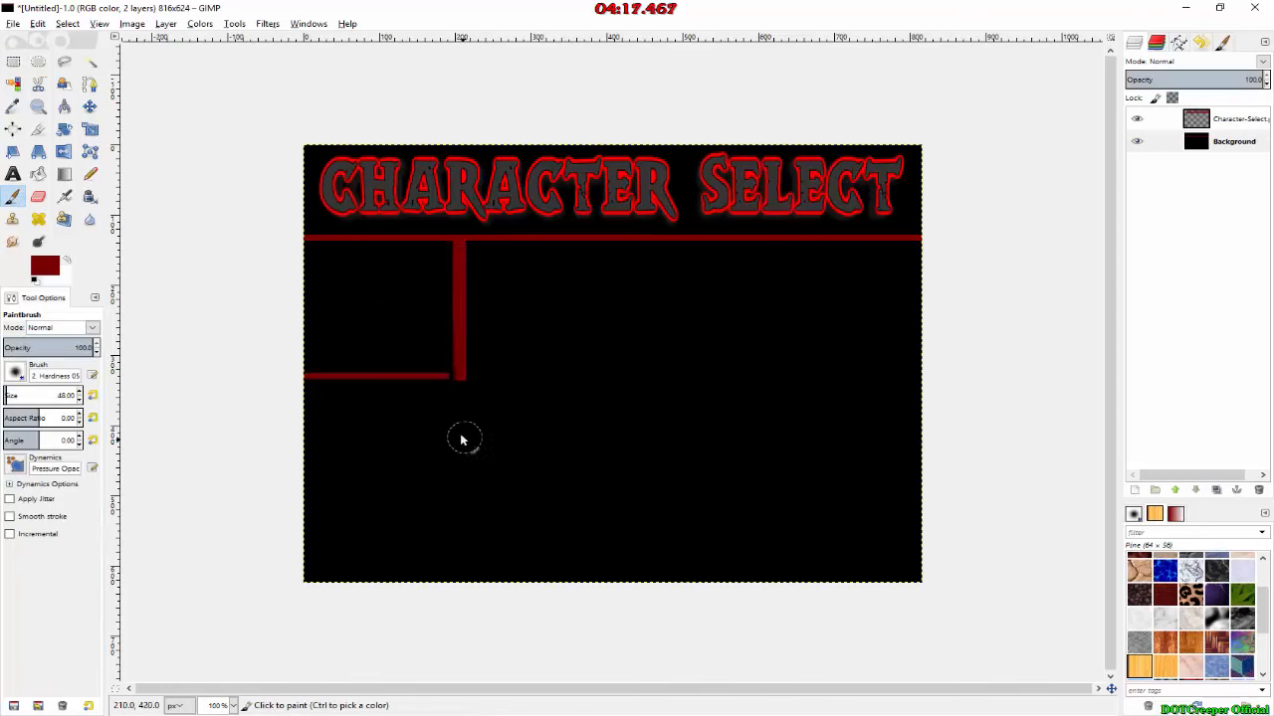
Step: Close the gap between the short horizontal bar and the vertical bar by painting an approximately 211 × 11 px selection dark red
key(4)
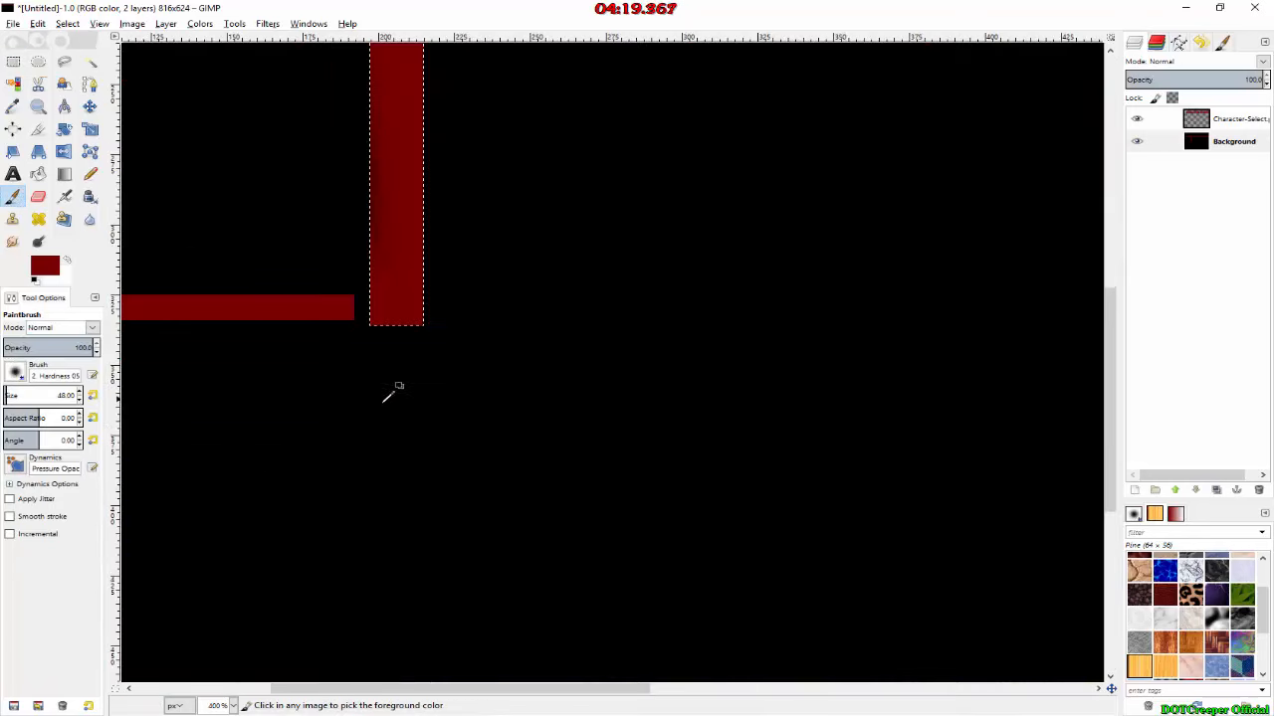
drag(477, 693, 259, 693)
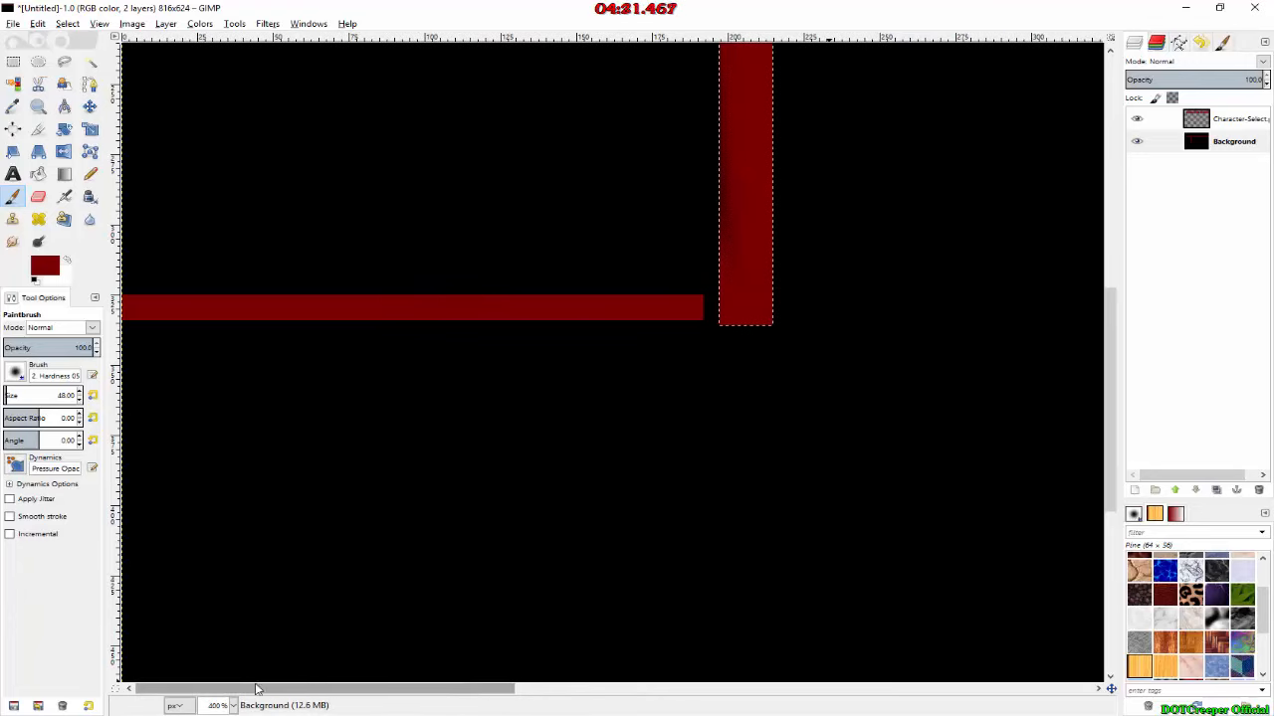
key(r)
click(720, 323)
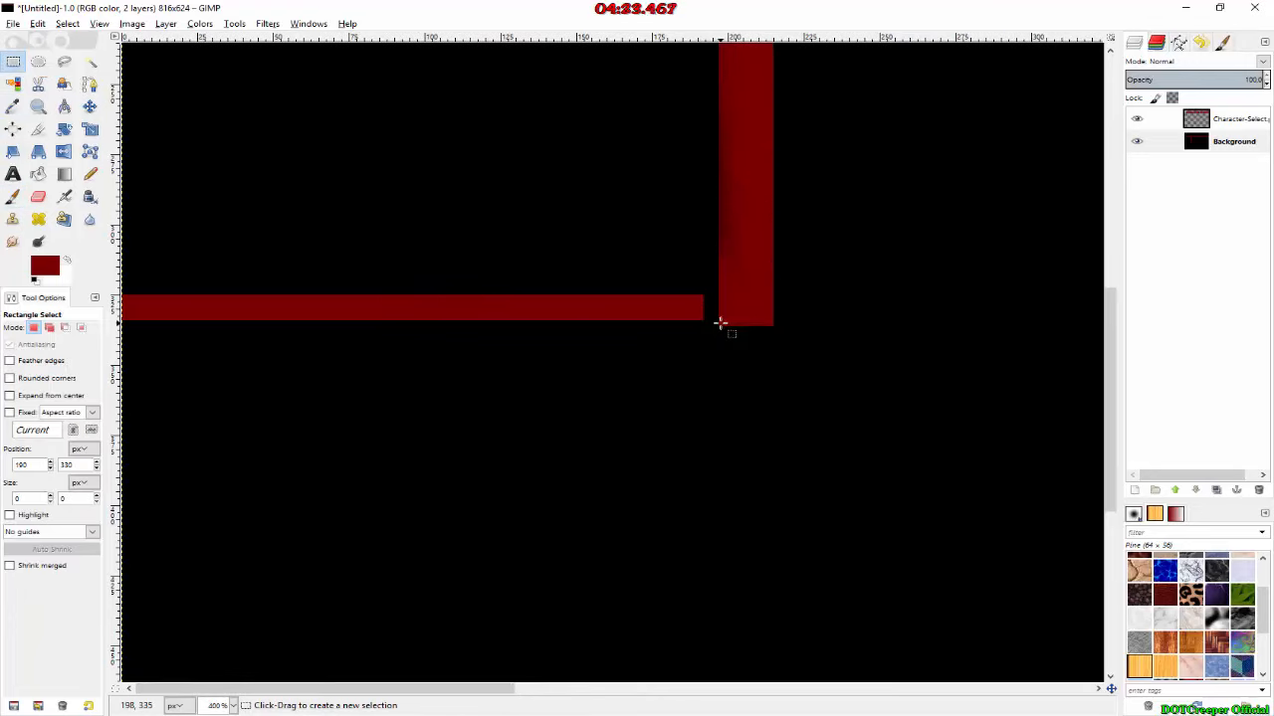
drag(722, 324, 718, 324)
drag(210, 305, 80, 296)
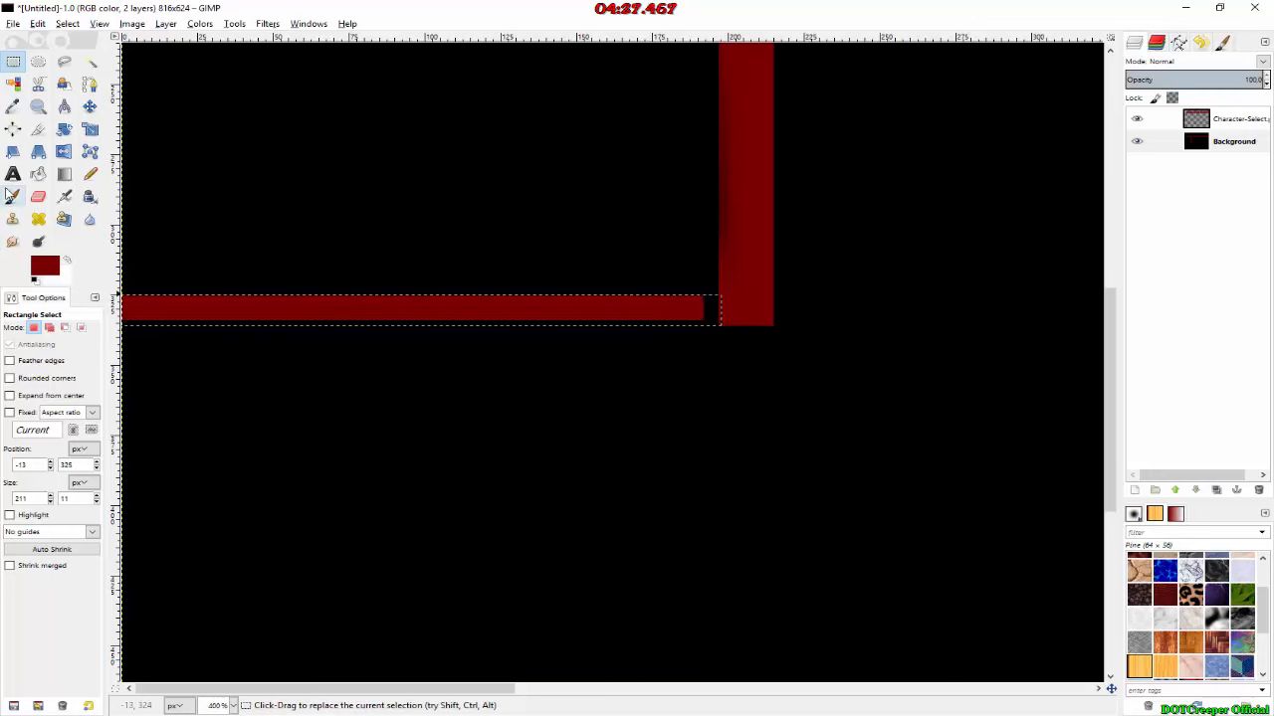
click(13, 196)
click(710, 309)
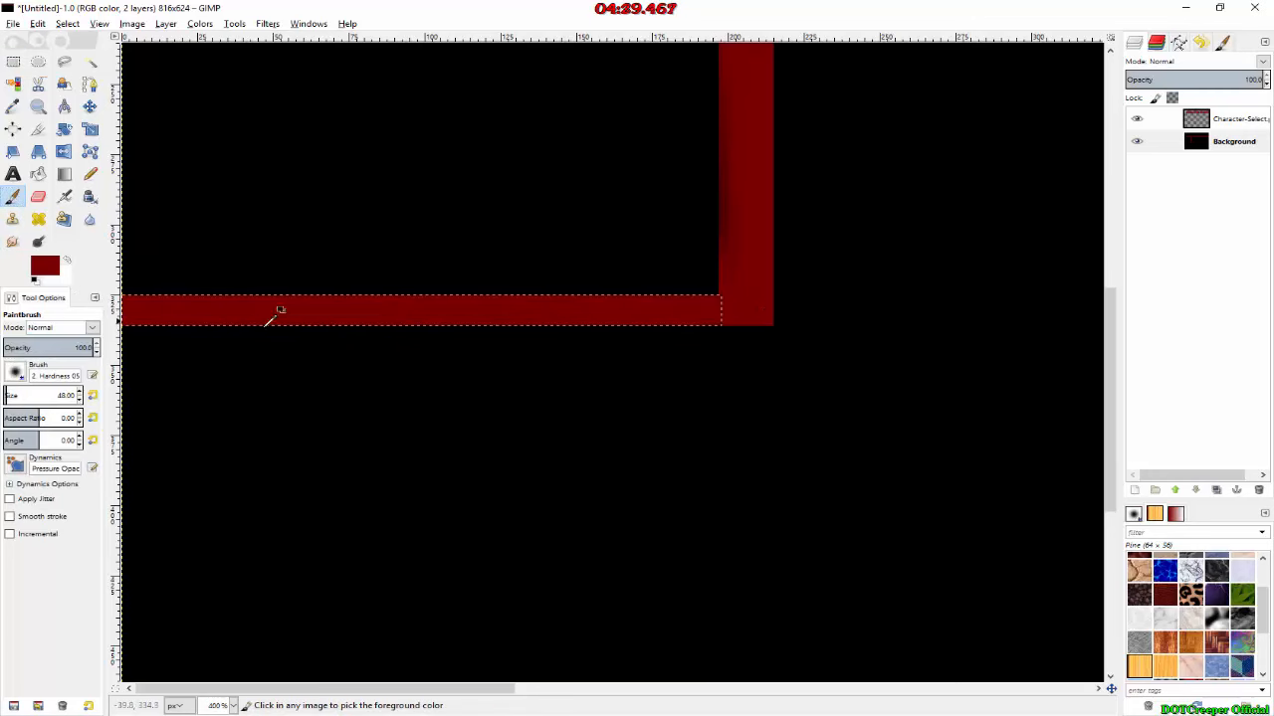
ctrl+scroll(766, 294, down, 2)
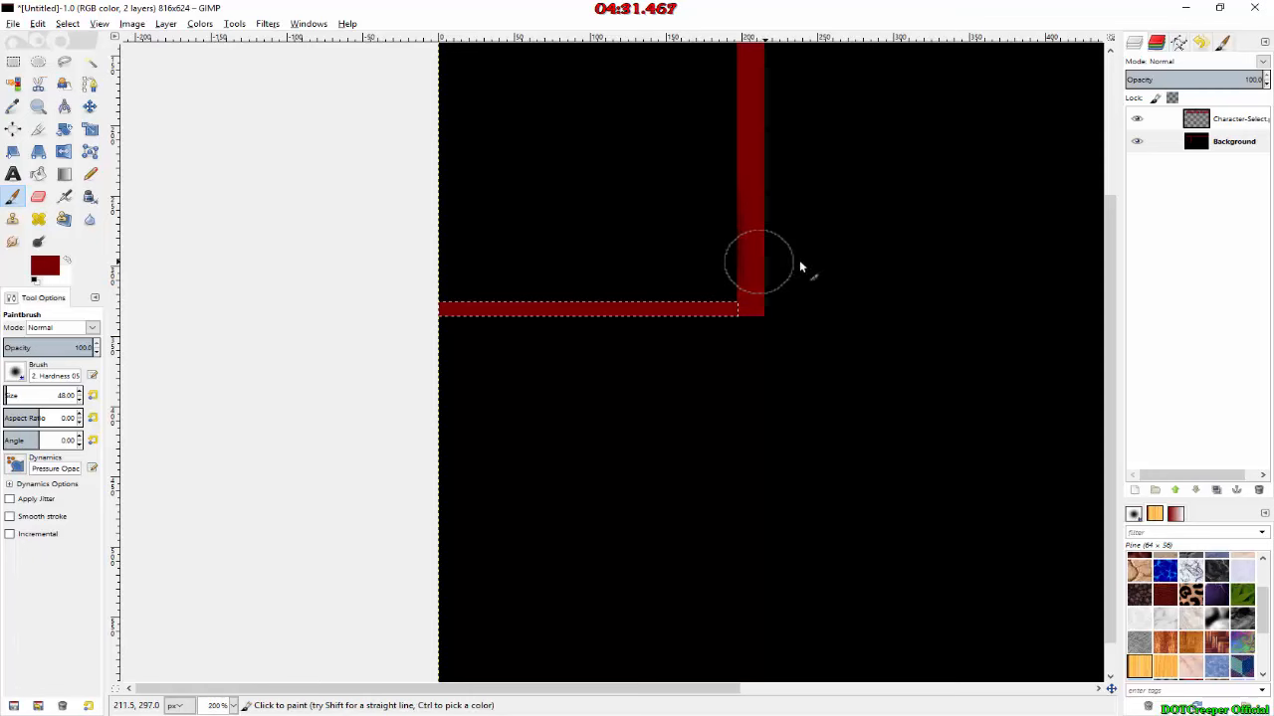
ctrl+scroll(802, 265, down, 3)
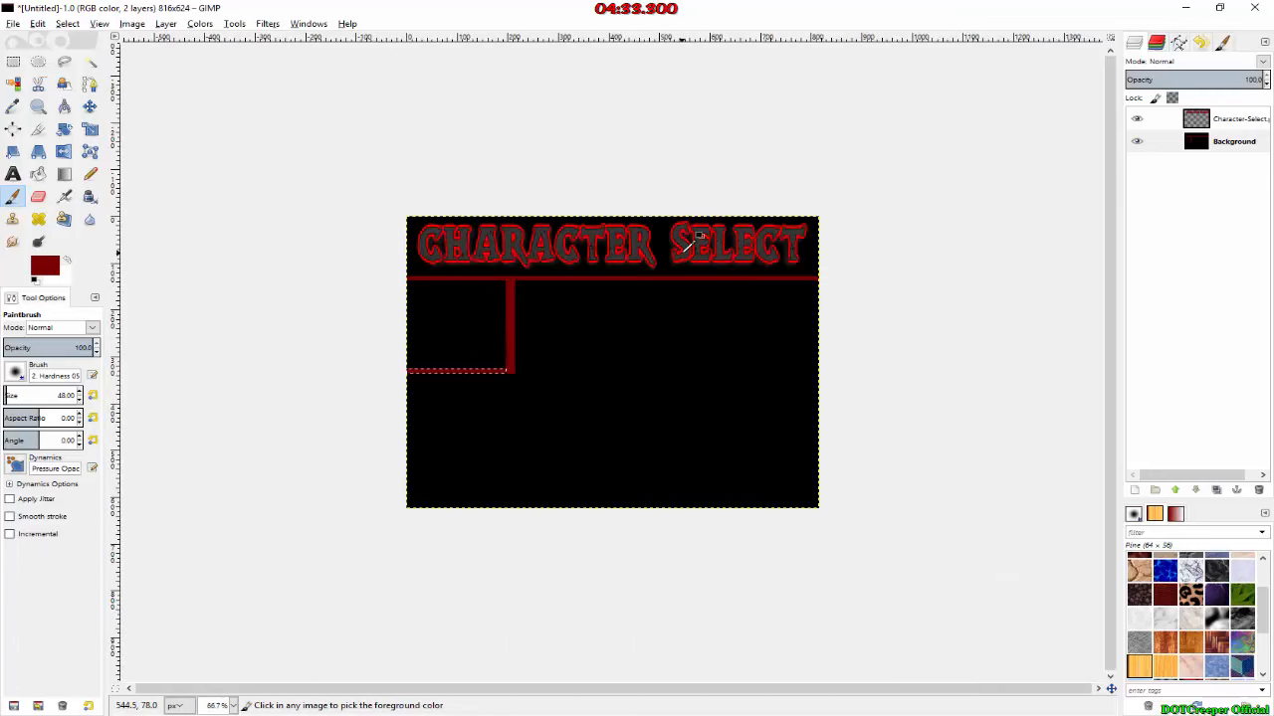
ctrl+scroll(595, 383, up, 1)
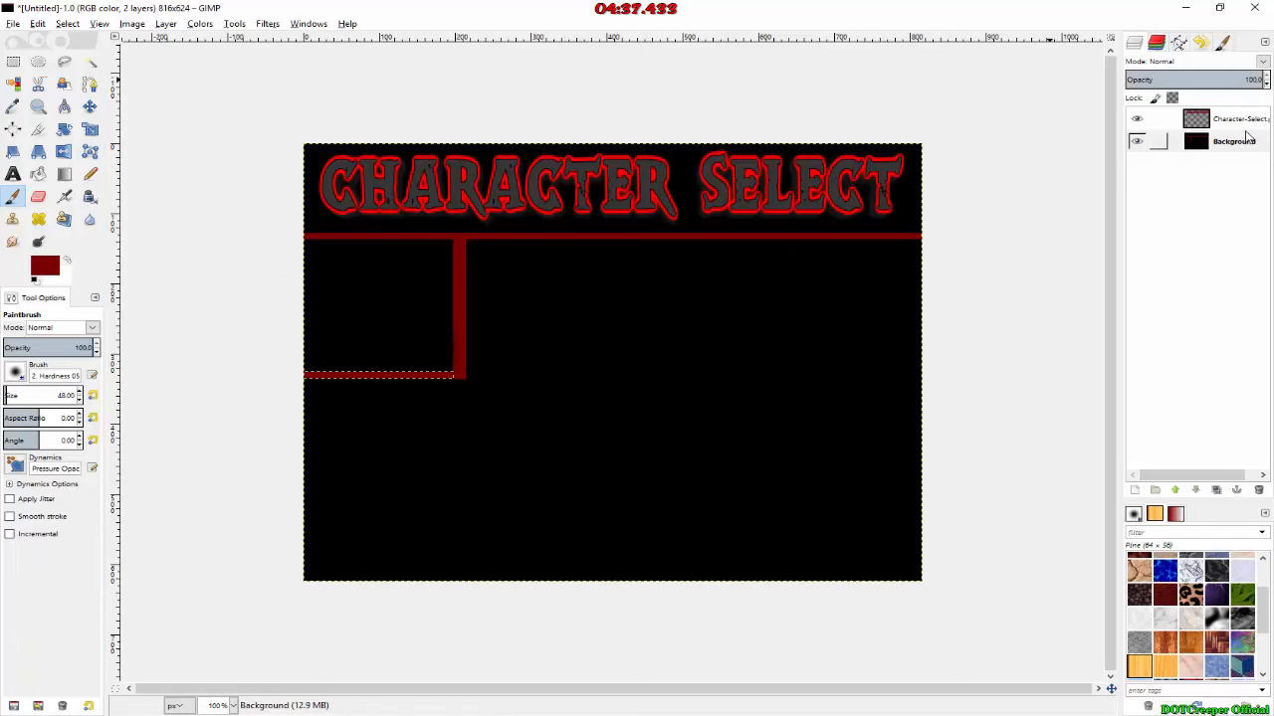
Step: Remove the current selection and make the Background layer active
click(1194, 118)
click(1232, 142)
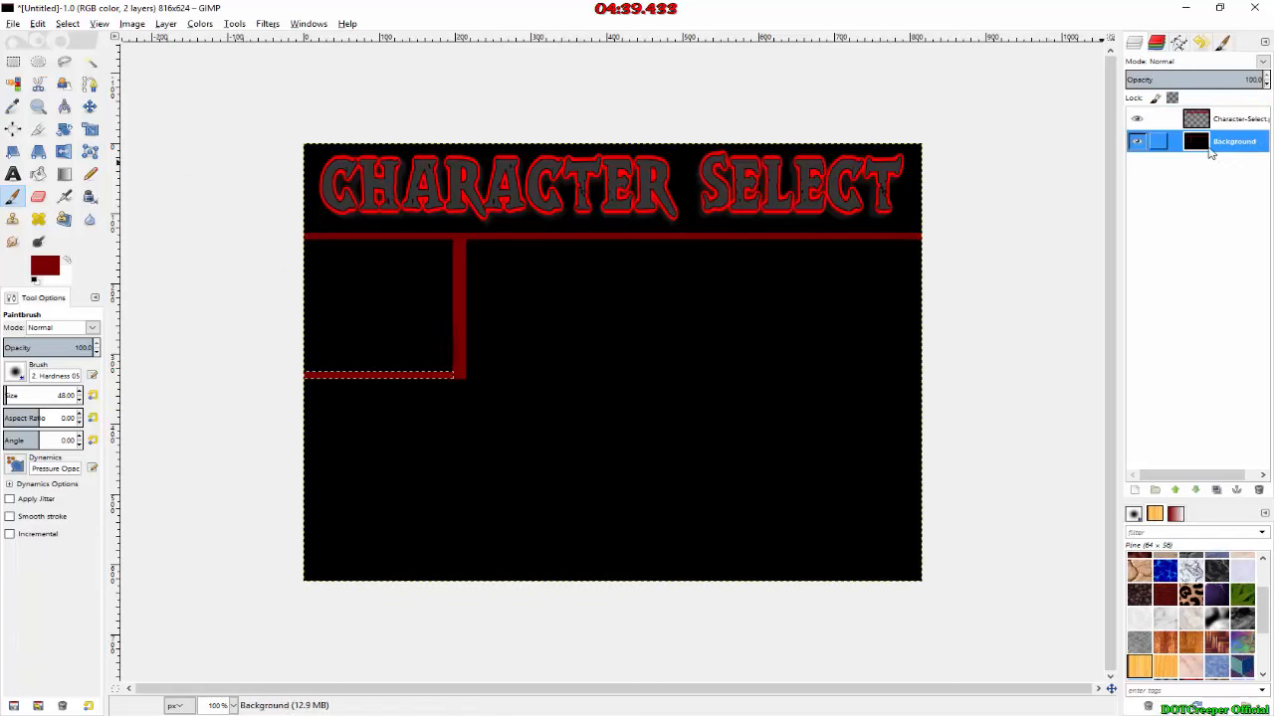
click(67, 23)
click(75, 73)
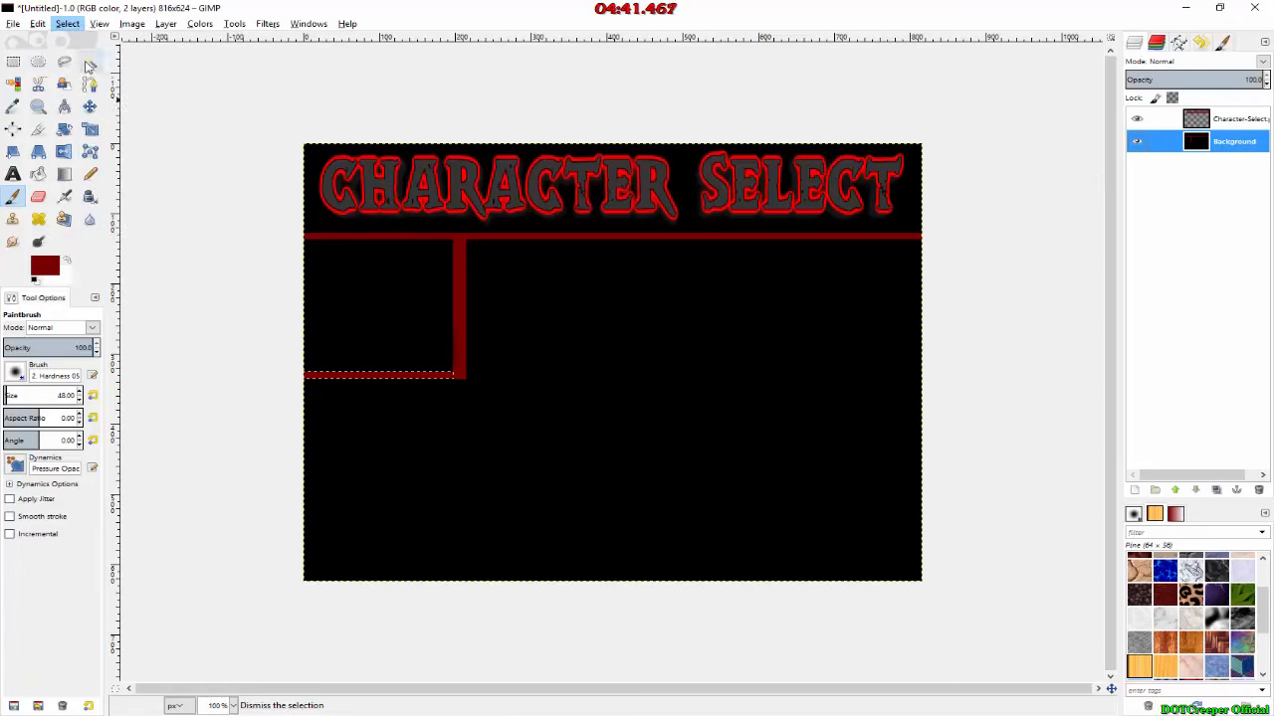
click(1211, 120)
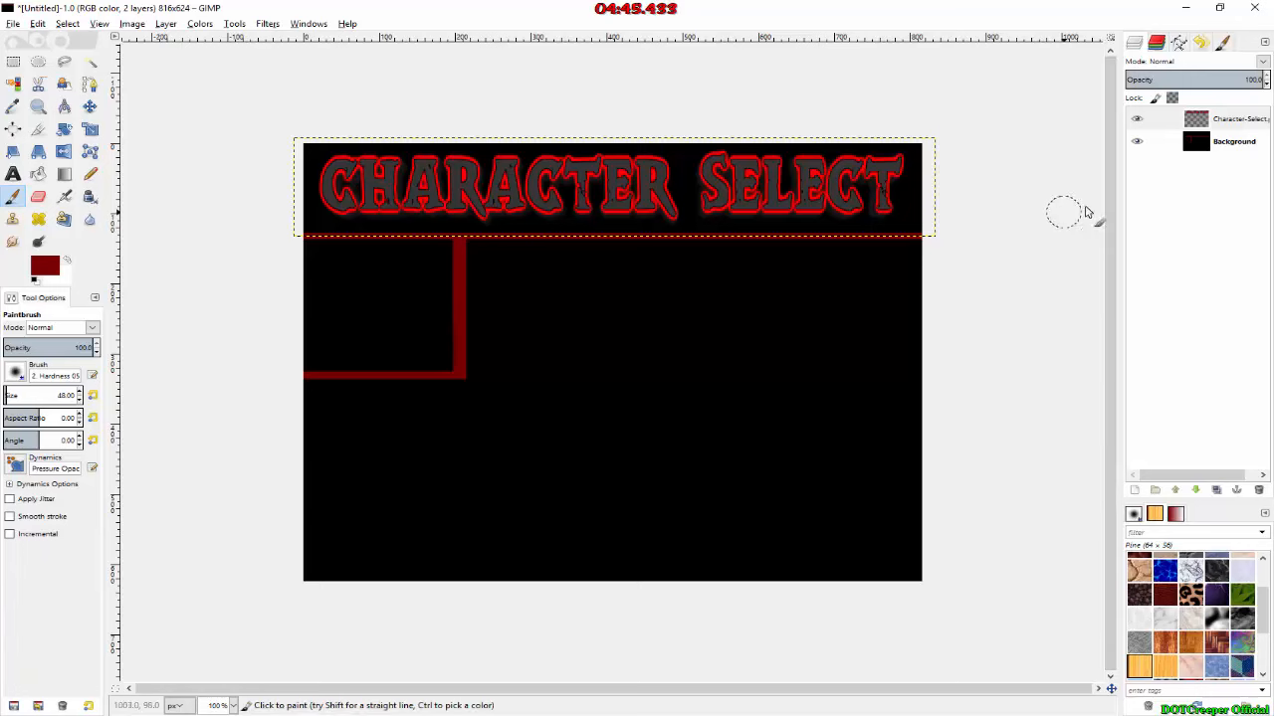
click(1154, 142)
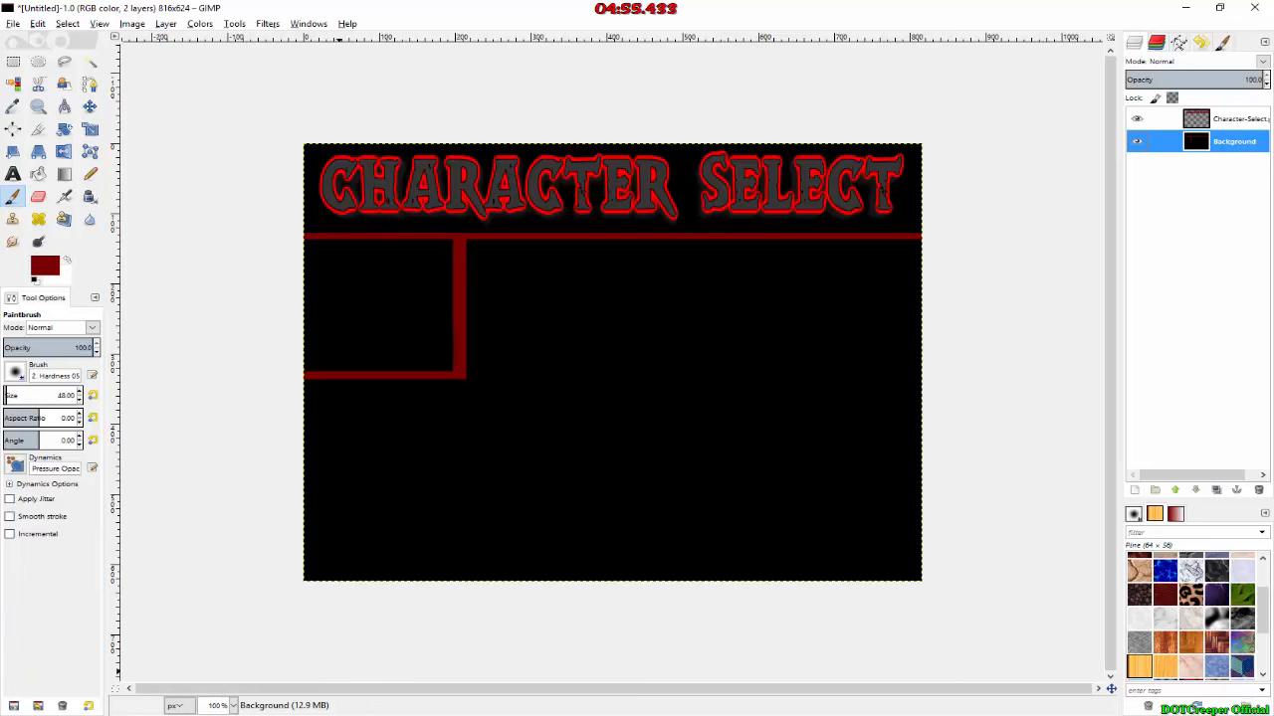
Step: Add Male.png as a new layer and move it below the divider, just right of the vertical bar
key(alt+Tab)
drag(457, 478, 612, 302)
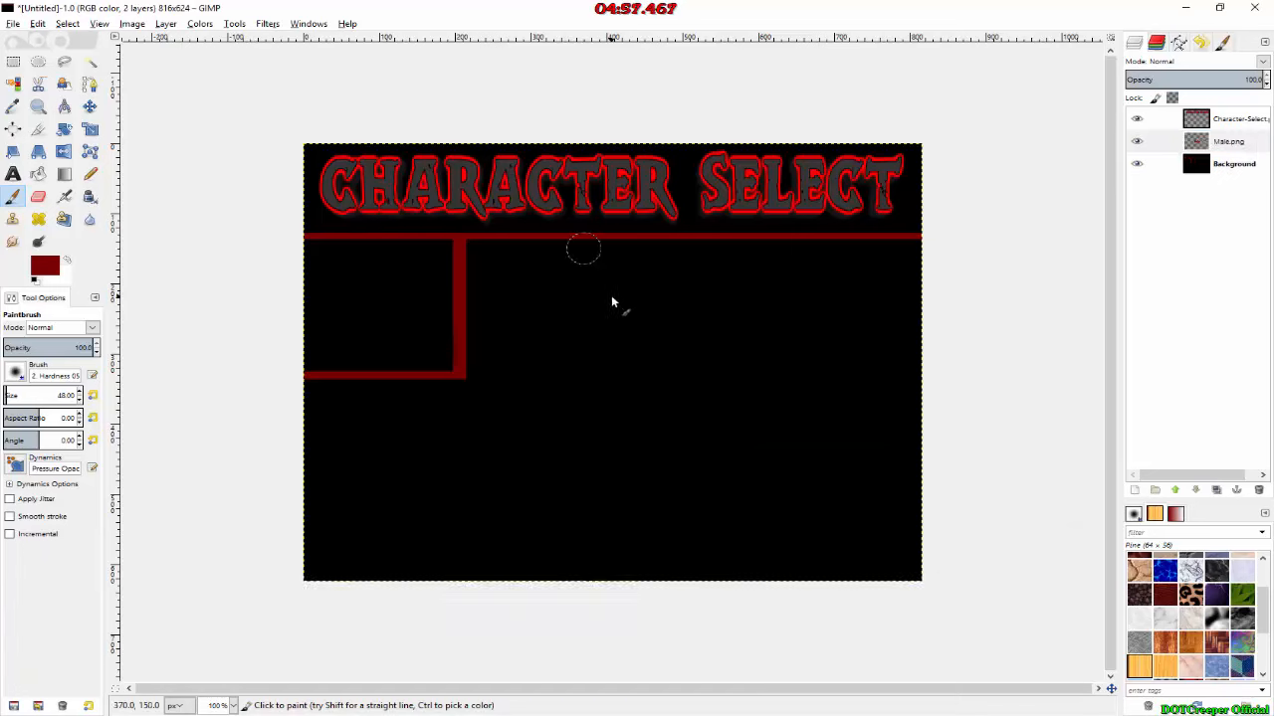
key(m)
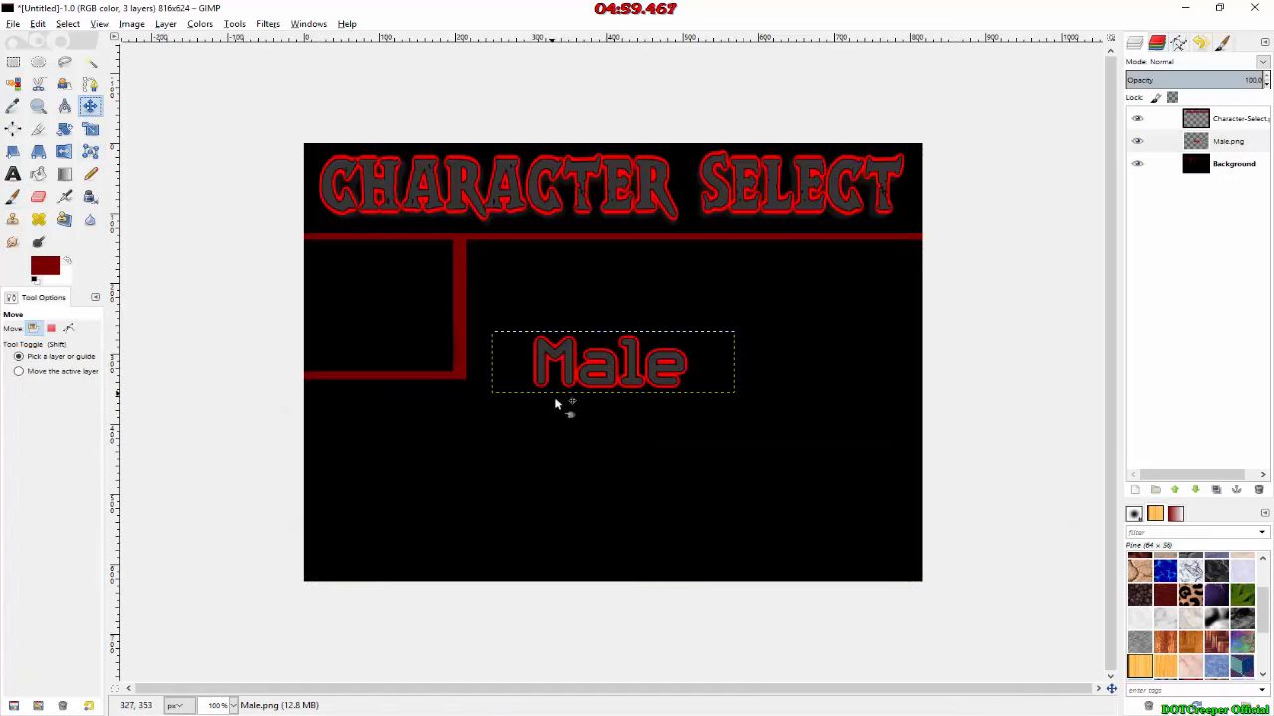
drag(540, 360, 484, 269)
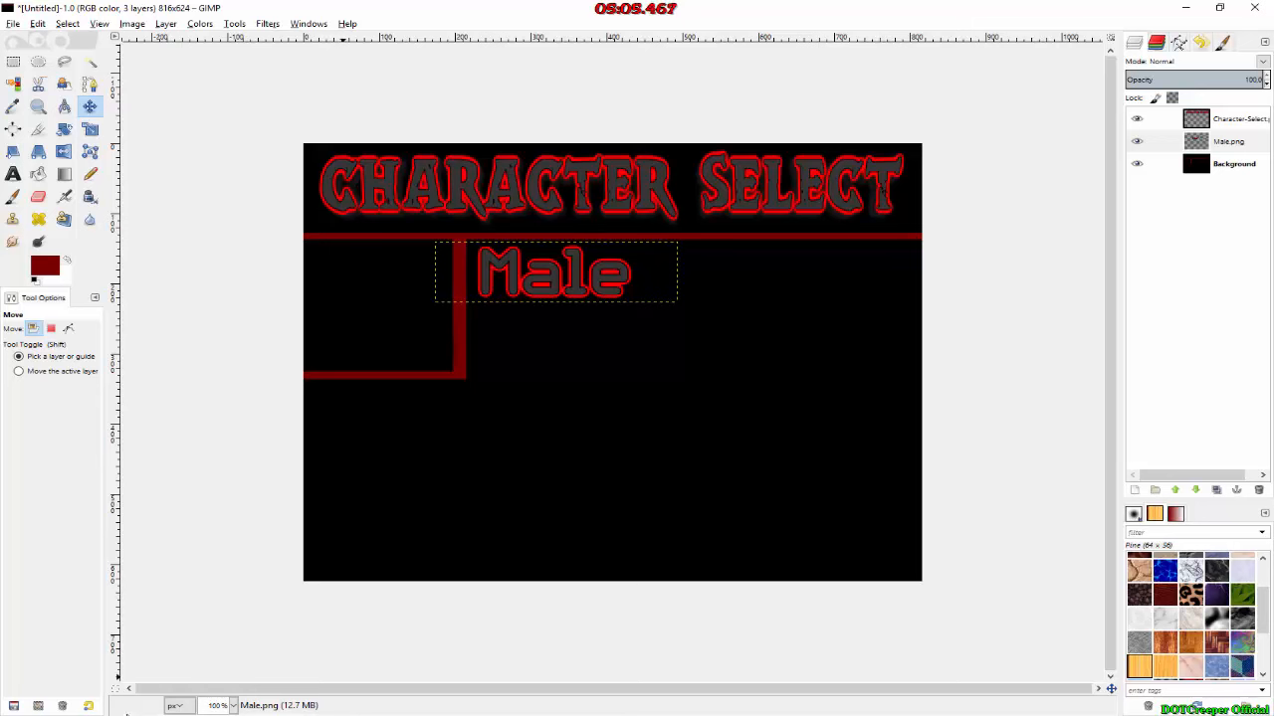
Step: Add Female.png to the image as a new layer
click(127, 715)
drag(571, 551, 785, 325)
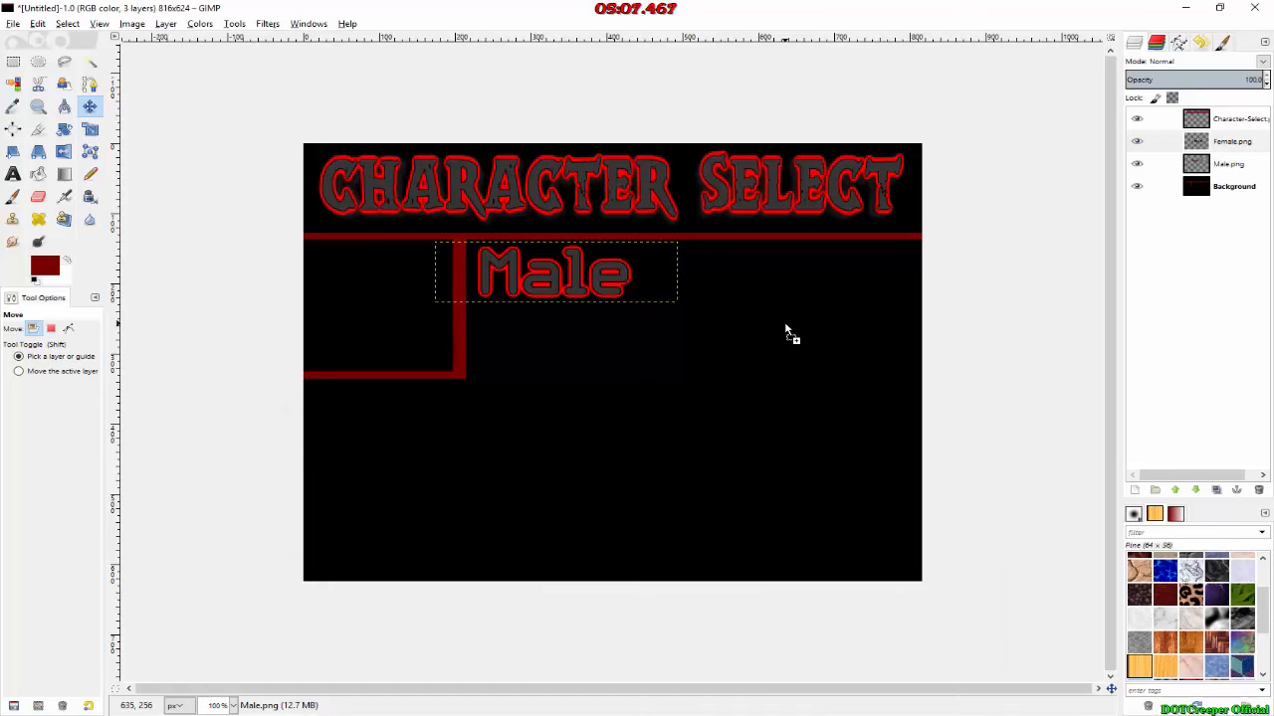
Step: Add Other.png as a new layer and stack the Male, Female and Other texts in the image's lower-left corner
drag(706, 381, 685, 359)
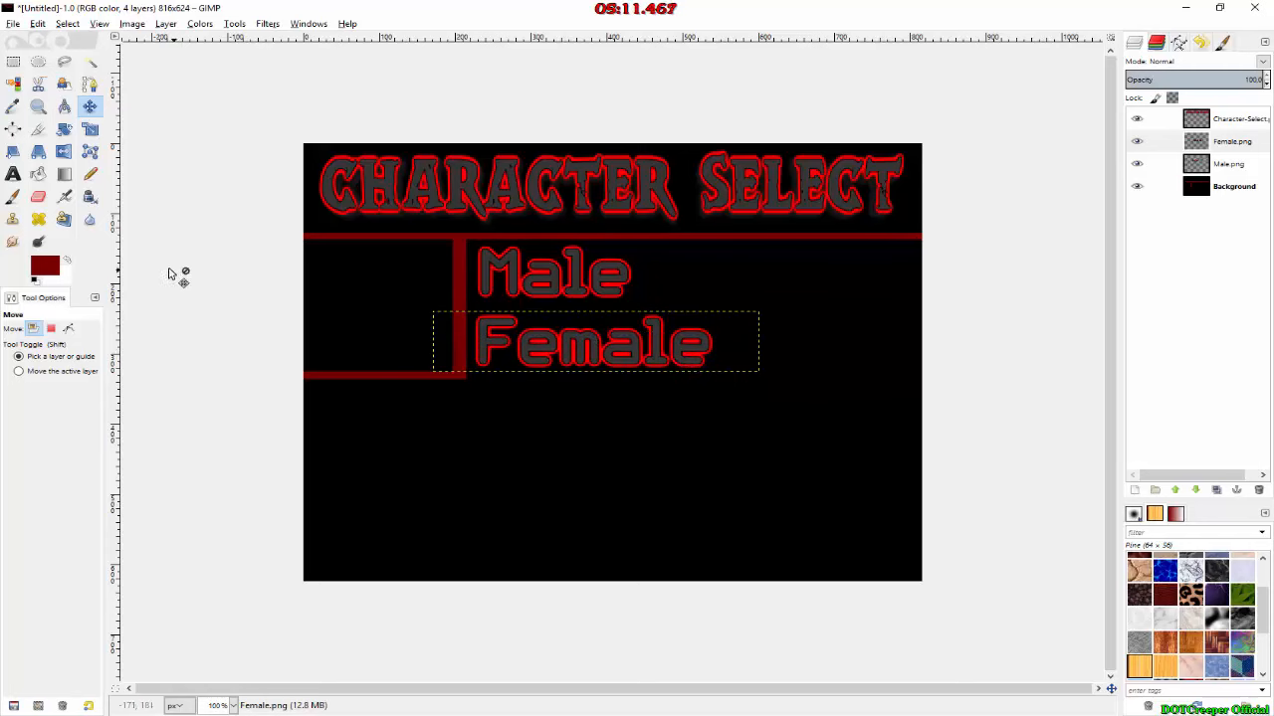
click(126, 715)
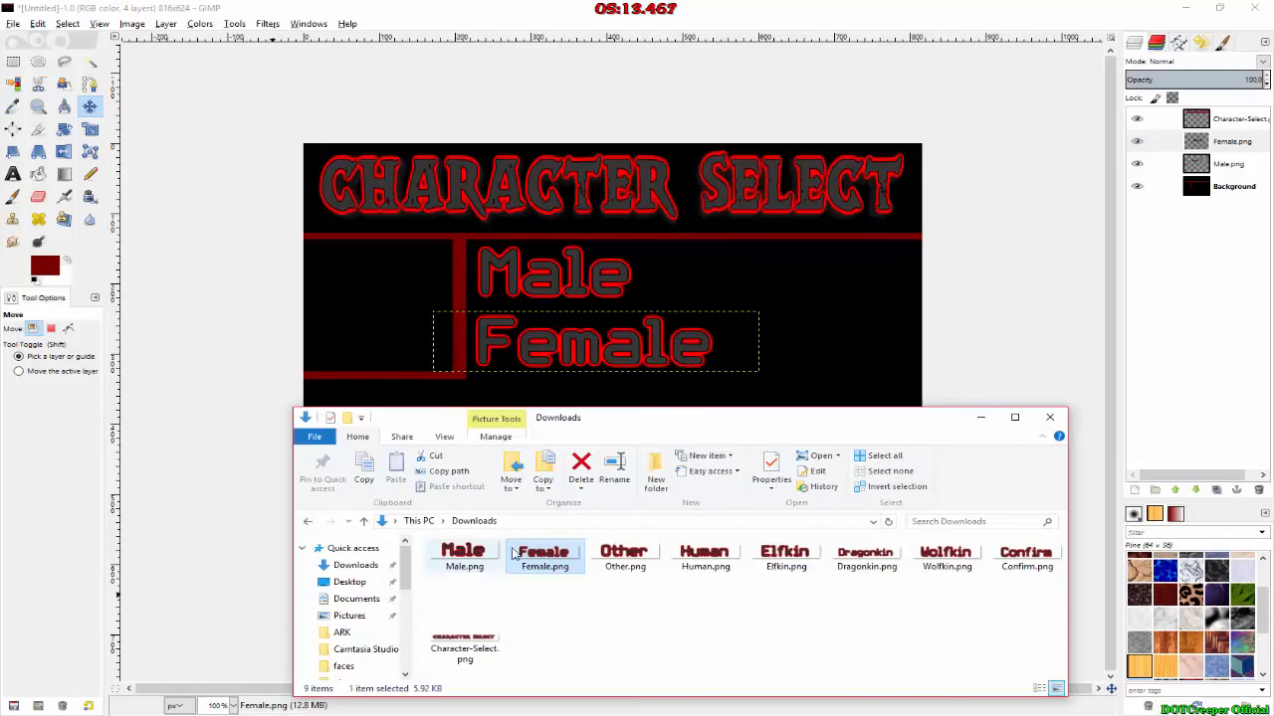
drag(625, 557, 421, 556)
drag(505, 343, 333, 495)
drag(532, 293, 368, 458)
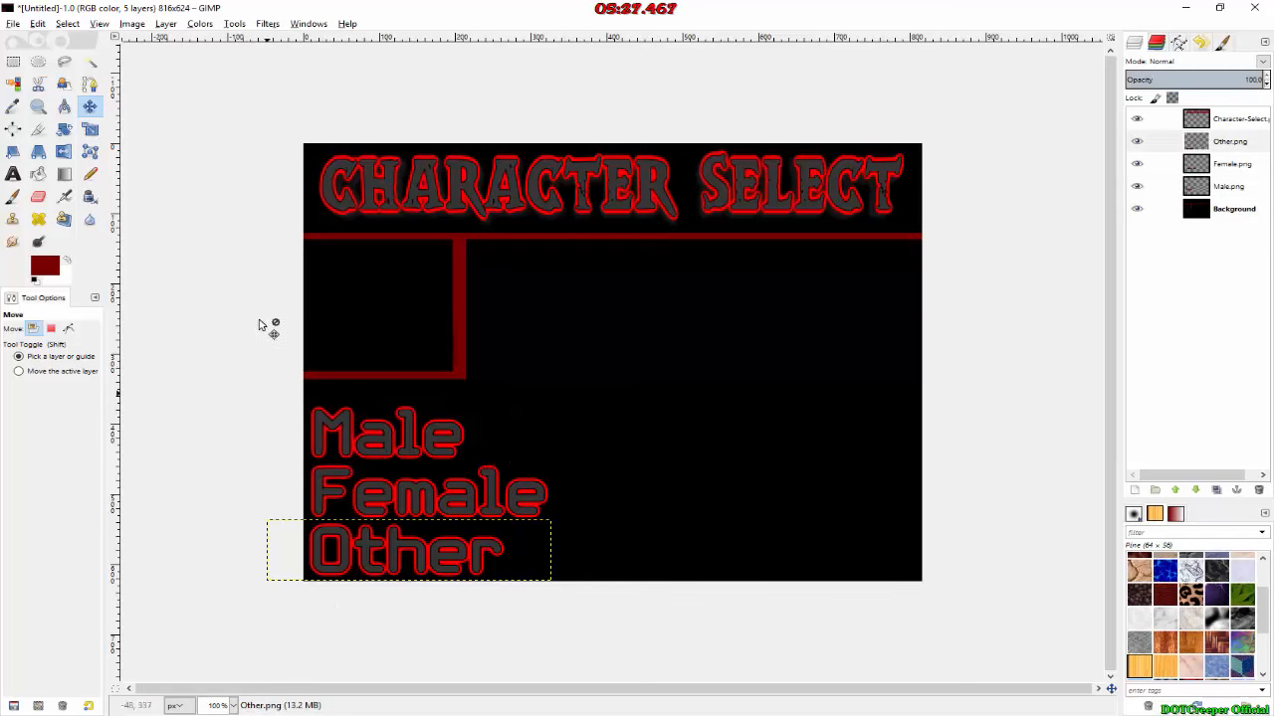
Step: Nudge the Other, Male and Female texts so their left edges line up near the image's left border
drag(343, 535, 342, 538)
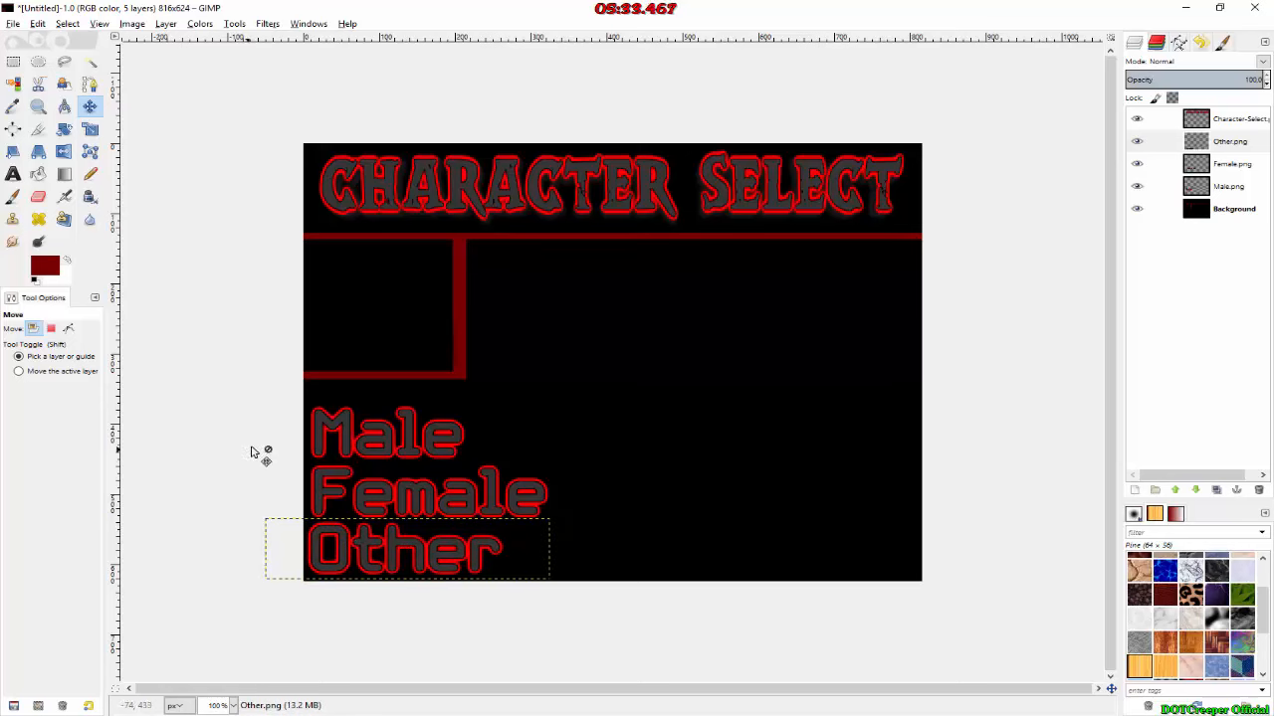
click(339, 425)
drag(337, 420, 335, 420)
drag(331, 479, 331, 479)
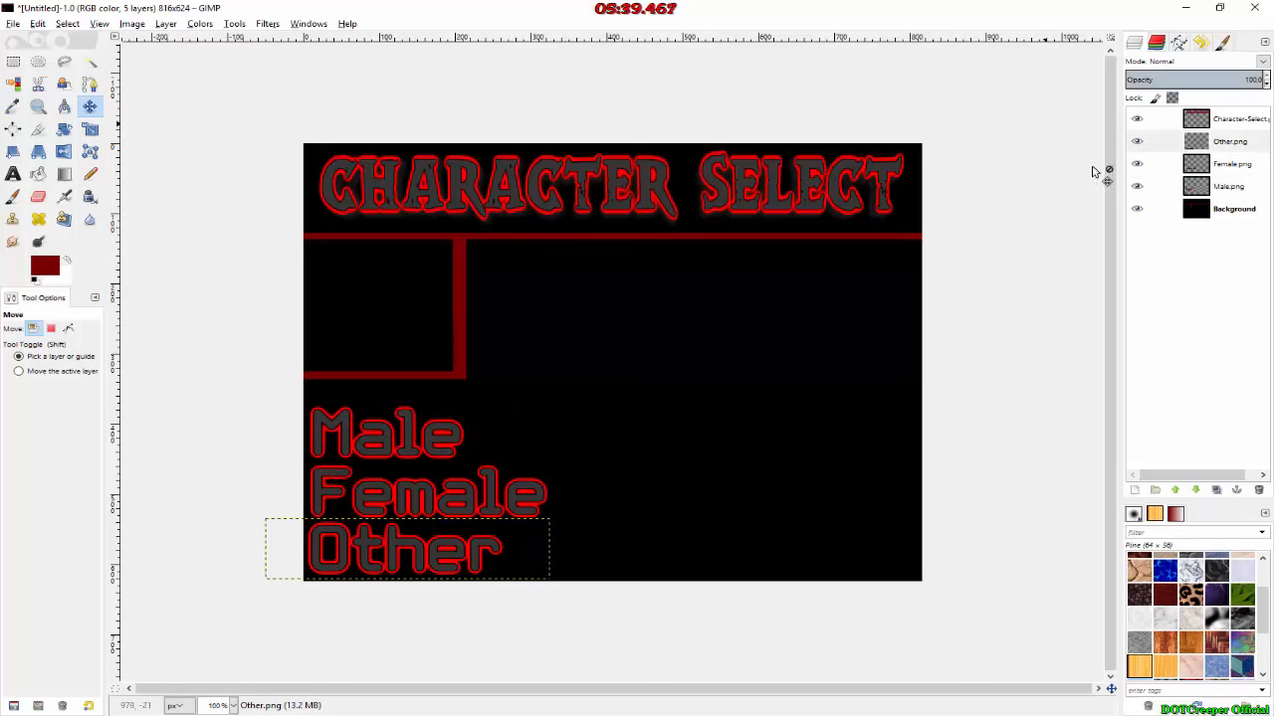
Step: Add Human.png as a layer directly above Background and place it below the divider, just right of the vertical bar
click(1226, 210)
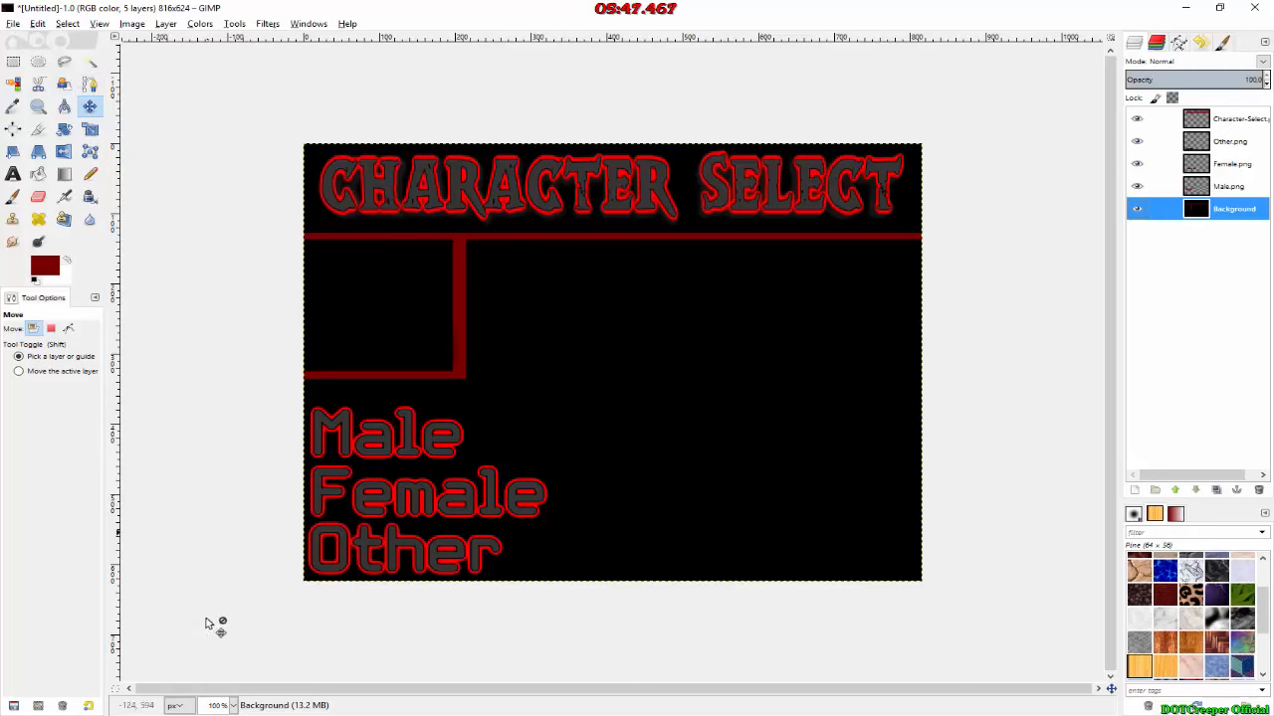
click(140, 713)
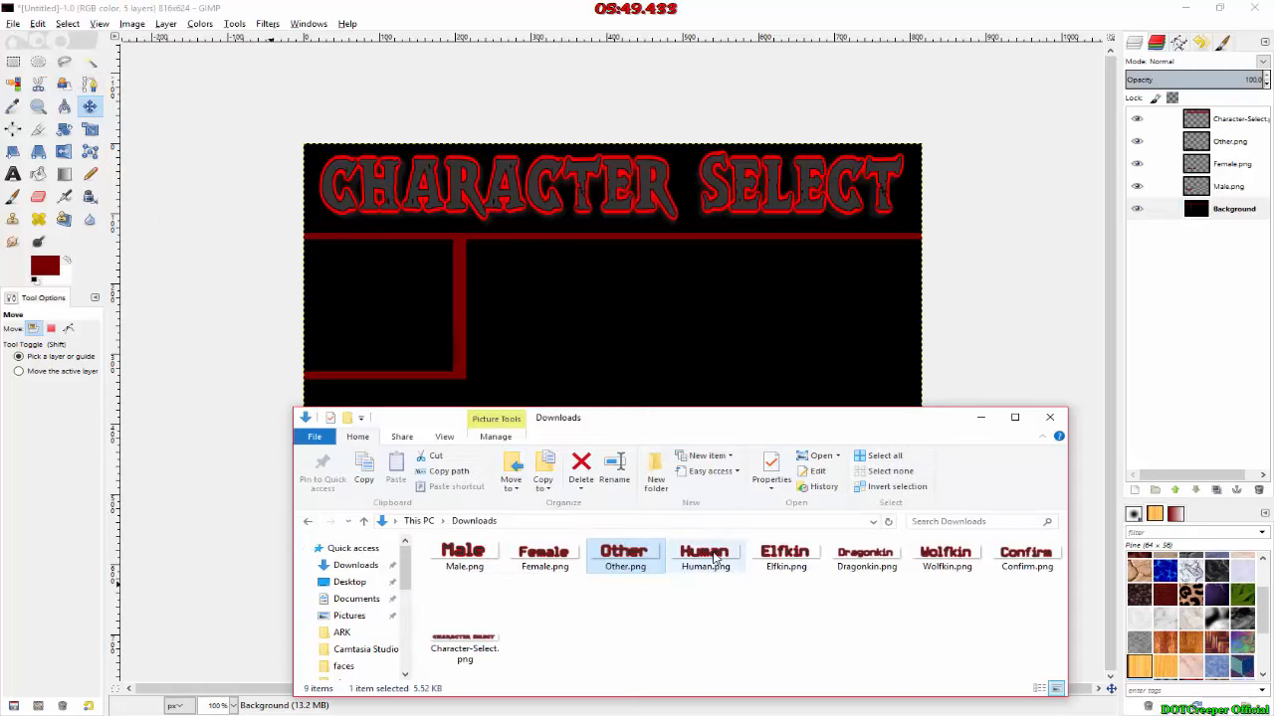
drag(712, 559, 623, 269)
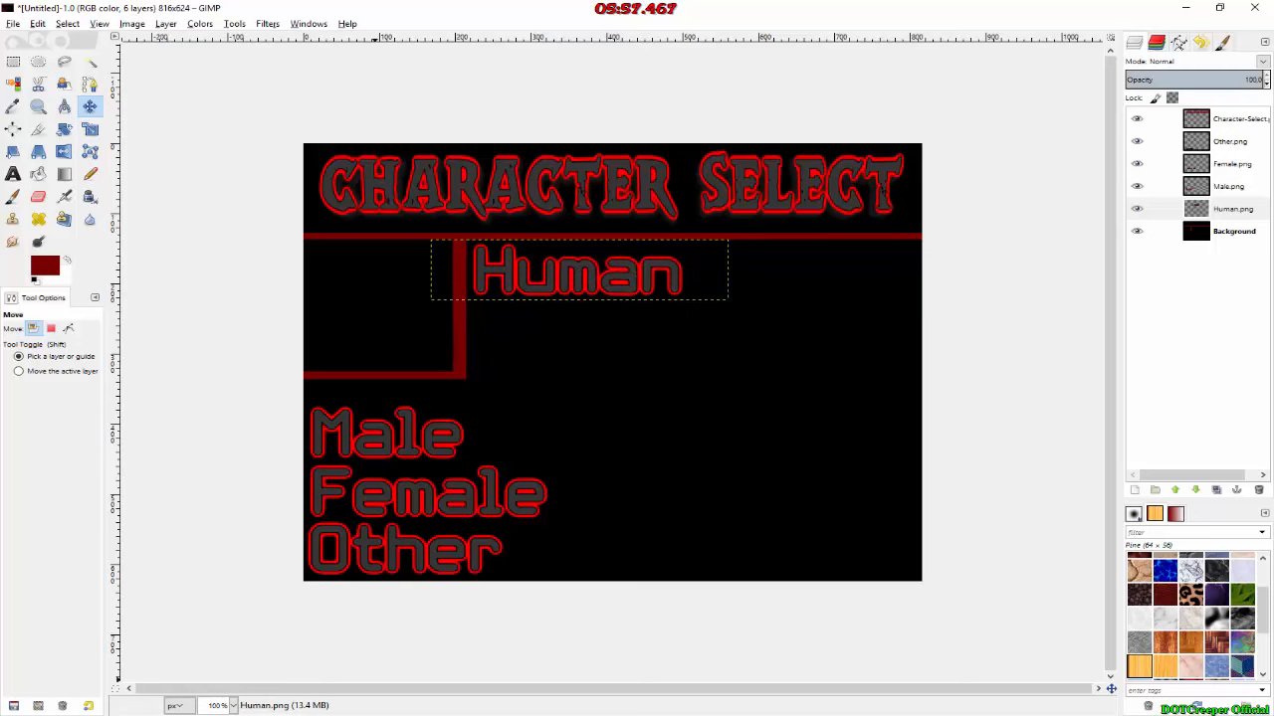
Step: Add Elfkin.png as a new layer and place it directly below the Human text, left-aligned with it
key(alt+Tab)
click(785, 558)
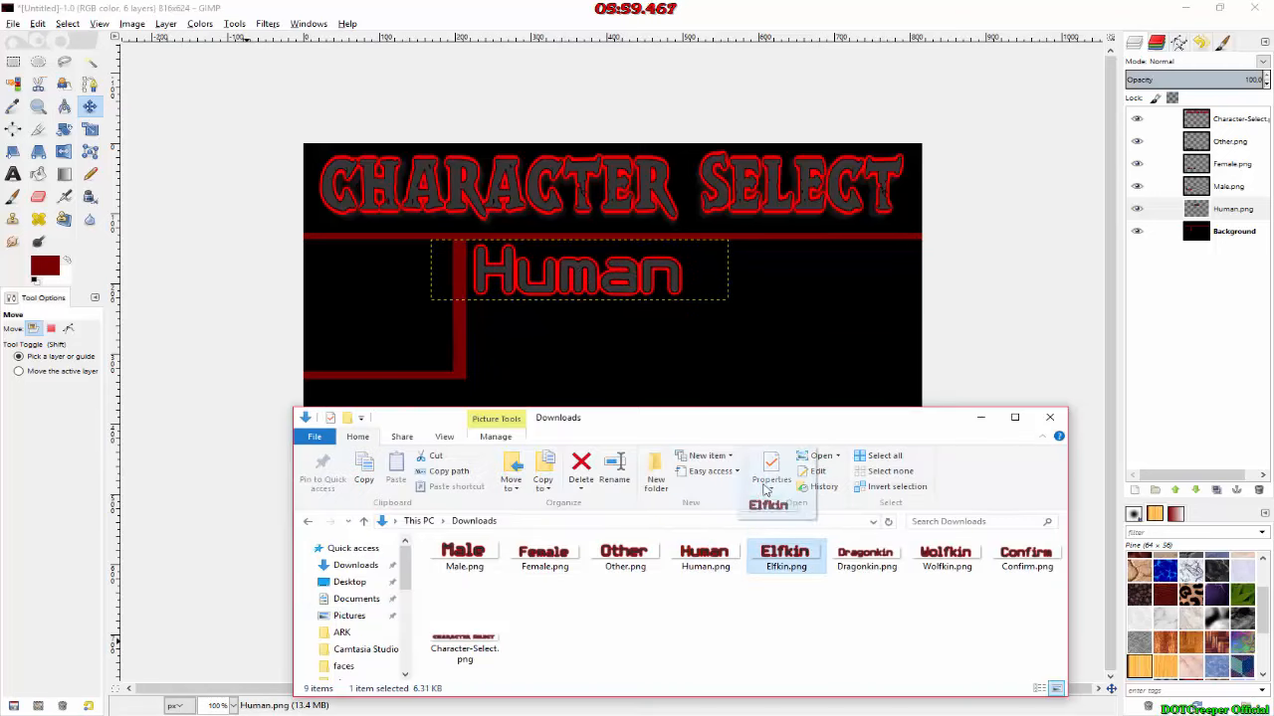
drag(670, 348, 631, 338)
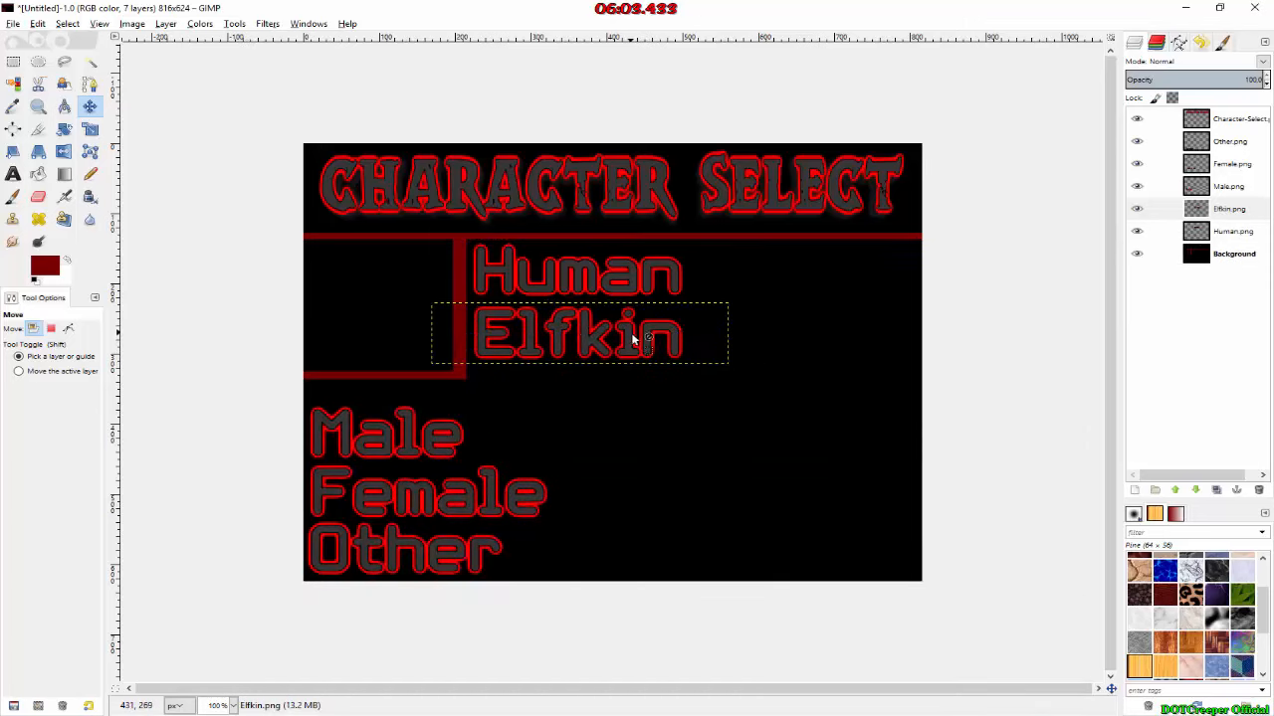
Step: Add Dragonkin.png as a new layer and place it directly below the Elfkin text, left-aligned with it
key(alt+Tab)
drag(863, 561, 761, 396)
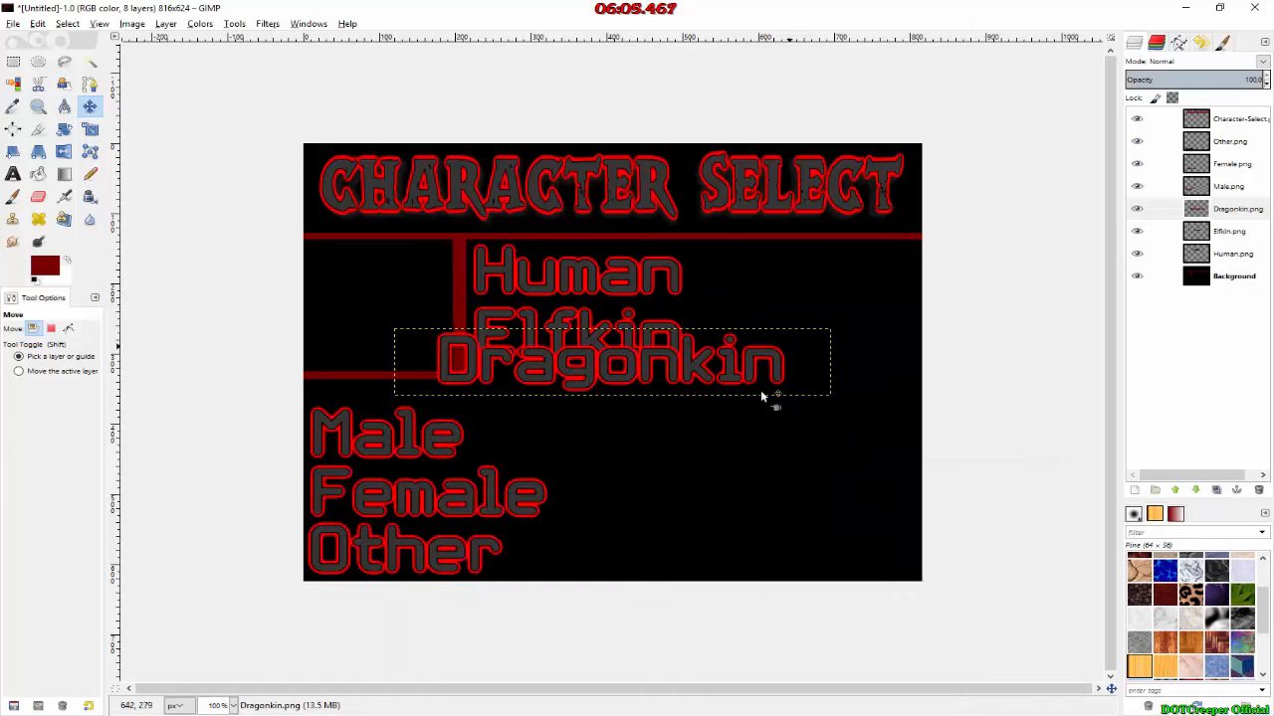
drag(696, 364, 731, 402)
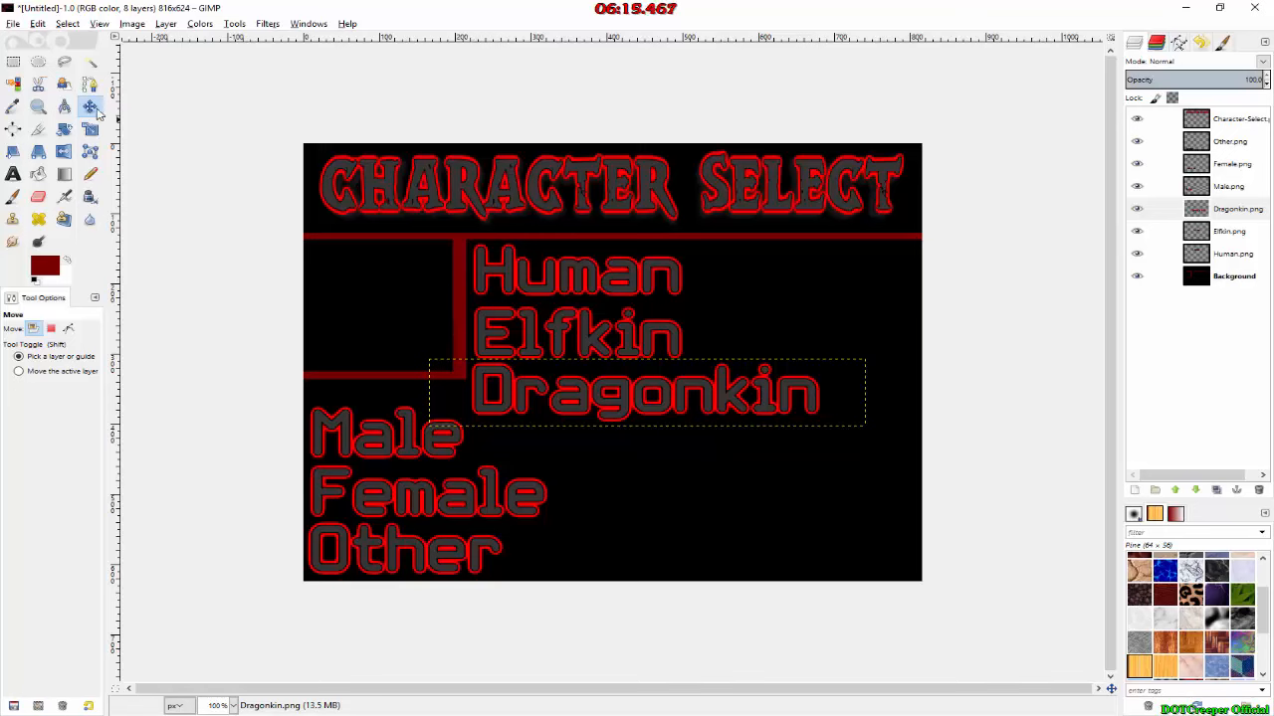
Step: Scale the Dragonkin layer to 75 percent with linked proportions and move it near the image's right border, level with Male
click(89, 129)
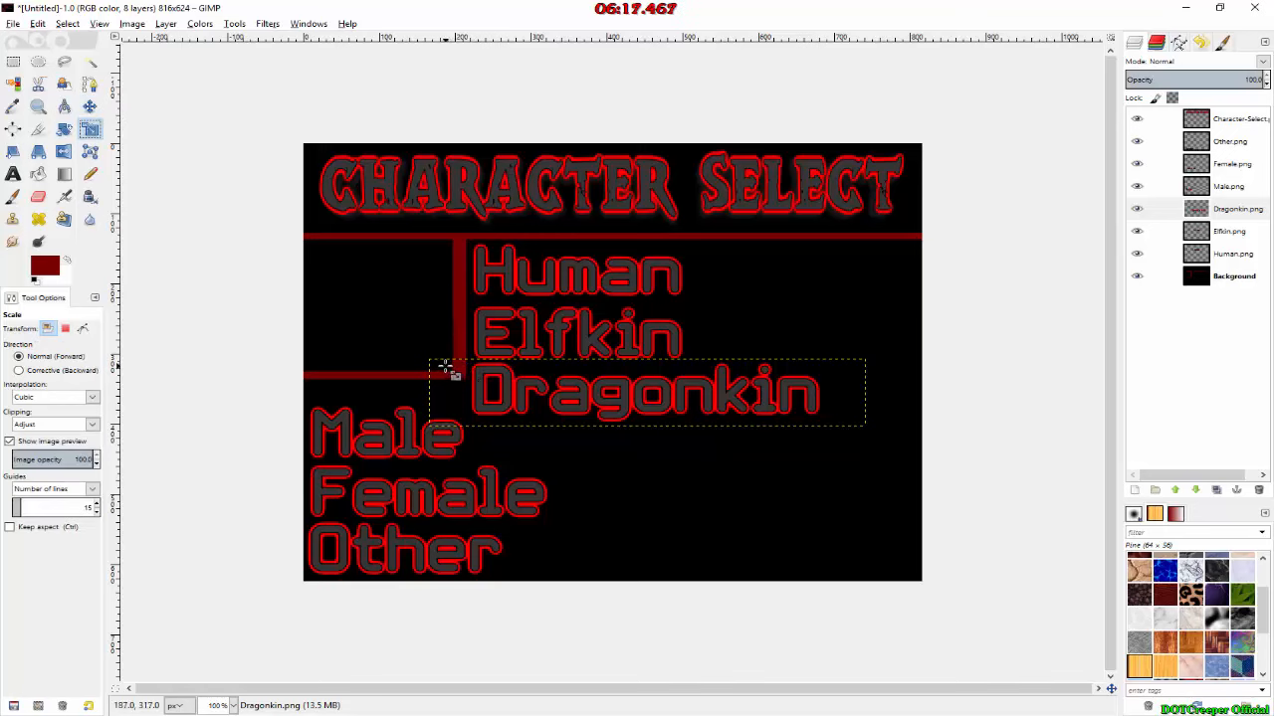
click(443, 366)
click(987, 414)
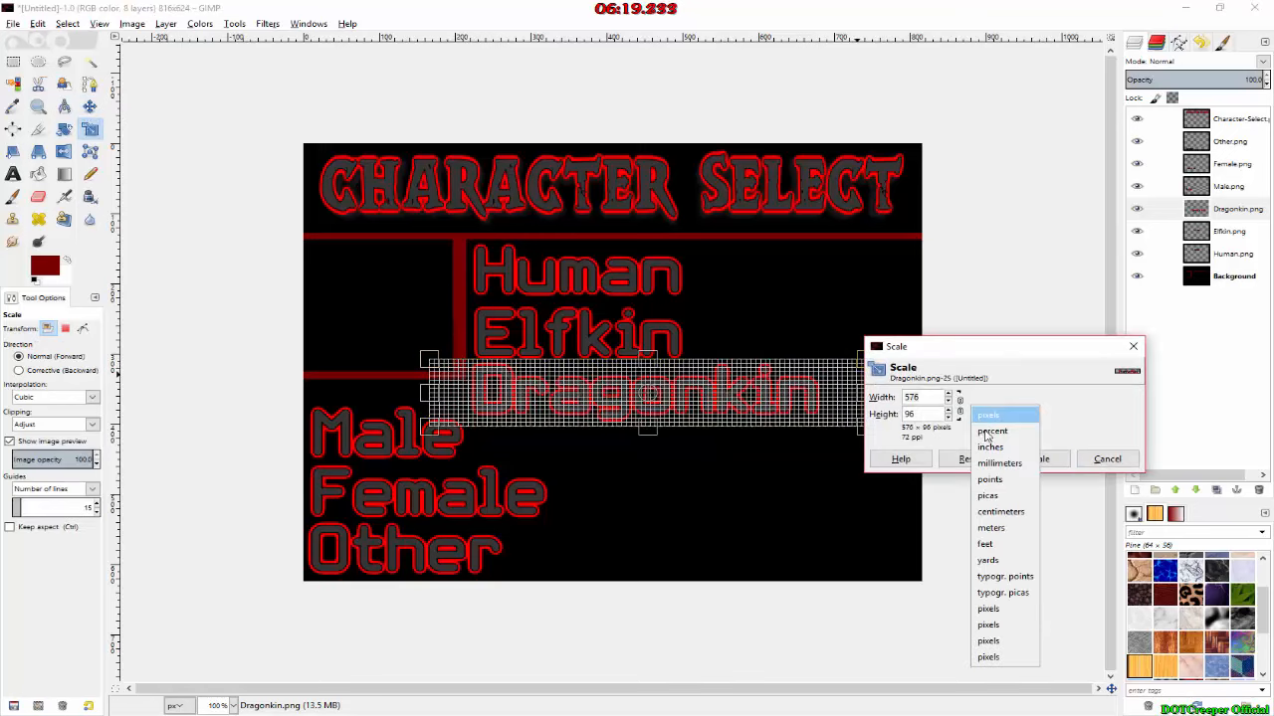
click(998, 442)
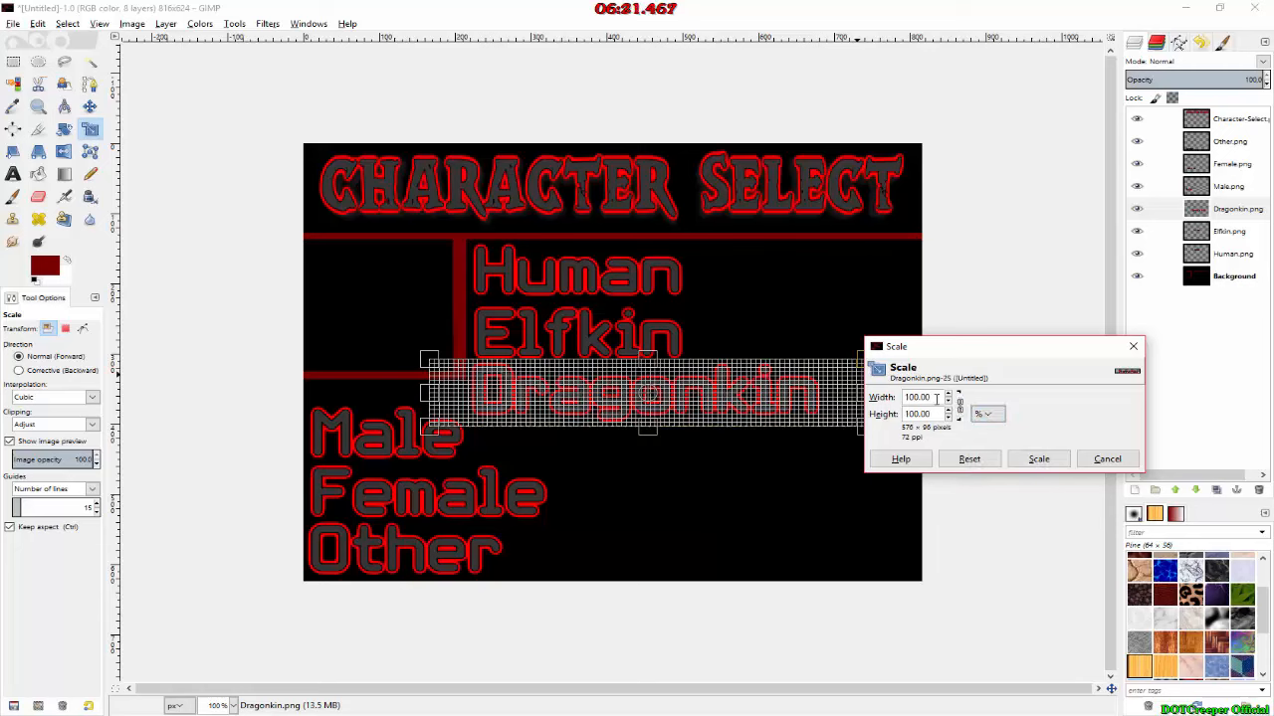
text(75)
key(Tab)
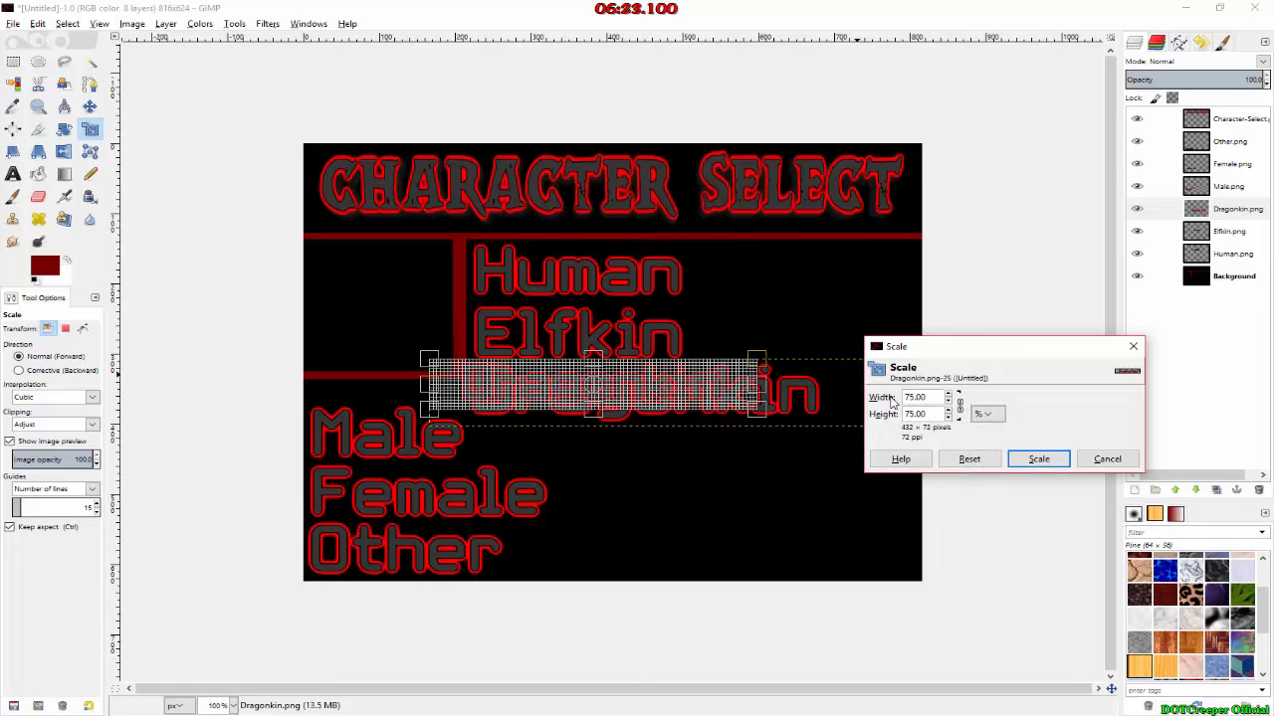
click(1038, 459)
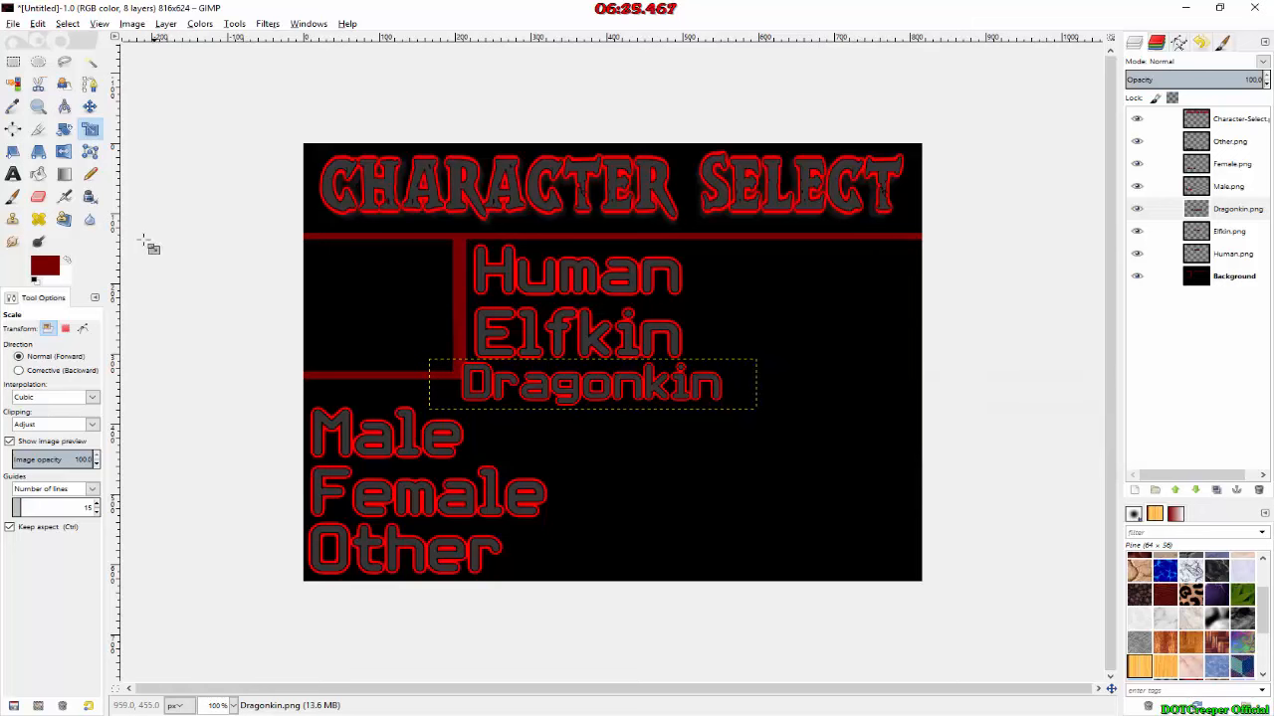
click(89, 106)
drag(511, 389, 665, 438)
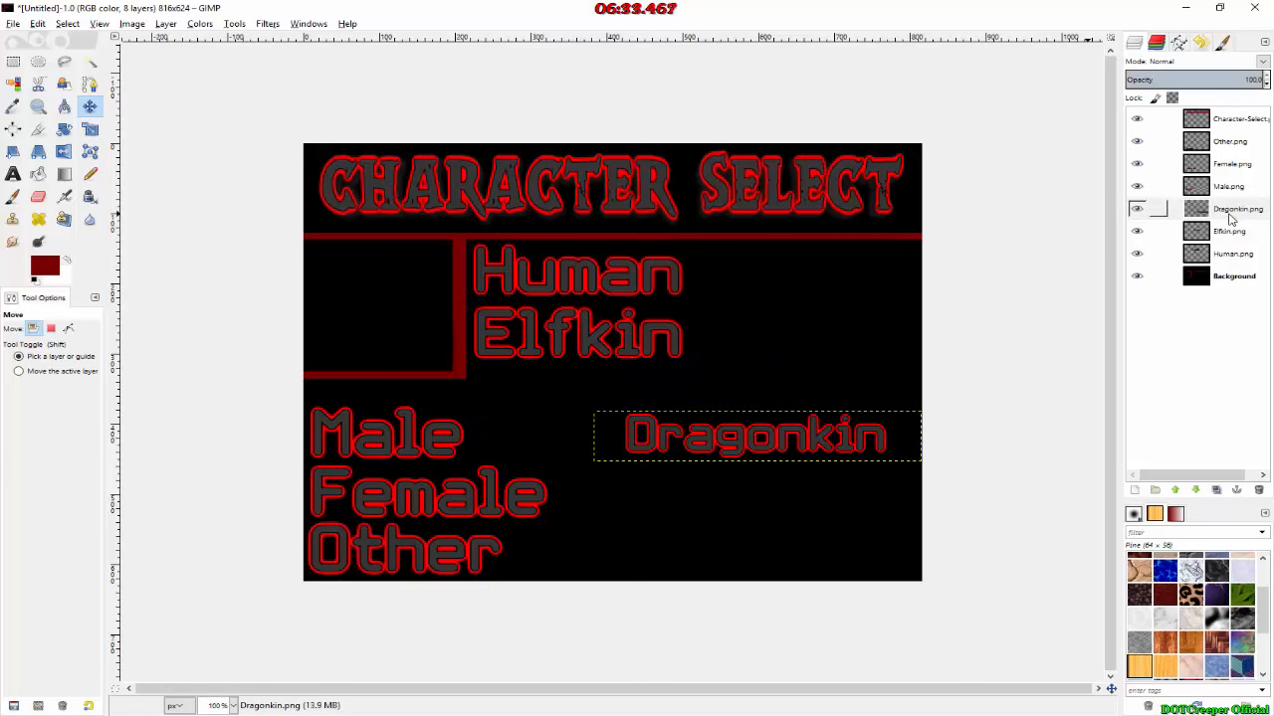
Step: Scale the Elfkin layer to 75 percent width with its proportions linked
click(1202, 232)
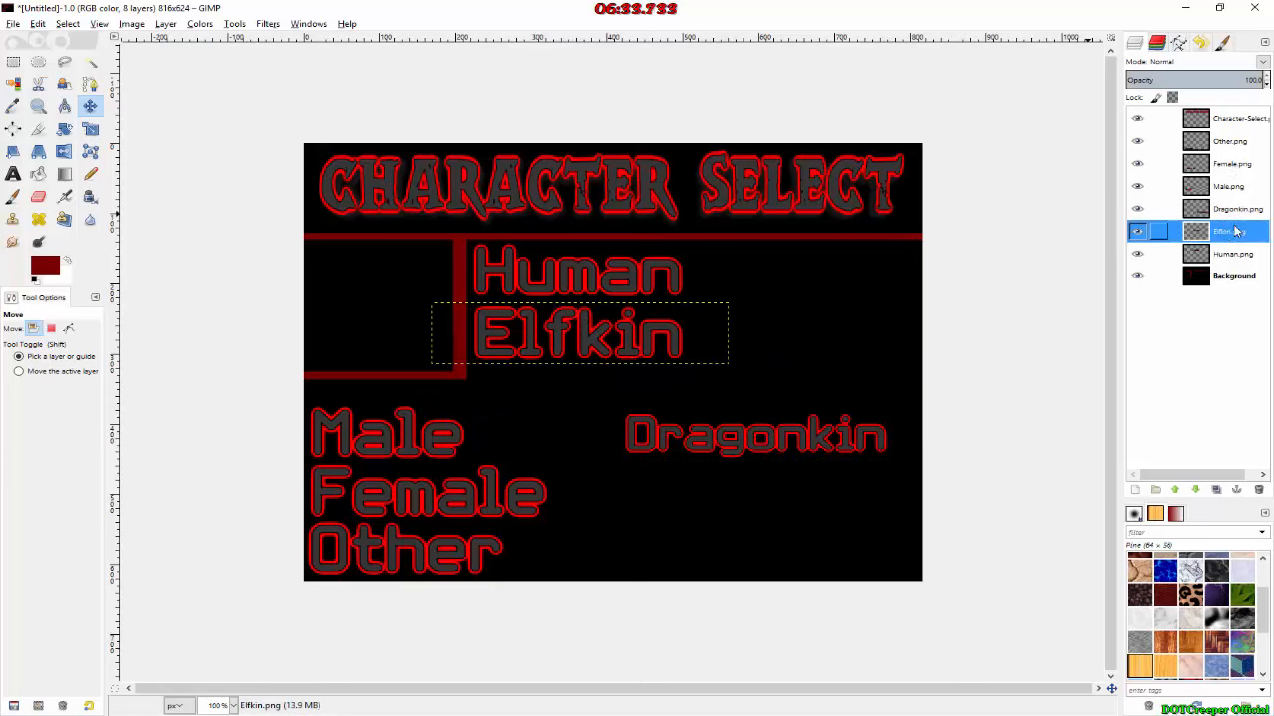
click(89, 128)
click(492, 323)
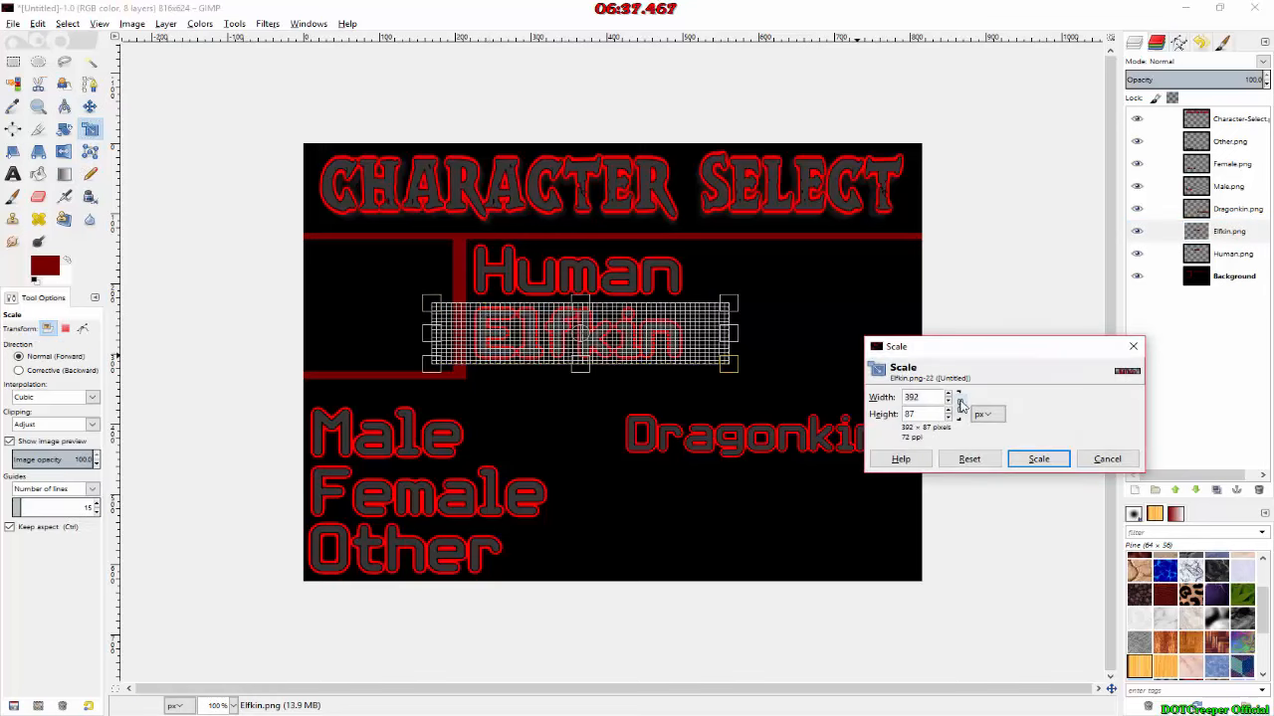
click(959, 406)
click(991, 431)
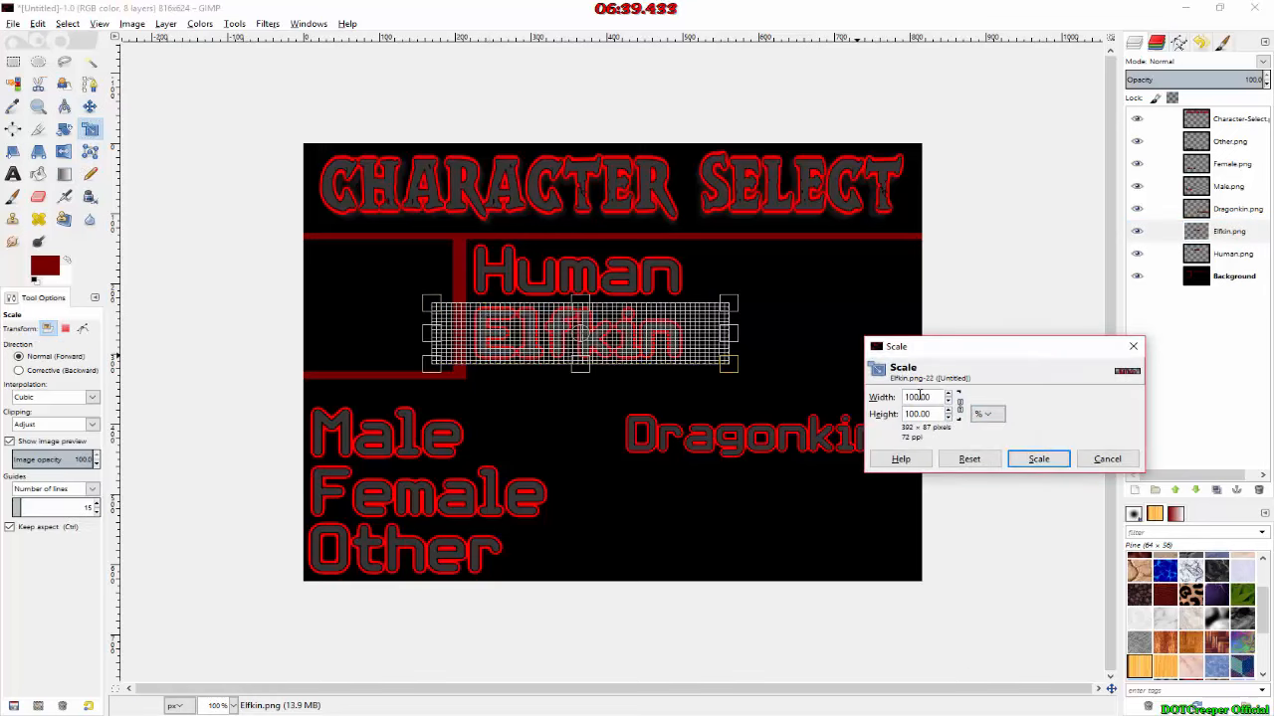
key(Tab)
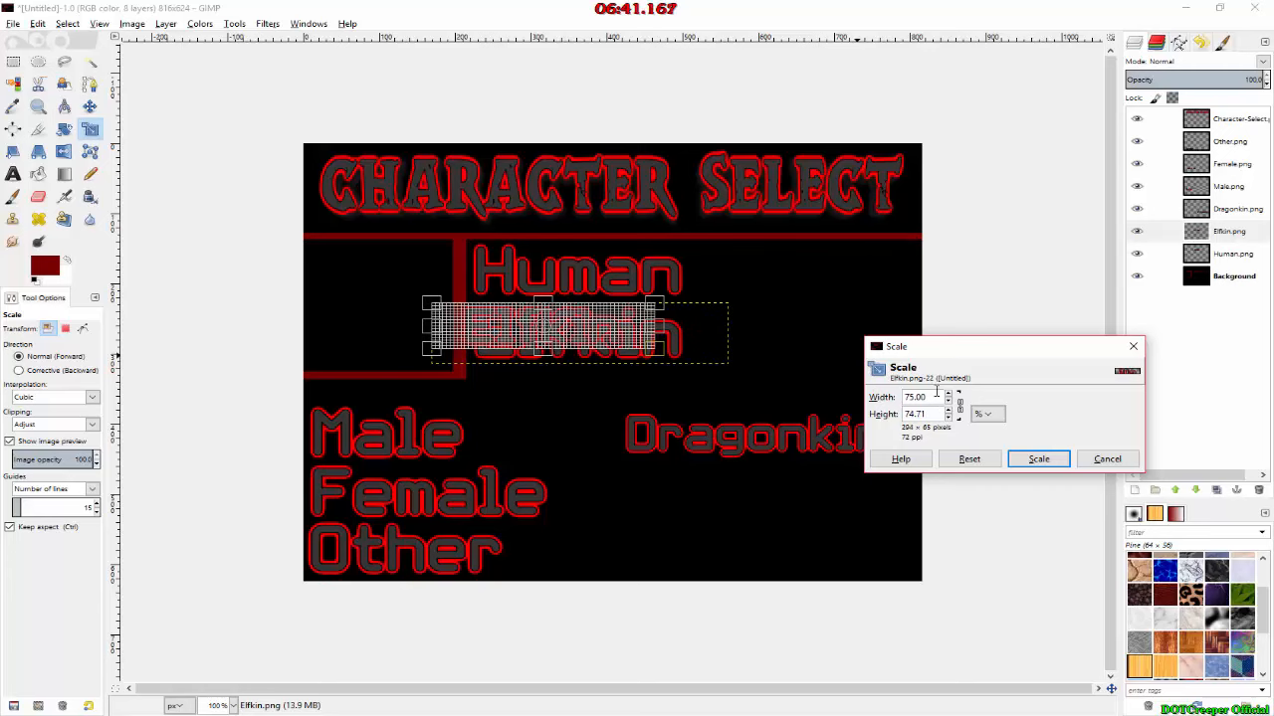
click(1038, 457)
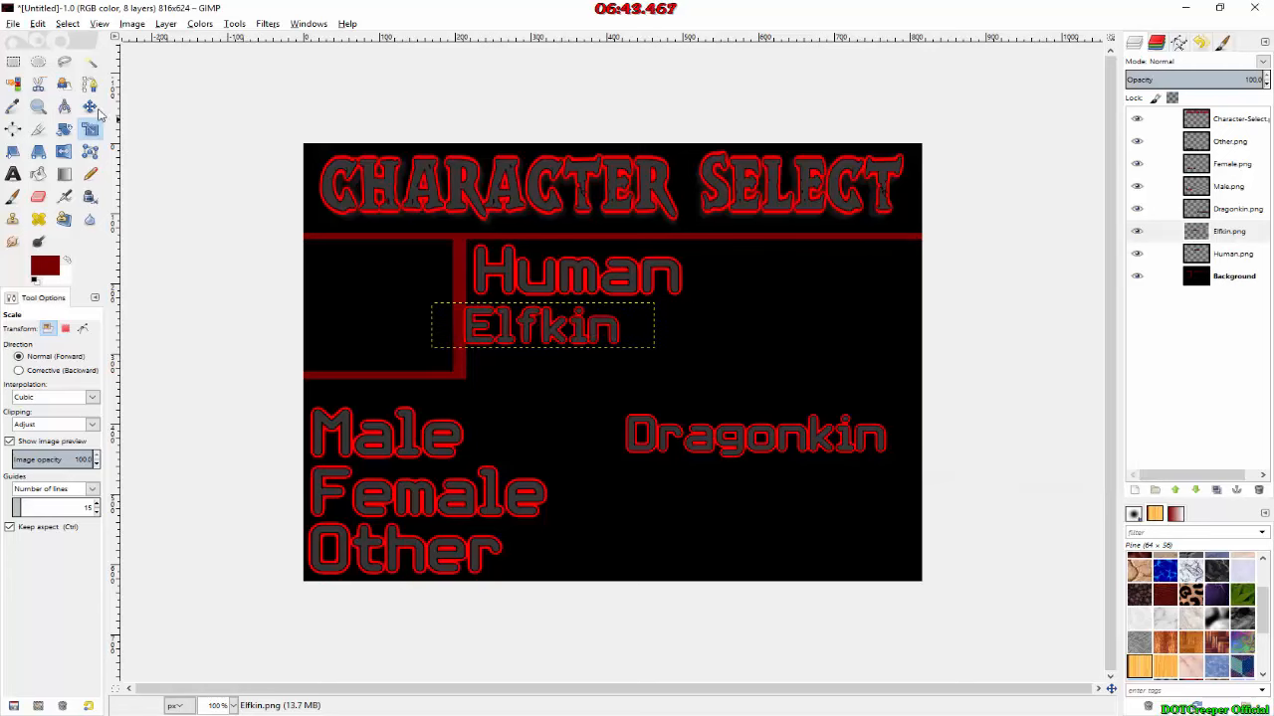
Step: Move Elfkin above Dragonkin near the image's right border and shift Dragonkin so both texts end at the same right edge
click(89, 106)
drag(514, 339, 796, 394)
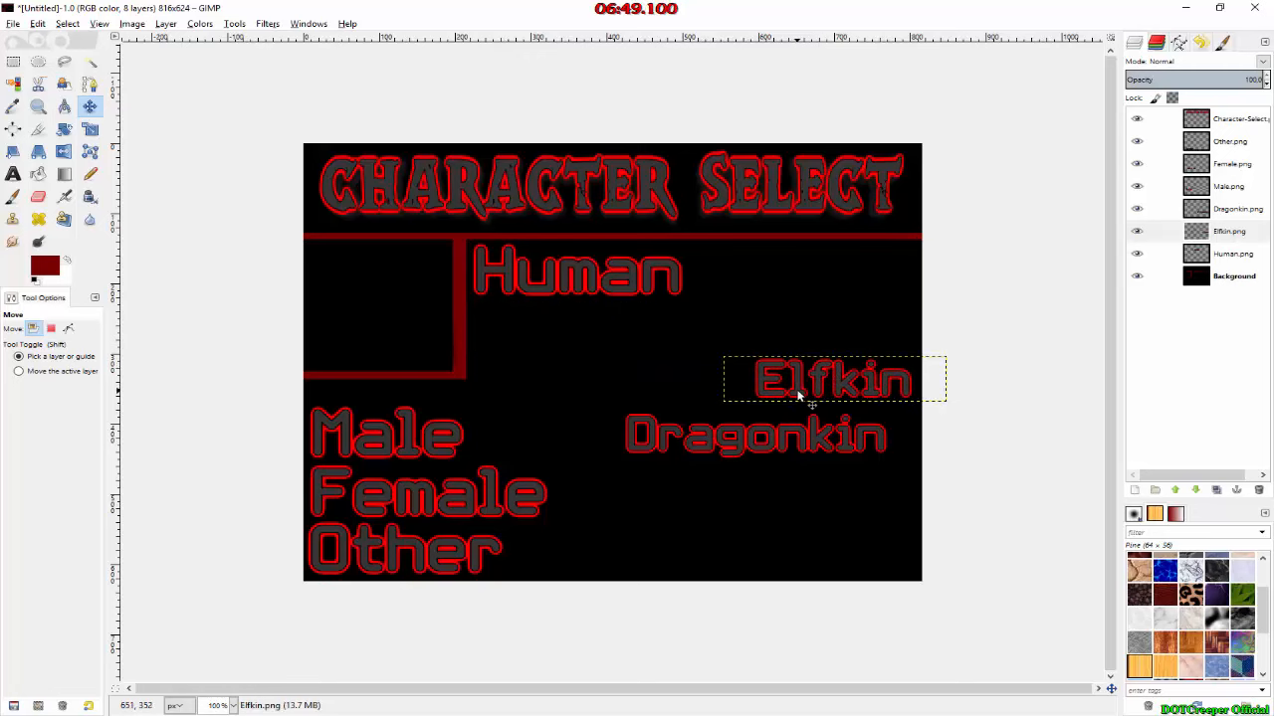
click(776, 447)
drag(776, 447, 802, 434)
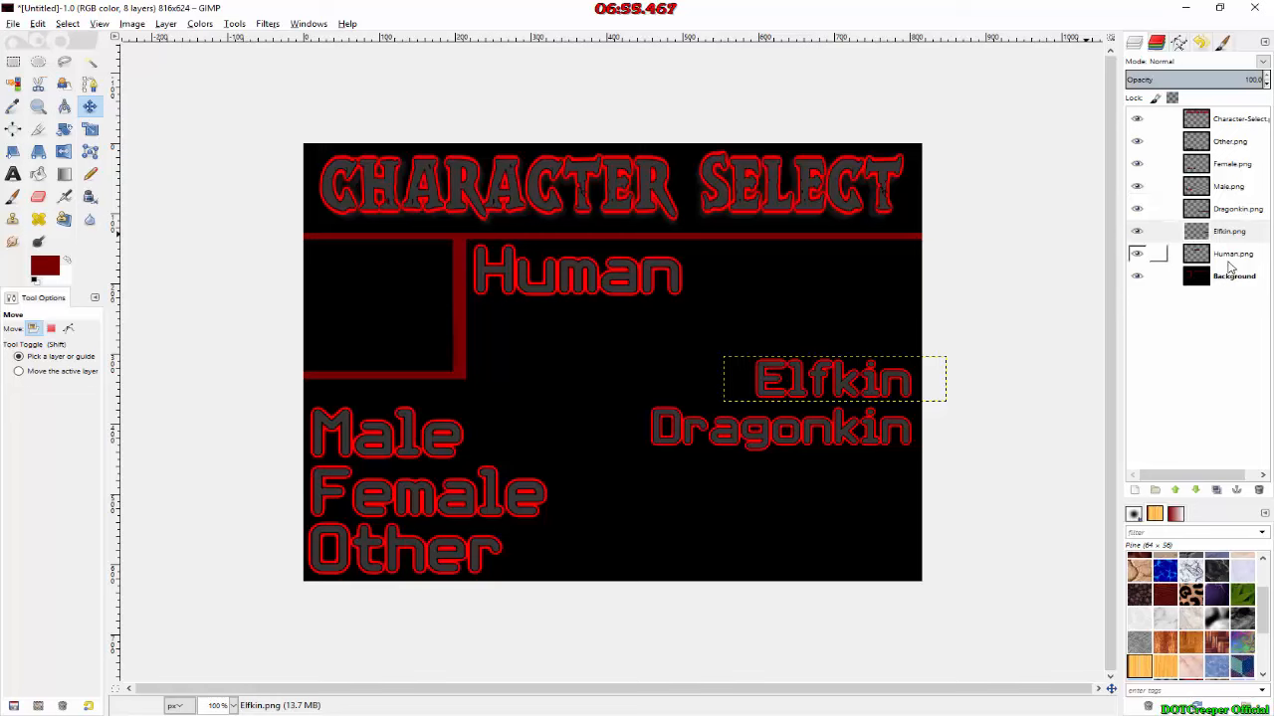
Step: Scale the Human layer to 75 percent with linked proportions and move it directly above Elfkin, aligned to its right edge
click(1157, 259)
click(89, 128)
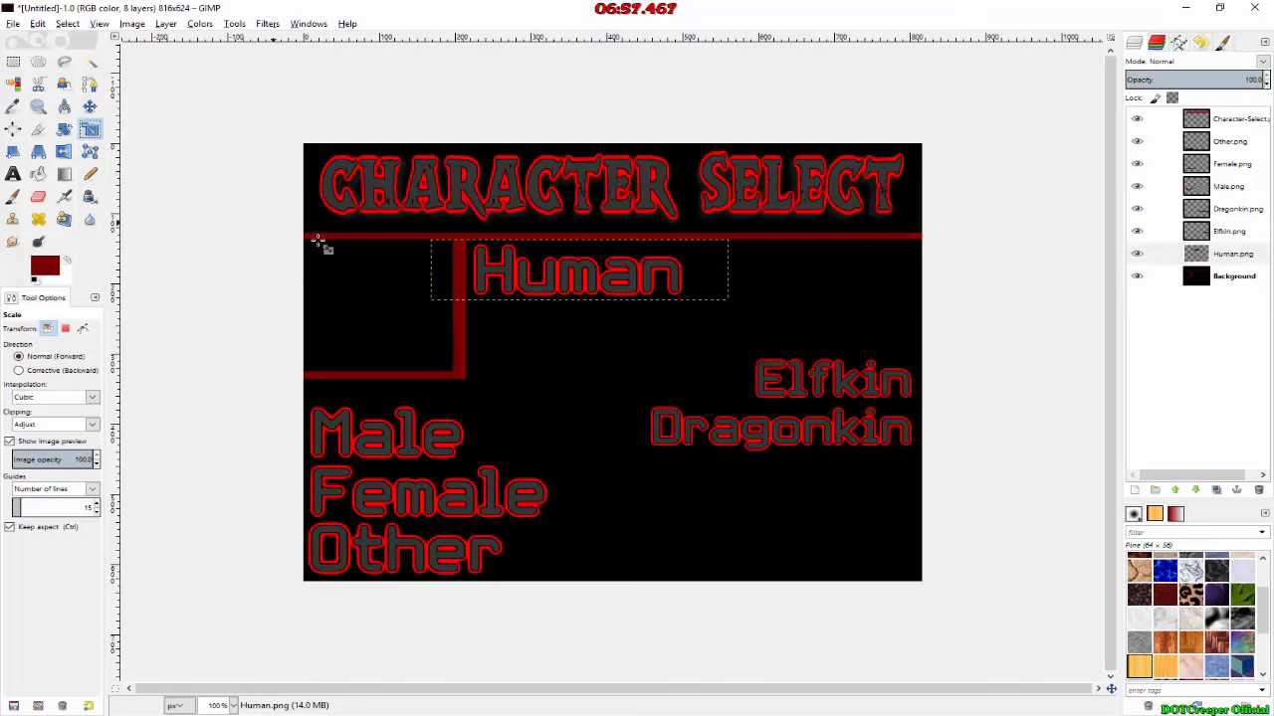
click(486, 276)
click(992, 416)
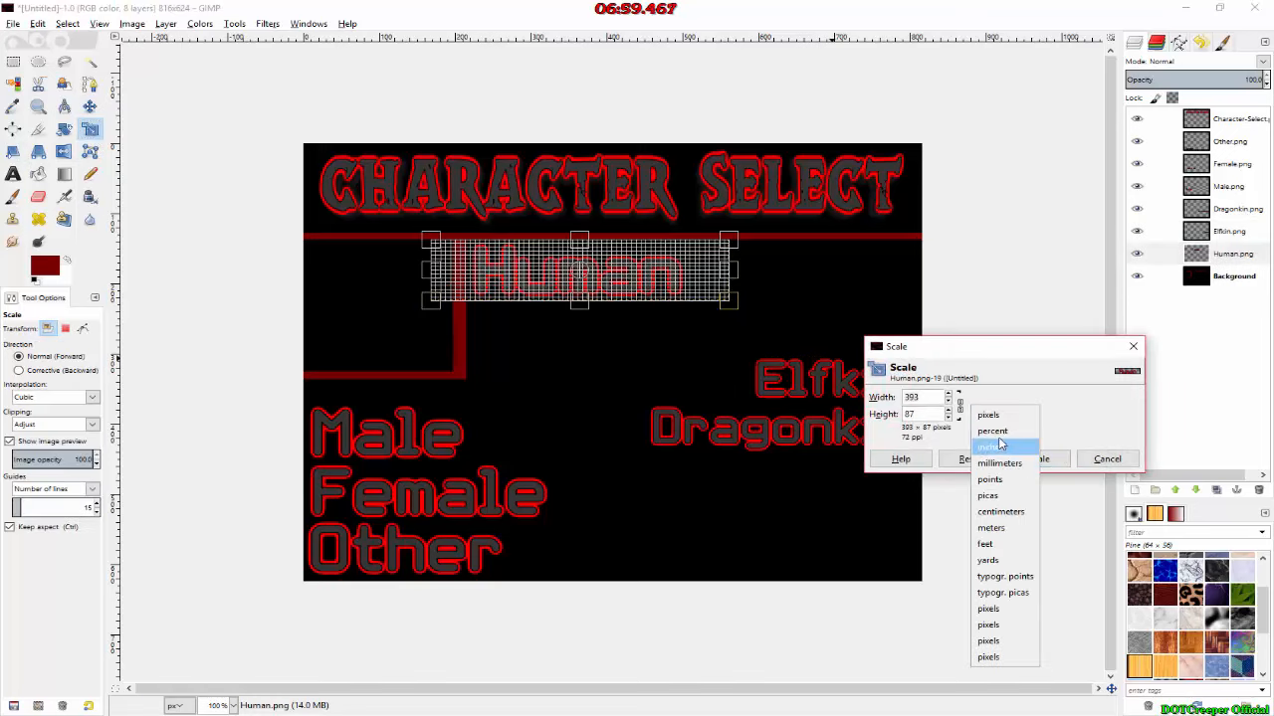
click(995, 432)
click(959, 408)
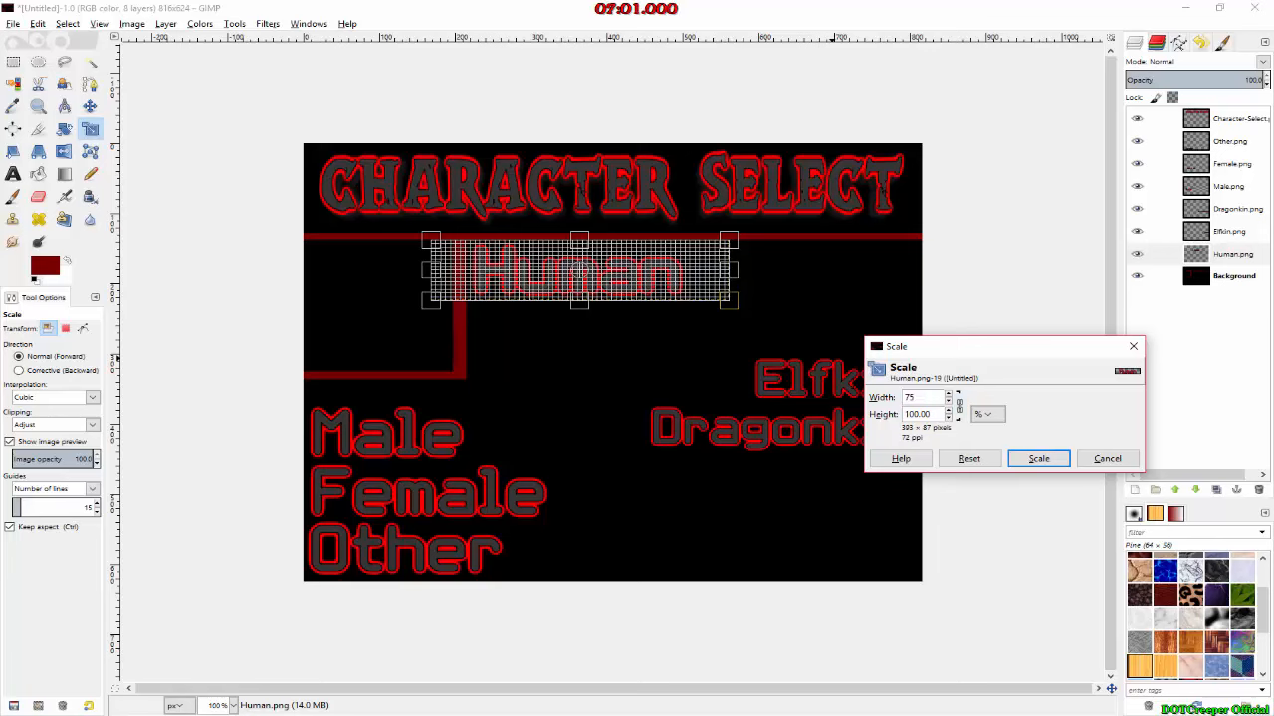
text(75)
key(Tab)
click(1038, 459)
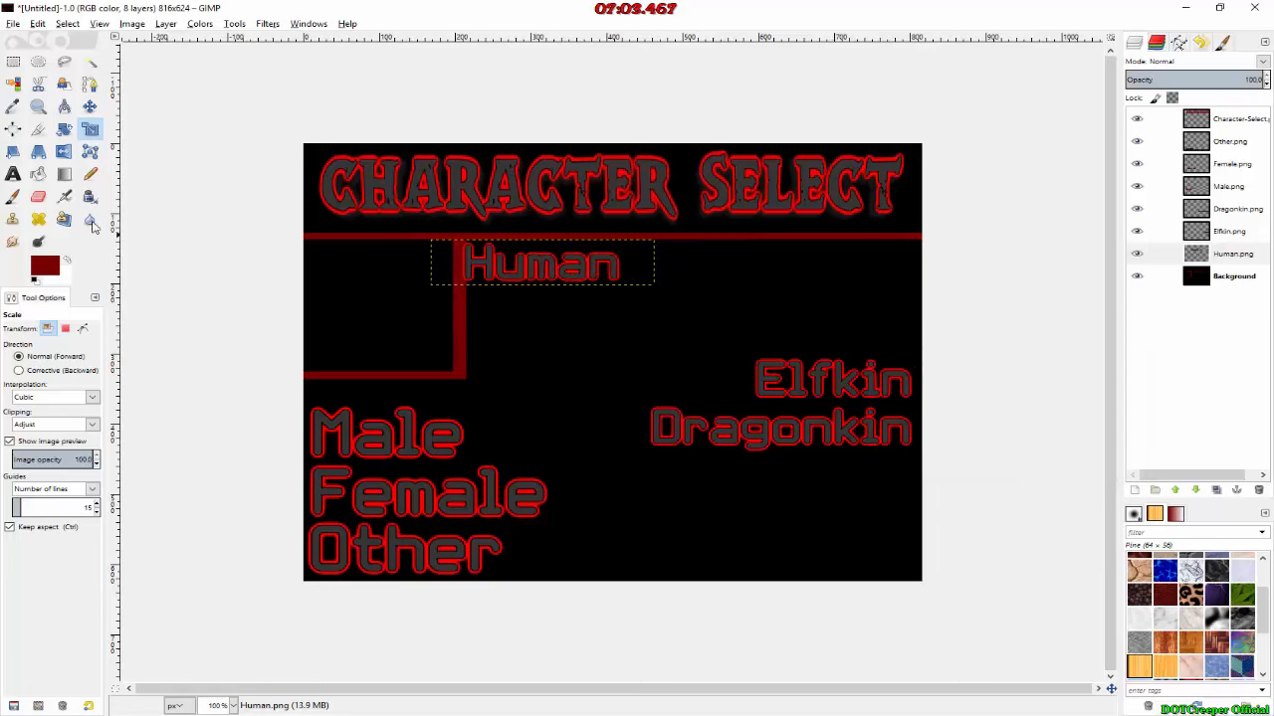
click(90, 107)
drag(535, 265, 847, 333)
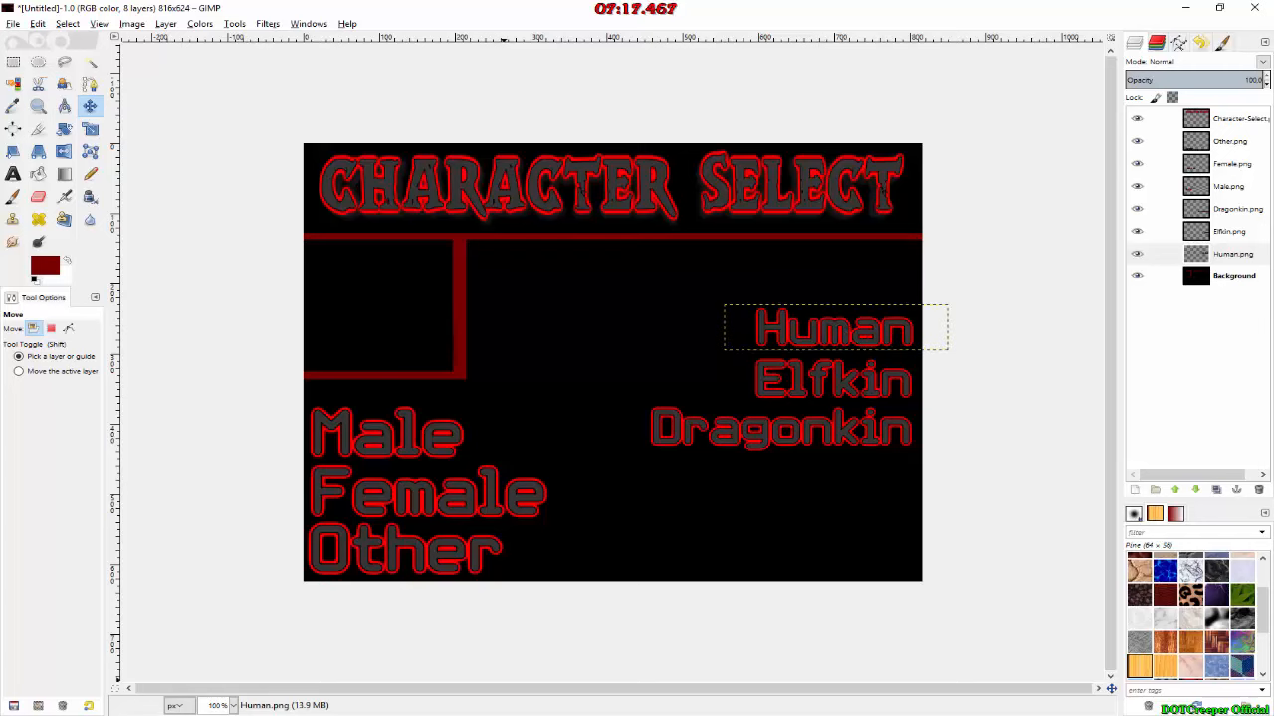
Step: Add Confirm.png as a new layer and place it above Human, just below the divider and right-aligned with the race names
key(alt+Tab)
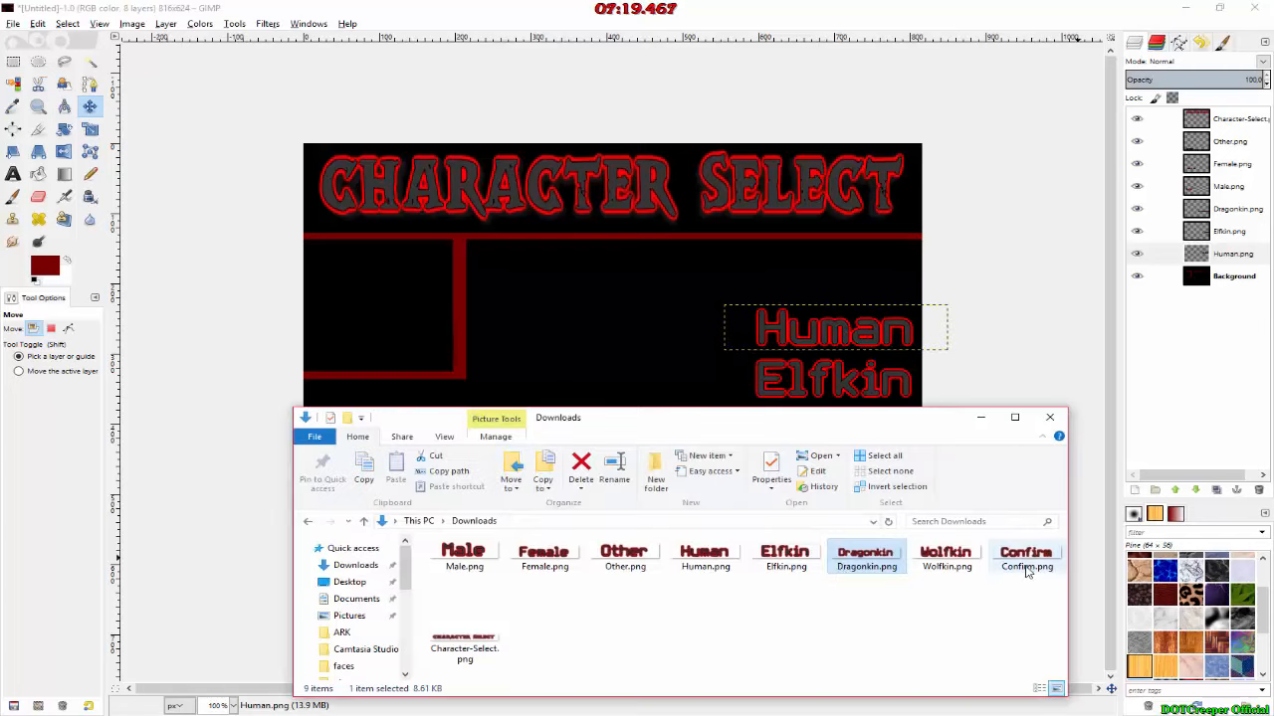
click(1028, 562)
drag(1028, 562, 705, 277)
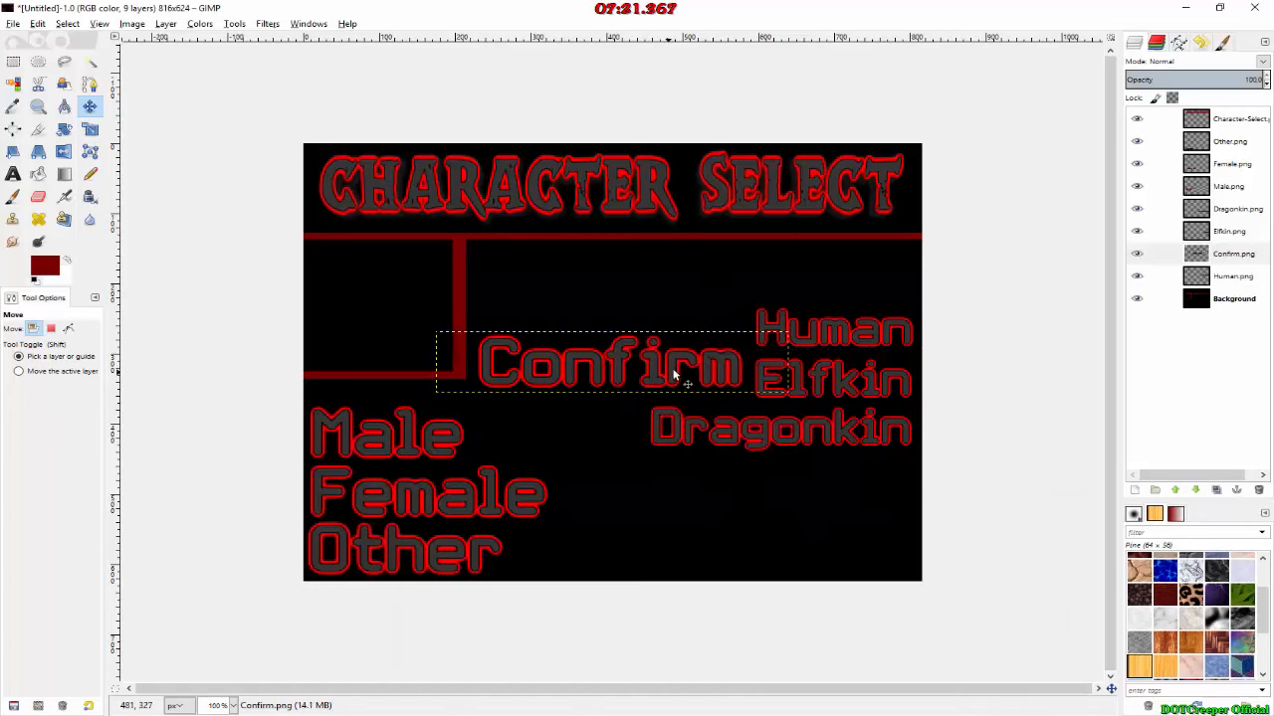
drag(673, 374, 847, 280)
drag(706, 289, 706, 296)
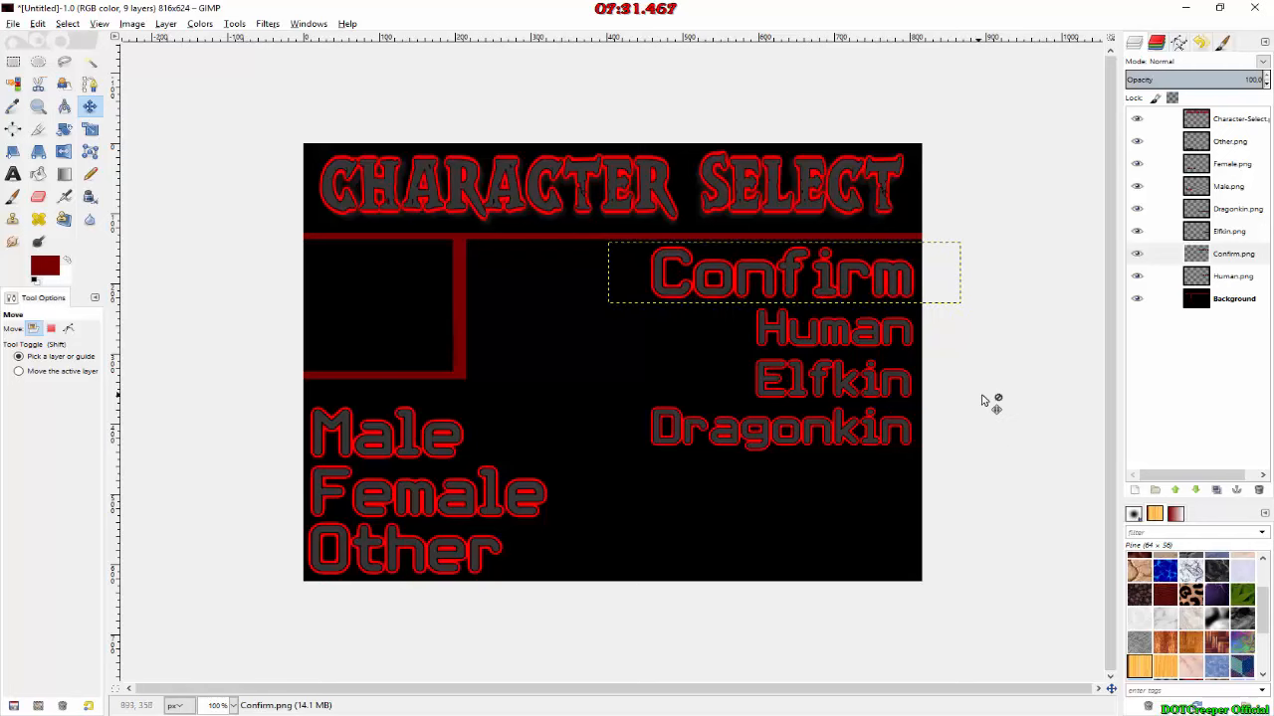
Step: Make the Background layer active and add Wolfkin.png as a new layer directly above it
click(1226, 302)
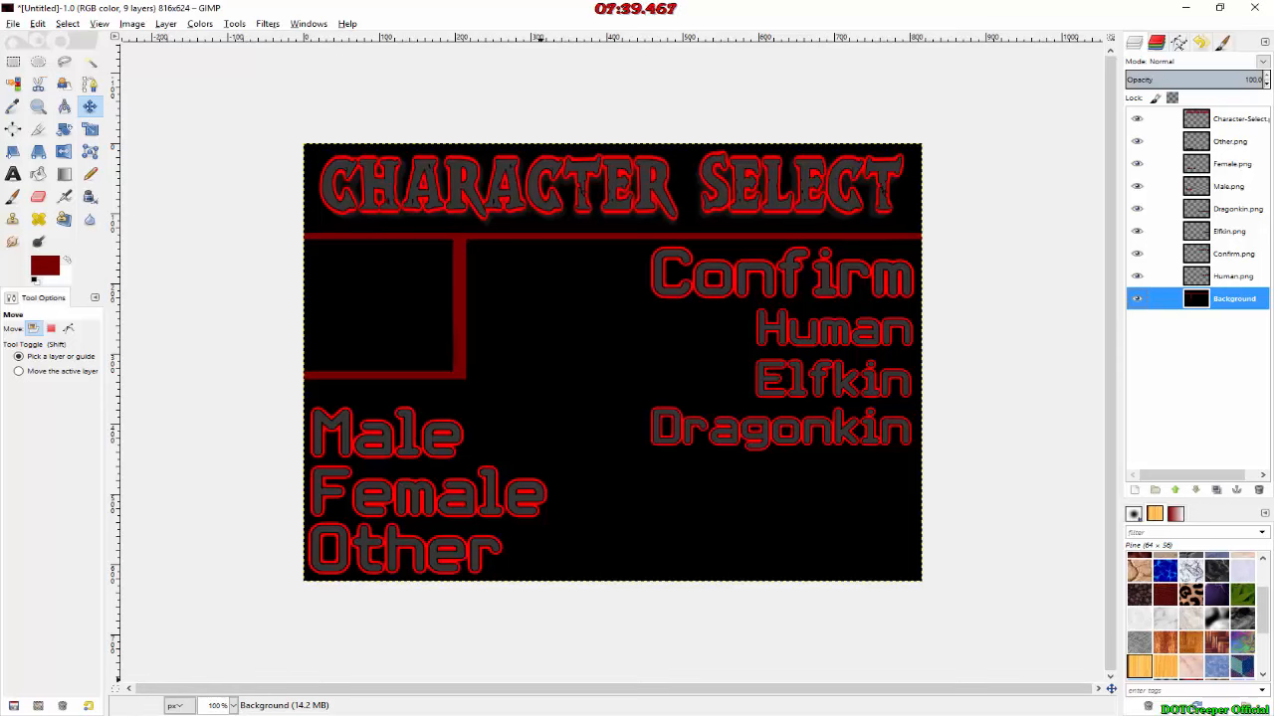
key(alt+Tab)
drag(946, 554, 634, 372)
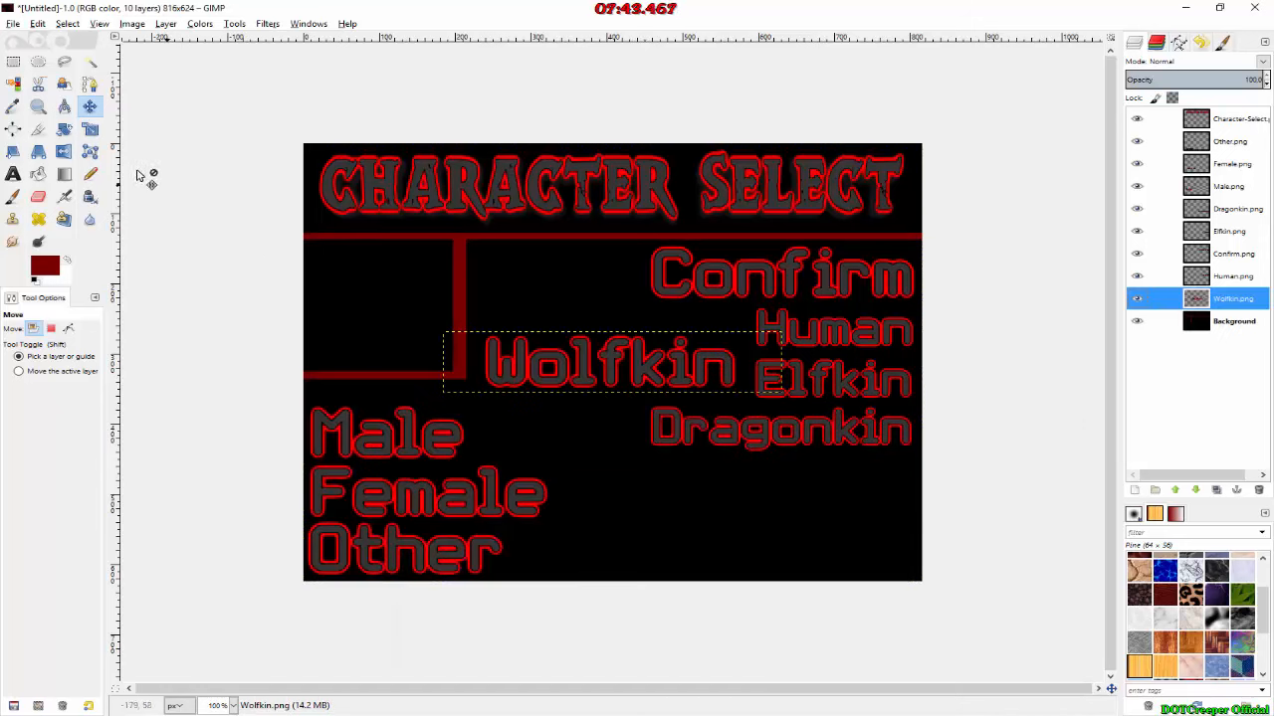
Step: Scale the Wolfkin layer to about 75 percent with linked proportions and move it directly below Dragonkin, aligned to its right edge
click(90, 129)
click(453, 344)
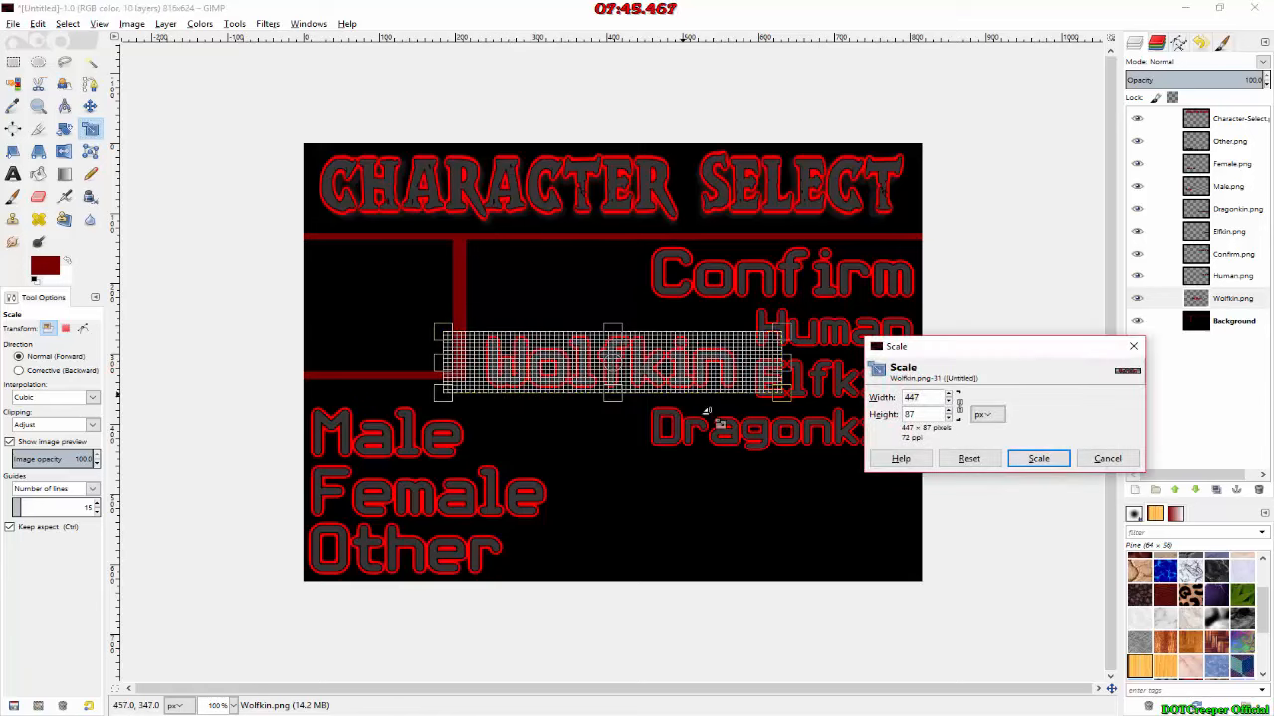
click(998, 418)
click(993, 432)
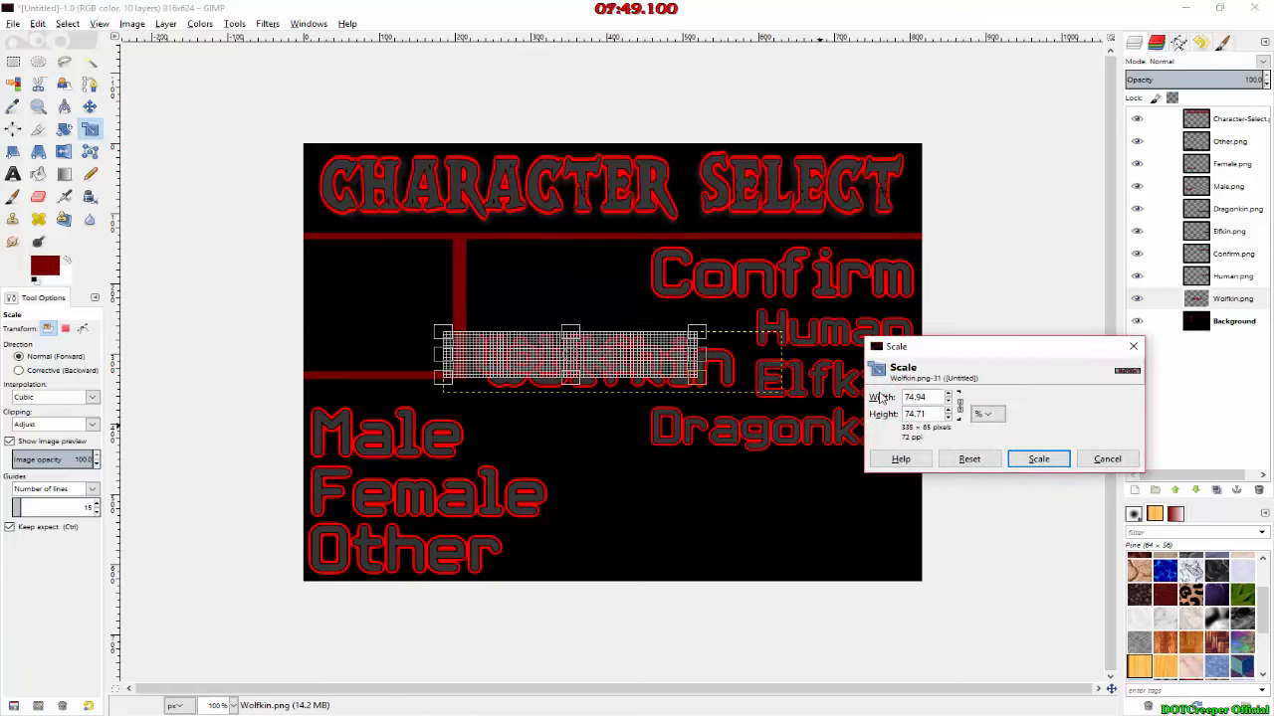
click(1041, 458)
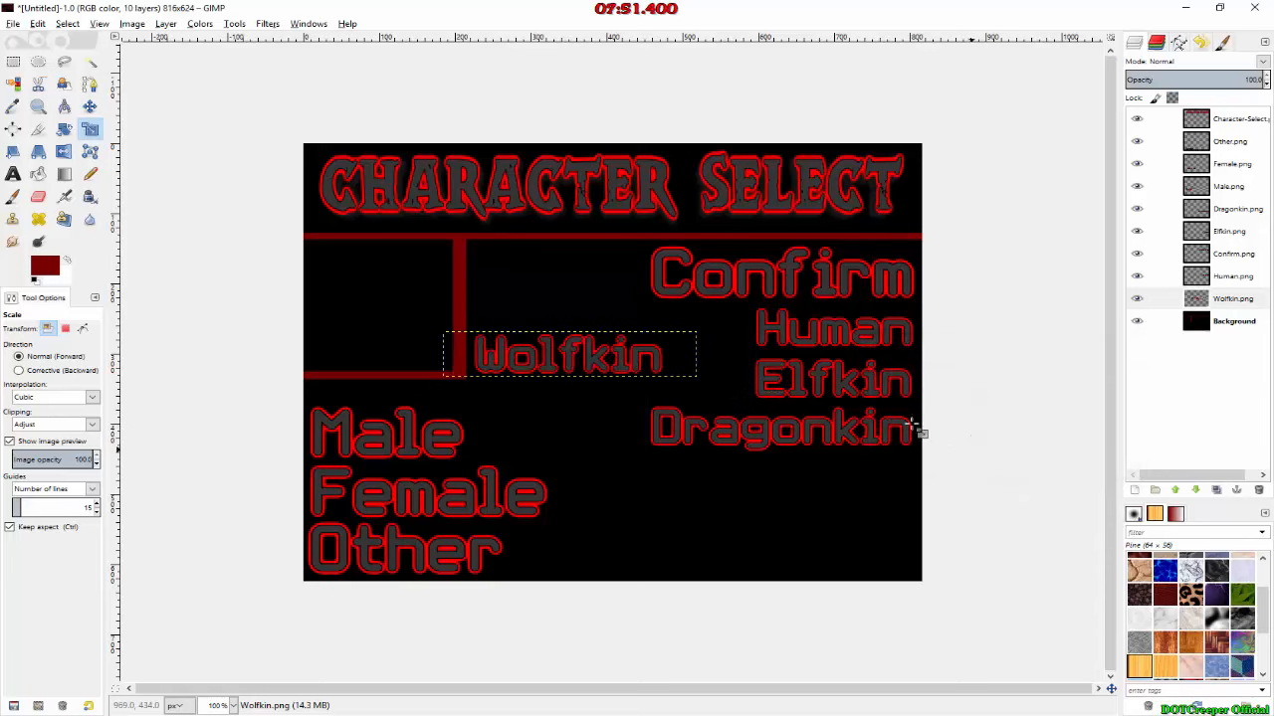
click(90, 107)
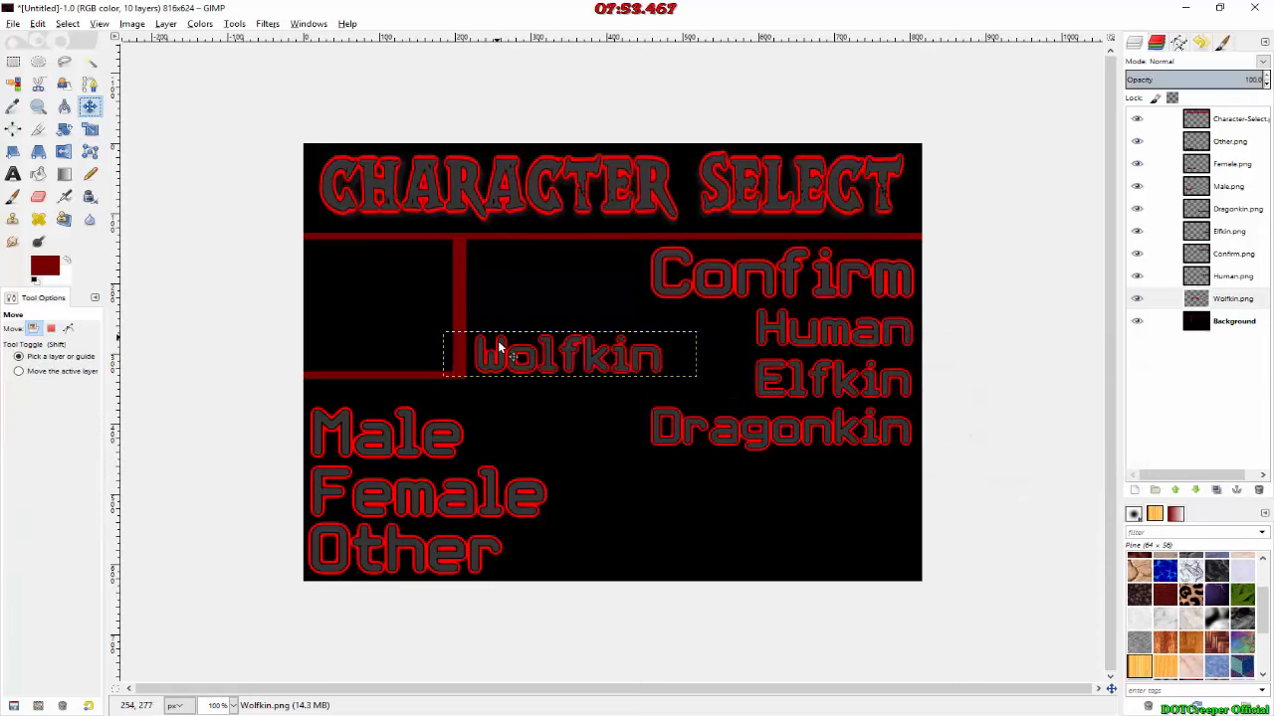
drag(501, 354, 750, 471)
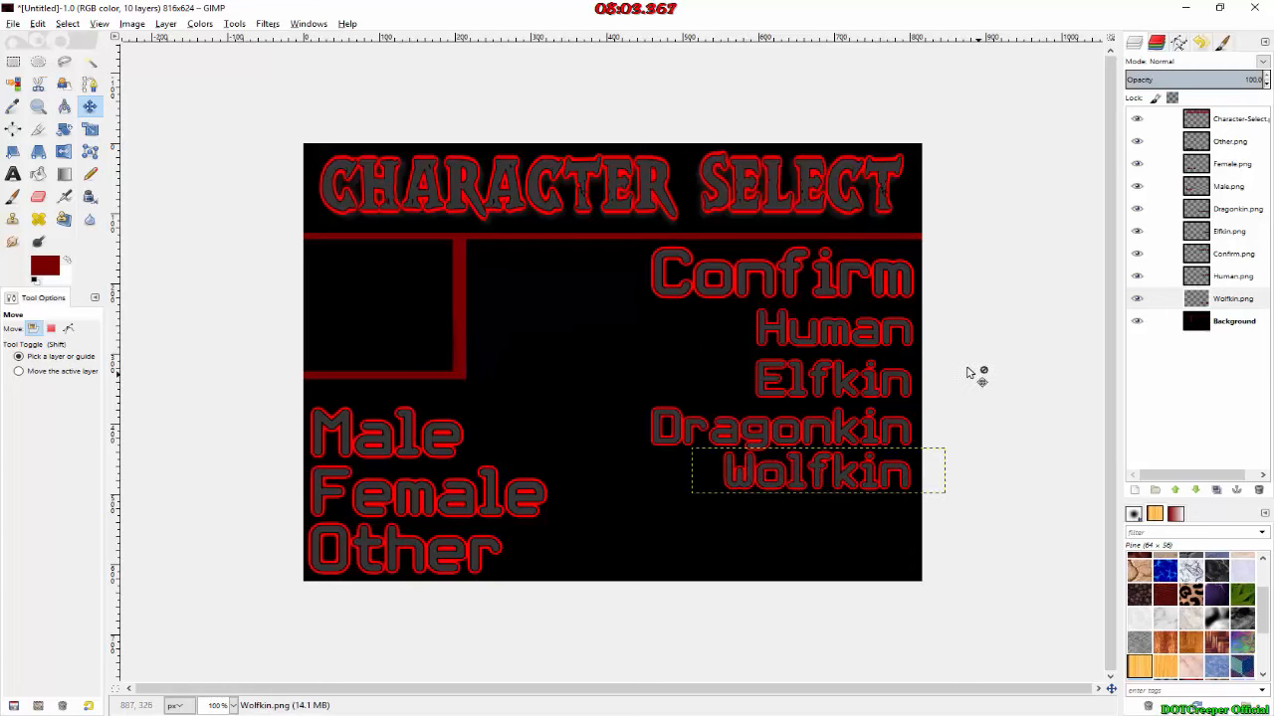
Step: Spread the right-hand texts downward, with Wolfkin near the bottom border, Dragonkin, Elfkin and Human evenly above it, and Confirm slightly lower
drag(799, 489, 799, 569)
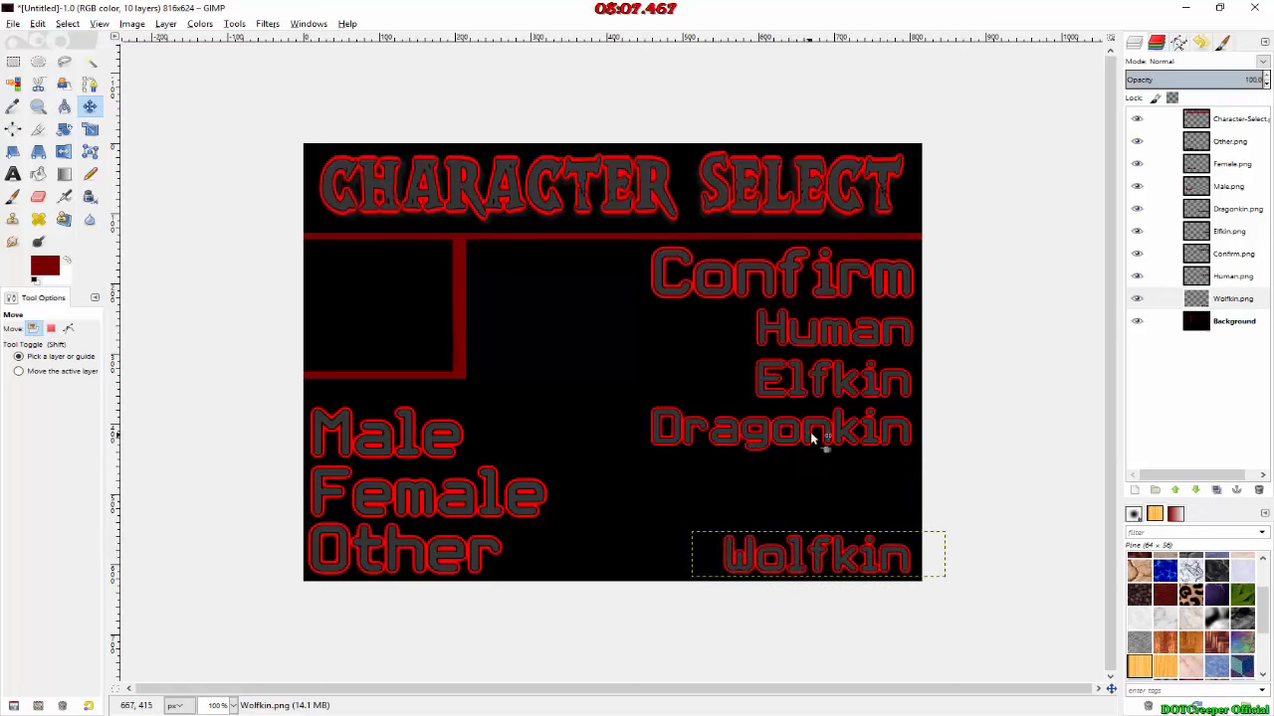
drag(836, 435, 833, 502)
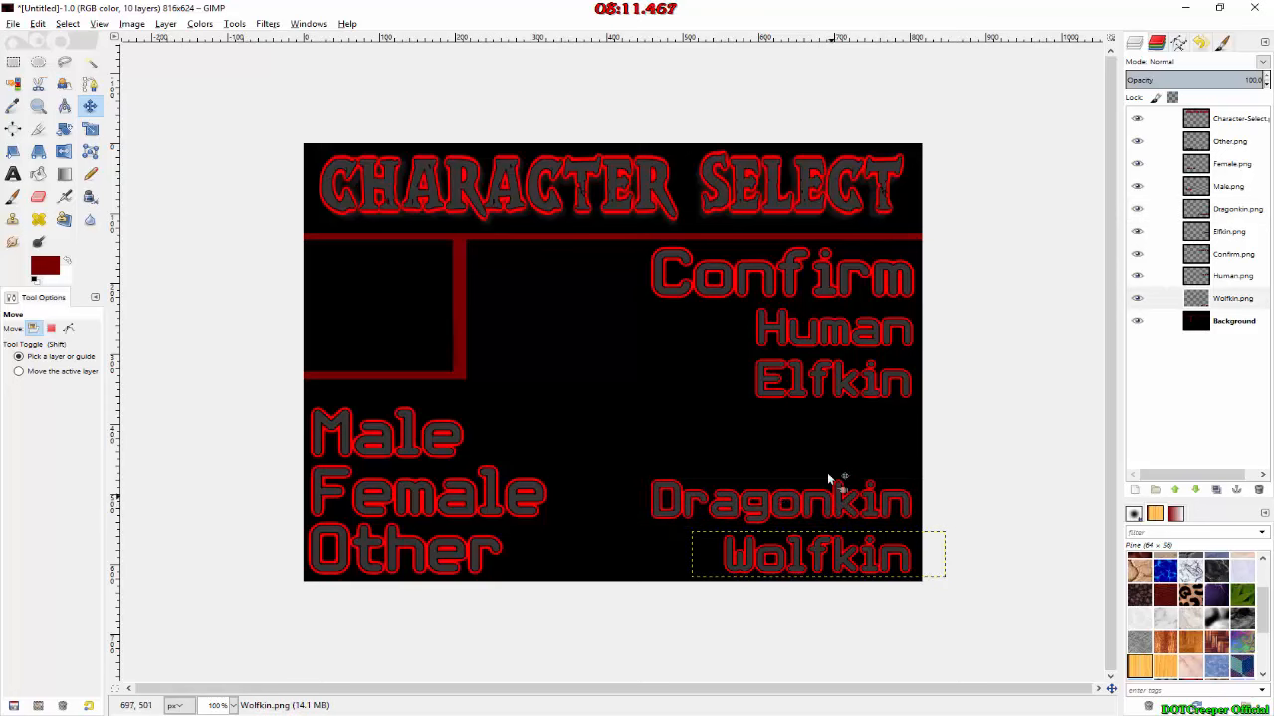
drag(846, 394, 847, 454)
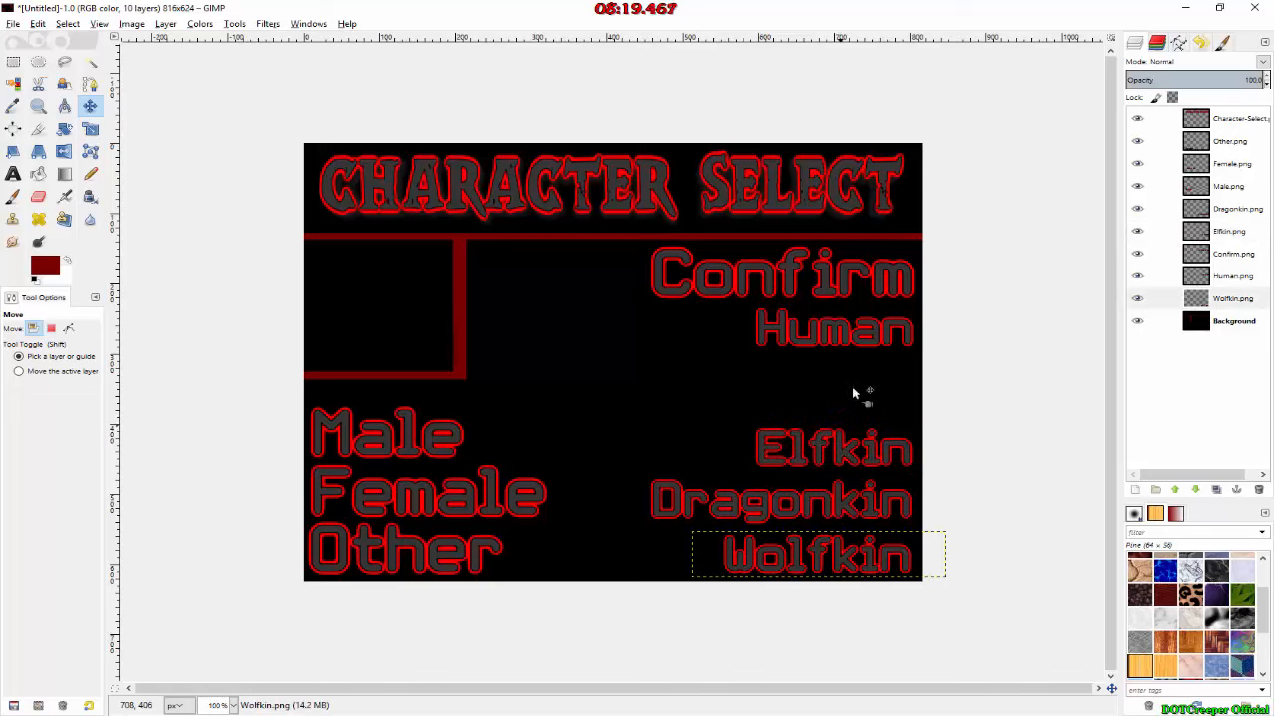
drag(877, 341, 878, 394)
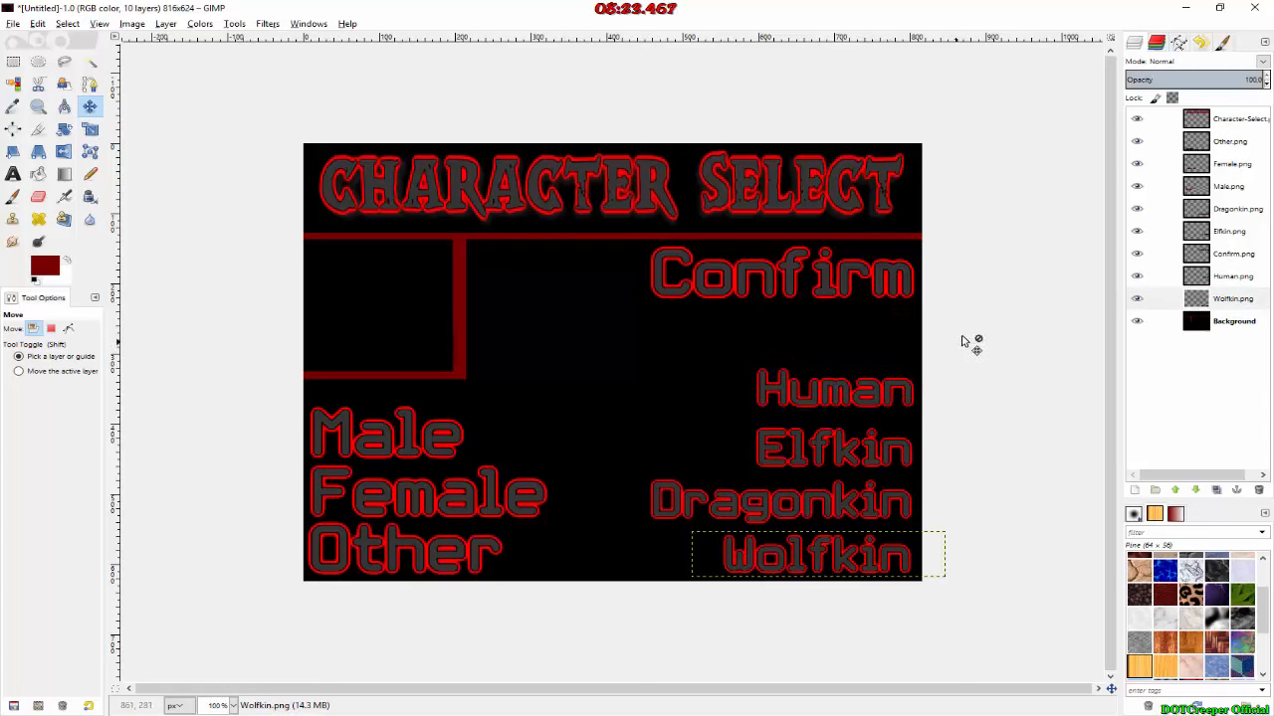
mouse_move(802, 275)
mouse_down()
mouse_move(714, 295)
mouse_move(791, 290)
mouse_up()
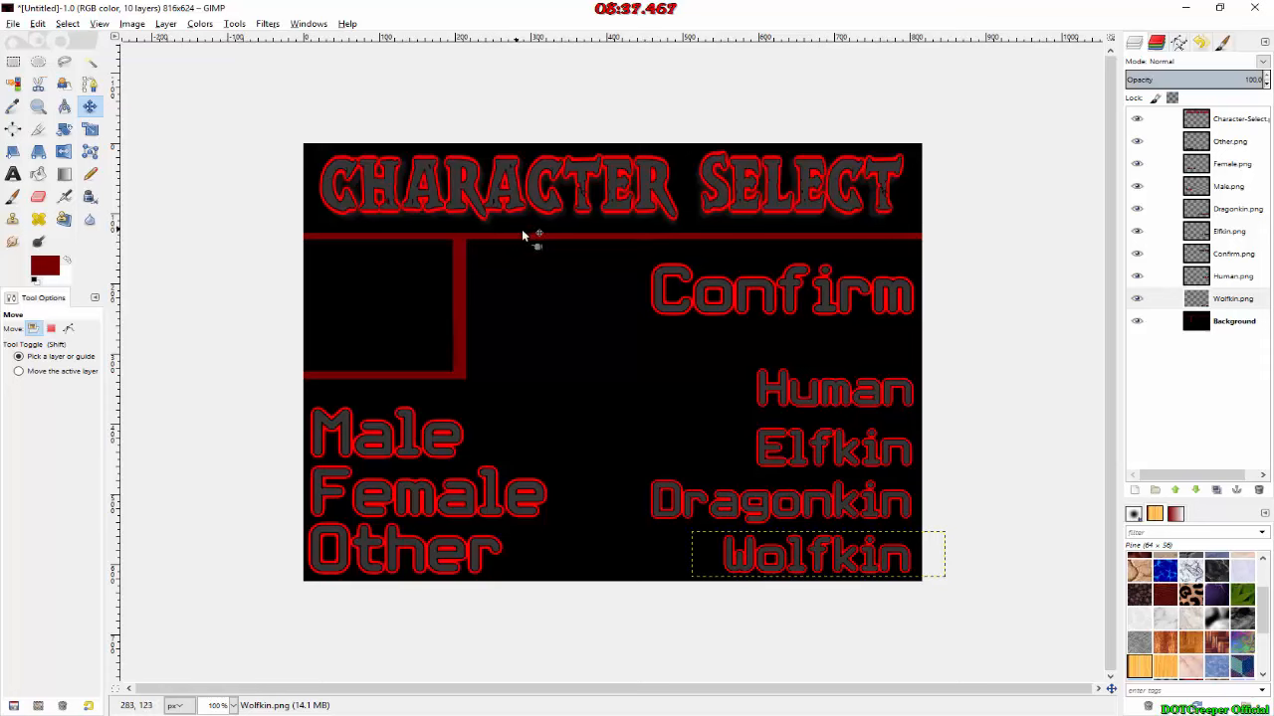
click(1199, 376)
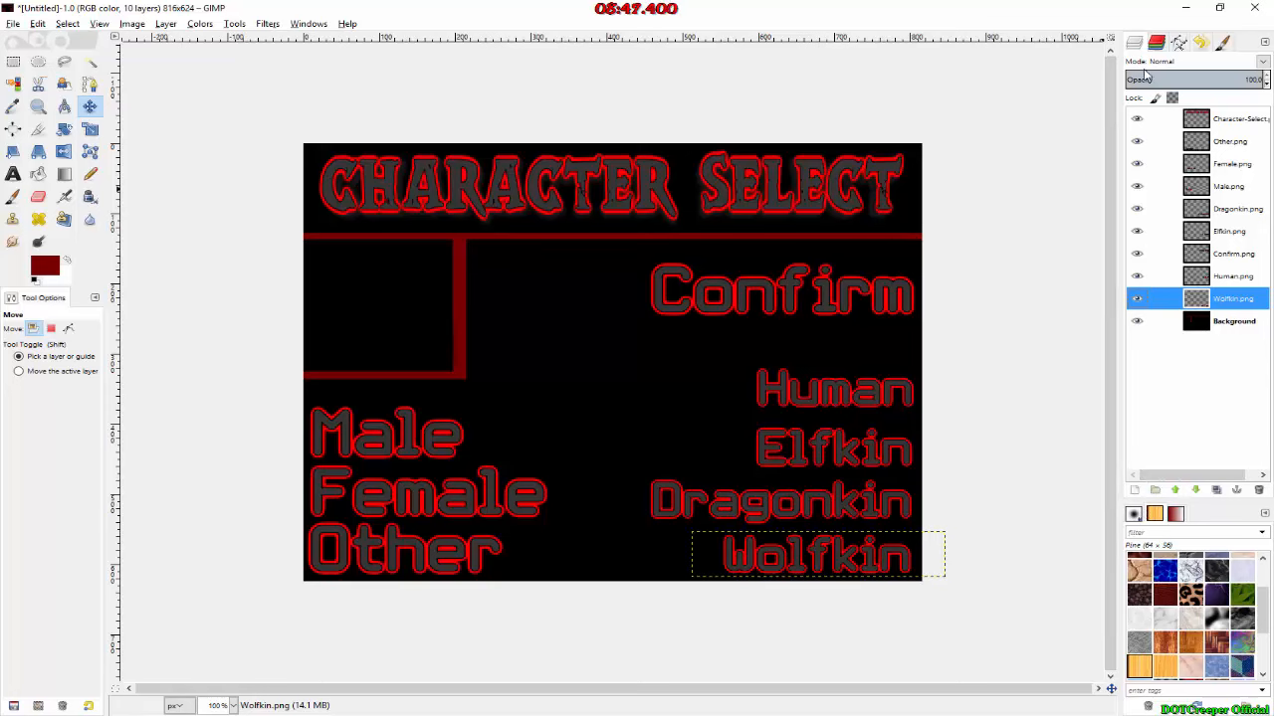
Step: Start saving the image and create a new folder named Tutorial Series on the Desktop as its location
click(13, 24)
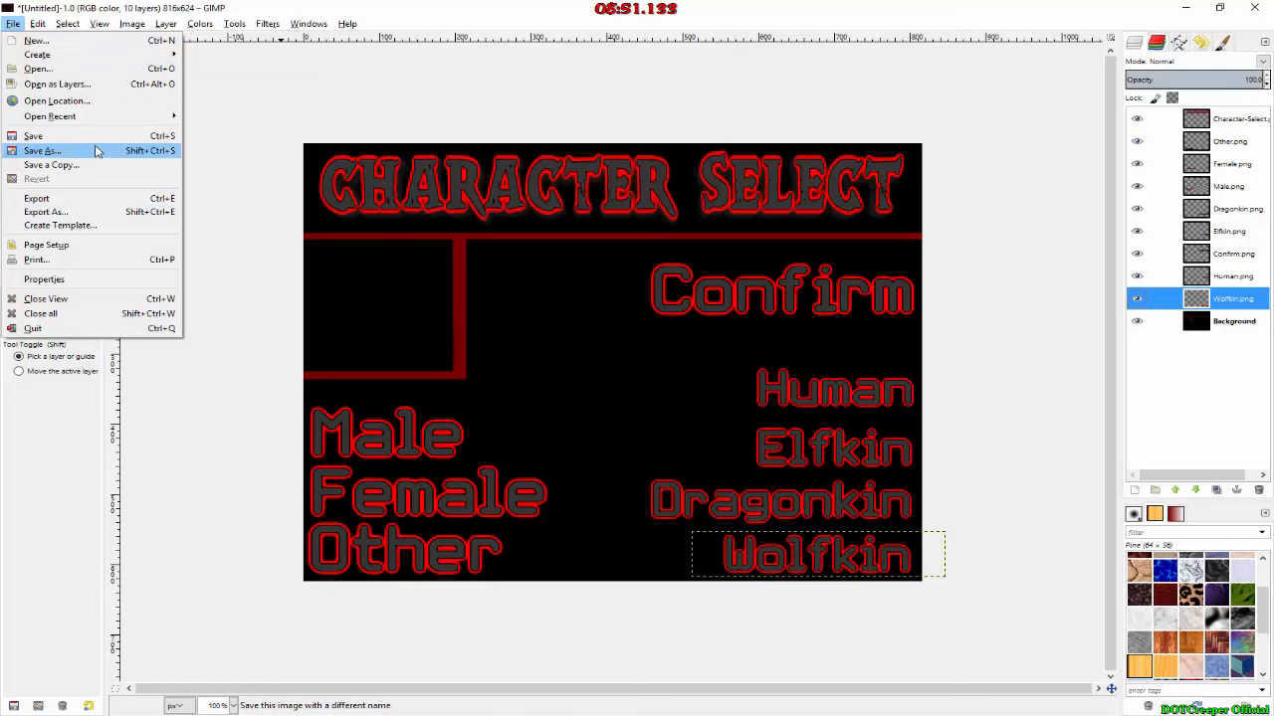
click(97, 137)
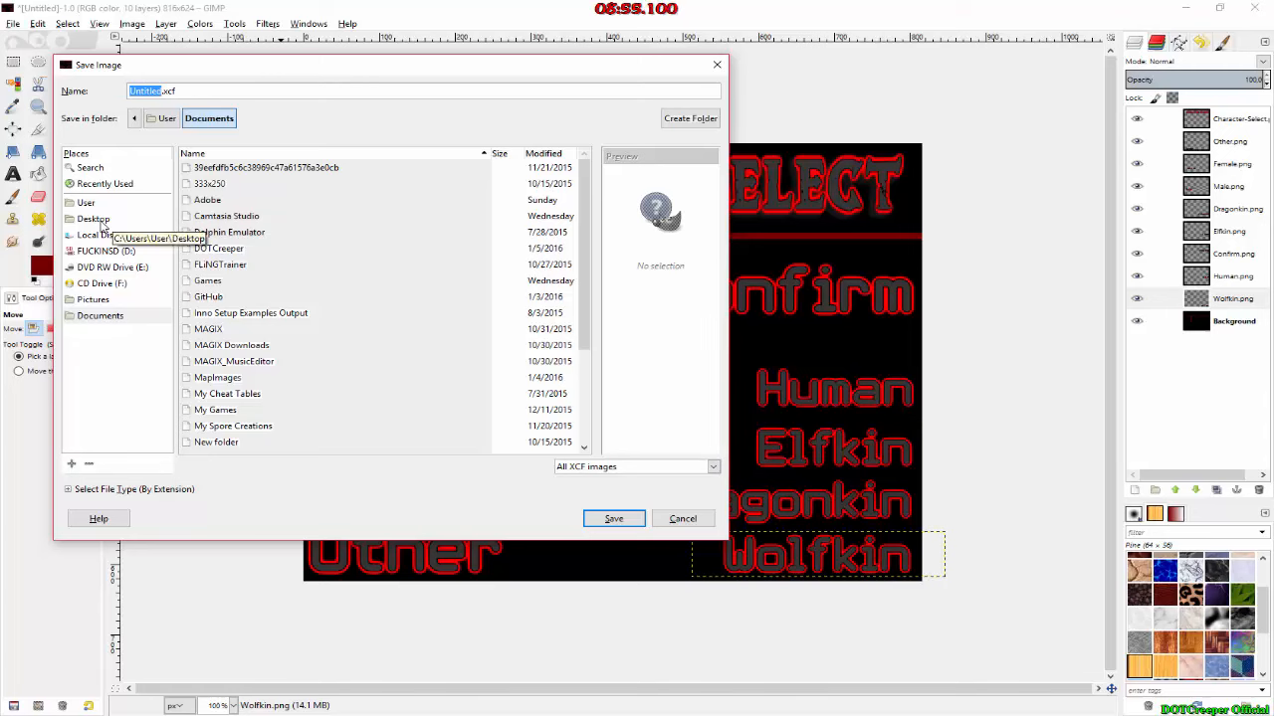
click(95, 219)
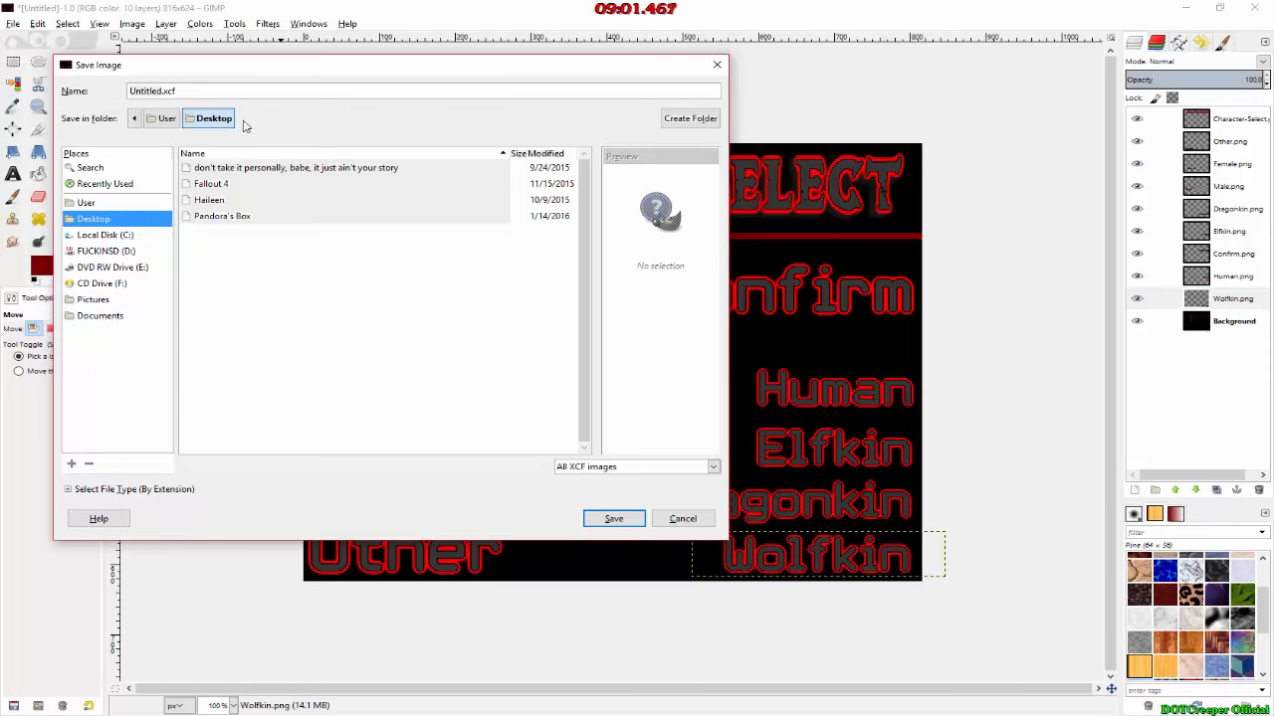
click(690, 119)
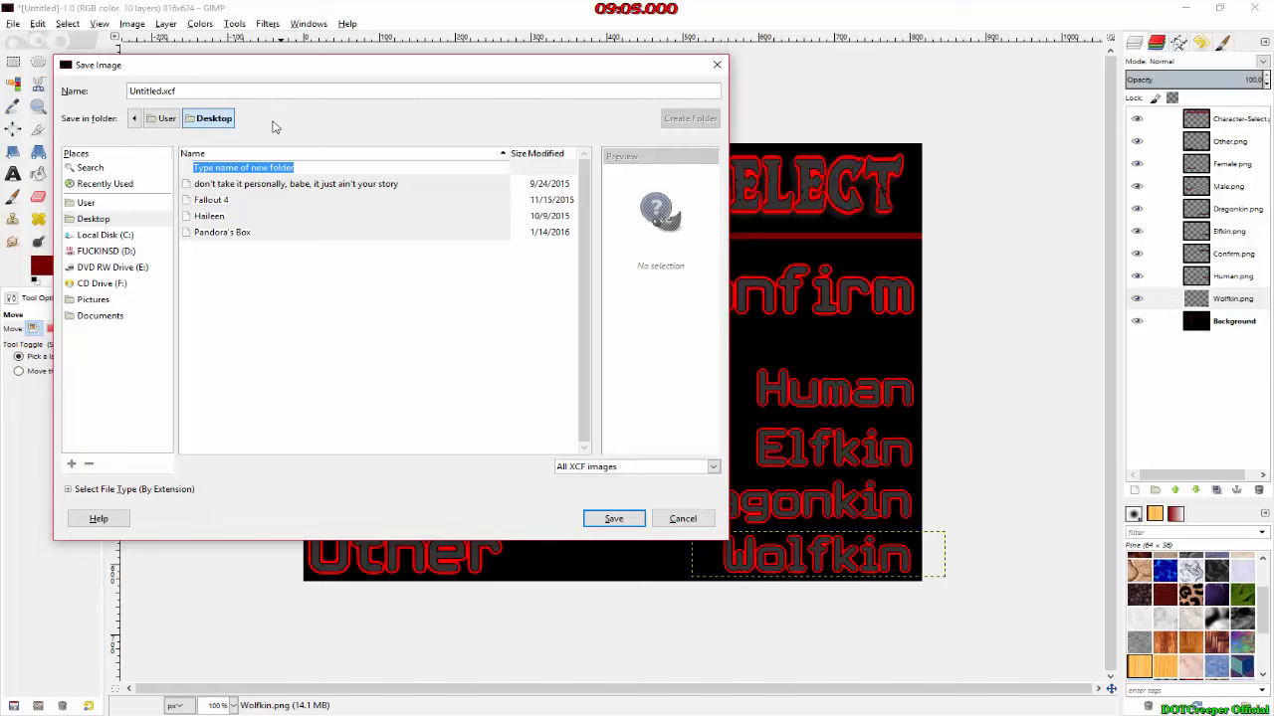
text(Tutorial)
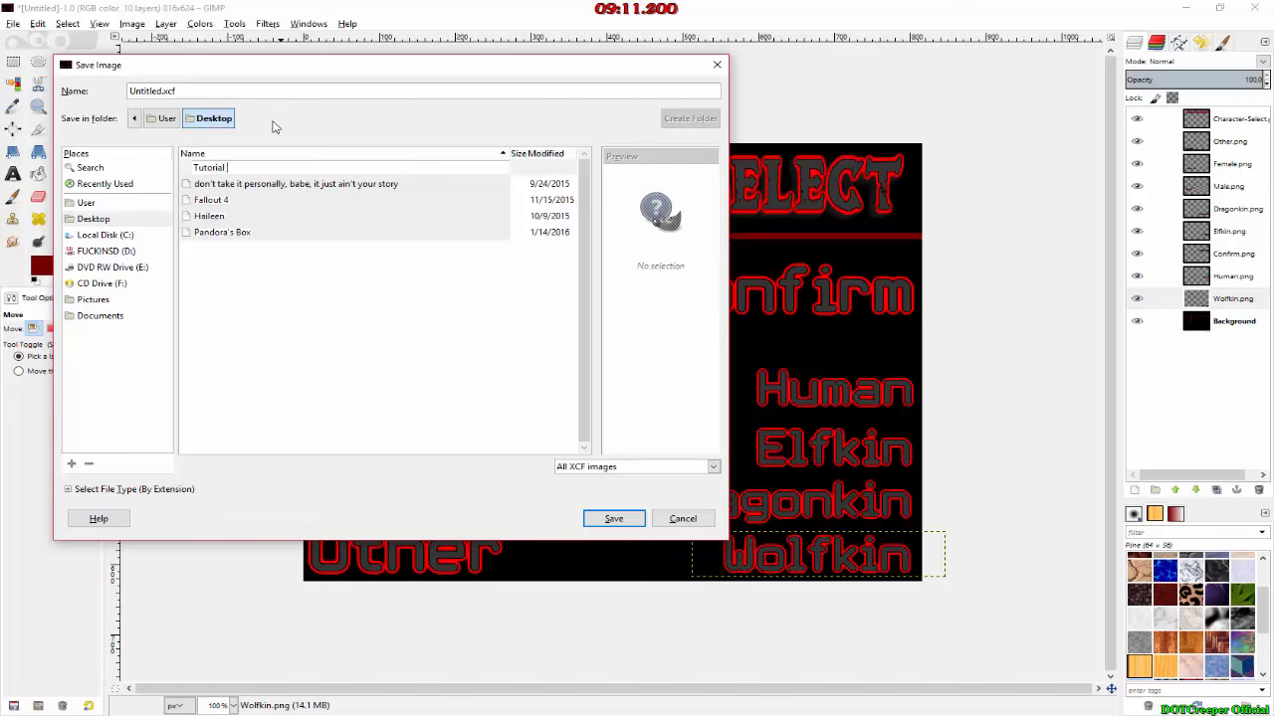
text(Series)
key(Return)
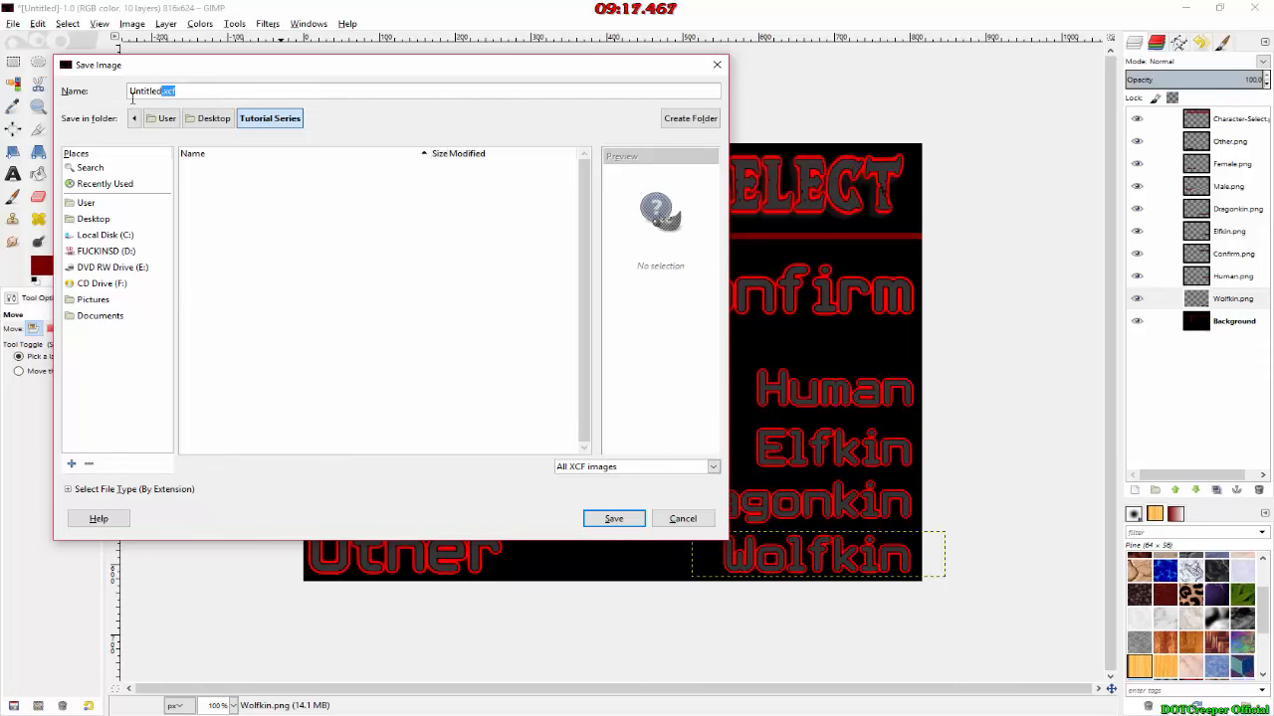
Step: Save the image as Character Select.xcf in the Tutorial Series folder
drag(163, 91, 130, 91)
text(Character Se)
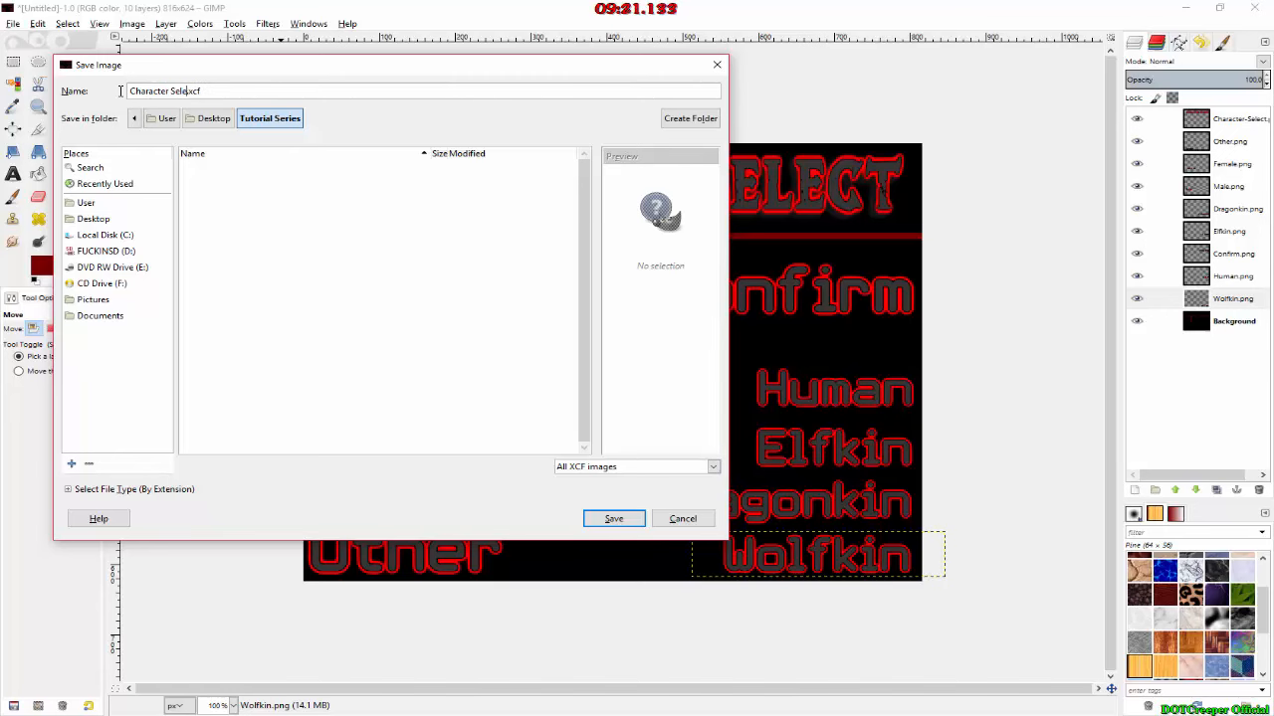
text(lect)
key(Return)
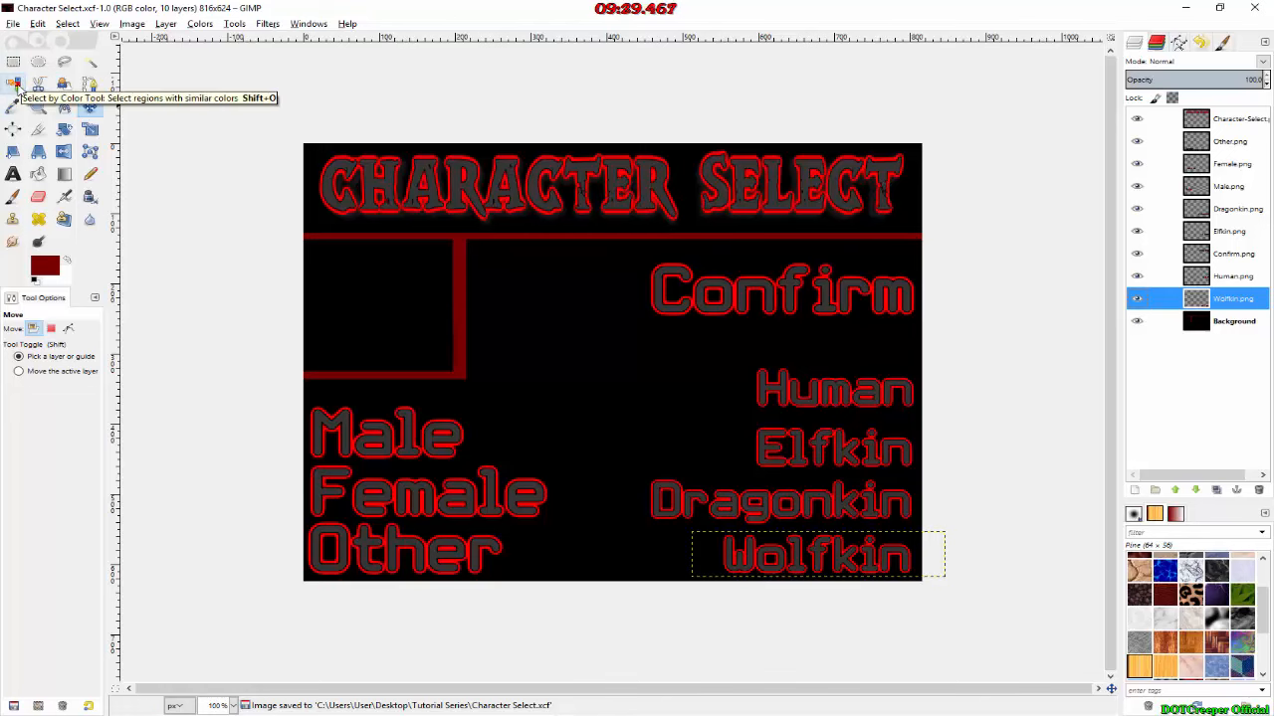
Step: Export the image as Character Select.png to the Tutorial Series folder, keeping the default PNG options
click(13, 23)
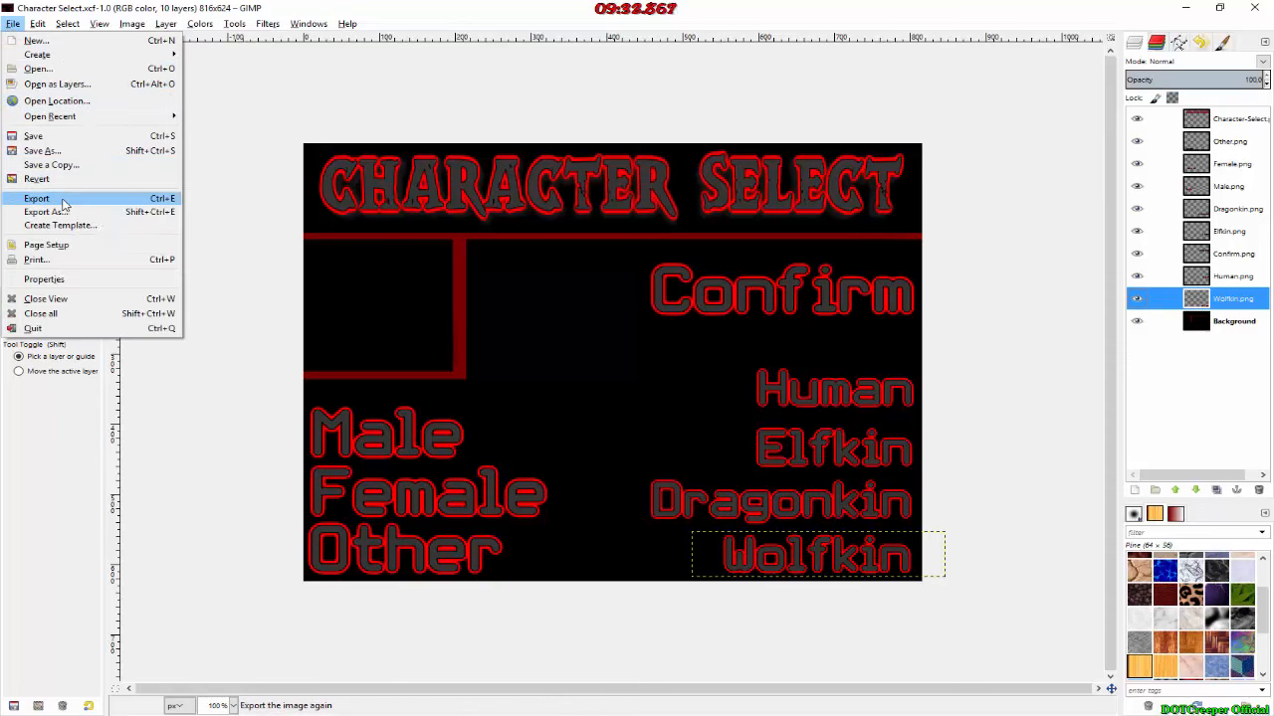
click(39, 199)
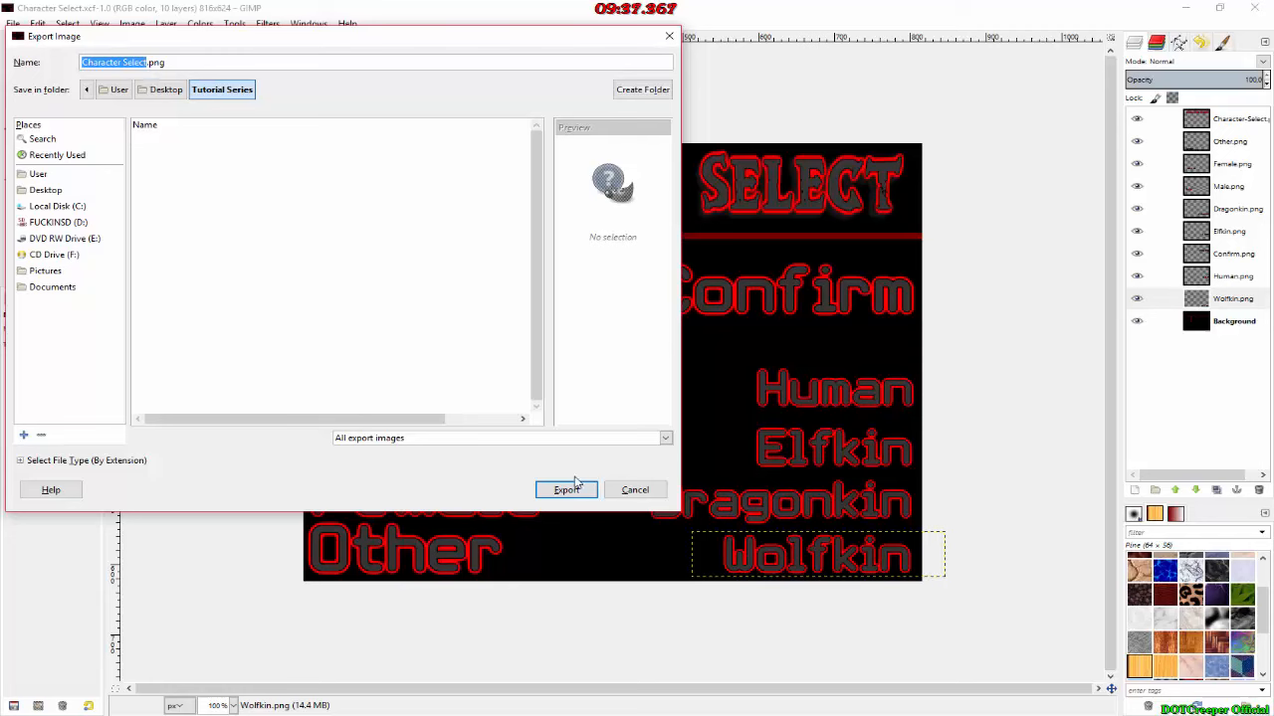
click(573, 486)
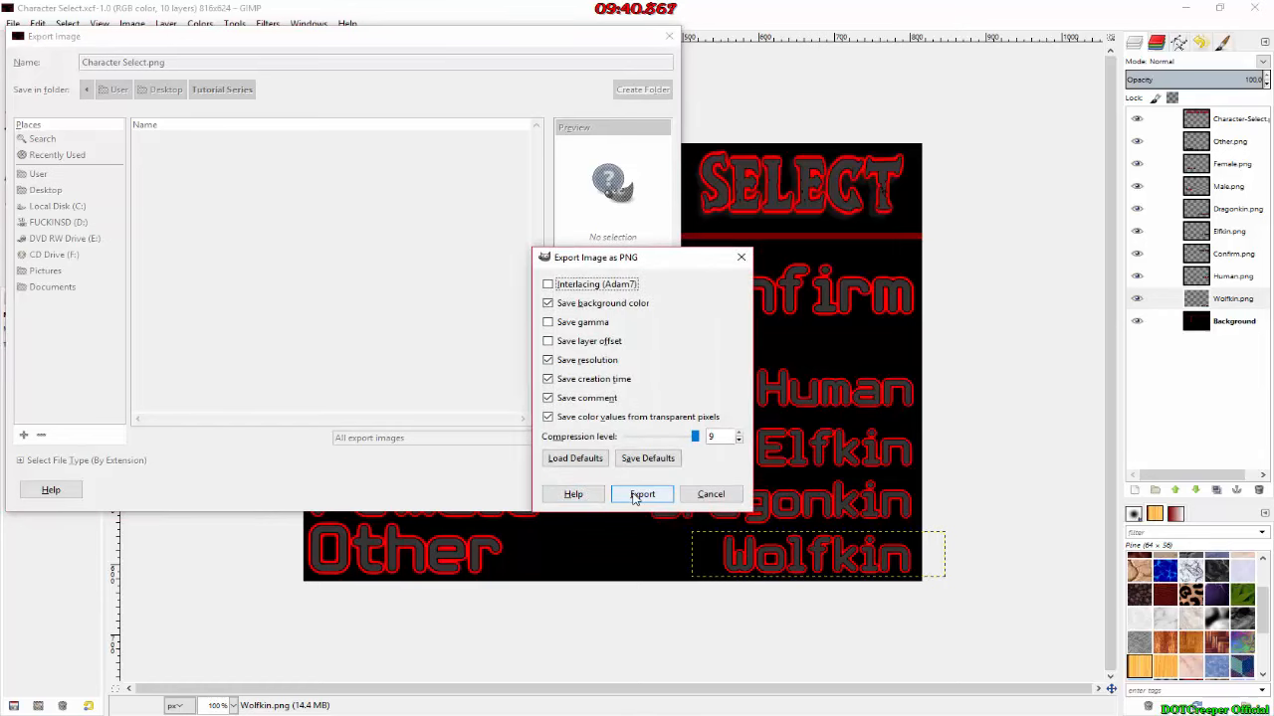
click(635, 495)
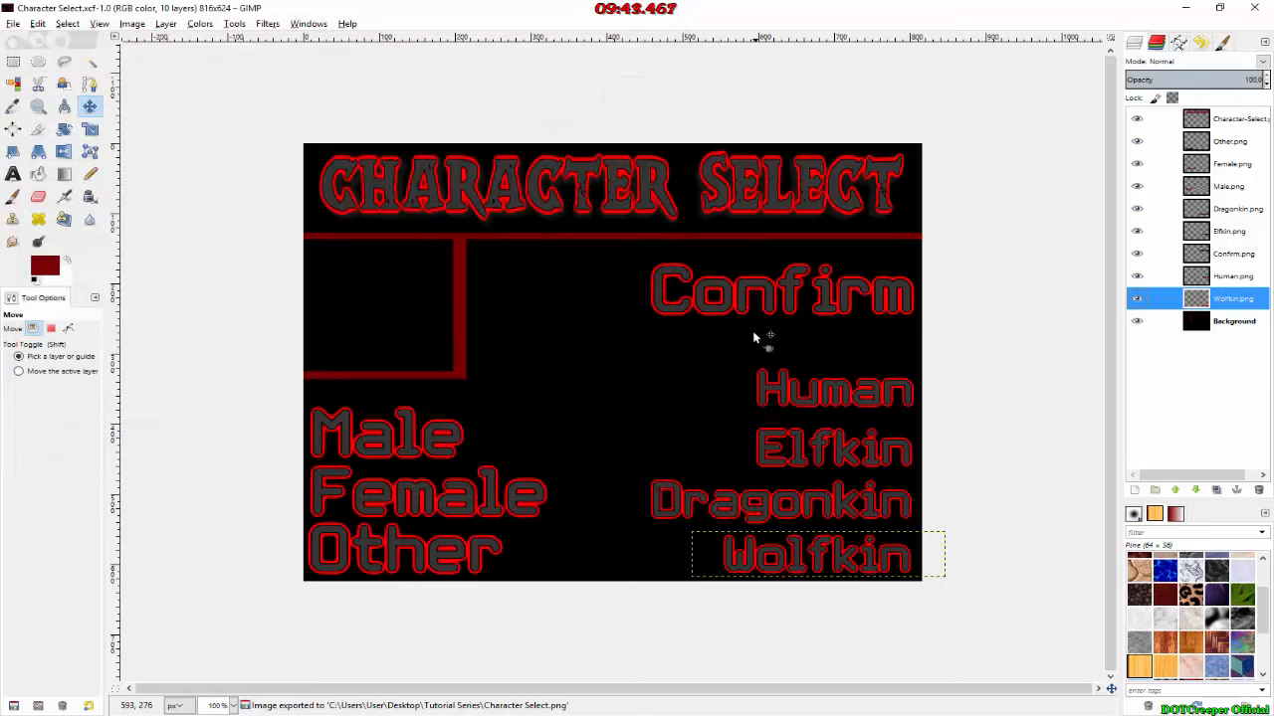
Step: Switch to RPG Maker MV, create an Autorun event on the map's upper-right tile and show the picture commands available for its contents
key(alt+Tab)
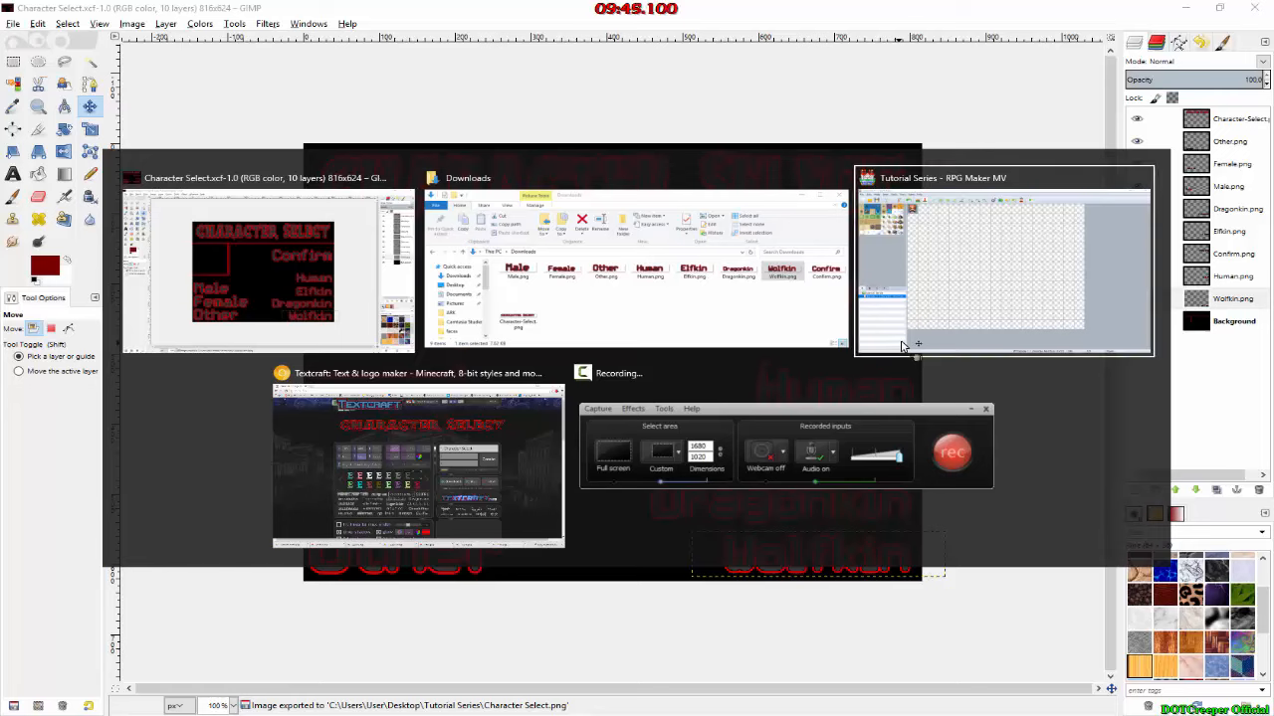
click(901, 345)
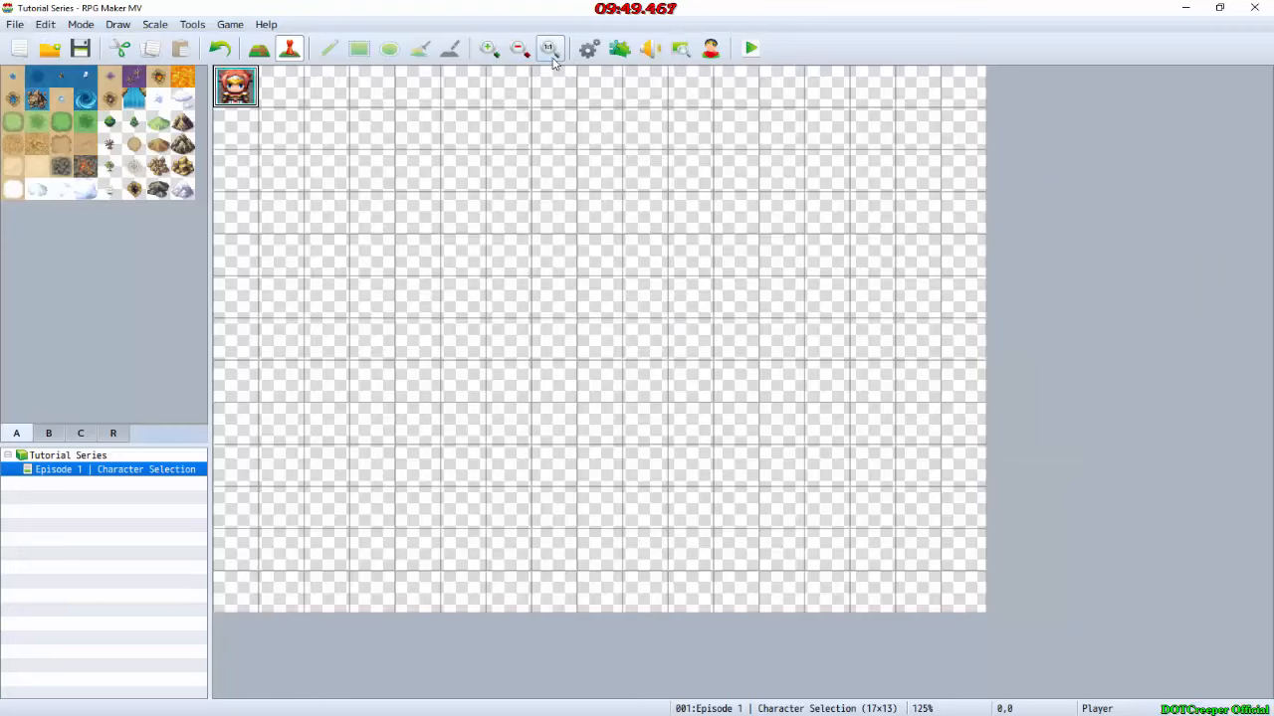
double_click(961, 87)
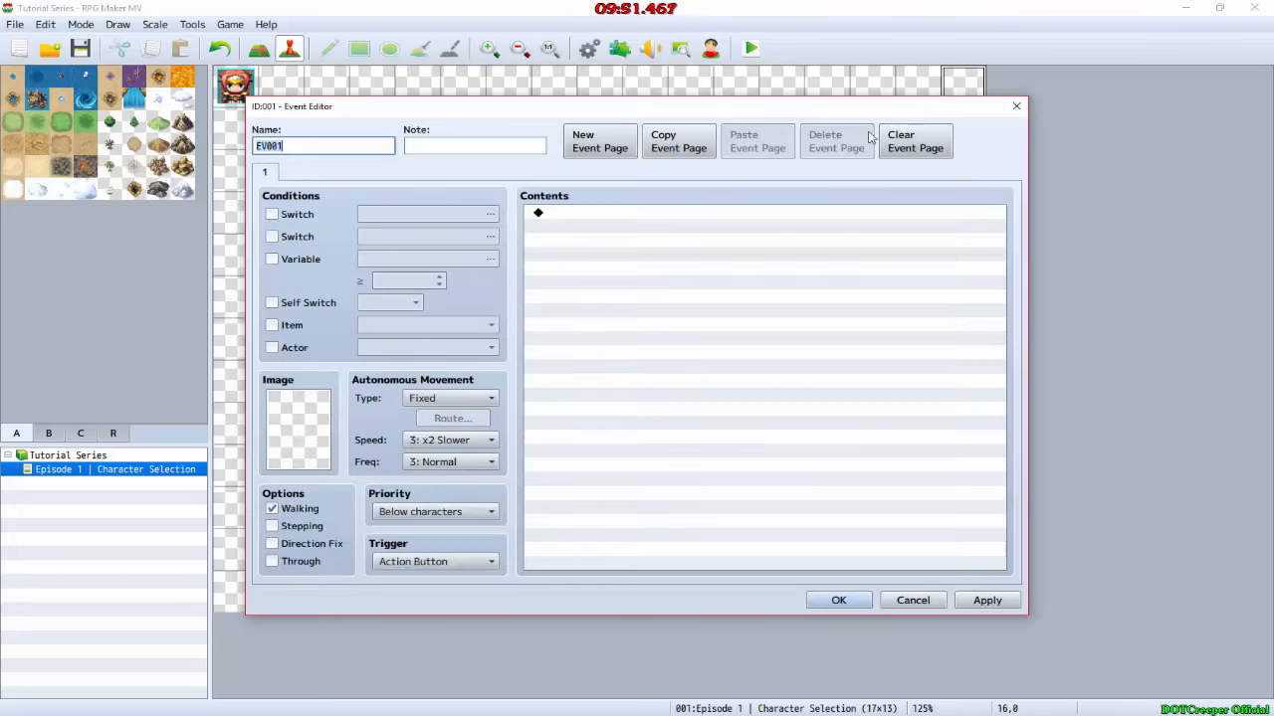
scroll(435, 565, down, 4)
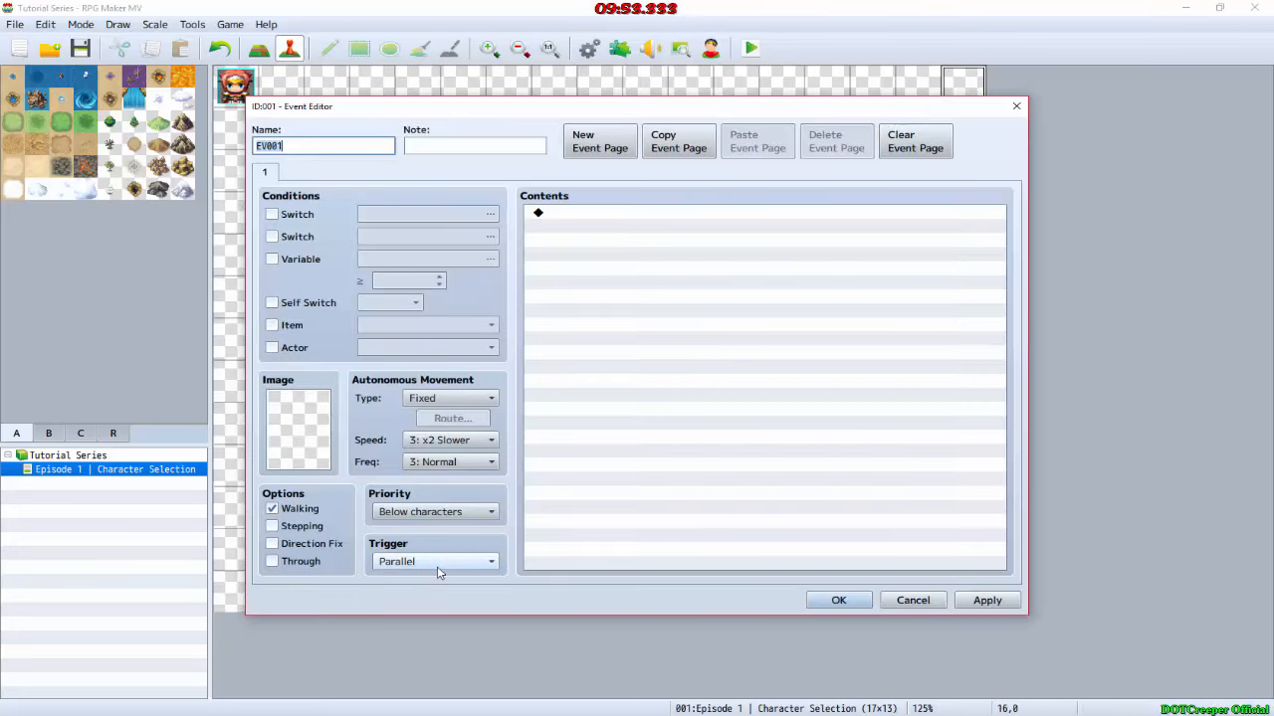
double_click(628, 221)
click(612, 175)
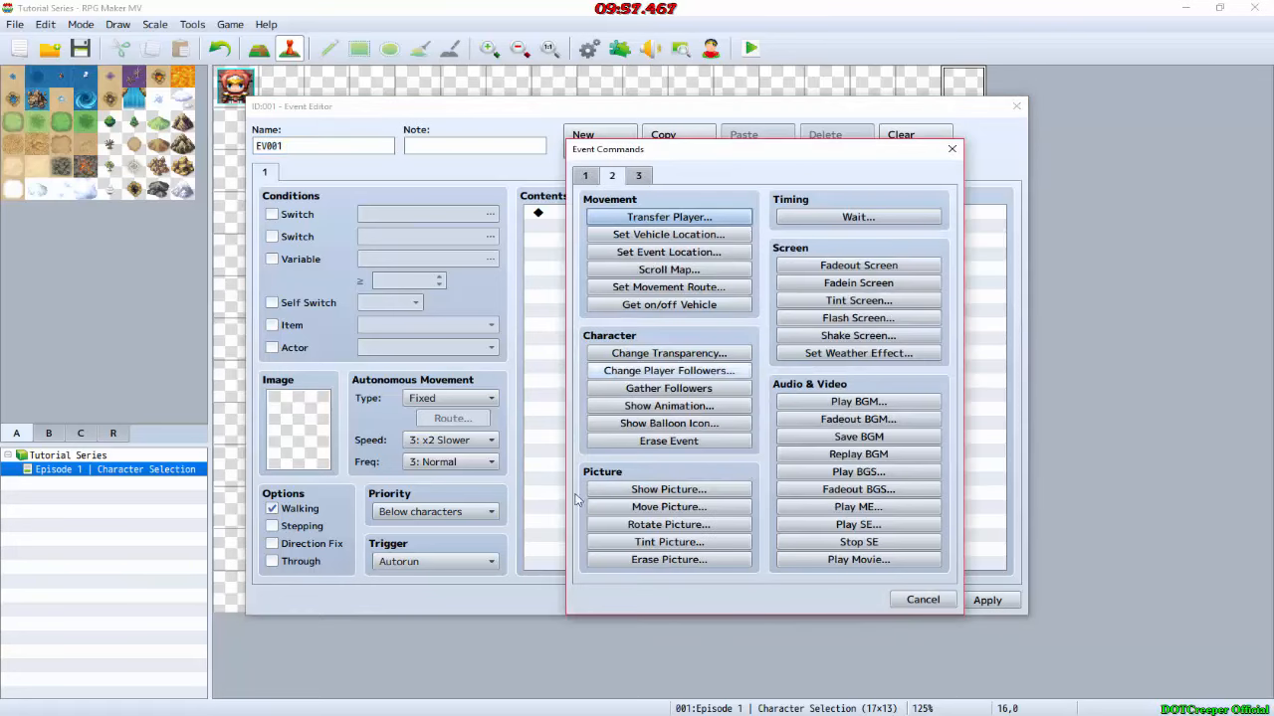
click(677, 489)
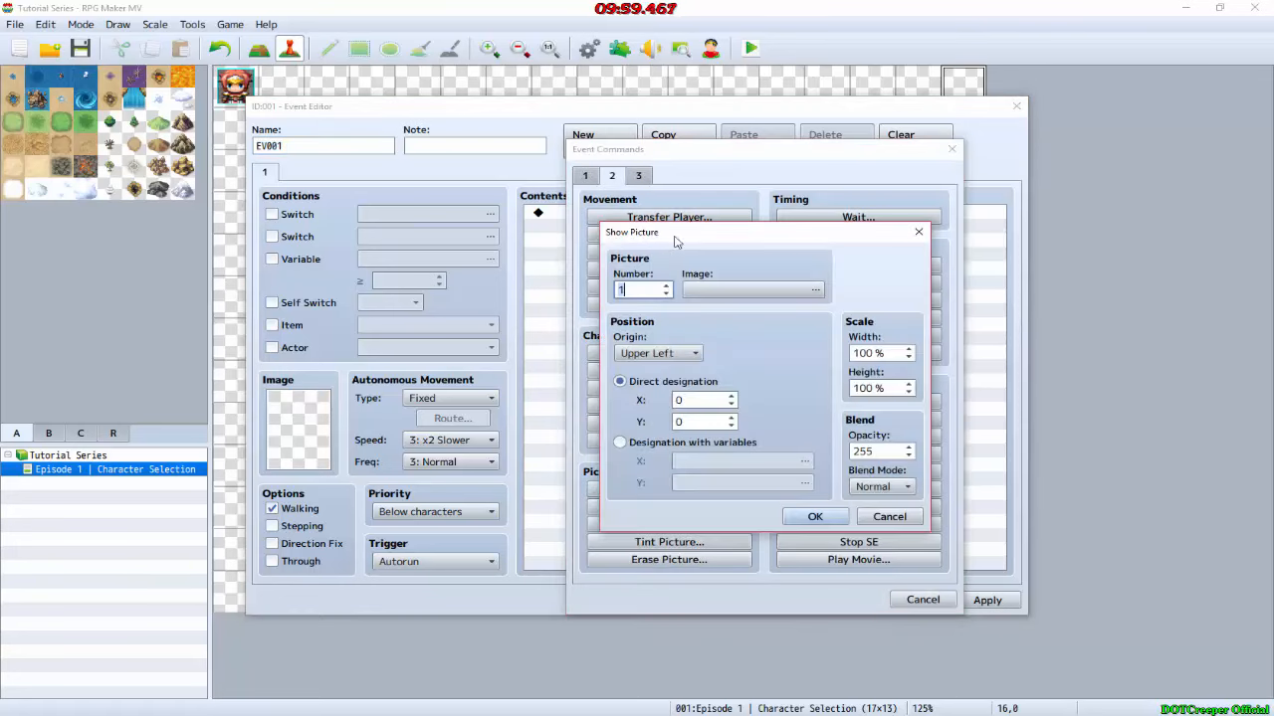
click(726, 290)
click(920, 531)
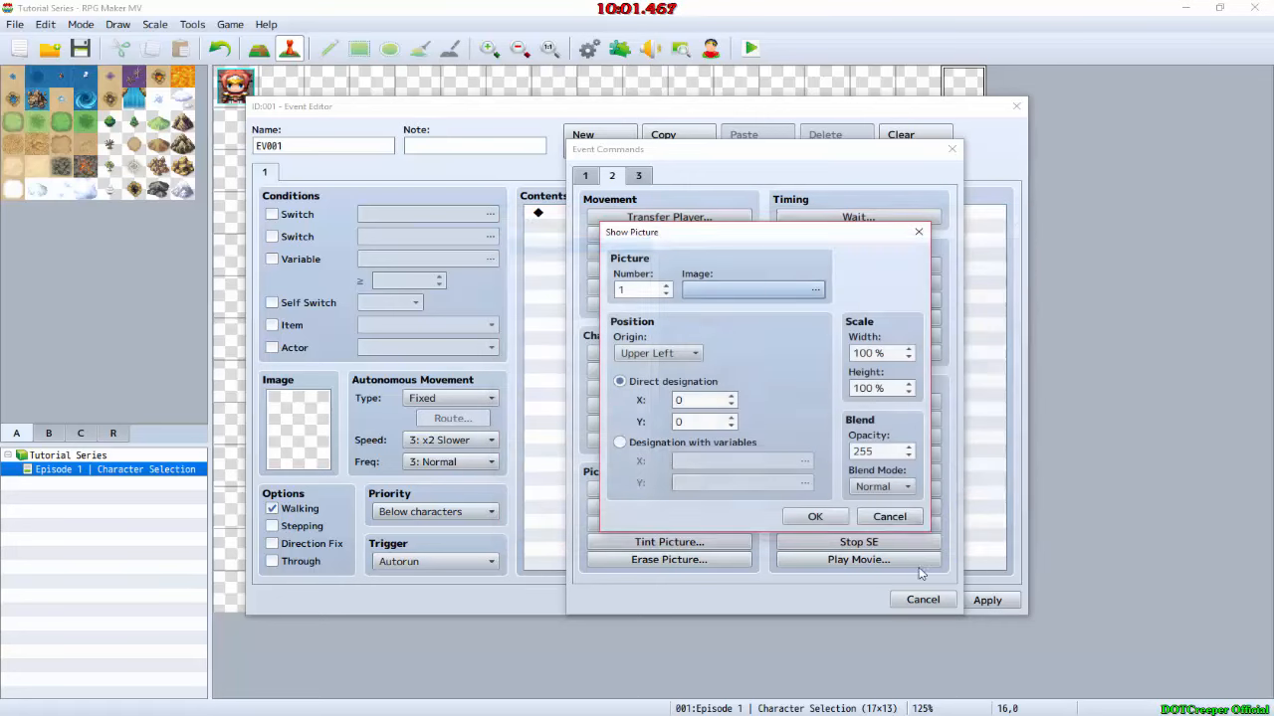
click(896, 523)
Step: In File Explorer, copy Character Select.png from the Desktop's Tutorial Series folder into the game project's img\pictures folder and close the window
key(alt+Tab)
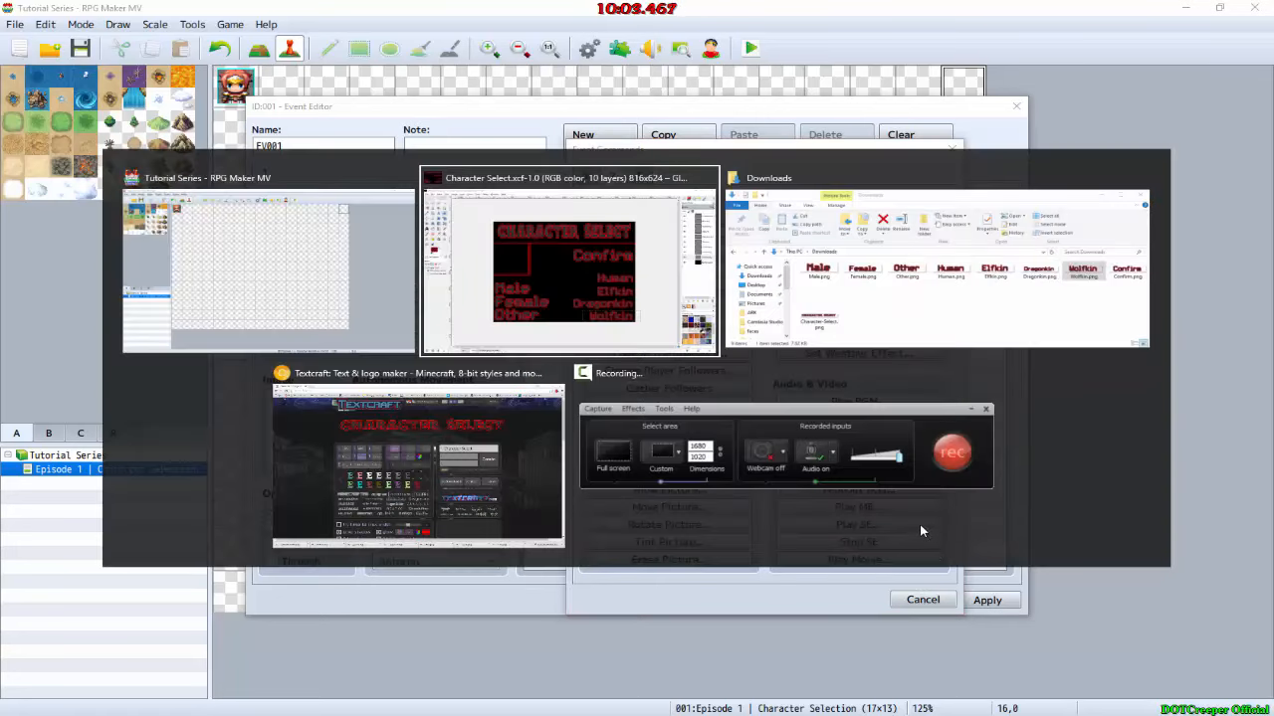
key(alt+Tab)
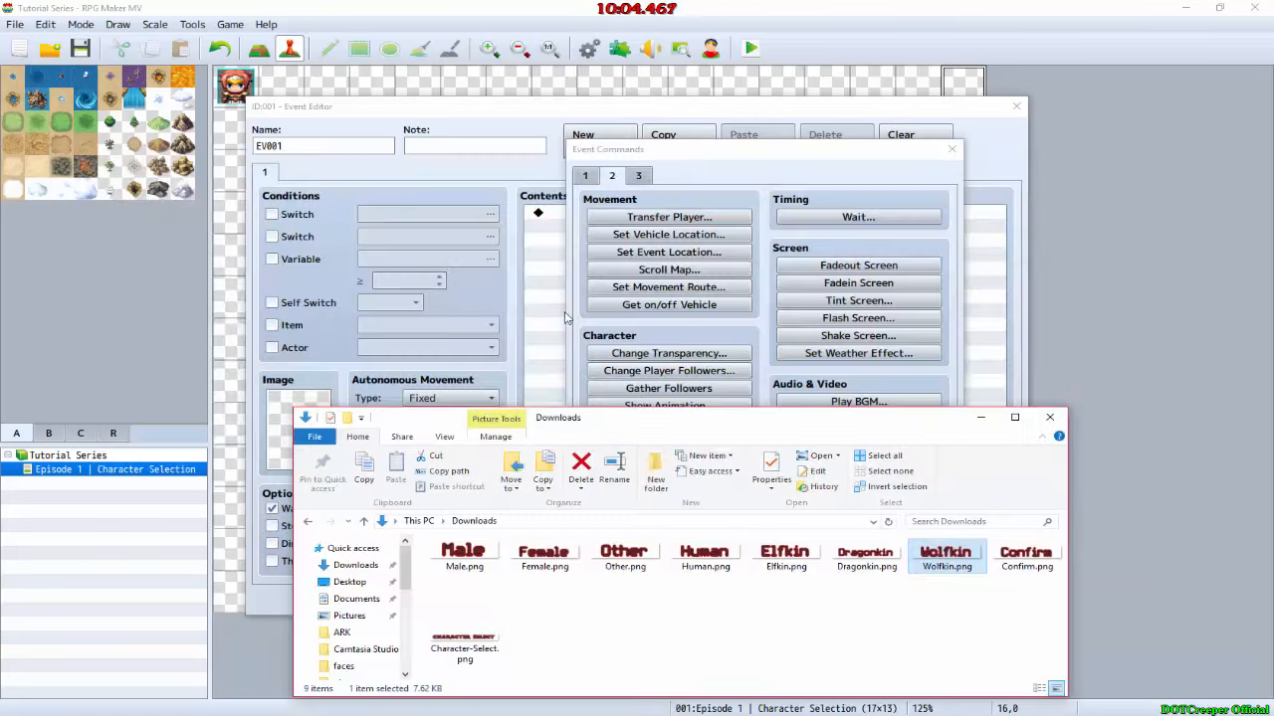
click(350, 582)
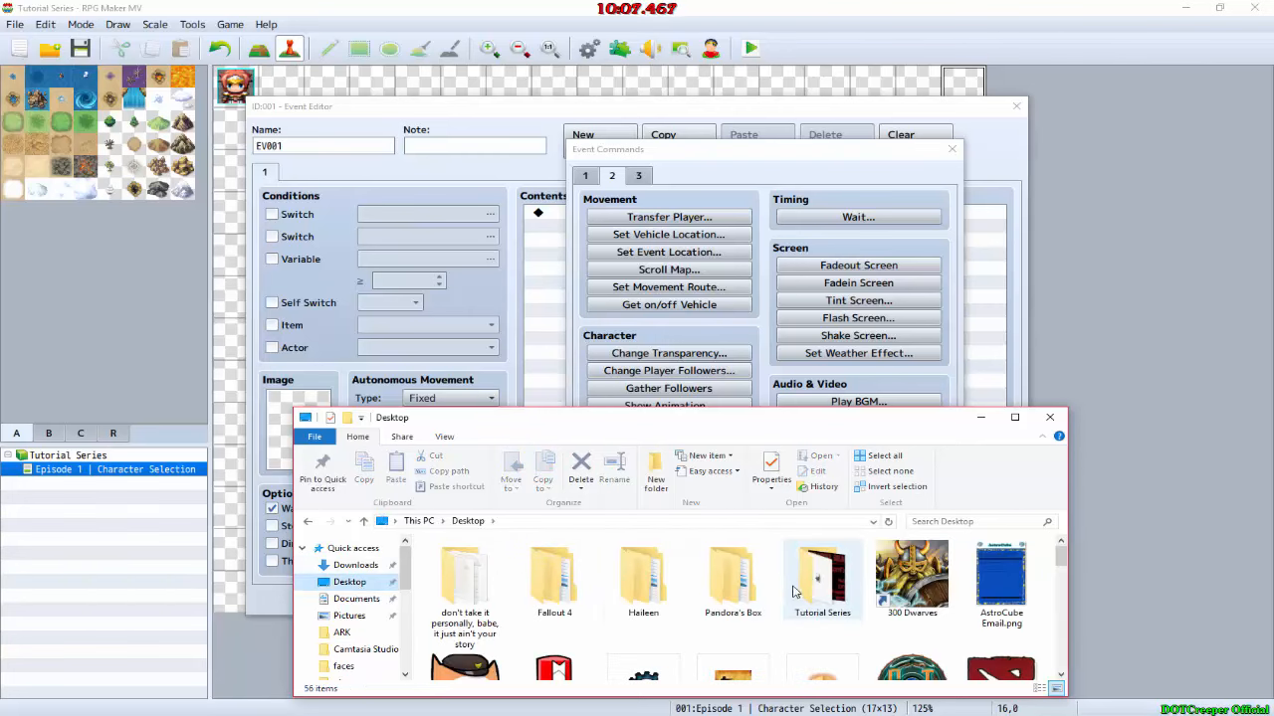
click(801, 593)
double_click(799, 592)
click(460, 594)
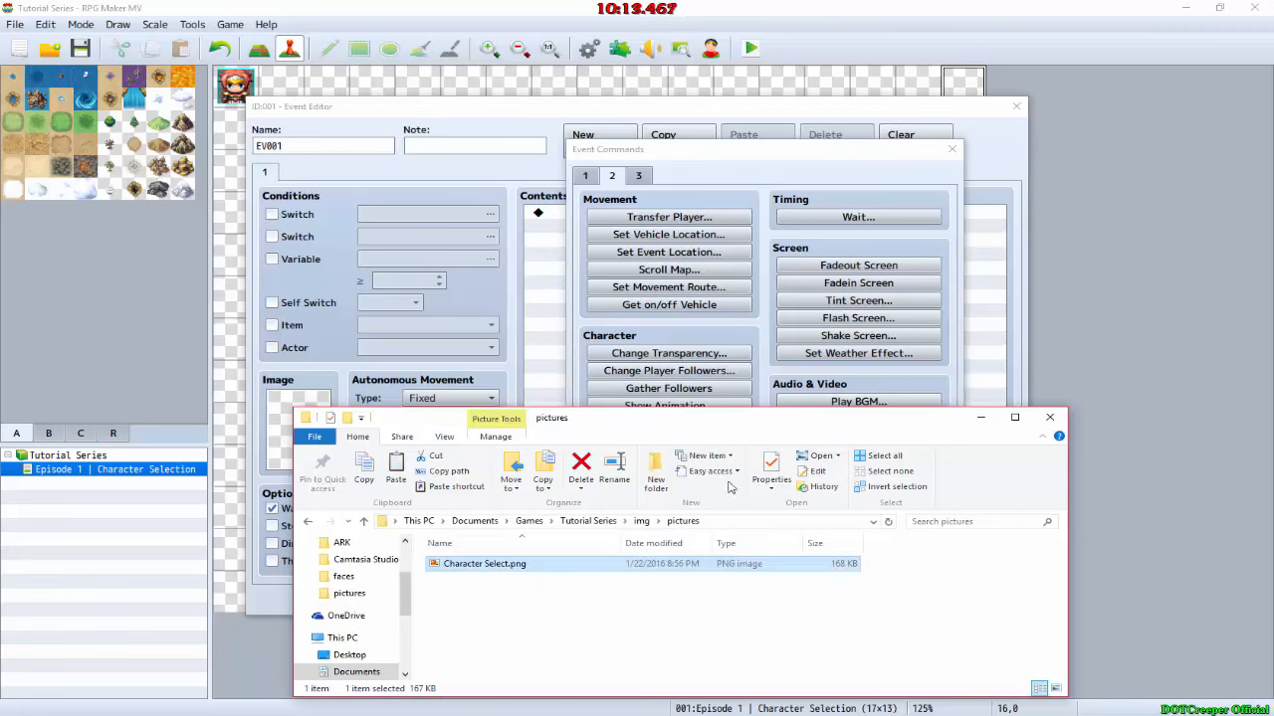
click(1046, 417)
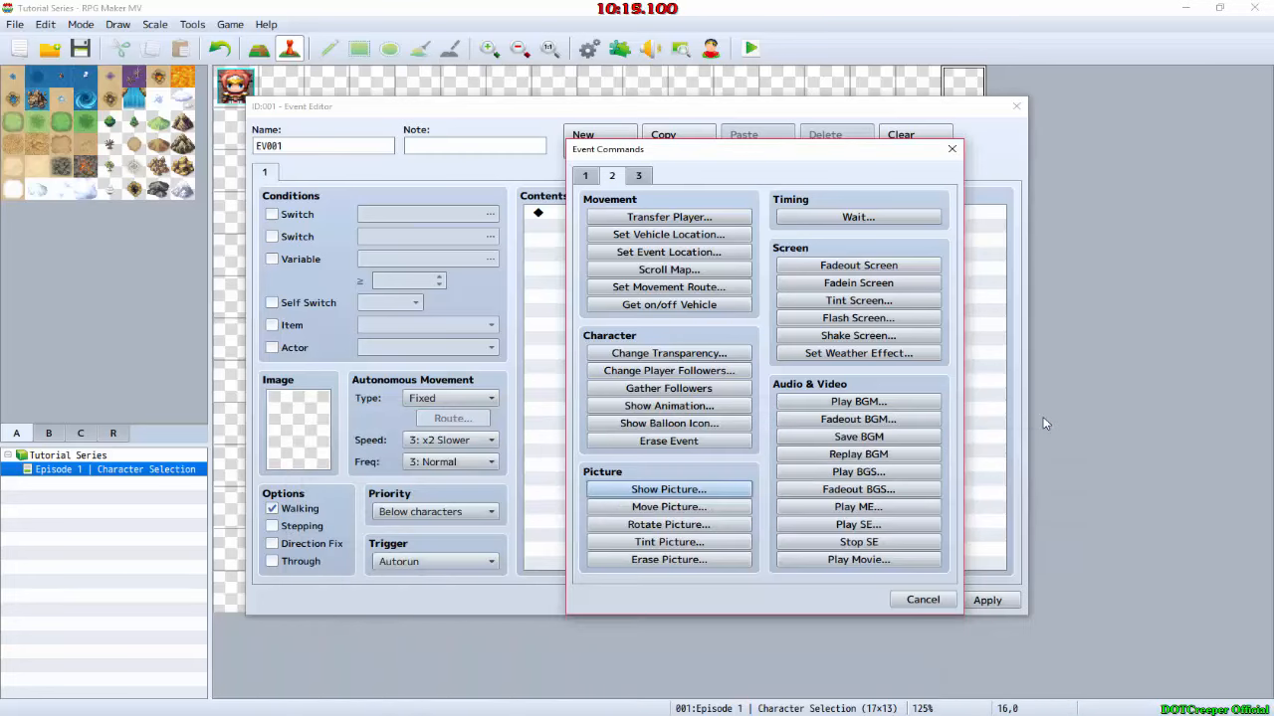
Step: Add a Show Picture command using the Character Select image as picture 1 with default placement, and save the event
click(688, 491)
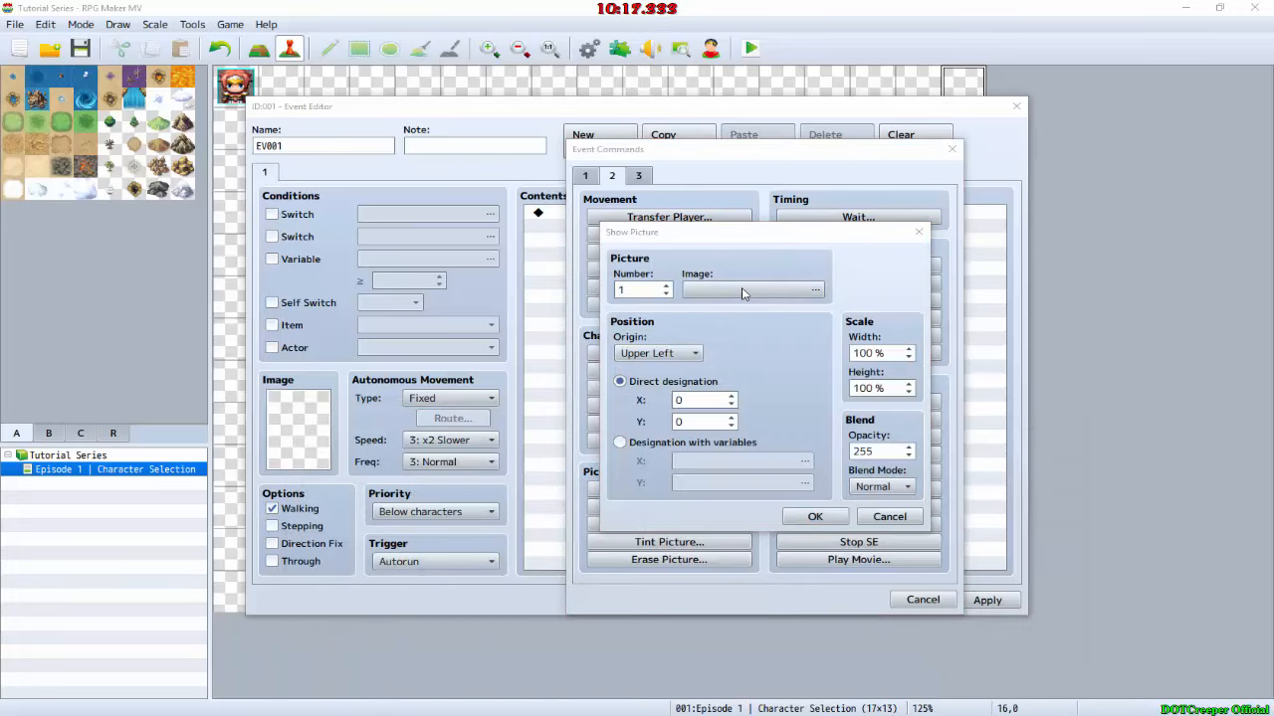
click(742, 290)
click(557, 257)
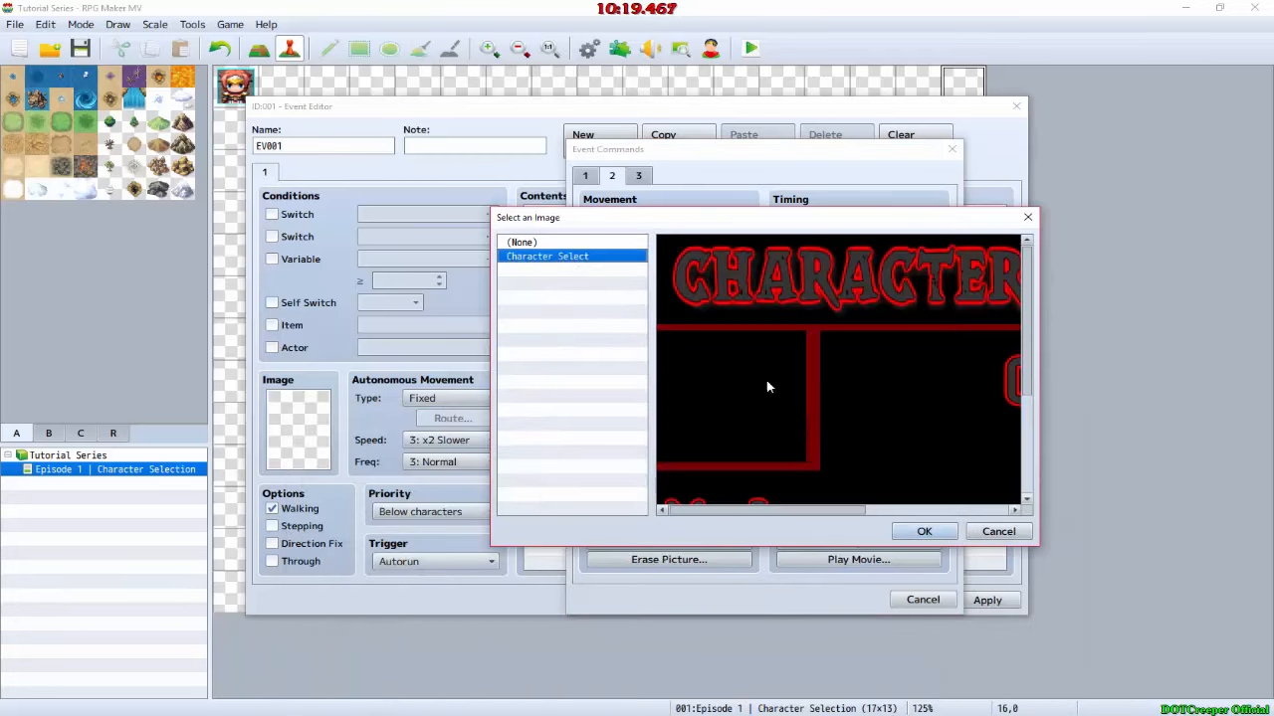
click(924, 531)
click(815, 517)
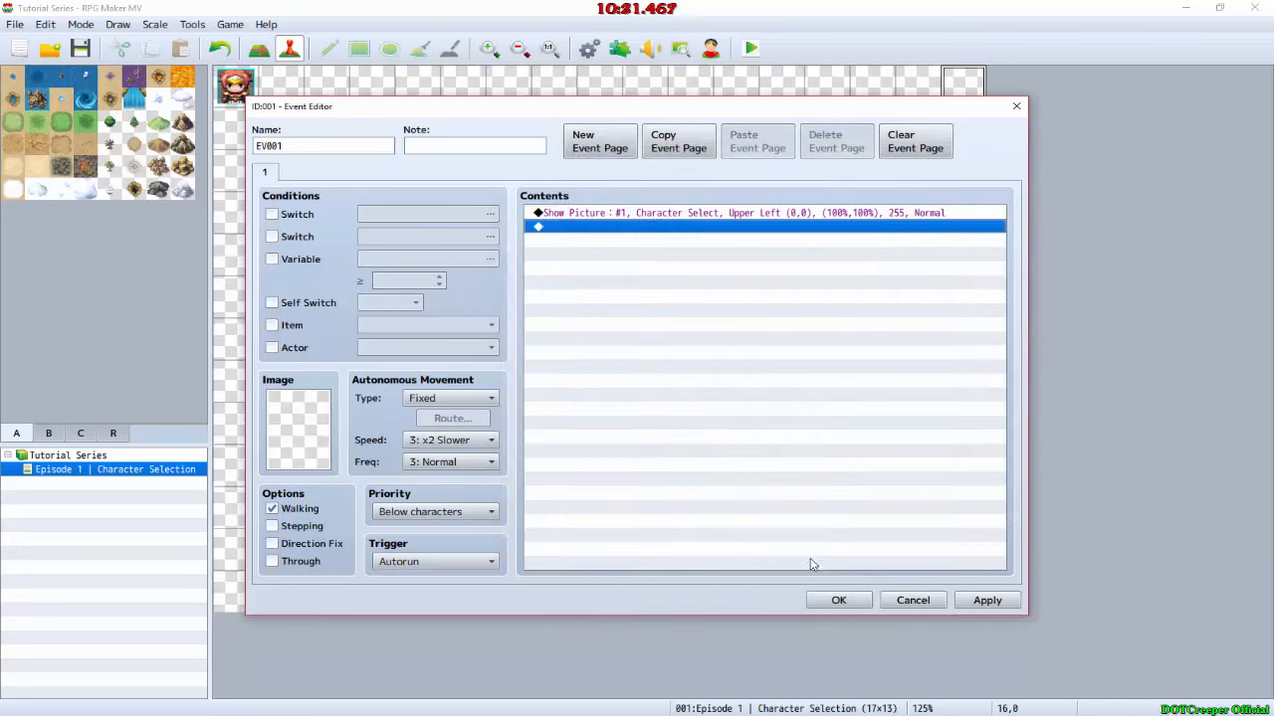
click(839, 601)
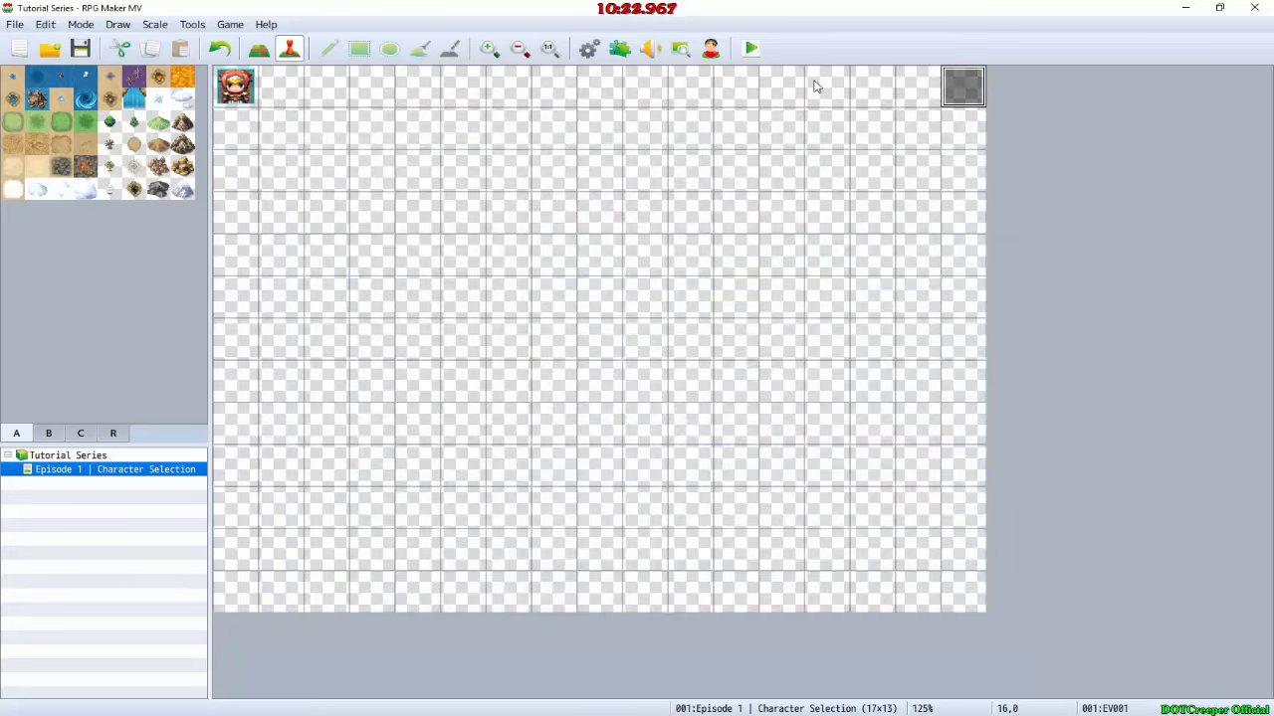
Step: Playtest the game to check the character selection picture, close the game window and switch to GIMP
click(751, 50)
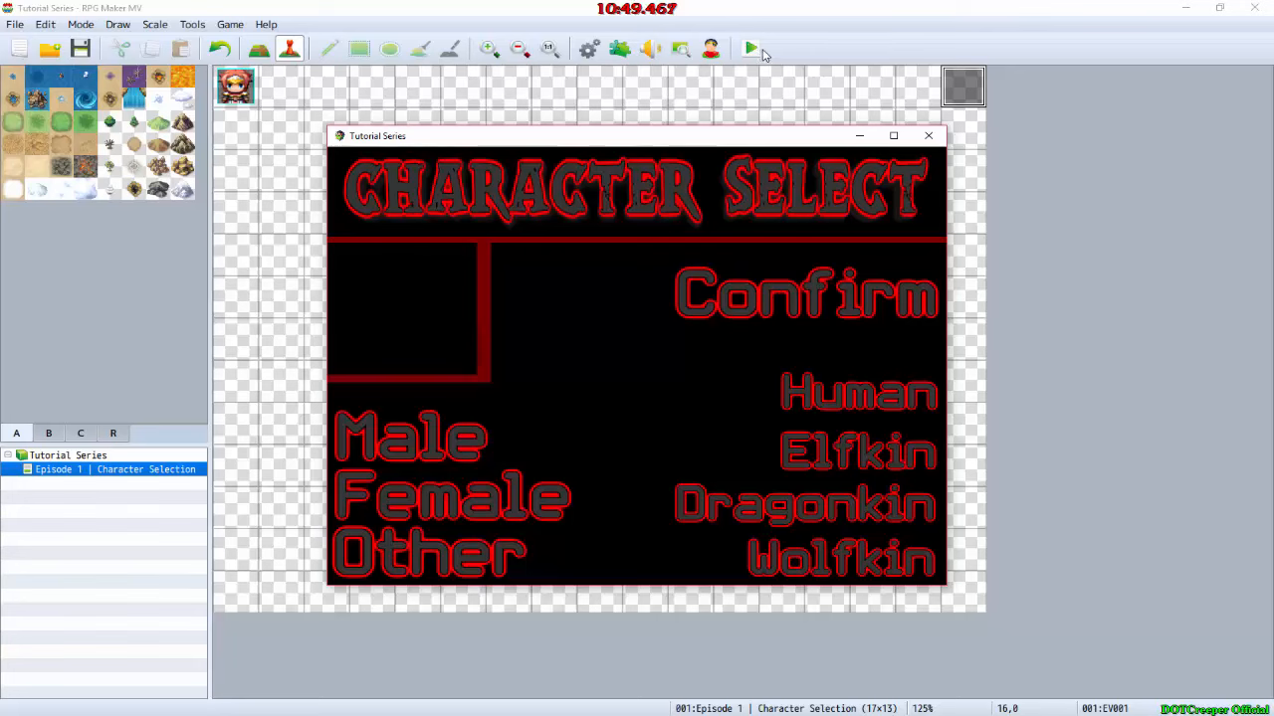
click(940, 134)
key(alt+Tab)
key(alt+Tab)
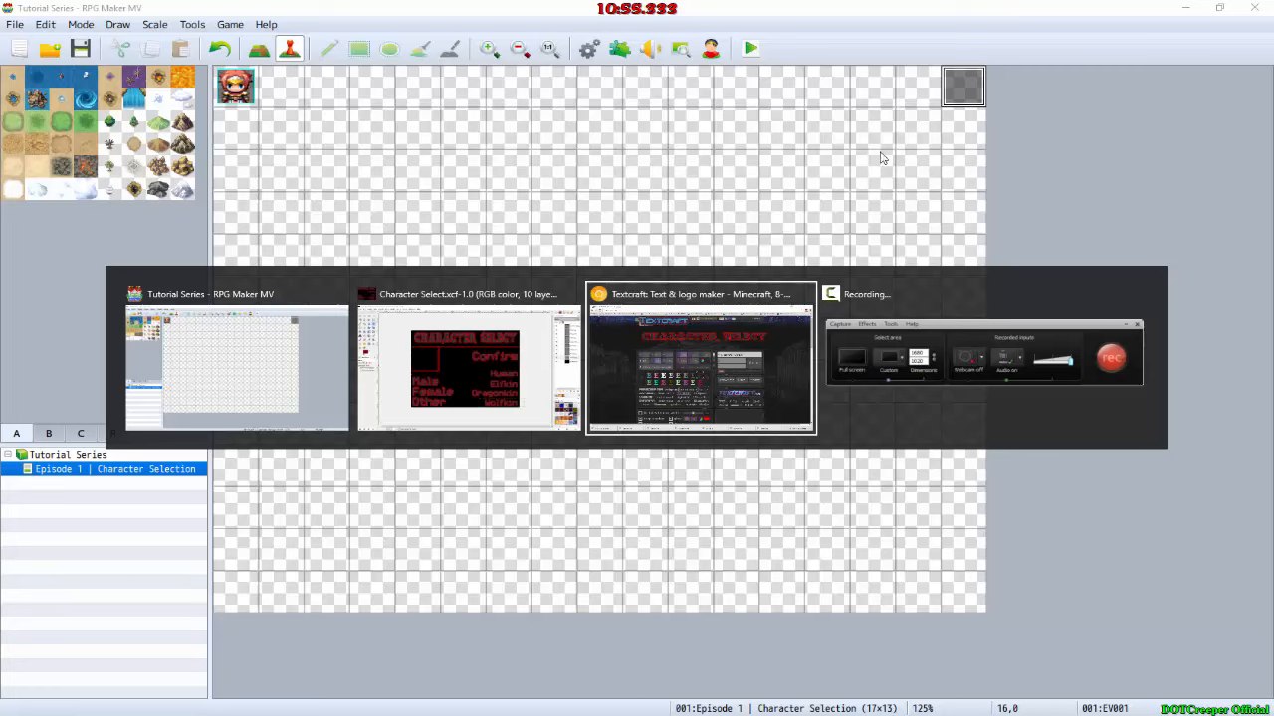
click(507, 360)
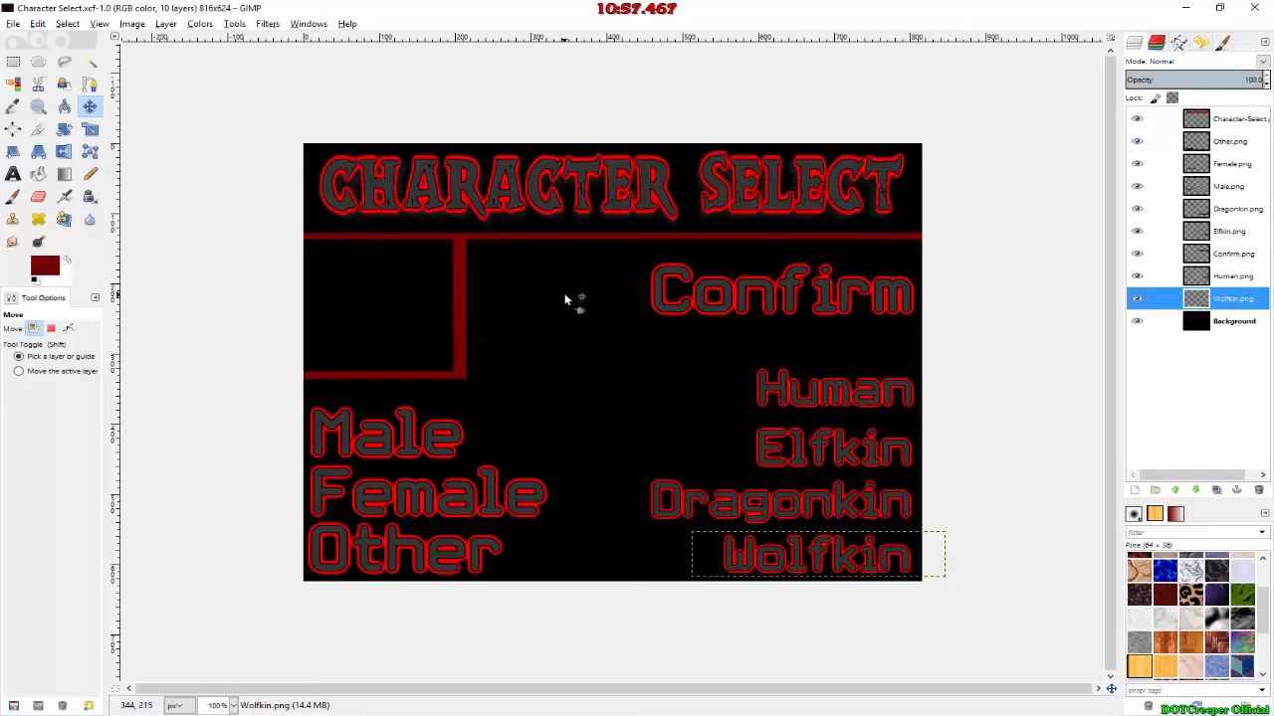
Step: Switch to the Textcraft page in the browser and create the text "<" in the Designosaur font
key(alt+Tab)
key(alt+Tab)
drag(902, 279, 753, 278)
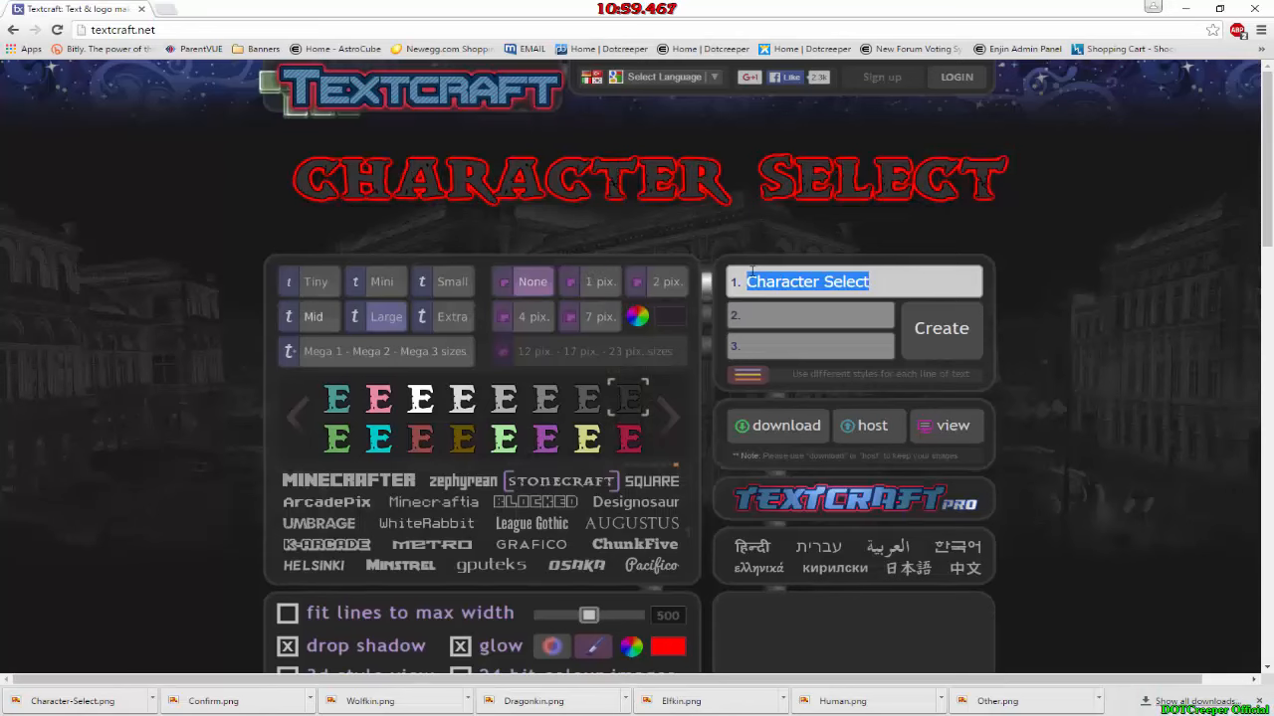
text(<)
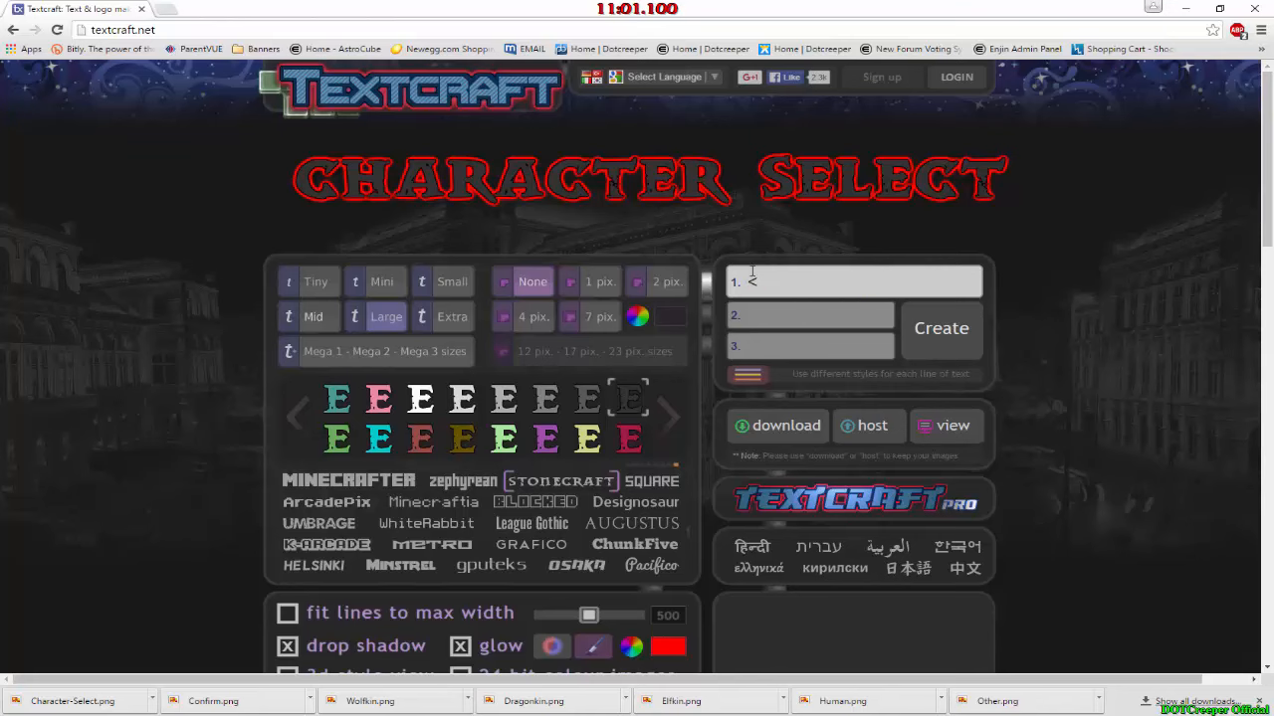
click(969, 332)
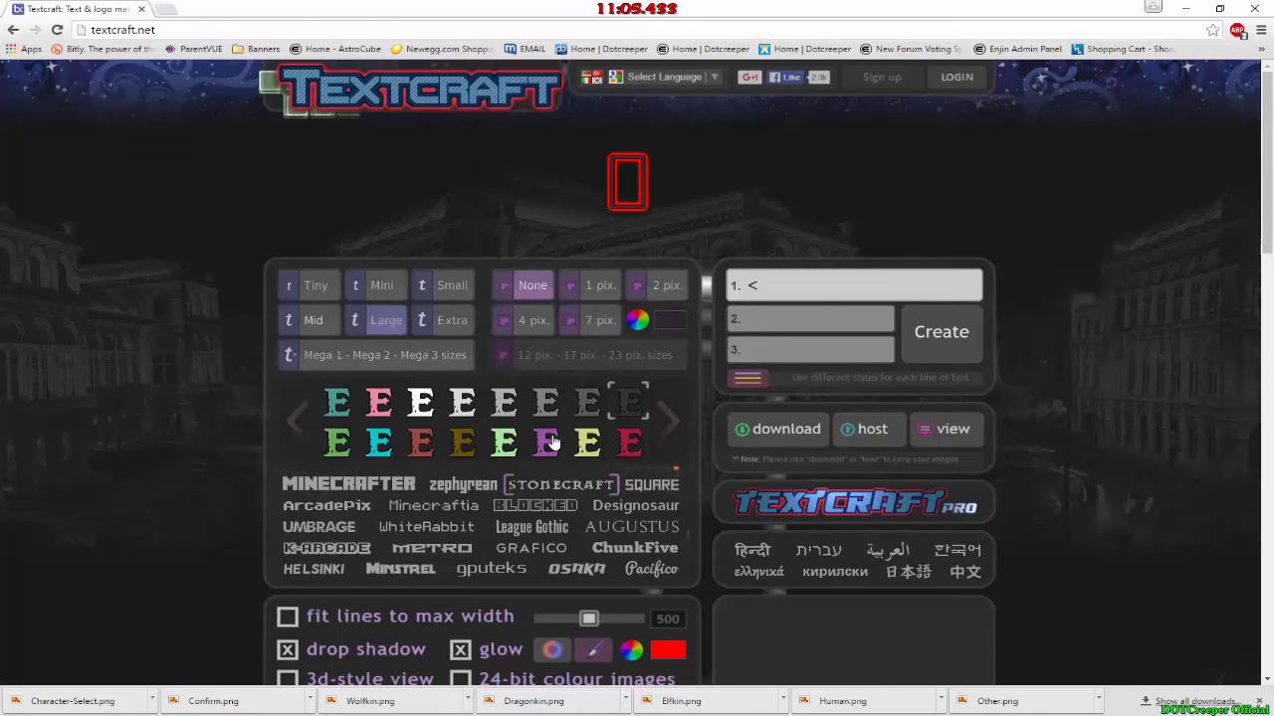
click(629, 506)
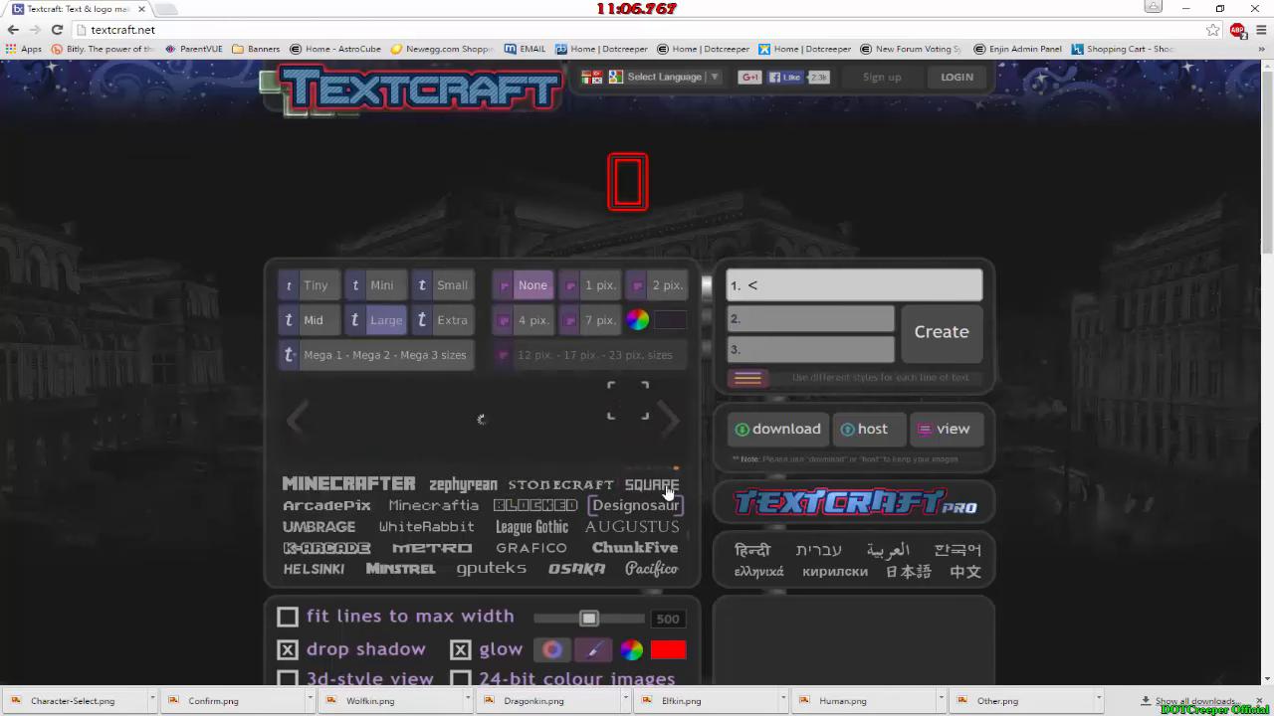
click(951, 345)
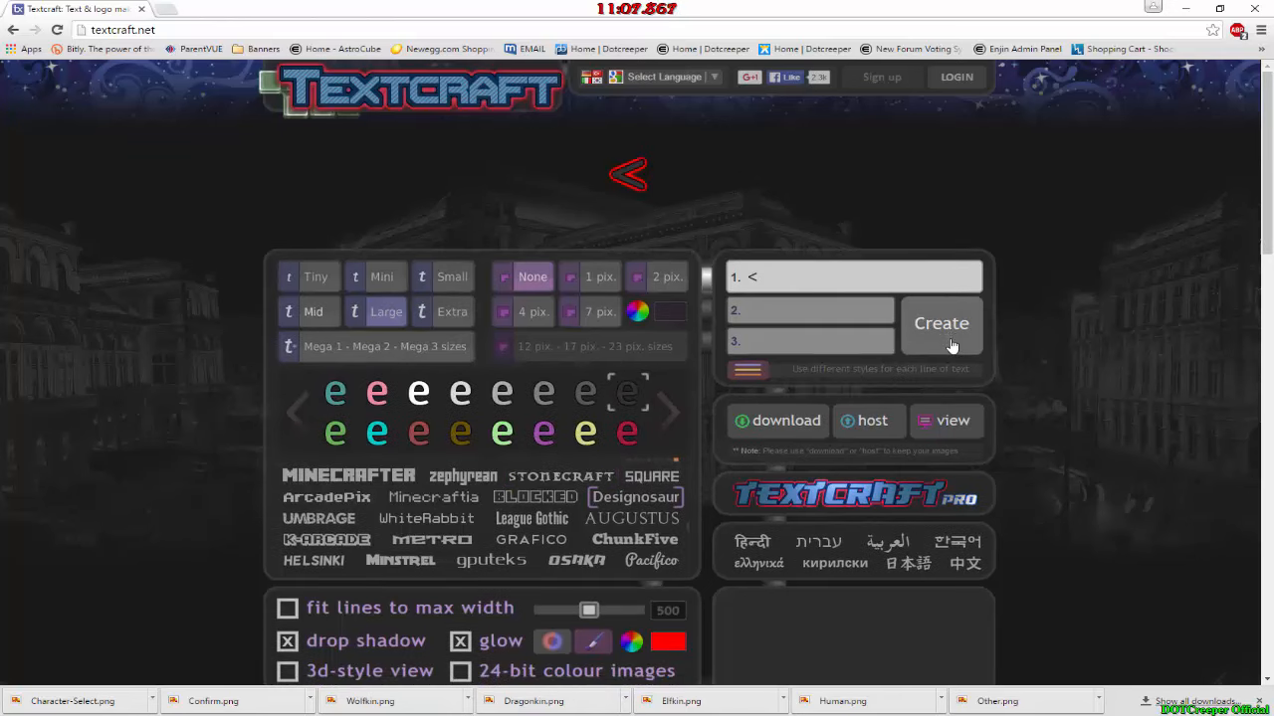
Step: Download the "<" image from Textcraft and open your_text.png in GIMP
click(777, 422)
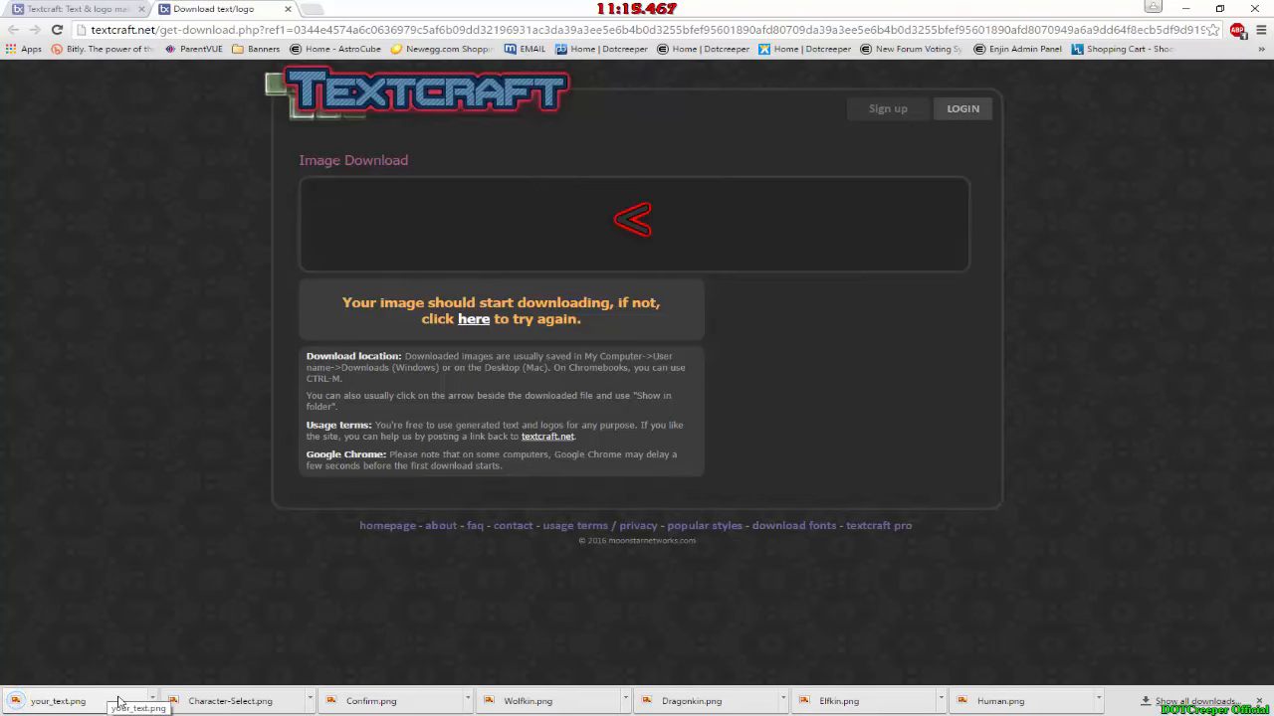
click(179, 715)
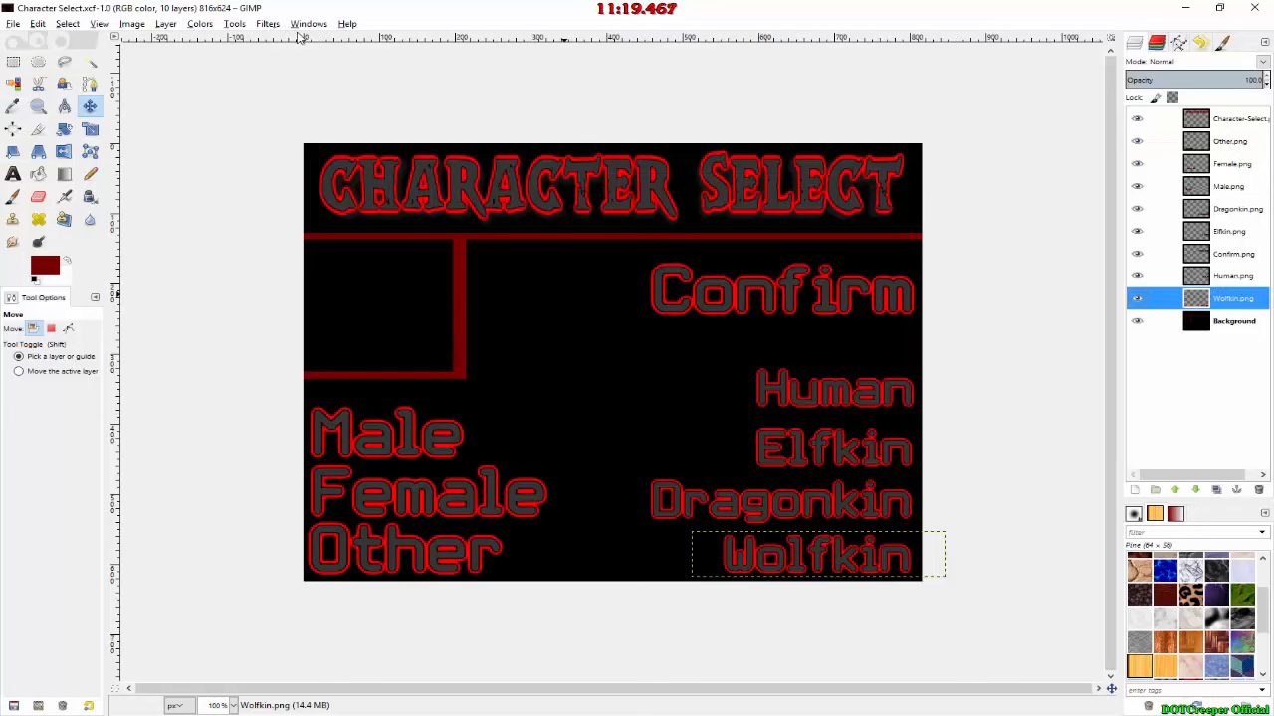
click(13, 22)
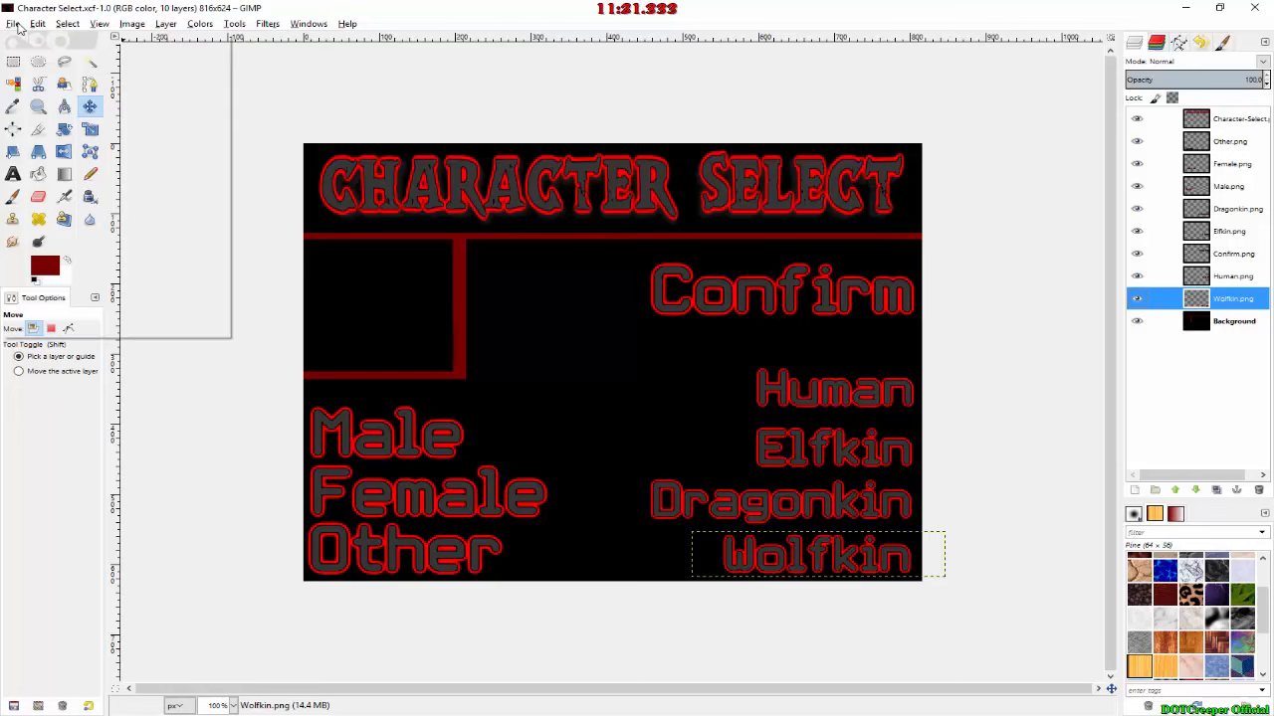
click(40, 66)
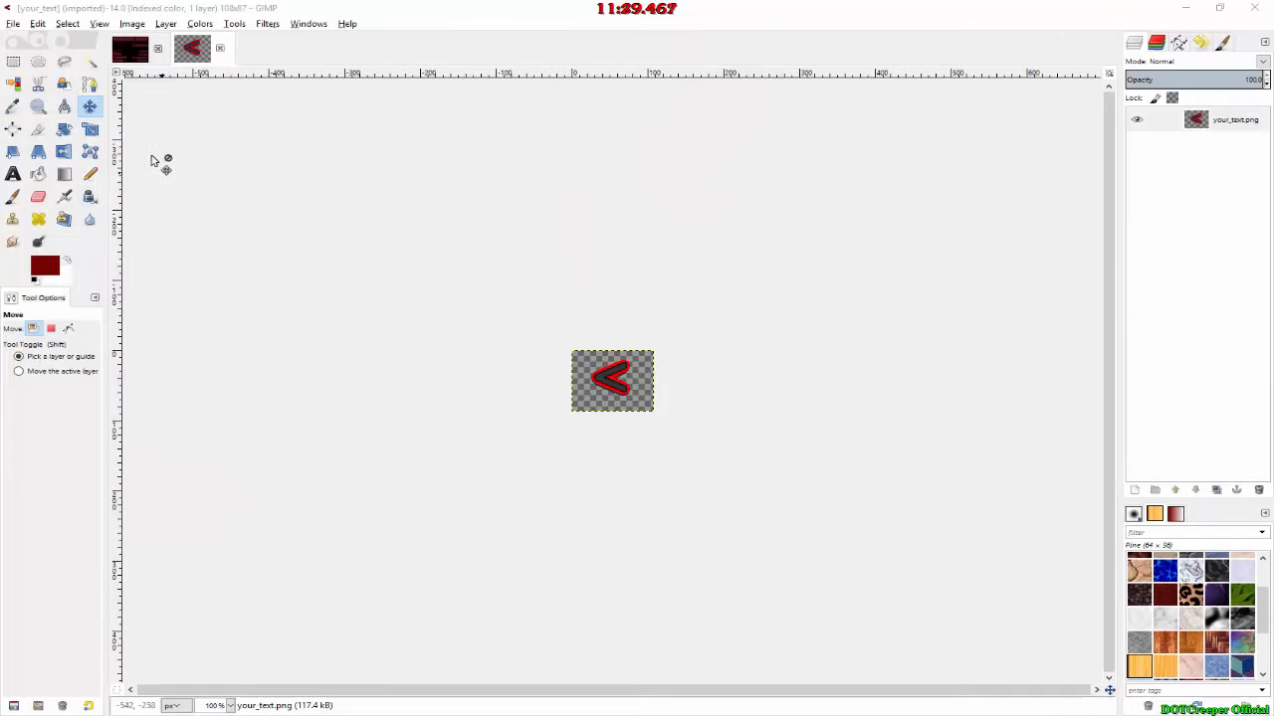
Step: Autocrop the "<" image to remove its empty margins
click(200, 23)
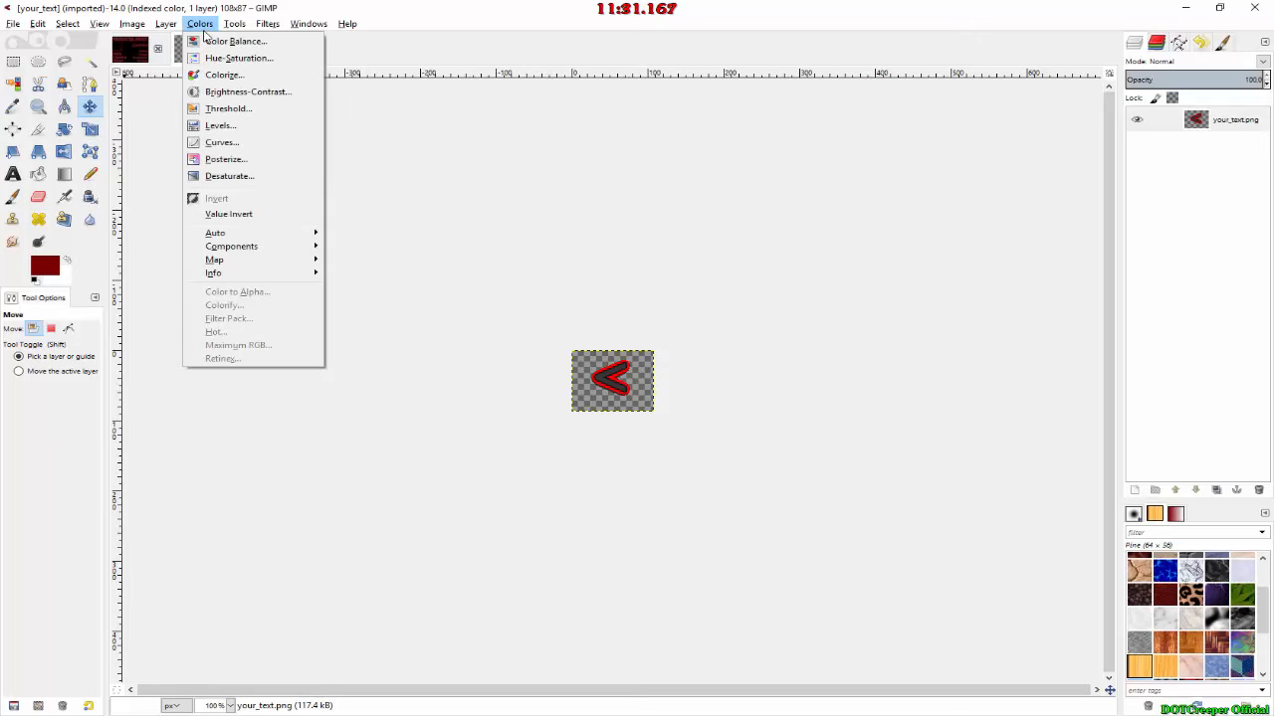
mouse_move(132, 23)
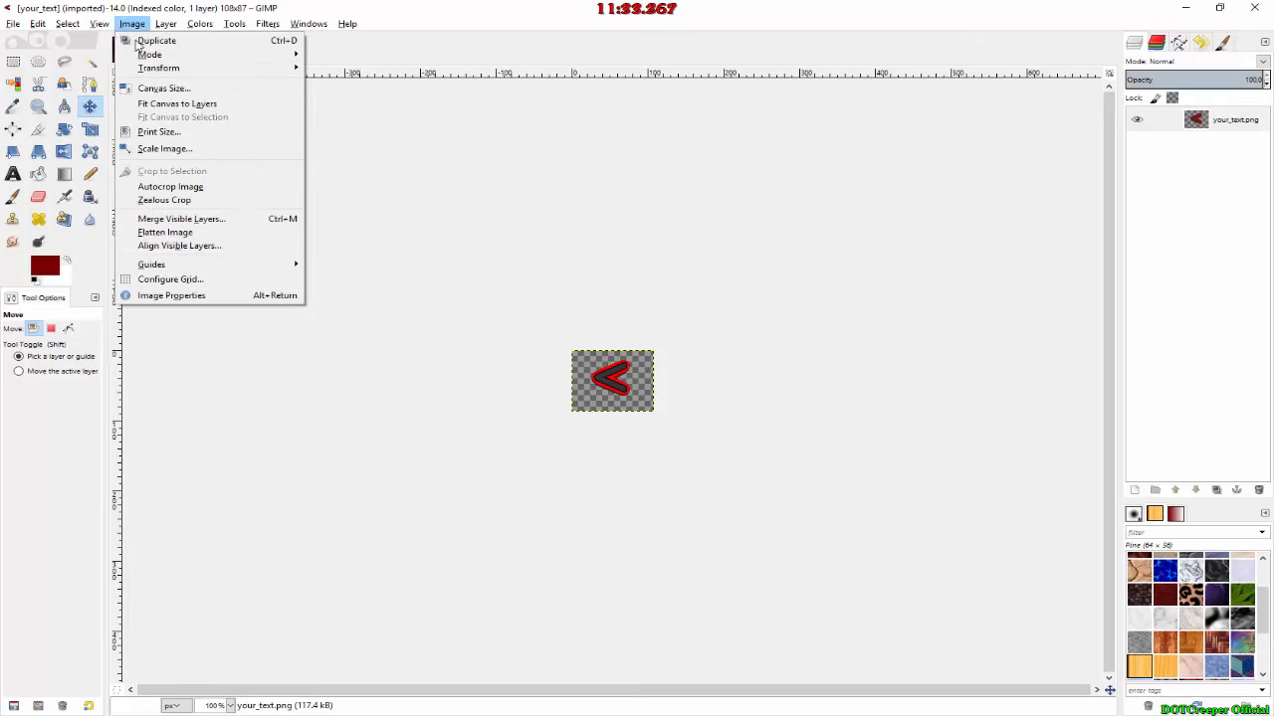
click(162, 189)
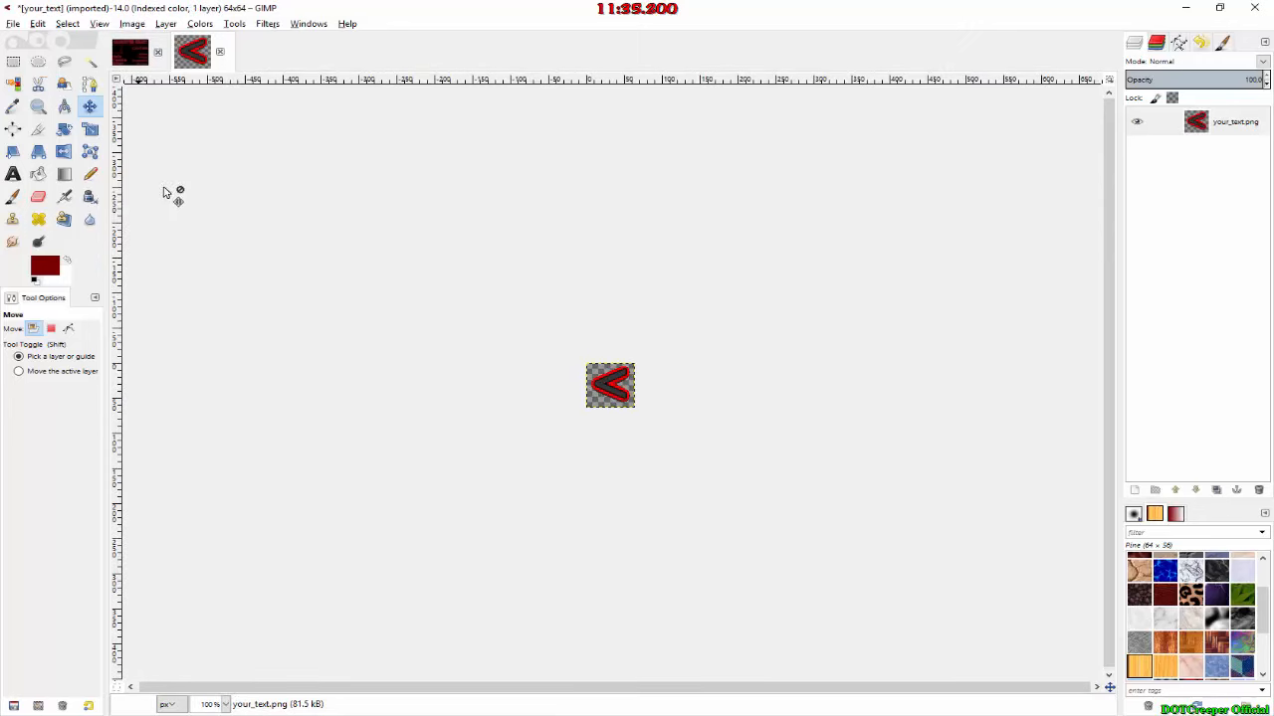
Step: Scale the "<" image to 100 × 75 pixels, setting width and height separately
click(200, 23)
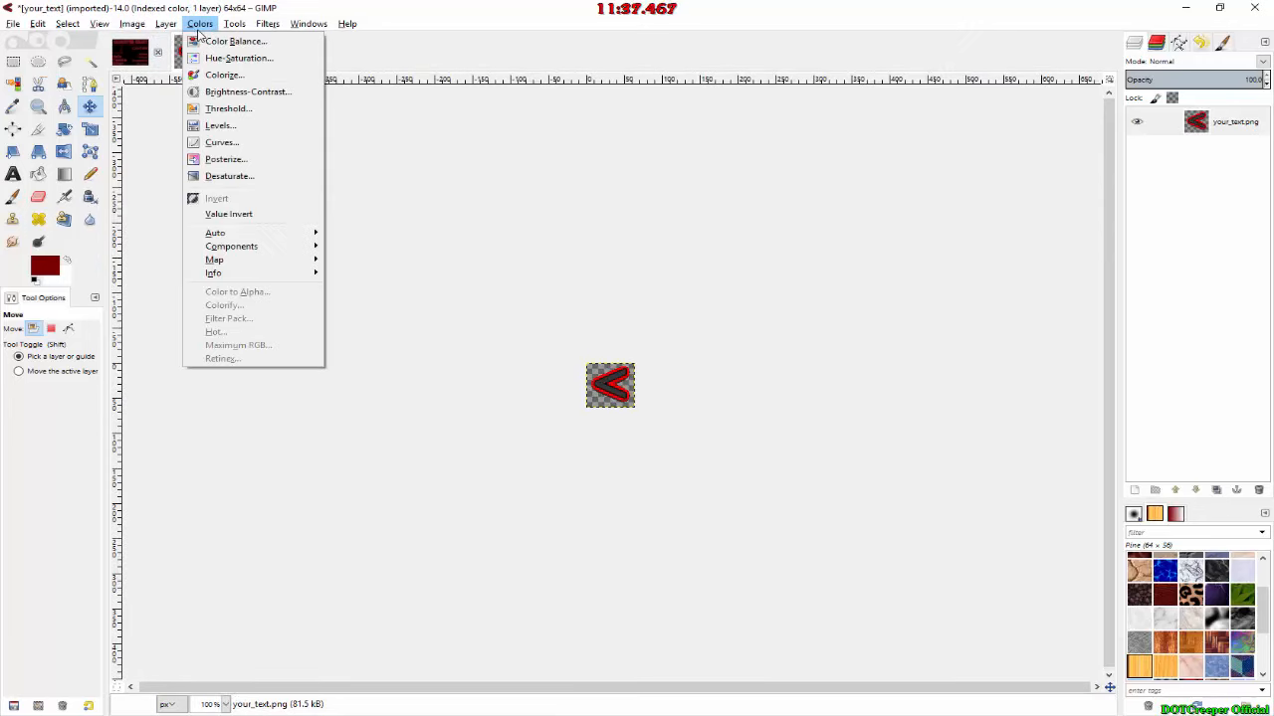
mouse_move(165, 23)
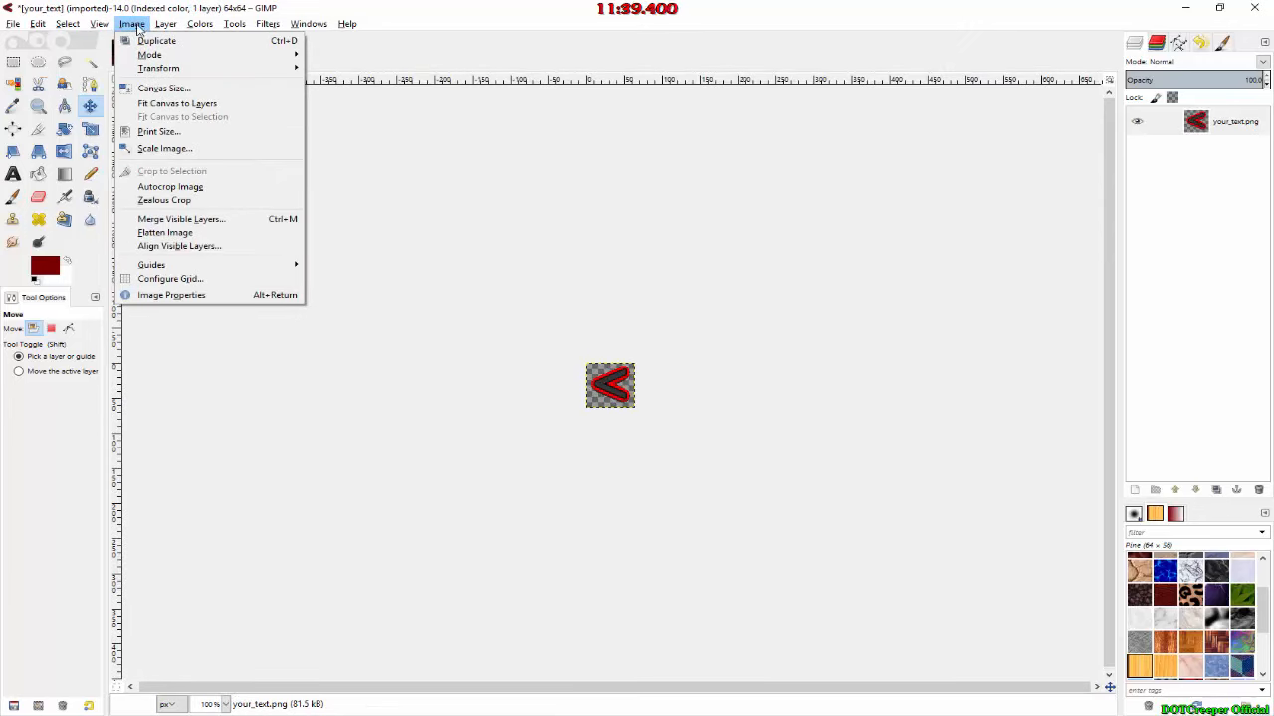
click(189, 145)
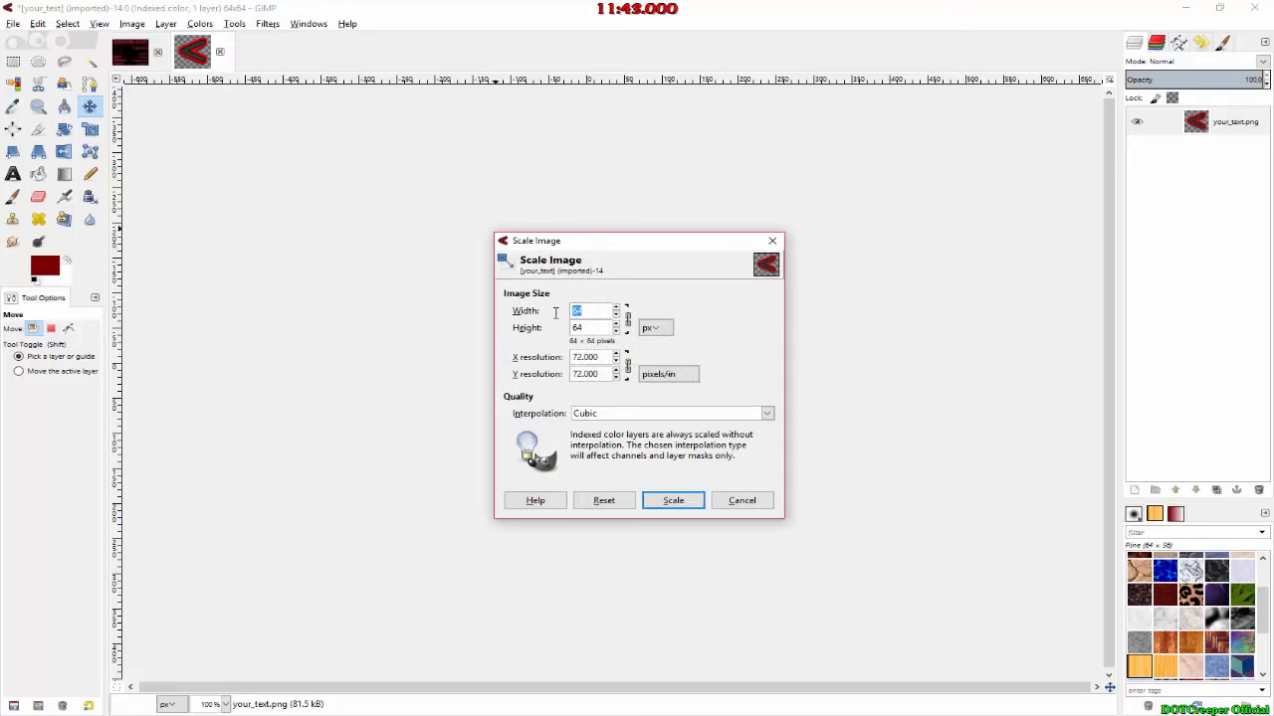
text(100)
key(Tab)
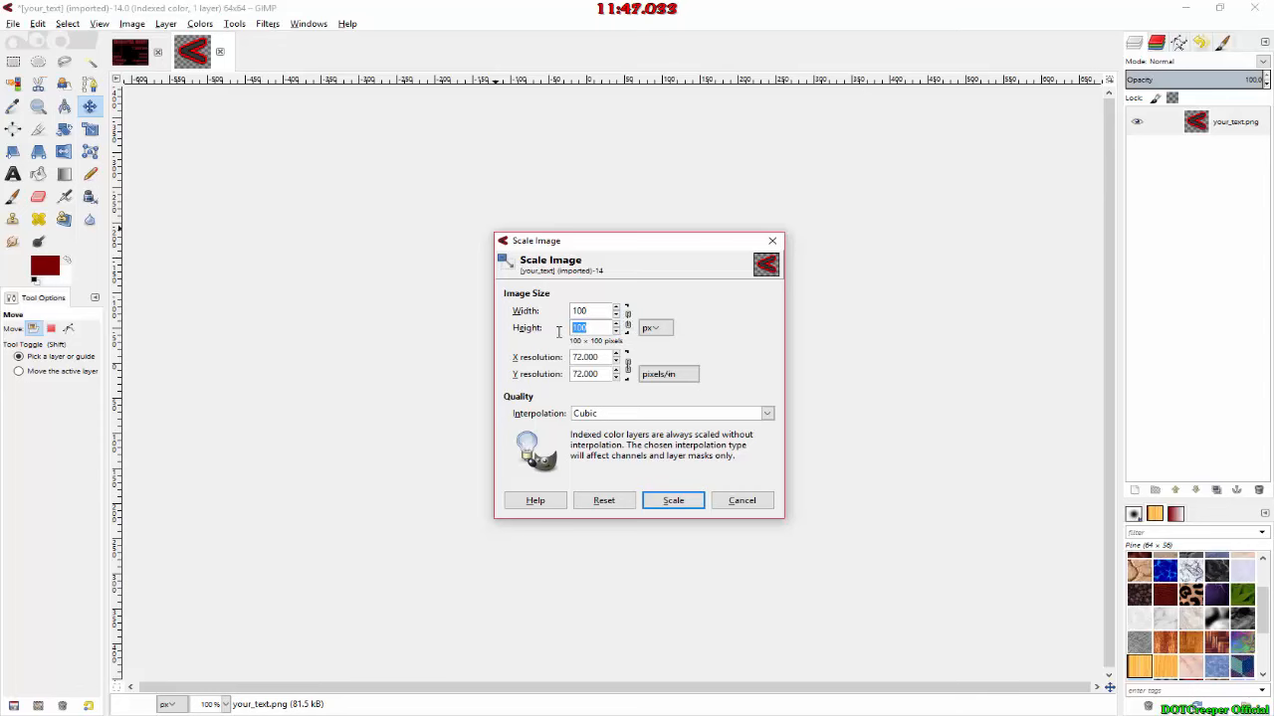
text(75)
click(673, 500)
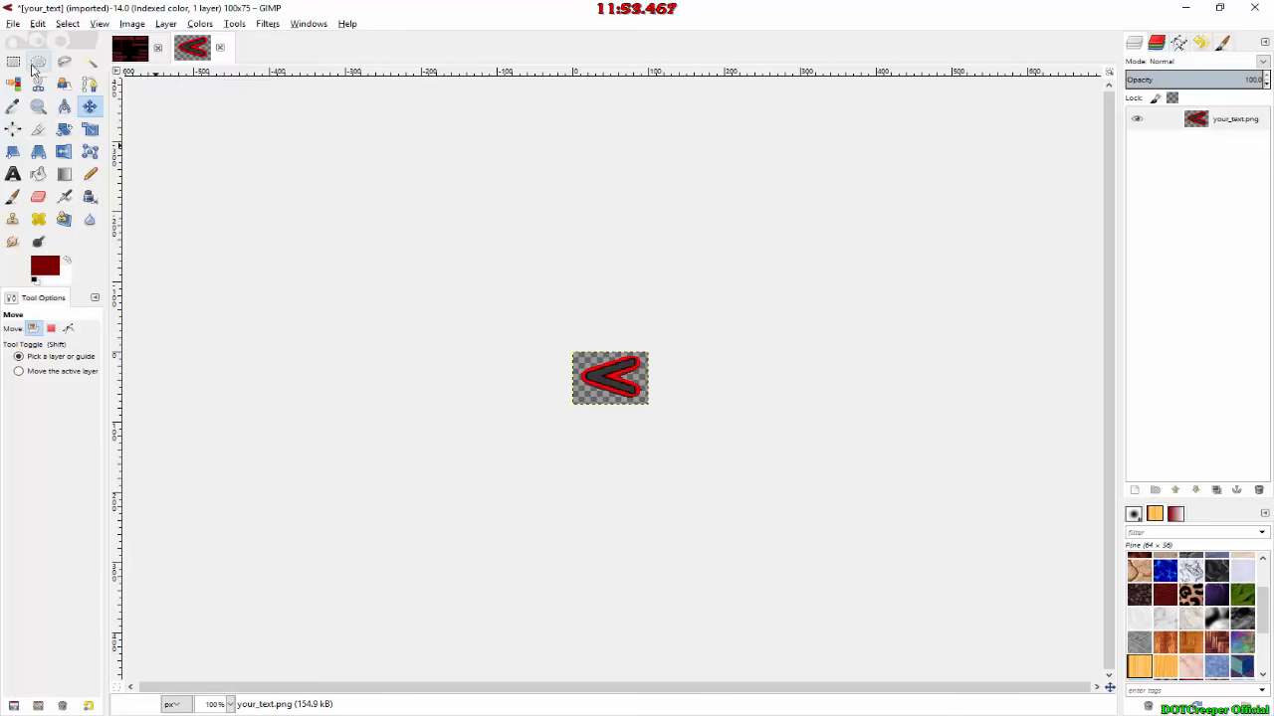
Step: Overwrite your_text.png with the scaled image, copy it into the game project's img\pictures folder and minimise the folder window
click(13, 23)
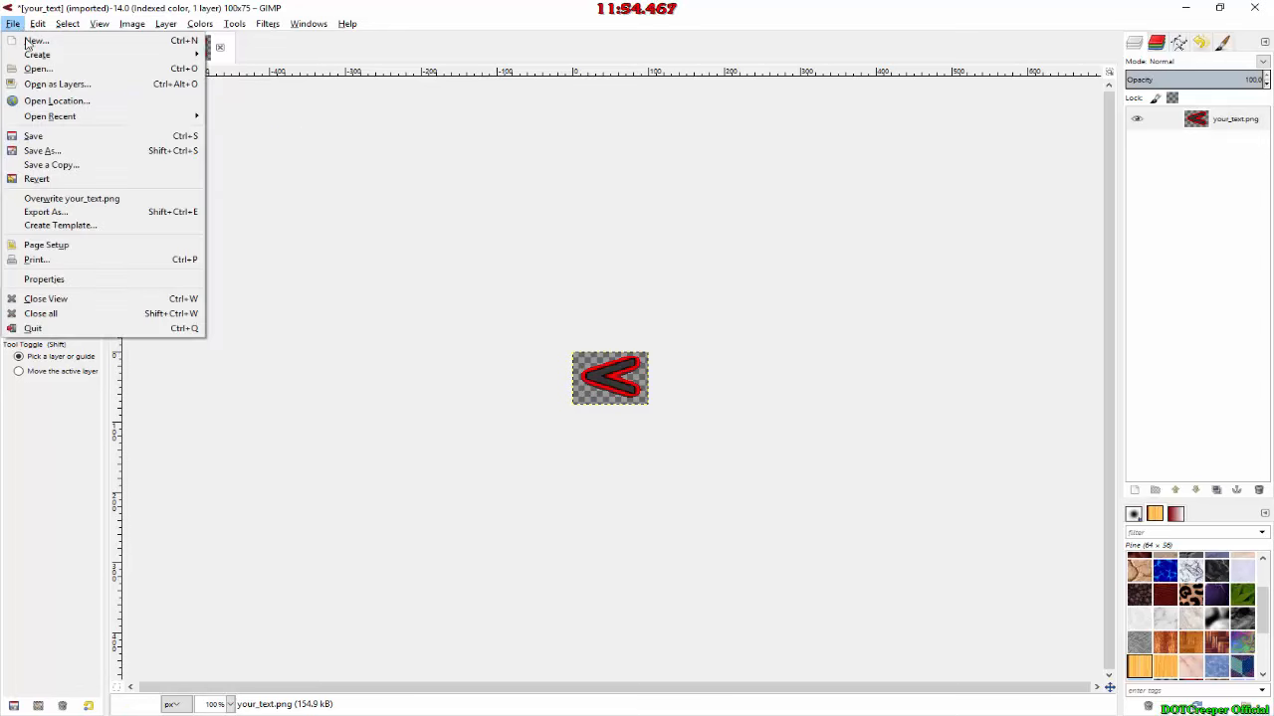
click(60, 198)
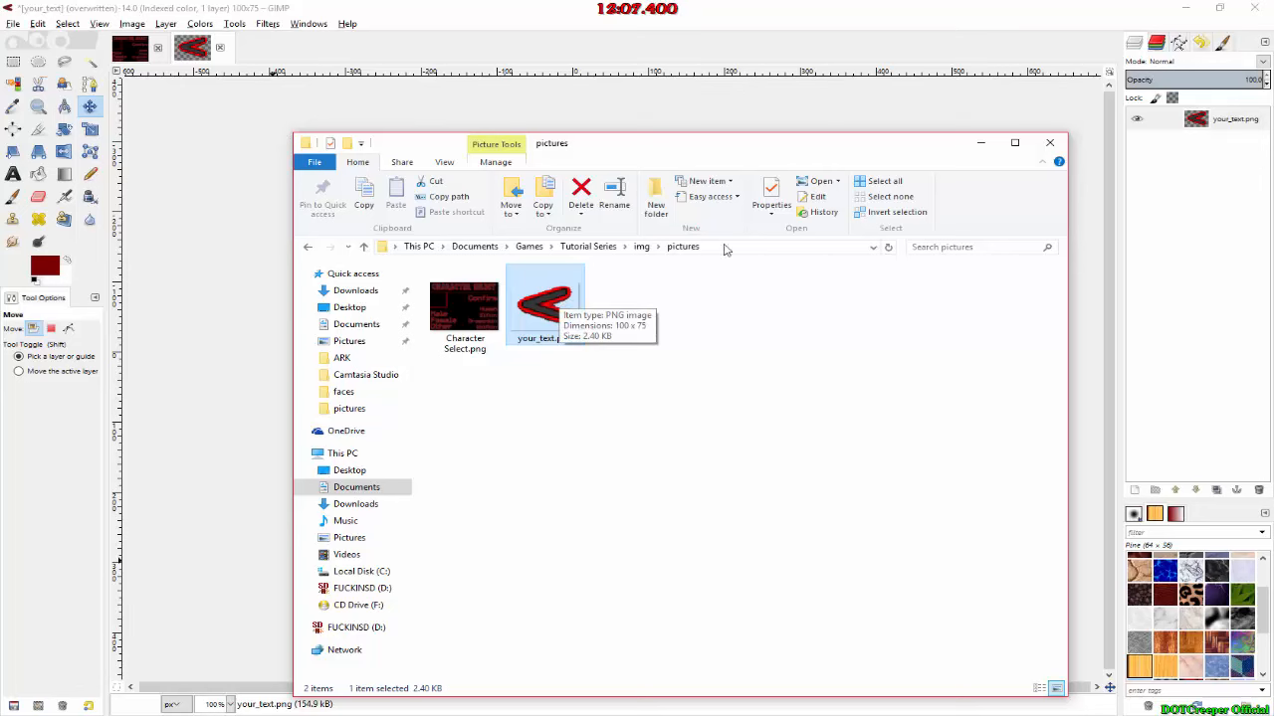
click(971, 143)
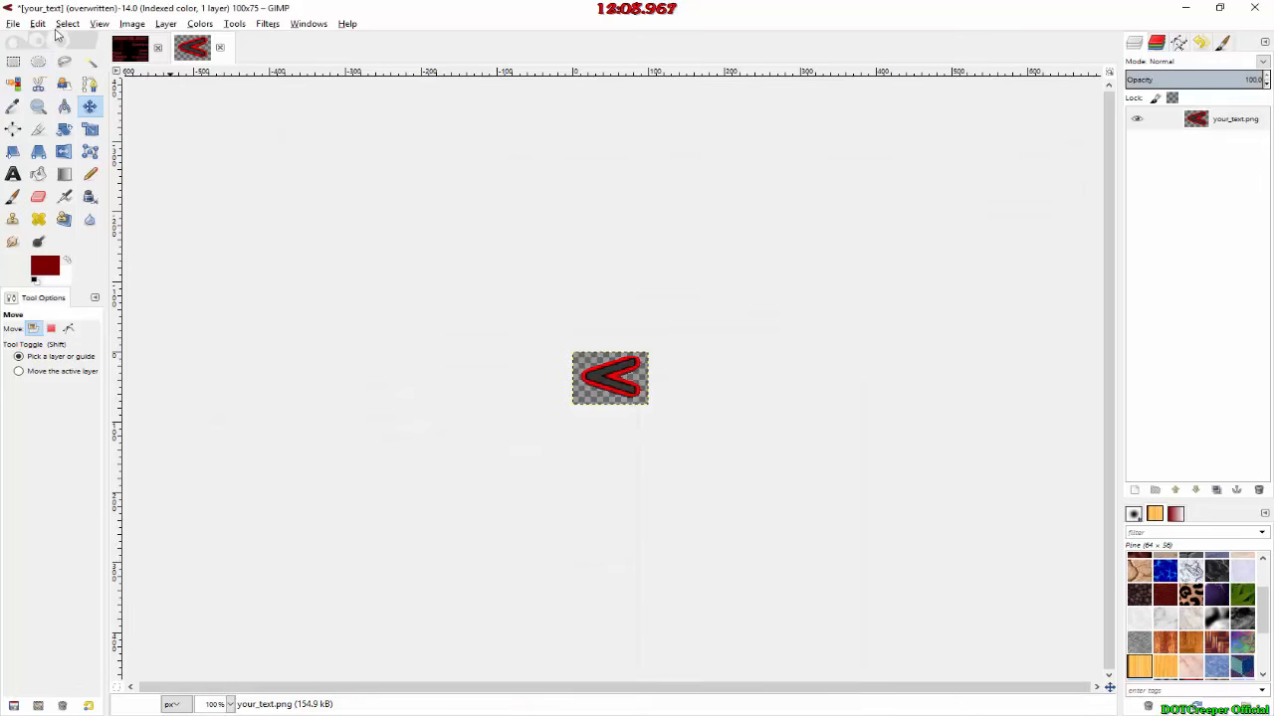
Step: Scale the "<" image down to 80 × 60 pixels, keeping its proportions
click(40, 24)
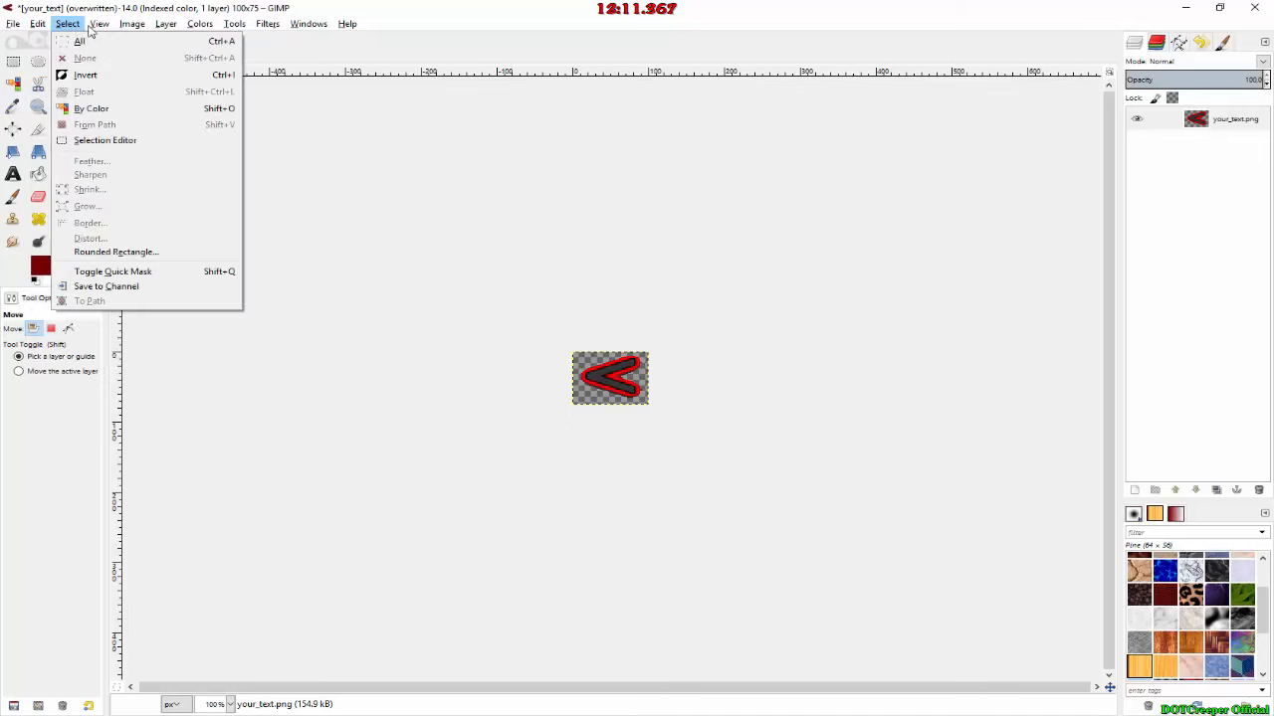
mouse_move(132, 25)
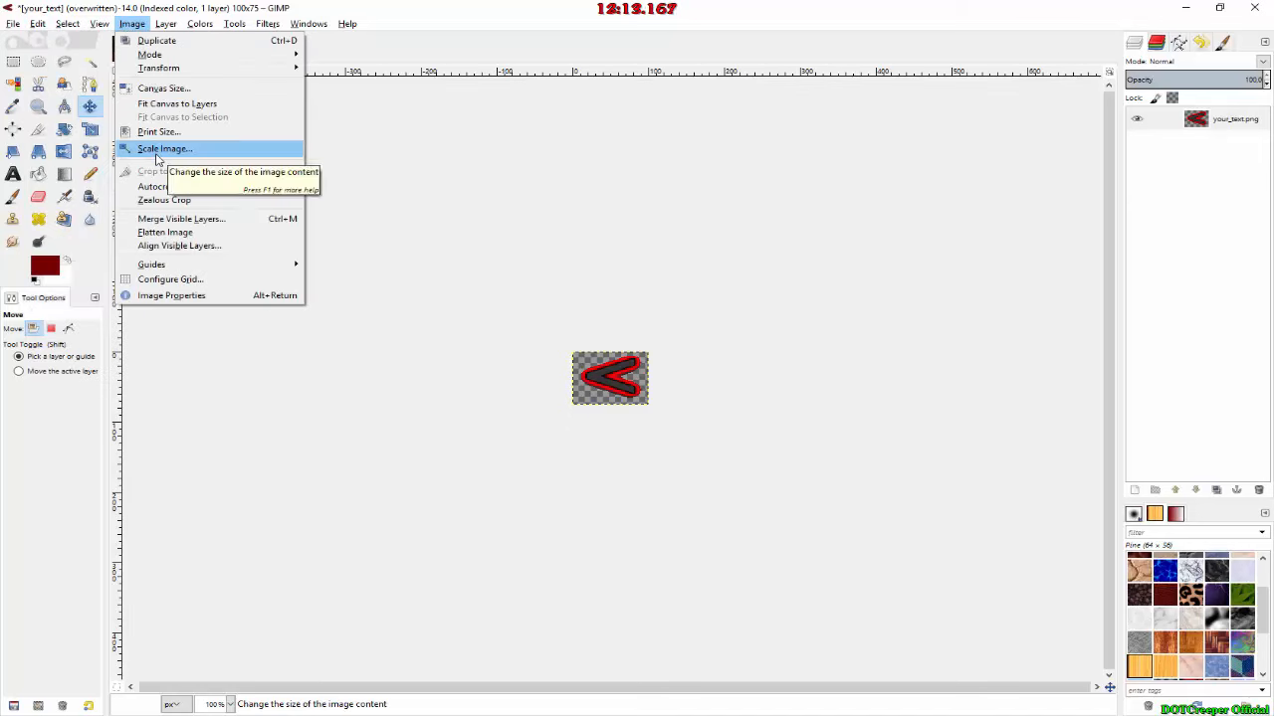
click(159, 150)
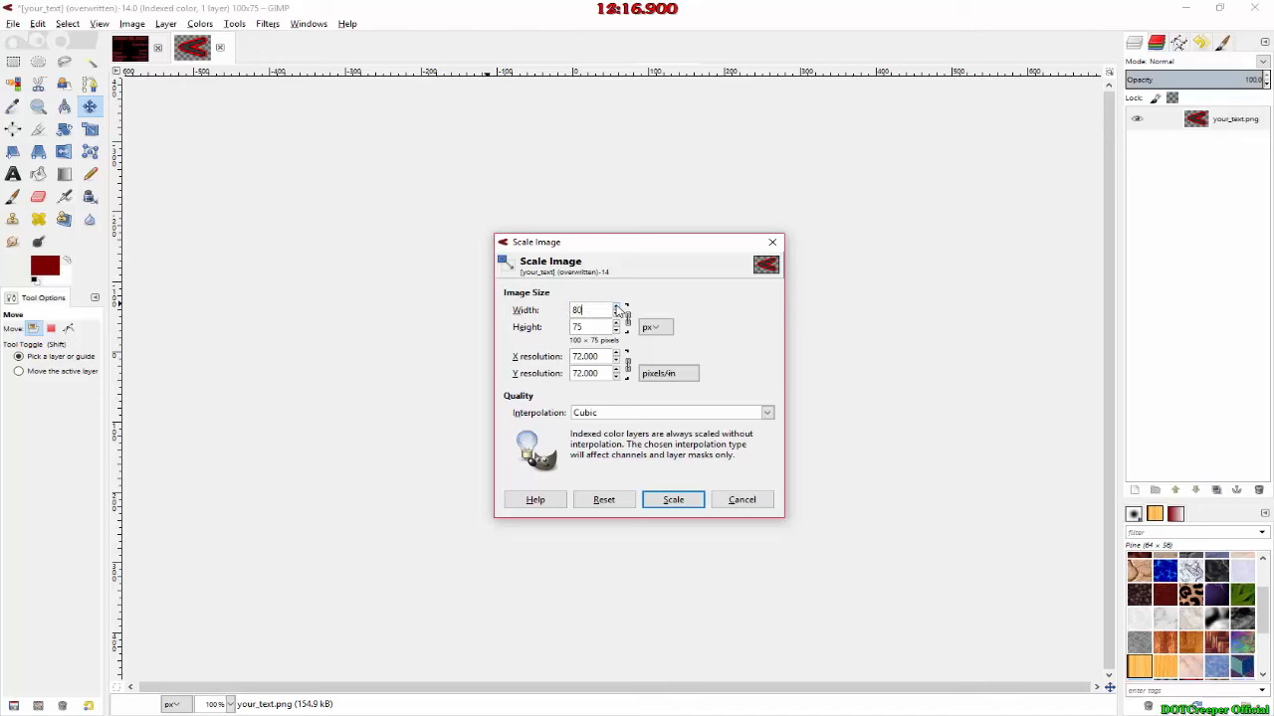
key(Tab)
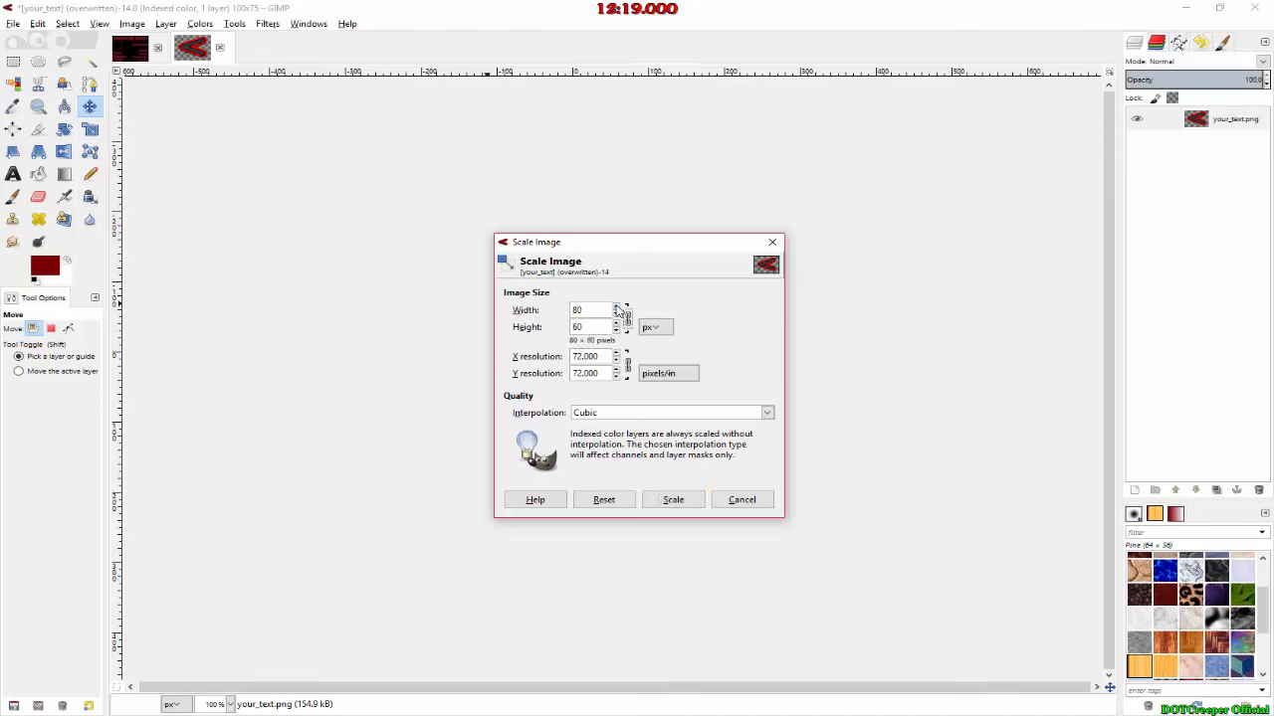
click(672, 500)
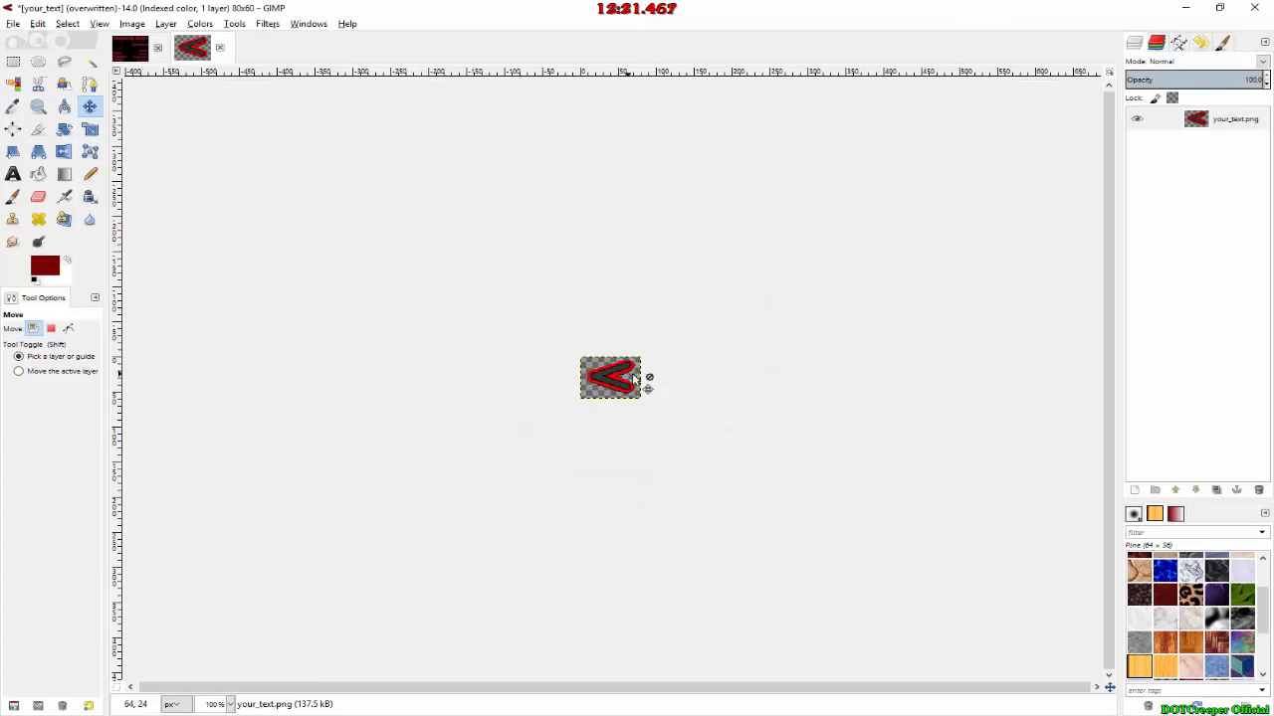
Step: Overwrite your_text.png with the smaller image, check the project's img\pictures folder and minimise the folder window
click(36, 23)
mouse_move(13, 23)
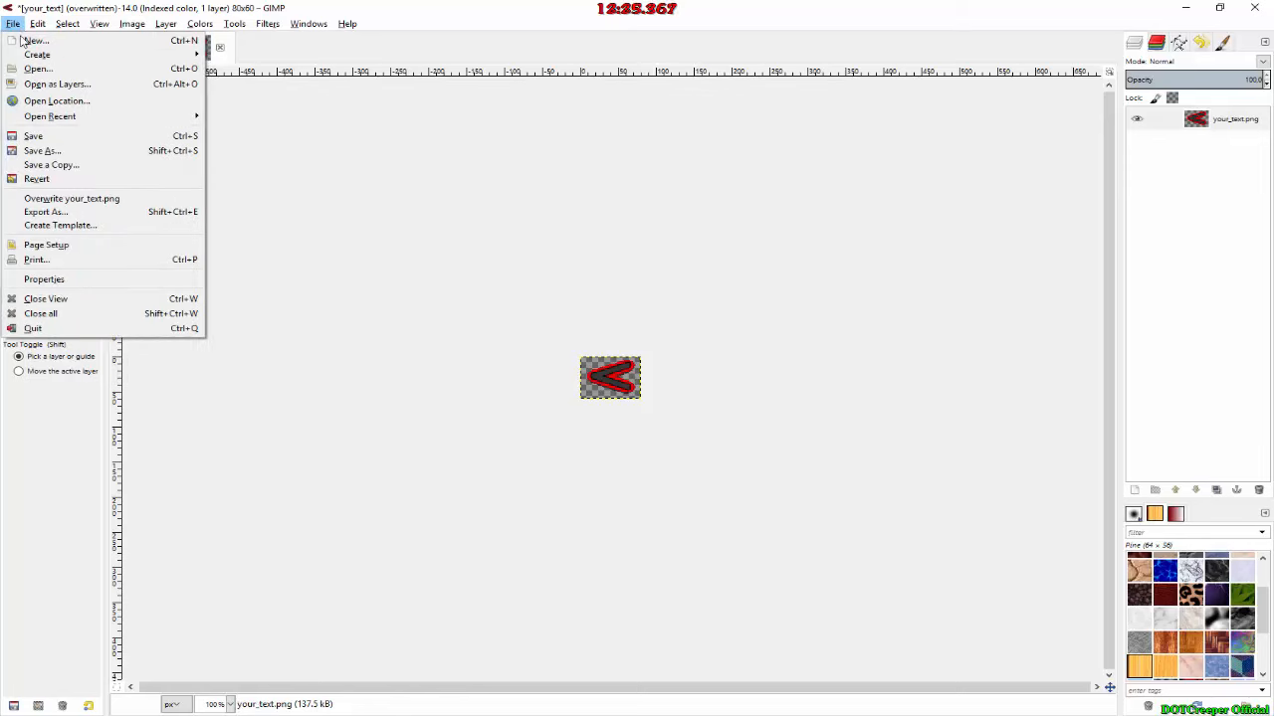
click(59, 199)
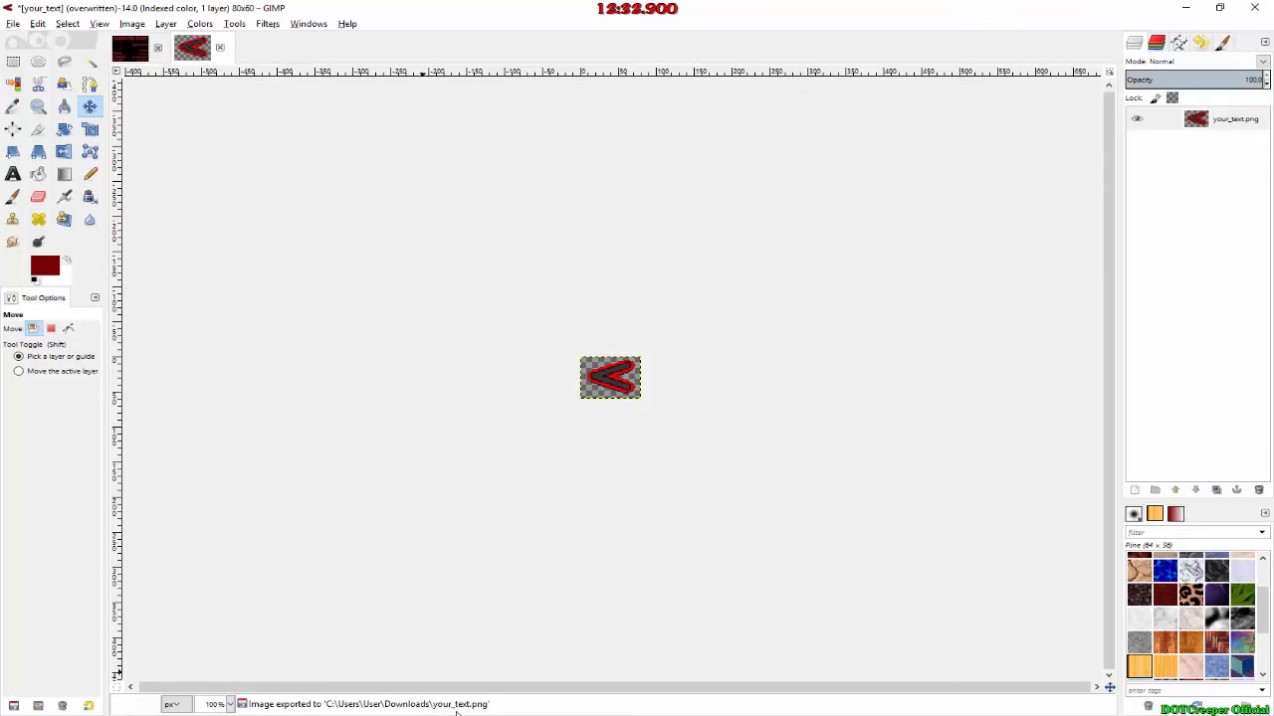
key(alt+Tab)
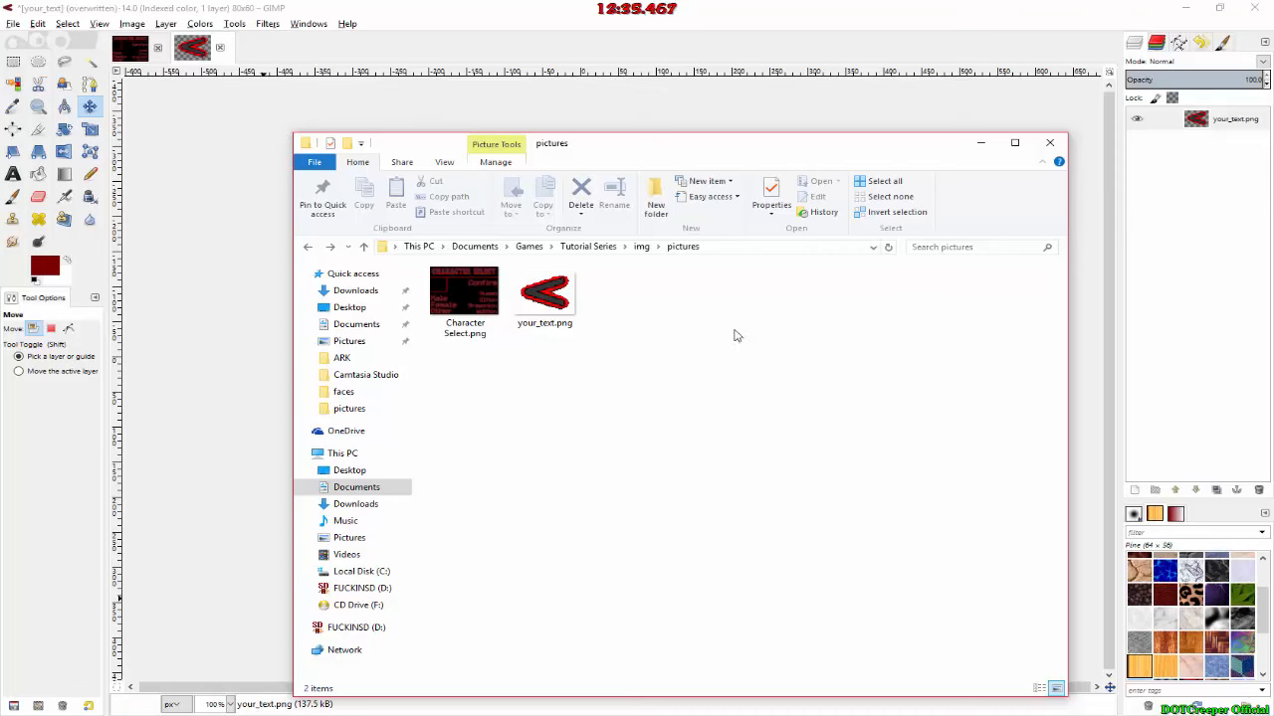
click(980, 143)
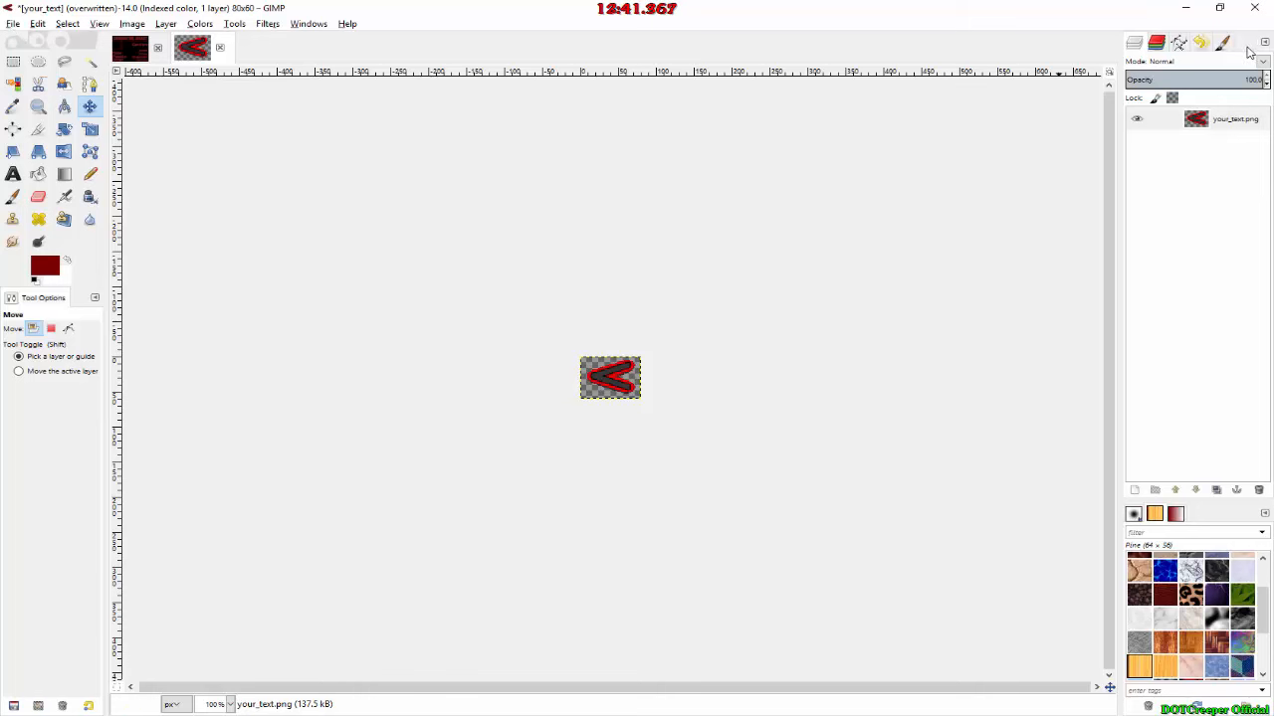
Step: Switch to RPG Maker MV and start a second Show Picture command in event EV001, using the your_text image as picture 2
click(1184, 8)
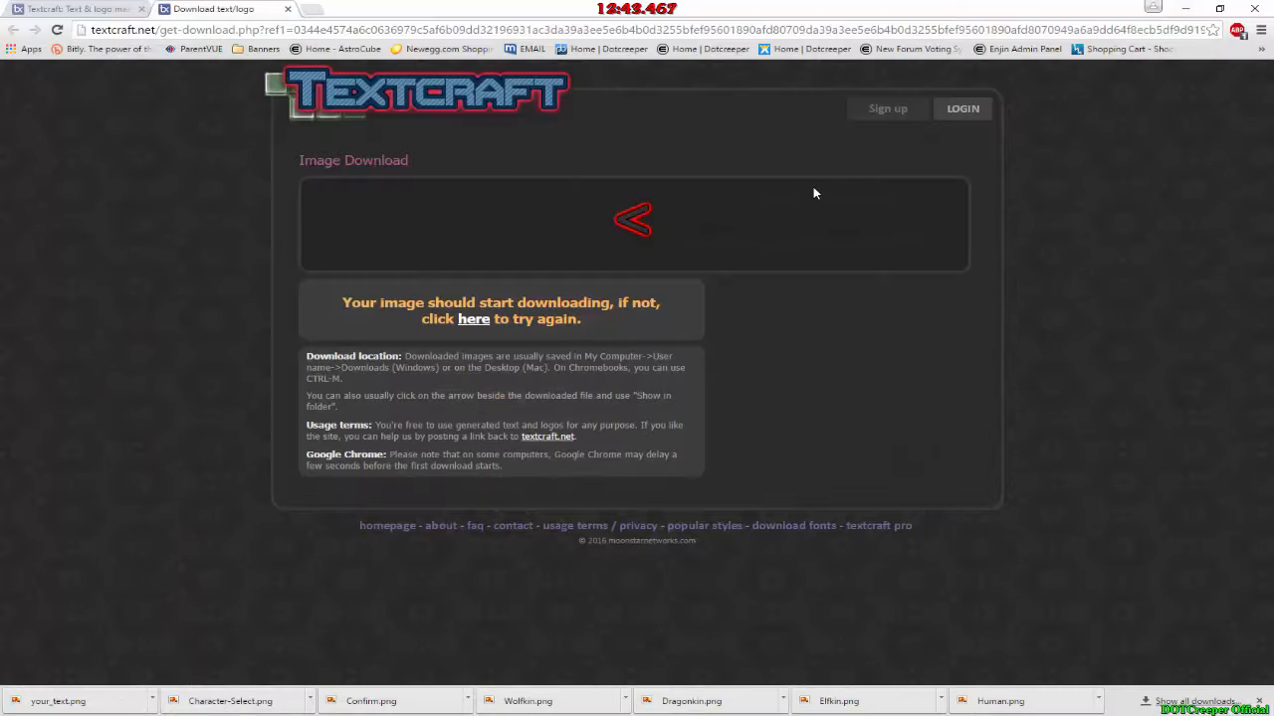
key(alt+Tab)
key(alt+Tab)
key(alt+Tab)
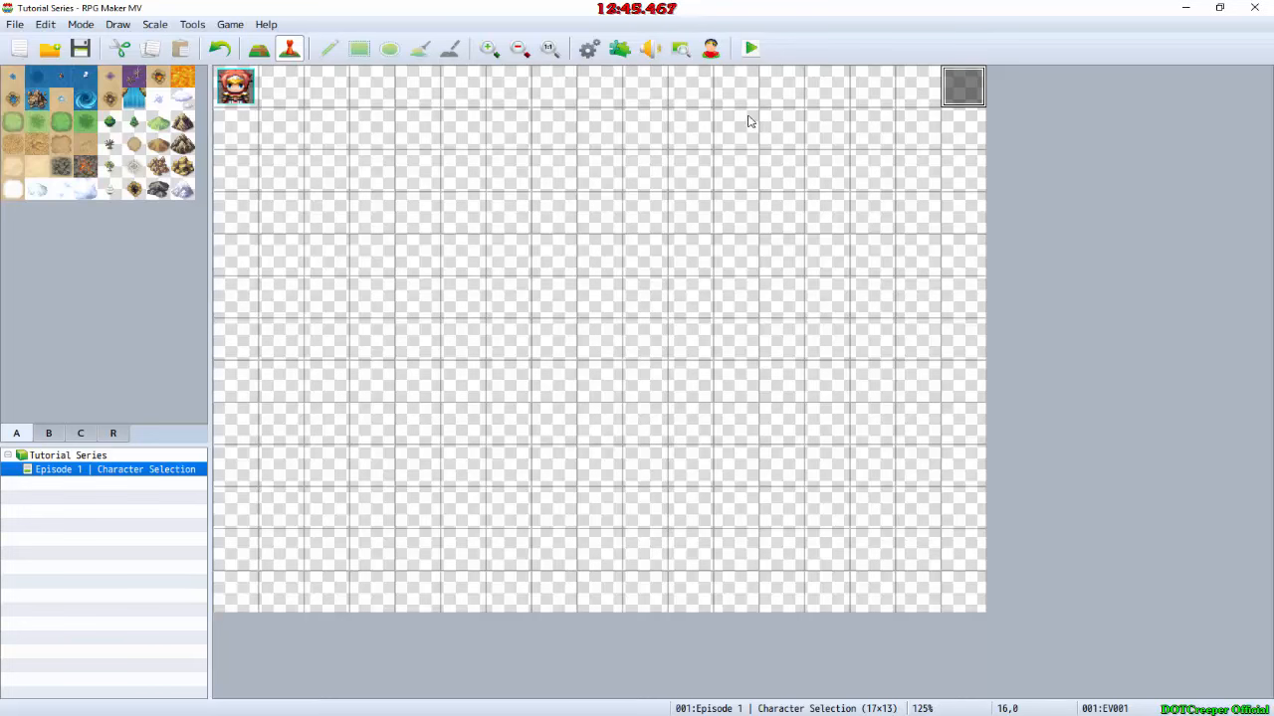
double_click(953, 80)
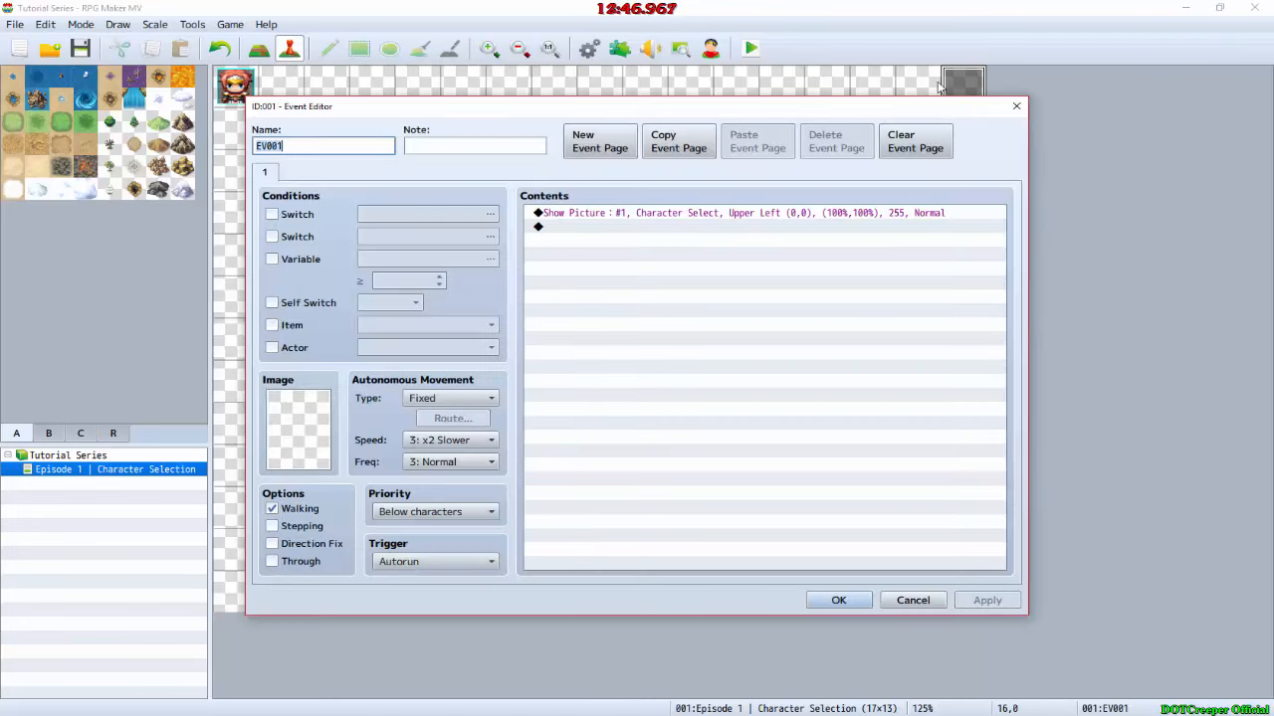
click(617, 227)
double_click(616, 227)
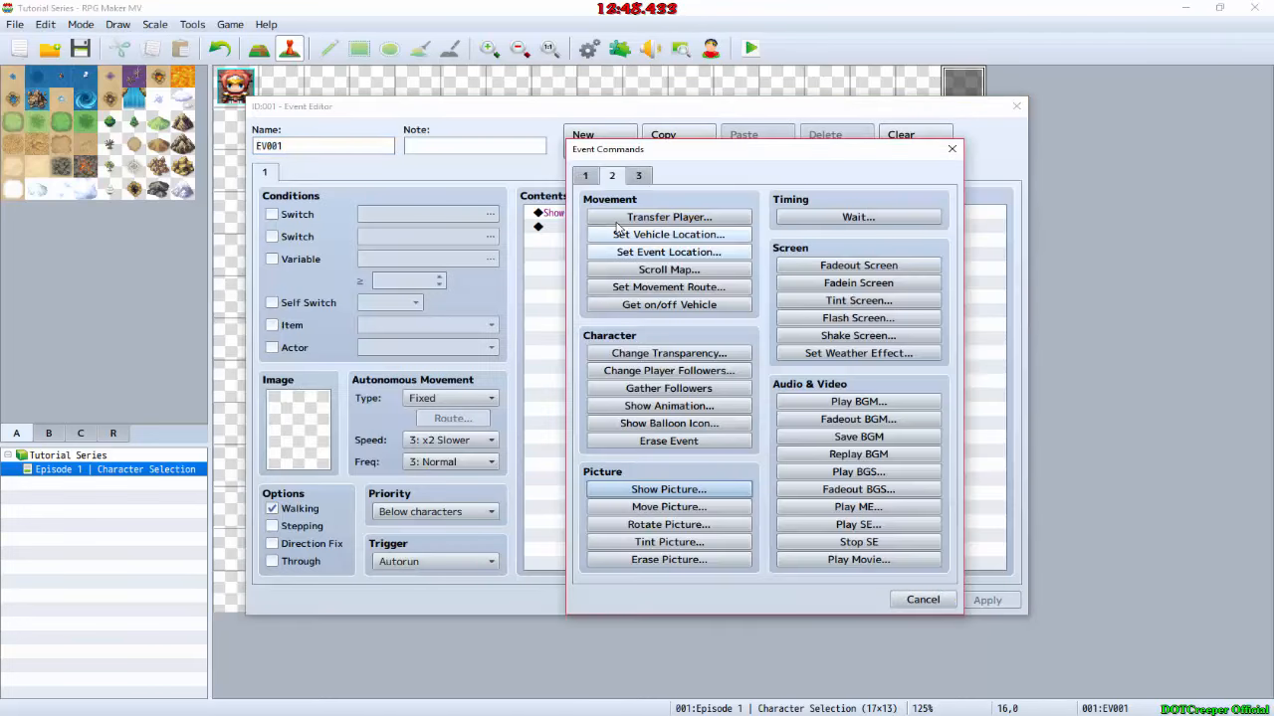
click(669, 489)
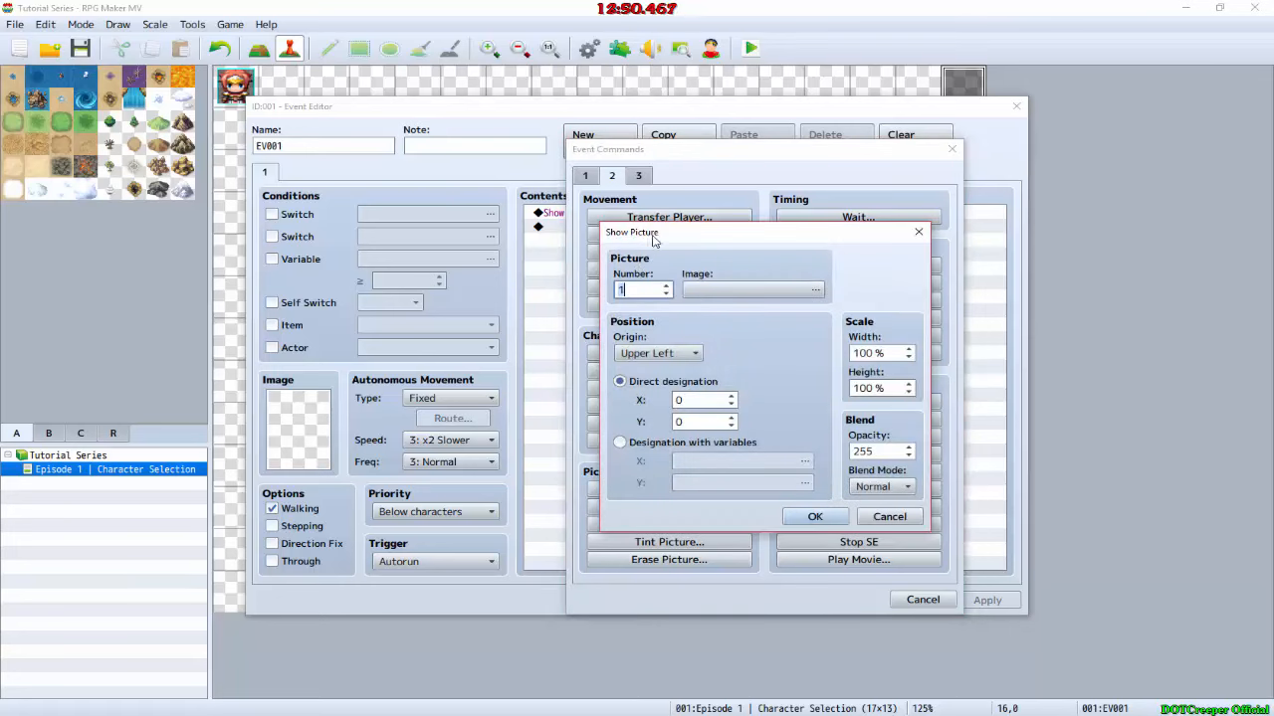
click(695, 290)
double_click(558, 271)
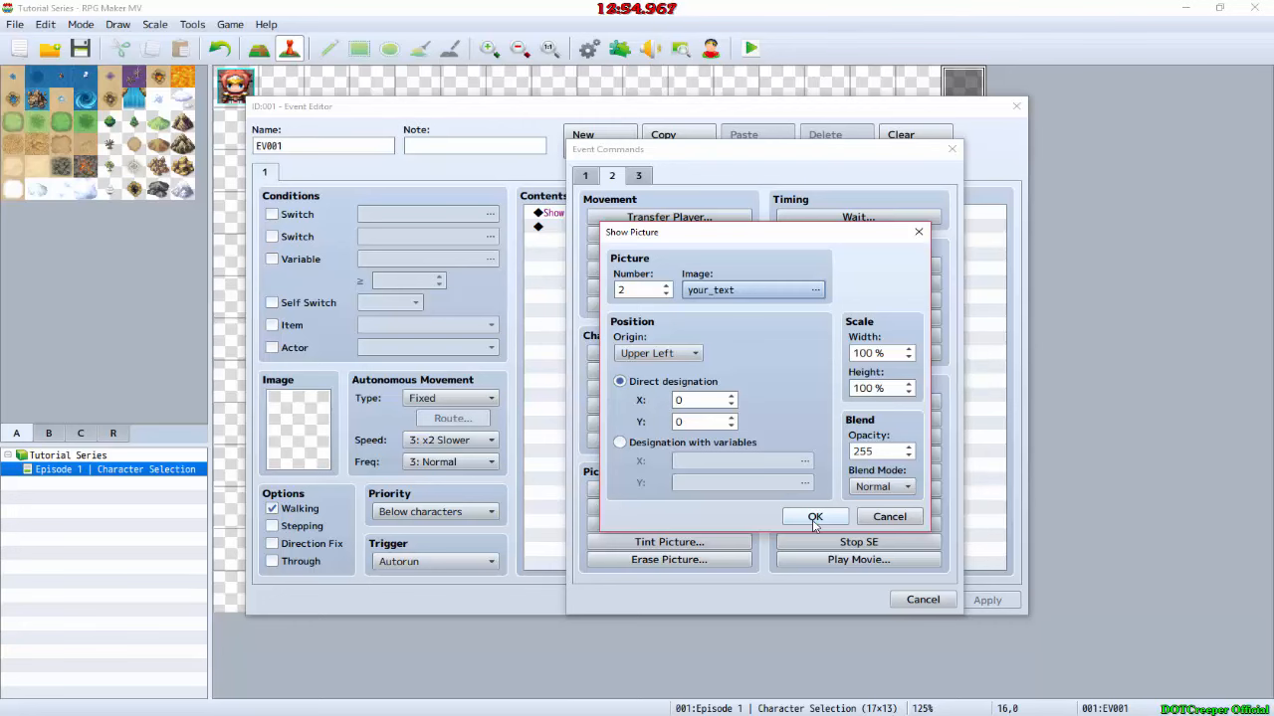
Step: Switch to GIMP and flip the "<" arrow image horizontally
key(alt+Tab)
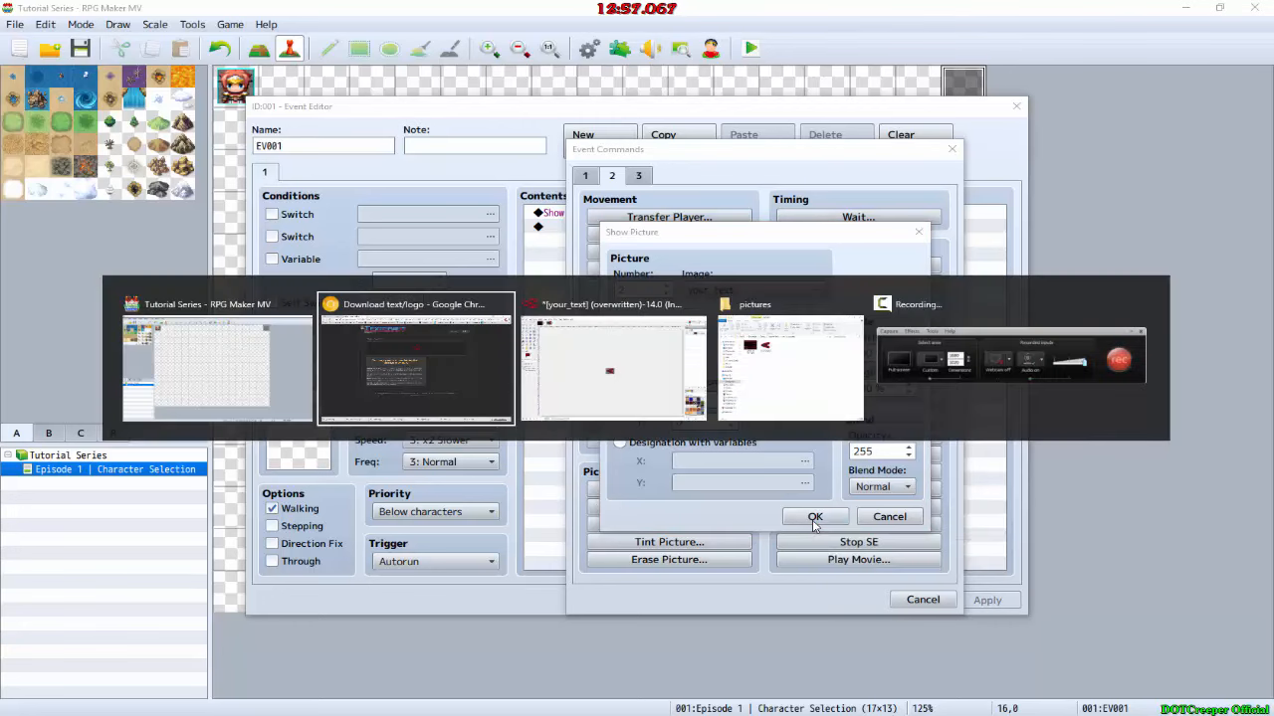
key(Tab)
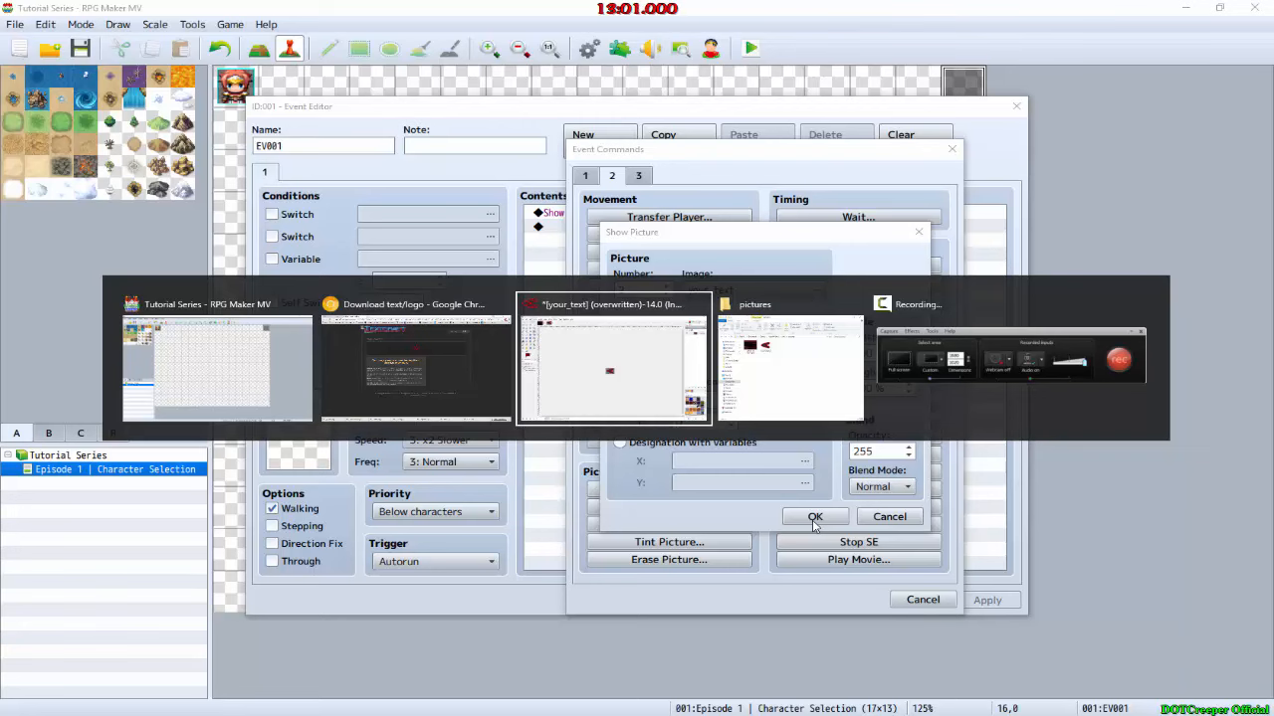
key(alt)
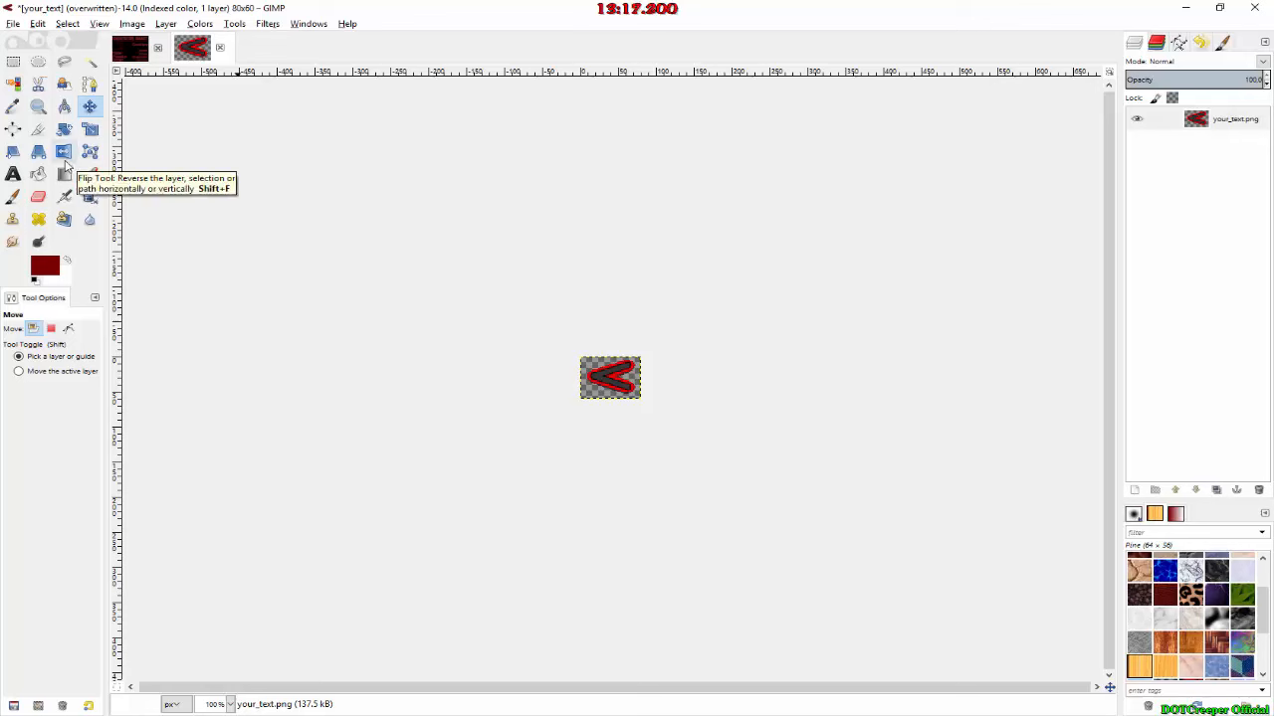
click(64, 158)
click(595, 404)
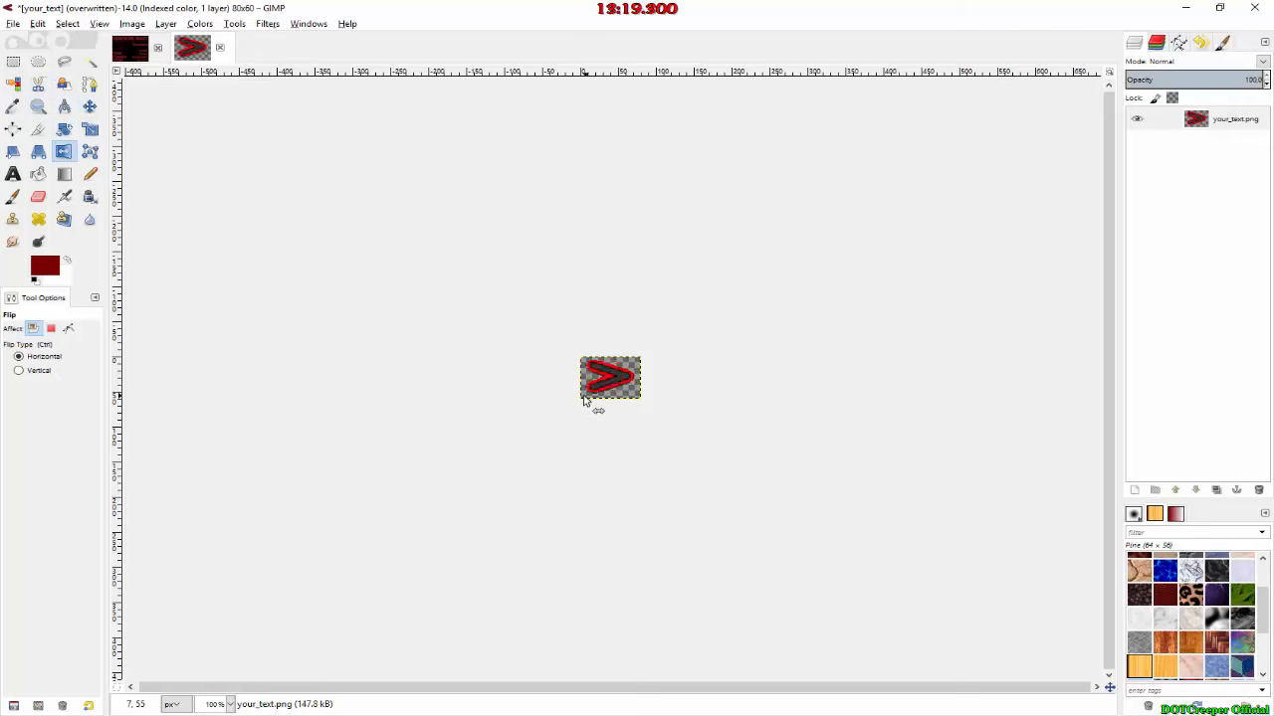
Step: Export the flipped arrow as Arrow2.png into the Tutorial Series project's img\pictures folder, using the default PNG options
click(14, 24)
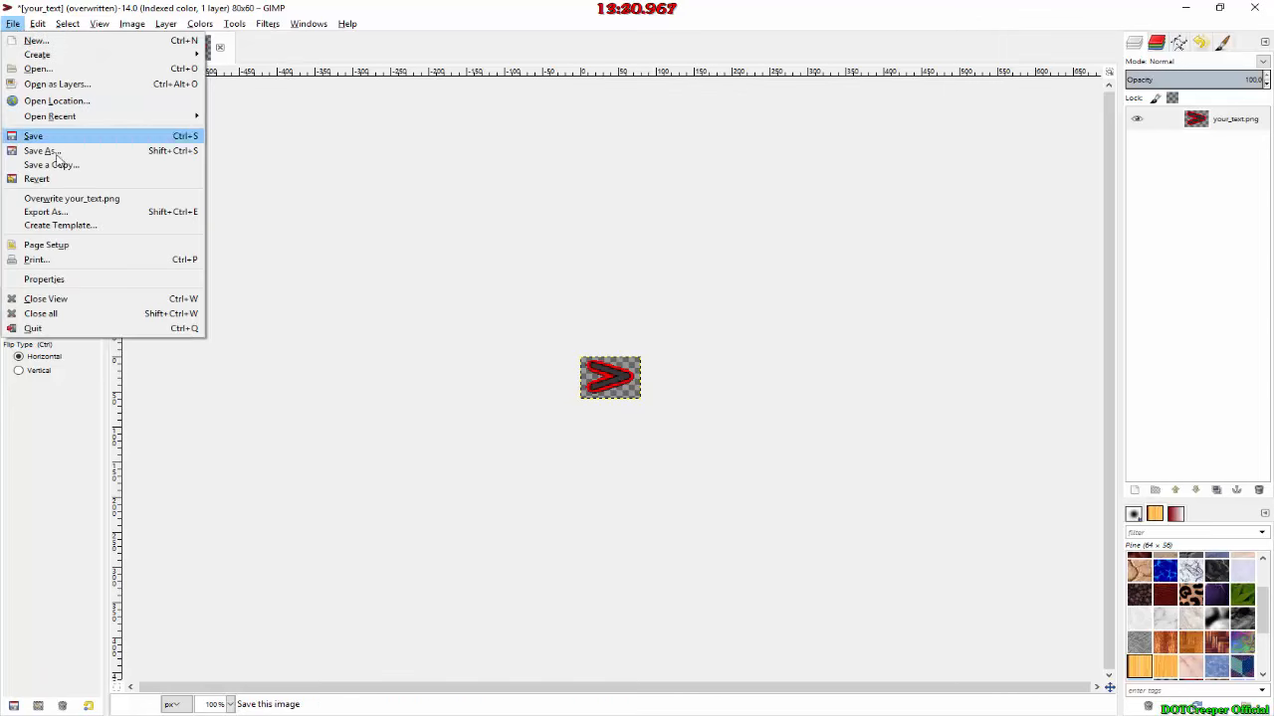
click(71, 212)
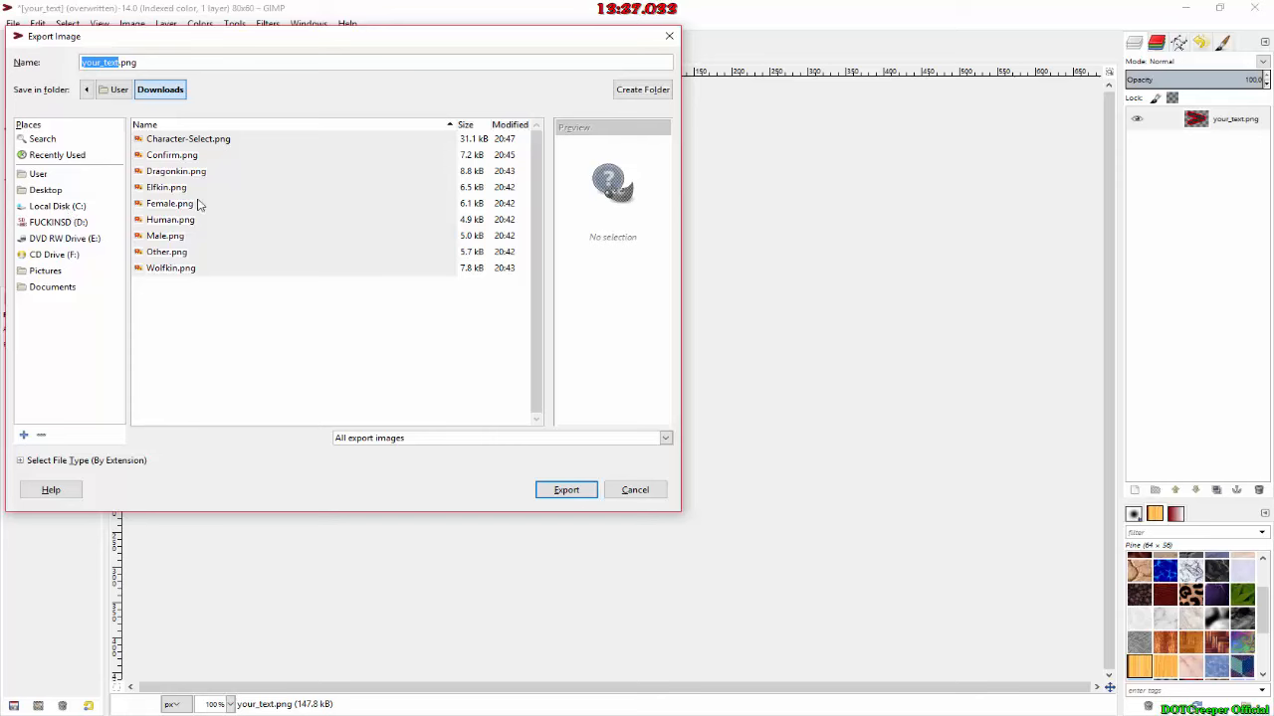
double_click(115, 60)
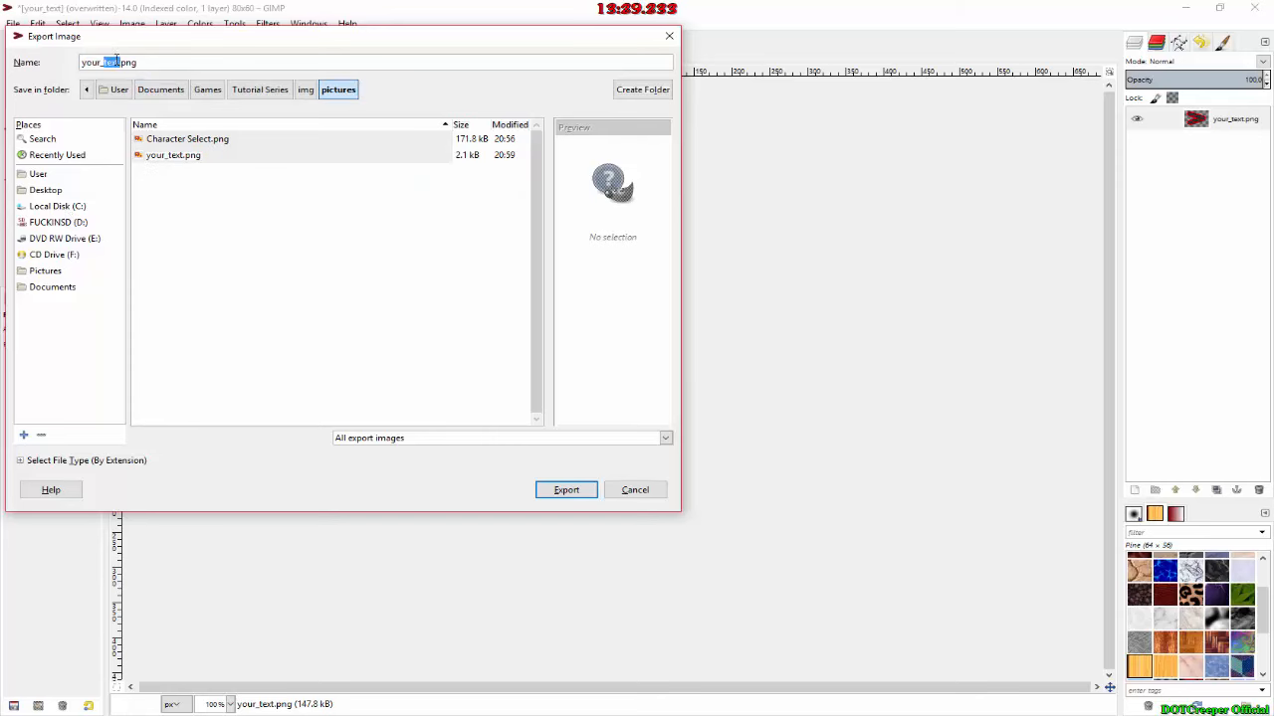
click(118, 60)
click(117, 61)
key(BackSpace)
key(BackSpace)
key(BackSpace)
key(BackSpace)
key(BackSpace)
key(BackSpace)
key(BackSpace)
key(BackSpace)
key(BackSpace)
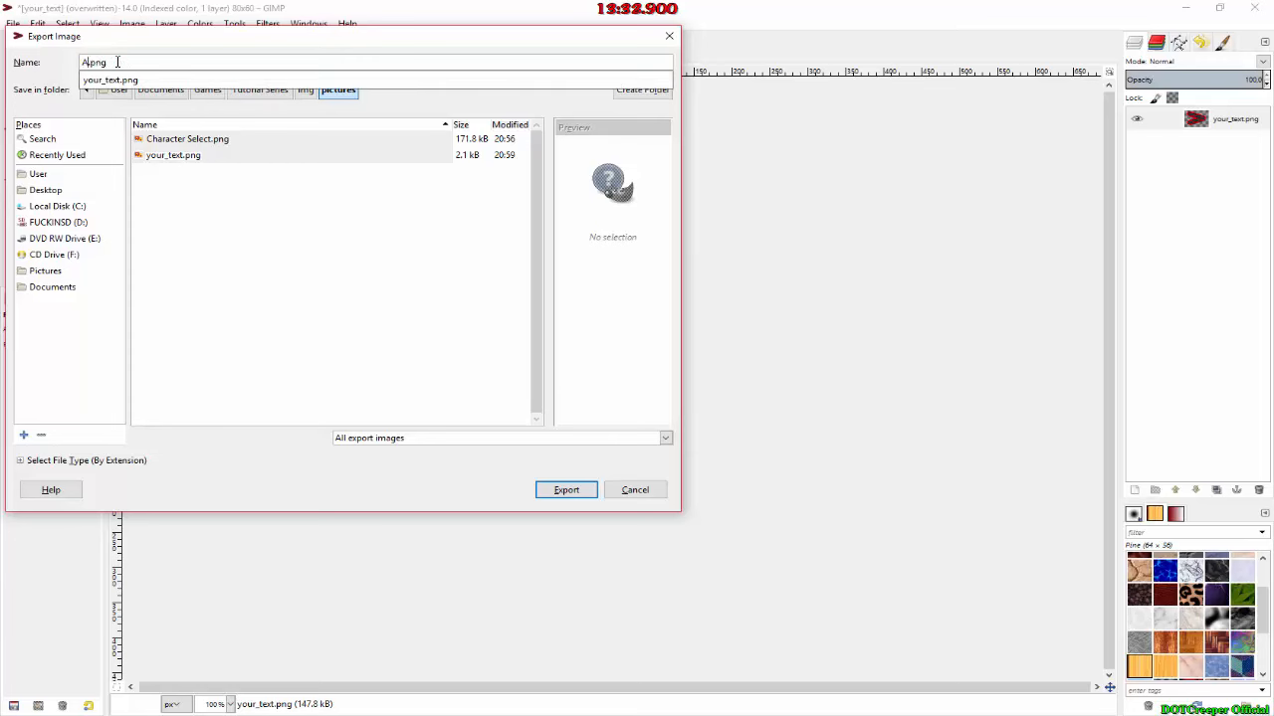
text(Arrow2)
key(Return)
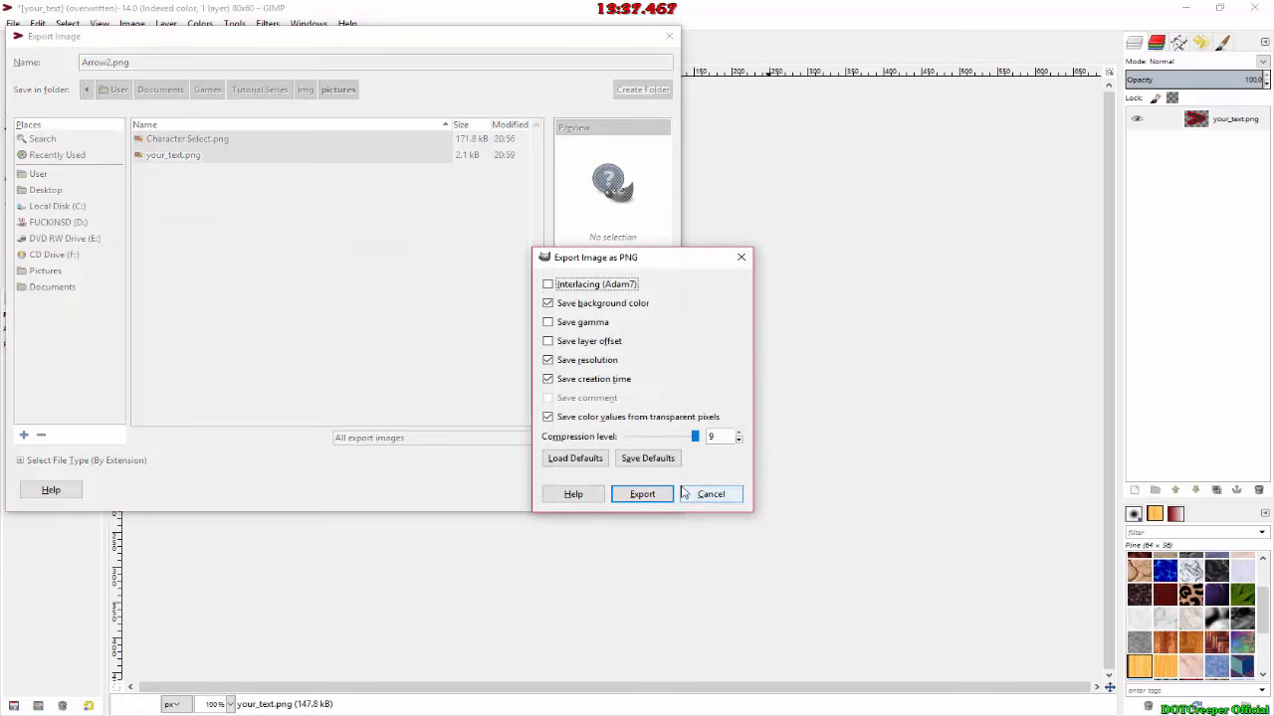
click(652, 495)
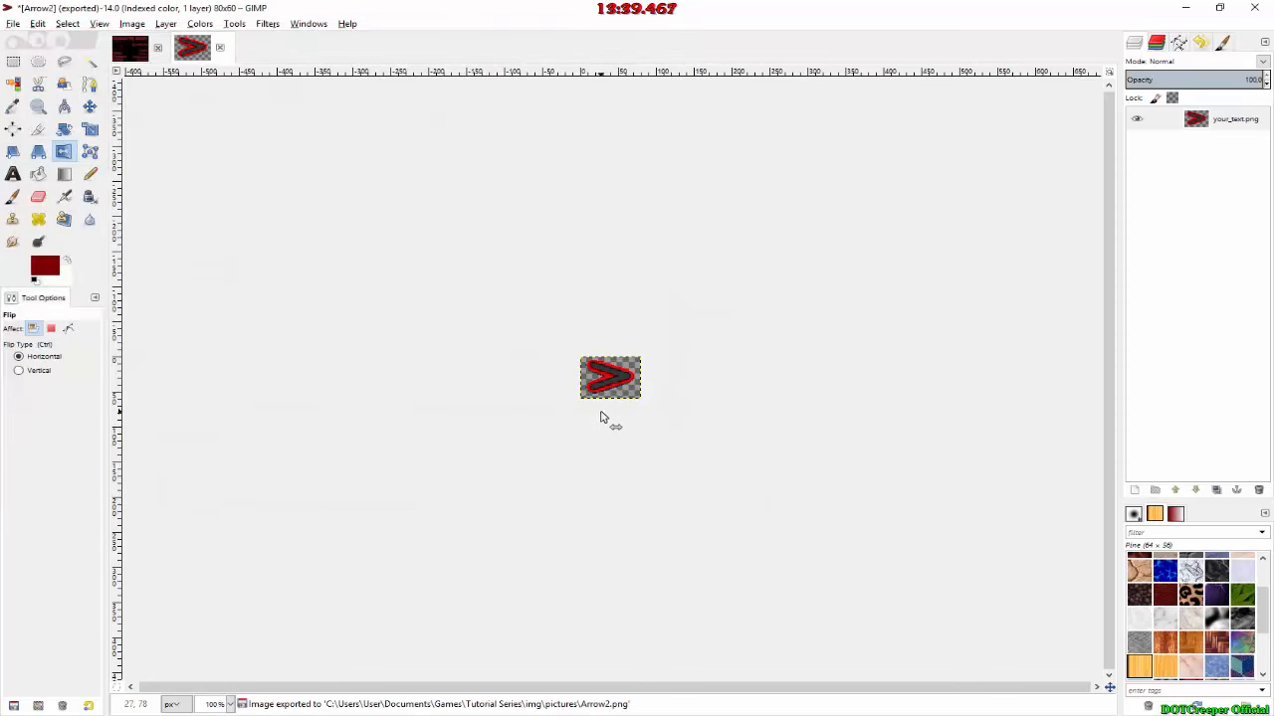
Step: Switch to the project's pictures folder and rename your_text.png as Arrow.png
key(alt+Tab)
key(Tab)
key(Tab)
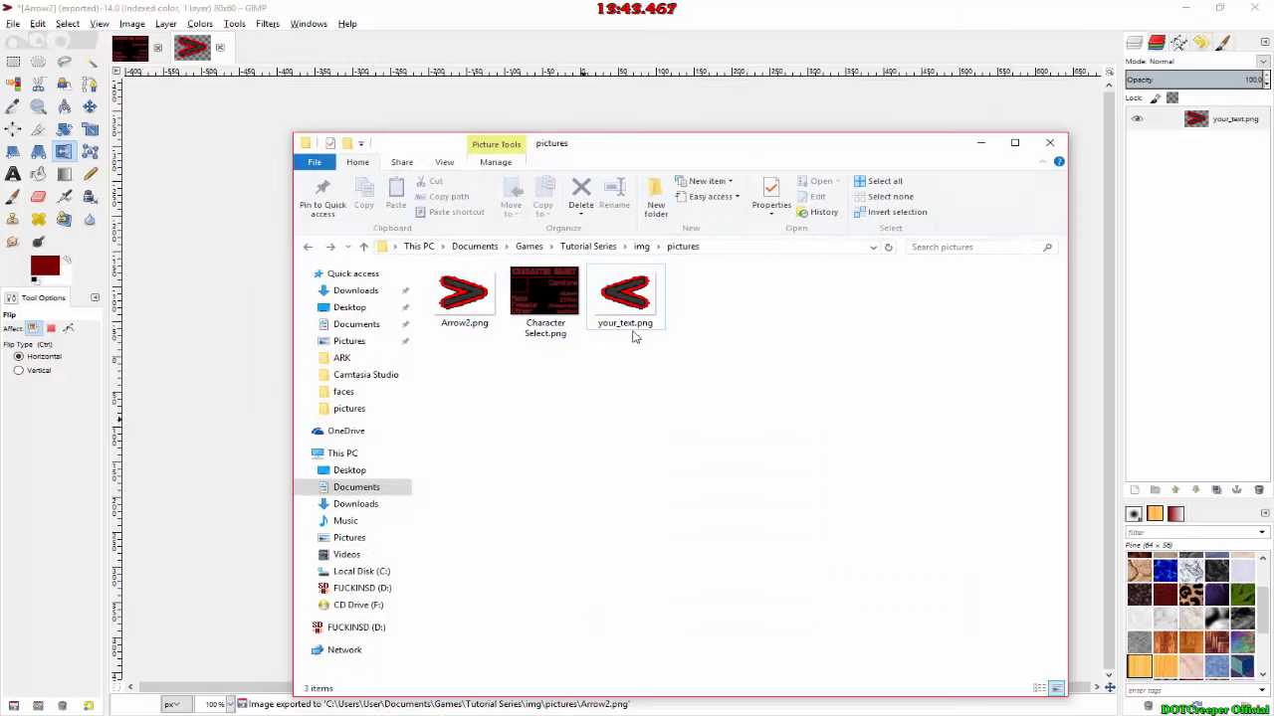
click(634, 331)
click(625, 323)
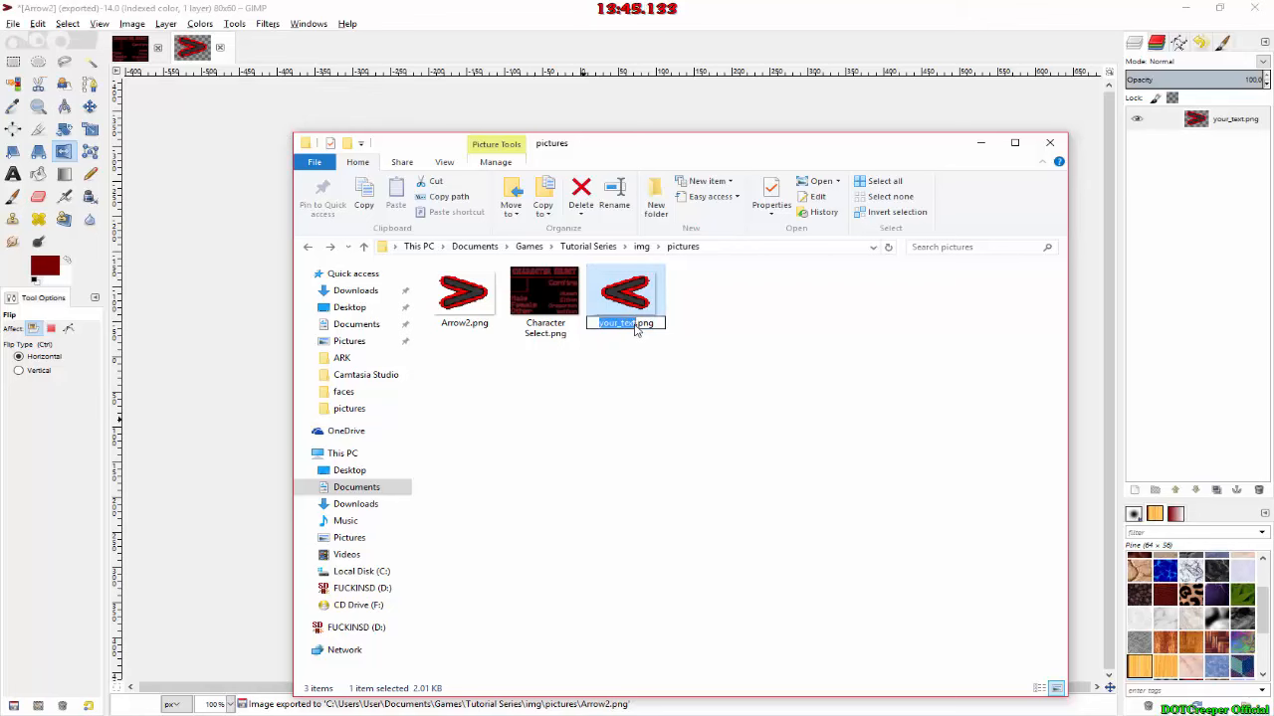
text(Ar)
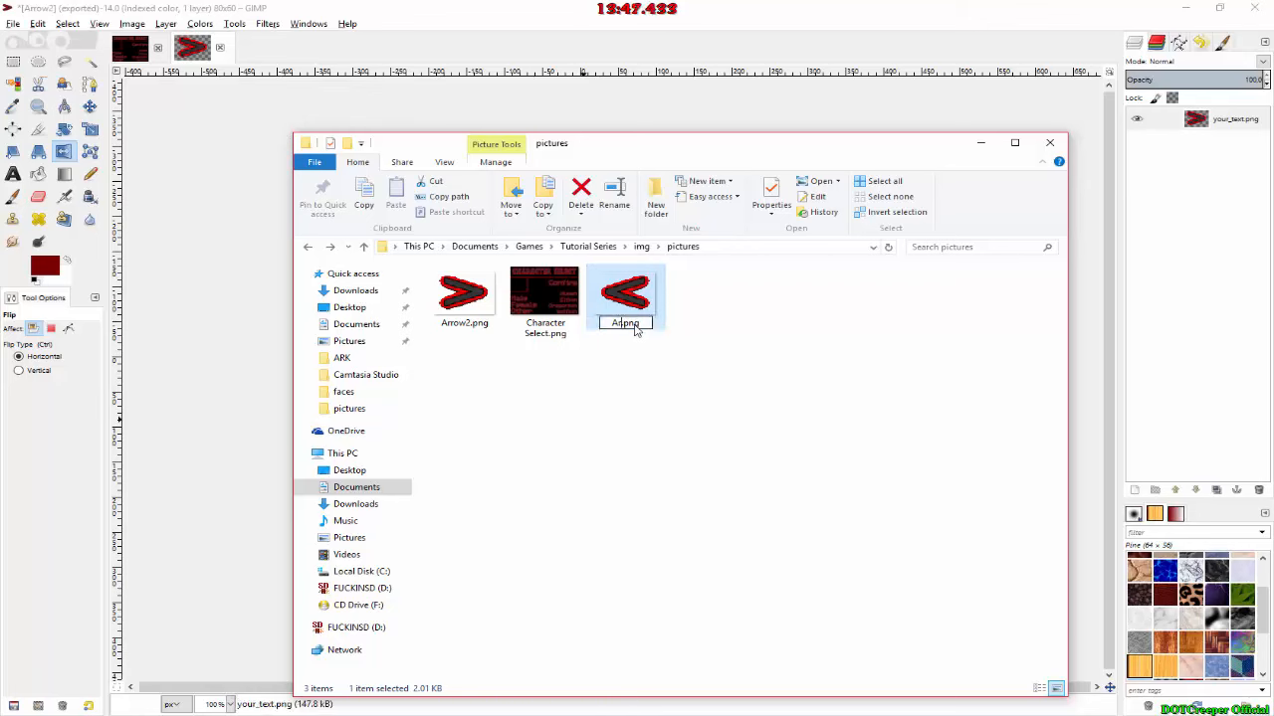
text(row)
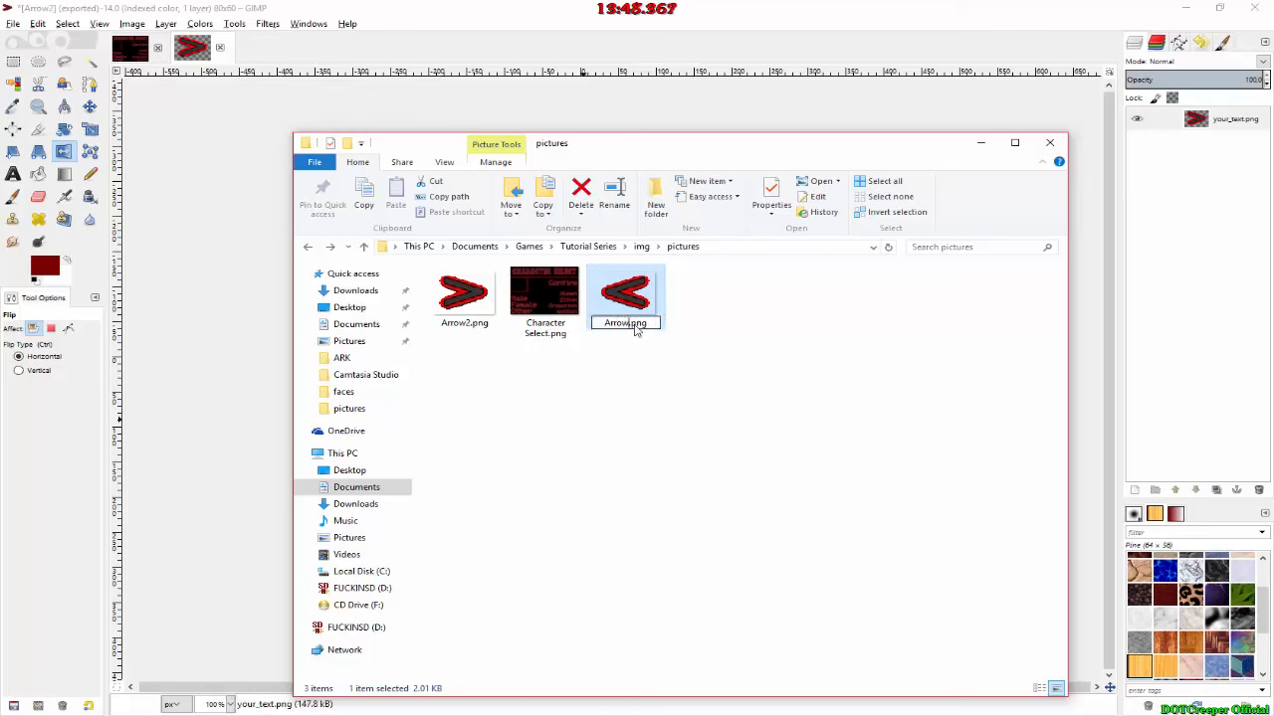
click(686, 388)
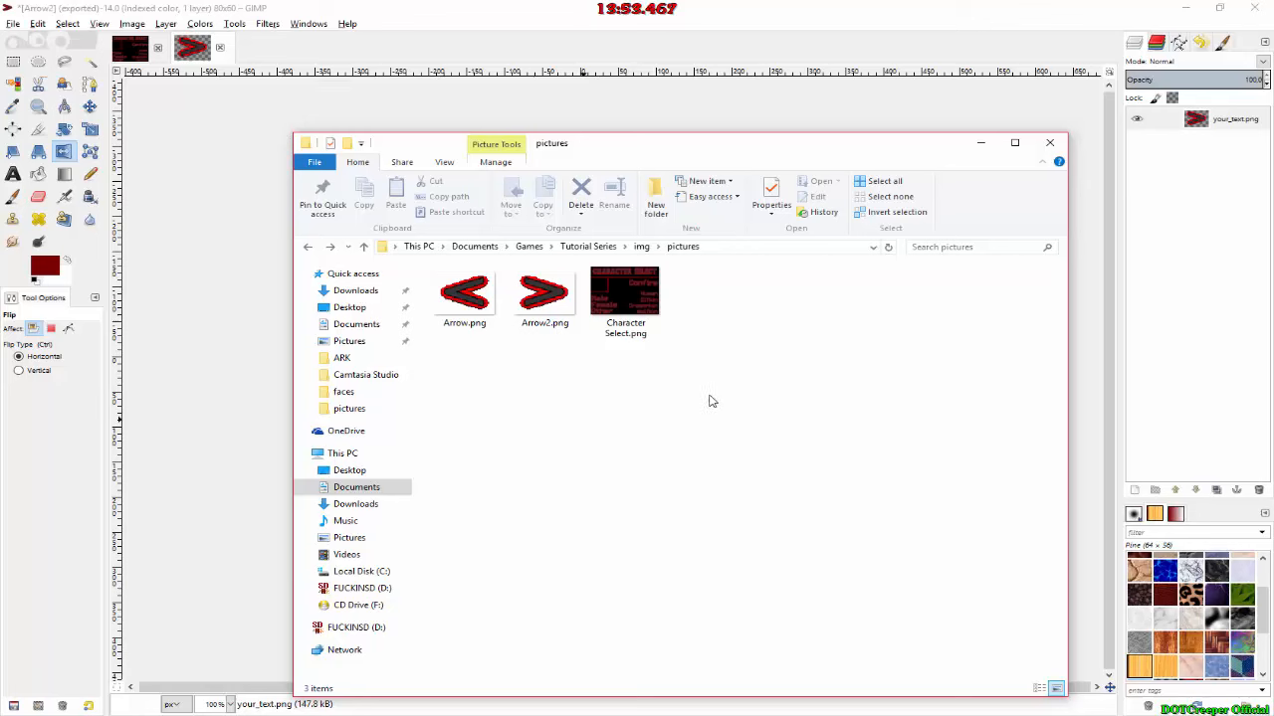
Step: Add Arrow2.png from the pictures folder as a new layer in the Character Select image in GIMP
key(alt)
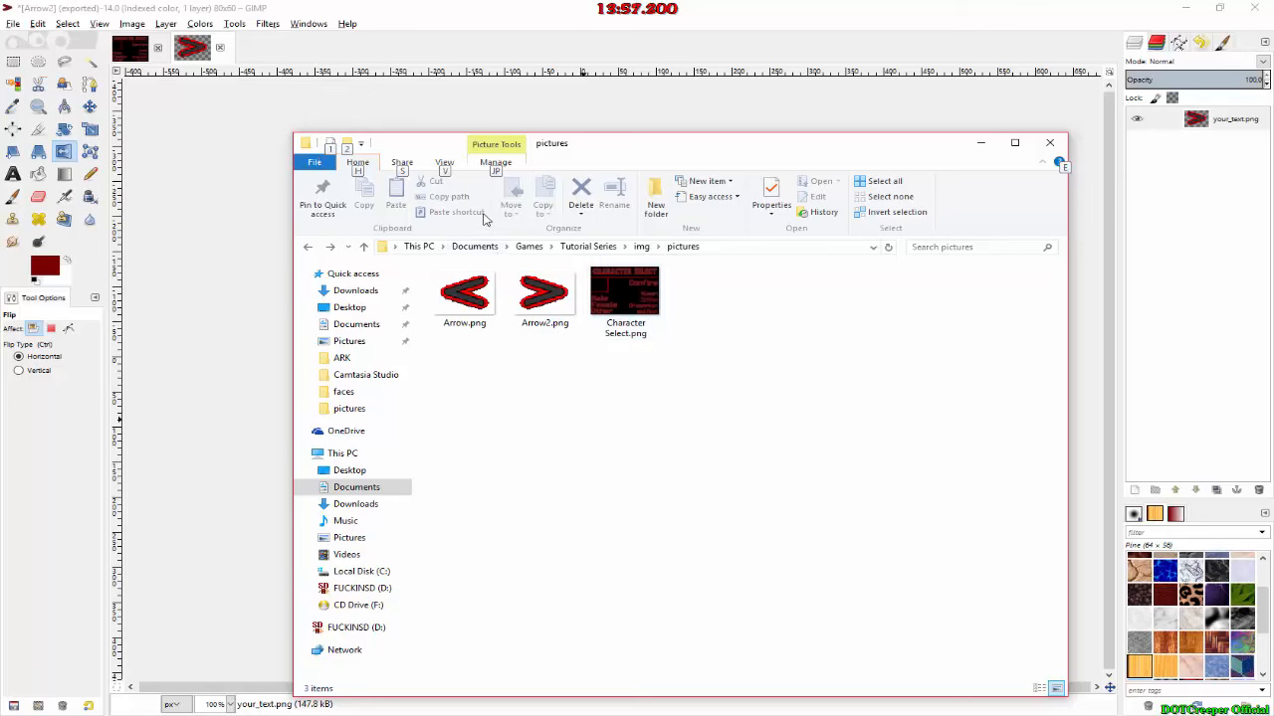
key(alt)
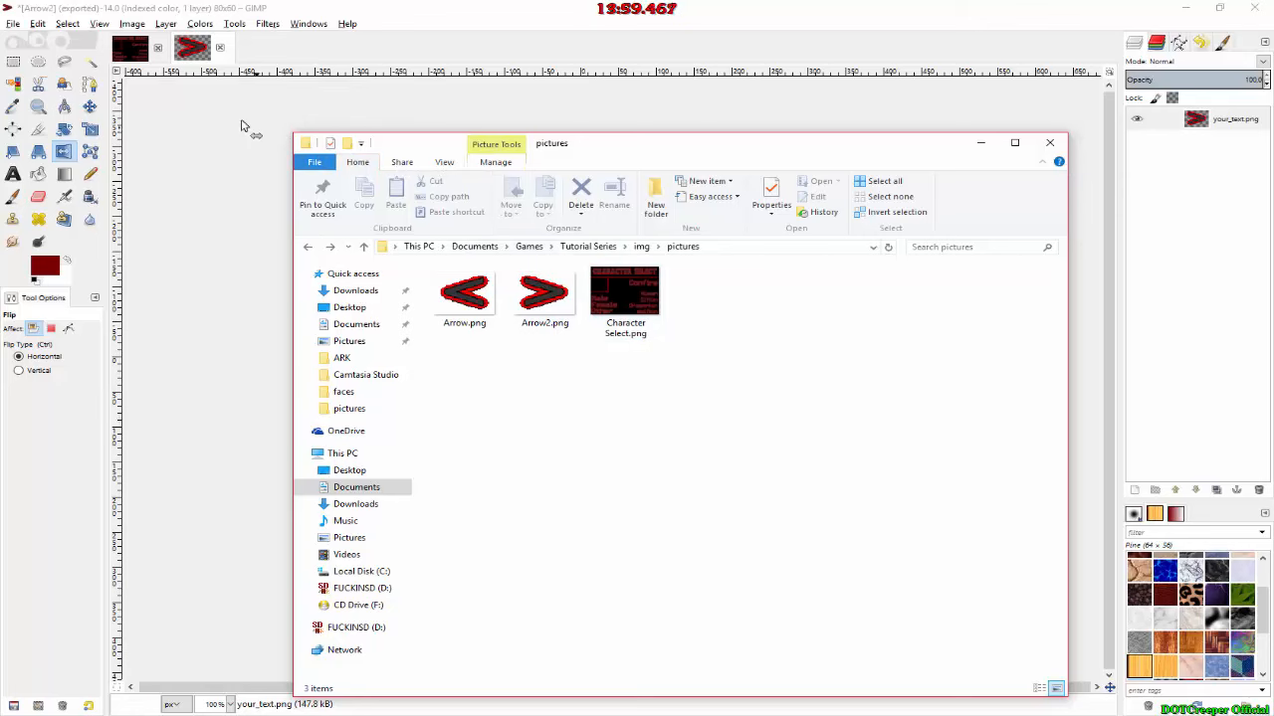
drag(554, 301, 145, 47)
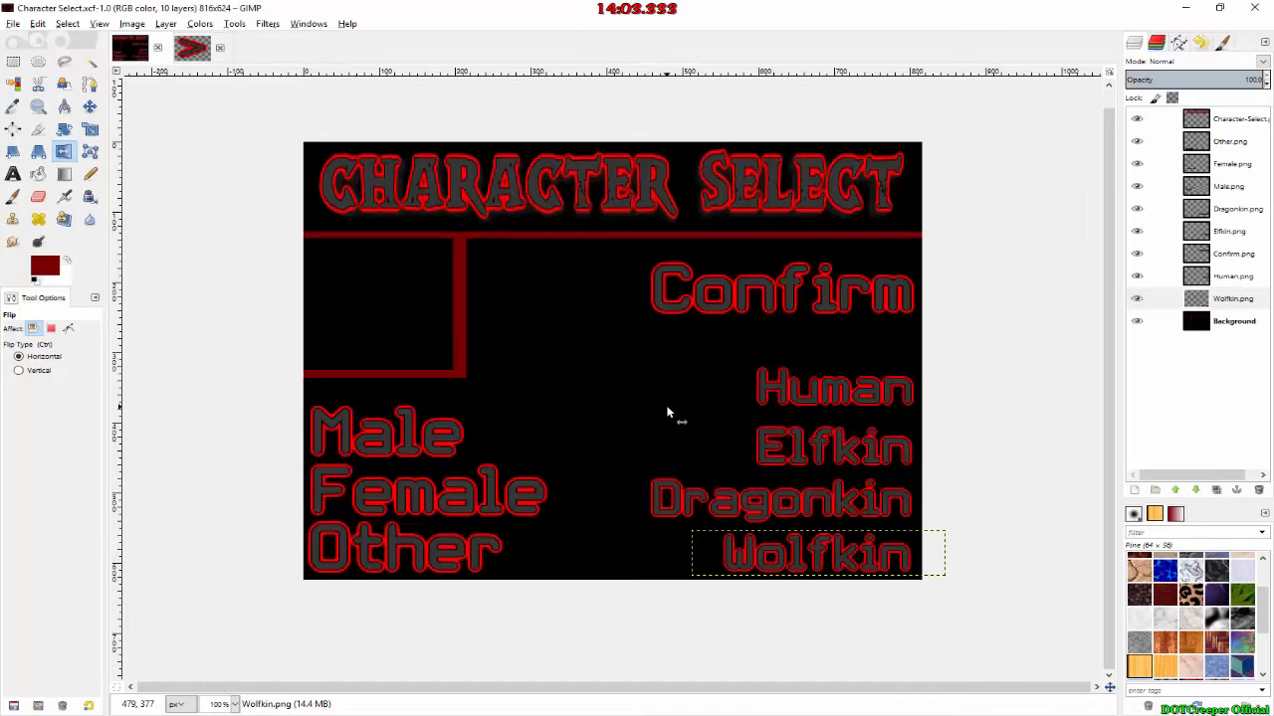
key(alt+Tab)
drag(548, 302, 157, 219)
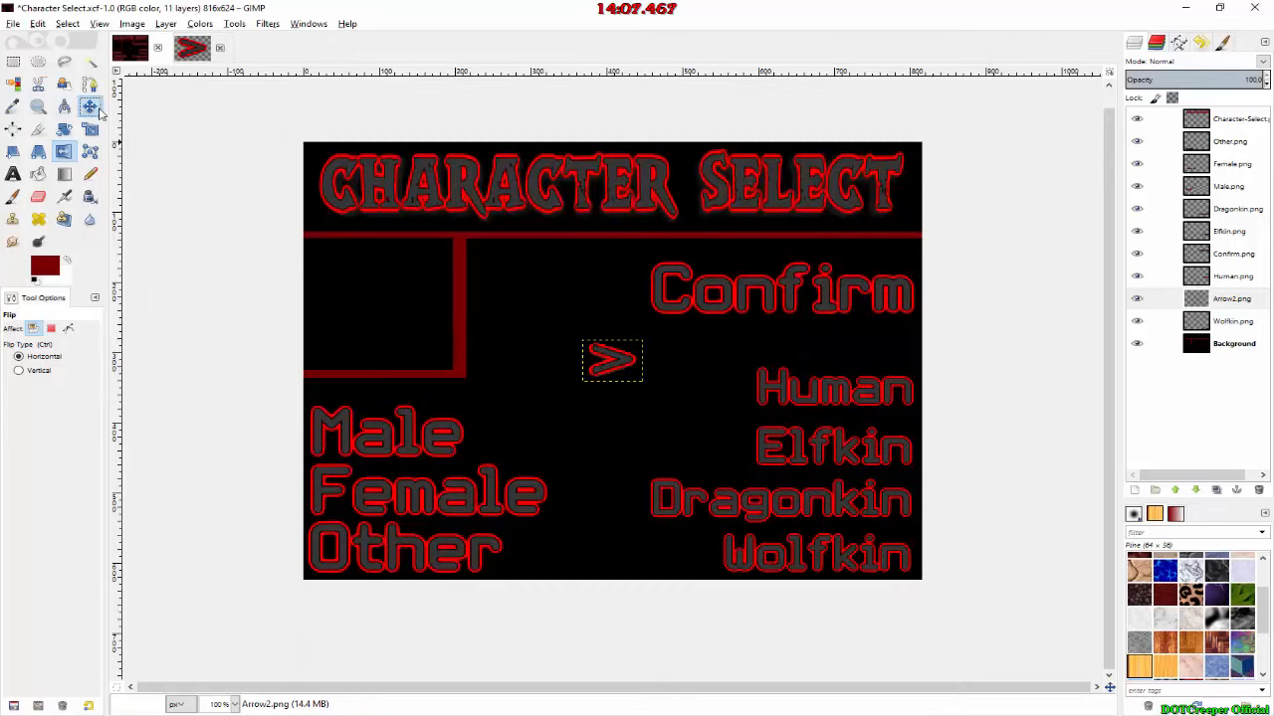
Step: Move the arrow layer directly in front of the Confirm text and examine the coordinates of its upper-left corner
click(89, 106)
drag(617, 367, 616, 285)
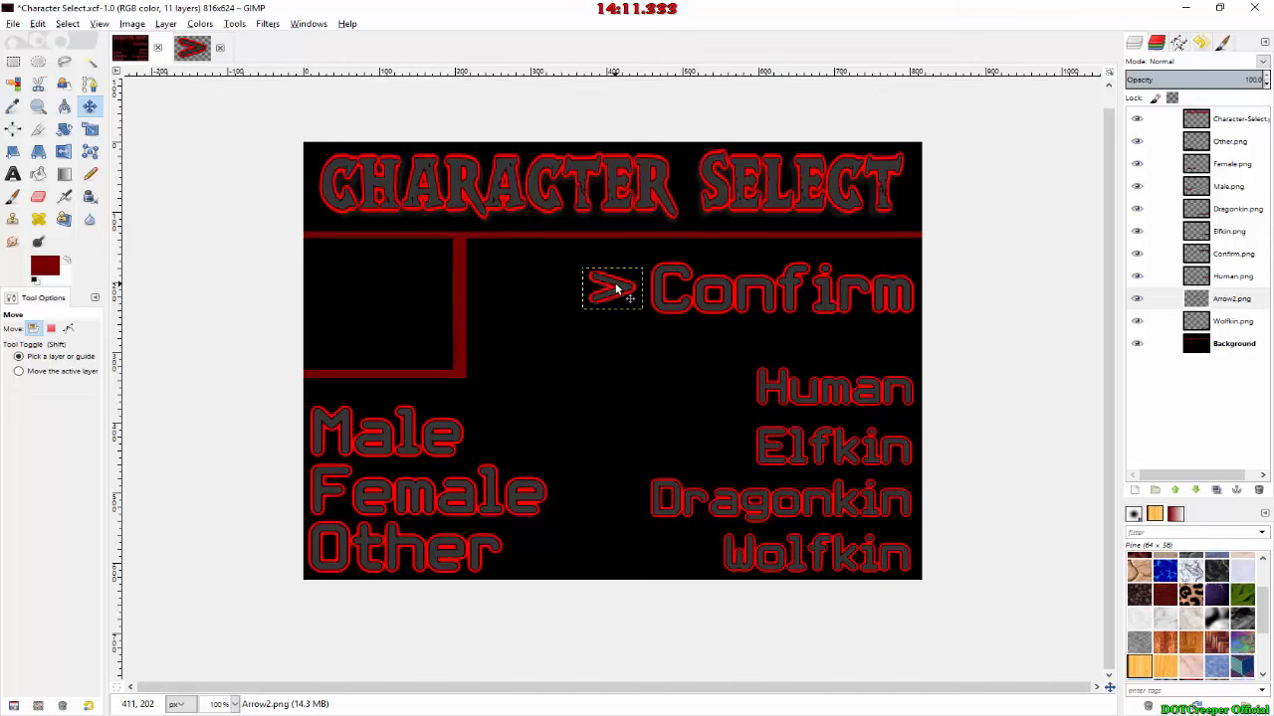
ctrl+scroll(599, 262, up, 2)
ctrl+scroll(585, 267, up, 8)
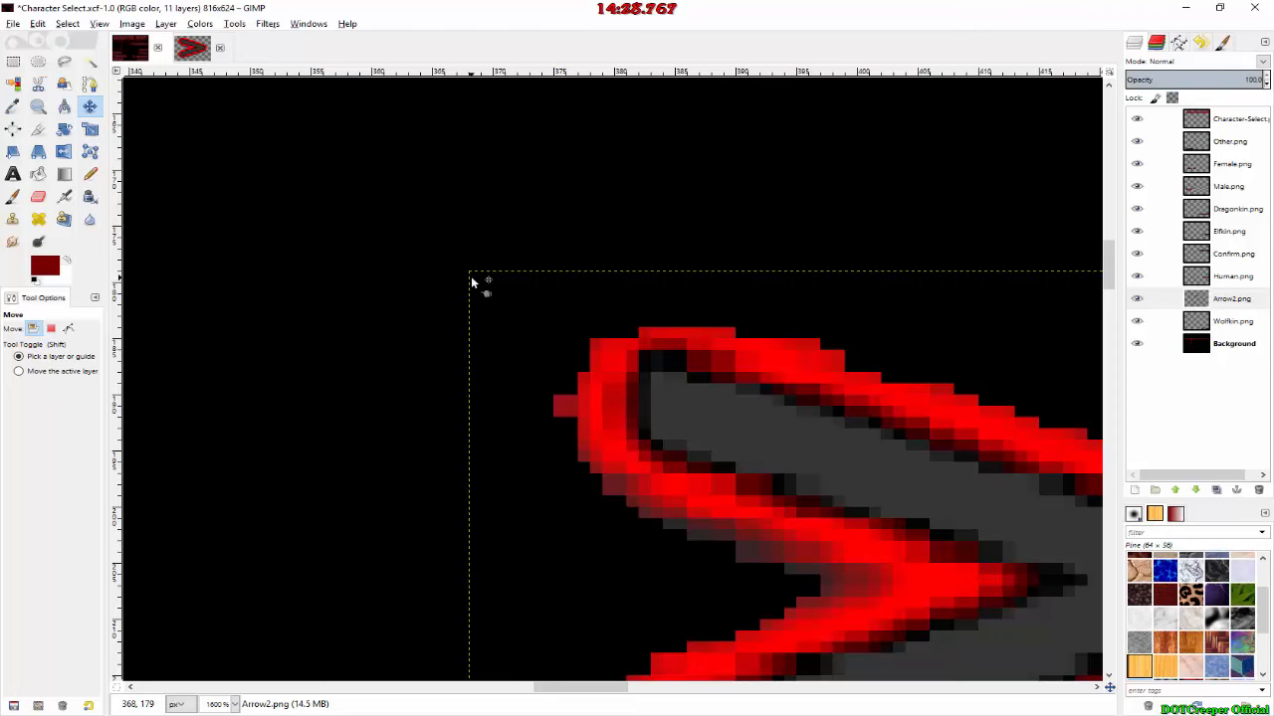
Step: Return to RPG Maker MV and change the image of the open Show Picture command to Arrow2
key(alt+Tab)
key(alt+Tab)
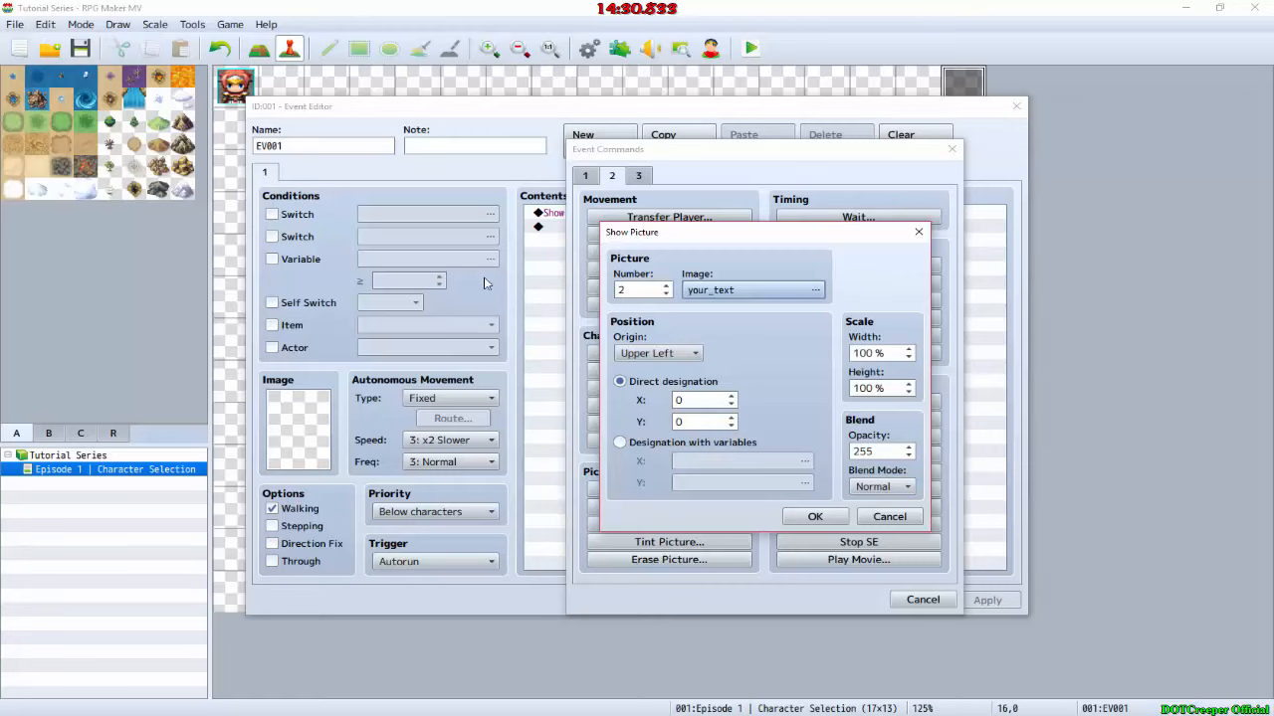
click(703, 290)
double_click(538, 269)
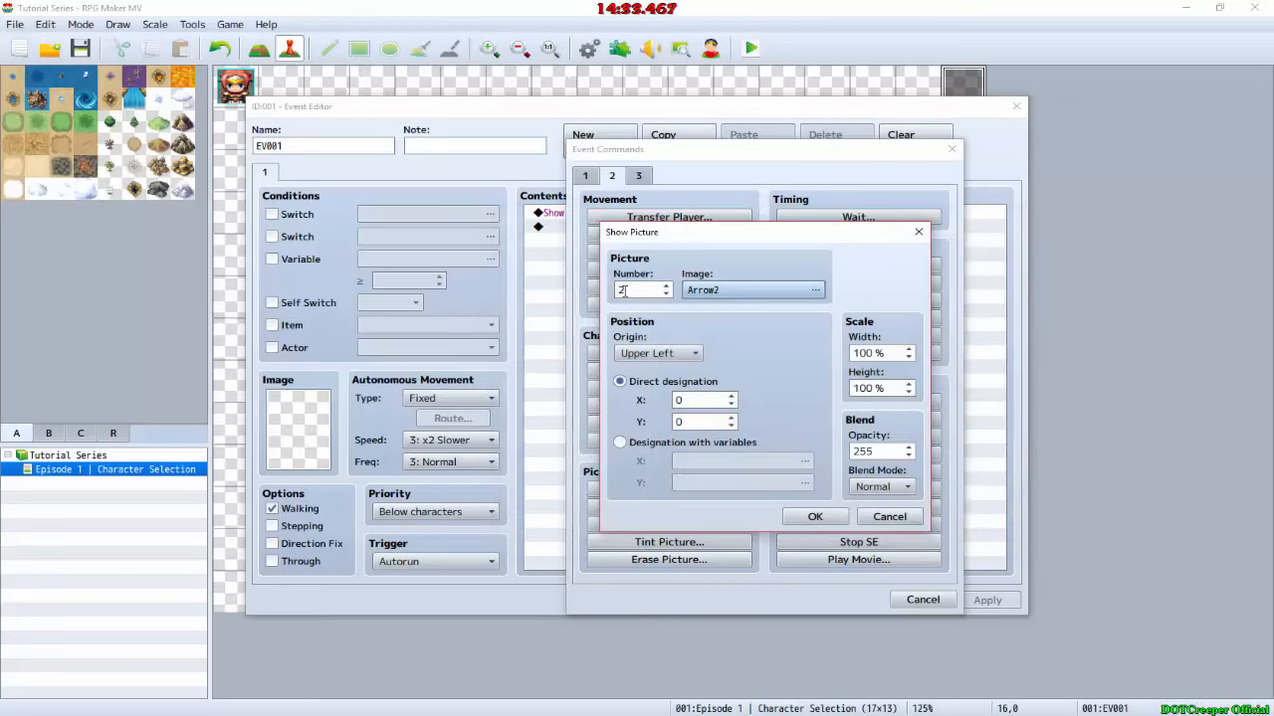
Step: Set the Arrow2 picture's position to X 370 and Y 180, rechecking the corner in GIMP, and accept the command and event
click(689, 402)
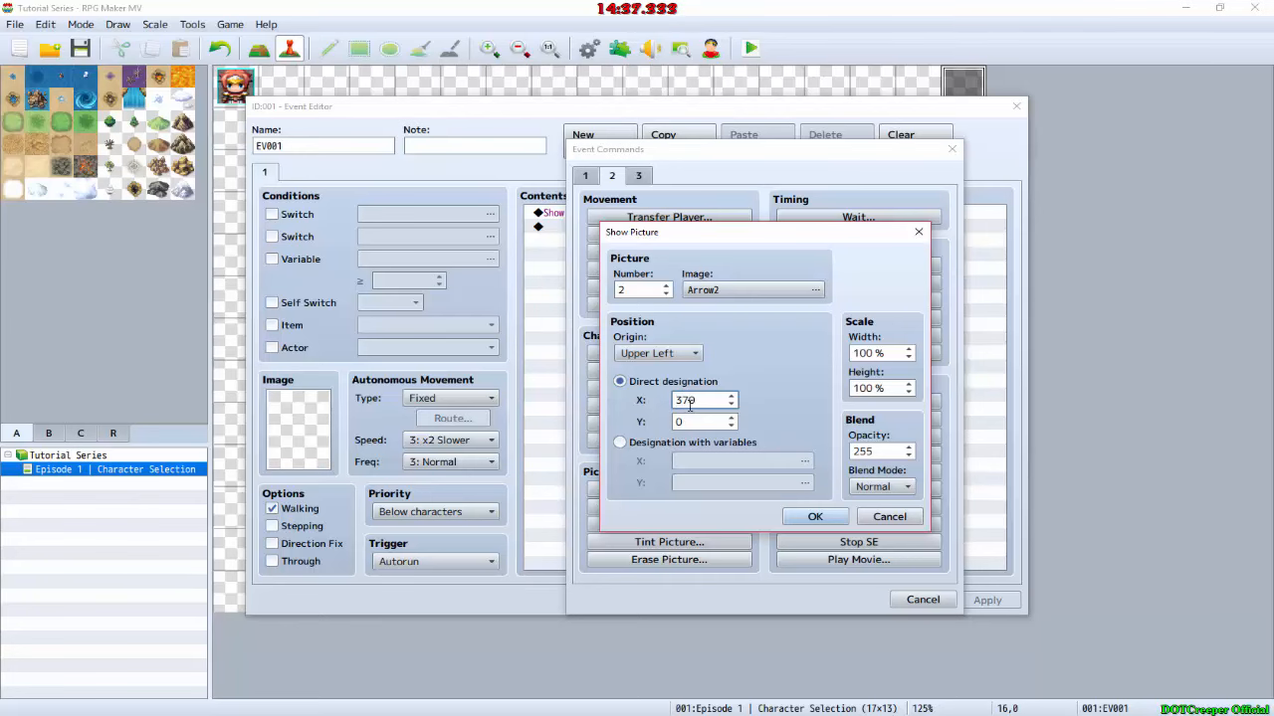
key(Tab)
key(alt+Tab)
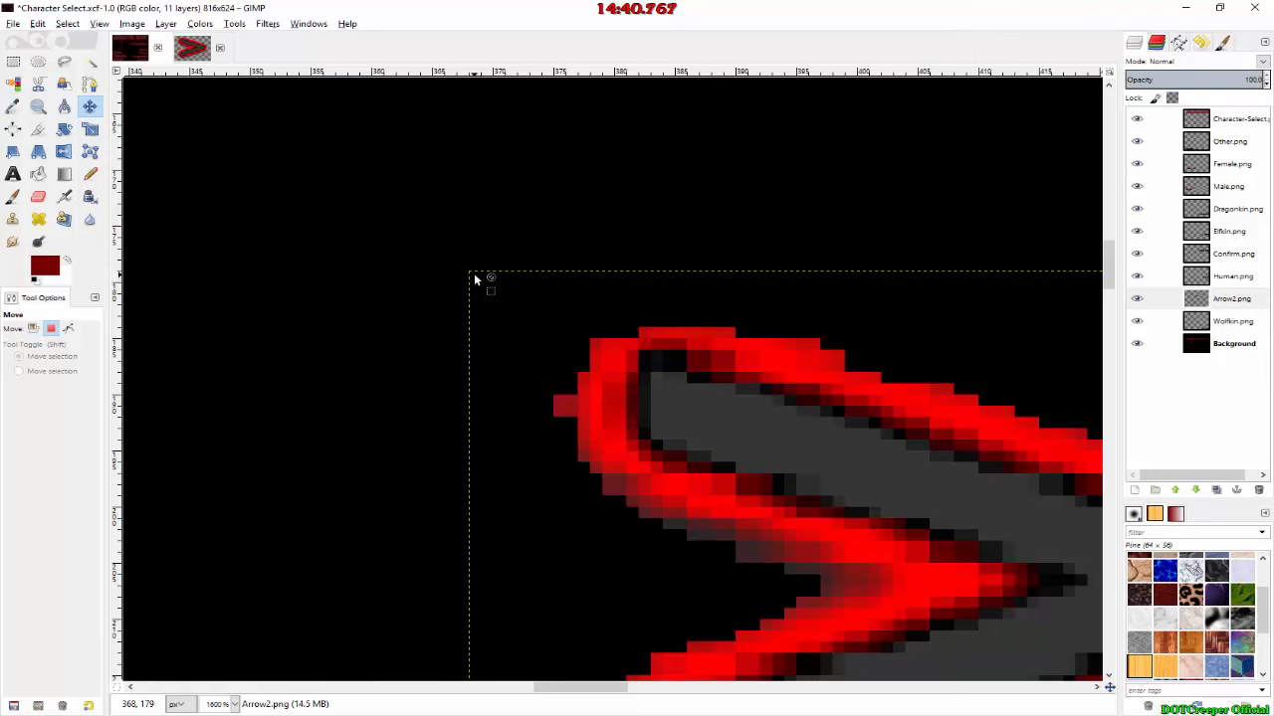
key(alt+Tab)
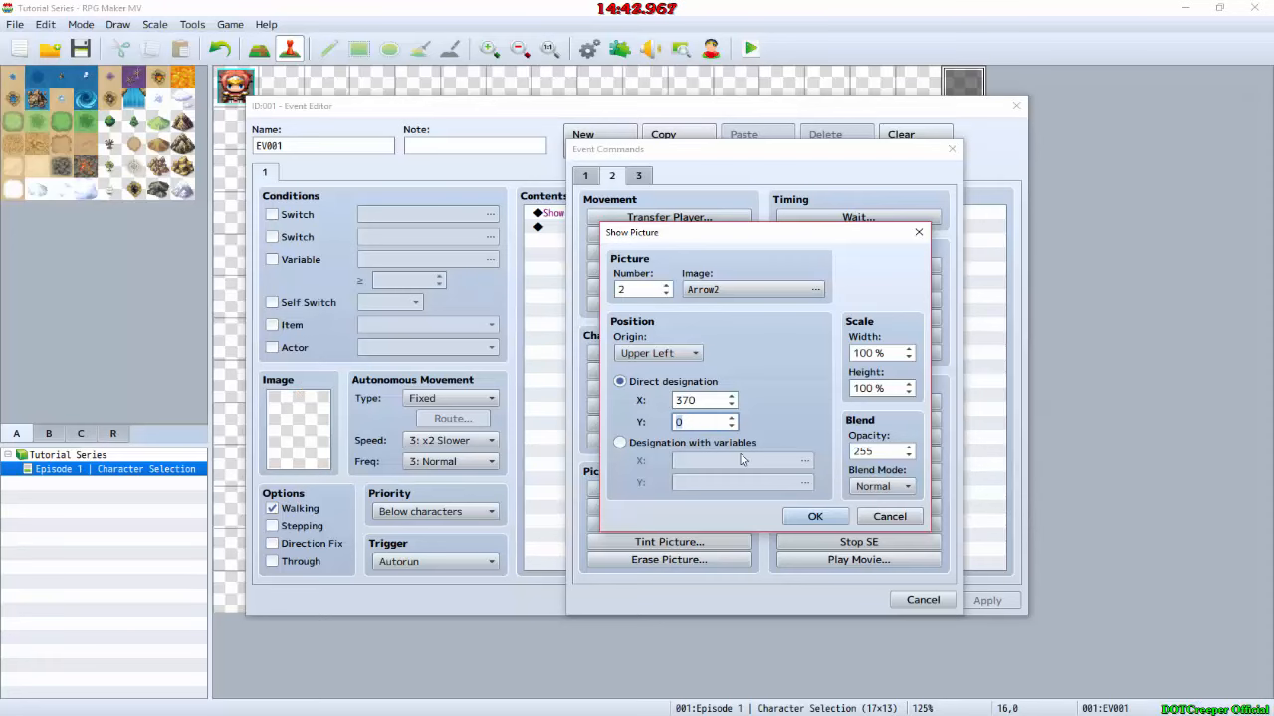
text(180)
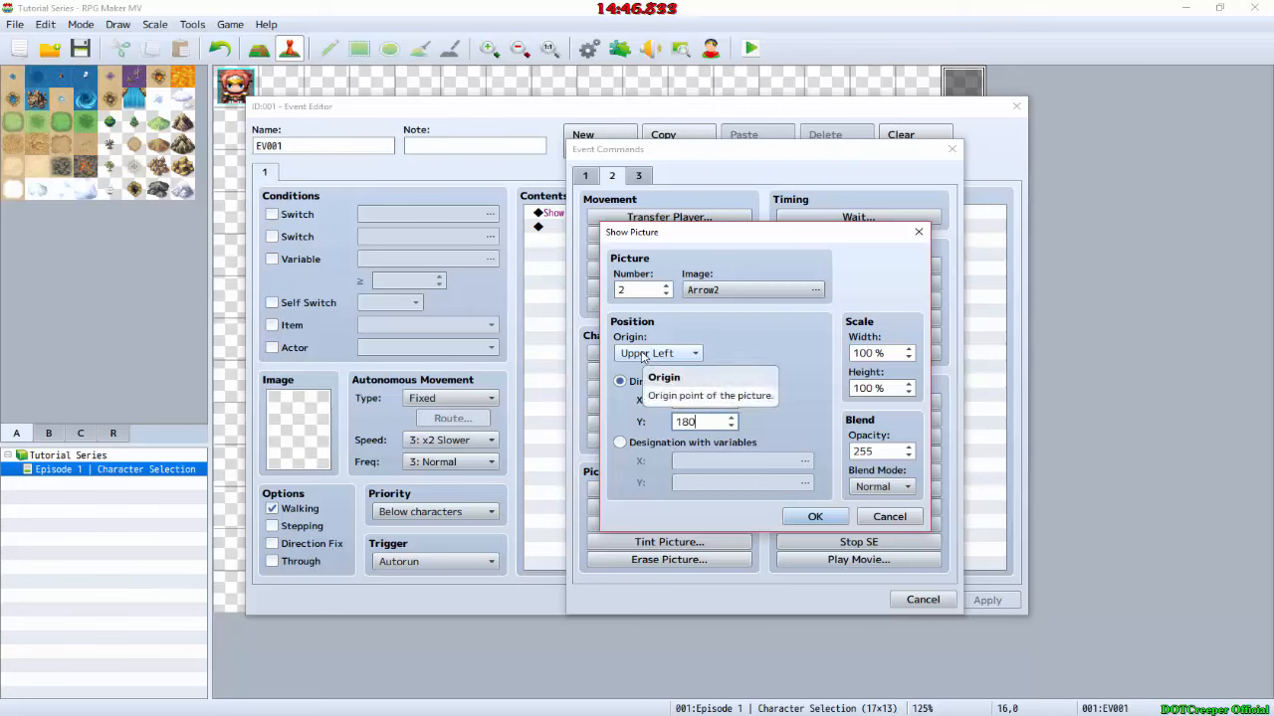
click(815, 517)
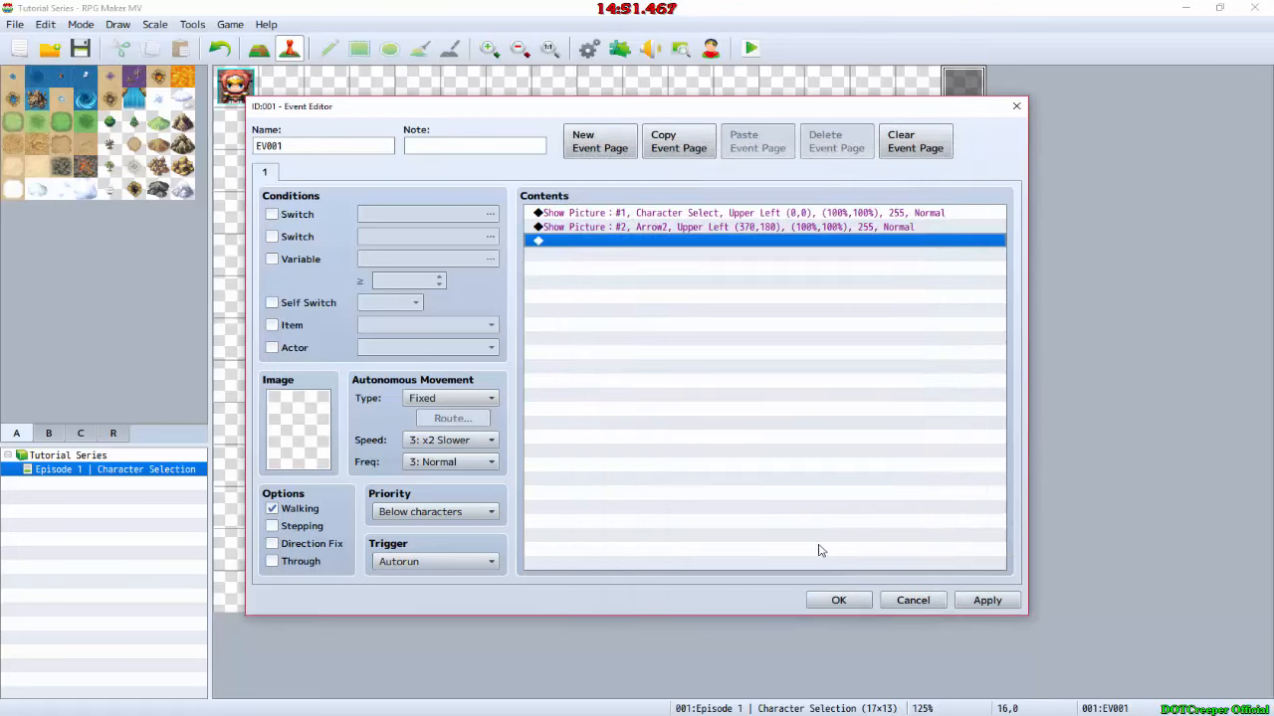
click(839, 602)
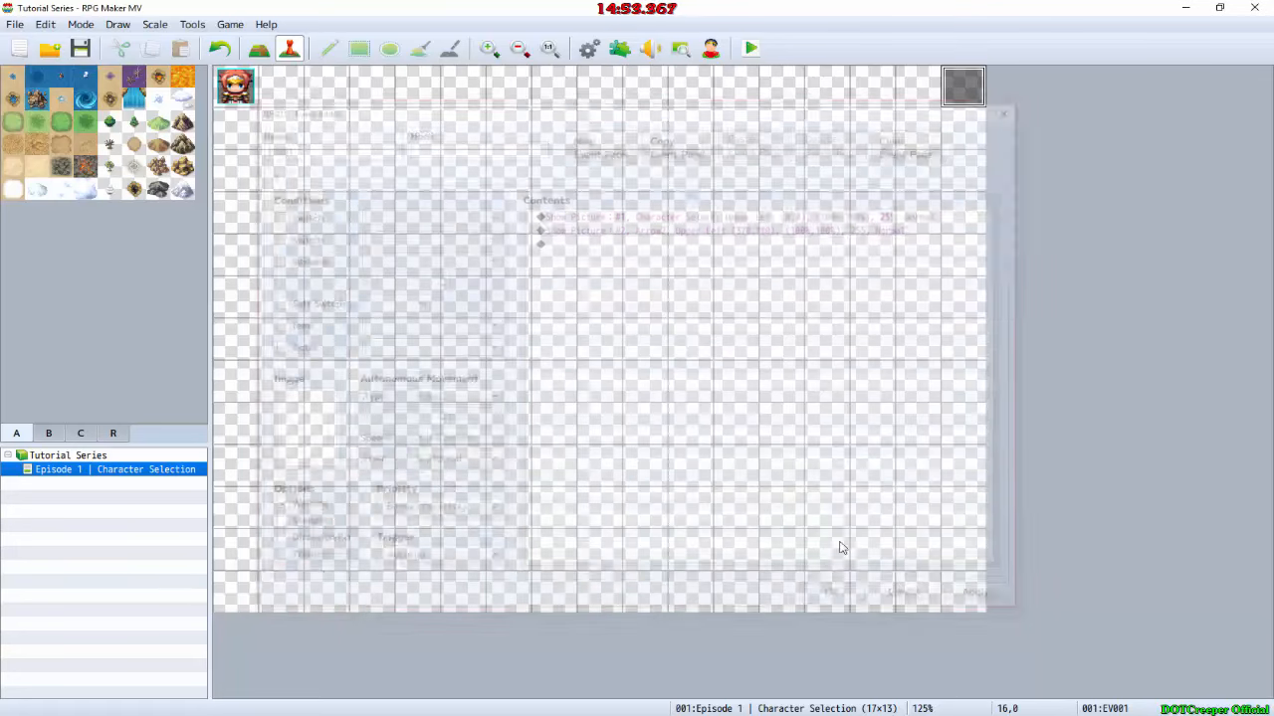
Step: Save the game changes and run a playtest to check the arrow beside Confirm, closing the game window at the end
click(746, 55)
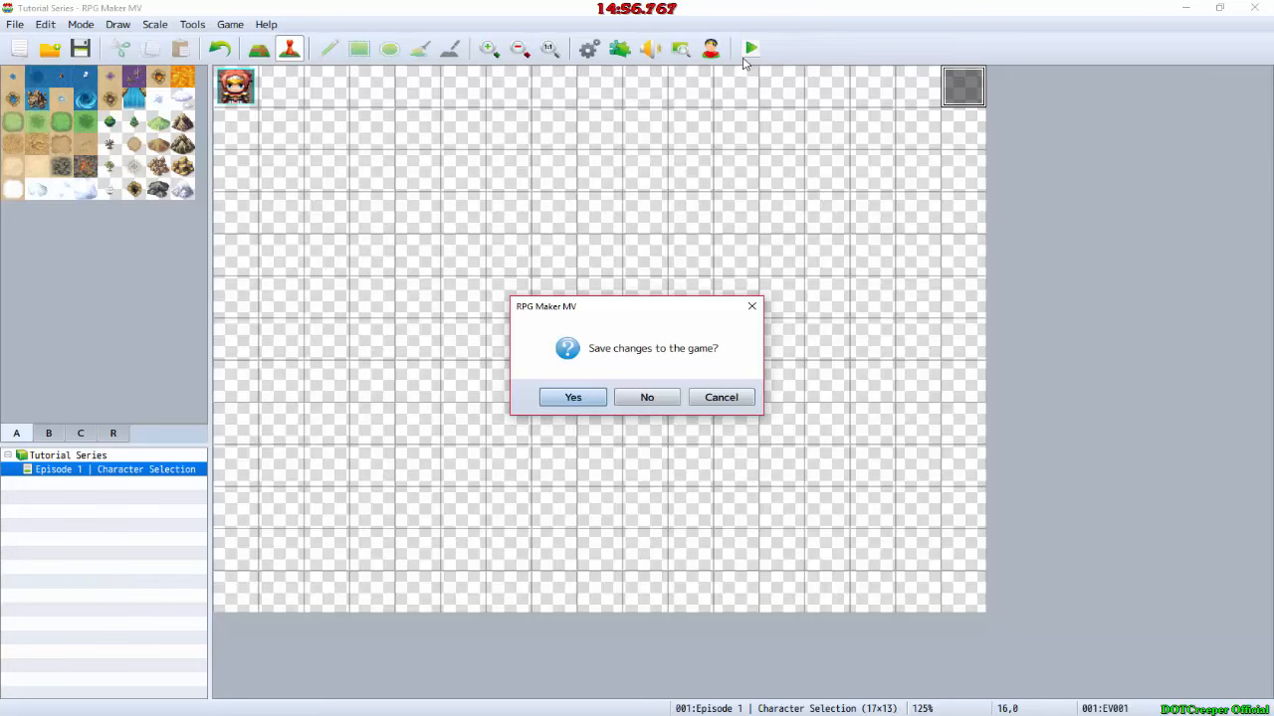
key(Return)
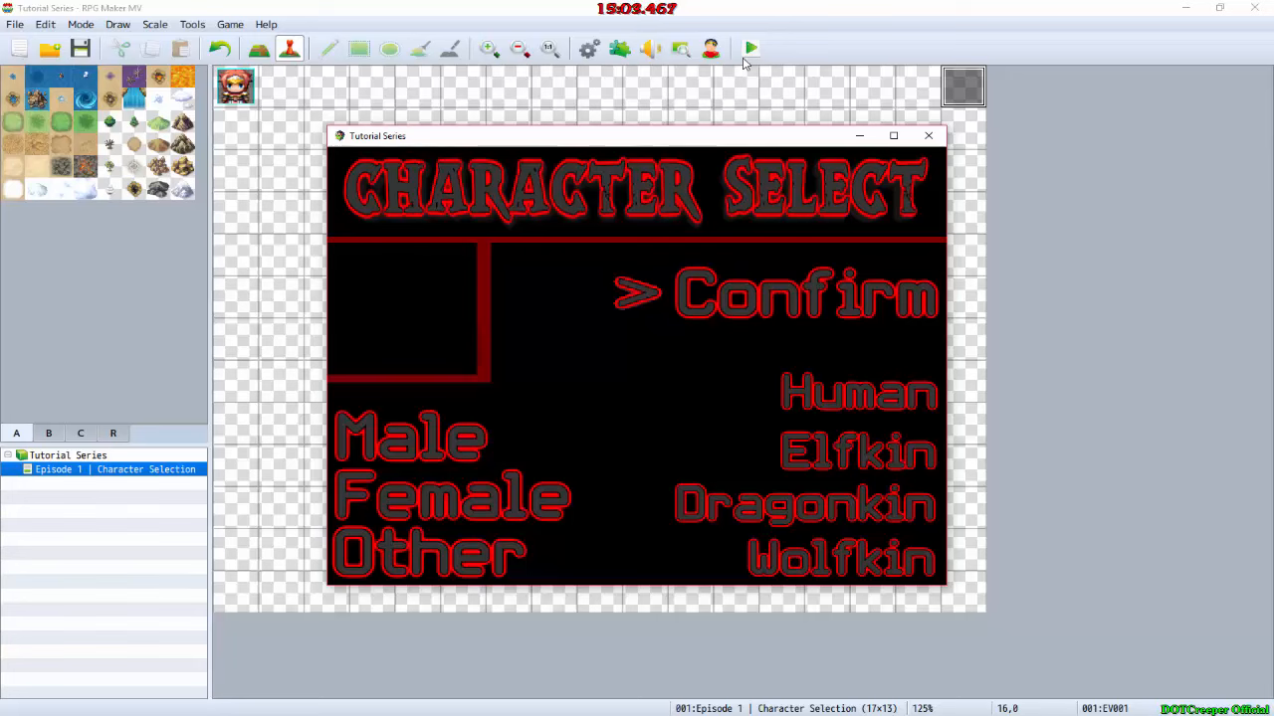
click(930, 137)
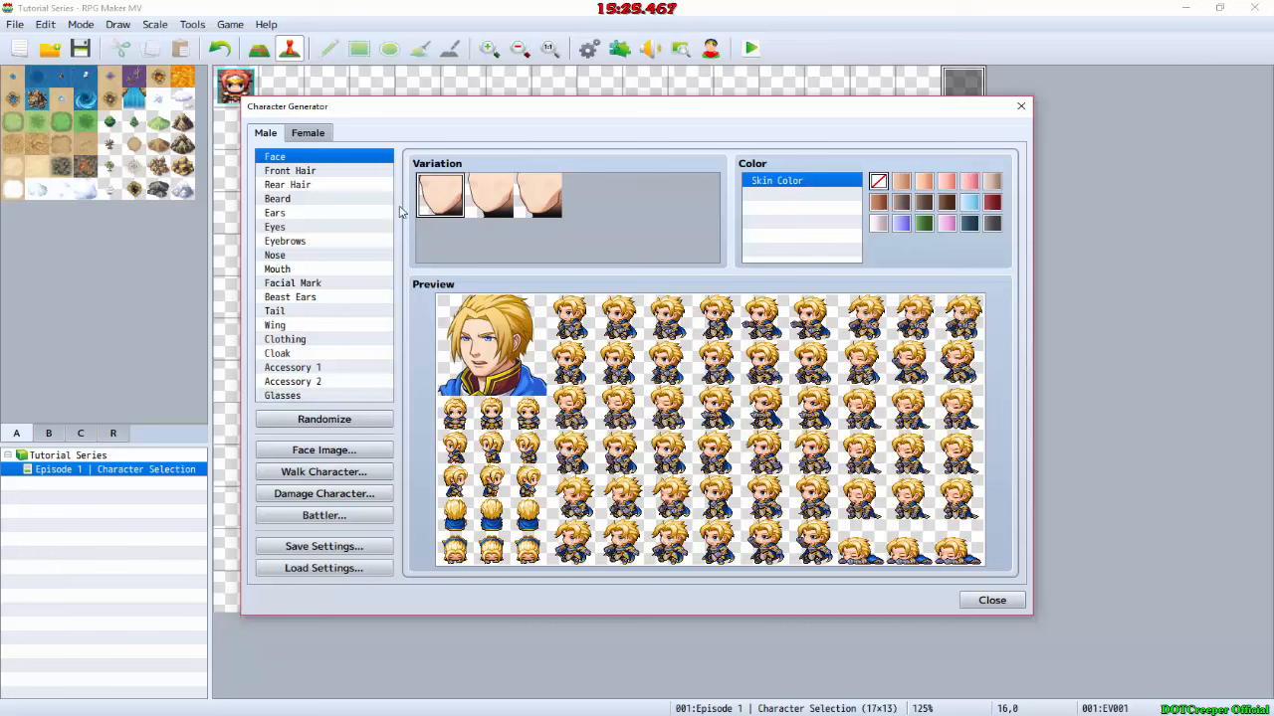
Step: Try out several front hair variations on the male character in the Character Generator
click(308, 173)
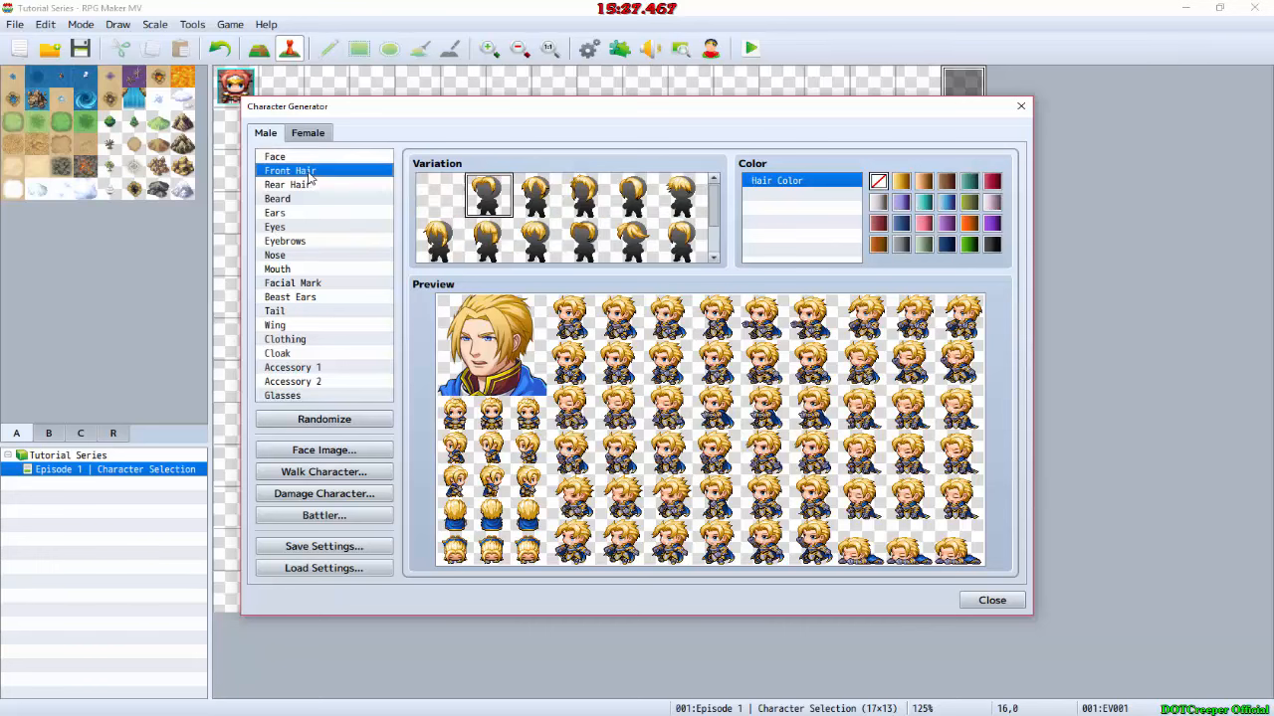
click(539, 202)
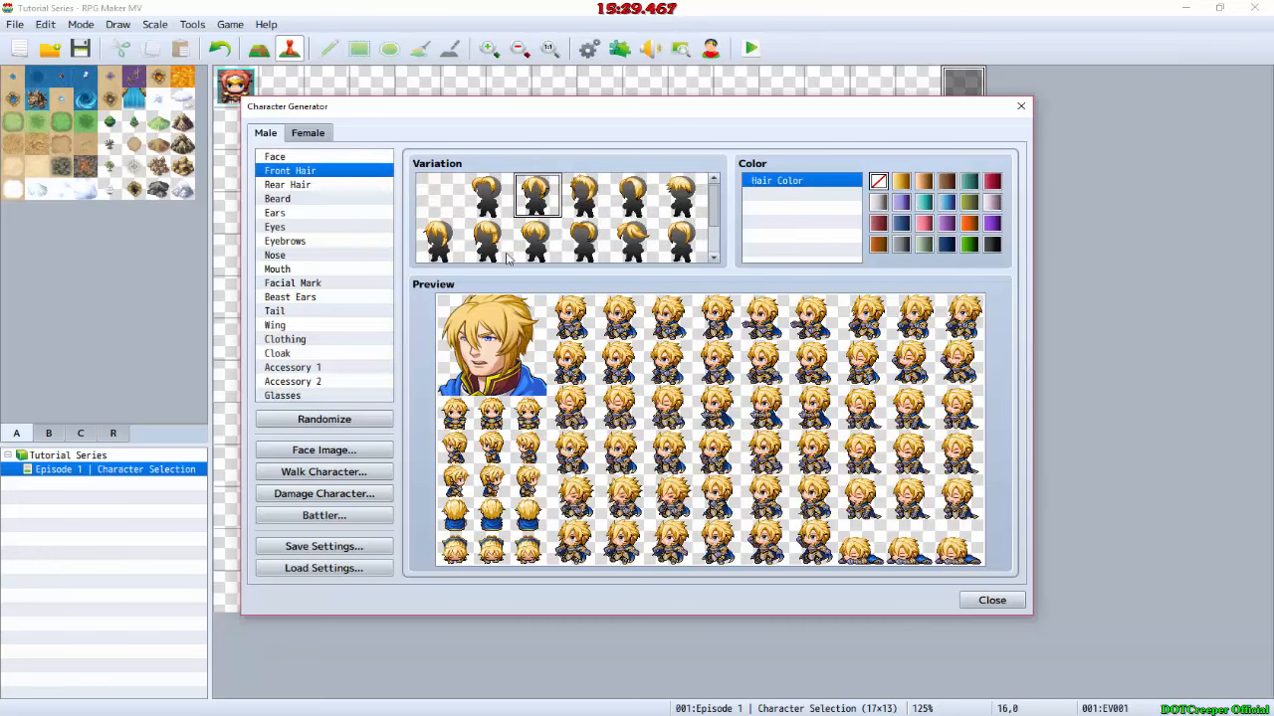
click(498, 205)
click(486, 244)
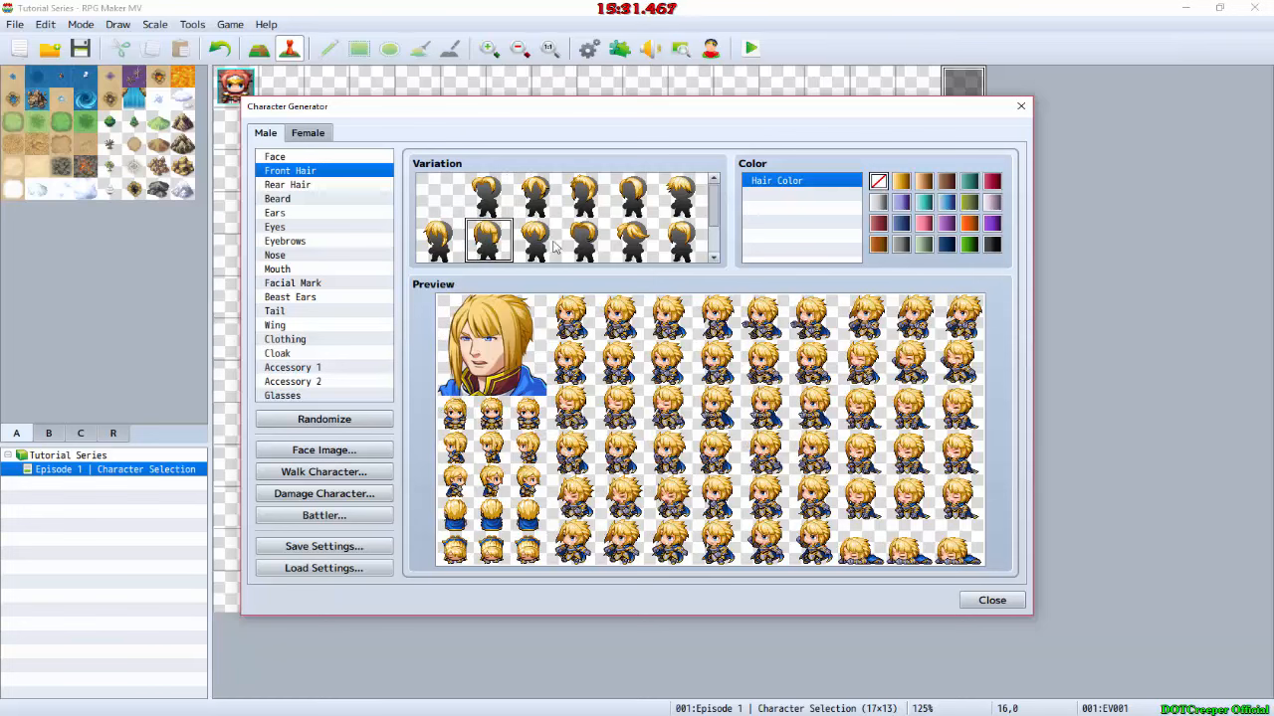
click(542, 247)
click(587, 244)
click(672, 243)
scroll(641, 229, down, 1)
scroll(542, 224, down, 1)
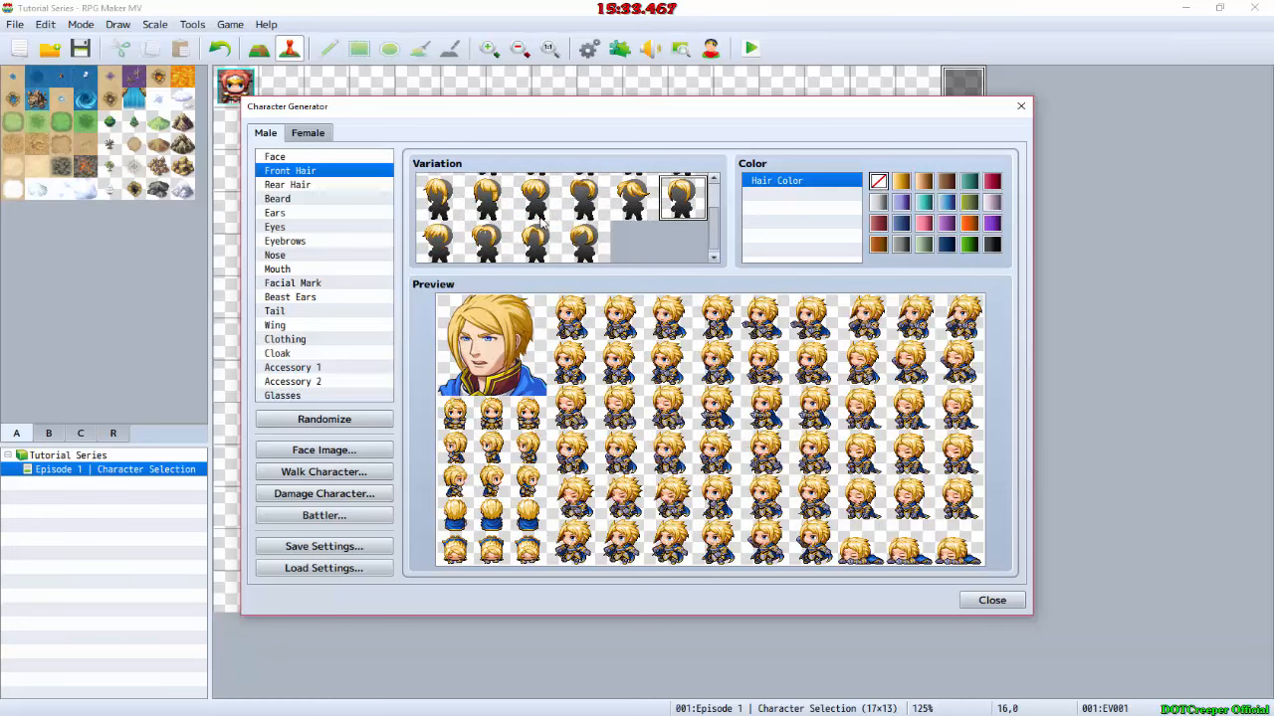
click(500, 244)
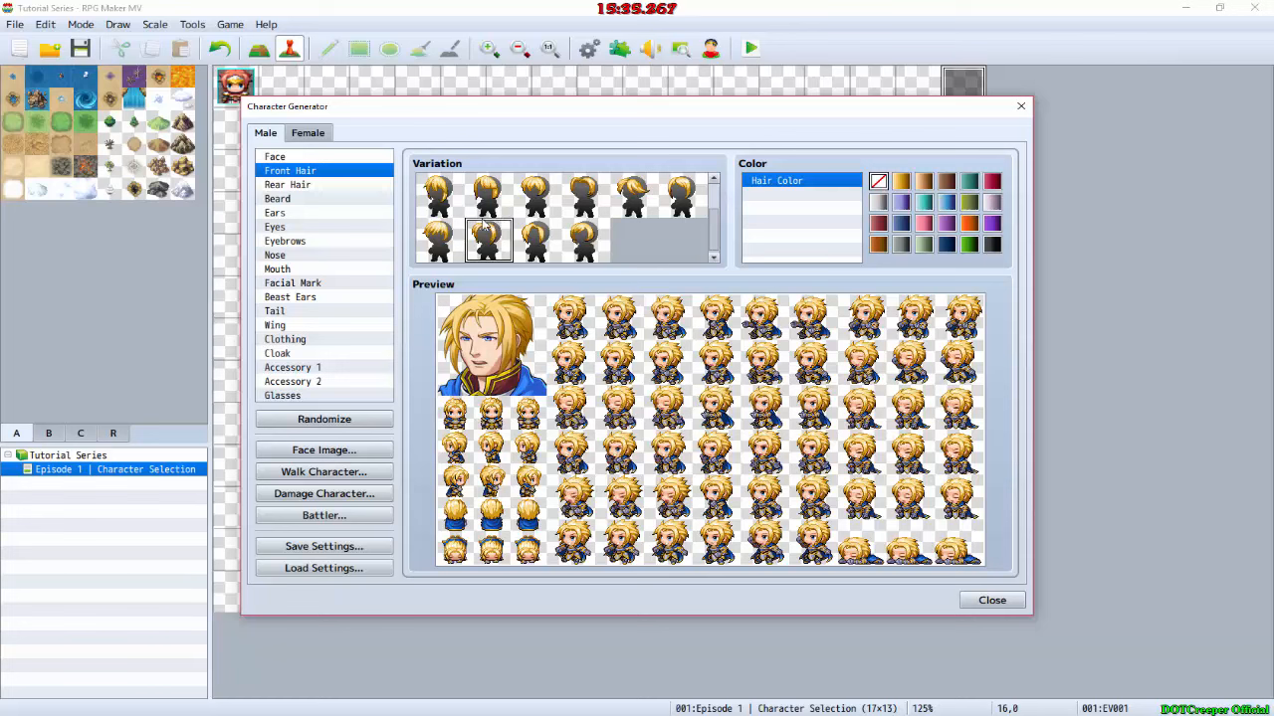
click(420, 246)
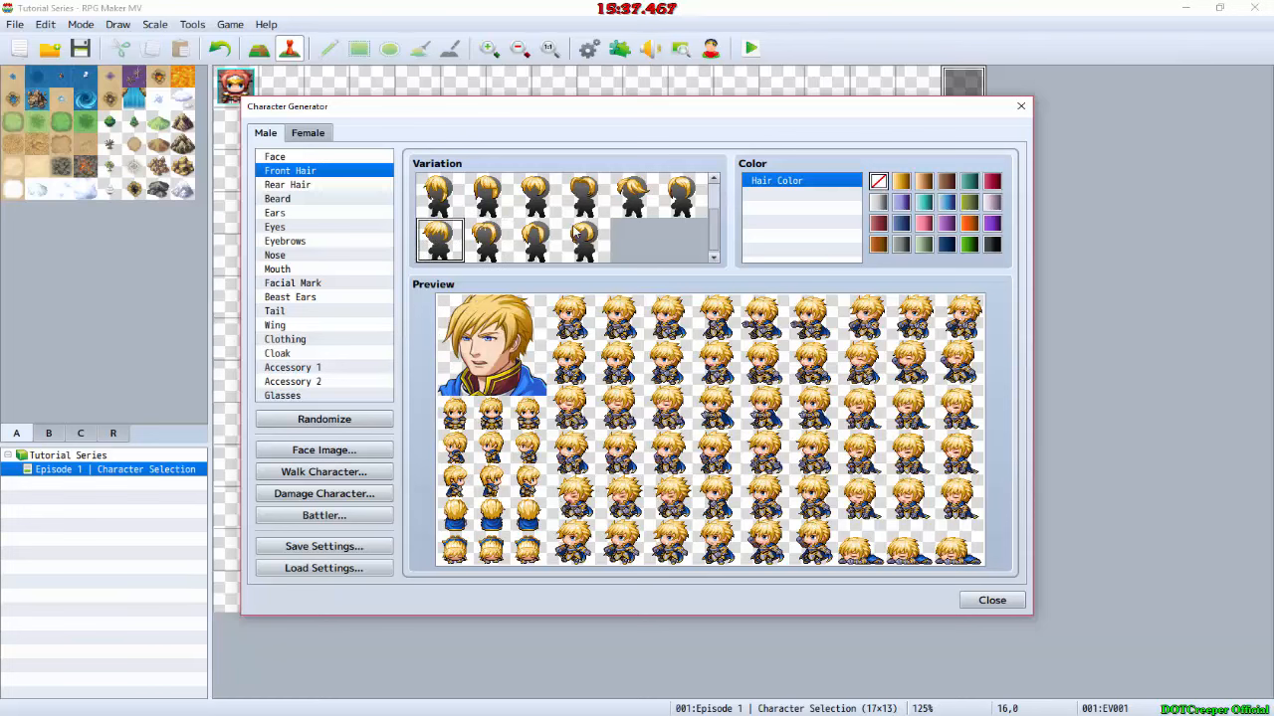
scroll(626, 232, up, 2)
click(691, 201)
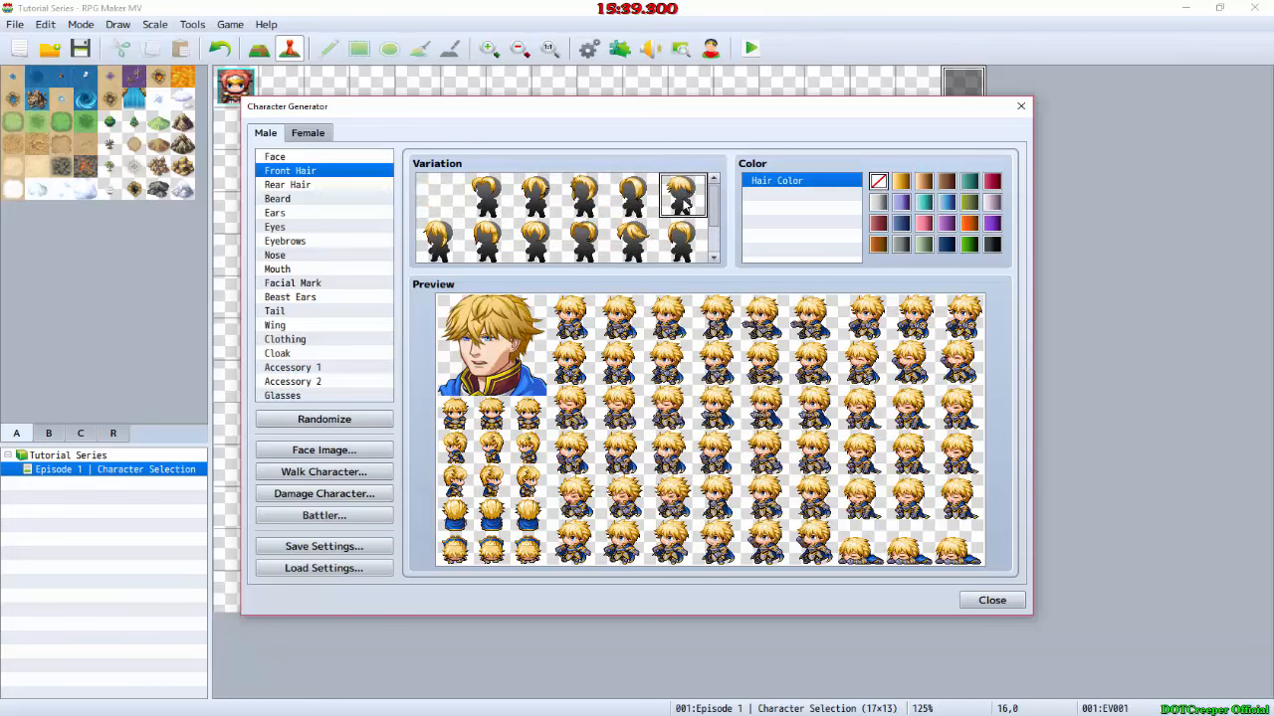
Step: Set the male character's front hair to the empty variation
scroll(685, 203, down, 2)
scroll(466, 235, up, 1)
scroll(455, 205, up, 1)
click(446, 199)
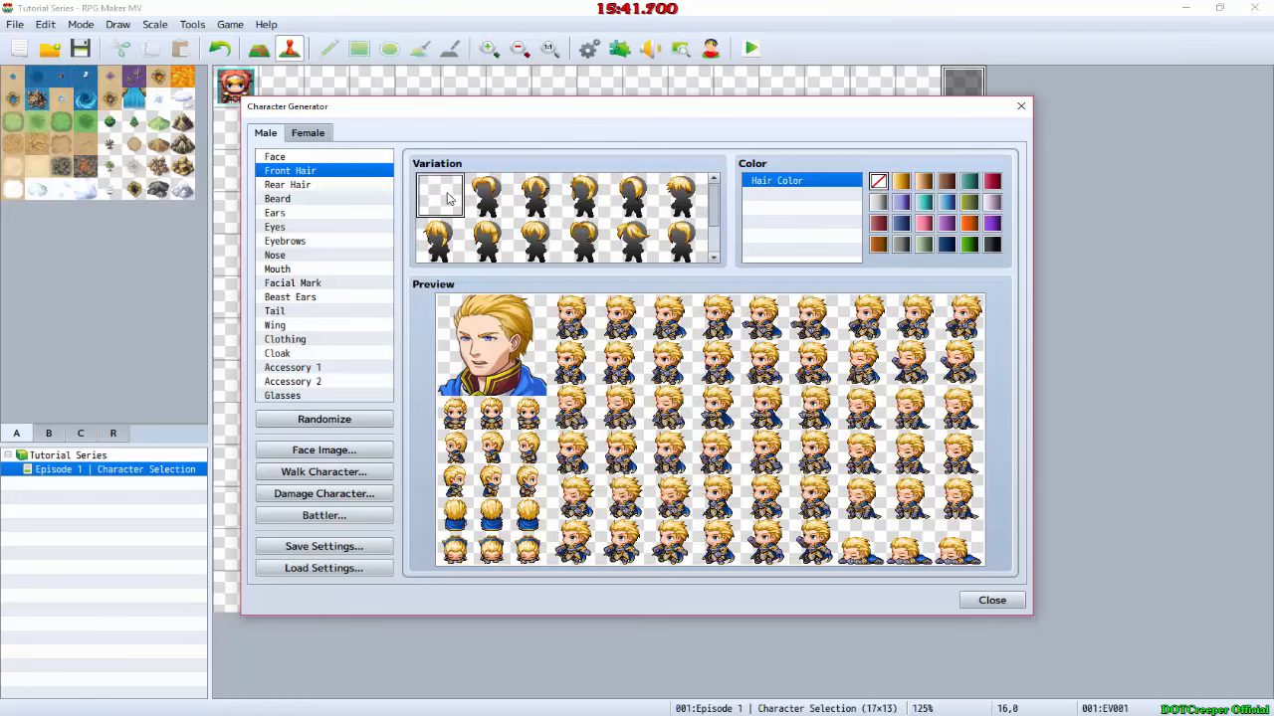
Step: Set the rear hair to the fourth variation in the first row and change the hair color to black
click(303, 187)
click(550, 187)
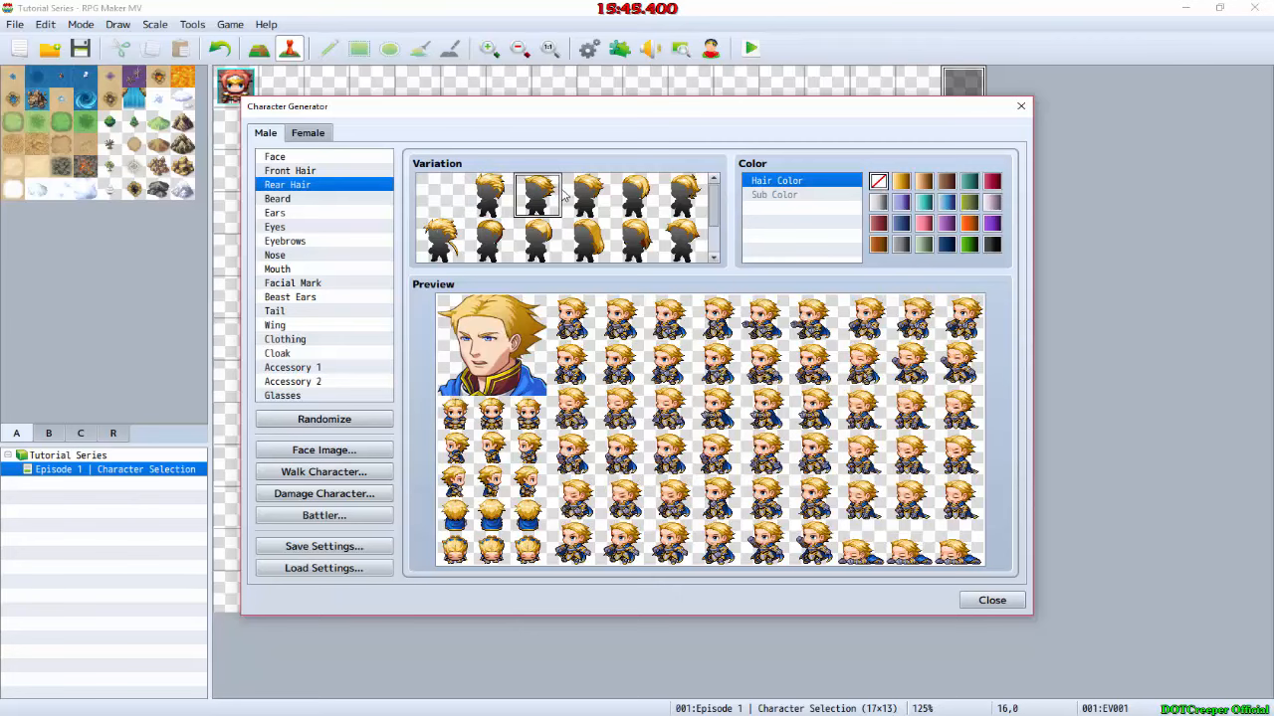
click(594, 198)
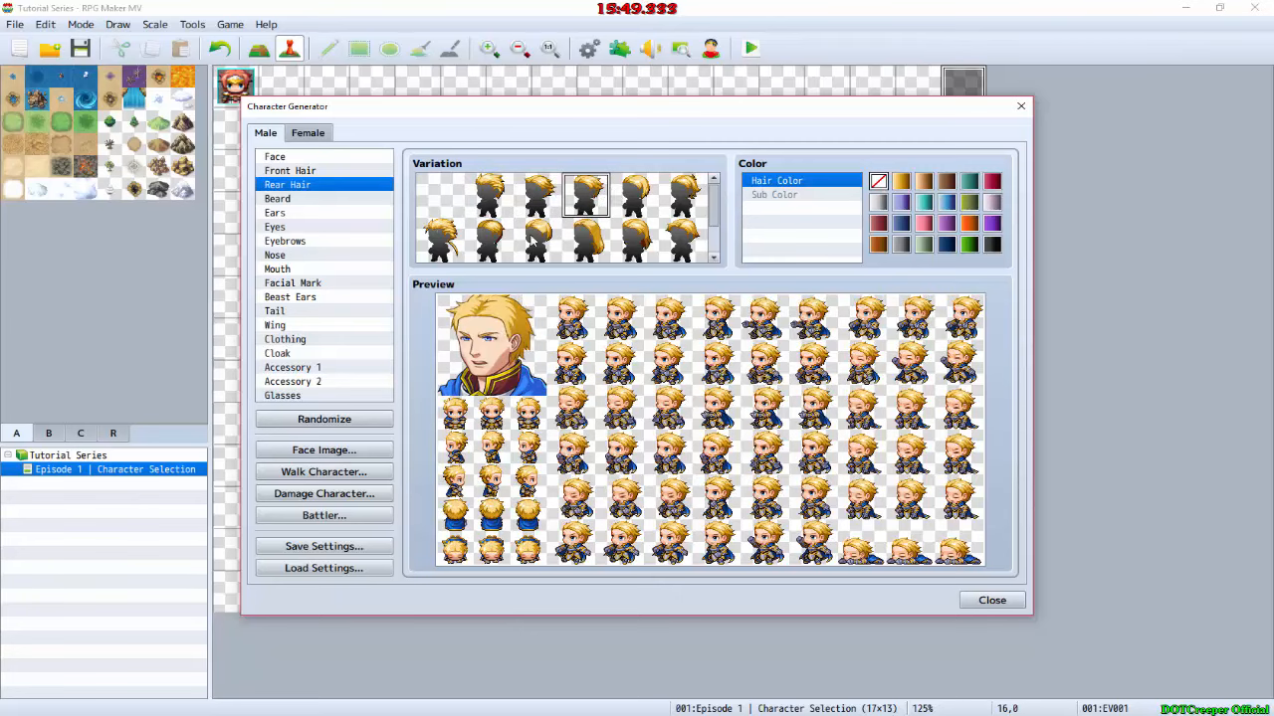
click(941, 184)
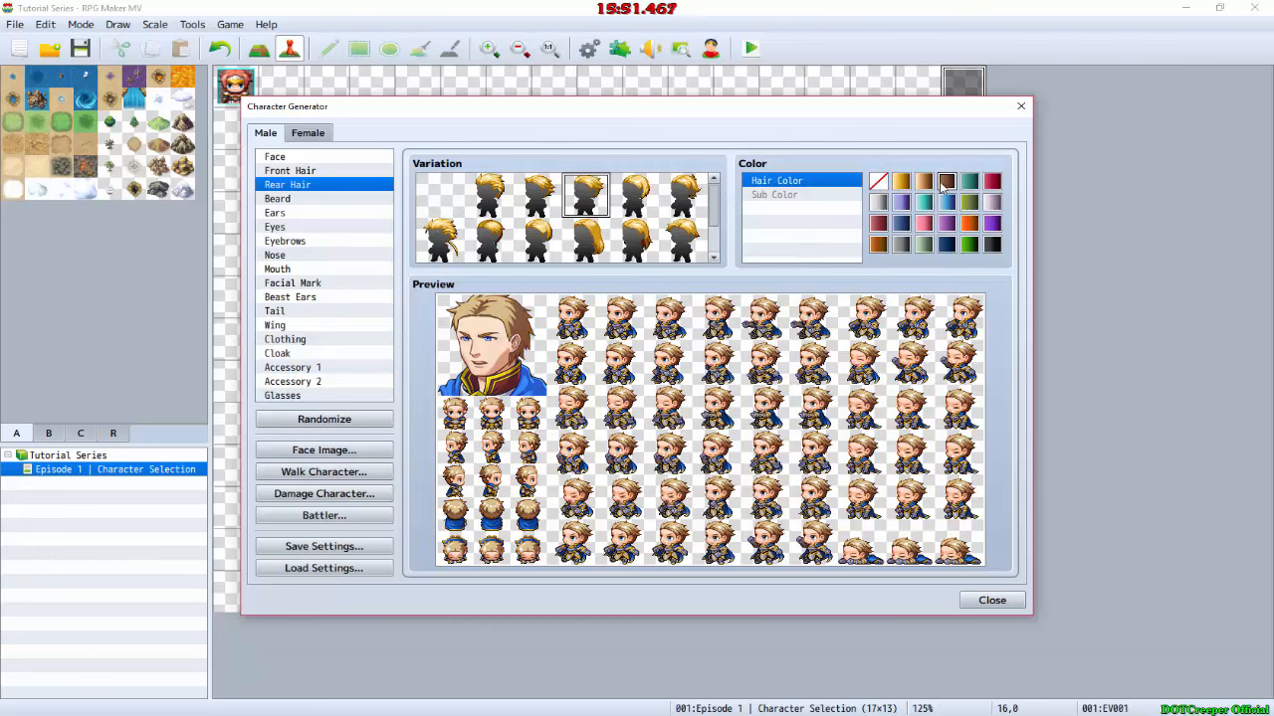
click(992, 245)
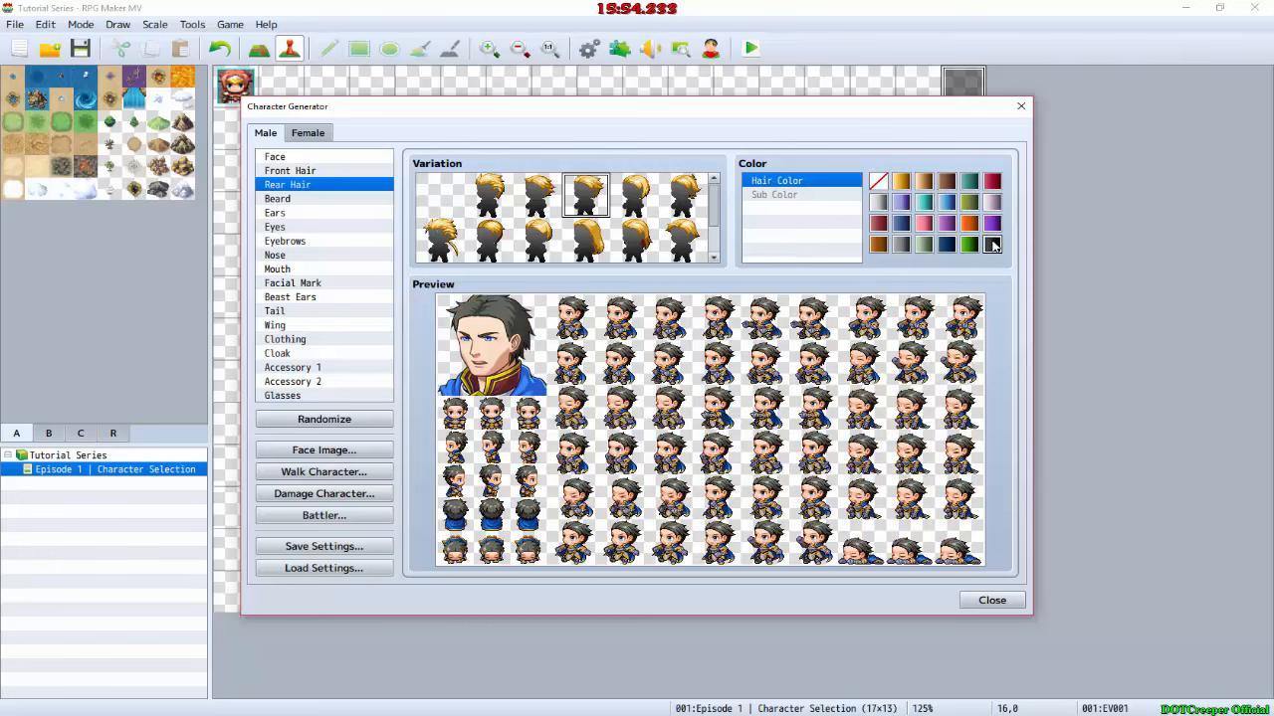
Step: Give the male character the moustache, the fourth beard variation, trying the fuller beards first
click(285, 200)
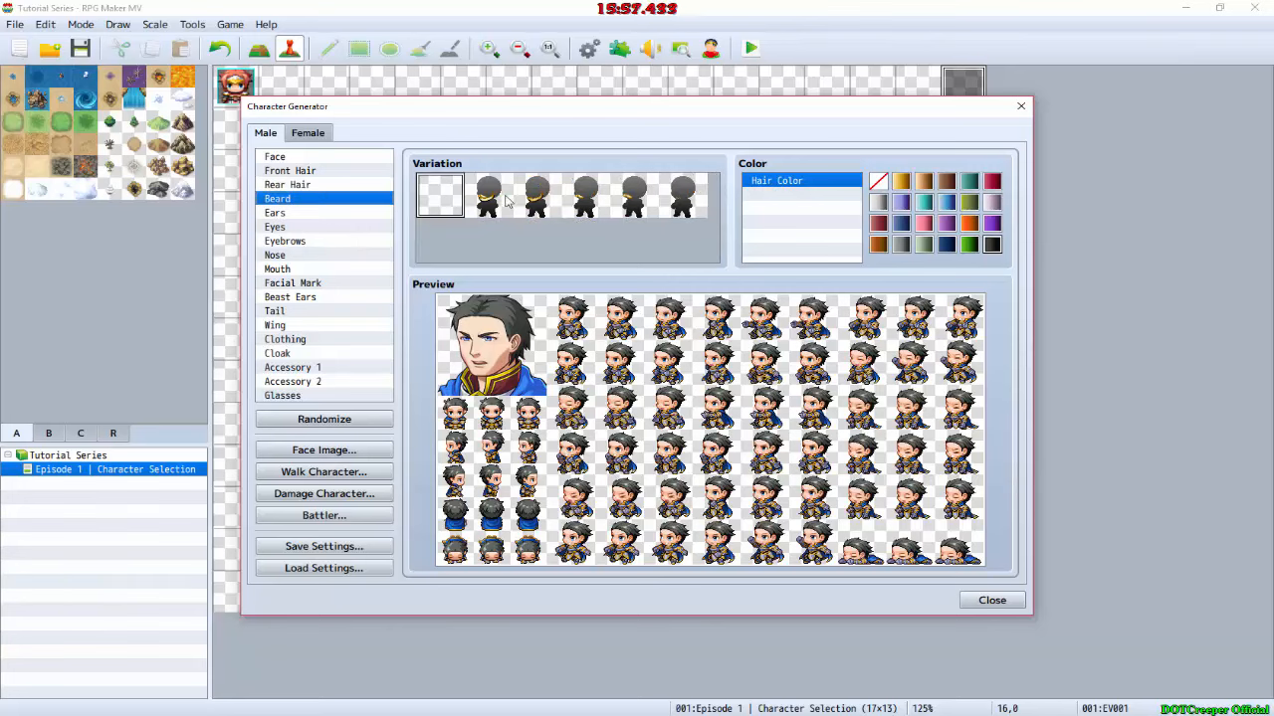
click(505, 198)
click(543, 209)
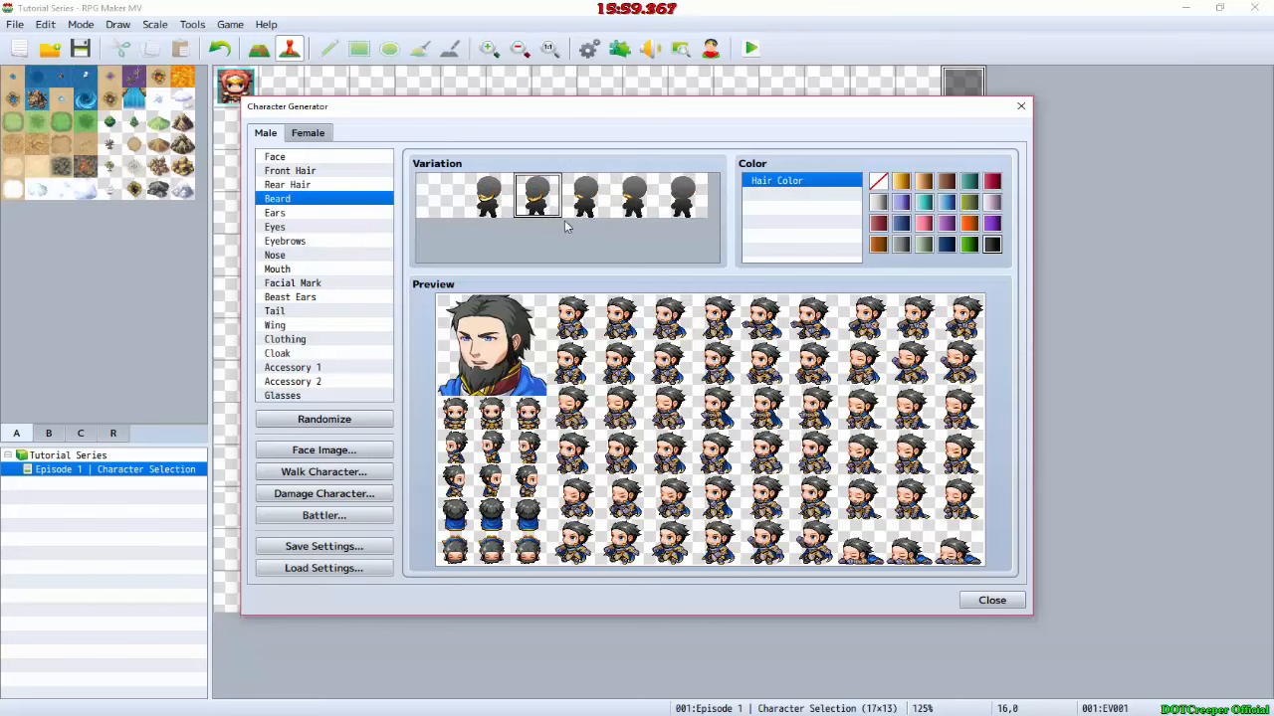
click(596, 189)
Step: Check the ear variations and set the eyes to the fifth variation in the first row
click(277, 213)
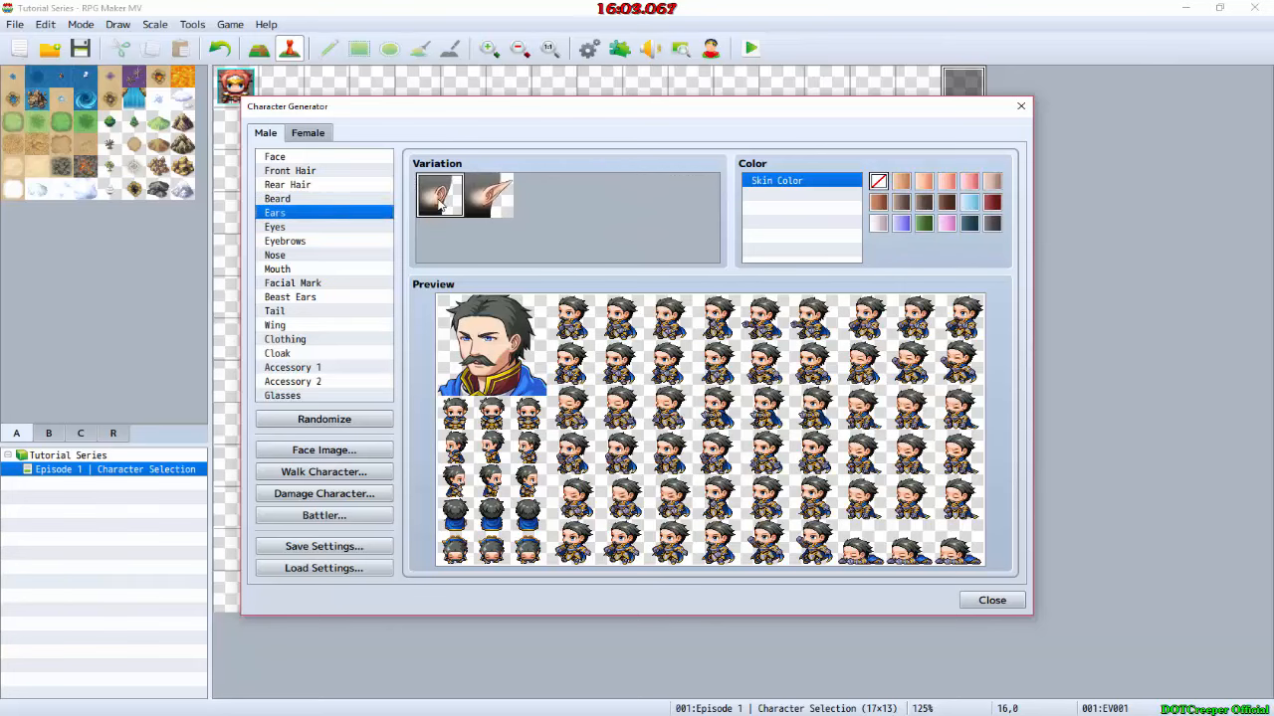
click(335, 231)
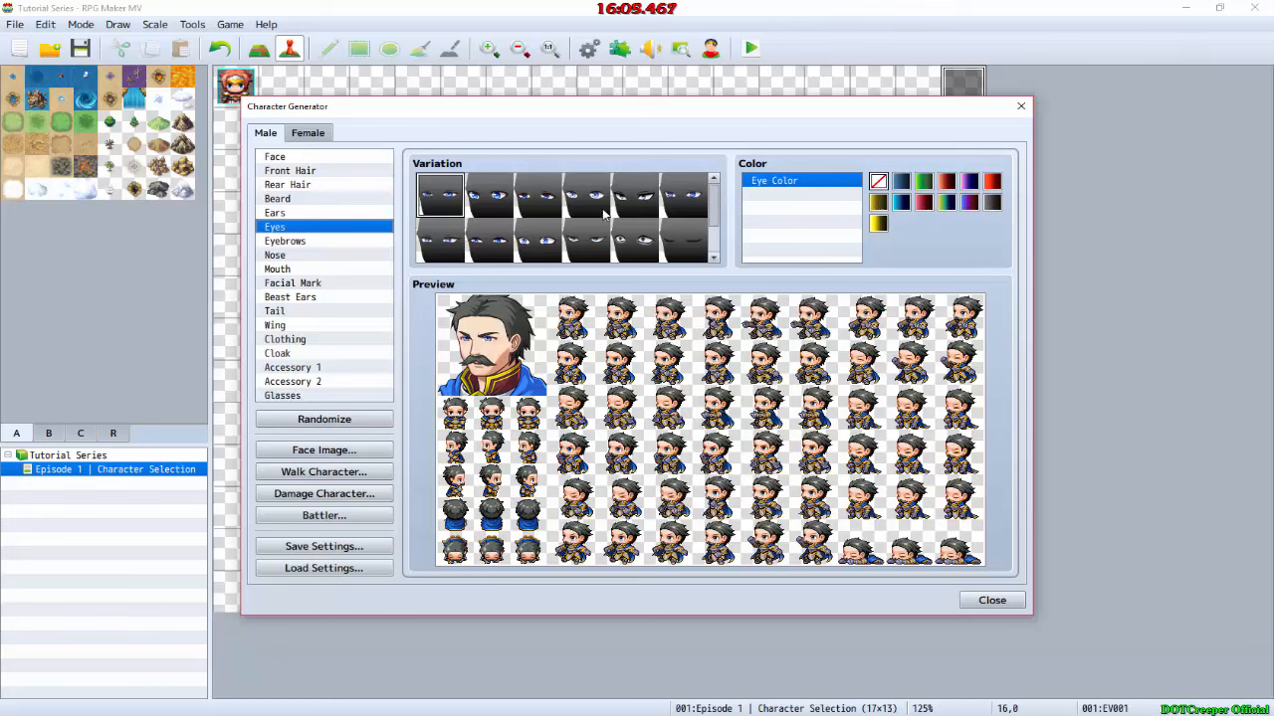
scroll(617, 221, up, 1)
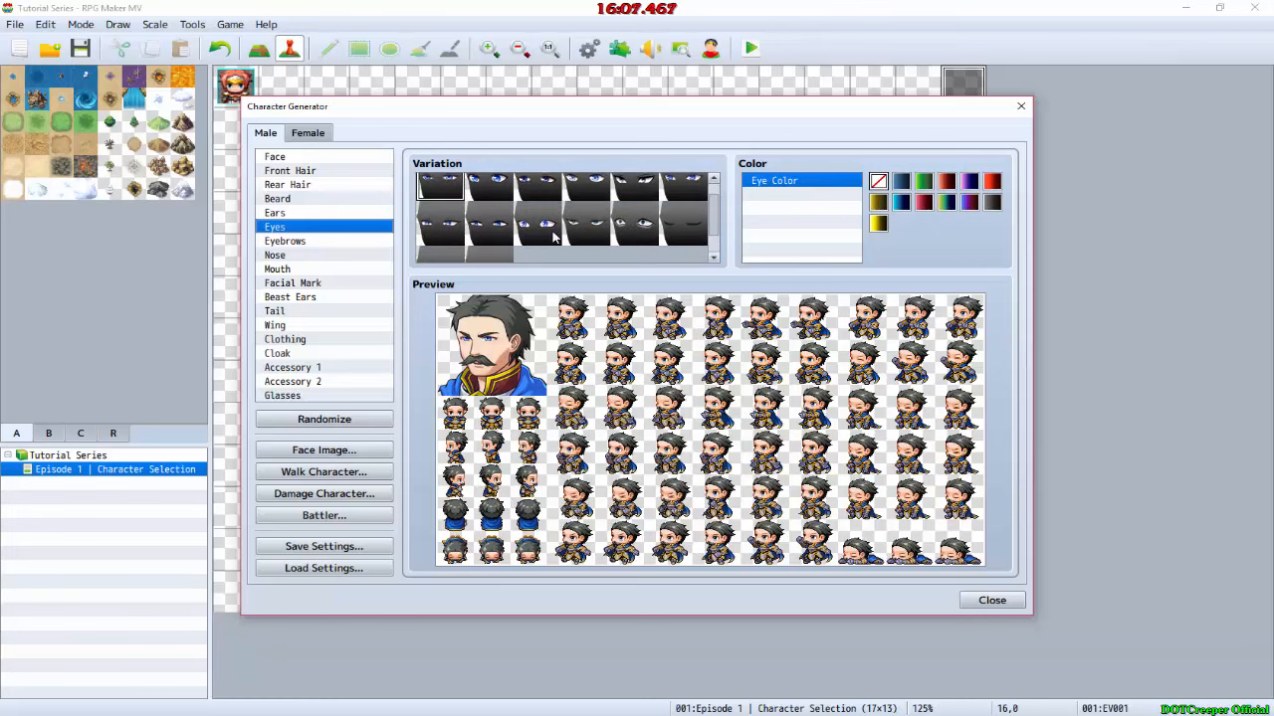
click(490, 230)
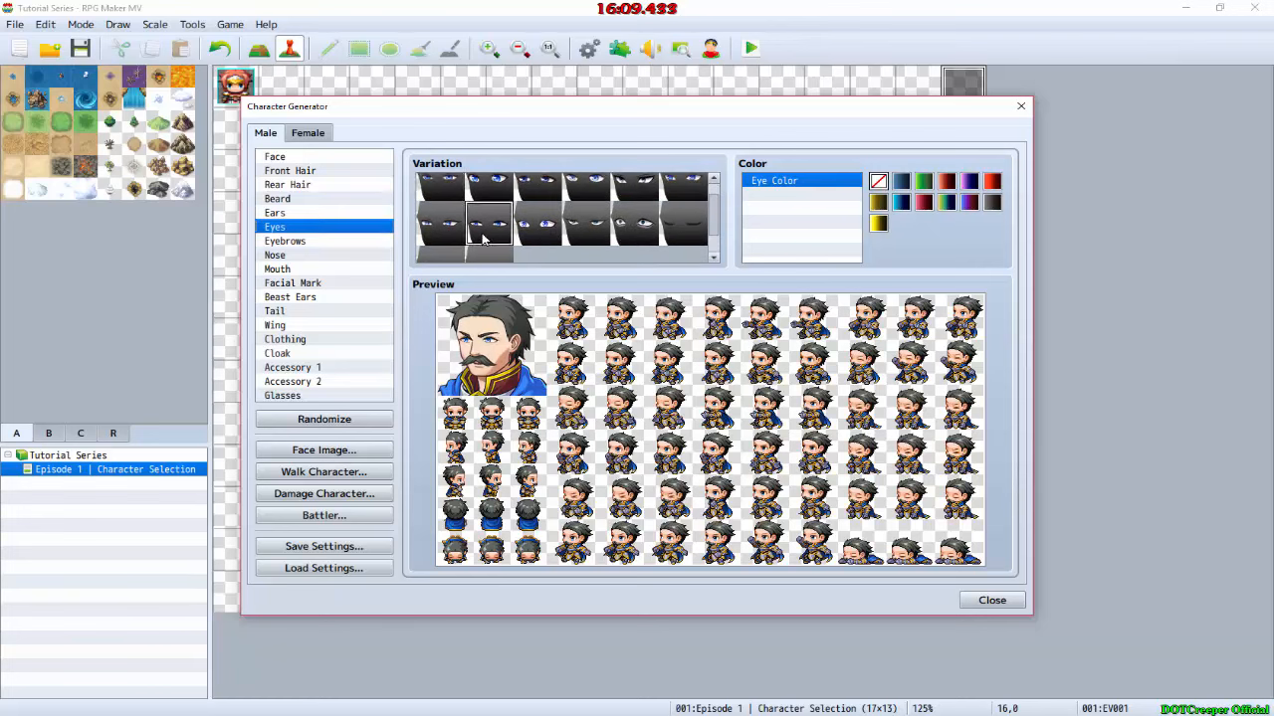
scroll(538, 228, up, 1)
click(589, 194)
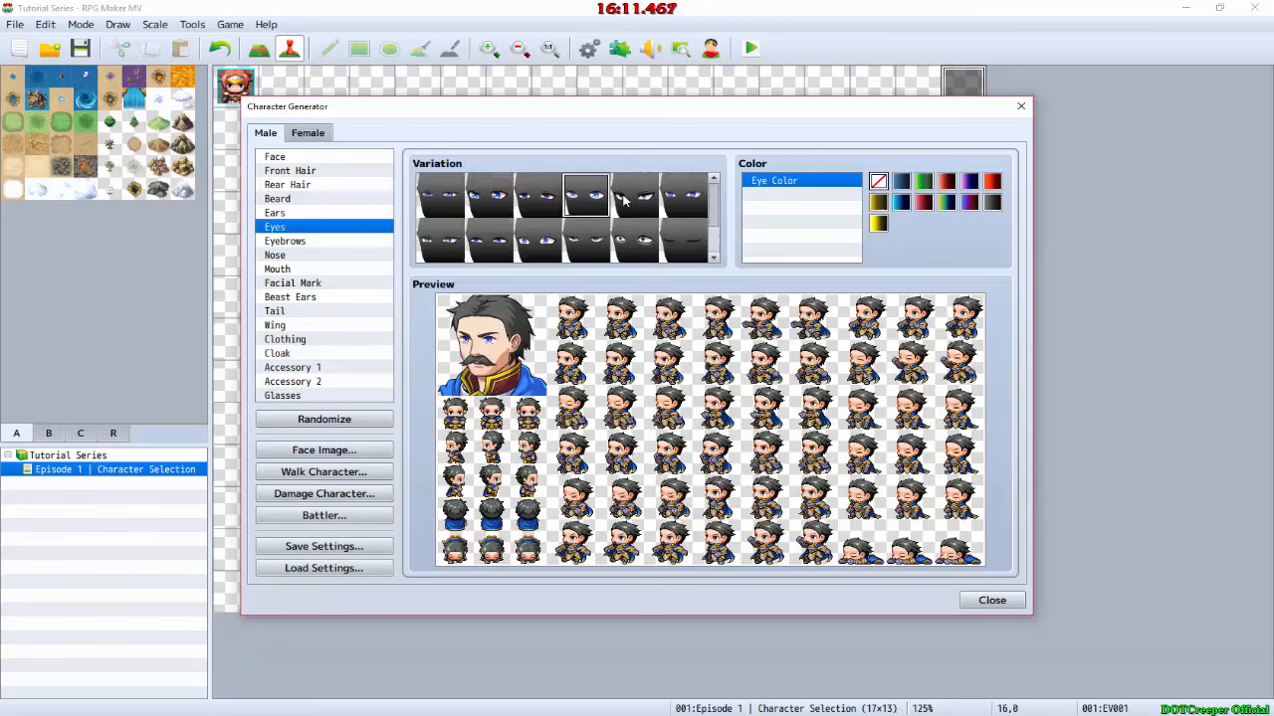
click(622, 193)
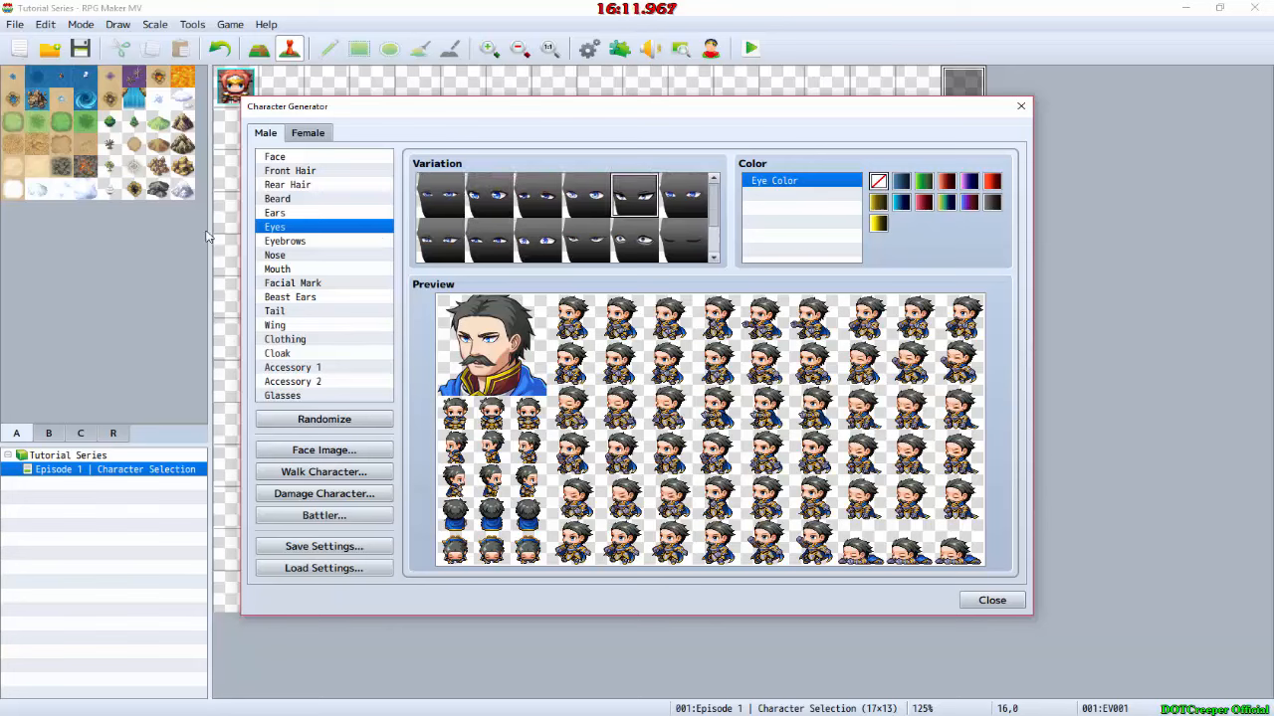
Step: Compare the eyebrow variations and choose the thick slanted eyebrows, the sixth in the first row
click(297, 243)
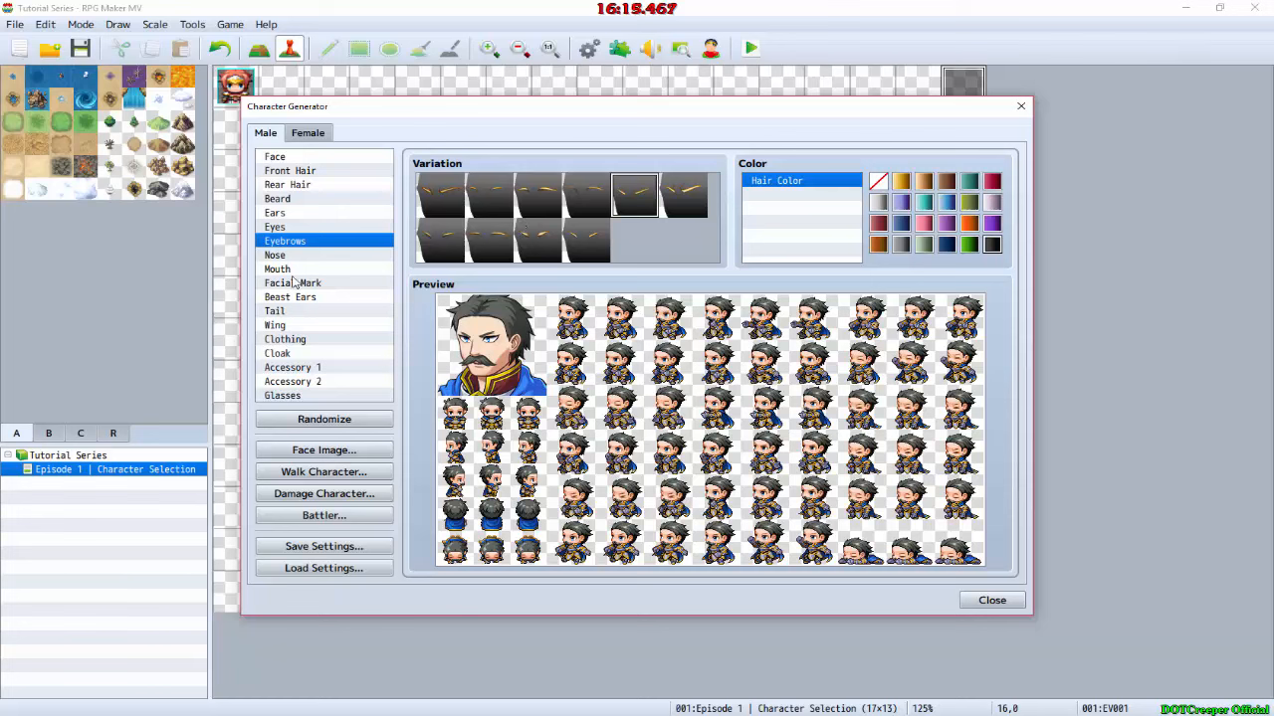
click(443, 239)
click(490, 239)
click(546, 250)
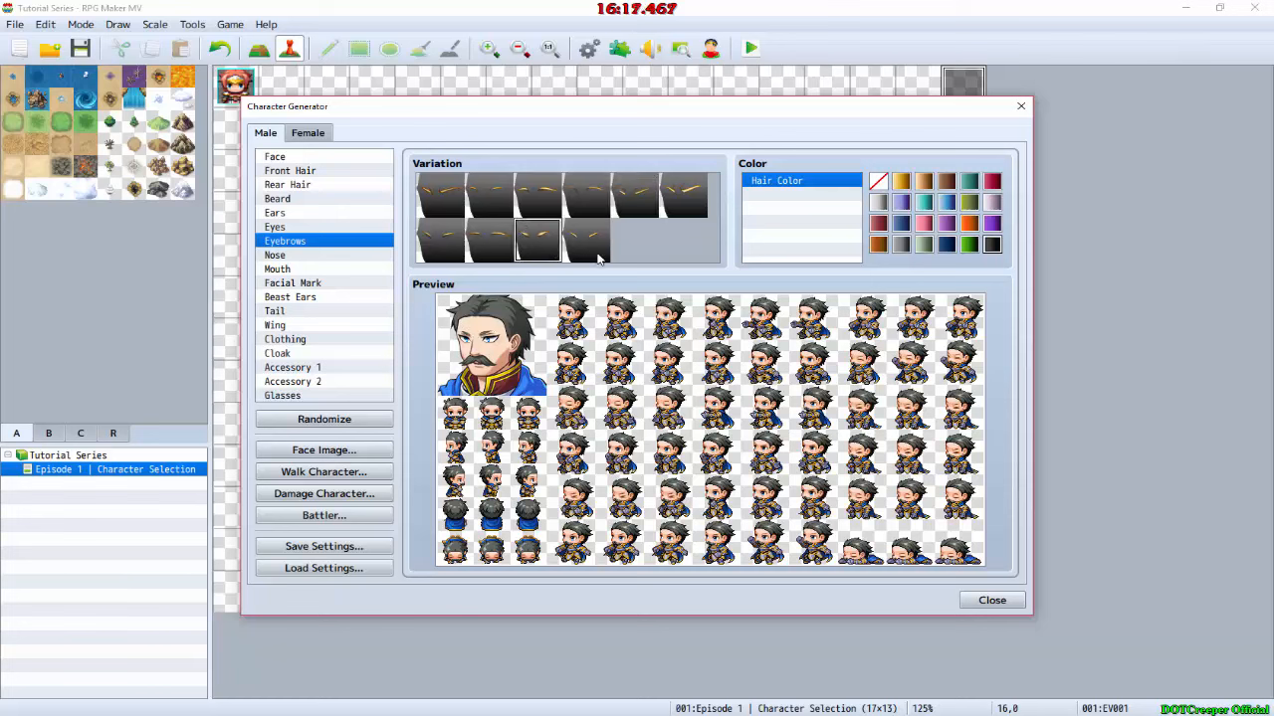
click(595, 253)
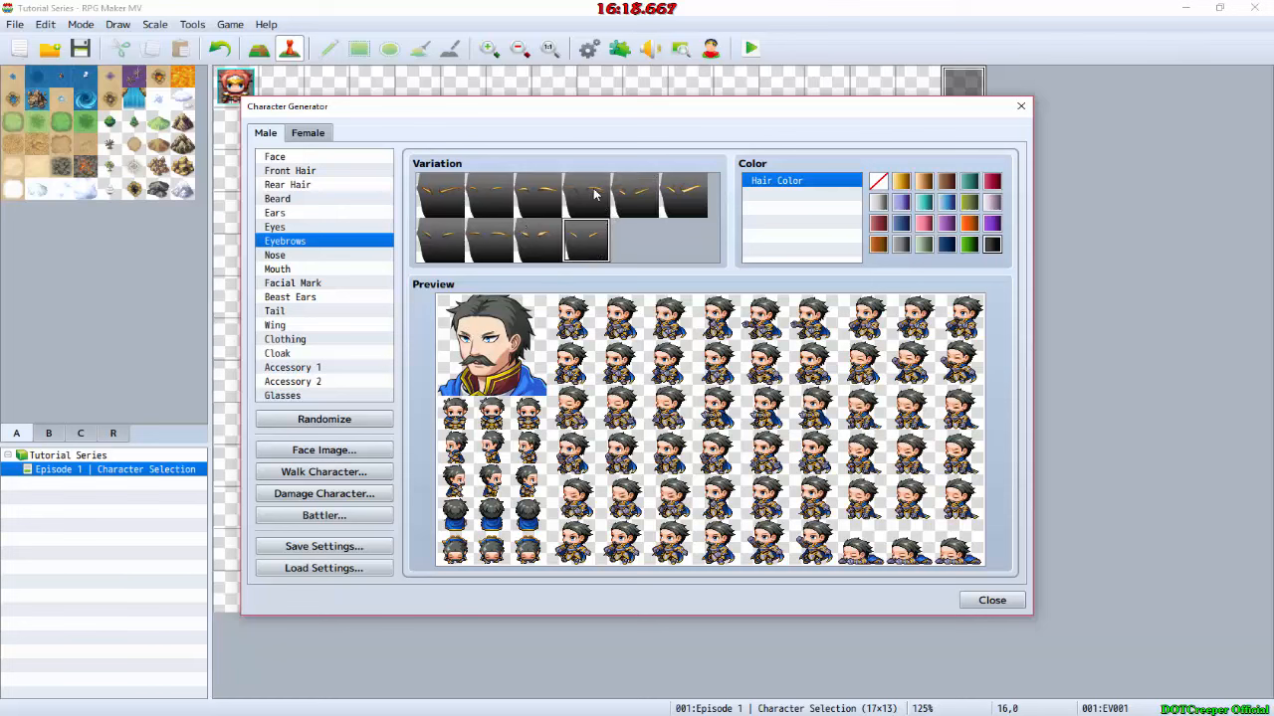
click(682, 194)
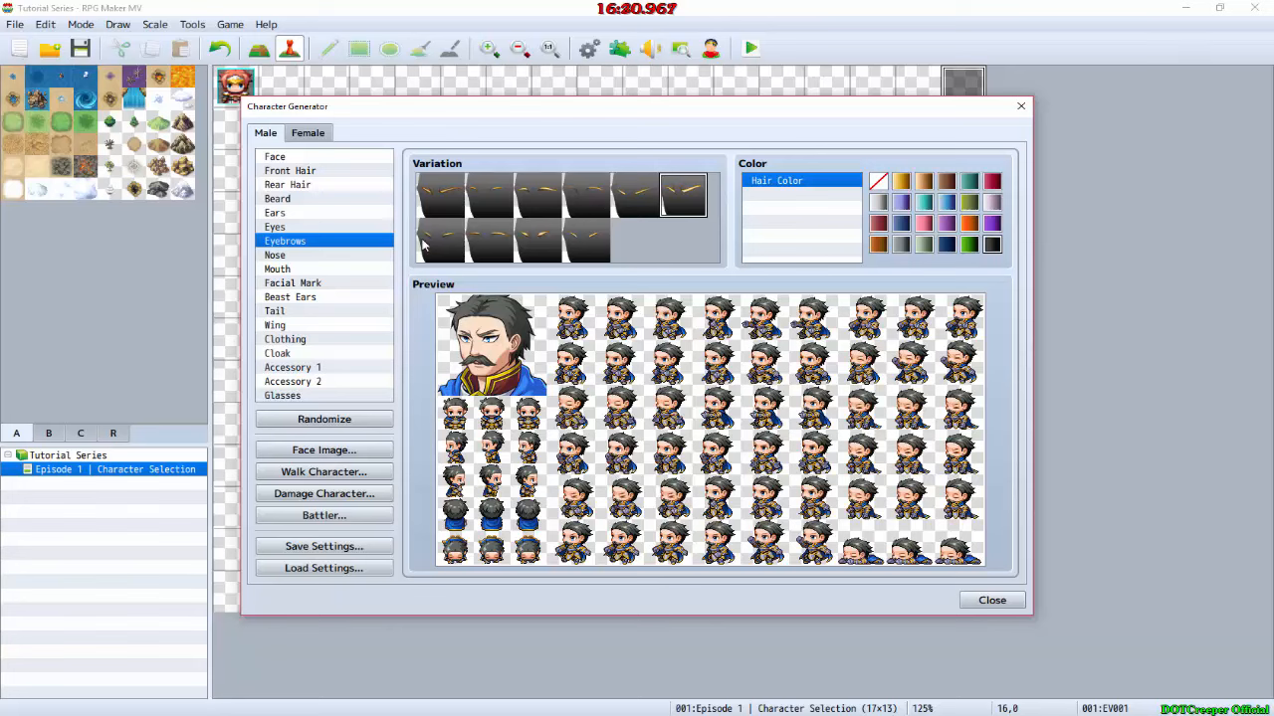
Step: Set the nose to the fifth variation and the mouth to the third variation in the first row
click(306, 256)
click(626, 198)
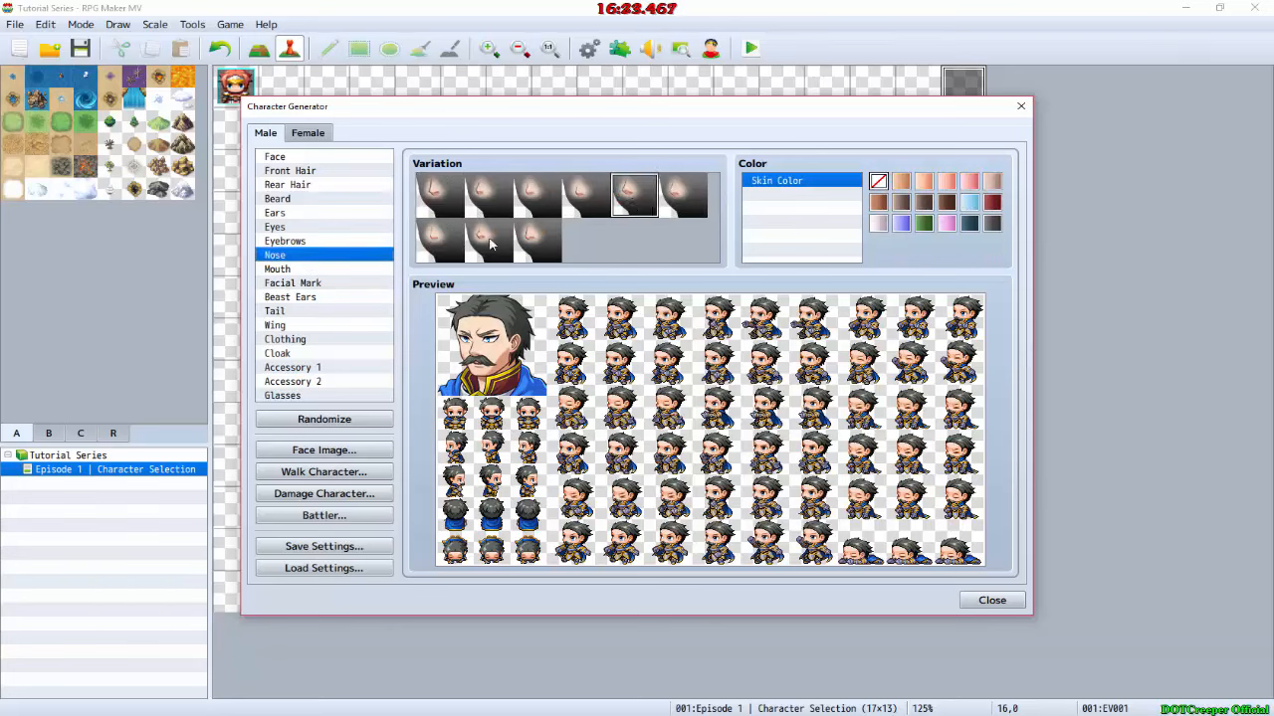
click(302, 271)
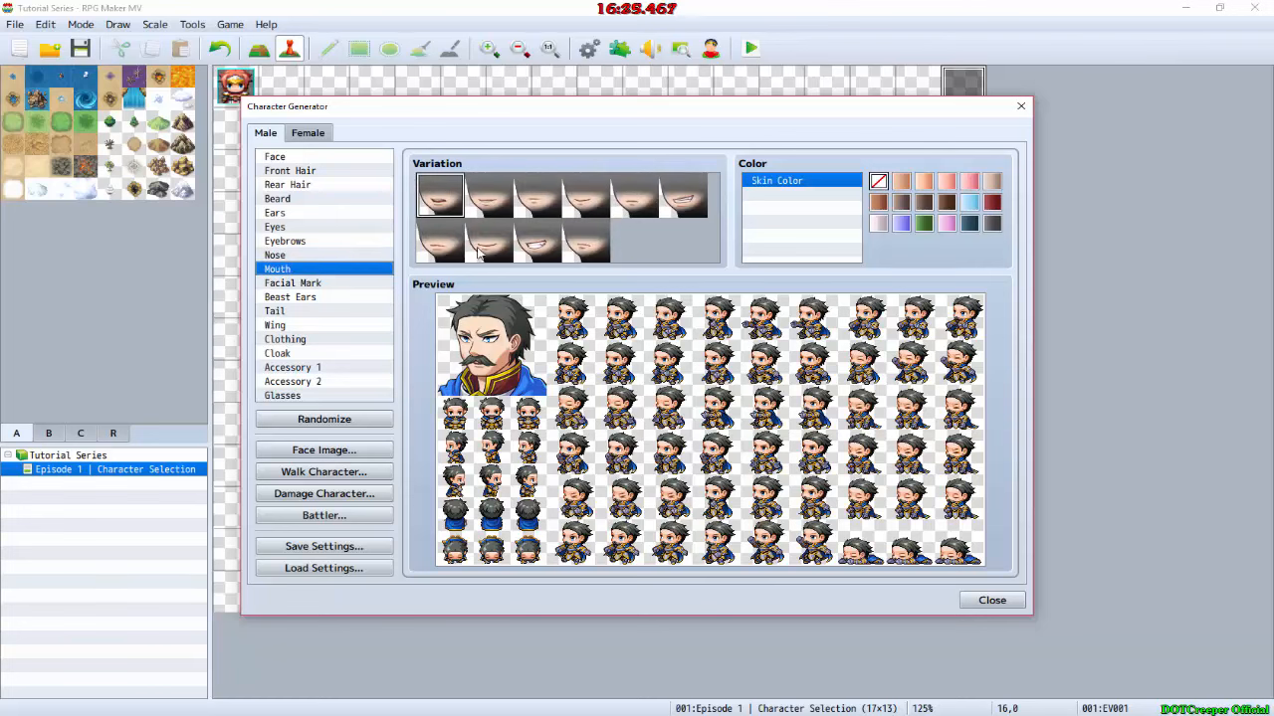
click(597, 199)
click(634, 201)
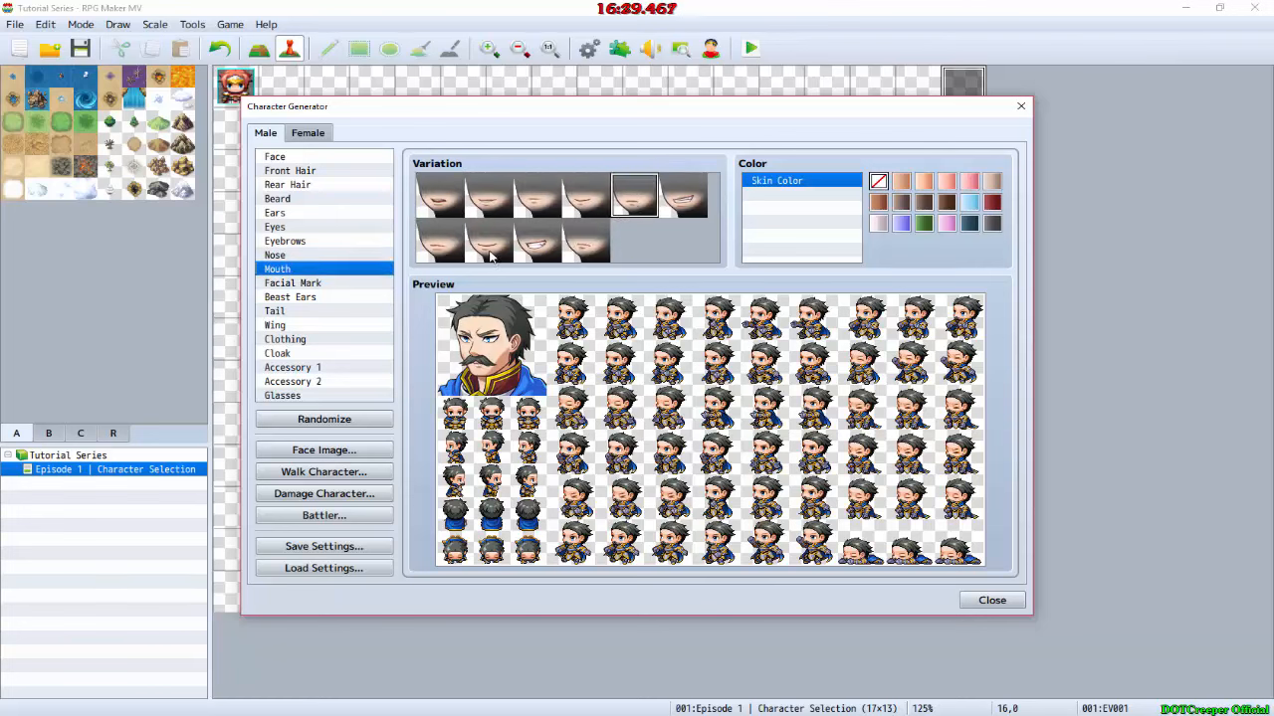
click(533, 199)
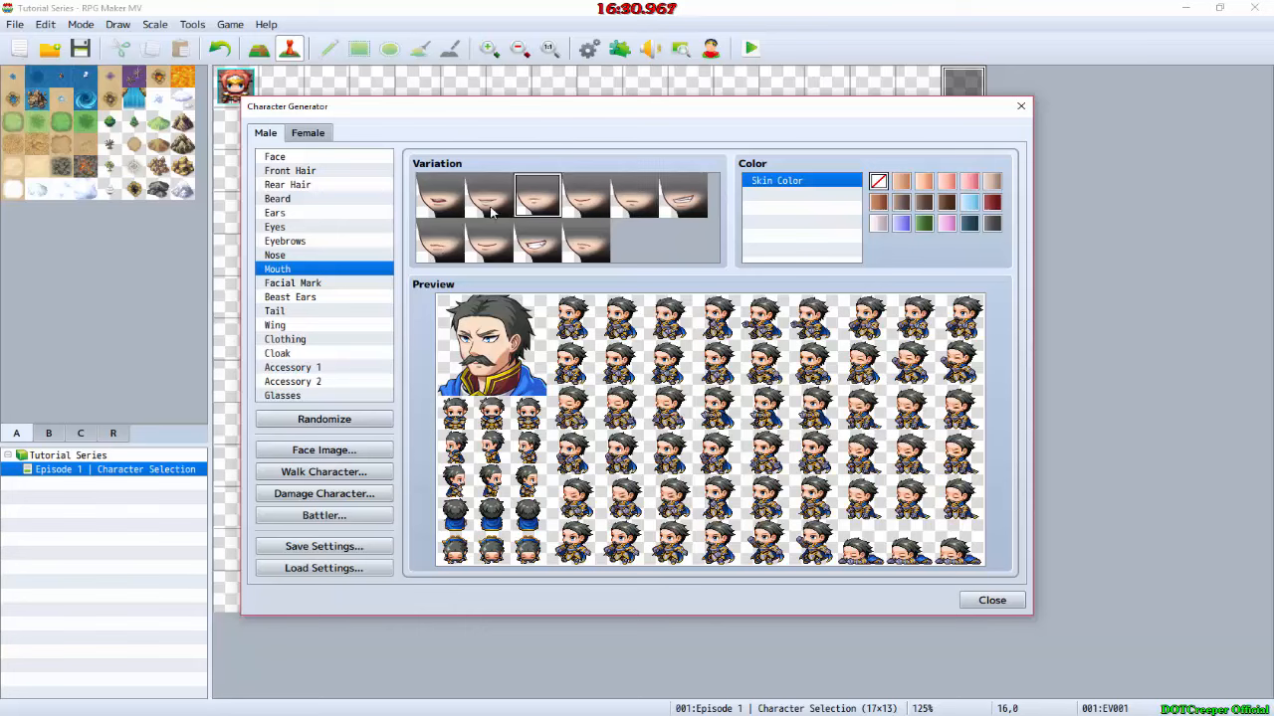
Step: Set the facial mark to the fourth variation and look through the Beast Ears, Tail and Wing options
click(290, 285)
click(583, 199)
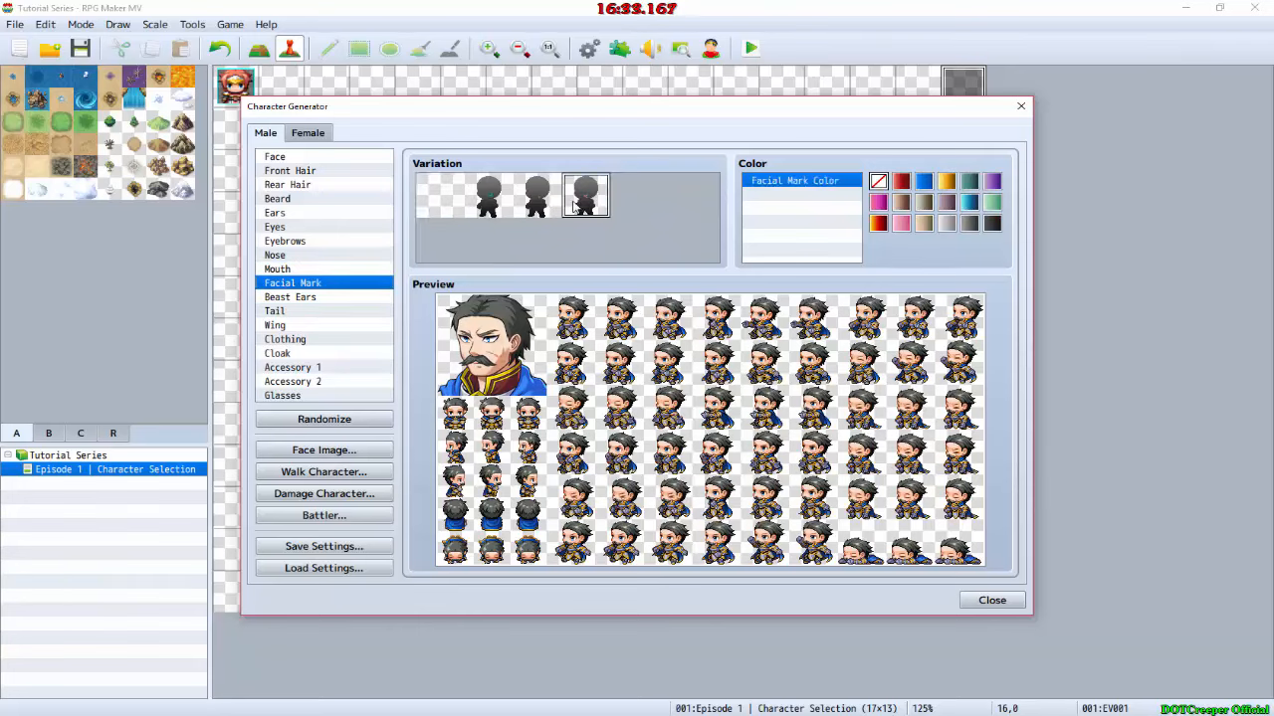
click(301, 298)
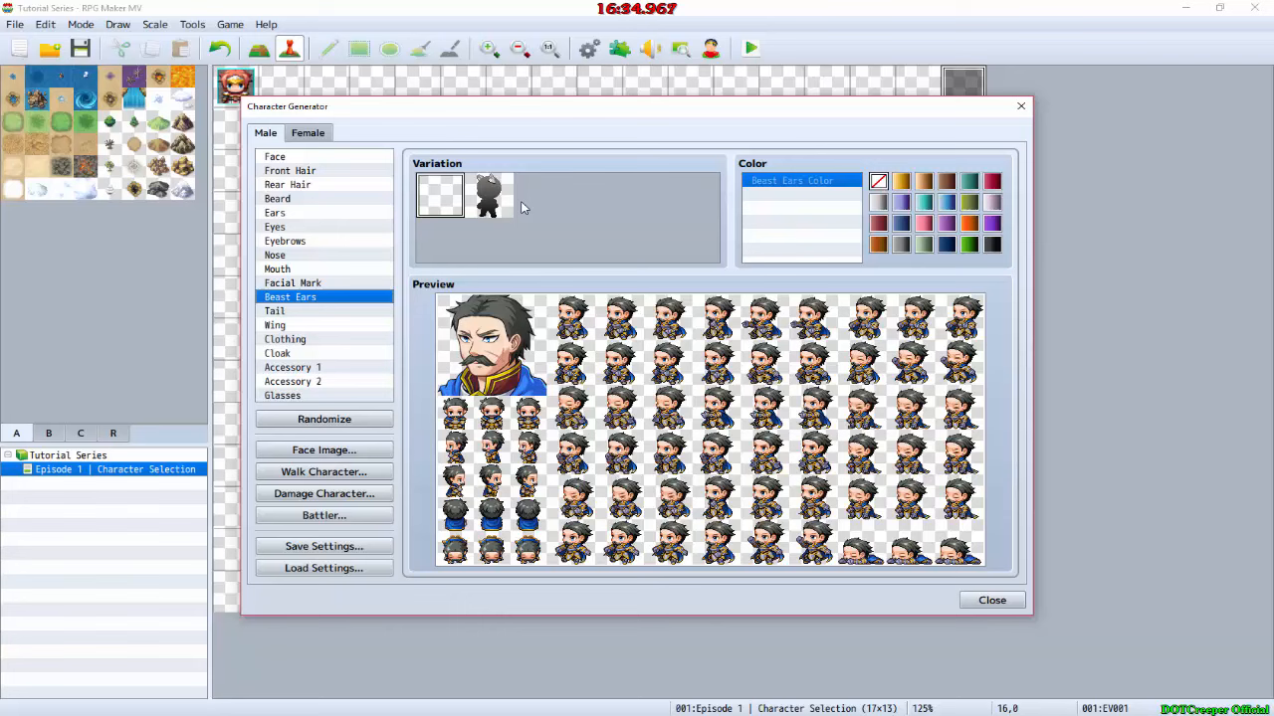
click(283, 311)
click(286, 325)
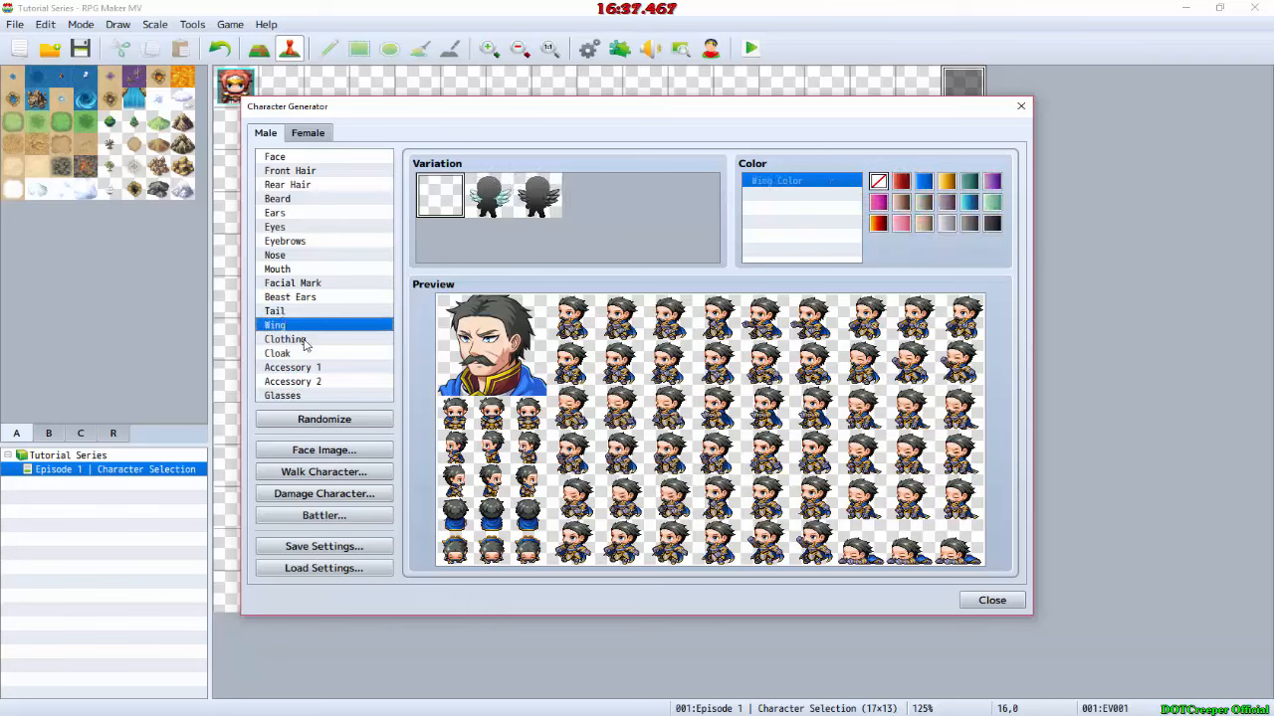
Step: Compare the clothing variations and choose the dark green outfit, the fifth in the second row
click(301, 339)
scroll(515, 209, down, 1)
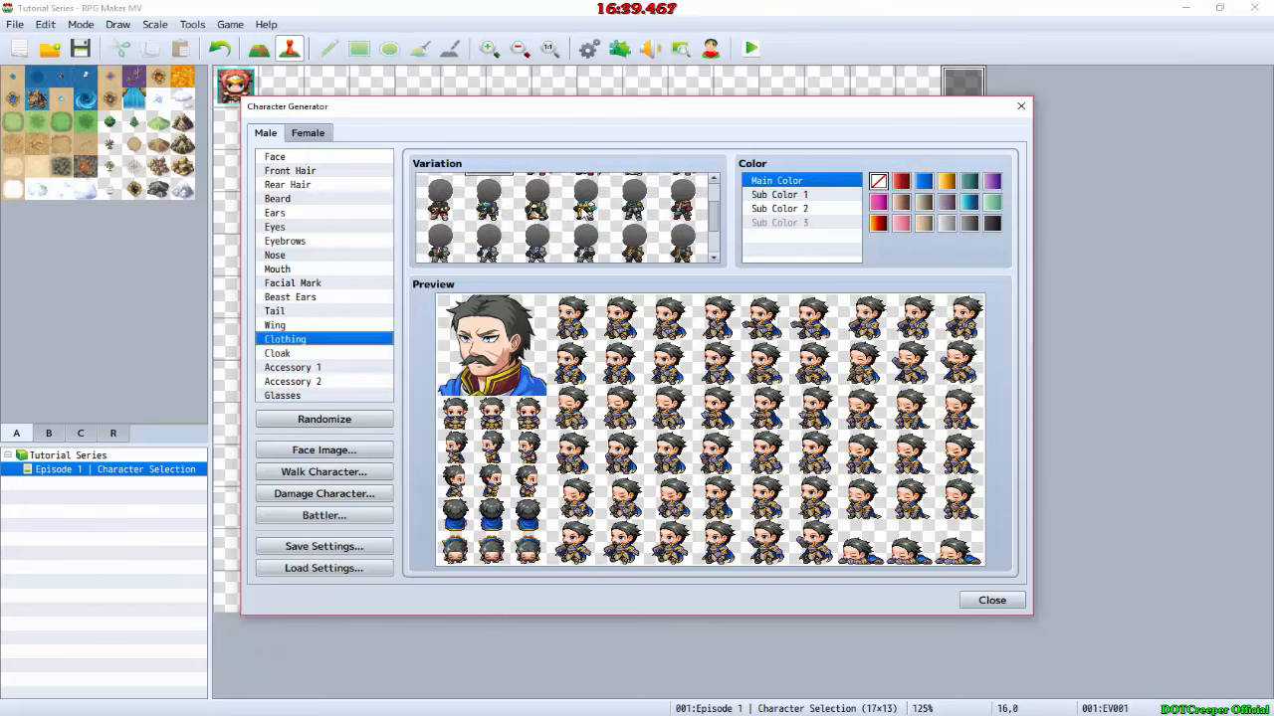
scroll(585, 211, down, 2)
click(527, 224)
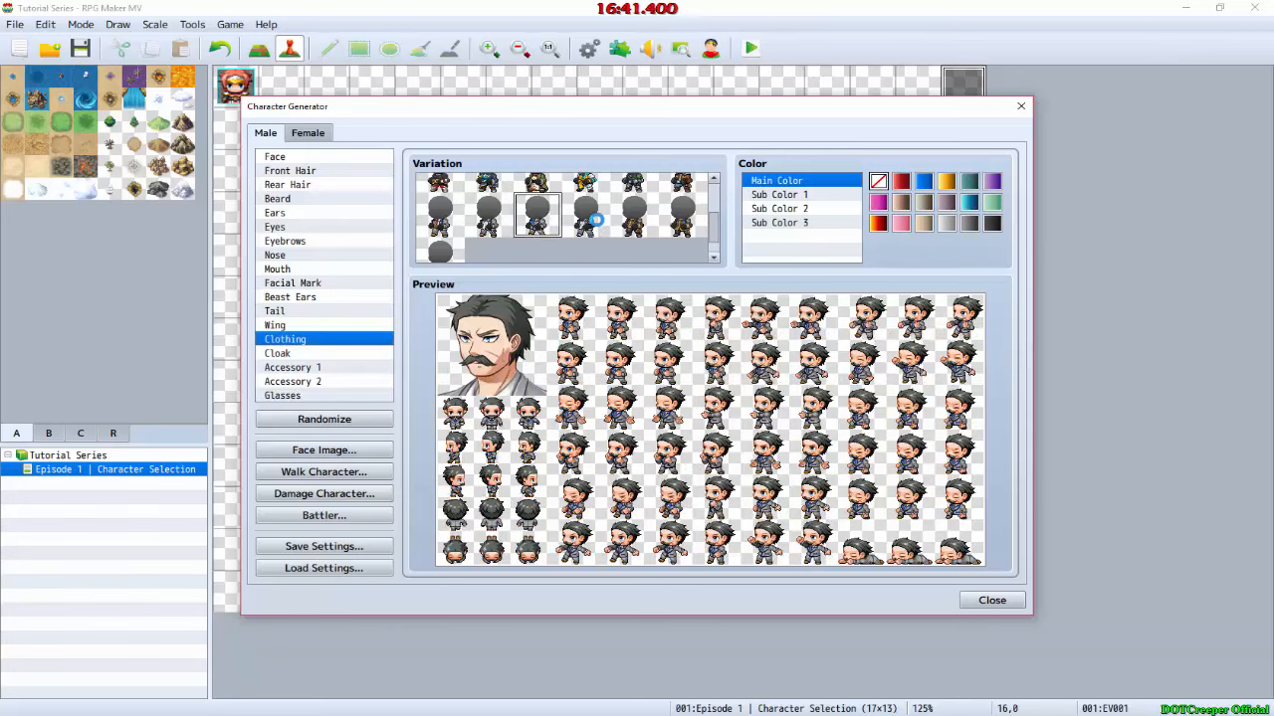
click(595, 220)
scroll(617, 219, up, 2)
click(635, 226)
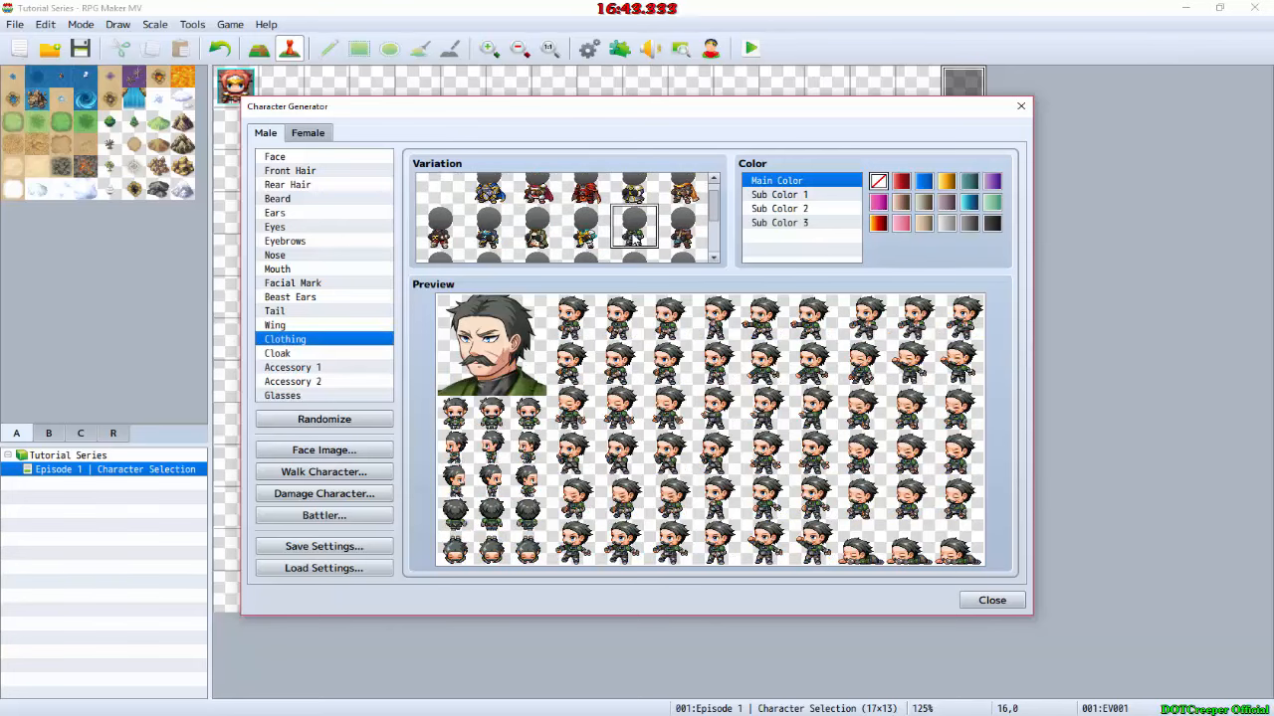
Step: Look through the Cloak, Accessory 1, Accessory 2 and Glasses options for the character
click(274, 355)
click(293, 381)
click(315, 368)
click(299, 395)
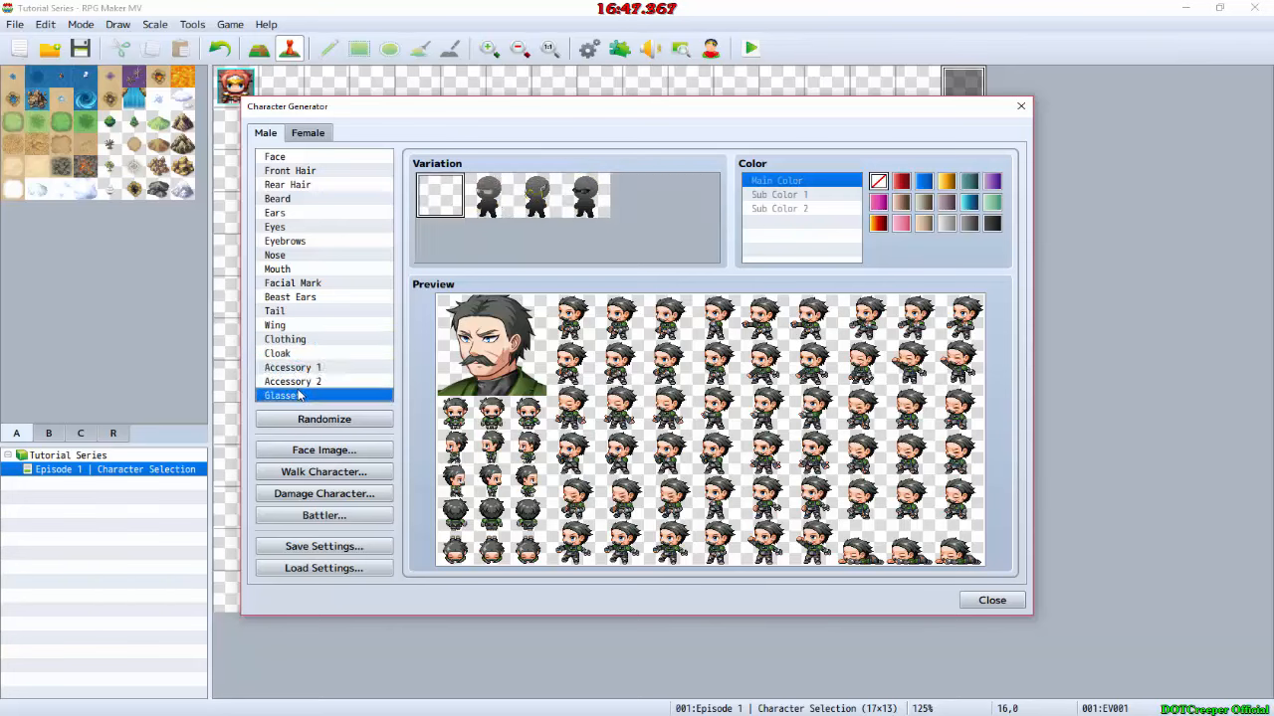
Step: Export the face image as Male_Human into the Tutorial Series folder on the Desktop and close the Face Image window
click(348, 450)
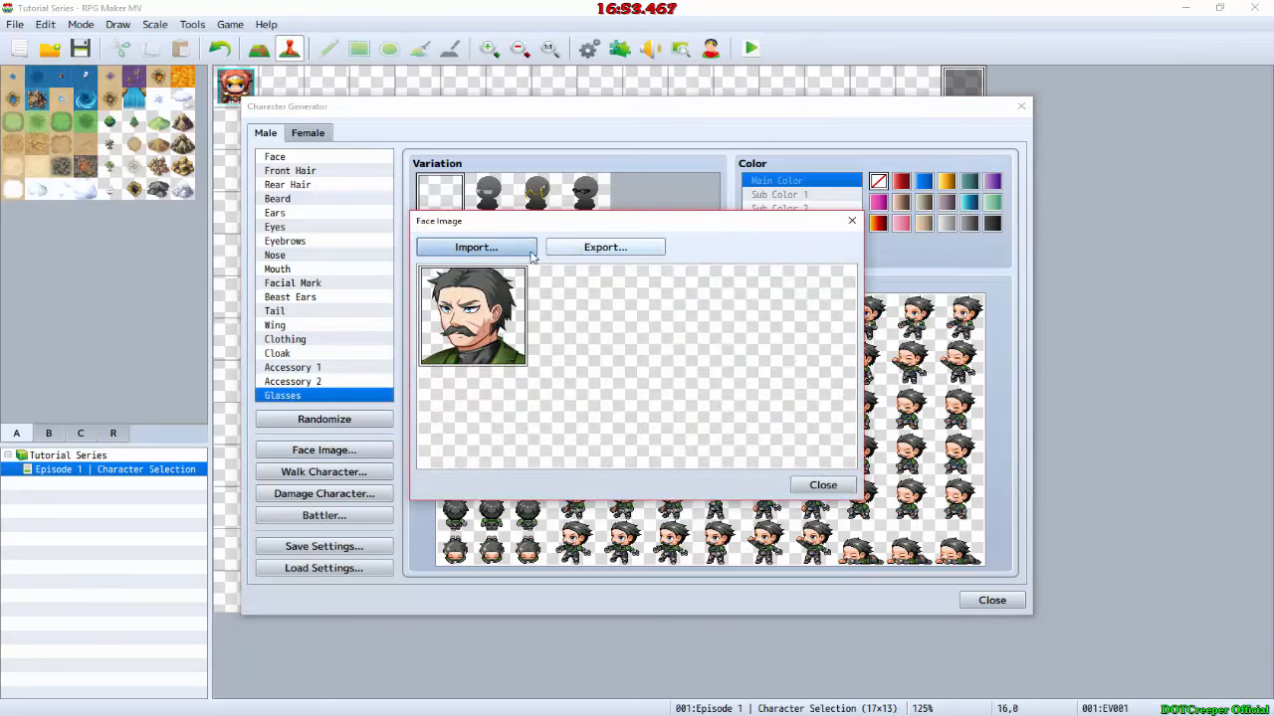
click(569, 257)
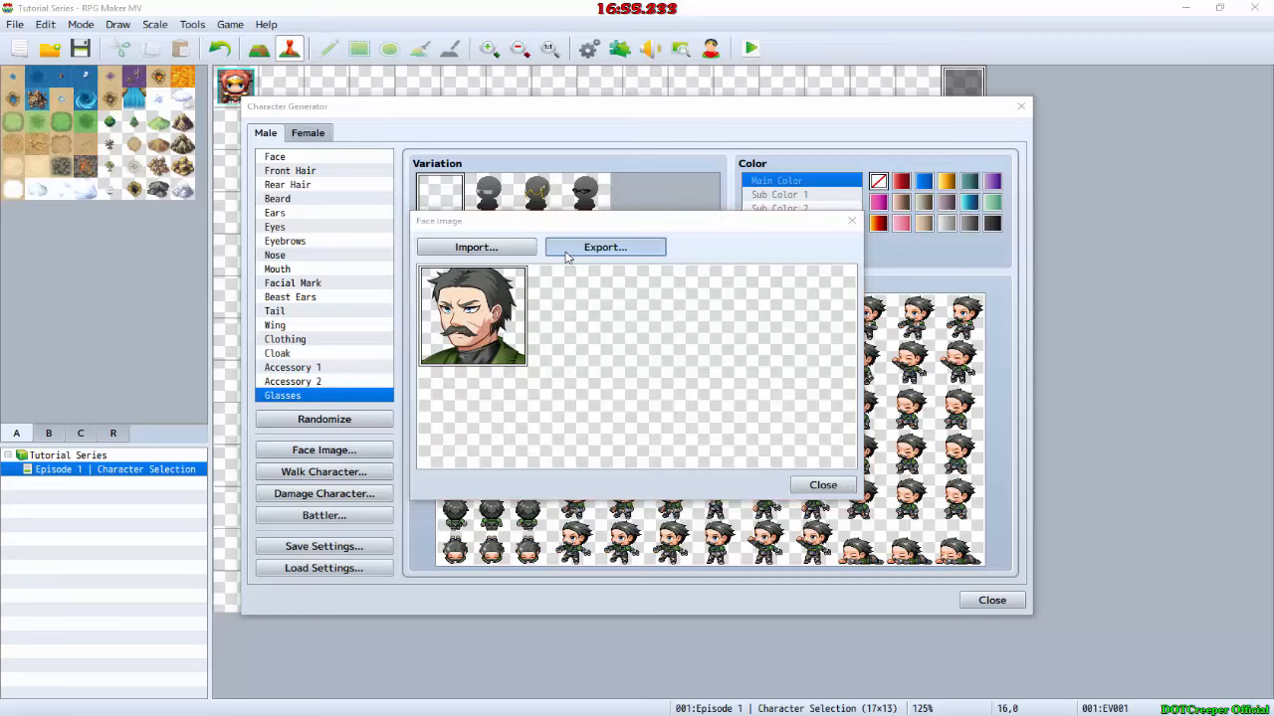
click(474, 354)
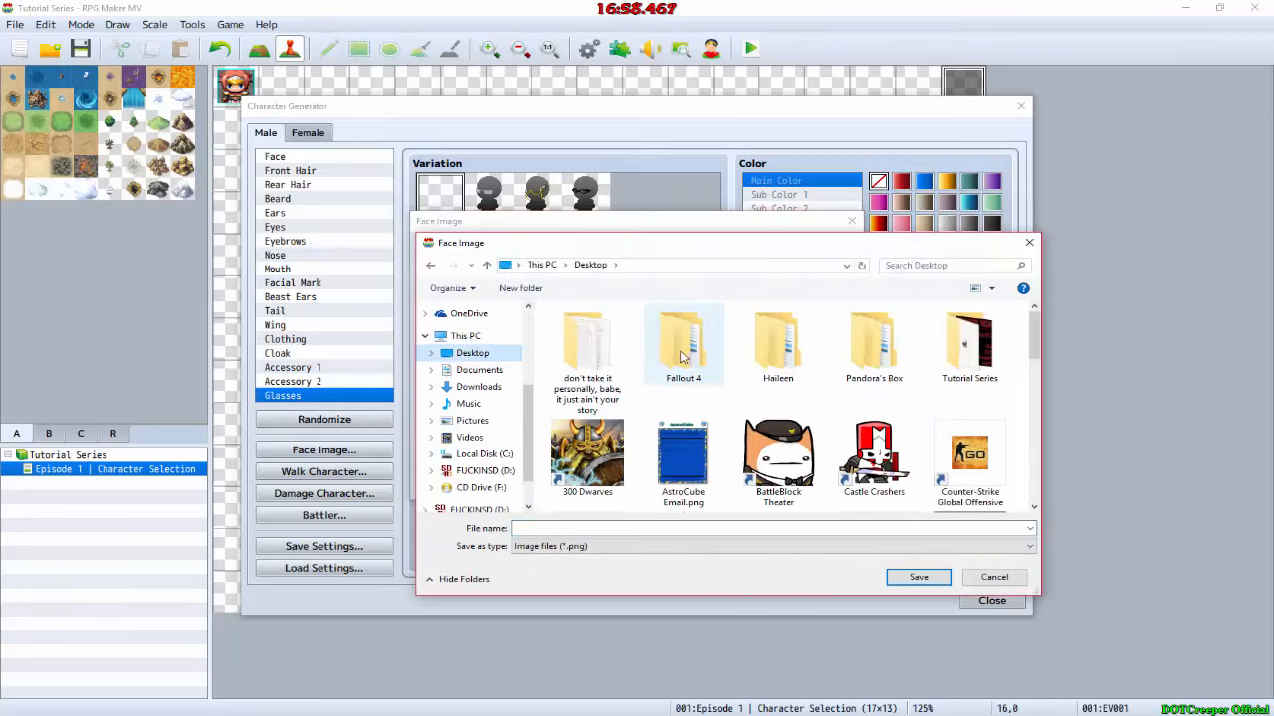
click(973, 356)
double_click(970, 353)
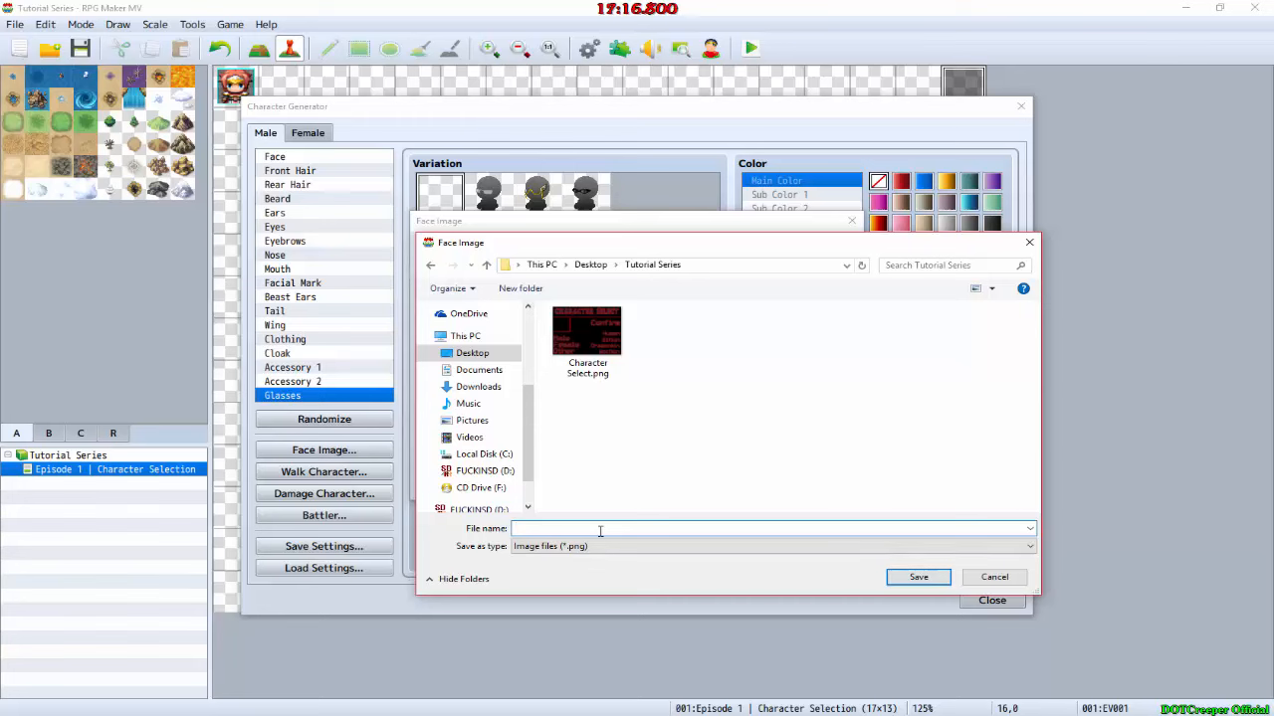
text(Male_Human)
key(Return)
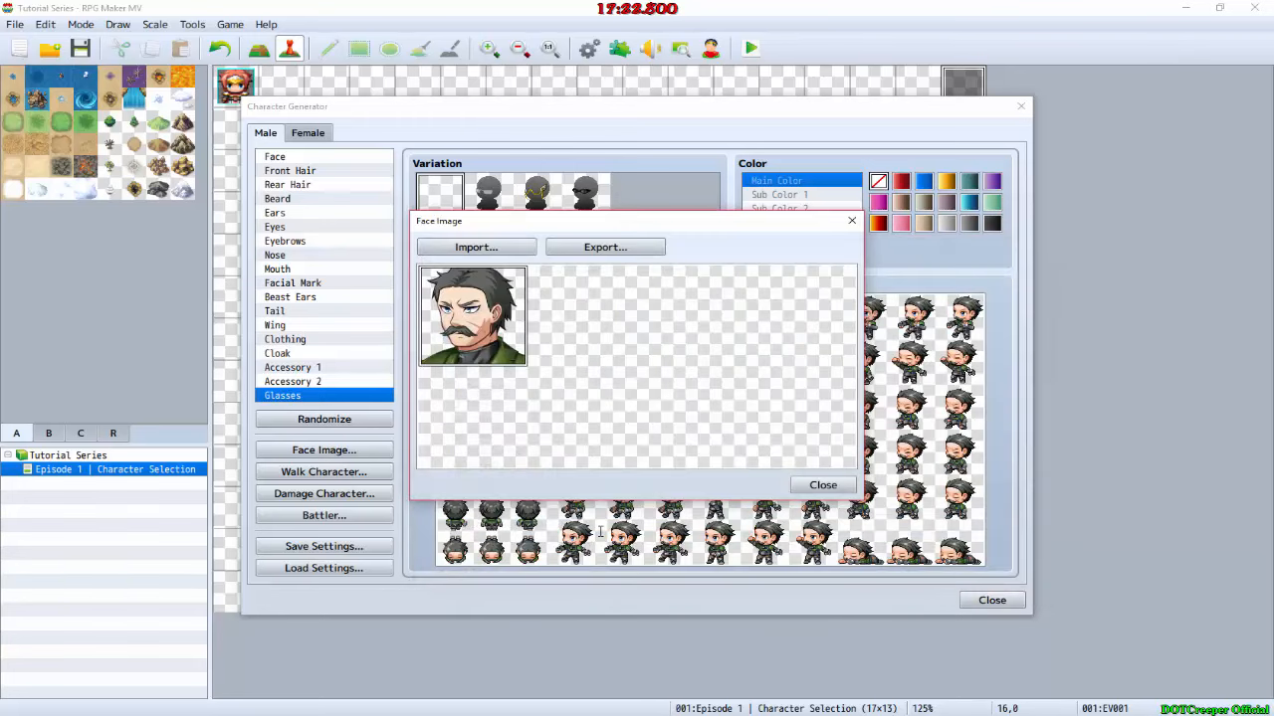
click(811, 484)
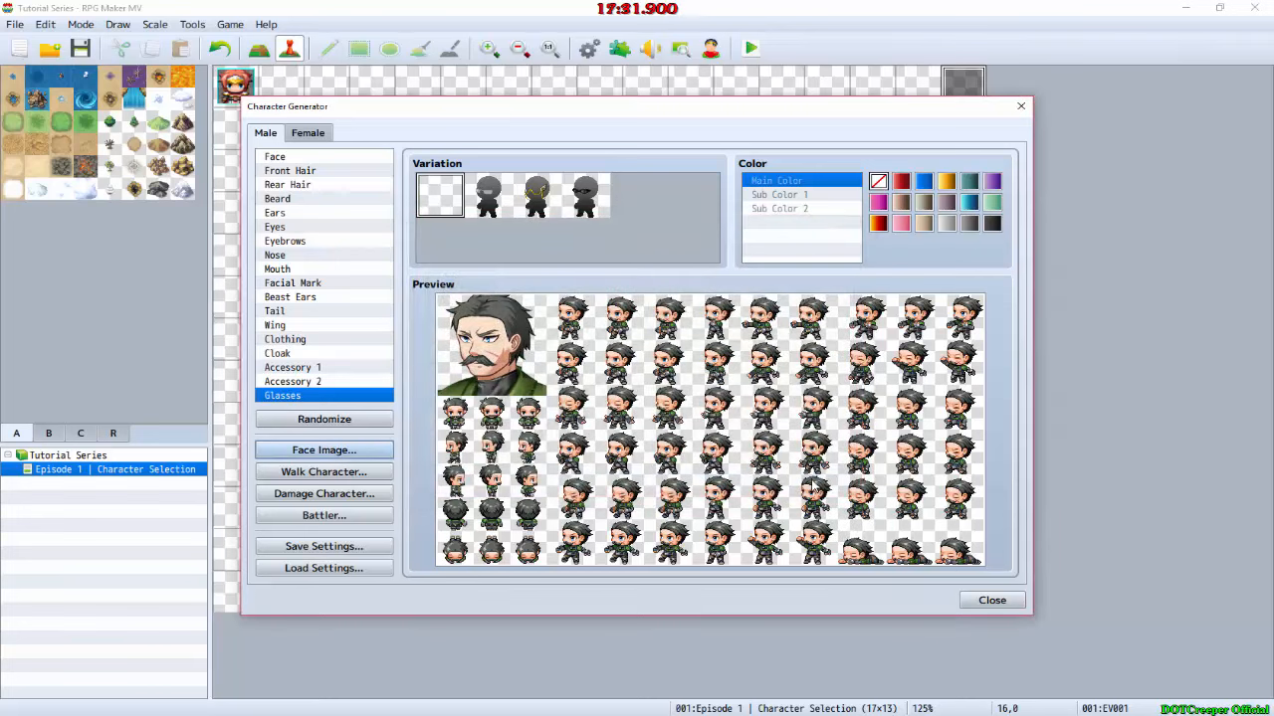
Step: Export the face image as Male_Human.png into the project's img/faces folder and close the Face Image window
click(308, 449)
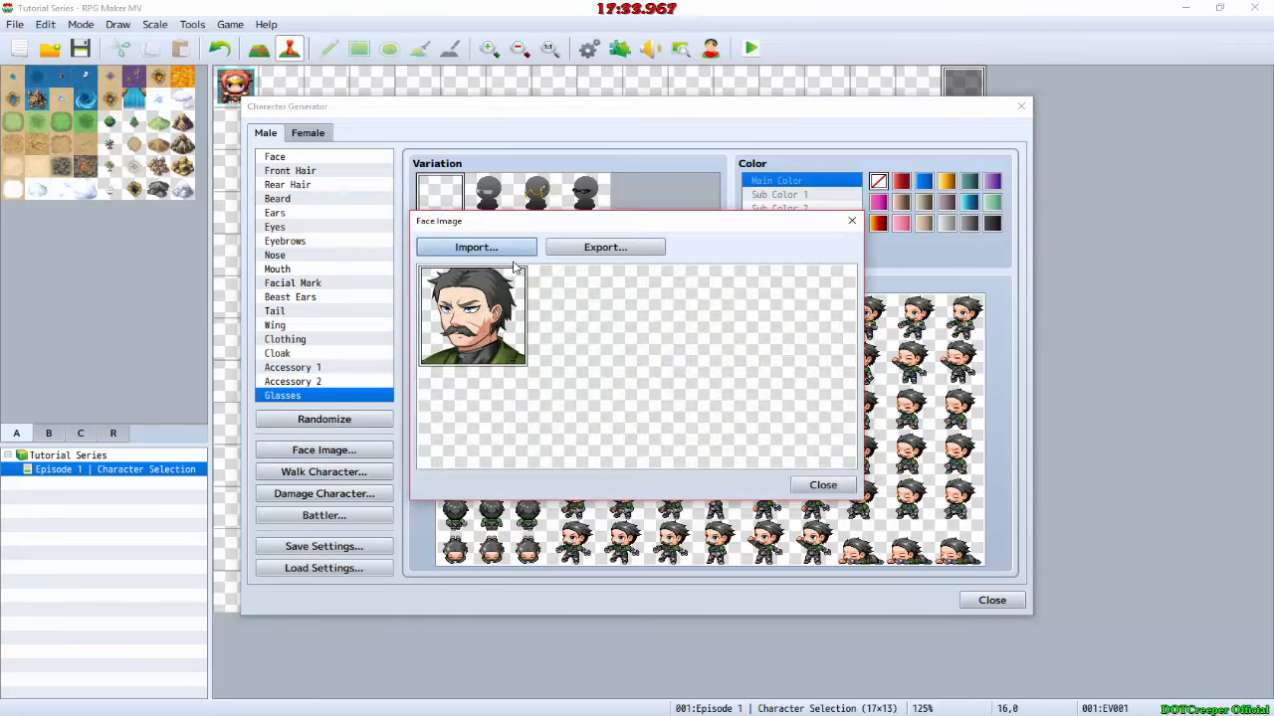
click(567, 249)
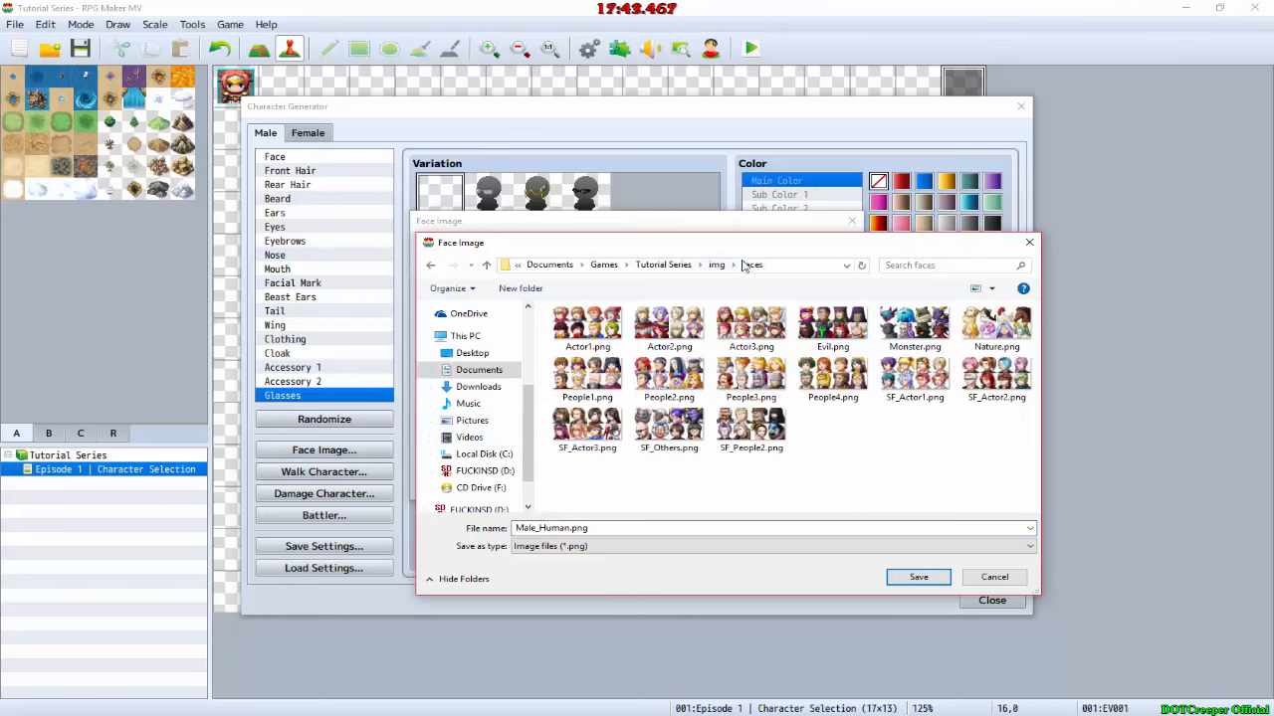
click(917, 577)
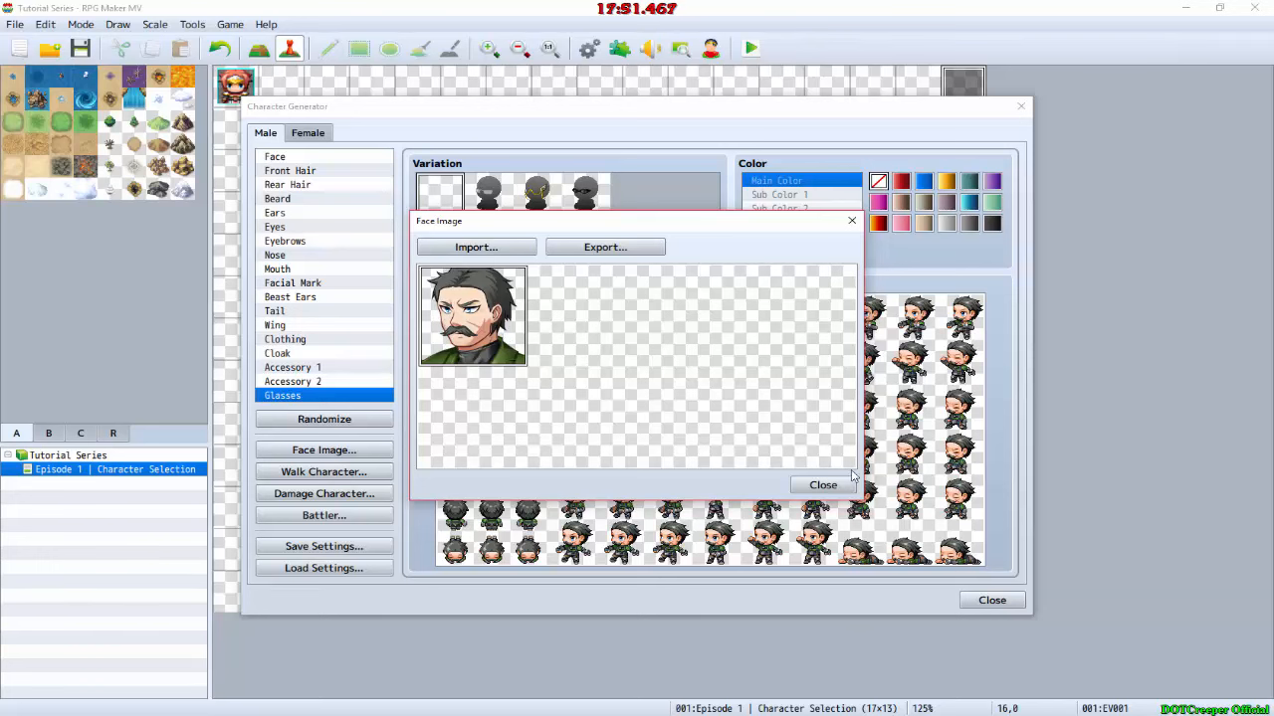
click(823, 484)
Step: Export the walk character sprite as Male_Human into the project's img/characters folder and close its window
click(280, 477)
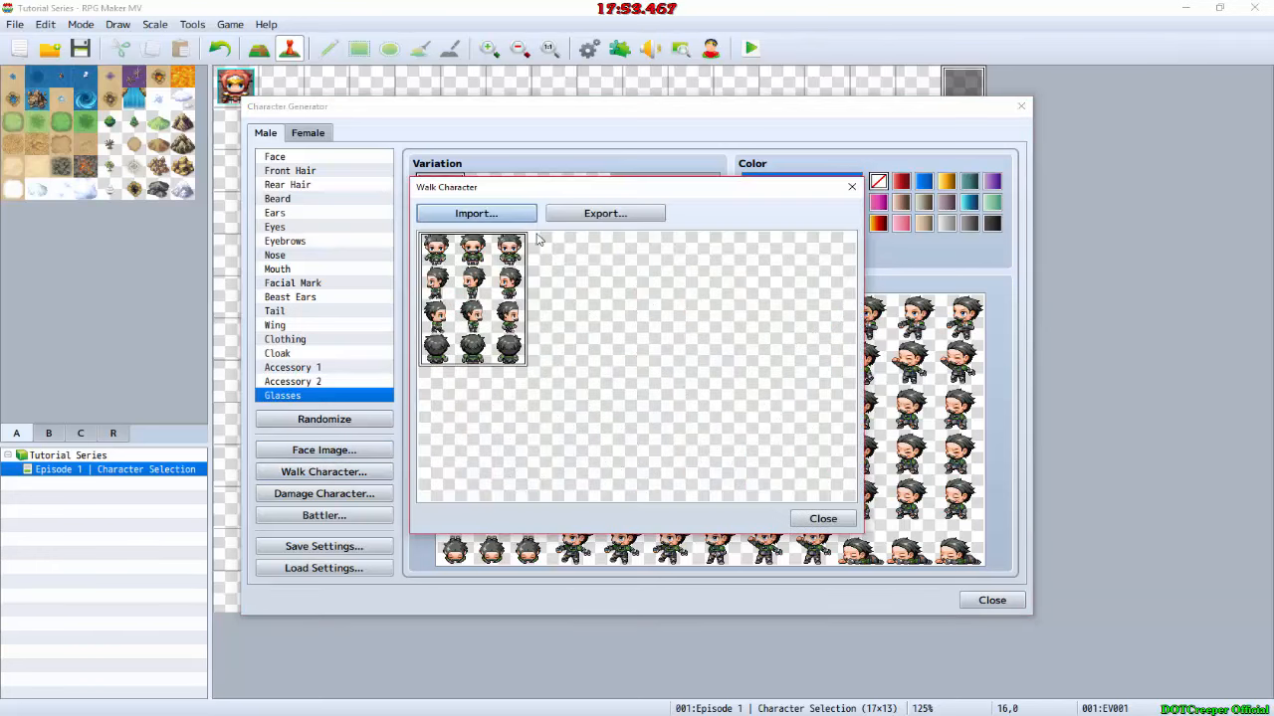
click(616, 215)
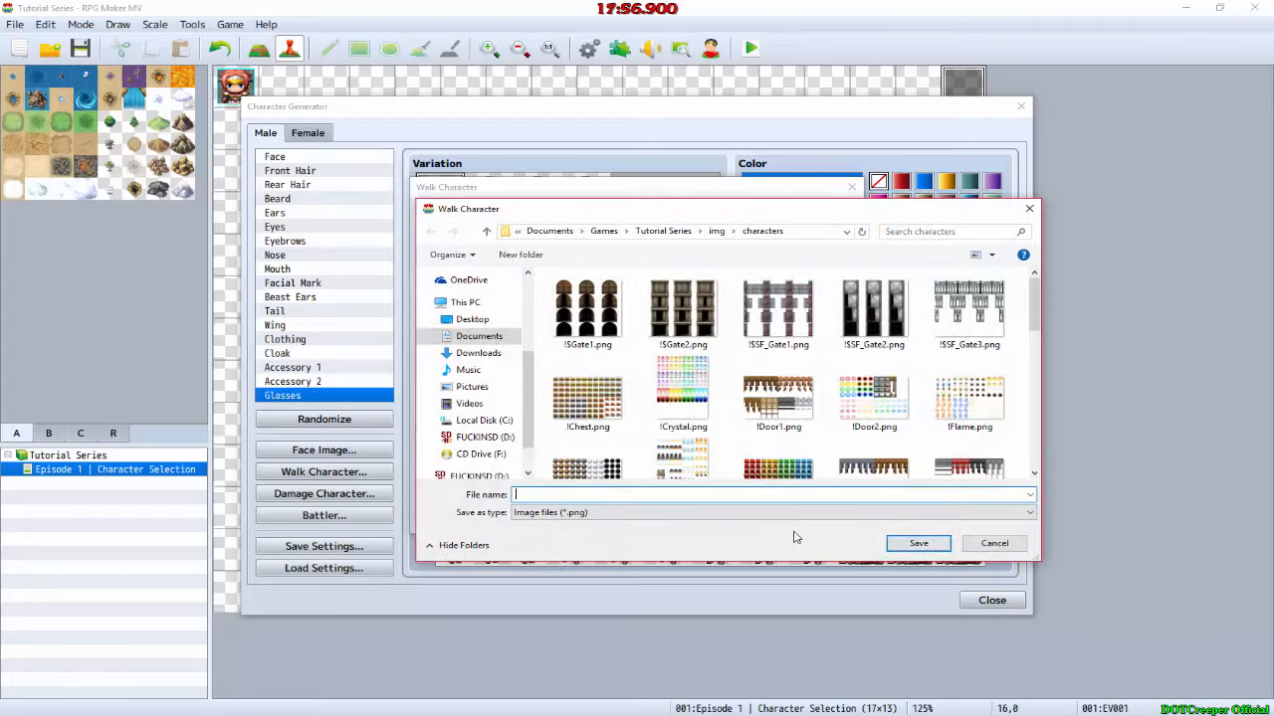
text(Male_Human)
key(Return)
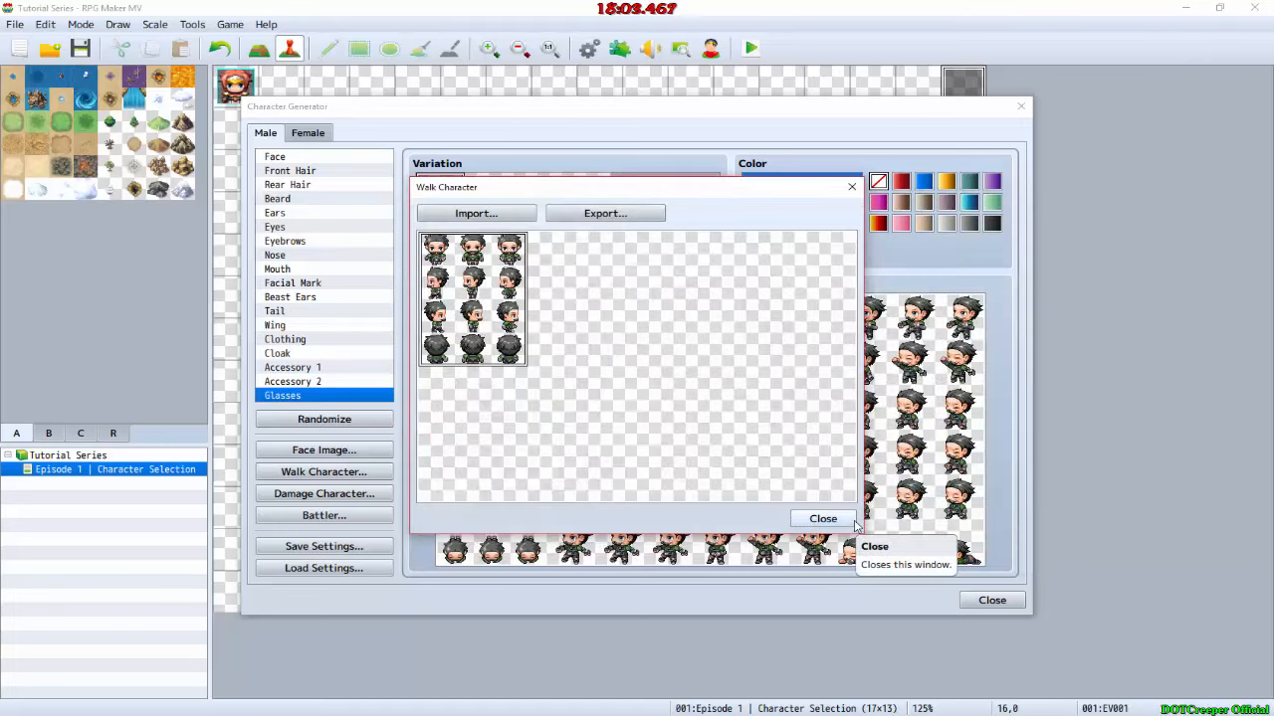
click(822, 518)
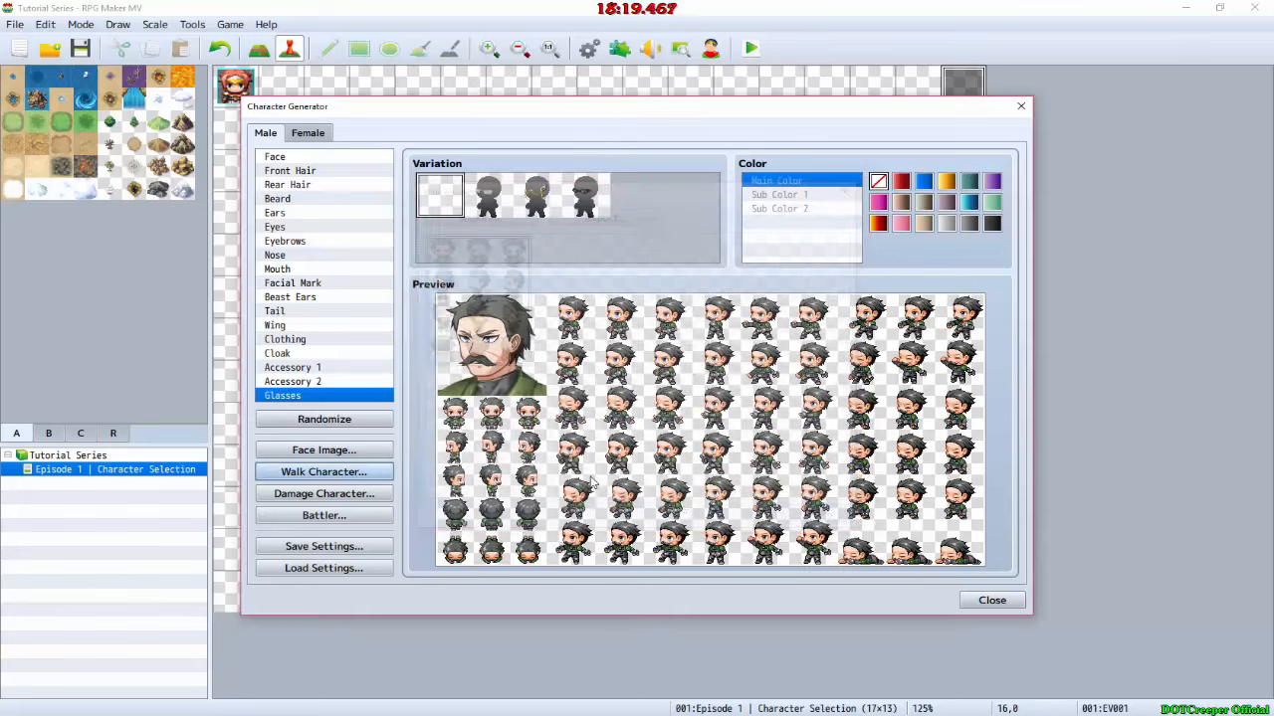
Step: Export the damage character sprite as Male_Human_Damage into the project's img/characters folder and close its window
click(348, 493)
click(604, 214)
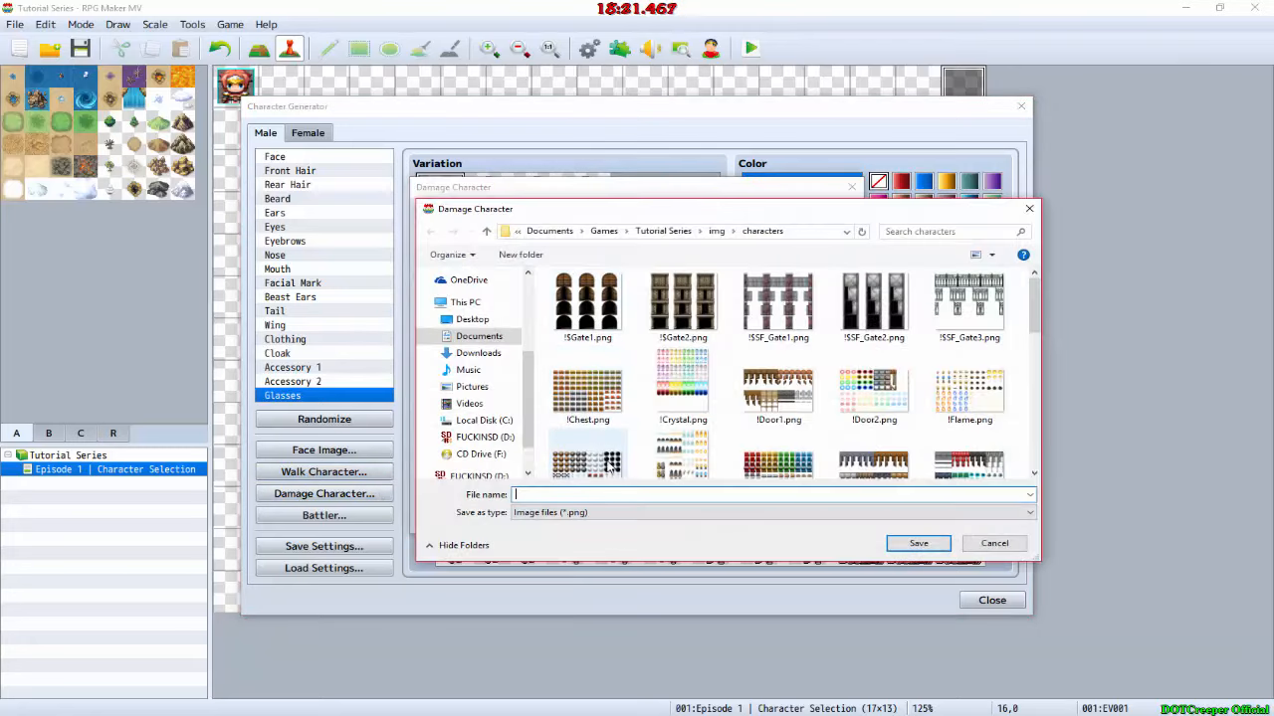
text(Male_H)
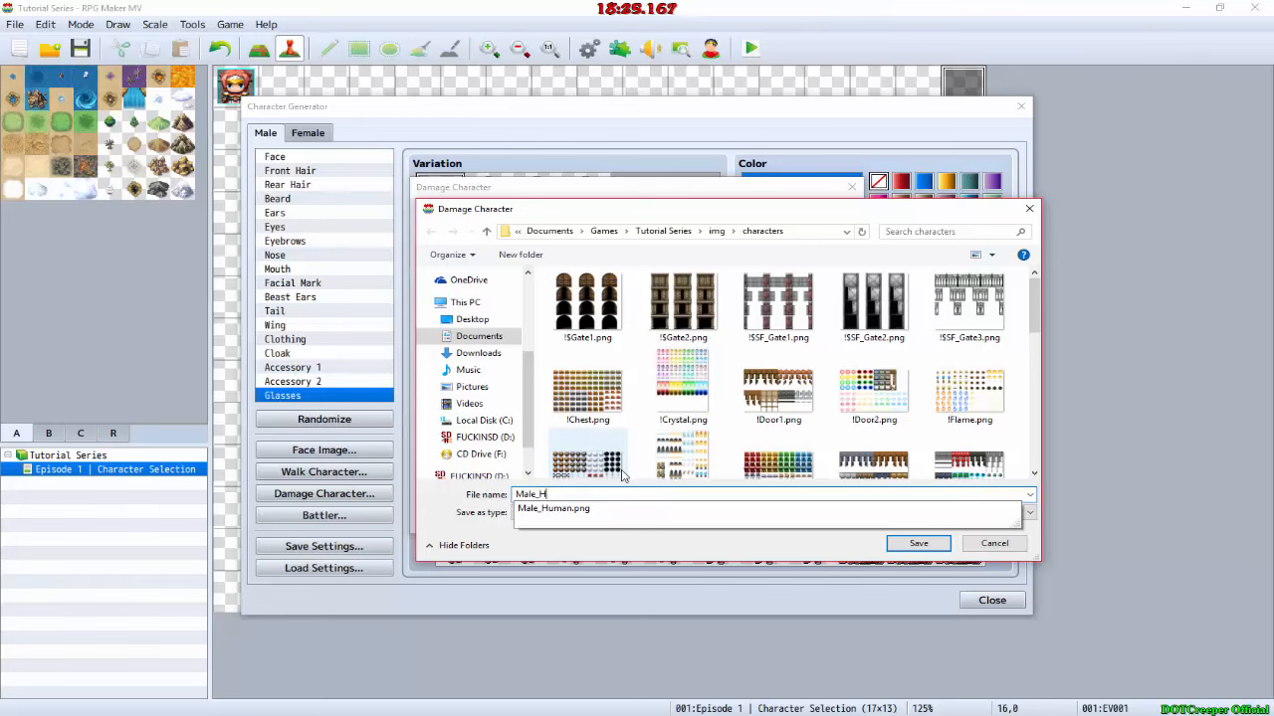
text(uman_Da)
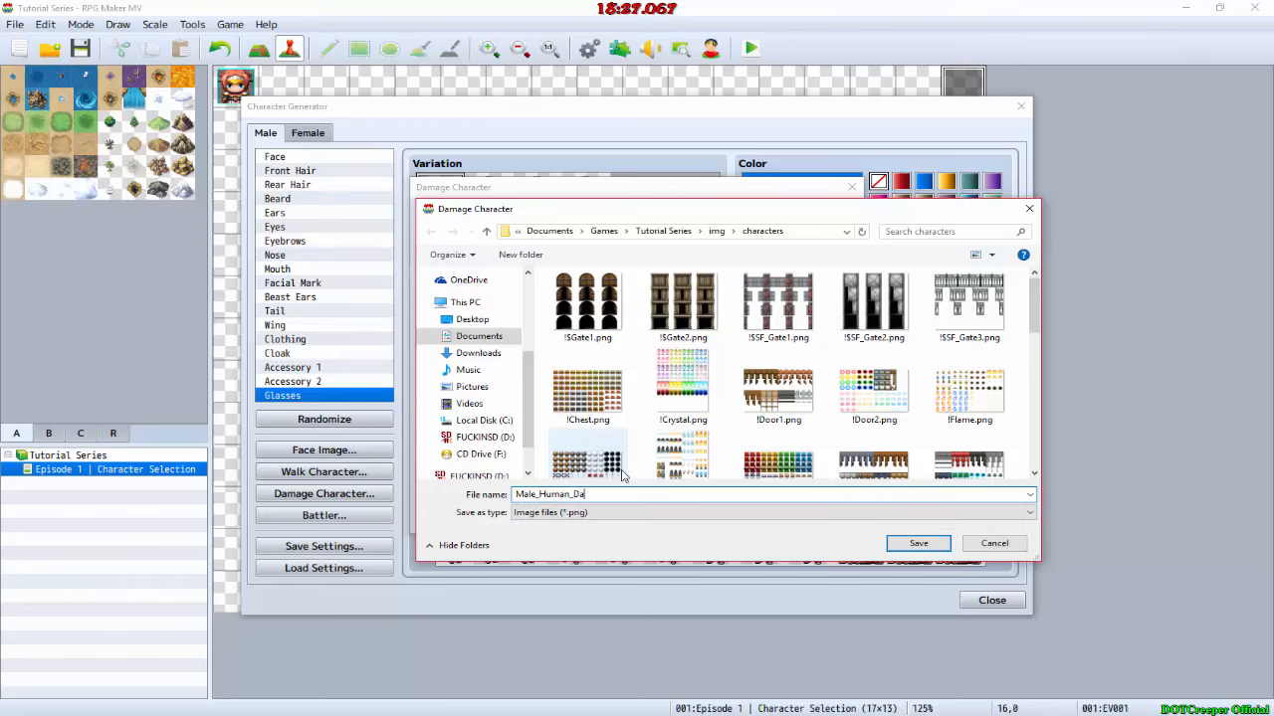
text(mahe)
key(Return)
click(823, 519)
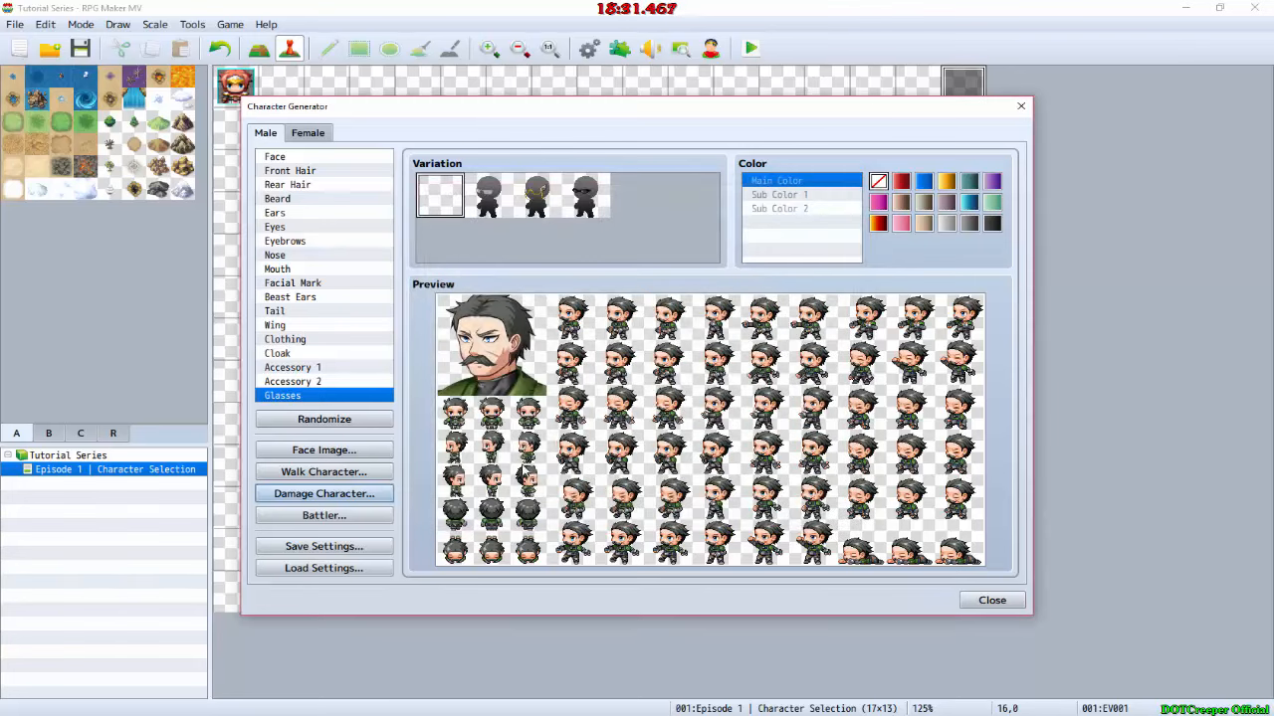
Step: Export the battler sprite sheet into the project's img/sv_actors folder with a file name starting with Male_, and close its window
click(338, 516)
click(590, 218)
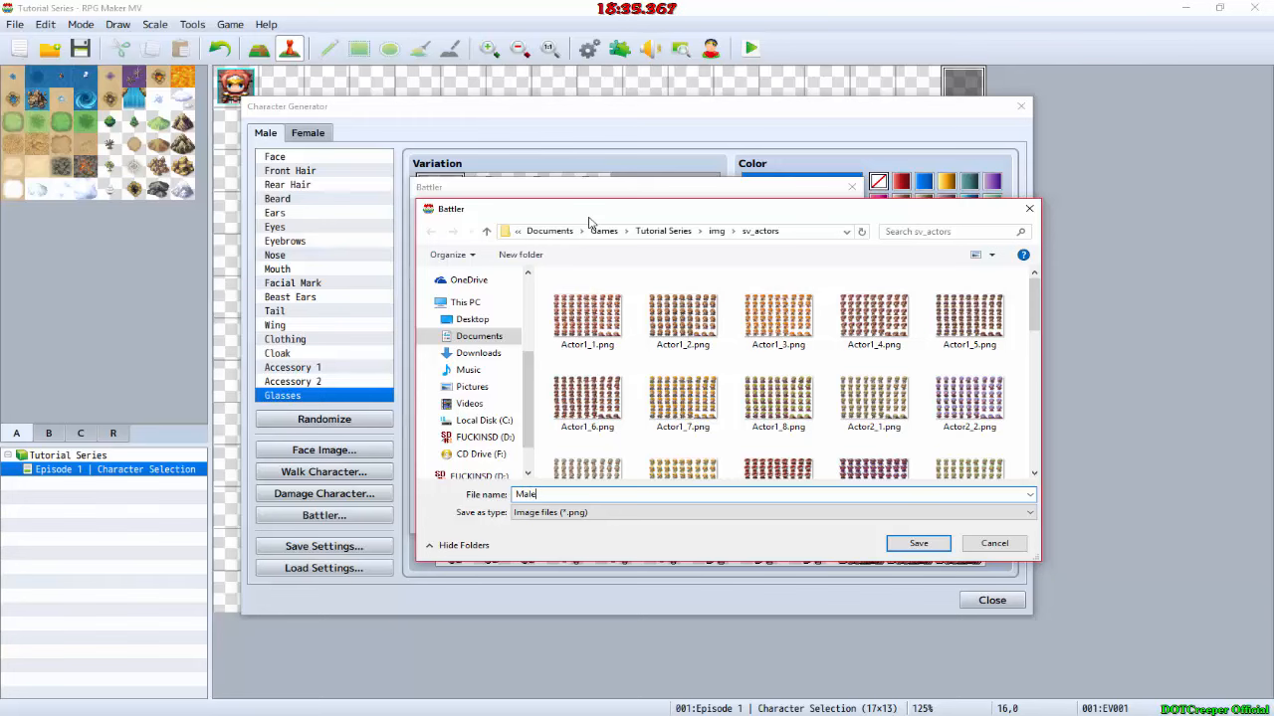
text(Male_Battler)
key(Return)
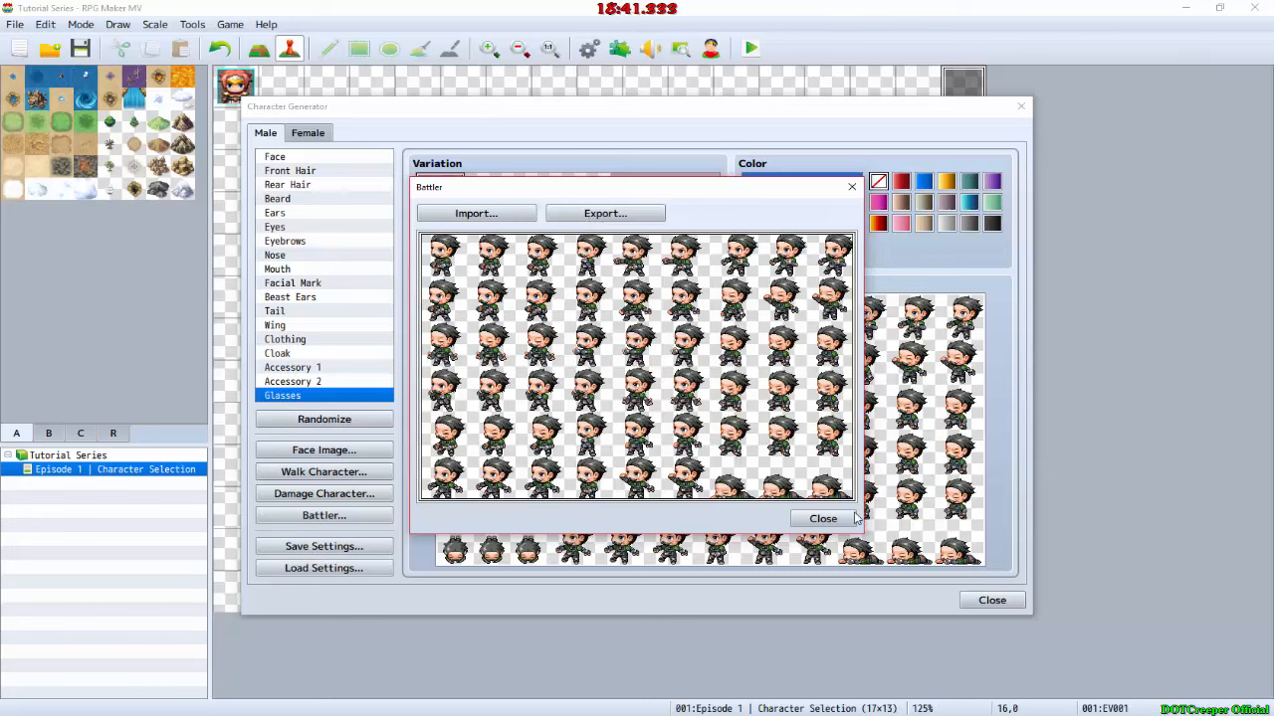
click(823, 518)
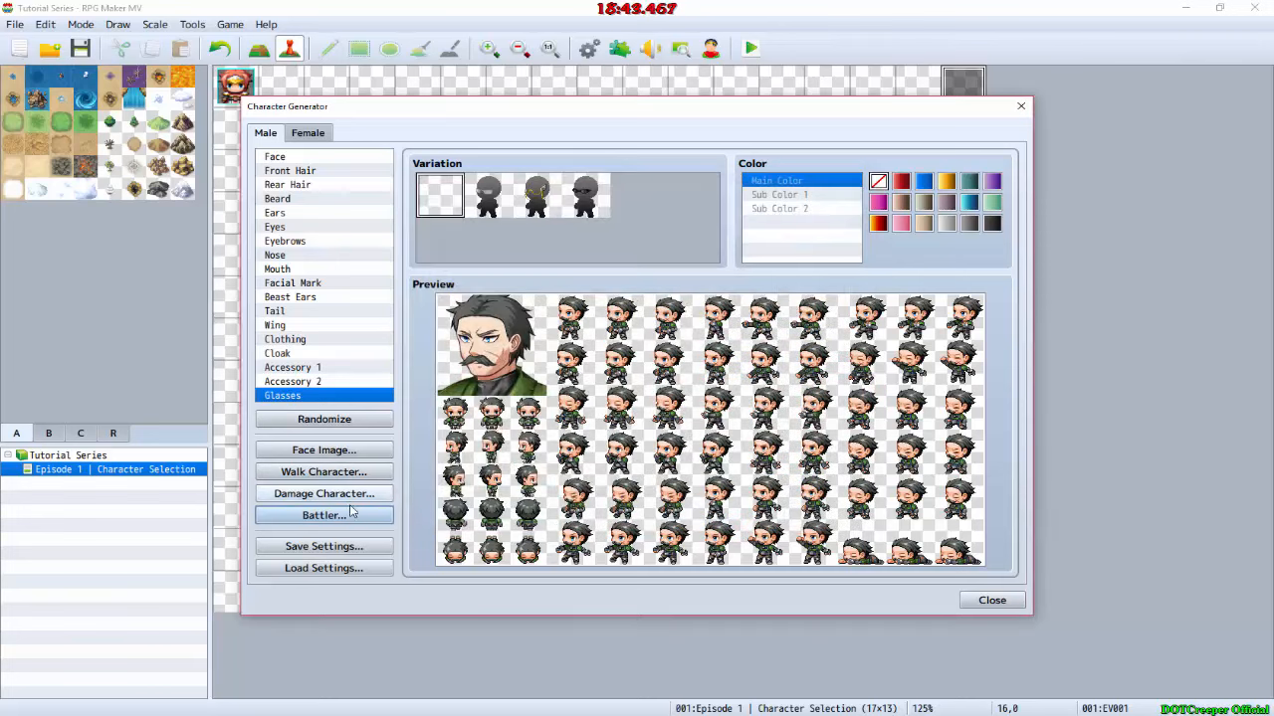
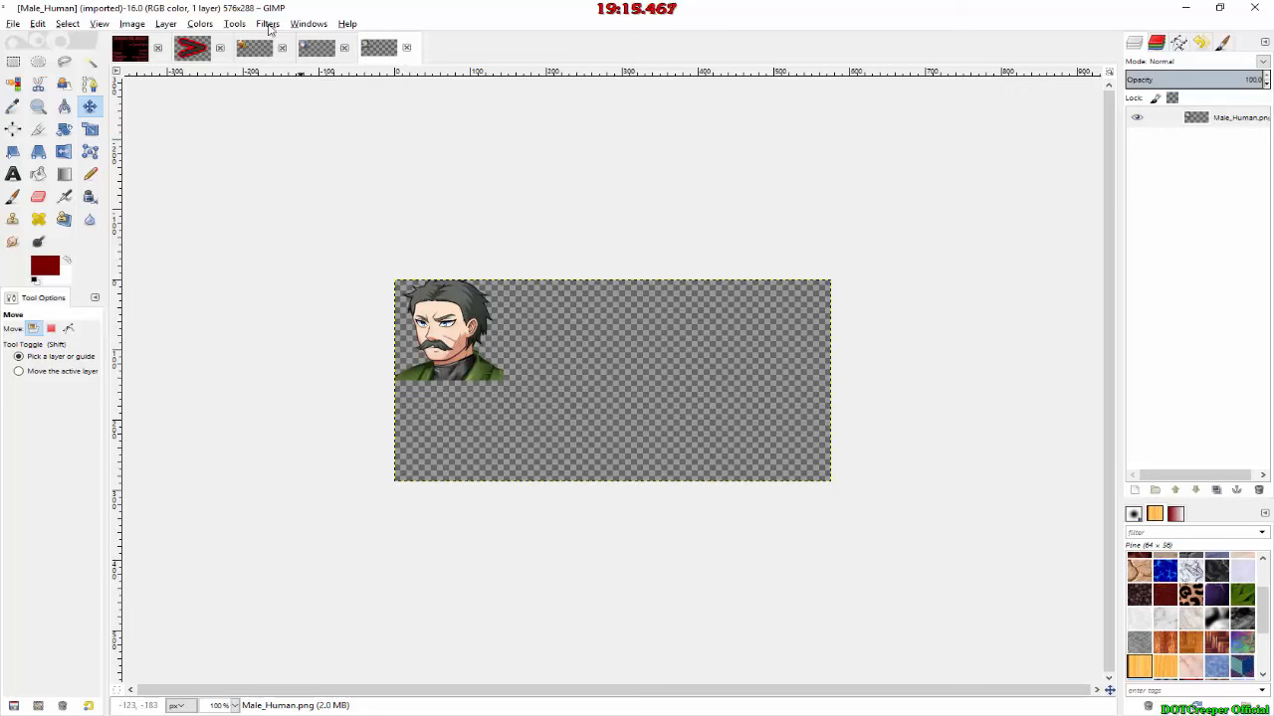
Step: Autocrop the Female_Wolf image to remove the empty area around the face
click(317, 50)
scroll(256, 162, up, 4)
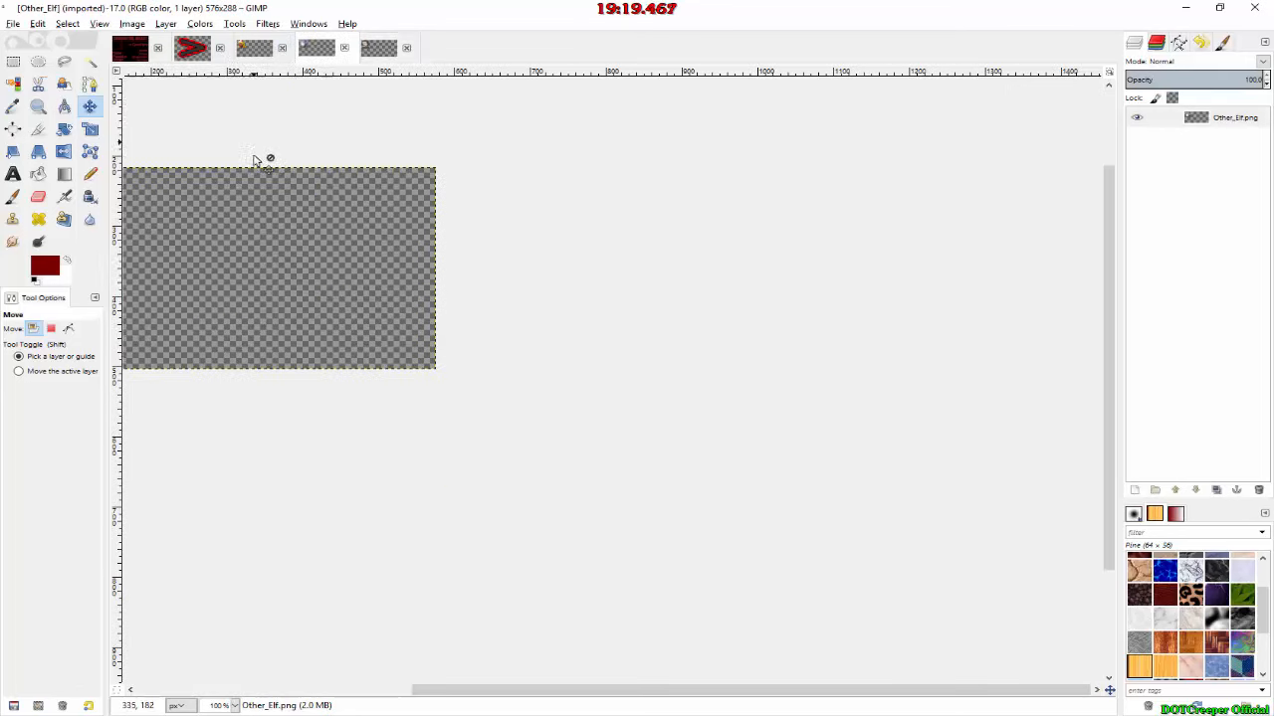
drag(513, 691, 189, 692)
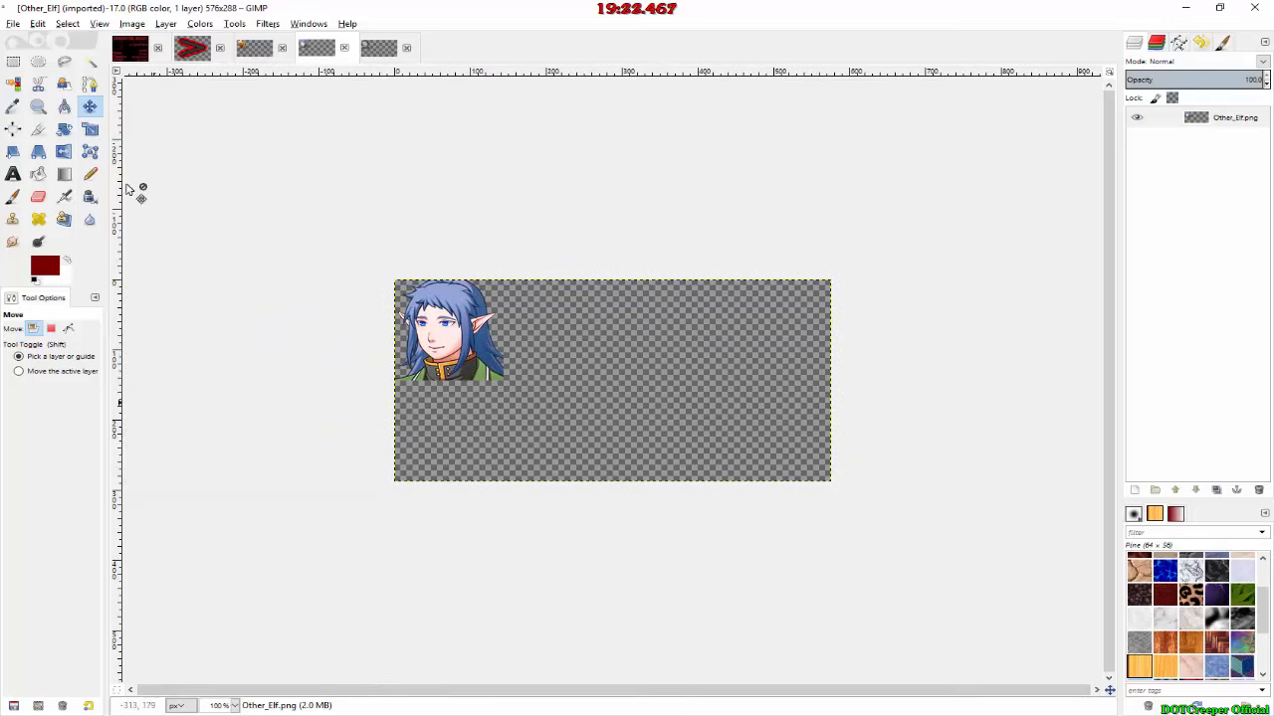
click(244, 51)
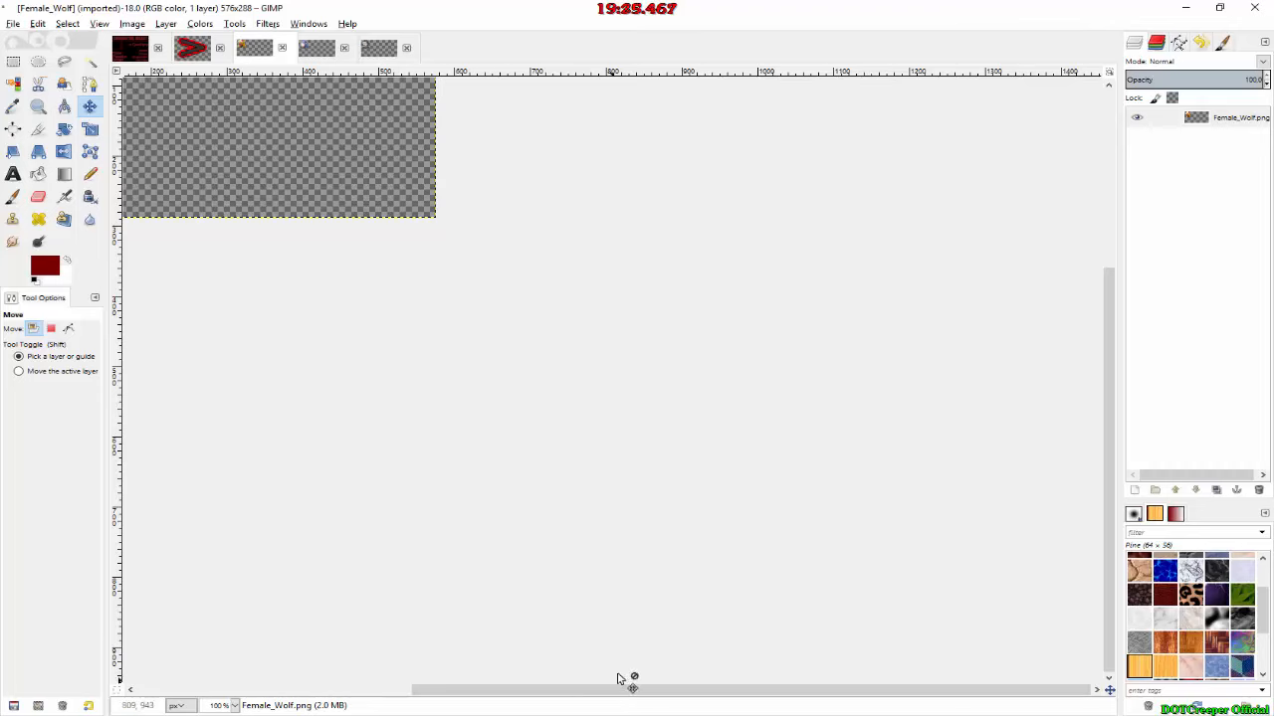
drag(631, 686, 459, 651)
scroll(507, 541, up, 4)
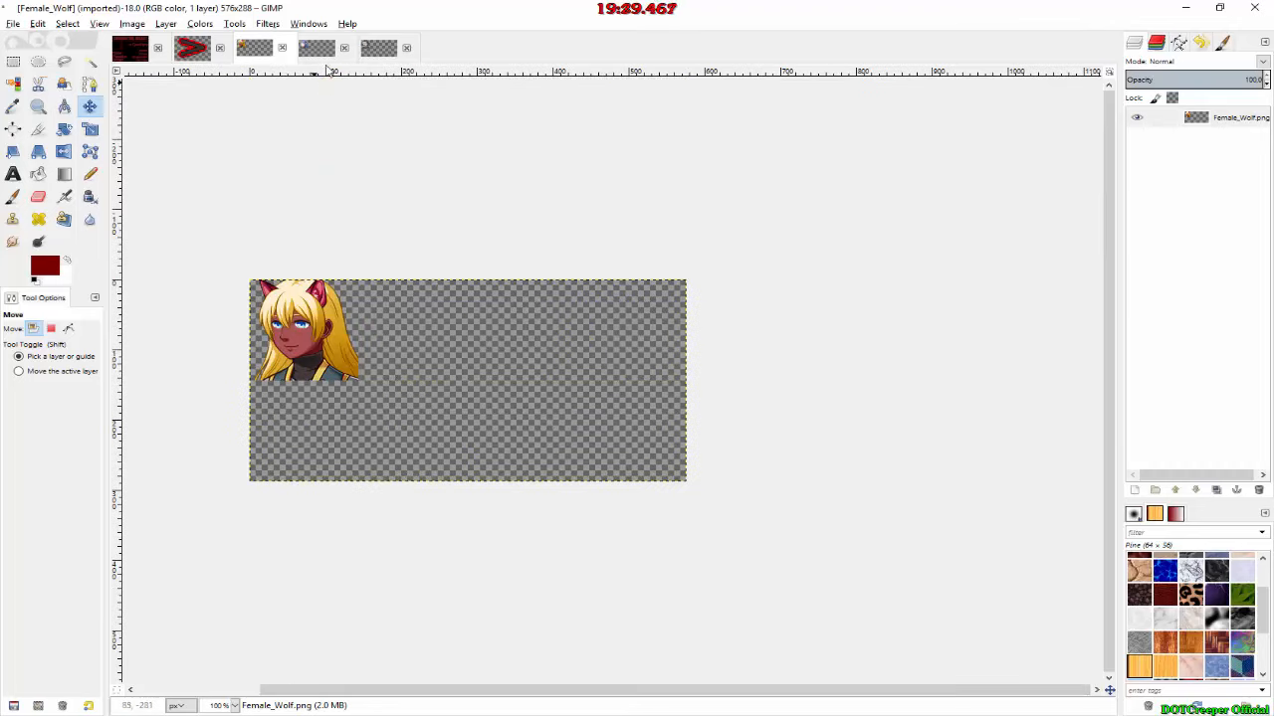
click(138, 29)
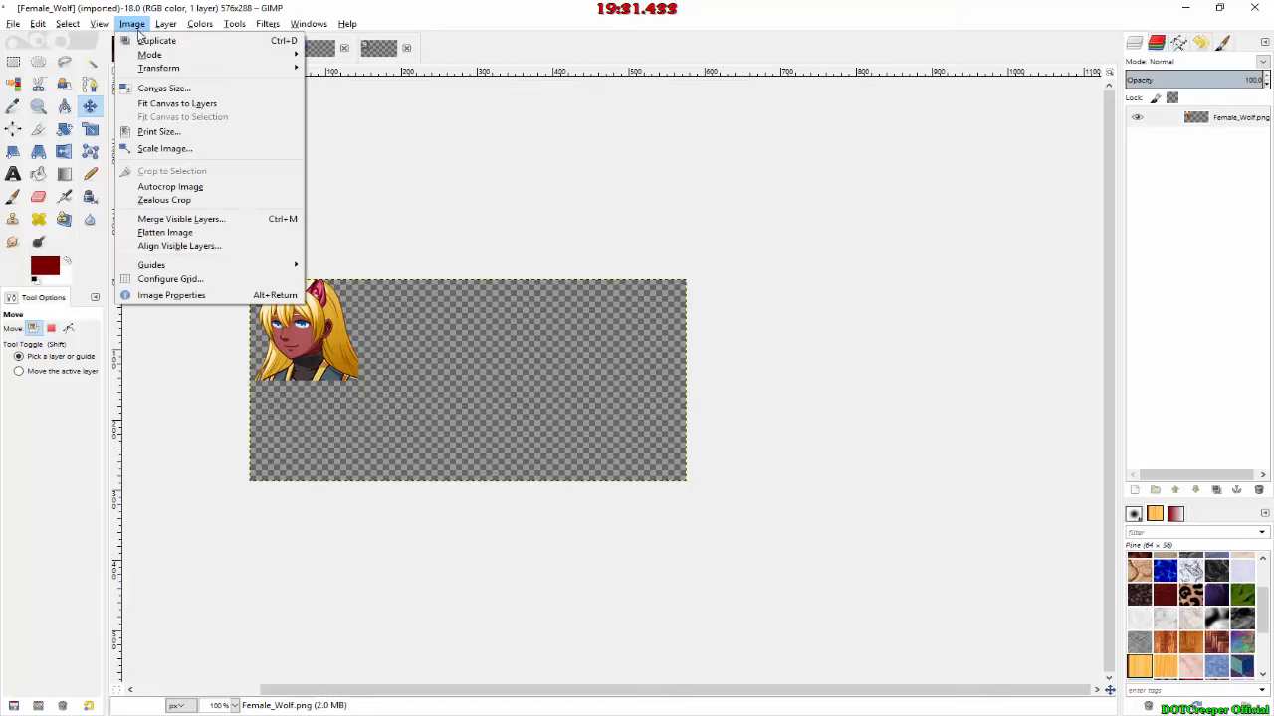
click(182, 189)
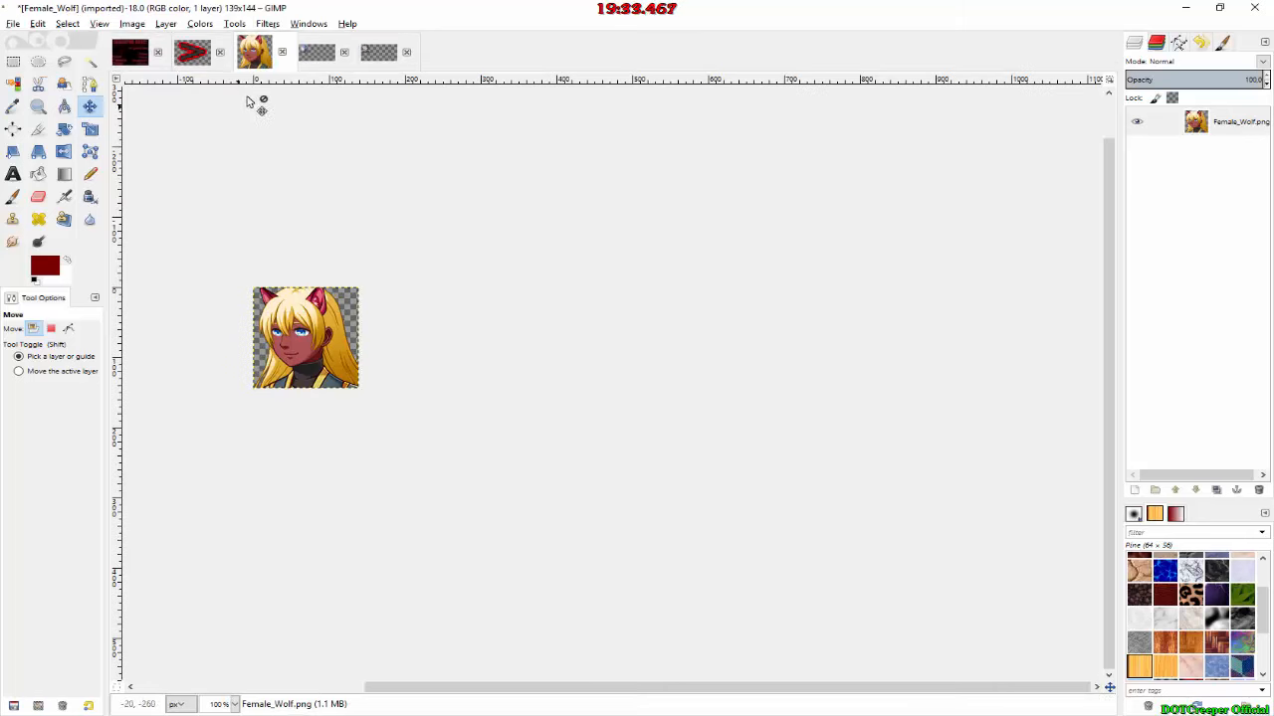
Step: Autocrop the Other_Elf and Male_Human images to remove the empty areas around their faces
click(318, 56)
click(132, 23)
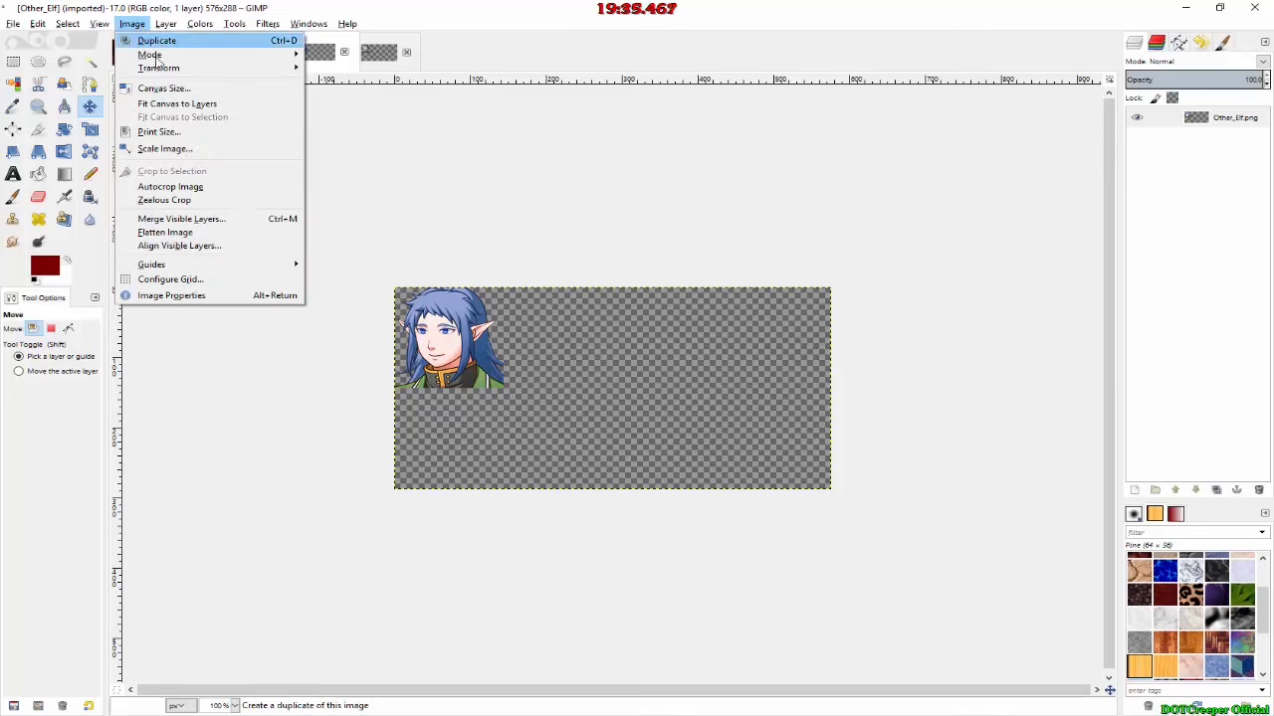
click(177, 188)
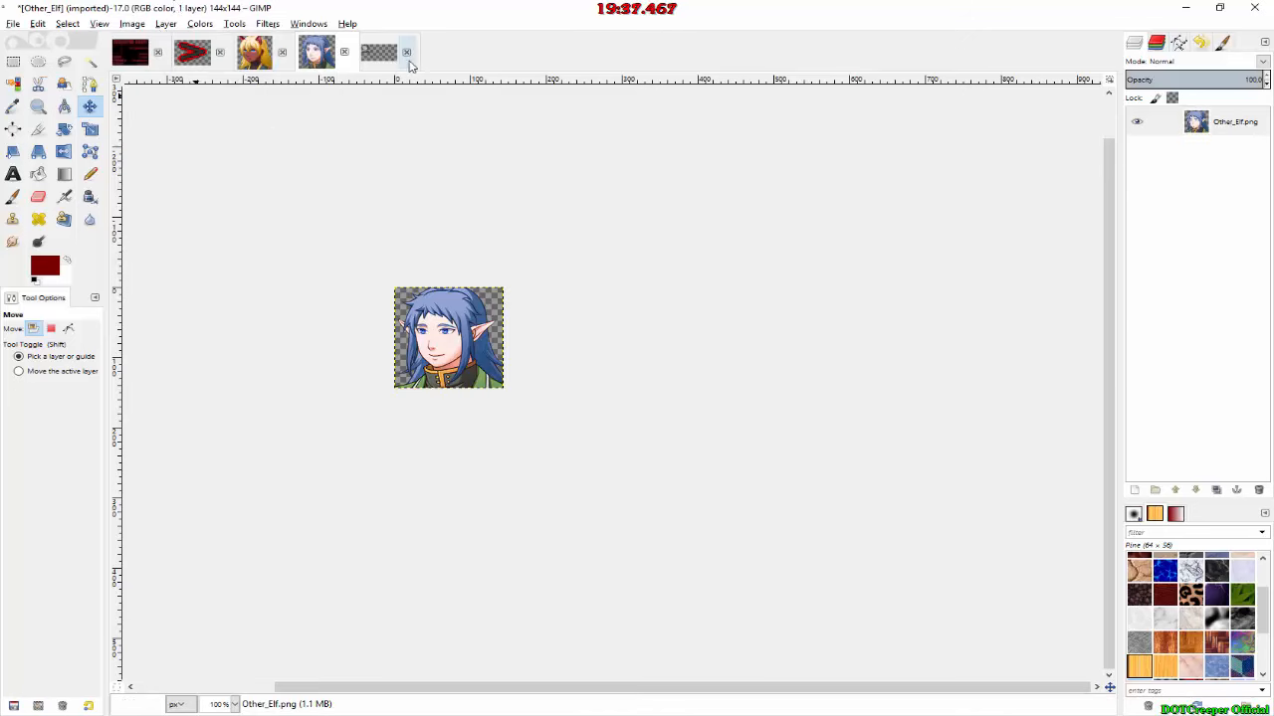
click(396, 52)
click(135, 23)
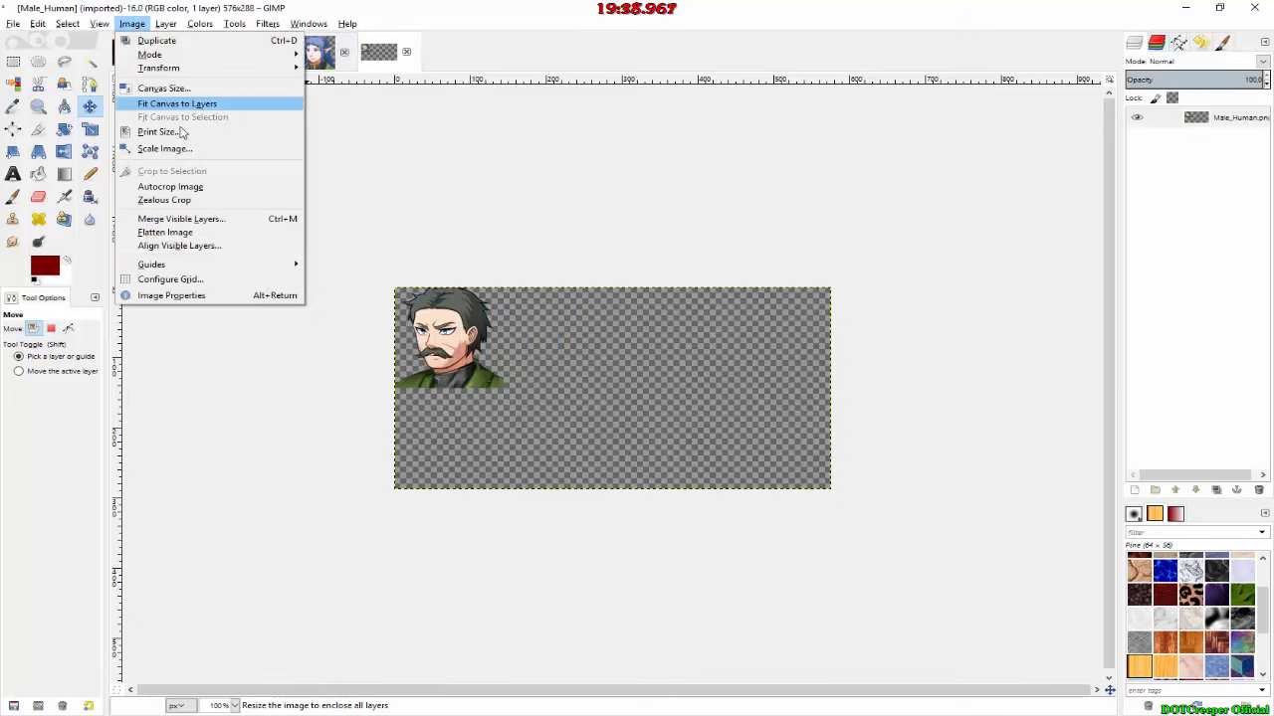
click(182, 188)
Step: Copy the Female_Wolf face into Character Select.xcf and turn the floating selection into a new layer
click(265, 48)
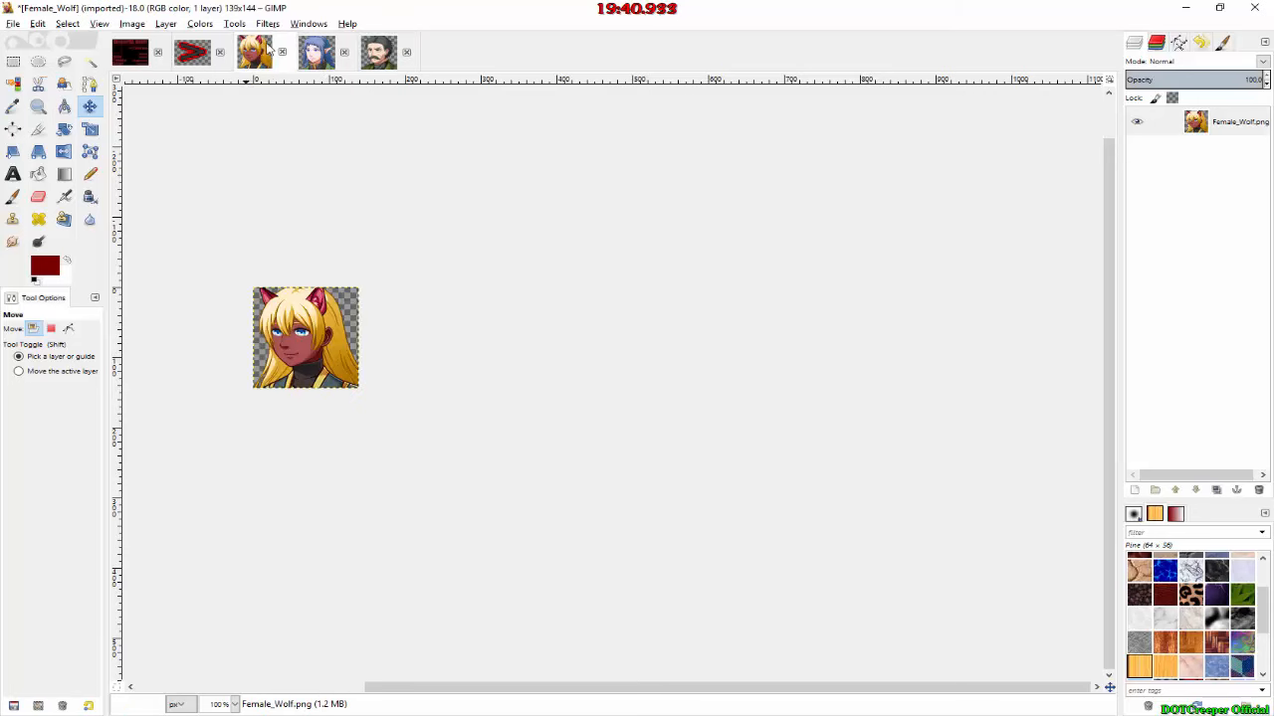
click(1238, 124)
key(ctrl+c)
click(141, 54)
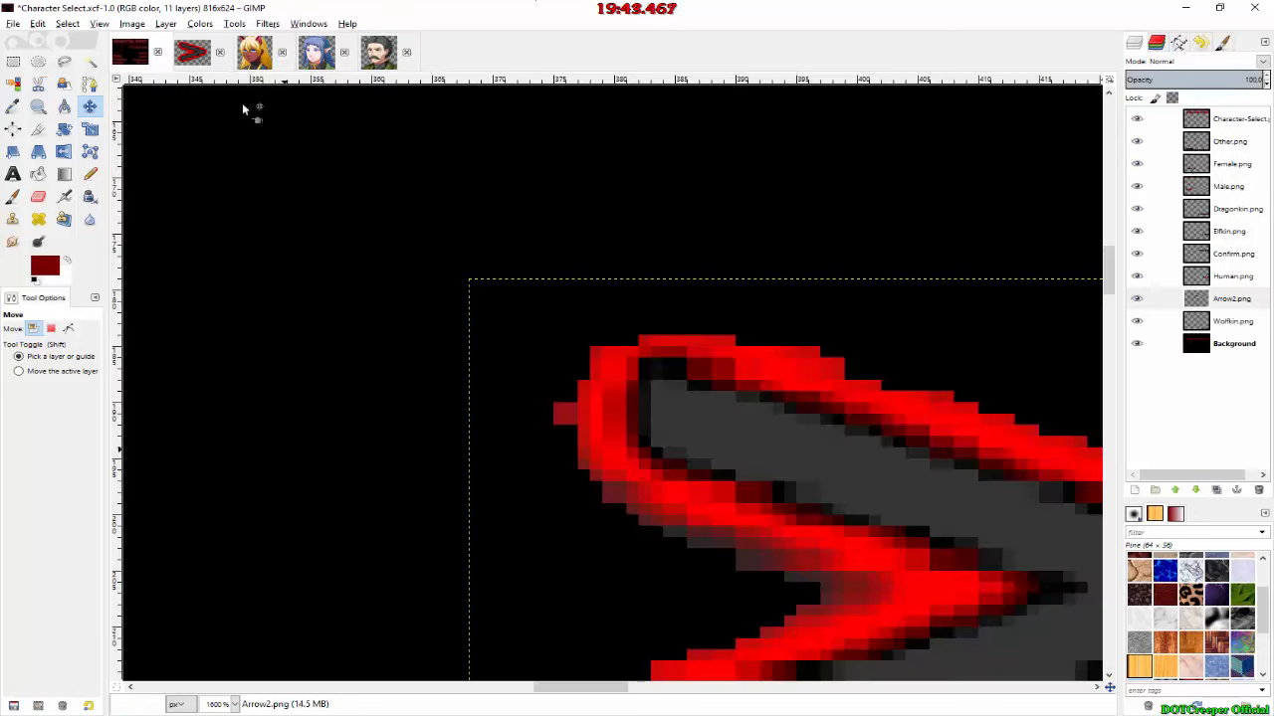
ctrl+scroll(970, 242, down, 3)
ctrl+scroll(945, 256, down, 3)
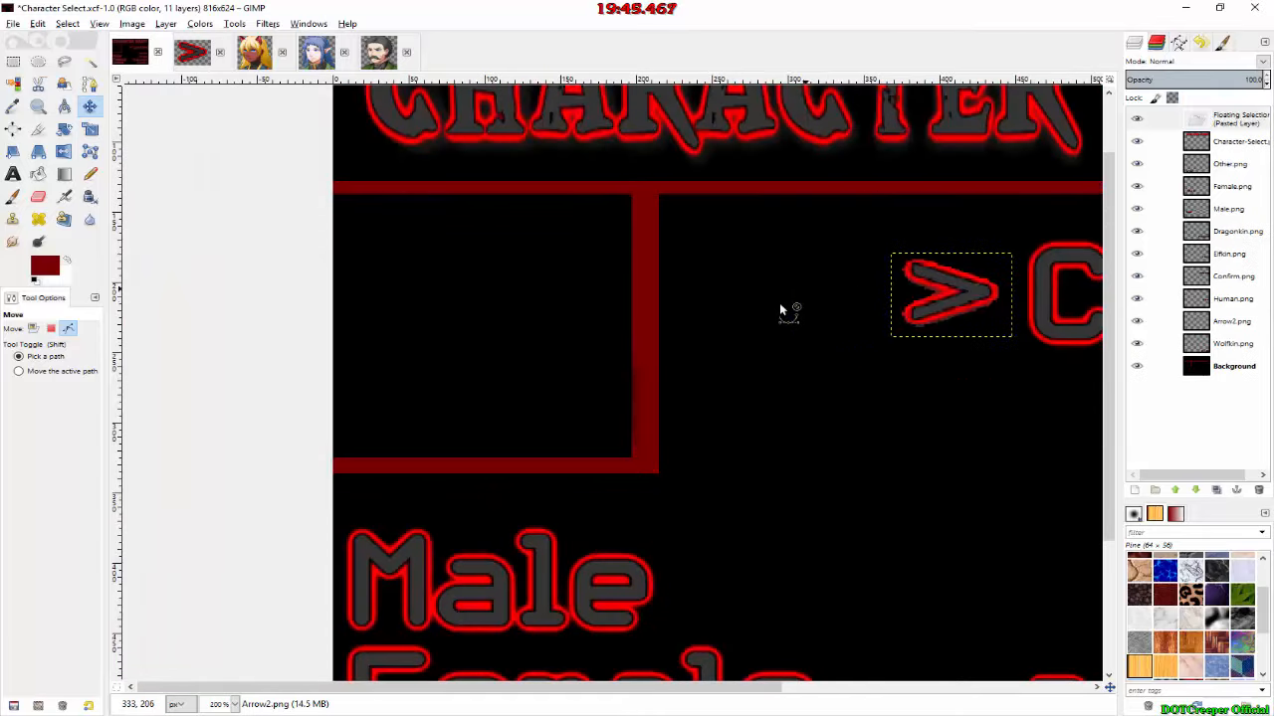
key(ctrl+v)
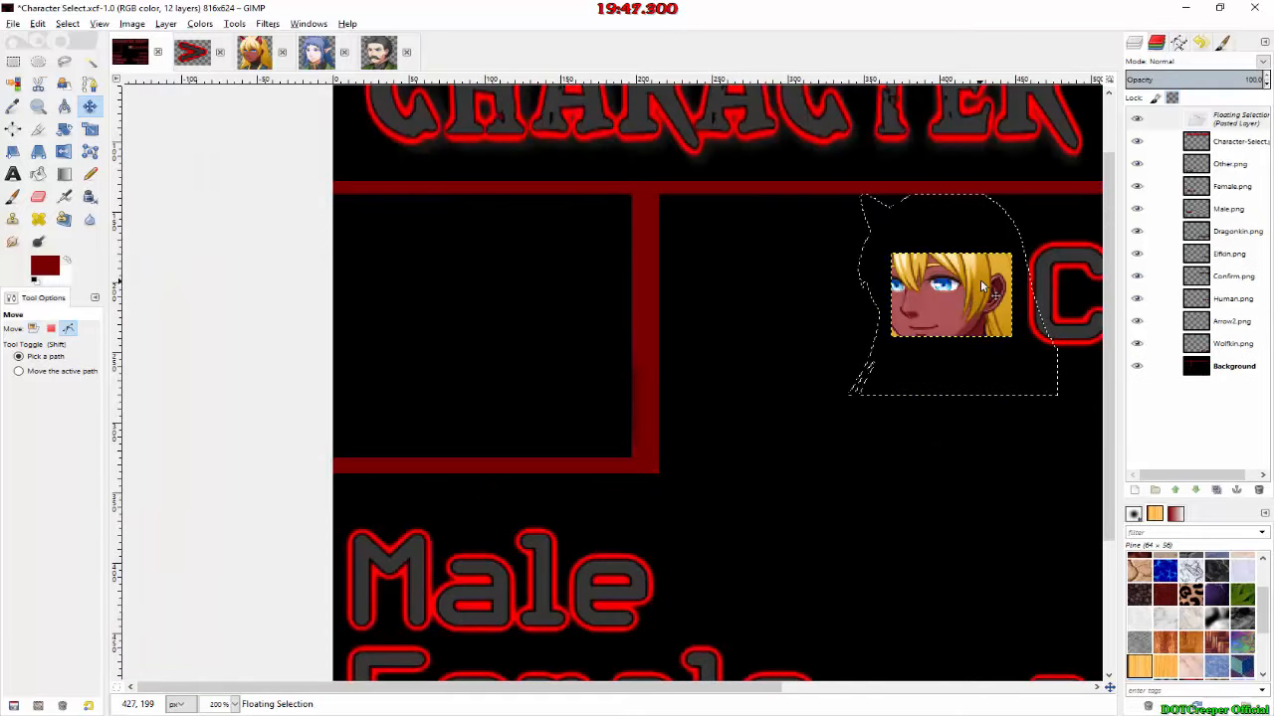
key(ctrl+z)
key(ctrl+v)
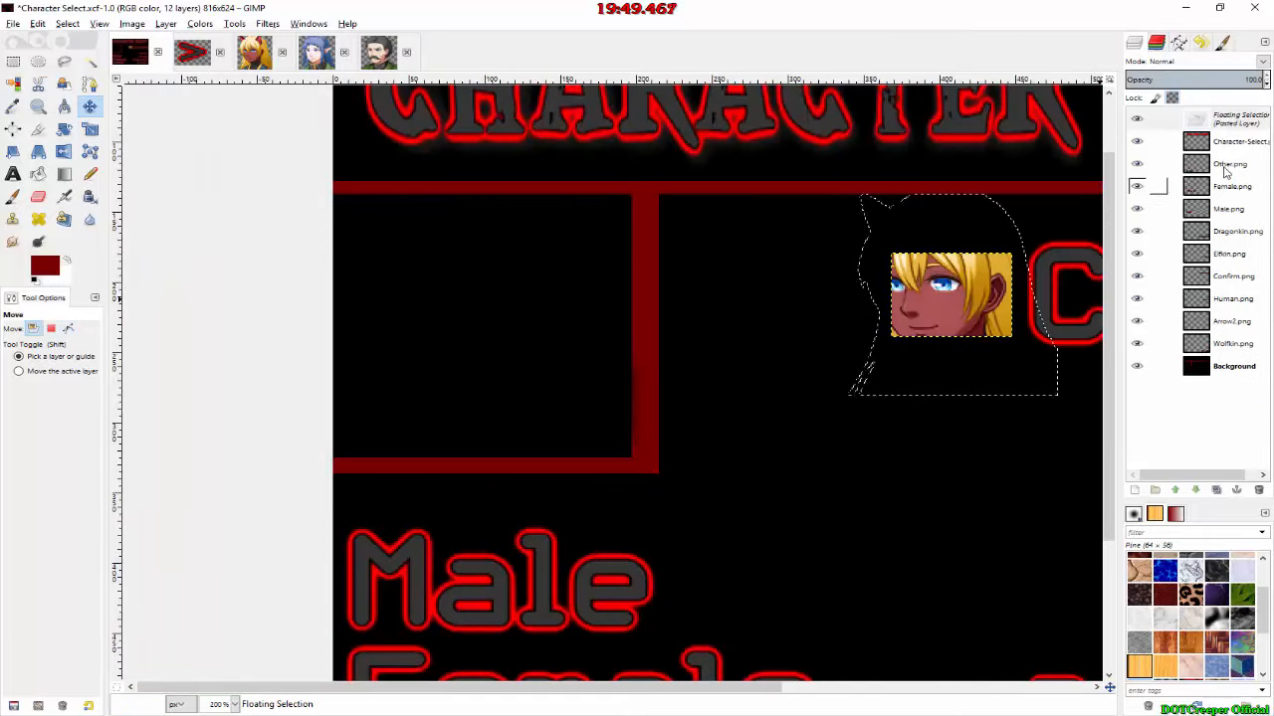
right_click(1213, 118)
click(1105, 147)
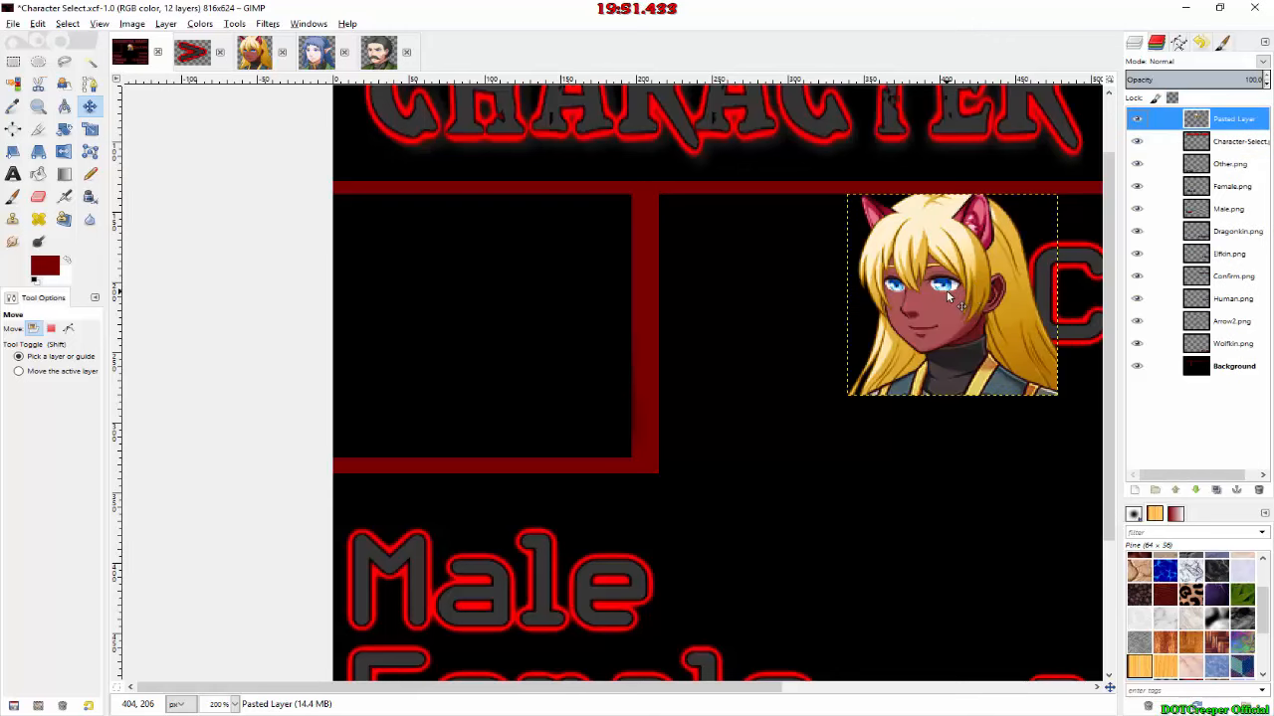
Step: Move the pasted face layer into the empty red-framed box below the title, with its upper-left corner at about 26, 158
drag(989, 266, 470, 320)
ctrl+scroll(384, 244, up, 5)
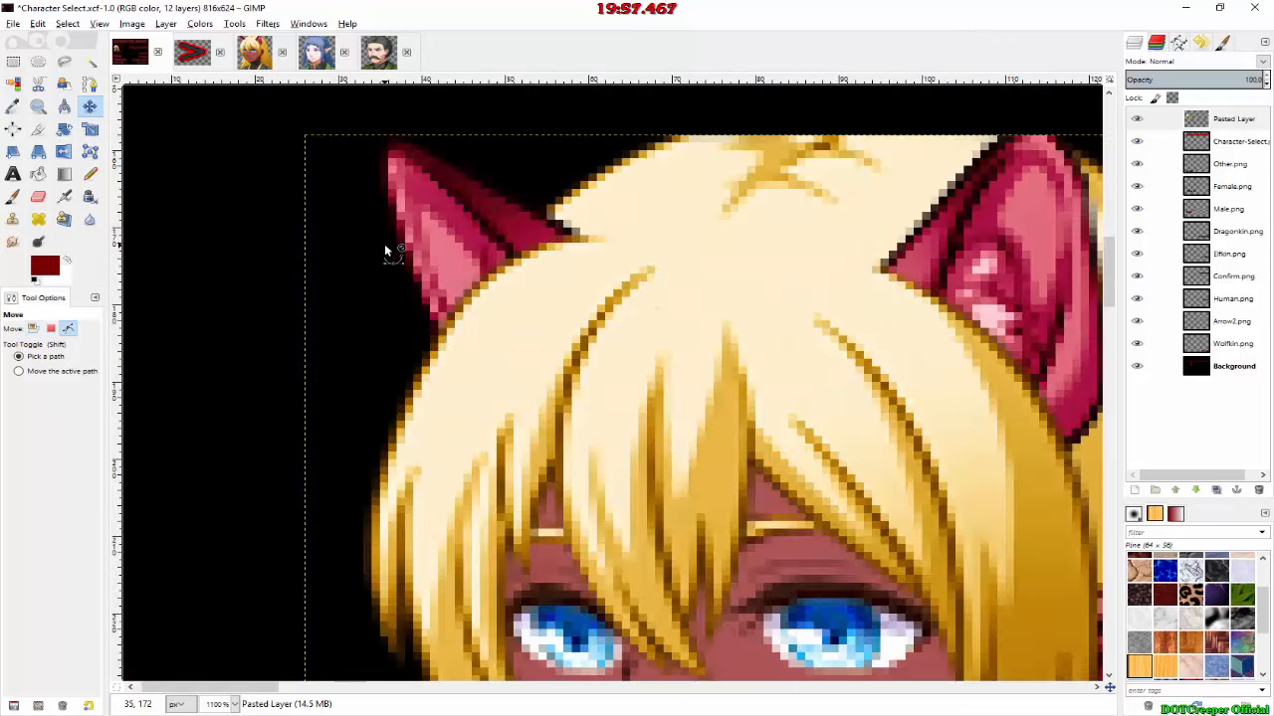
ctrl+scroll(385, 244, up, 2)
ctrl+scroll(384, 244, down, 3)
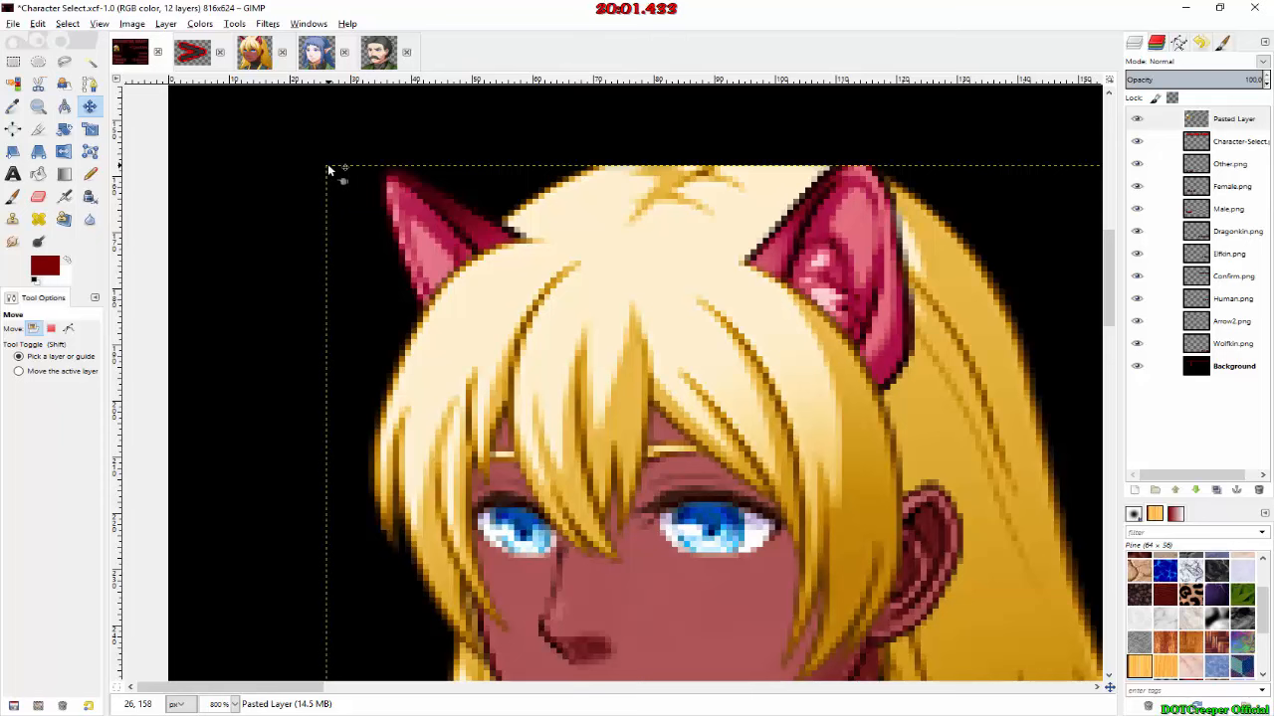
ctrl+scroll(328, 165, up, 8)
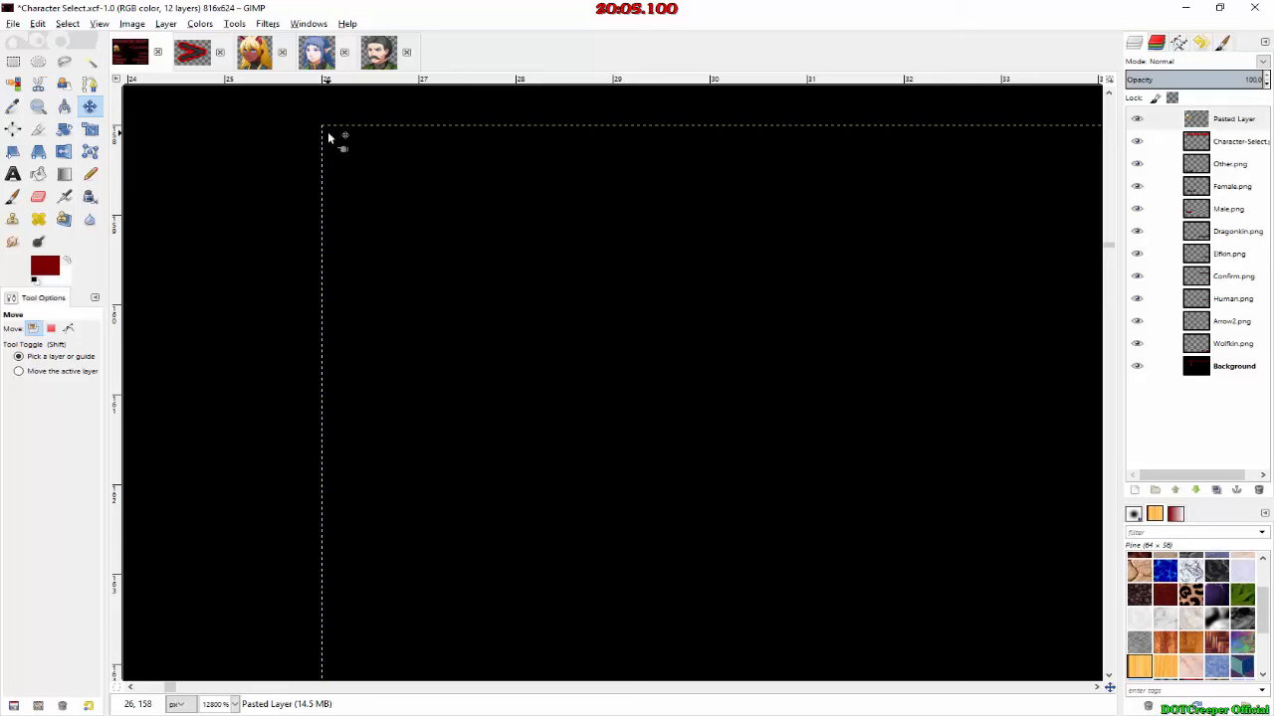
Step: Switch to RPG Maker MV, open event EV001 on the map's top-right tile and start adding a command after its last entry
key(alt+Tab)
key(Tab)
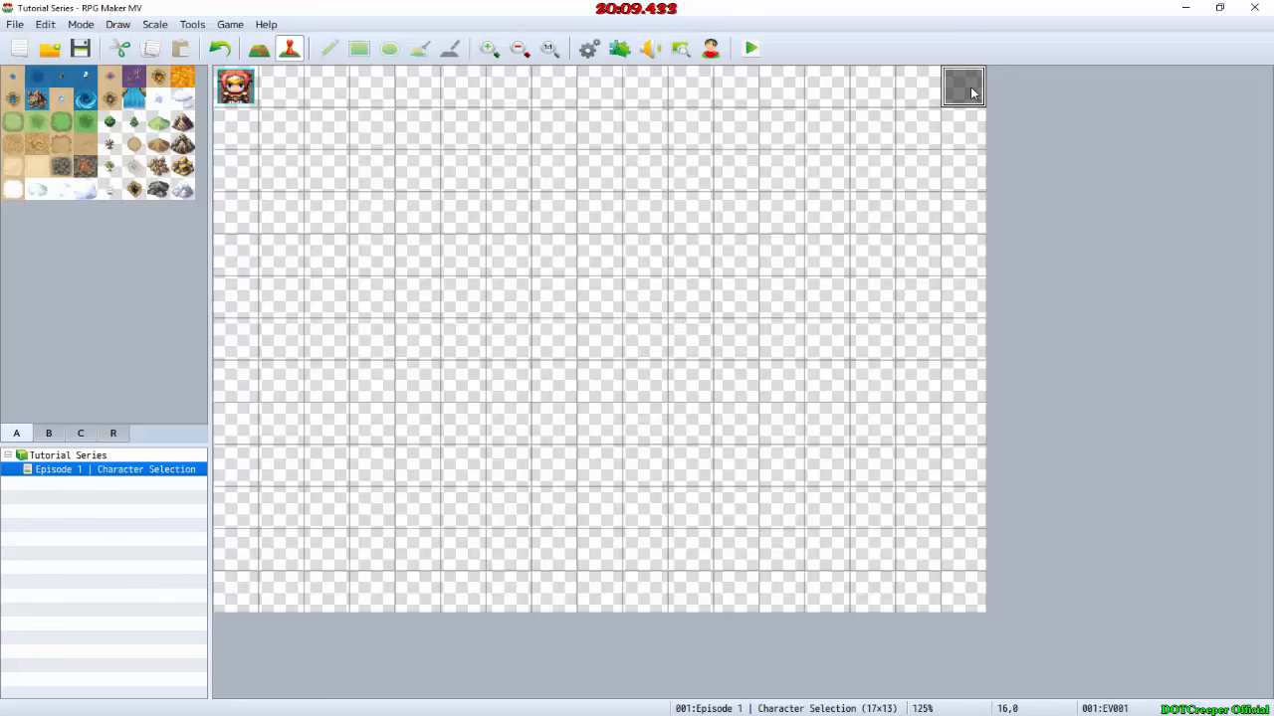
double_click(972, 92)
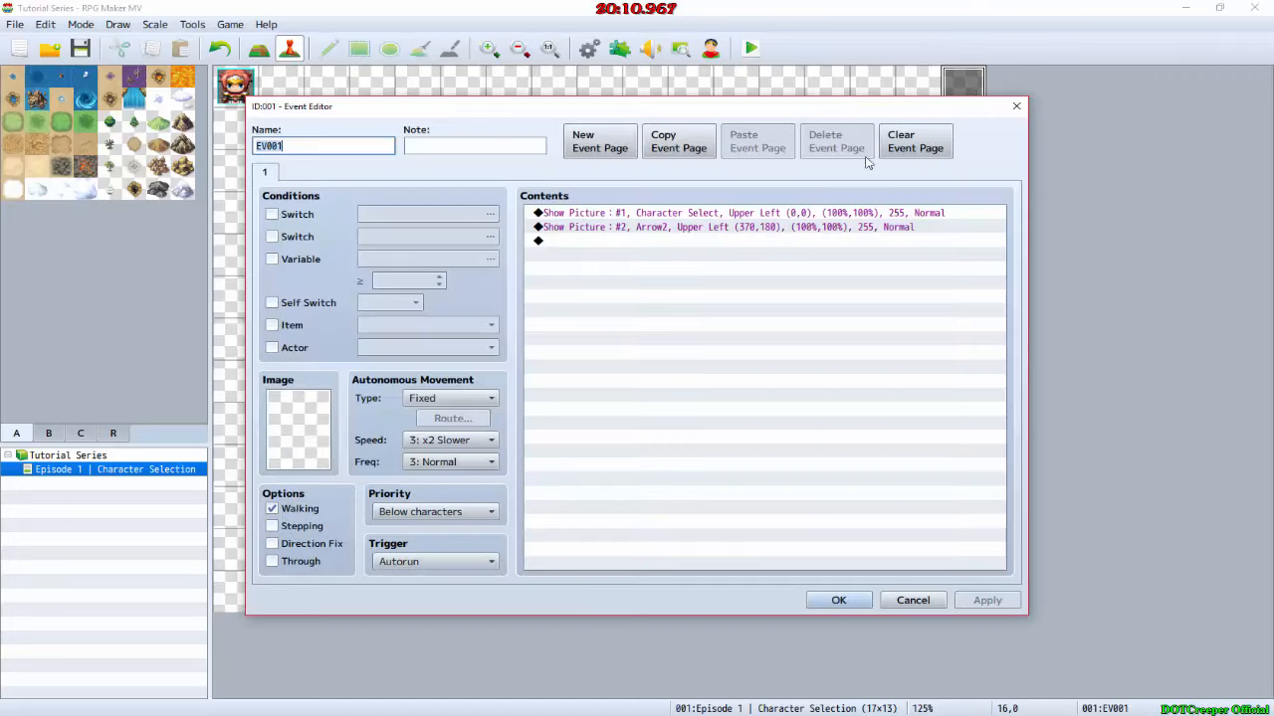
double_click(666, 248)
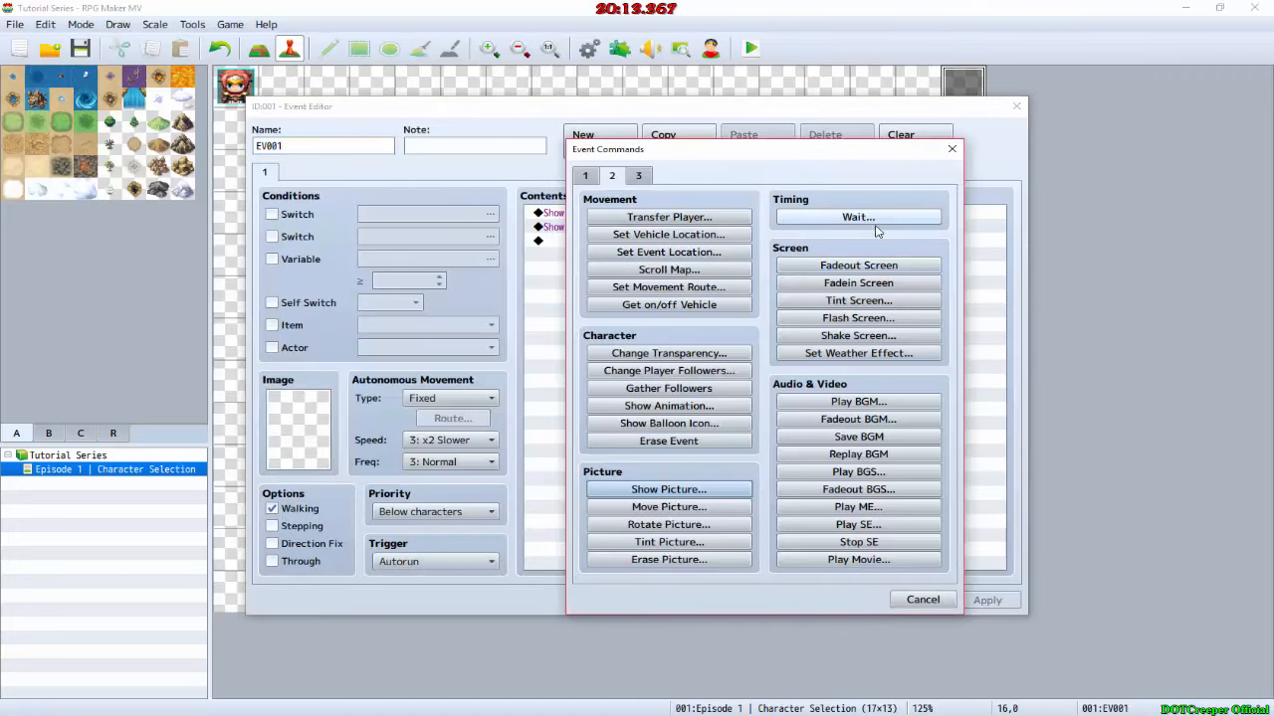
Step: Switch to GIMP and overwrite Male_Human.png in the pictures folder with the cropped face
key(alt+Tab)
key(Tab)
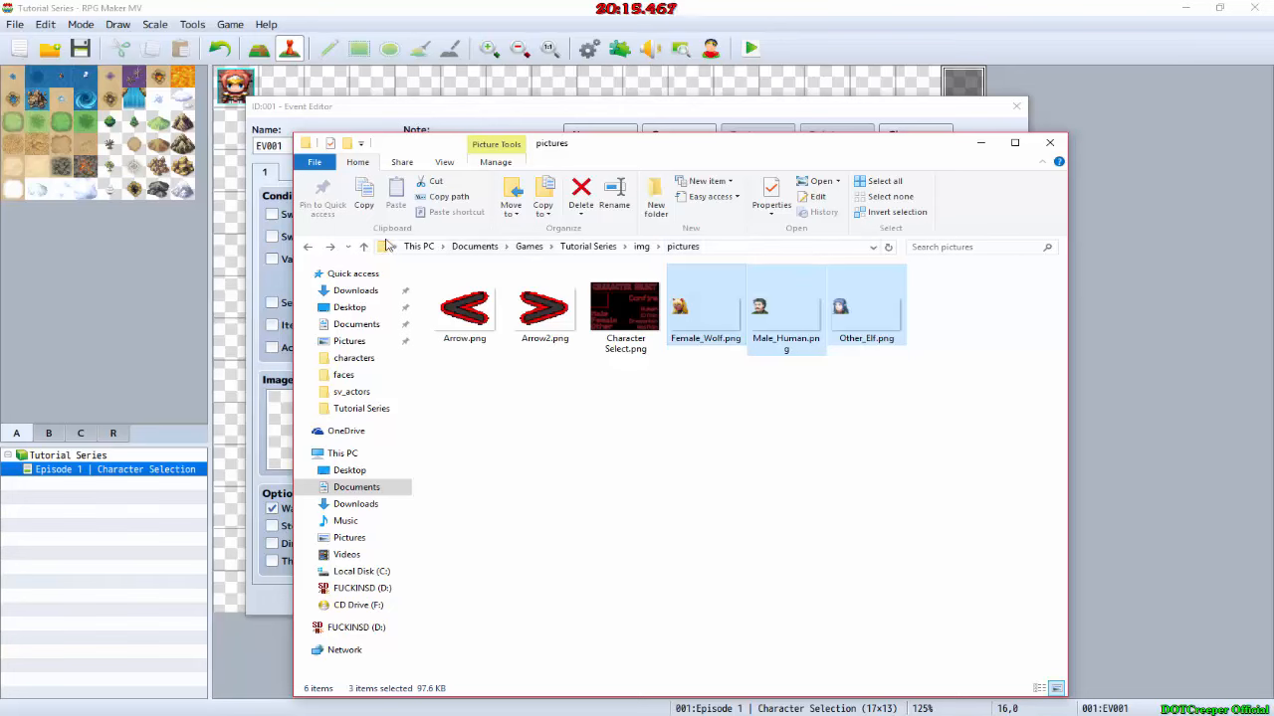
key(alt+Tab)
key(Tab)
key(Tab)
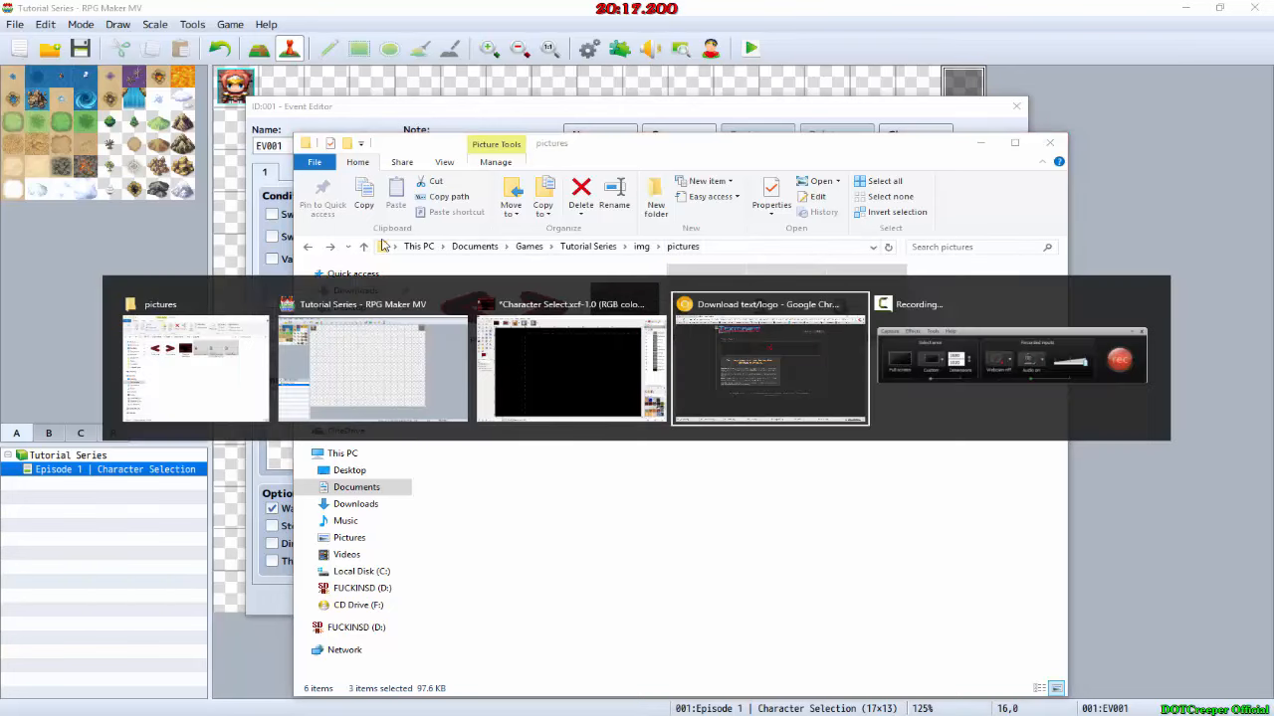
key(Tab)
key(Tab)
key(Tab)
key(Tab)
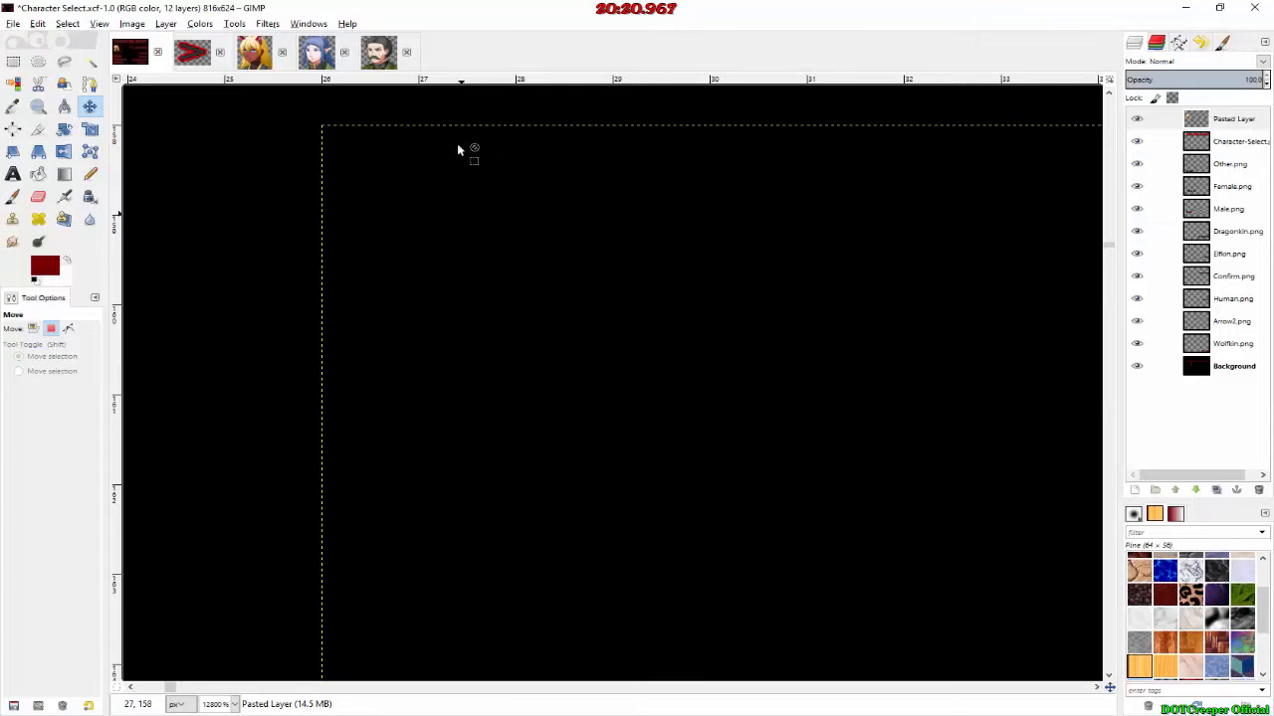
click(378, 51)
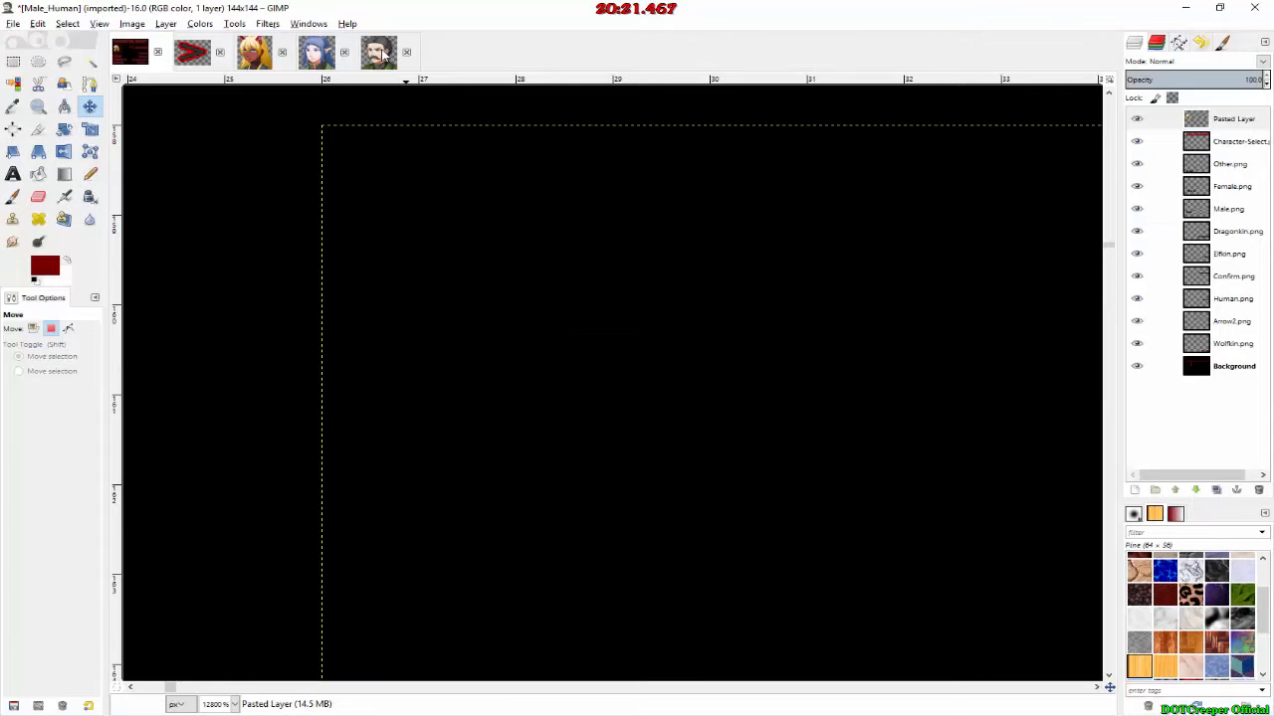
click(6, 13)
click(59, 3)
click(17, 21)
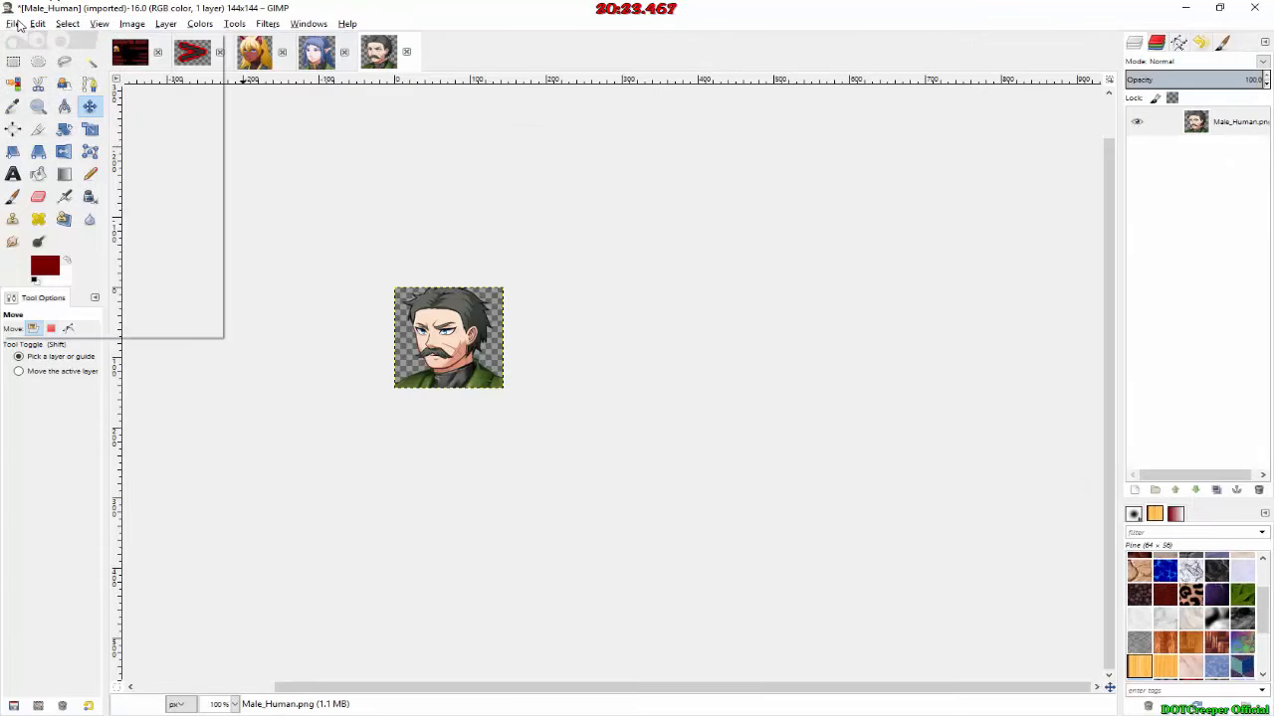
Step: Overwrite Other_Elf.png and Female_Wolf.png in the pictures folder with their cropped versions
click(313, 53)
click(13, 26)
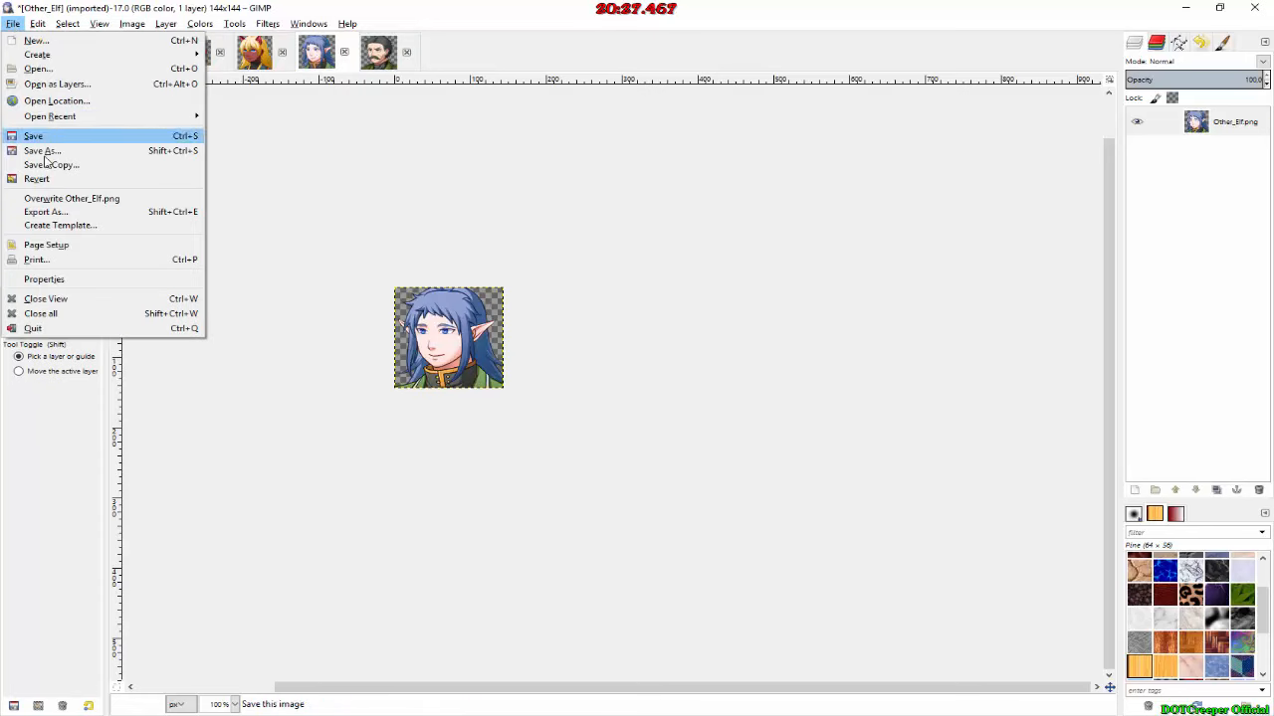
click(69, 201)
click(254, 51)
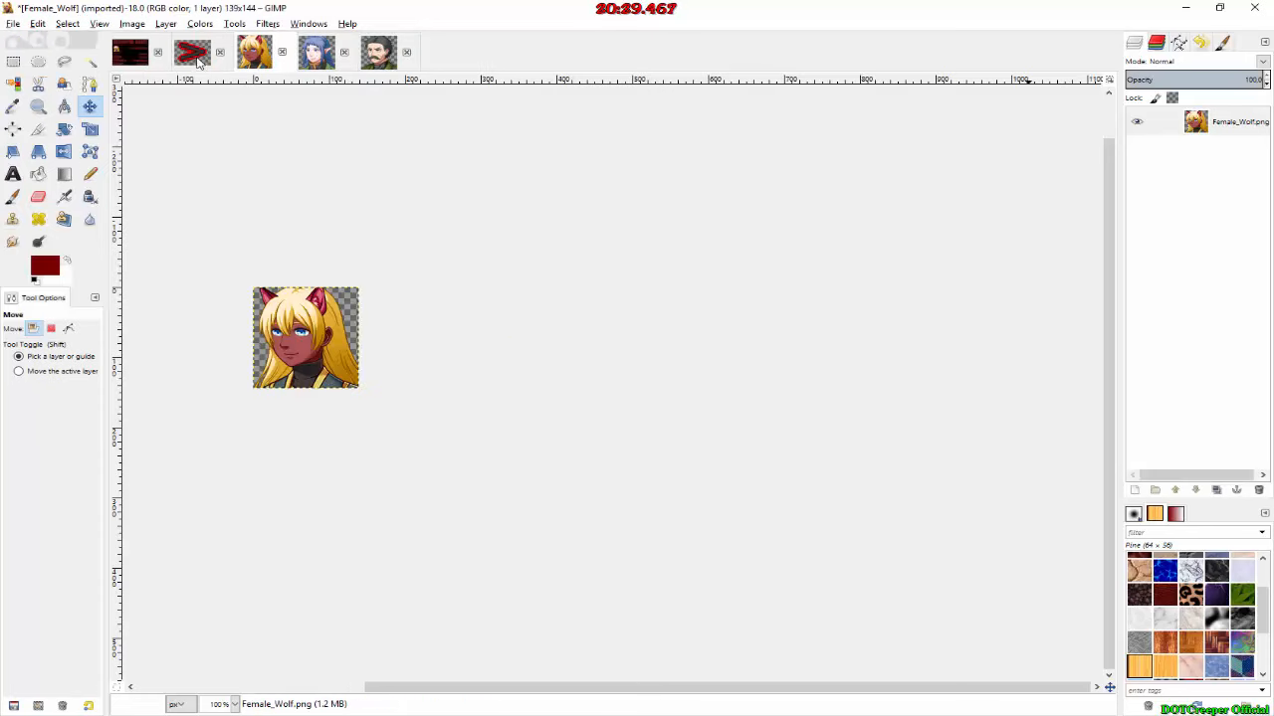
click(18, 25)
click(50, 202)
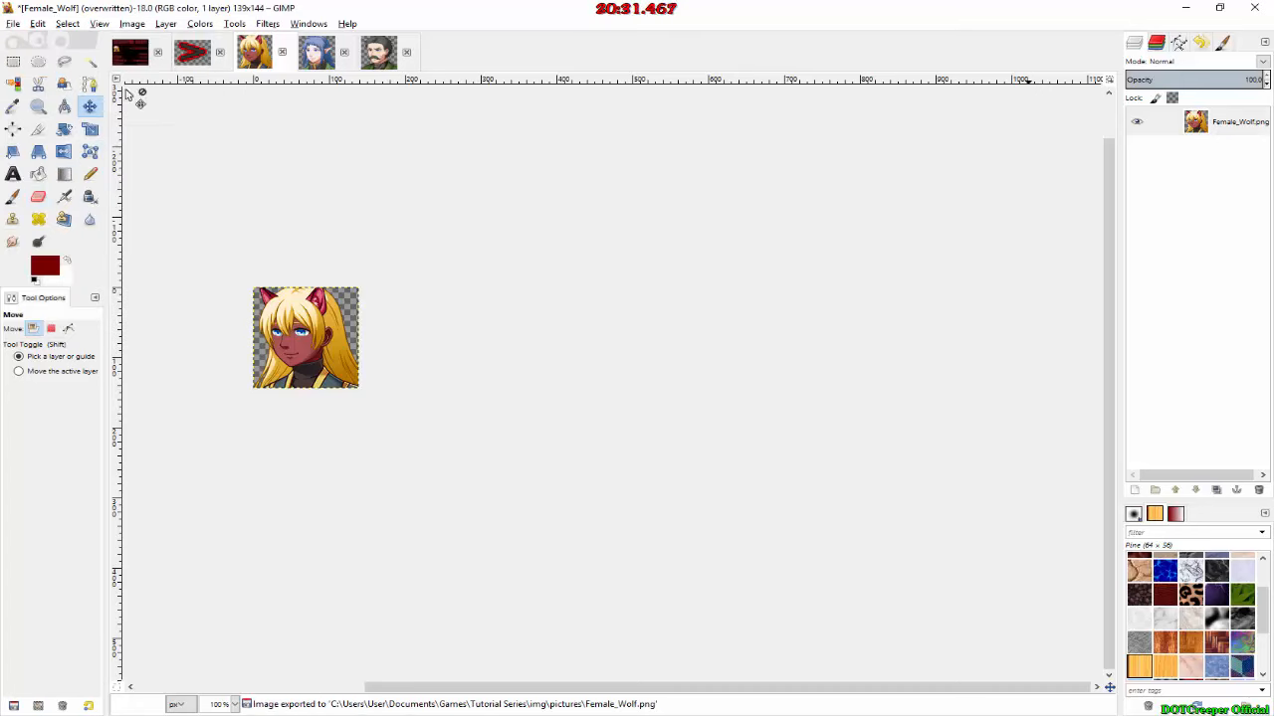
Step: Check the face layer's corner position in Character Select.xcf, and in RPG Maker MV start a Show Picture command with number 3 and image Male_Human
click(135, 54)
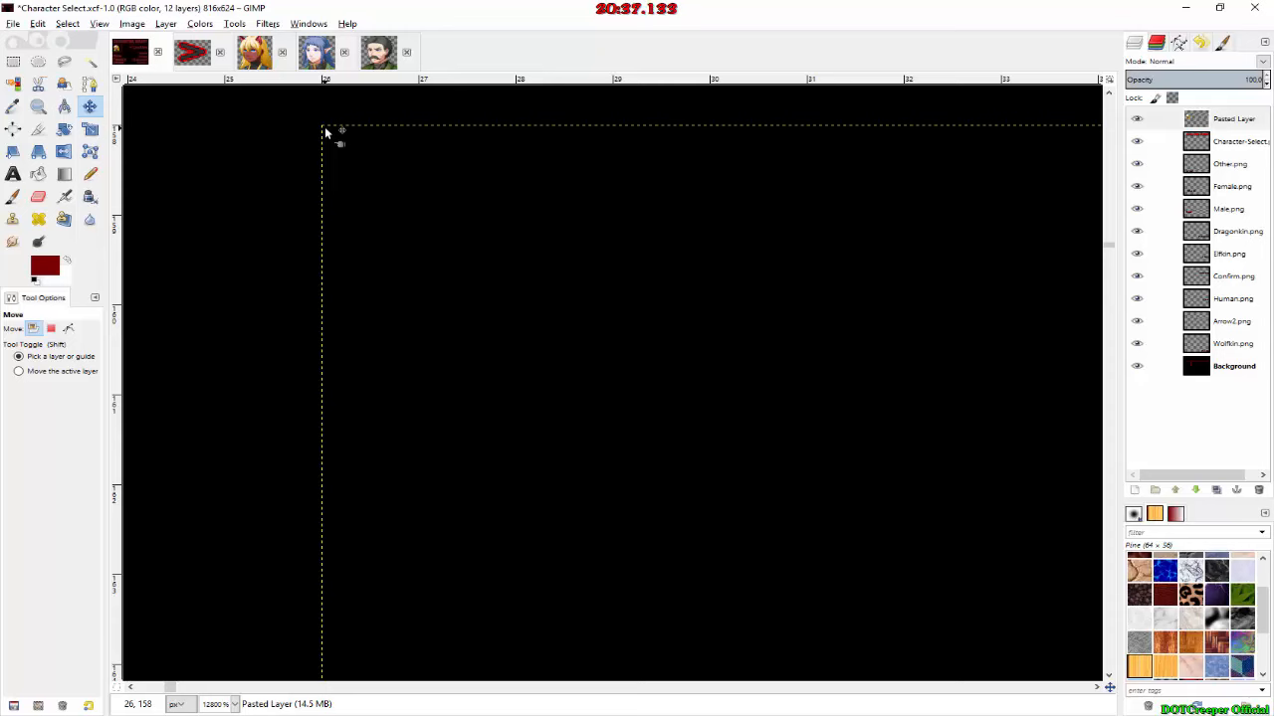
key(alt+Tab)
key(alt+Tab)
key(alt+Tab)
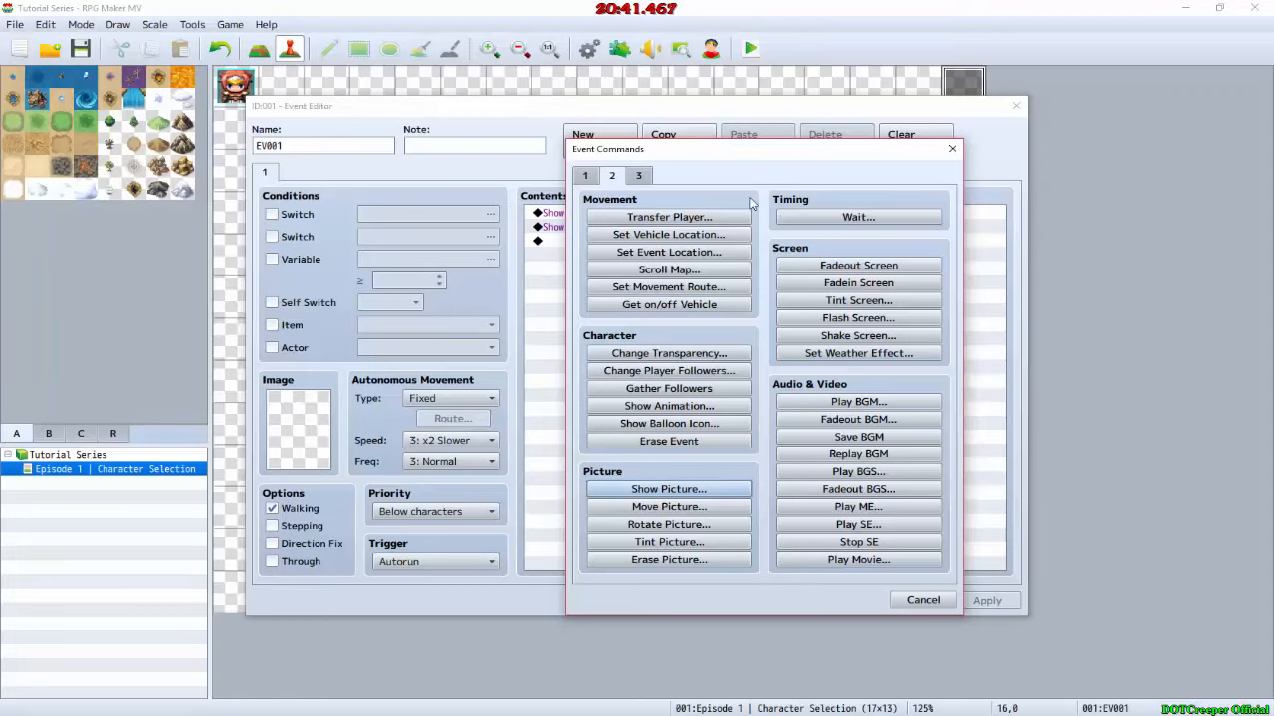
click(668, 488)
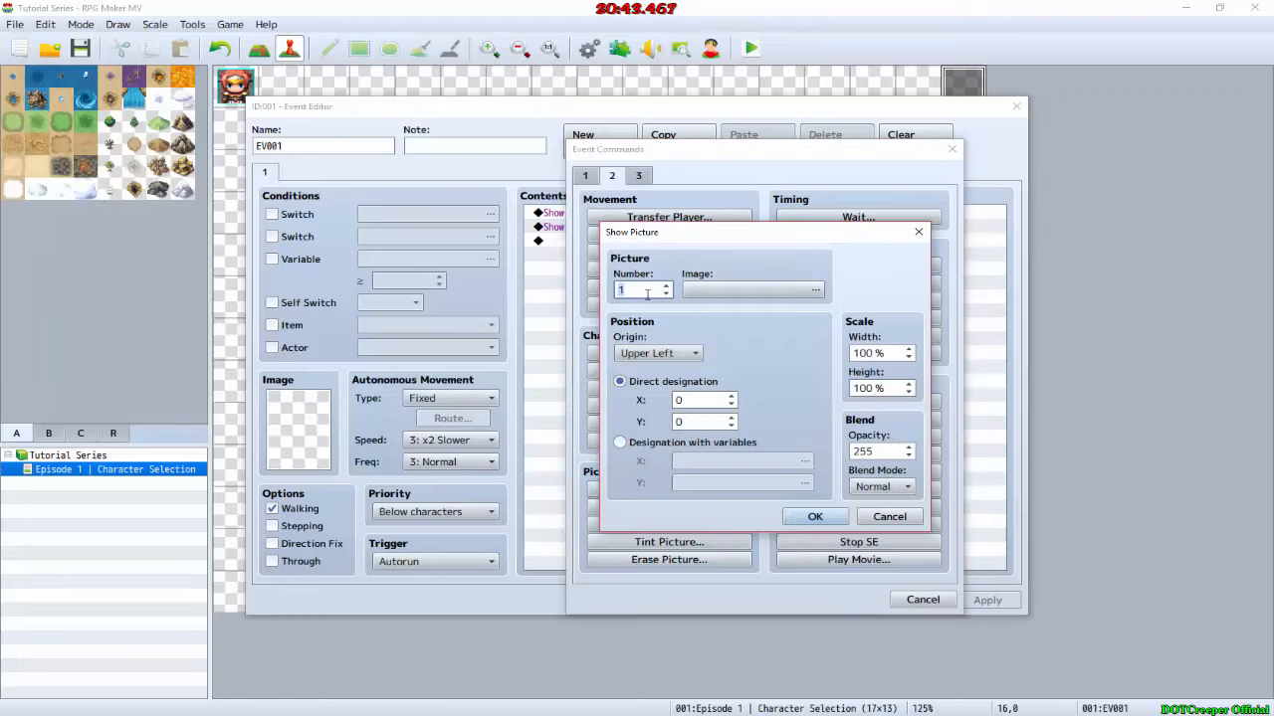
click(666, 287)
click(705, 289)
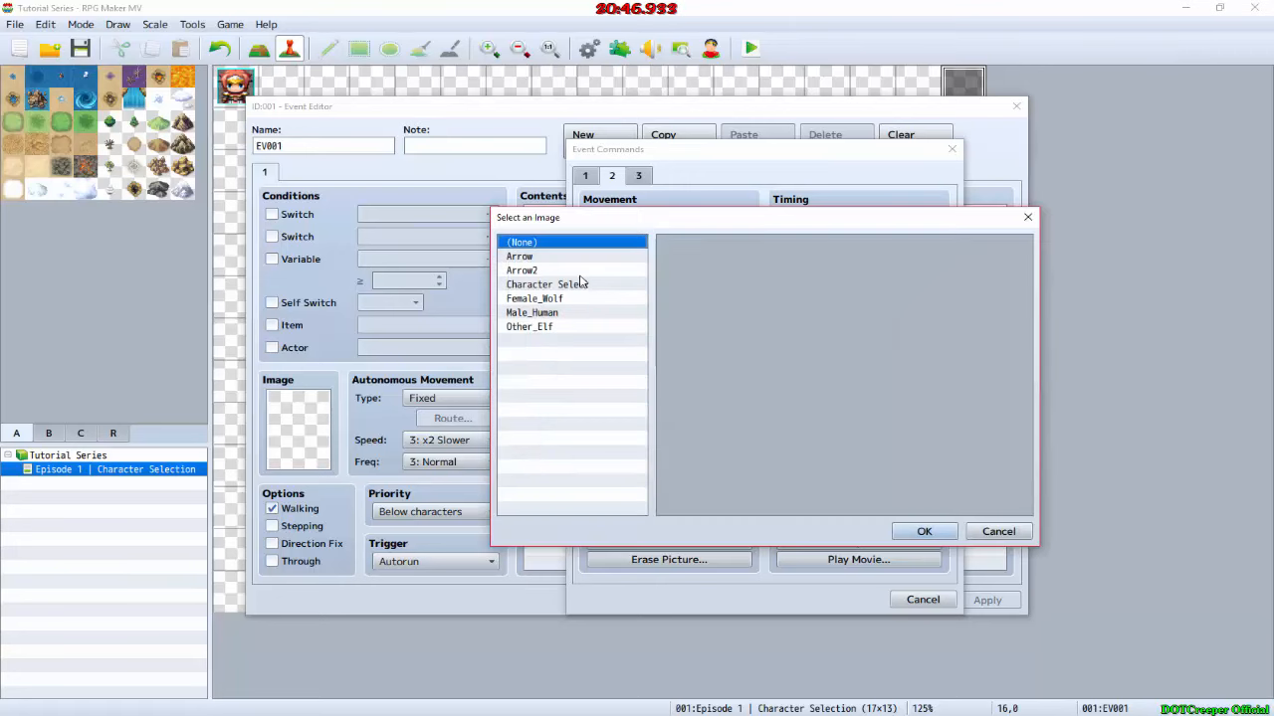
click(560, 314)
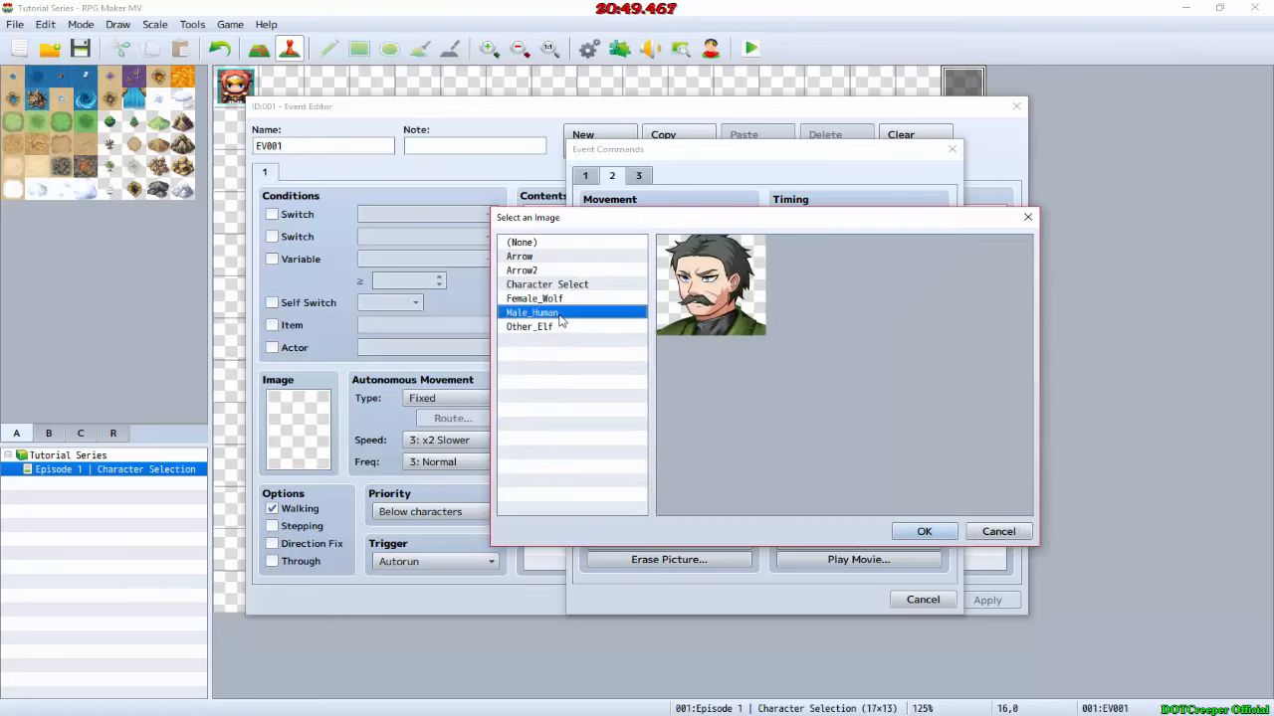
click(923, 531)
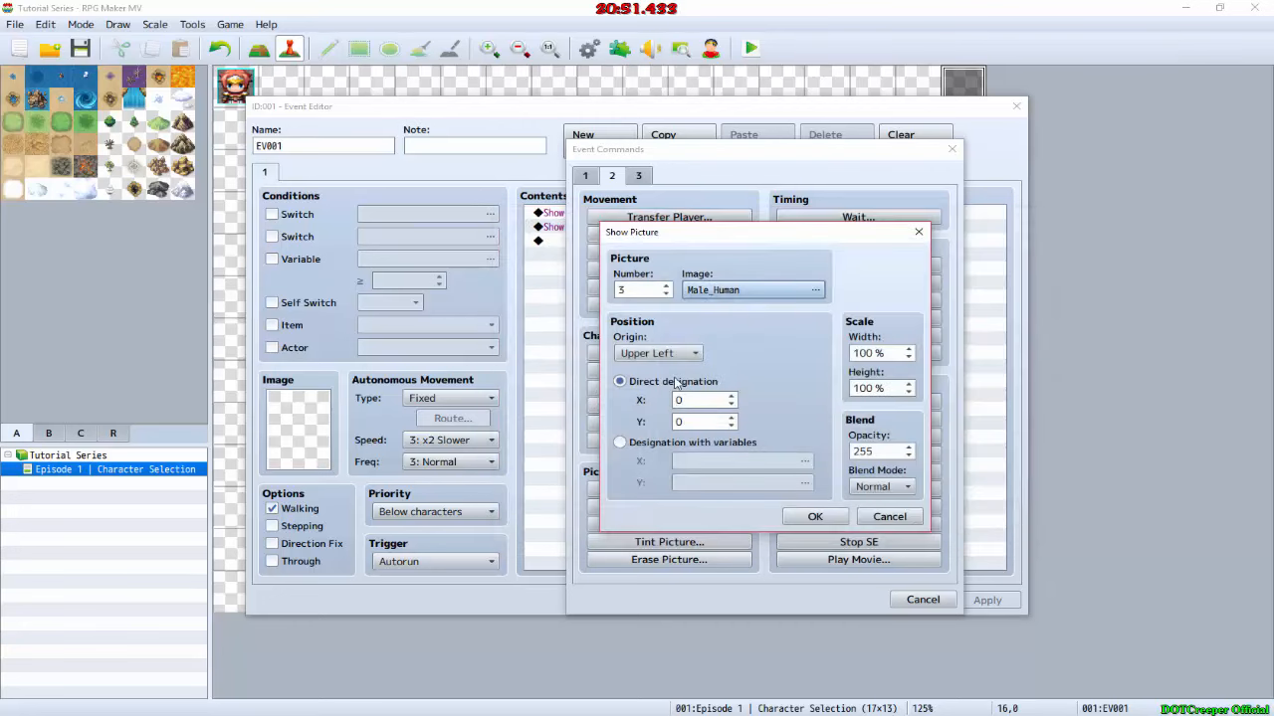
Step: Recheck the face layer's corner in GIMP, then in RPG Maker MV position picture 3 at X 25, Y 160 and confirm the command and event
key(alt+Tab)
key(alt+Tab)
key(alt+Tab)
key(alt+Tab)
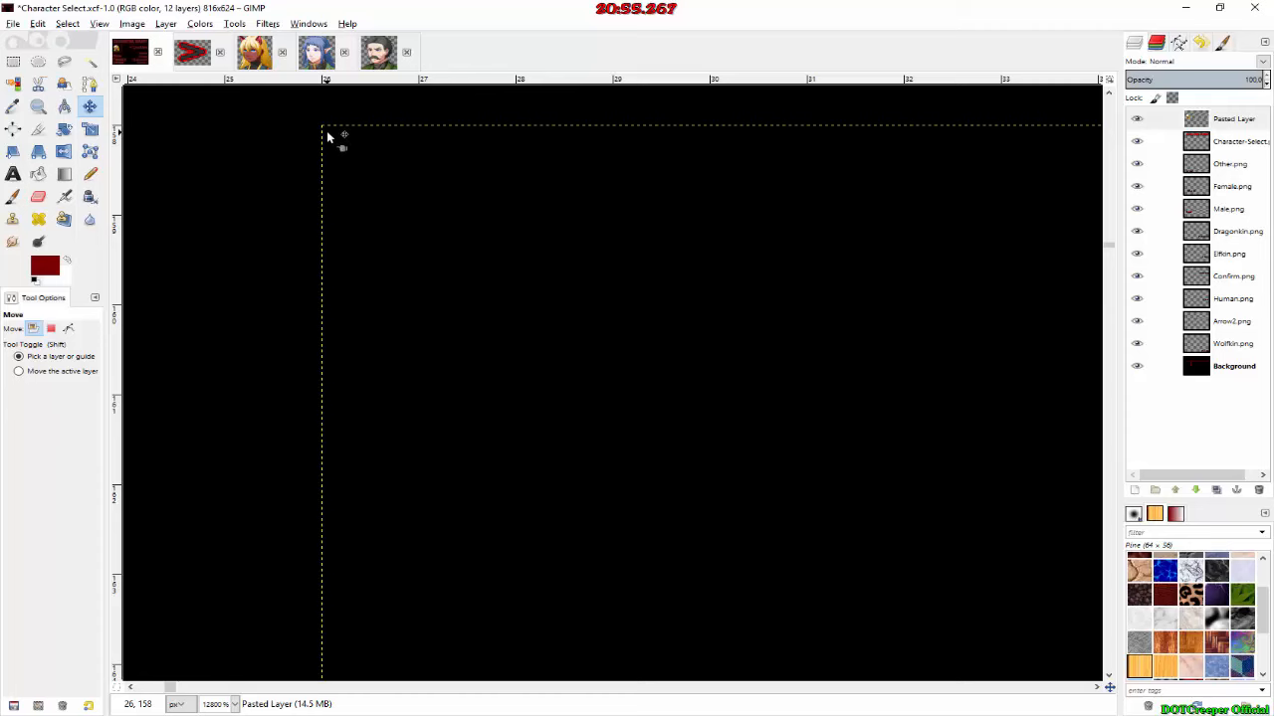
key(alt+Tab)
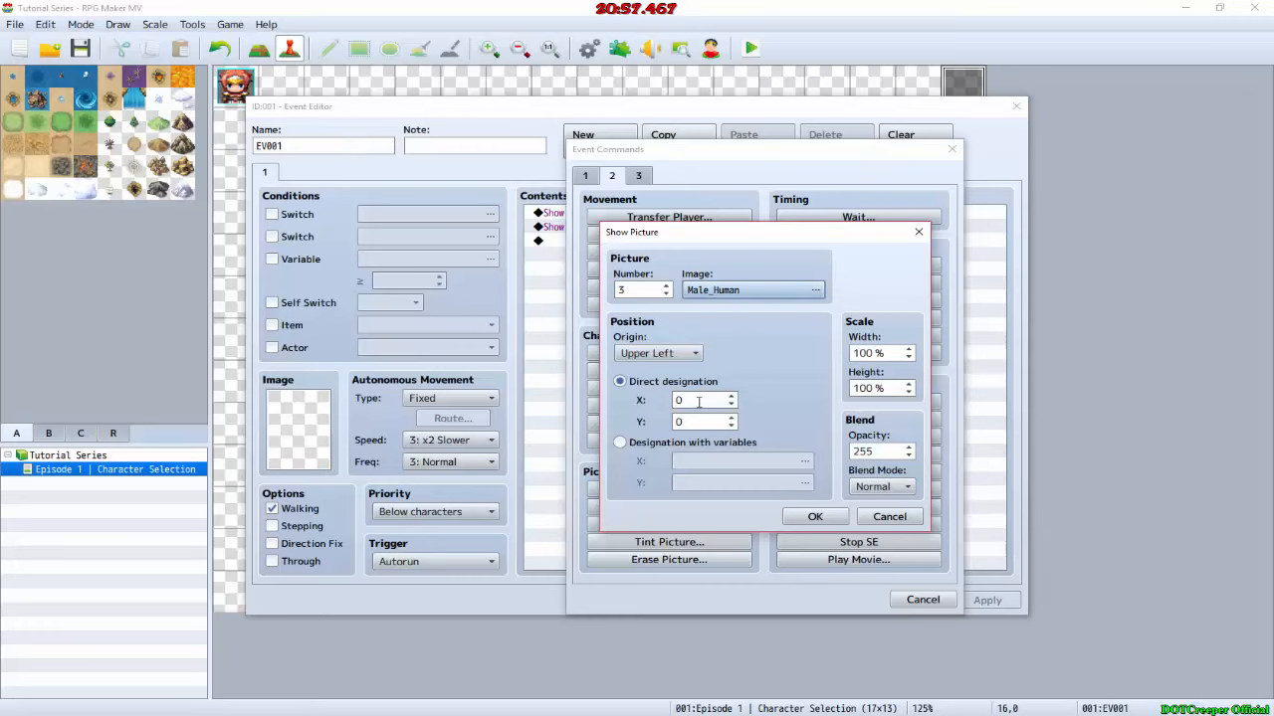
text(25)
key(Tab)
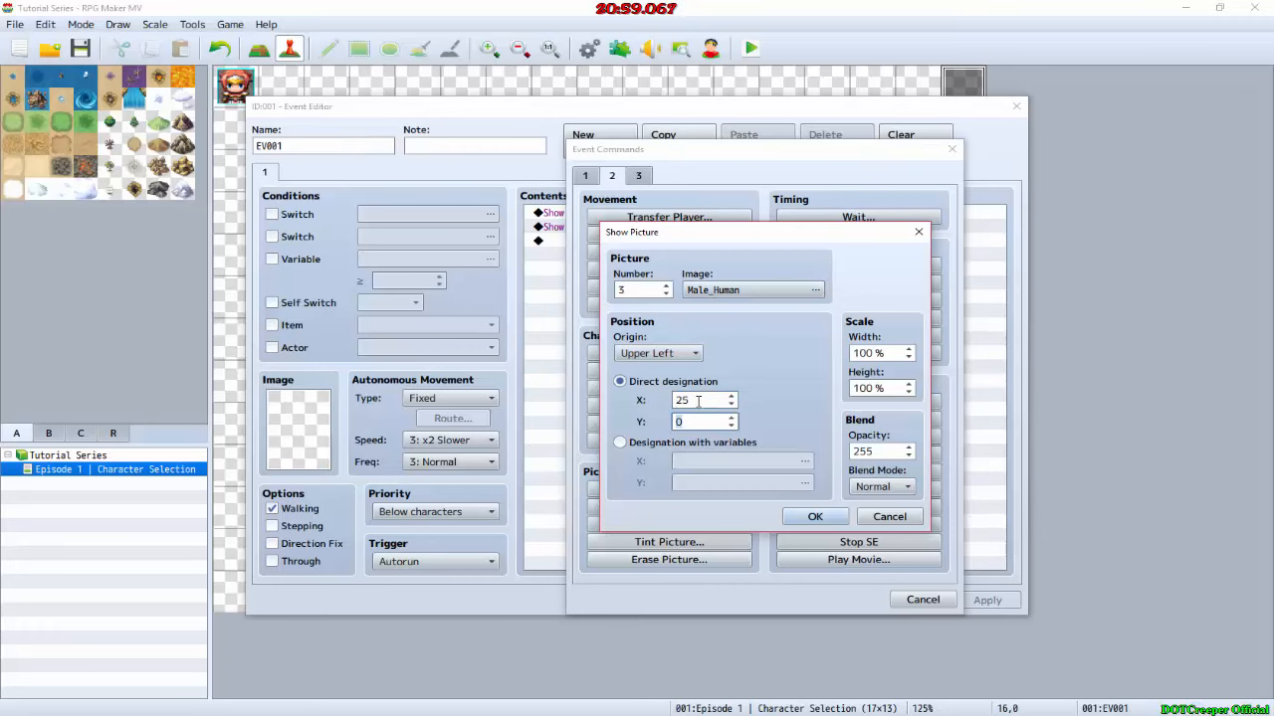
text(160)
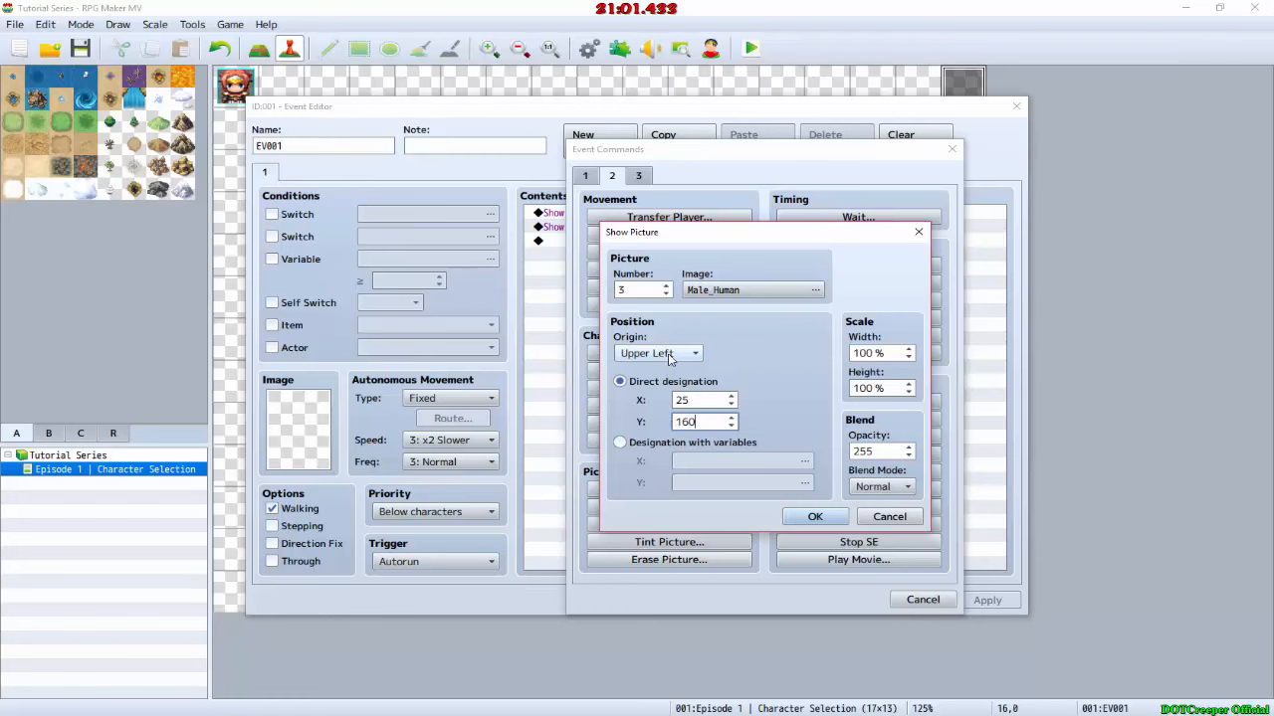
click(818, 515)
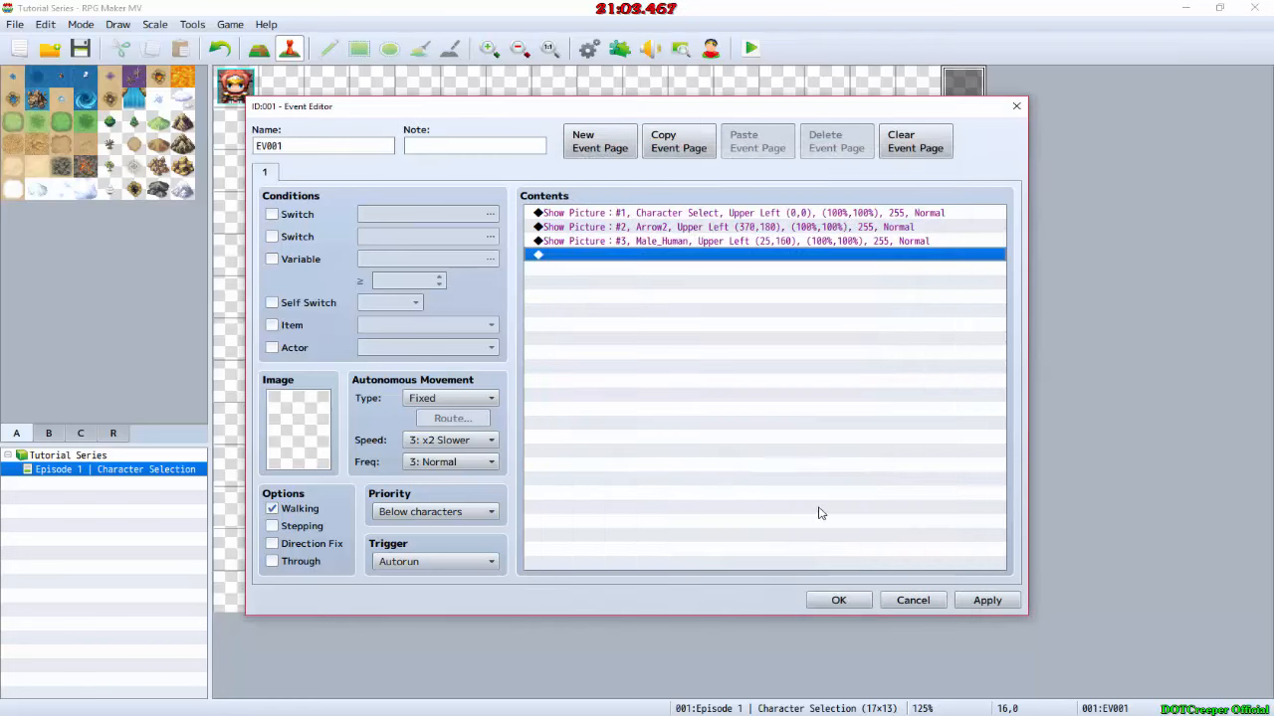
click(834, 604)
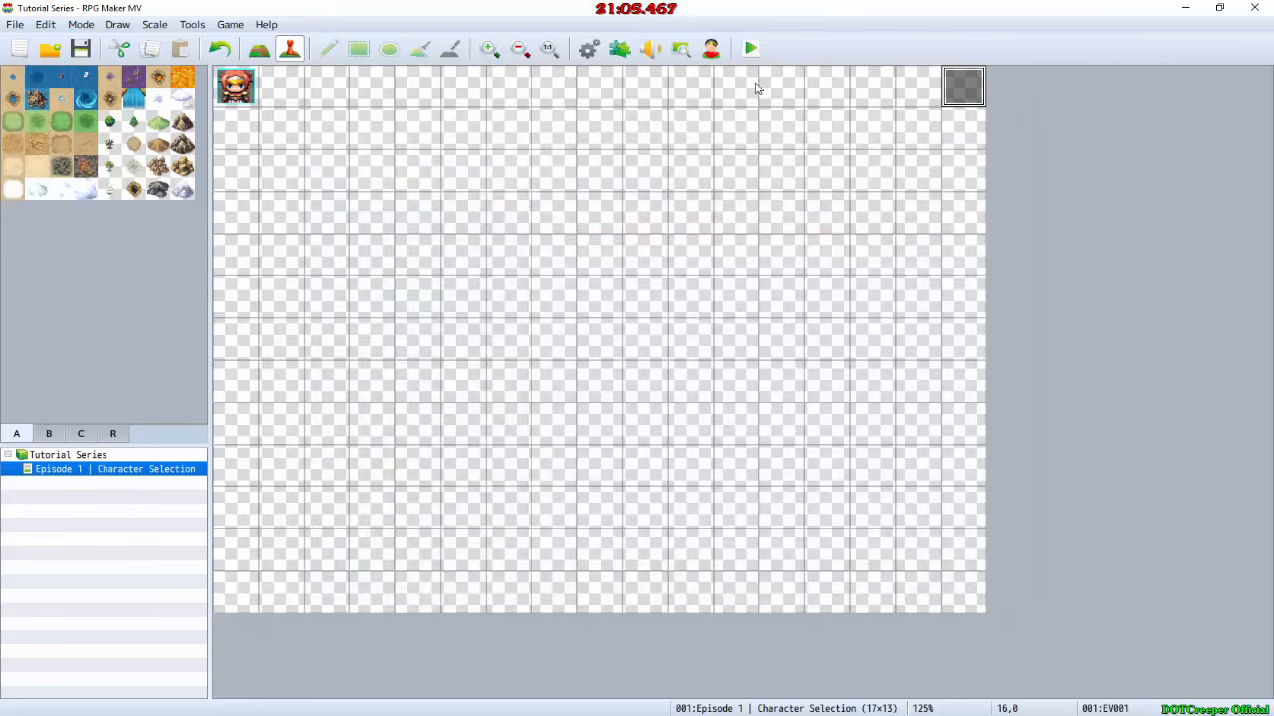
Step: Save the project and playtest it to check the face picture's placement on the character select screen, closing the game when done
click(751, 48)
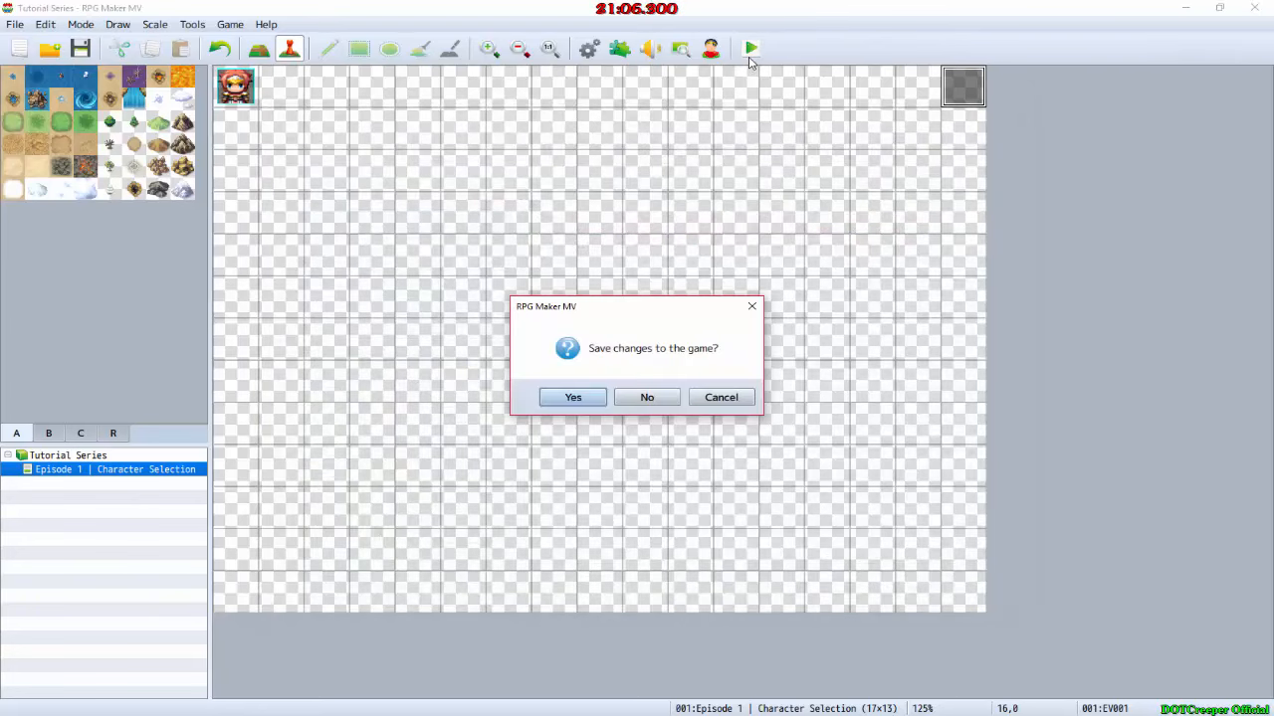
click(572, 397)
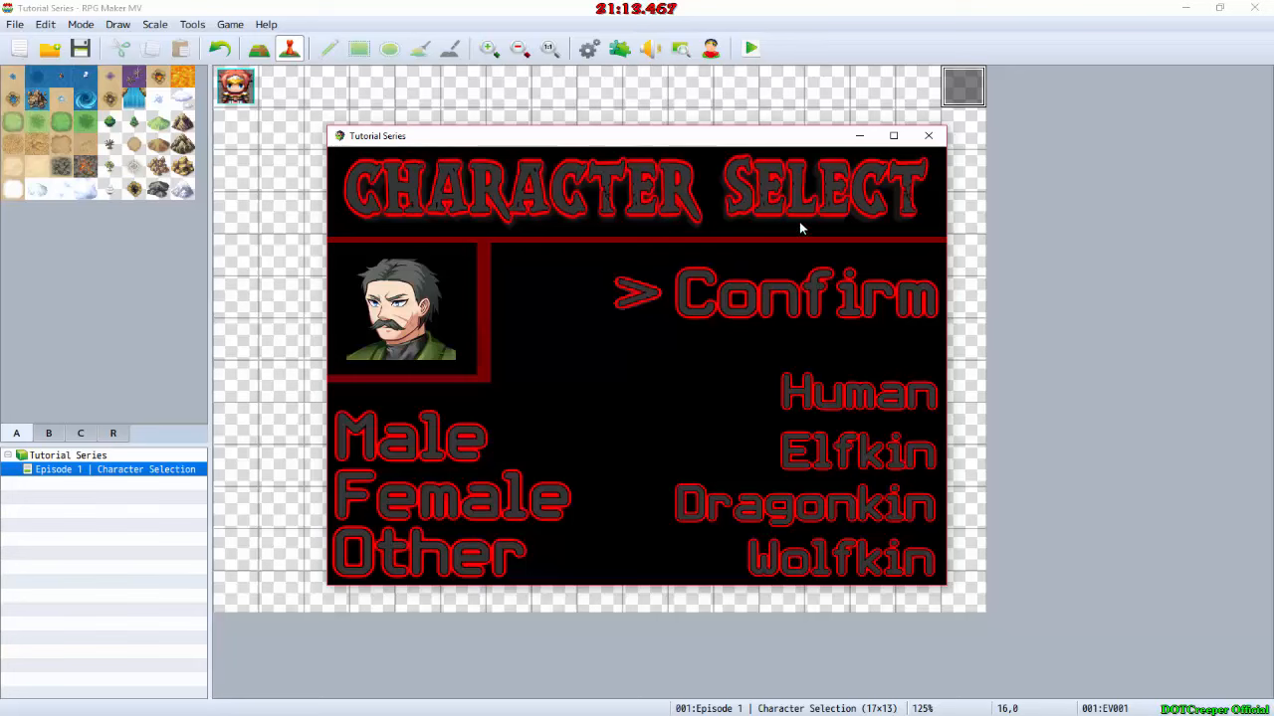
click(928, 135)
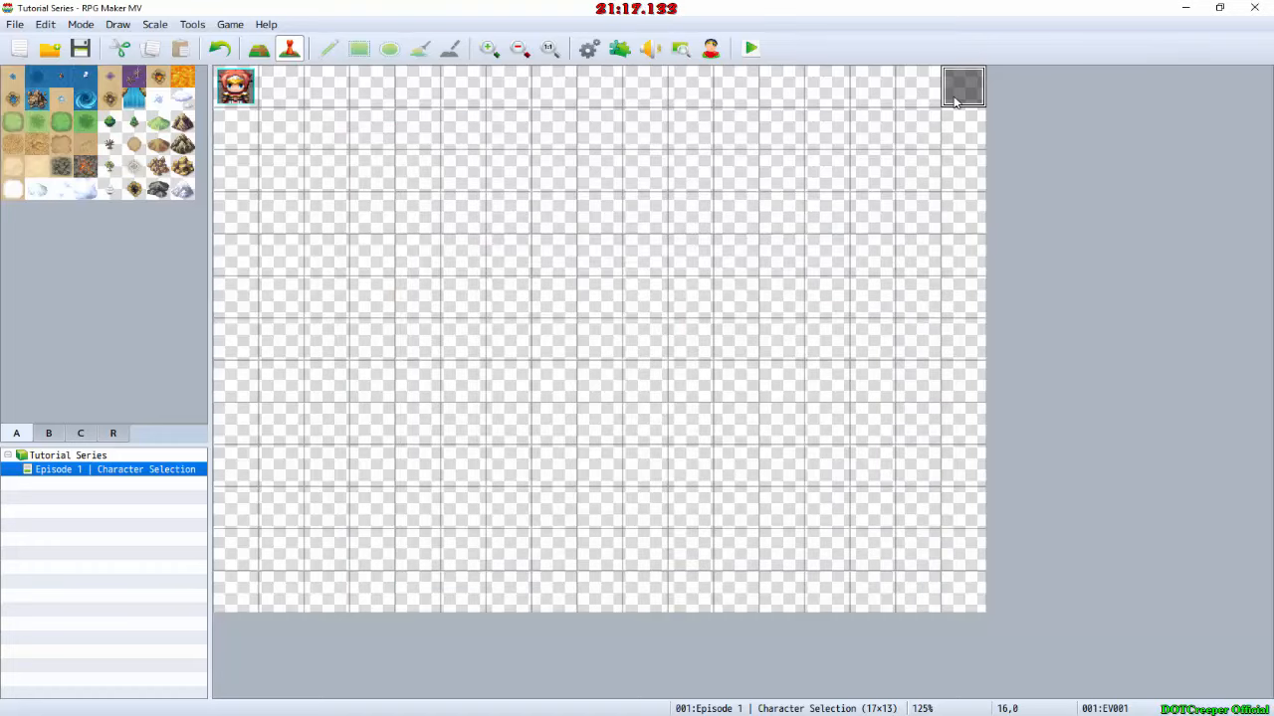
Step: Add an Erase Event command after the last Show Picture entry in EV001 and confirm the event
double_click(953, 100)
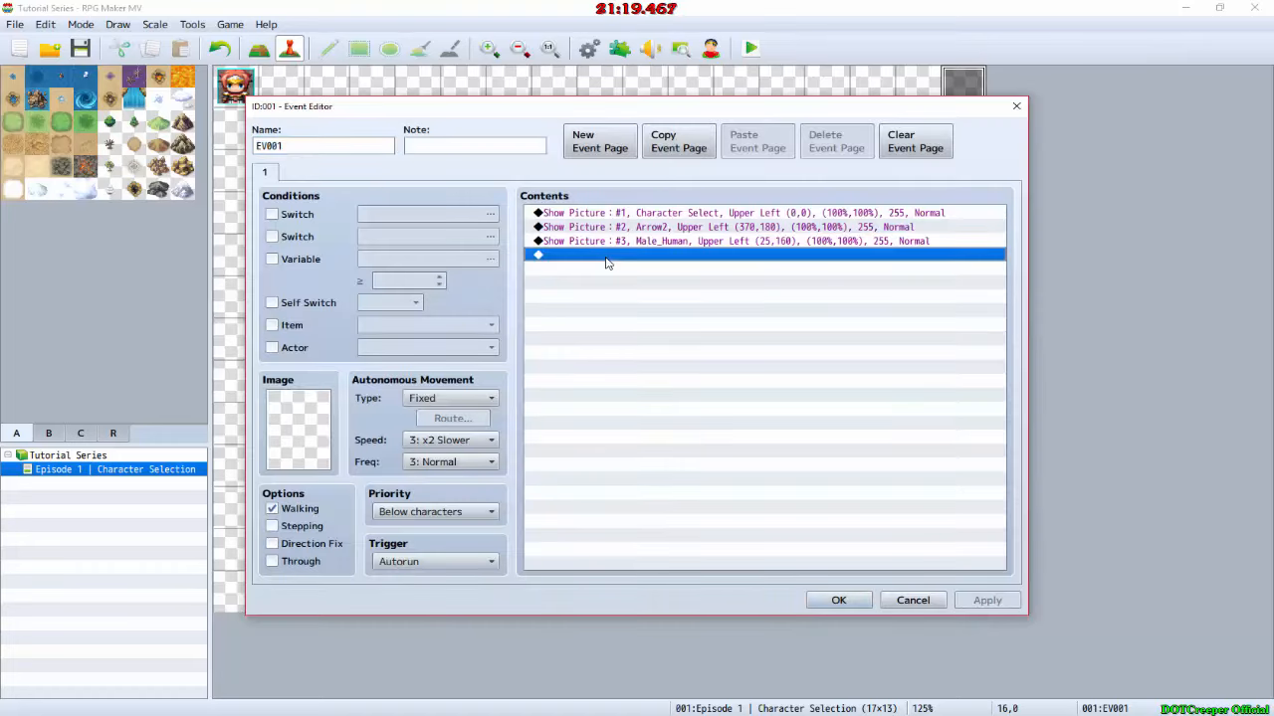
double_click(609, 259)
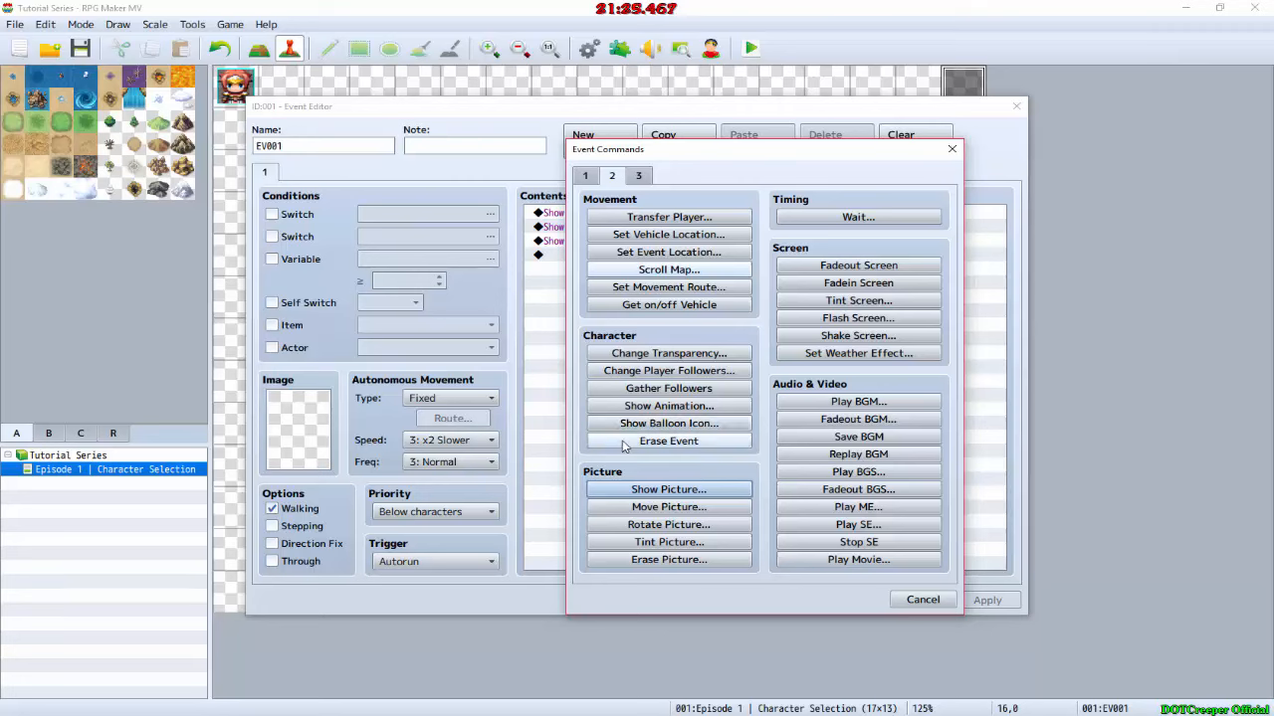
click(668, 441)
click(839, 600)
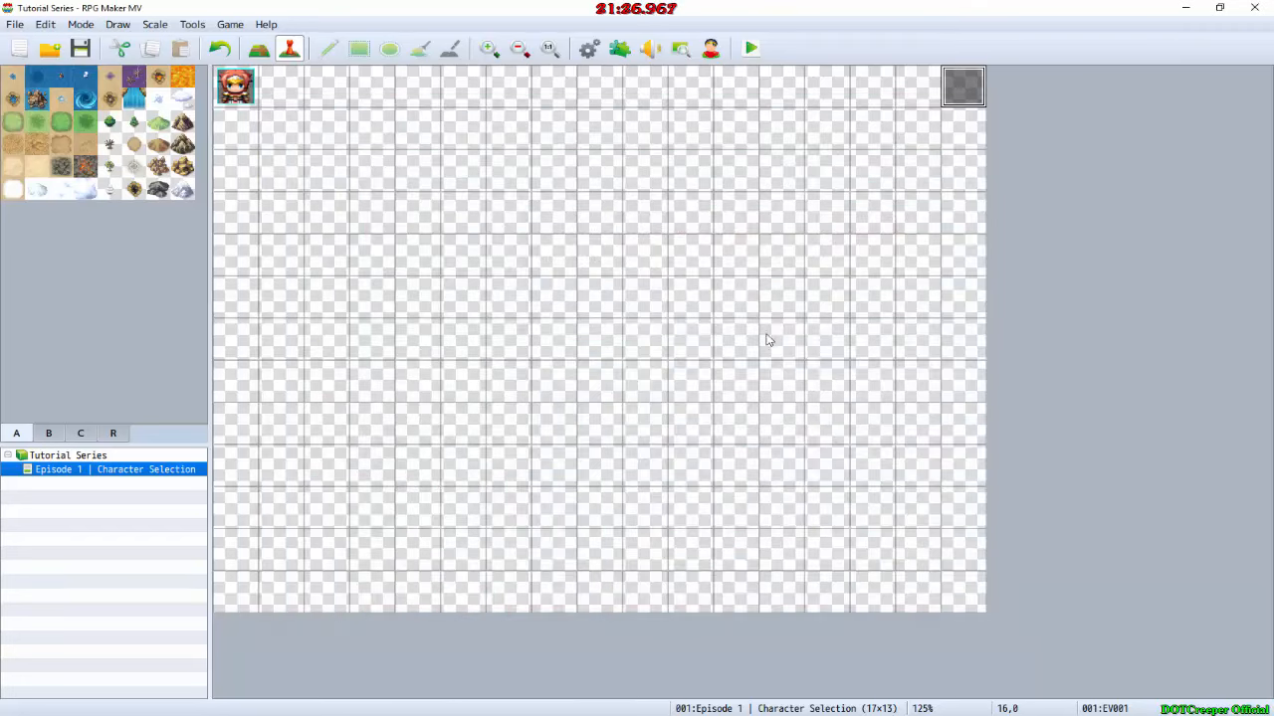
click(880, 94)
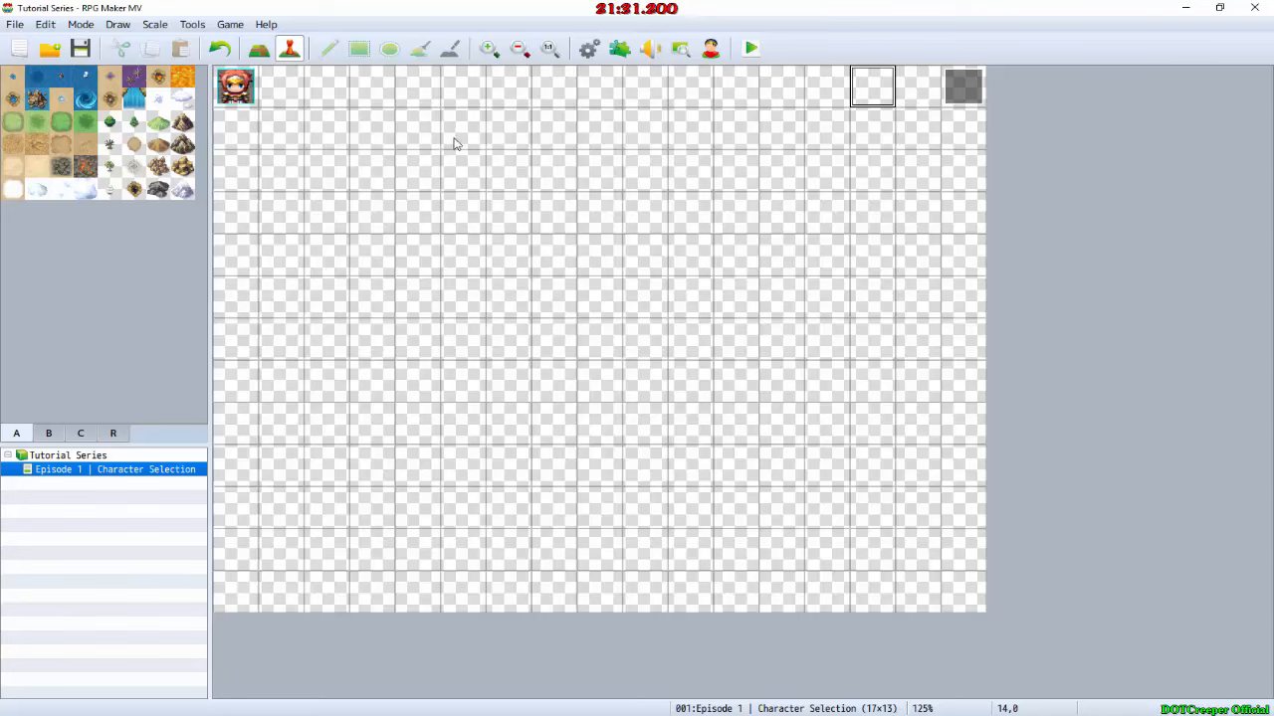
Step: Create an event named "To Wolfkin" on map tile 1,0 beside the player start, consulting the screen layout in GIMP for the option name
double_click(277, 99)
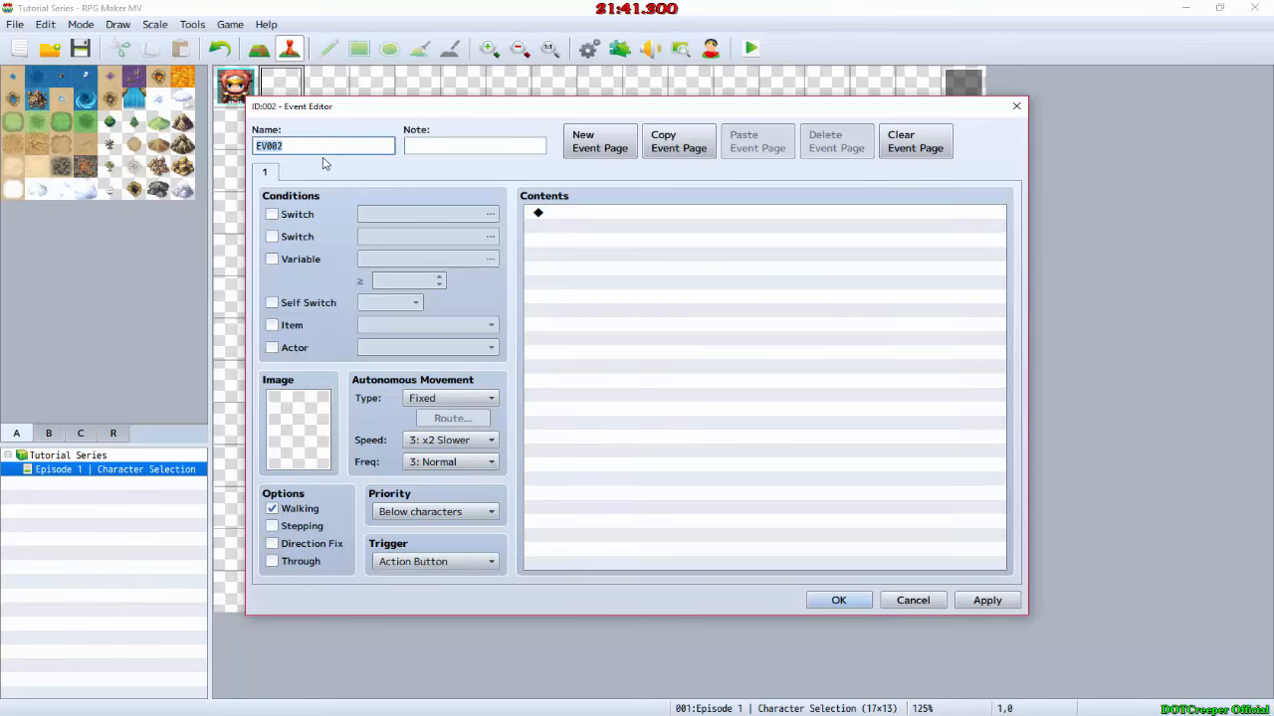
text(To)
key(alt+Tab)
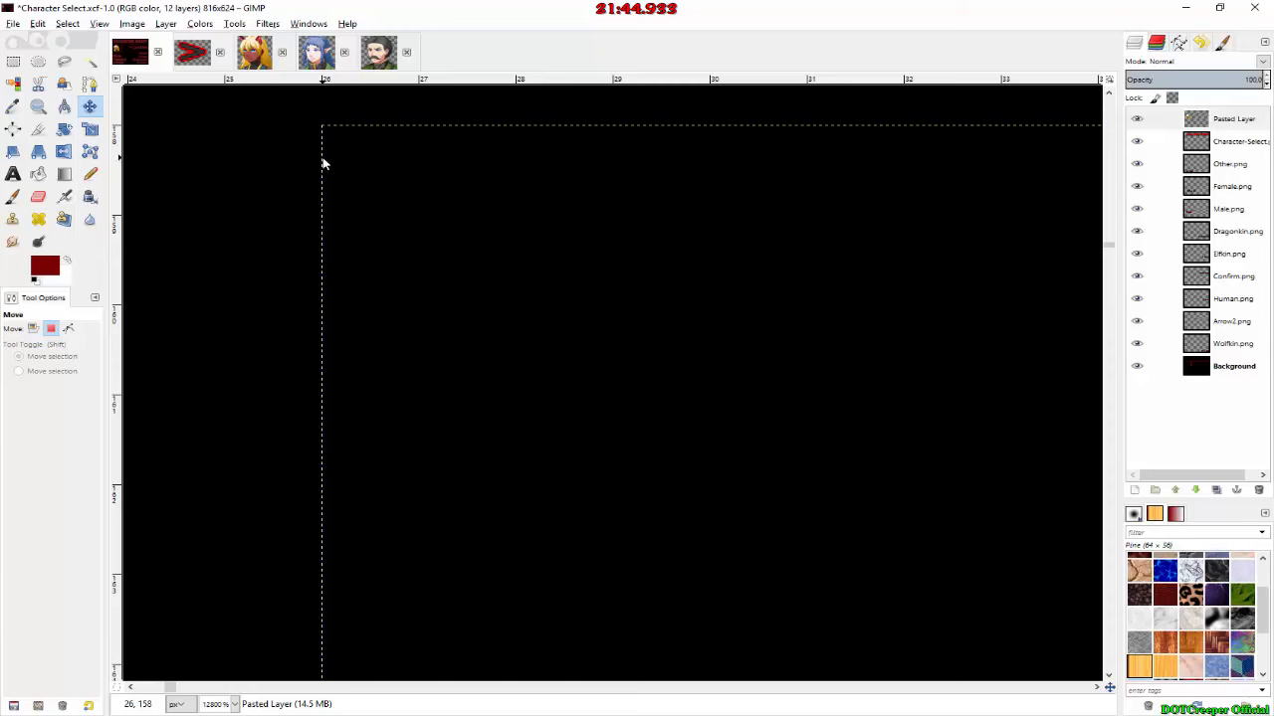
ctrl+scroll(323, 162, down, 15)
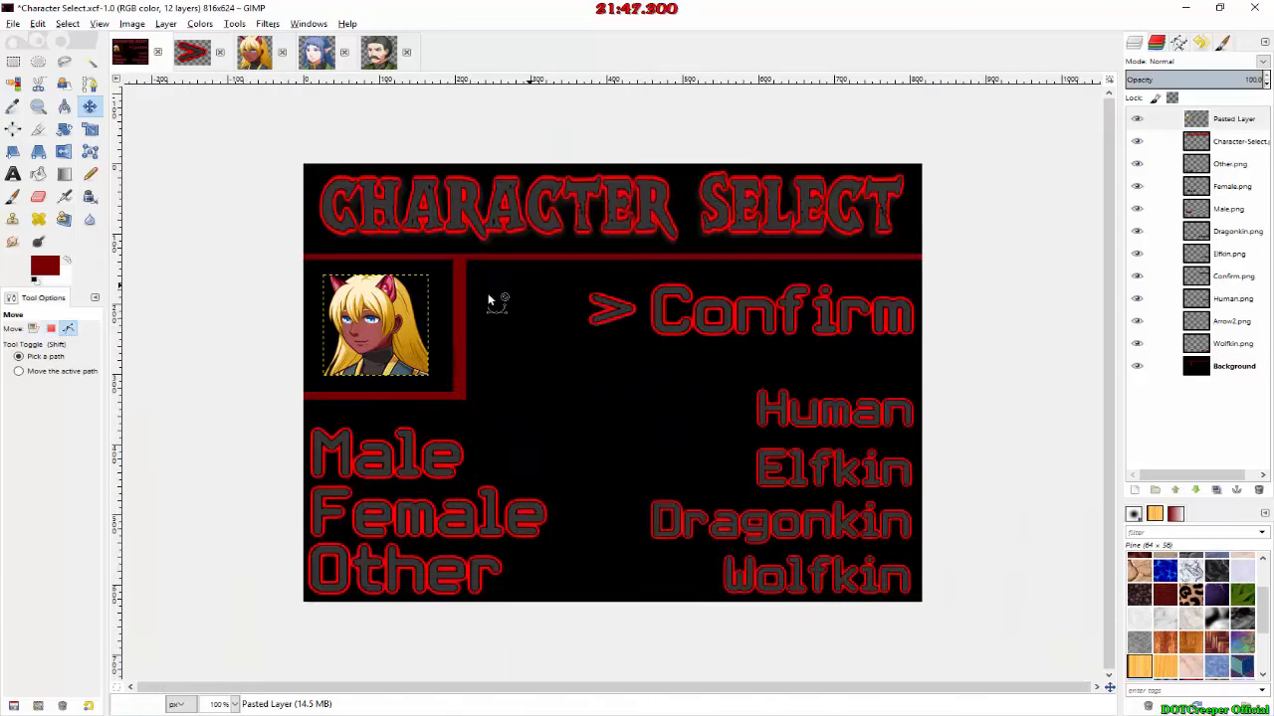
key(alt+Tab)
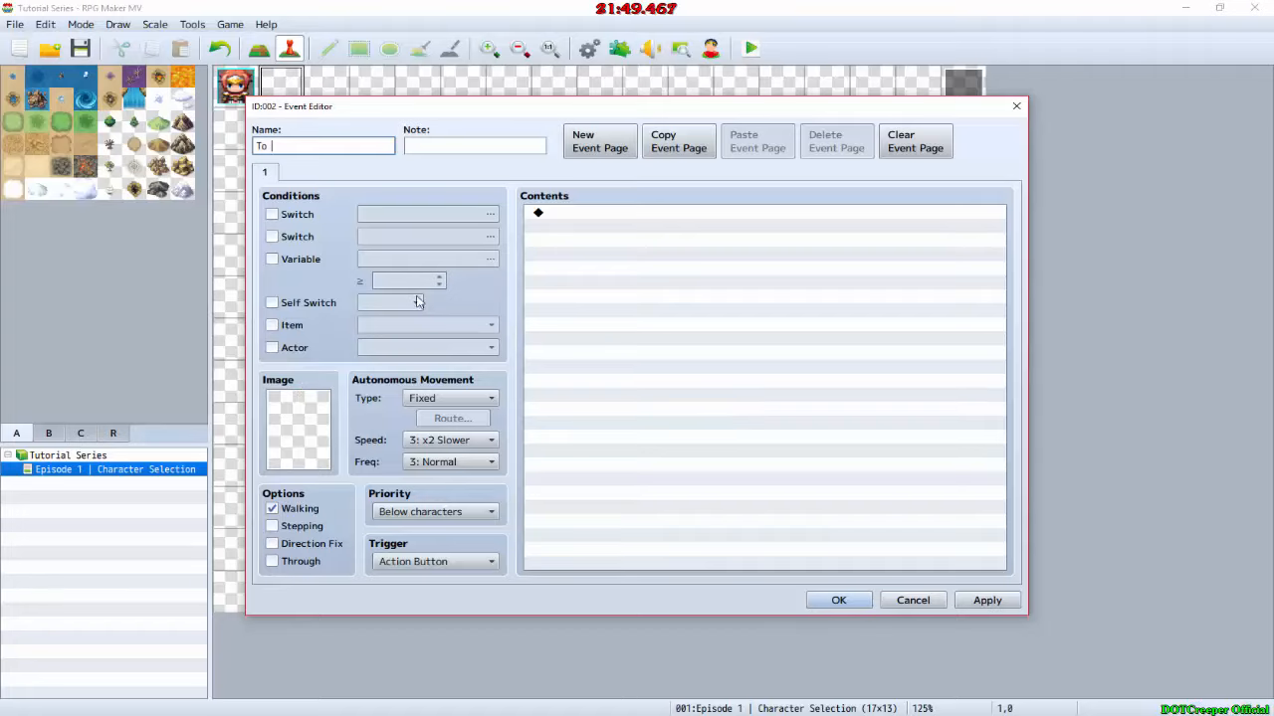
key(alt+Tab)
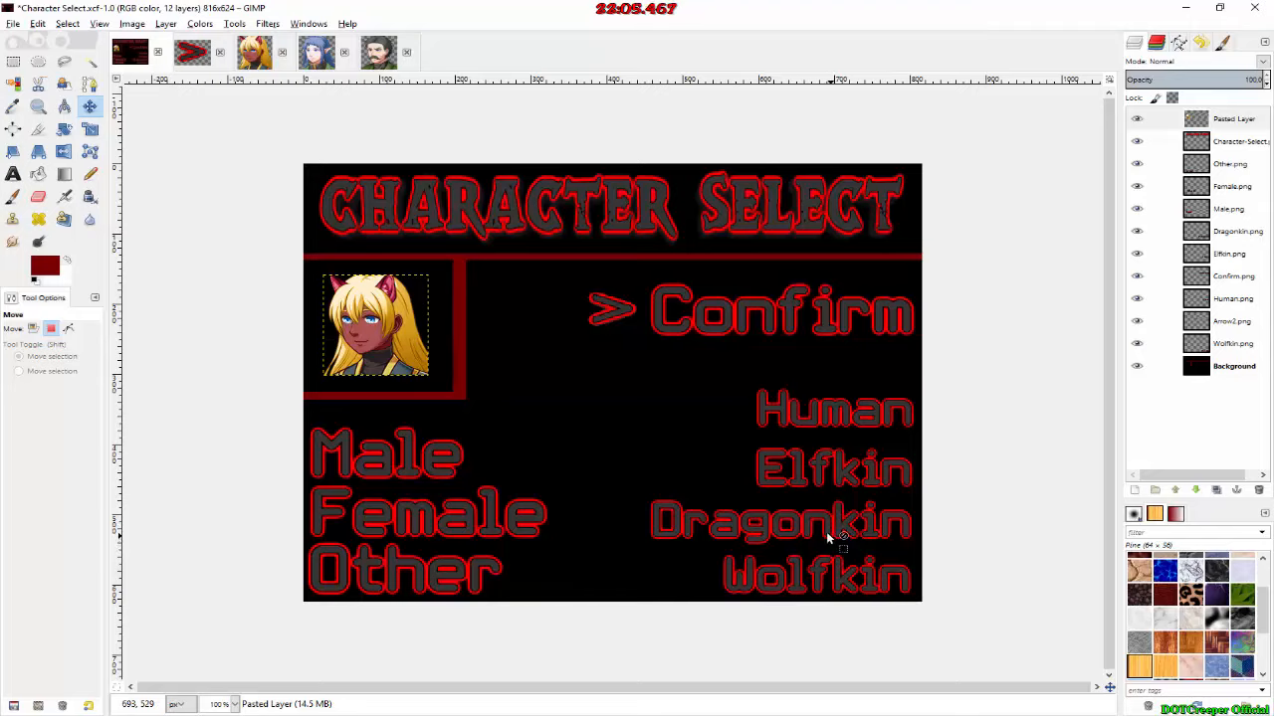
key(alt+Tab)
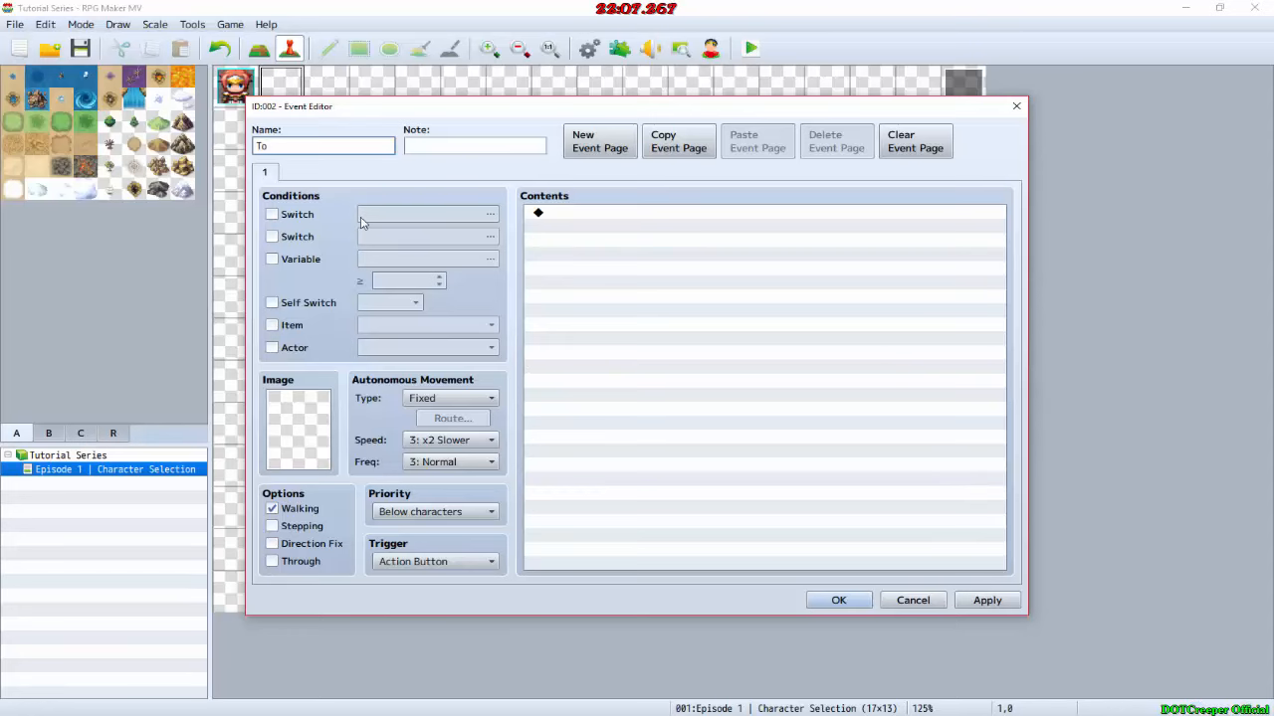
text(Wolfkin)
click(839, 600)
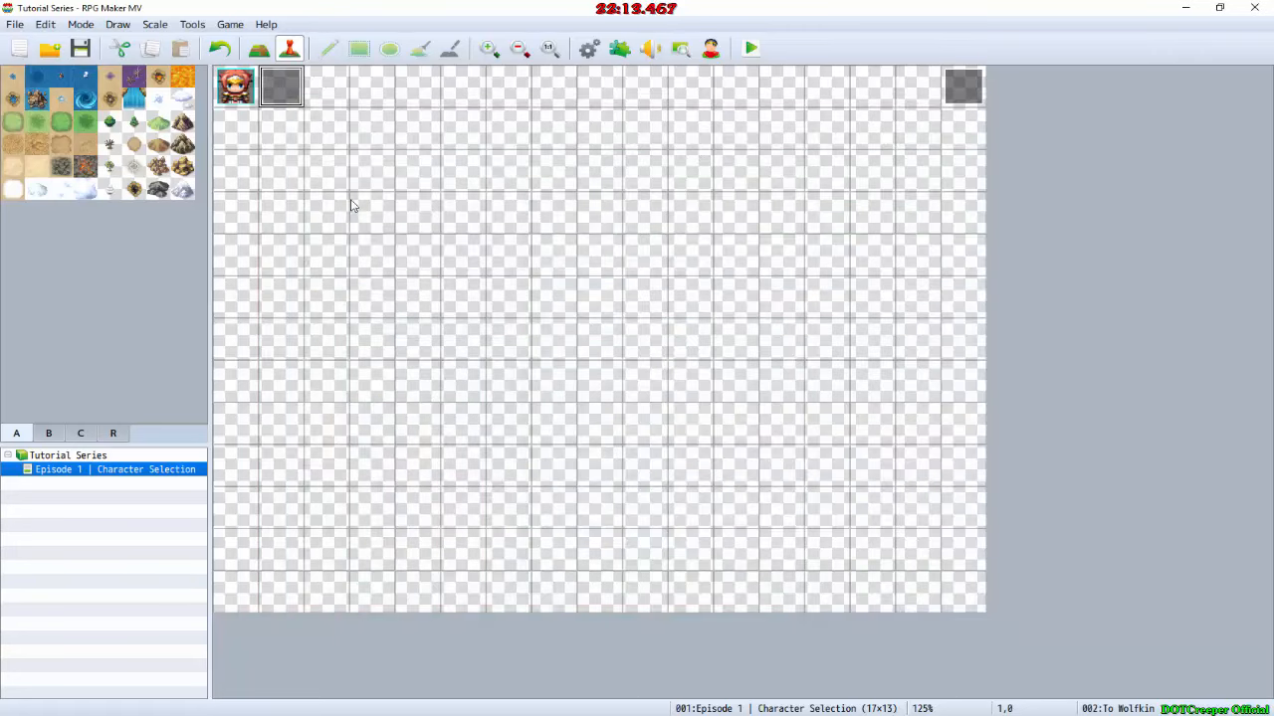
Step: Create an event named "Continue" on map tile 1,1, directly below the To Wolfkin event
double_click(278, 139)
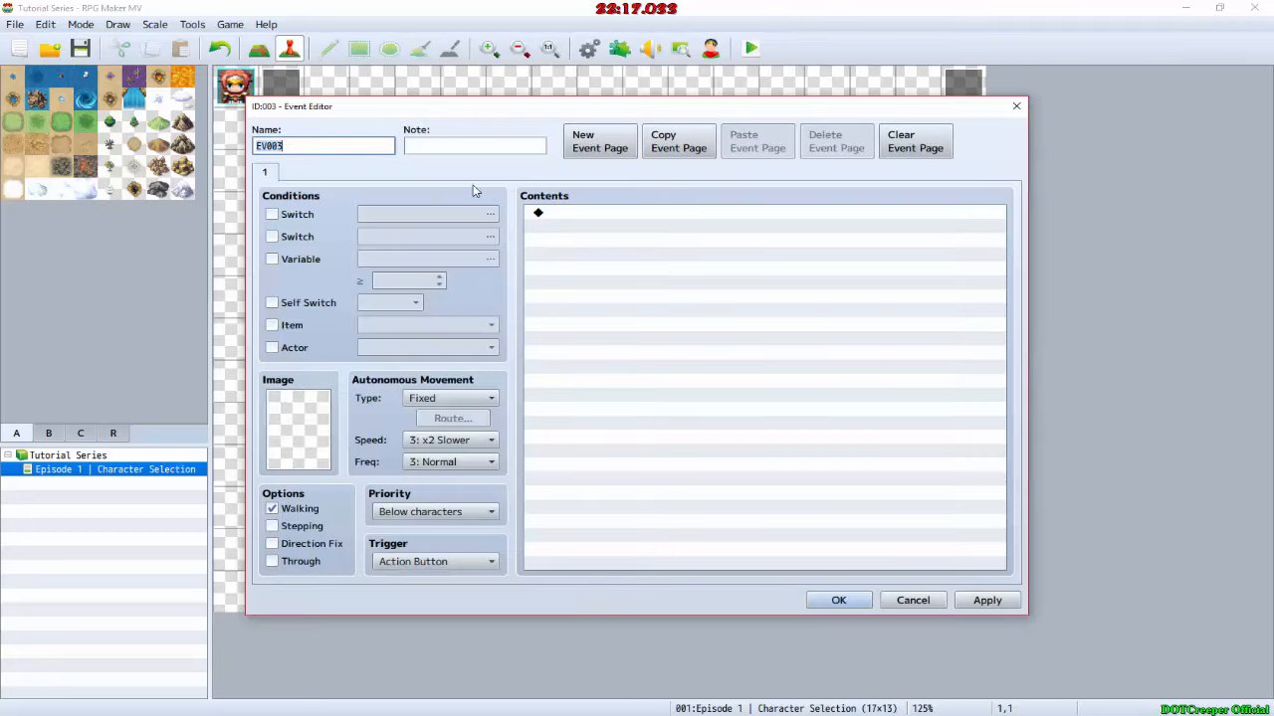
text(Continue)
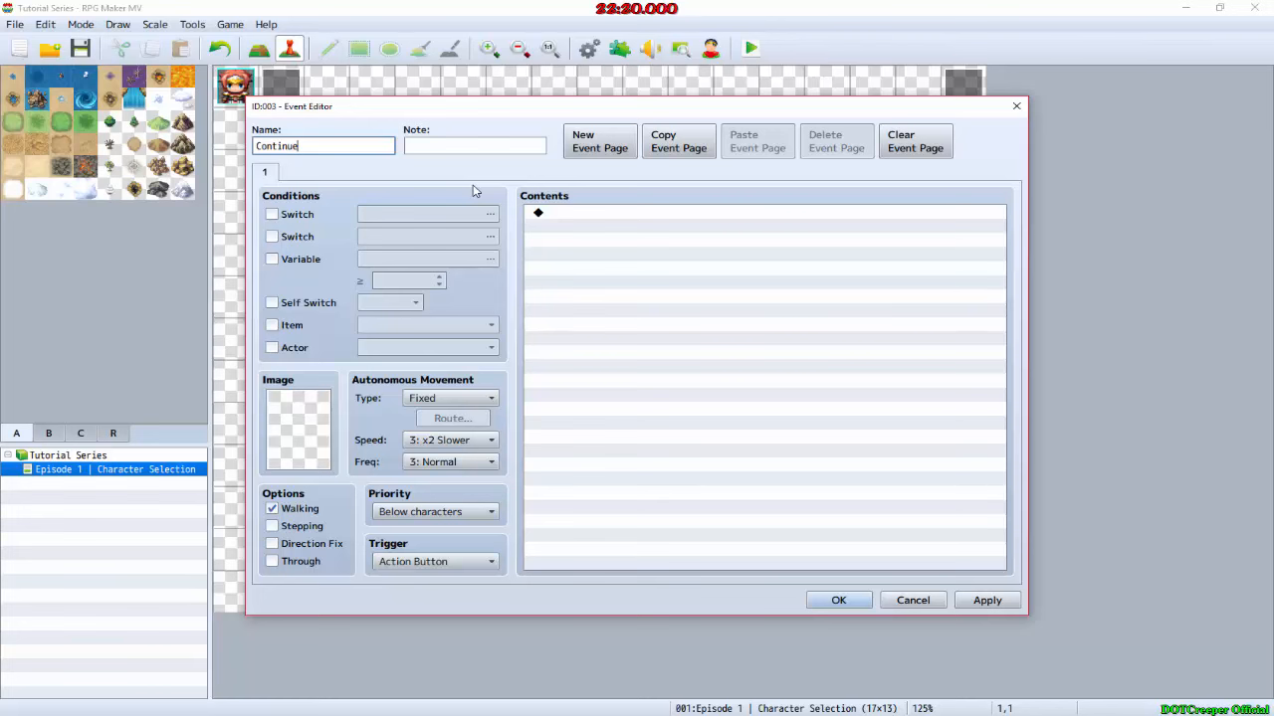
click(838, 600)
Step: Create an event named "To Human" on map tile 1,2, checking the option's wording against the layout in GIMP
double_click(296, 173)
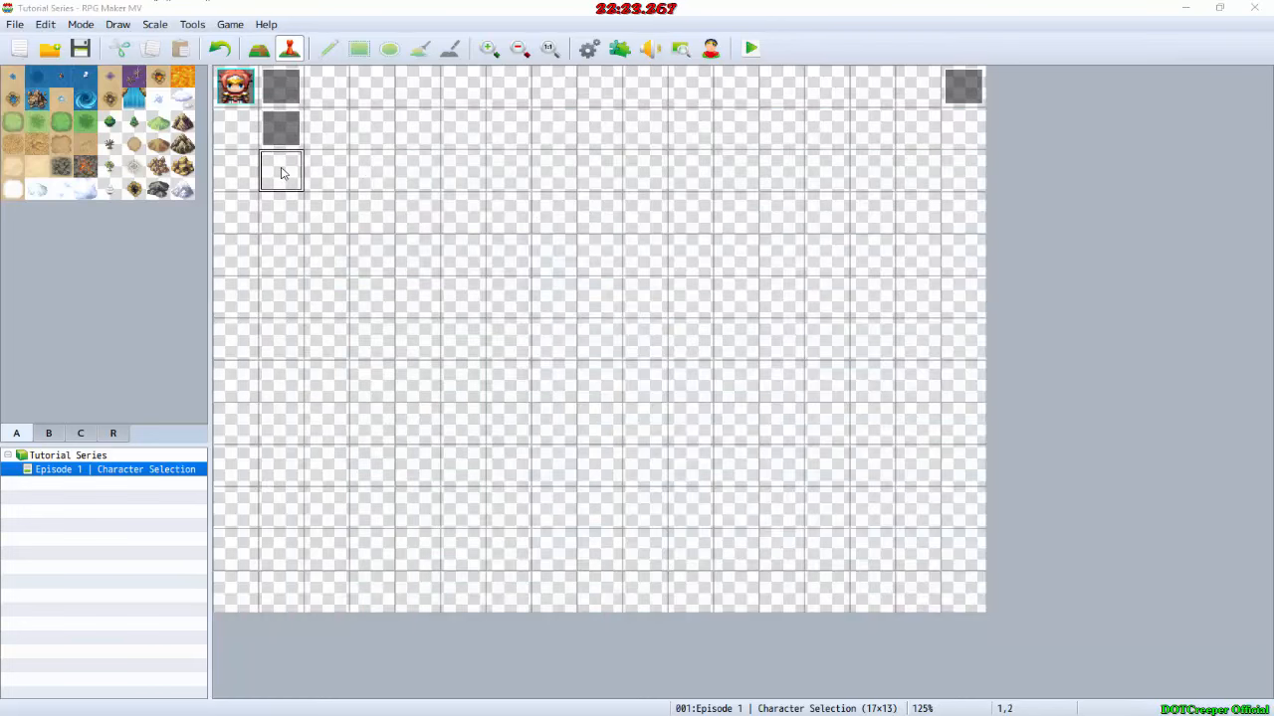
text(To)
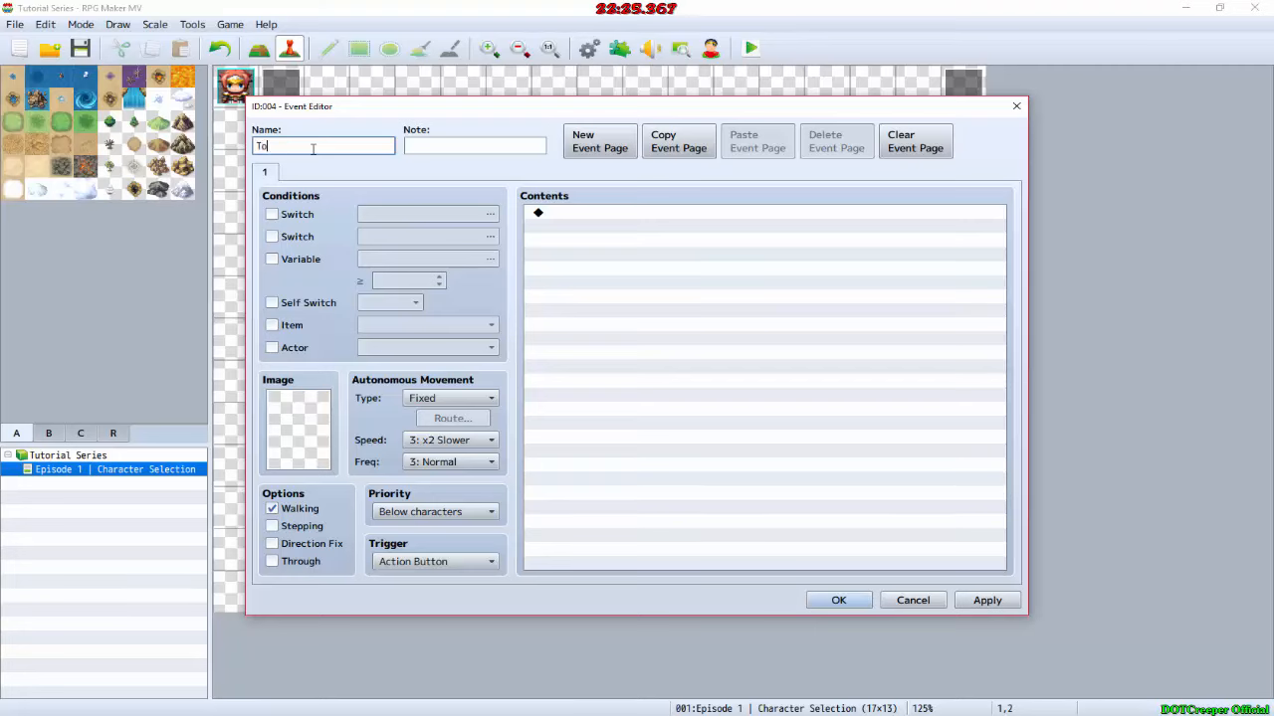
key(alt+Tab)
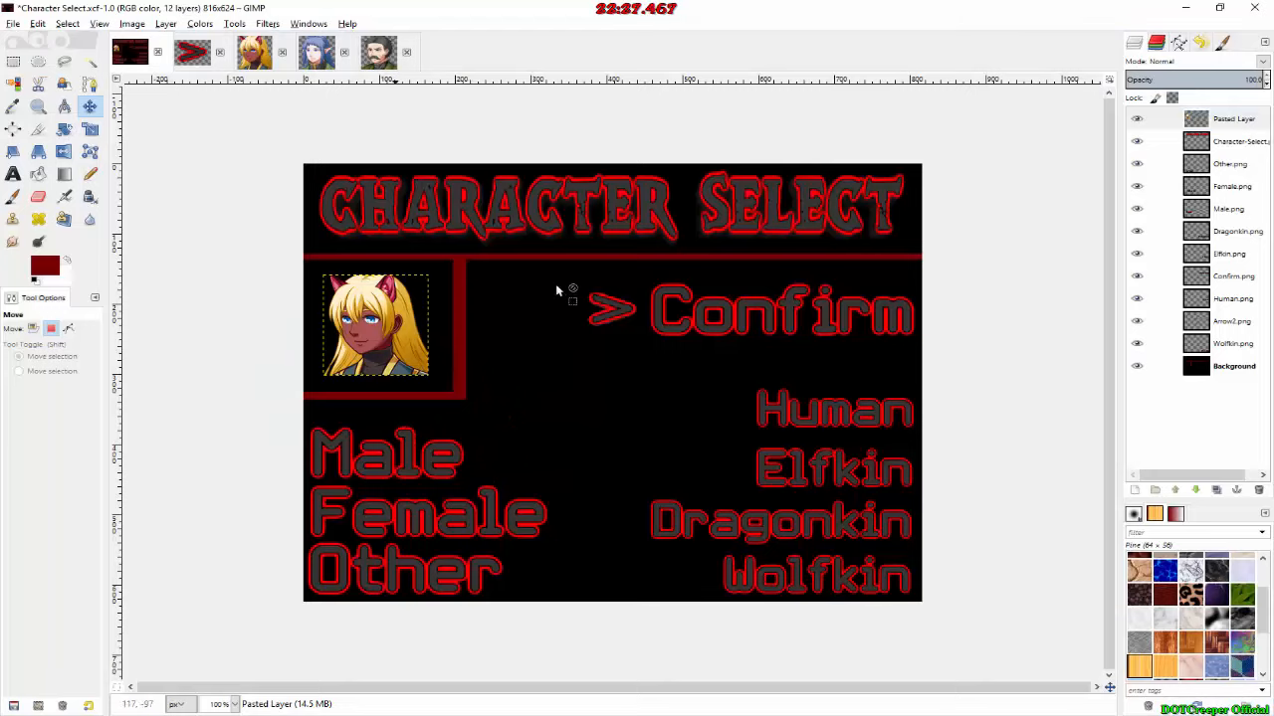
key(alt+Tab)
text(Huma)
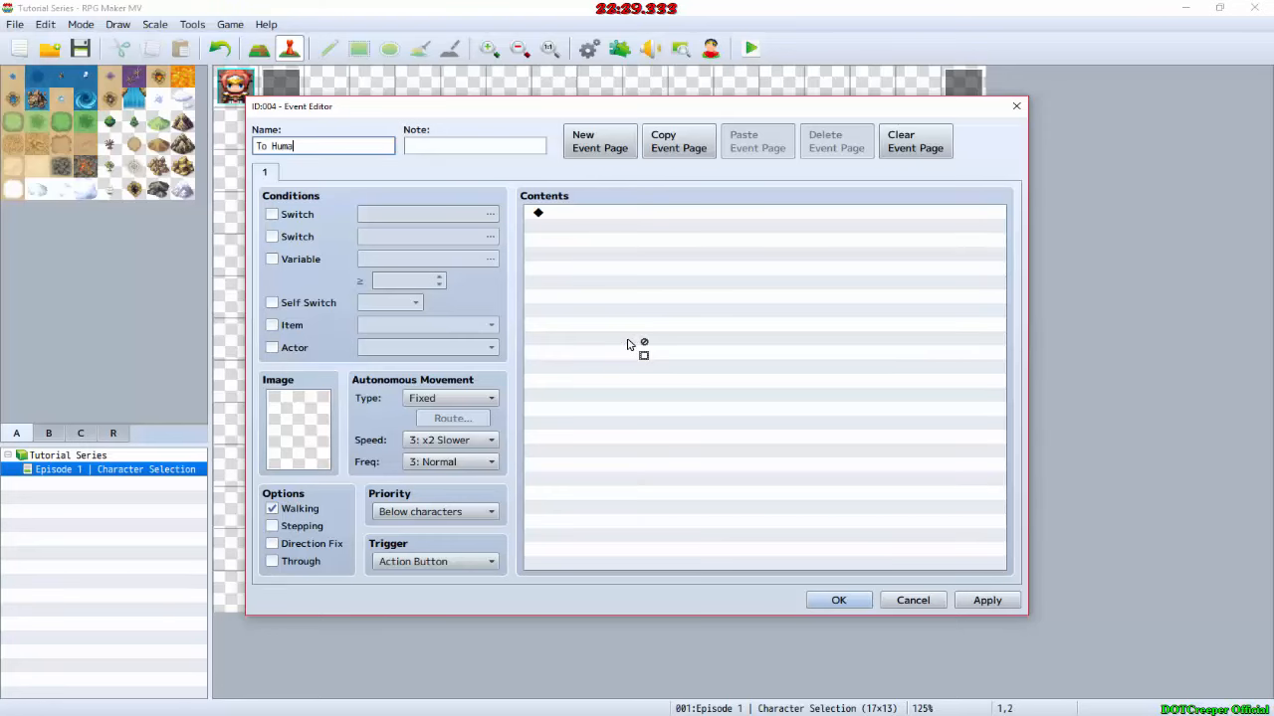
key(Return)
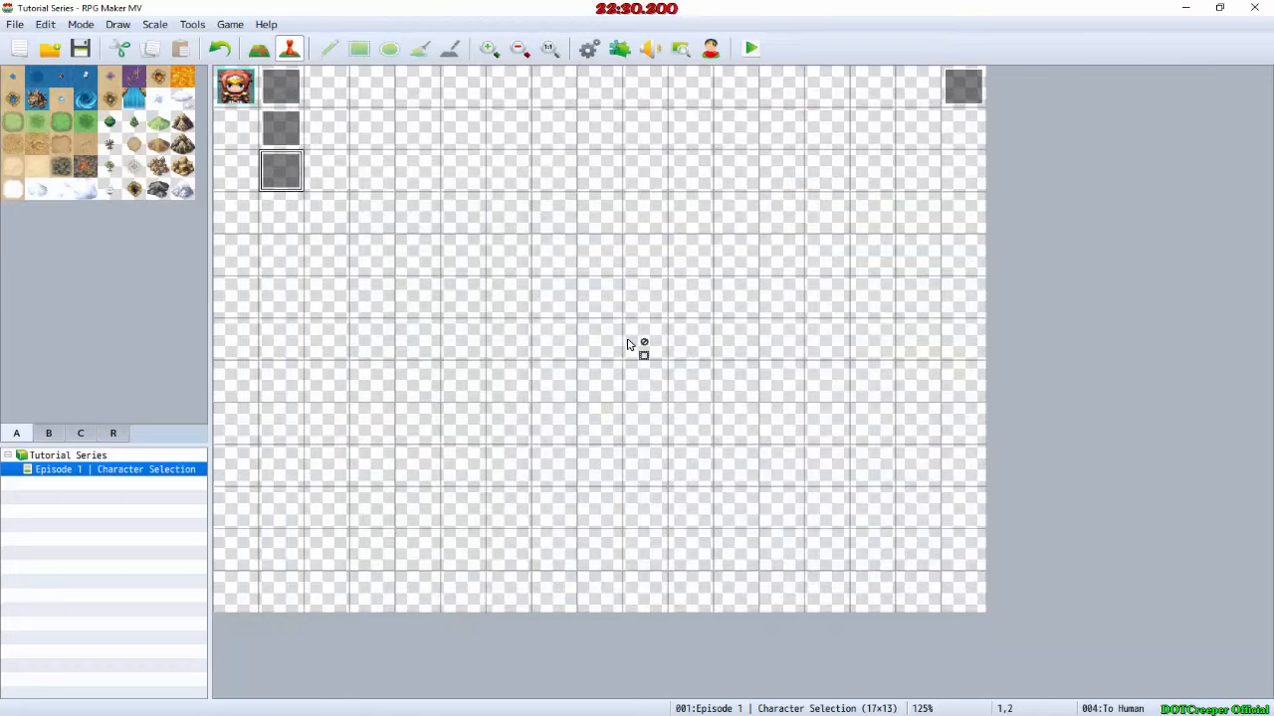
Step: Review the three new events' names and create an event named "To Confirm" on map tile 1,3, below To Human
click(276, 86)
click(289, 144)
click(287, 164)
double_click(287, 231)
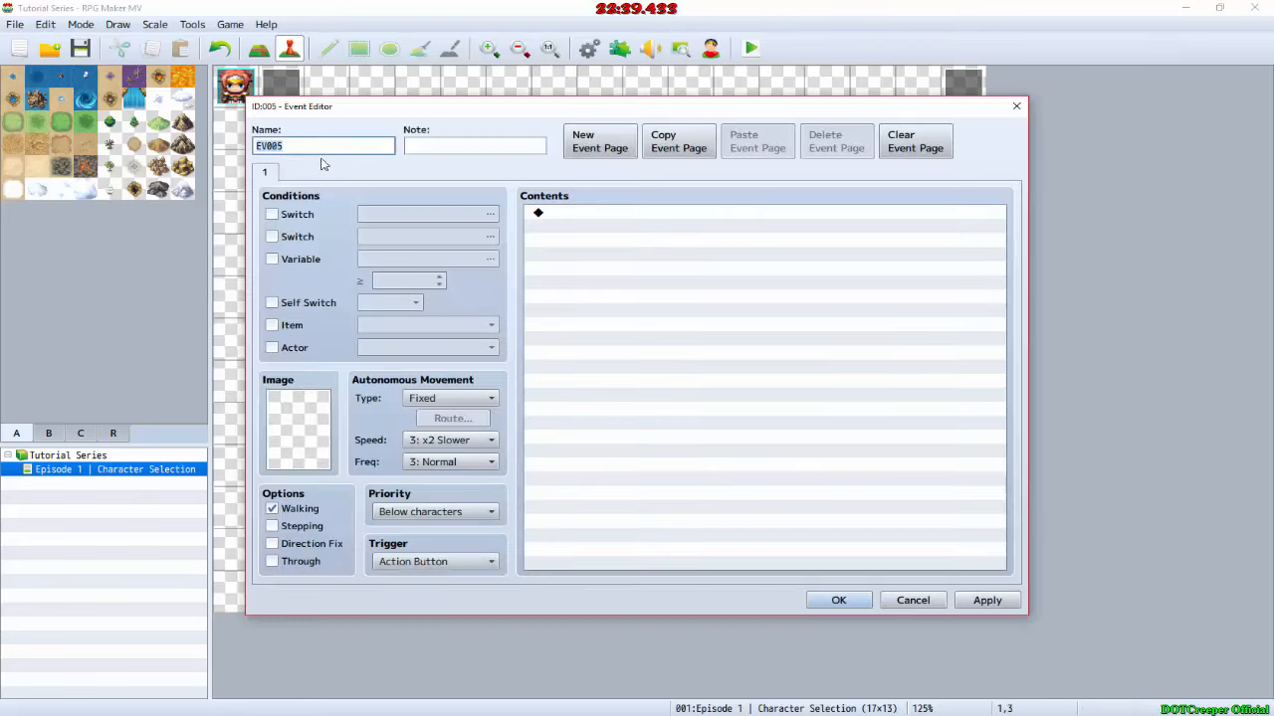
text(To Cont)
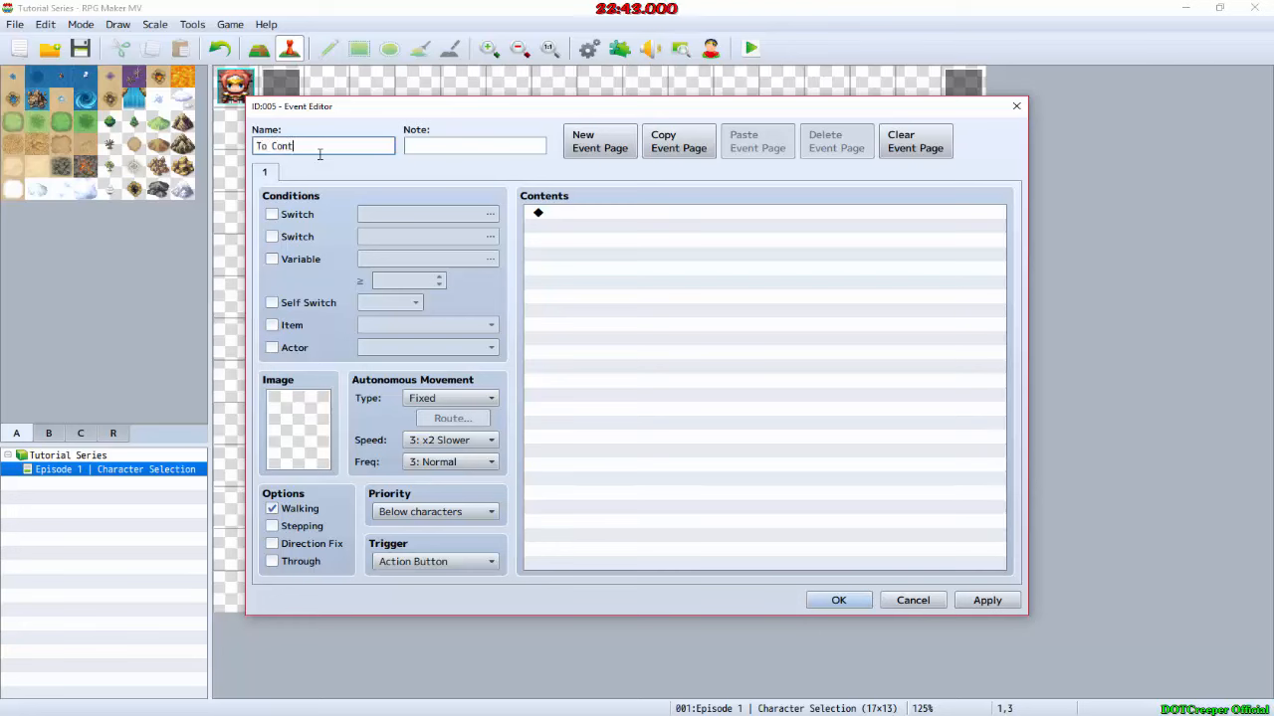
text(inue)
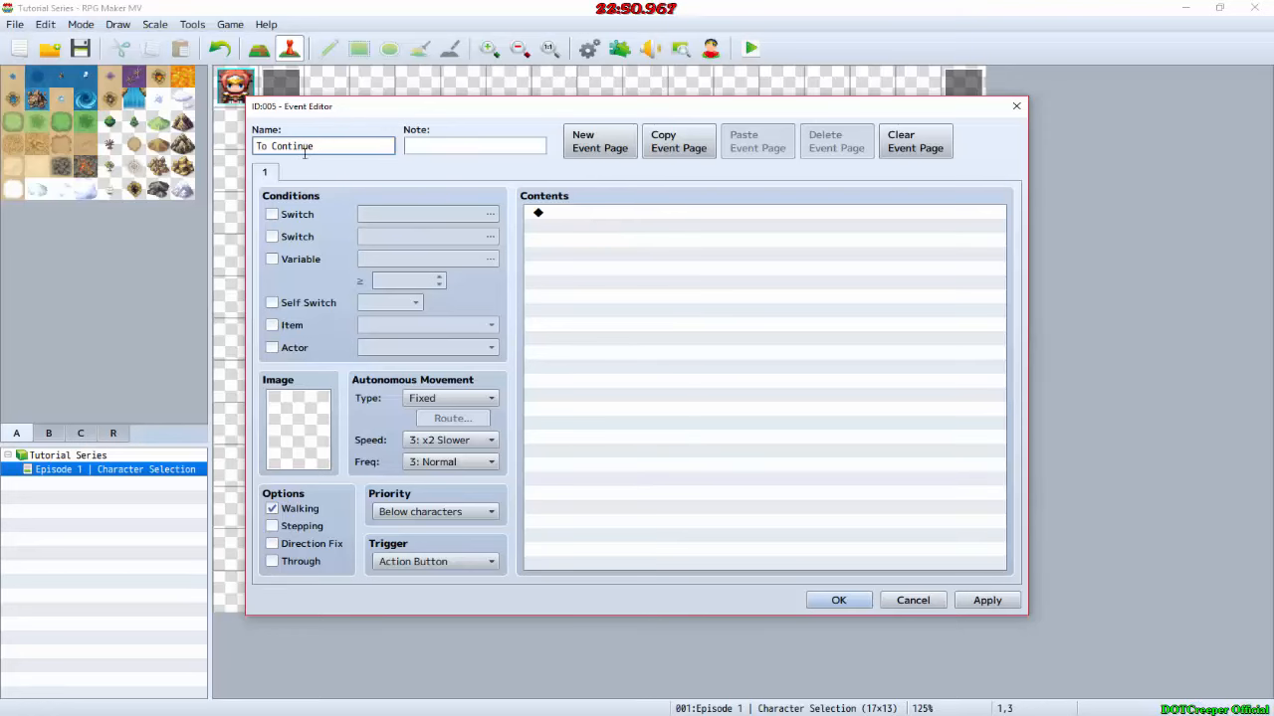
drag(314, 145, 275, 146)
text(o Confirm)
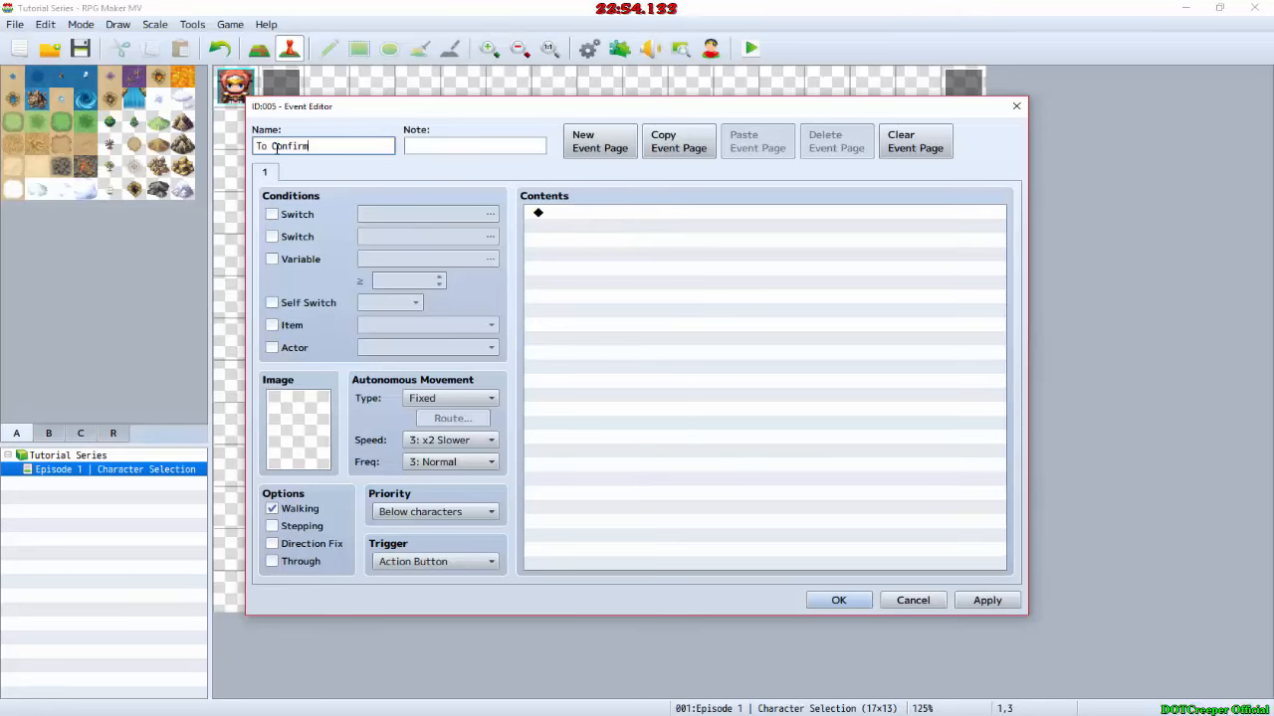
click(627, 221)
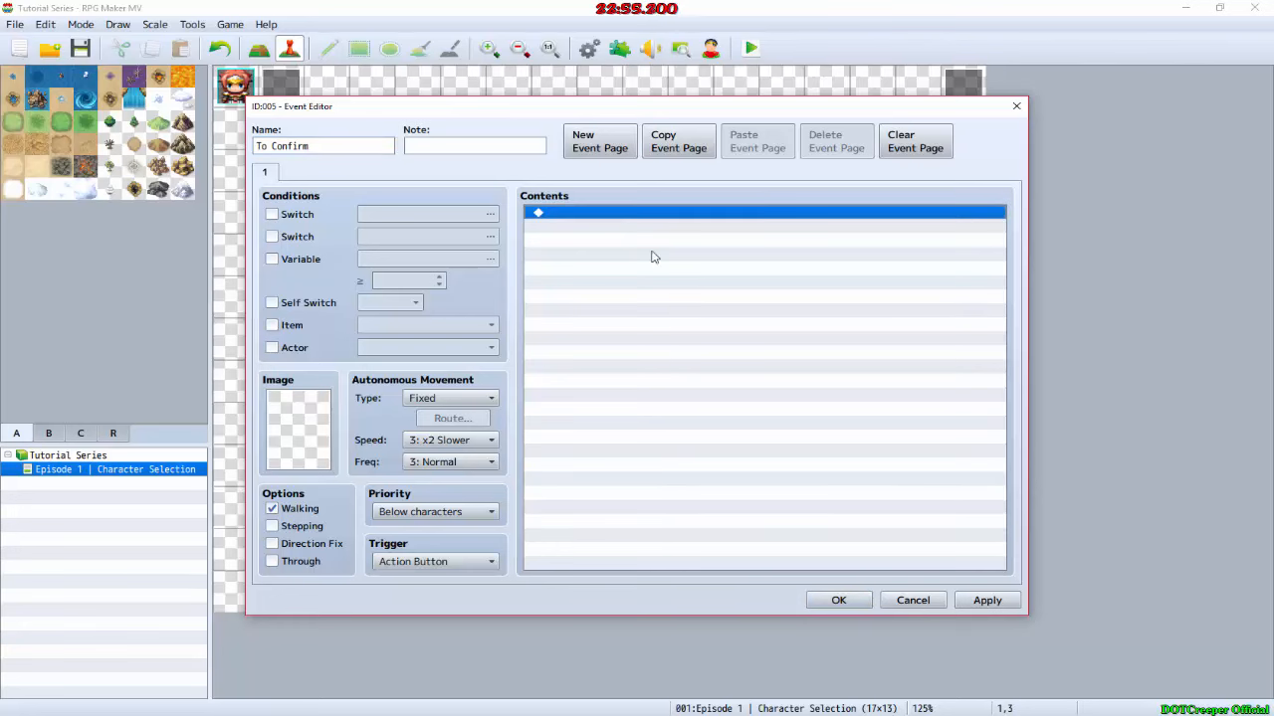
click(821, 605)
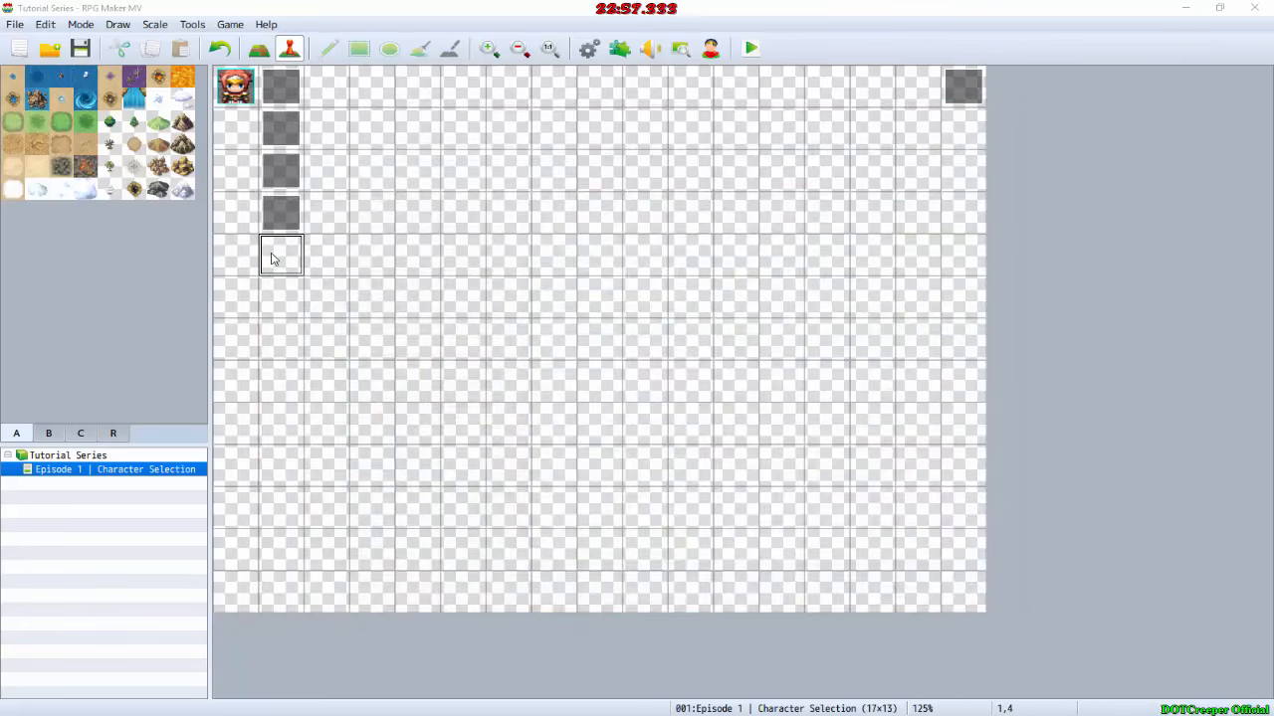
Step: Create an event named "Human" on map tile 1,4, directly below the To Confirm event
double_click(282, 256)
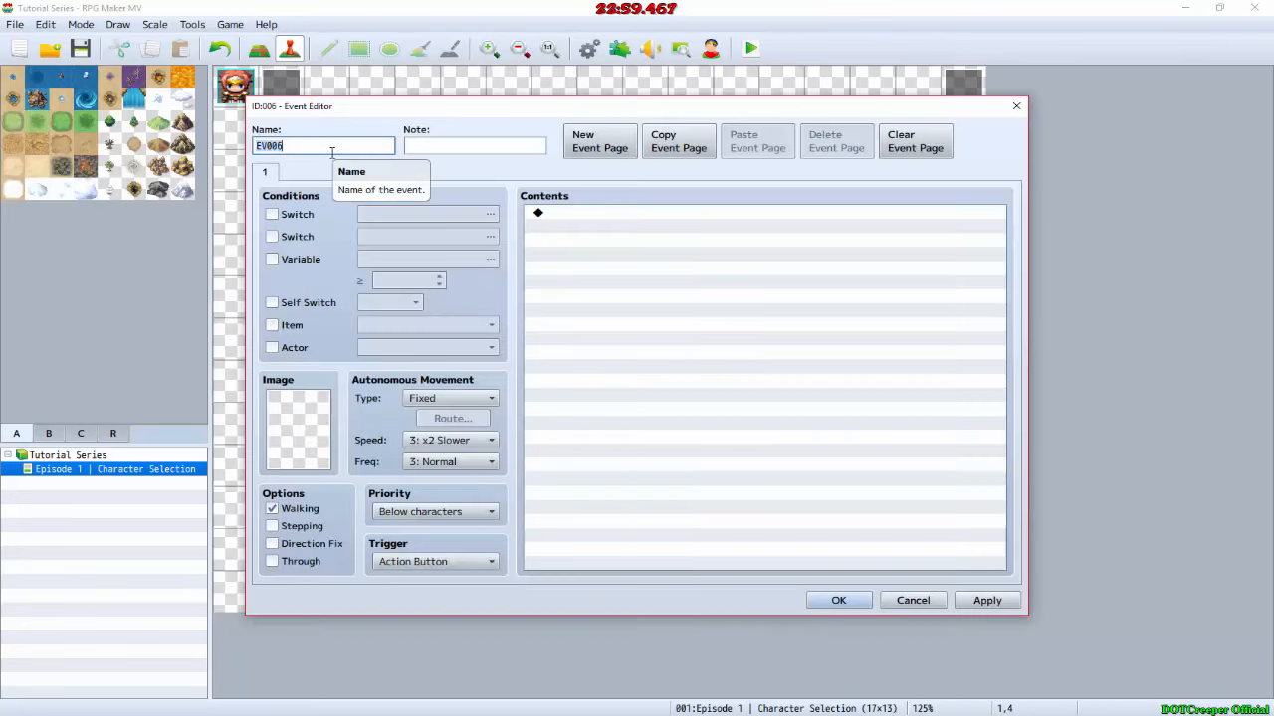
text(Humn)
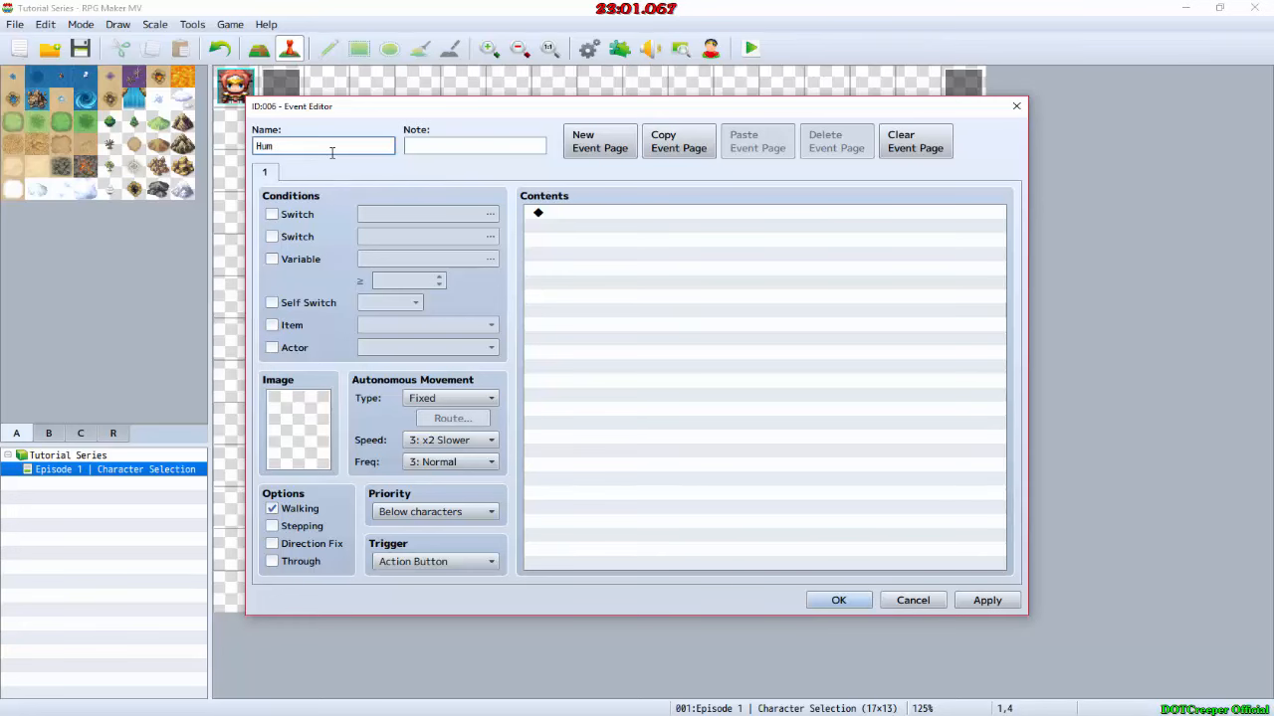
key(Return)
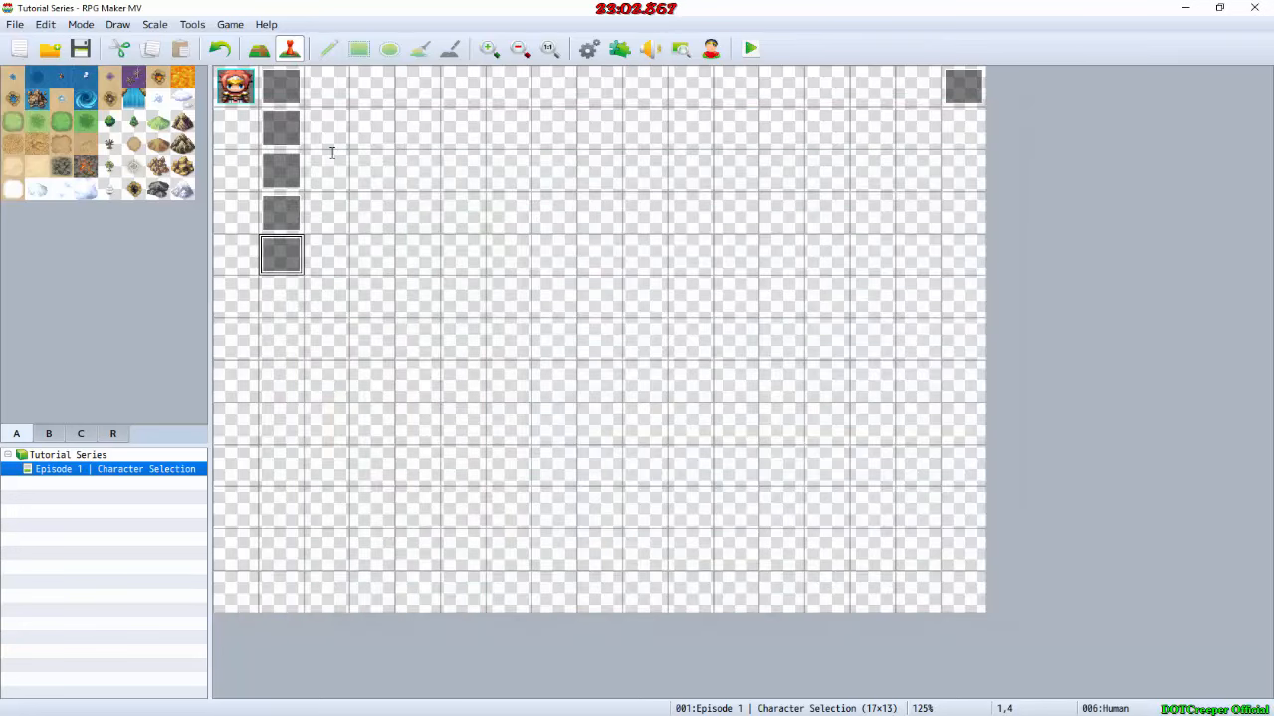
Step: Create an event named "To Elfkin" on map tile 1,5, consulting the screen layout in GIMP for the option name
double_click(293, 308)
key(alt+Tab)
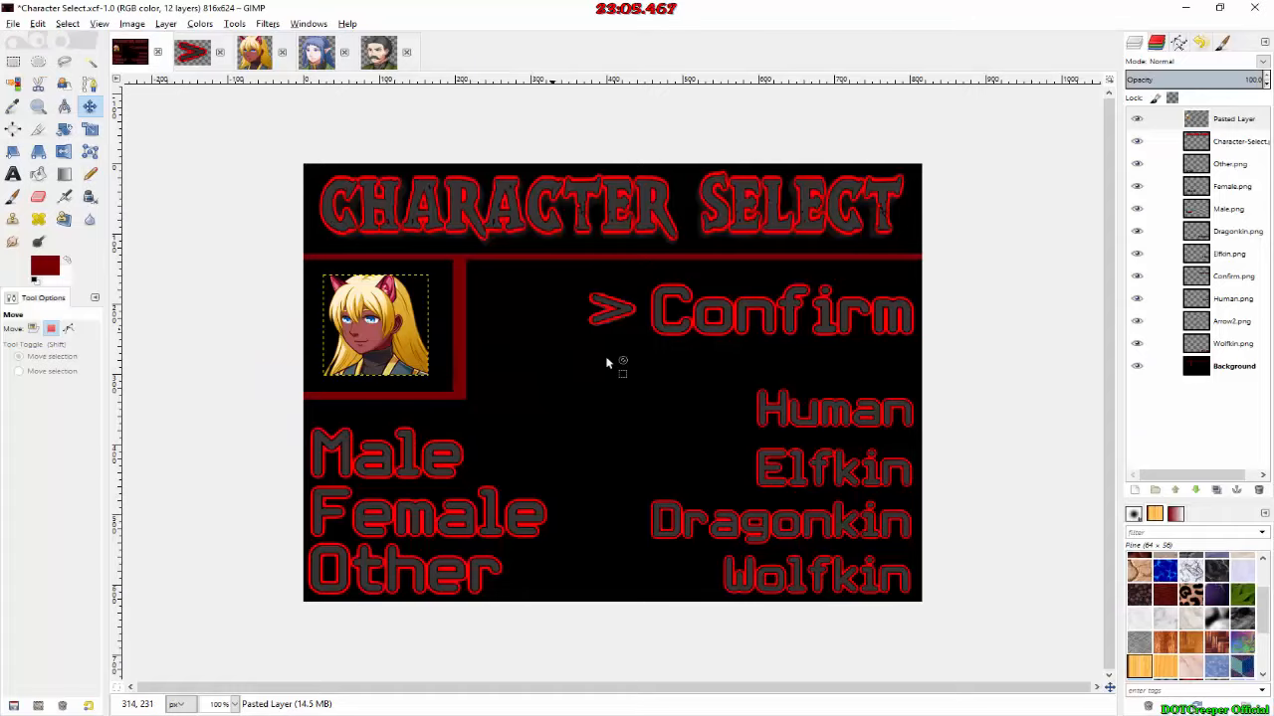
key(alt+Tab)
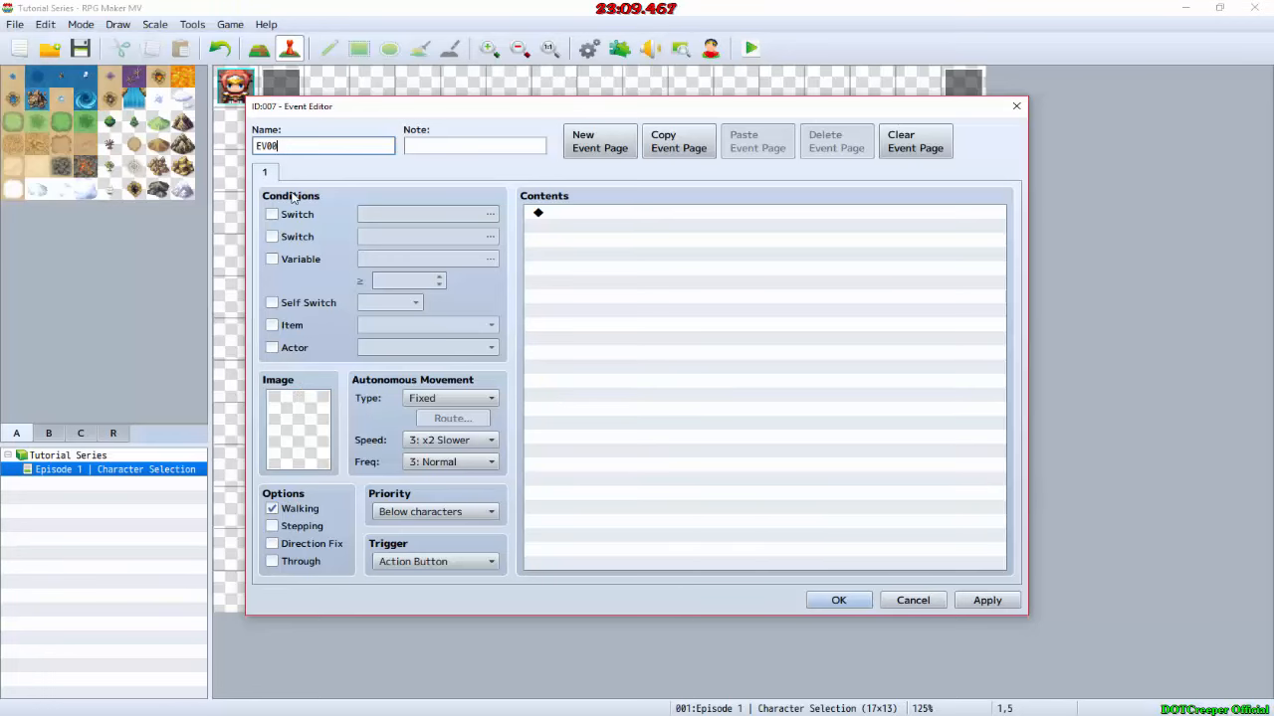
key(BackSpace)
key(BackSpace)
key(BackSpace)
key(BackSpace)
text(To Elfkin)
key(Return)
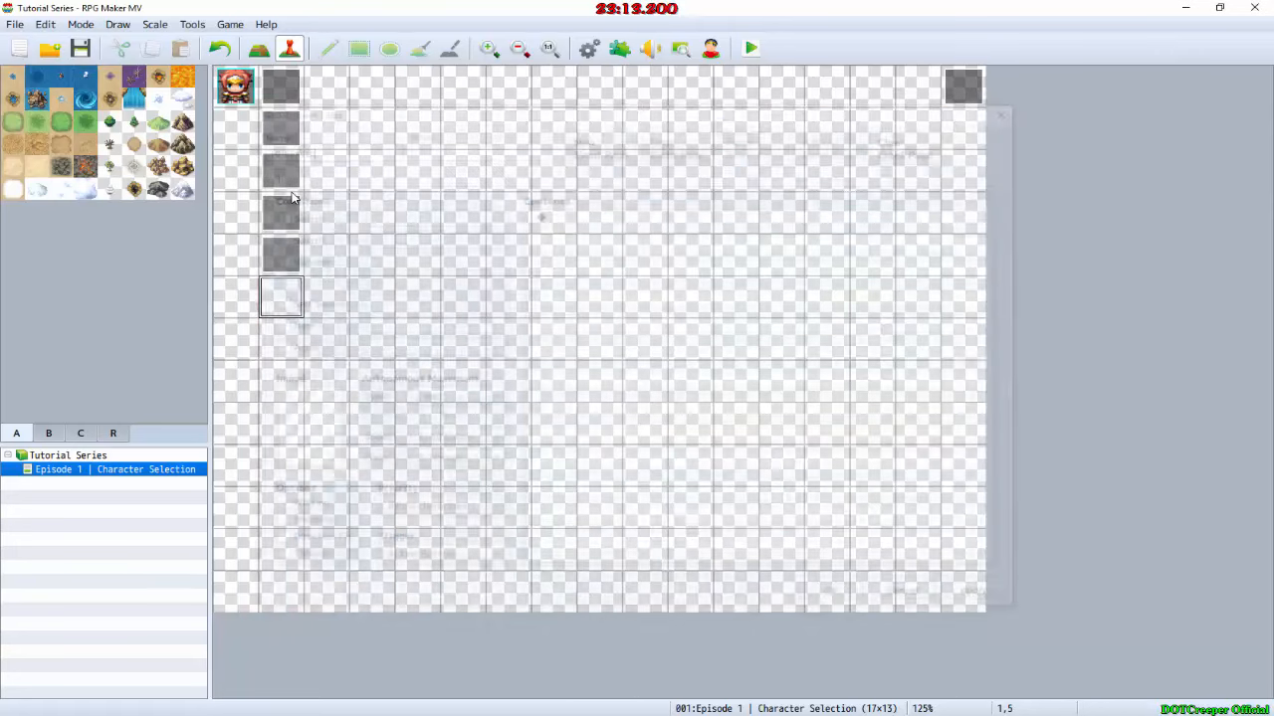
Step: Create an event named "To Human" on map tile 1,6, directly below the To Elfkin event
double_click(284, 340)
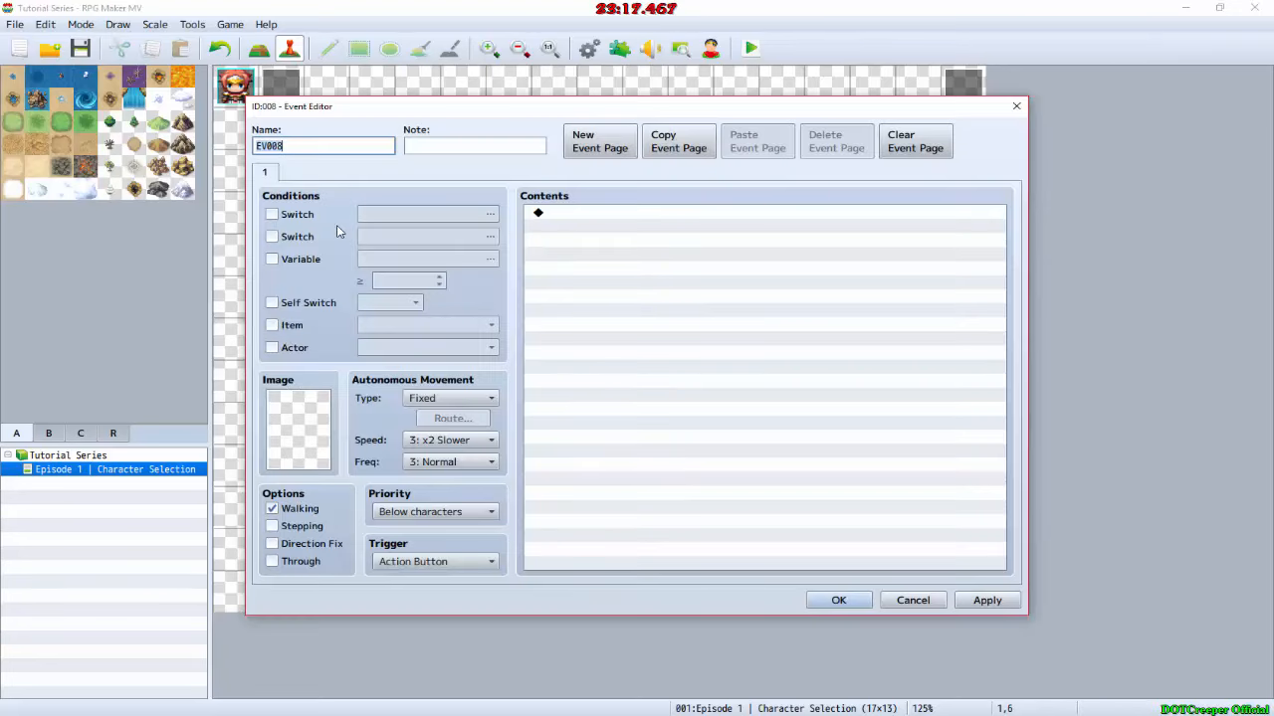
text(To Human)
key(Return)
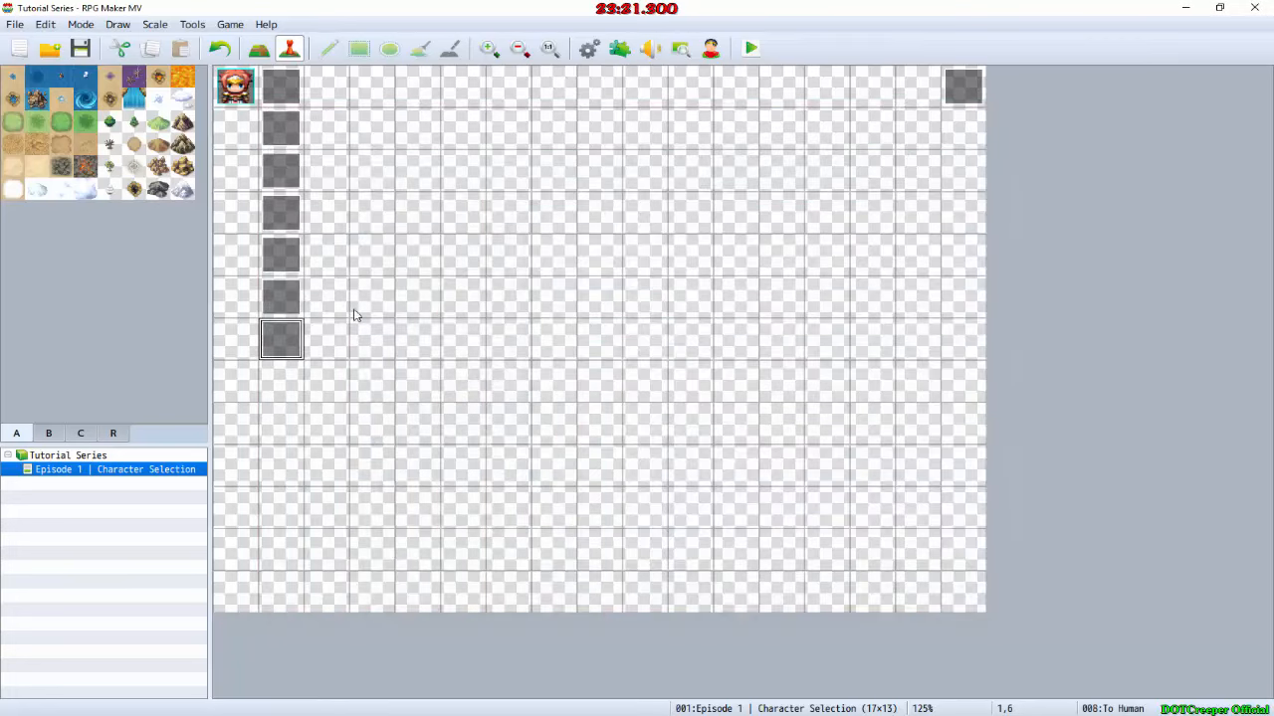
Step: Create an event named "Elfkin" on map tile 1,7, directly below the second To Human event
double_click(281, 386)
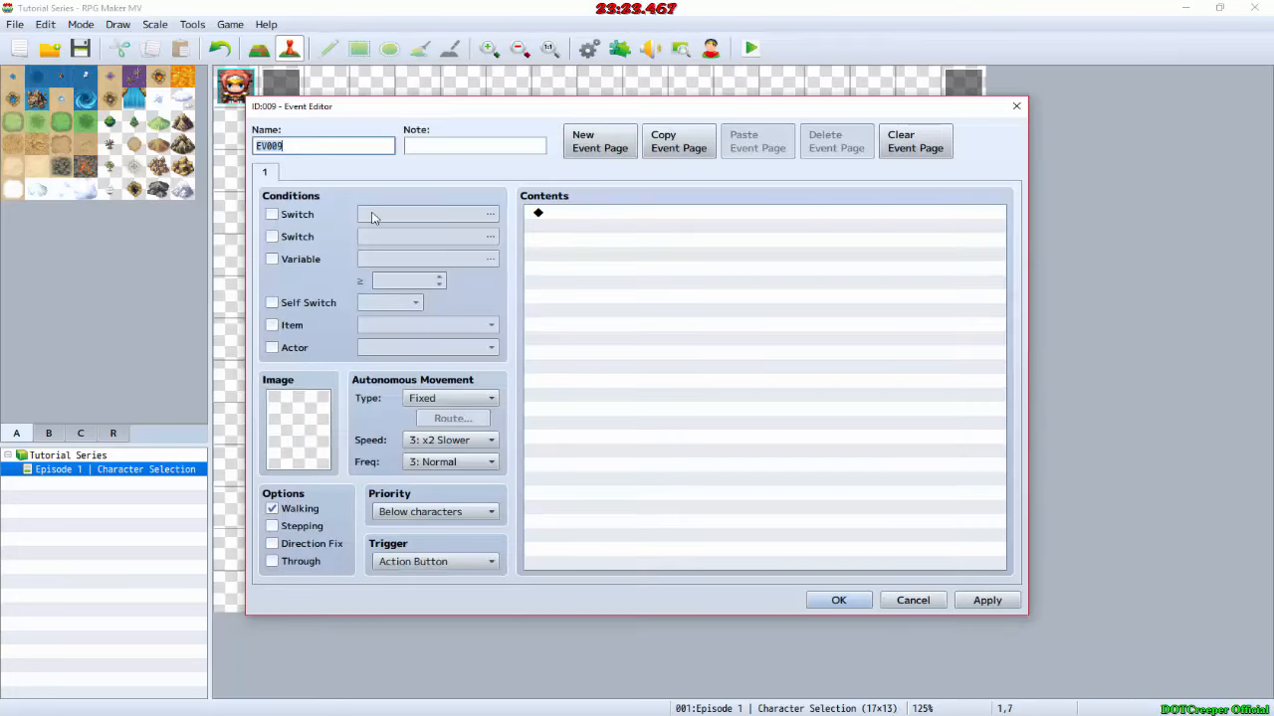
text(Elfkin)
key(Return)
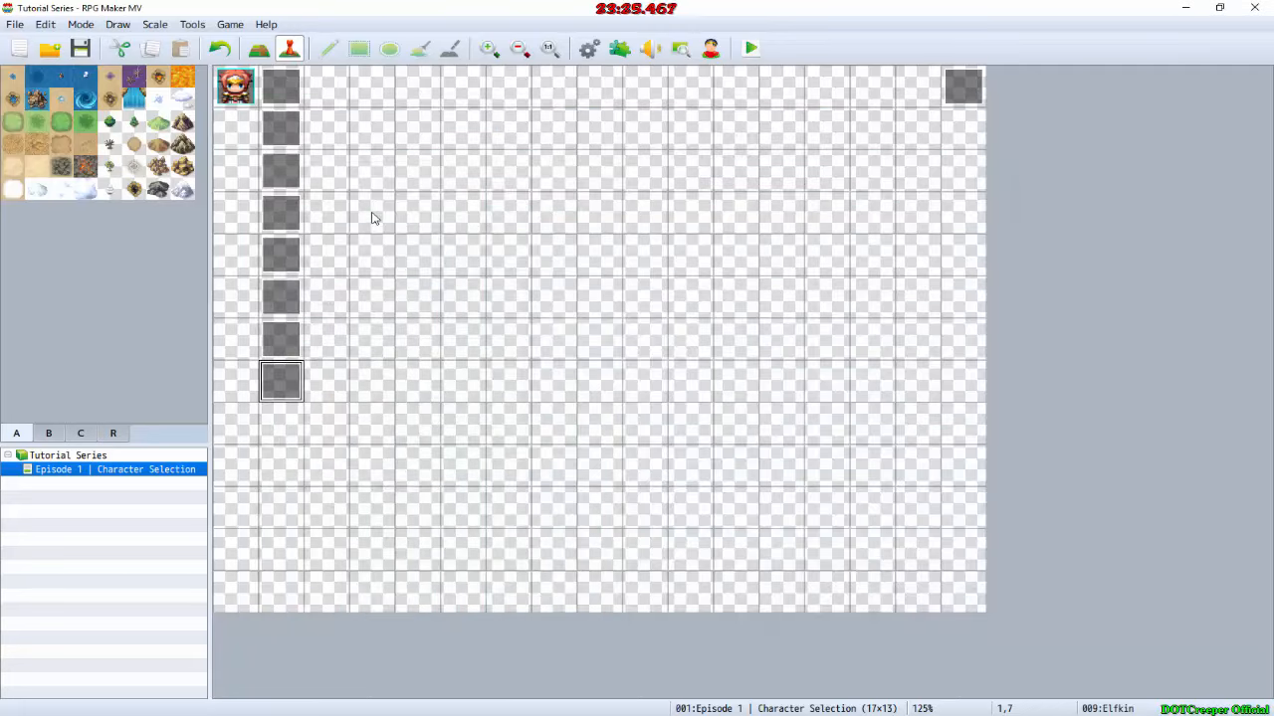
Step: Create an event named "To Dragonkin" on map tile 1,8, checking the option order against the layout in GIMP
double_click(290, 419)
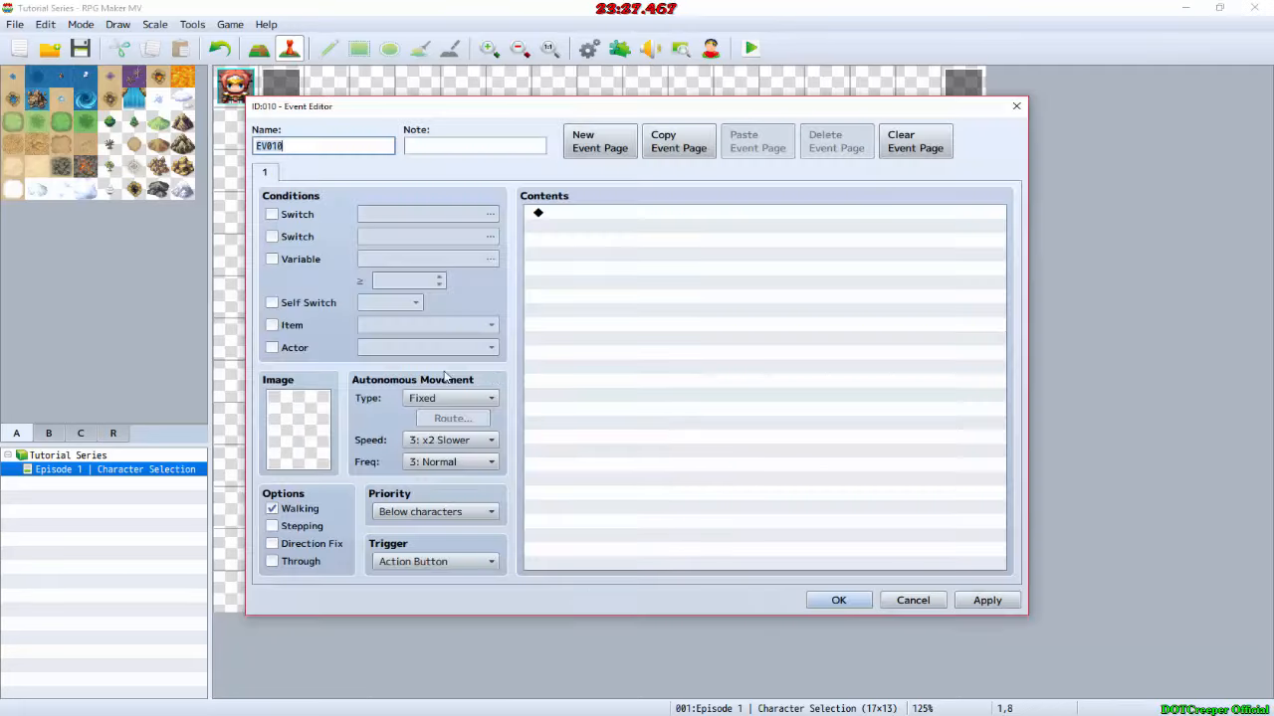
key(alt+Tab)
key(alt+Tab)
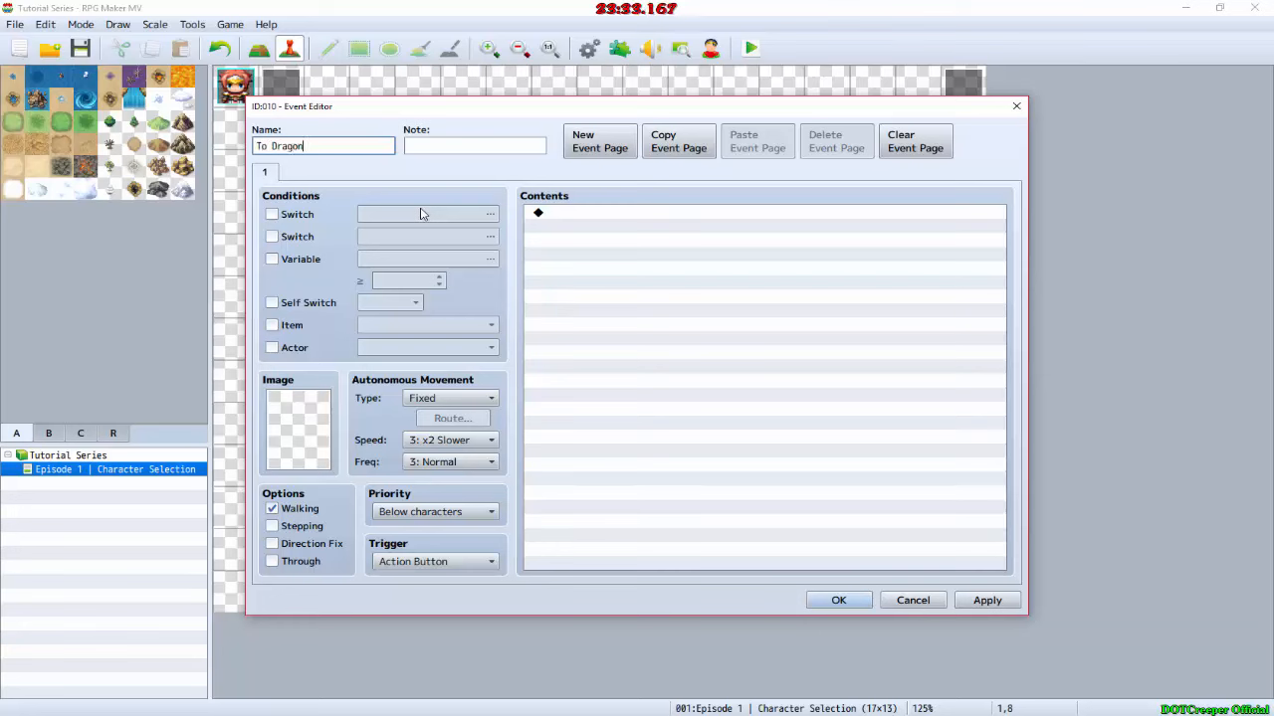
text(kin)
key(Return)
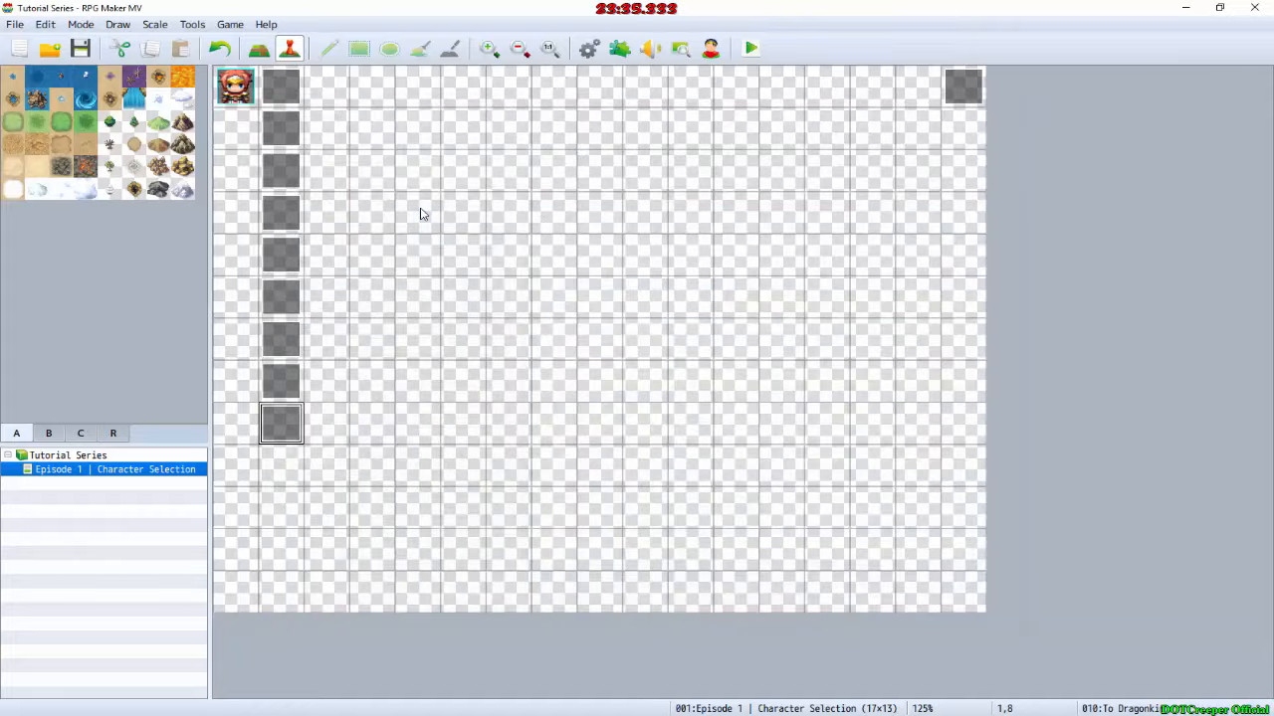
Step: Consult the layout in GIMP again and create another event named "To Elfkin" on map tile 1,9, below To Dragonkin
key(alt+Tab)
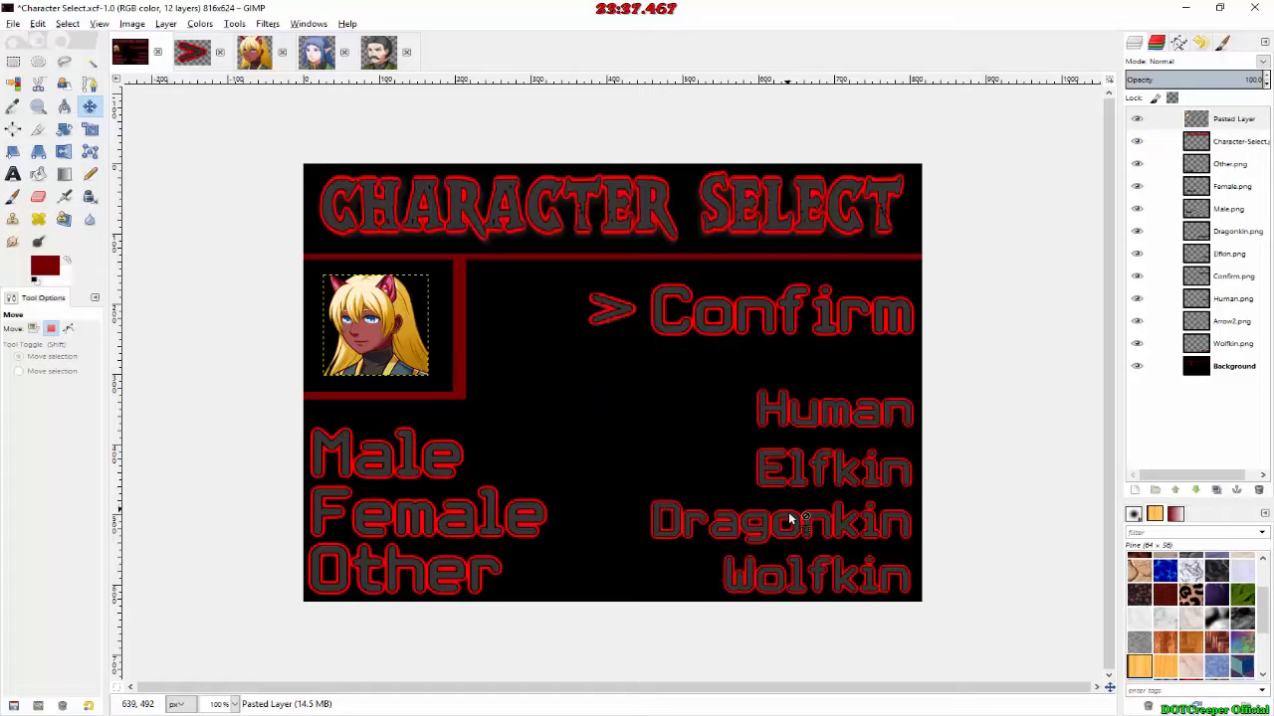
key(alt+Tab)
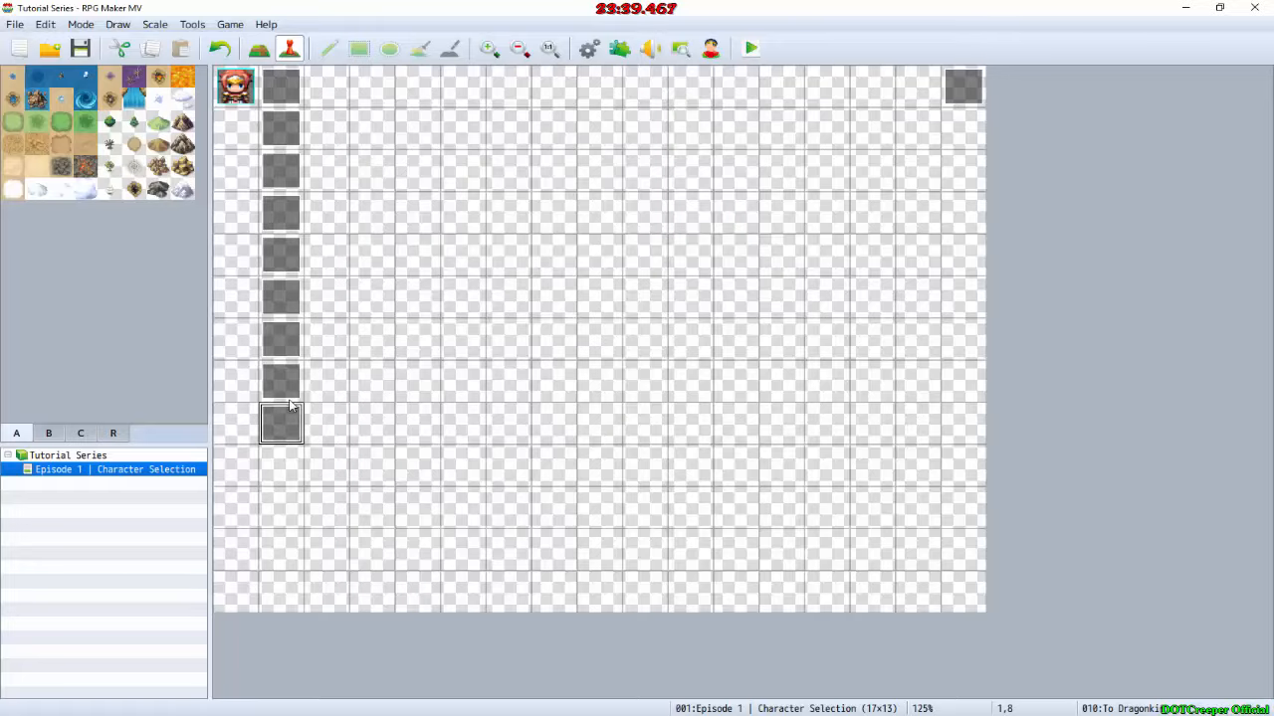
double_click(284, 469)
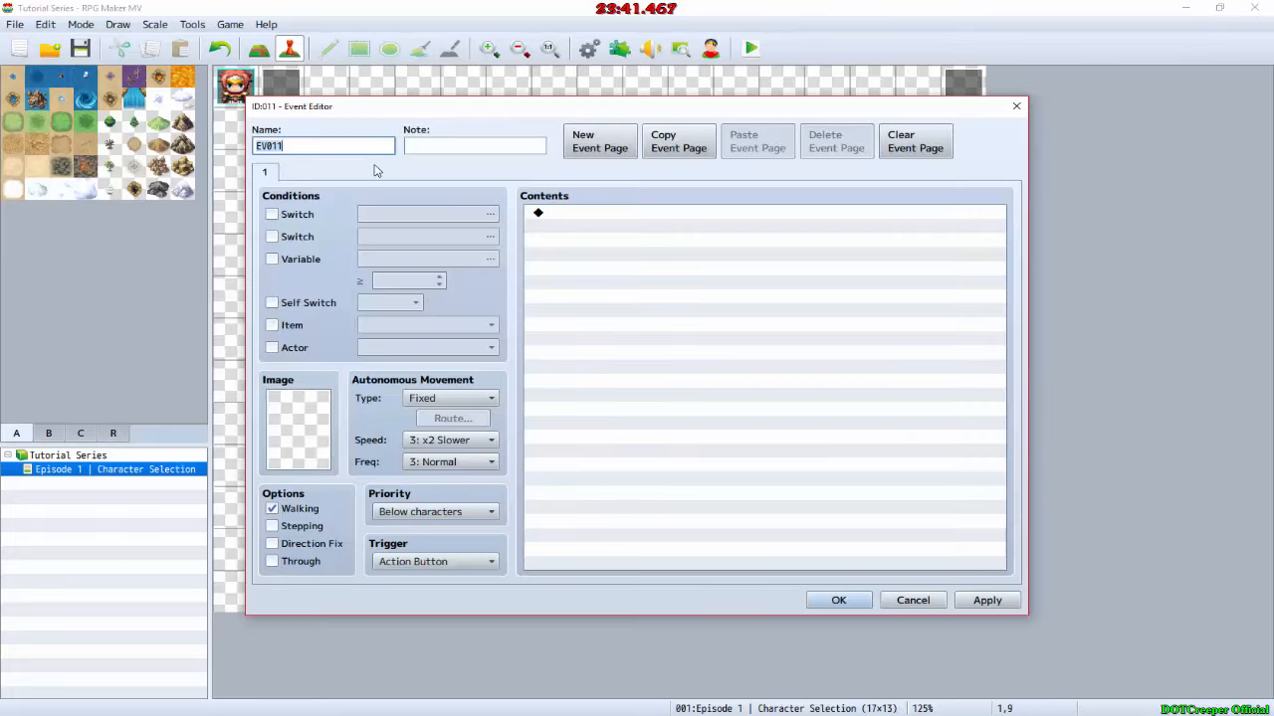
text(To Elfkin)
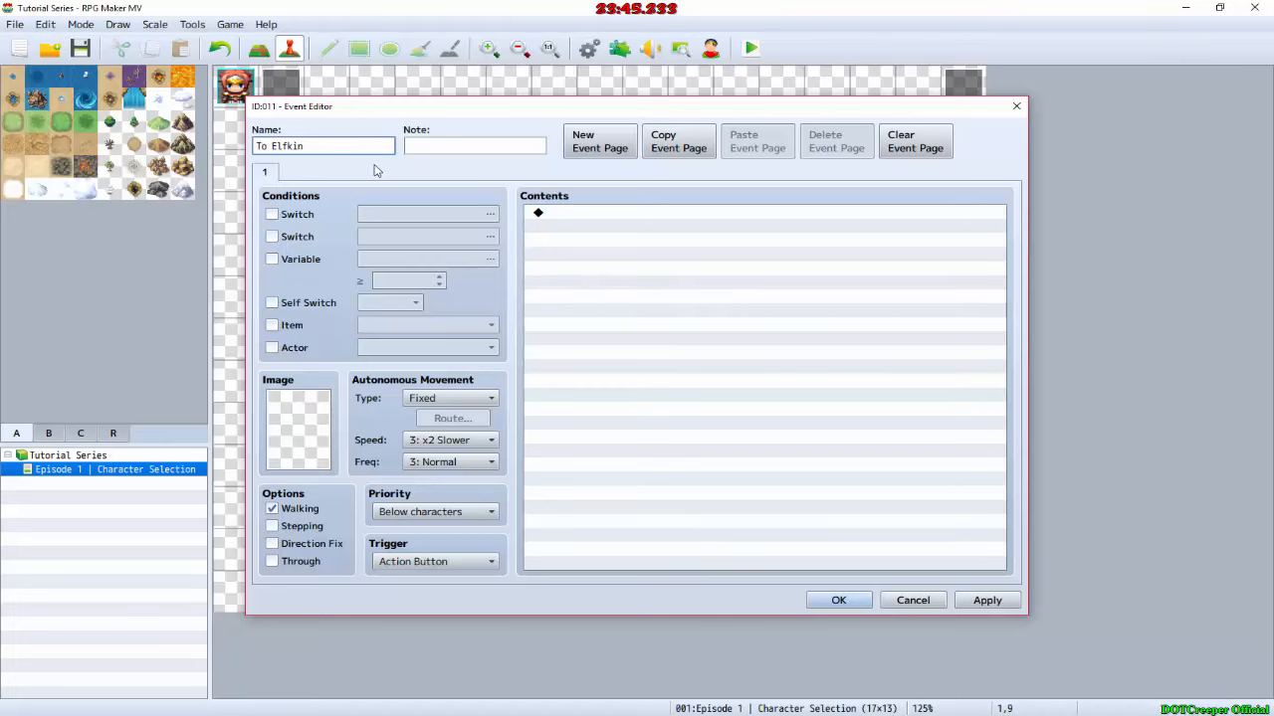
key(Return)
Step: Create an event named "Dragonkin" on map tile 1,10, directly below the second To Elfkin event
double_click(282, 506)
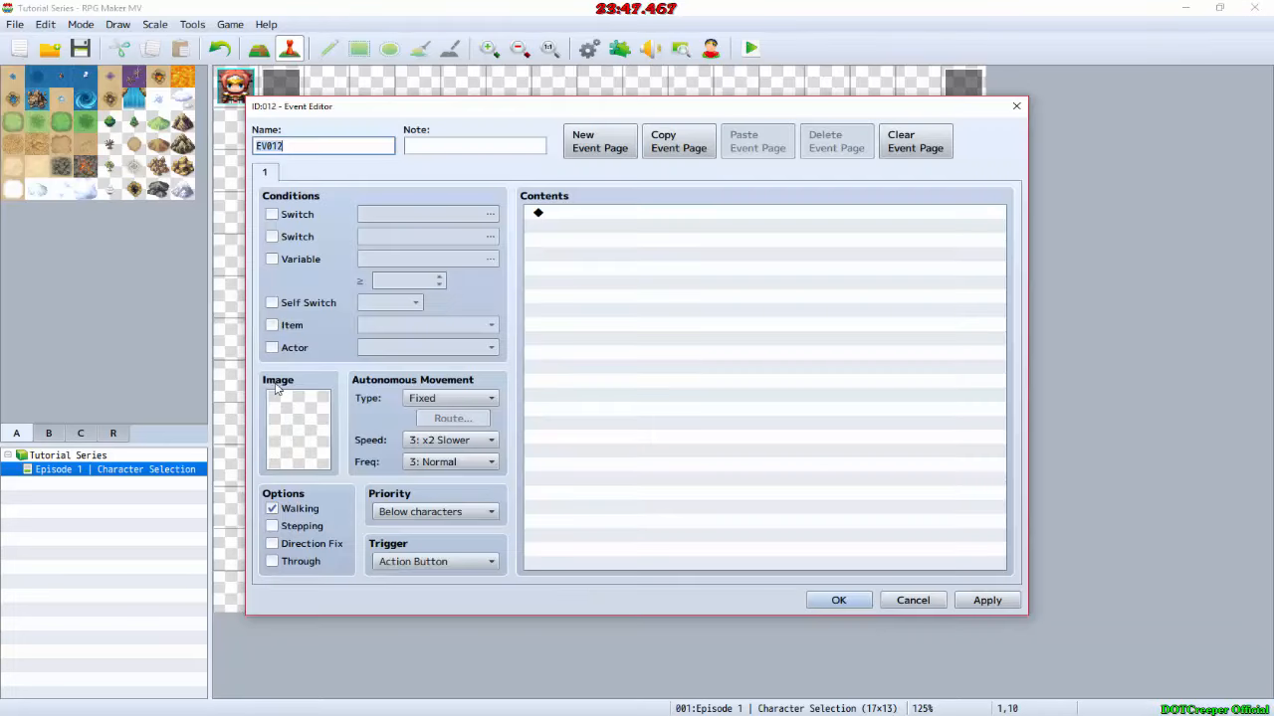
text(Drag)
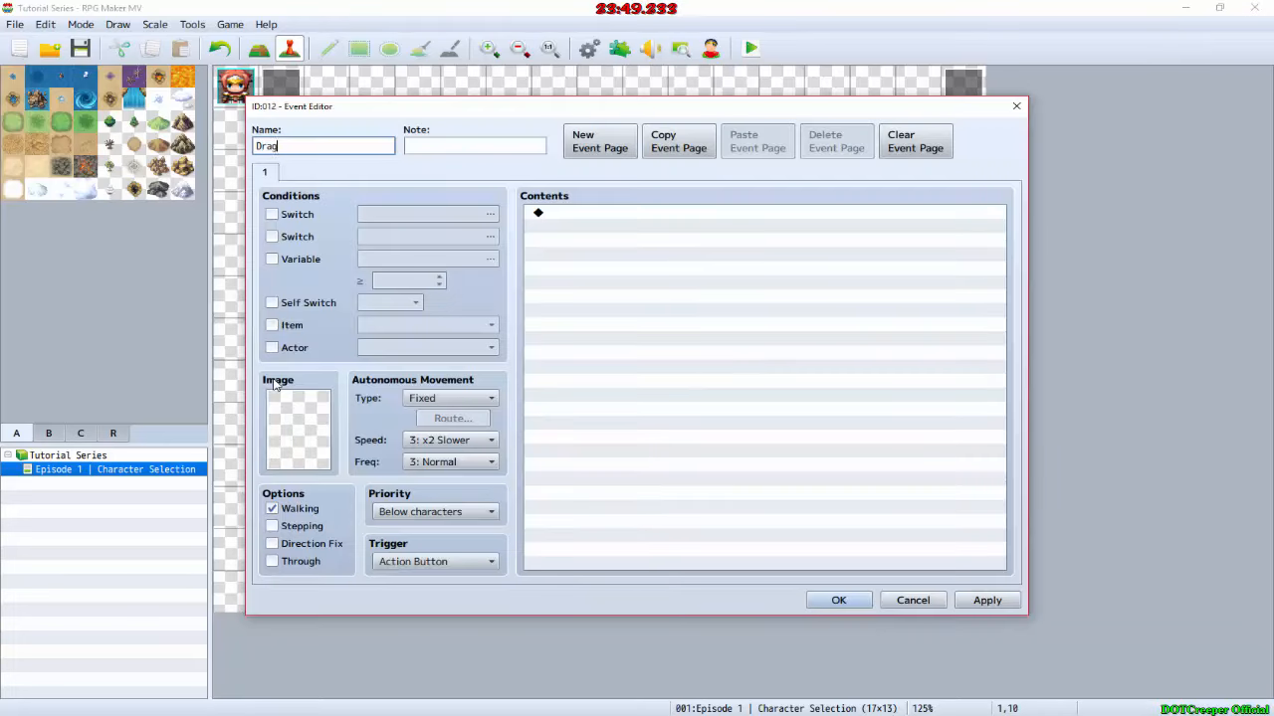
text(onkin)
key(Return)
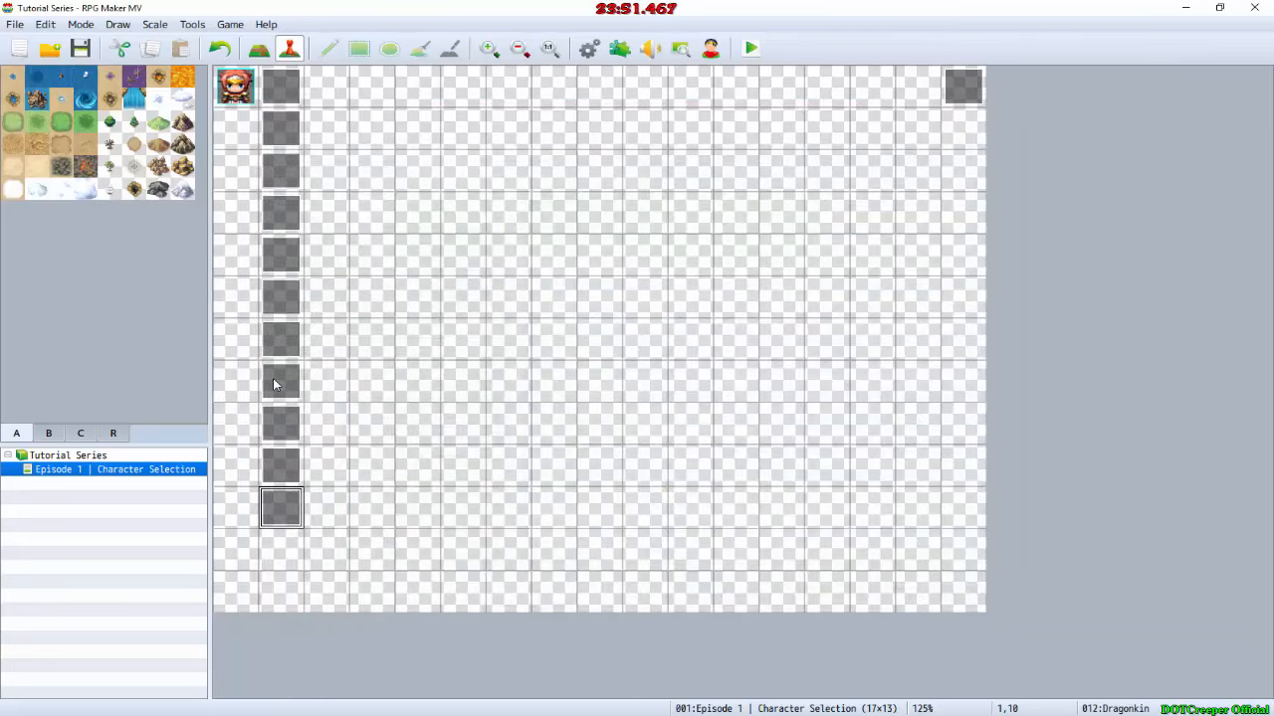
Step: Create an event named "To Wolfkin" on map tile 1,11, at the end of the event column
click(286, 567)
double_click(286, 566)
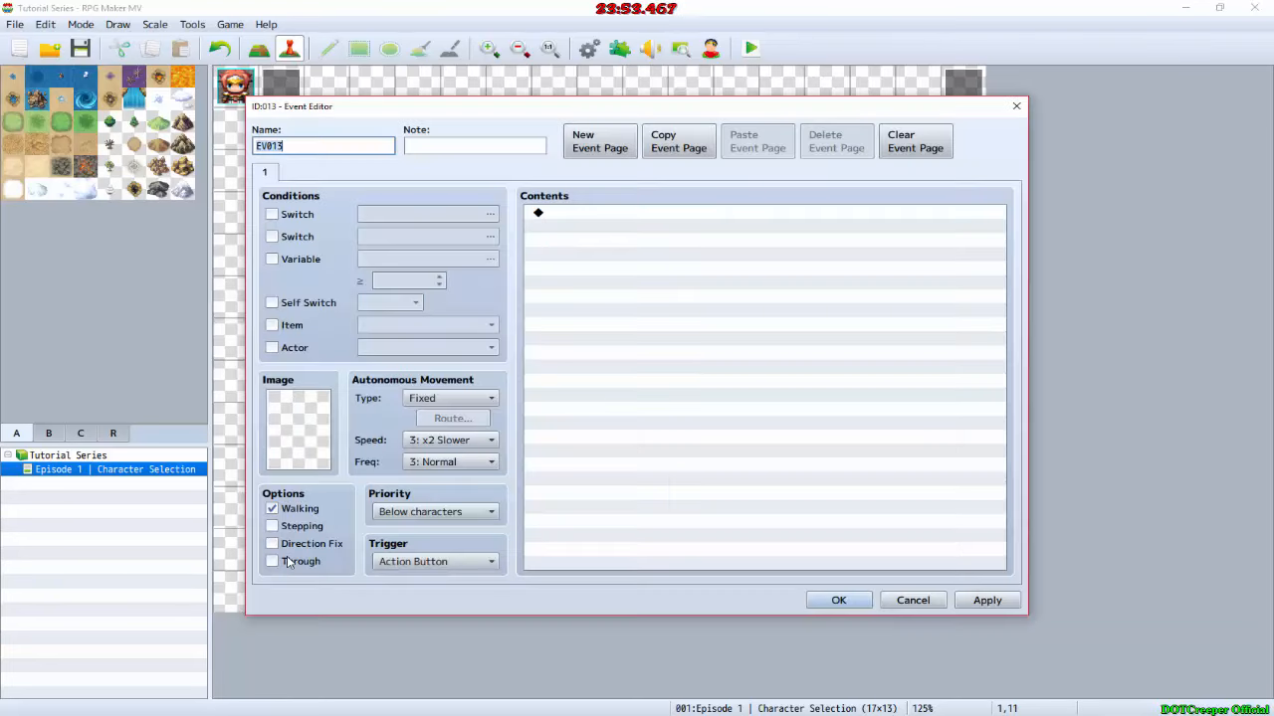
text(To Wo)
text(o)
key(Return)
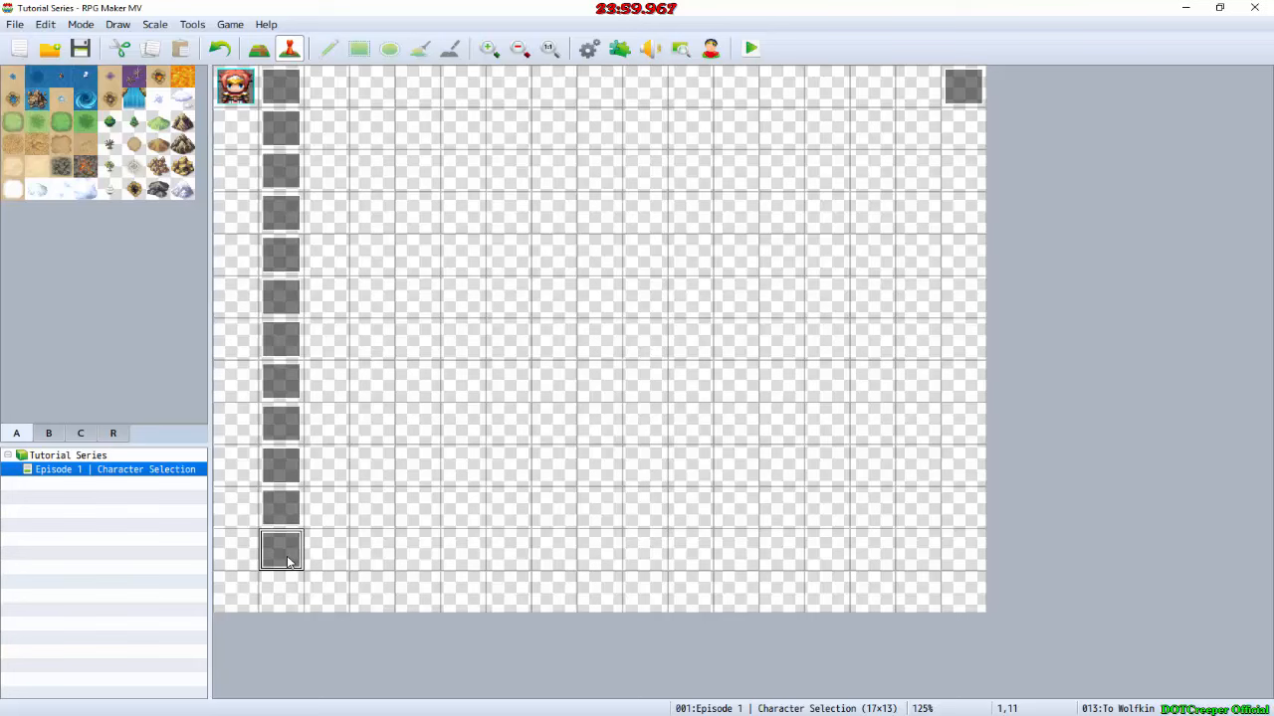
Step: Start a new event named "Blank" on map tile 2,1, beside the Continue event, with its priority set to Above characters
double_click(328, 136)
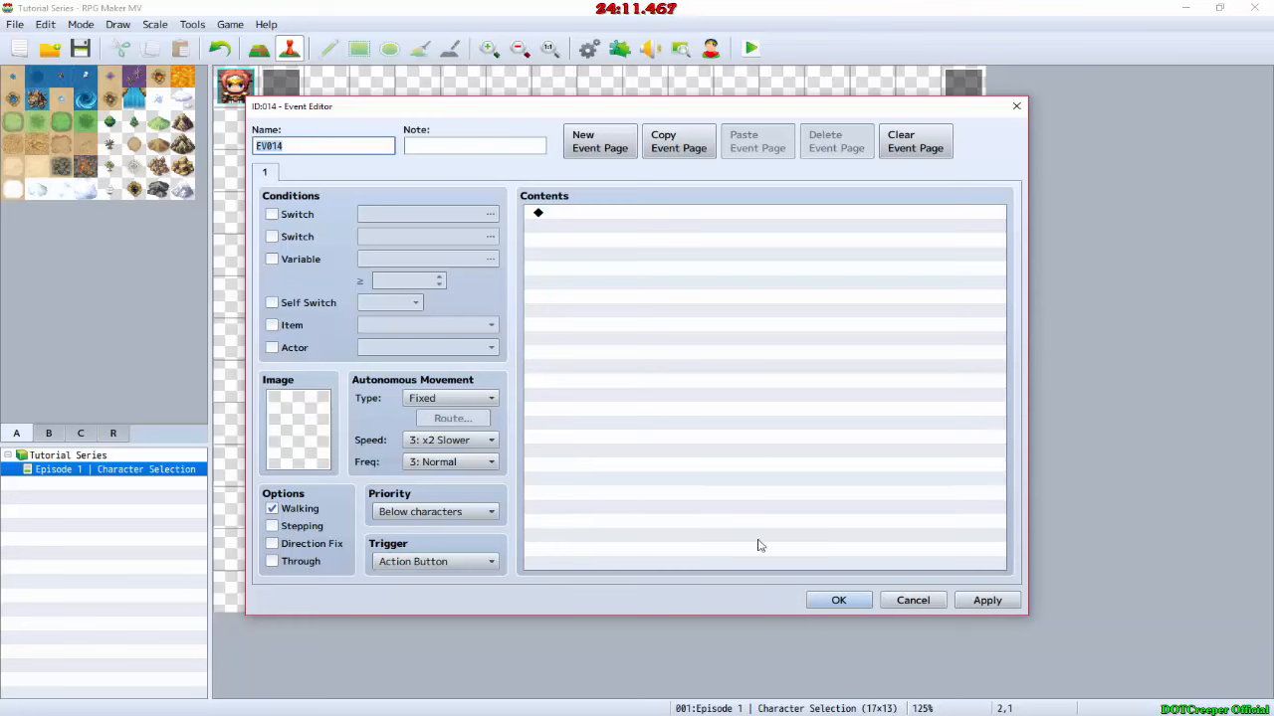
text(B1)
text(ank)
scroll(441, 515, down, 1)
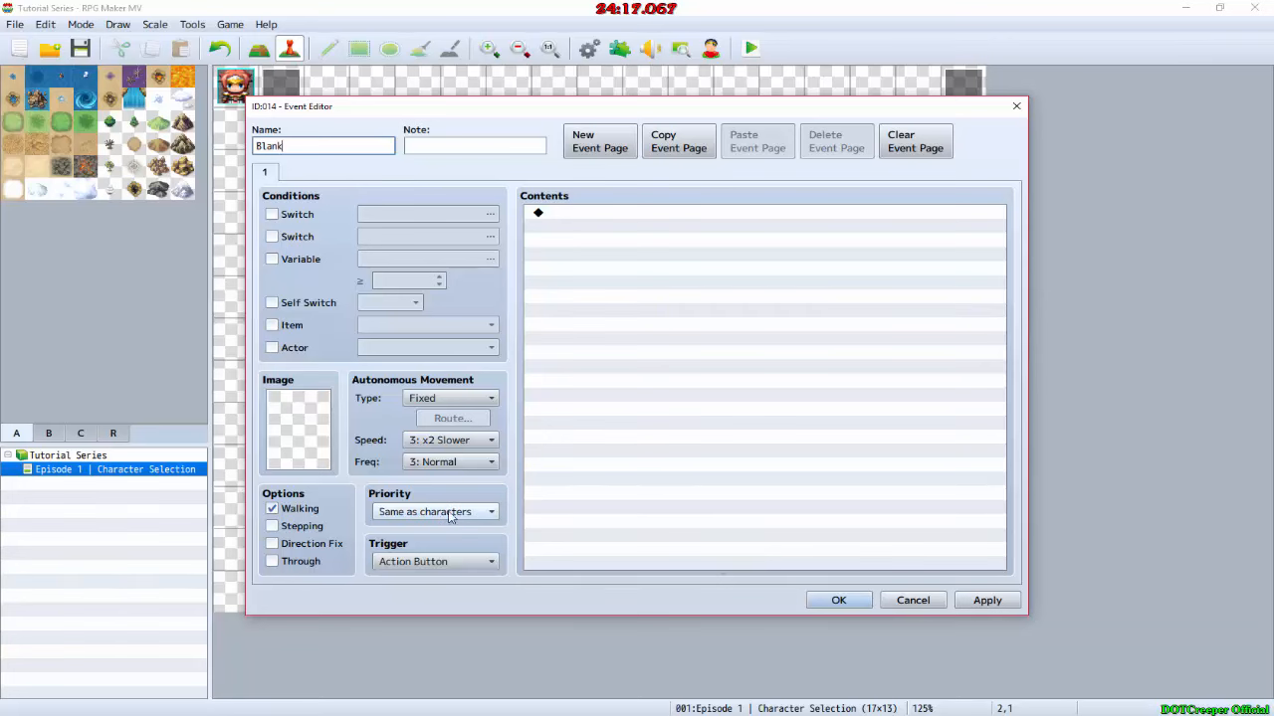
scroll(444, 517, down, 1)
Step: Add a Wait command of 1 frame to the Blank event's contents and save the event
double_click(606, 231)
click(804, 225)
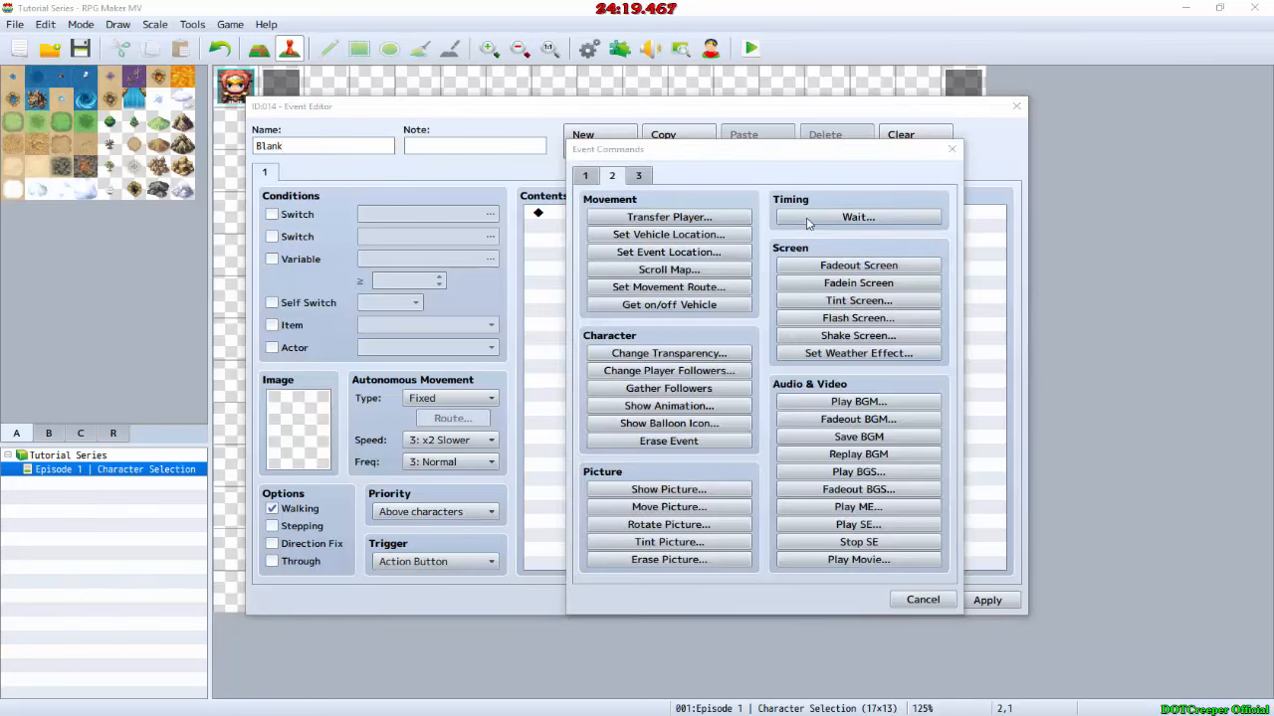
text(1)
click(740, 411)
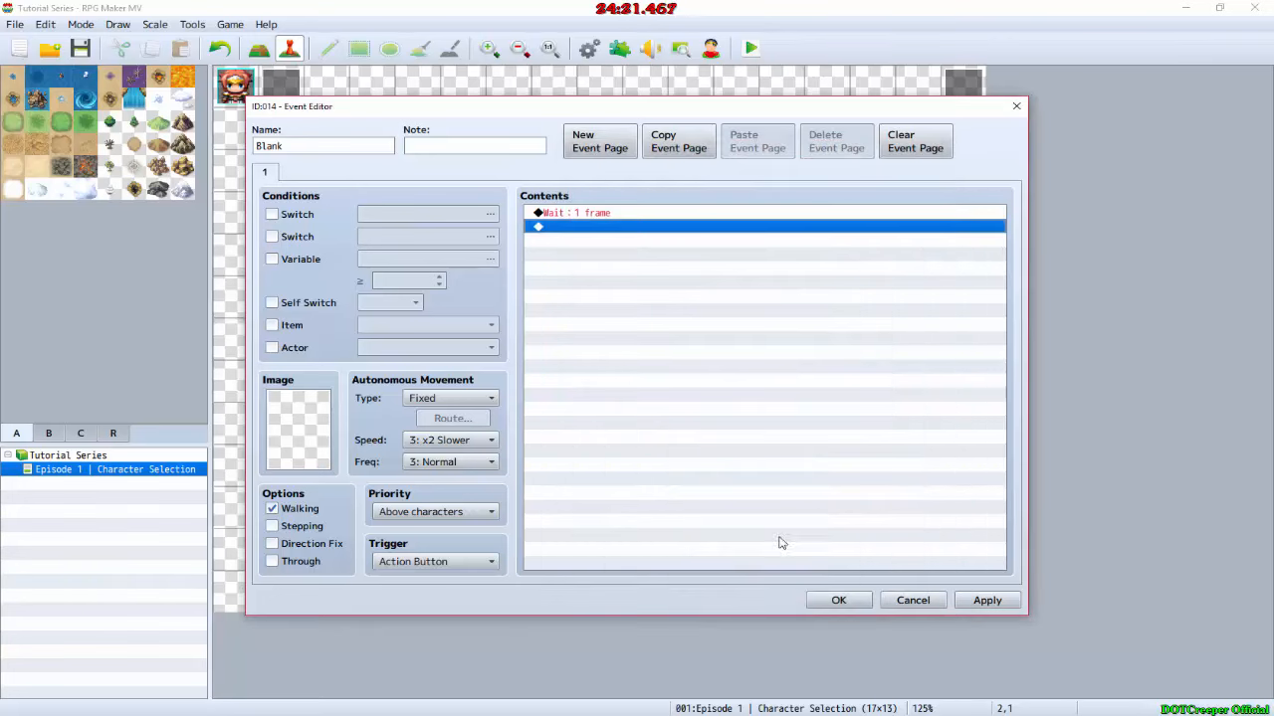
click(838, 600)
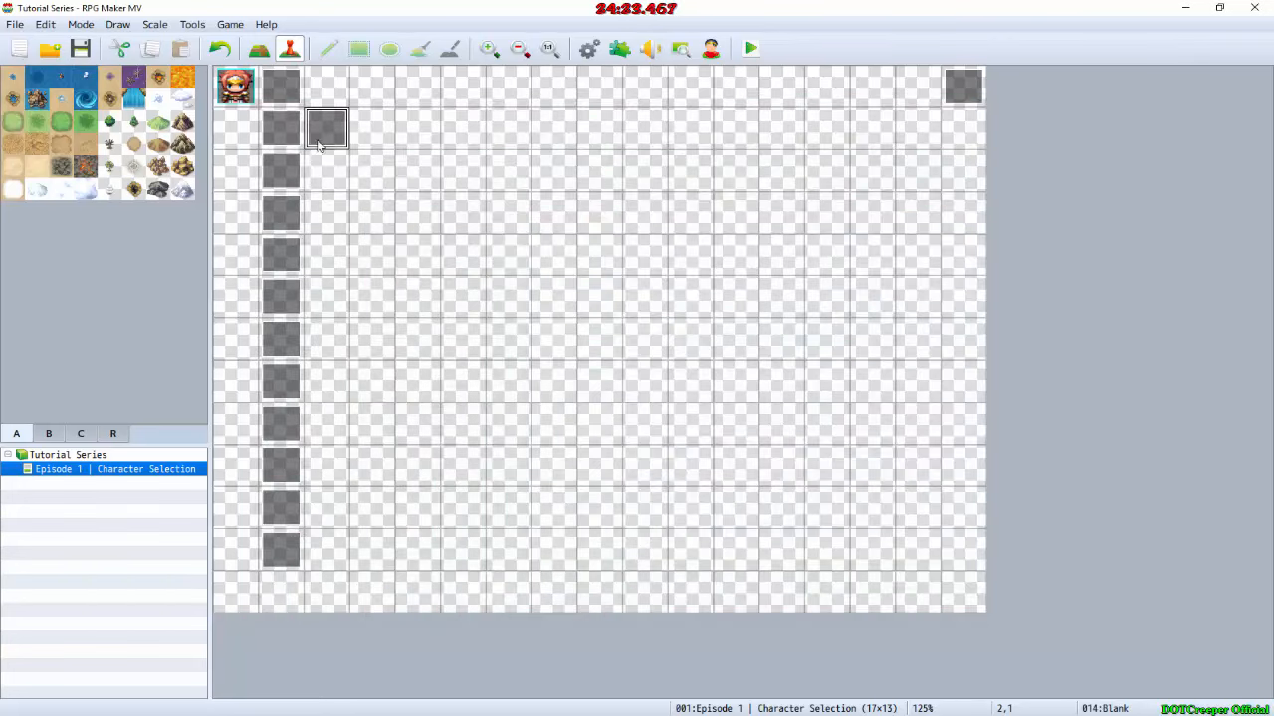
Step: Paste copies of the Blank event on map tiles 0,1, 2,3 and 0,3
click(237, 127)
key(ctrl+v)
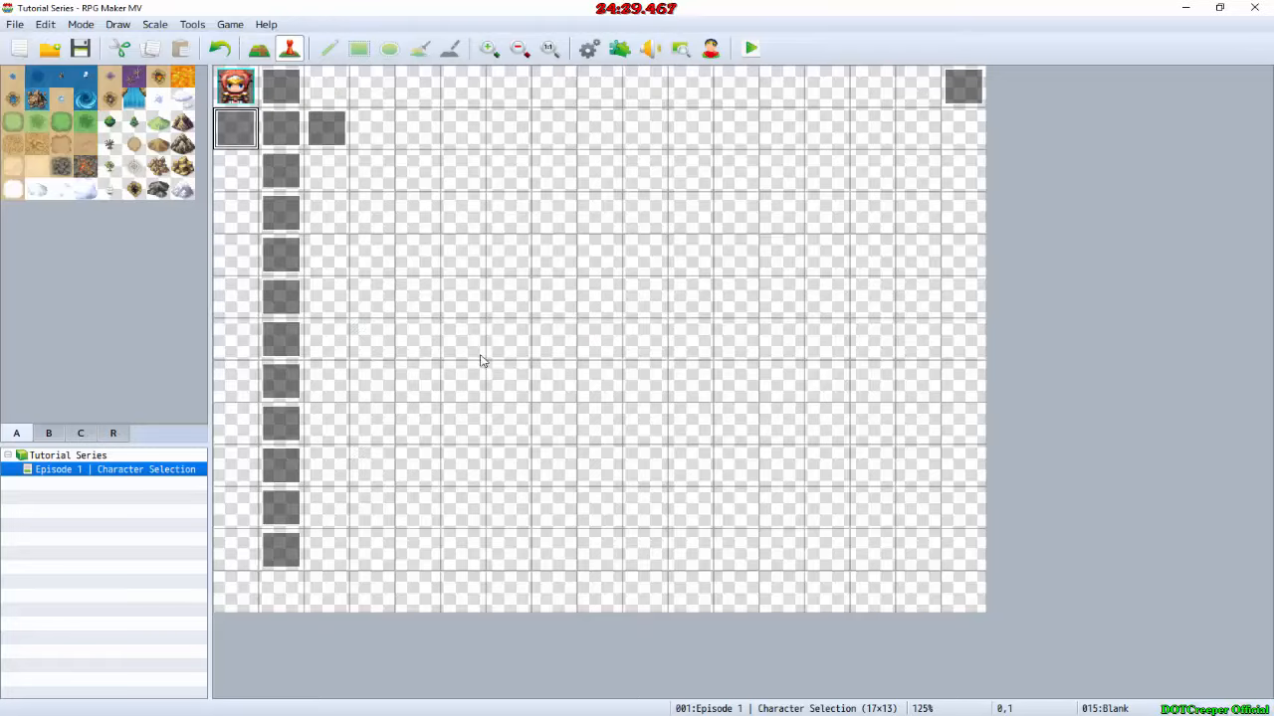
click(328, 212)
key(ctrl+v)
click(236, 213)
key(ctrl+v)
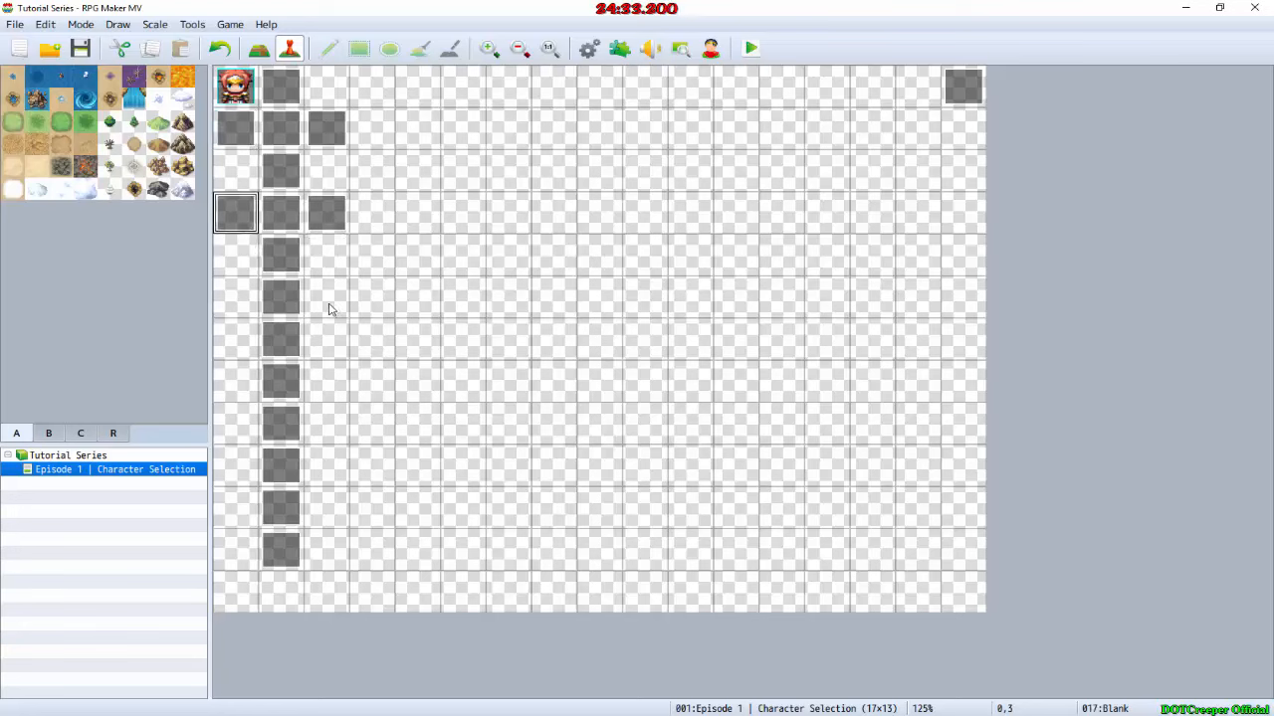
Step: Check the names of the column's events and move the two Blank copies from row 3 to tiles 0,4 and 2,4, flanking the Human event
double_click(282, 291)
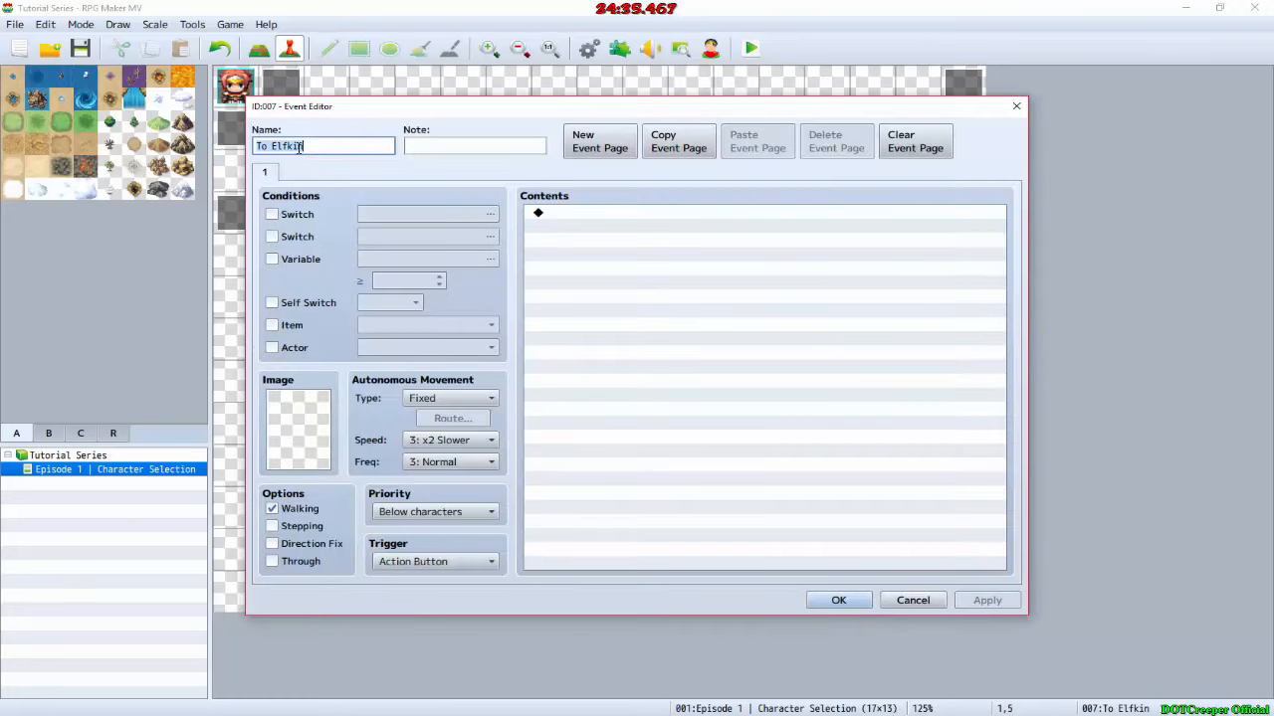
key(Escape)
double_click(280, 214)
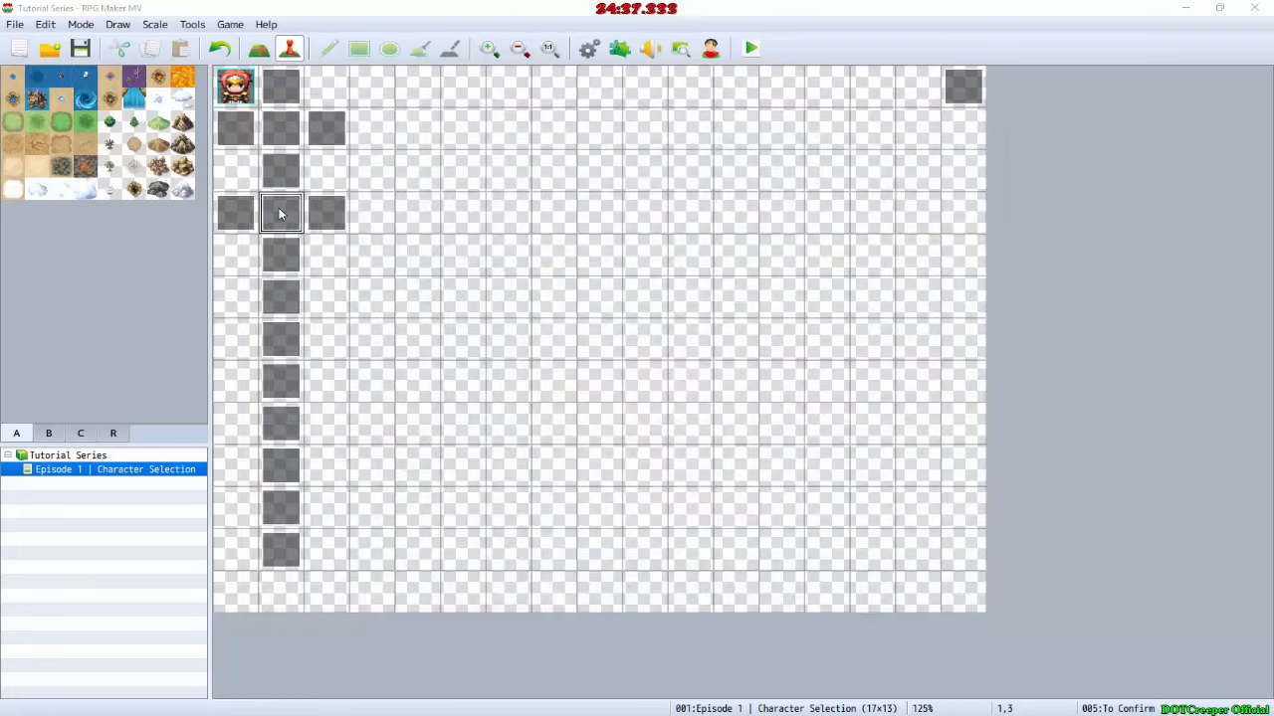
key(Escape)
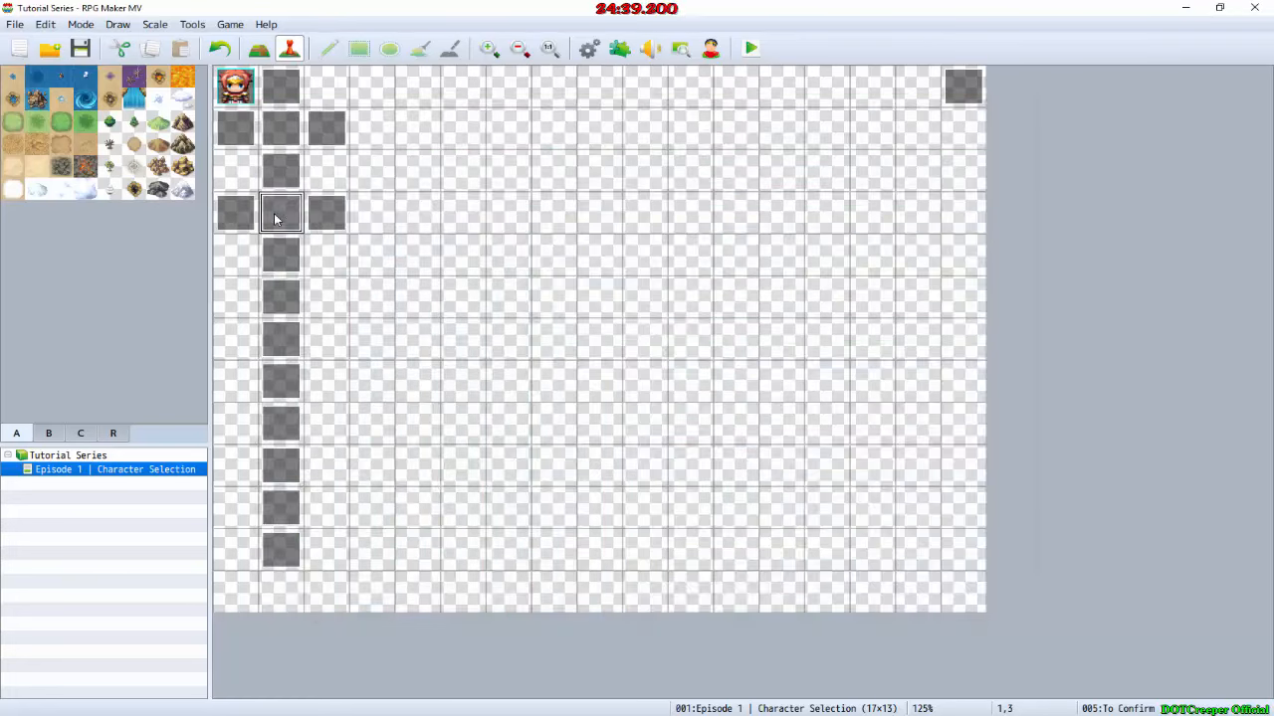
double_click(284, 99)
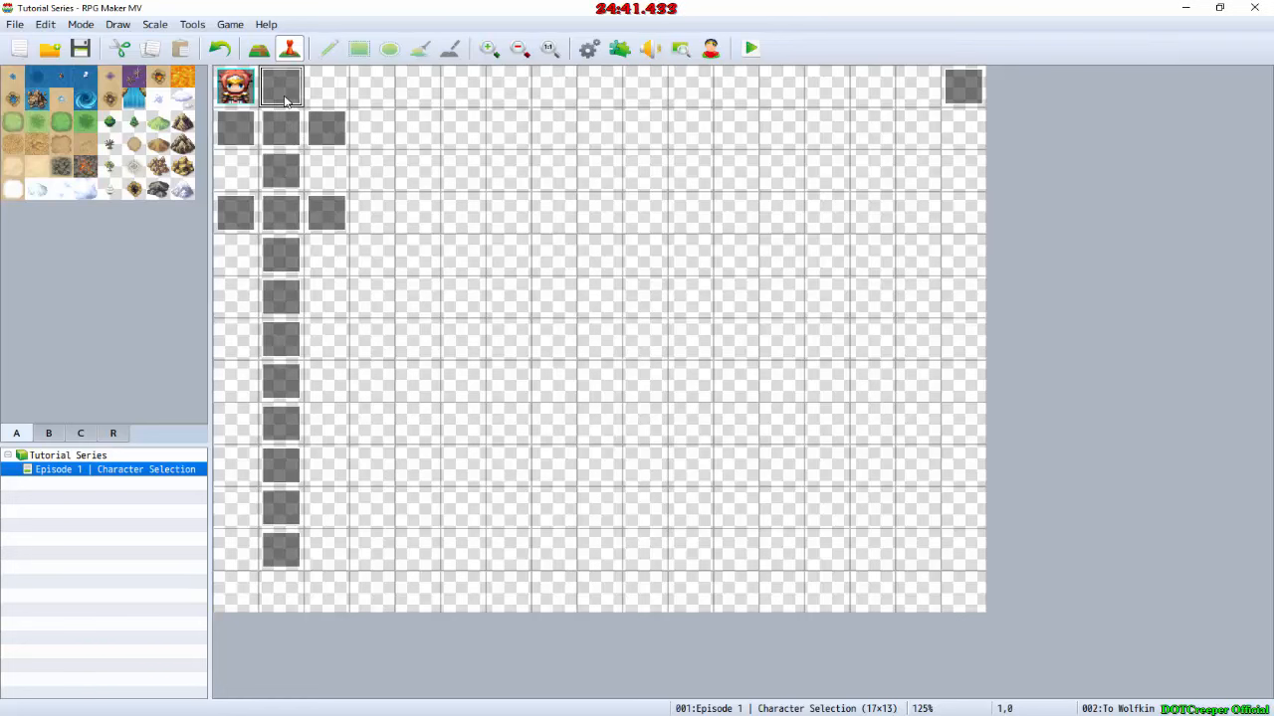
key(Escape)
drag(236, 212, 236, 254)
drag(326, 212, 327, 255)
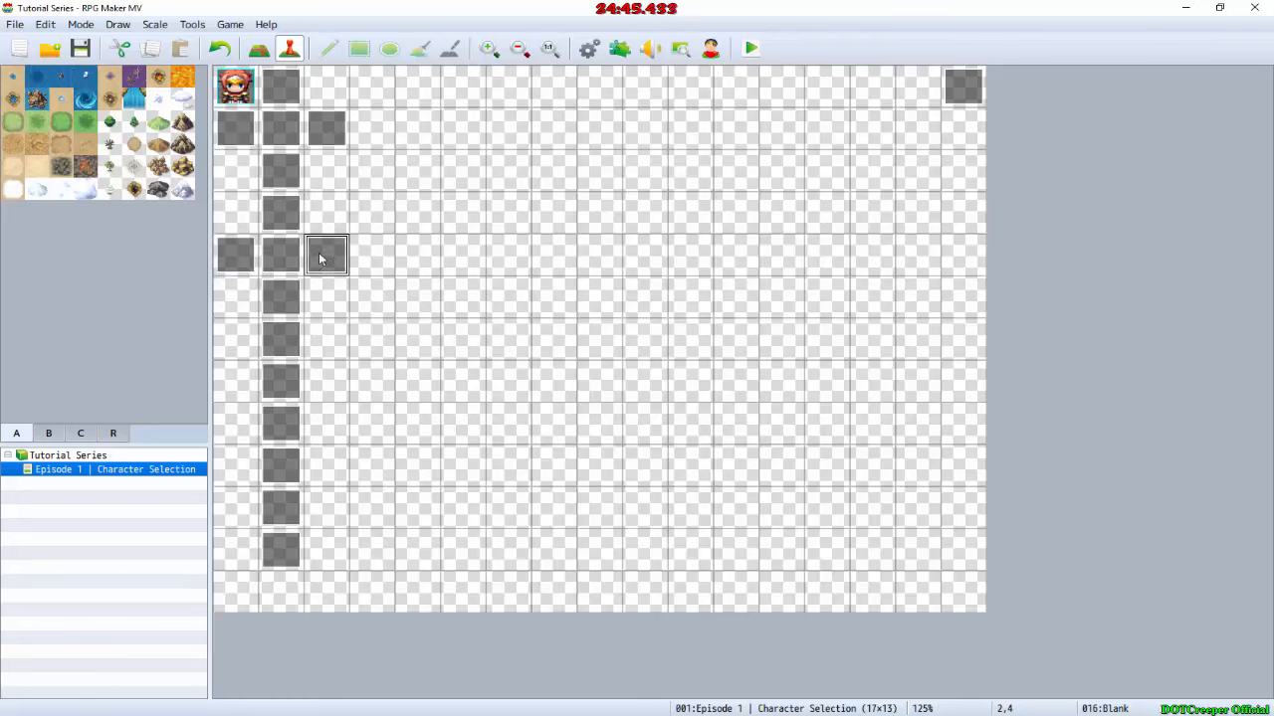
double_click(282, 252)
key(Escape)
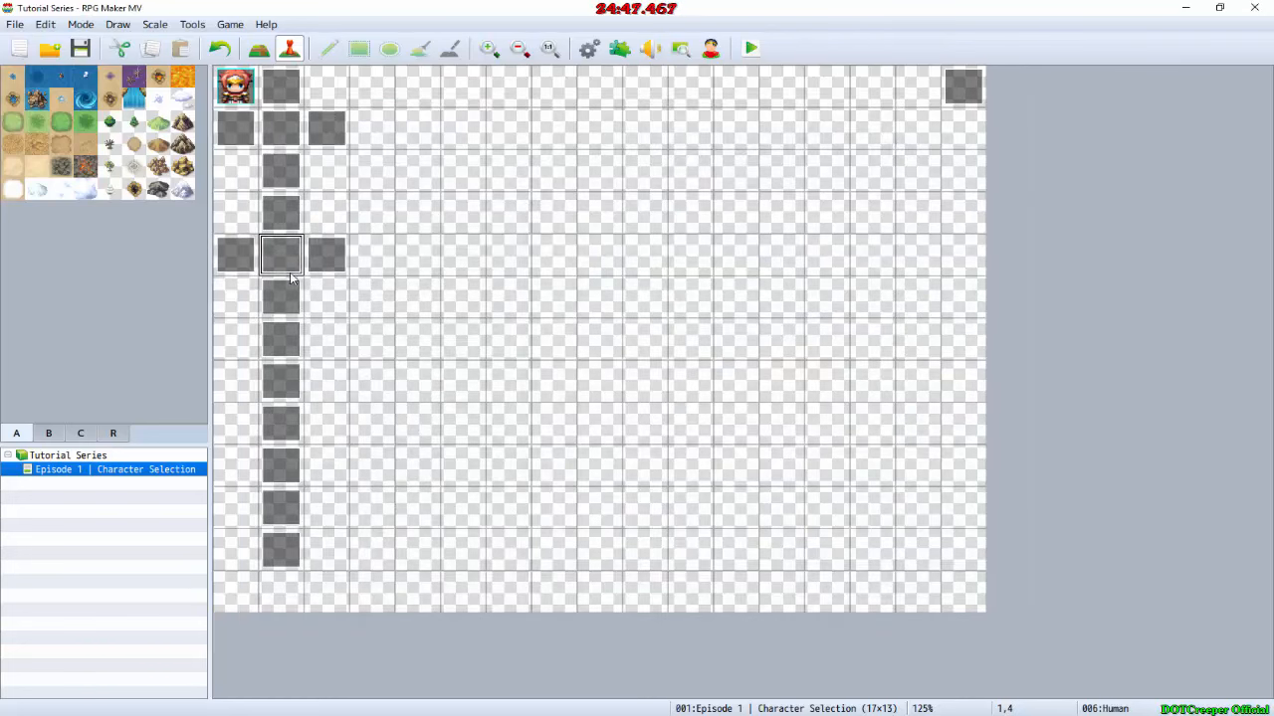
Step: Create an event named "To Male" on map tile 2,7 and paste a copy of it on tile 0,7
click(314, 380)
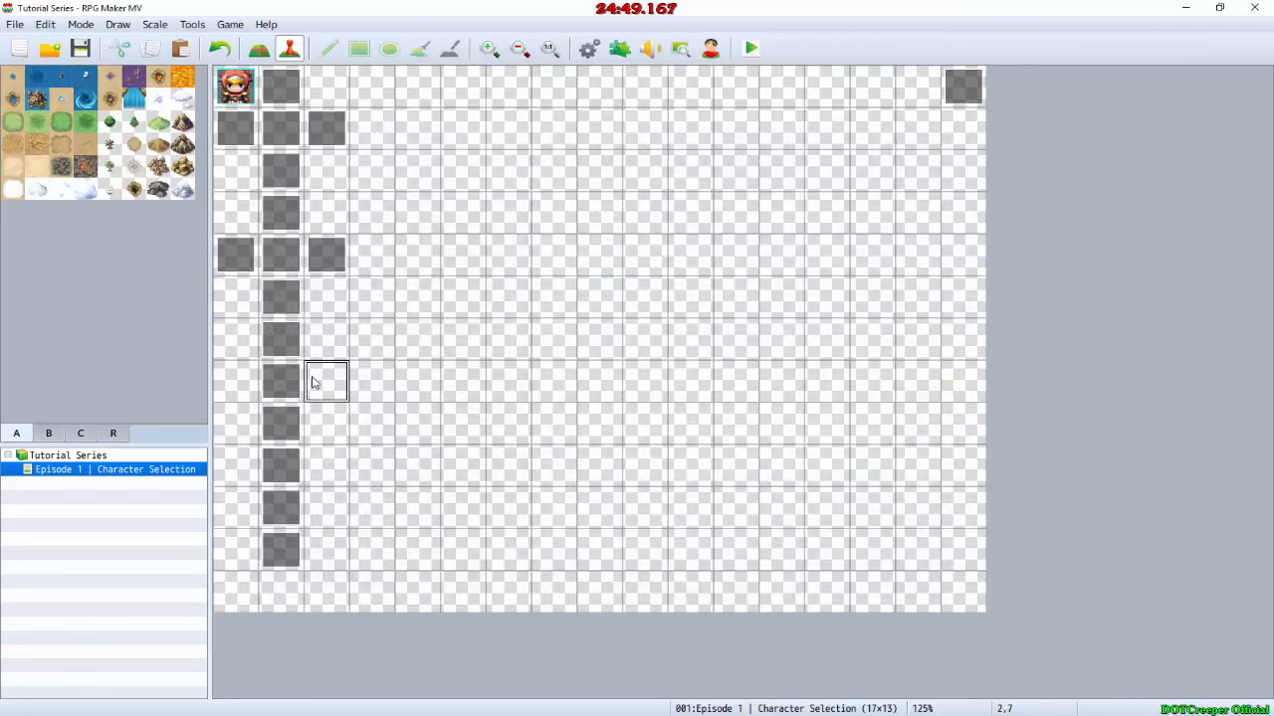
double_click(317, 386)
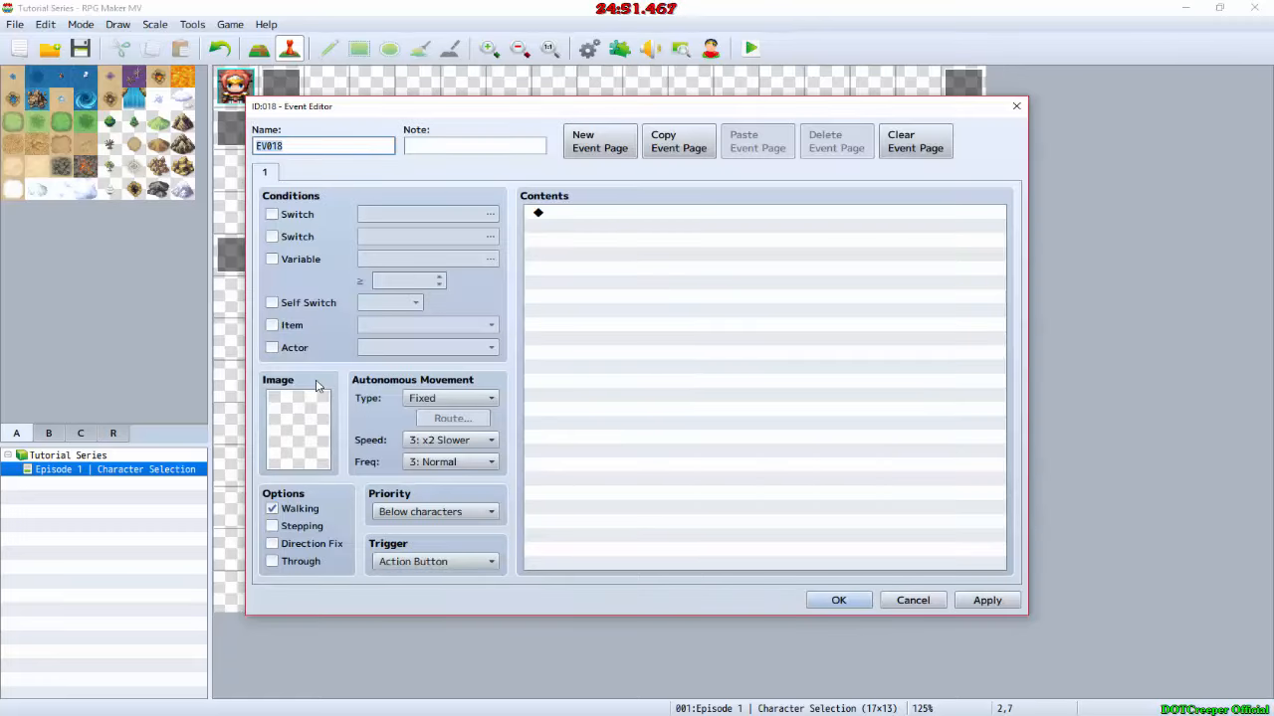
key(alt+Tab)
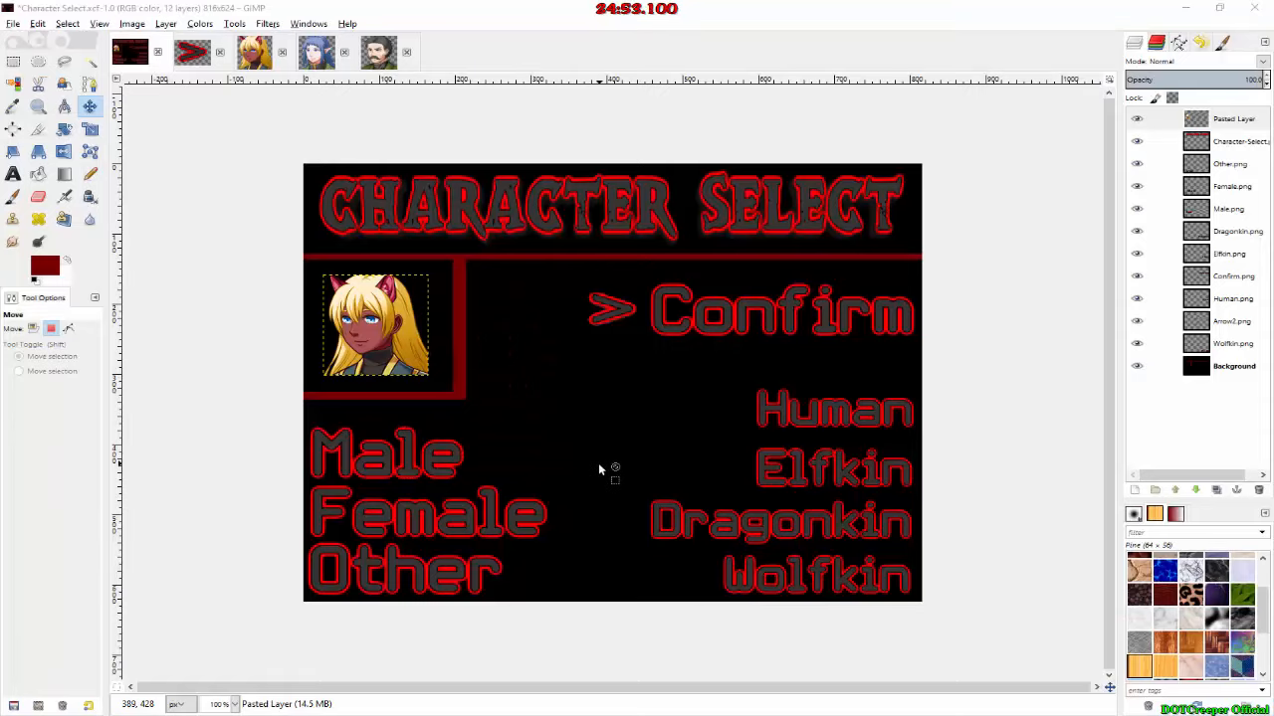
key(alt+Tab)
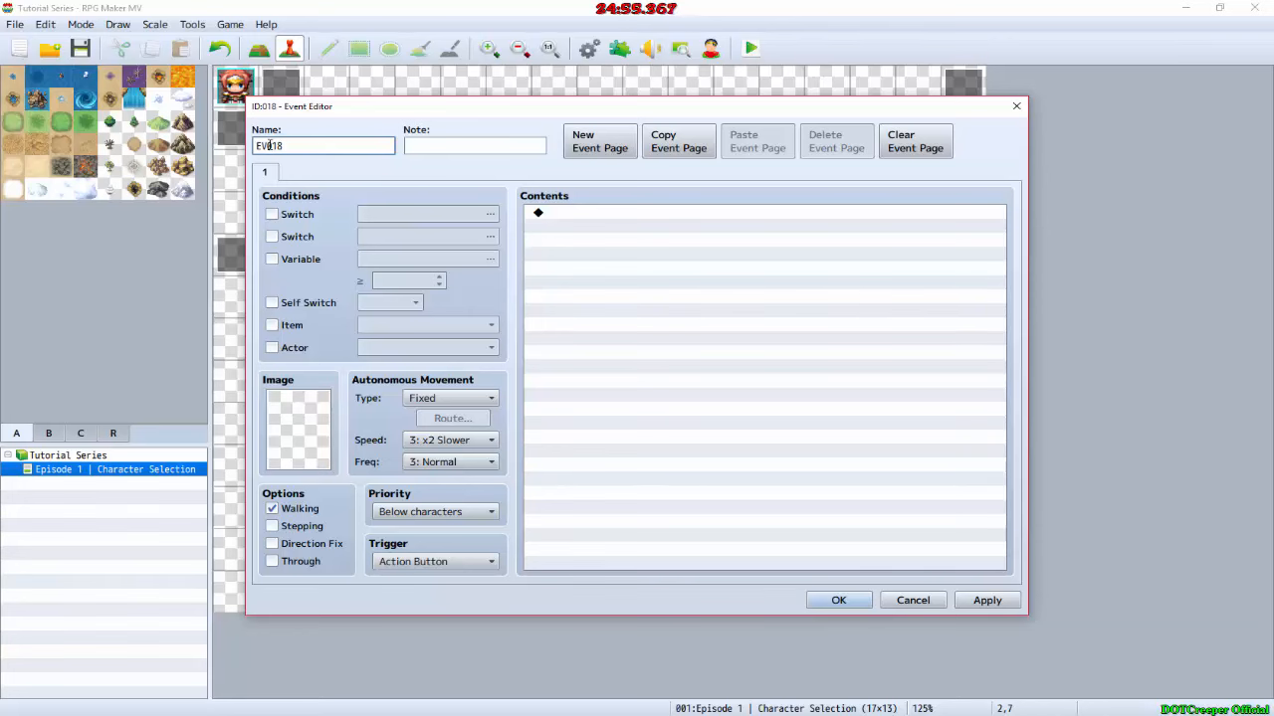
drag(297, 147, 246, 147)
text(To Male)
key(Return)
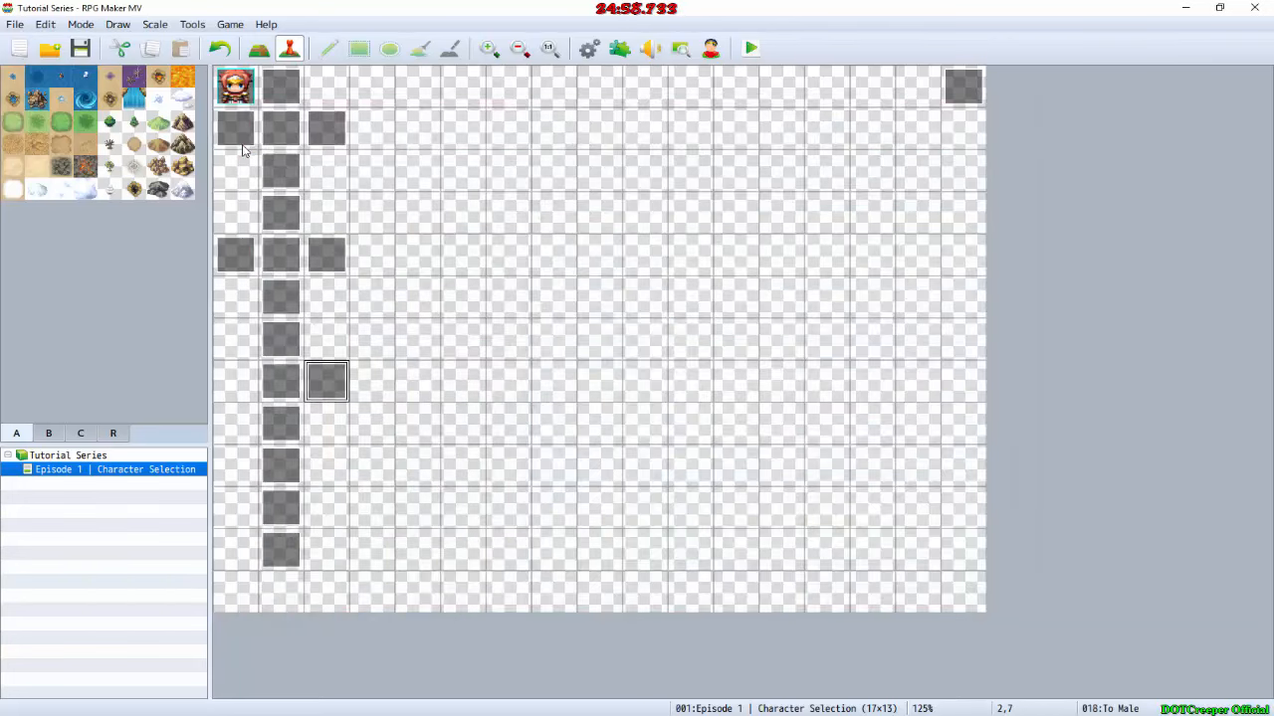
key(ctrl+c)
click(235, 381)
key(ctrl+v)
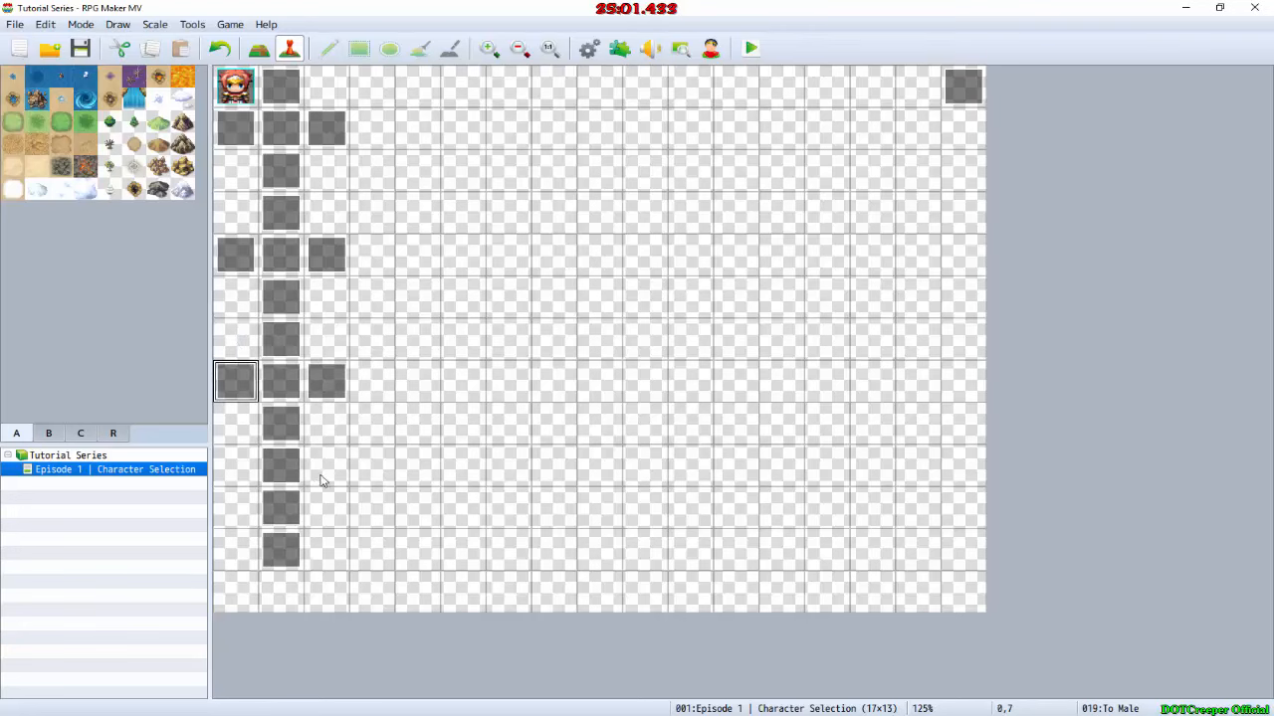
Step: Create an event named "To Female" on map tile 2,10 and paste a copy of it on tile 0,10
click(324, 504)
double_click(325, 503)
key(alt+Tab)
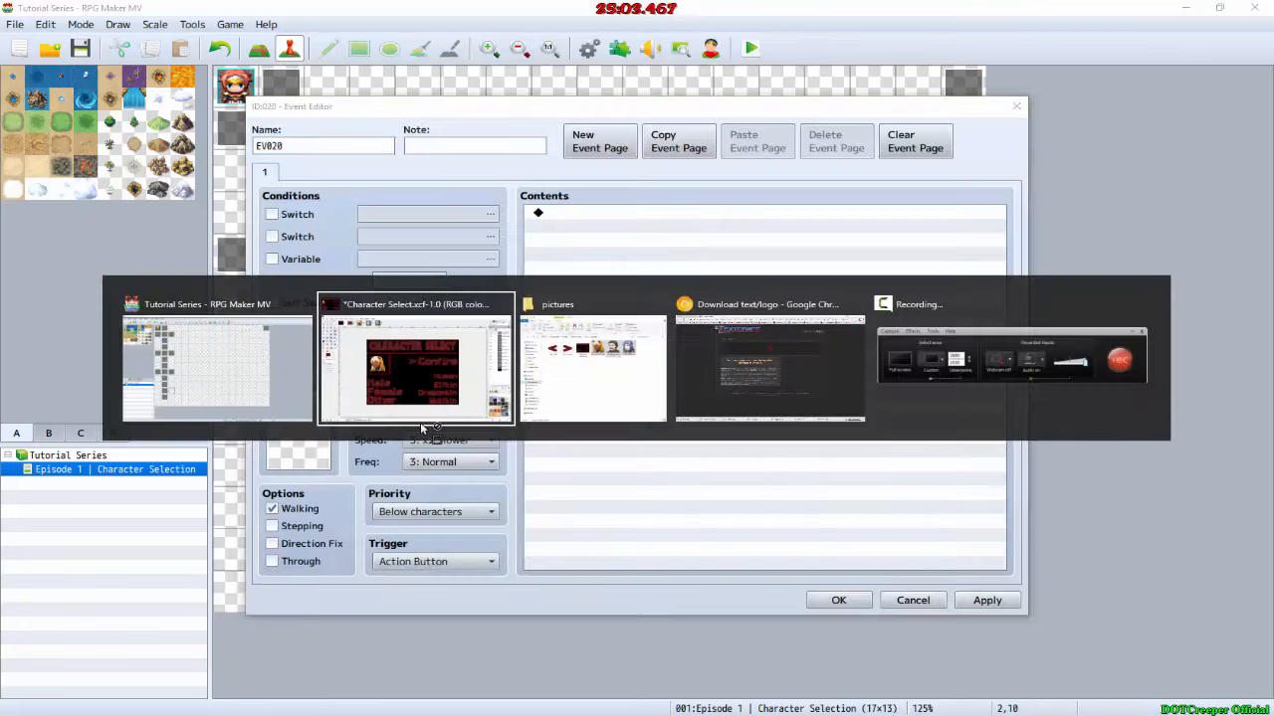
key(alt+Tab)
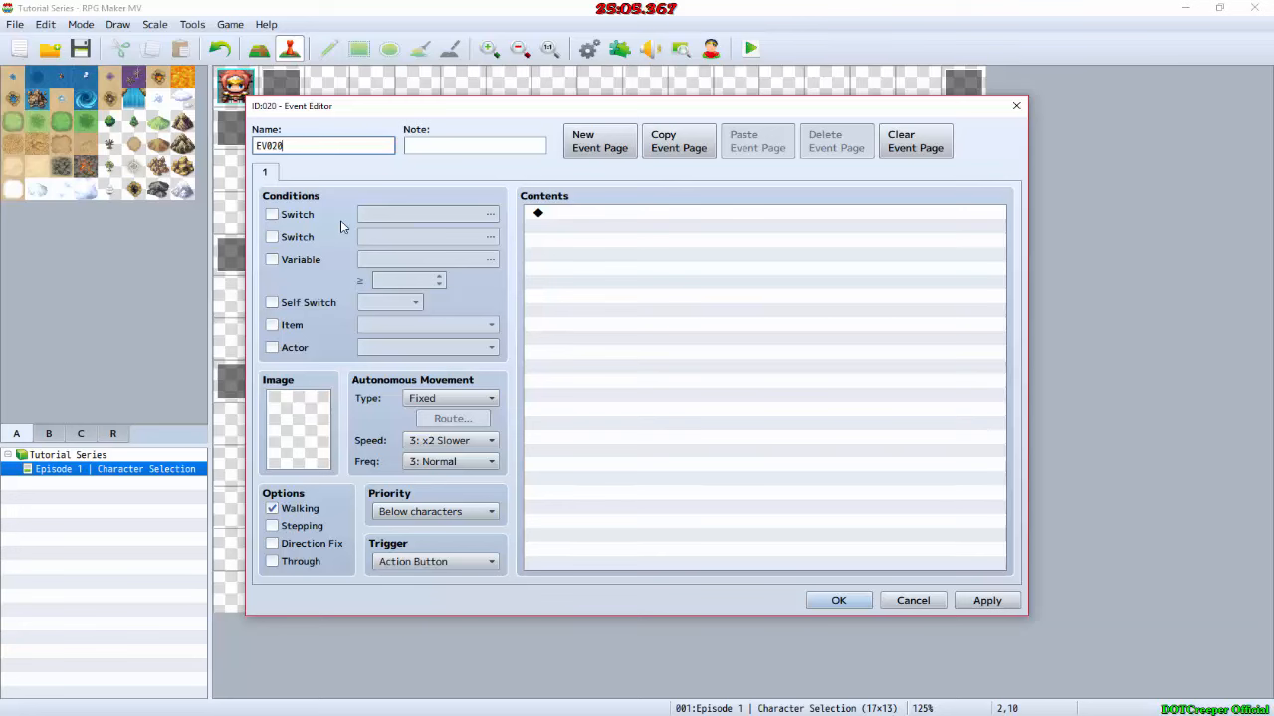
key(BackSpace)
key(BackSpace)
key(BackSpace)
key(BackSpace)
key(BackSpace)
text(To )
text(Fam)
key(BackSpace)
key(BackSpace)
text(emale)
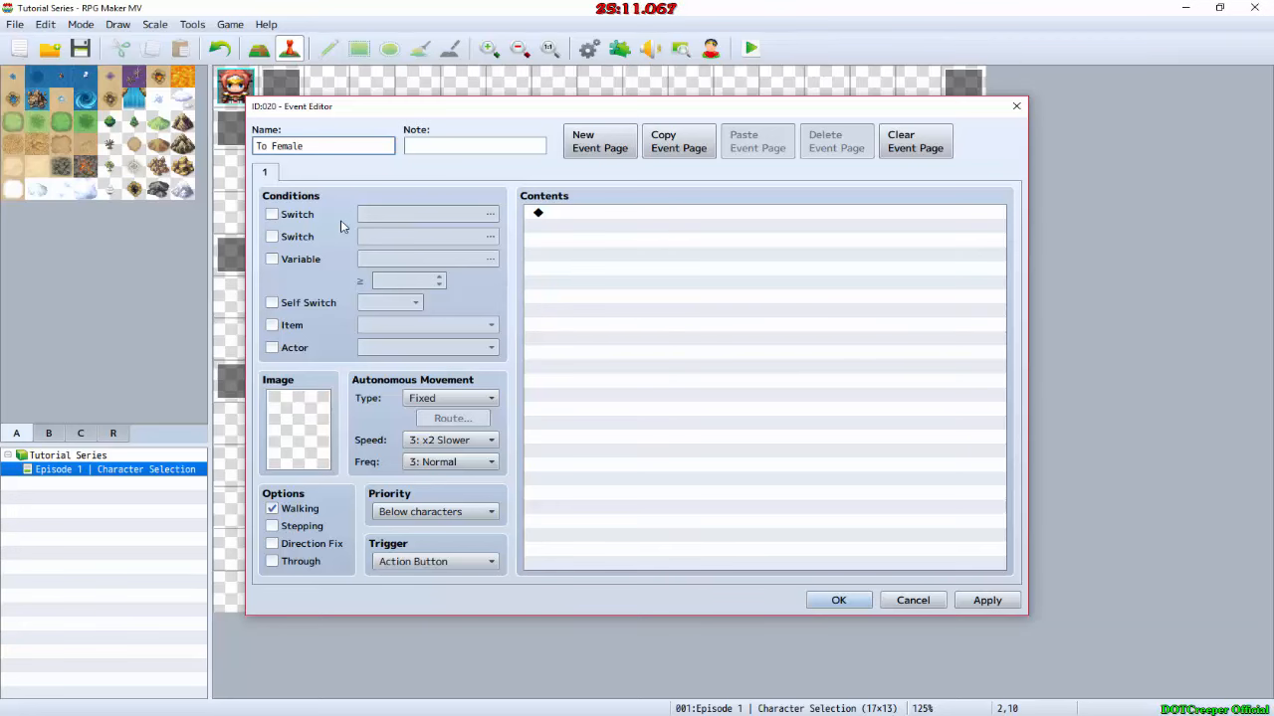
key(Return)
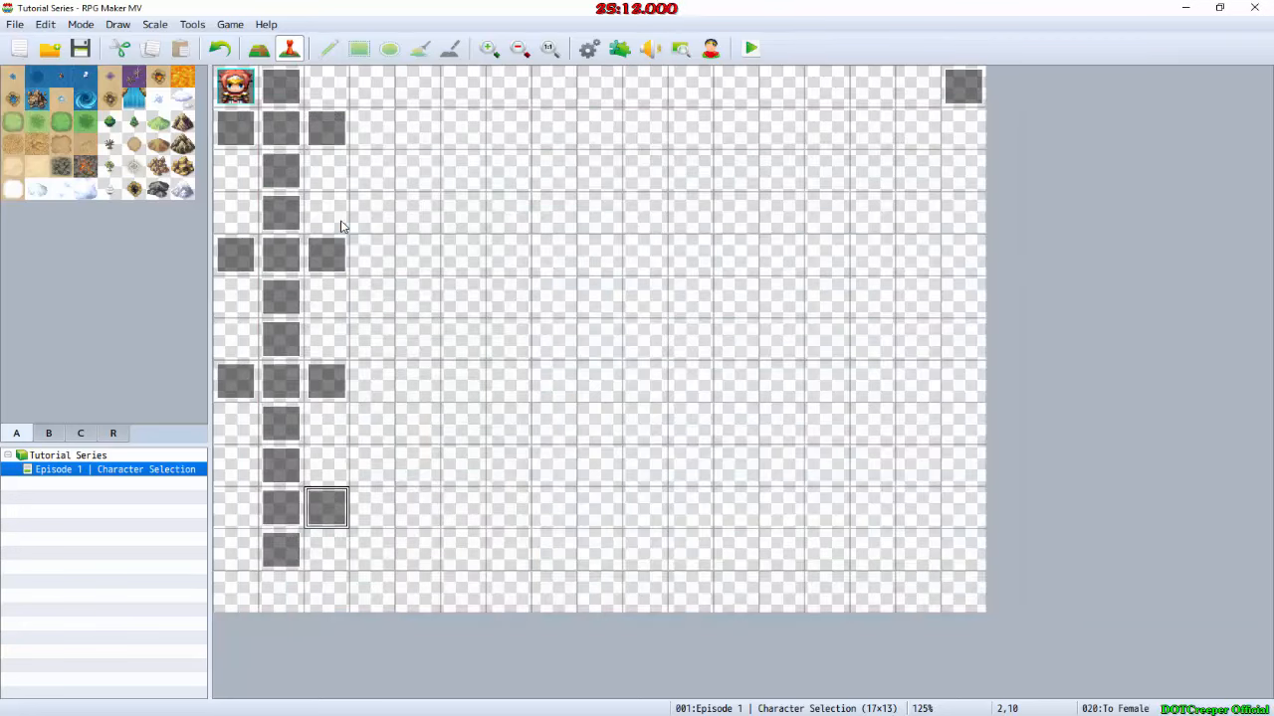
click(229, 503)
key(ctrl+v)
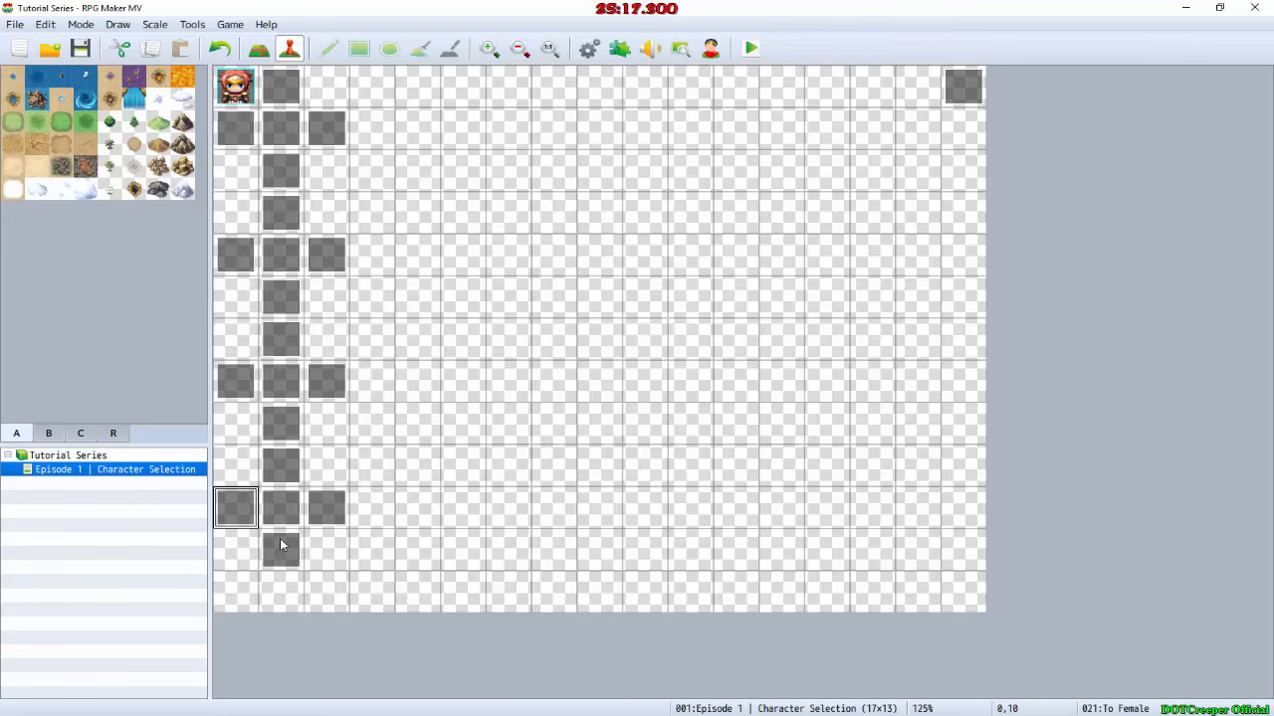
Step: Create an event named "Wolfkin" on map tile 4,1 to begin a second column of events
double_click(419, 128)
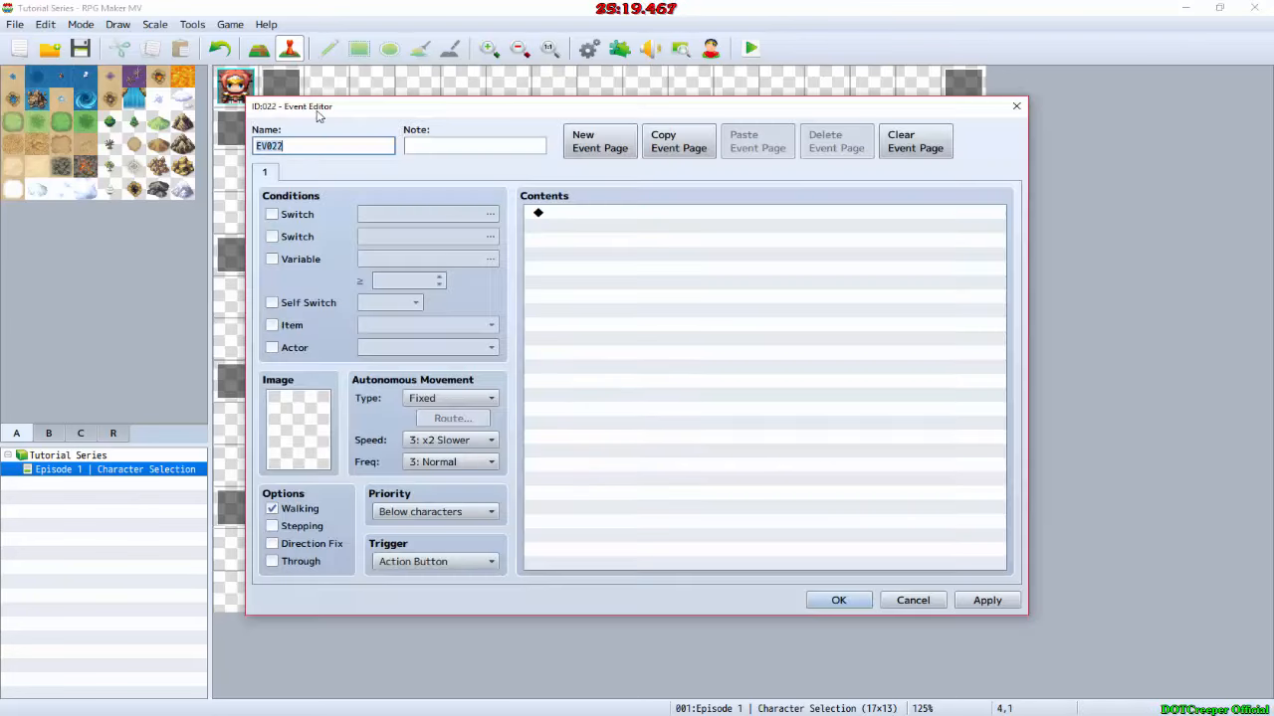
text(Wor)
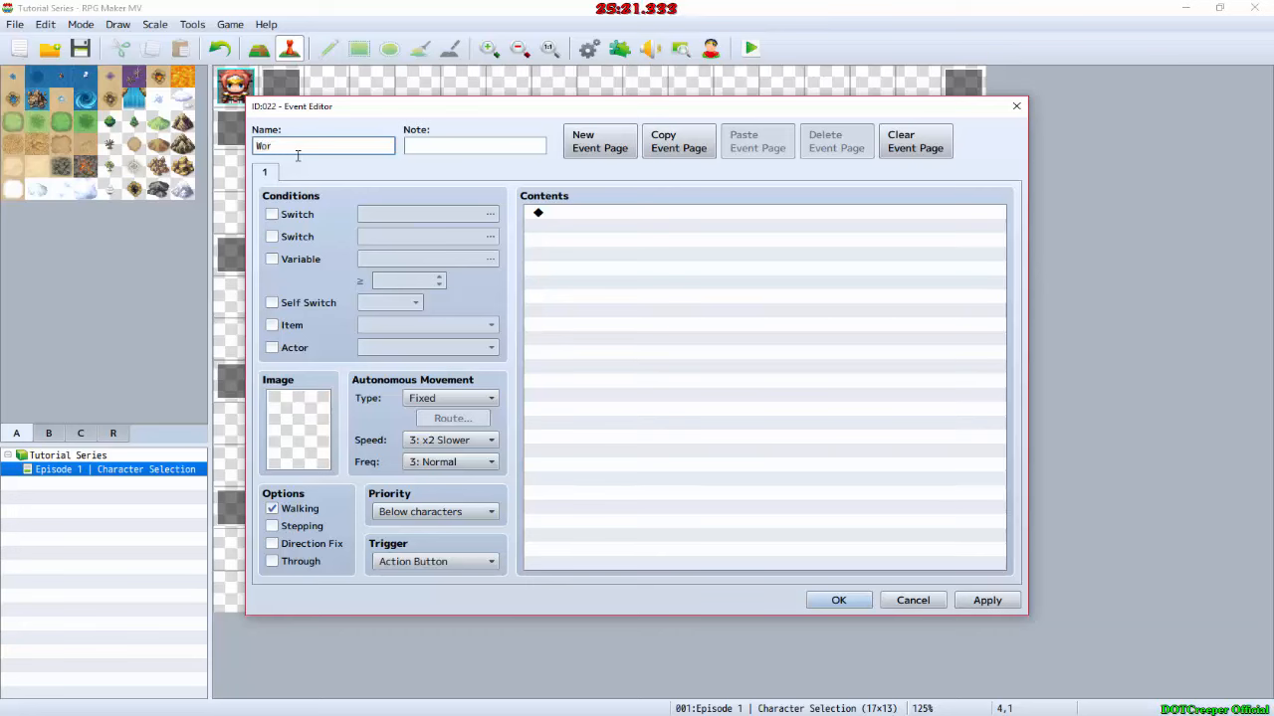
text(lfkin)
click(836, 601)
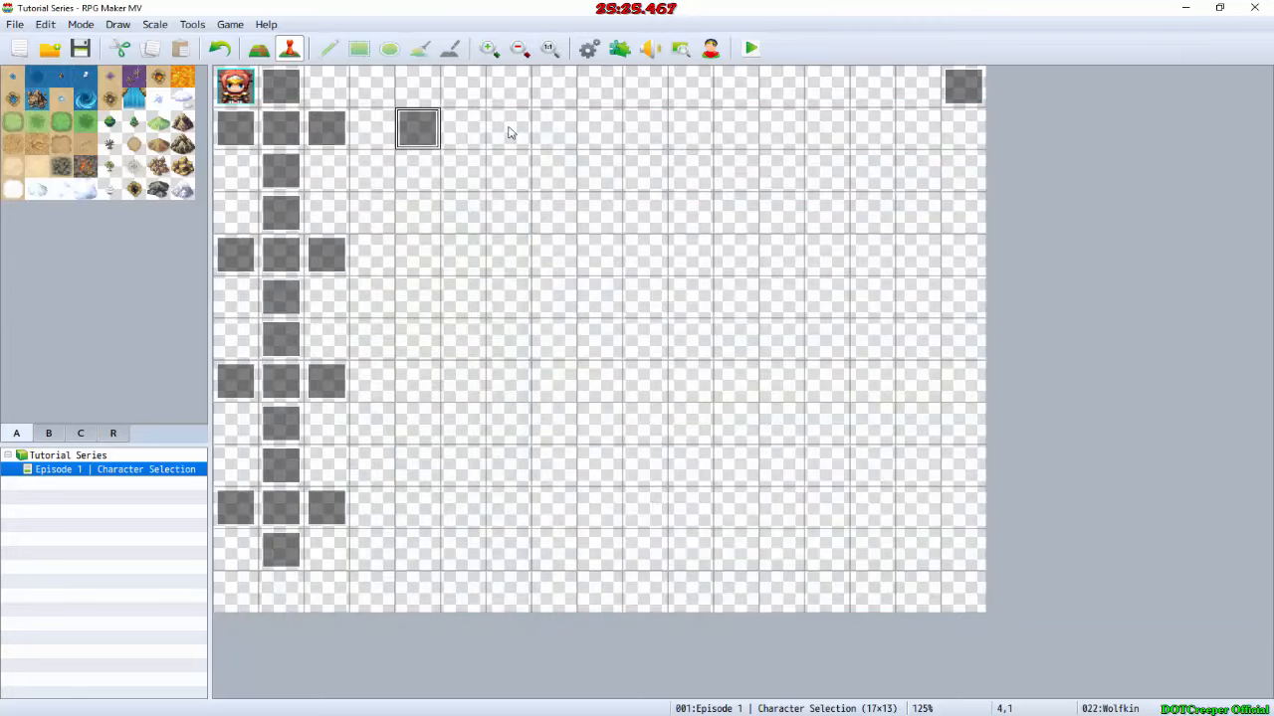
Step: Create an event named "To Dragonkin" on map tile 4,0, directly above the Wolfkin event
double_click(418, 88)
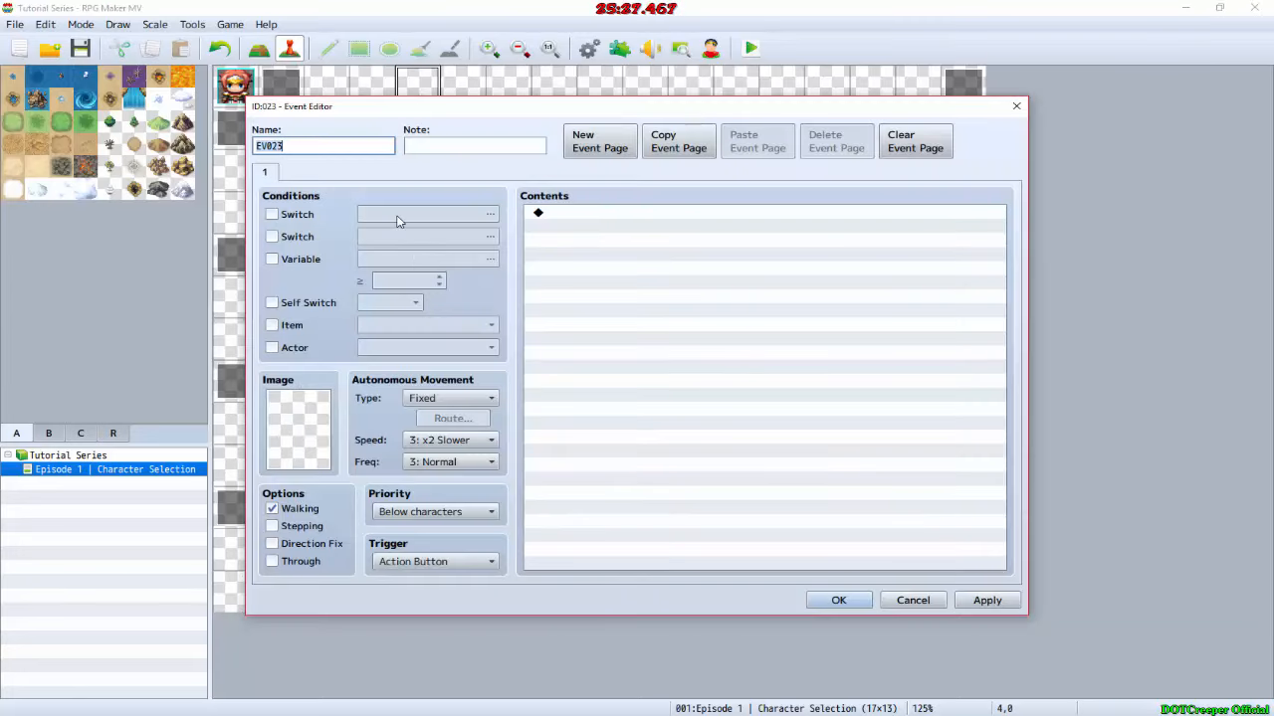
text(To Dragonkin)
key(Return)
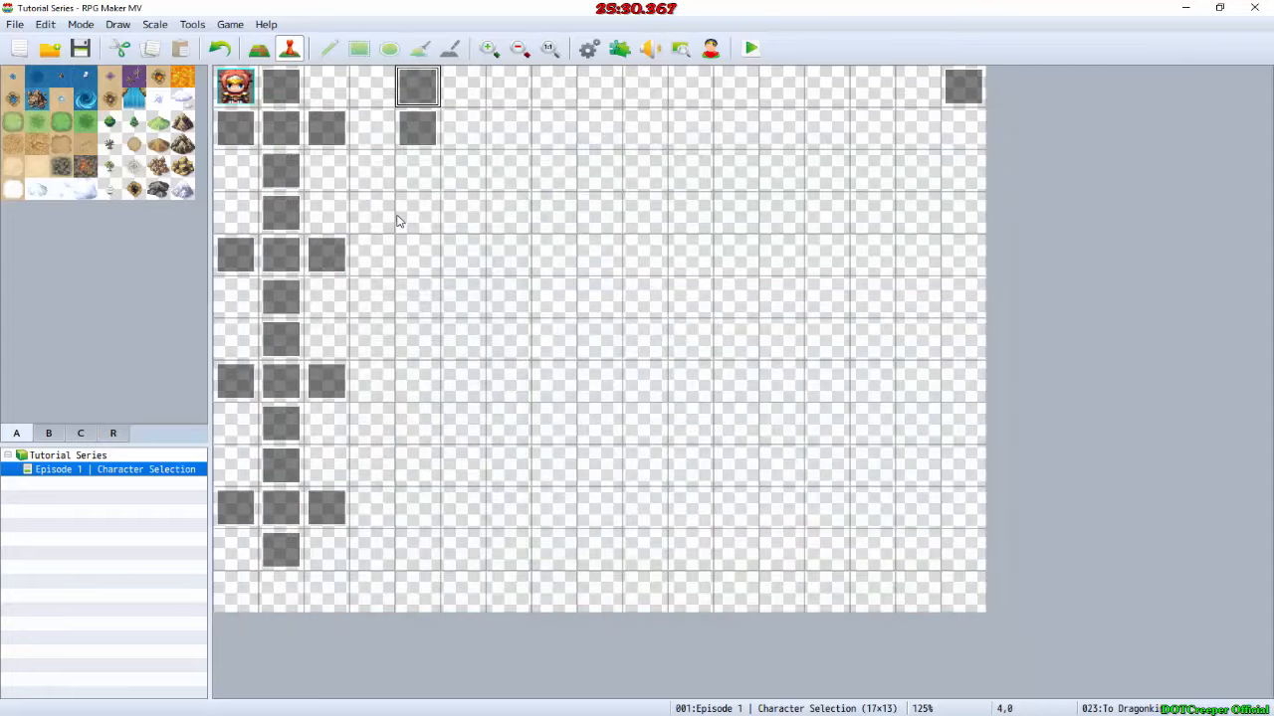
Step: Check the option order in the GIMP mockup and create an event named "To Confirm" on map tile 4,2
double_click(421, 171)
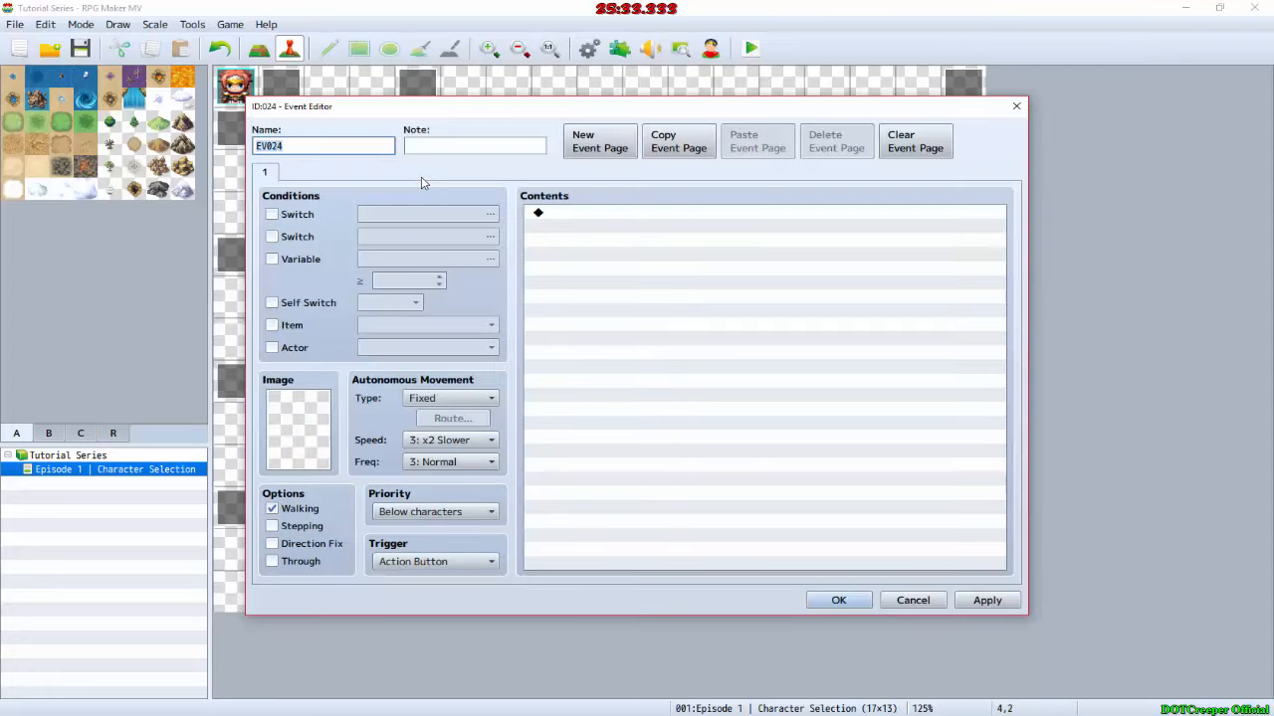
key(alt+Tab)
key(alt+Tab)
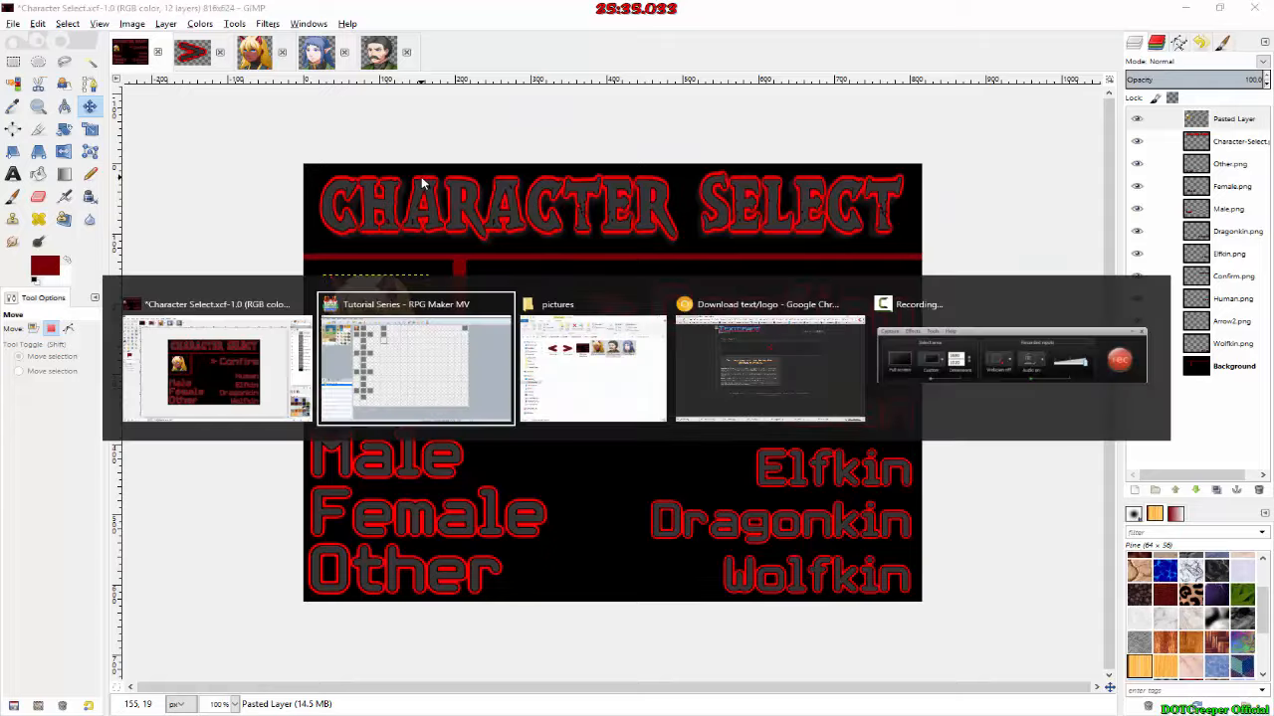
key(BackSpace)
key(BackSpace)
key(BackSpace)
key(BackSpace)
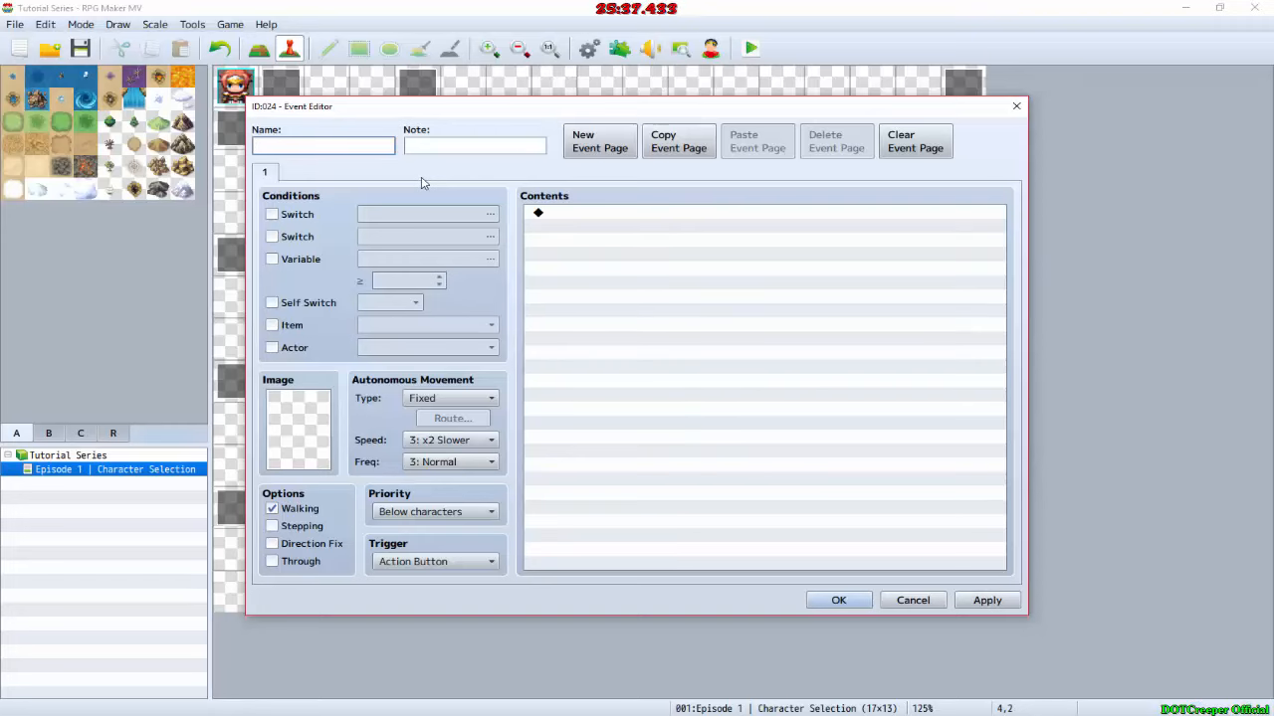
text(To Confirm)
key(Return)
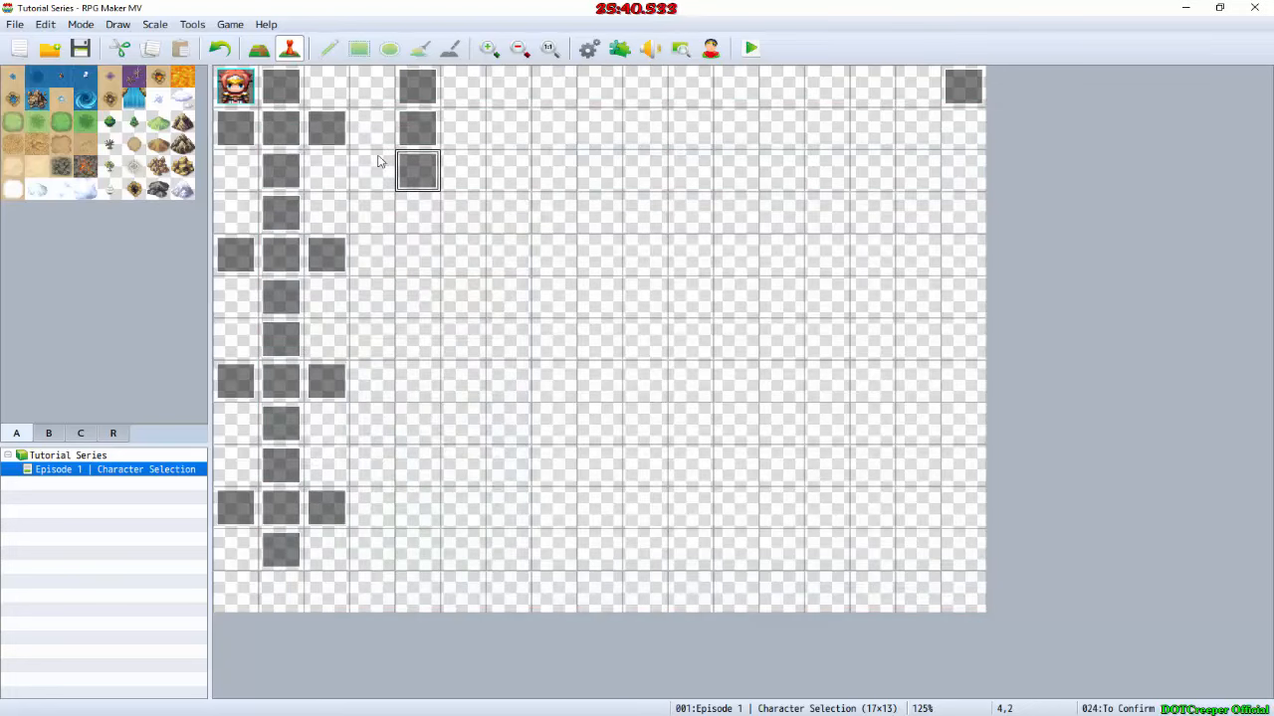
Step: Rename the Continue event on map tile 1,1 to "Confirm"
double_click(281, 128)
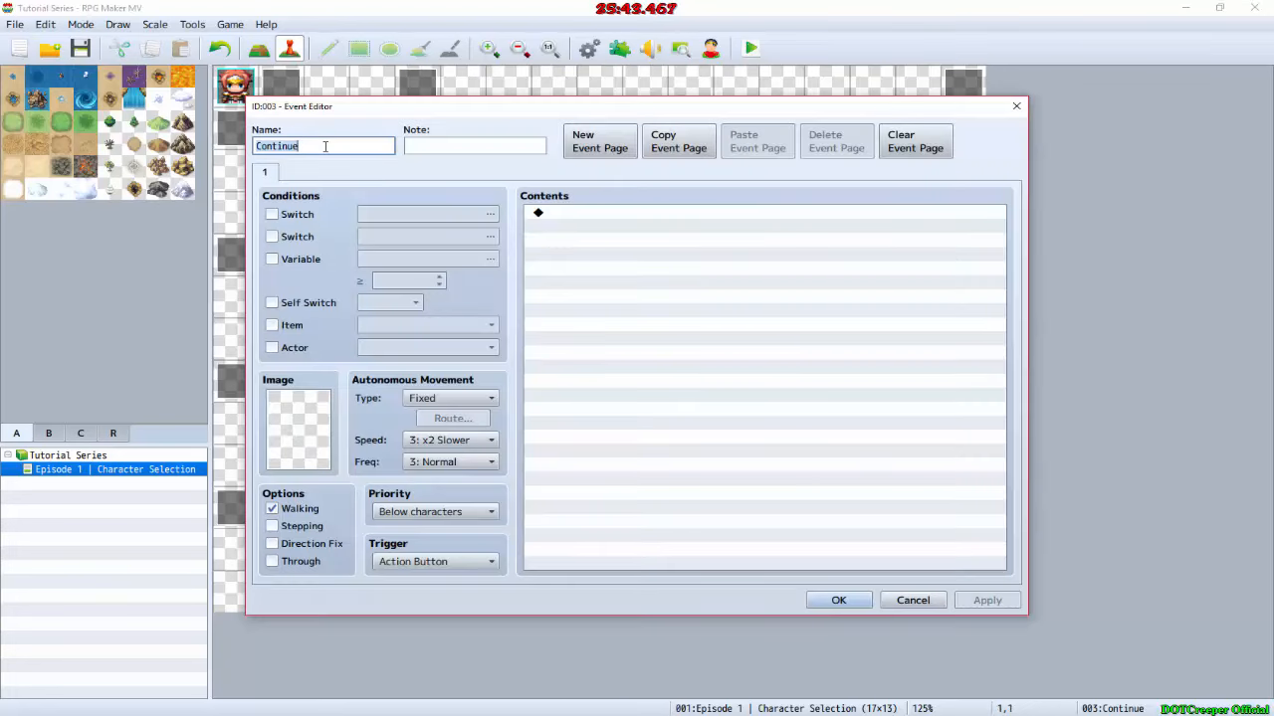
text(Confirm)
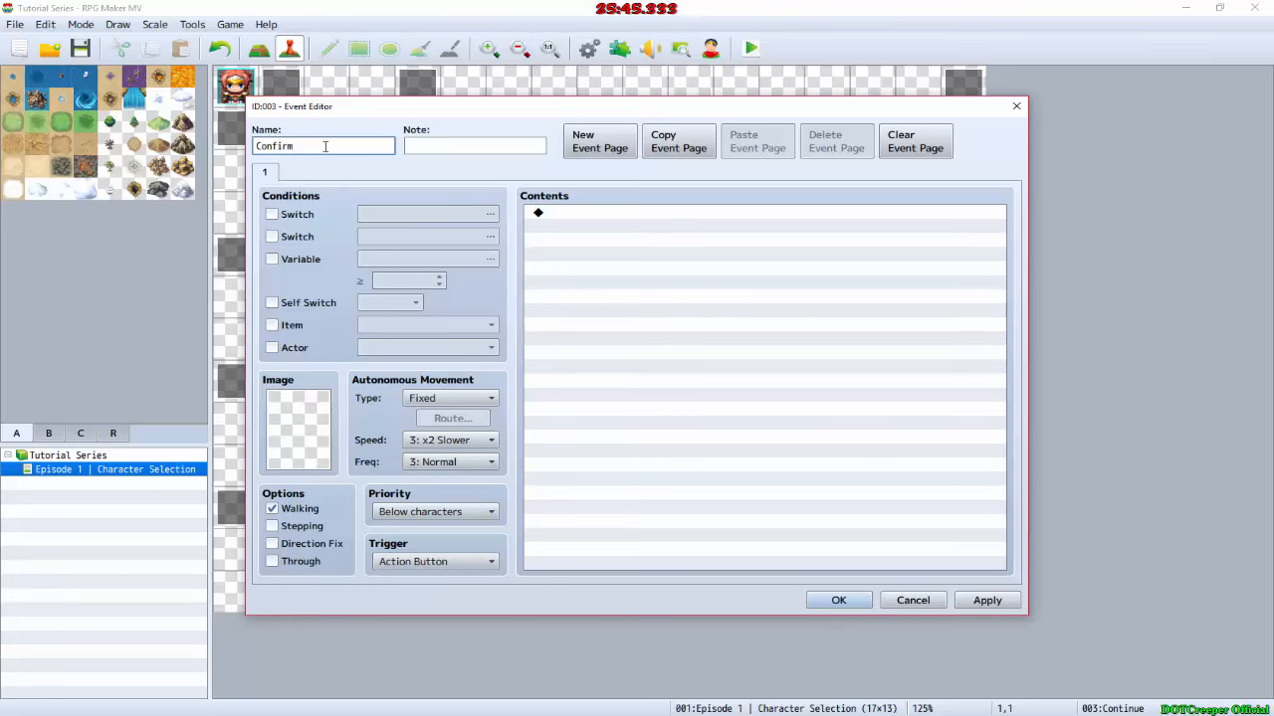
key(Return)
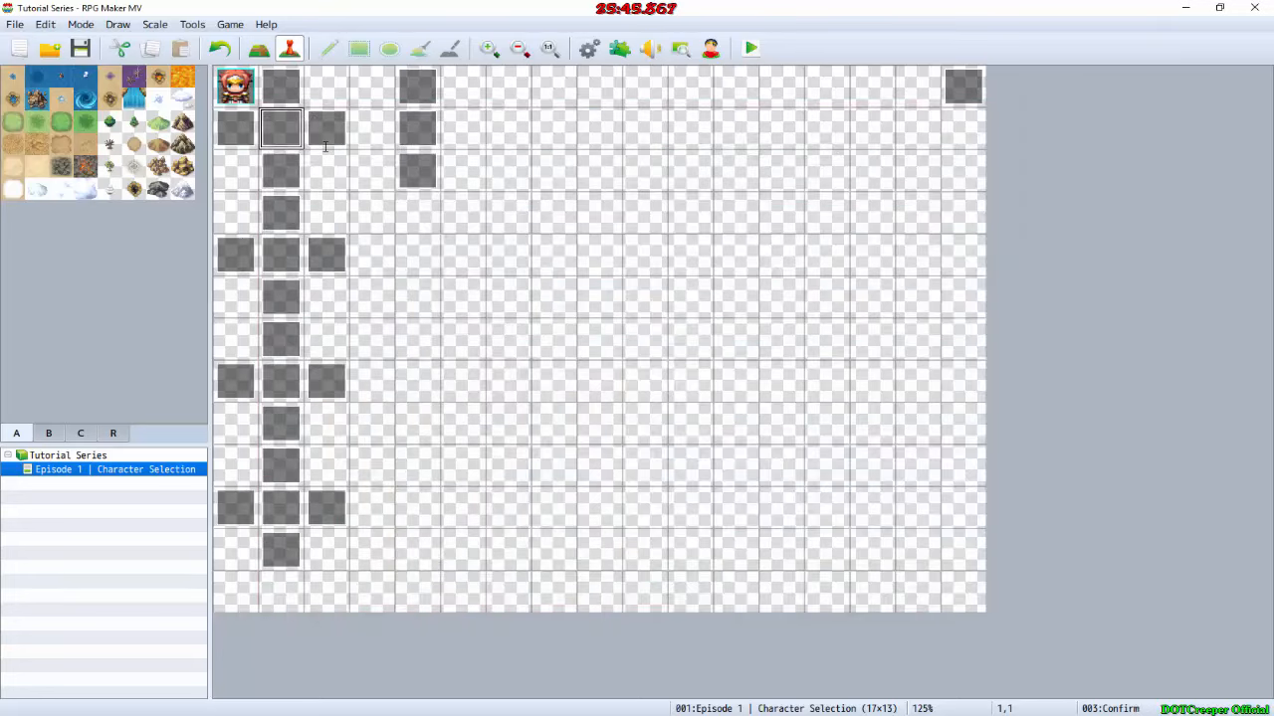
Step: Check the GIMP mockup again and create an event named "To Other" on map tile 4,3
double_click(418, 220)
key(alt+Tab)
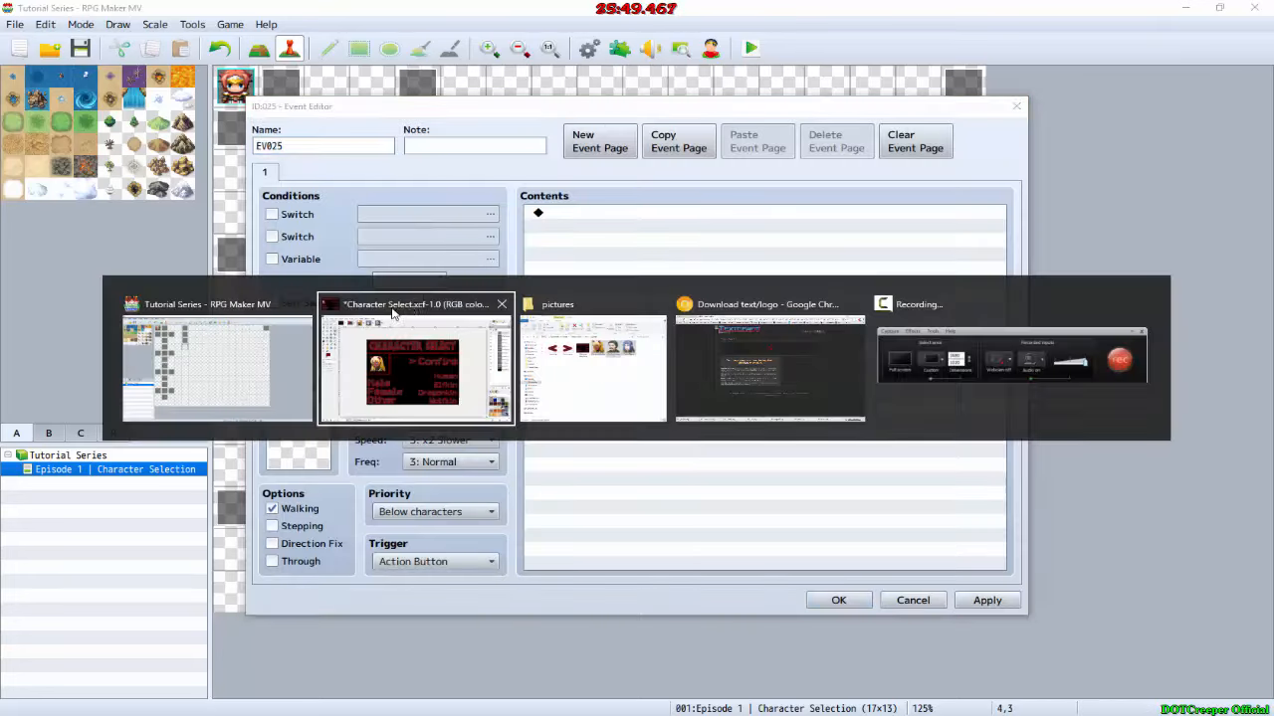
key(alt+Tab)
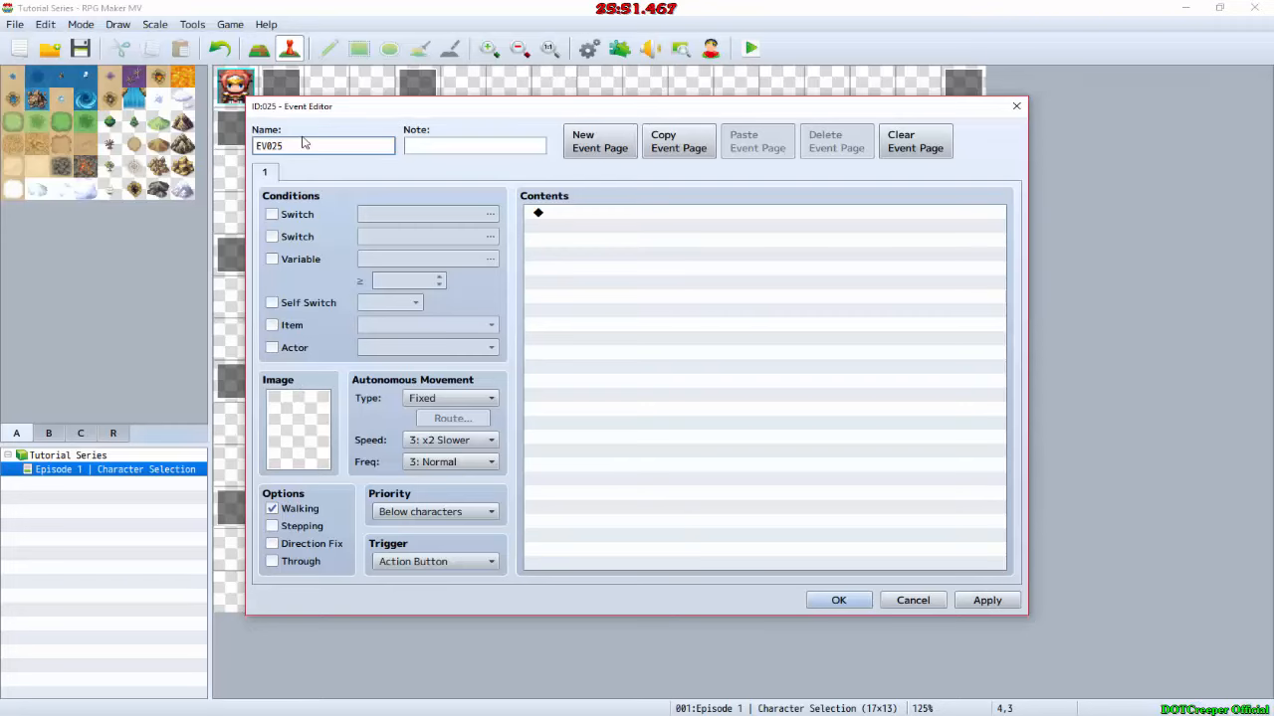
drag(294, 148, 249, 151)
text(To Other)
key(Return)
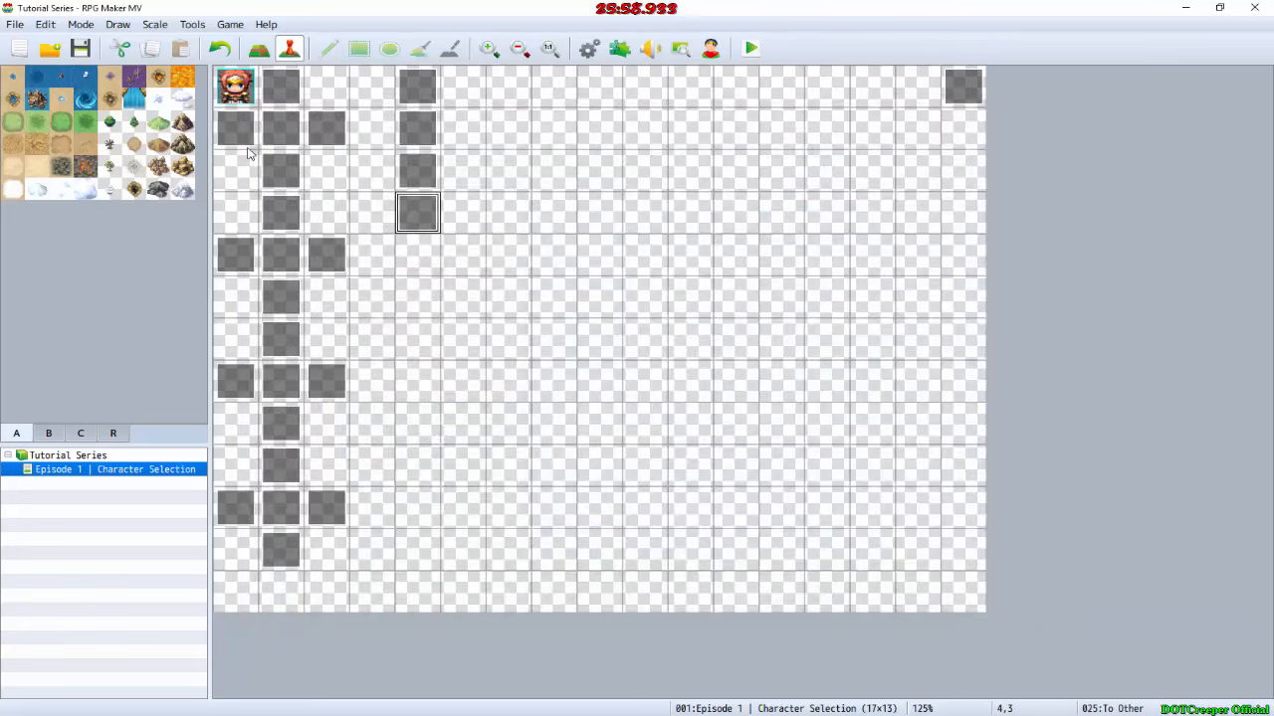
Step: Create an event named "Male" on map tile 4,4, below the To Other event
double_click(429, 258)
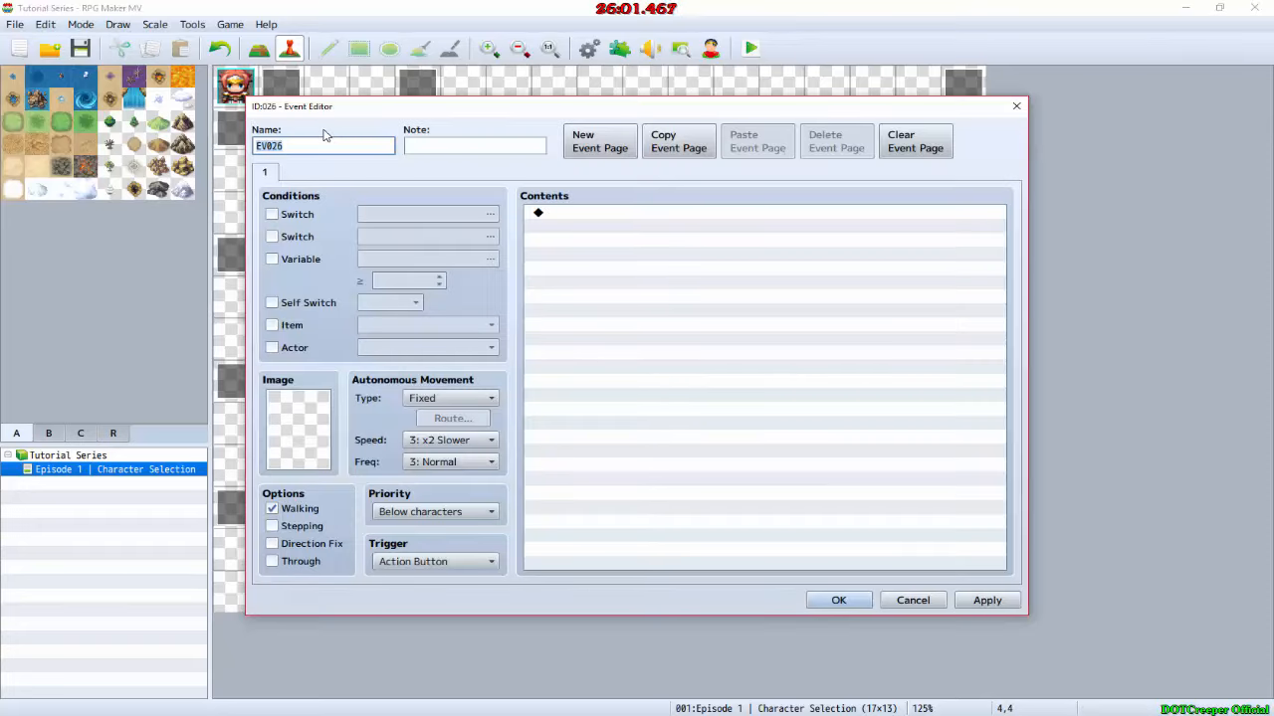
text(Male)
key(Return)
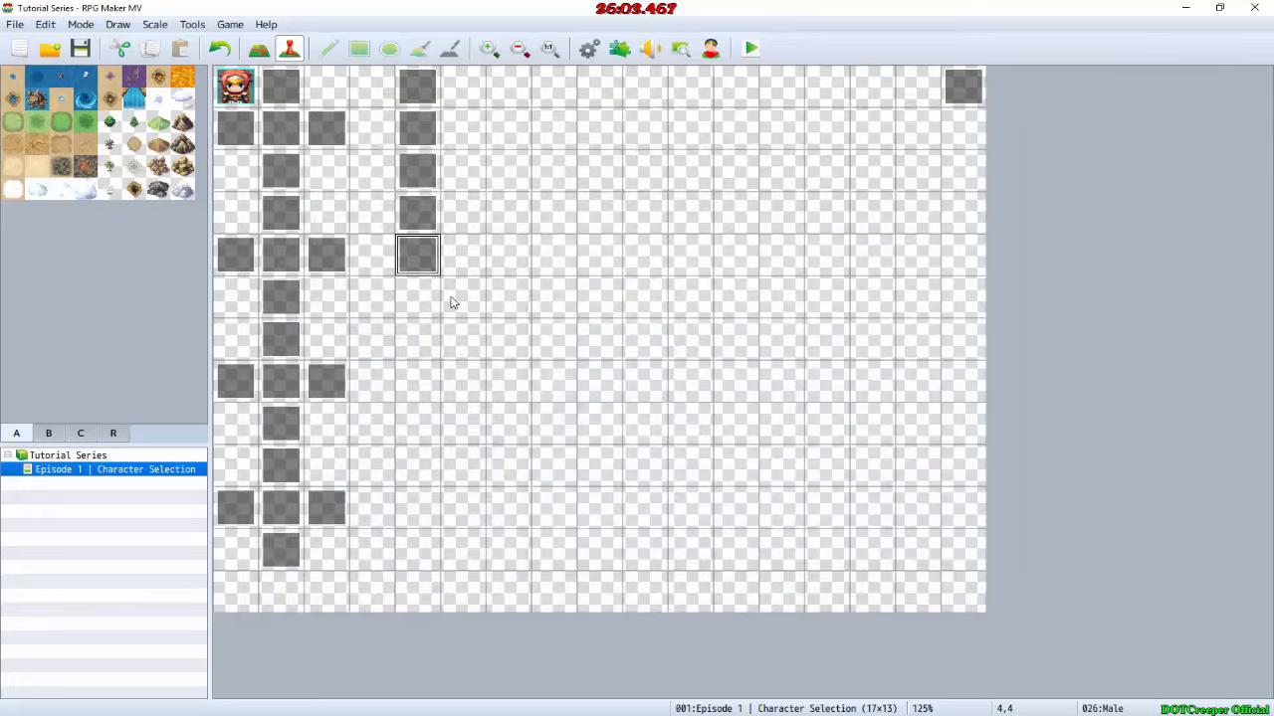
Step: Create an event named "To Female" on map tile 4,5, below the Male event
double_click(418, 296)
text(To)
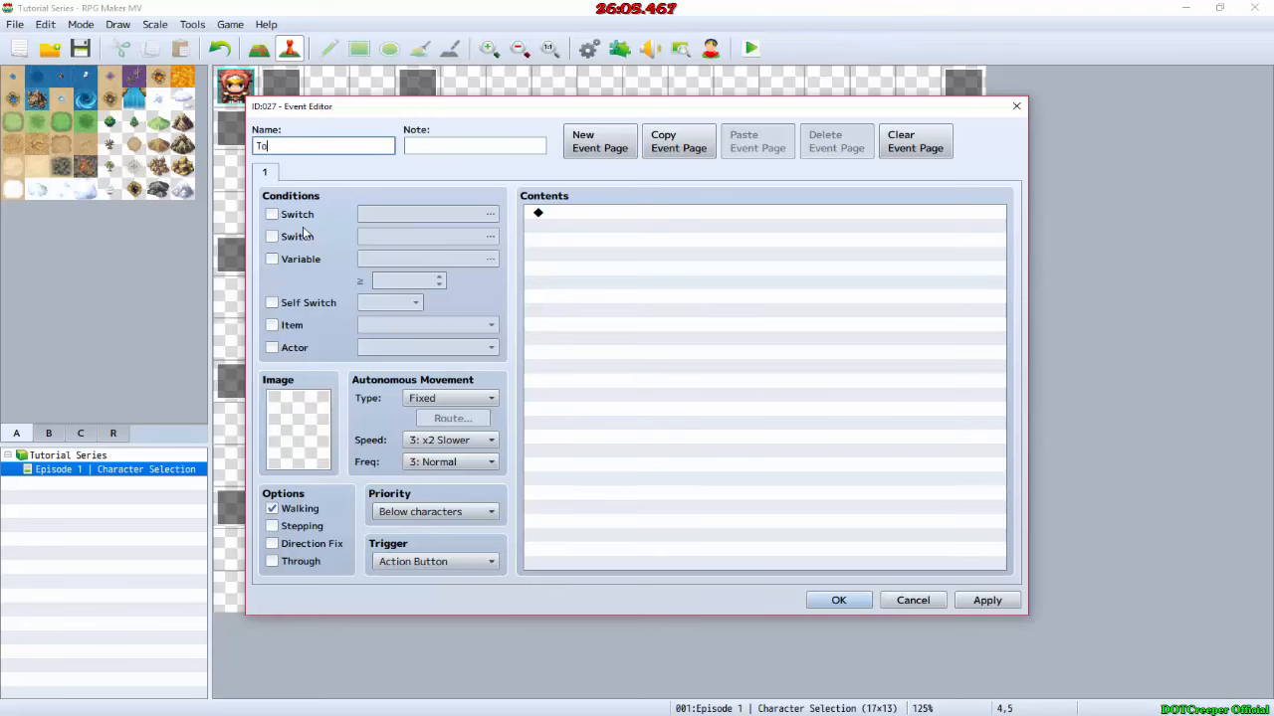
text( Femala)
key(BackSpace)
key(BackSpace)
key(BackSpace)
text(emale)
key(Return)
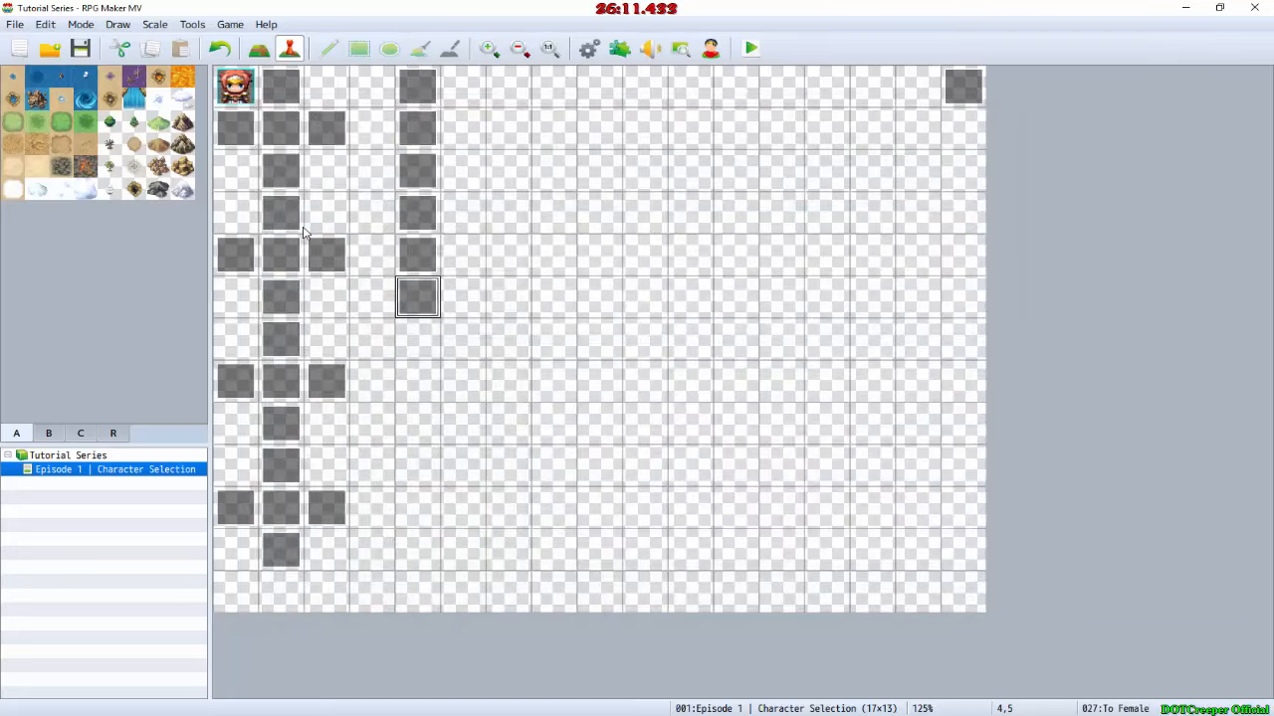
Step: Check the GIMP mockup and create an event named "To Main" on map tile 4,6
click(416, 339)
double_click(416, 338)
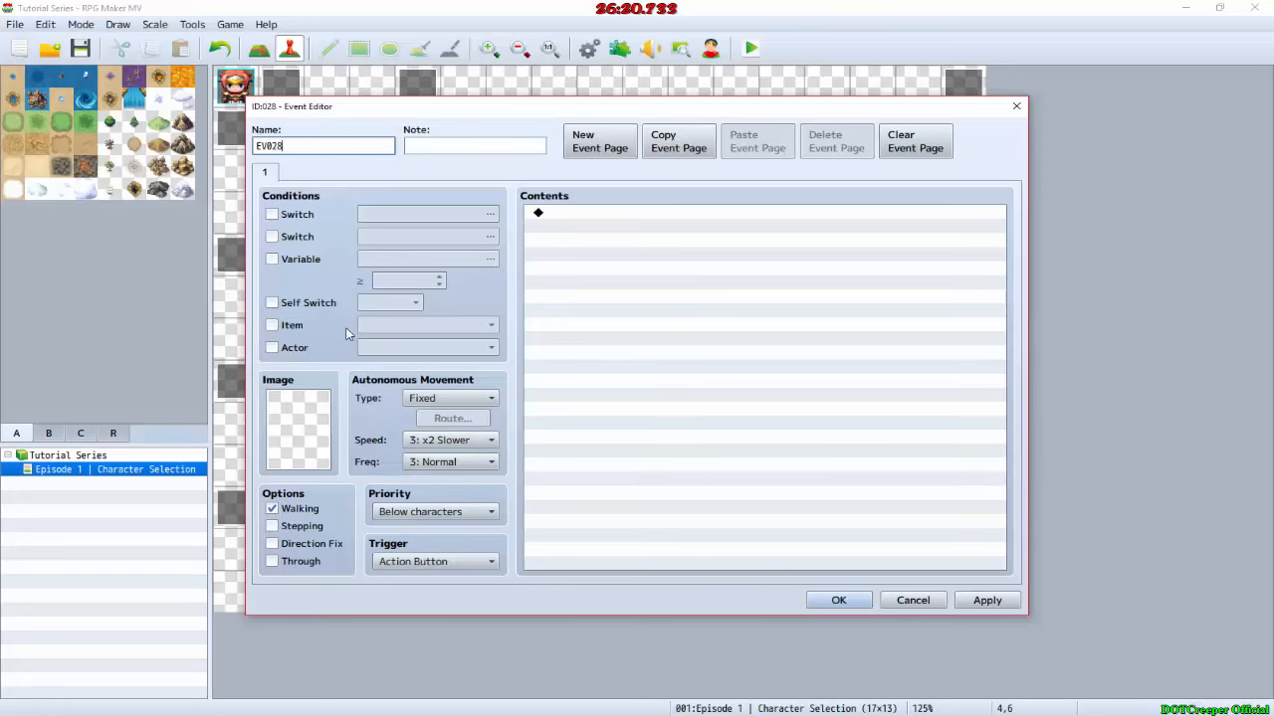
key(BackSpace)
key(BackSpace)
key(BackSpace)
key(BackSpace)
key(BackSpace)
text(To Main)
key(Return)
Step: Create an event named "Female" on map tile 4,7, continuing the second column of events
double_click(416, 400)
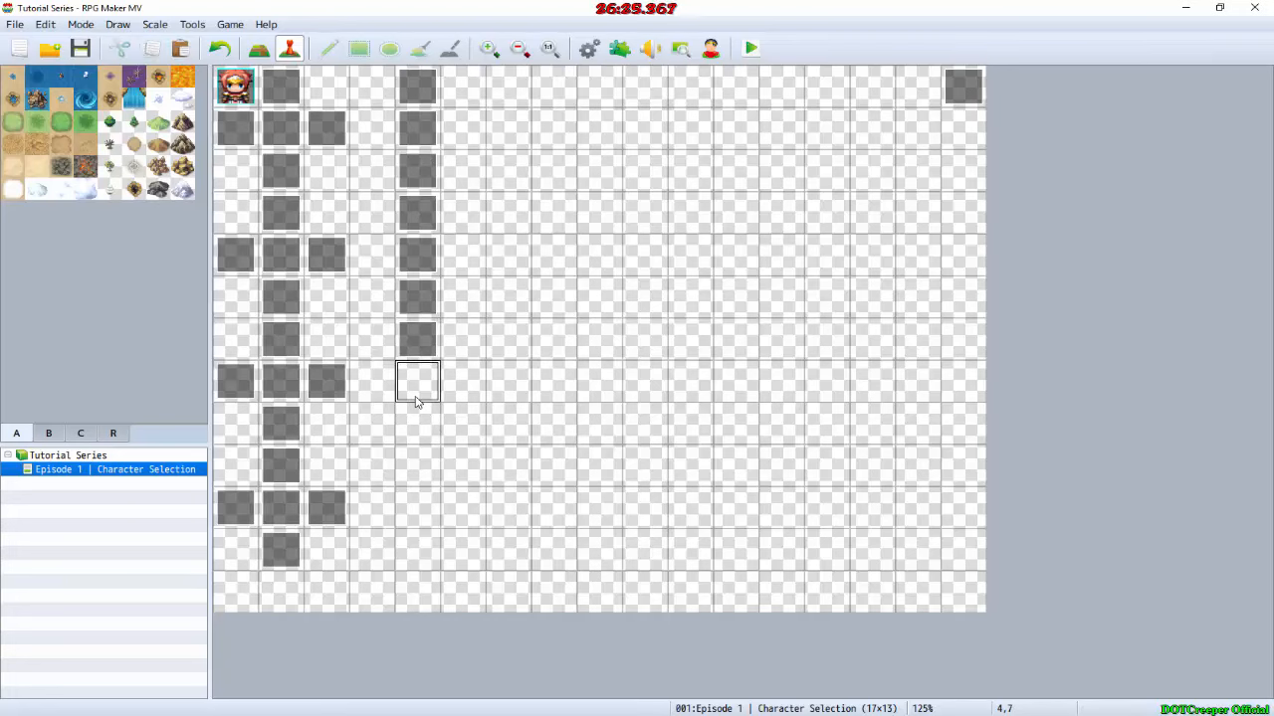
text(Dema)
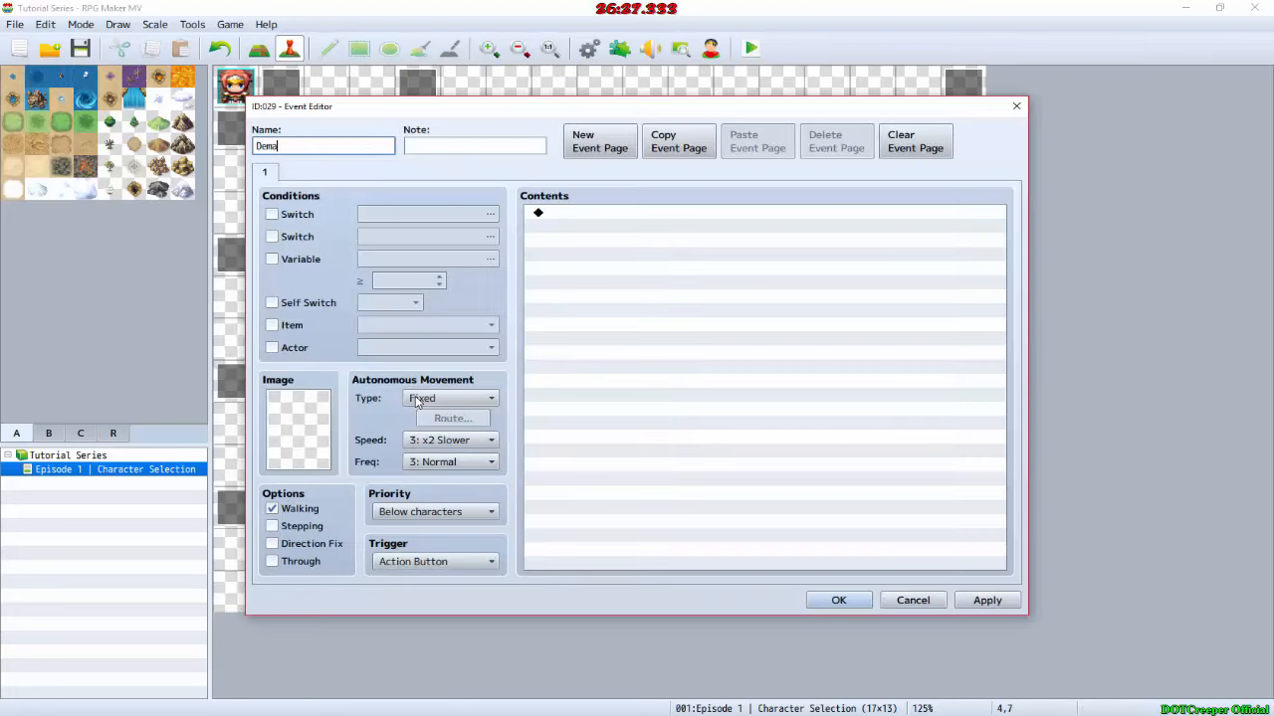
key(BackSpace)
key(BackSpace)
key(BackSpace)
key(BackSpace)
text(Fema)
key(Return)
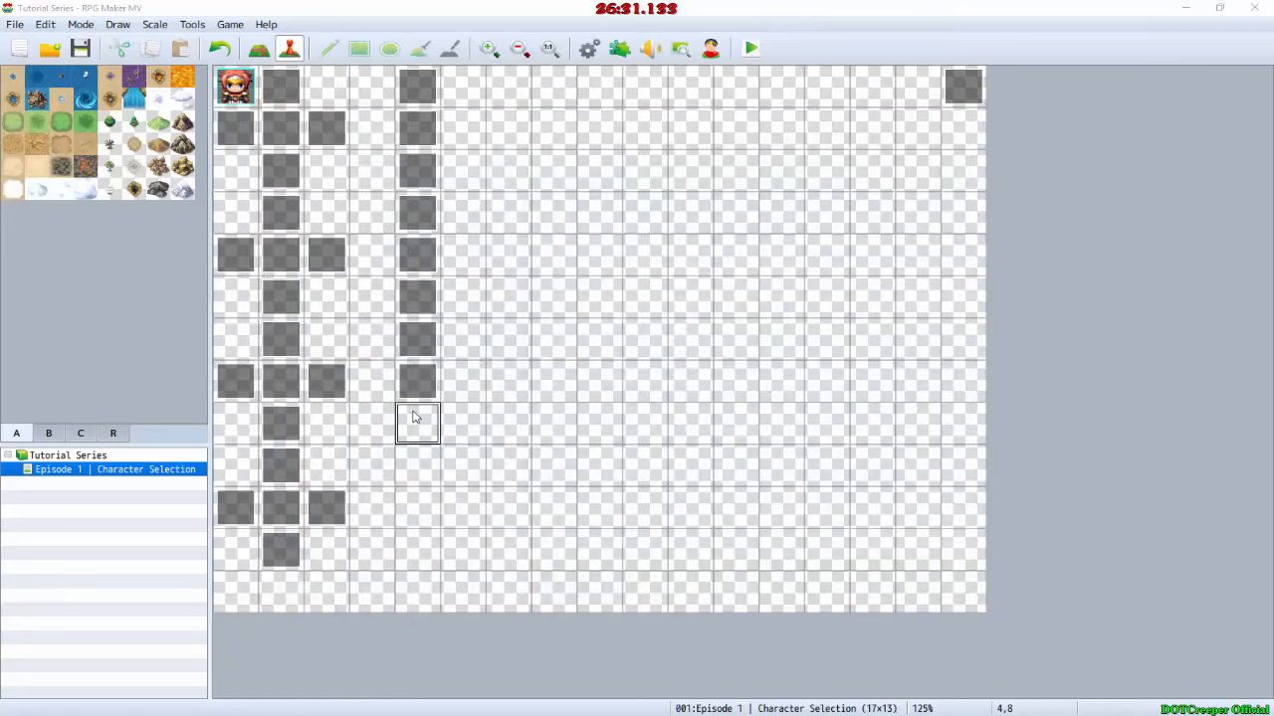
Step: Create an event on map tile 4,8, below the Female event, and name it "To Other"
double_click(416, 417)
text(Male)
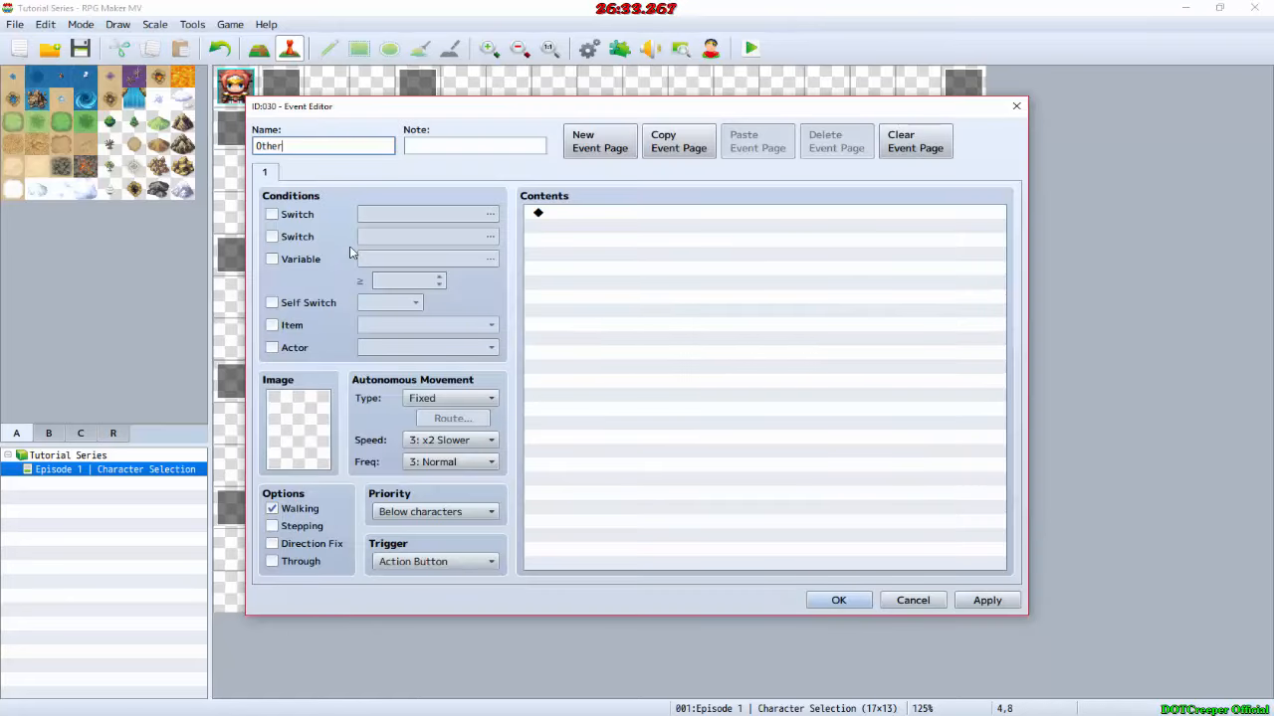
key(Return)
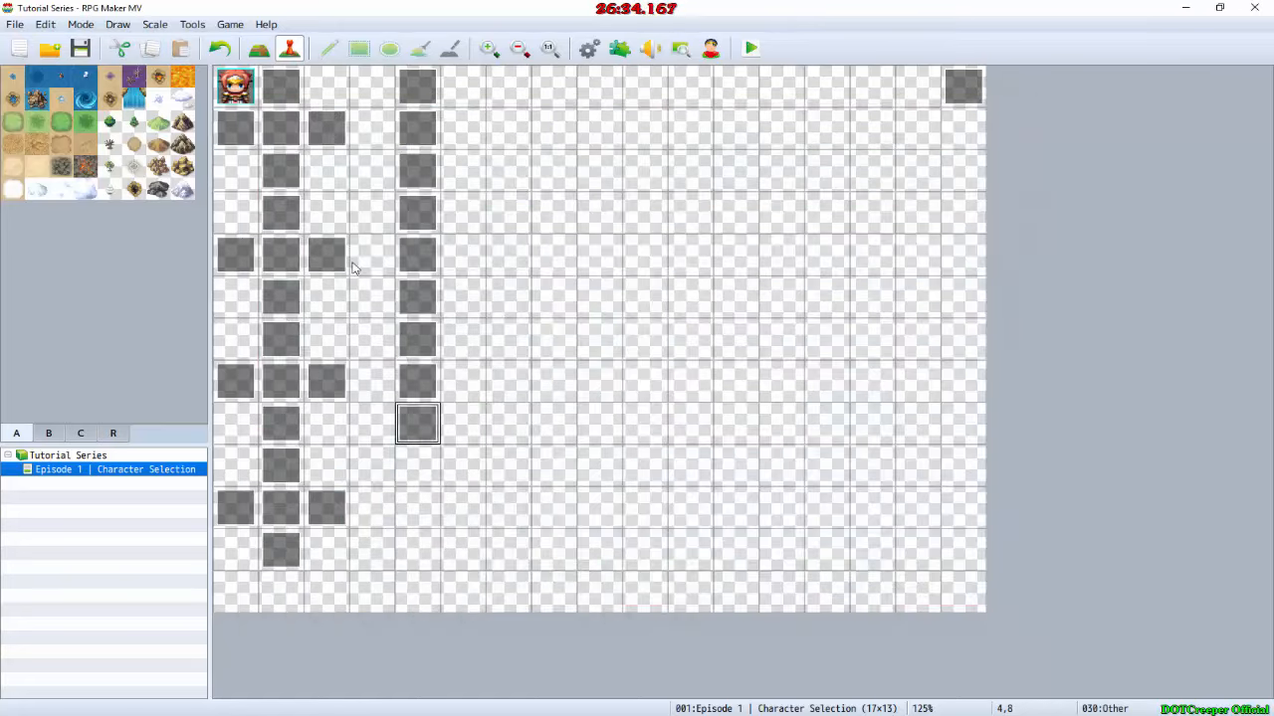
double_click(418, 422)
text(To Other)
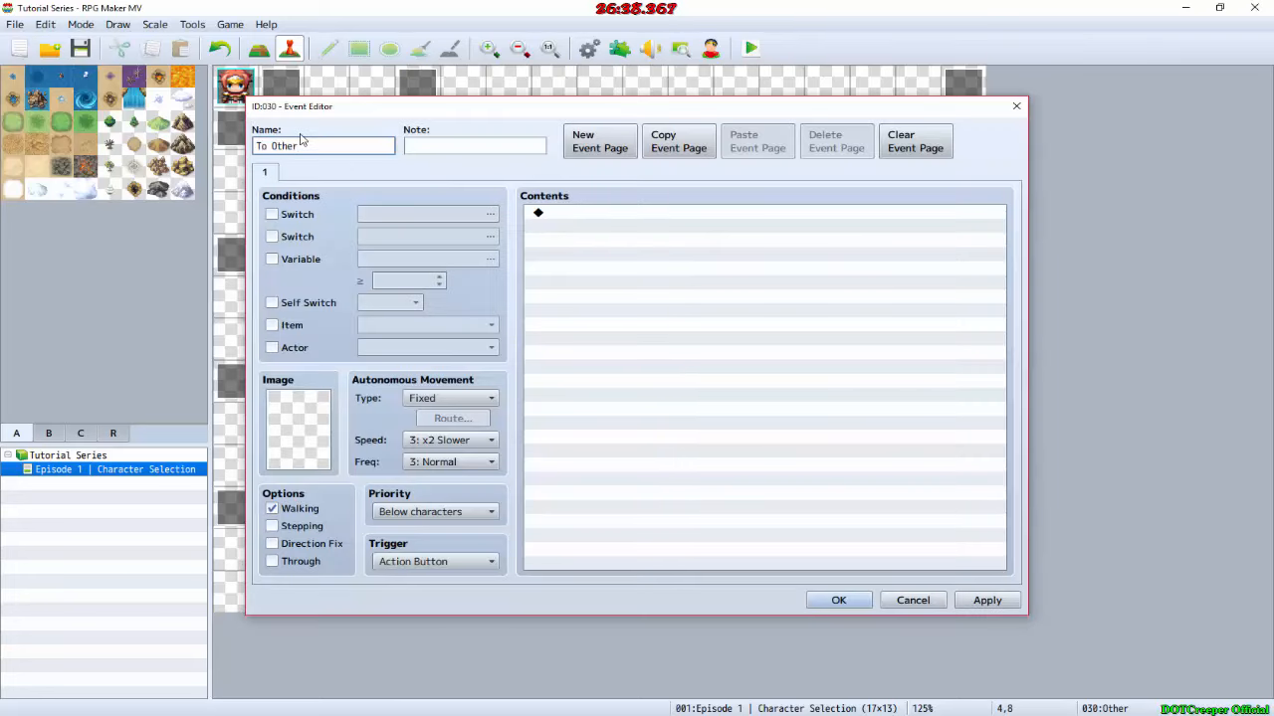
key(Return)
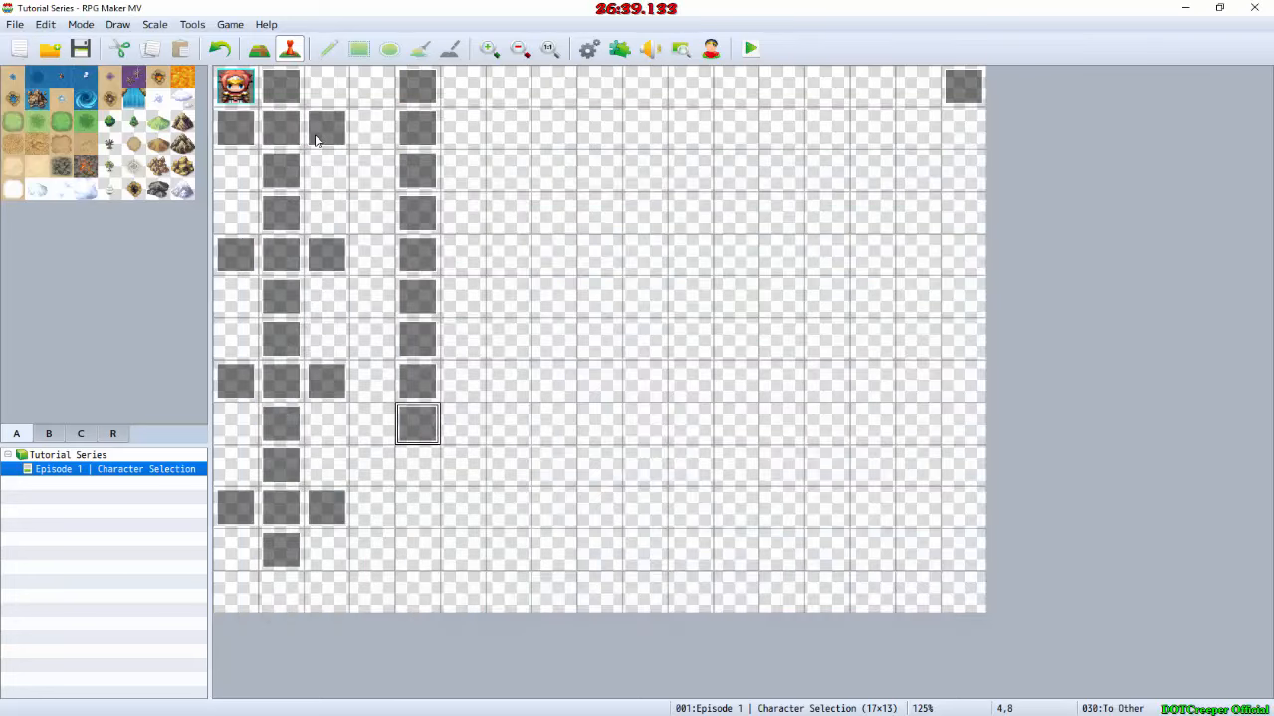
Step: Check the GIMP mockup and create an event named "To Female" on map tile 4,9
key(alt+Tab)
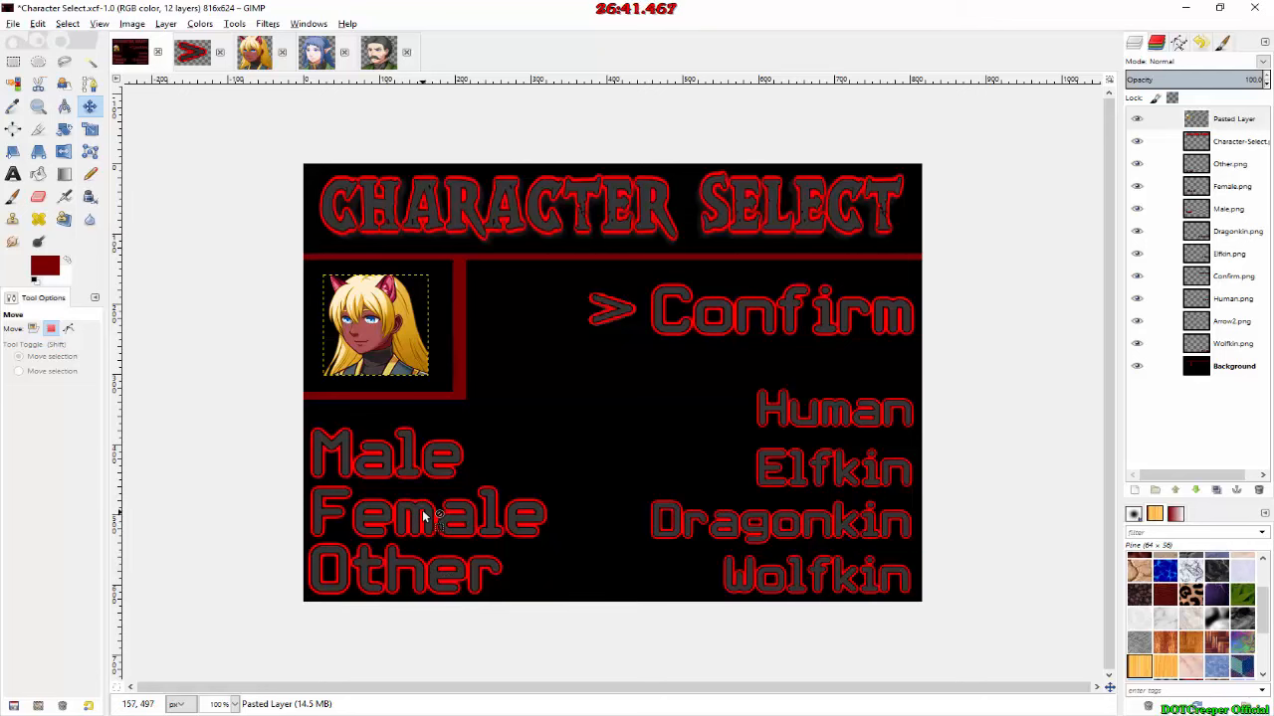
key(alt+Tab)
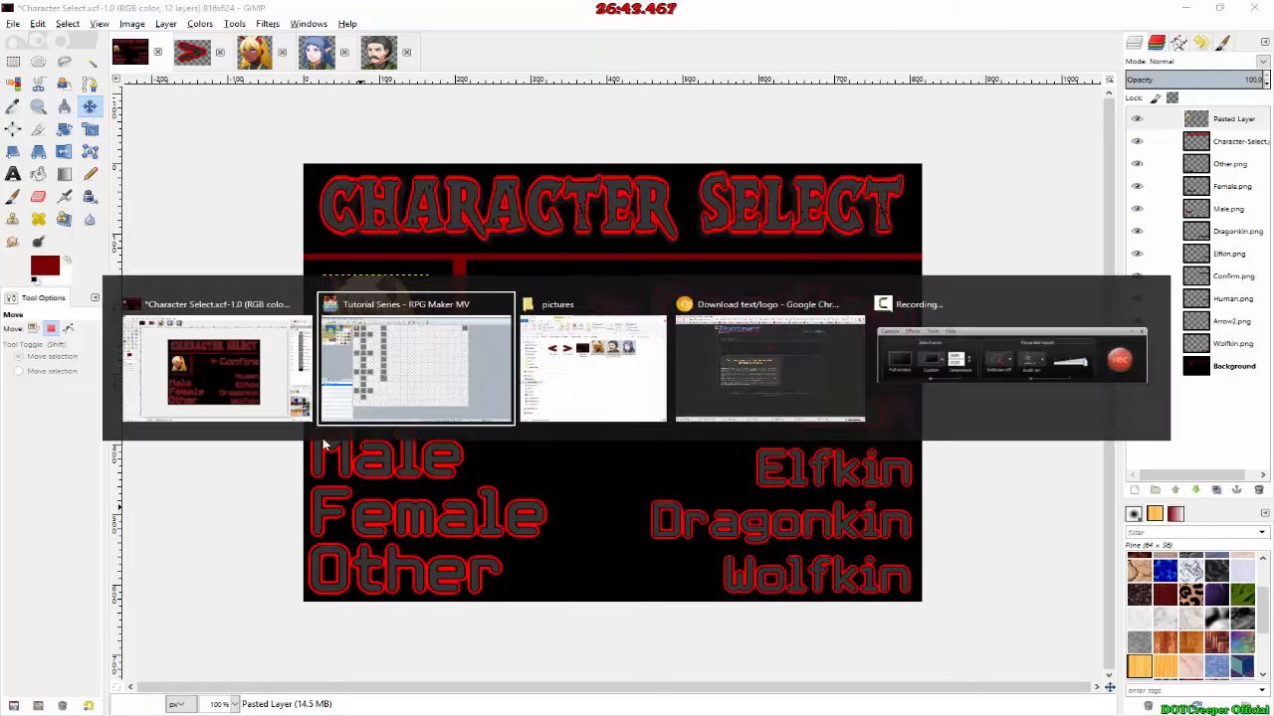
double_click(431, 467)
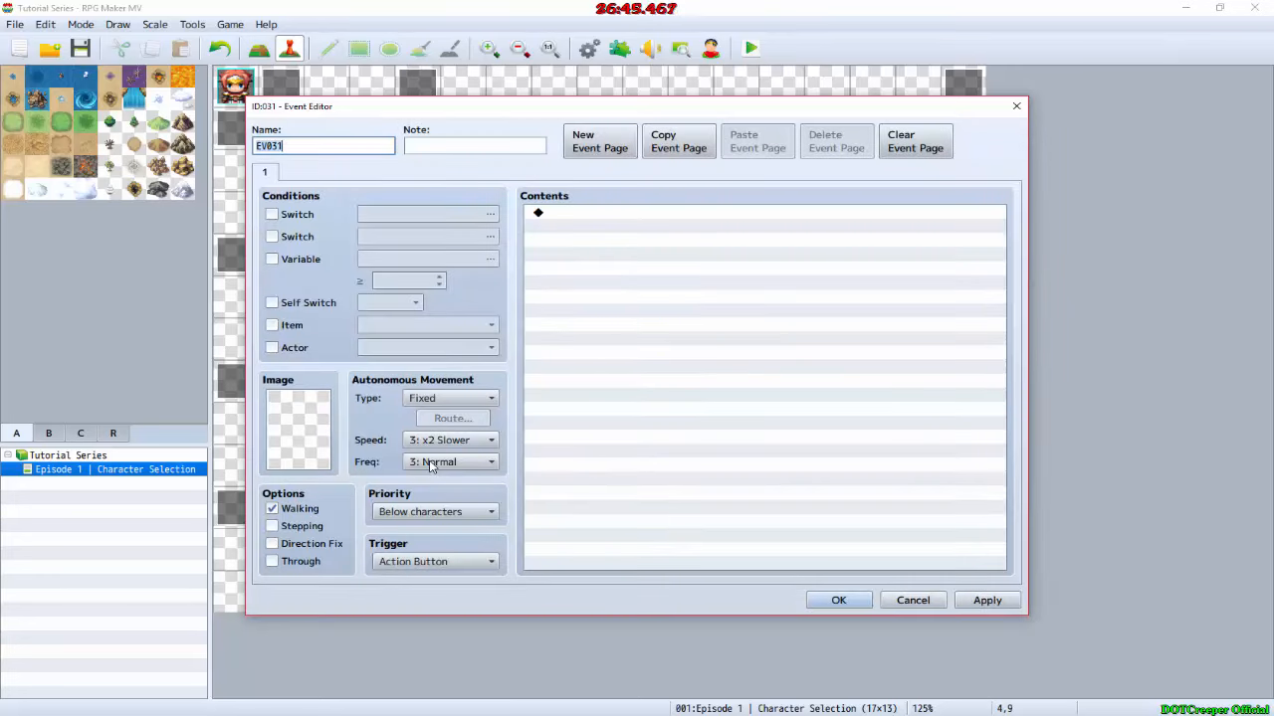
text(To Frm)
key(BackSpace)
text(emal)
text(le)
key(Return)
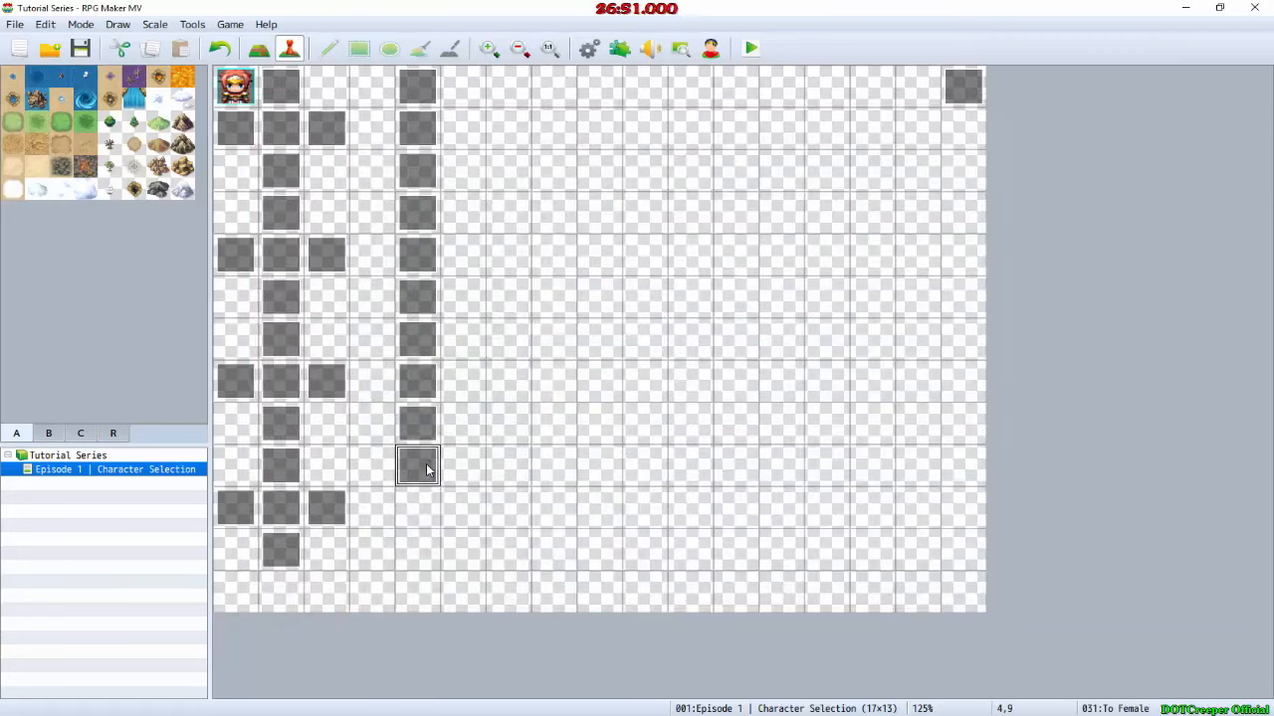
Step: Create an event named "Other" on map tile 4,10 and one named "To Male" on tile 4,11
double_click(416, 517)
text(Other)
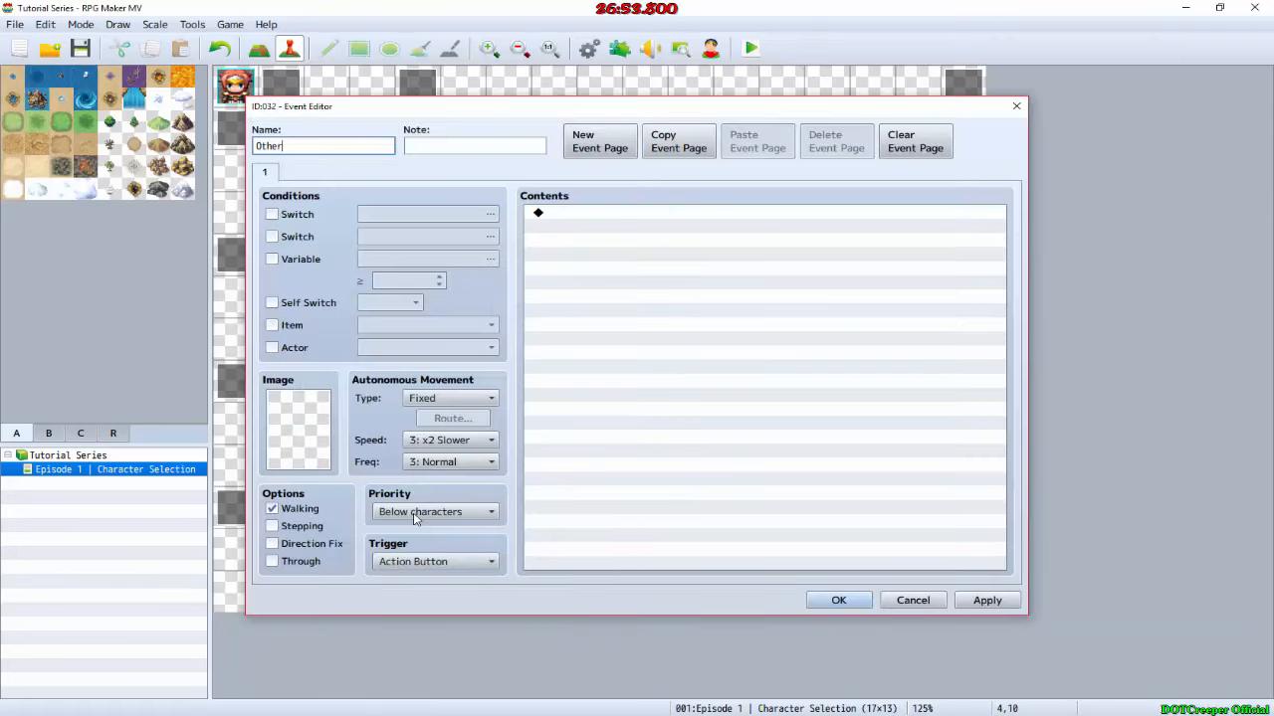
key(Return)
double_click(418, 545)
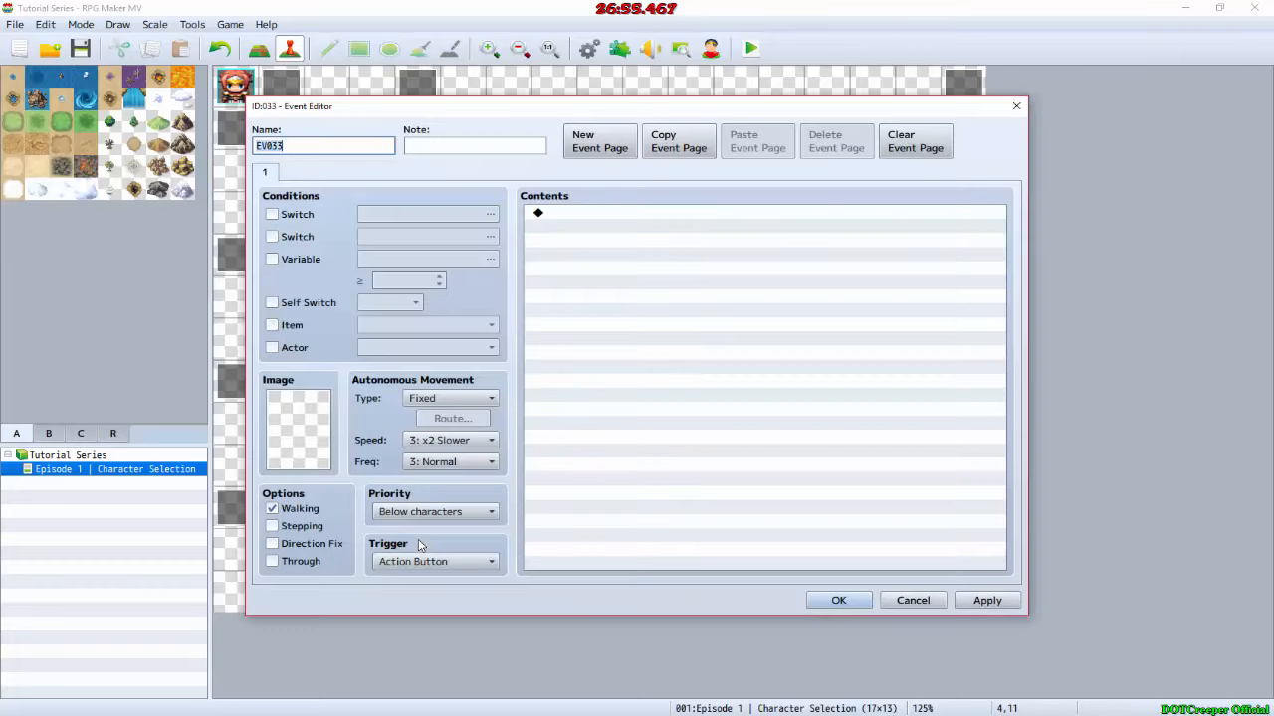
text(To Male)
key(Return)
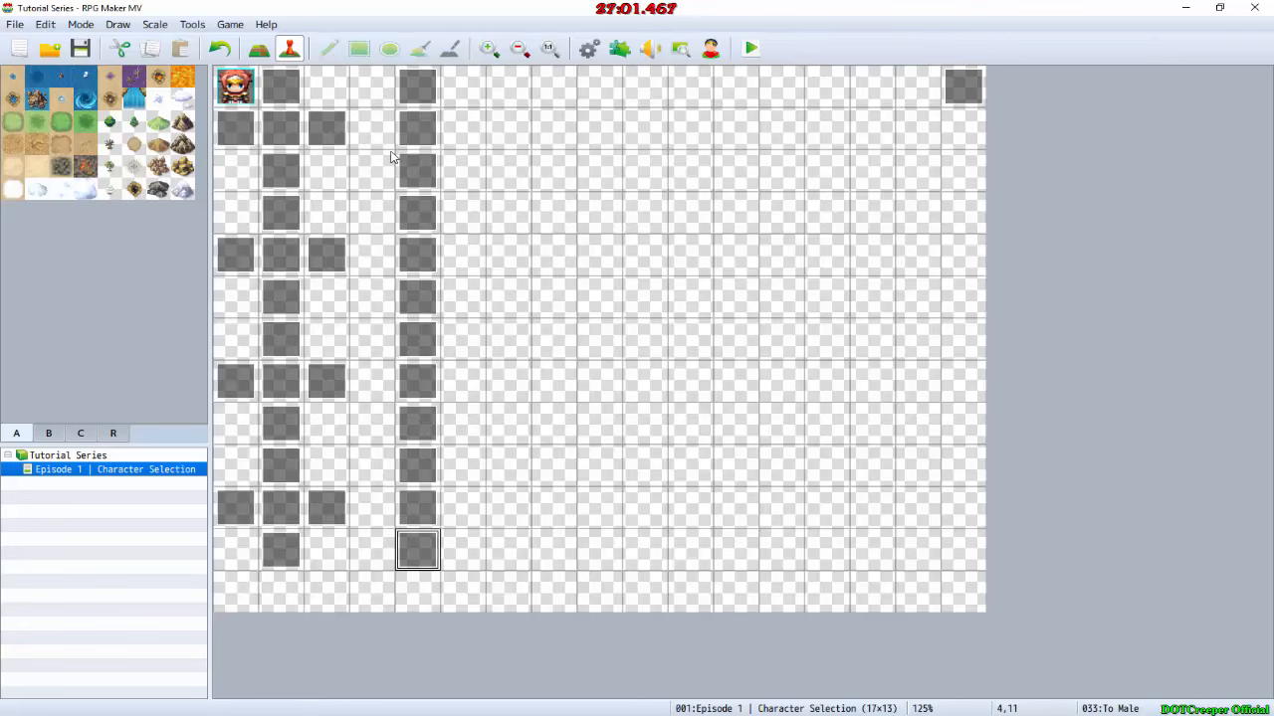
Step: Check the GIMP mockup and create an event named "To Other" on map tile 3,1, between the two columns
double_click(410, 128)
key(Escape)
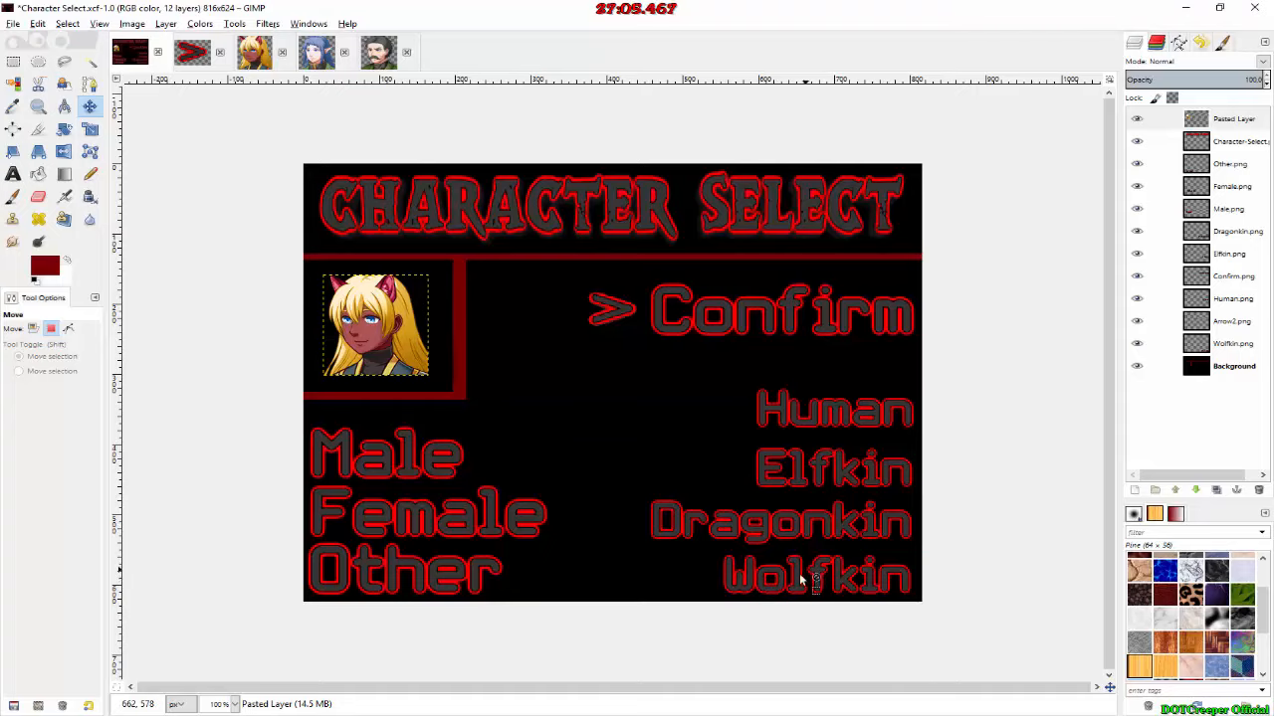
key(alt+Tab)
click(342, 130)
click(371, 131)
double_click(370, 131)
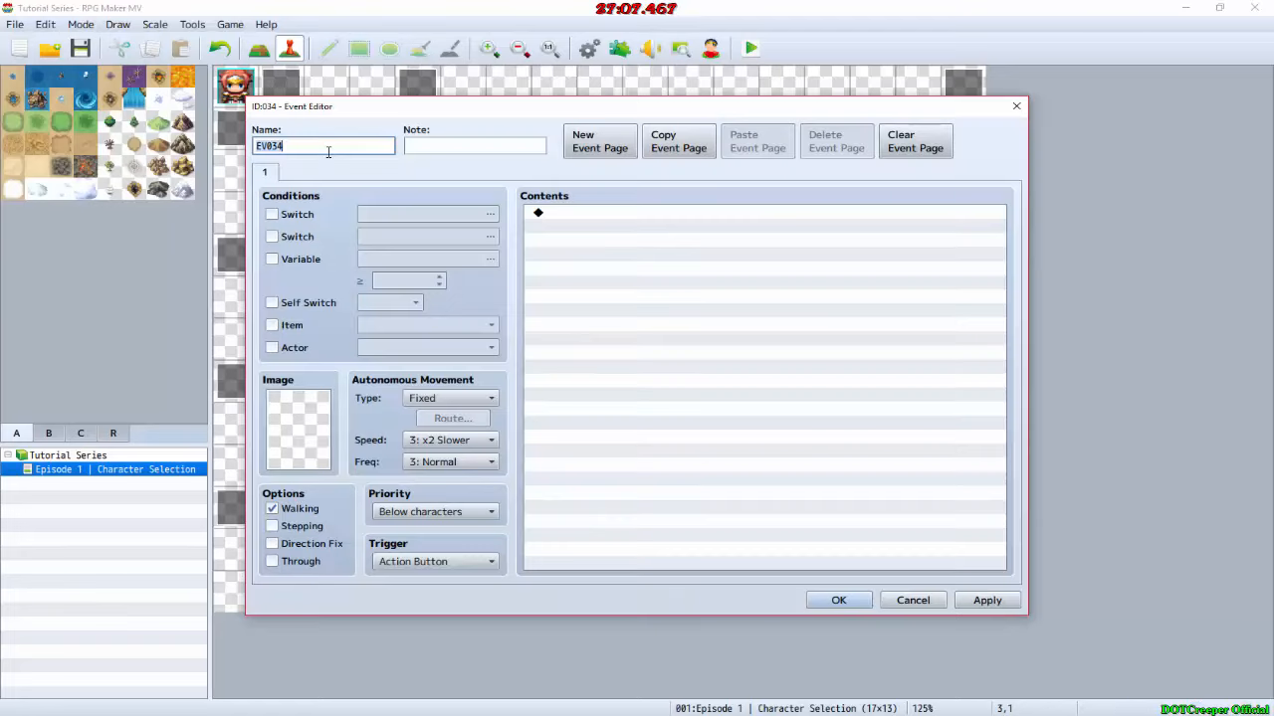
text(To Other)
key(Return)
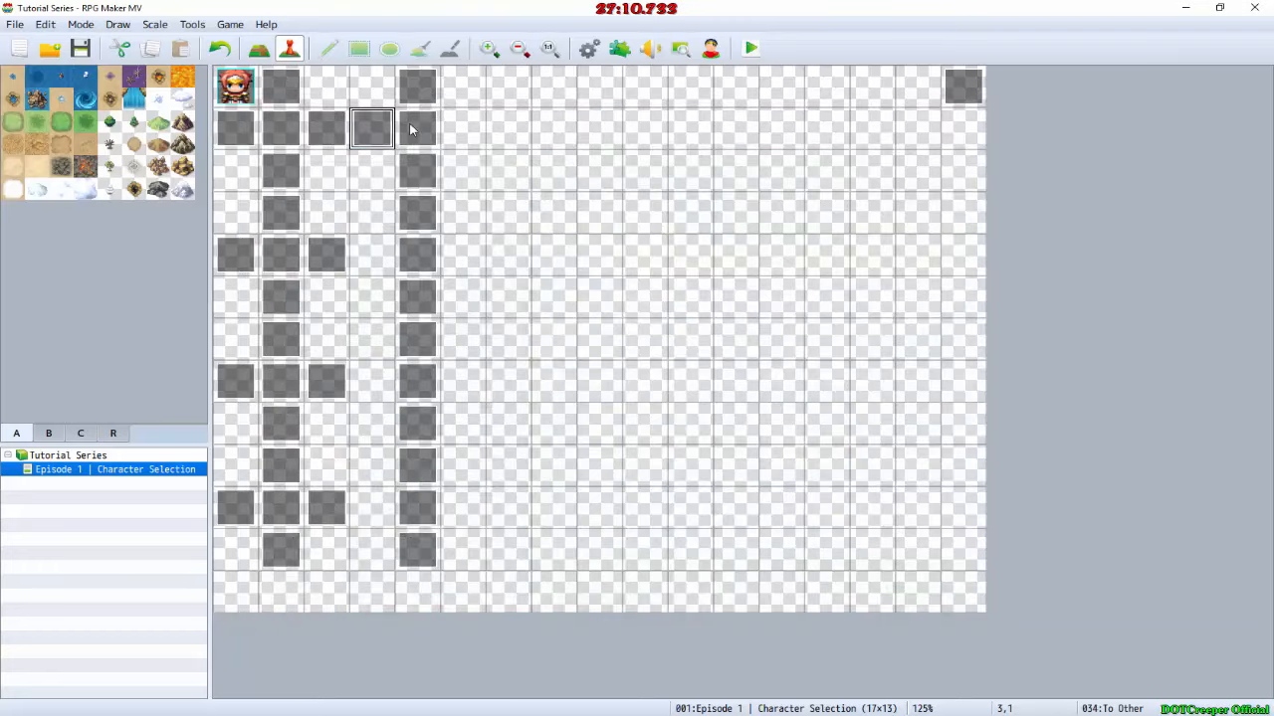
Step: Copy the To Other event from tile 3,1 to tile 5,1, on the other side of the second column
key(ctrl+c)
click(465, 128)
key(ctrl+v)
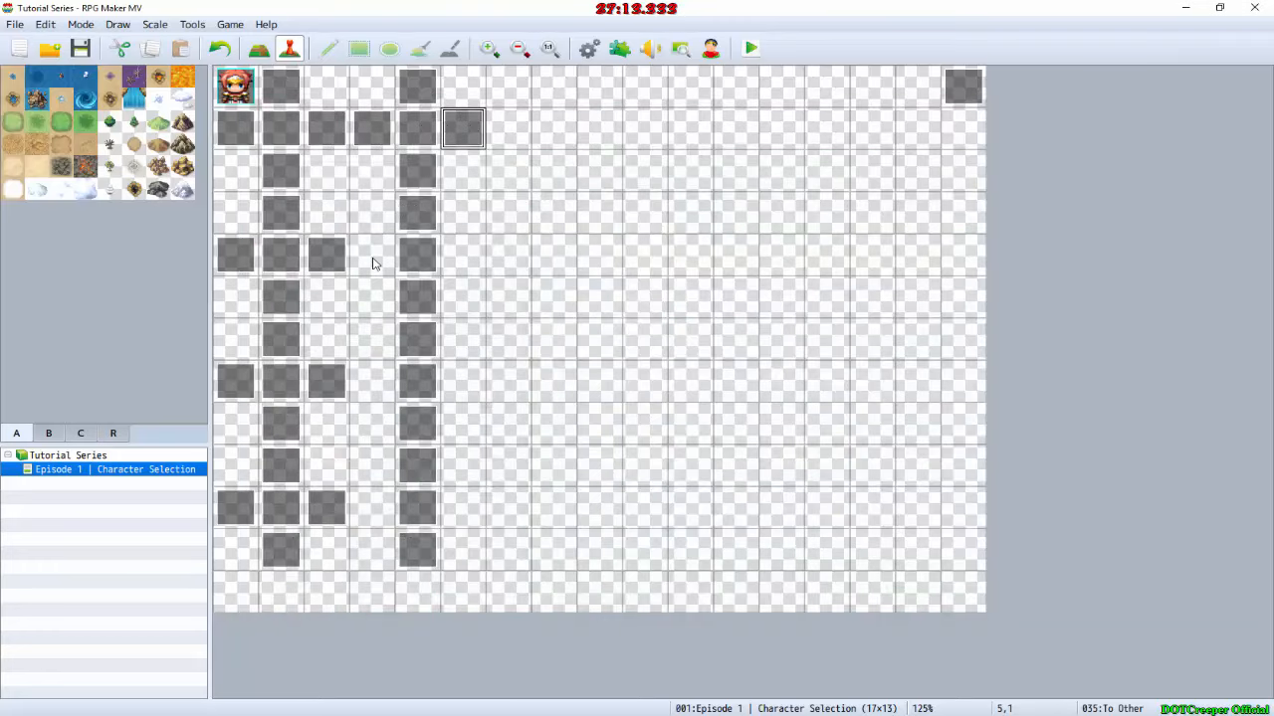
Step: Create an event named "To Elfkin" on map tile 3,4 and place a copy of it on tile 5,4
click(373, 256)
click(412, 262)
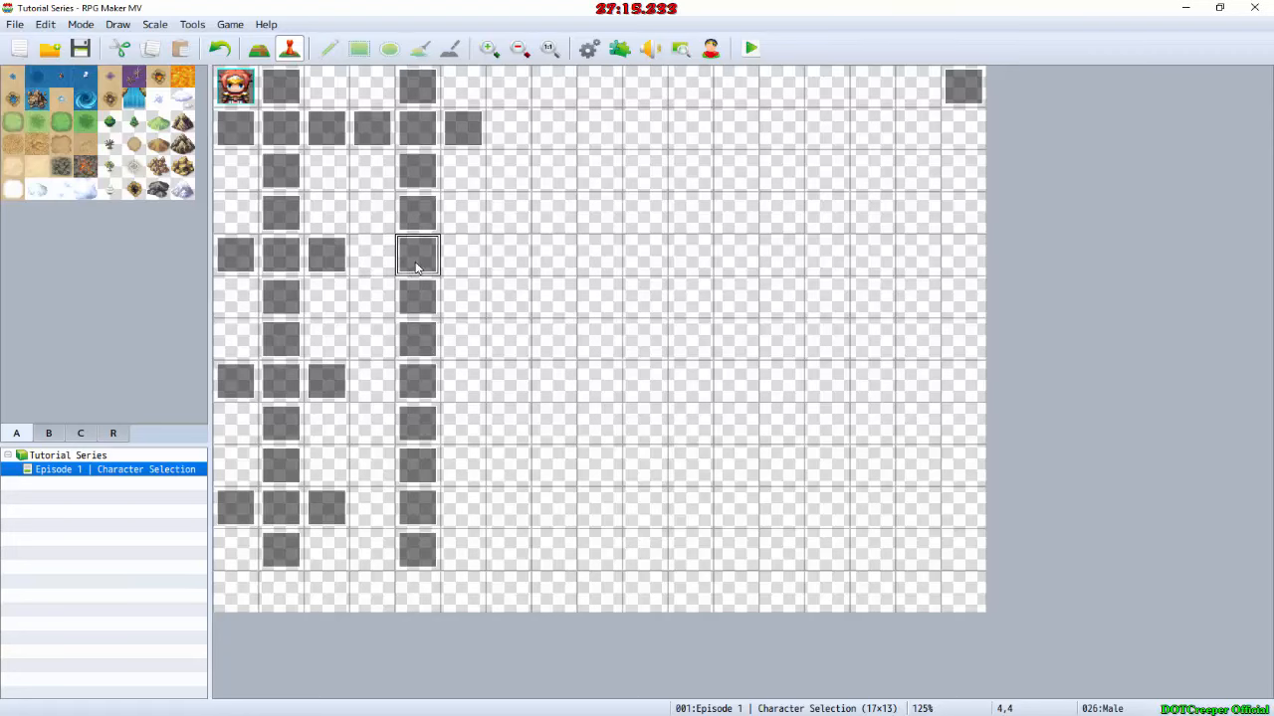
click(366, 257)
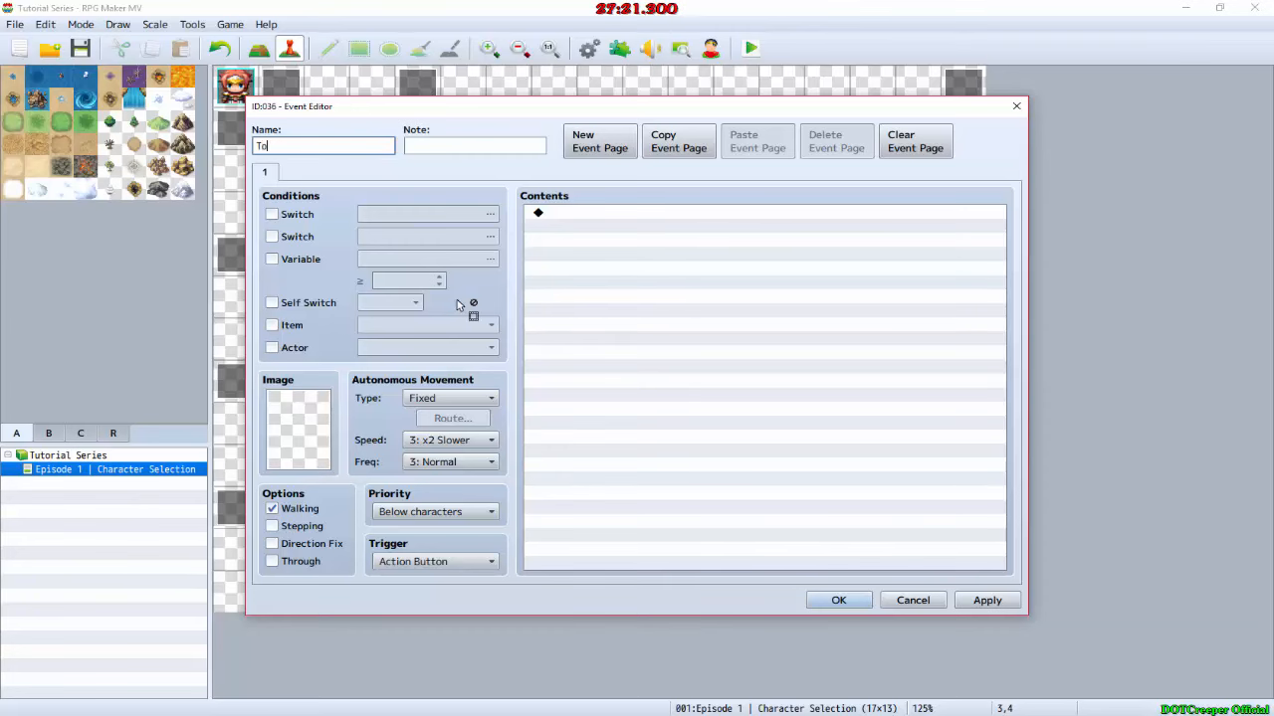
key(Return)
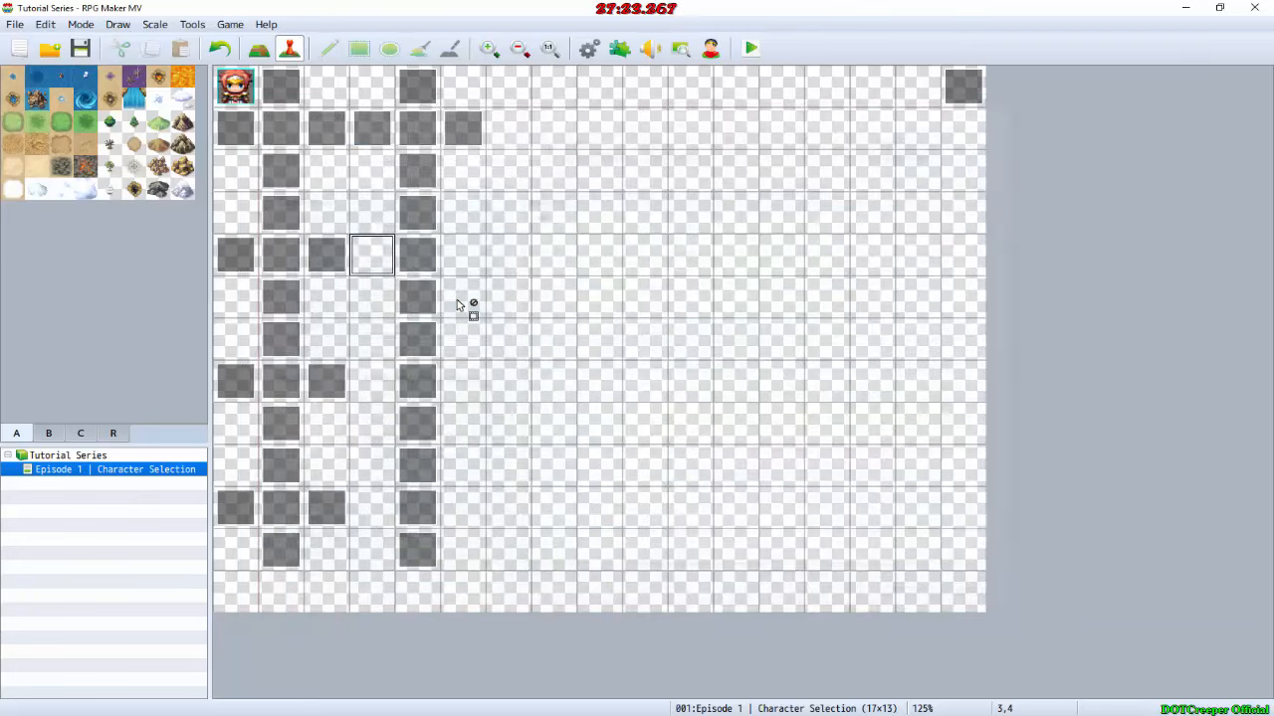
click(470, 276)
key(ctrl+v)
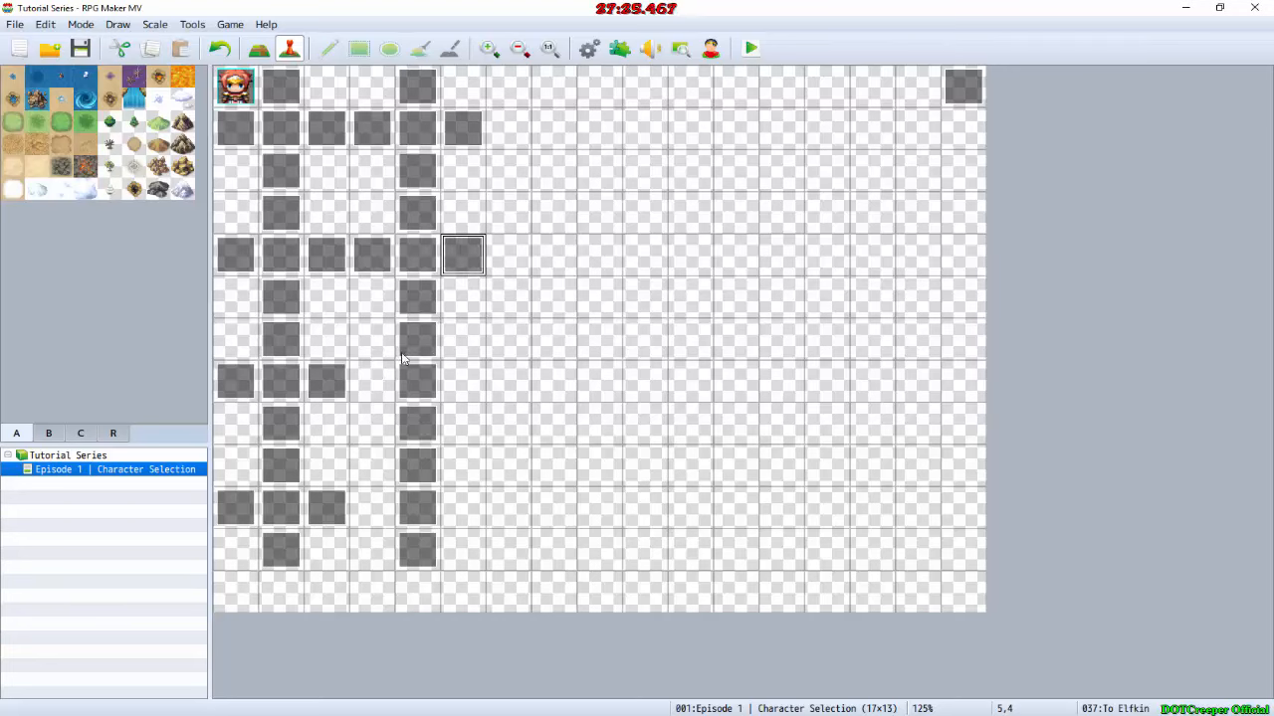
Step: Create an event named "To Dragonkin" on map tile 3,7 and place a copy of it on tile 5,7
double_click(373, 380)
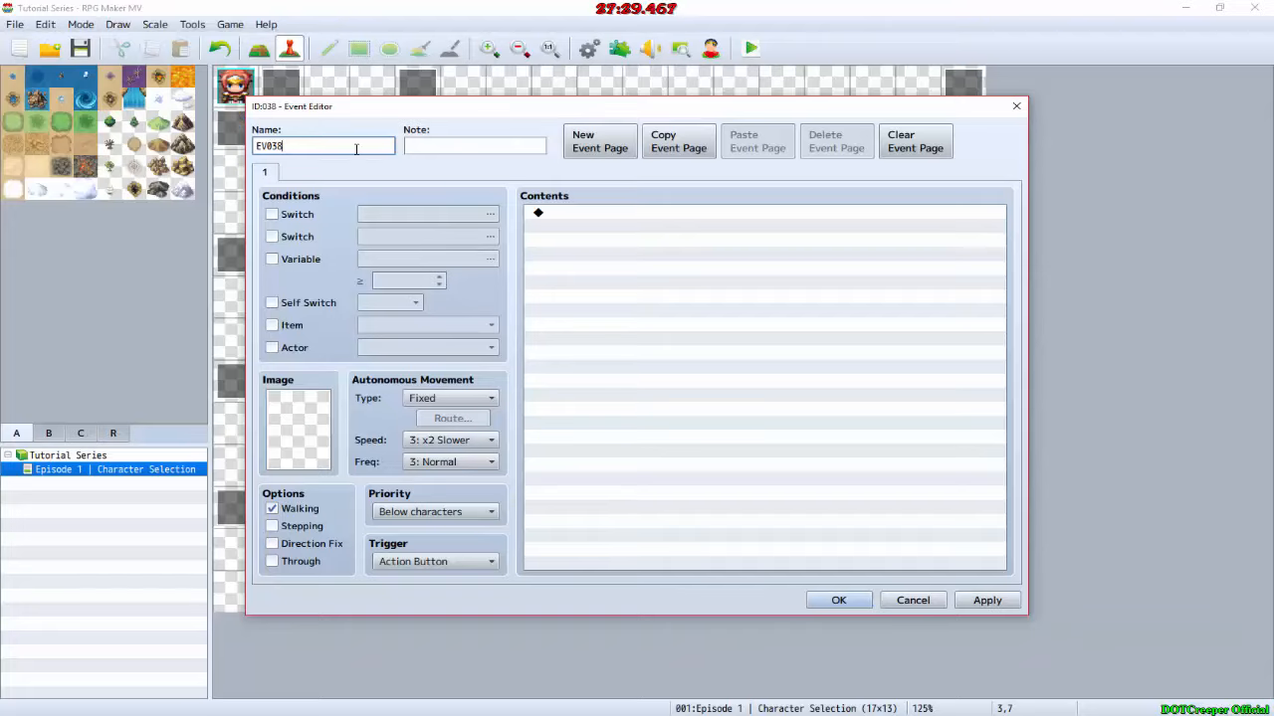
drag(357, 149, 107, 151)
text(To Dragonkin)
key(Return)
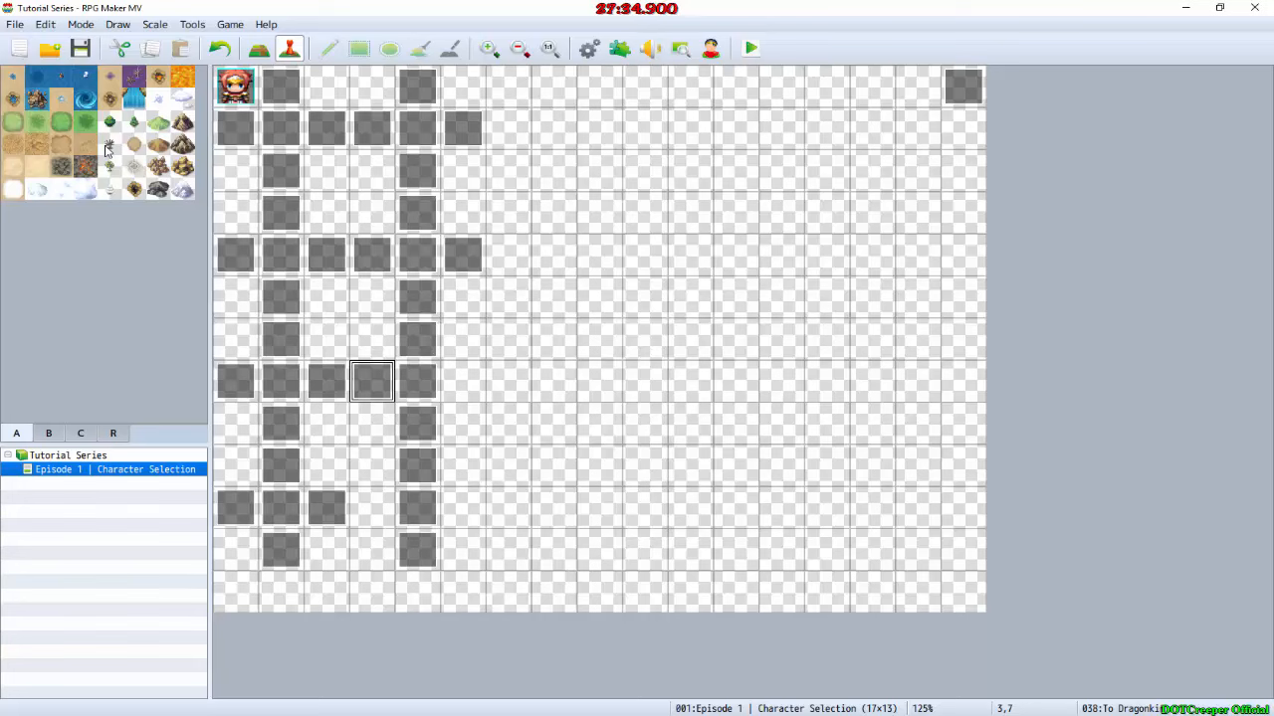
click(494, 395)
click(472, 396)
key(ctrl+v)
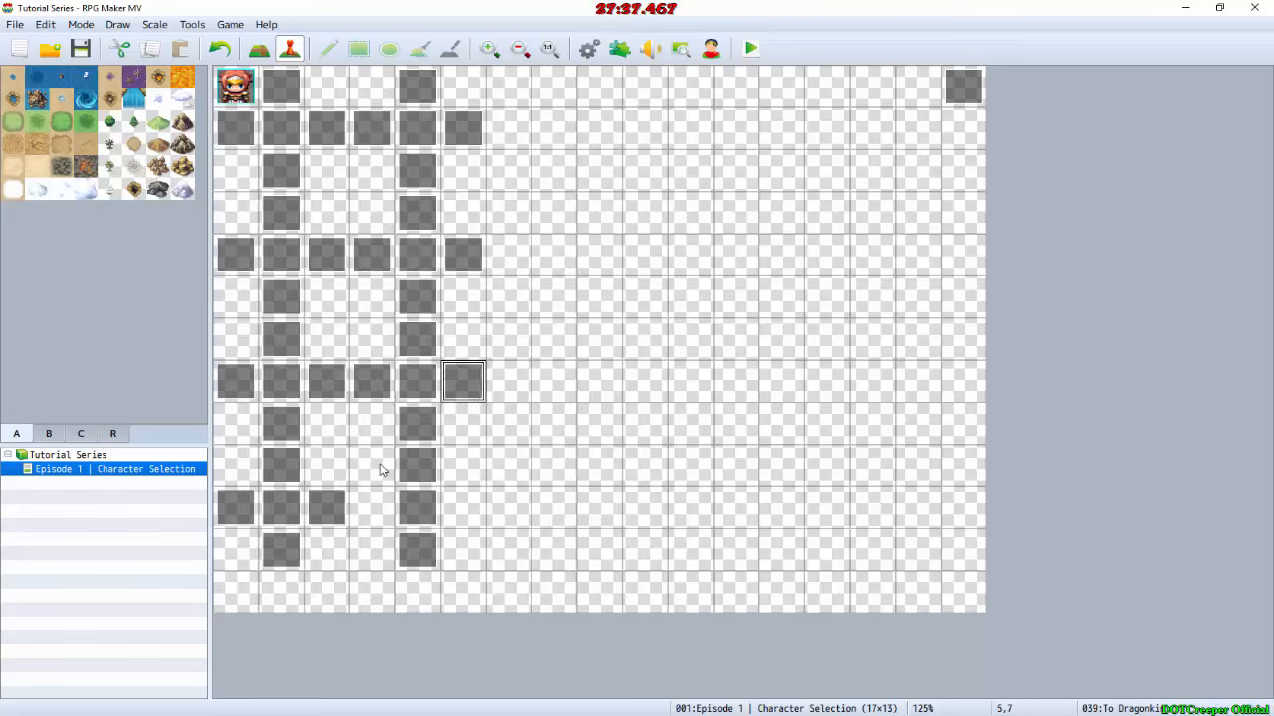
Step: Paste the To Dragonkin event onto map tile 3,10, rename it "To Wolfkin", and place a copy of it on tile 5,10
click(372, 519)
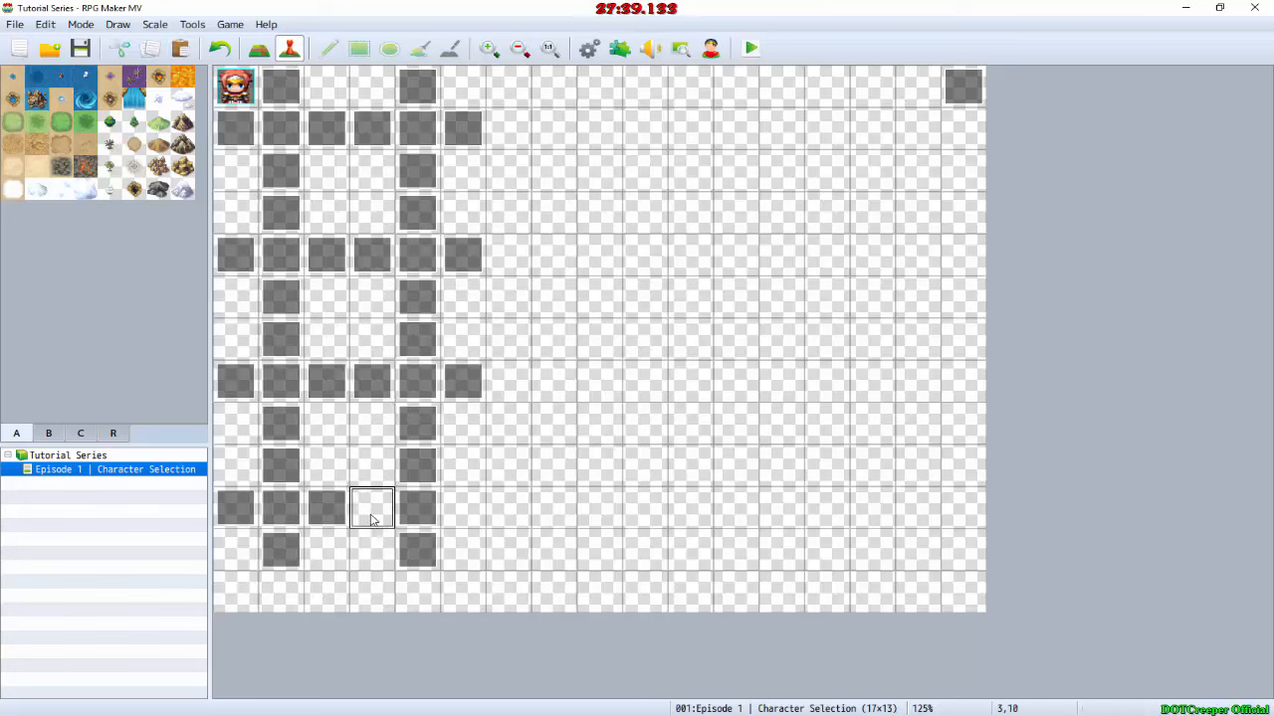
key(ctrl+v)
double_click(372, 508)
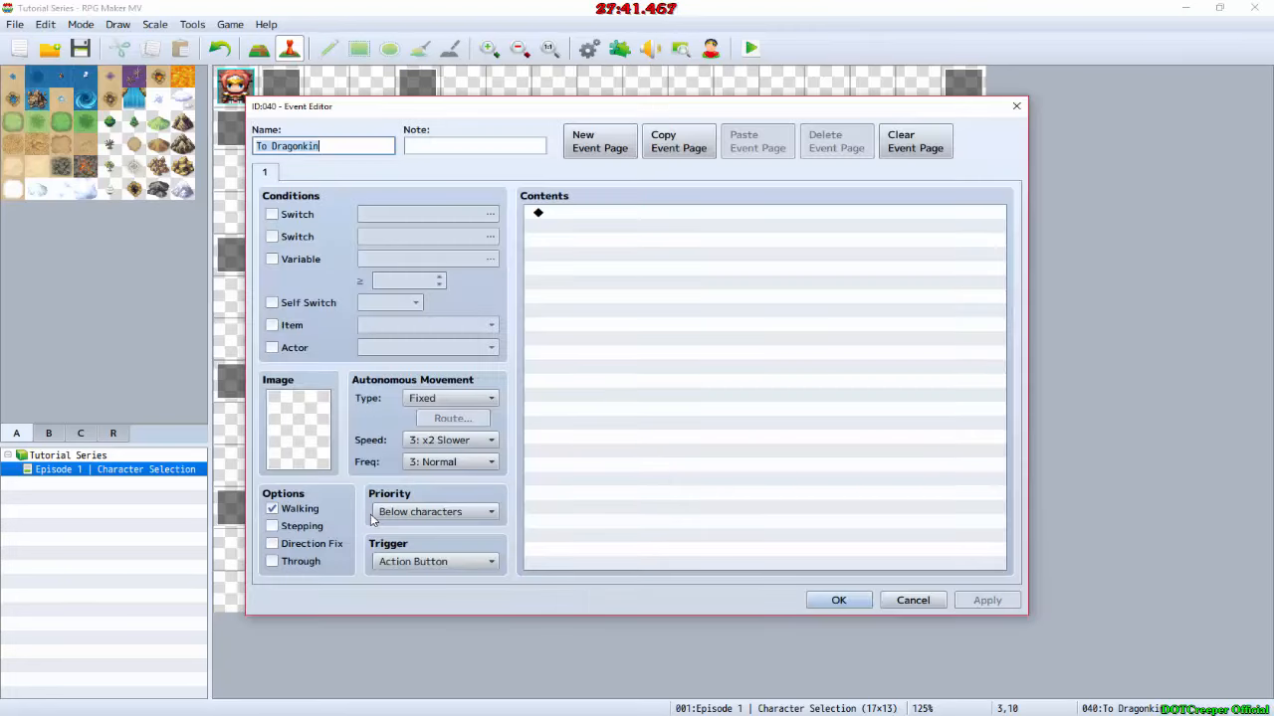
key(alt+Tab)
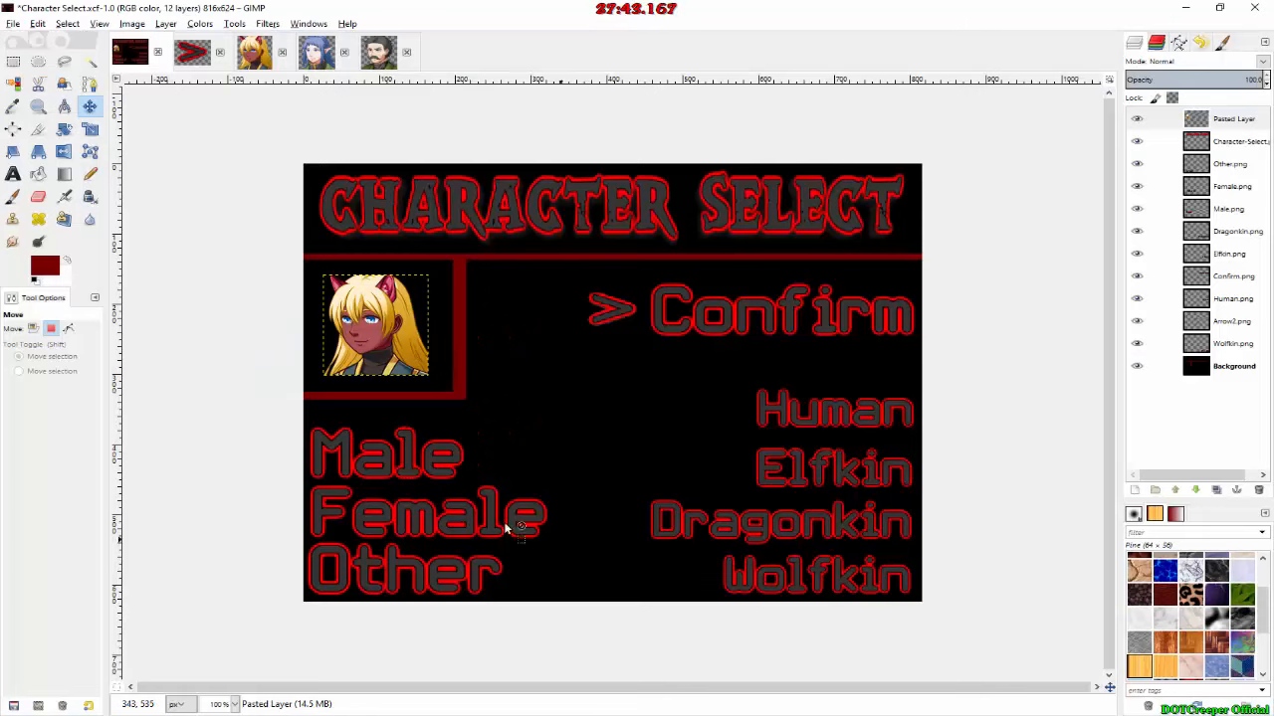
key(alt+Tab)
drag(318, 146, 273, 149)
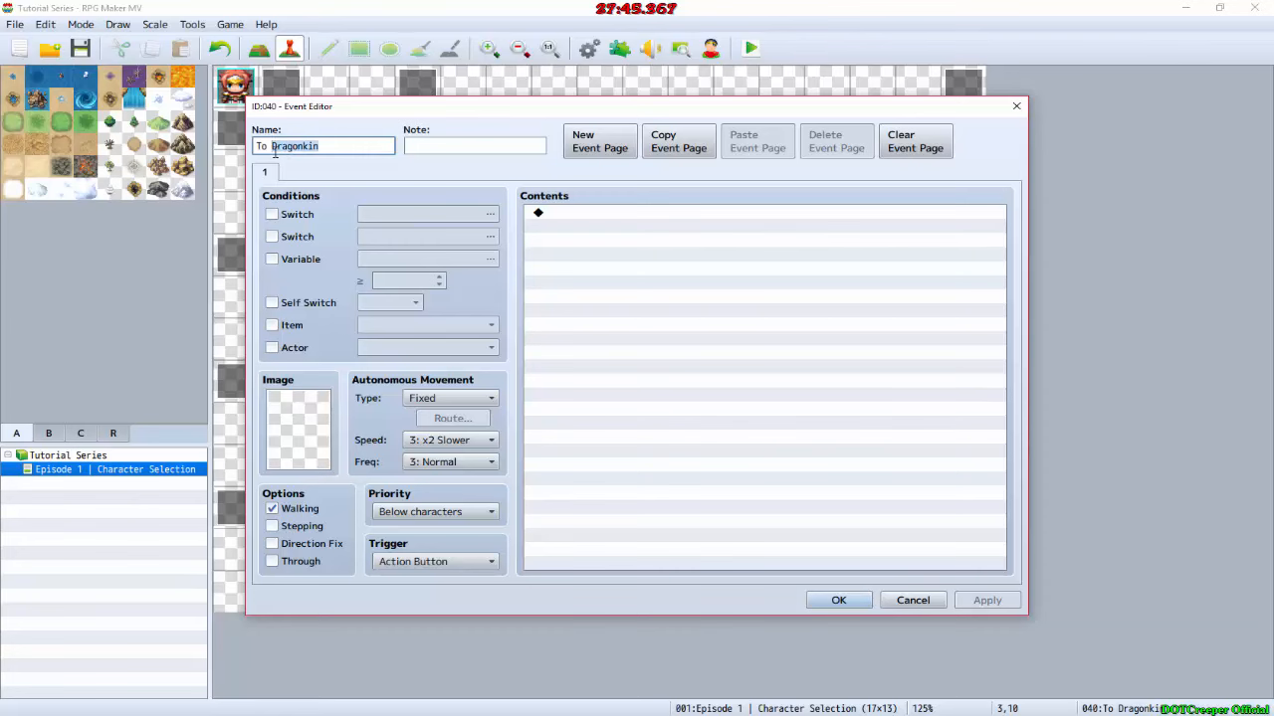
text(Wolf)
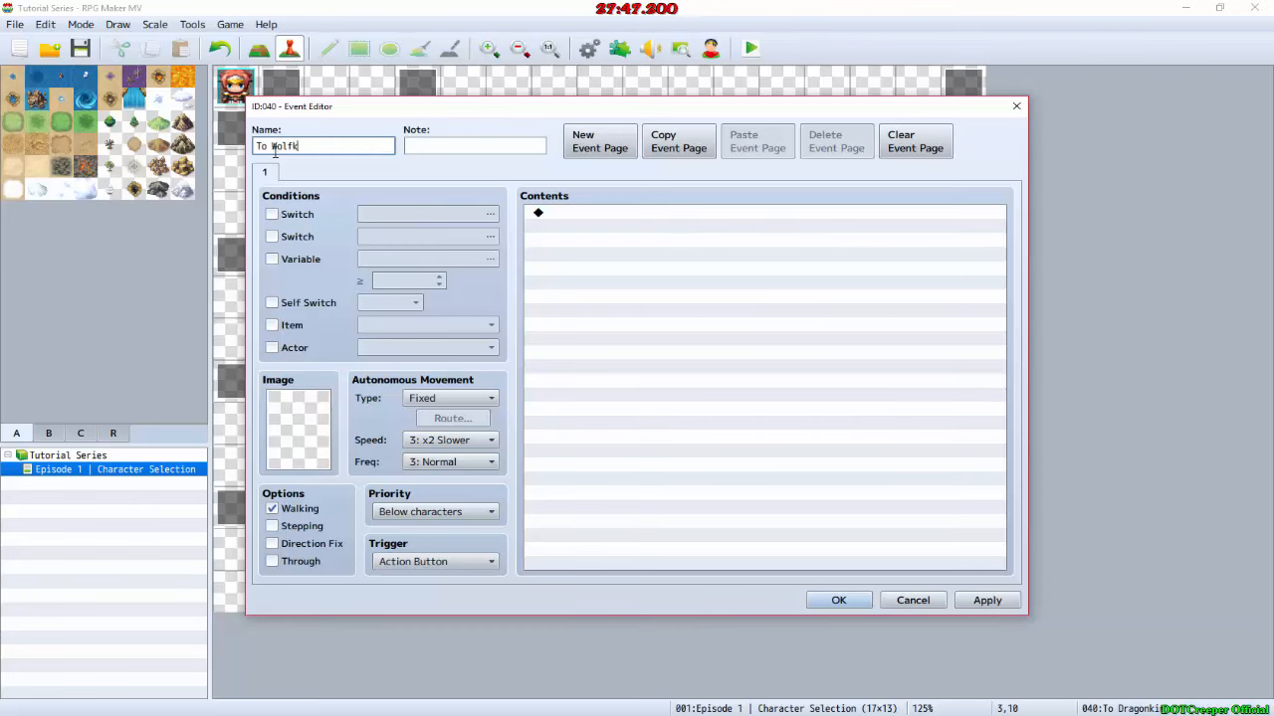
key(Return)
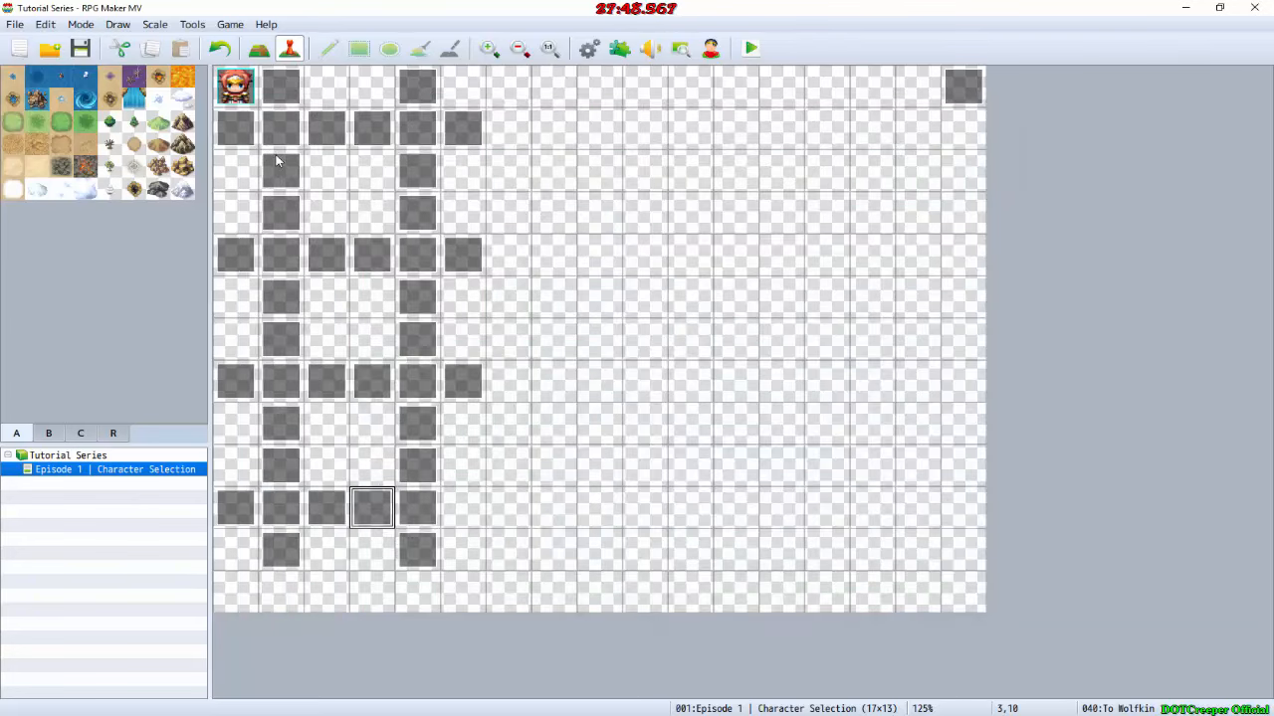
click(476, 527)
key(ctrl+v)
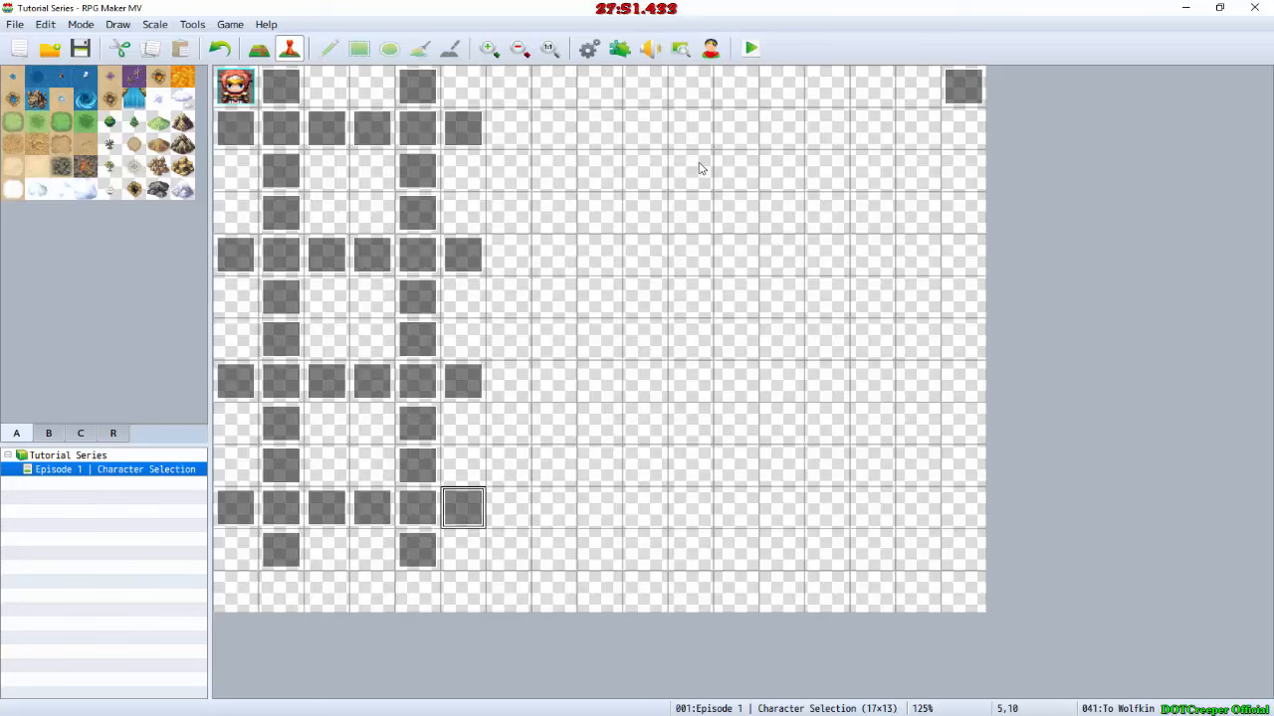
Step: In the To Wolfkin event on map tile 1,0, enable Through and set the trigger to Player Touch
click(507, 159)
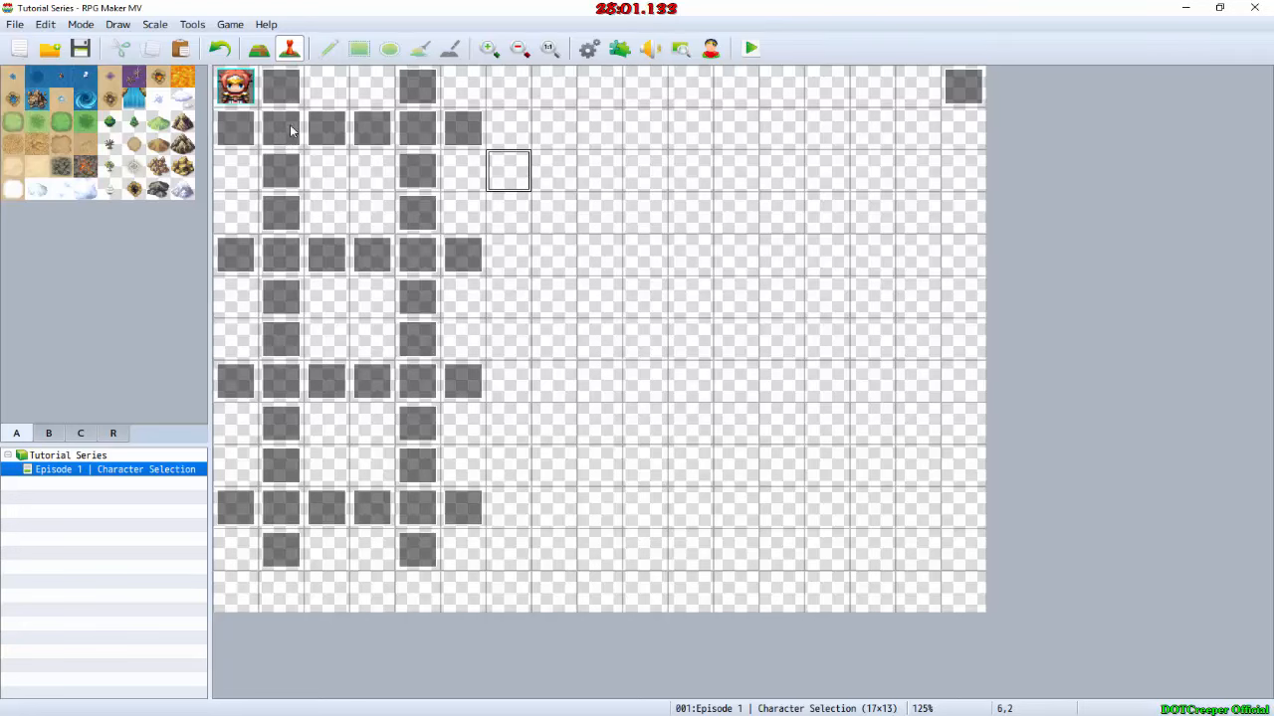
double_click(281, 88)
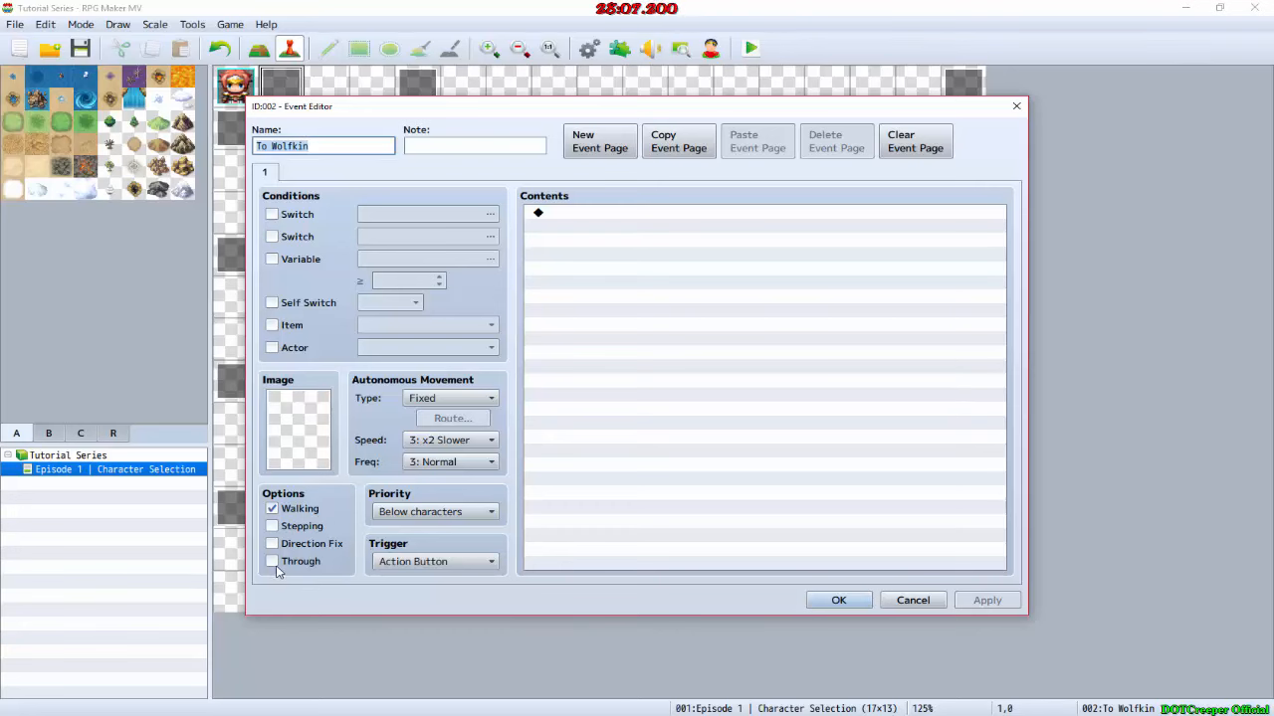
click(272, 561)
click(421, 561)
key(Escape)
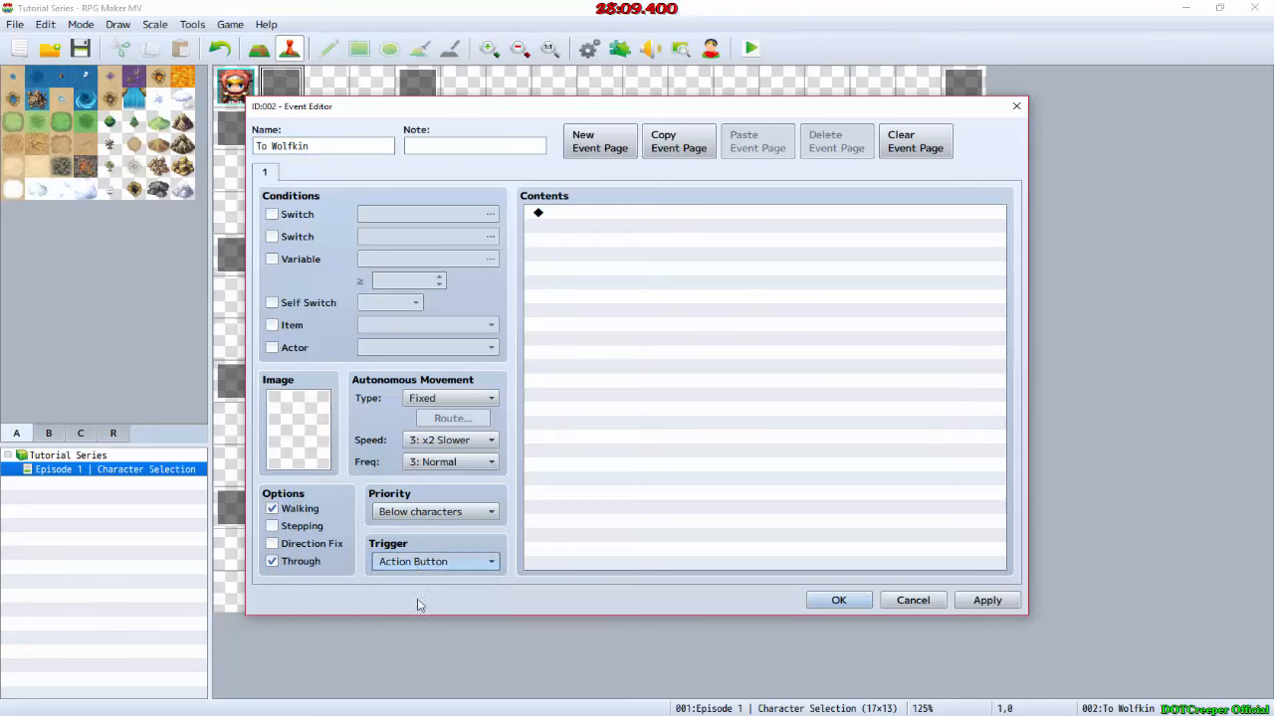
key(Down)
Step: Add a Transfer Player command to the To Wolfkin event with destination 4,1 on the Character Selection map and no fade
double_click(568, 217)
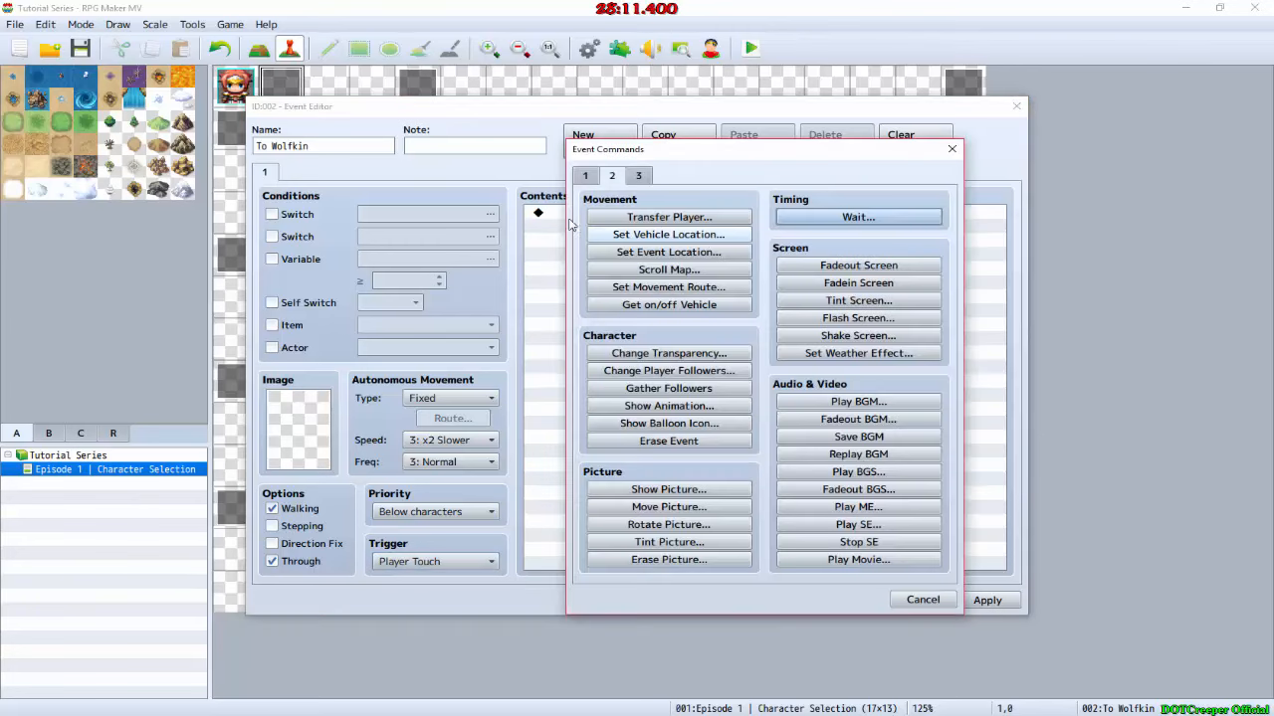
click(631, 219)
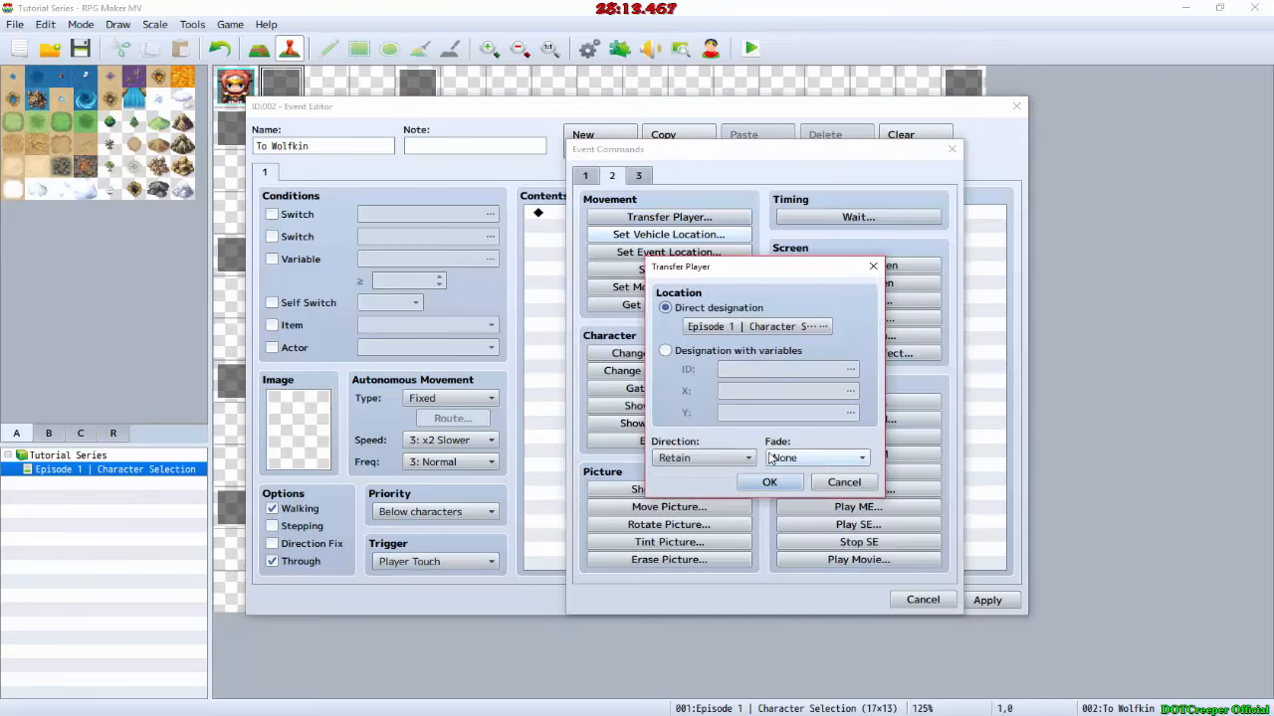
click(744, 326)
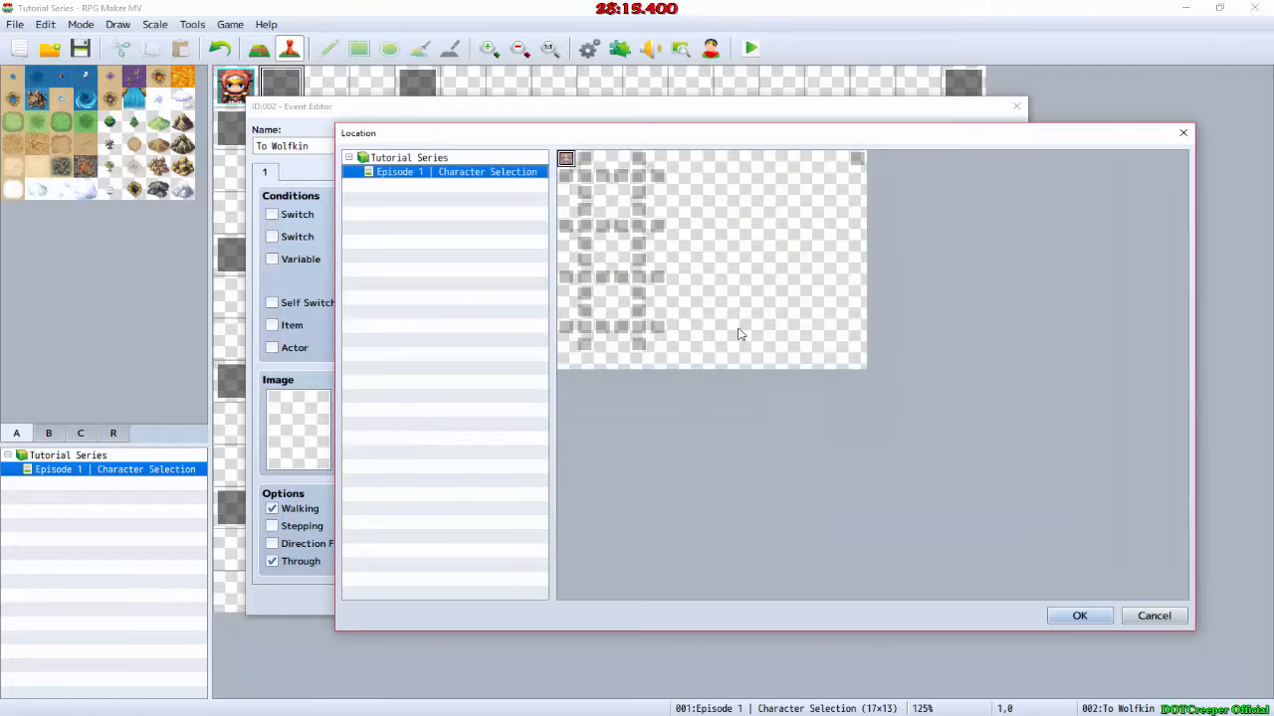
double_click(638, 178)
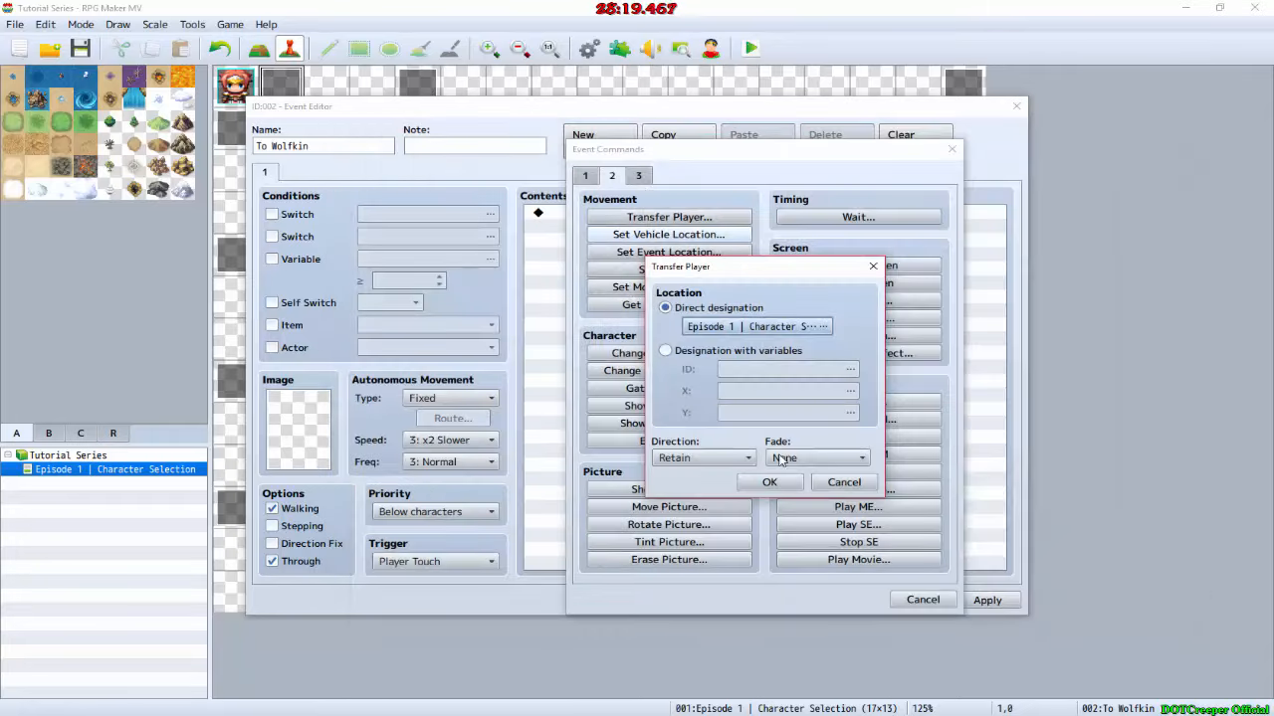
click(771, 484)
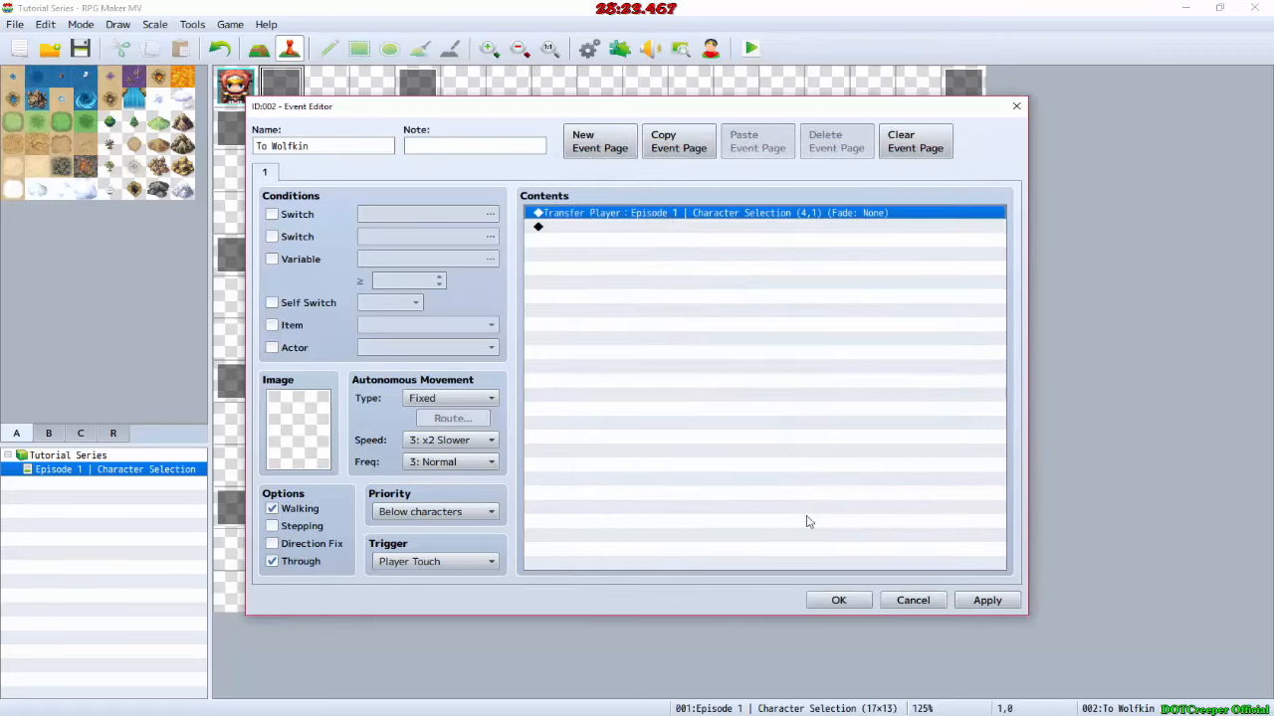
click(839, 600)
Step: Paste the Transfer Player command into the To Human event on map tile 1,2 and set its destination to 1,4
click(287, 130)
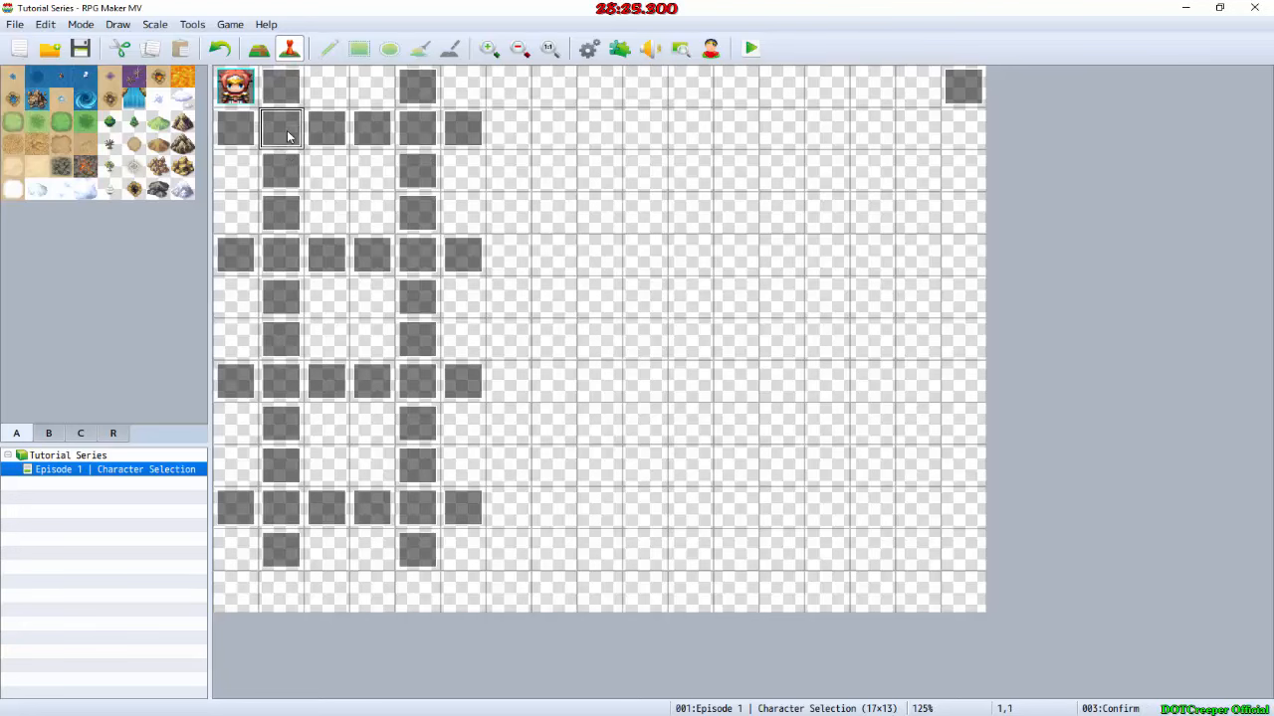
double_click(289, 172)
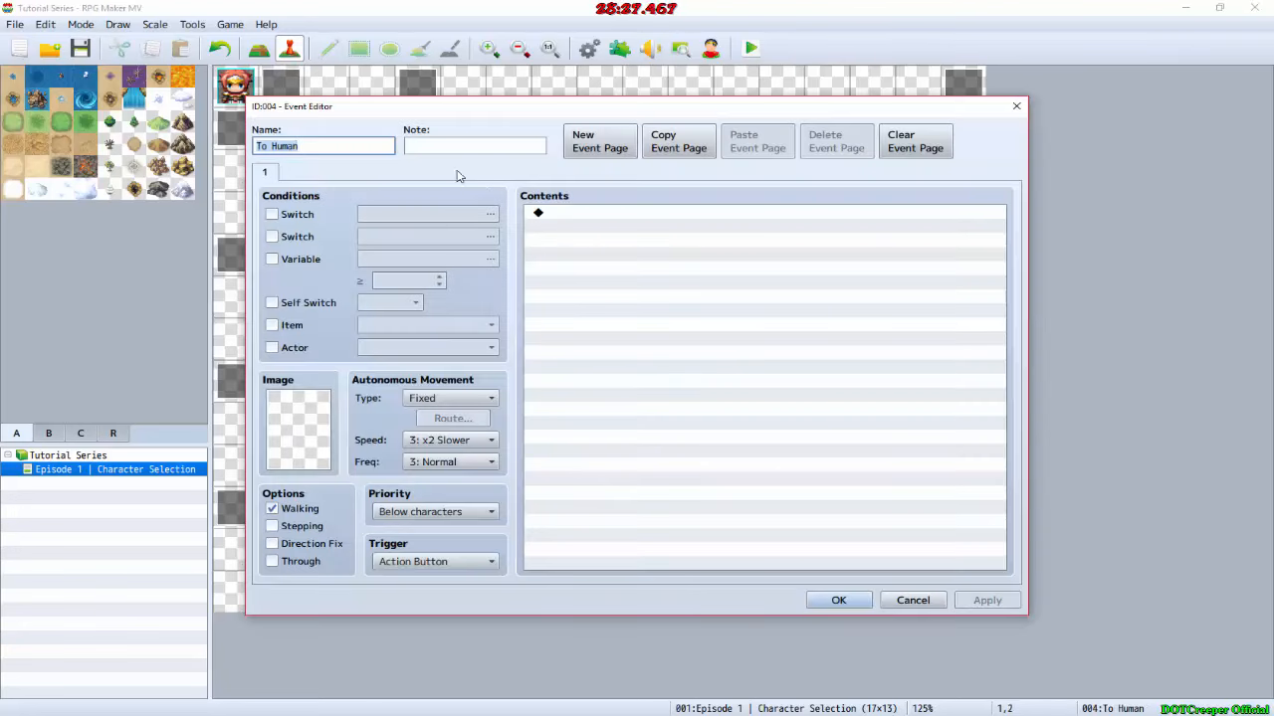
click(536, 212)
click(581, 225)
click(603, 214)
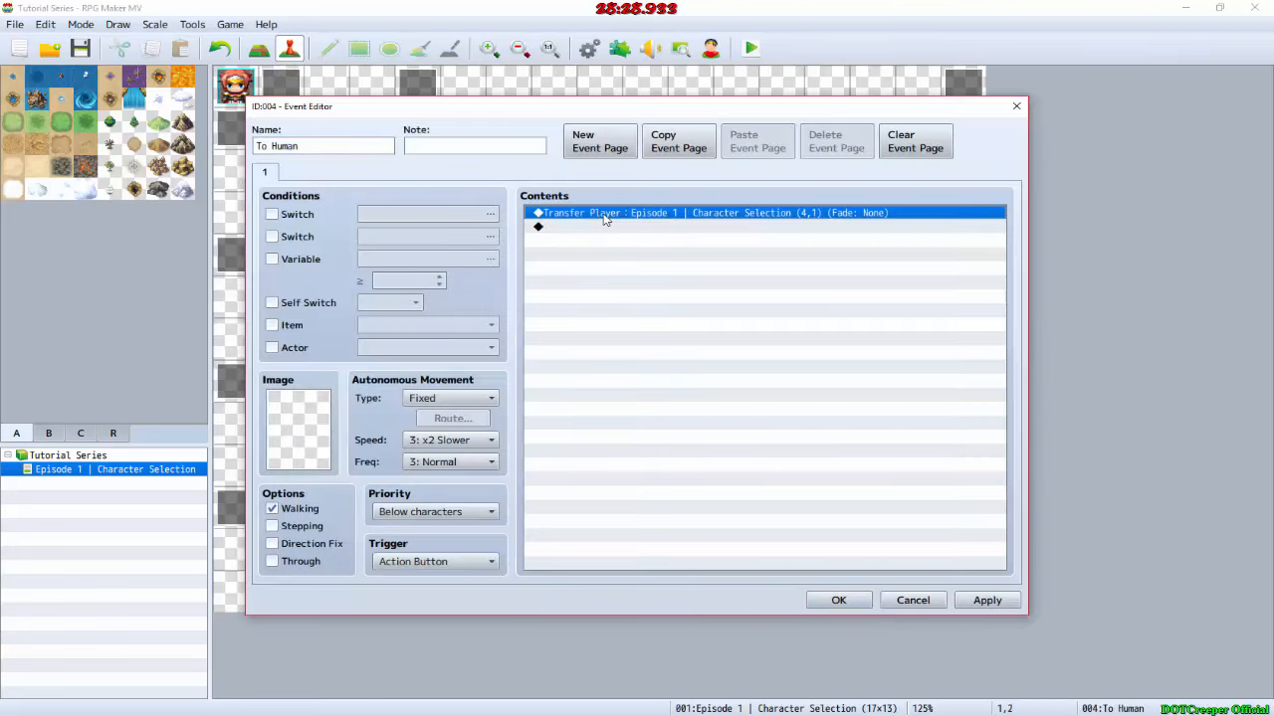
double_click(603, 217)
click(741, 336)
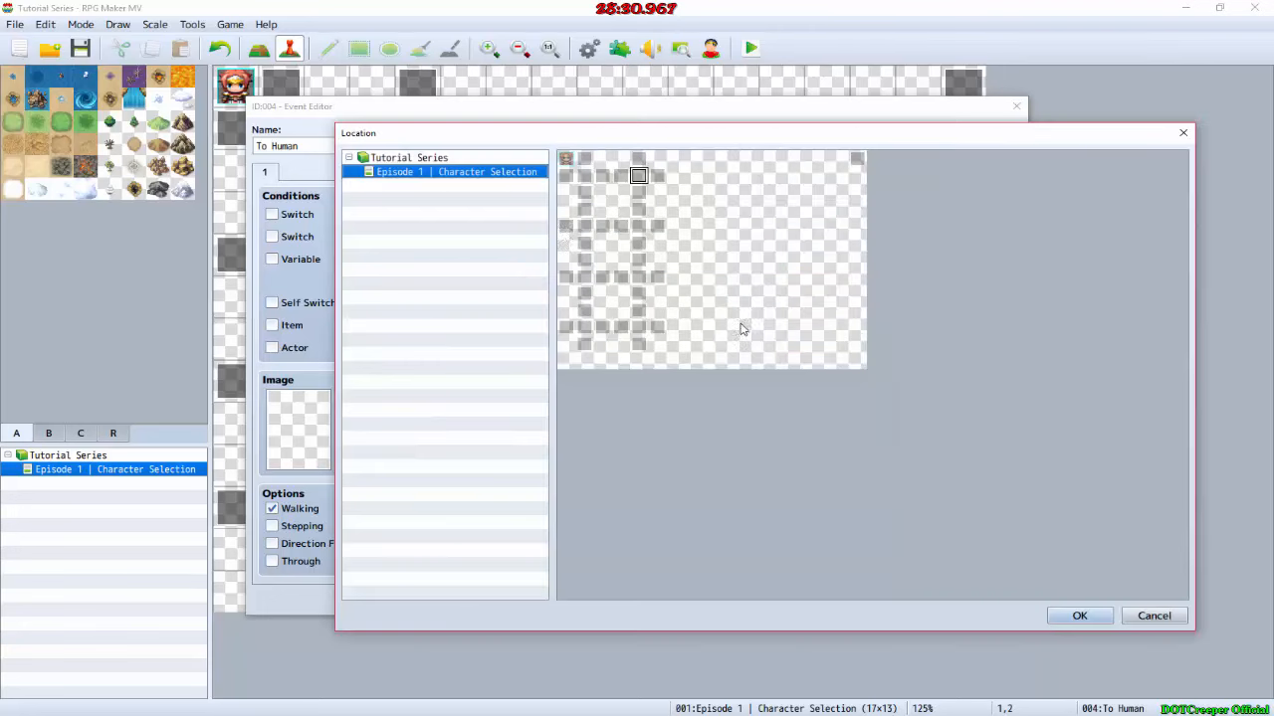
double_click(581, 228)
click(784, 485)
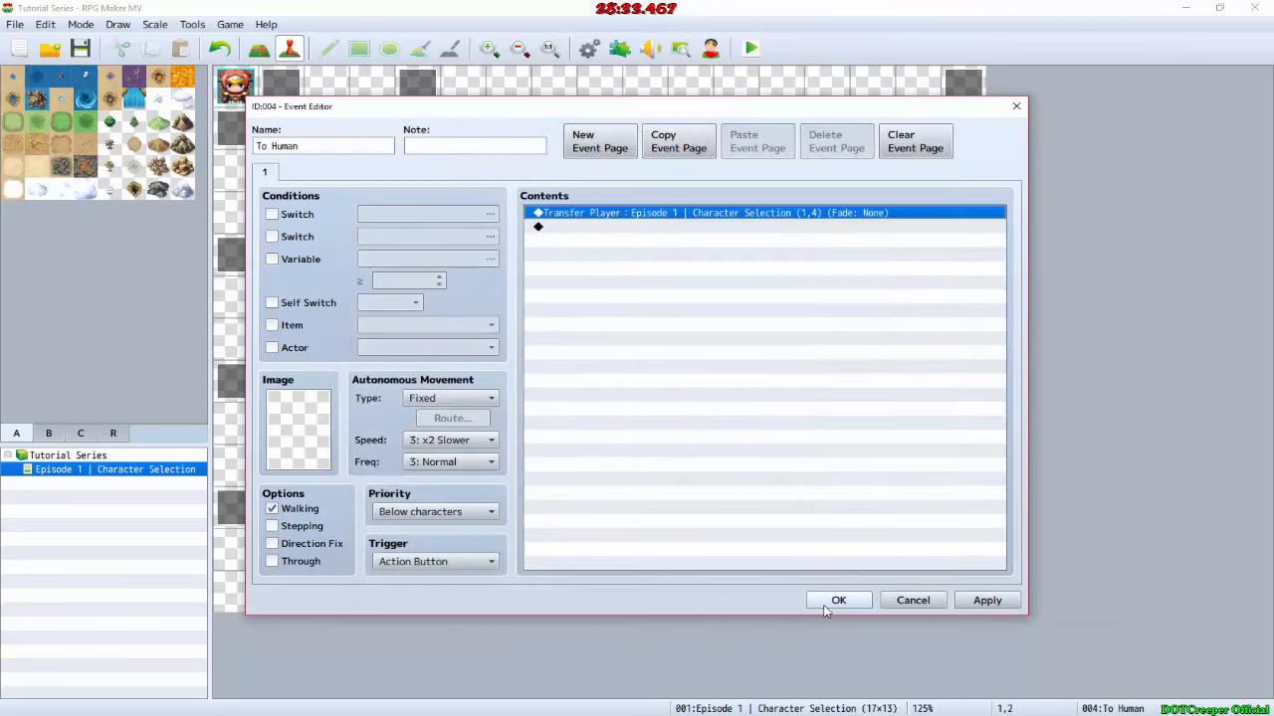
click(825, 609)
Step: Paste the Transfer Player command into the To Confirm event on map tile 1,3 and set its destination to 1,1
double_click(355, 213)
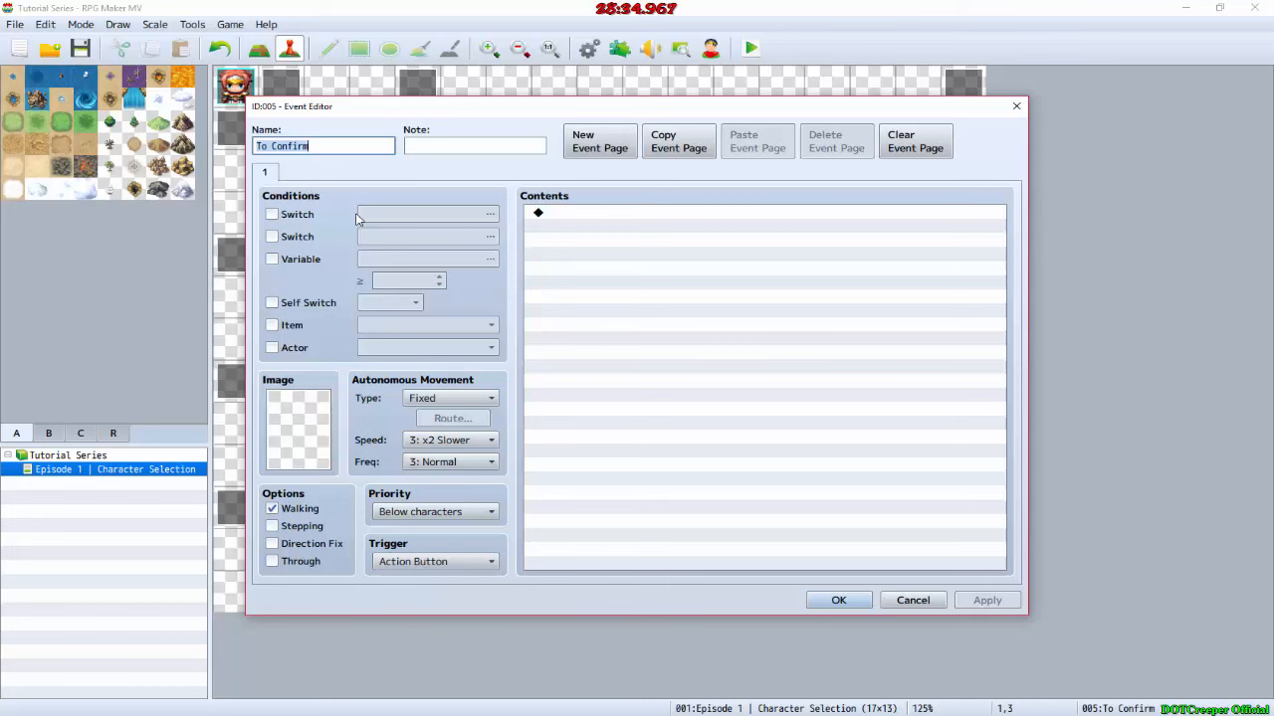
click(597, 212)
key(ctrl+v)
double_click(669, 217)
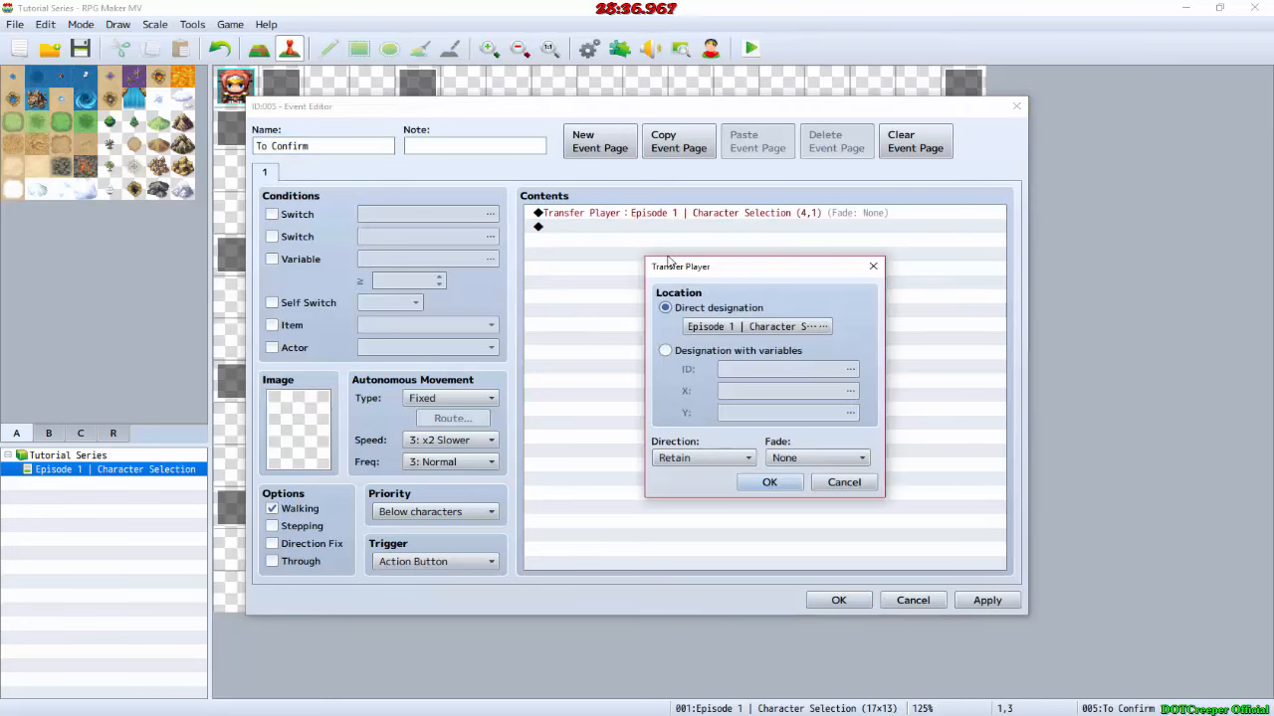
click(708, 336)
double_click(585, 179)
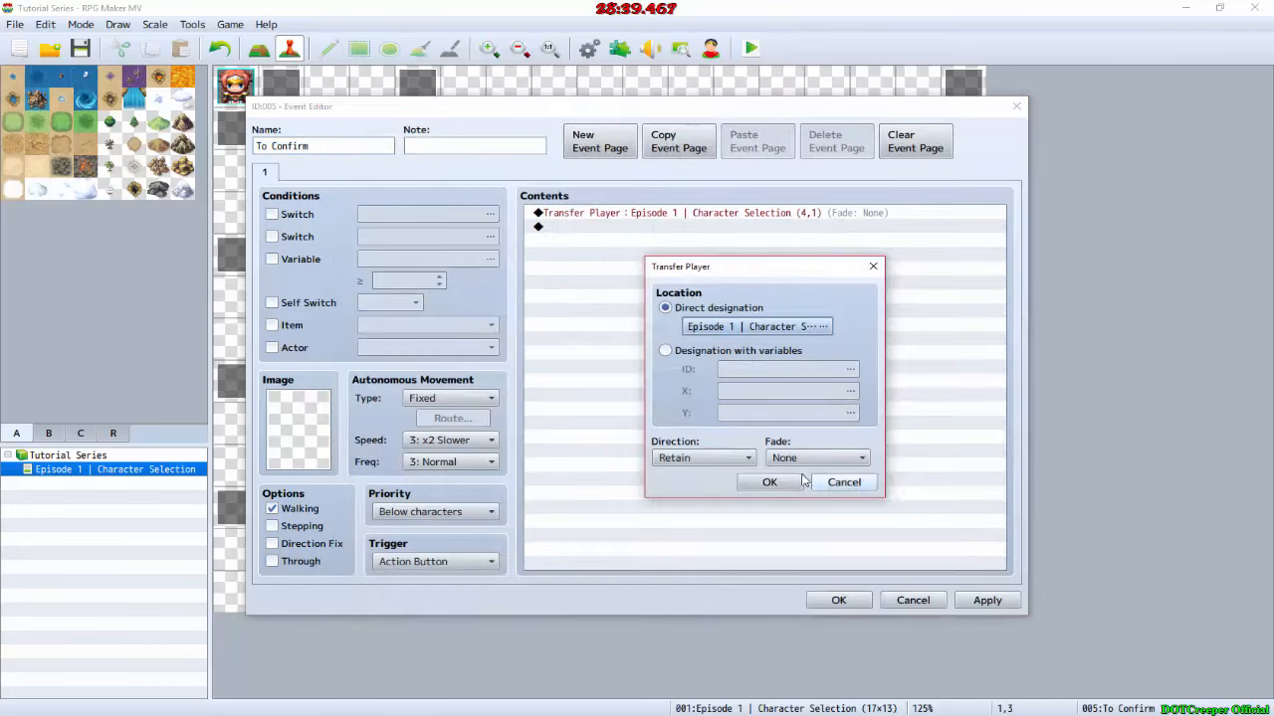
click(800, 482)
click(839, 600)
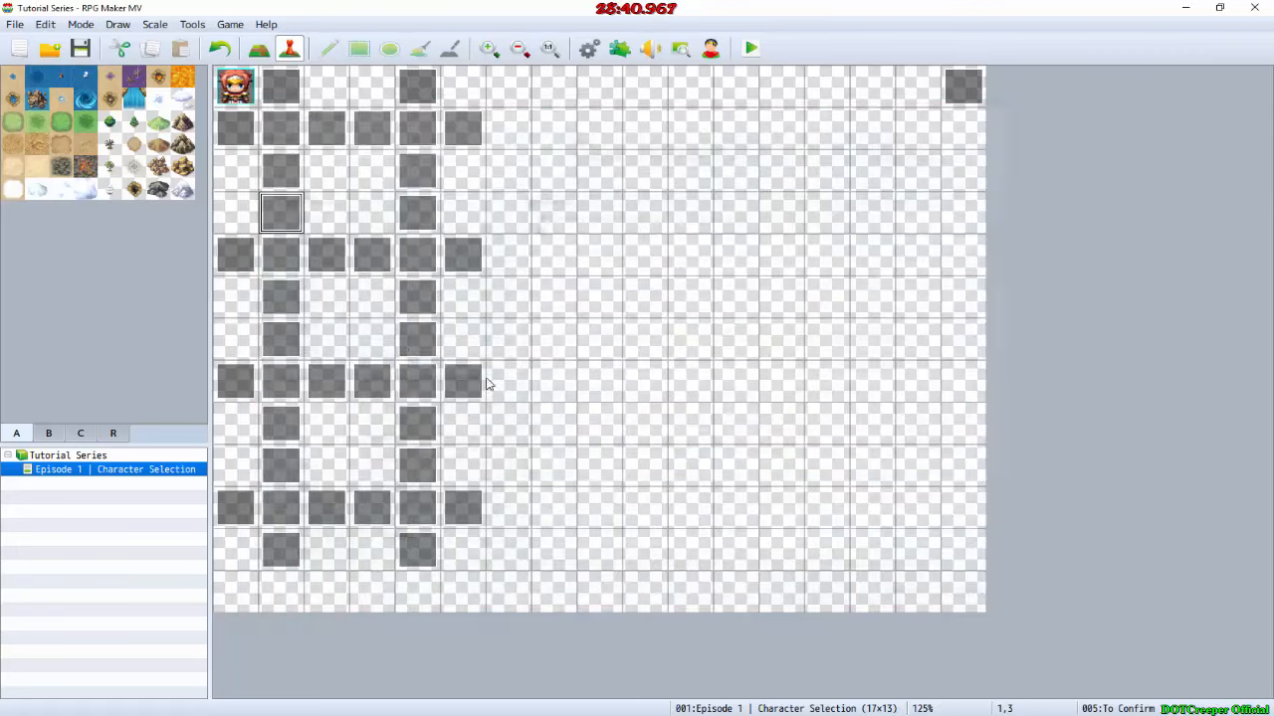
Step: Paste the Transfer Player command into the To Elfkin event on map tile 1,5 and set its destination to 1,7
double_click(287, 292)
click(612, 238)
key(ctrl+v)
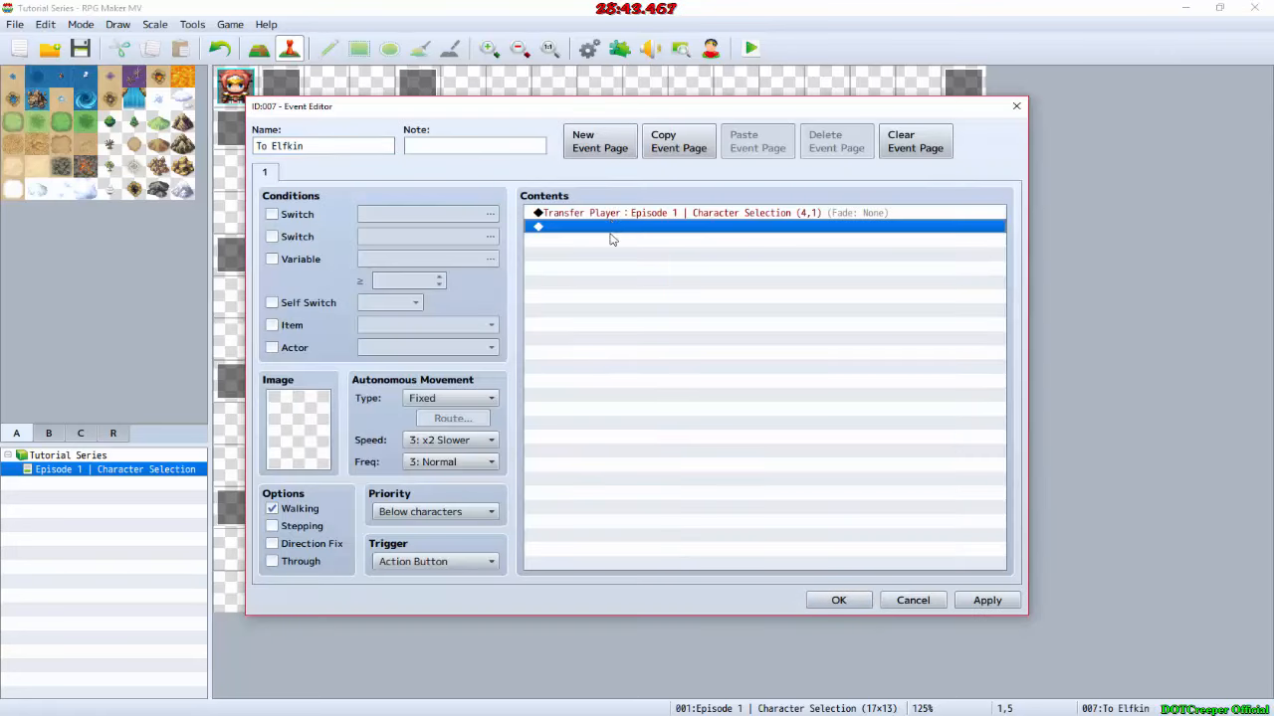
double_click(609, 213)
click(708, 332)
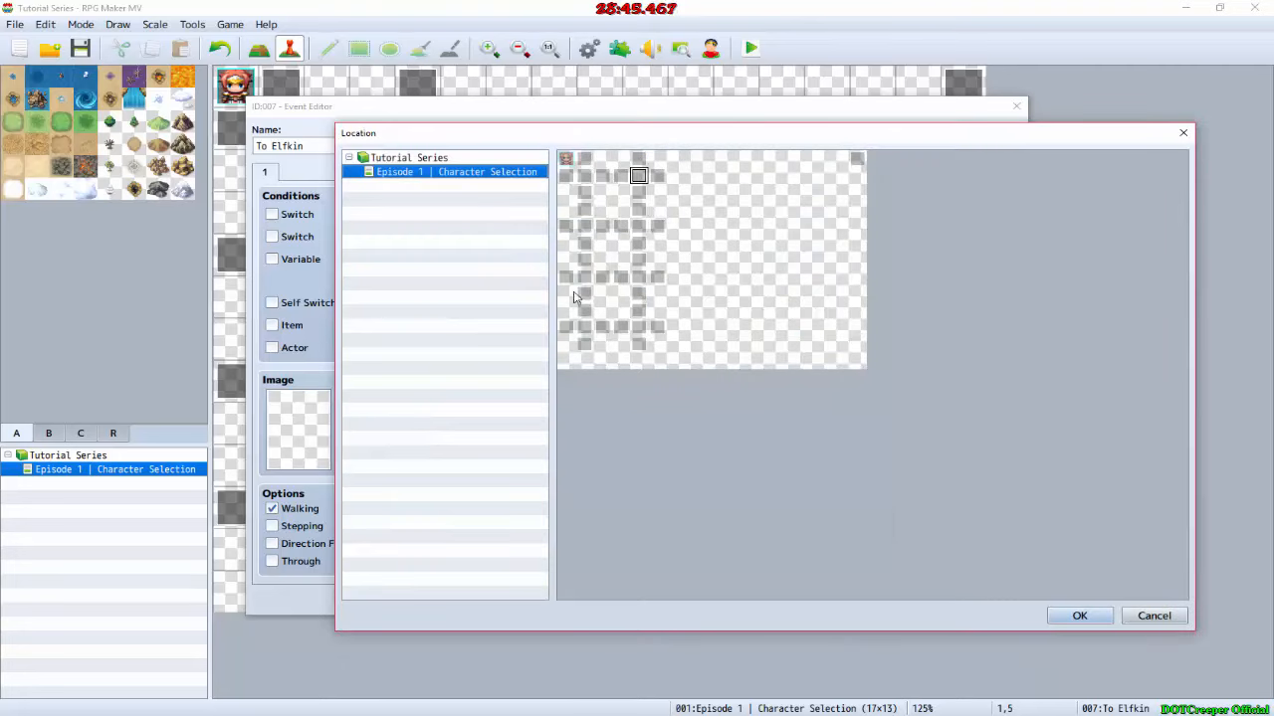
double_click(584, 277)
click(758, 476)
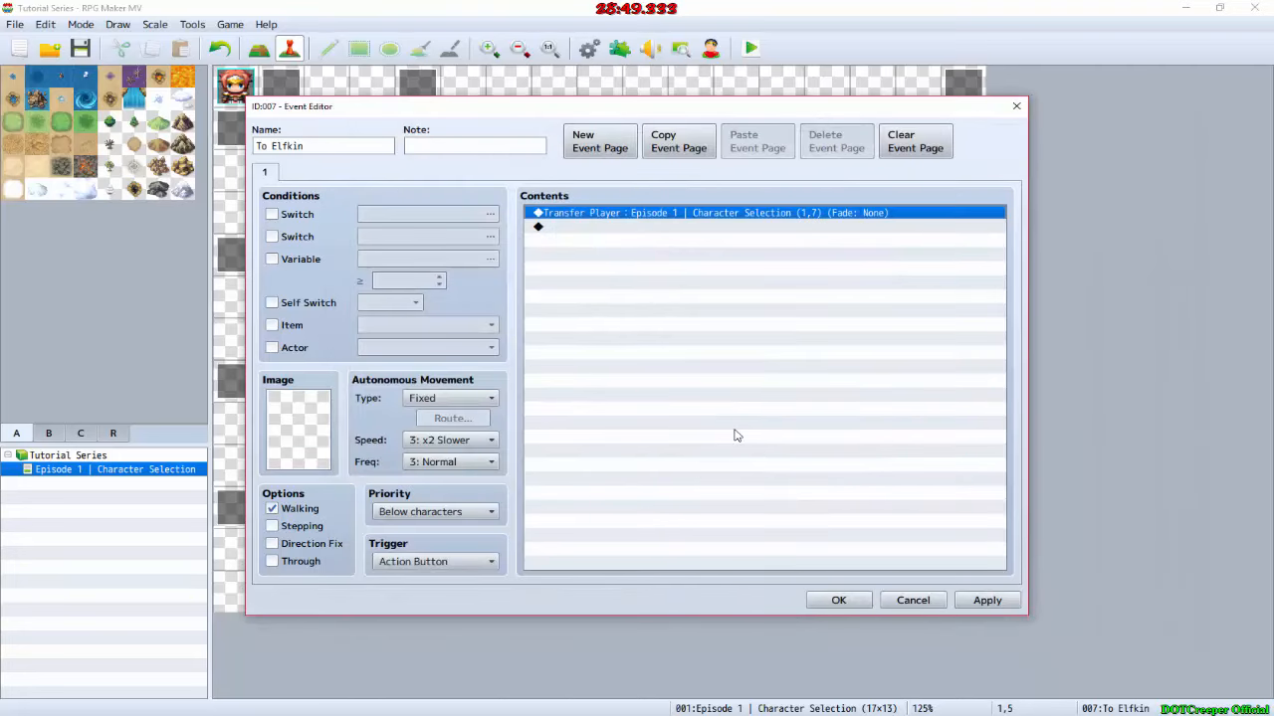
click(838, 599)
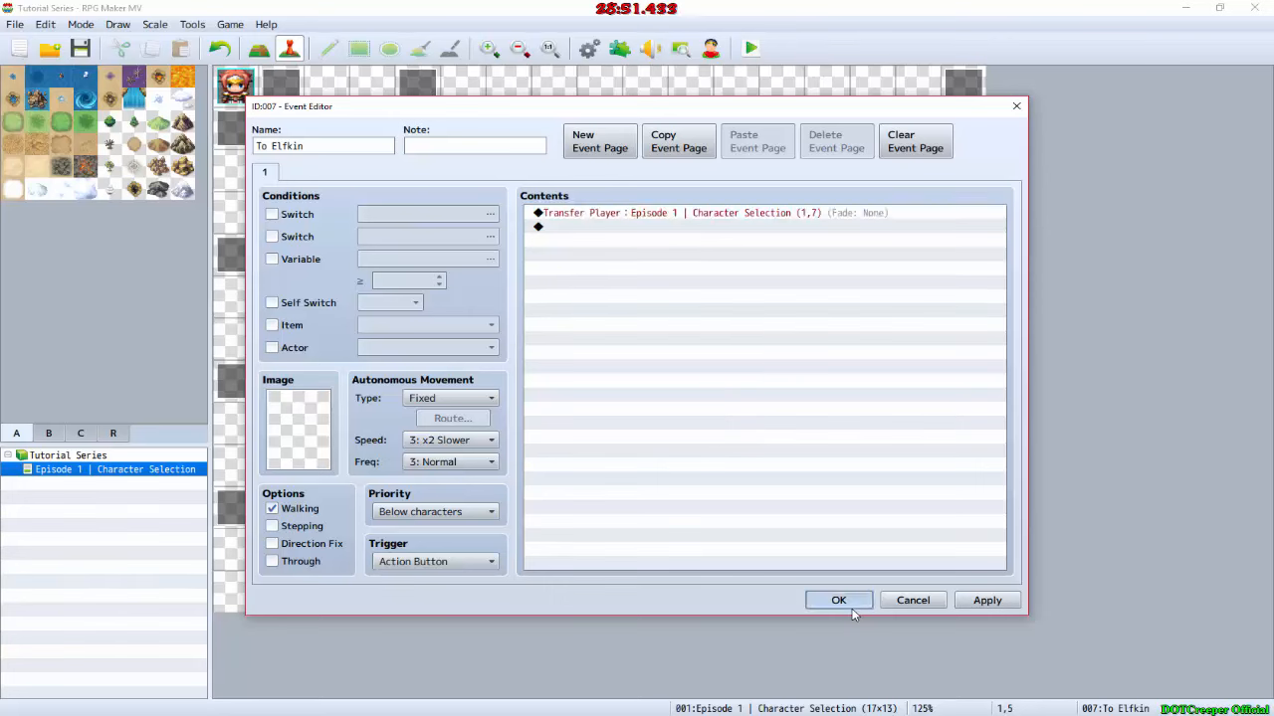
double_click(291, 339)
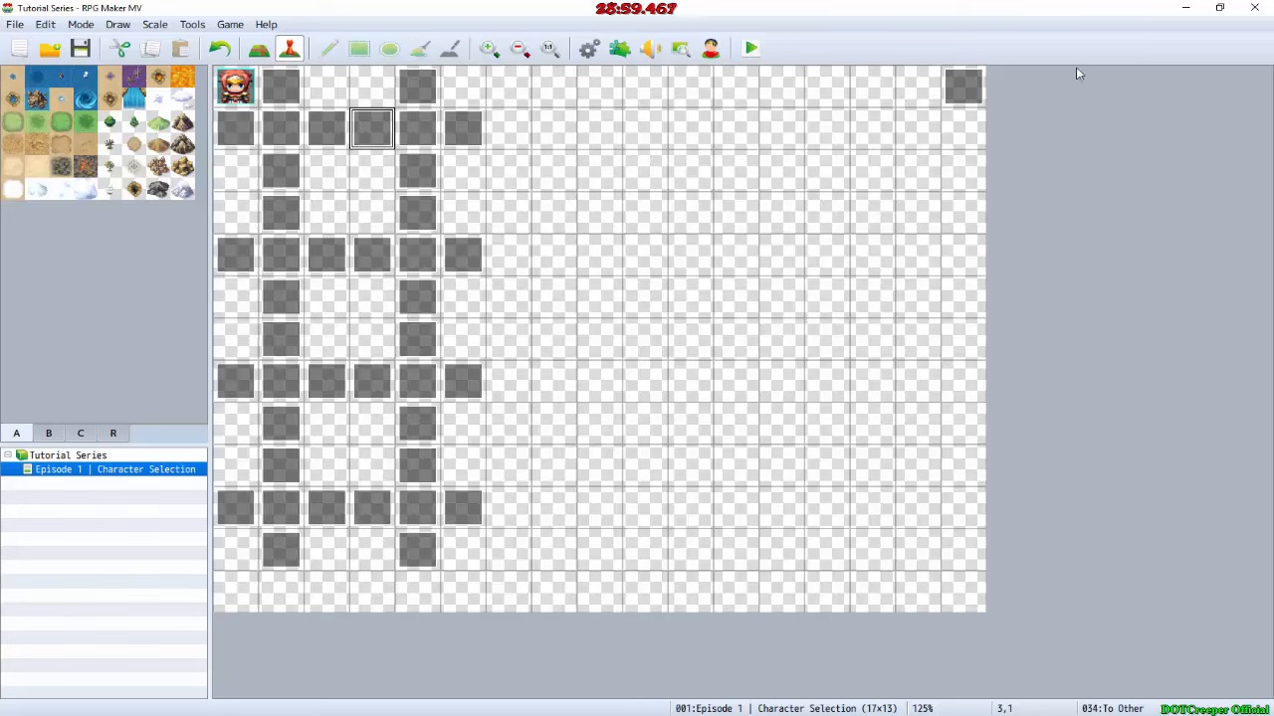
Step: In event EV001 on map tile 16,0, insert a Transfer Player command to 1,1 with no fade before Erase Event
double_click(963, 85)
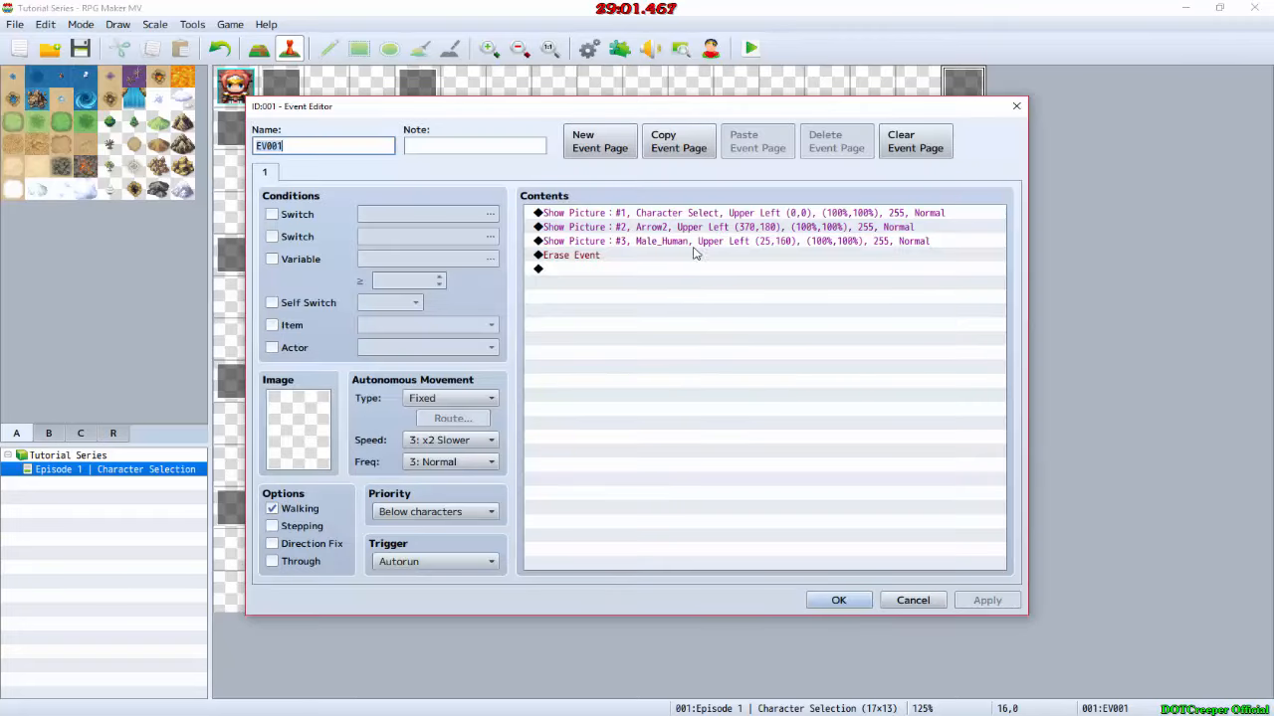
click(686, 257)
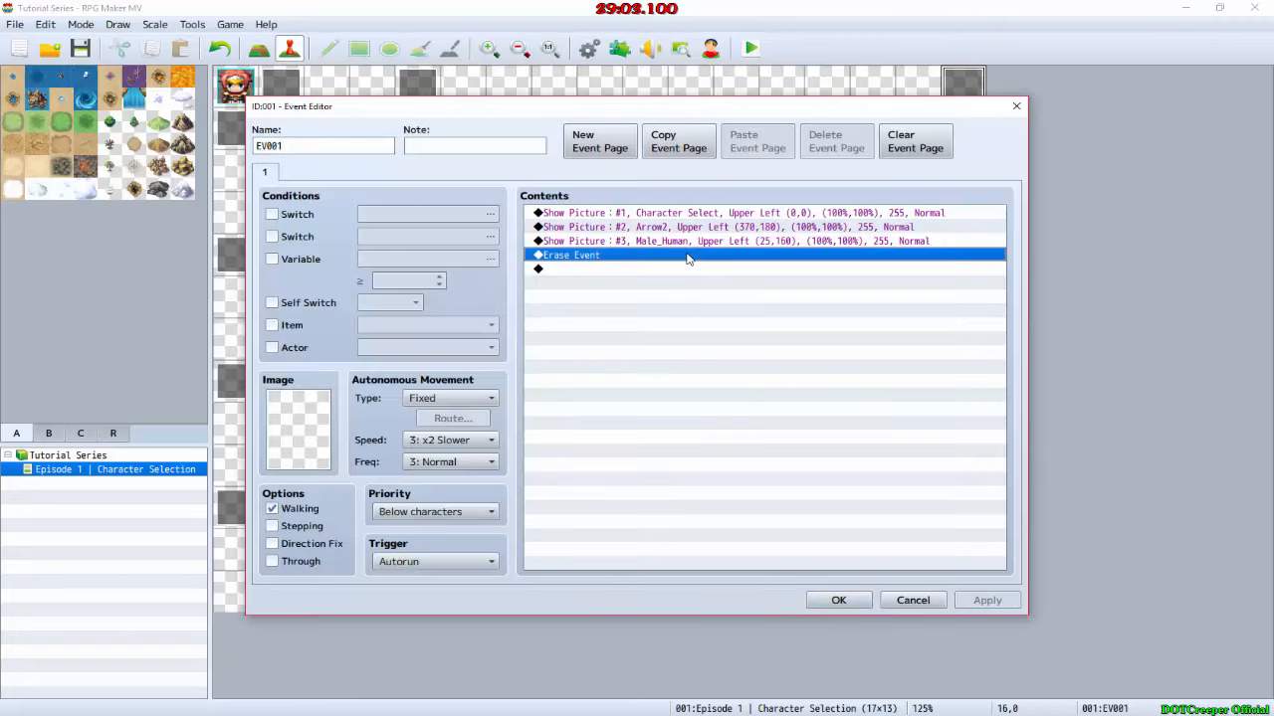
double_click(686, 257)
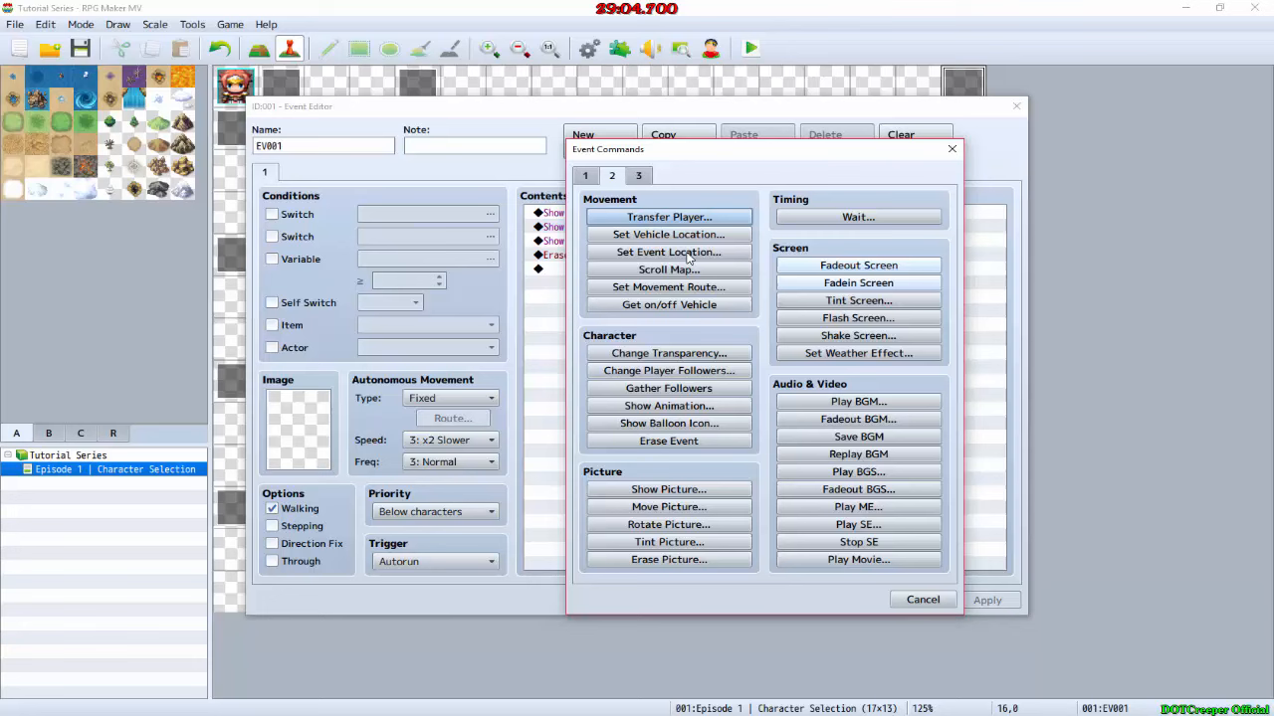
click(683, 225)
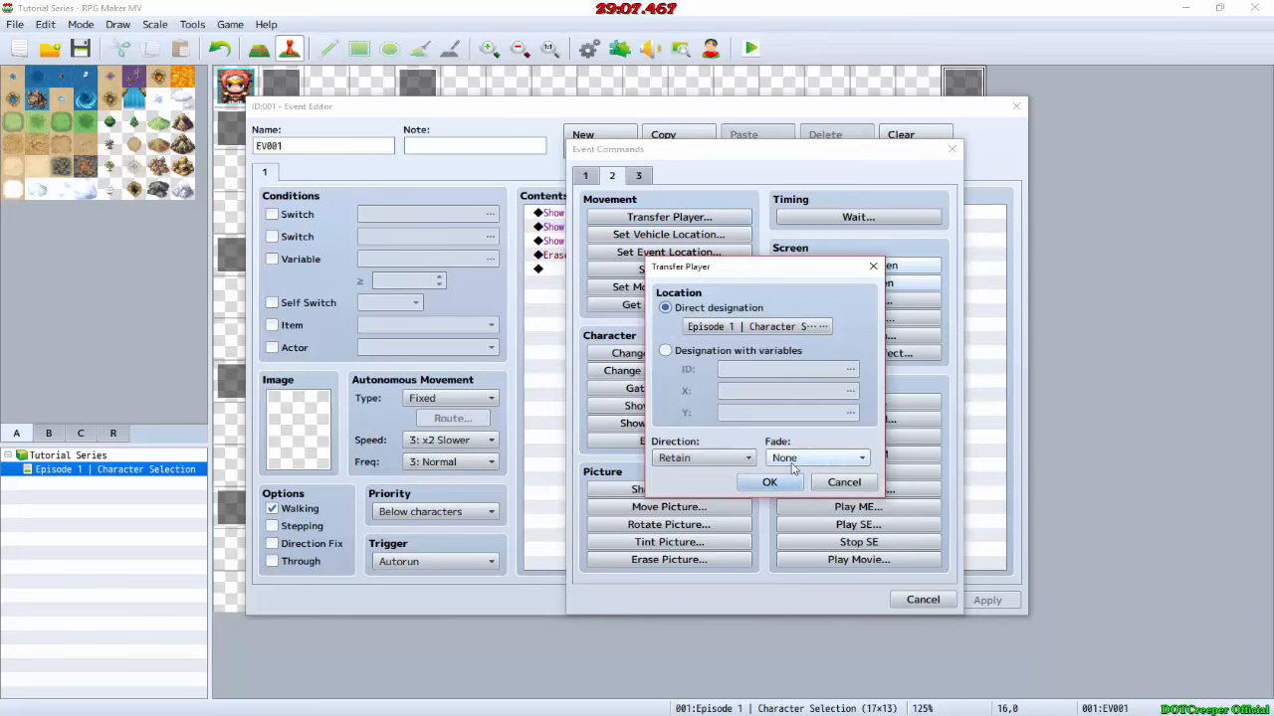
click(758, 328)
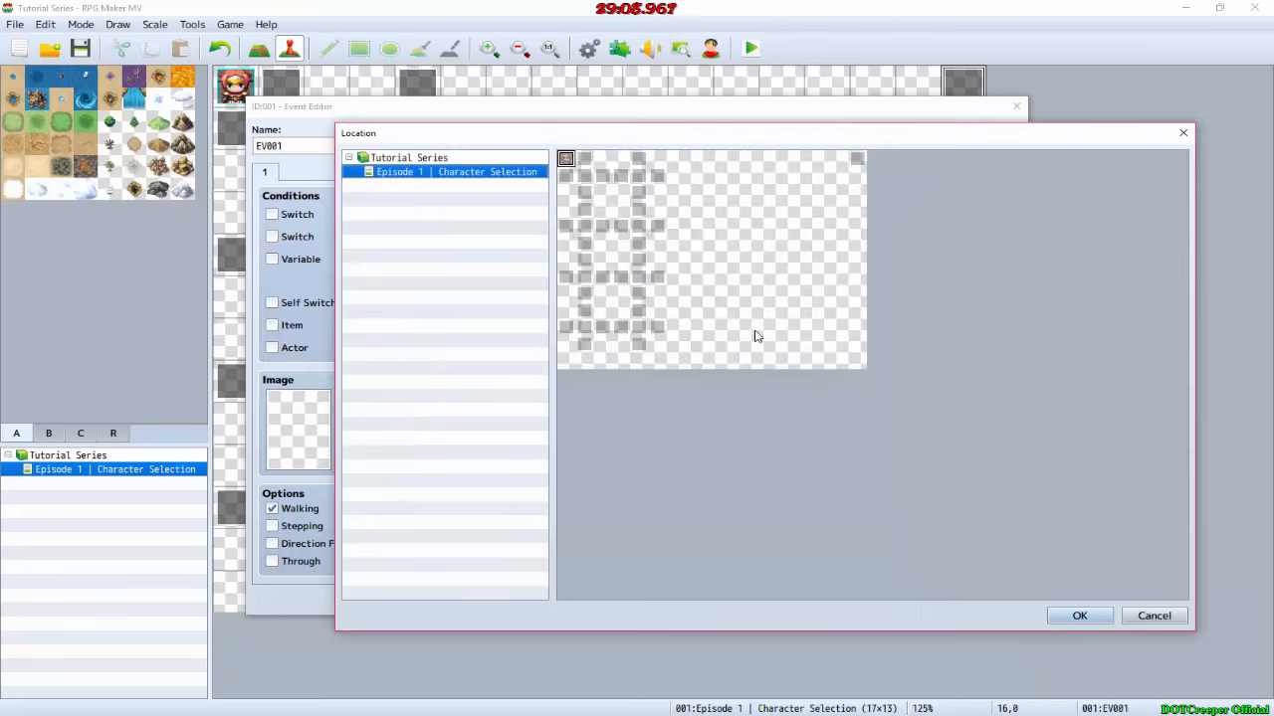
click(585, 177)
click(584, 177)
click(762, 480)
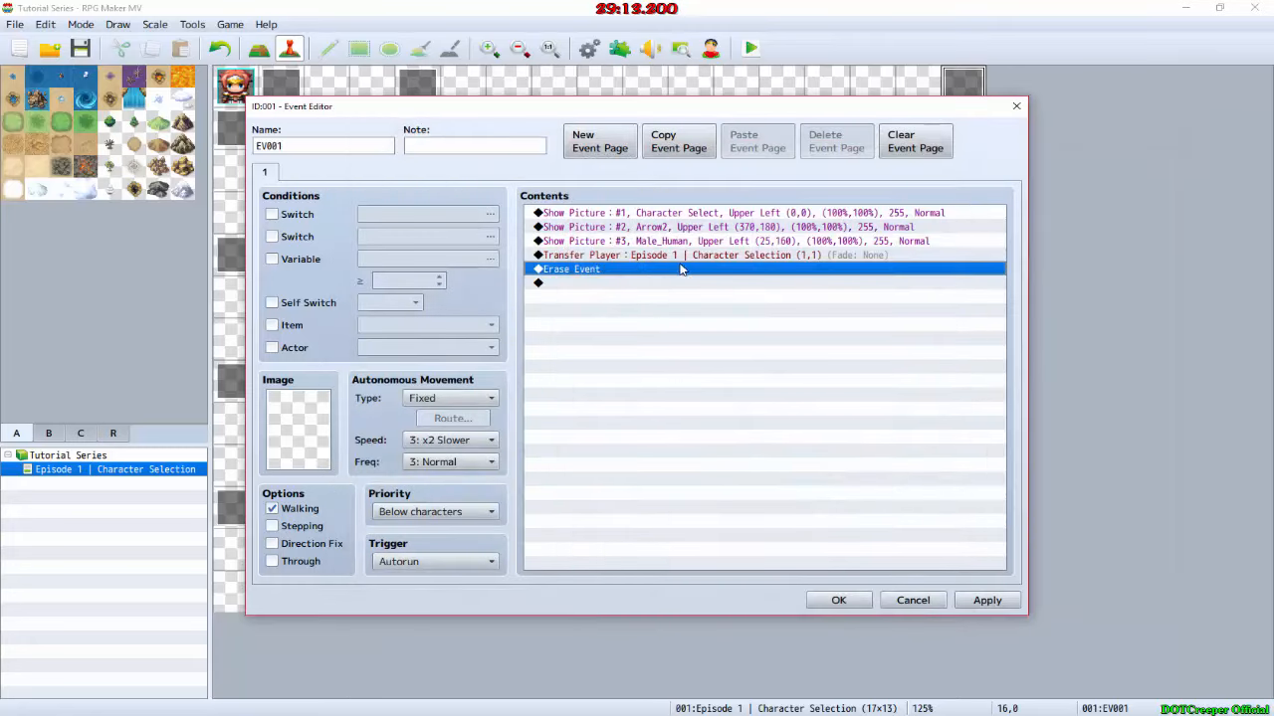
Step: In event EV001, insert a Change Actor Images command for Harold before Erase Event and set the face to Male_Human's first image
right_click(681, 268)
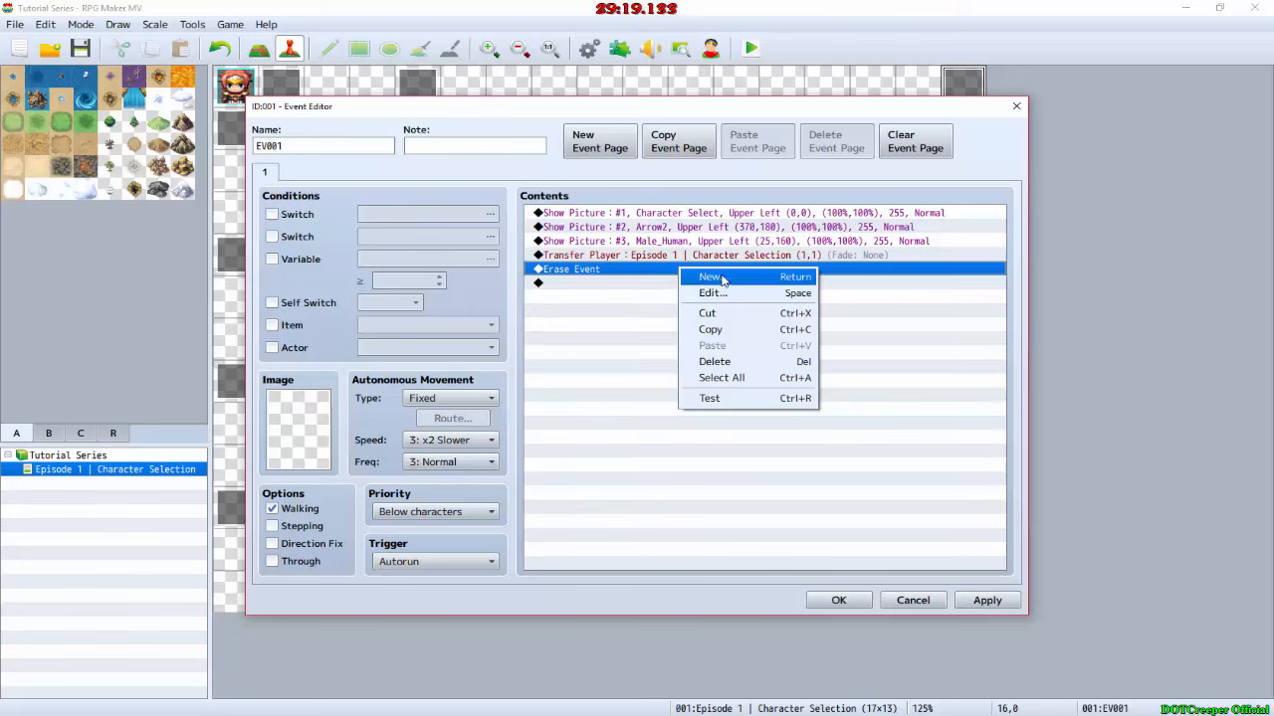
click(720, 278)
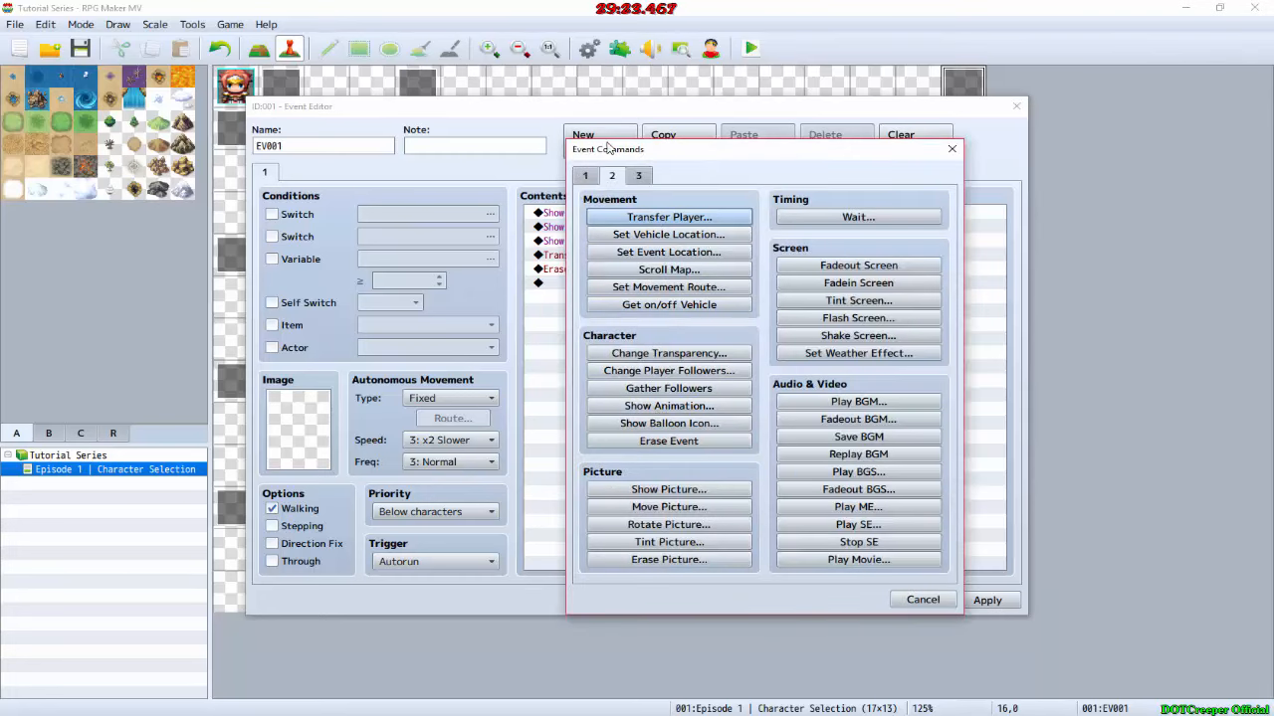
click(594, 176)
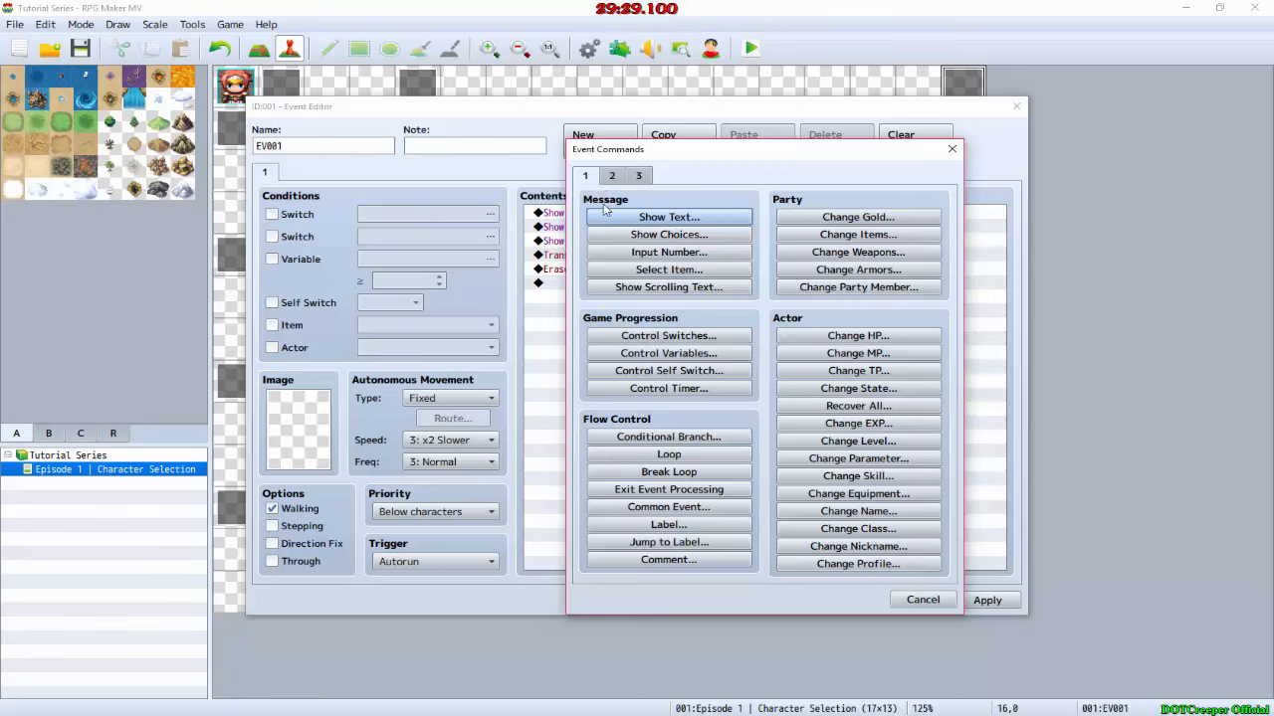
click(642, 176)
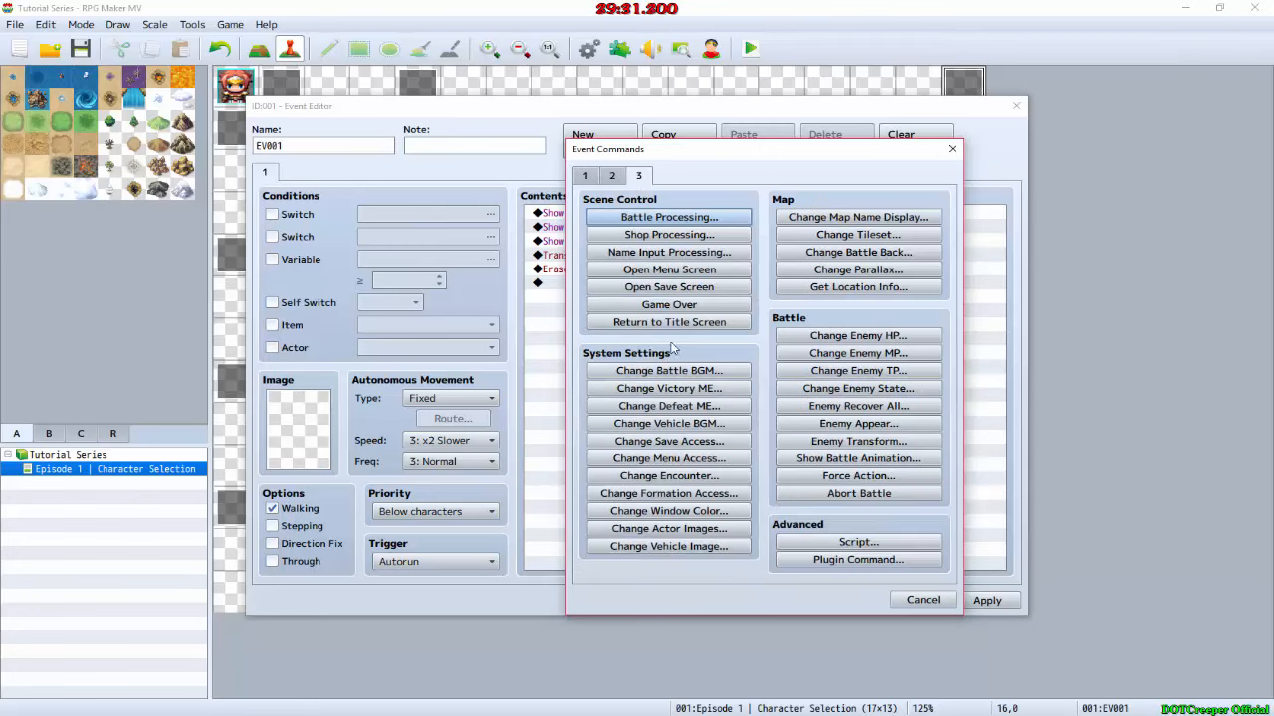
click(612, 177)
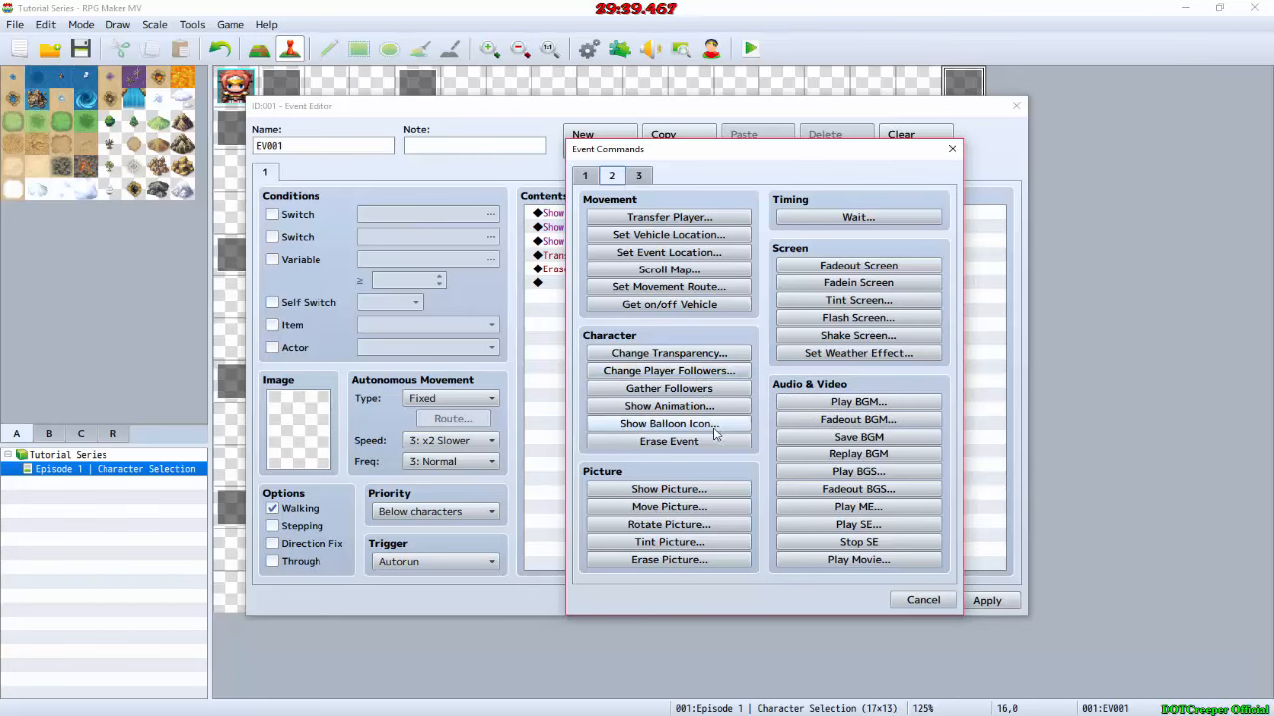
click(591, 179)
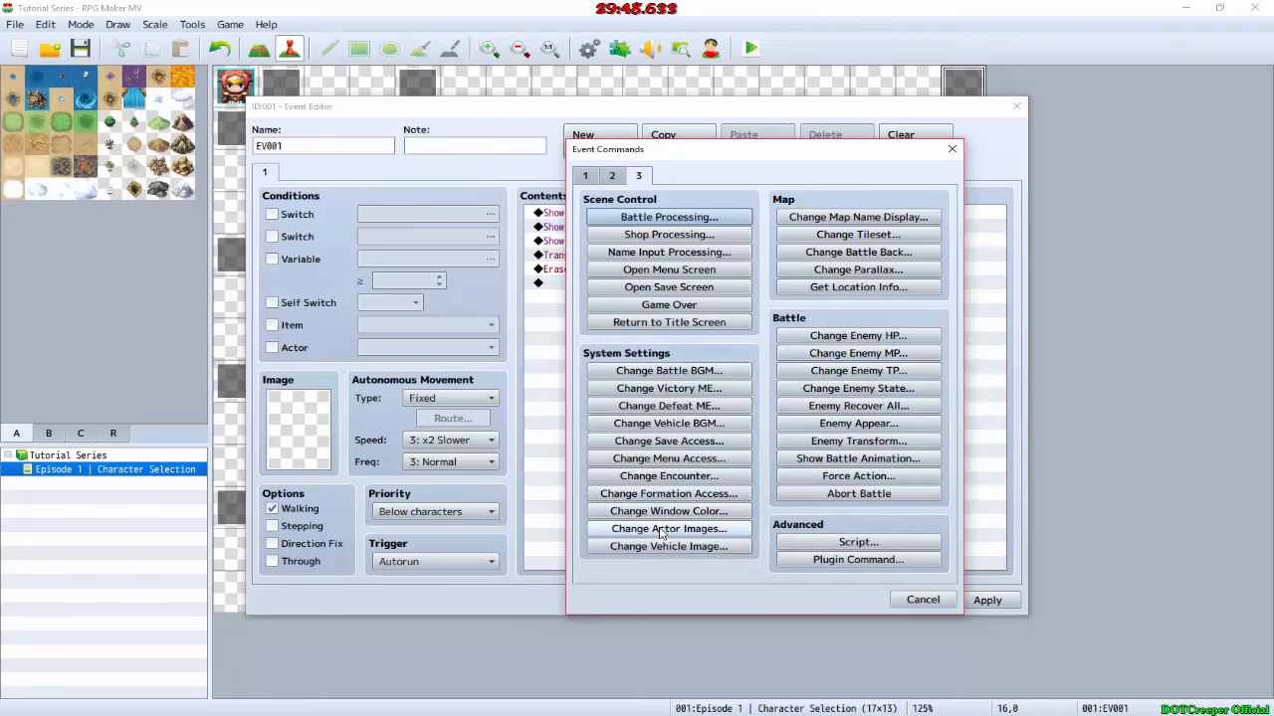
click(662, 532)
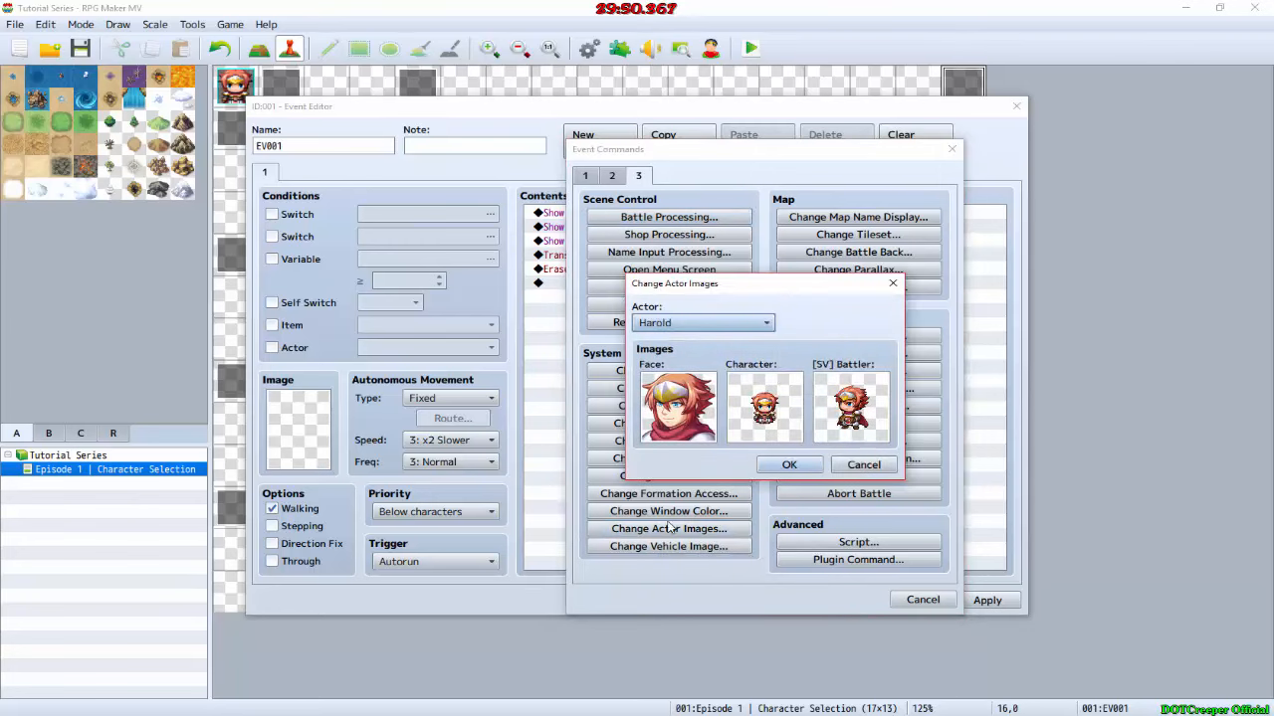
double_click(679, 390)
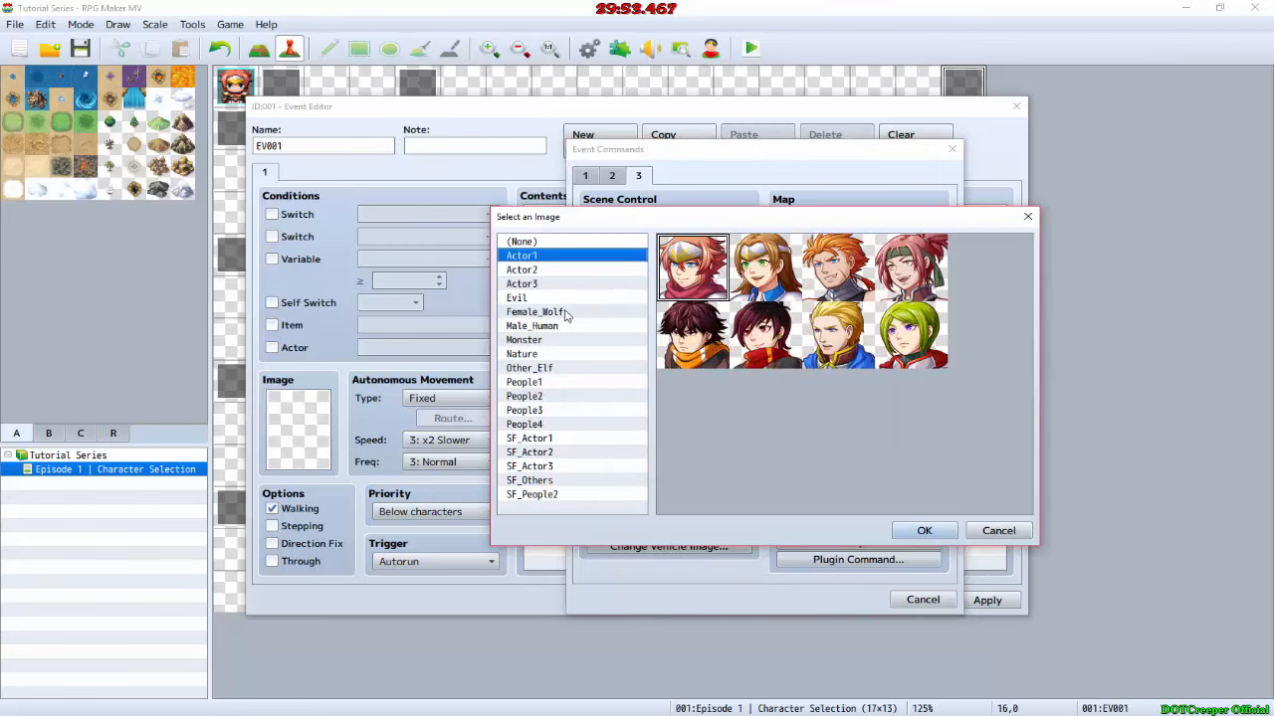
click(532, 325)
double_click(710, 279)
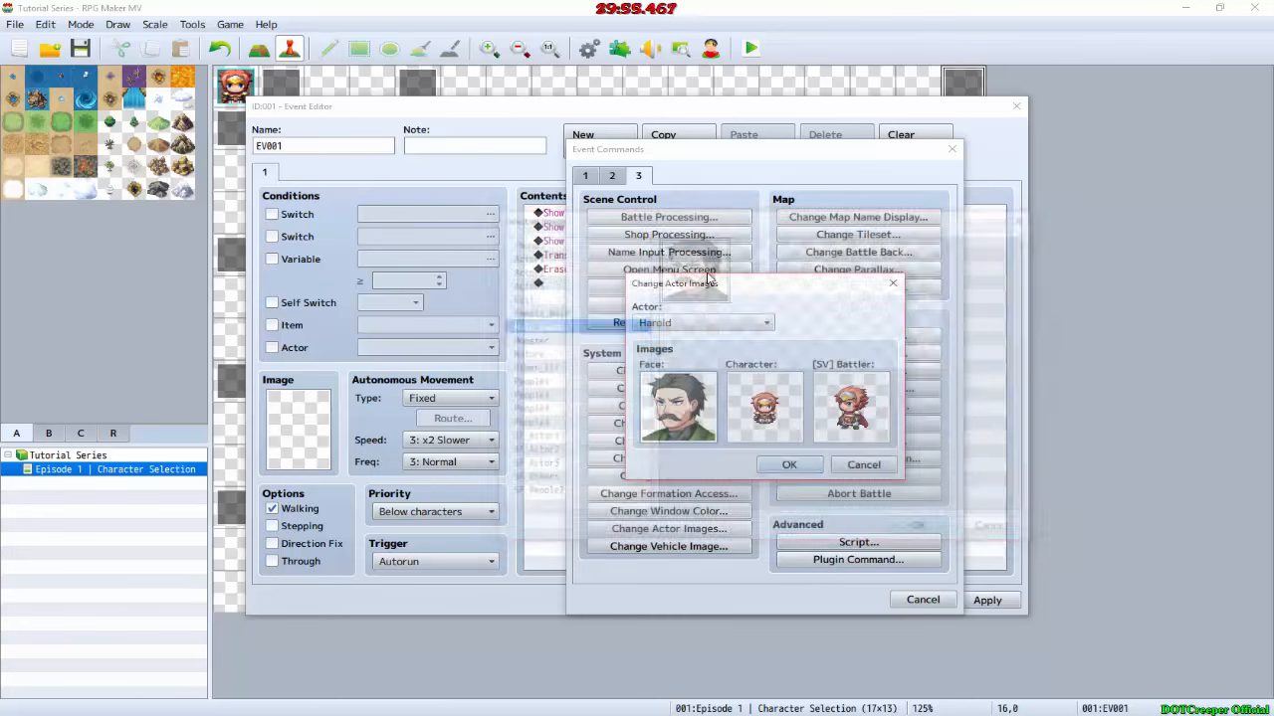
Step: Set Harold's character image to the first Male_Human sprite and the SV battler to Male_Battler, accepting the command and the event
double_click(764, 406)
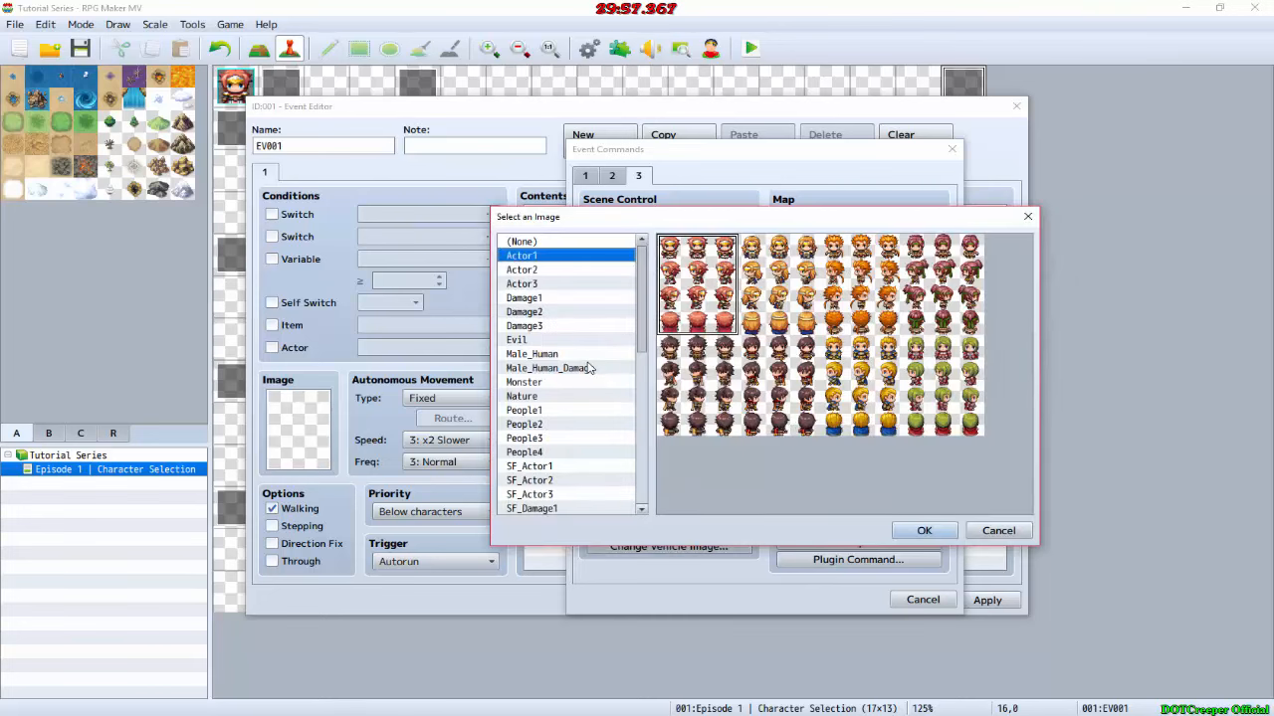
click(542, 354)
double_click(685, 310)
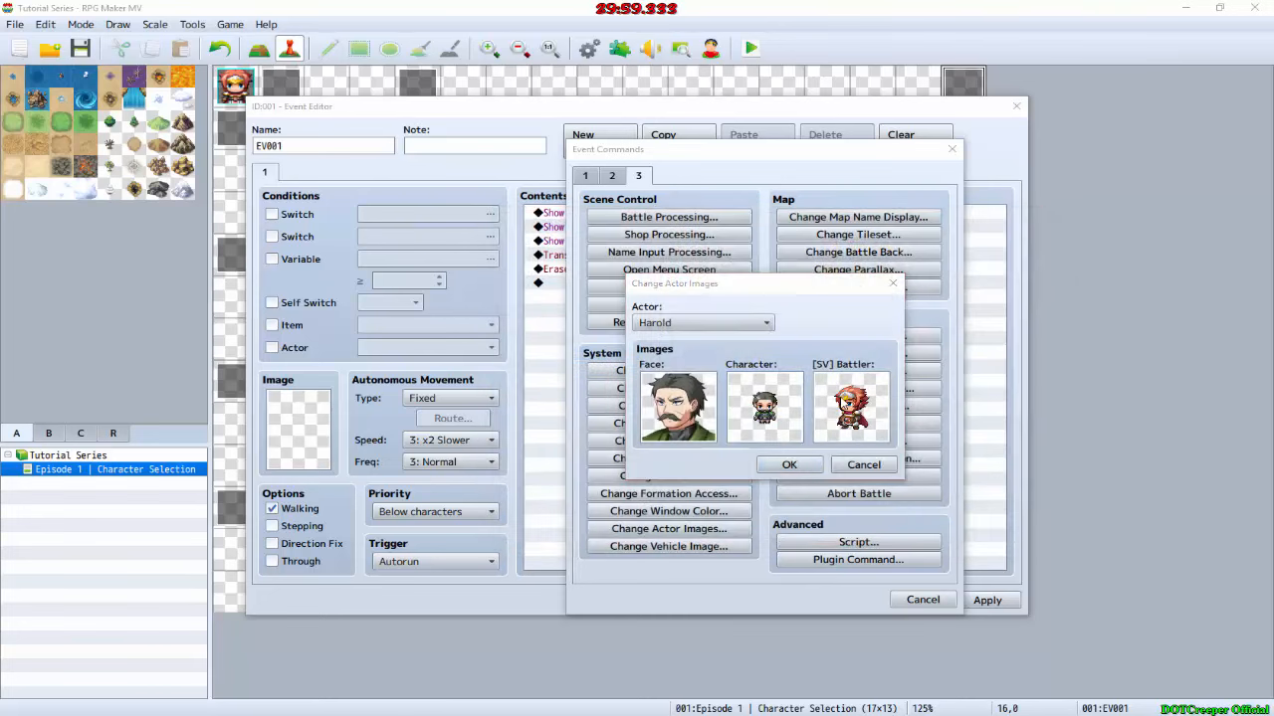
double_click(849, 406)
scroll(583, 388, down, 7)
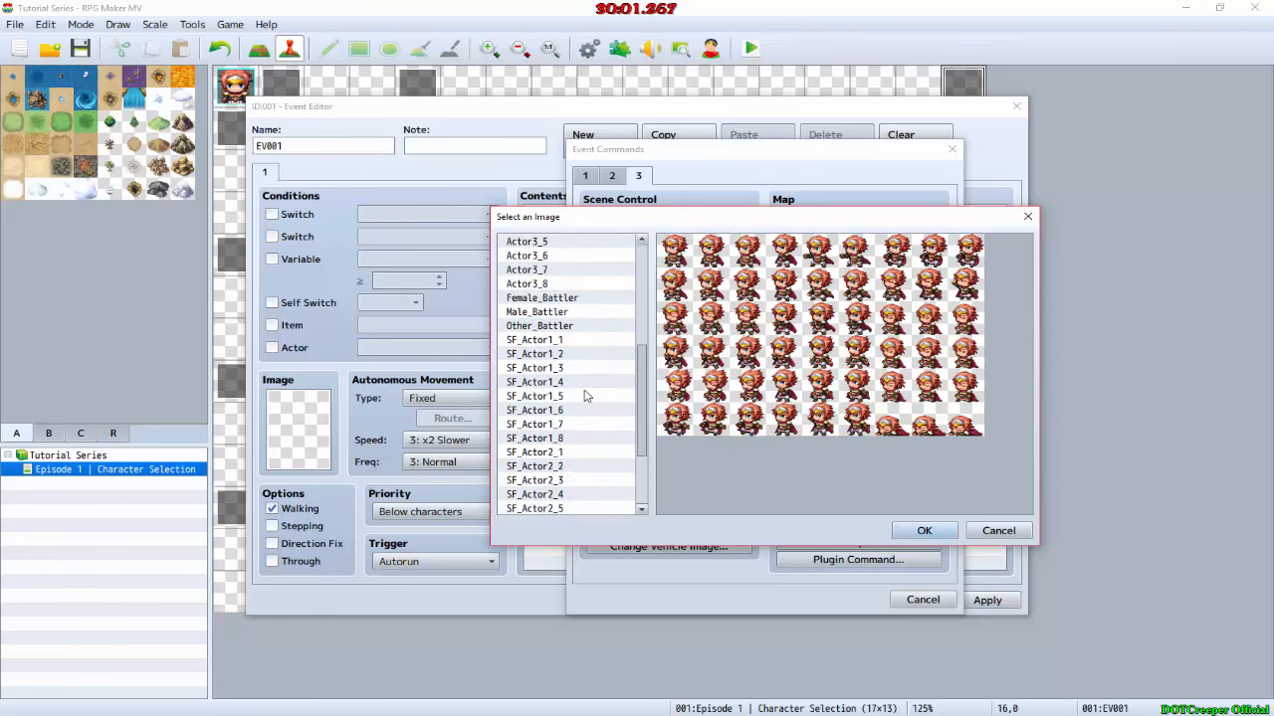
scroll(586, 396, up, 1)
click(564, 327)
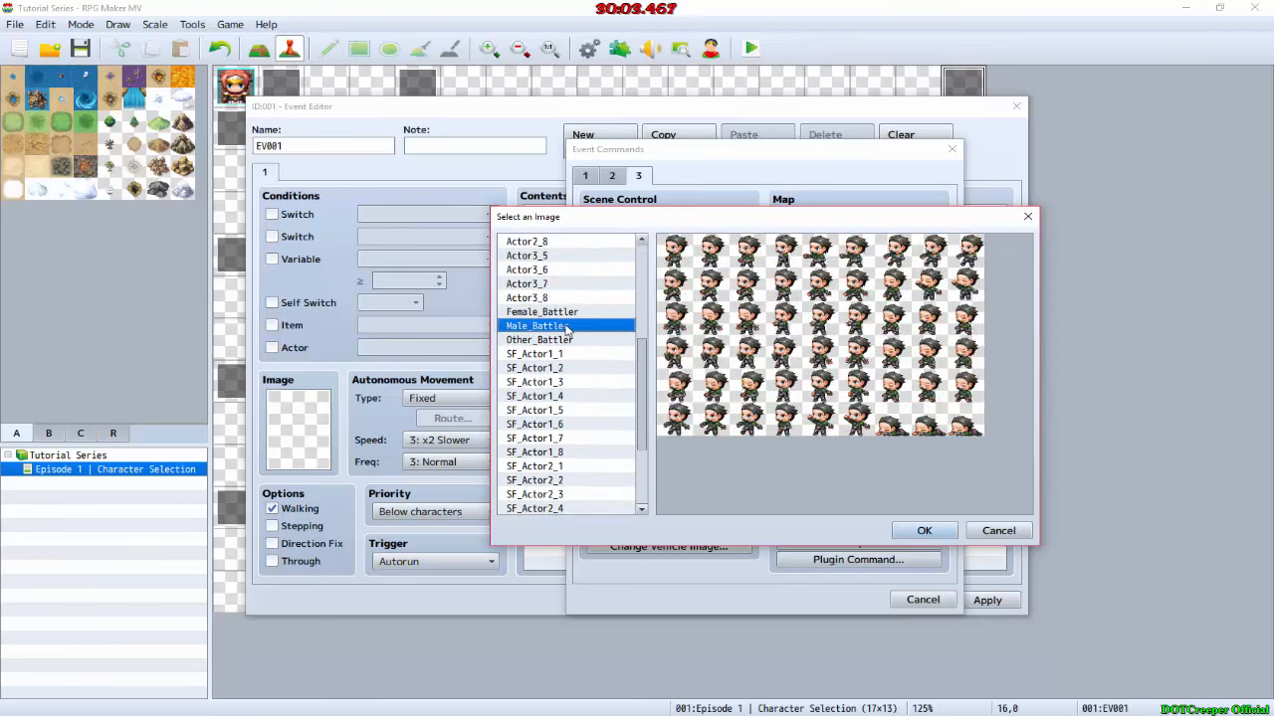
click(933, 532)
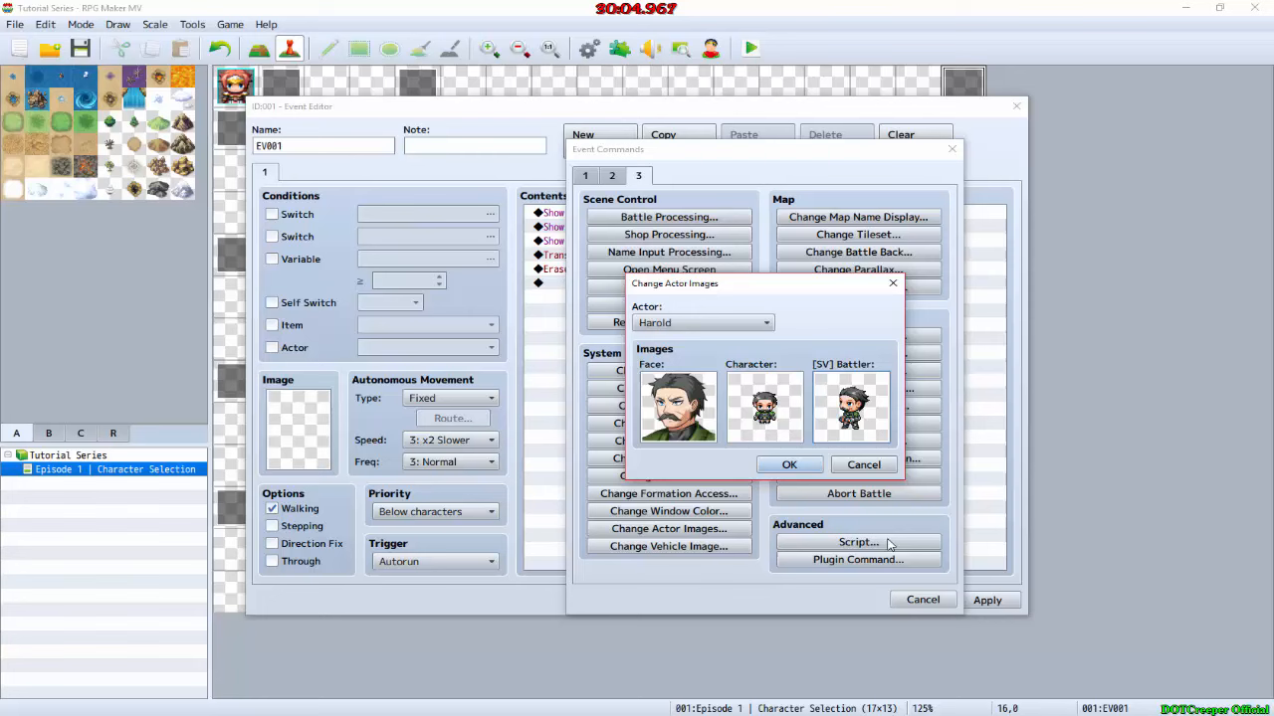
click(789, 465)
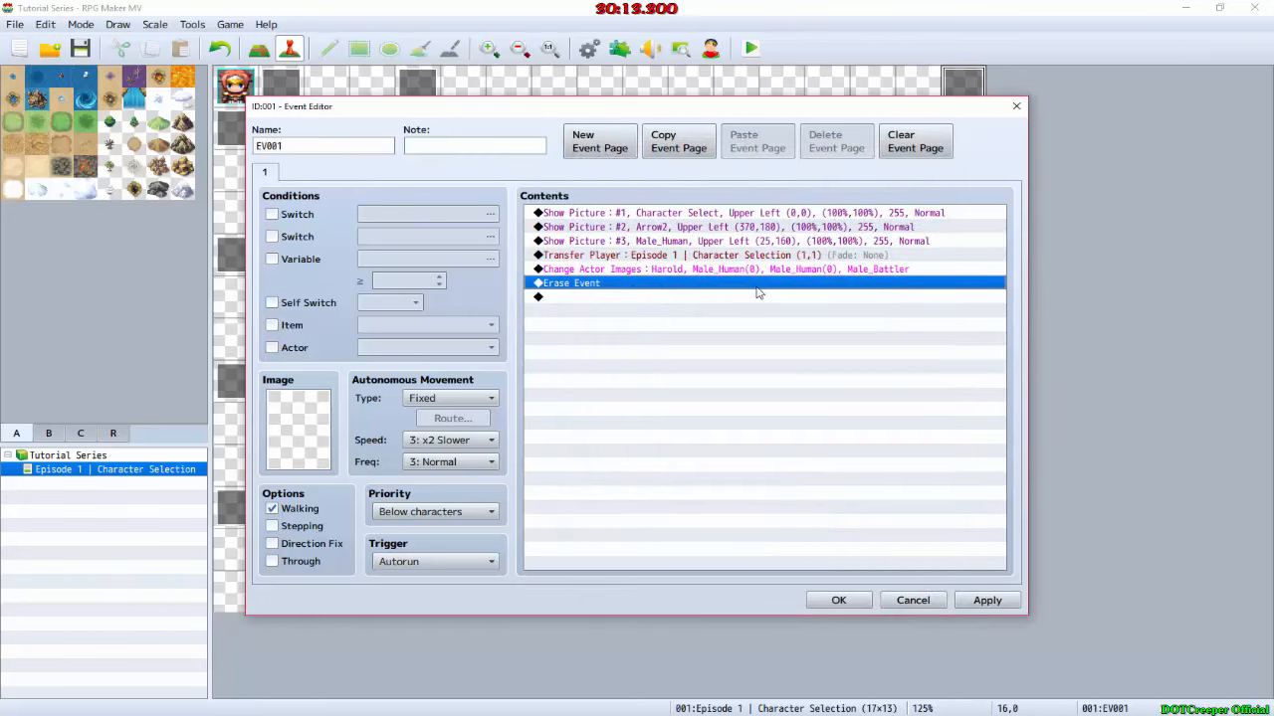
click(839, 601)
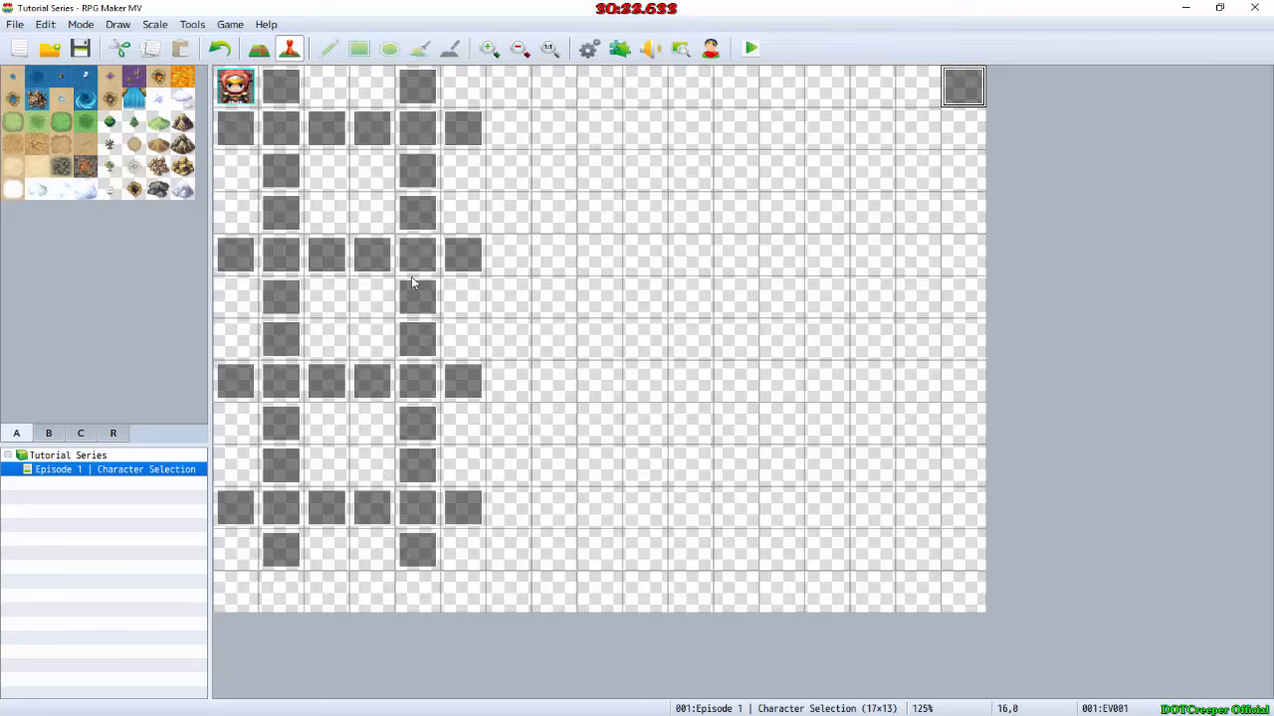
Step: Open the database's common events and name common event 0001 Character
click(587, 48)
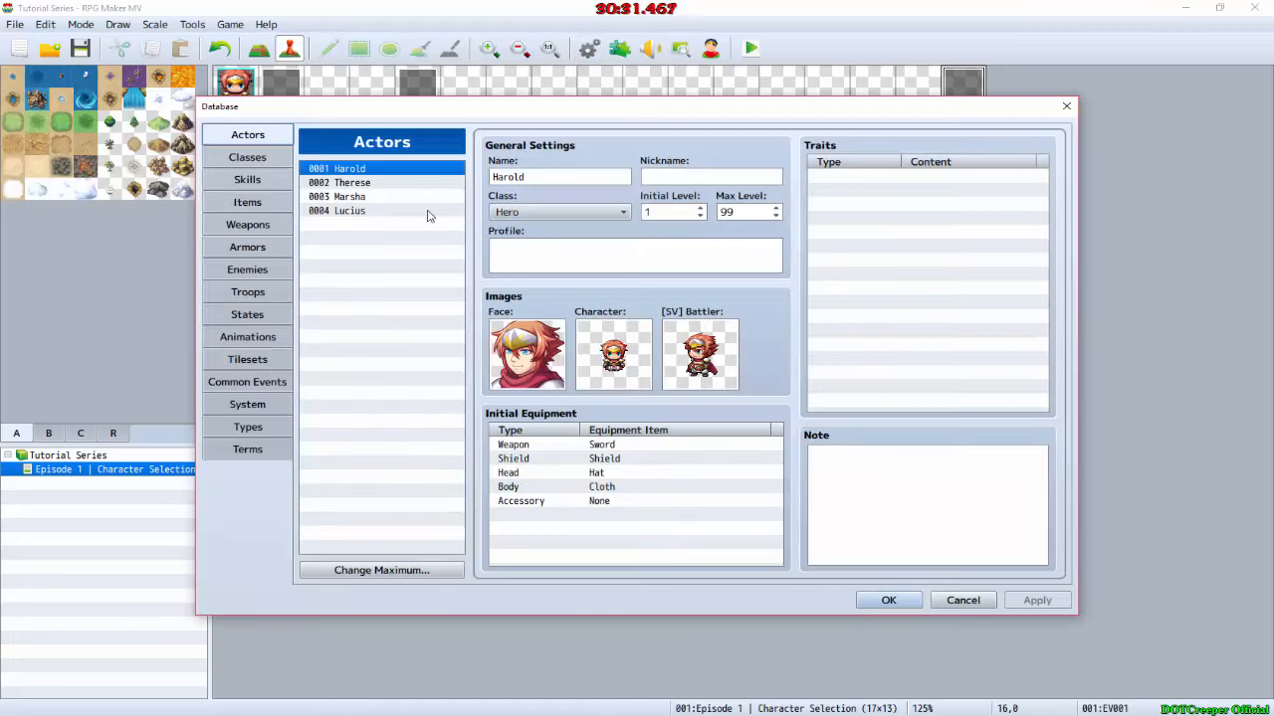
click(261, 380)
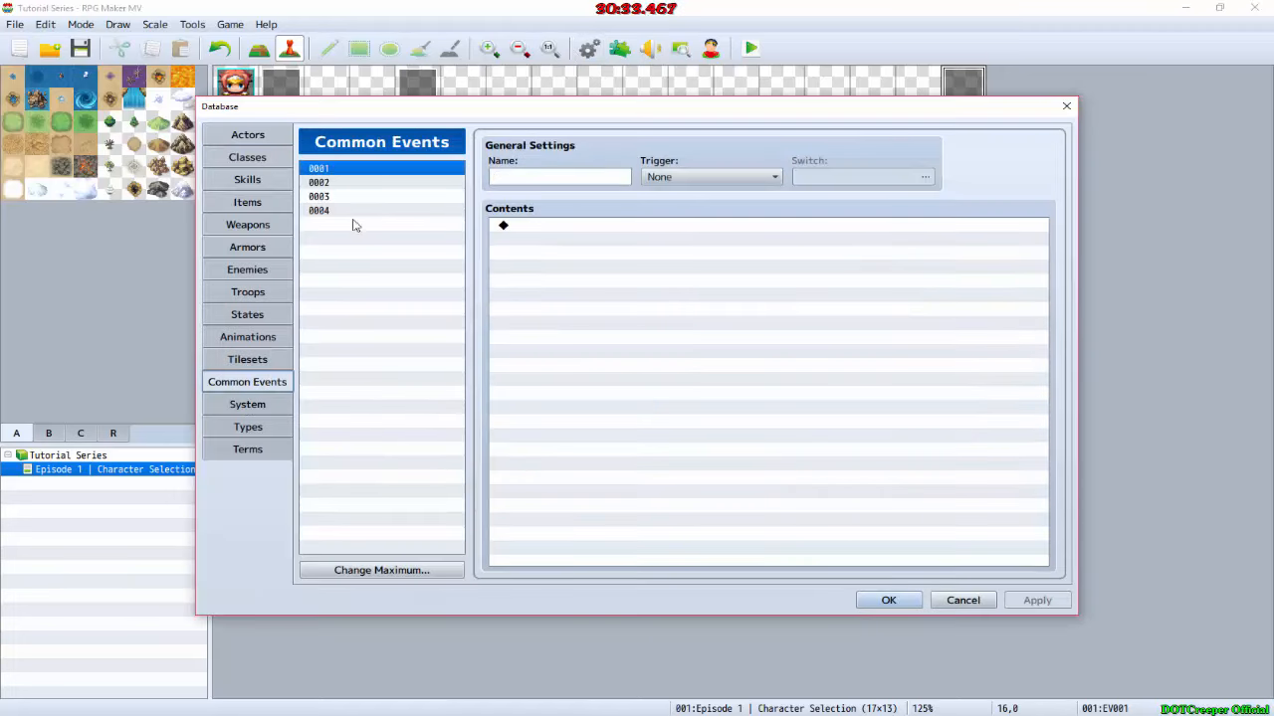
click(332, 573)
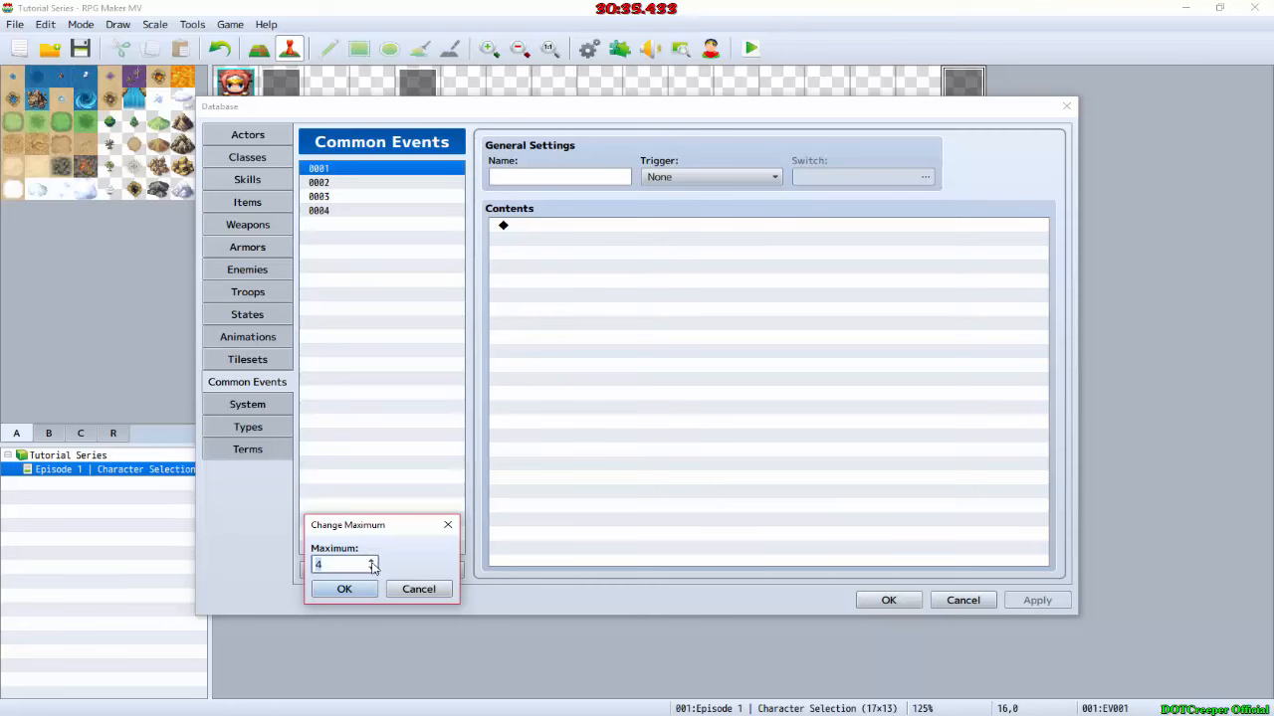
click(413, 587)
click(539, 171)
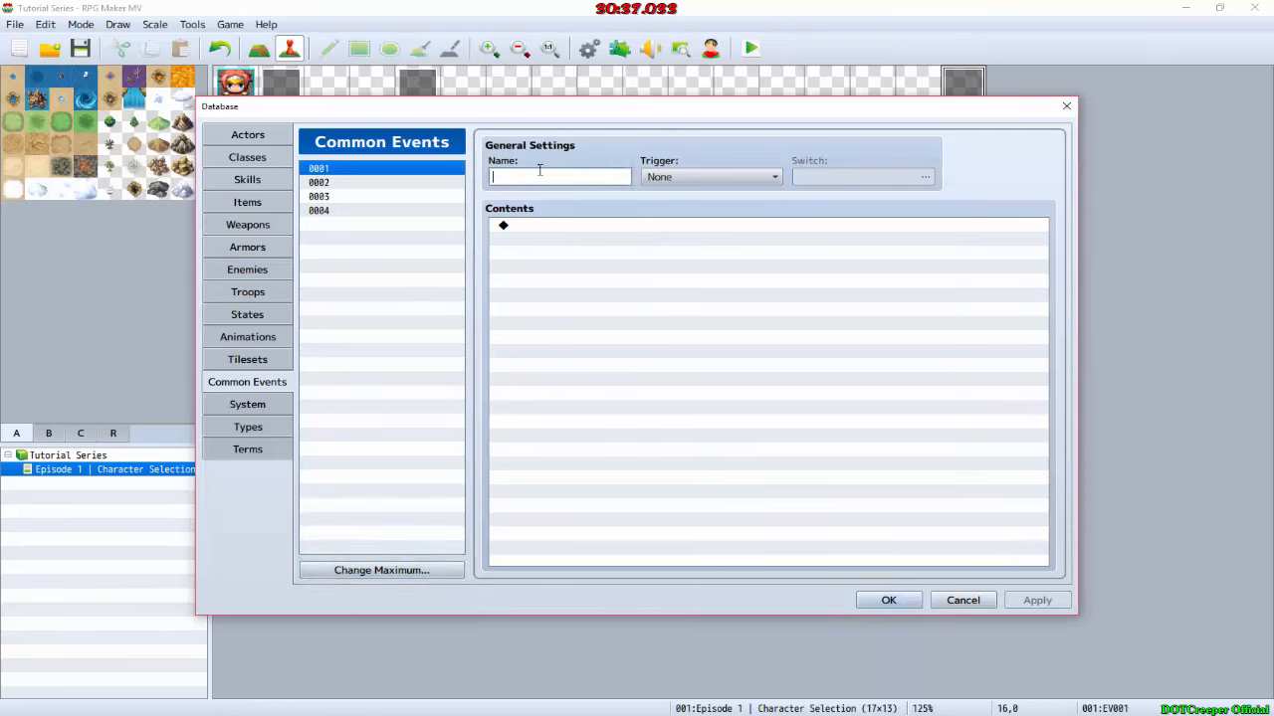
text(C)
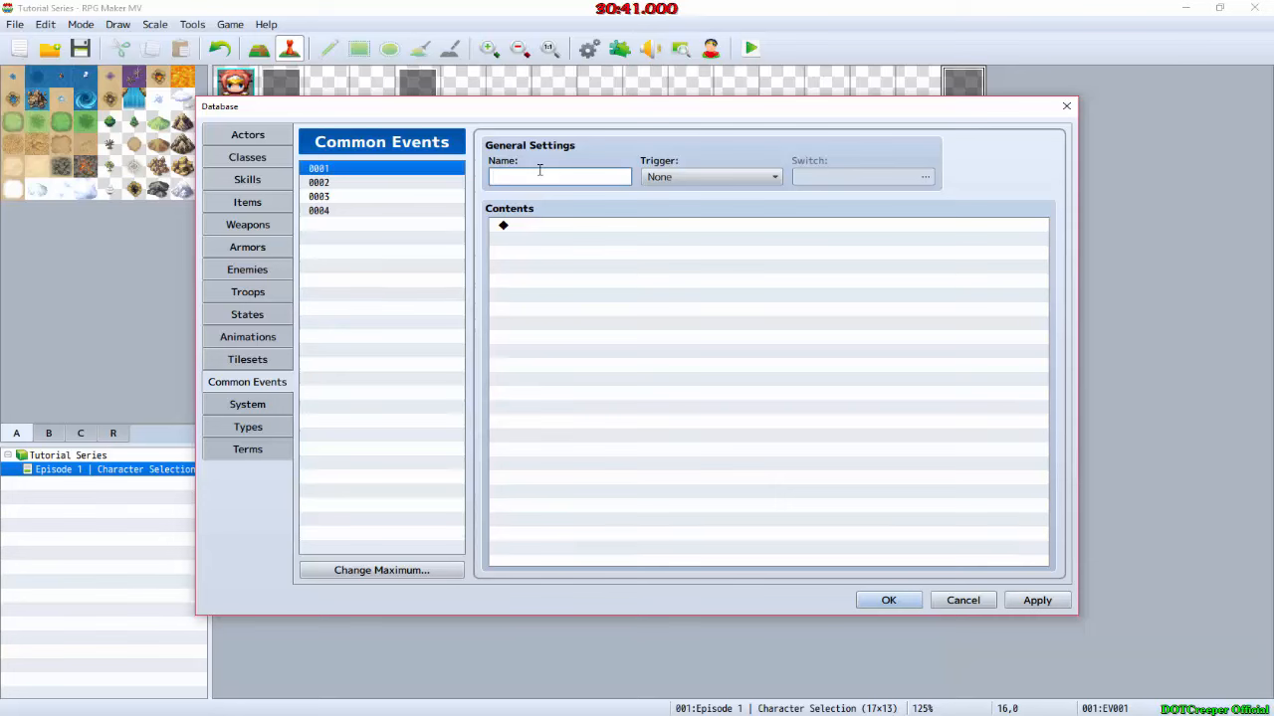
text(haracter)
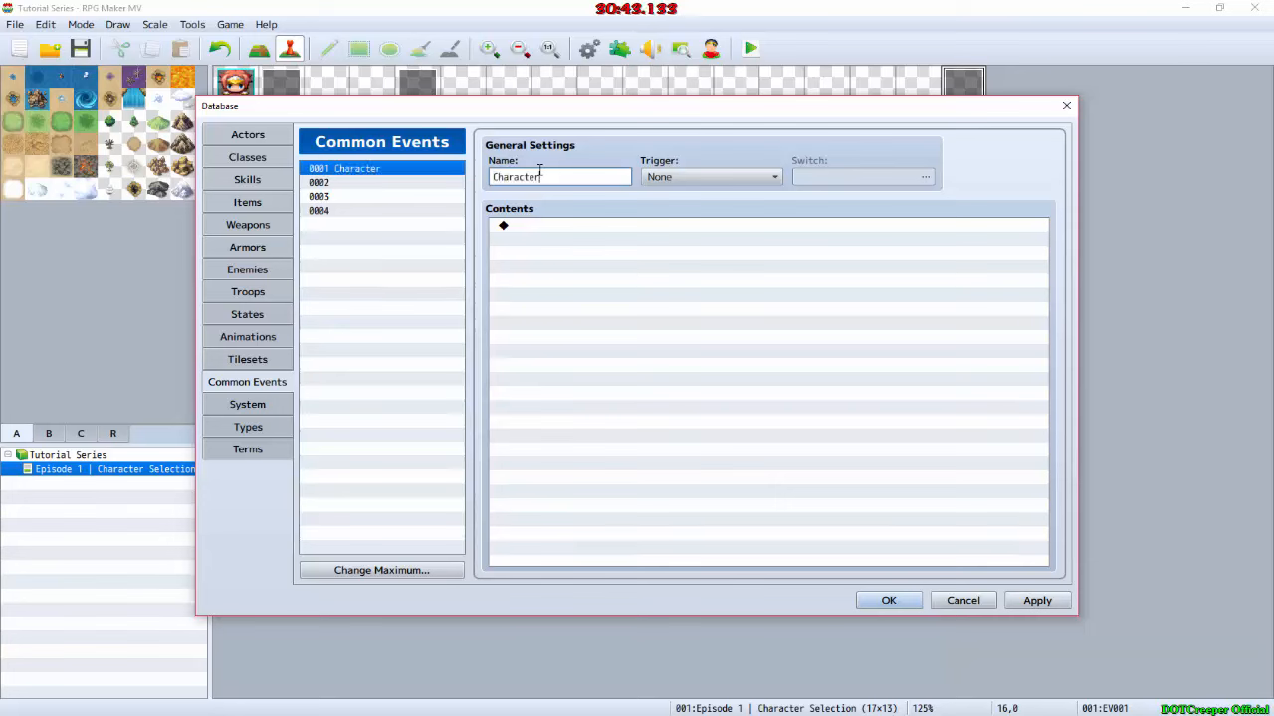
Step: Insert a Conditional Branch in the Character event that tests variable 0002, named Race, for equality with constant 0
double_click(567, 231)
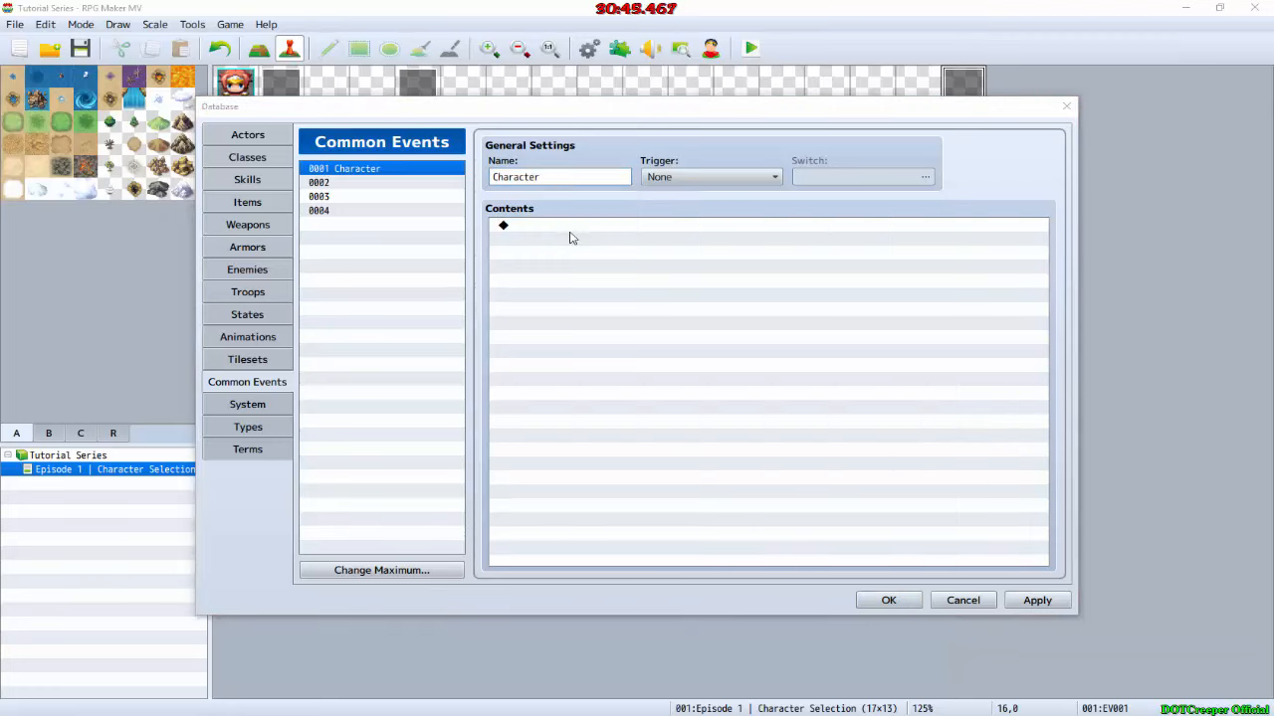
click(585, 176)
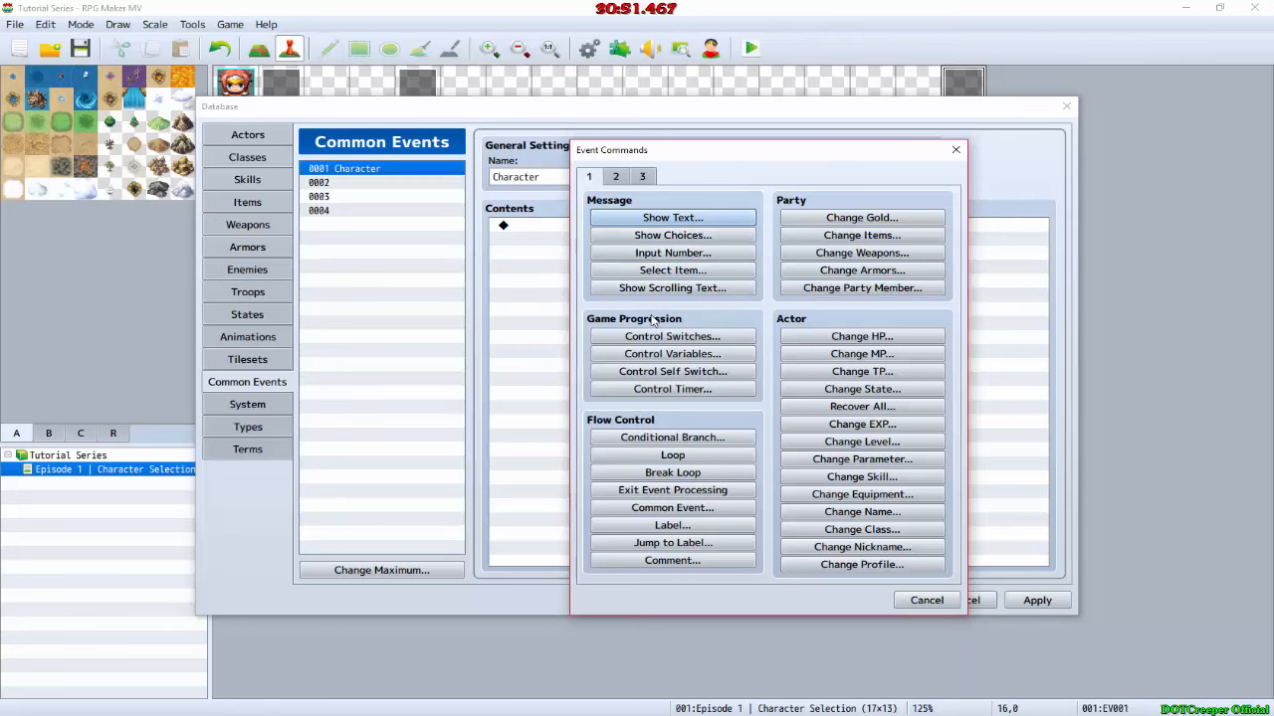
click(674, 439)
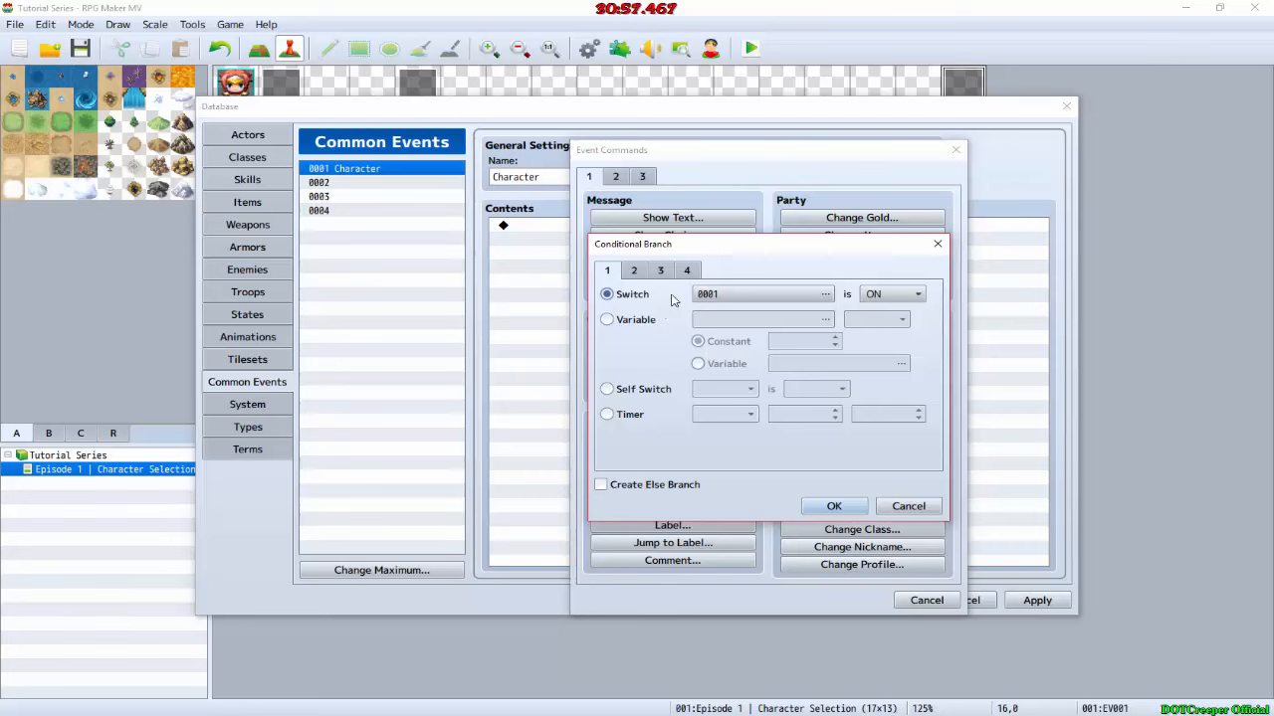
click(685, 325)
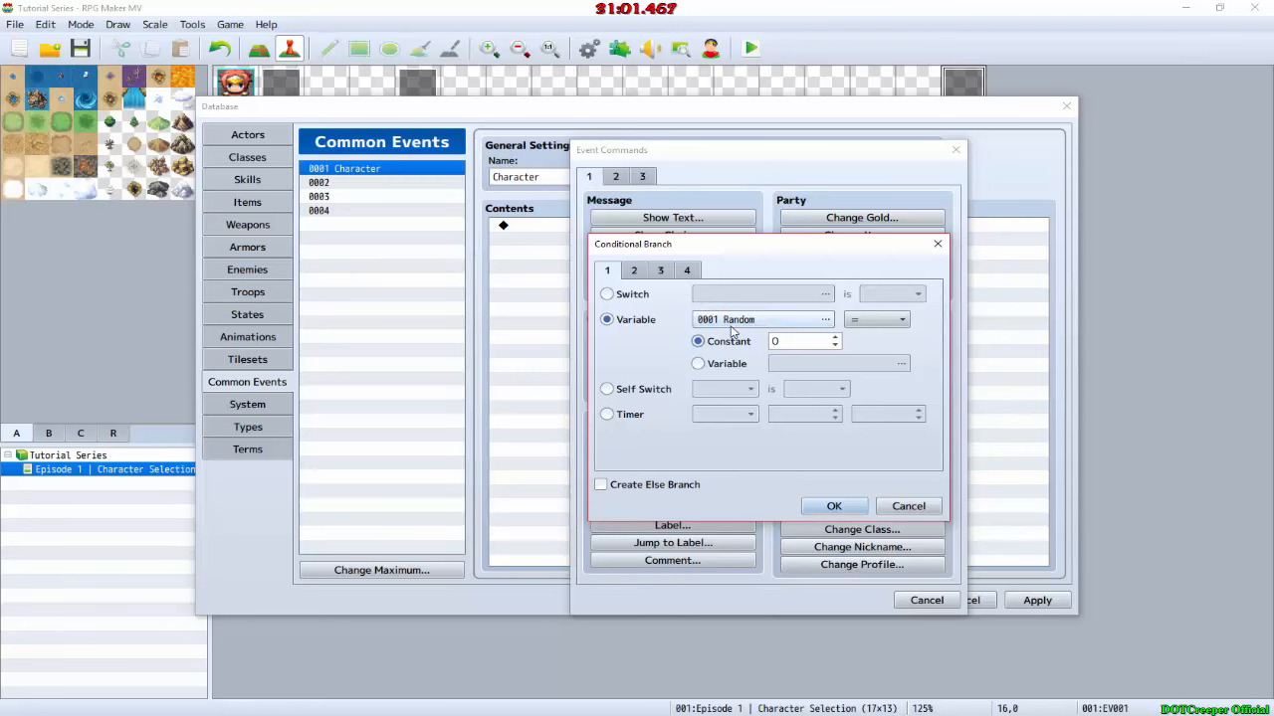
click(727, 319)
click(773, 243)
click(839, 521)
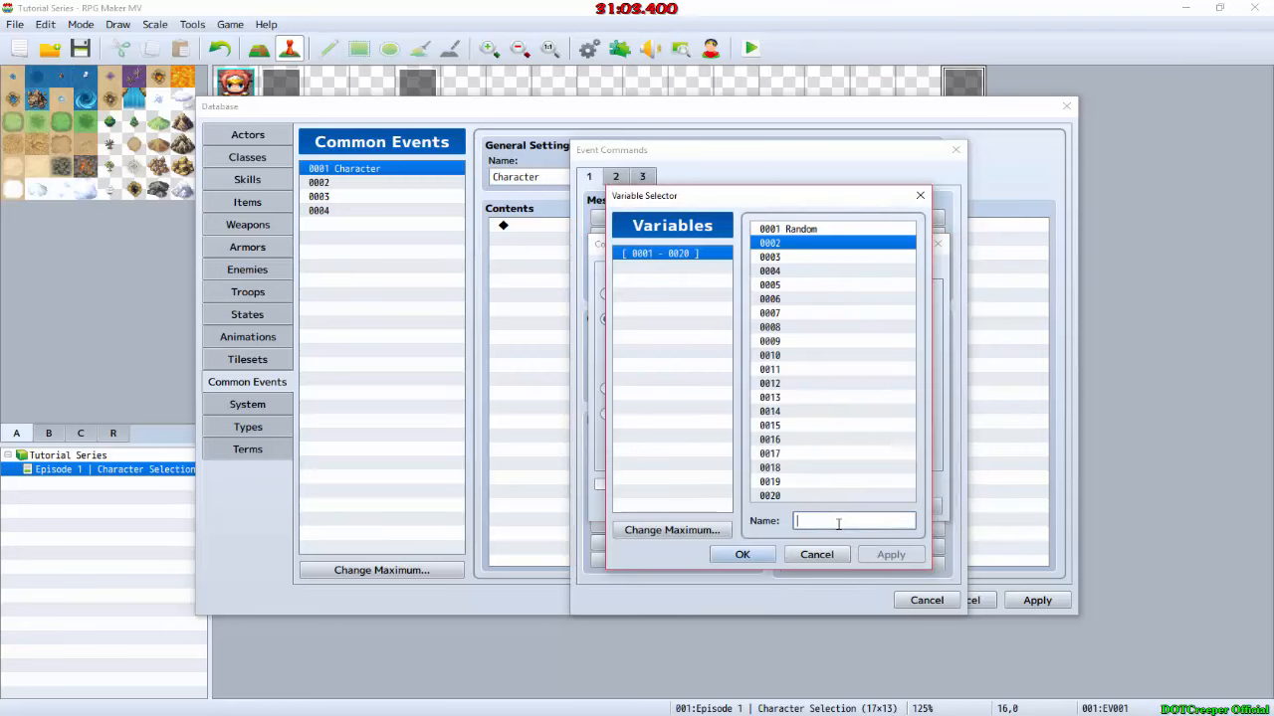
text(Race)
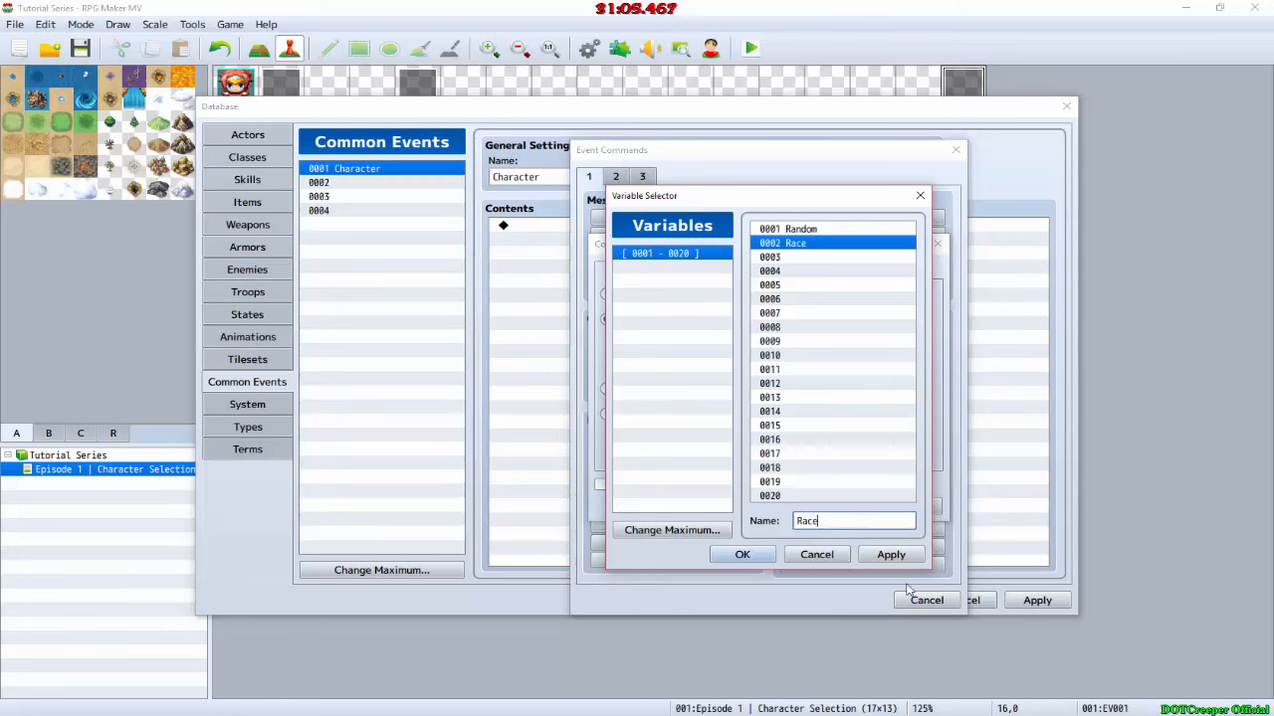
click(742, 554)
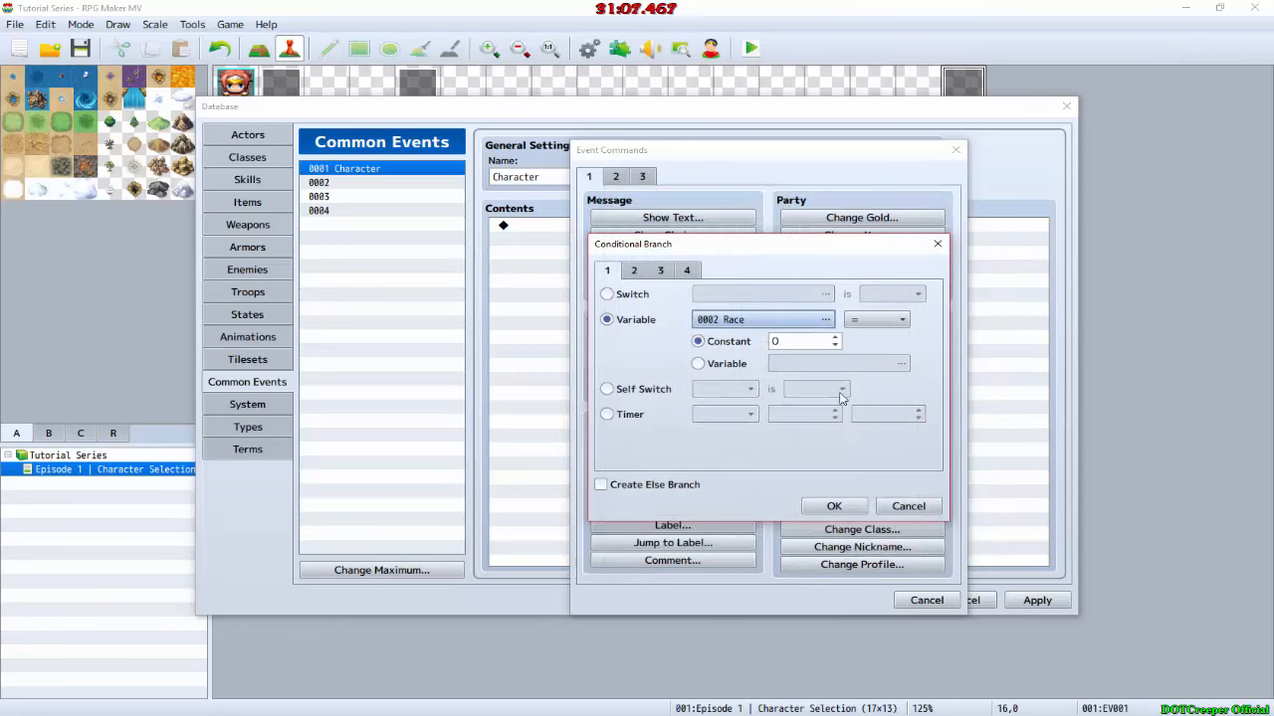
click(832, 505)
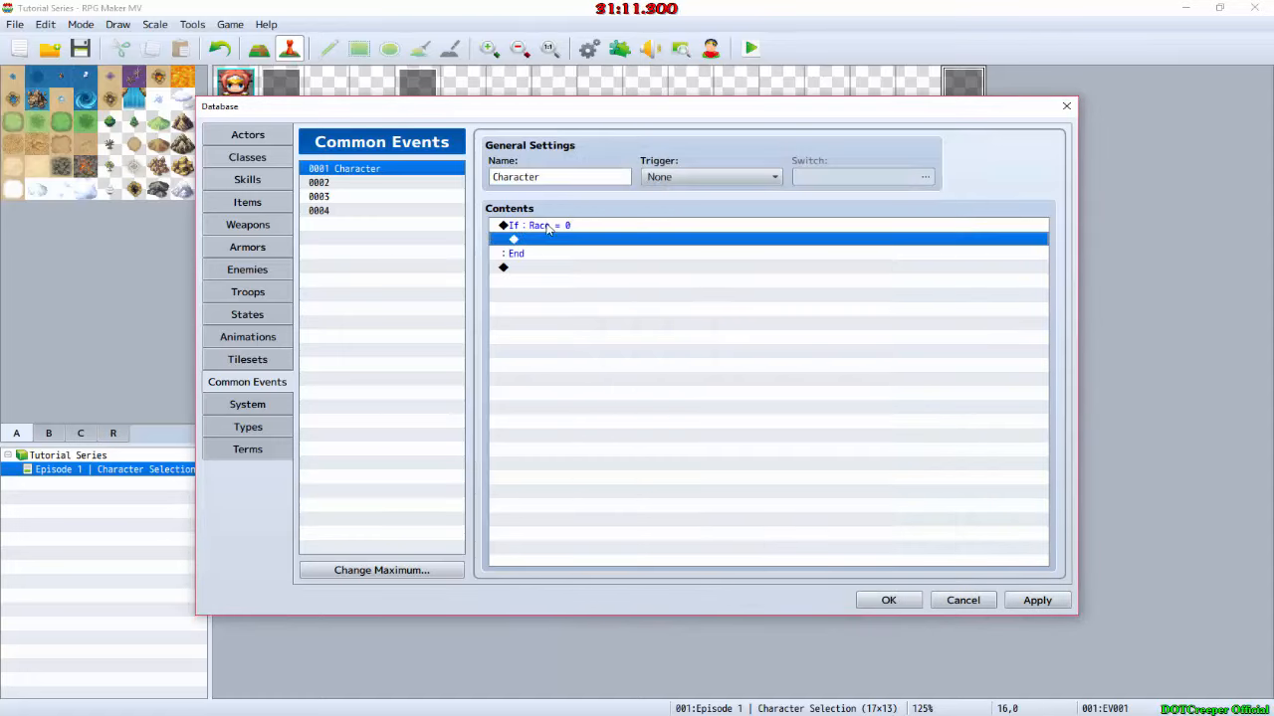
Step: Add an Else branch to the Race = 0 condition
double_click(555, 225)
click(630, 489)
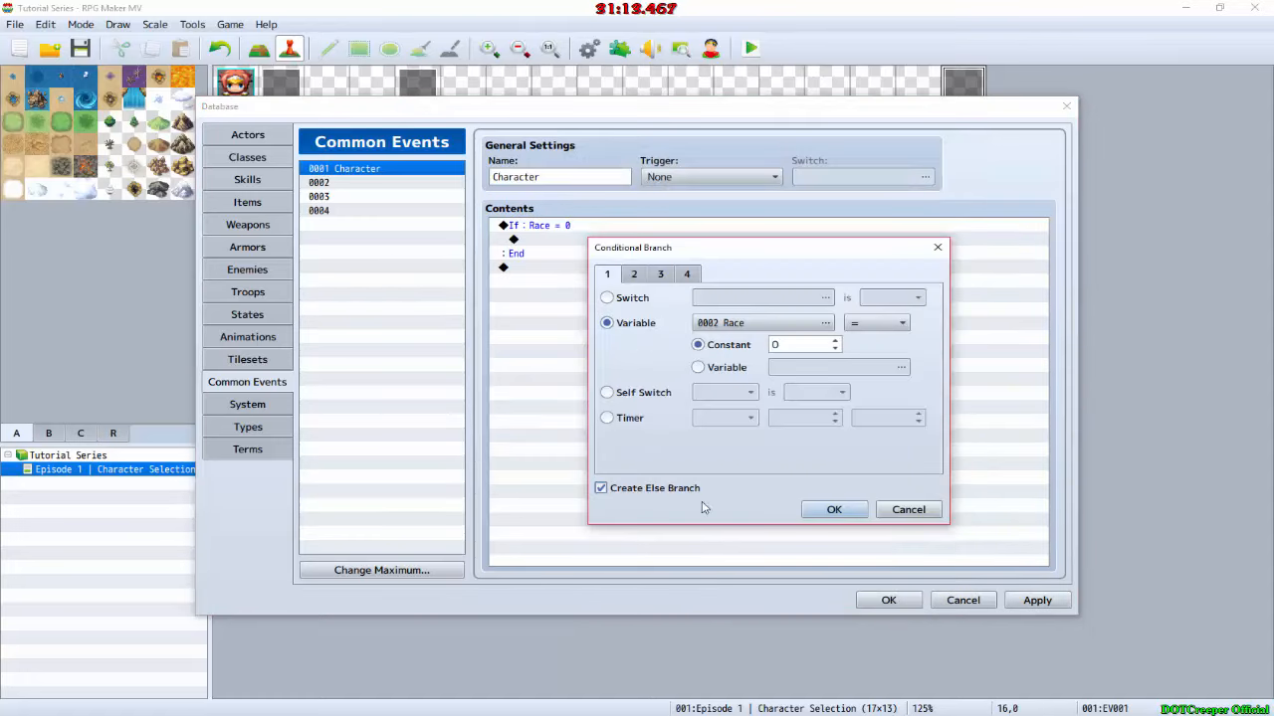
click(834, 509)
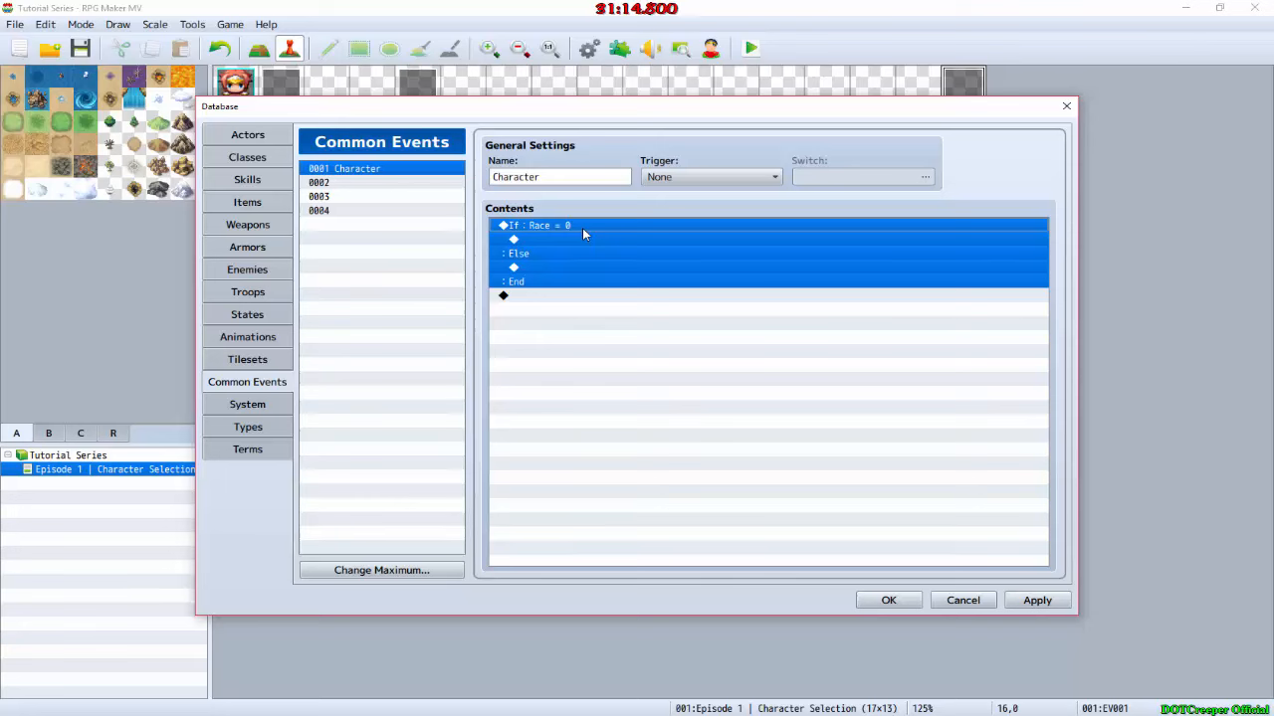
Step: Copy the Race = 0 conditional and nest three copies, each inside the Else branch of the previous one
key(ctrl+c)
click(548, 268)
key(ctrl+v)
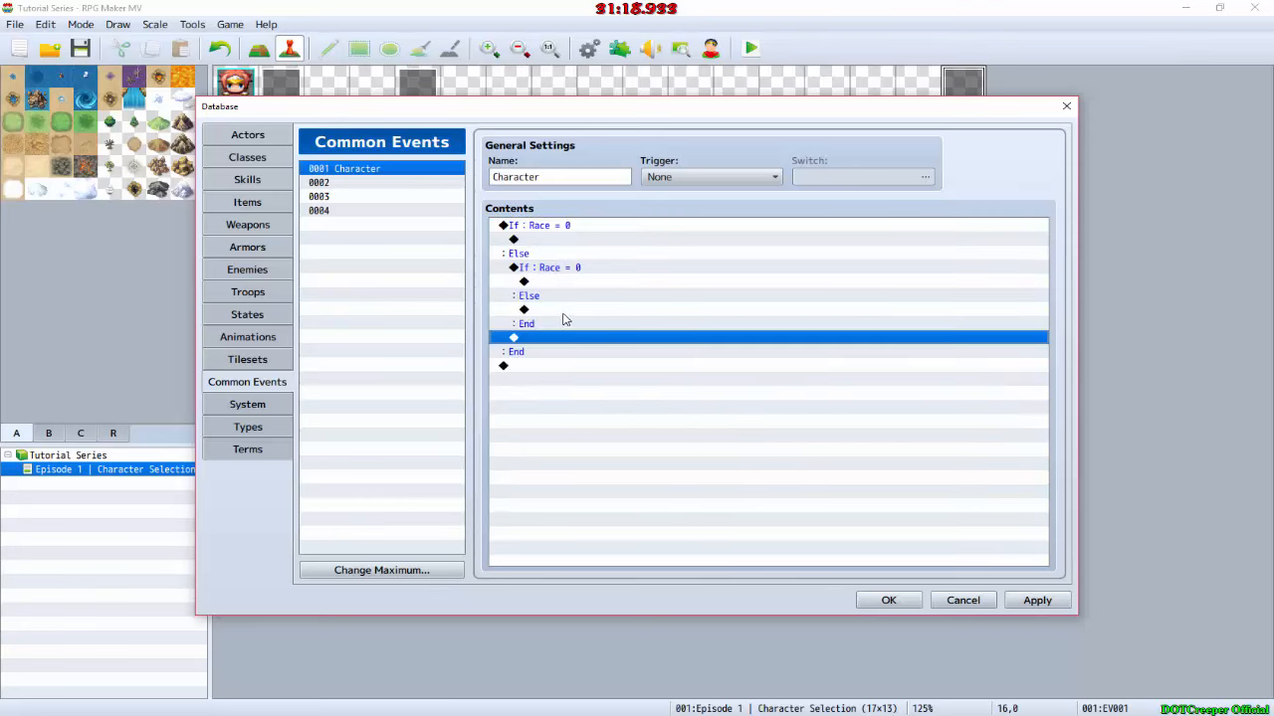
click(563, 315)
key(ctrl+v)
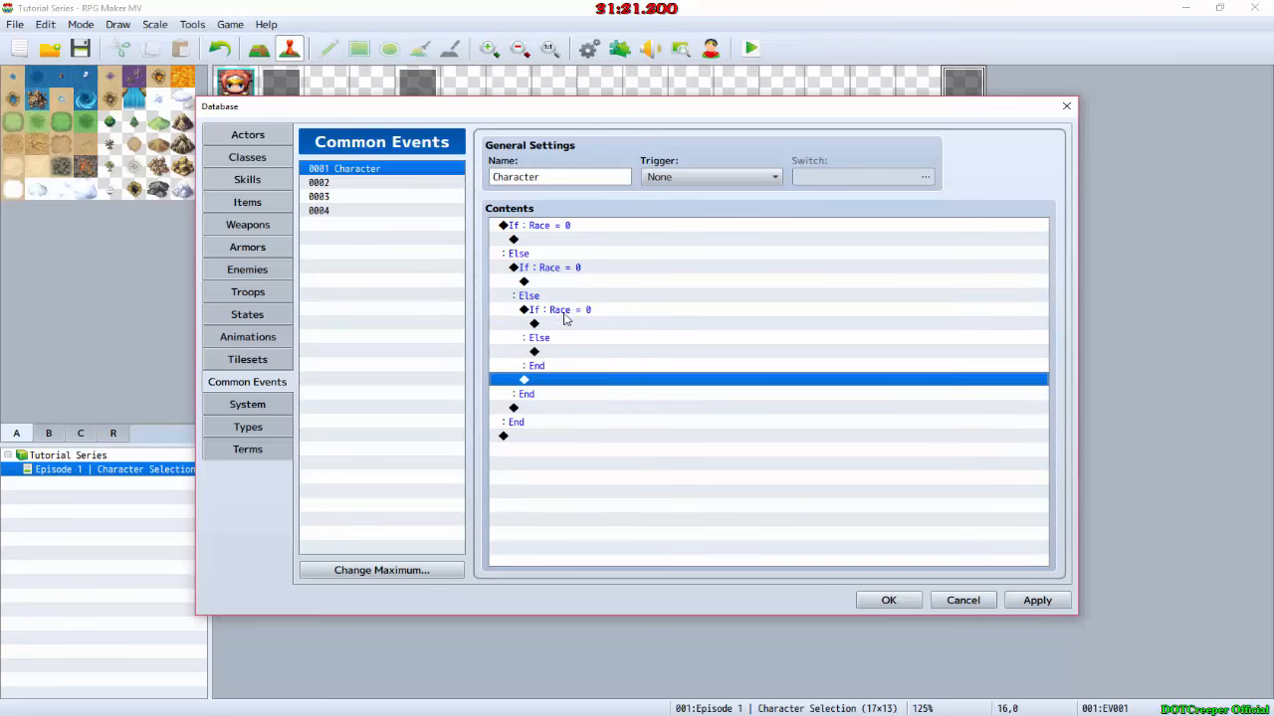
click(575, 351)
key(ctrl+v)
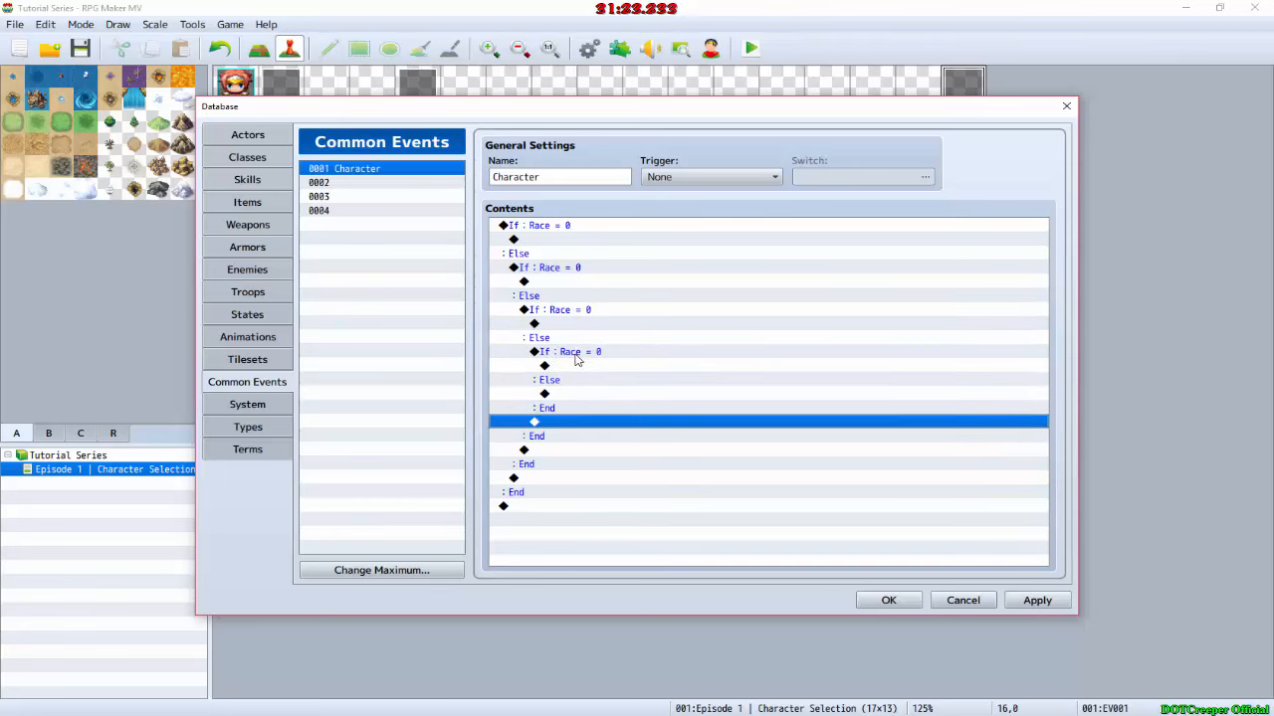
Step: Set the constants of the three nested Race conditions to 1, 2 and 3, from outermost to innermost
double_click(550, 269)
click(835, 340)
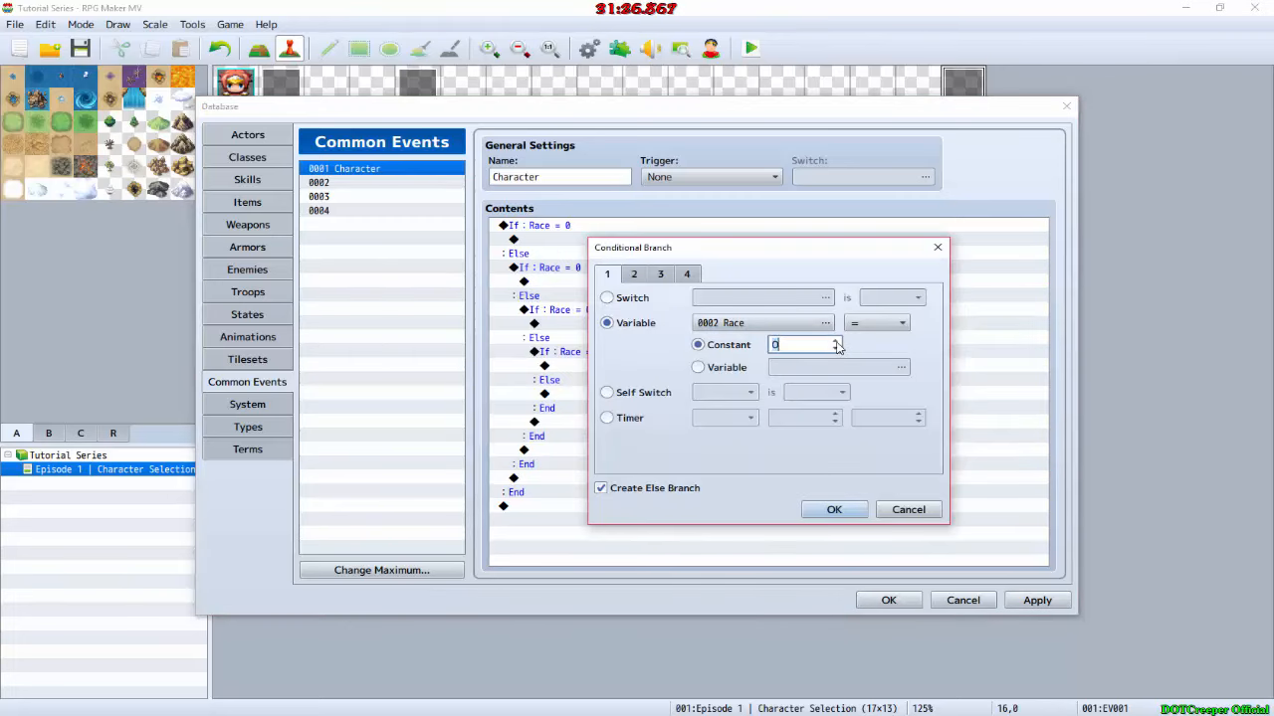
click(834, 510)
click(593, 310)
double_click(593, 311)
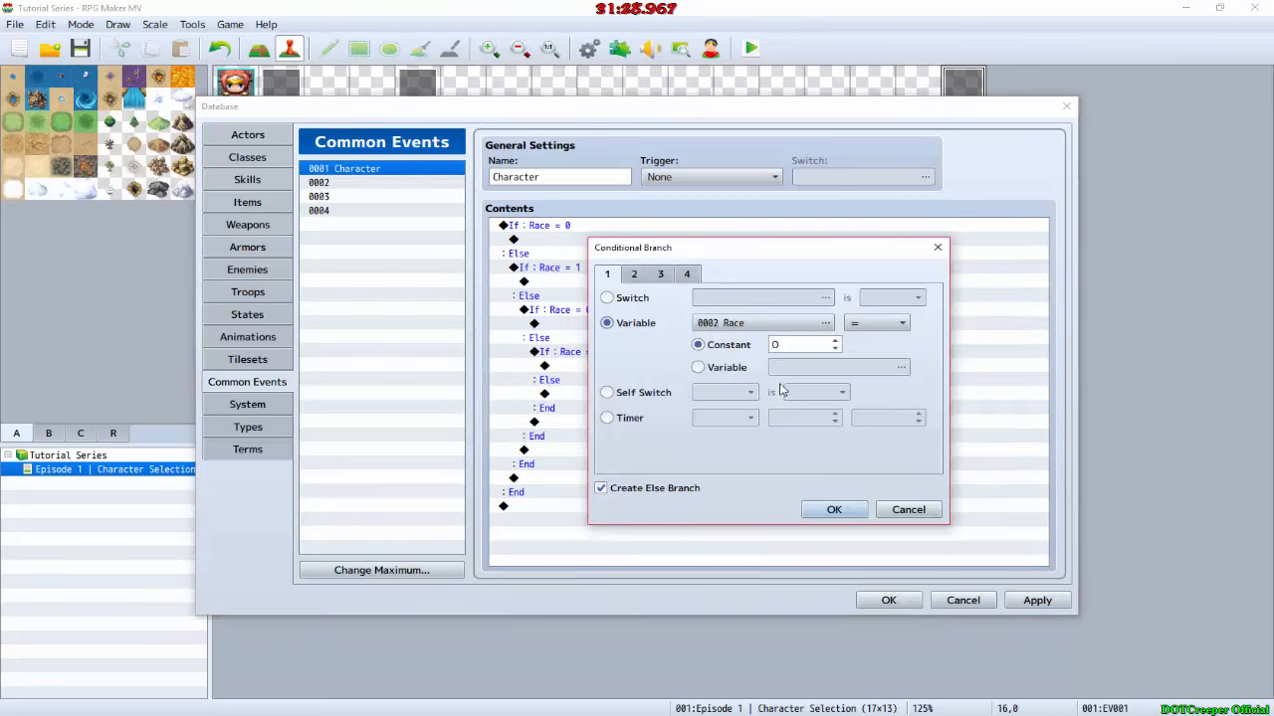
click(835, 340)
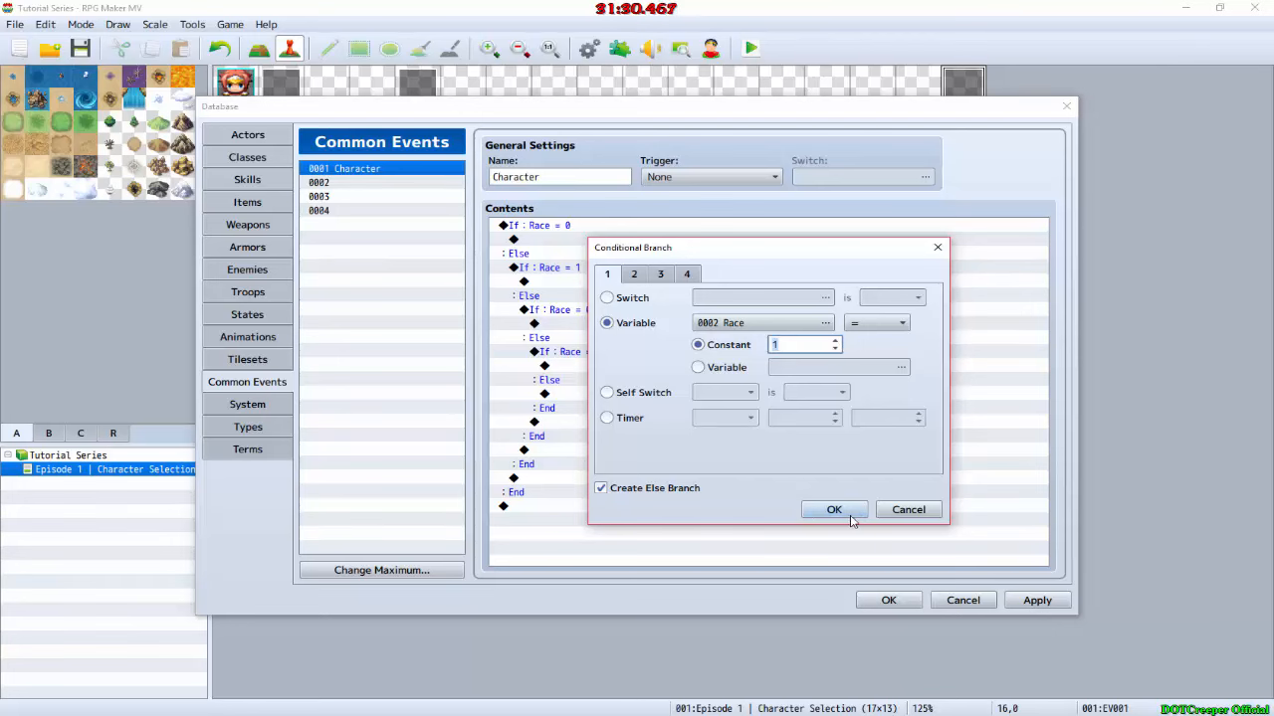
click(835, 341)
click(836, 508)
double_click(633, 353)
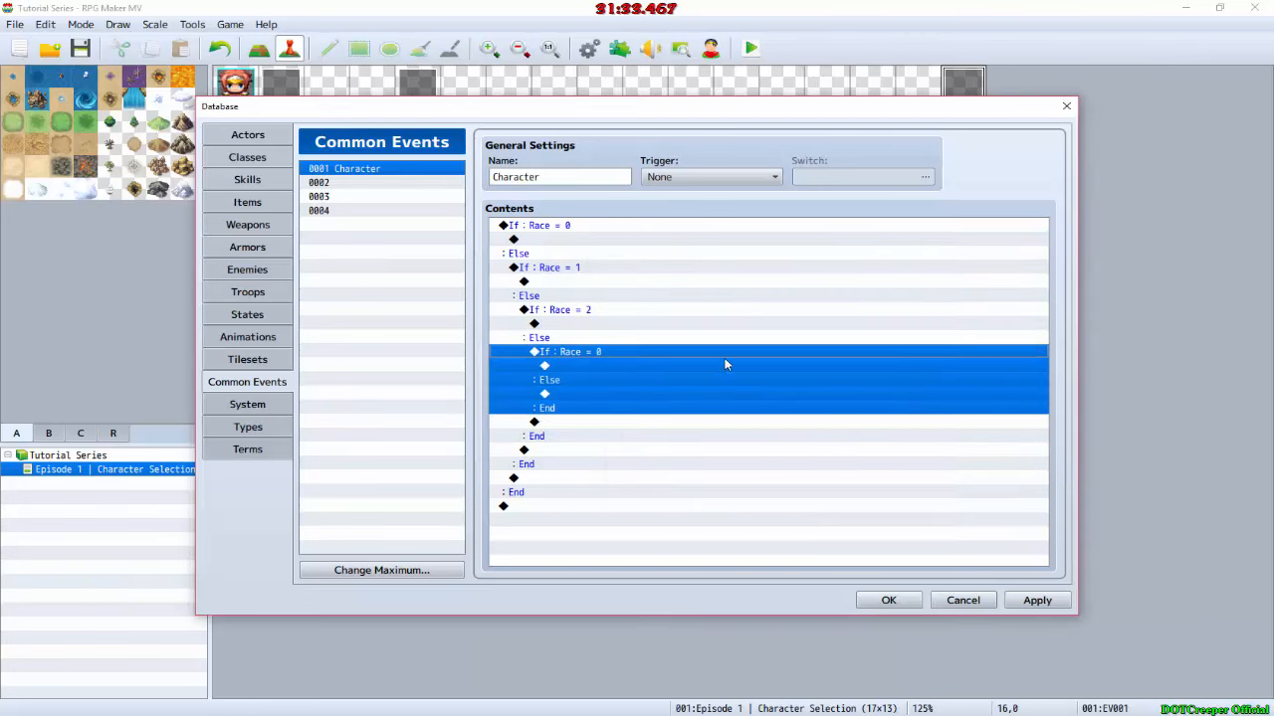
click(834, 340)
click(835, 340)
click(835, 341)
click(834, 509)
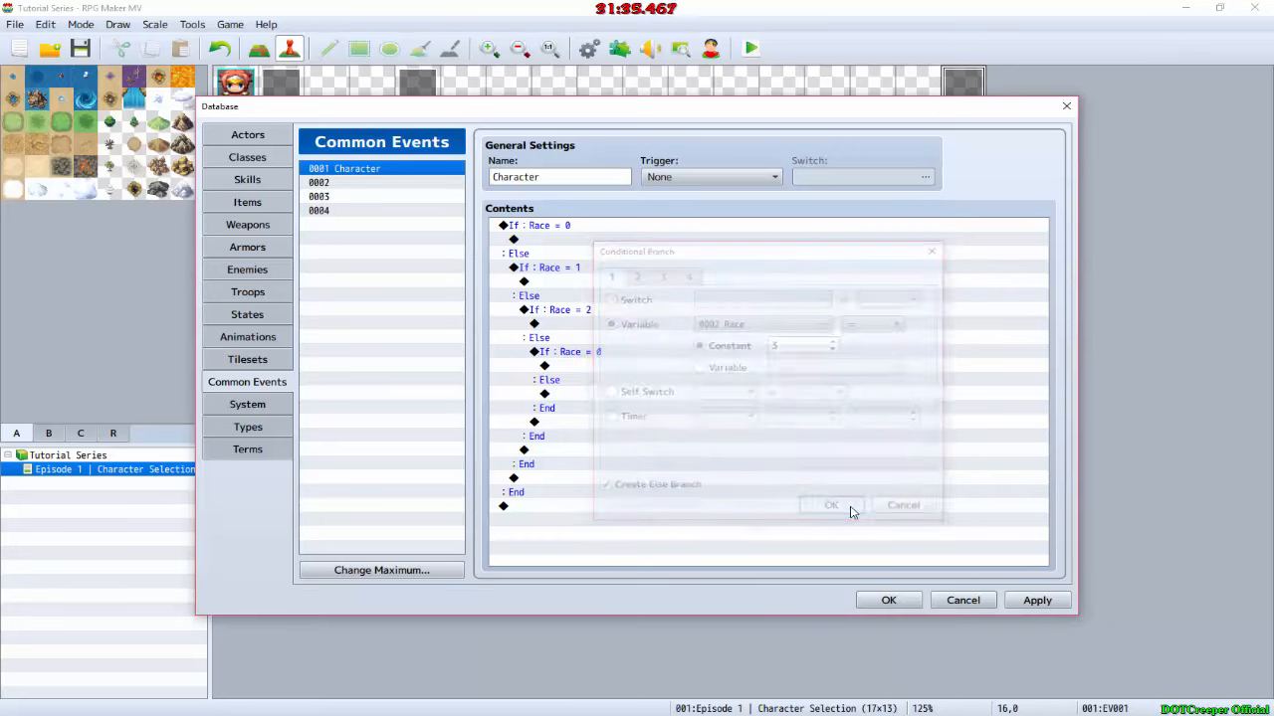
click(589, 227)
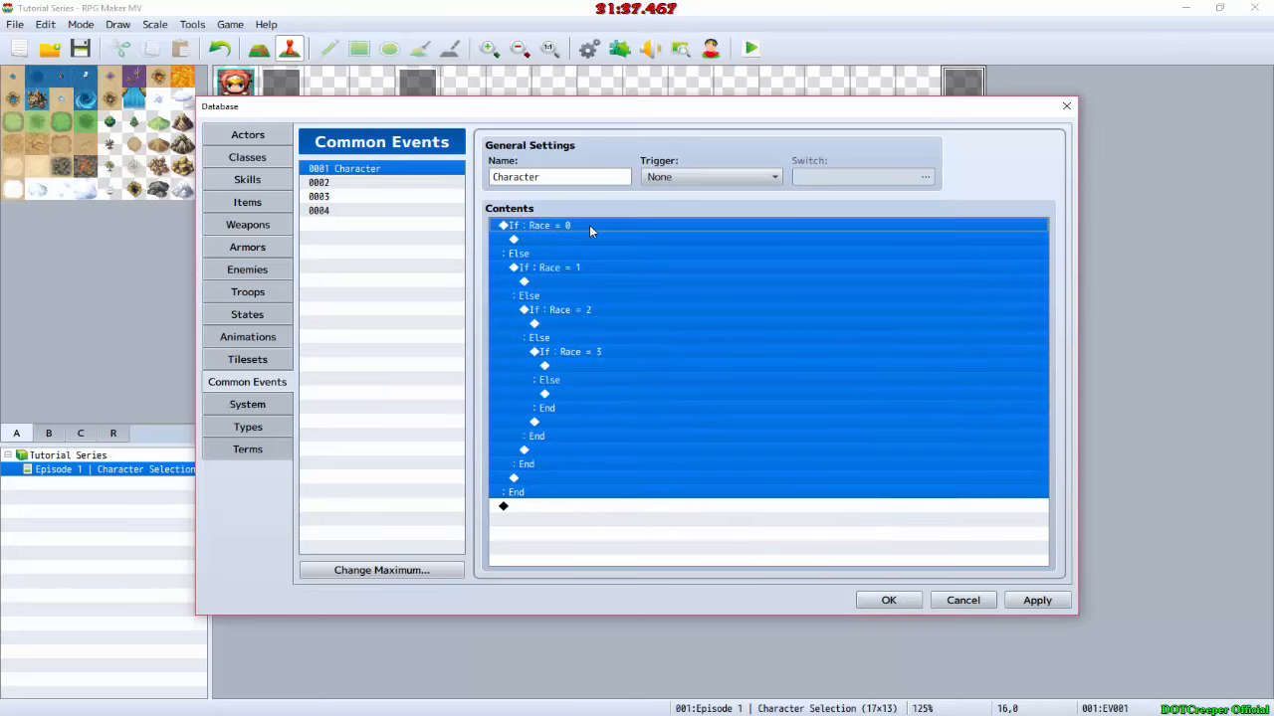
click(584, 240)
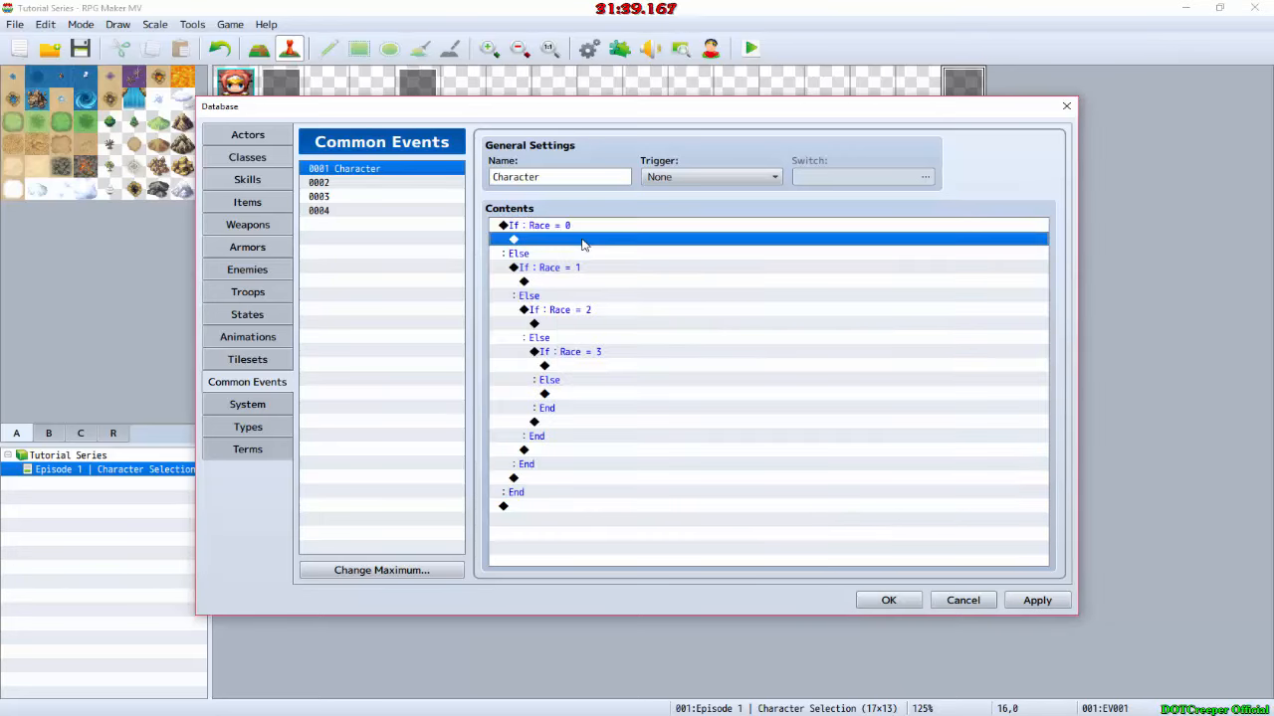
double_click(584, 240)
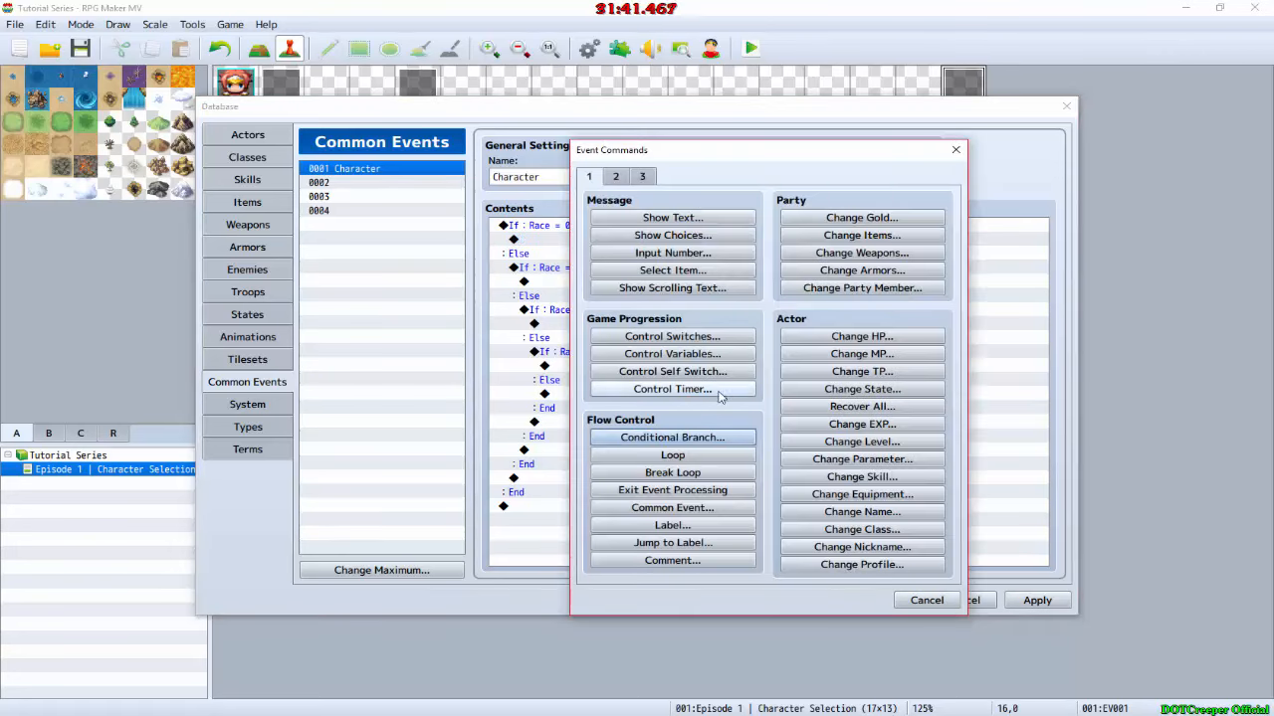
key(Escape)
Step: Insert a comment above the outermost Race condition listing 0 - Human, 1 - Elfkin, 2 - Dragonkin and 3 - Wolfkin on separate lines
double_click(564, 224)
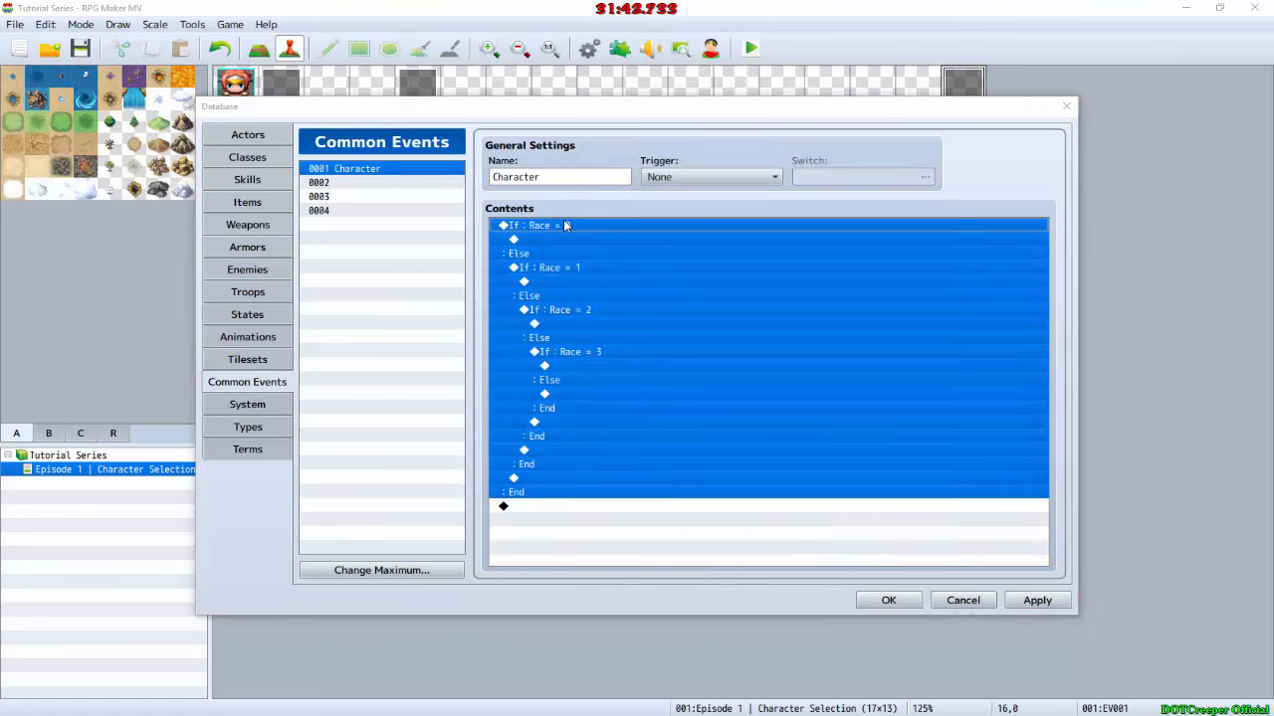
click(673, 560)
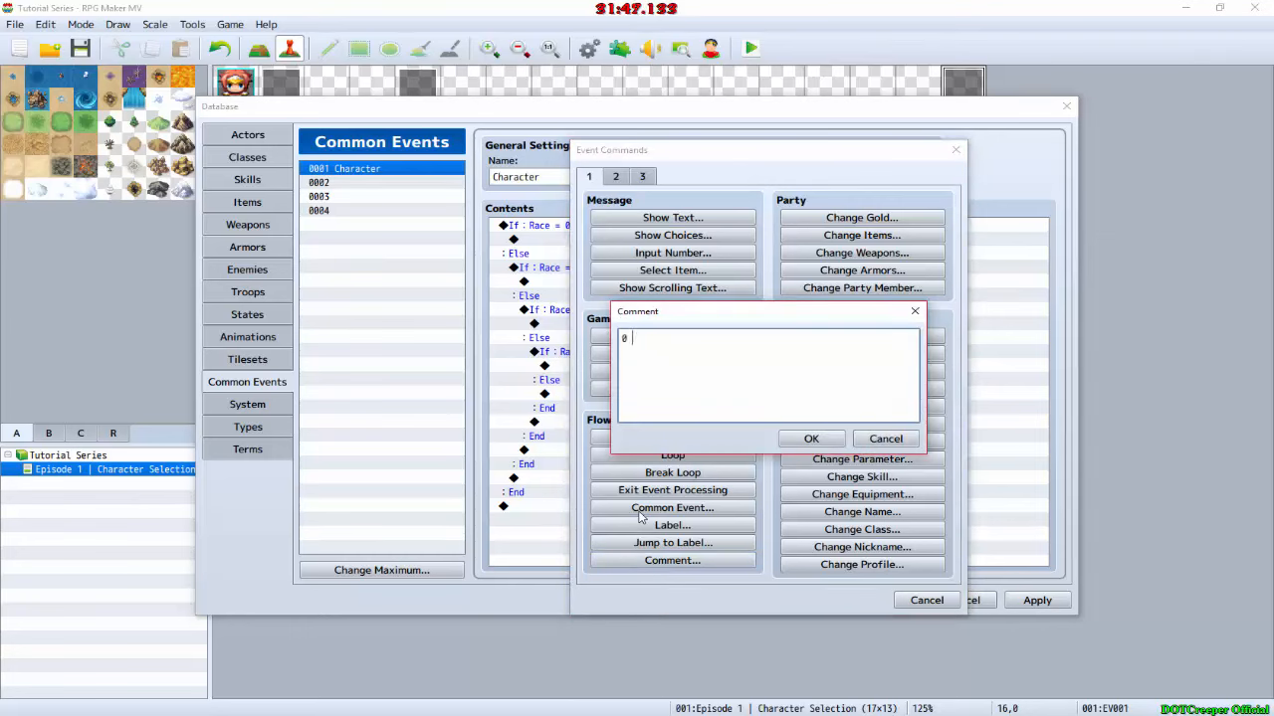
text(0 - Human)
key(Tab)
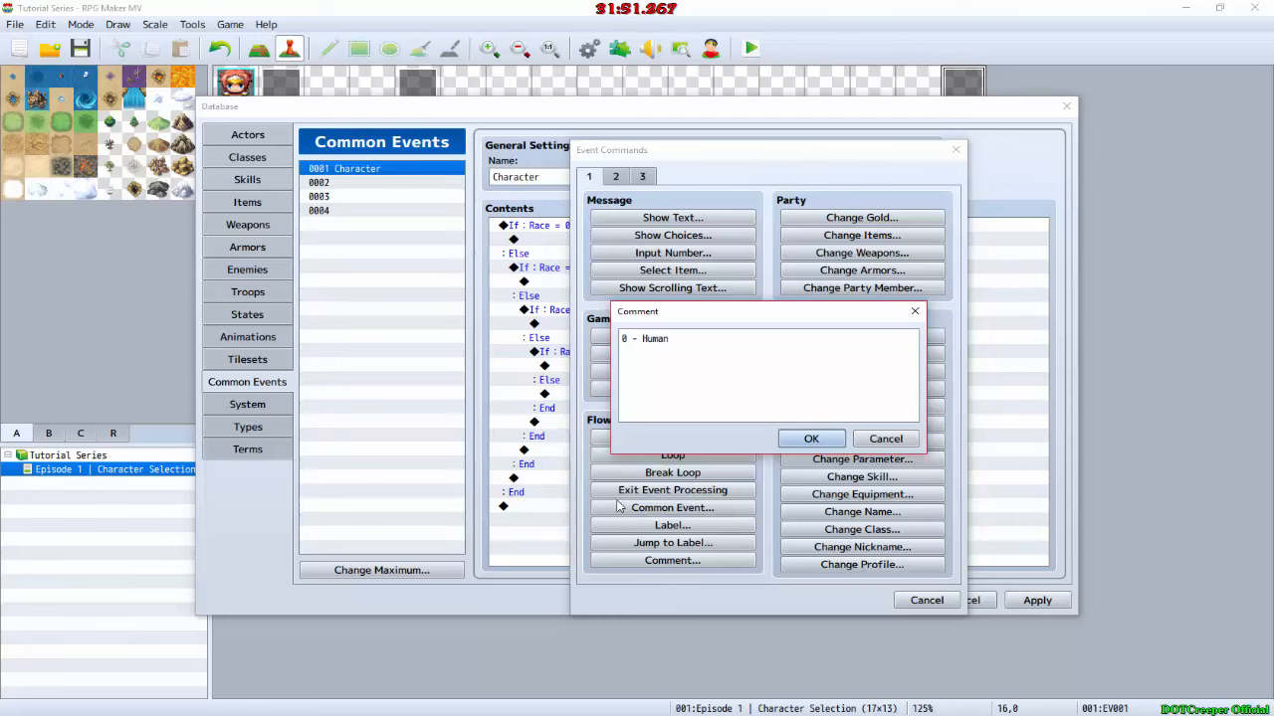
click(718, 353)
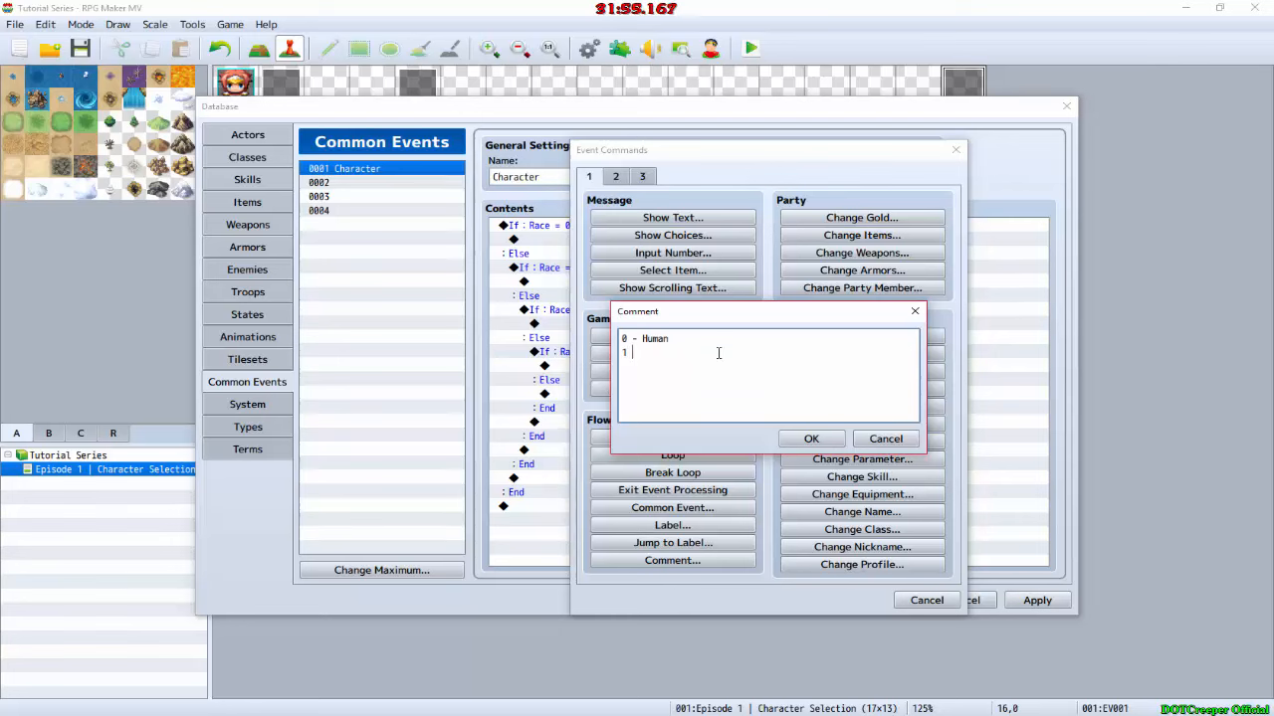
text(1 - Elfkin 2 - D)
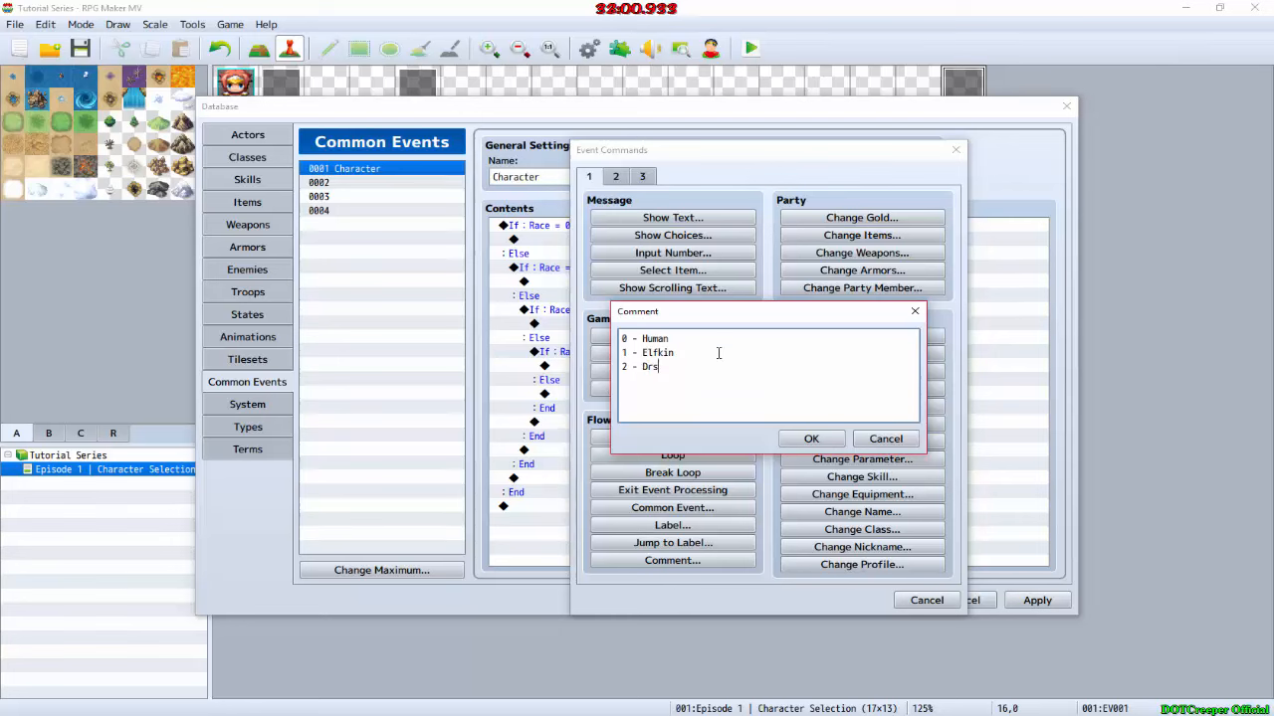
text(ragonkin)
key(Return)
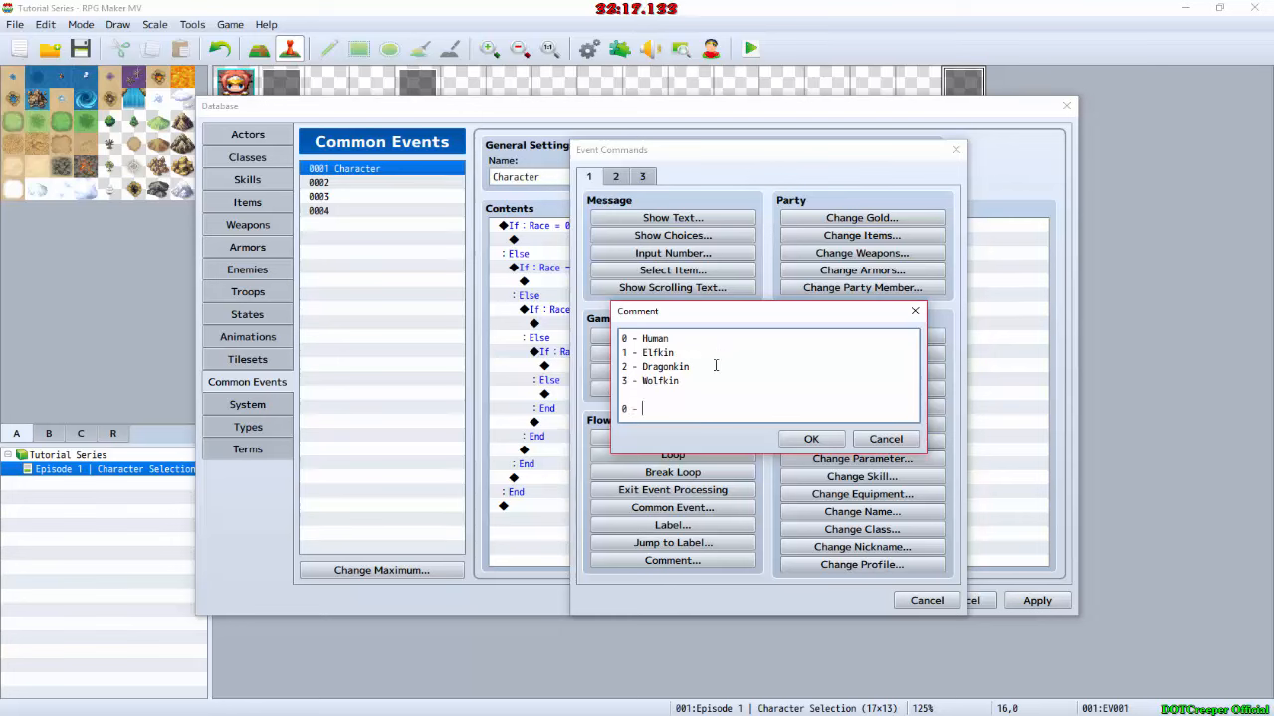
Step: Add 0 - Male to the comment, separated from the race list by a blank line, and accept the comment
text(0 - Make)
key(BackSpace)
key(ctrl+Return)
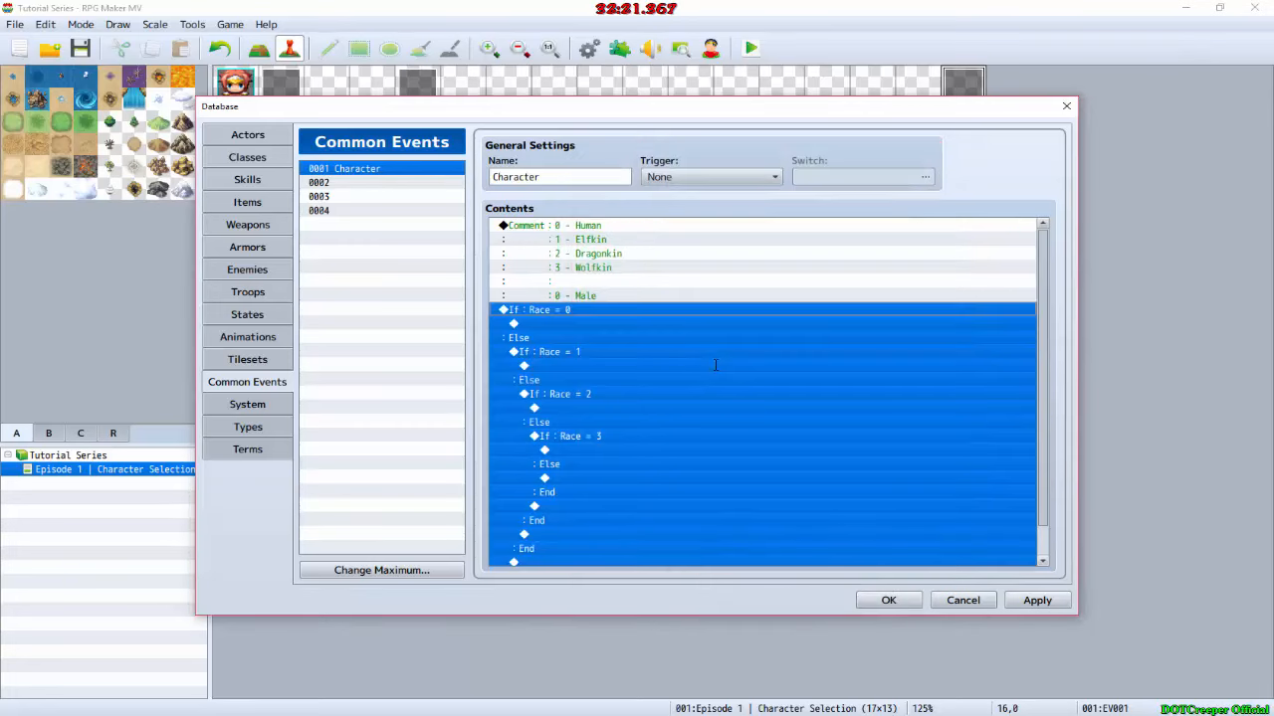
Step: Reopen the comment and try to add another line below 0 - Male
click(610, 235)
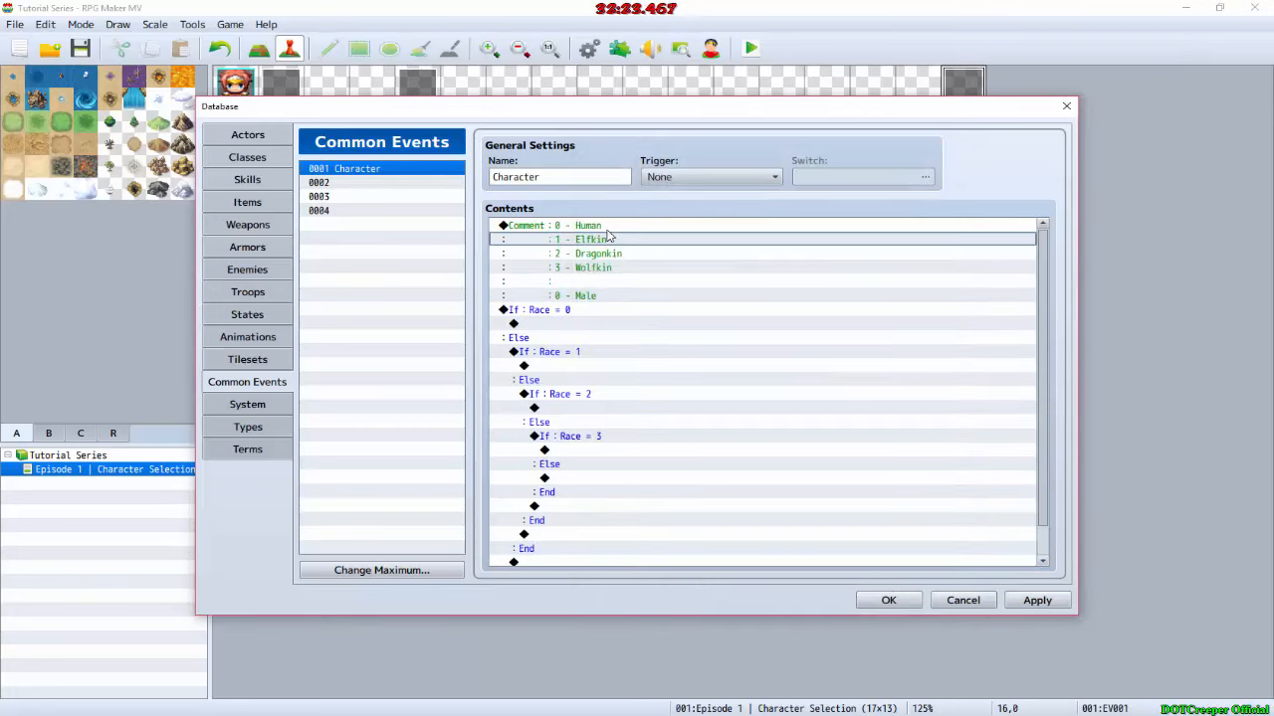
double_click(648, 267)
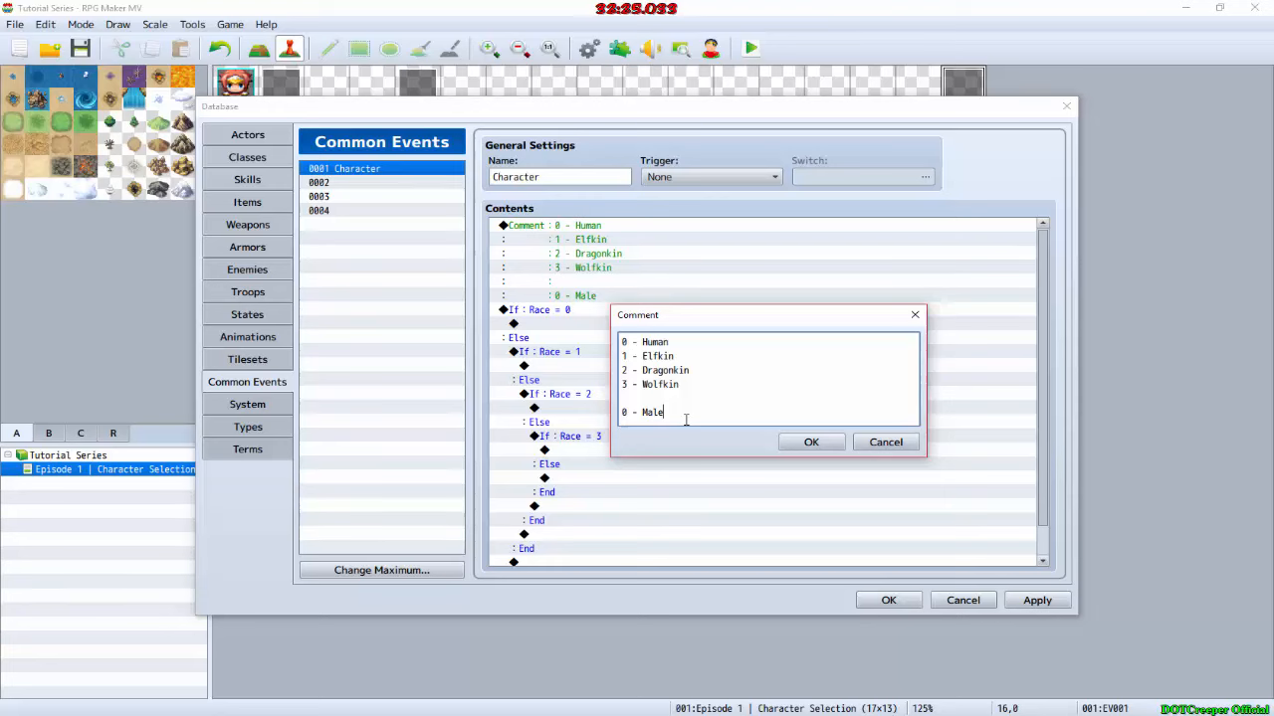
key(Return)
key(space)
key(Return)
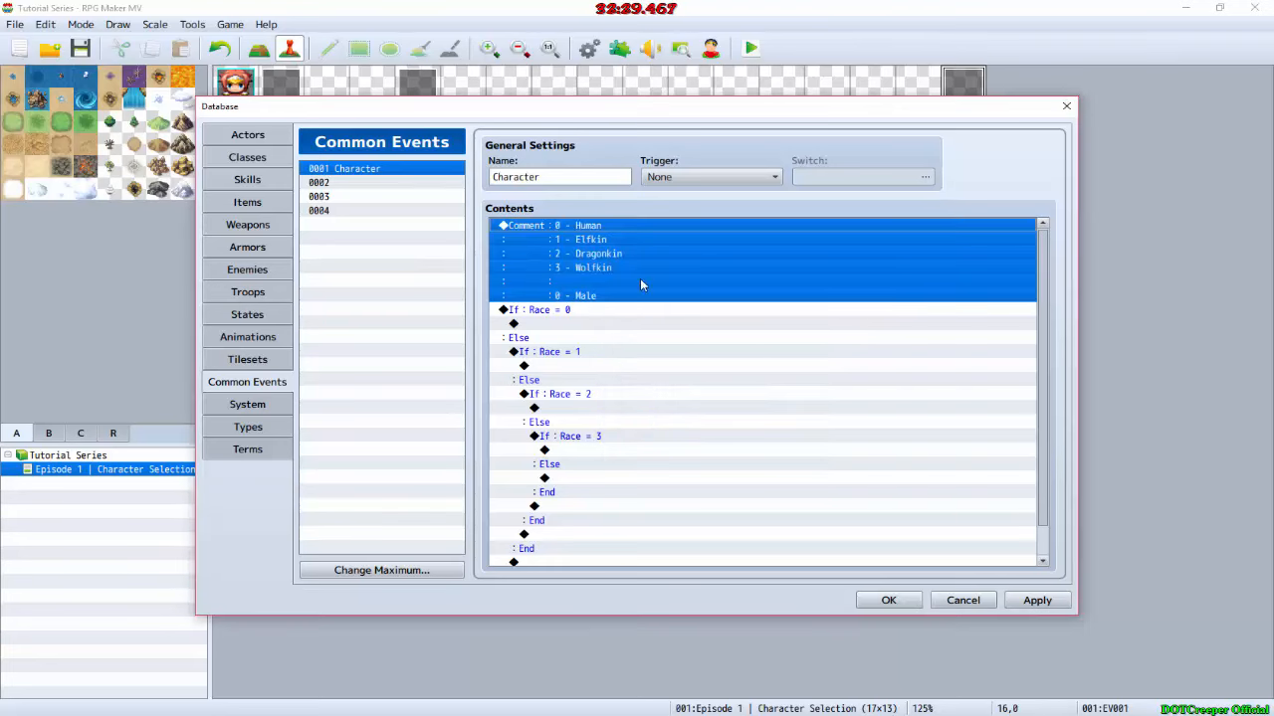
Step: Remove the blank line and 0 - Male from the comment, keeping only the four race lines
double_click(606, 236)
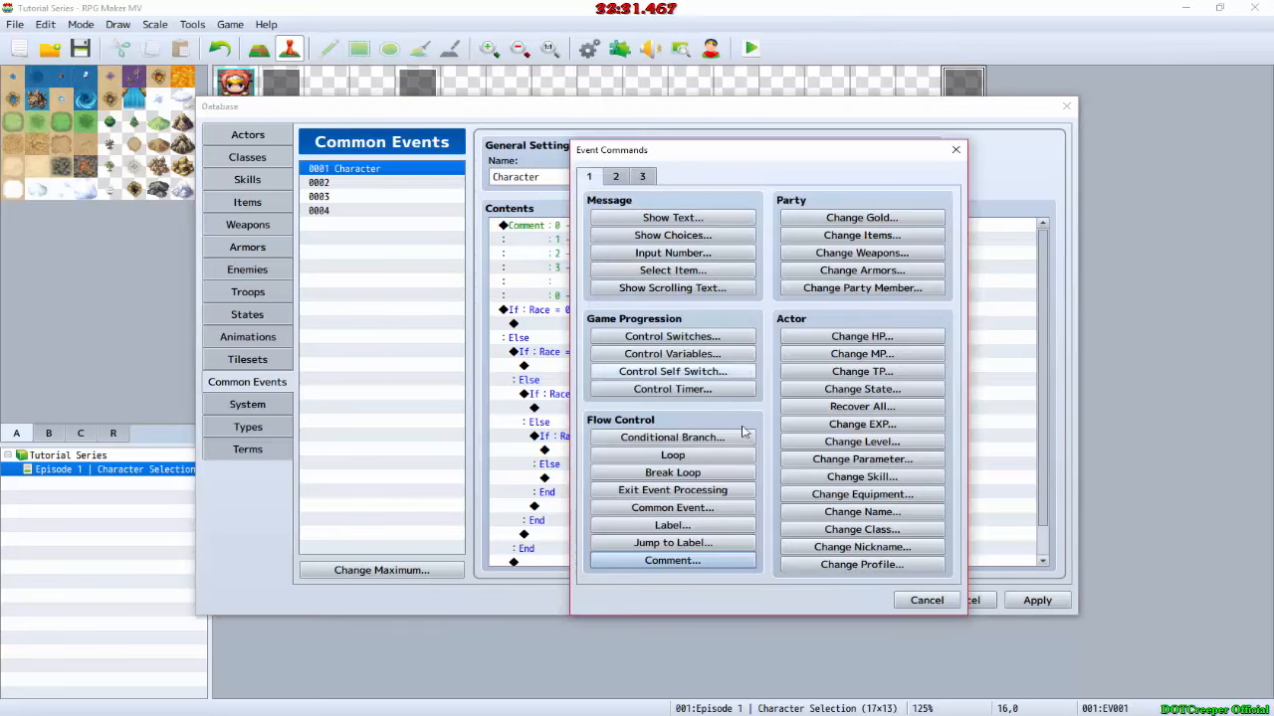
key(Escape)
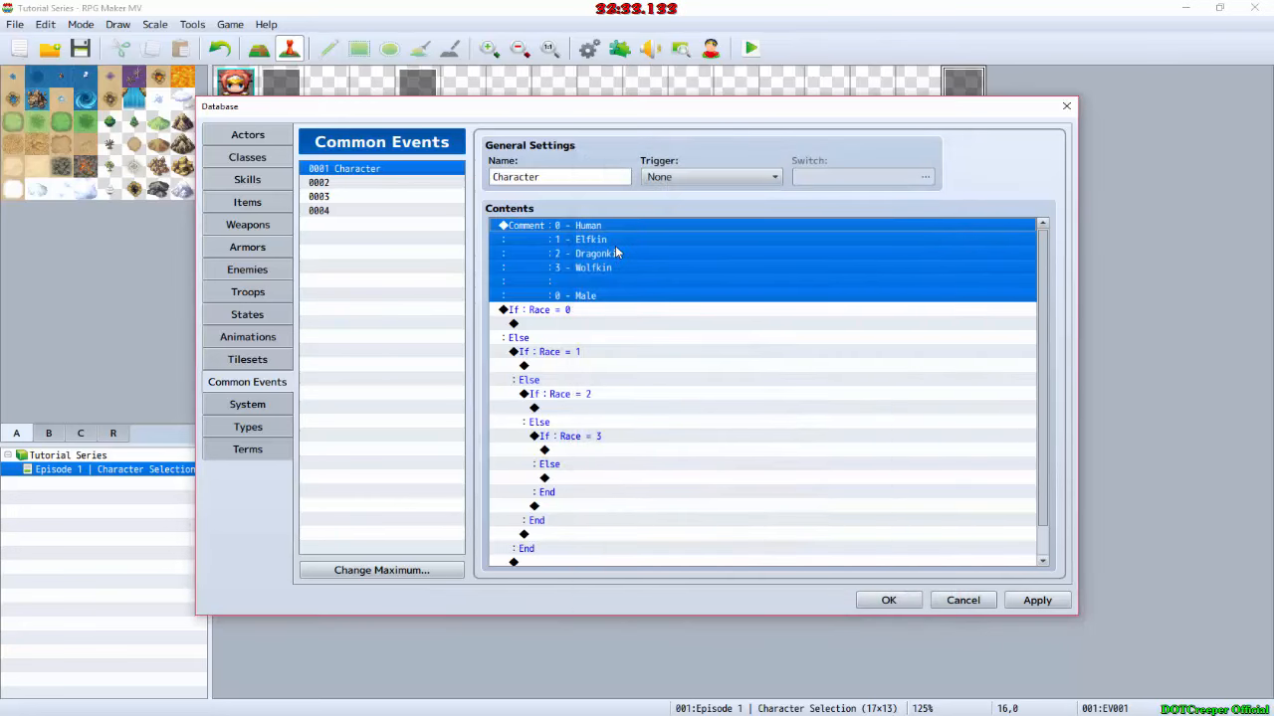
double_click(615, 246)
key(BackSpace)
key(BackSpace)
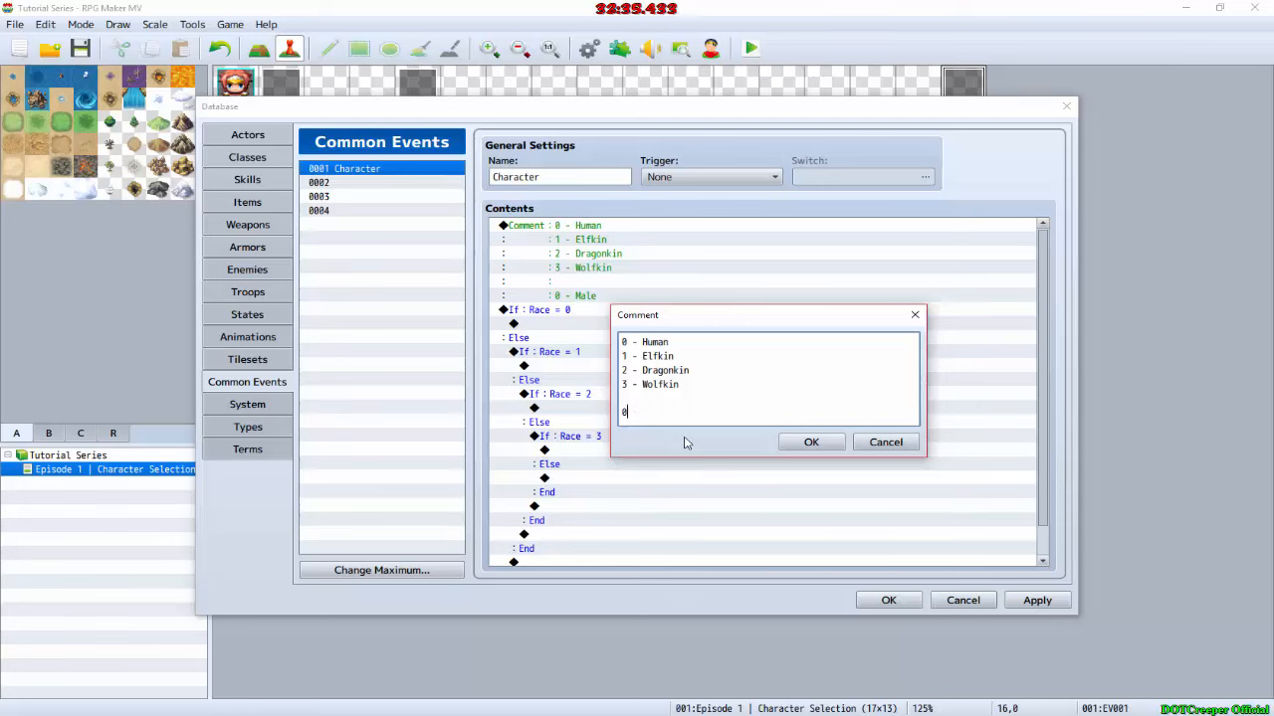
key(BackSpace)
key(BackSpace)
key(BackSpace)
click(811, 442)
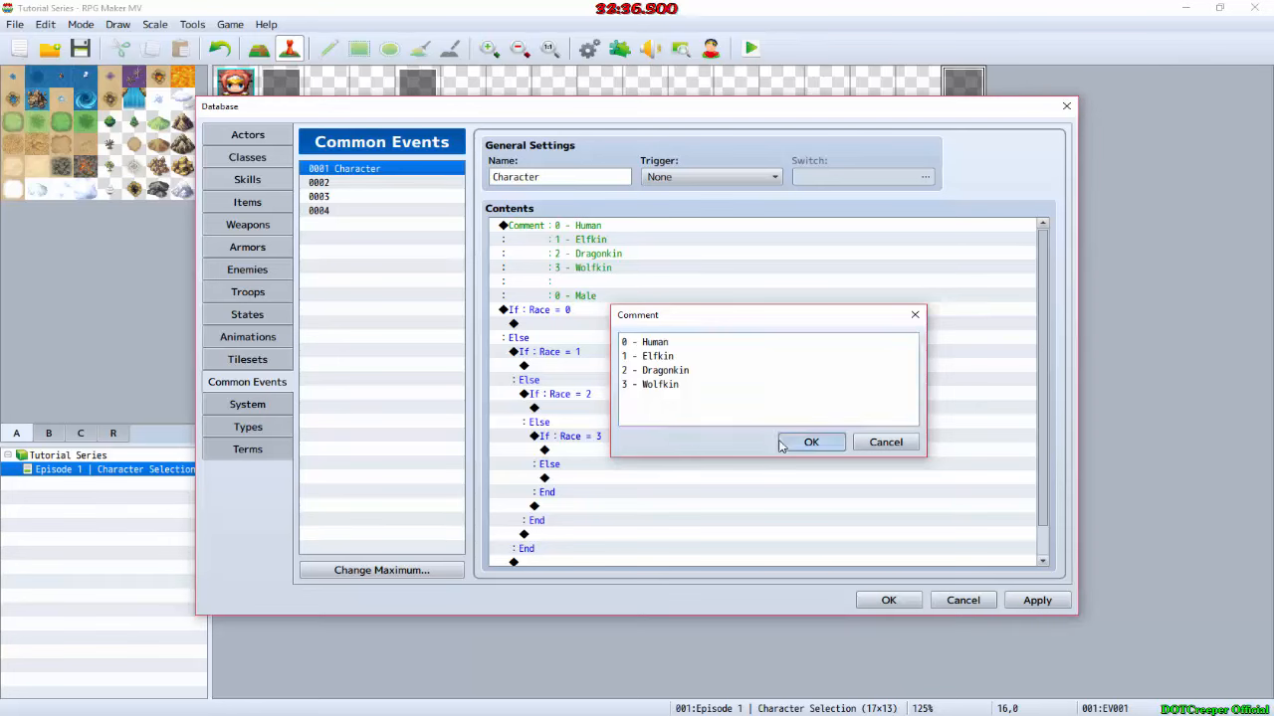
Step: Insert a second comment above the Race = 0 condition listing 0 - Male, 1 - Female and 2 - Other on separate lines
click(601, 270)
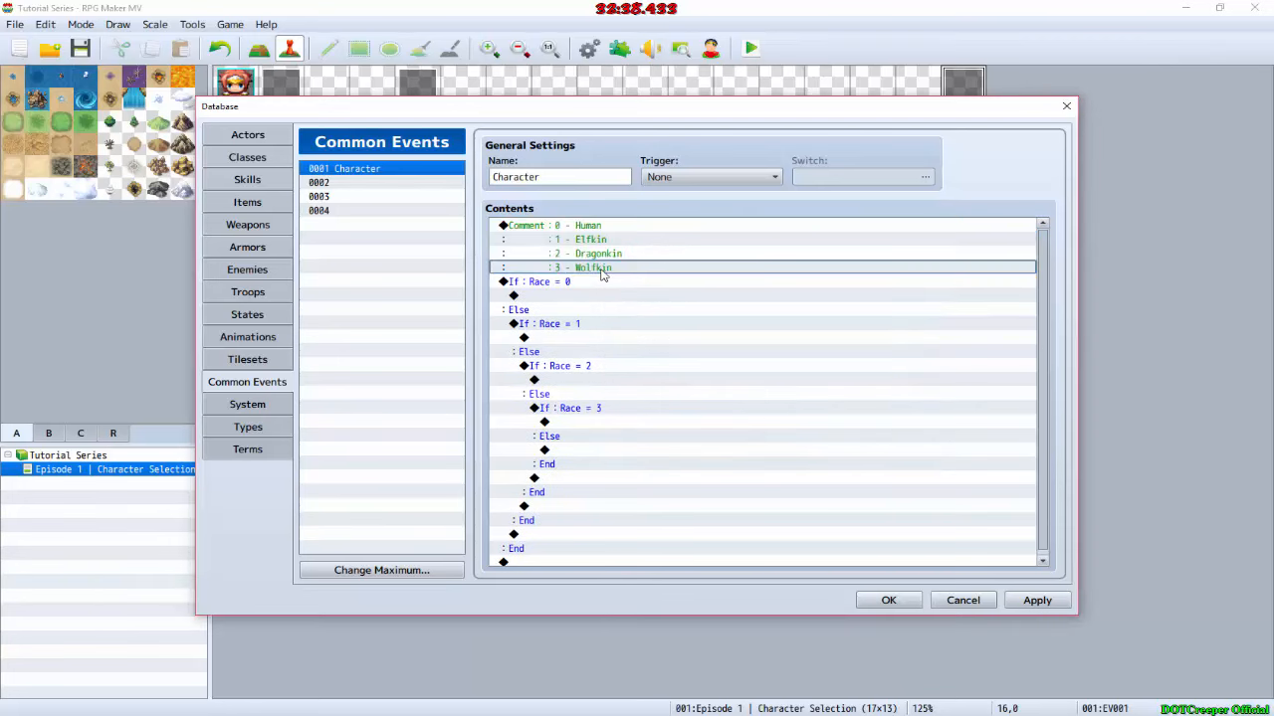
click(577, 282)
key(Insert)
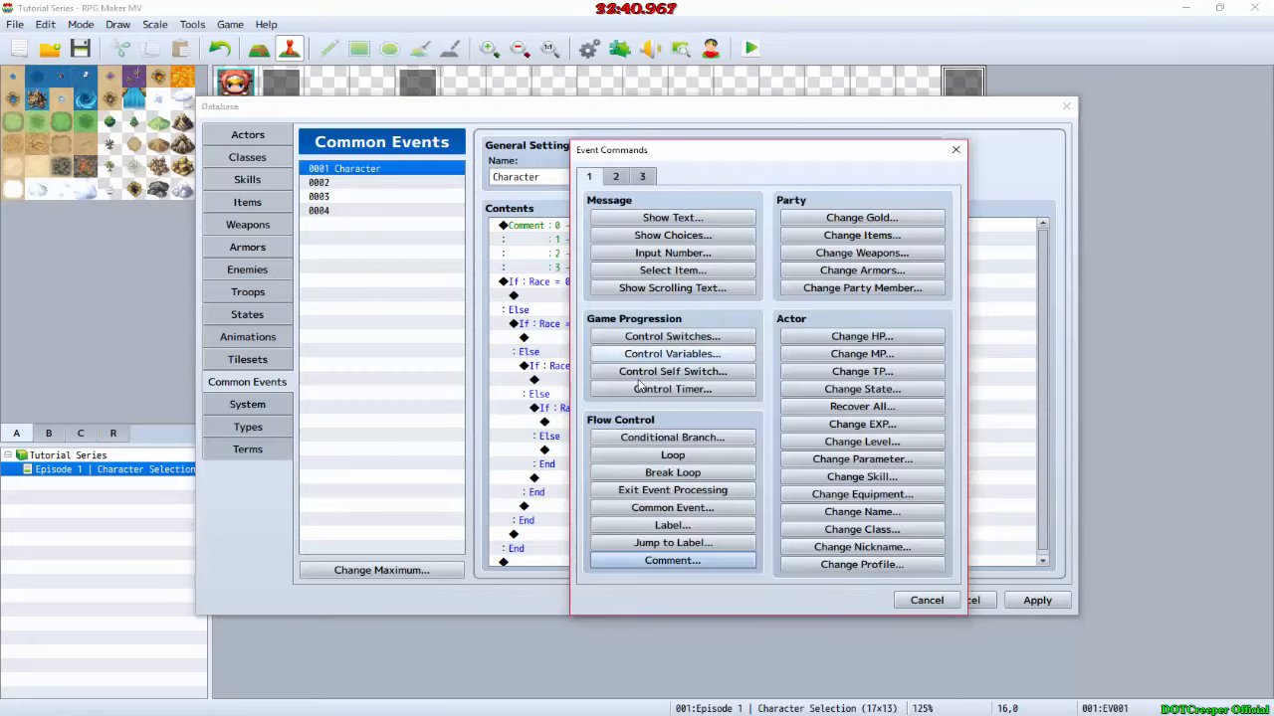
click(673, 561)
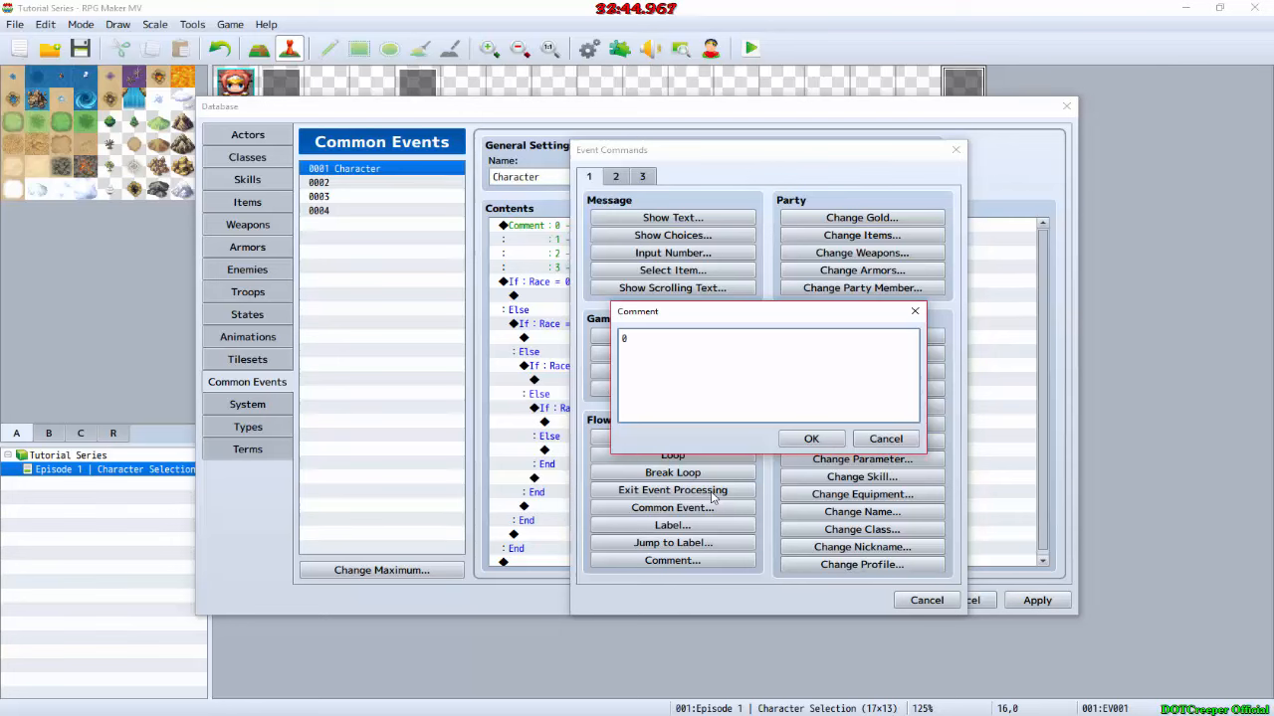
text(0 - Ma)
text(le 1 - Femalew)
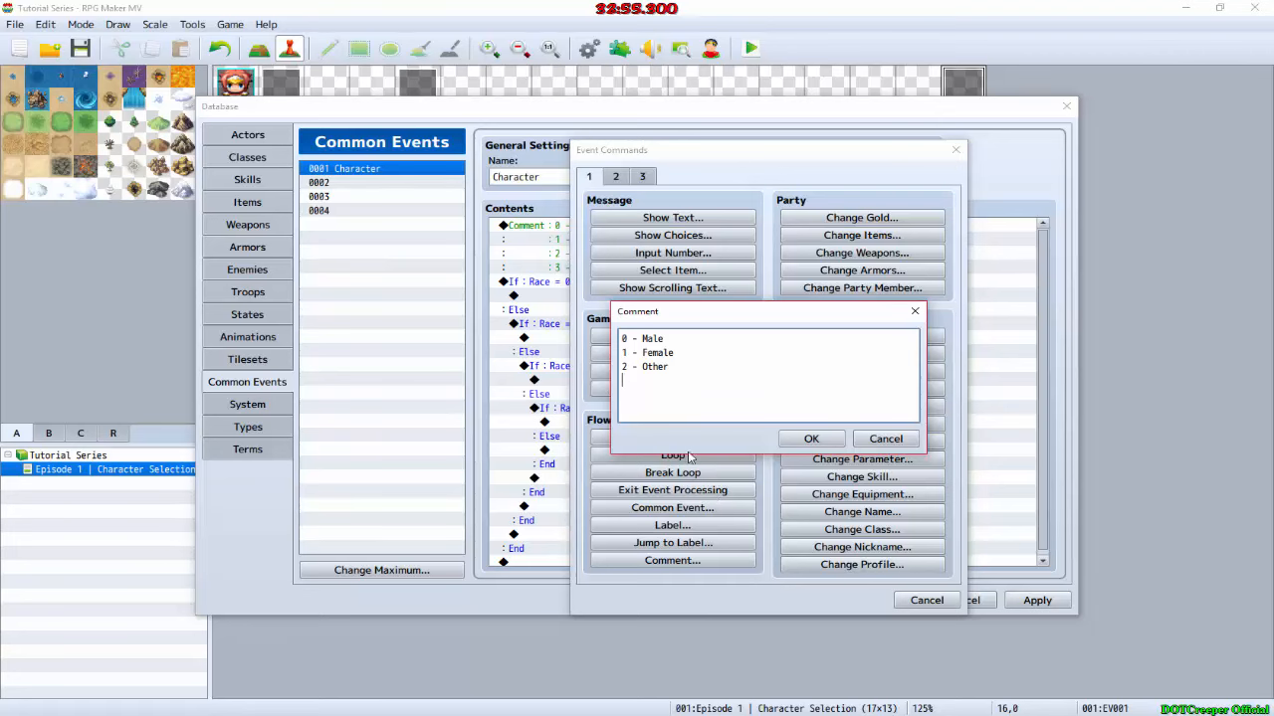
click(811, 438)
Step: Insert a conditional branch inside Race = 0 that checks variable 0003, named Gender, against the constant 0
click(651, 340)
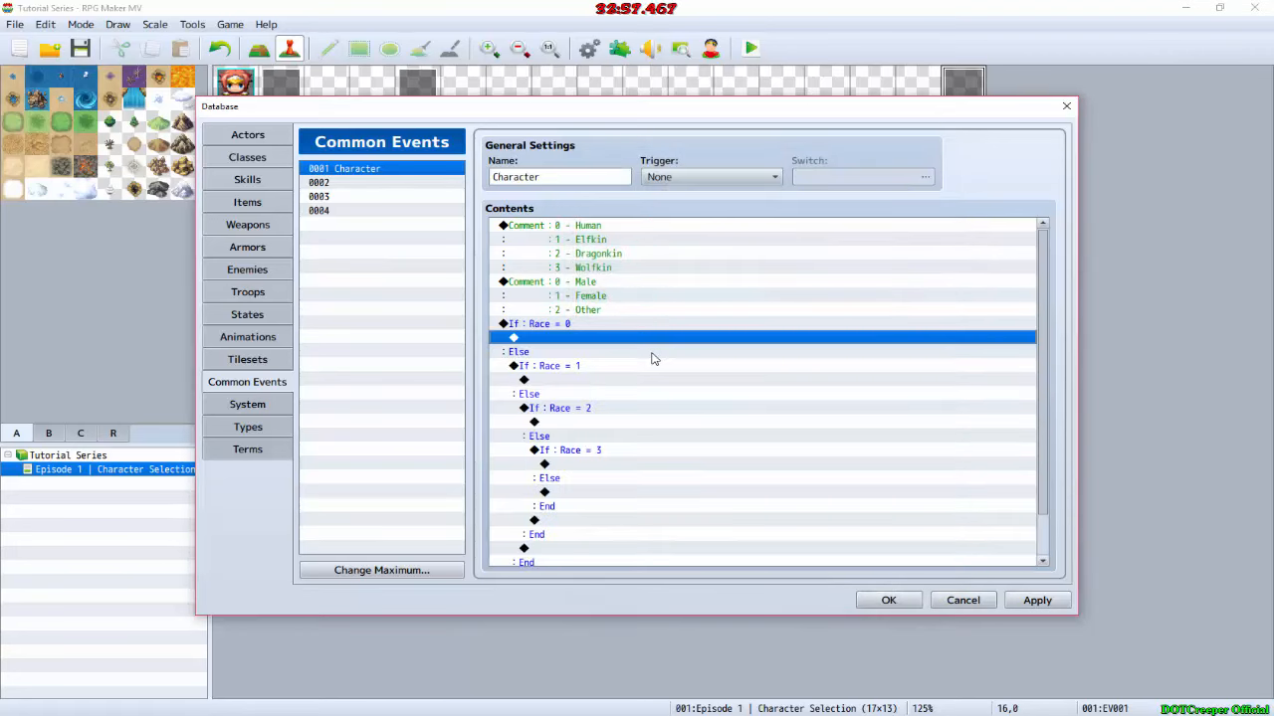
double_click(573, 339)
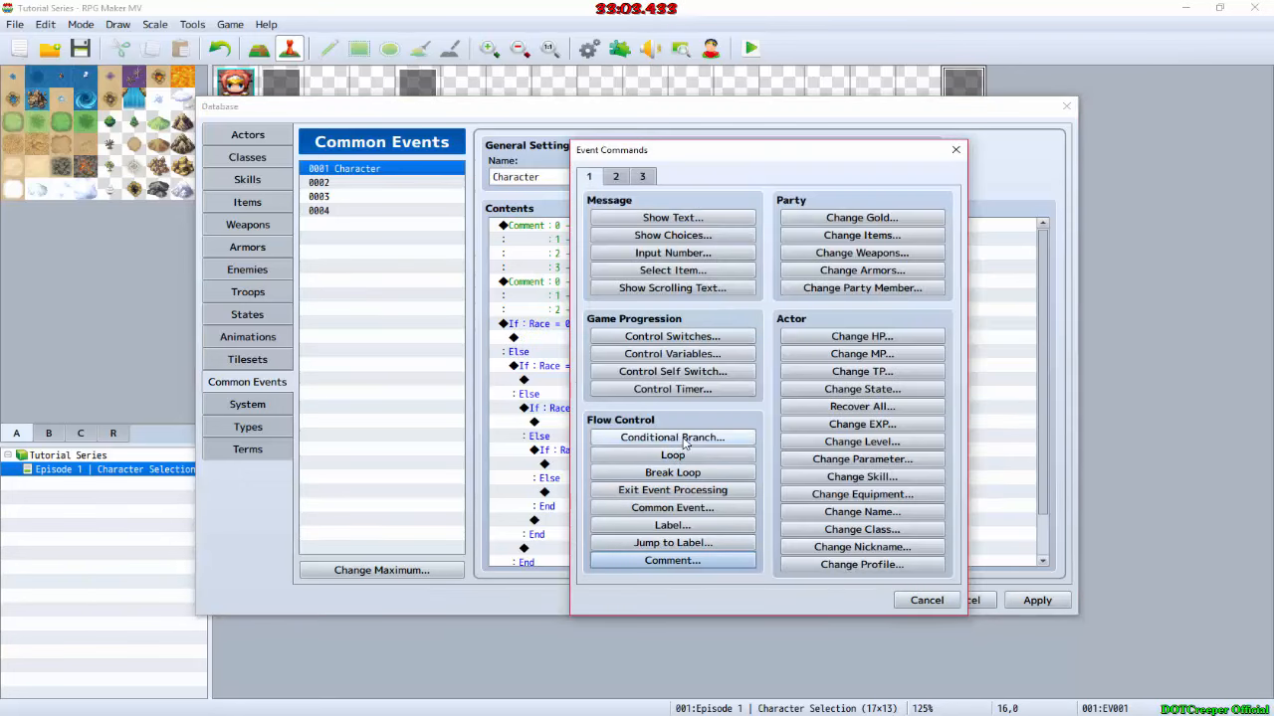
click(673, 437)
click(664, 322)
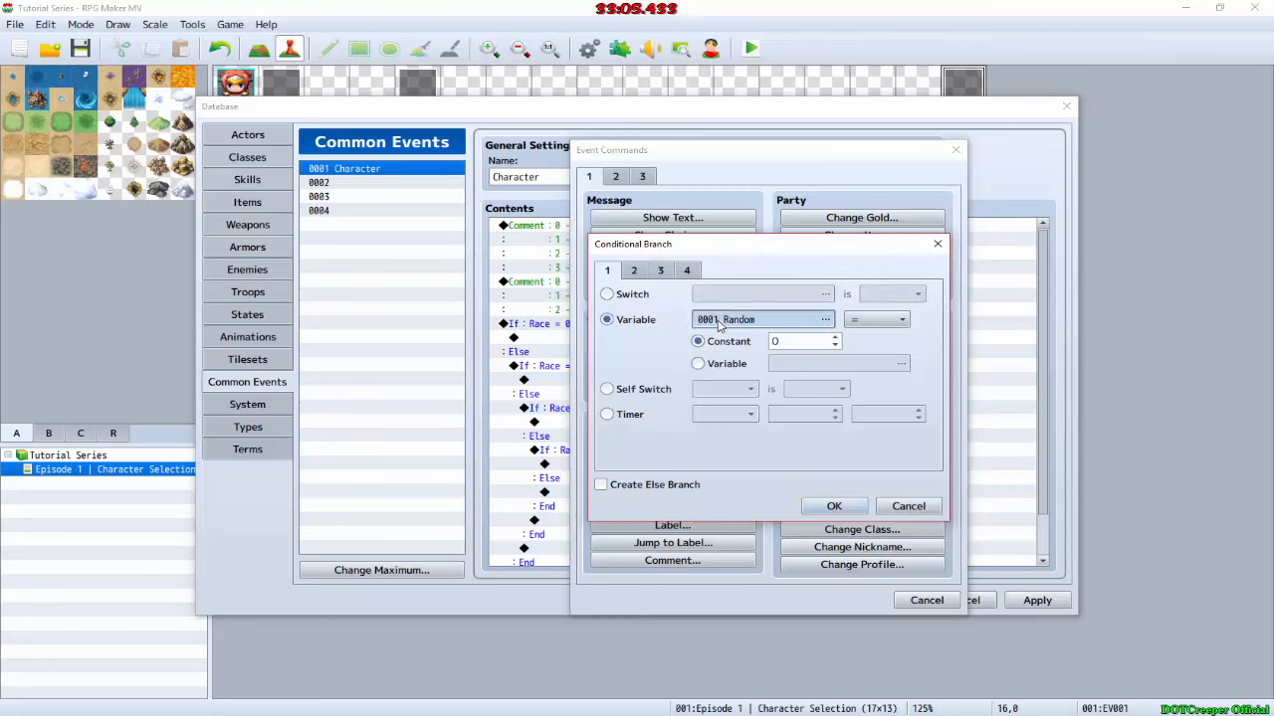
click(825, 319)
click(770, 257)
click(860, 519)
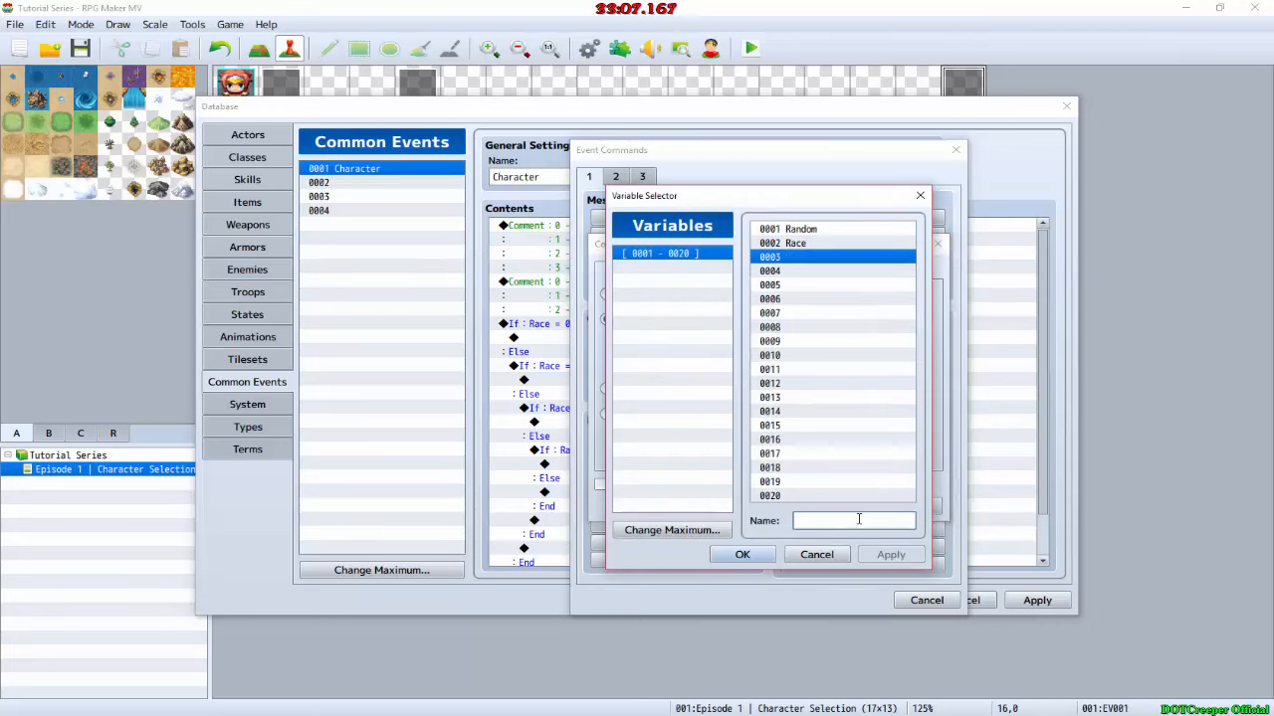
text(Gender)
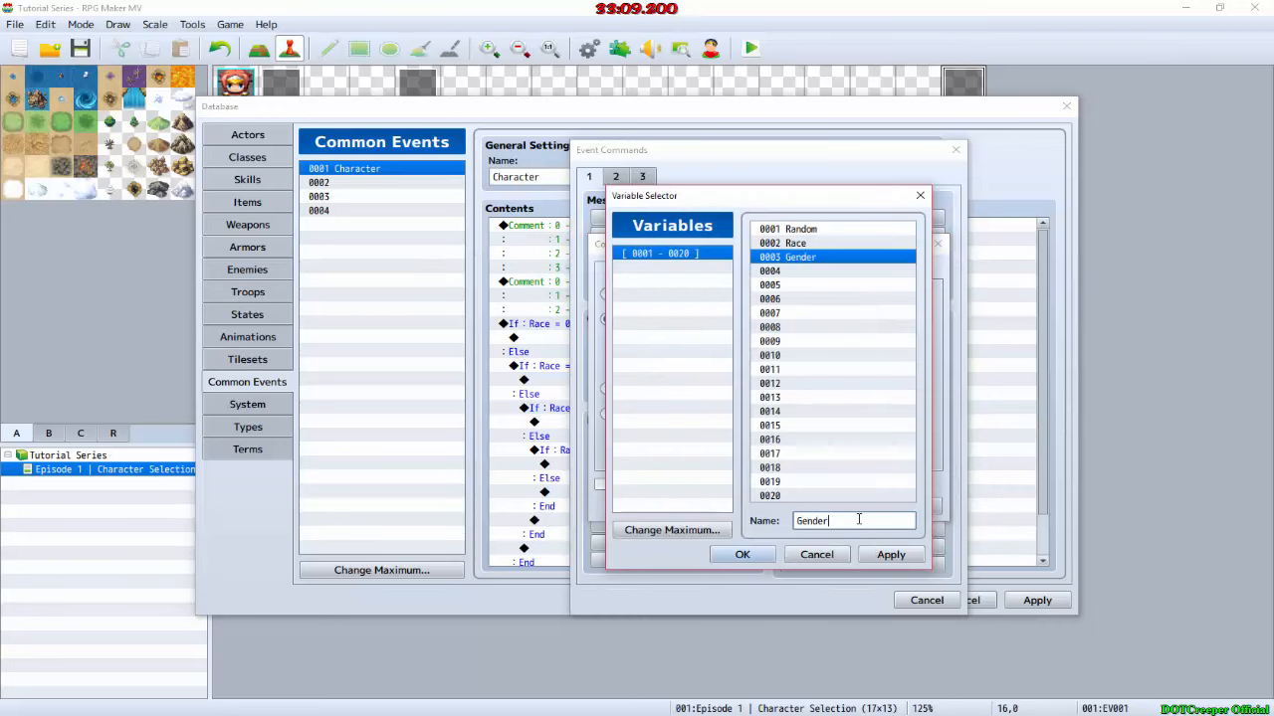
key(Return)
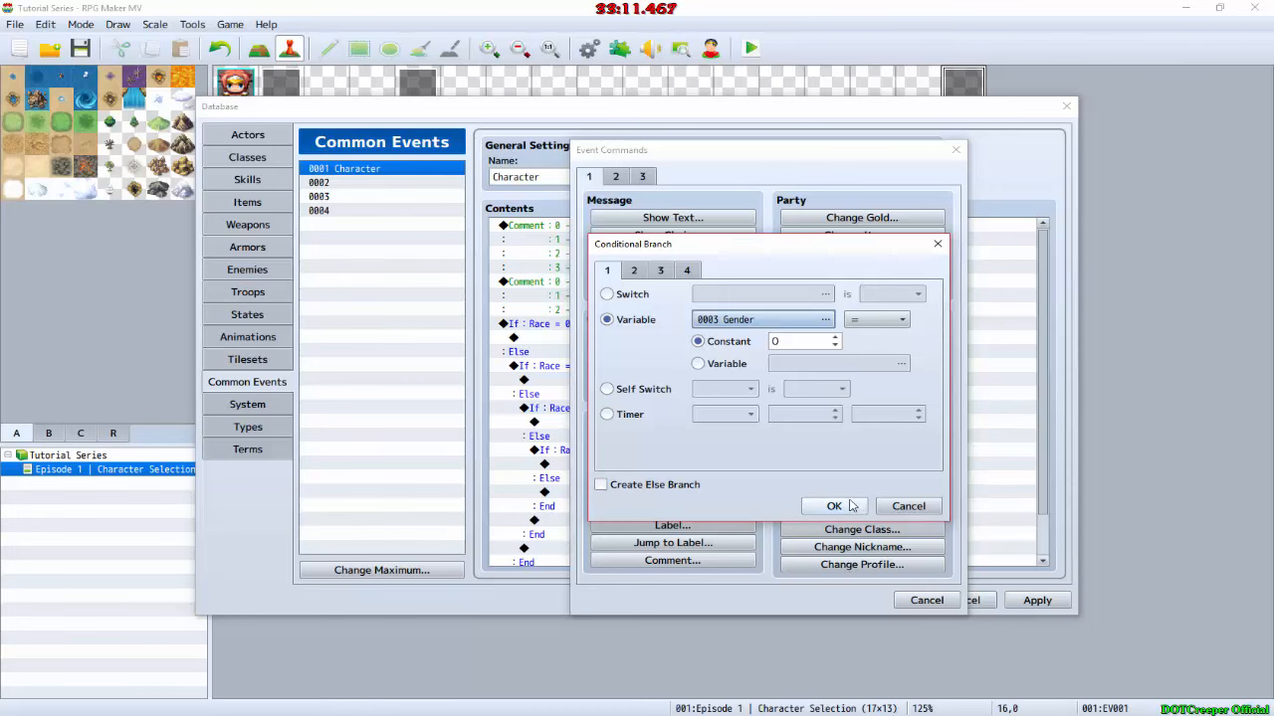
click(858, 510)
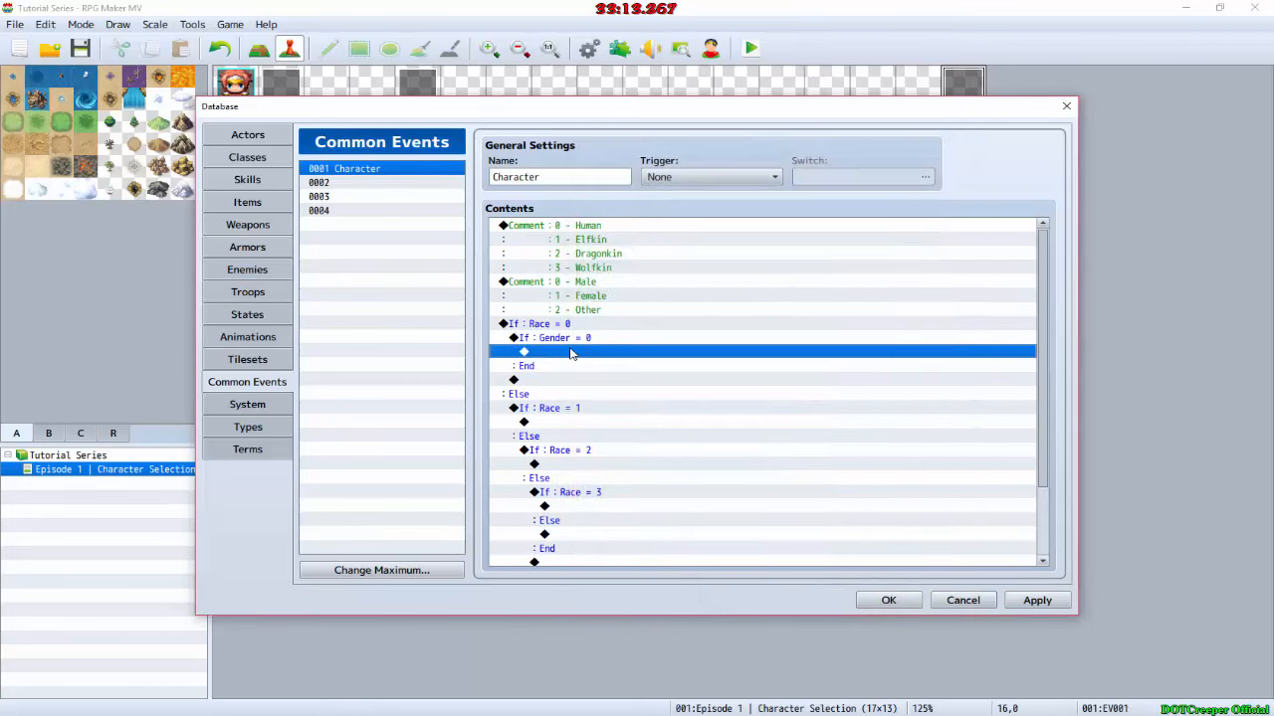
Step: Add an Else branch to the Gender = 0 condition
double_click(572, 352)
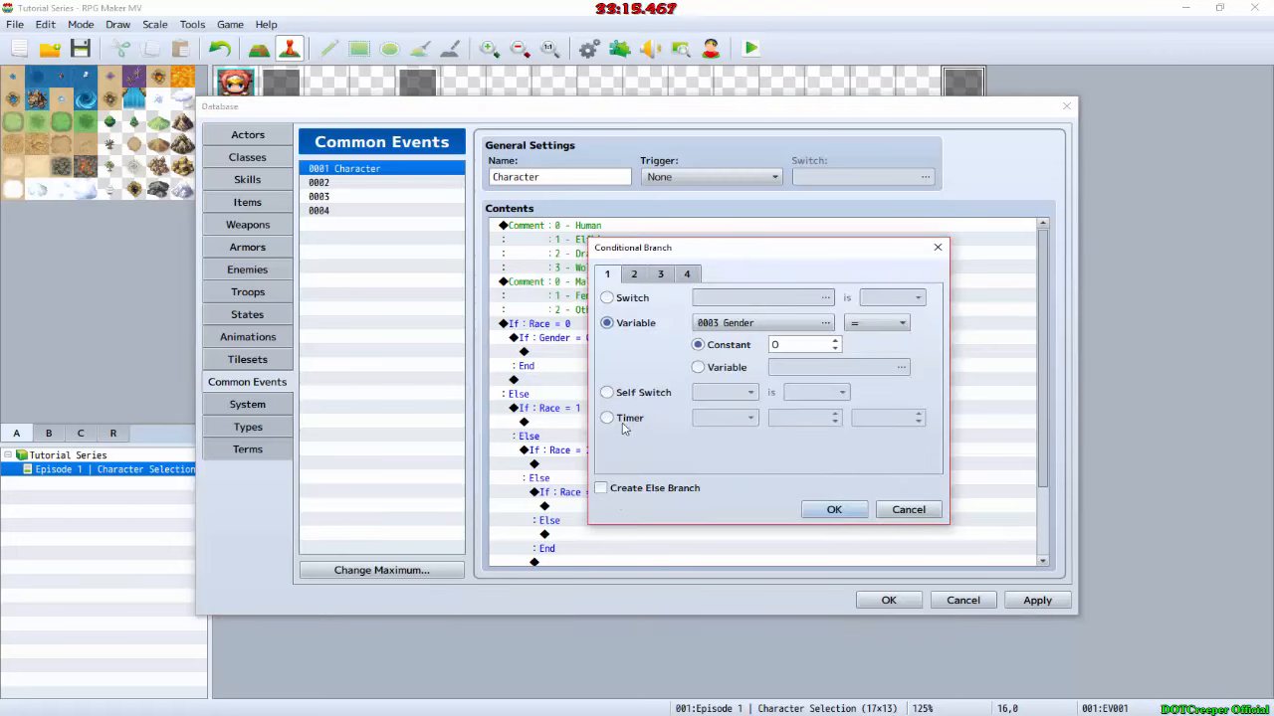
click(615, 488)
click(834, 510)
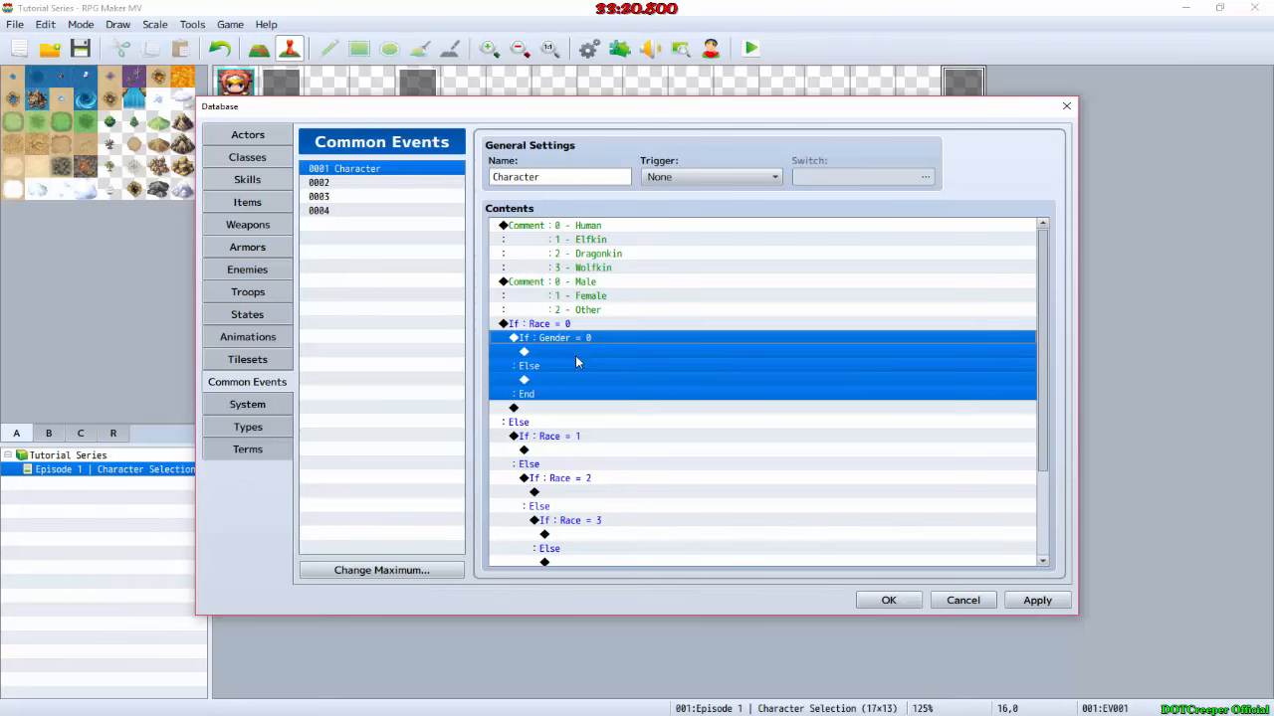
Step: Paste a copy of the Gender condition into its Else branch and another into that copy's Else branch
click(575, 380)
key(ctrl+v)
click(581, 433)
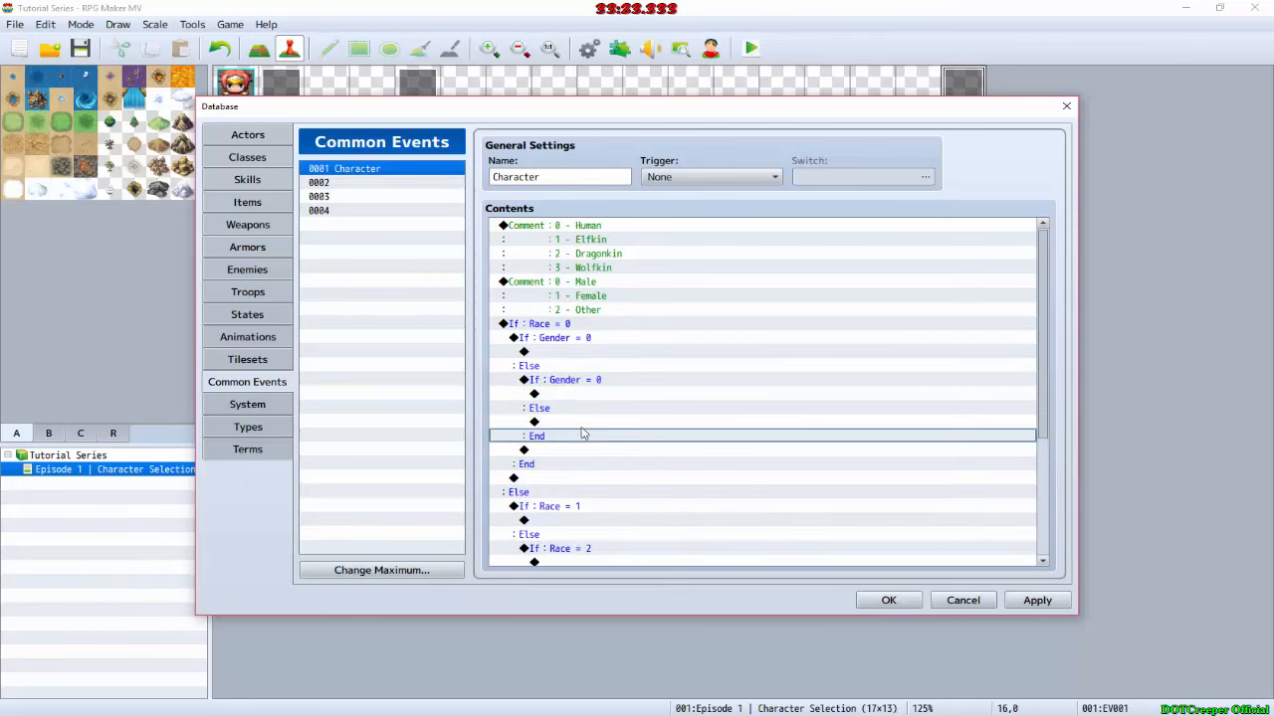
click(583, 424)
key(ctrl+v)
Step: Set the constants of the two nested Gender copies to 1 and 2, from outer to inner
click(598, 384)
double_click(597, 385)
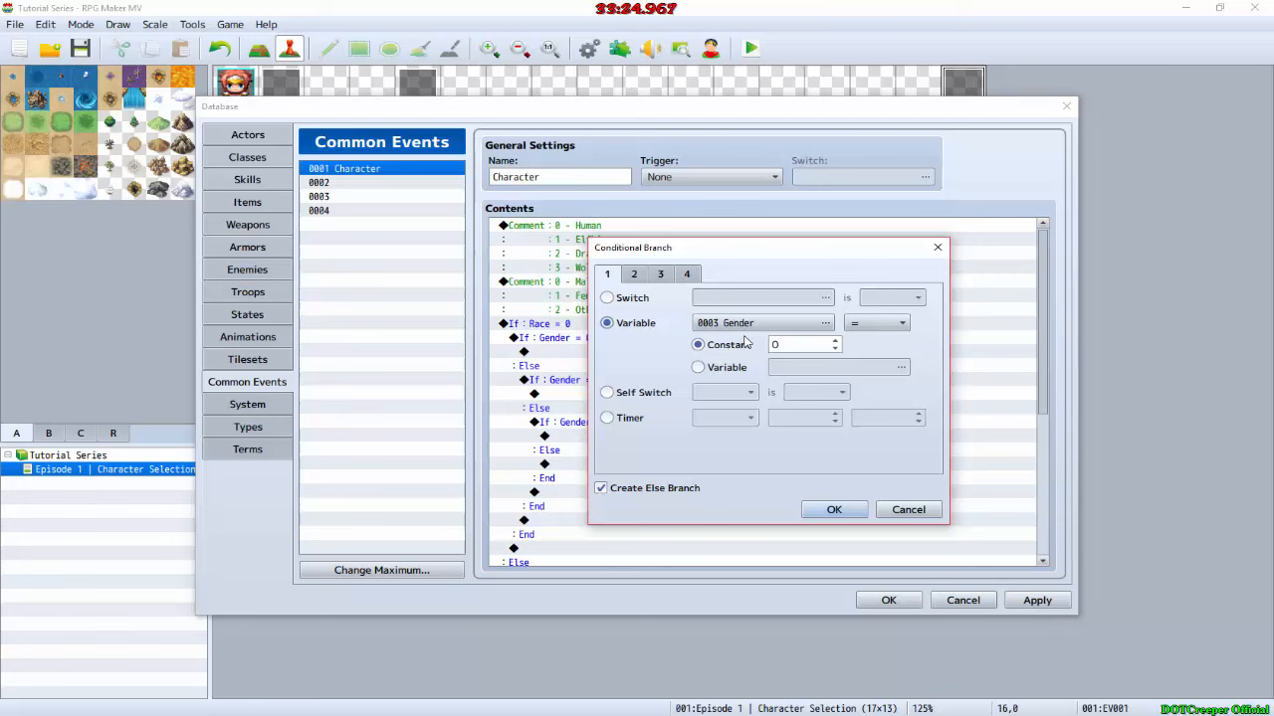
click(835, 340)
click(834, 510)
double_click(609, 422)
click(835, 340)
click(835, 340)
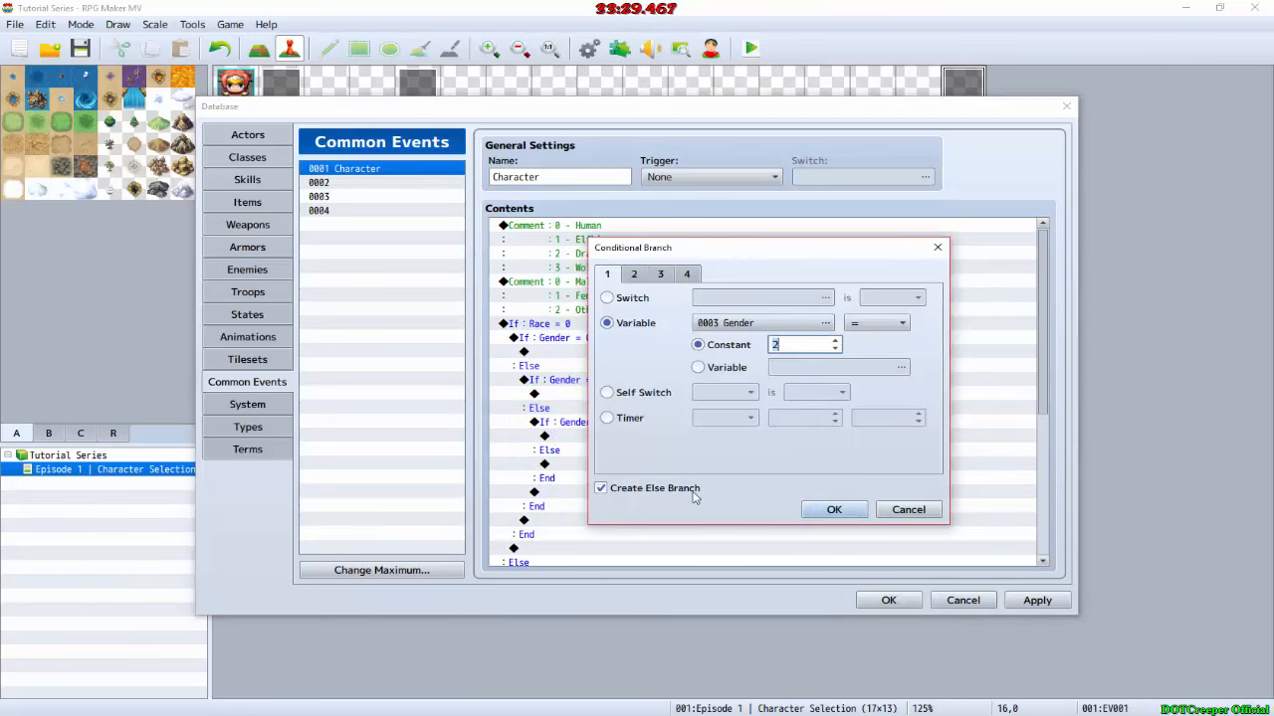
click(833, 509)
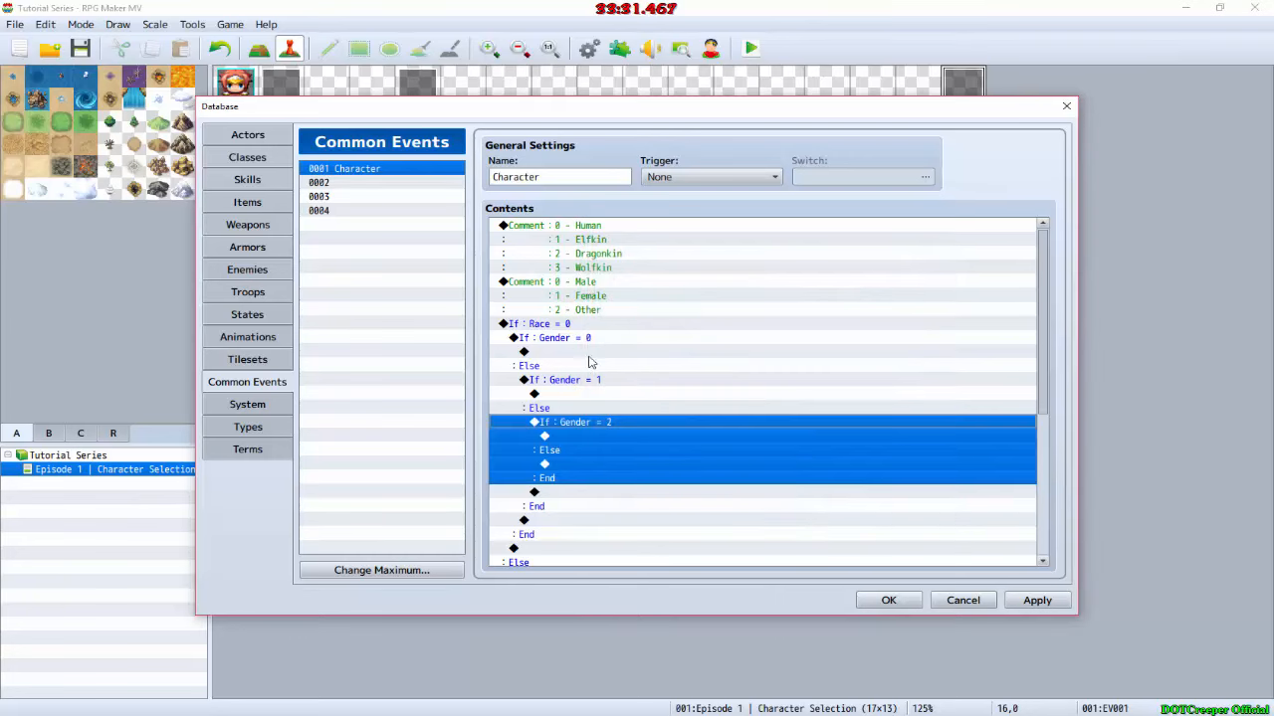
Step: Copy the complete nested Gender block from Race = 0 into the Race = 1, Race = 2 and Race = 3 branches
click(594, 339)
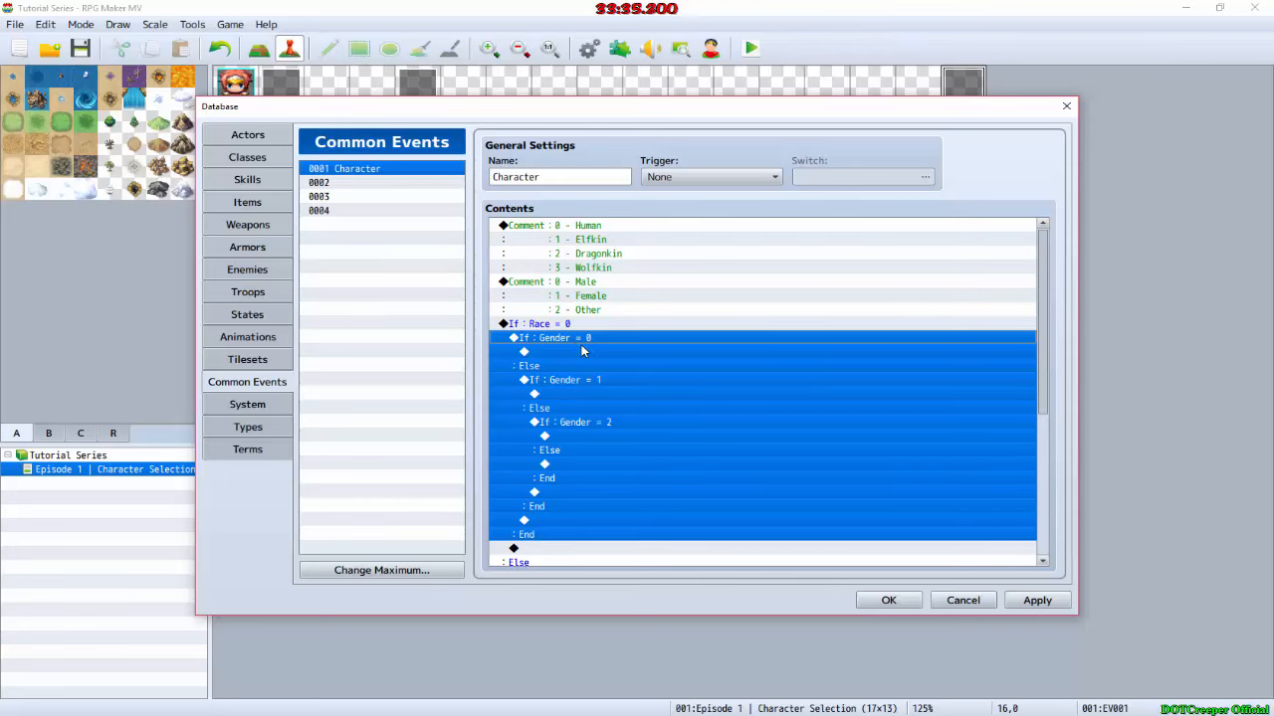
scroll(582, 351, down, 3)
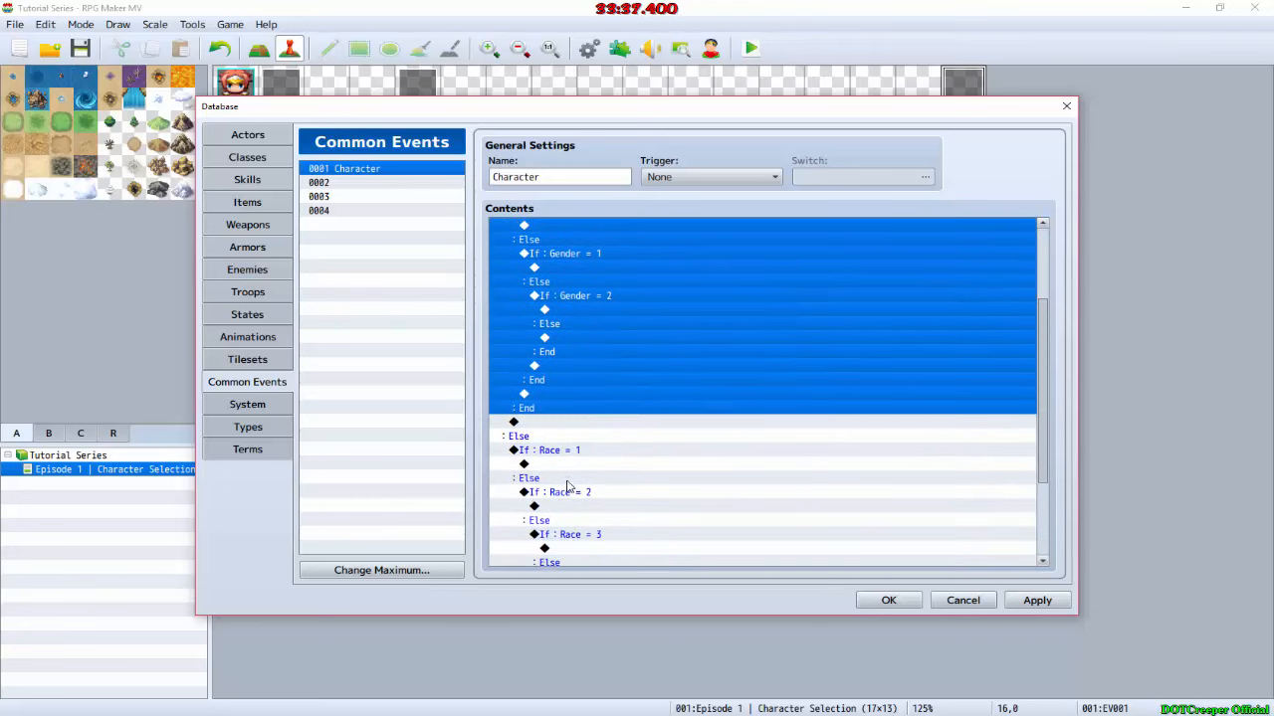
click(576, 467)
key(ctrl+v)
scroll(582, 479, down, 3)
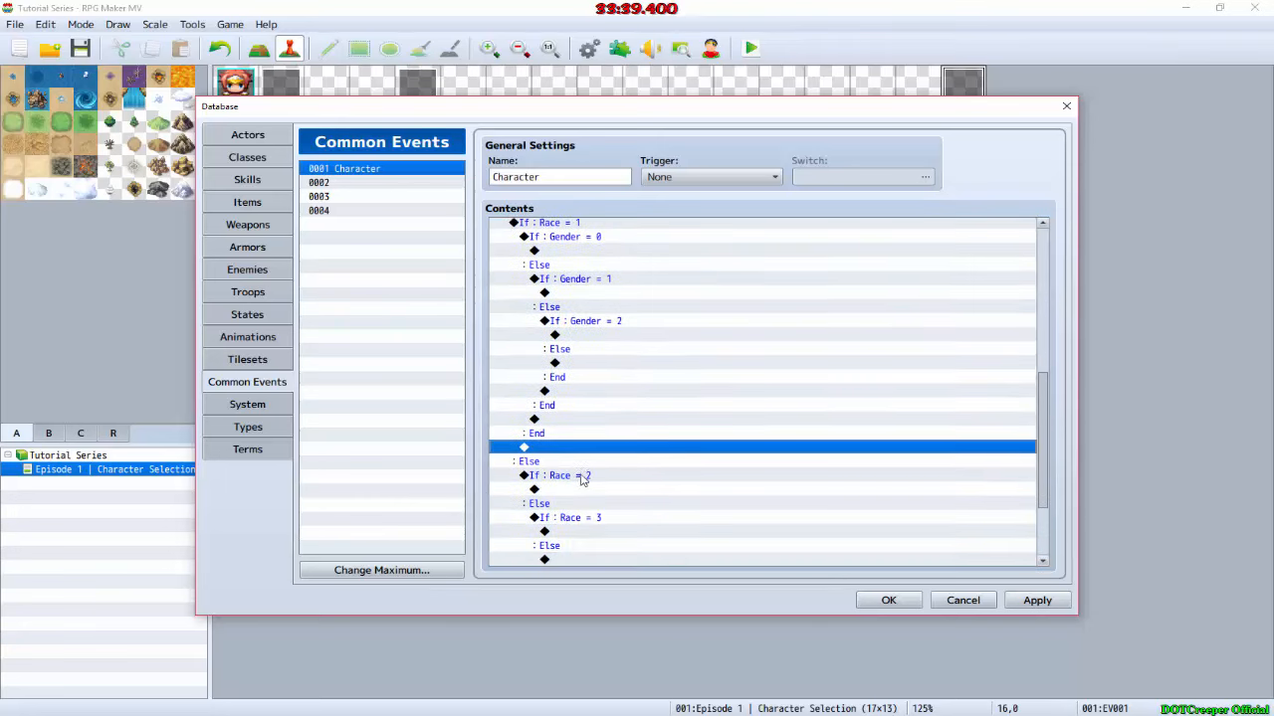
click(579, 476)
key(ctrl+v)
scroll(578, 485, down, 2)
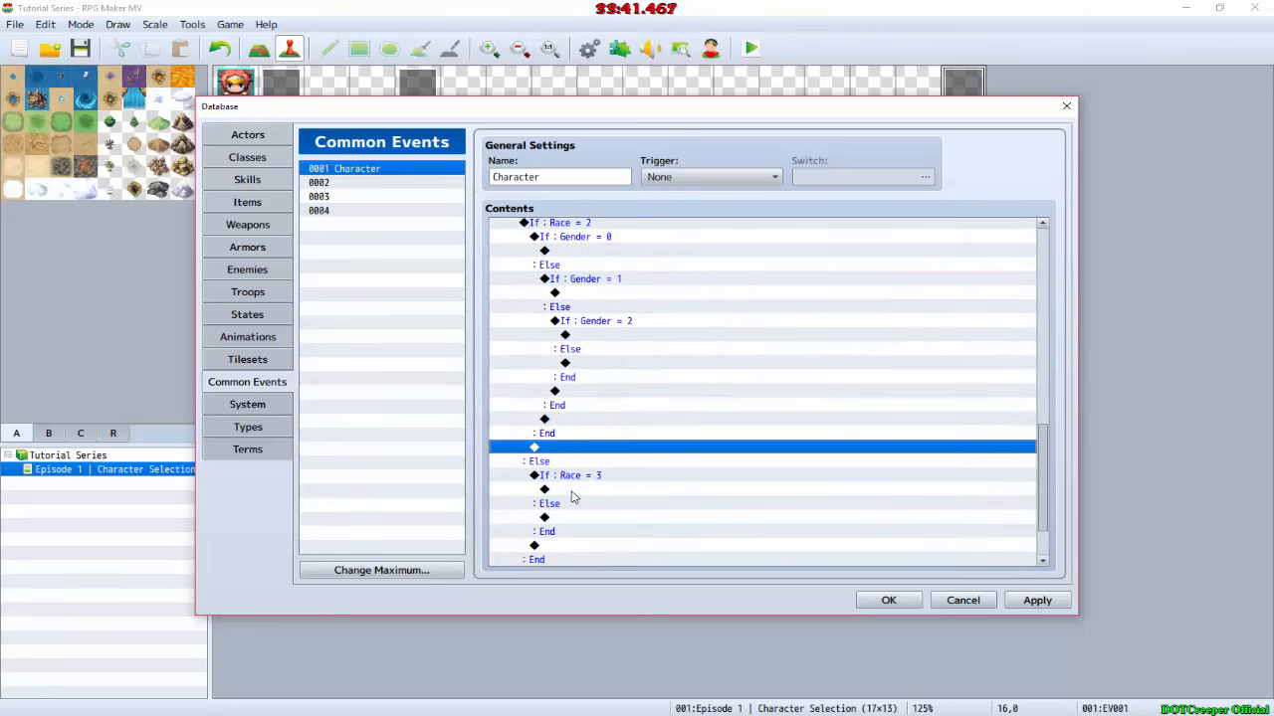
click(579, 489)
key(ctrl+v)
Step: Start a Change Actor Images command in the Gender = 0 branch of Race = 0 and choose the first Male_Human face
scroll(597, 511, up, 15)
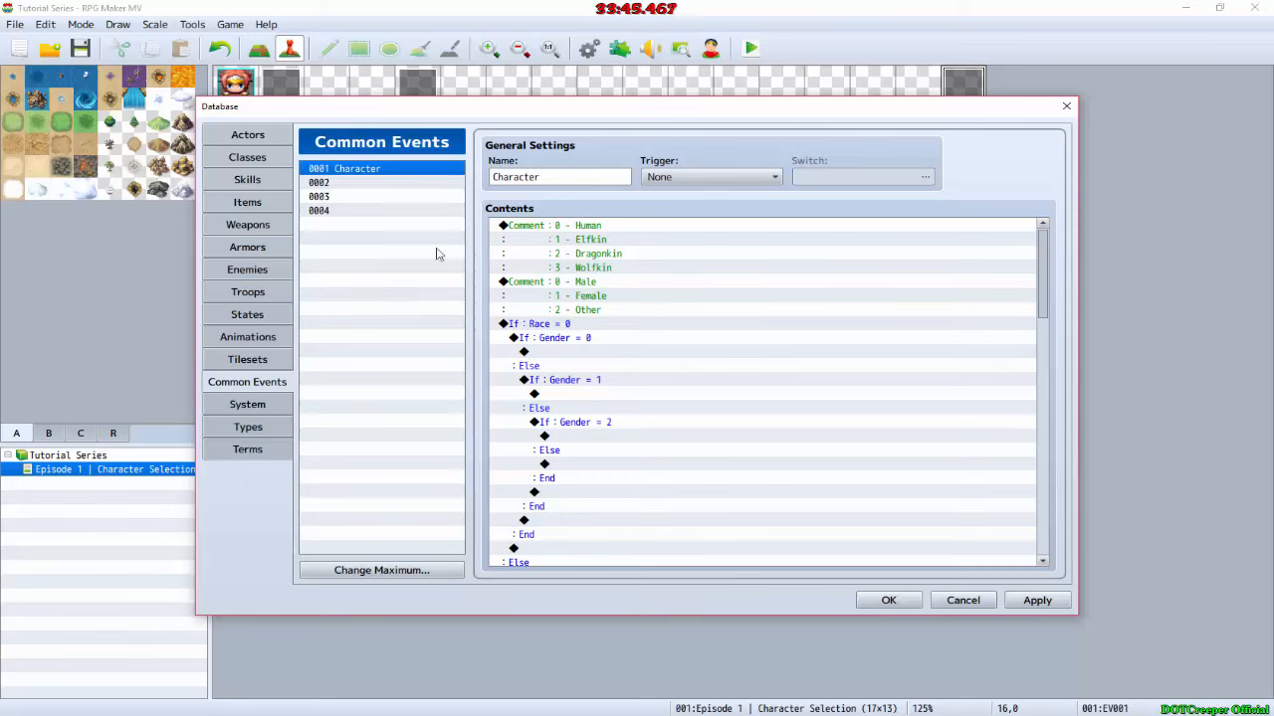
double_click(549, 353)
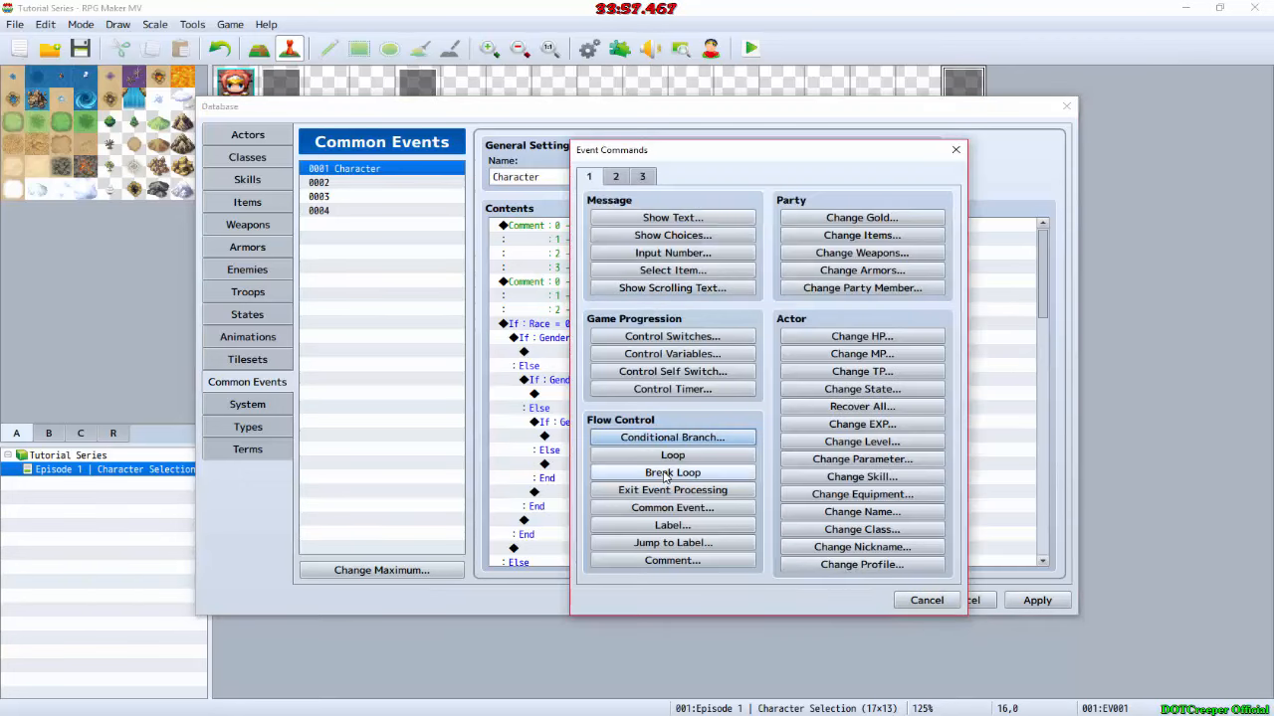
click(616, 177)
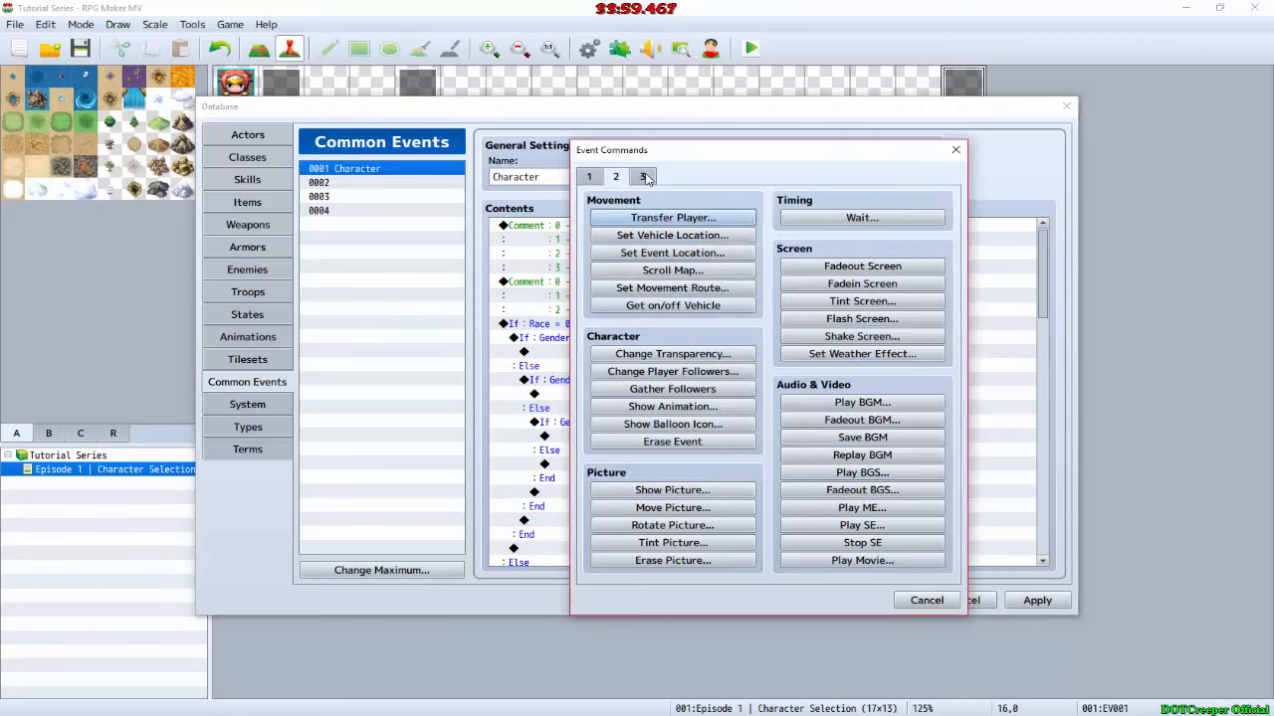
click(643, 177)
click(673, 530)
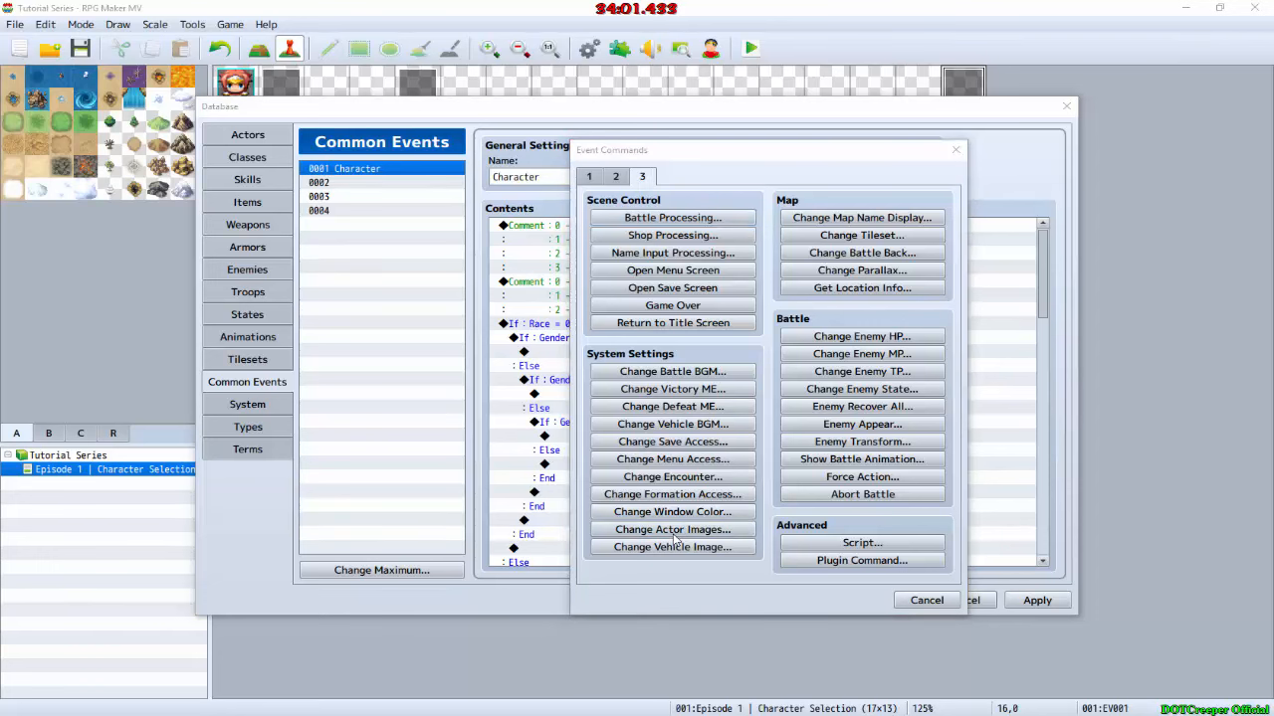
double_click(682, 401)
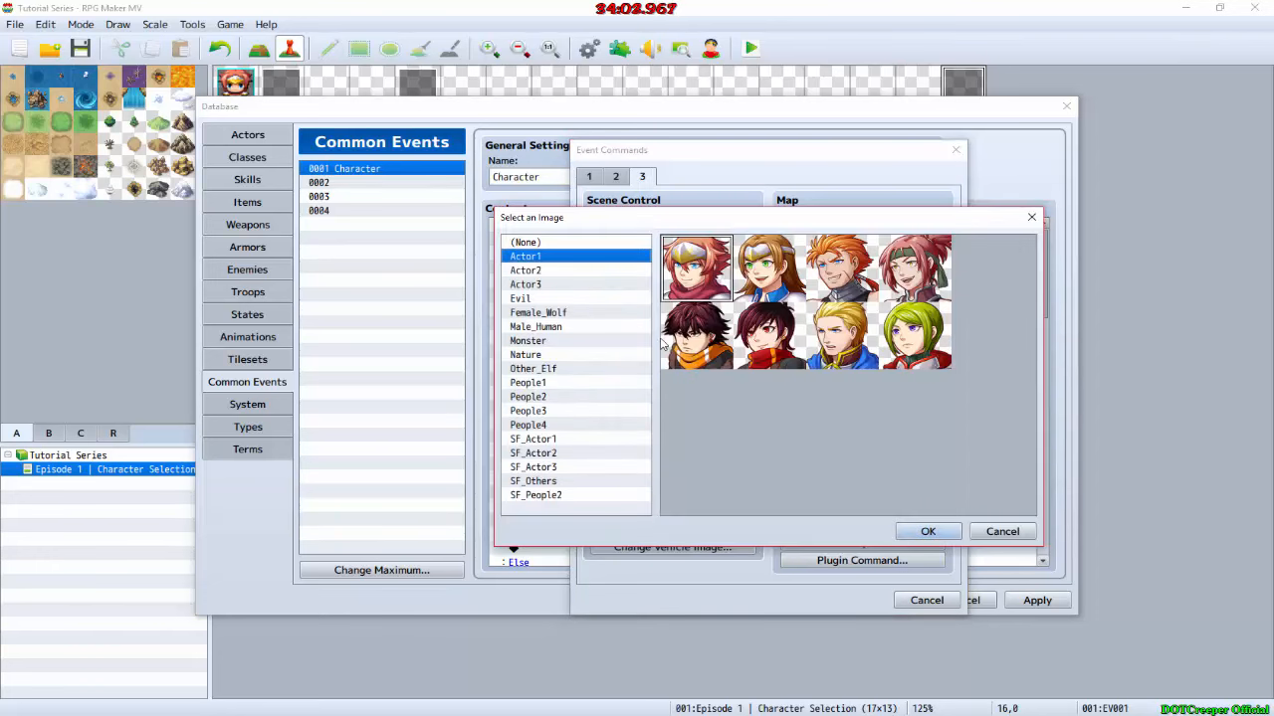
click(563, 327)
double_click(705, 290)
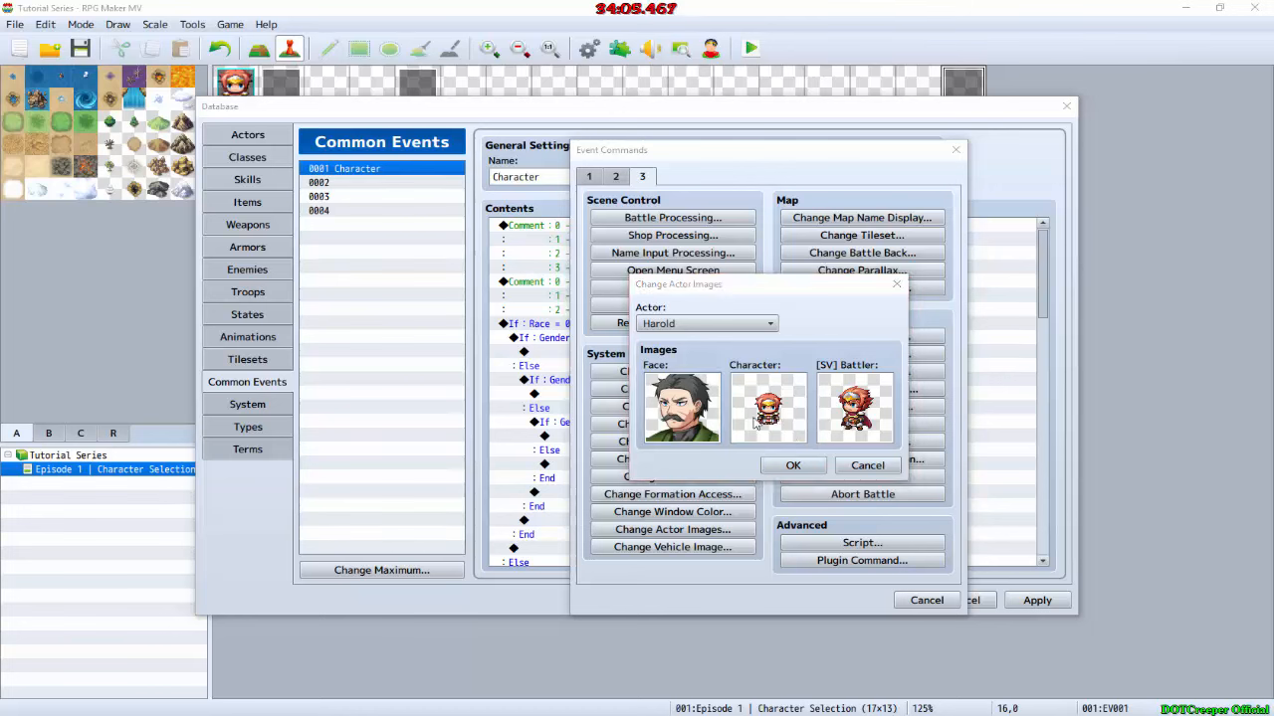
Step: Set the character image to the first Male_Human sprite and the battler to Male_Battler, and accept the command
double_click(759, 416)
click(577, 355)
double_click(701, 292)
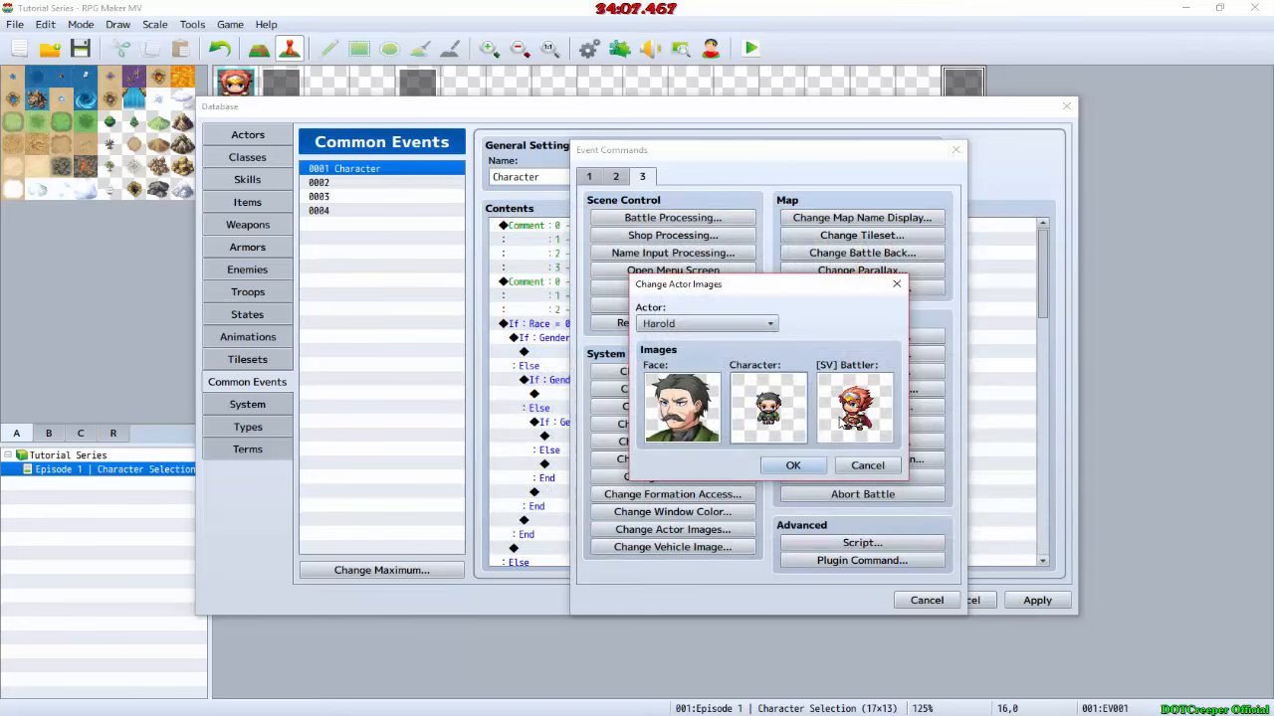
double_click(843, 420)
scroll(597, 349, down, 4)
click(582, 380)
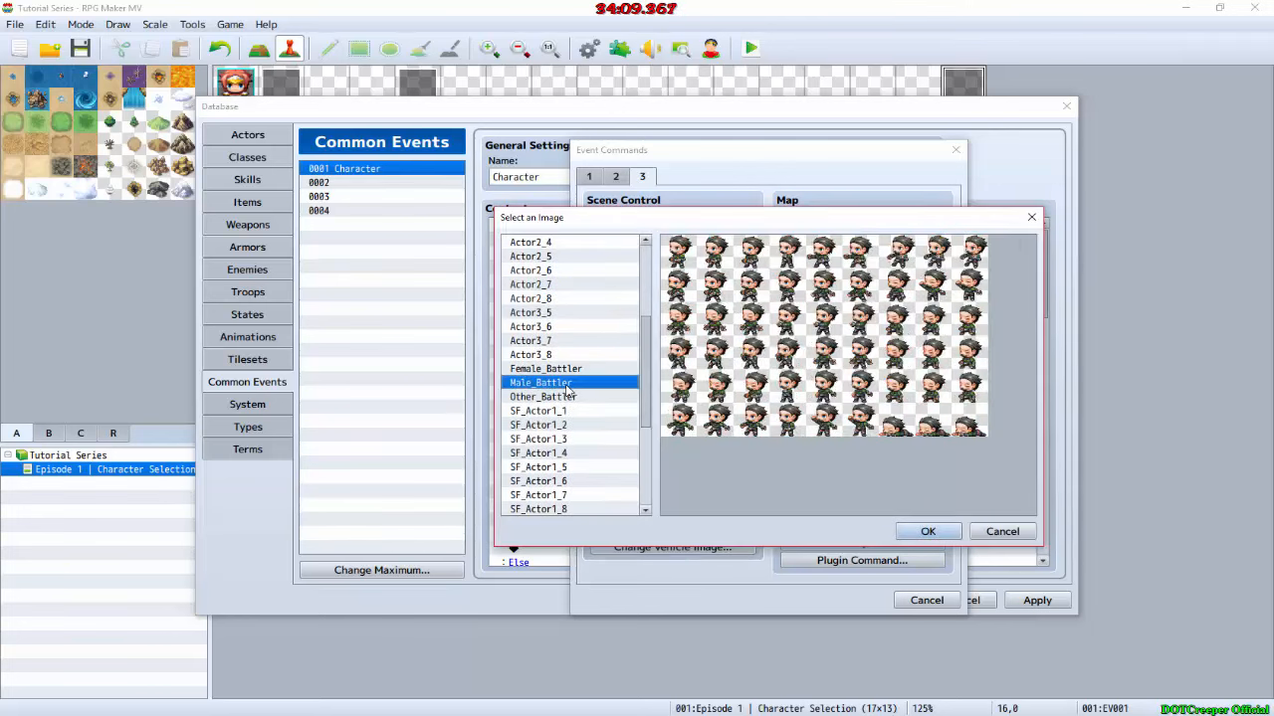
double_click(709, 335)
click(801, 473)
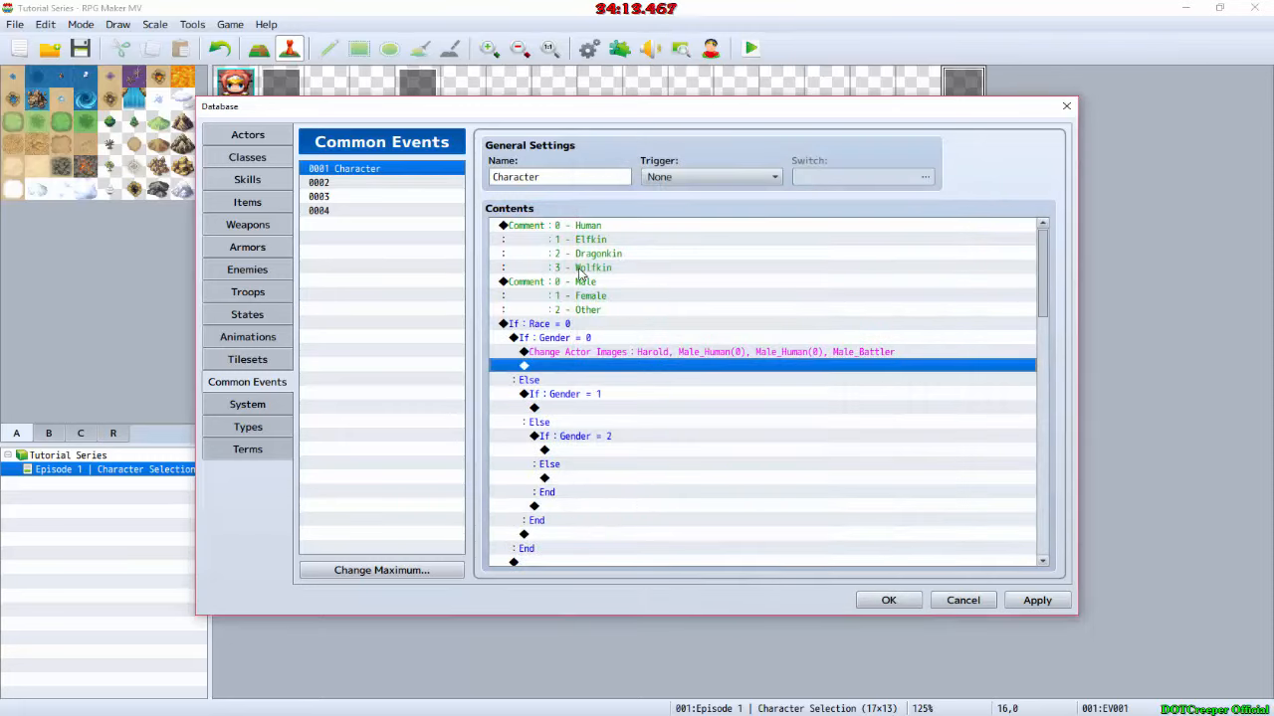
Step: Add a Show Text command reading "Error" to the Gender = 1 branch of Race = 0
double_click(587, 410)
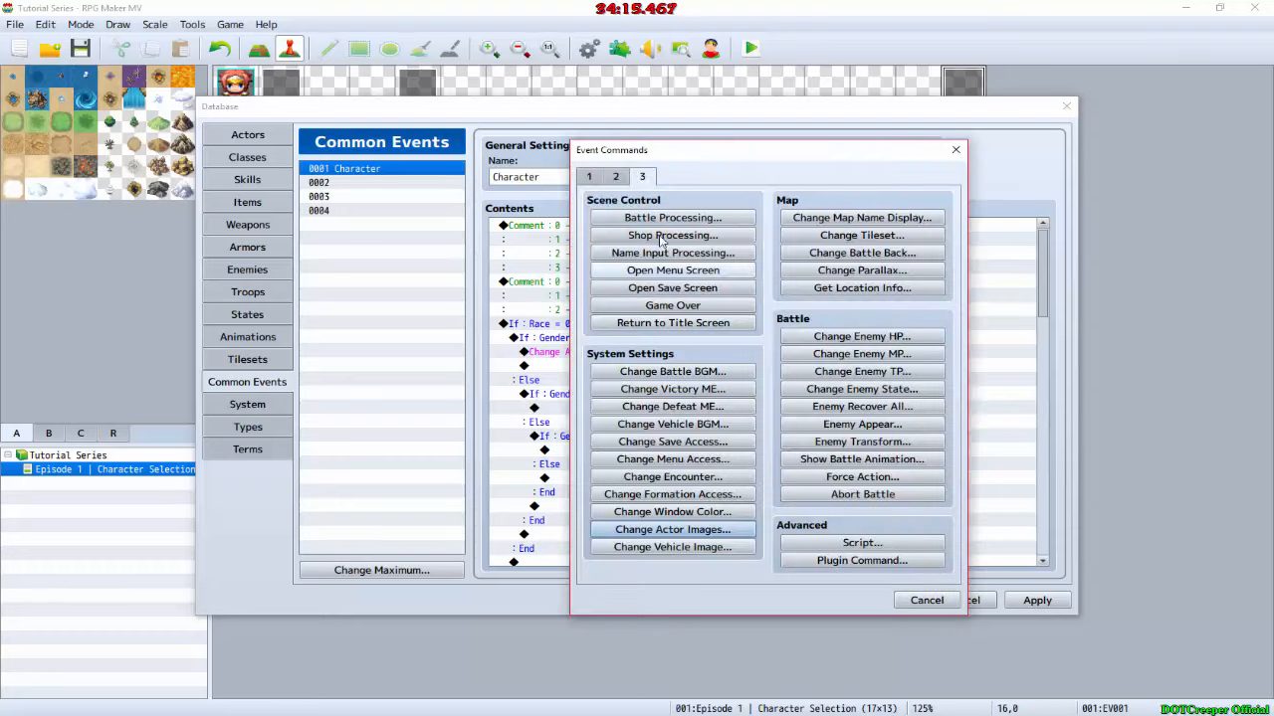
click(599, 176)
click(644, 220)
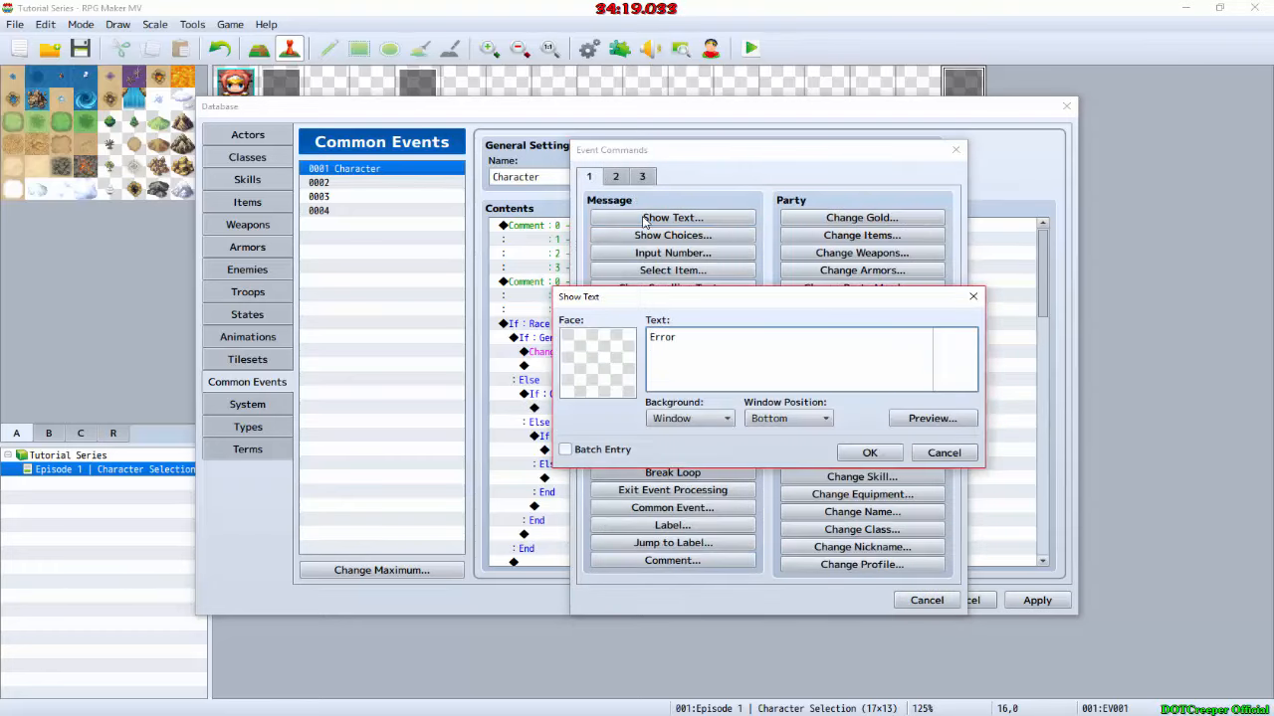
text(Error)
click(869, 453)
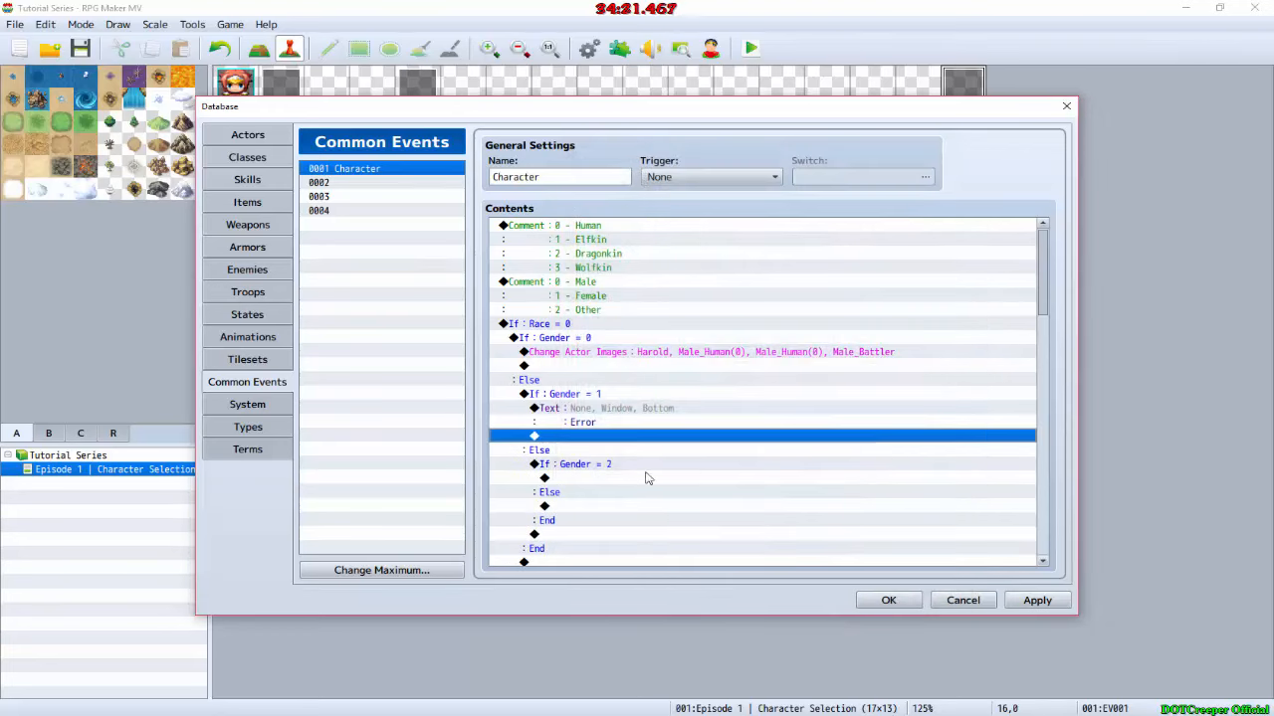
Step: Copy the Error text command into the Gender = 2 branch of Race = 0 and the Gender = 0 and 1 branches of Race = 1
click(621, 408)
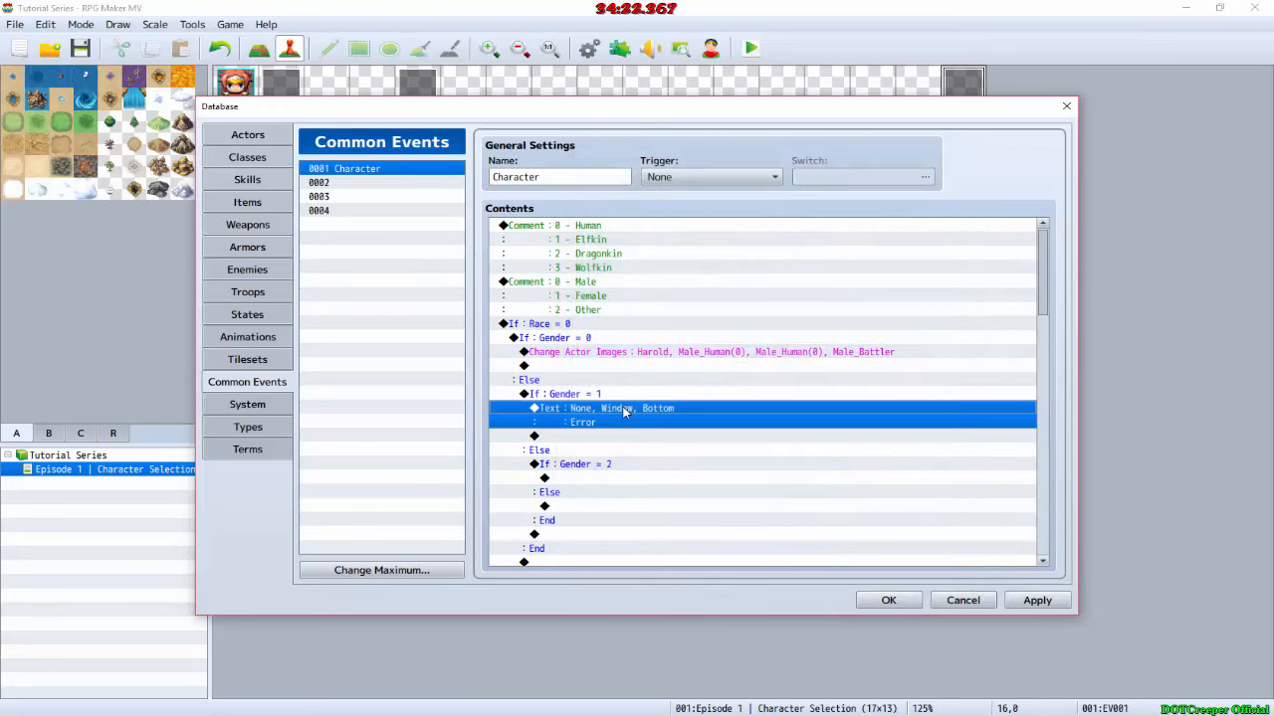
click(597, 481)
key(ctrl+v)
scroll(607, 488, down, 4)
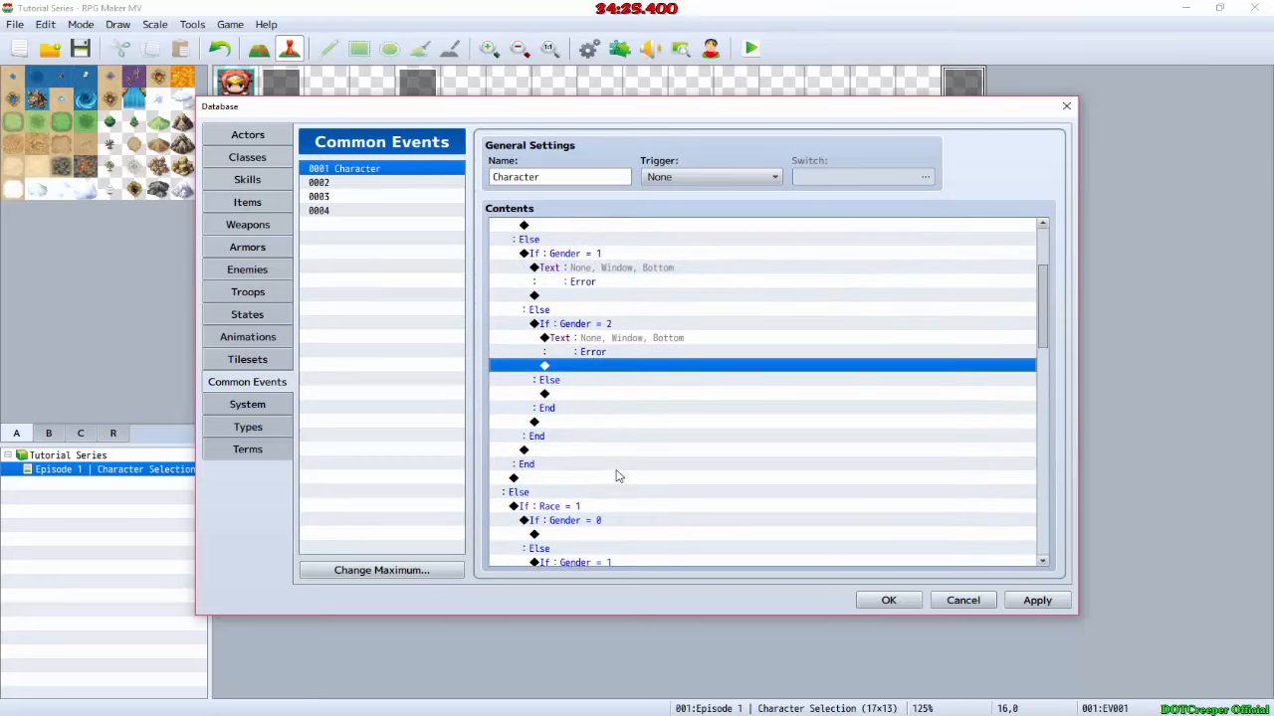
scroll(625, 528, down, 2)
click(610, 494)
key(ctrl+v)
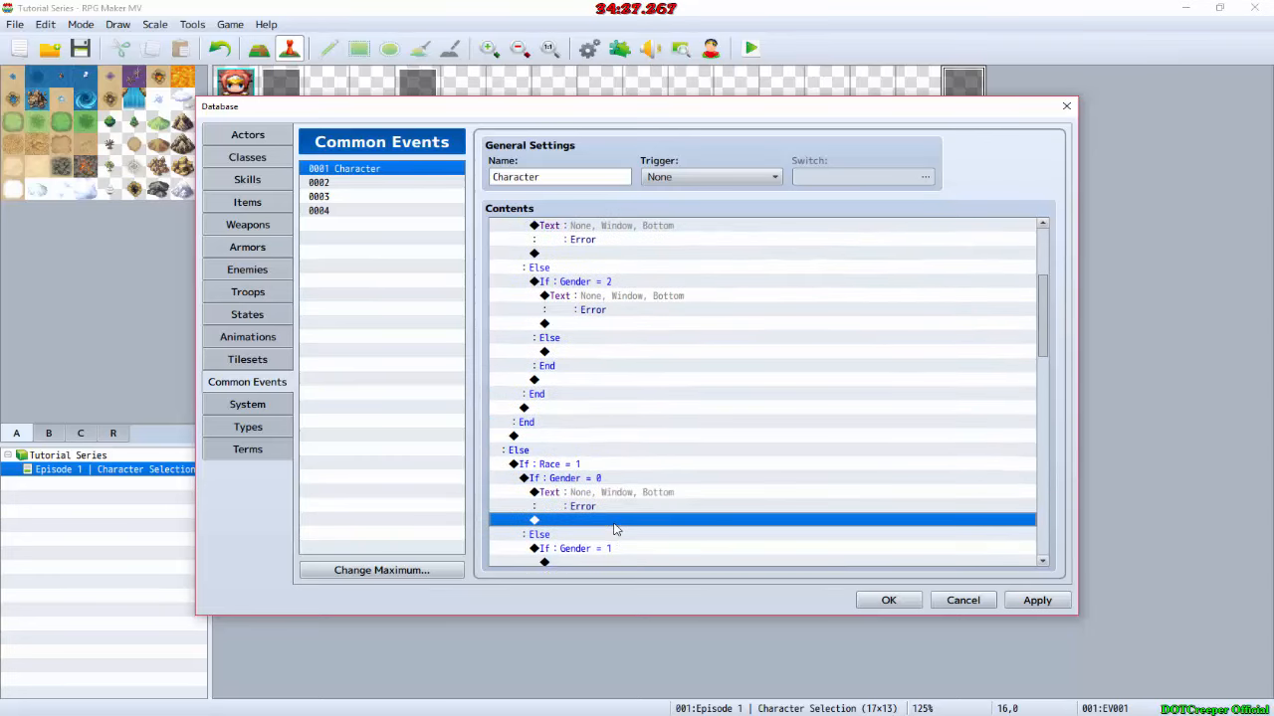
scroll(612, 526, down, 2)
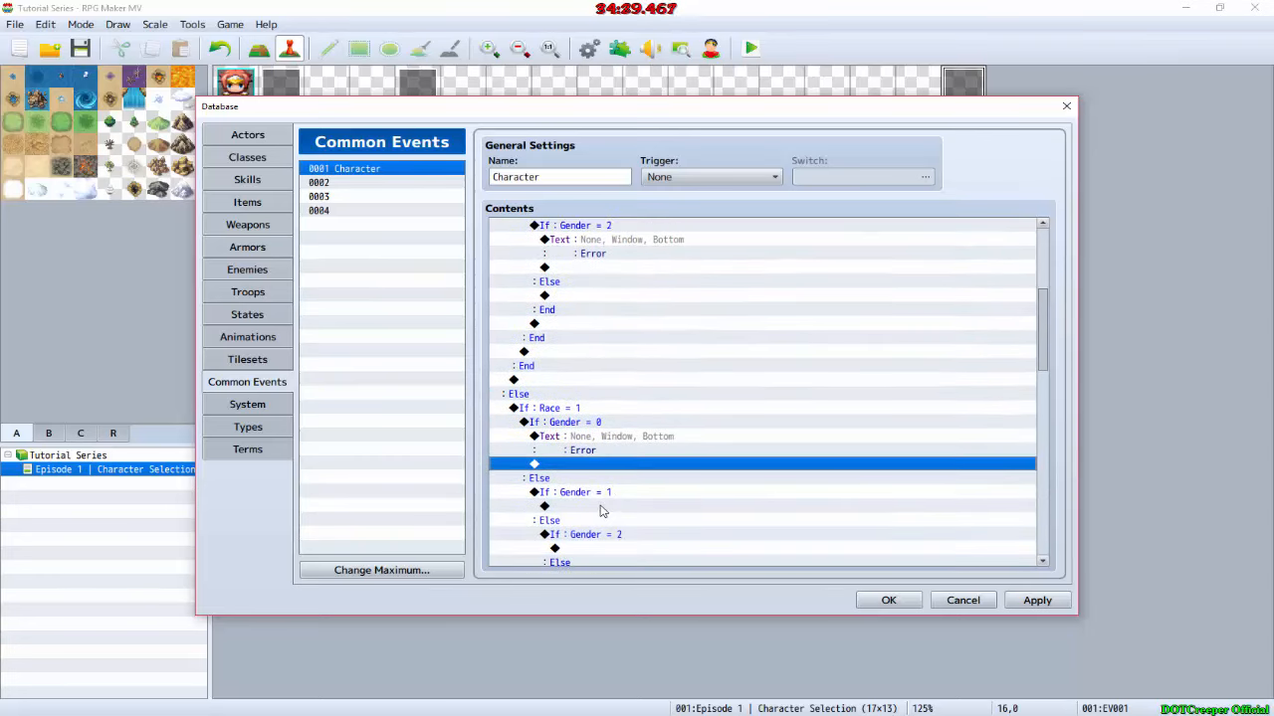
scroll(600, 511, up, 6)
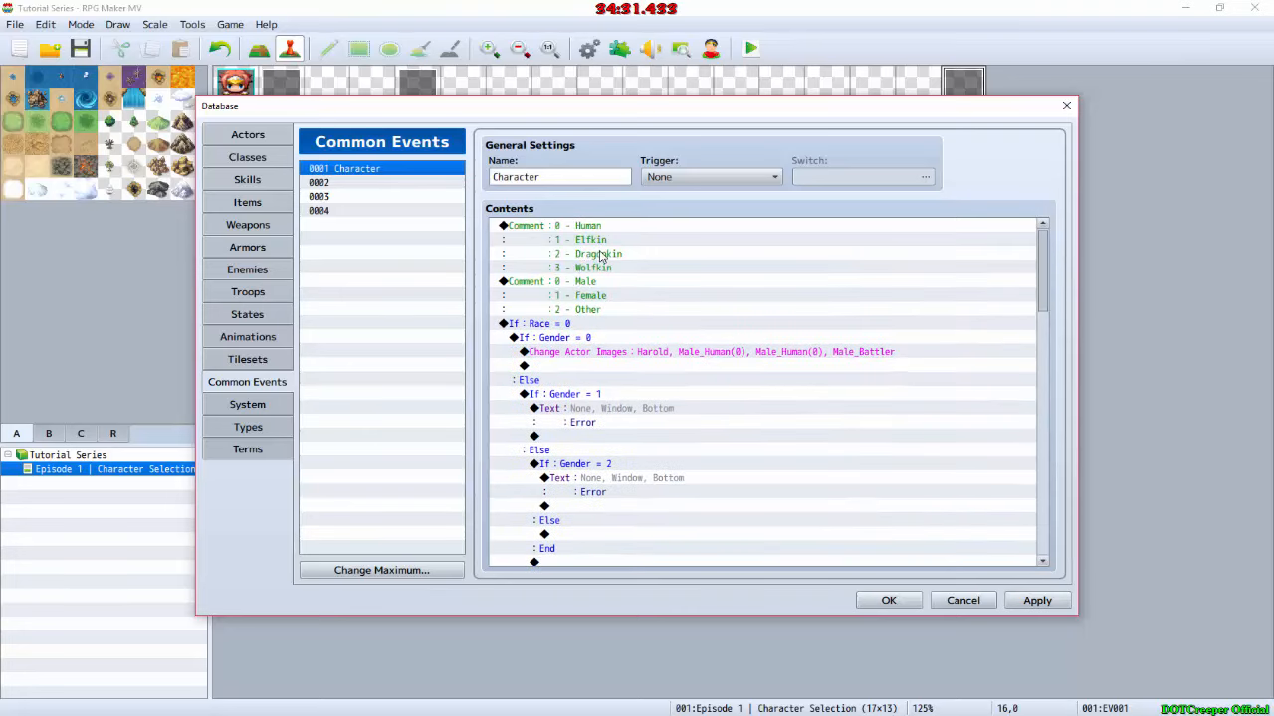
scroll(615, 299, down, 6)
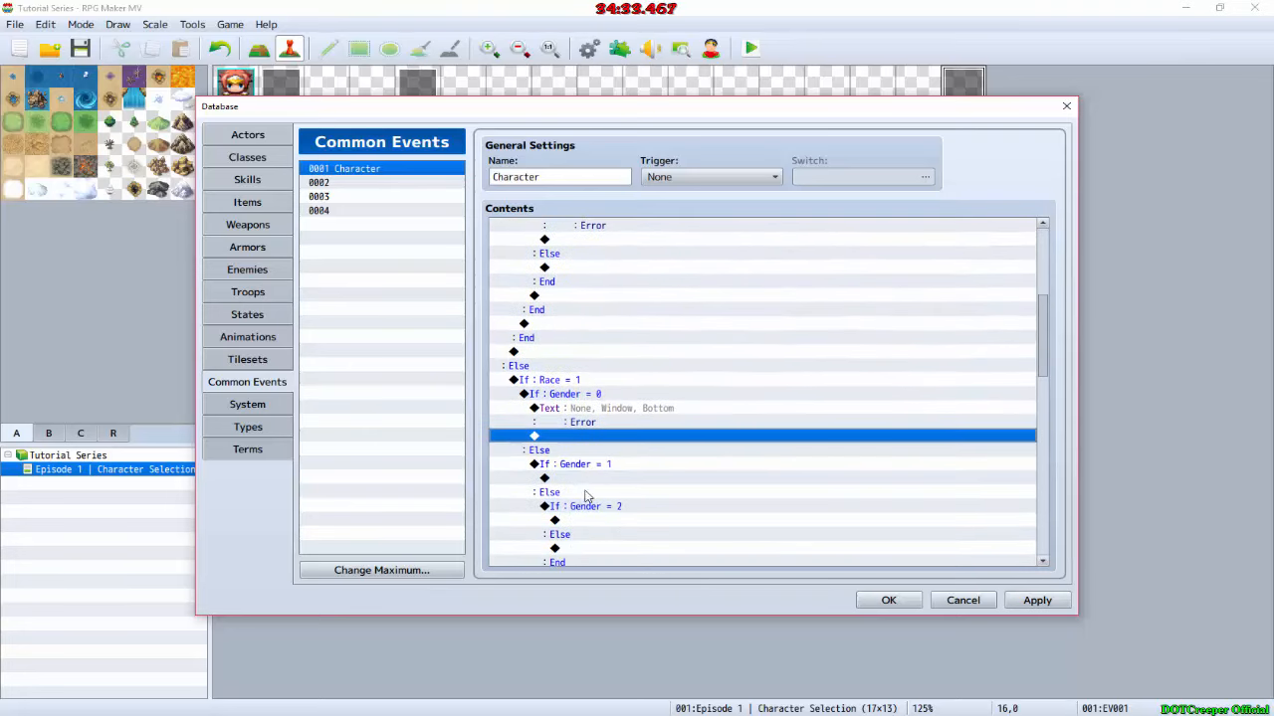
click(592, 480)
key(ctrl+v)
Step: Start a Change Actor Images command in the Gender = 2 branch of Race = 1 and choose the first Other_Elf face
scroll(592, 481, down, 2)
double_click(597, 480)
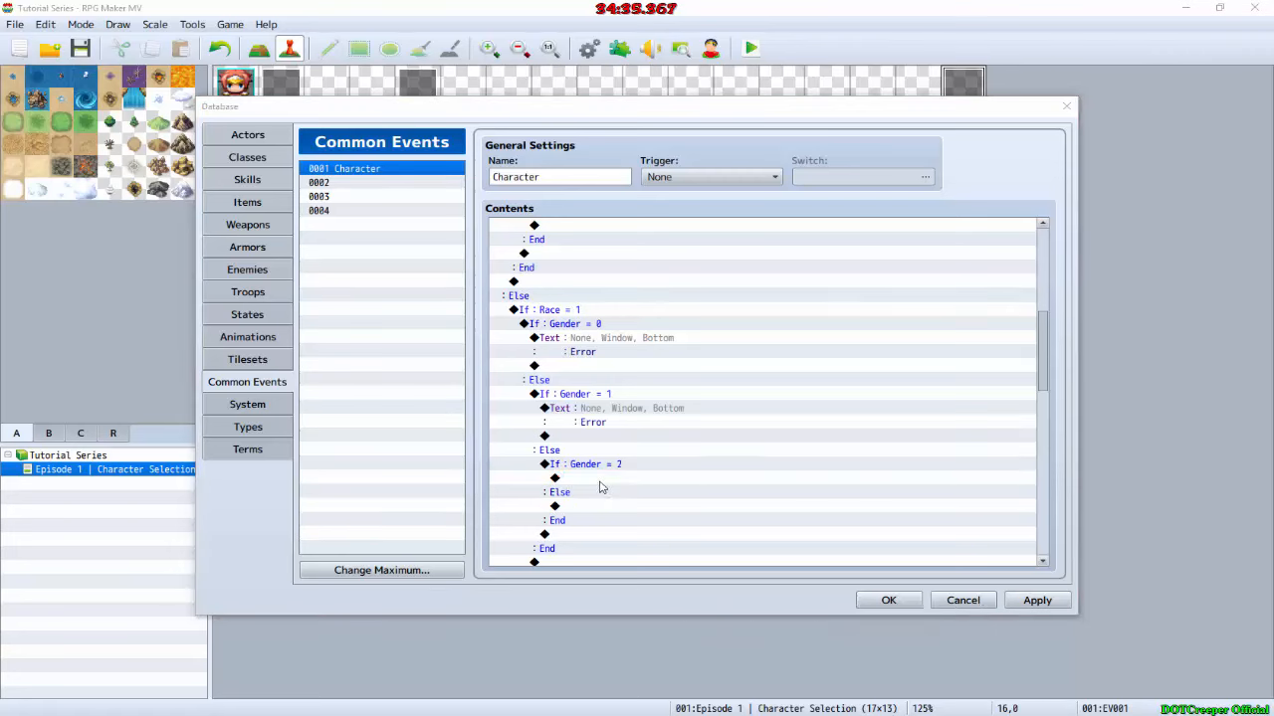
click(653, 178)
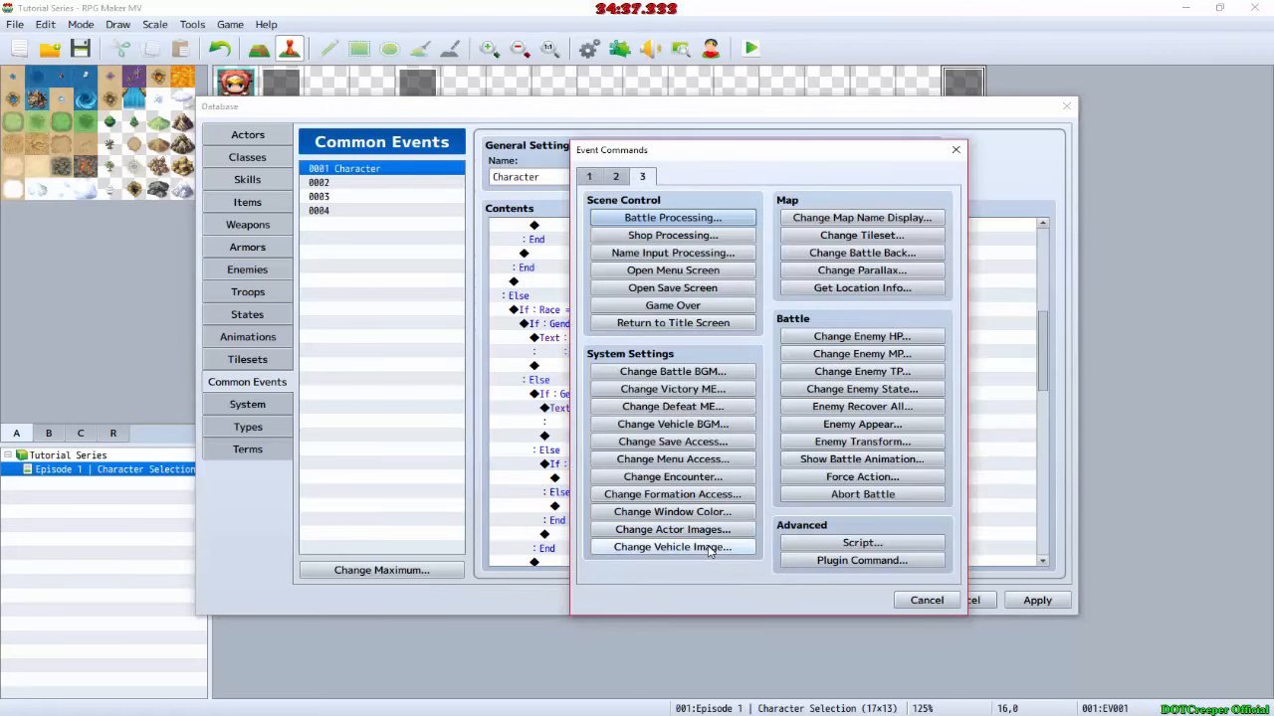
click(673, 529)
double_click(686, 406)
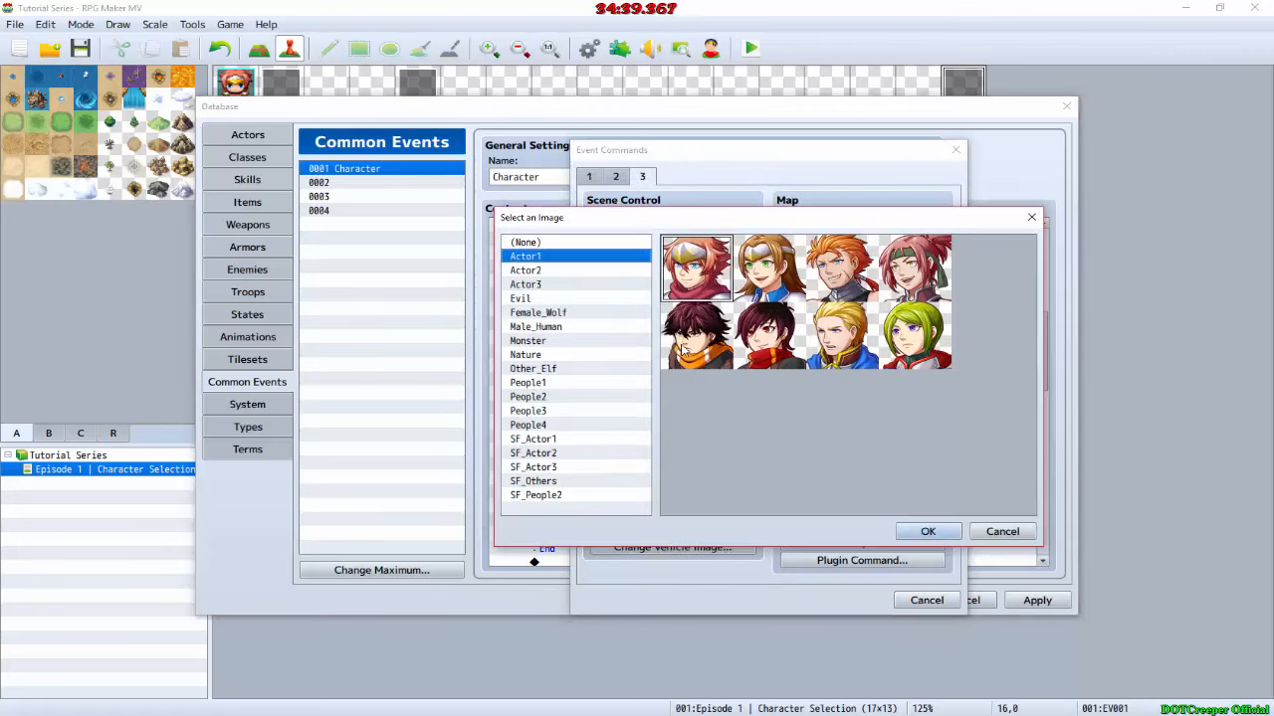
click(571, 371)
double_click(699, 299)
Step: Set the character image to the second Male_Human sprite and the battler to Other_Battler, and accept the command
double_click(798, 397)
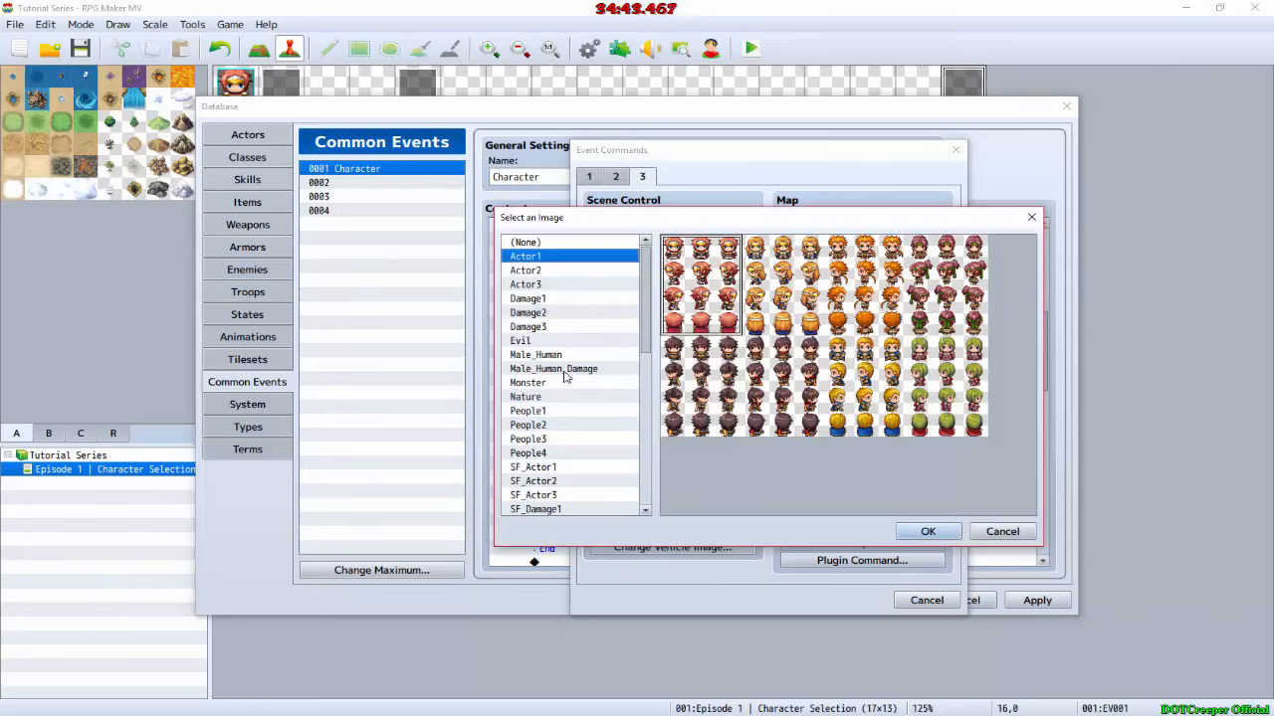
click(577, 356)
double_click(781, 278)
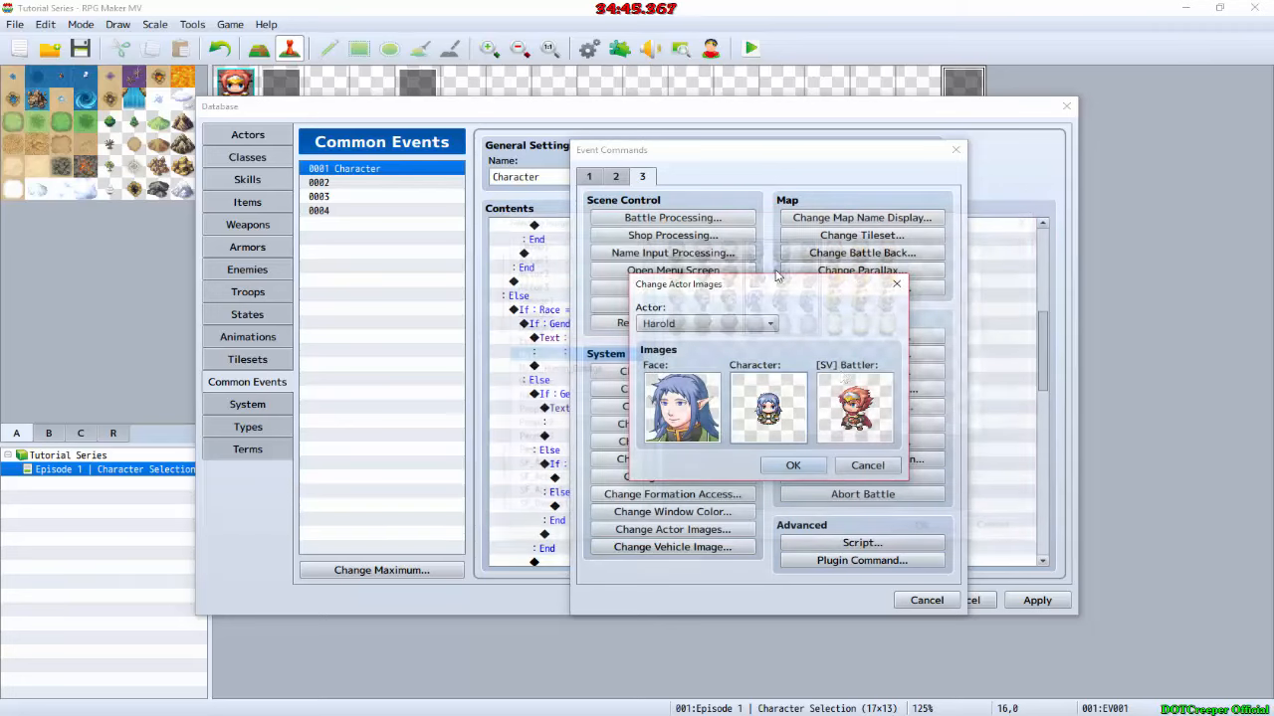
double_click(858, 406)
scroll(514, 435, down, 2)
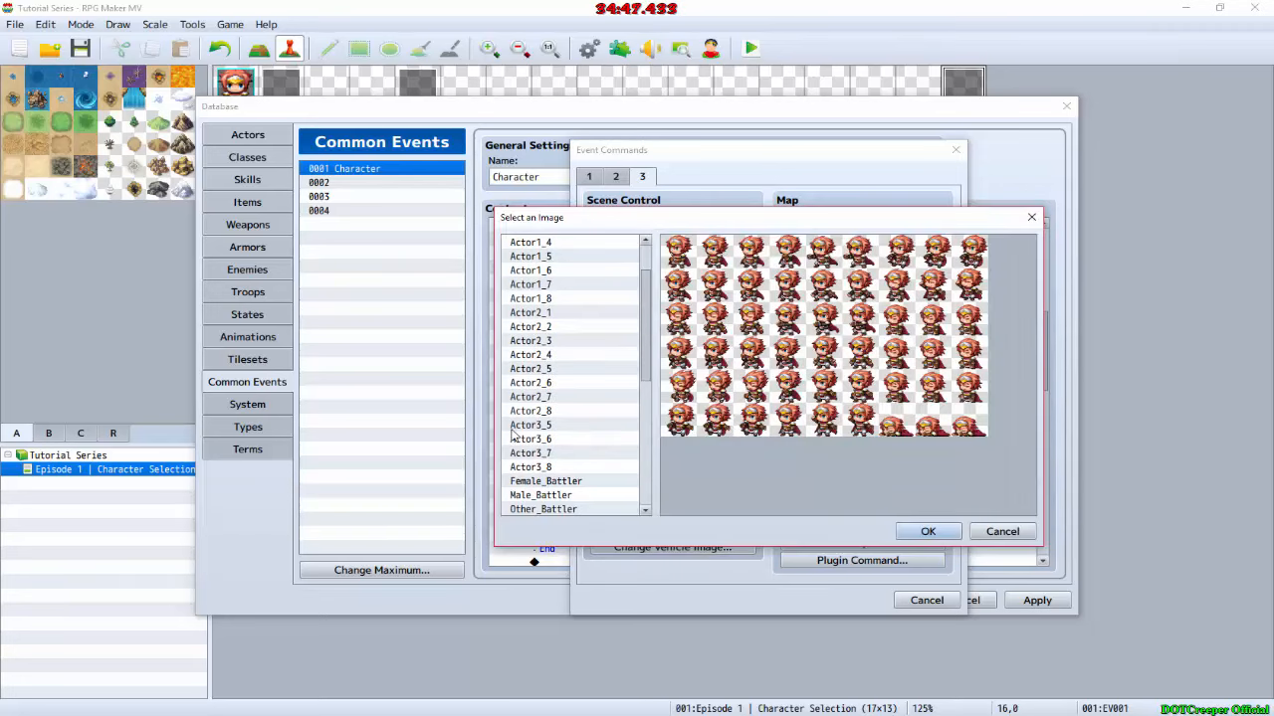
click(545, 508)
double_click(778, 369)
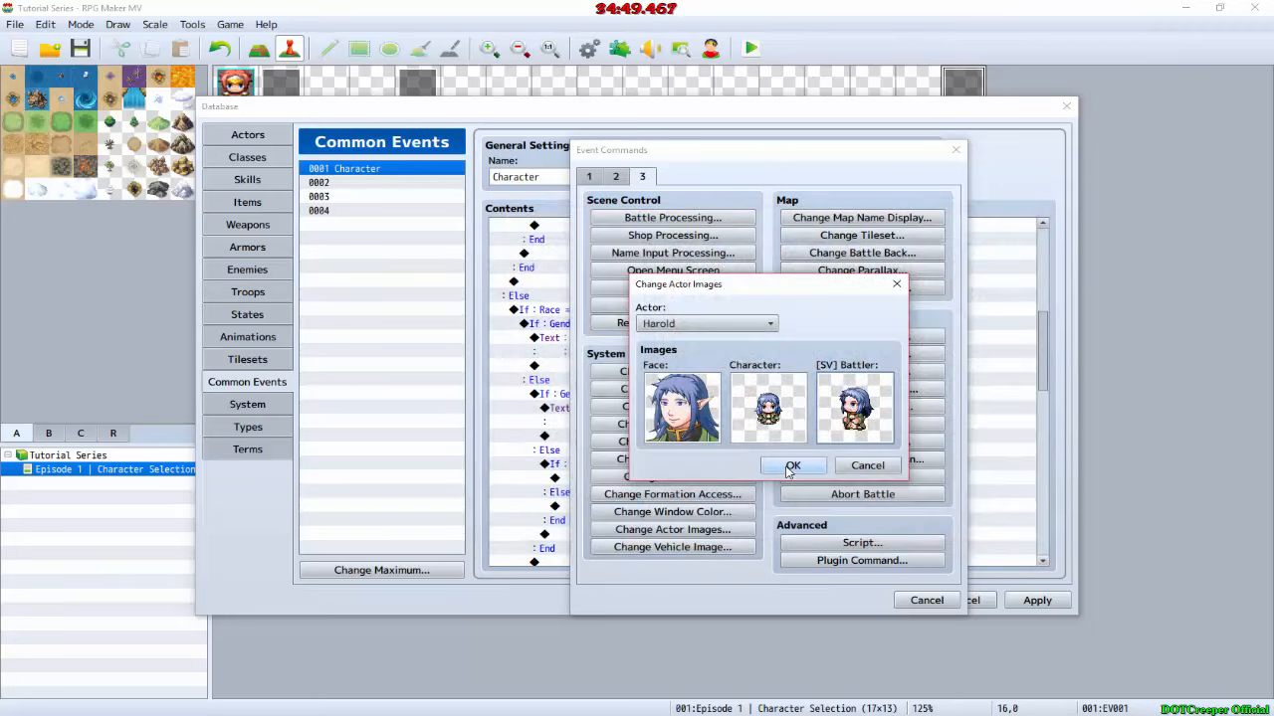
click(781, 475)
Step: Paste the Error text command into the Gender = 0, 1 and 2 branches of Race = 2
scroll(677, 511, down, 4)
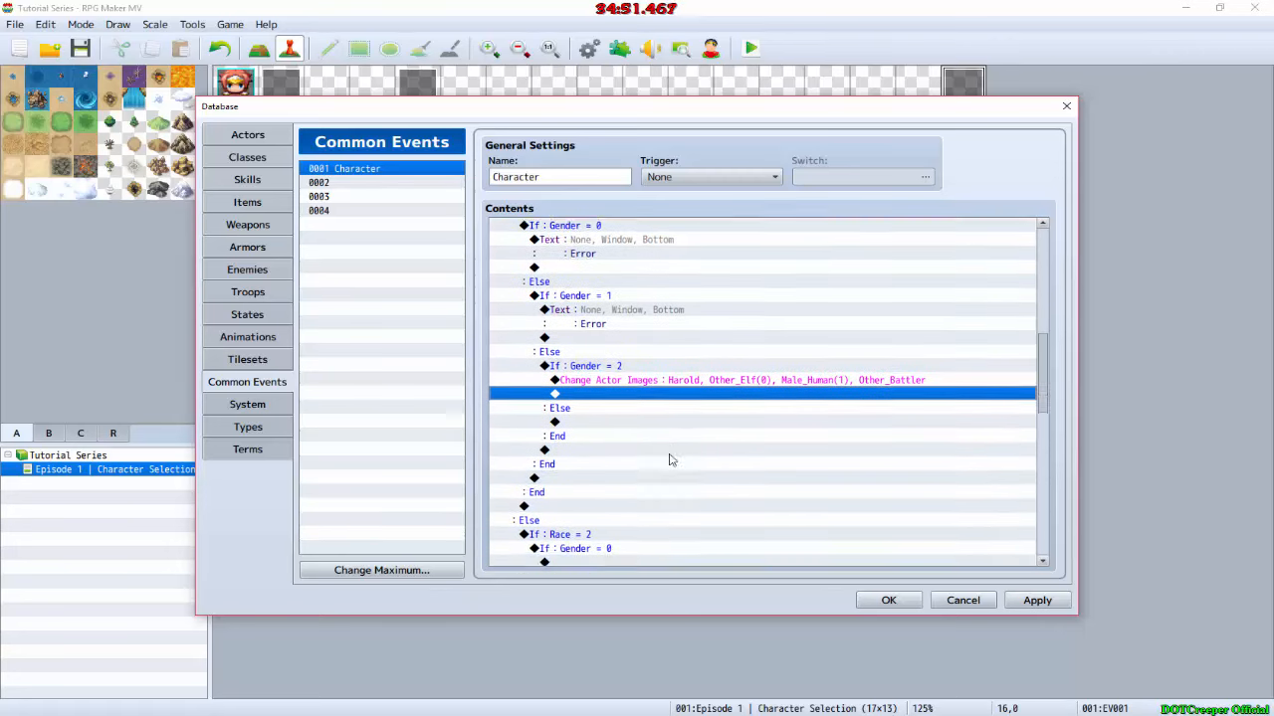
click(581, 524)
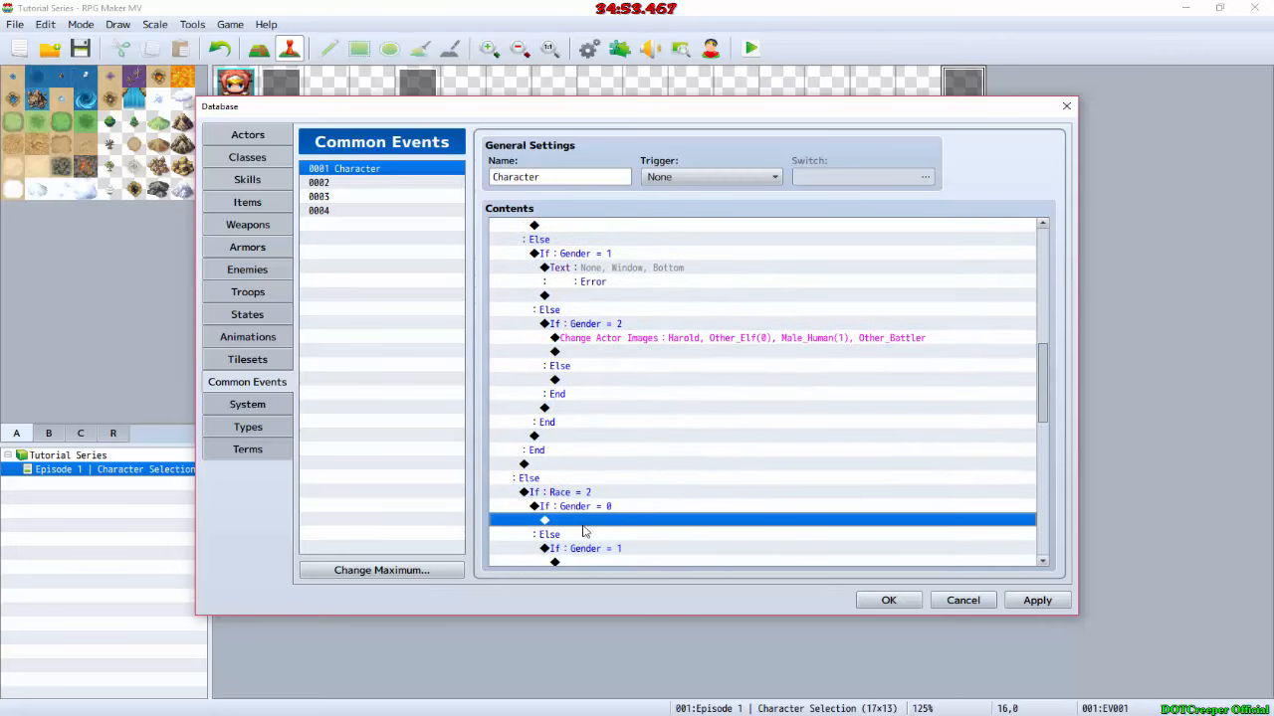
key(ctrl+v)
scroll(600, 524, down, 2)
click(615, 508)
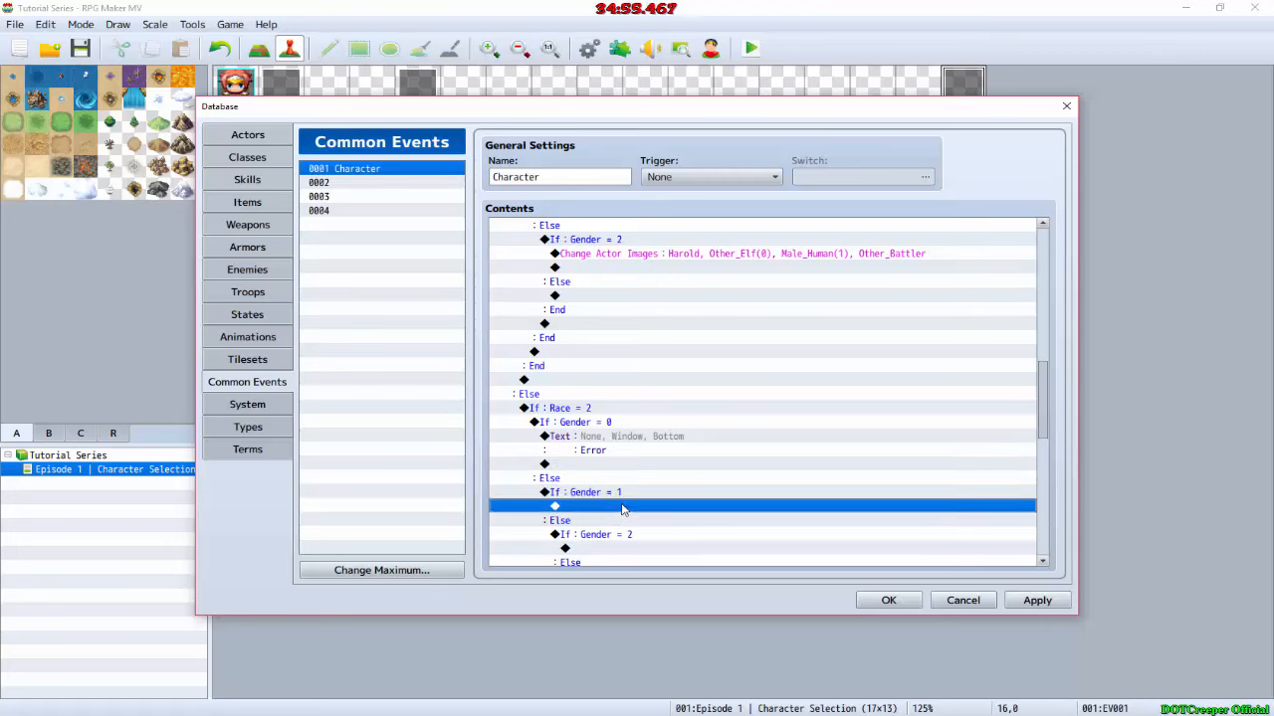
key(ctrl+v)
scroll(625, 524, down, 1)
click(612, 528)
key(ctrl+v)
Step: Paste the Error text command into the Gender = 0 and Gender = 2 branches of Race = 3
scroll(617, 525, down, 4)
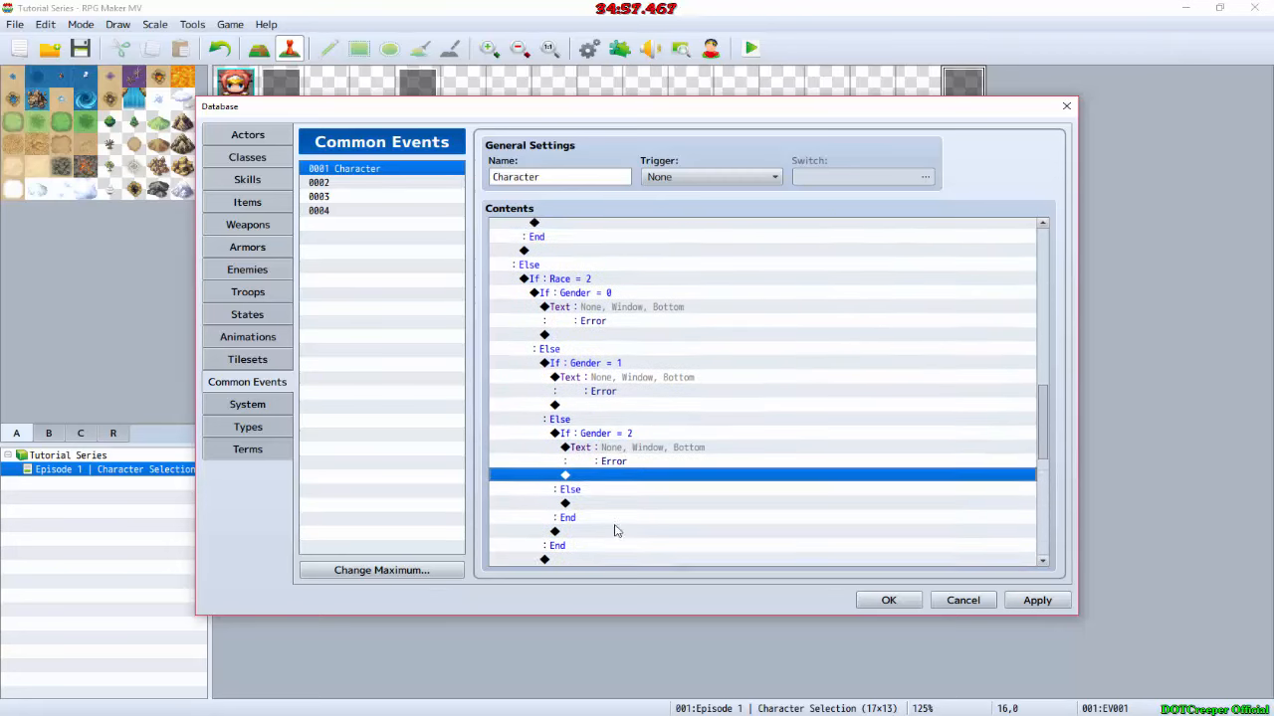
scroll(638, 488, down, 3)
click(641, 464)
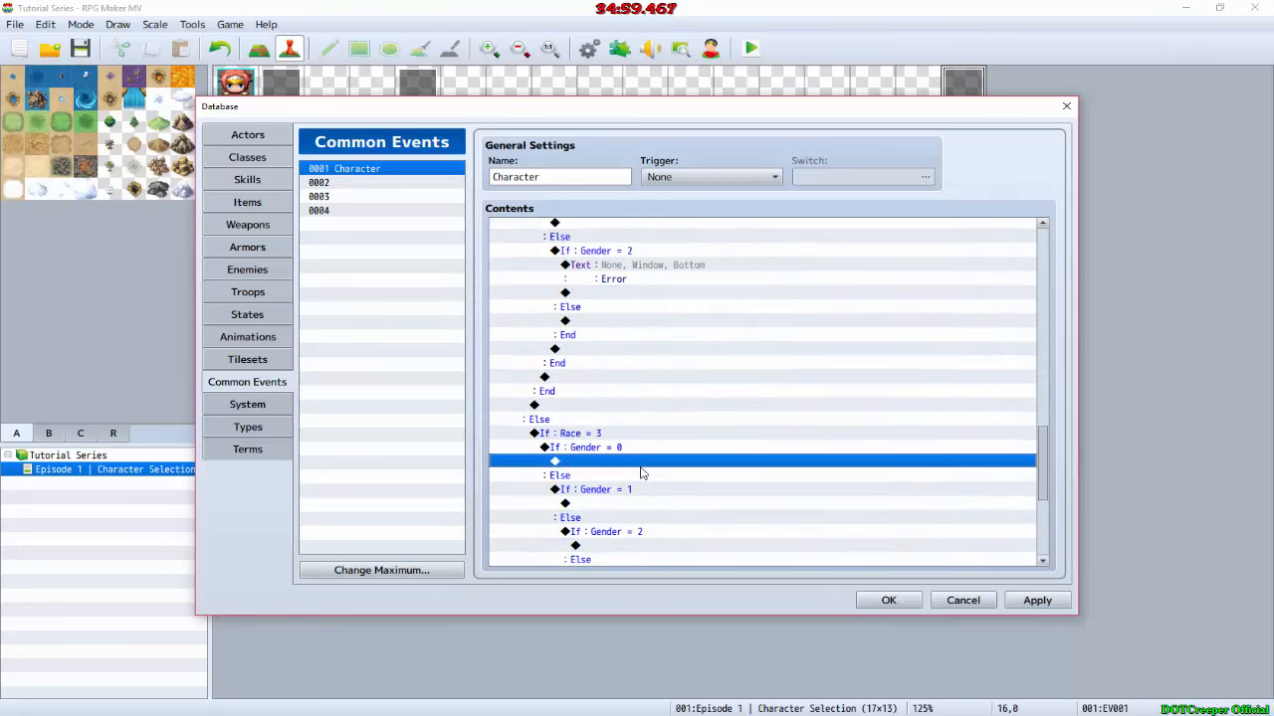
key(ctrl+v)
scroll(631, 552, down, 1)
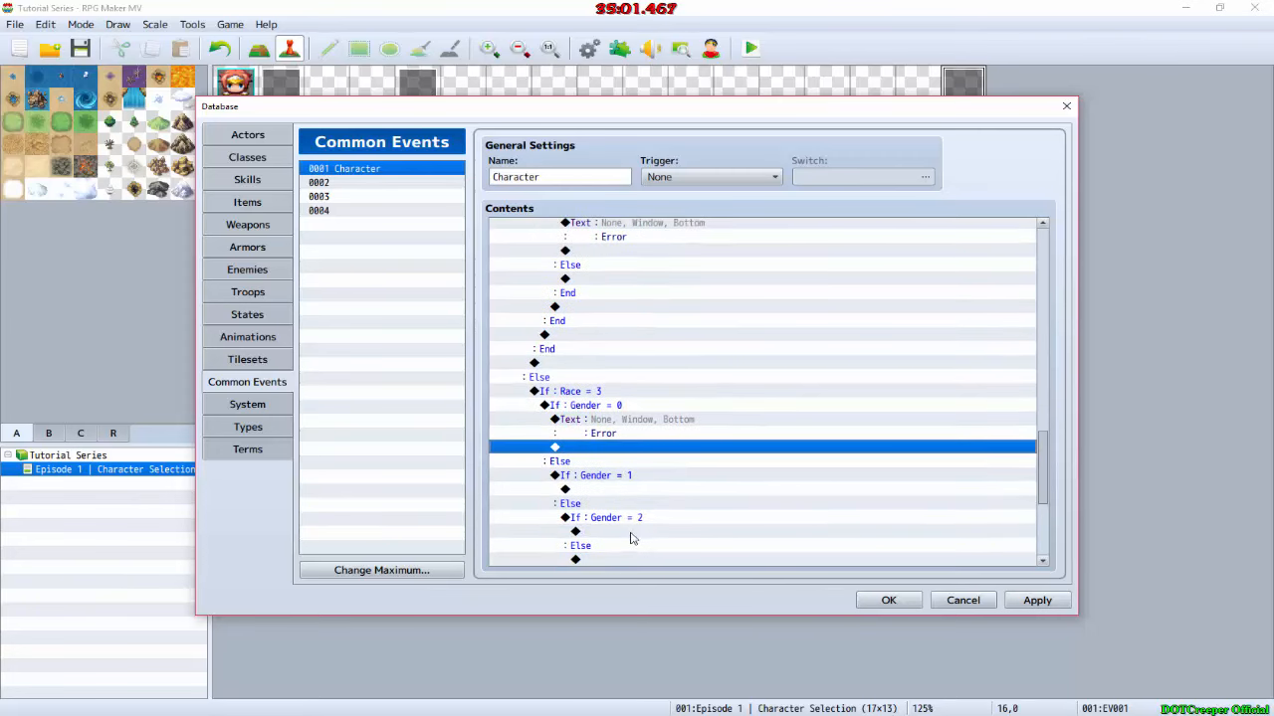
click(629, 535)
key(ctrl+v)
Step: Start a Change Actor Images command in the Gender = 1 branch of Race = 3 and choose the first Female_Wolf face
double_click(629, 490)
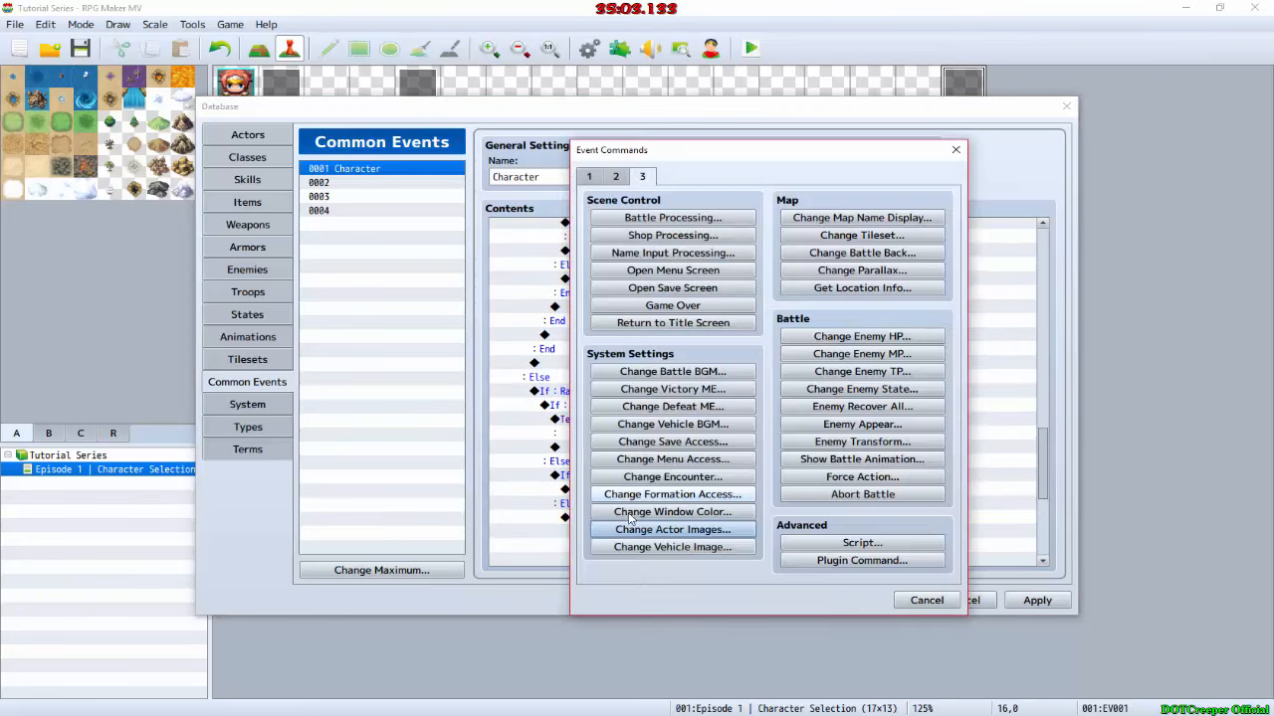
click(630, 530)
double_click(702, 400)
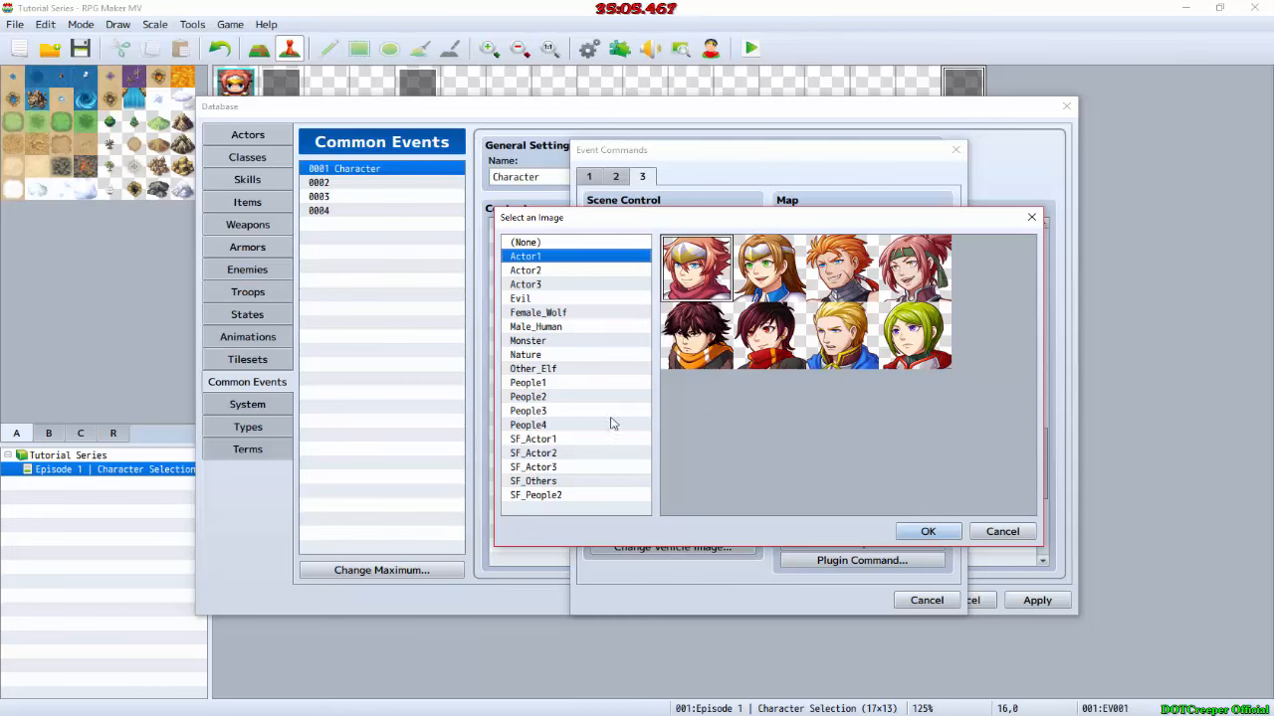
click(549, 315)
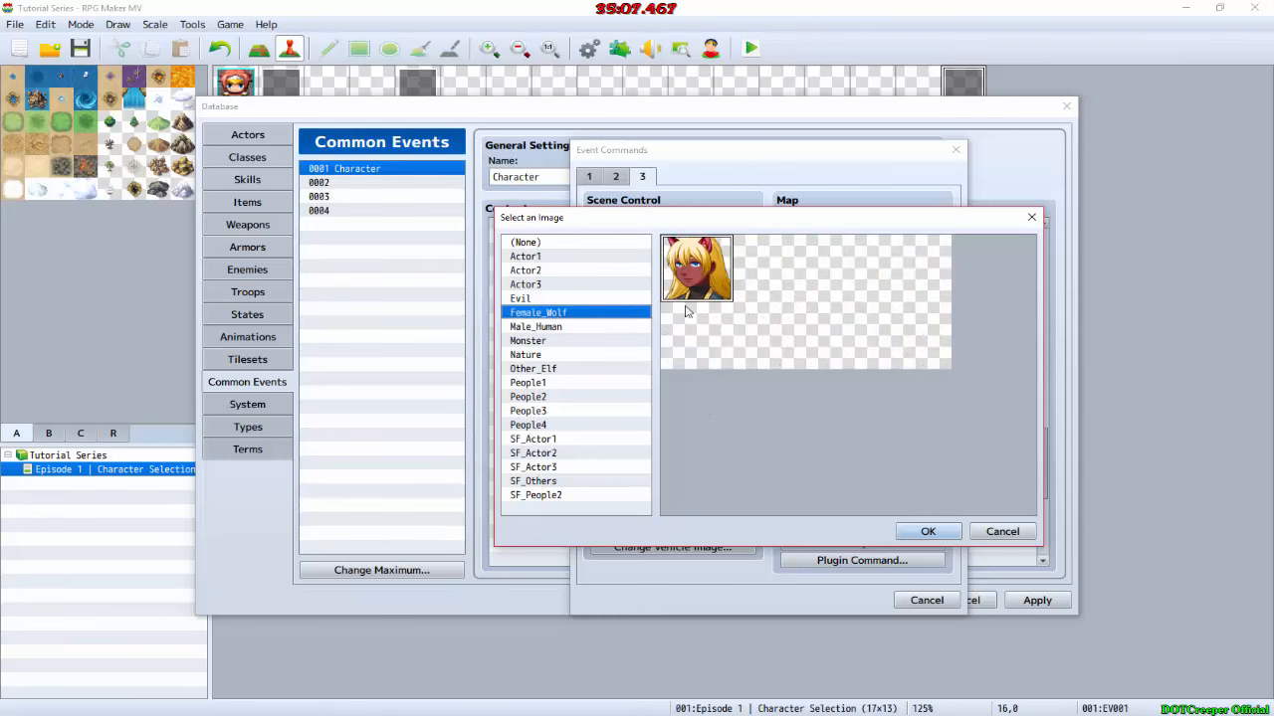
double_click(689, 299)
Step: Set the character image to the third Male_Human sprite and the battler to Female_Battler, and accept the command
double_click(765, 408)
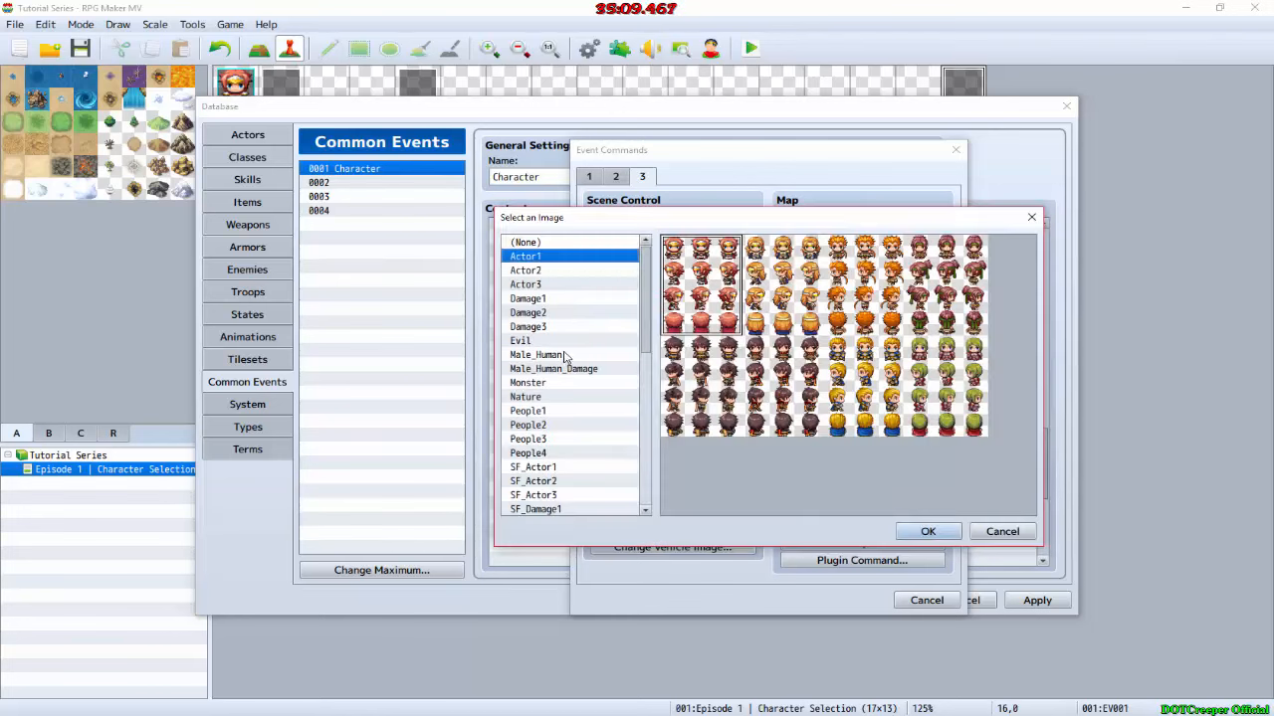
click(567, 355)
double_click(836, 290)
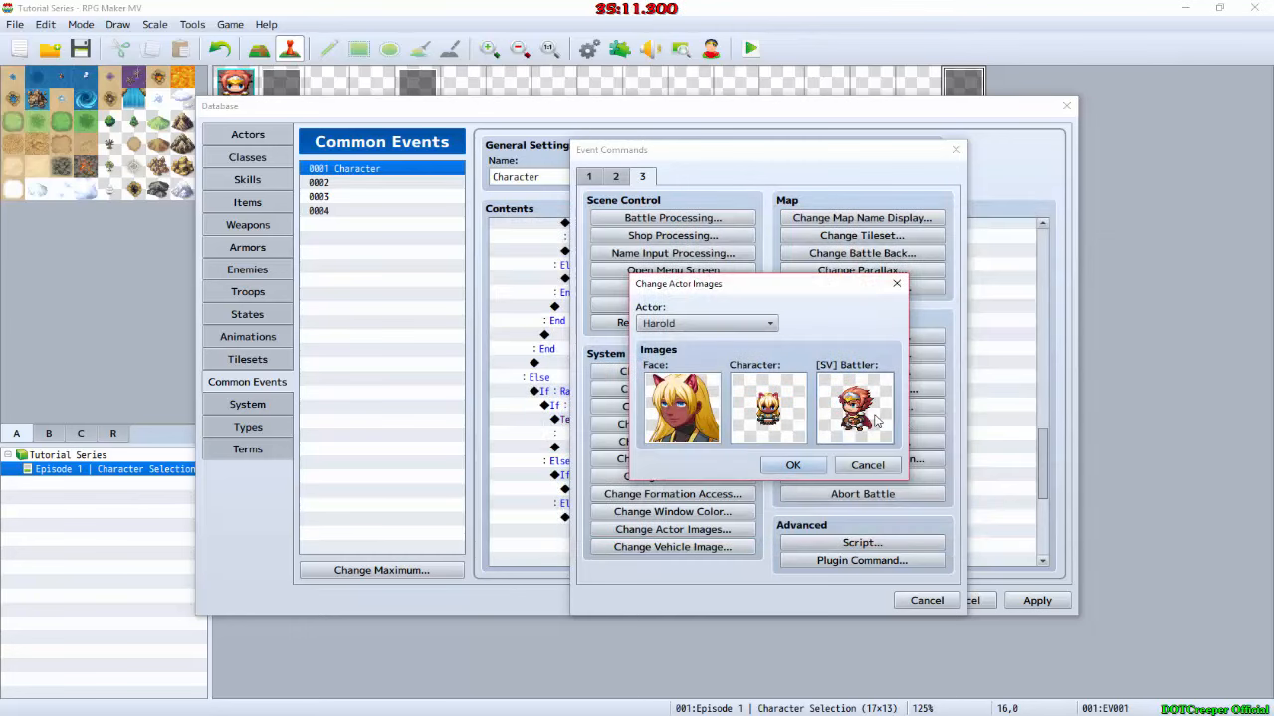
double_click(875, 418)
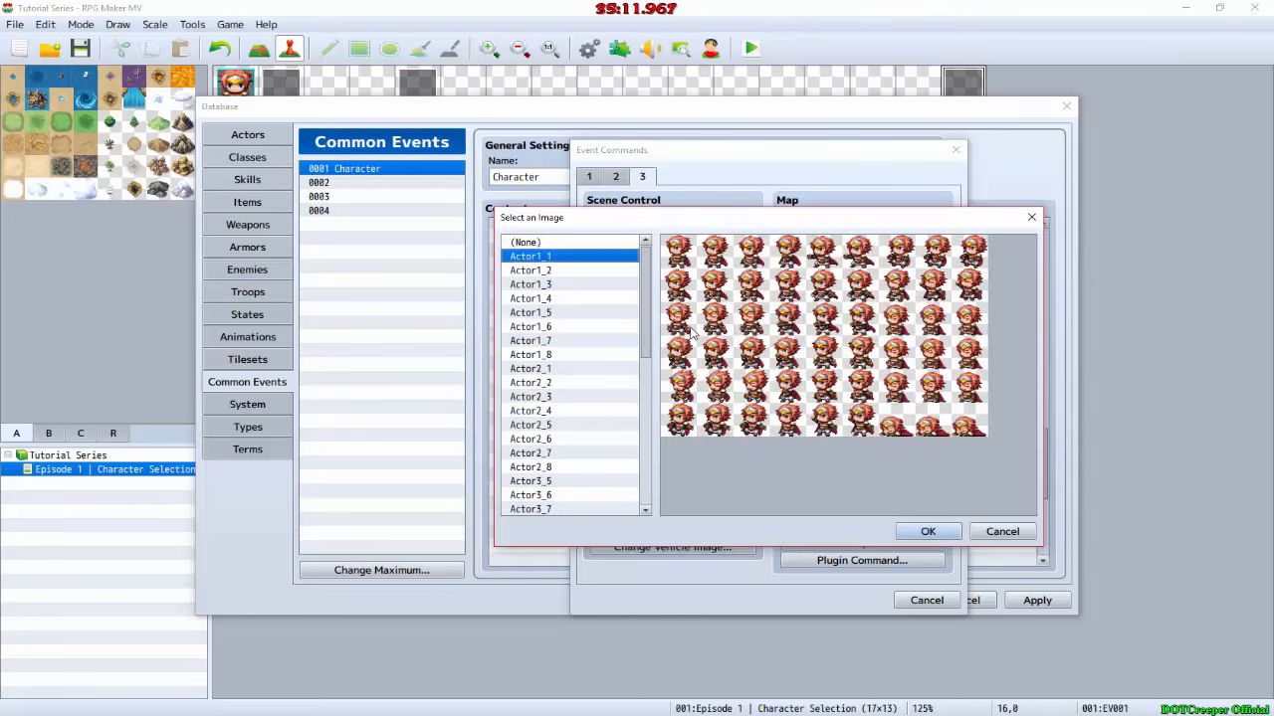
scroll(549, 443, down, 3)
click(553, 439)
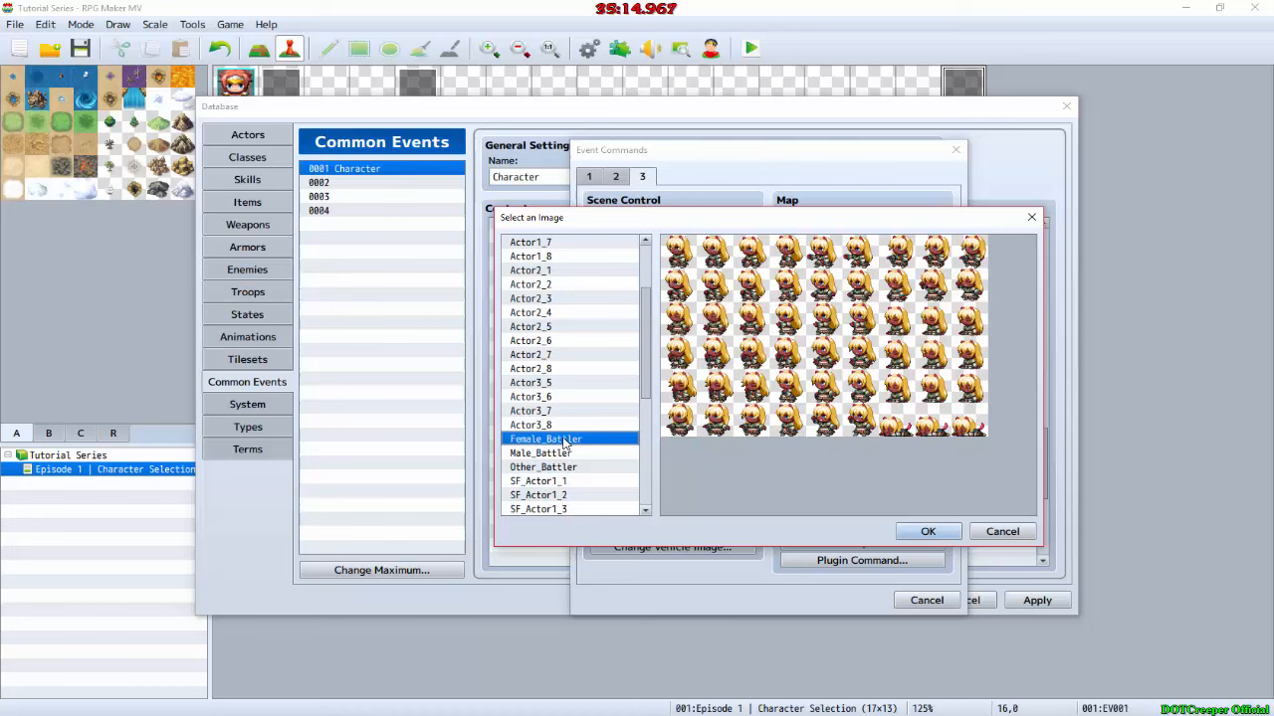
double_click(758, 353)
click(791, 462)
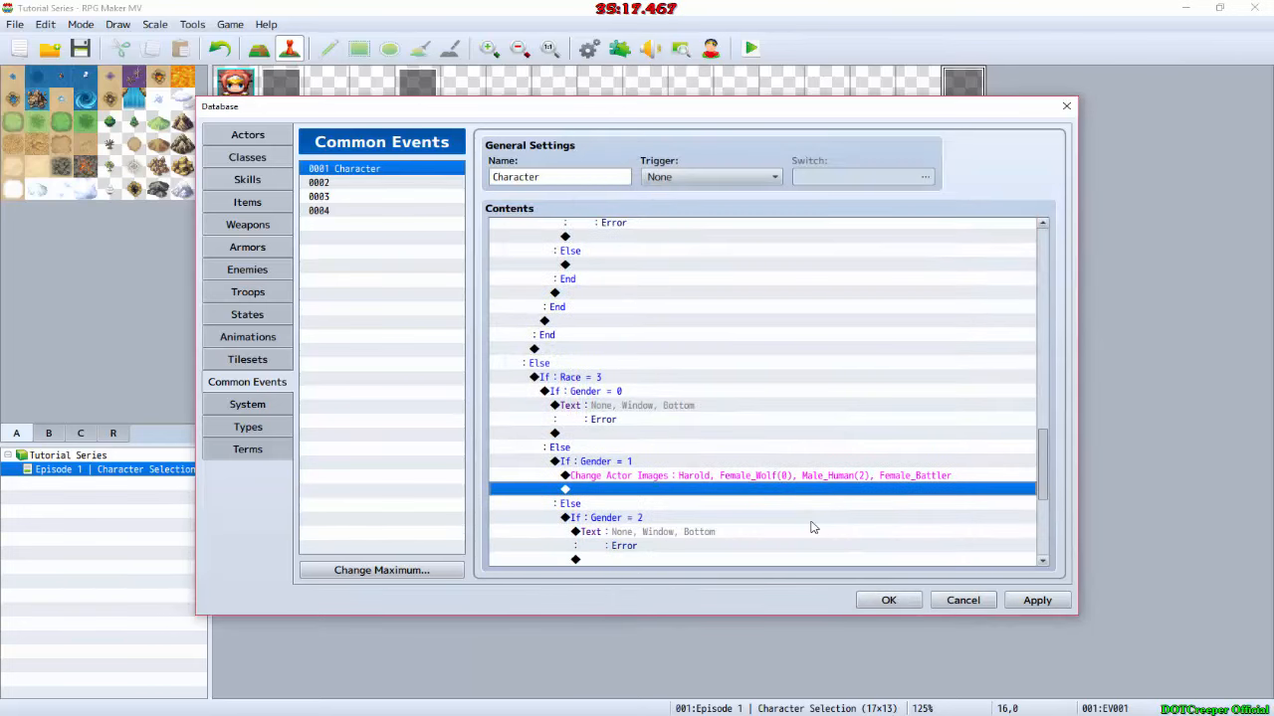
Step: Look over the Character common event's branches, and accept the database changes
scroll(716, 534, down, 3)
scroll(733, 531, up, 10)
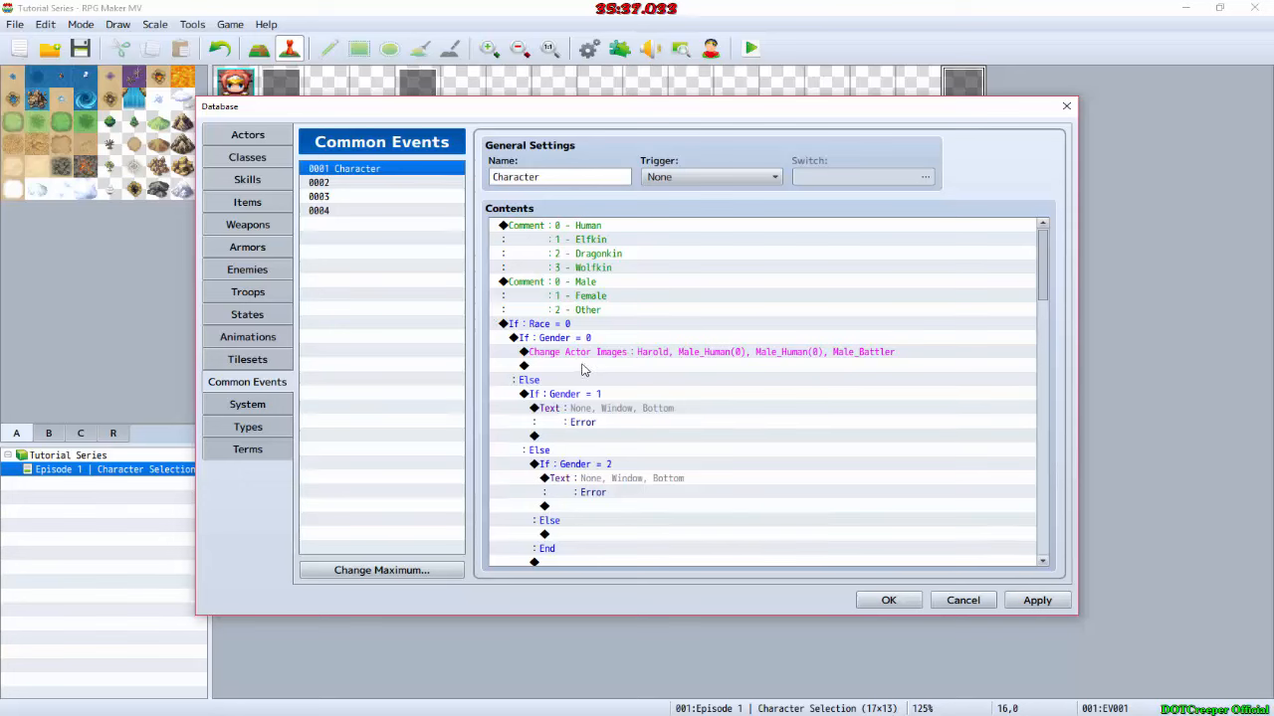
click(889, 600)
Step: Copy the Show Picture #3 Male_Human command from EV001 into the Gender = 0 branch of Race = 0 in the Character common event
double_click(973, 85)
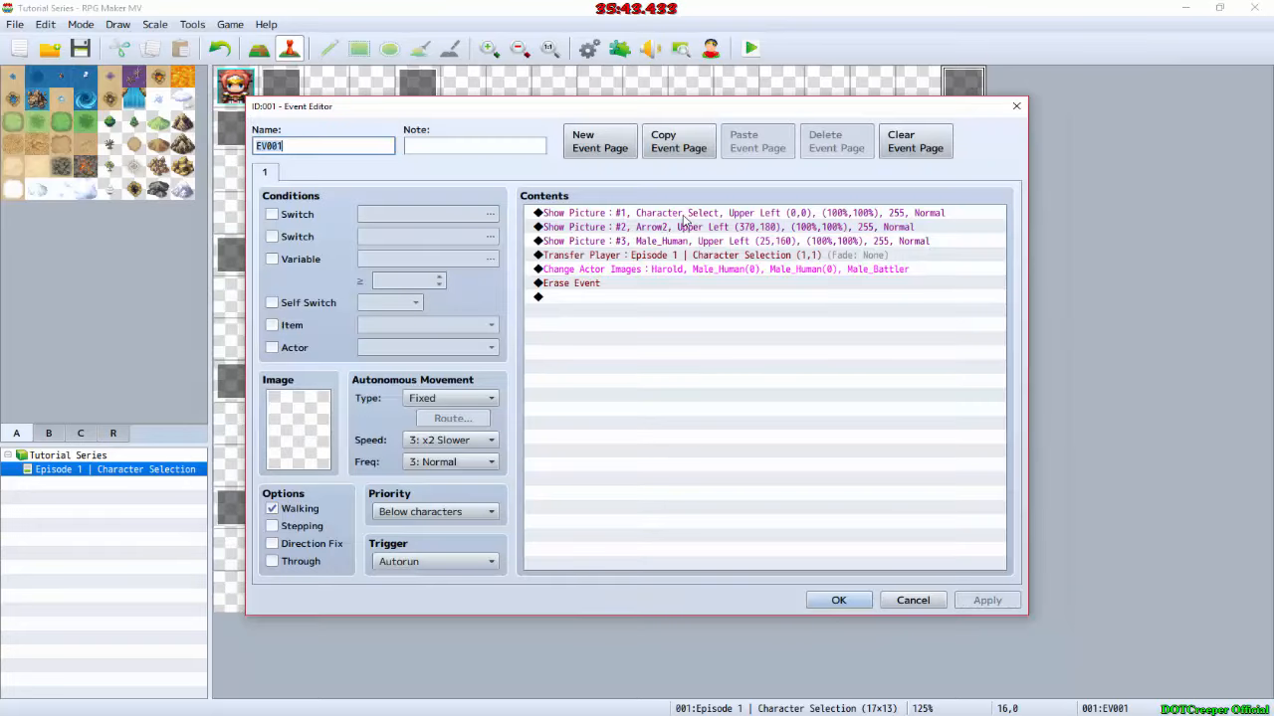
click(673, 242)
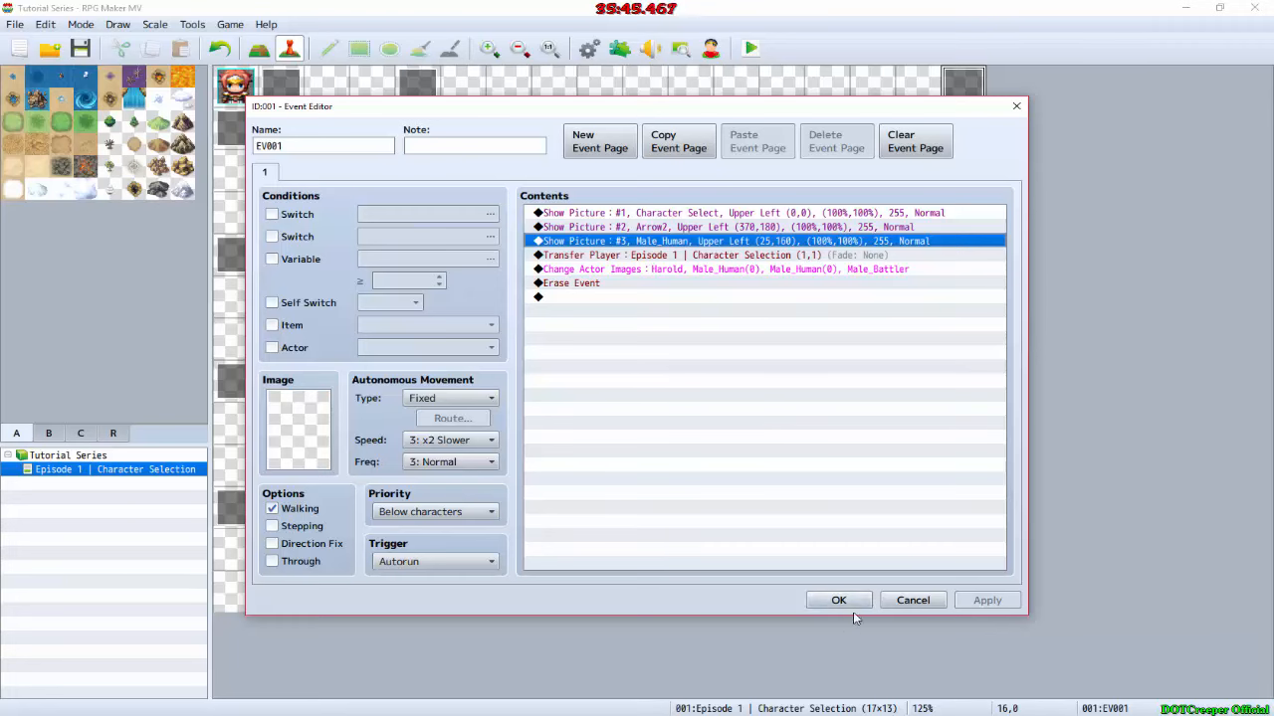
click(839, 600)
click(587, 48)
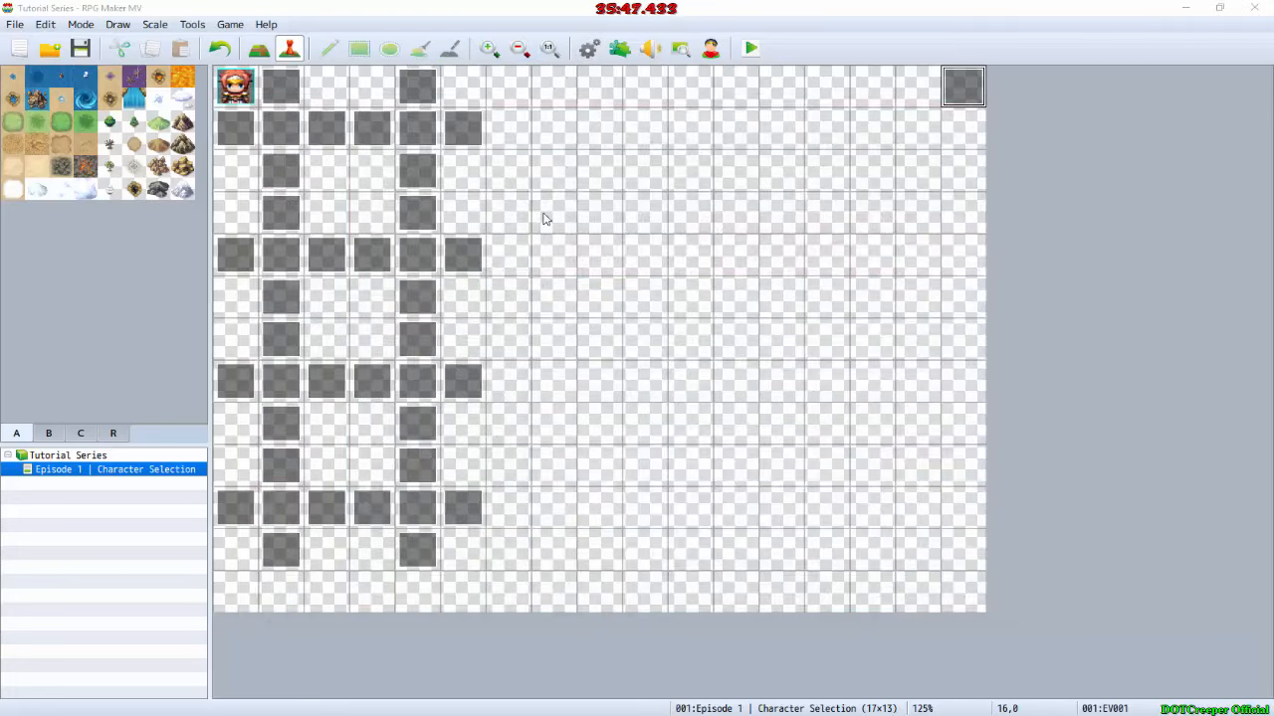
click(613, 366)
key(ctrl+v)
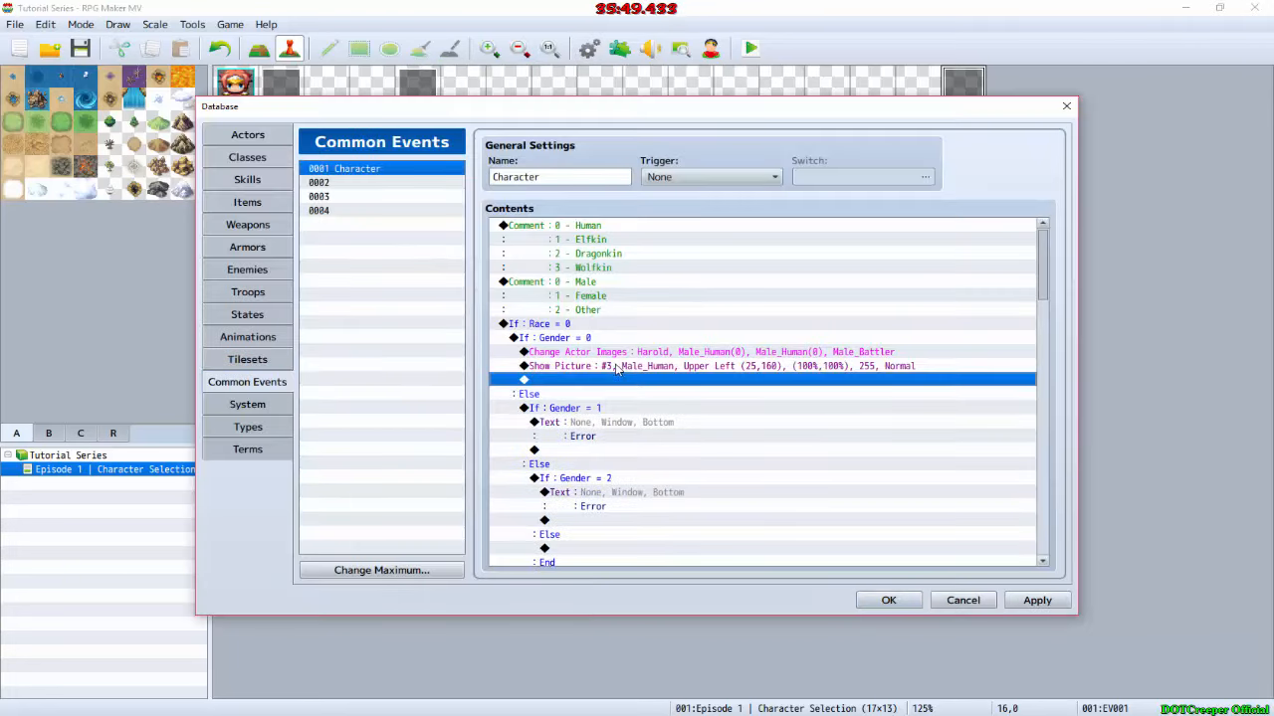
Step: Paste the Show Picture #3 command into the Gender = 2 branch of Race = 1 and set its image to Other_Elf
scroll(615, 388, down, 6)
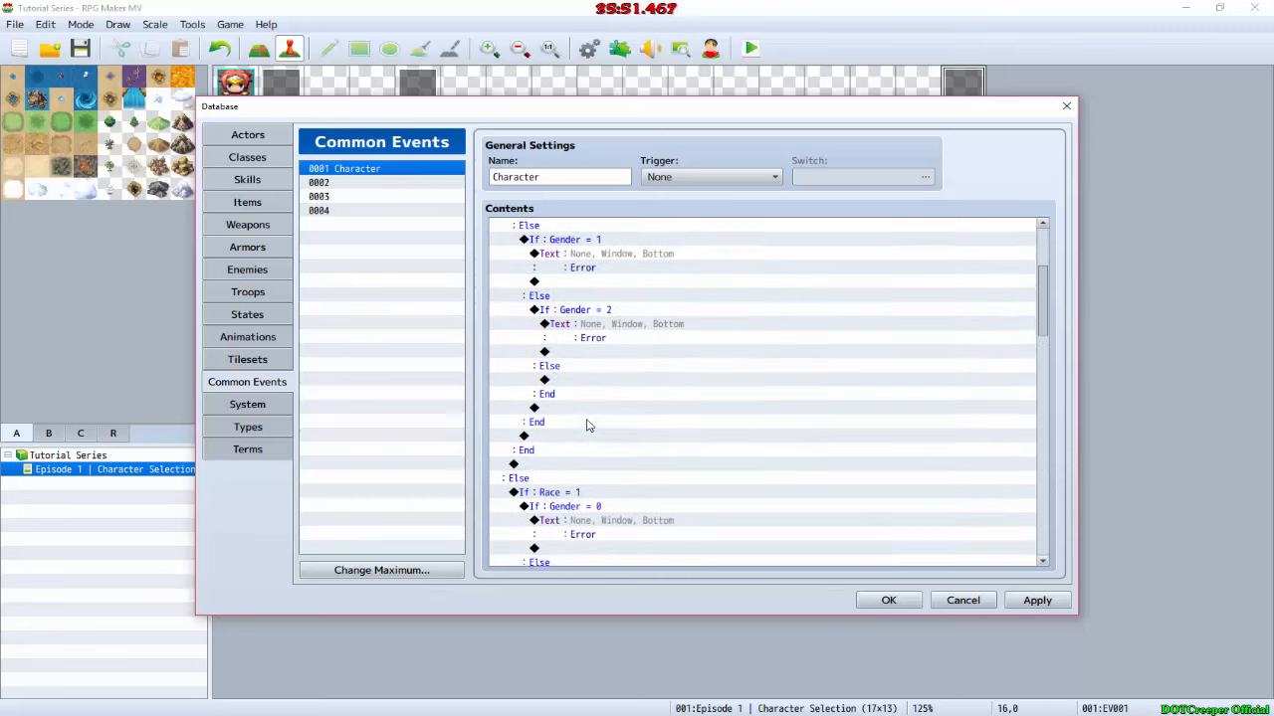
scroll(617, 523, down, 5)
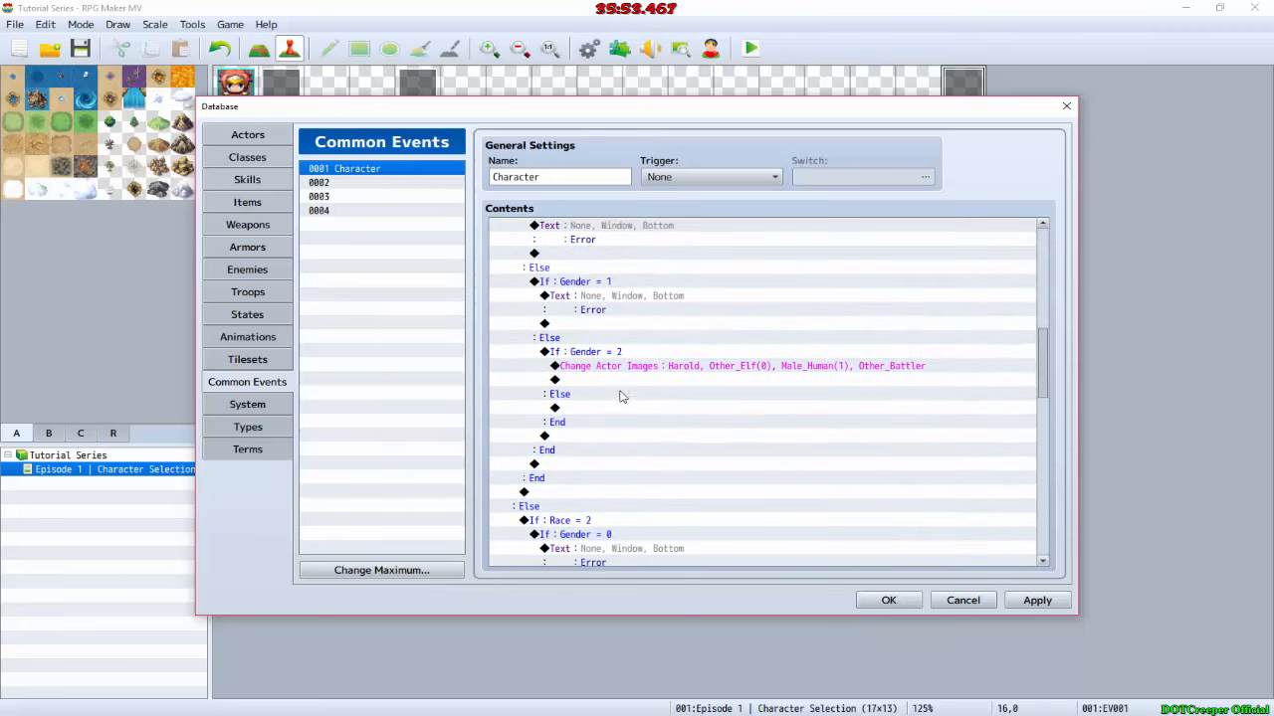
click(619, 380)
click(639, 392)
double_click(639, 382)
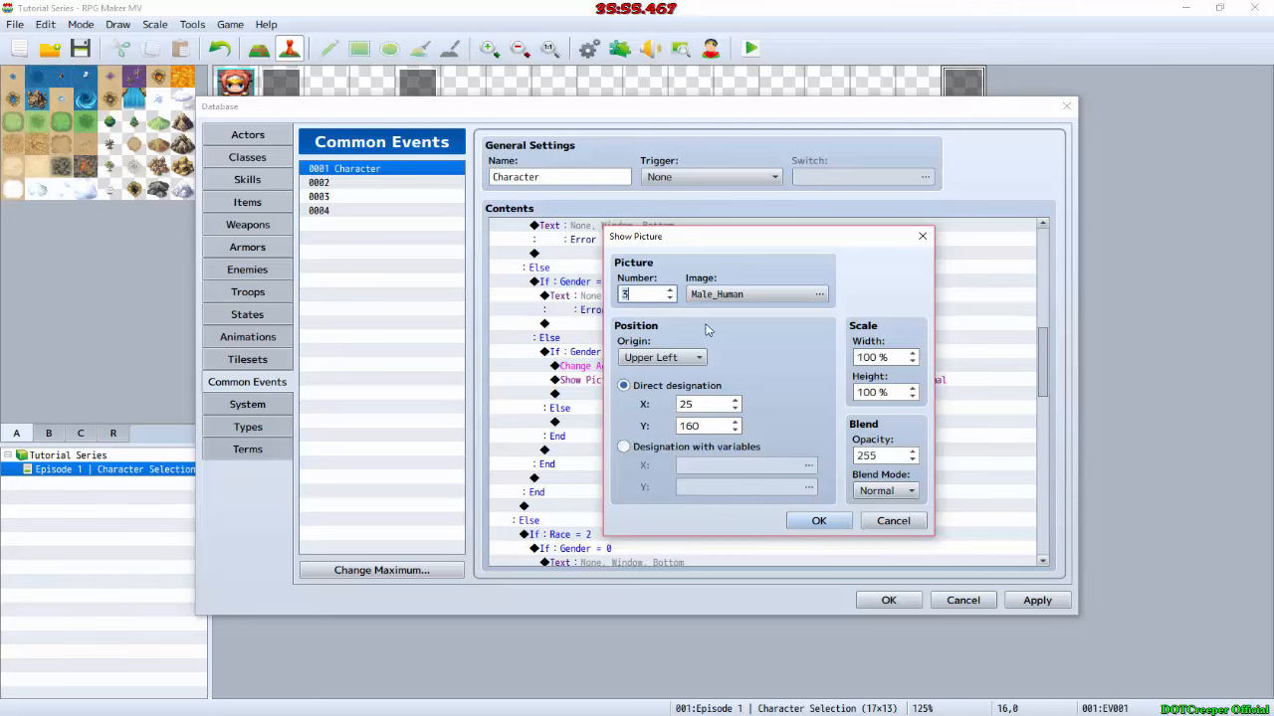
click(742, 294)
click(575, 331)
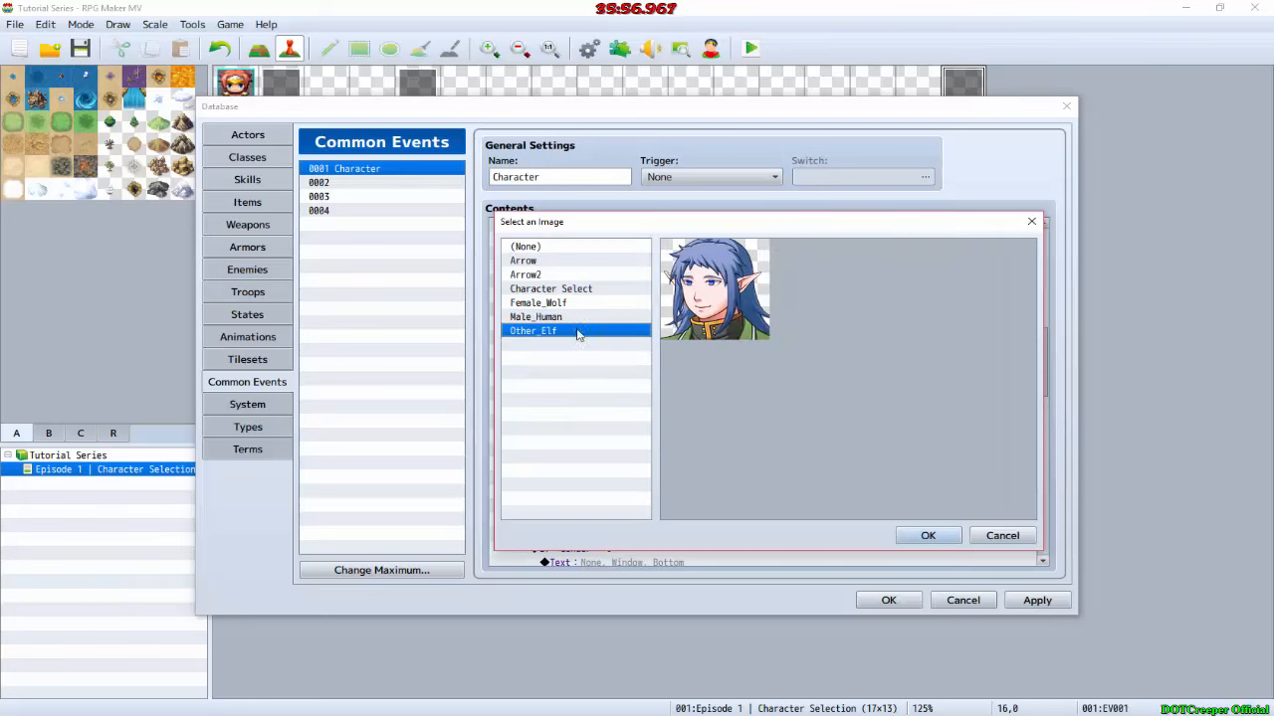
click(927, 535)
click(816, 521)
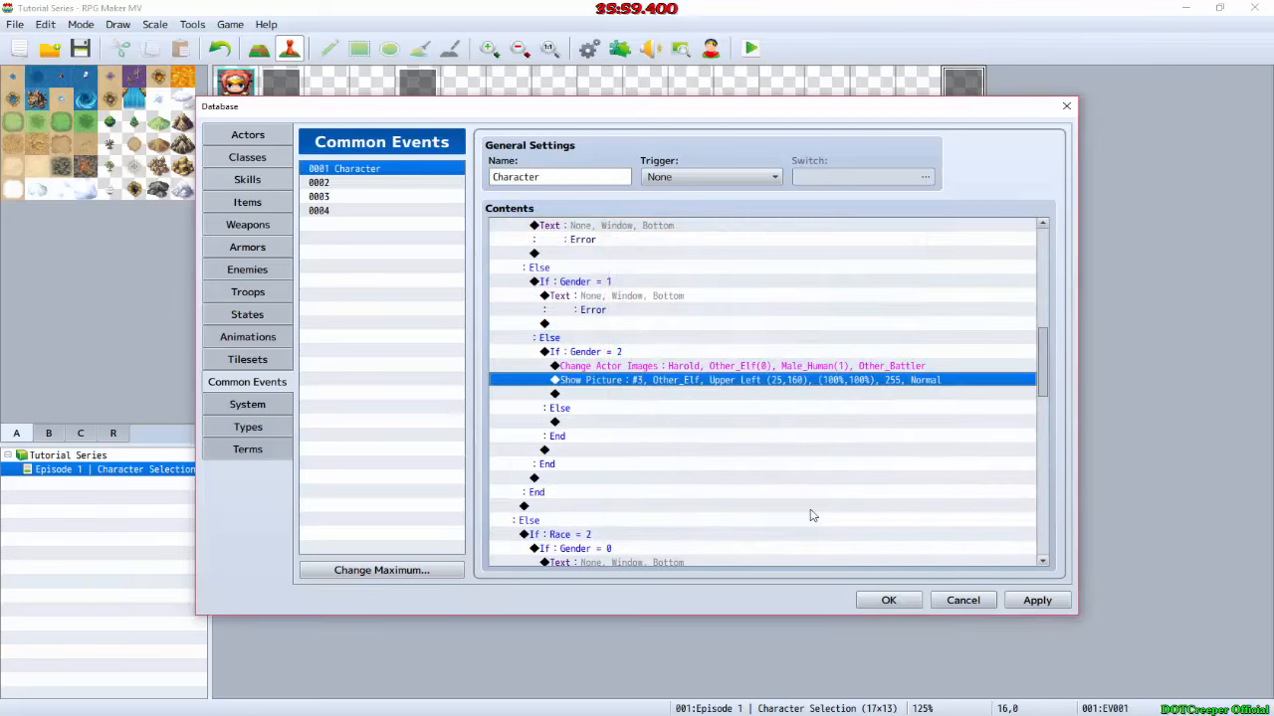
Step: Paste the Show Picture #3 command into the Gender = 1 branch of Race = 3, set its image to Female_Wolf, and accept the database changes
scroll(625, 403, down, 4)
scroll(625, 403, down, 10)
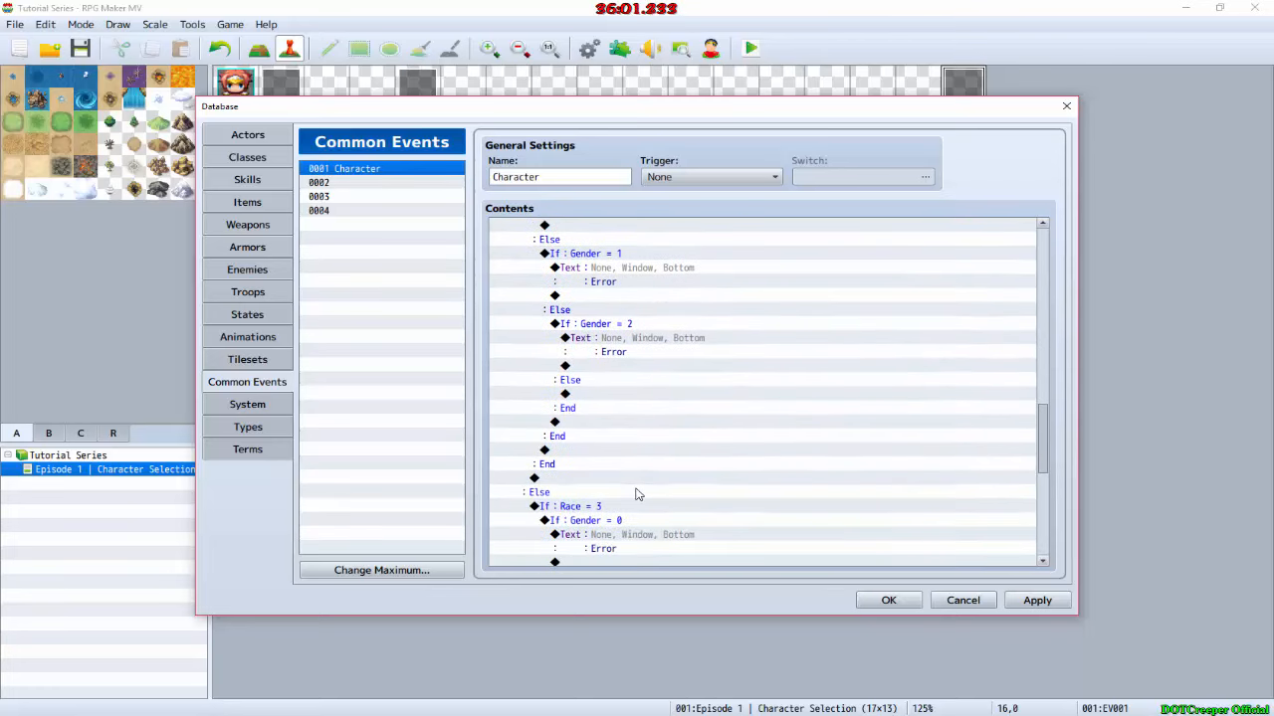
scroll(637, 493, down, 1)
click(637, 479)
key(ctrl+v)
double_click(646, 482)
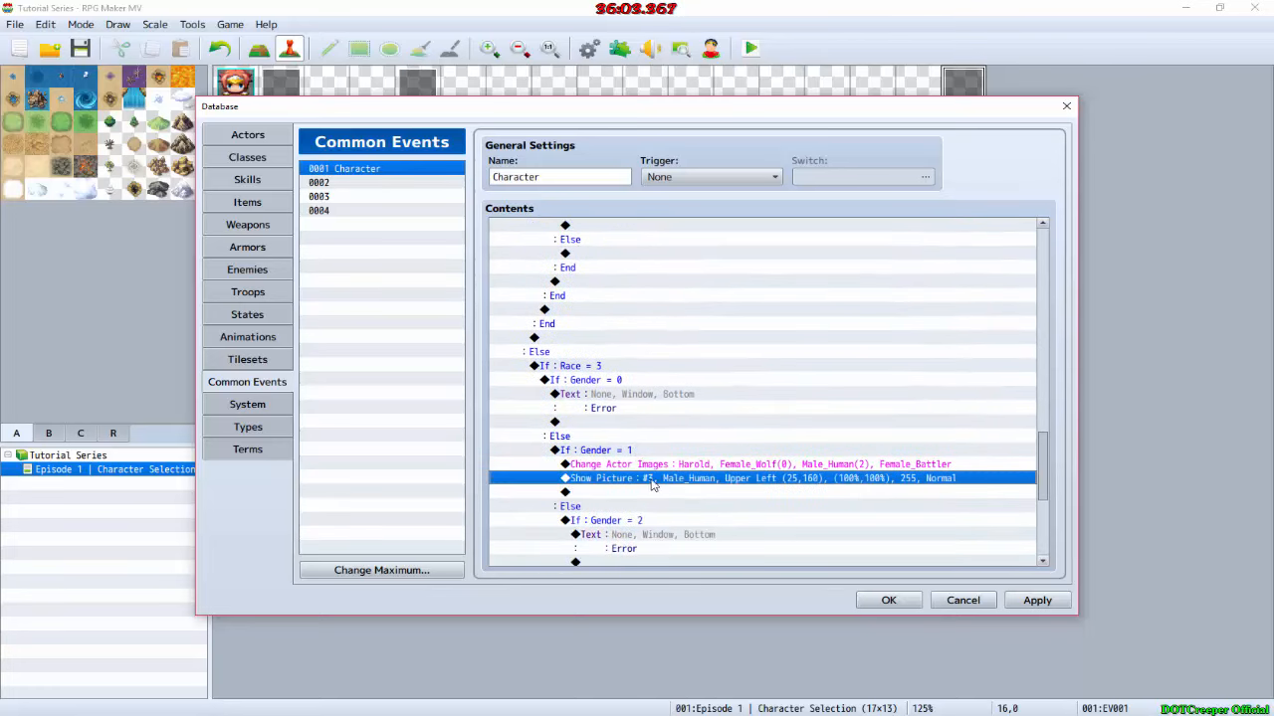
click(757, 294)
click(600, 301)
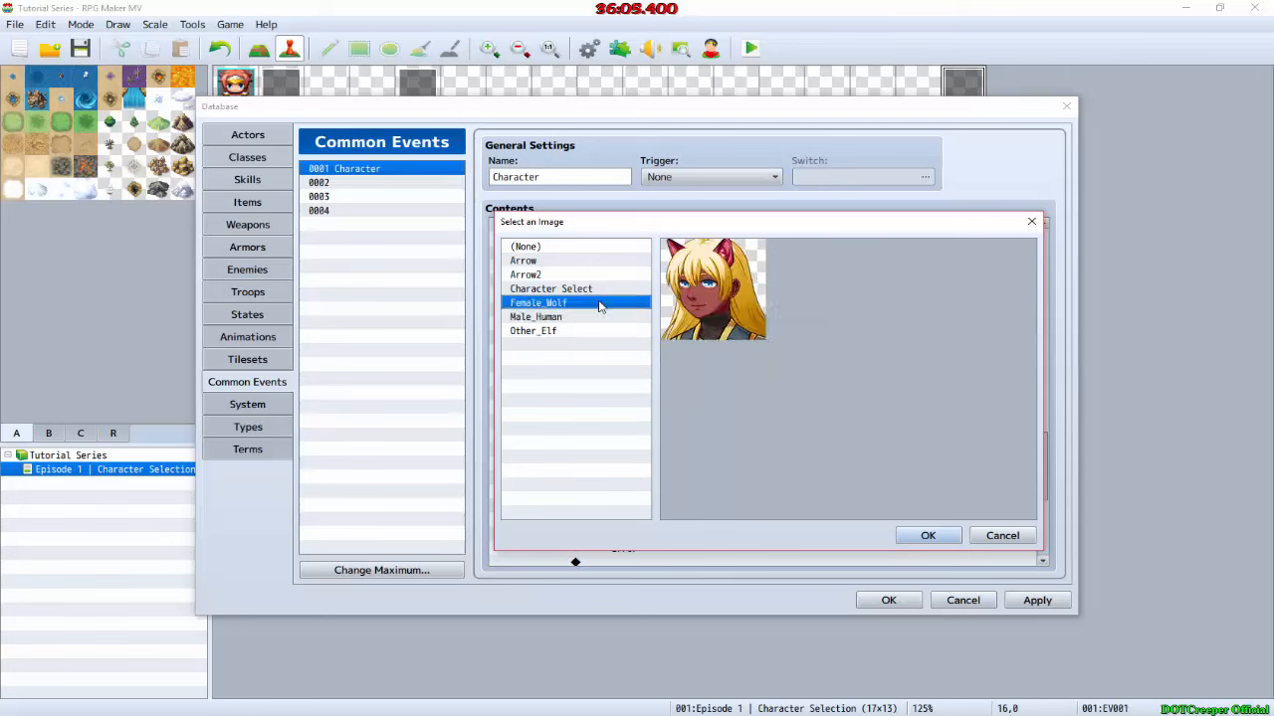
key(Return)
click(816, 520)
scroll(824, 458, down, 6)
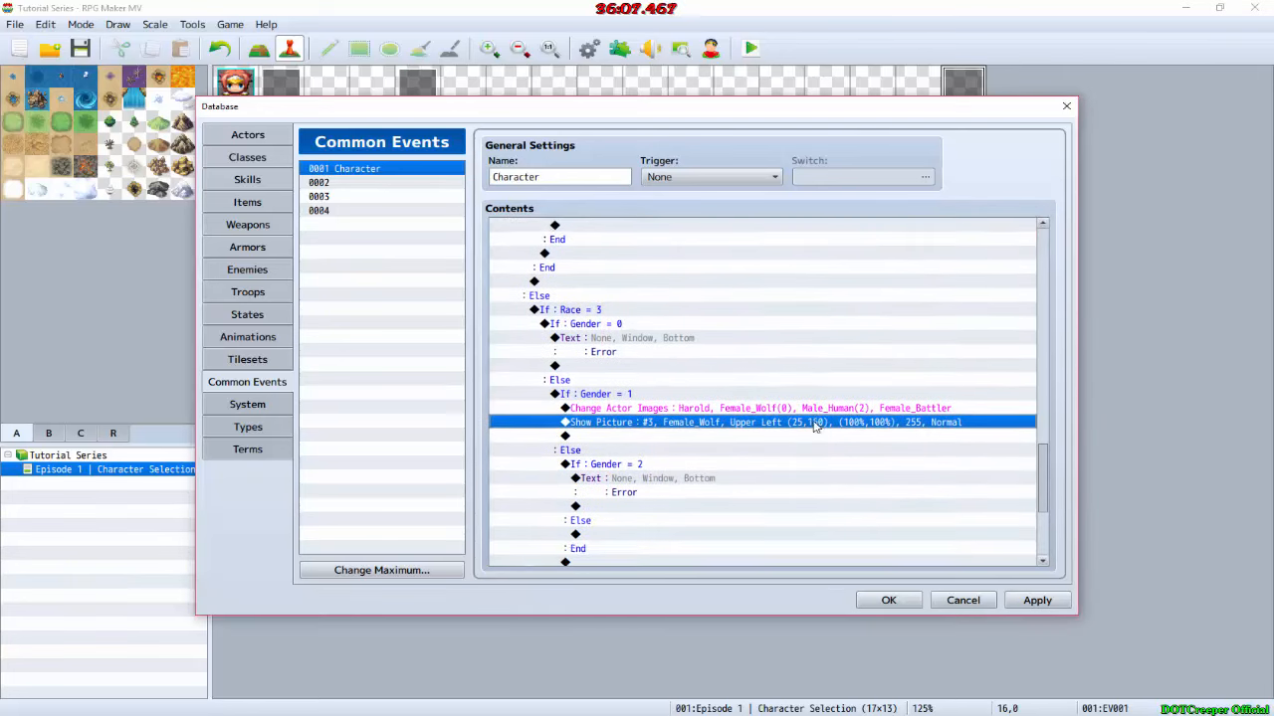
click(880, 598)
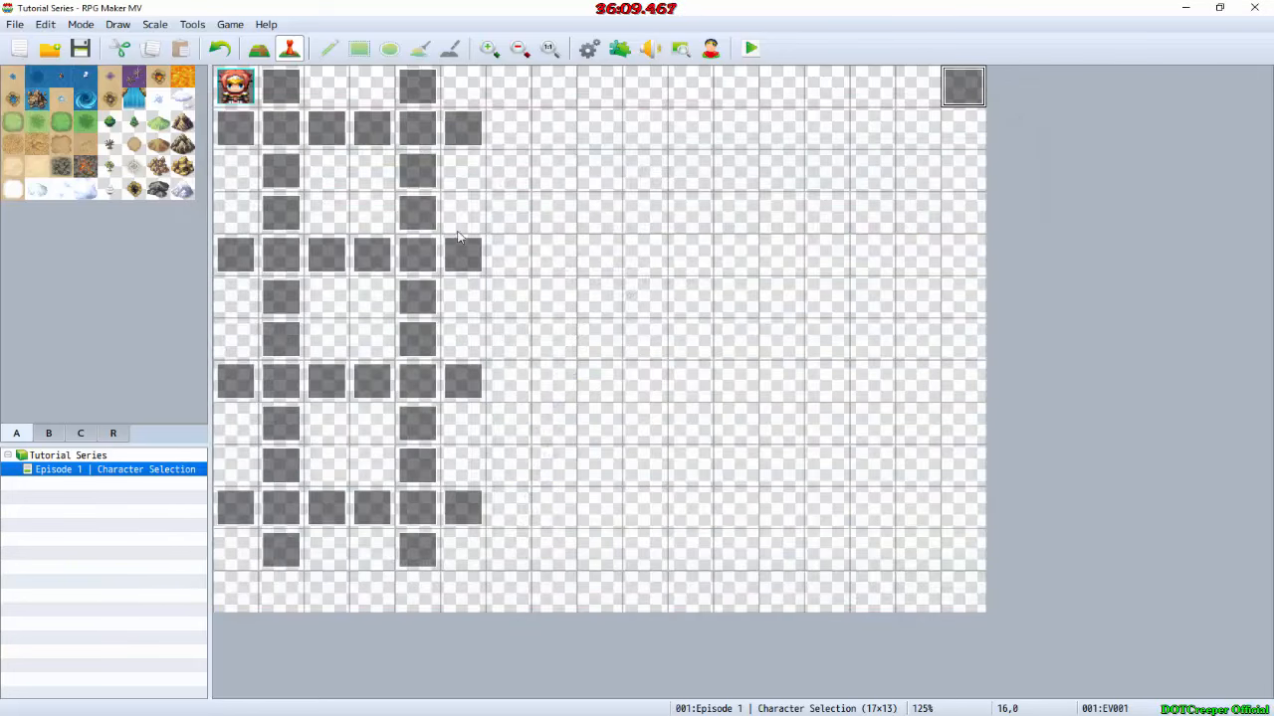
Step: Add a Control Variables command to the Wolfkin event at 4,1 that sets 0002 Race to the constant 3
double_click(415, 126)
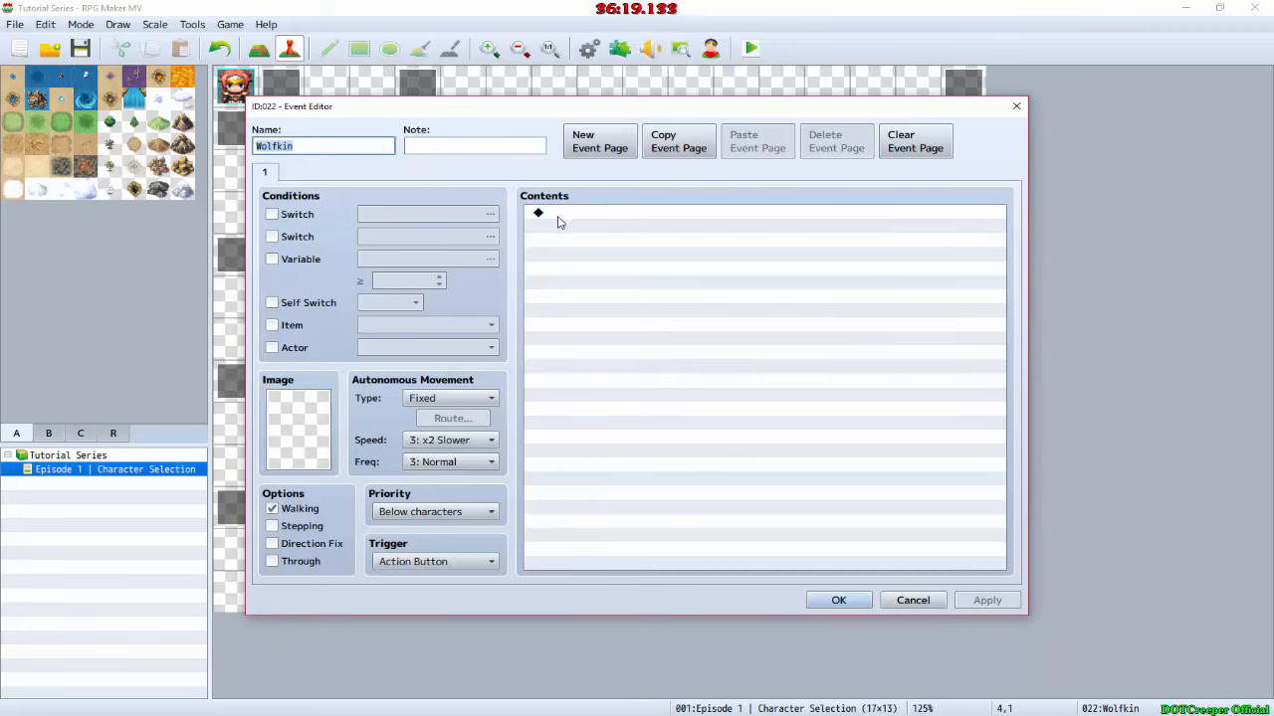
double_click(576, 215)
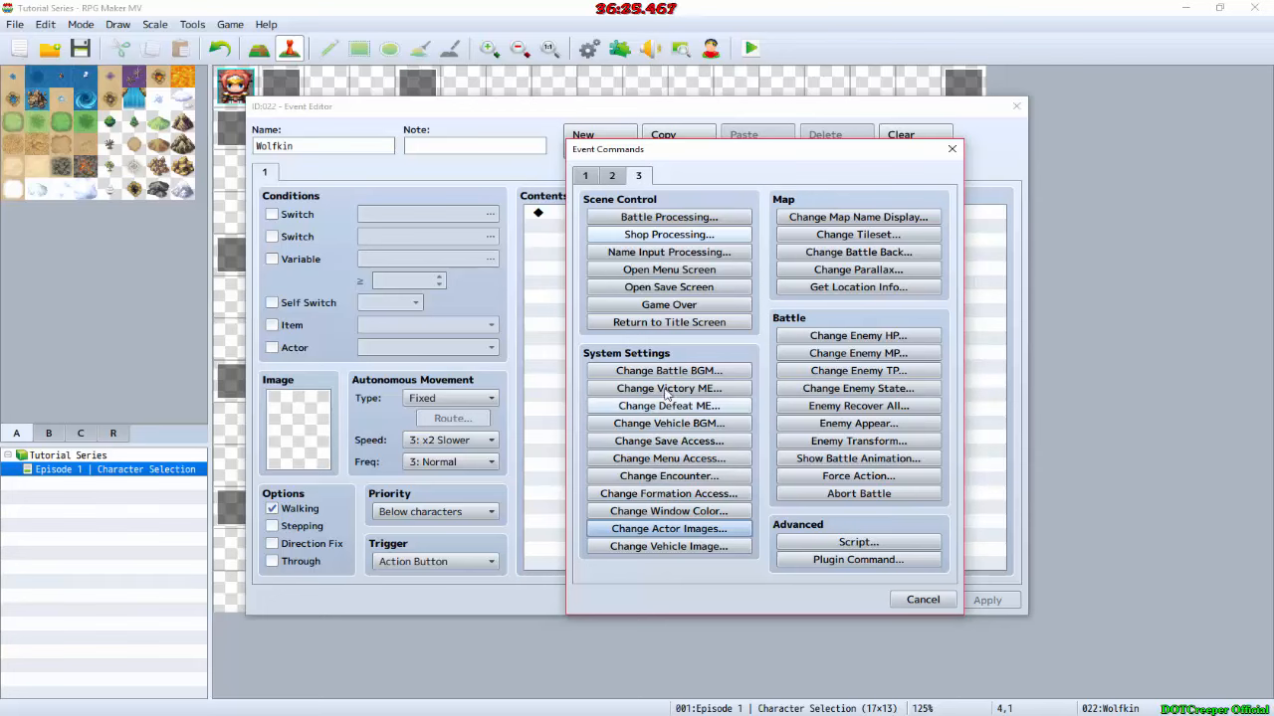
click(585, 175)
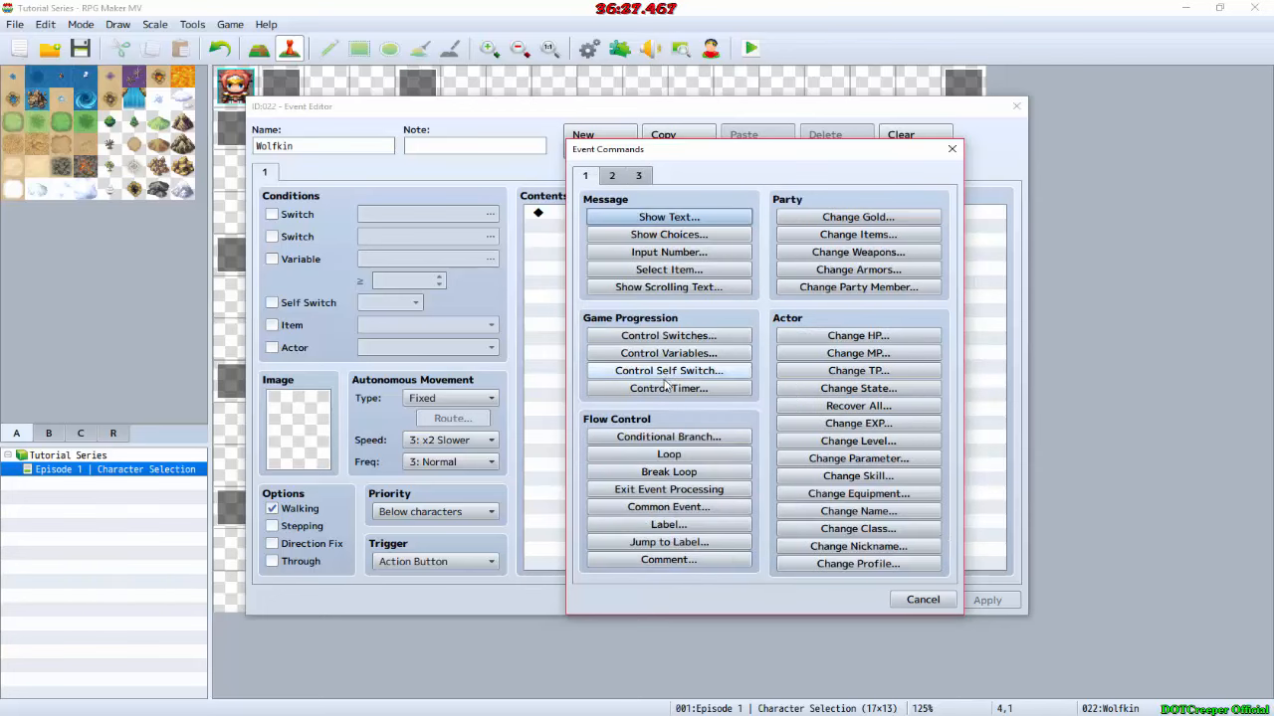
click(682, 358)
click(731, 283)
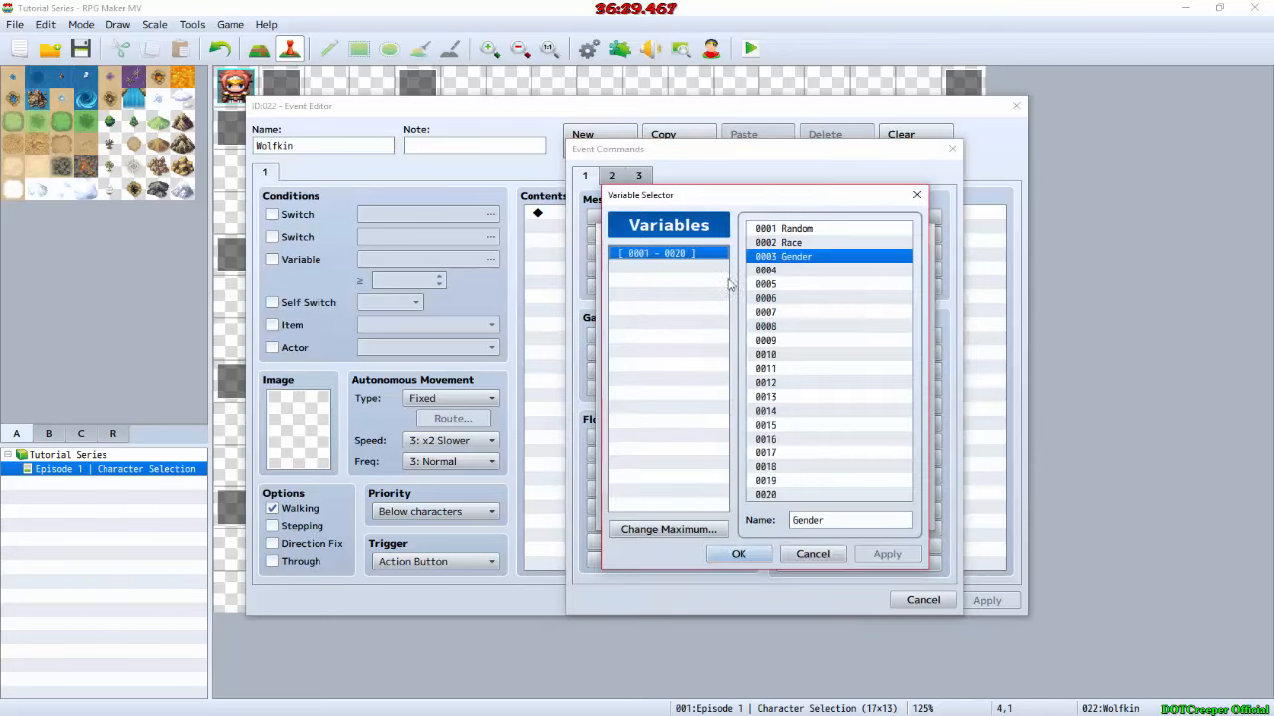
double_click(811, 242)
click(739, 394)
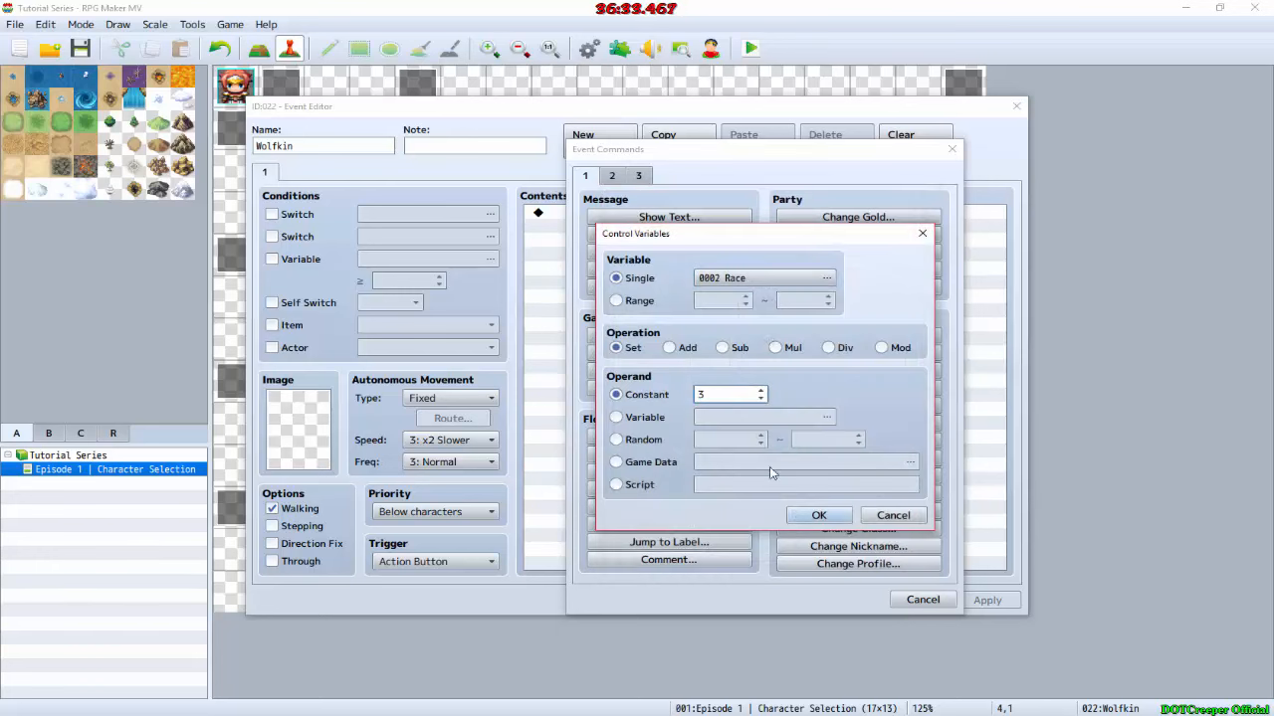
click(830, 521)
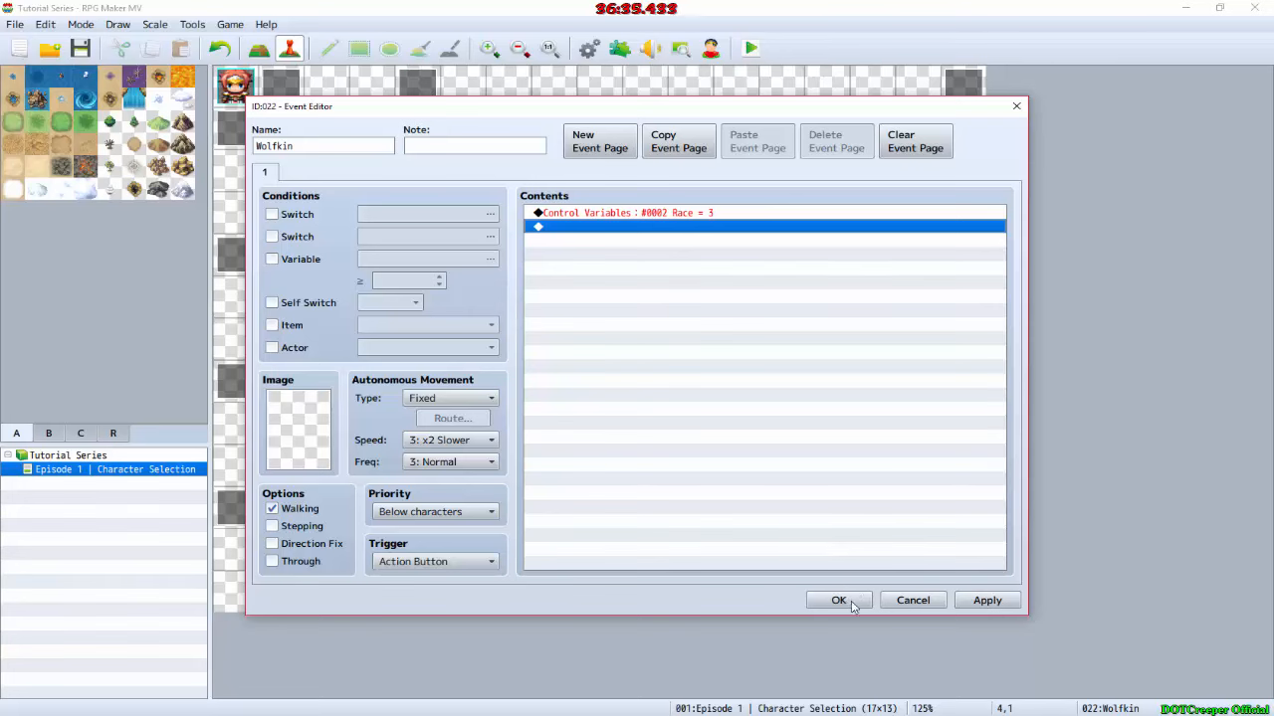
Step: Add a call to the Character common event below the Race command in the Wolfkin event, and accept the event
click(707, 213)
double_click(701, 228)
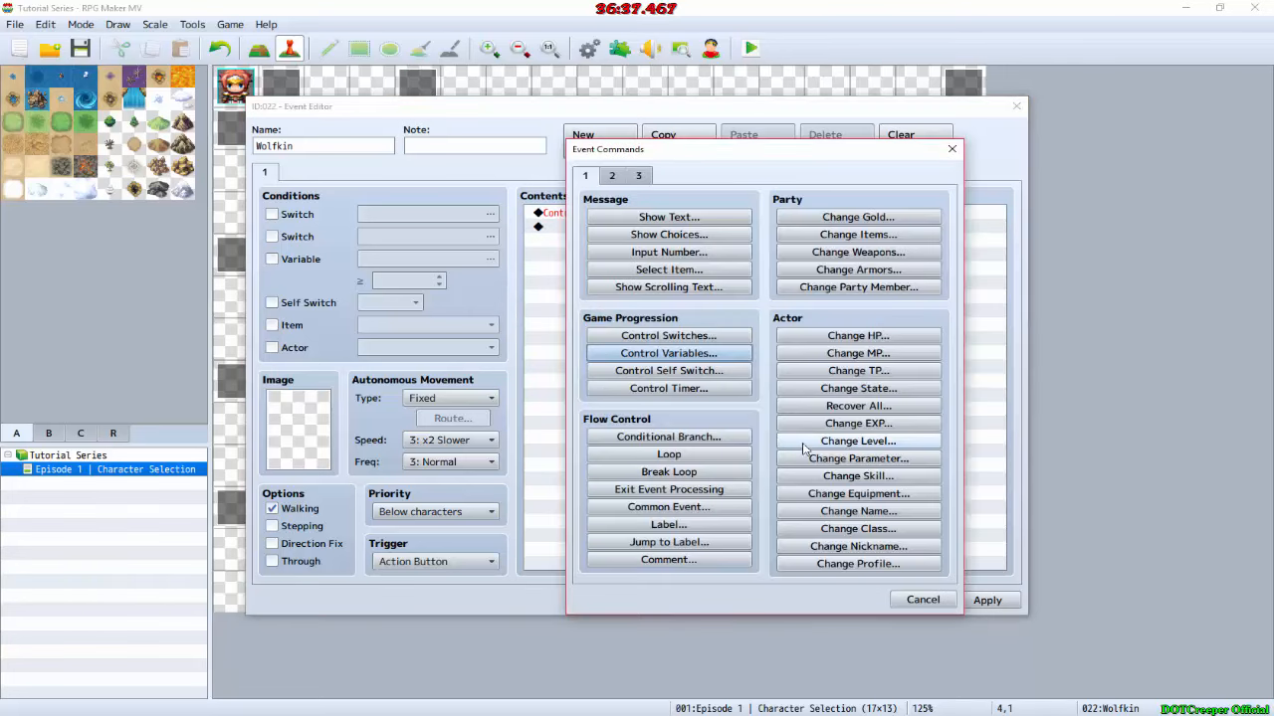
click(676, 507)
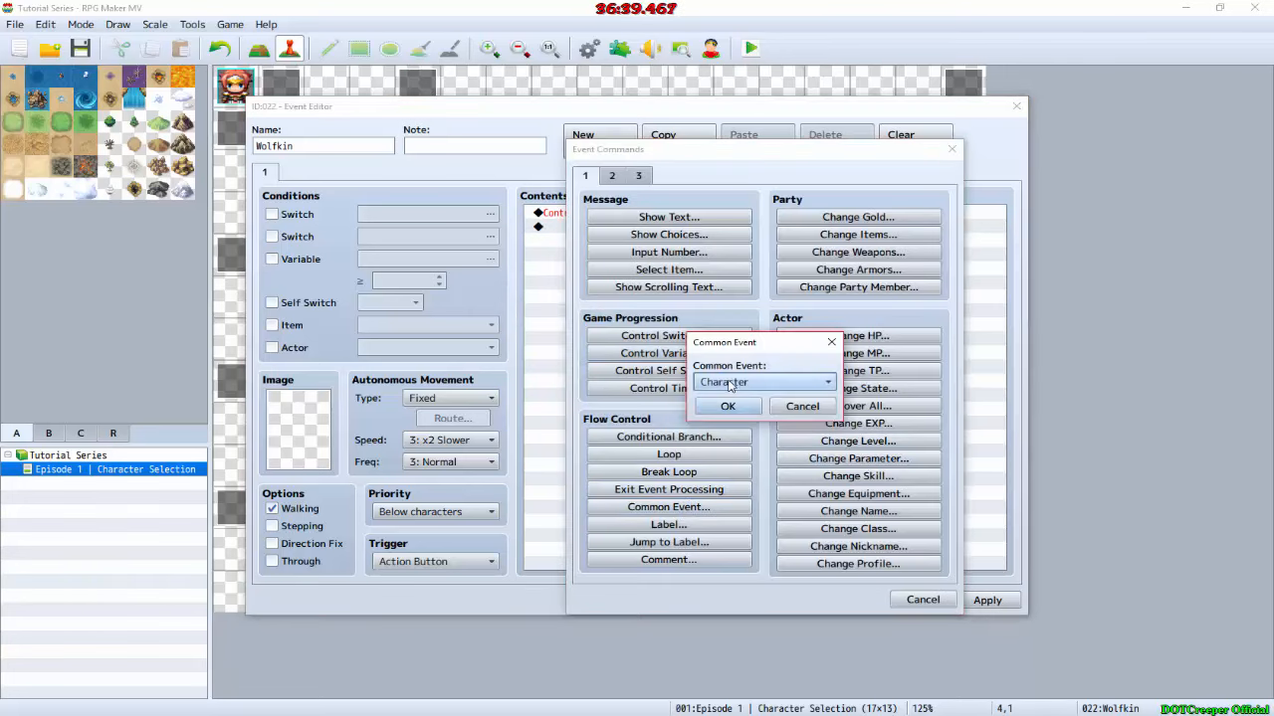
click(727, 406)
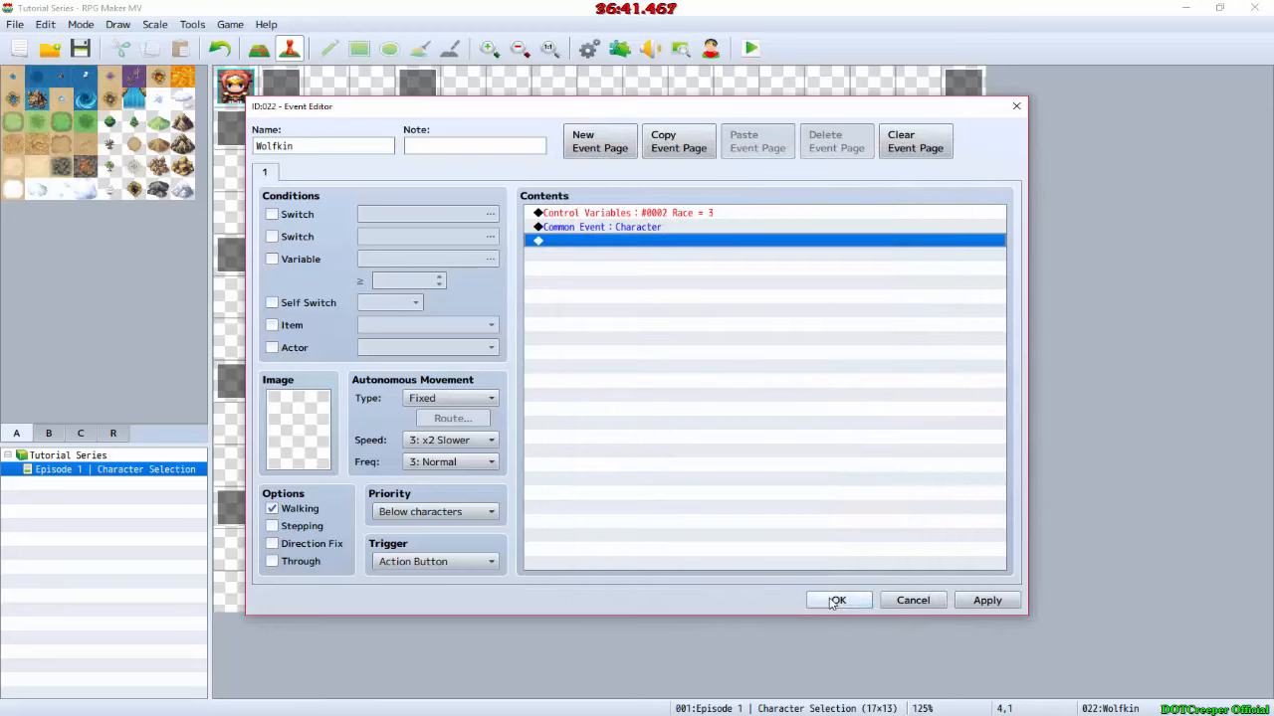
click(825, 593)
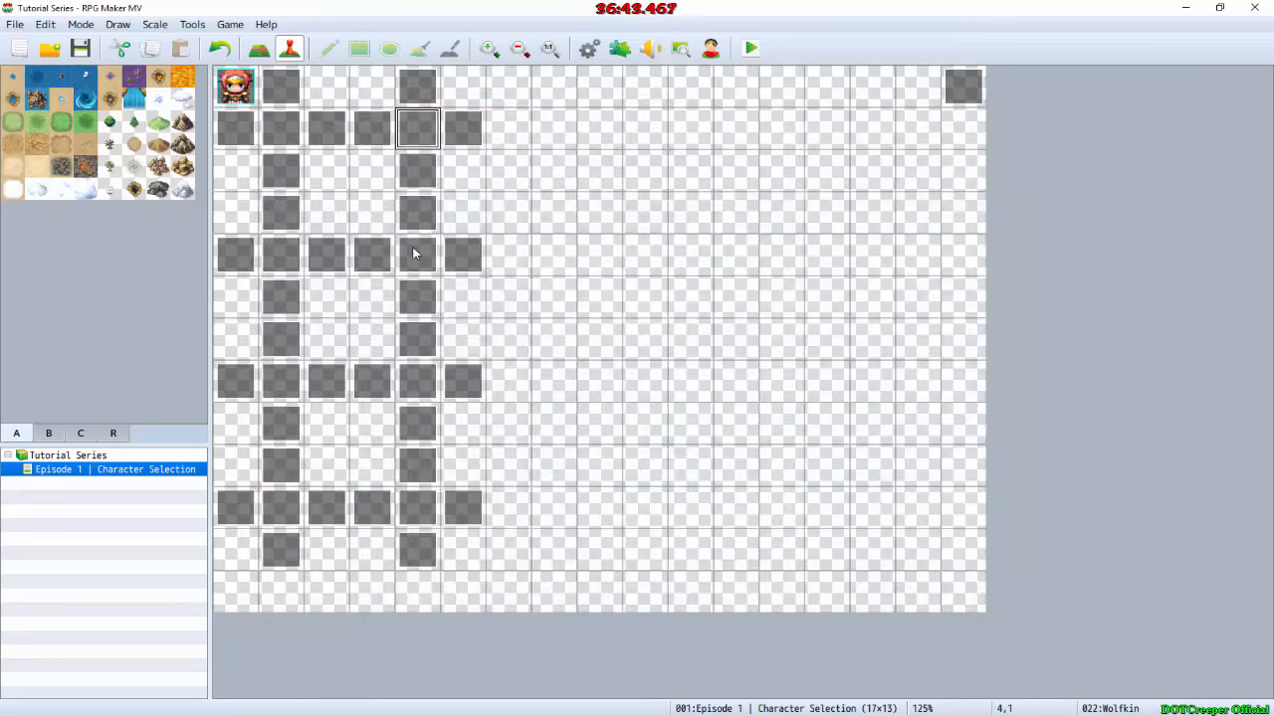
Step: Add a Control Variables command to the Male event at 4,4 that sets 0003 Gender to the constant 0
double_click(414, 253)
double_click(591, 211)
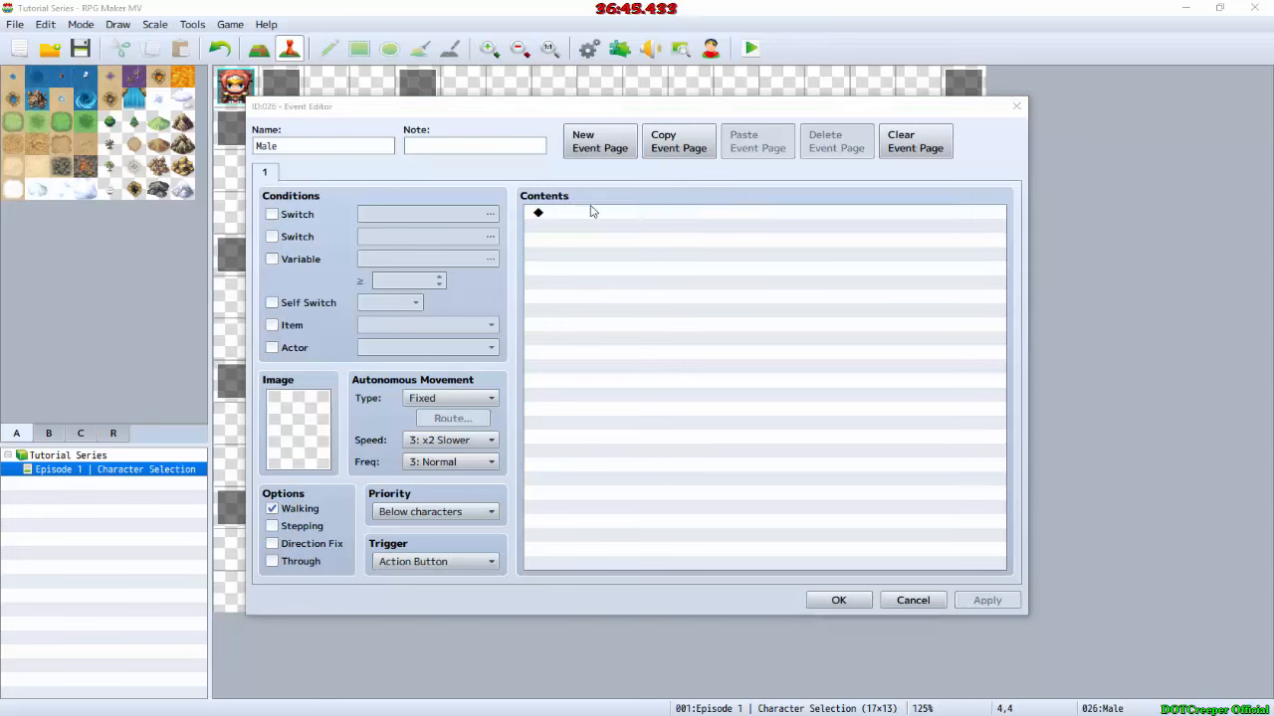
click(669, 506)
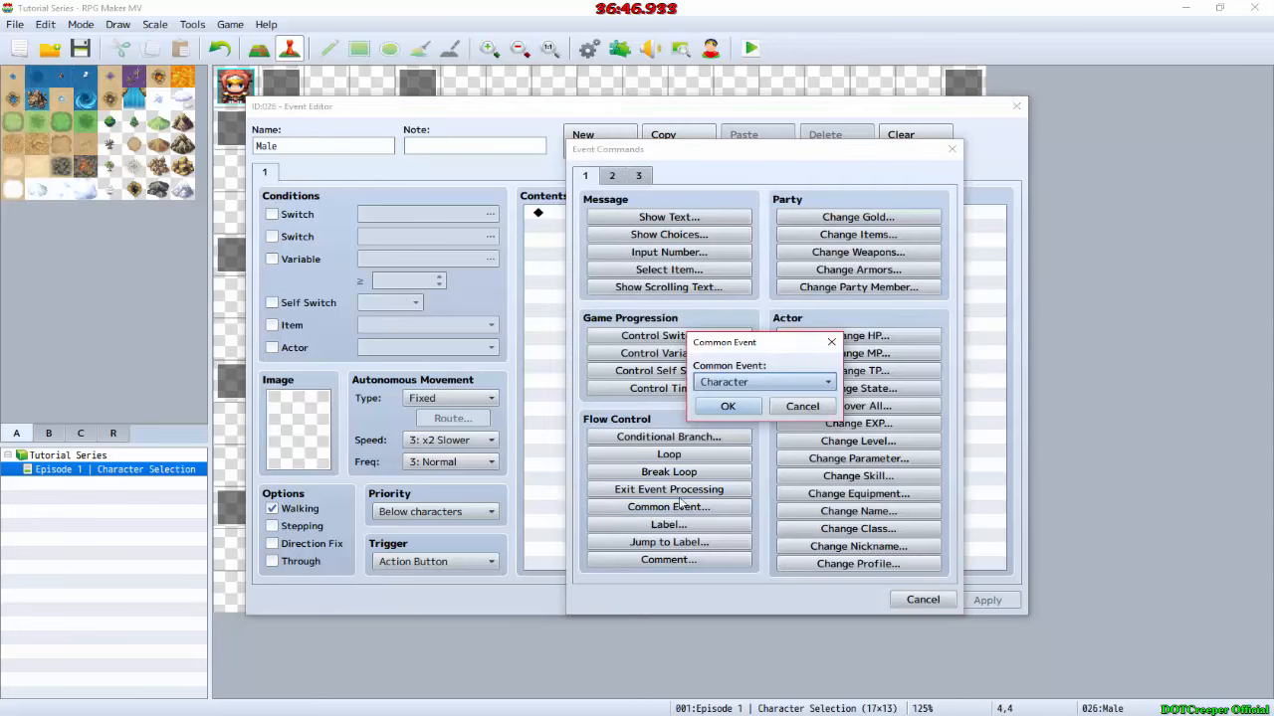
click(791, 407)
click(672, 353)
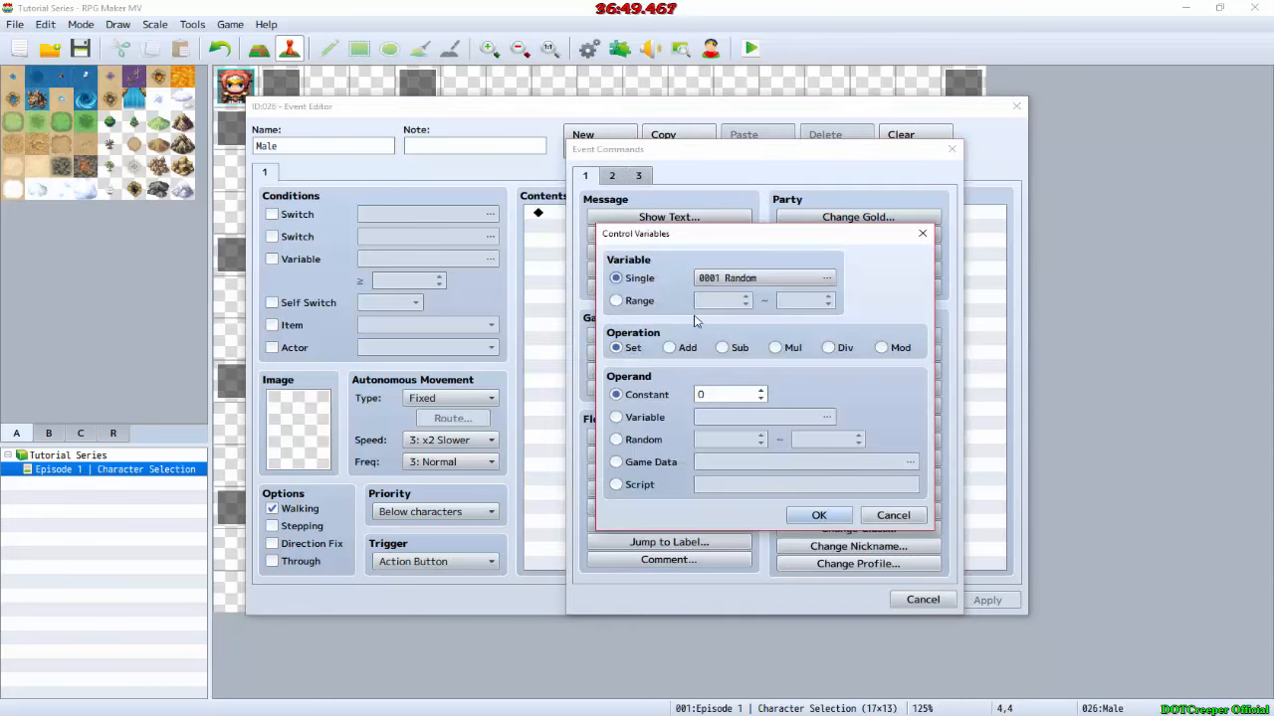
click(754, 280)
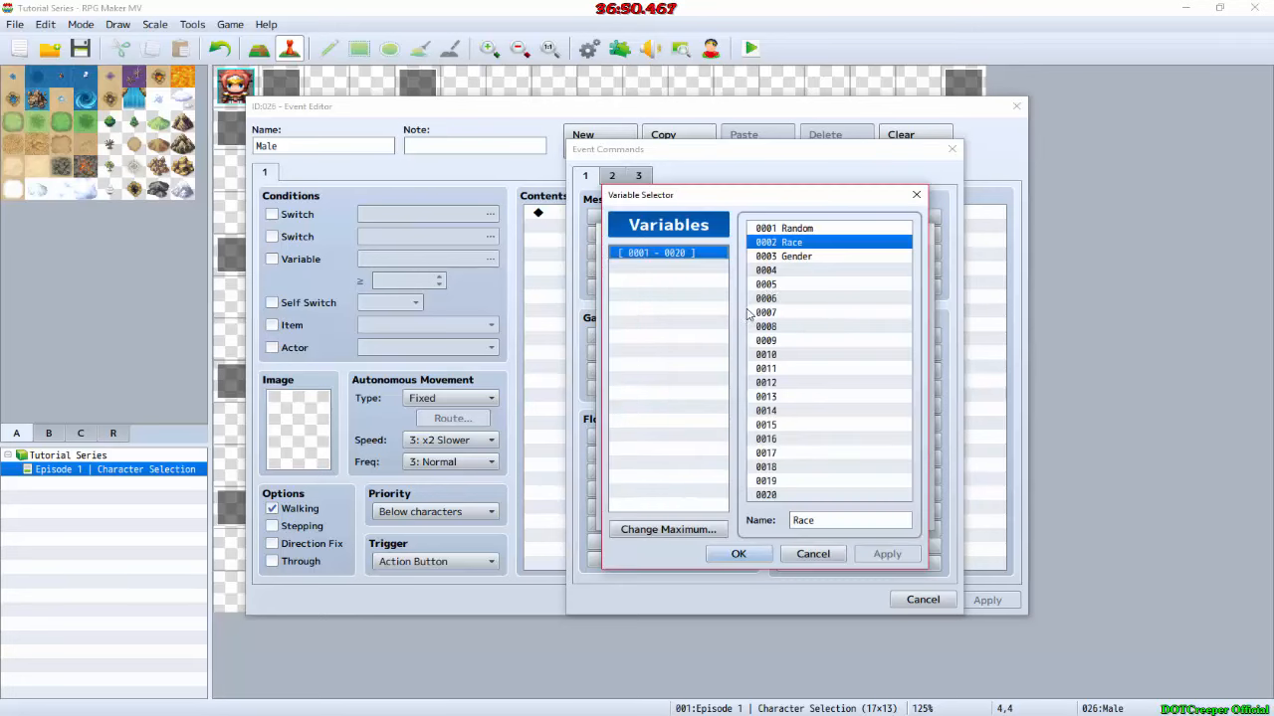
click(798, 257)
click(737, 554)
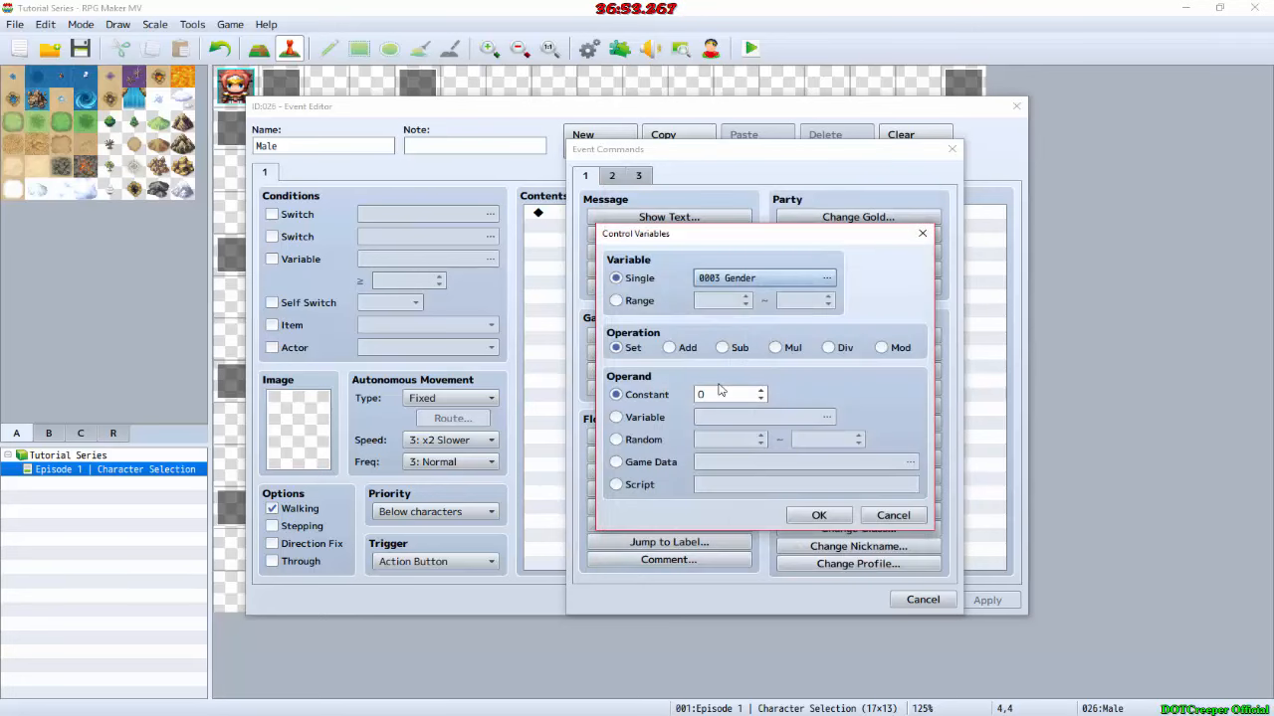
double_click(714, 394)
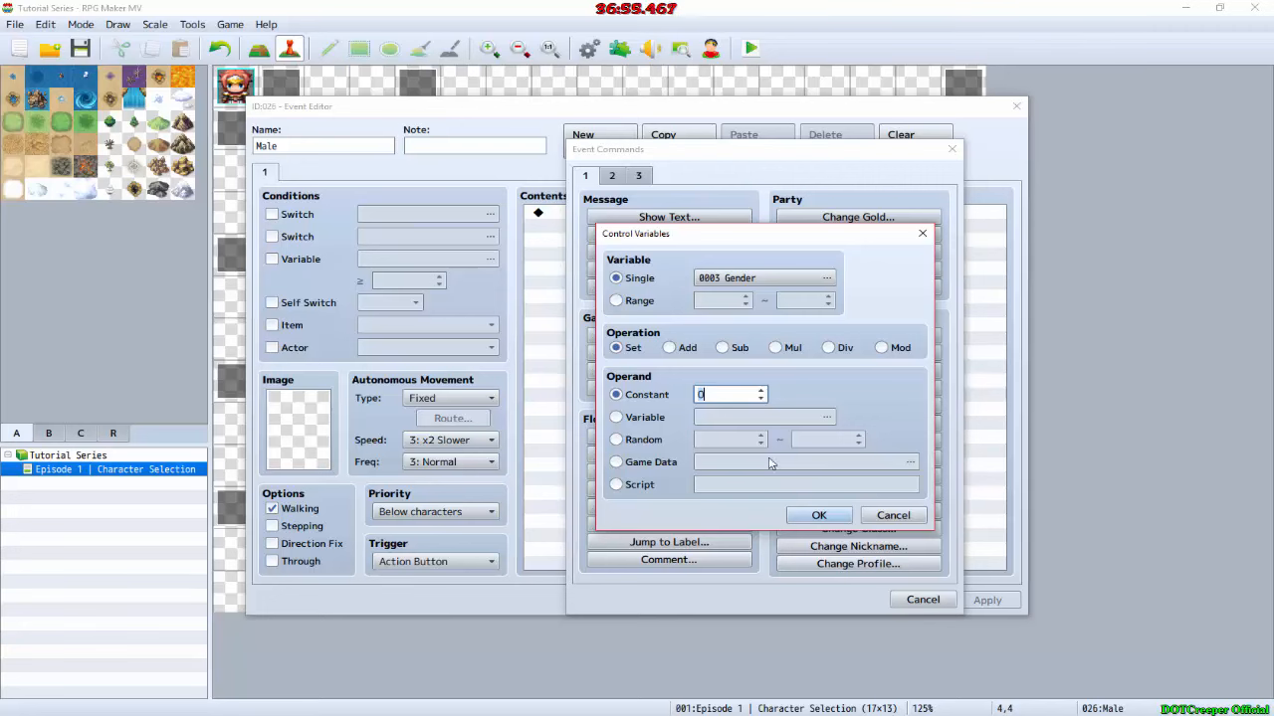
click(819, 515)
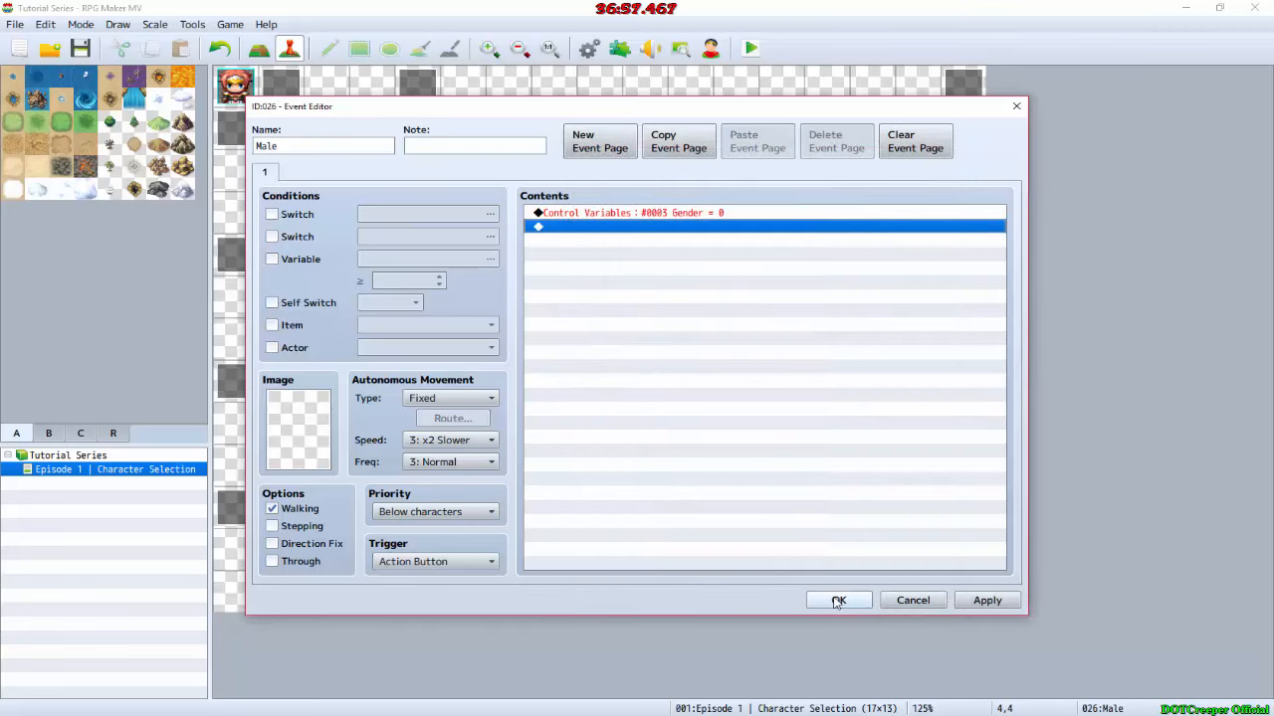
Step: Add a call to the Character common event in the Male event, copy both of its commands, and accept the event
double_click(705, 254)
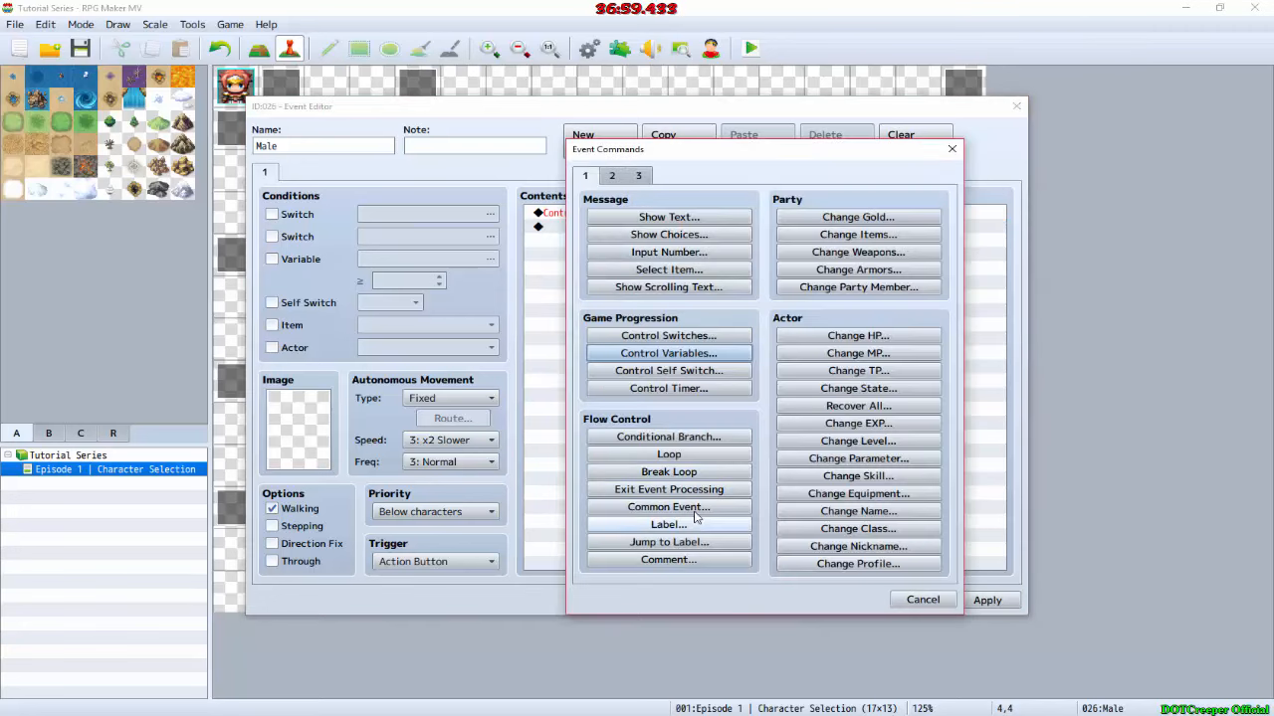
click(669, 506)
click(723, 404)
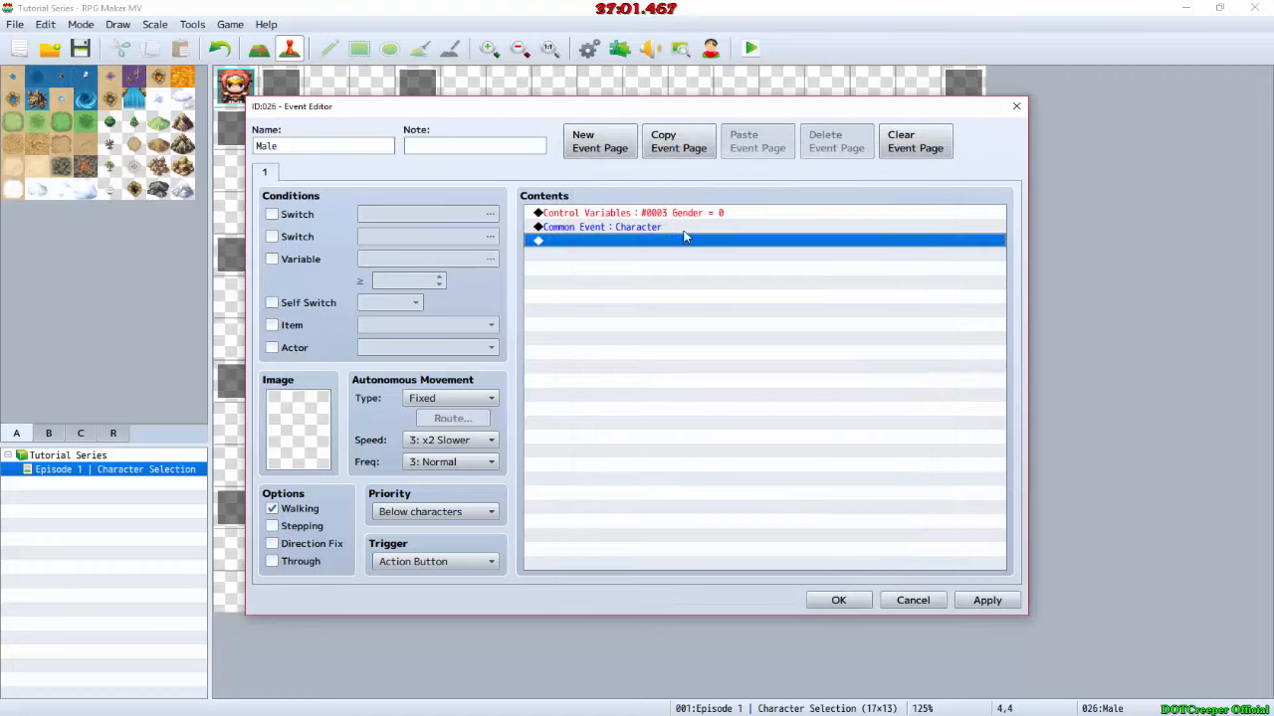
drag(683, 230, 674, 215)
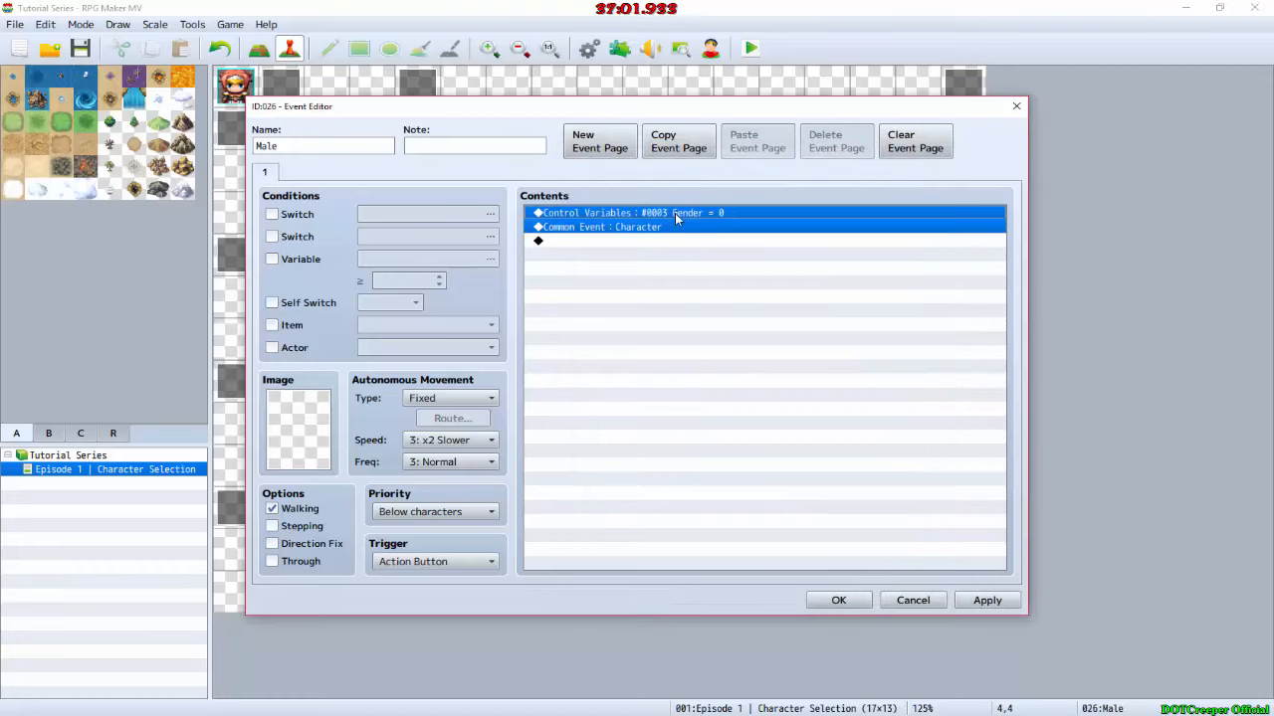
click(835, 600)
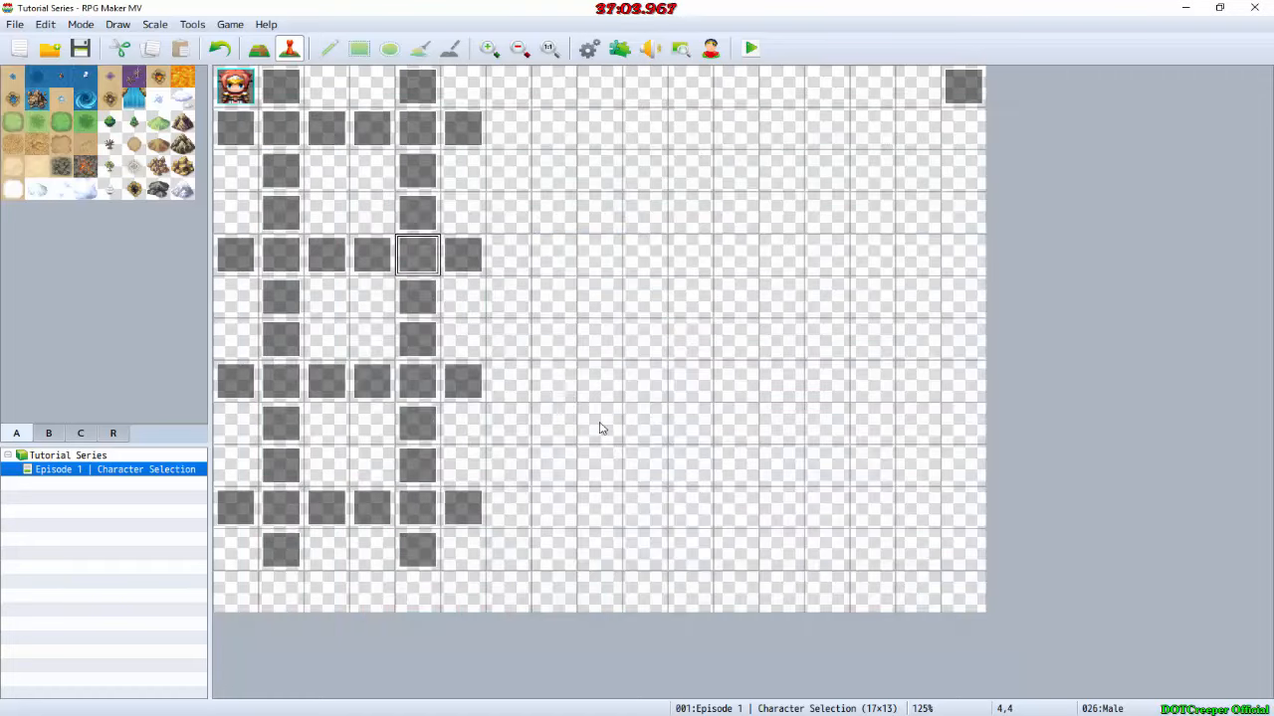
Step: Paste the two copied commands into the Female event at 4,7, set its Gender constant to 1, and accept the event
double_click(423, 386)
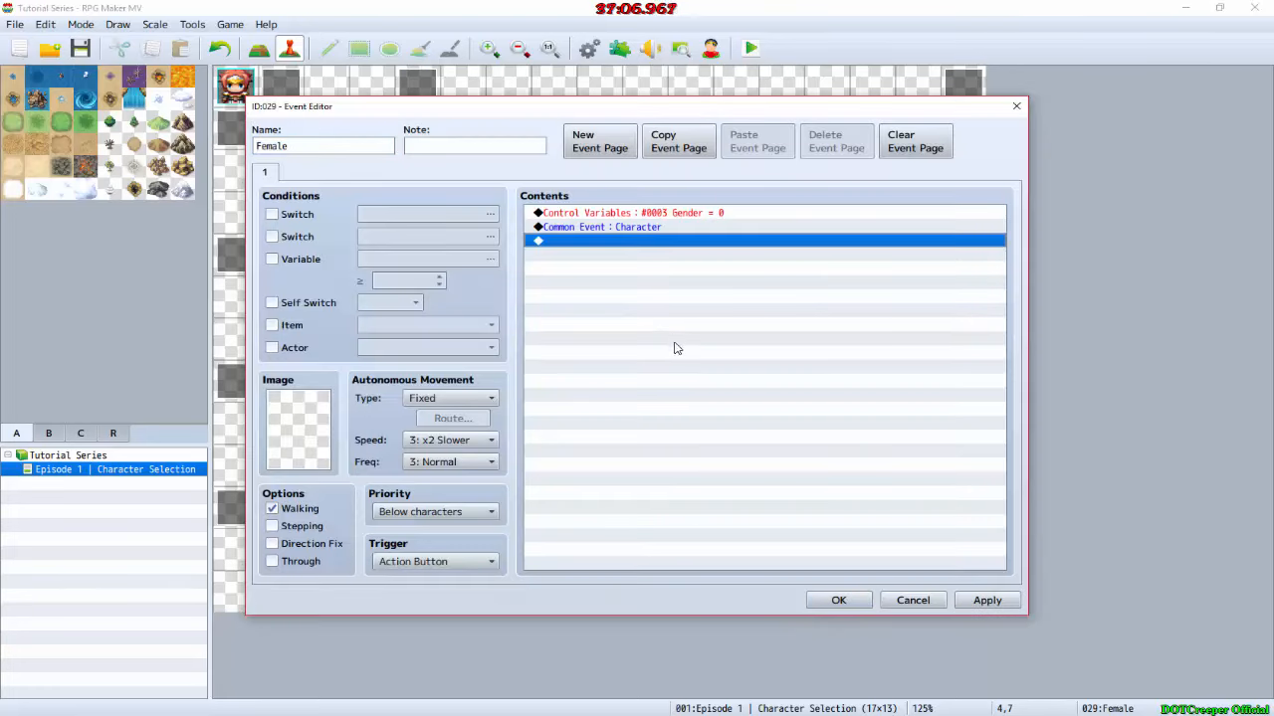
double_click(680, 214)
click(761, 391)
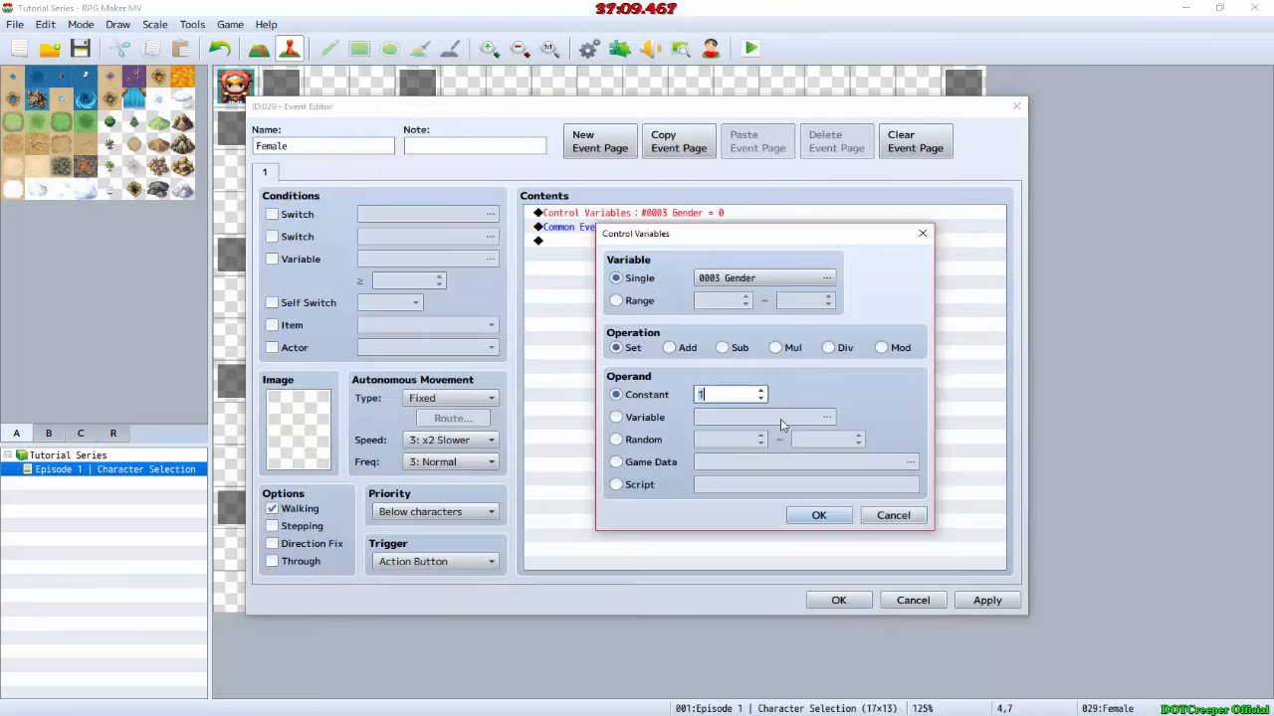
click(818, 515)
click(839, 600)
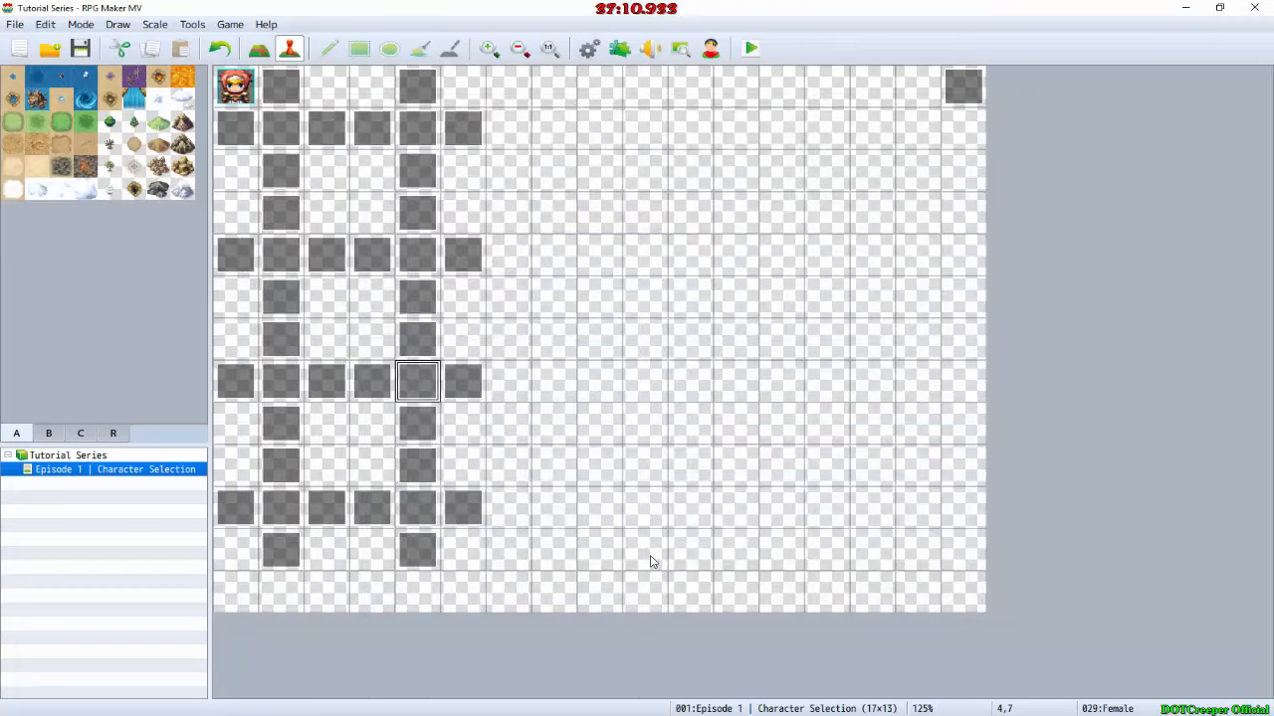
Step: Paste the two copied commands into the Other event at 4,10, set its Gender constant to 1, and accept the event
double_click(423, 508)
double_click(694, 212)
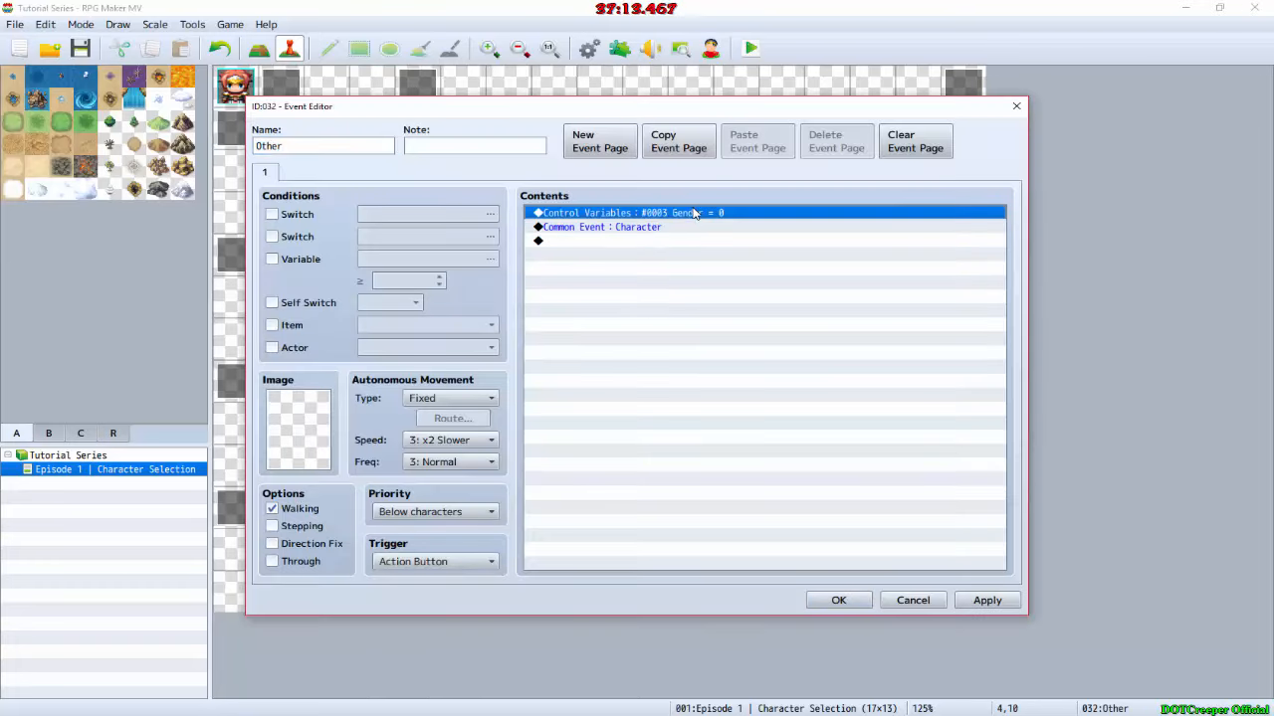
click(762, 391)
click(761, 391)
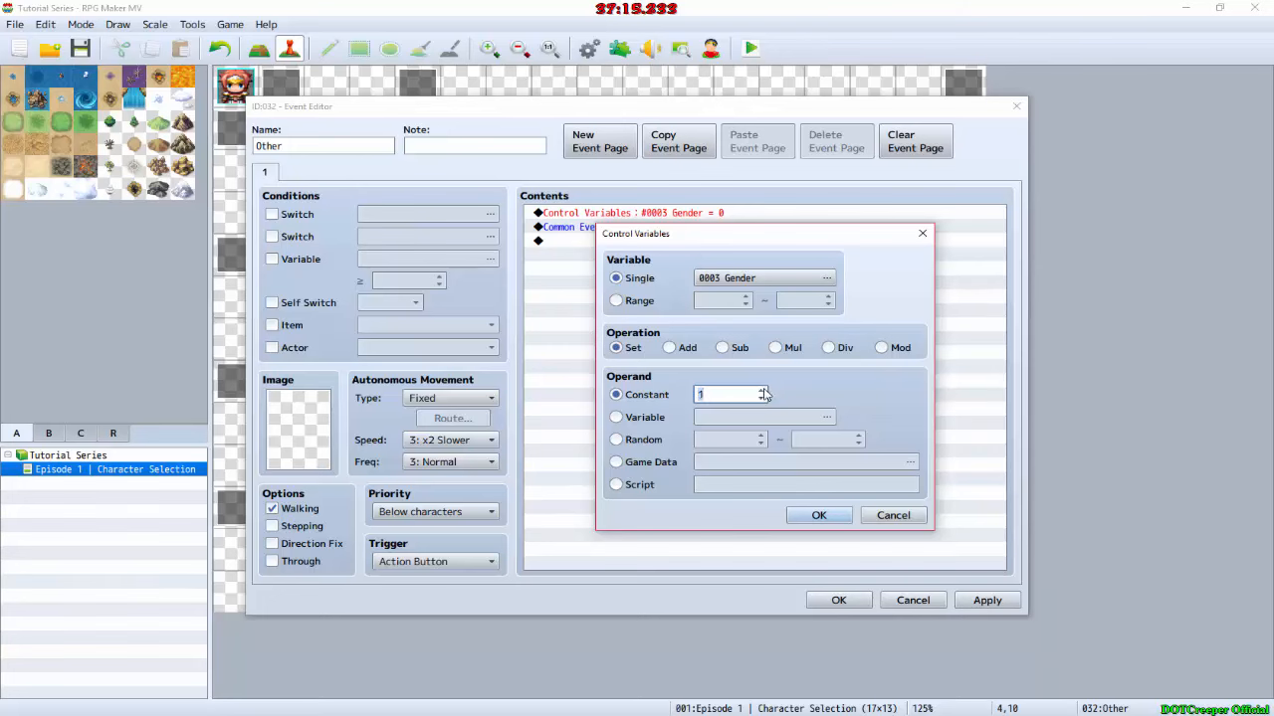
click(818, 515)
click(839, 600)
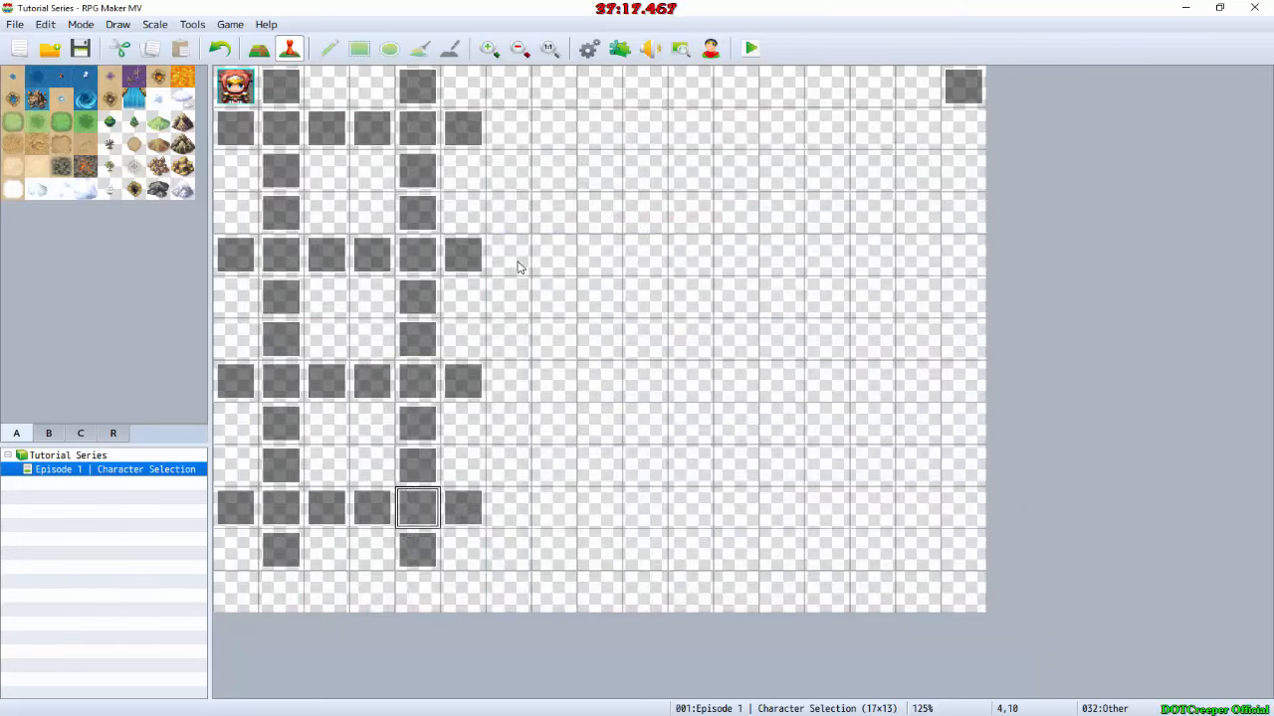
Step: Check the commands in the Wolfkin event at 4,1 and the Dragonkin event at 1,10
double_click(418, 129)
click(658, 228)
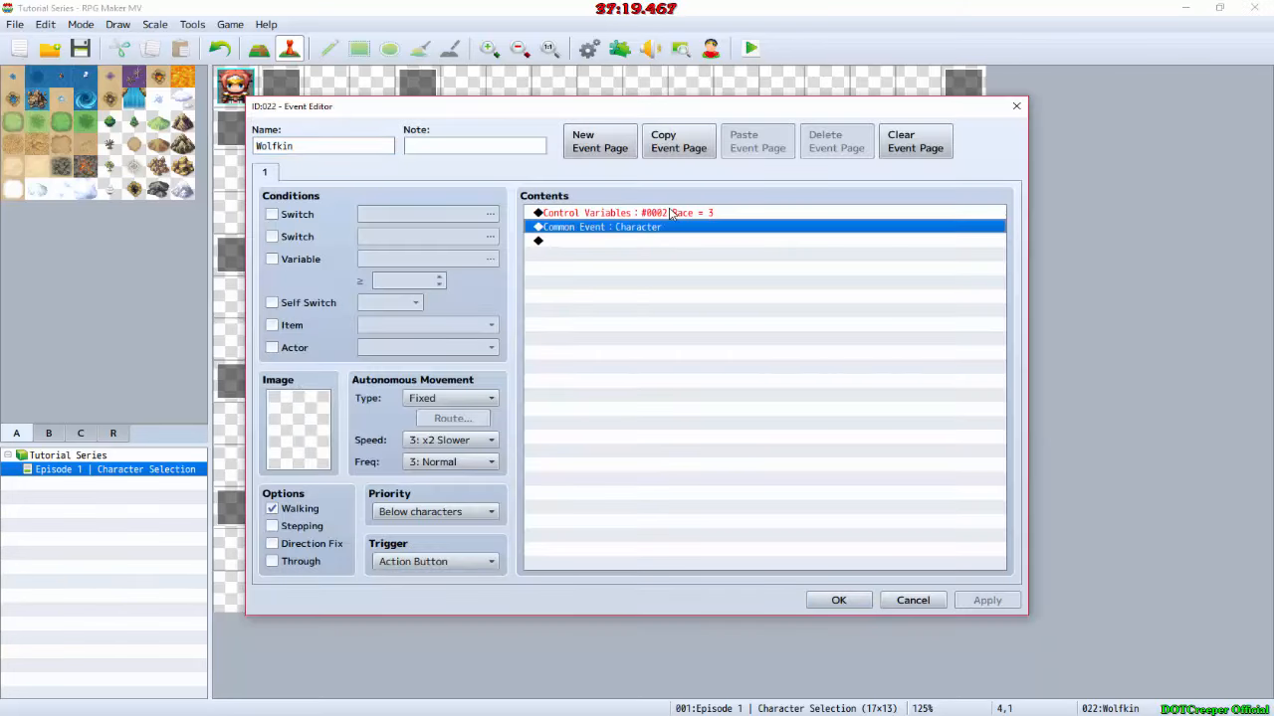
shift+click(667, 211)
click(839, 600)
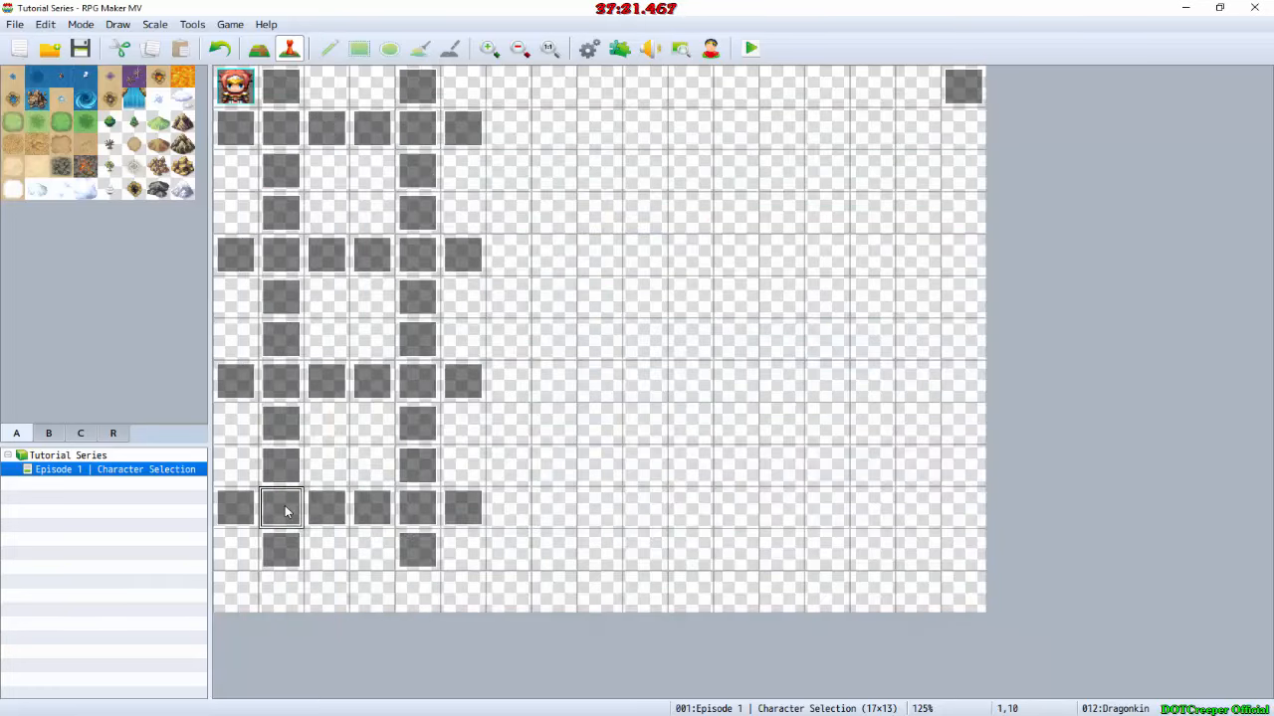
double_click(285, 508)
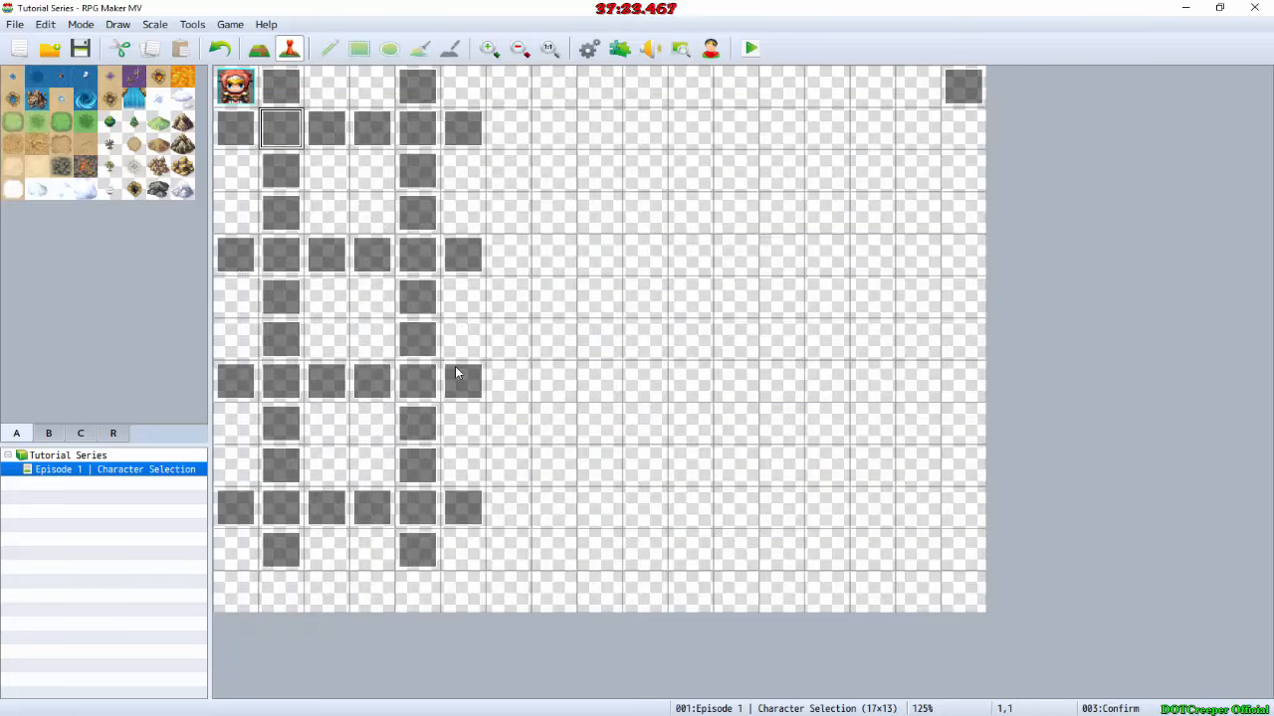
Step: Save the changes, playtest the character selection screen, and close the playtest
click(751, 48)
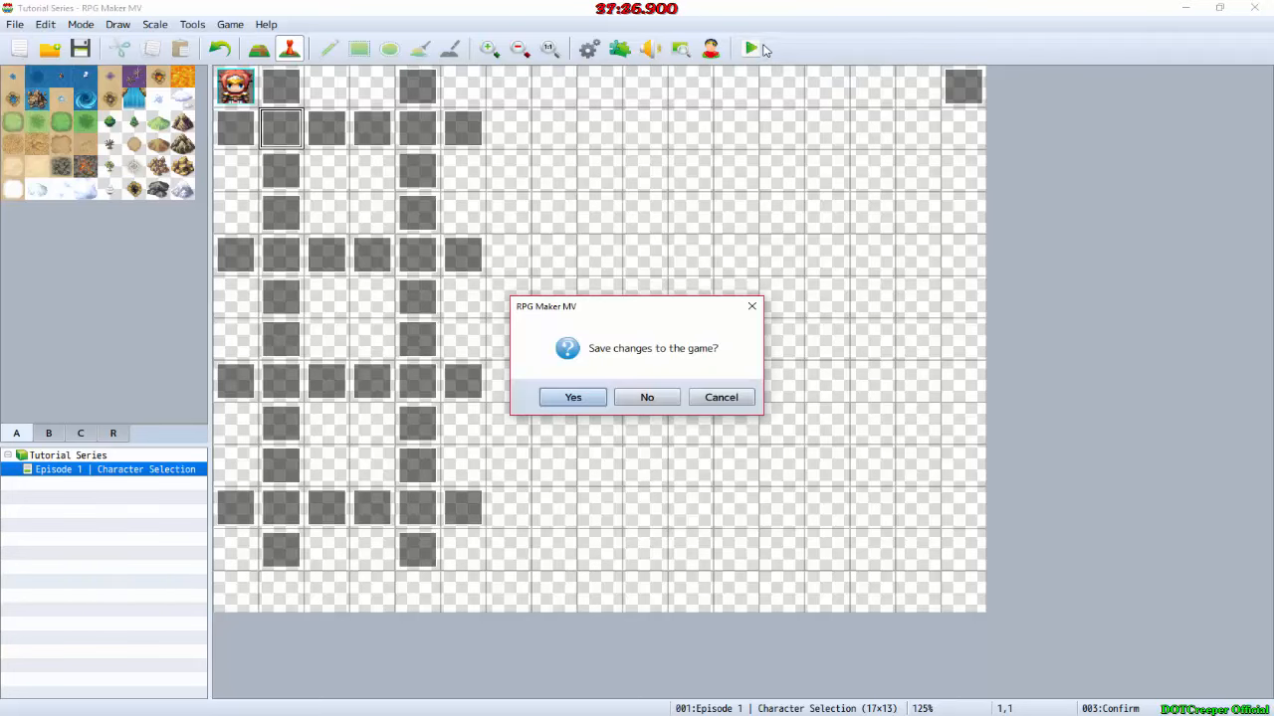
key(Return)
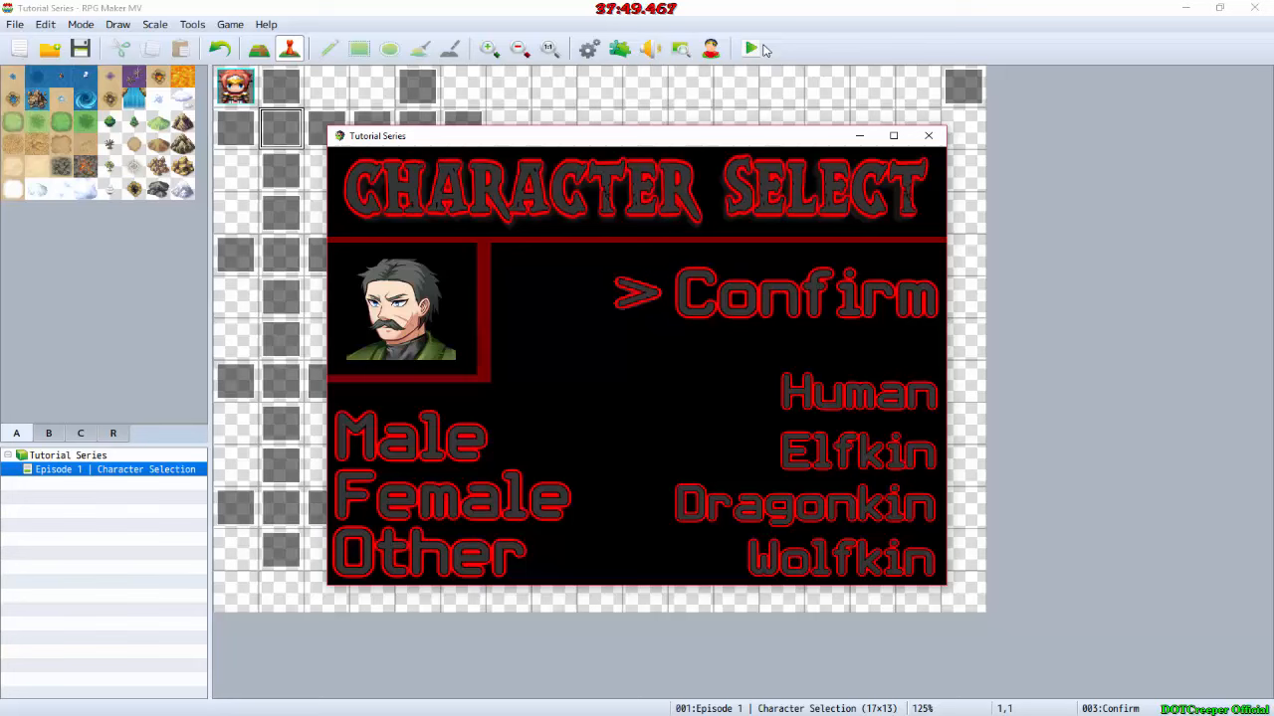
click(927, 138)
Step: Cut the three Show Picture commands from event EV001 at 16,0 and accept the event
double_click(962, 86)
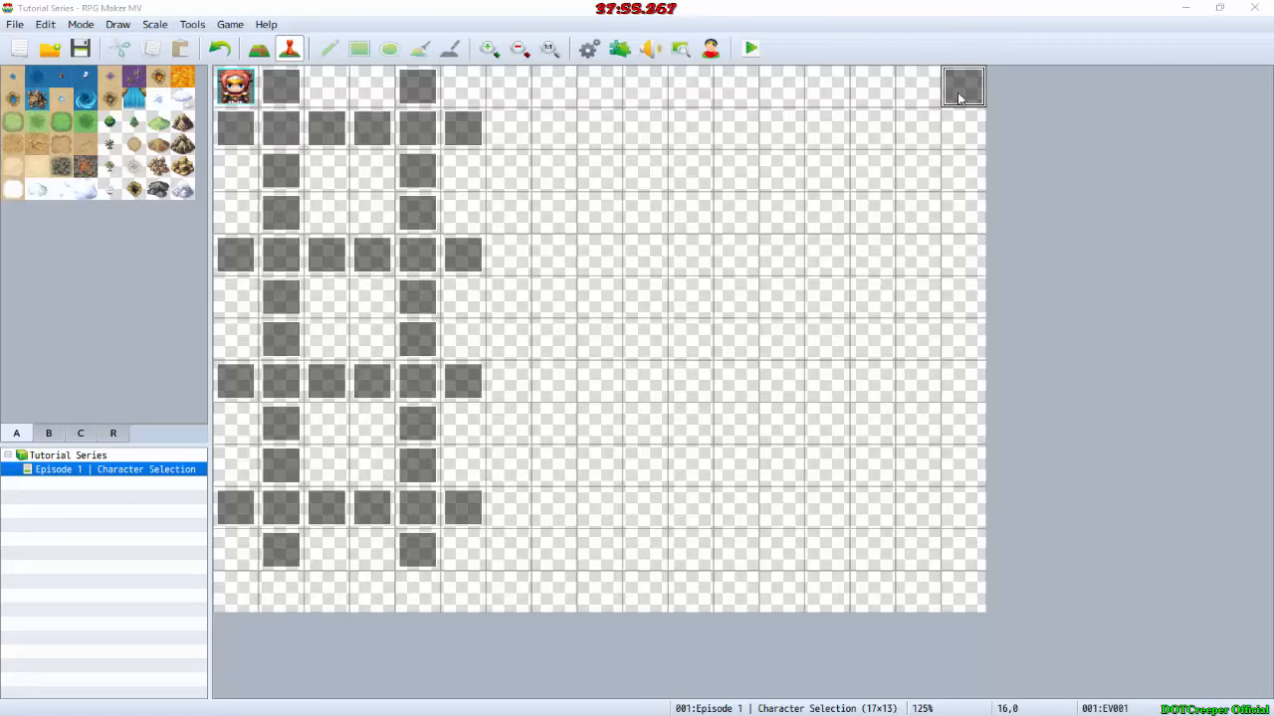
click(707, 215)
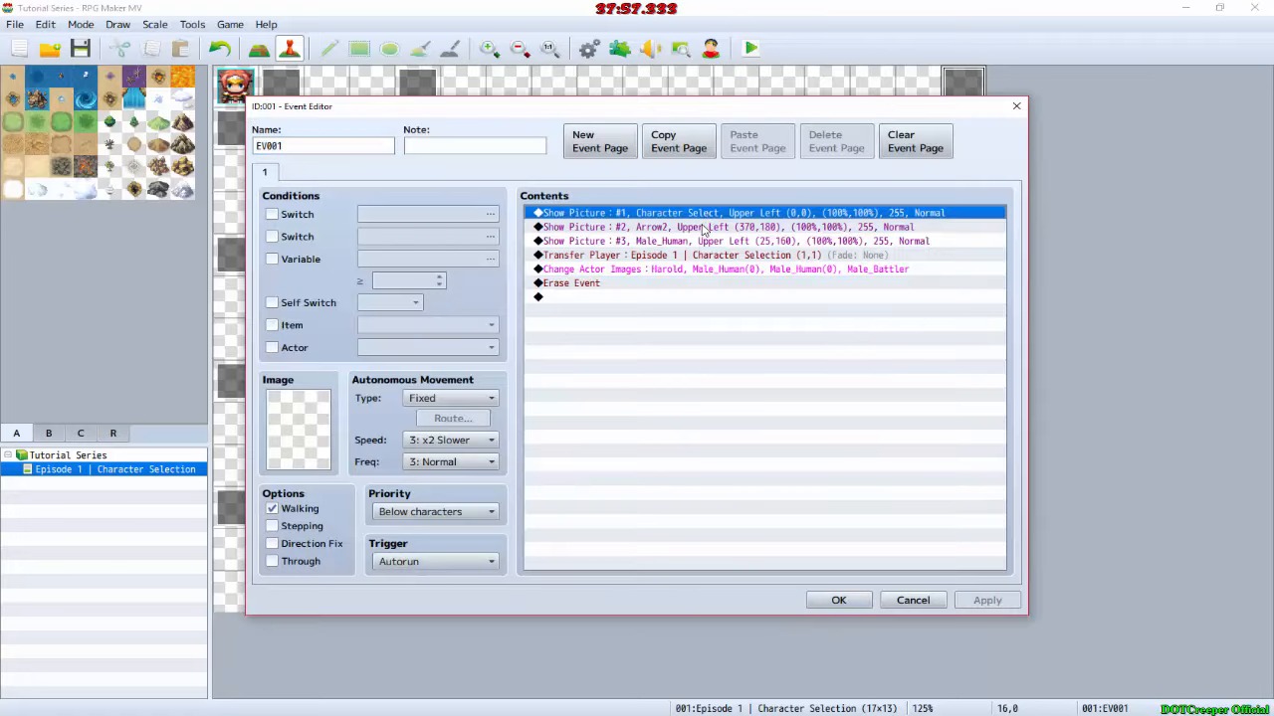
shift+click(731, 244)
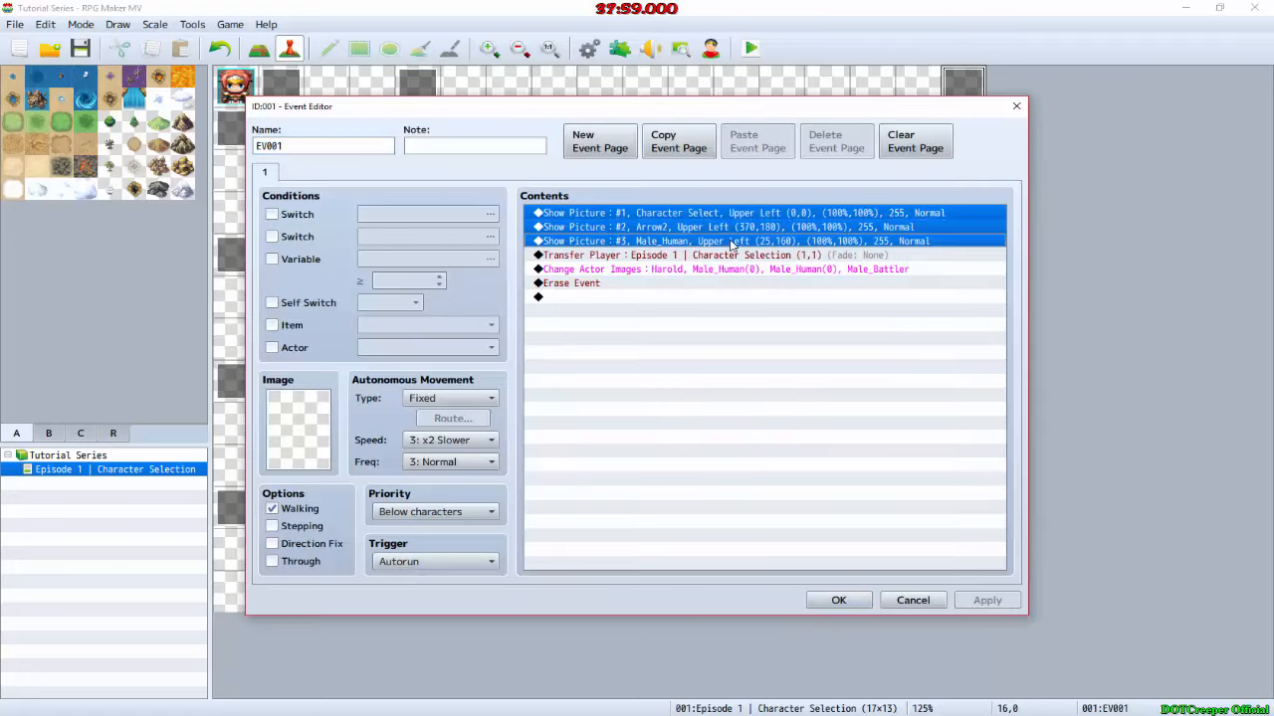
key(Delete)
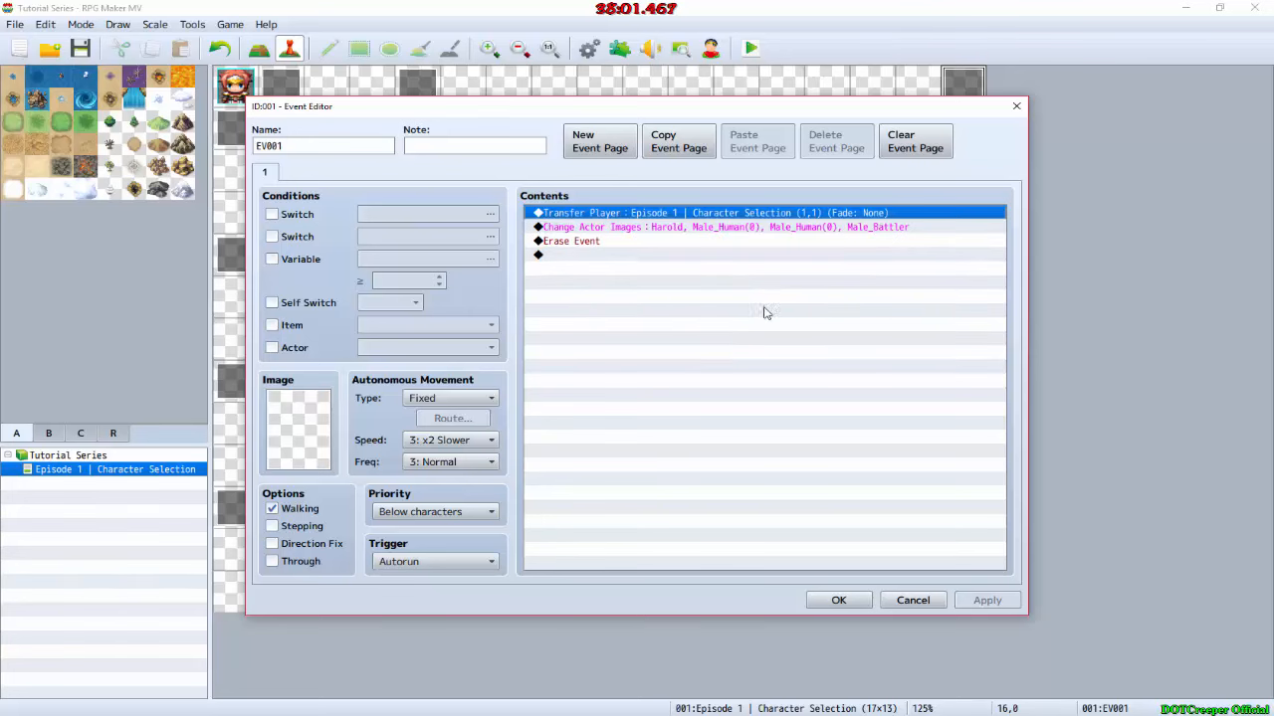
click(836, 600)
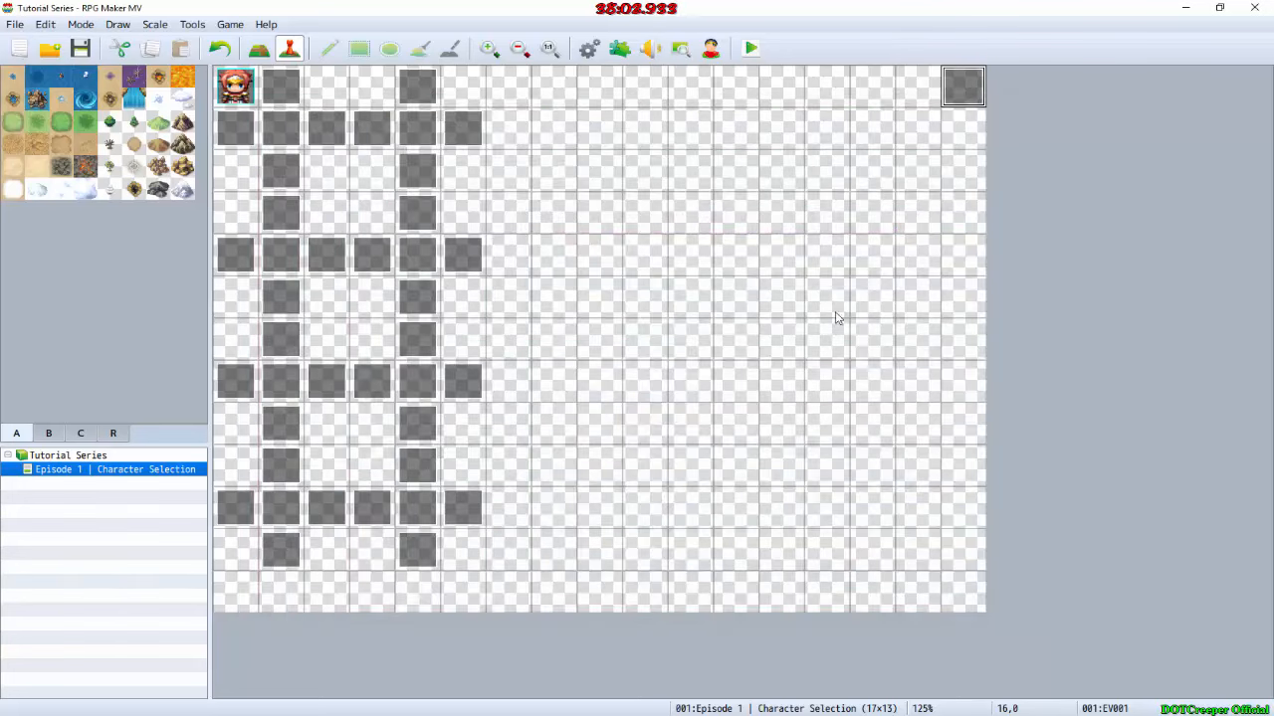
Step: Create a new event at 16,1 holding the three cut Show Picture commands, and accept it
double_click(966, 131)
click(645, 219)
key(ctrl+v)
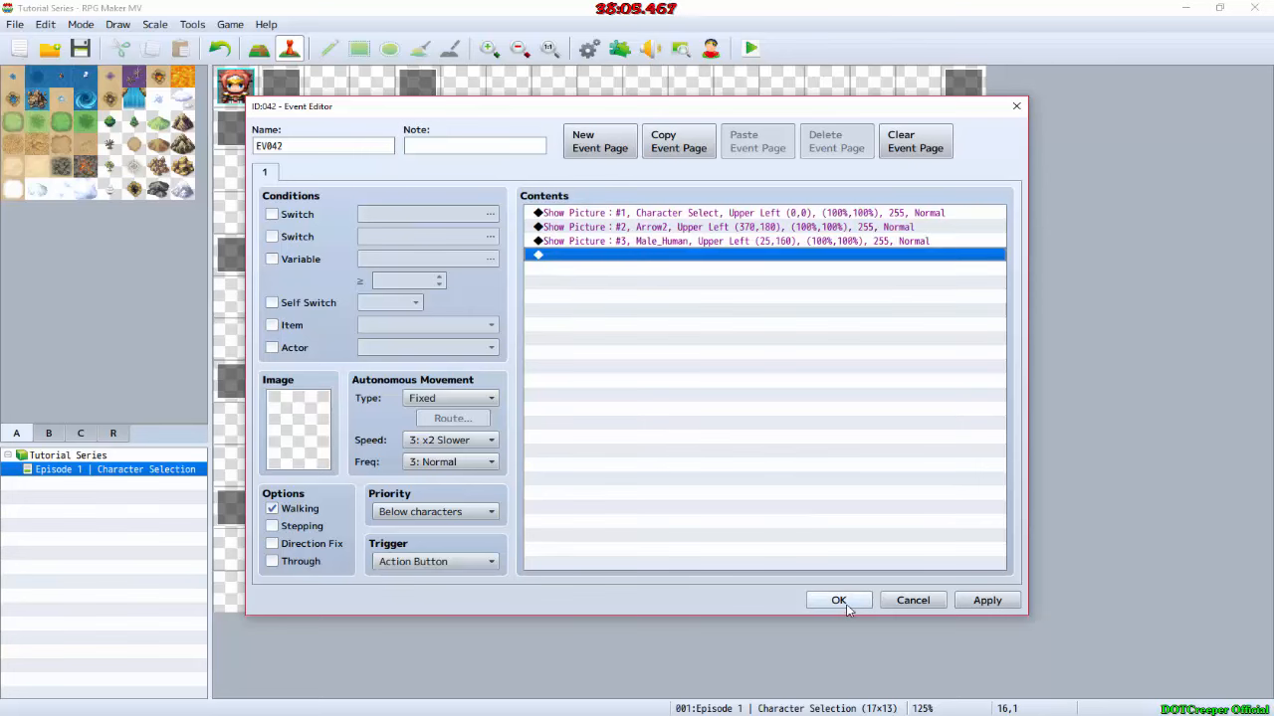
click(846, 605)
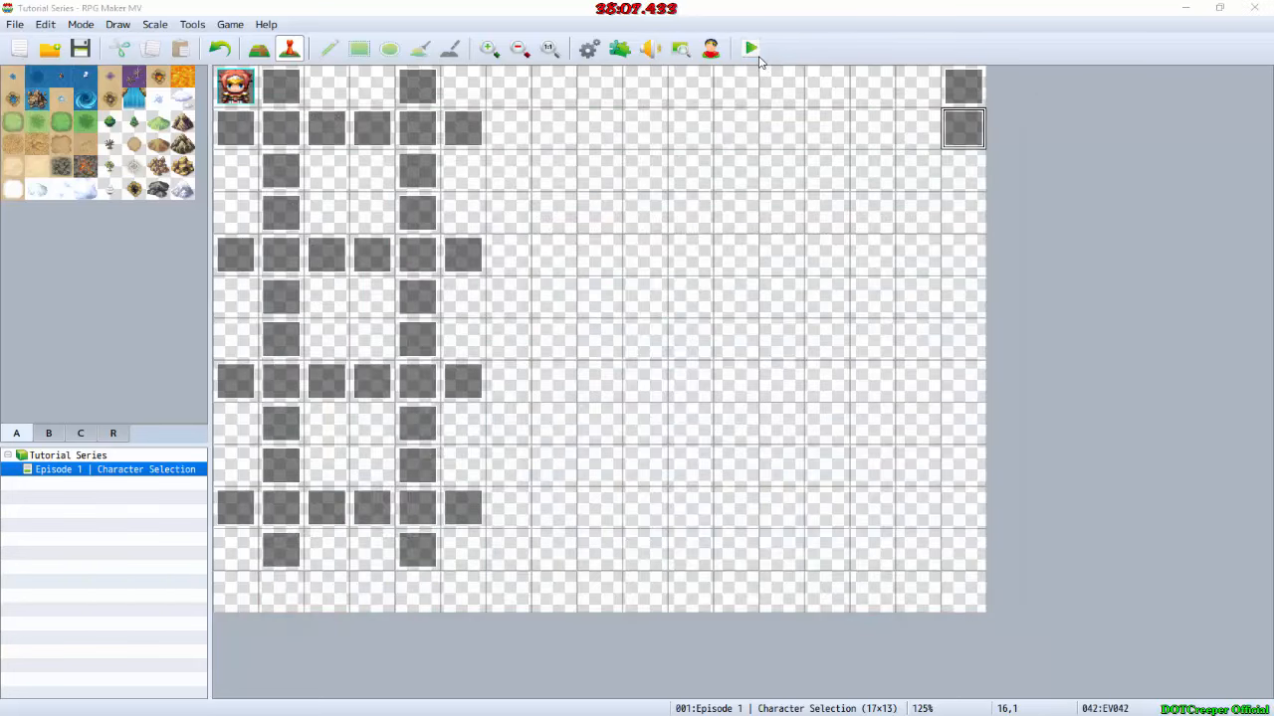
Step: Save the changes, playtest the map without the selection screen pictures, and close the playtest
click(753, 52)
click(566, 398)
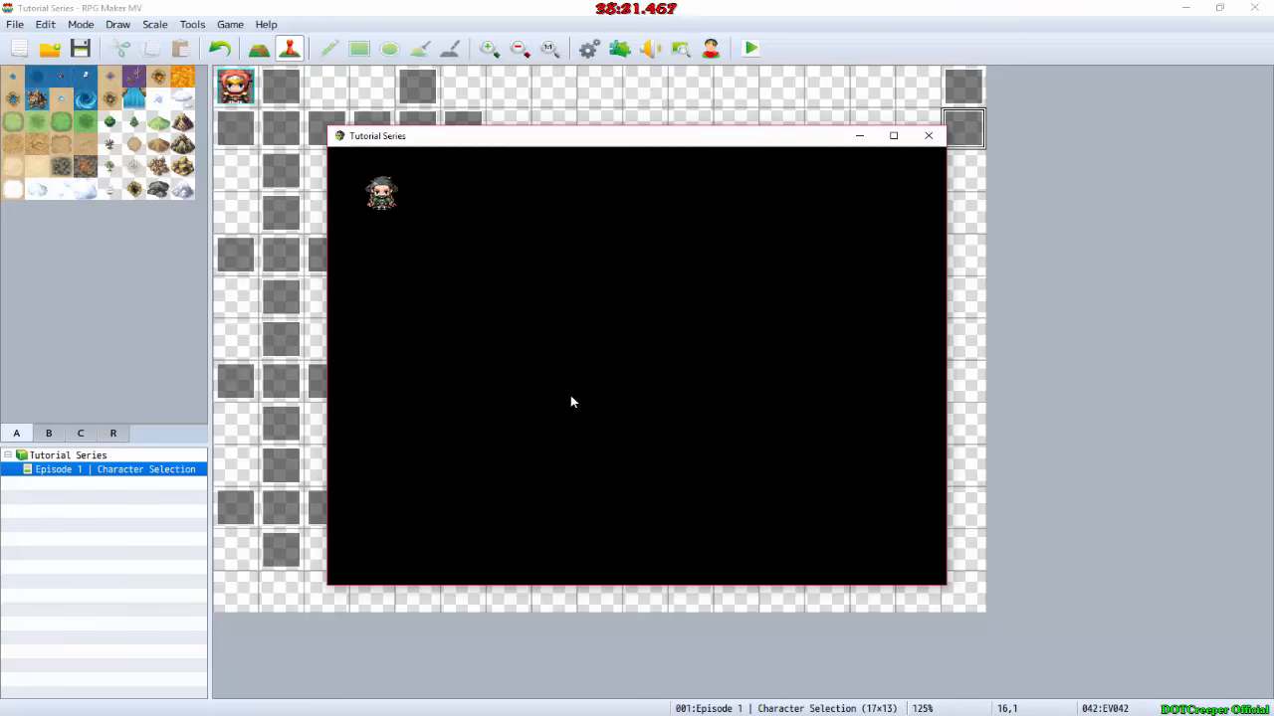
click(928, 135)
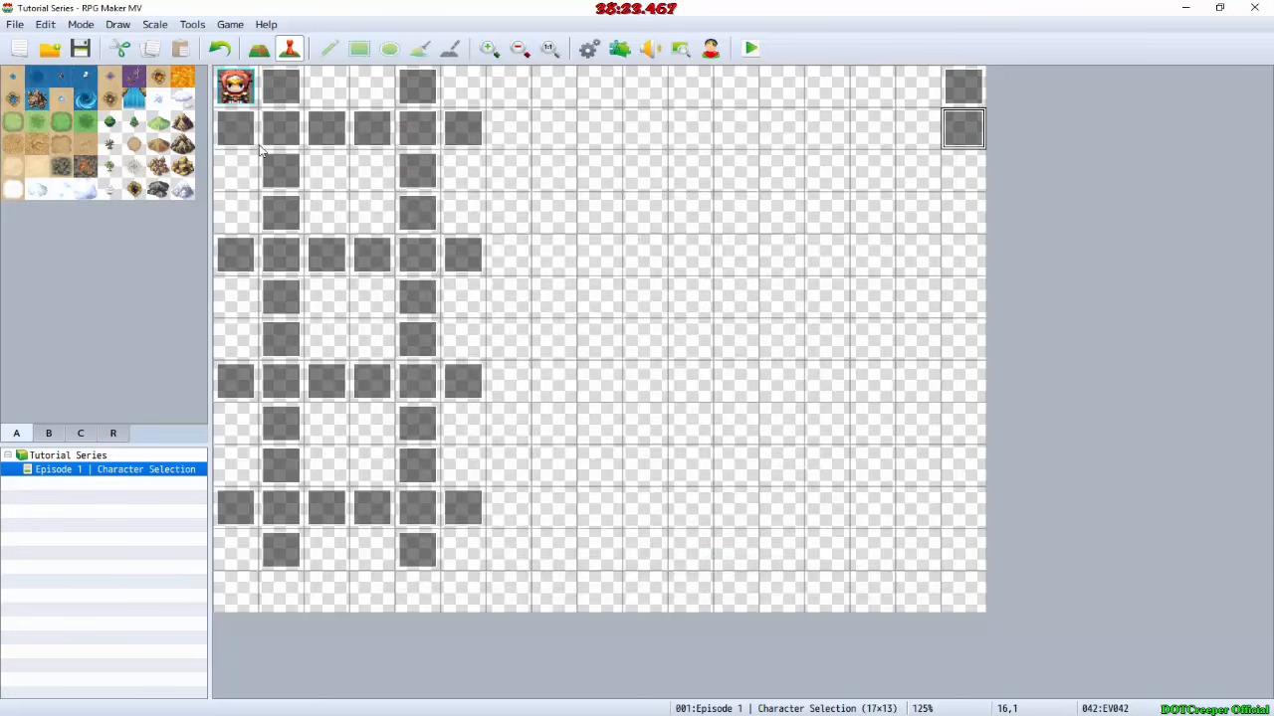
Step: Turn off the Walking option of the To Wolfkin event at 1,0 and accept the event
double_click(277, 93)
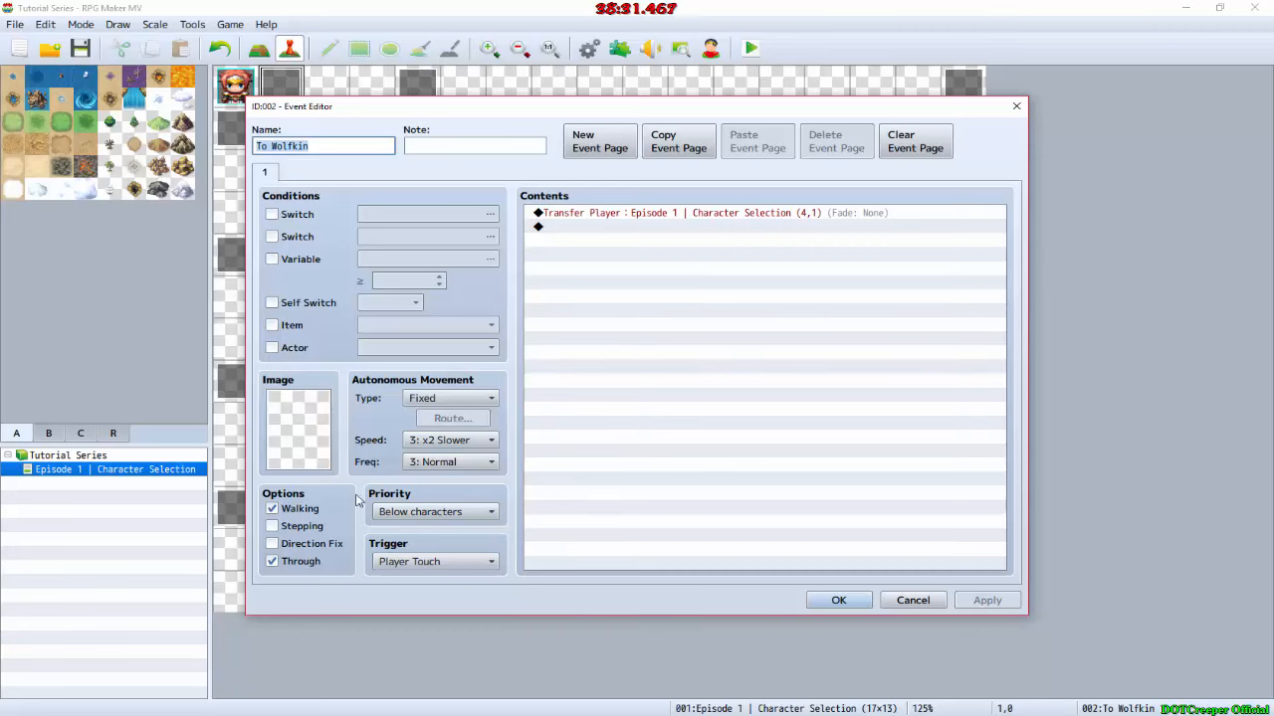
click(299, 509)
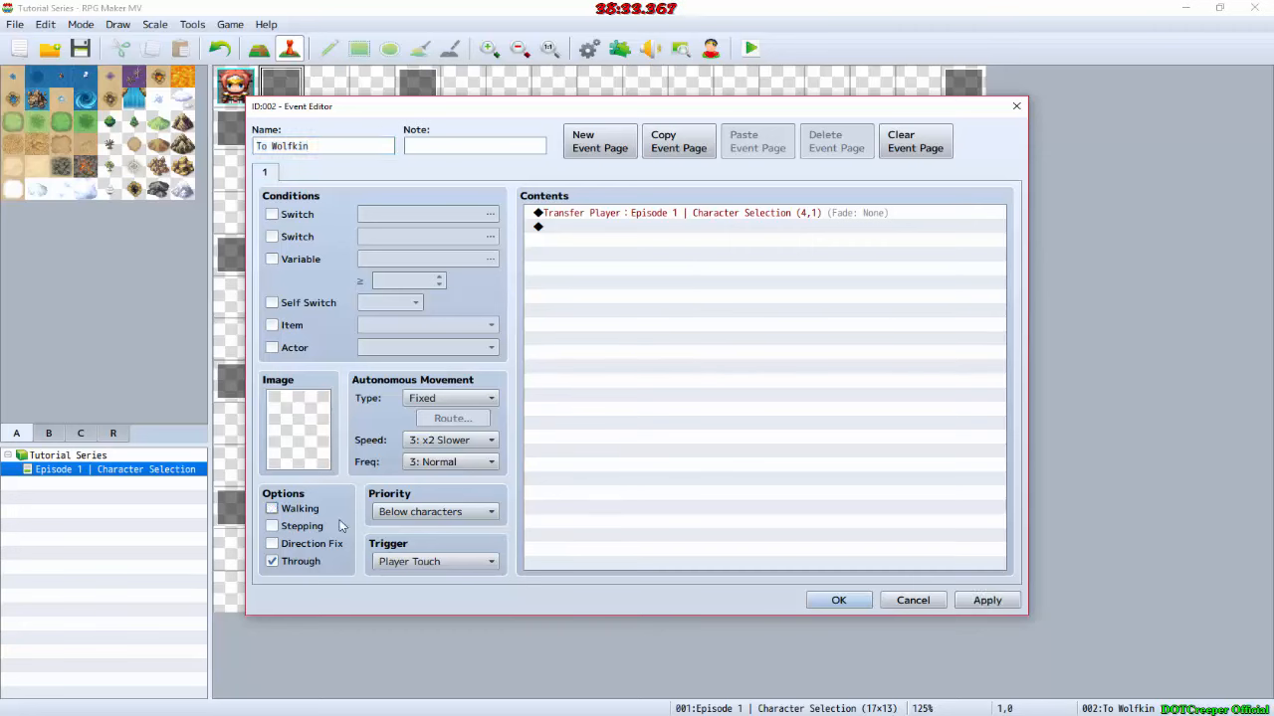
click(835, 600)
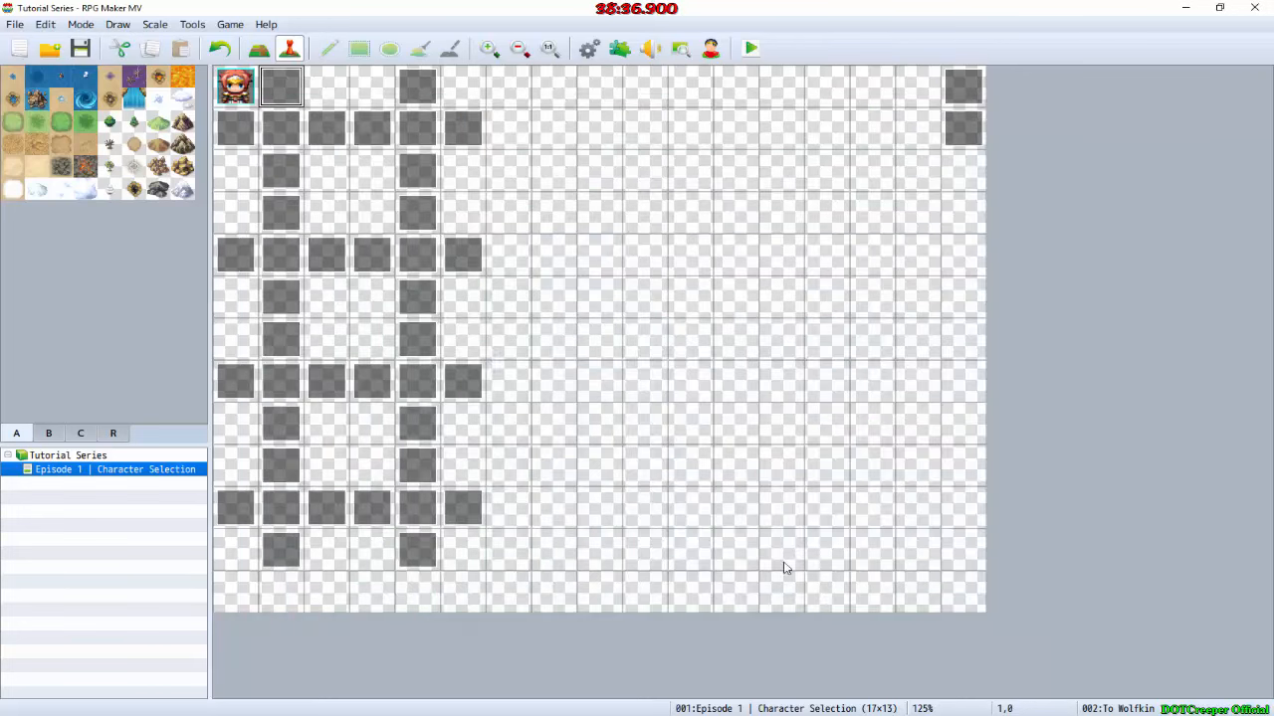
Step: Set the To Human event at 1,2 to Player Touch with Through on and Walking off, and accept the event
click(269, 174)
double_click(269, 174)
scroll(412, 563, down, 3)
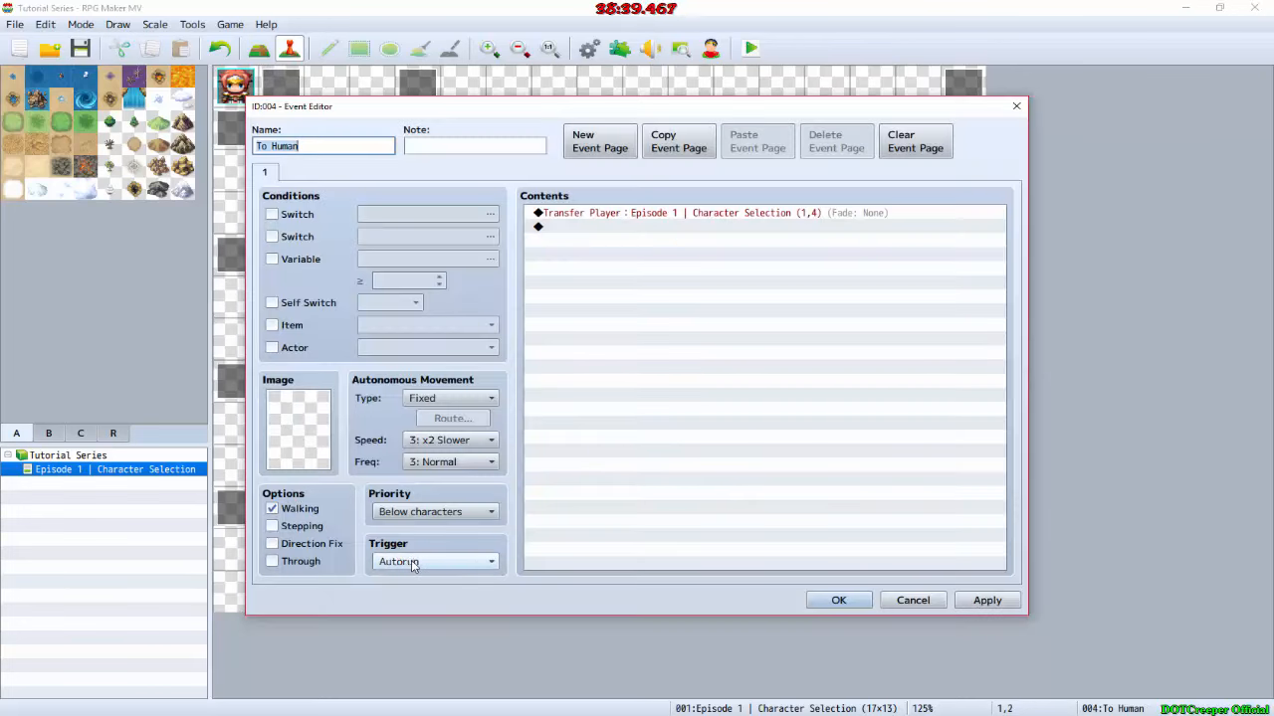
scroll(412, 565, up, 1)
scroll(411, 566, up, 1)
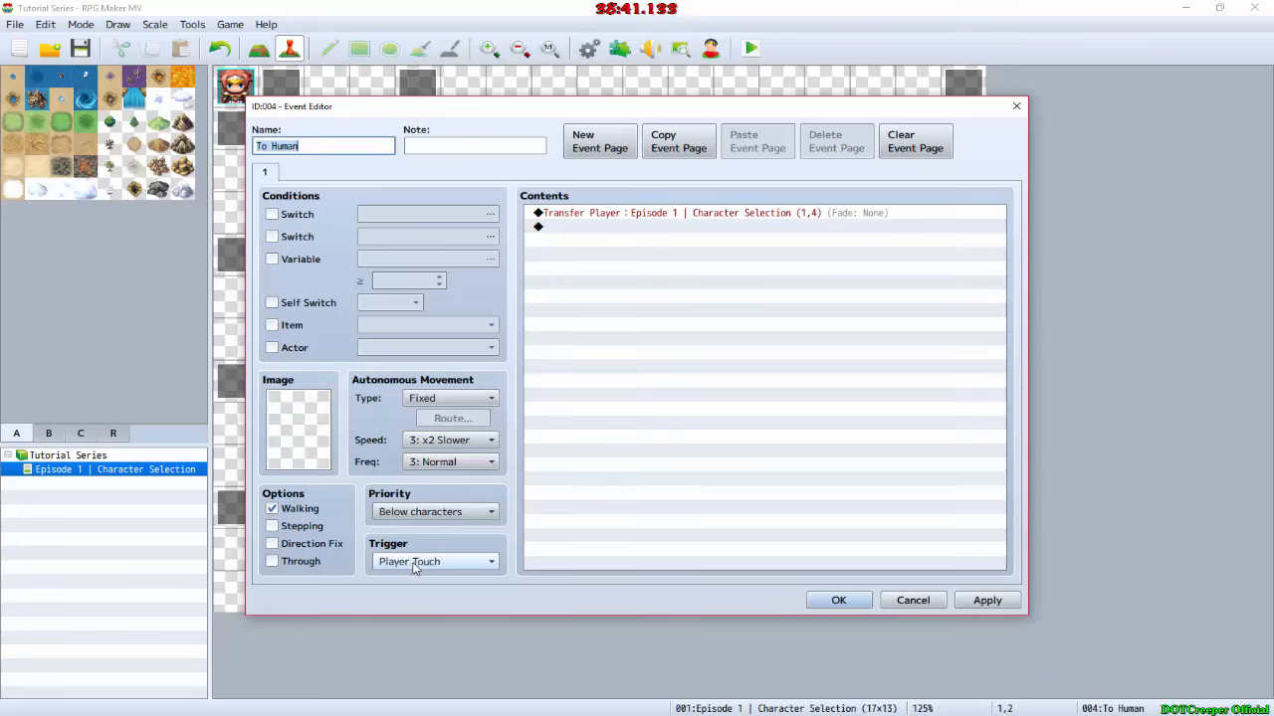
scroll(438, 512, down, 2)
scroll(438, 512, up, 1)
scroll(439, 512, up, 1)
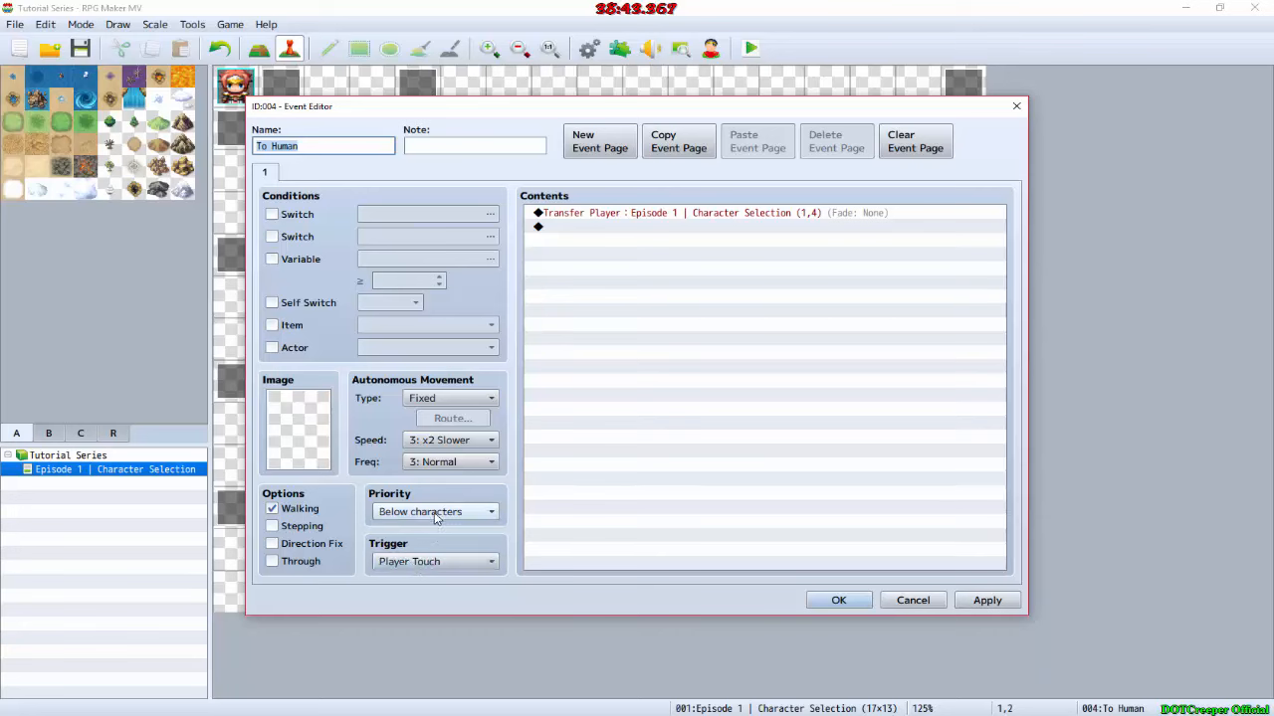
click(270, 561)
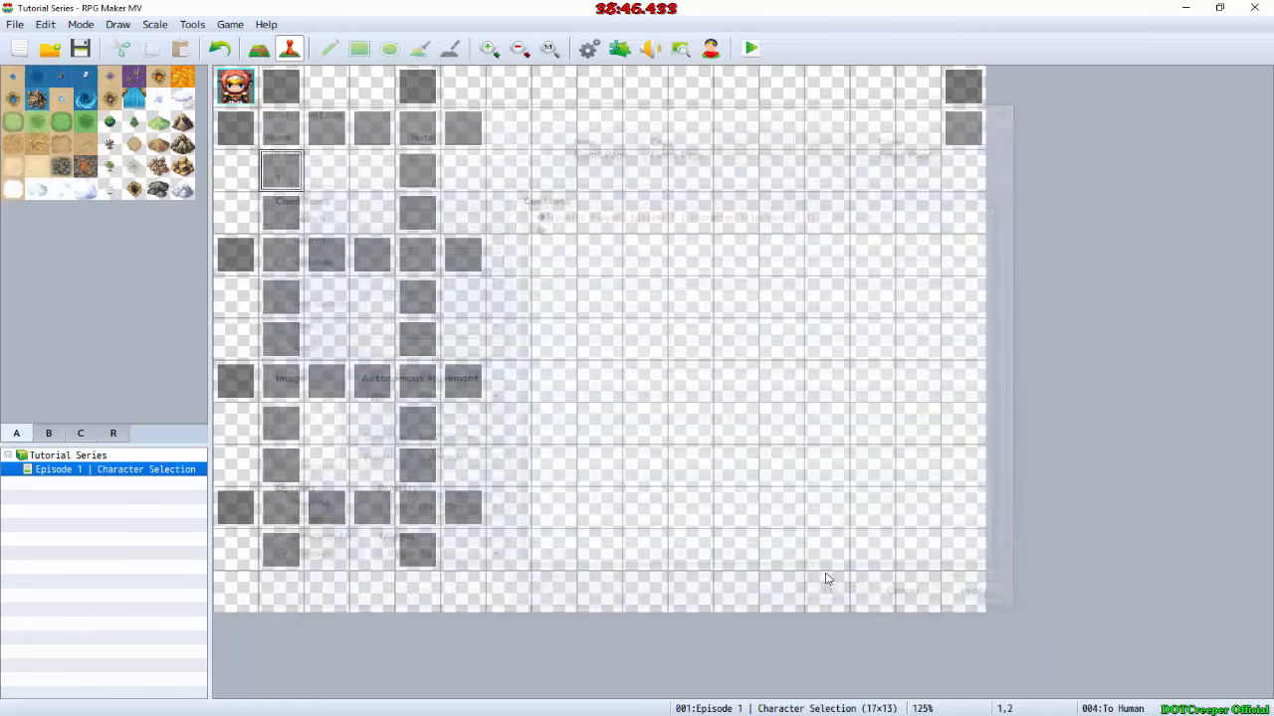
click(836, 602)
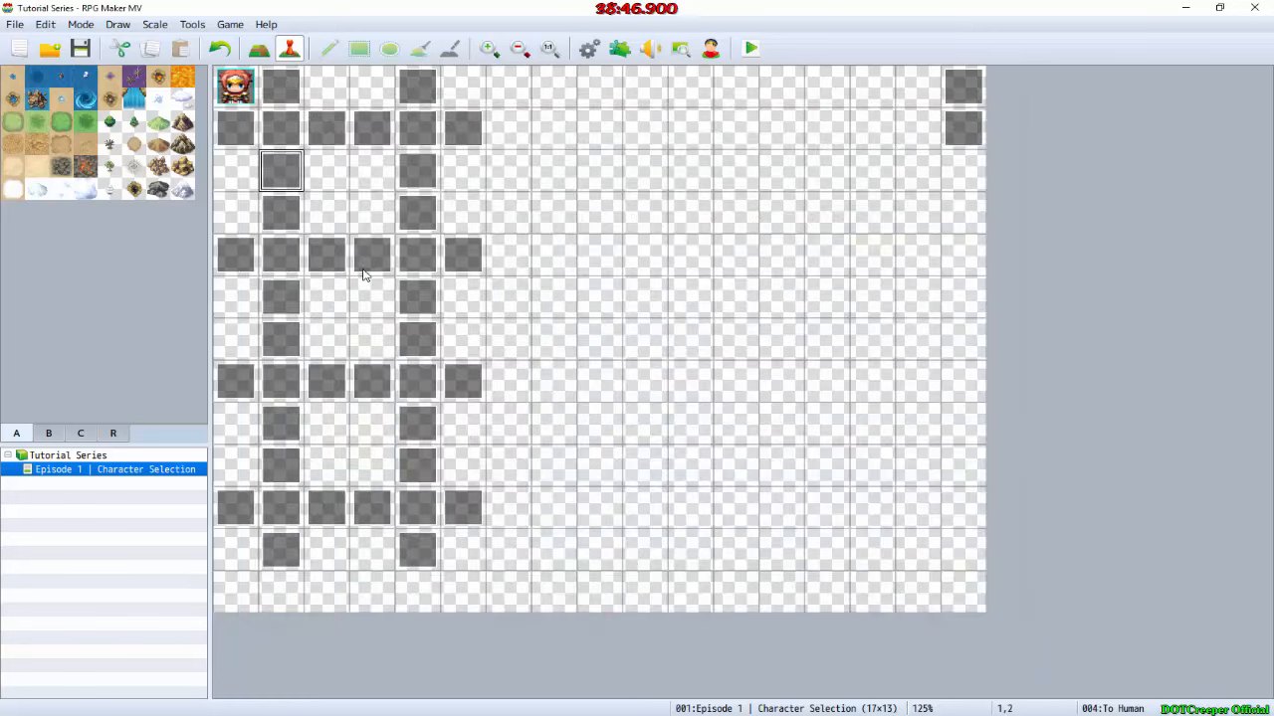
Step: Check the To Confirm event at 1,3, then save the changes and playtest the player's movement between events
double_click(298, 224)
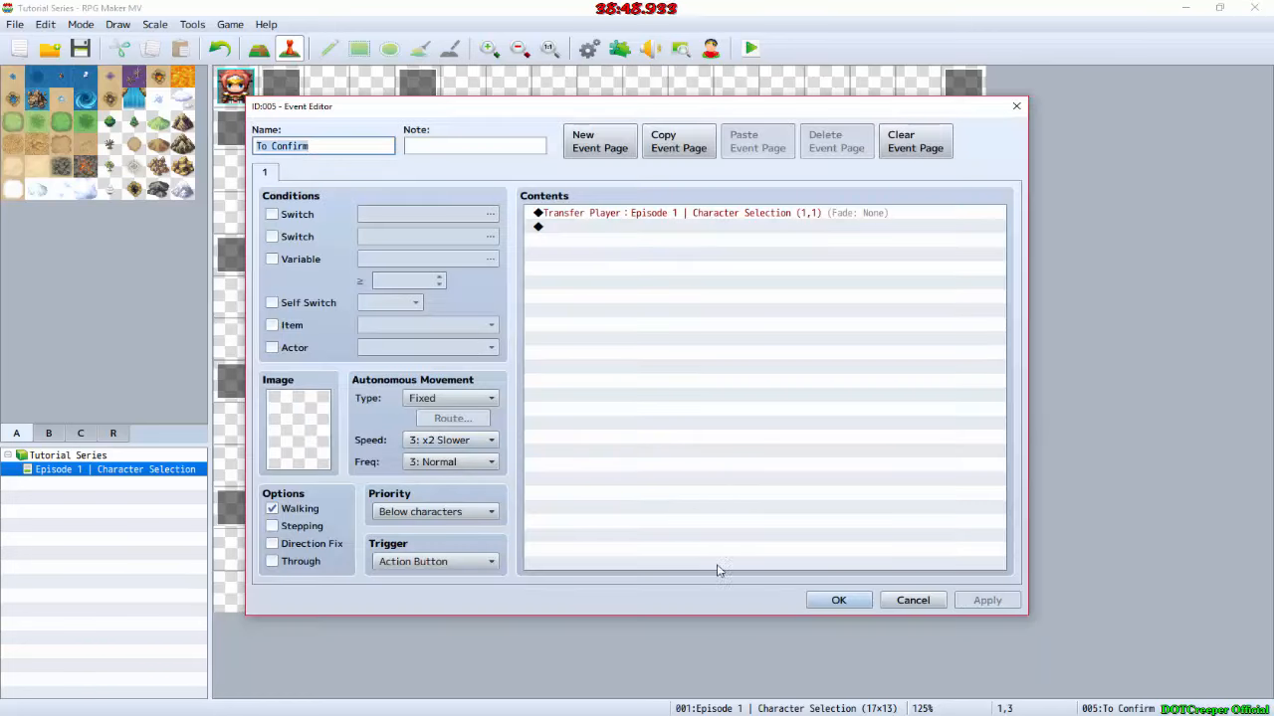
click(836, 600)
click(751, 49)
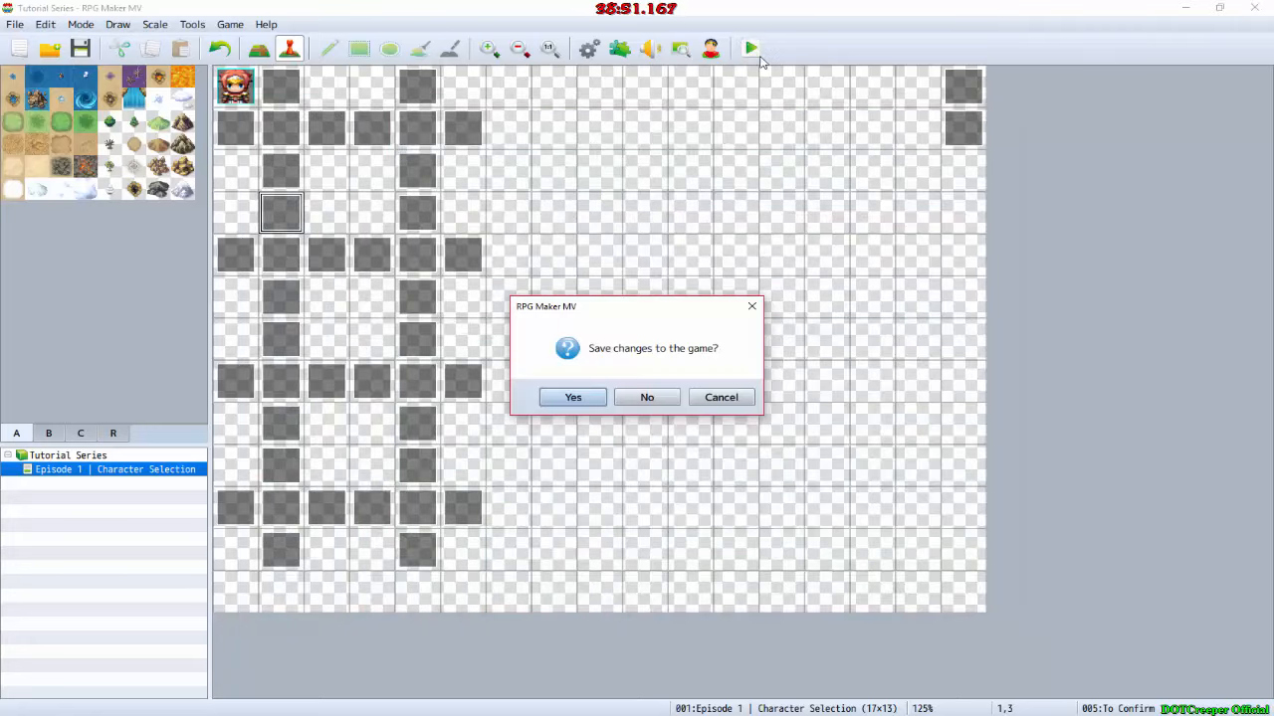
key(Return)
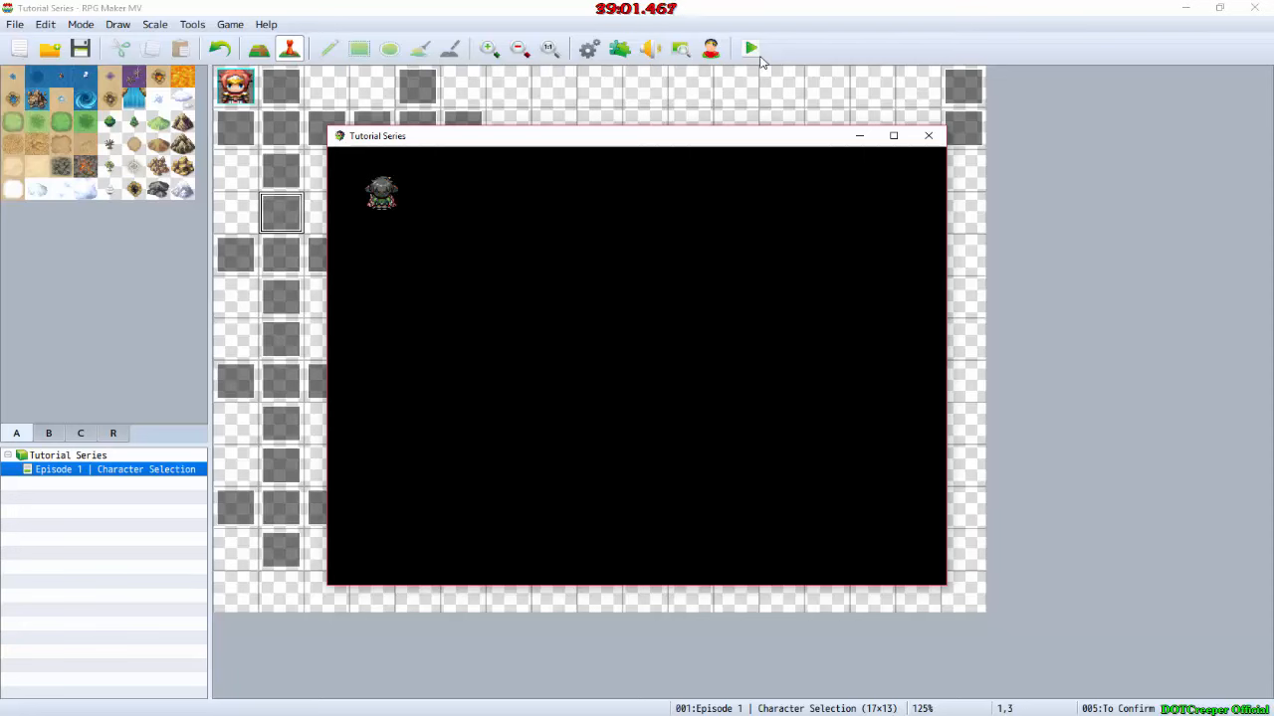
click(925, 136)
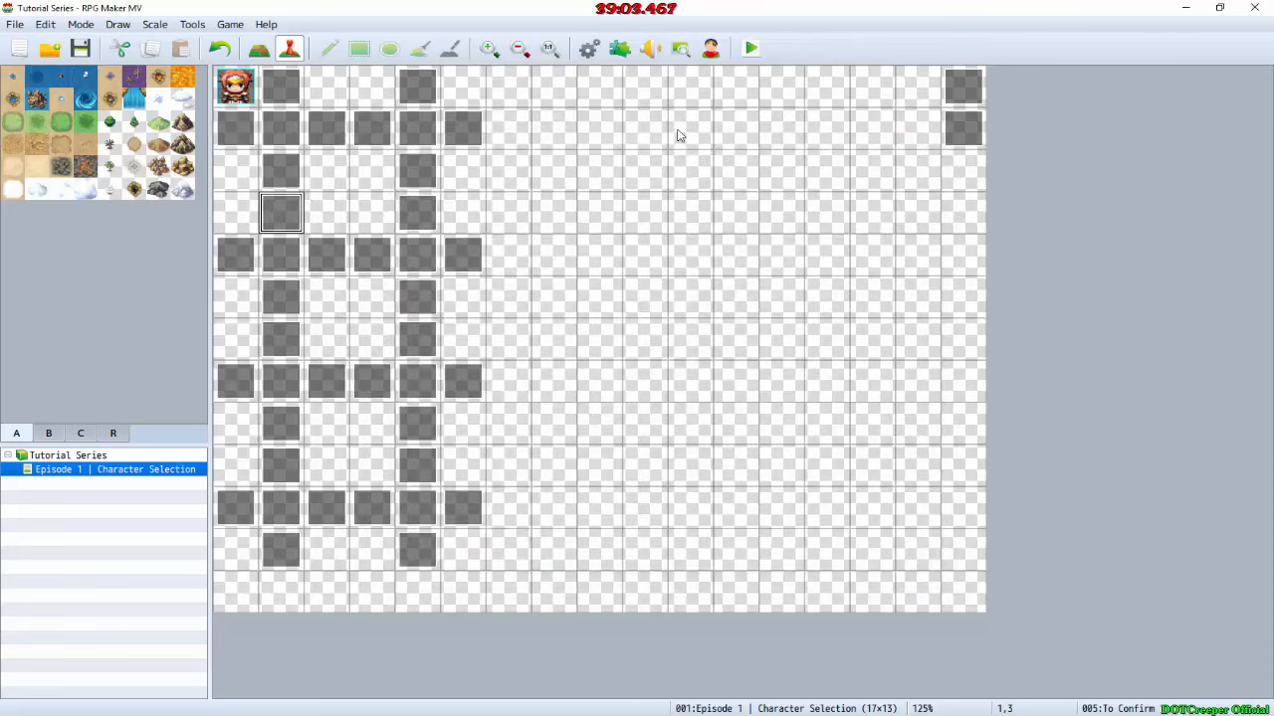
Step: Flood-fill the whole Episode 1 | Character Selection map with the Grassland A tile
click(13, 121)
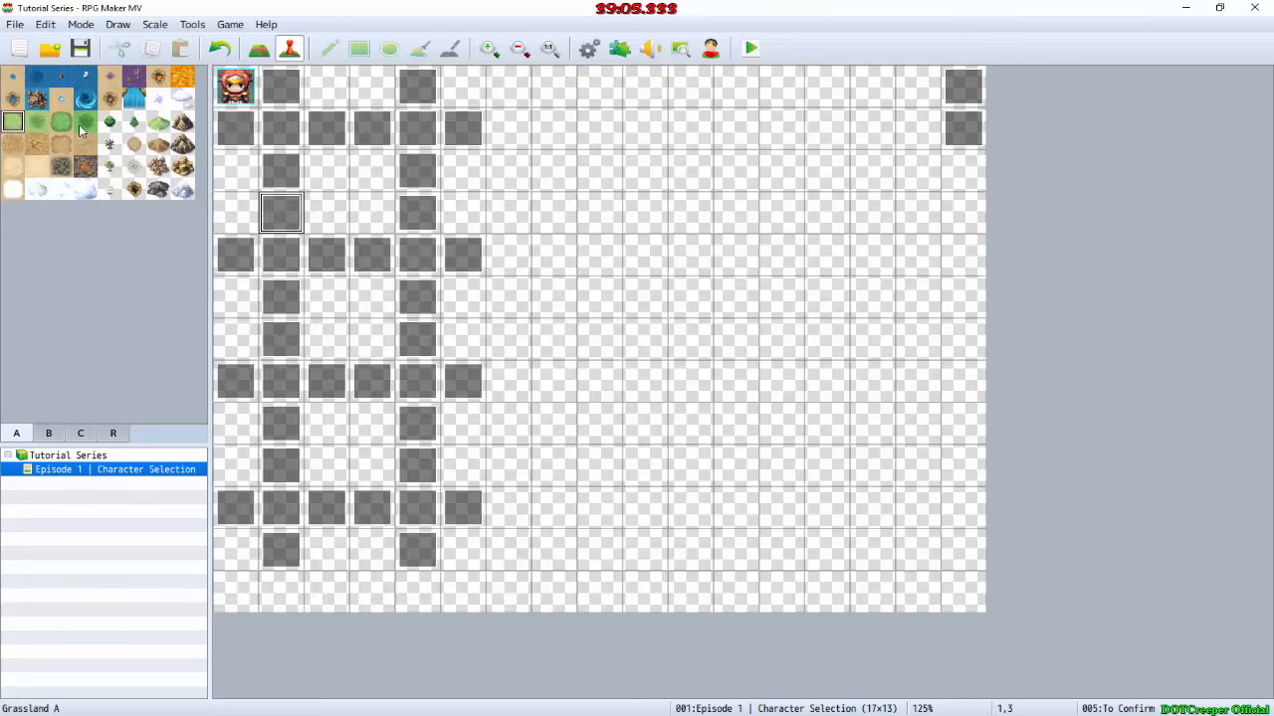
click(258, 48)
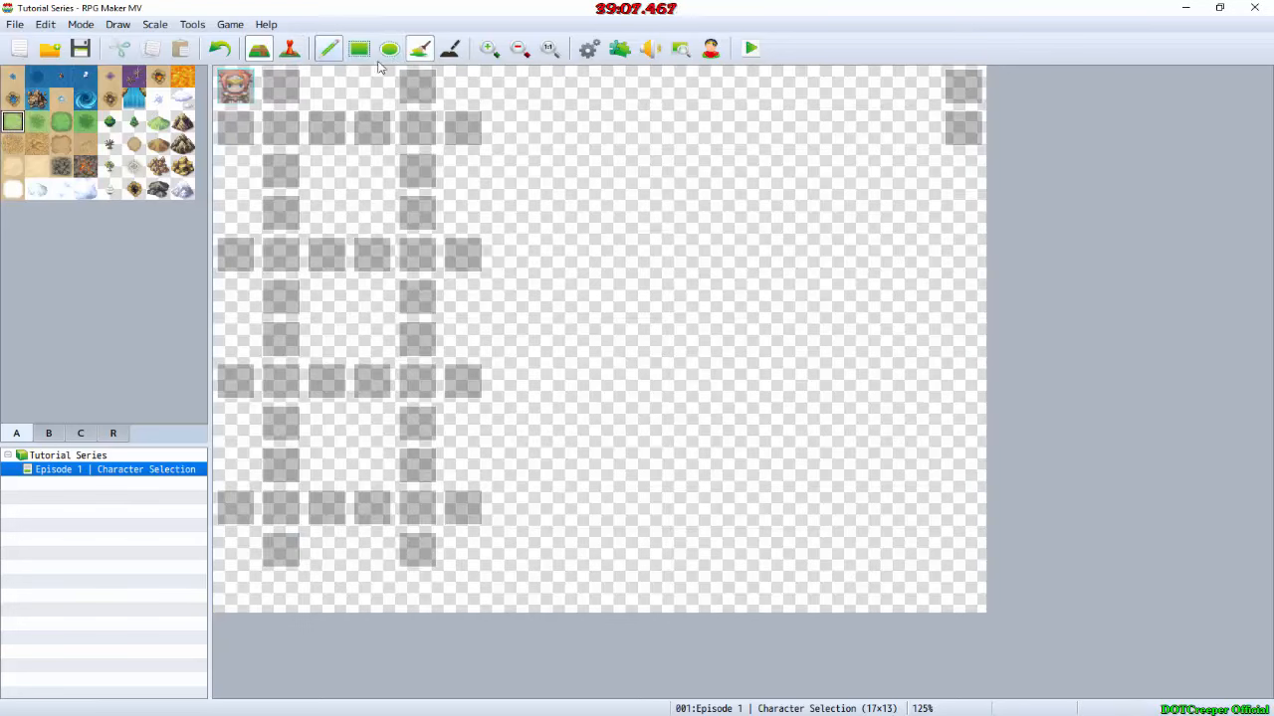
click(419, 48)
click(554, 87)
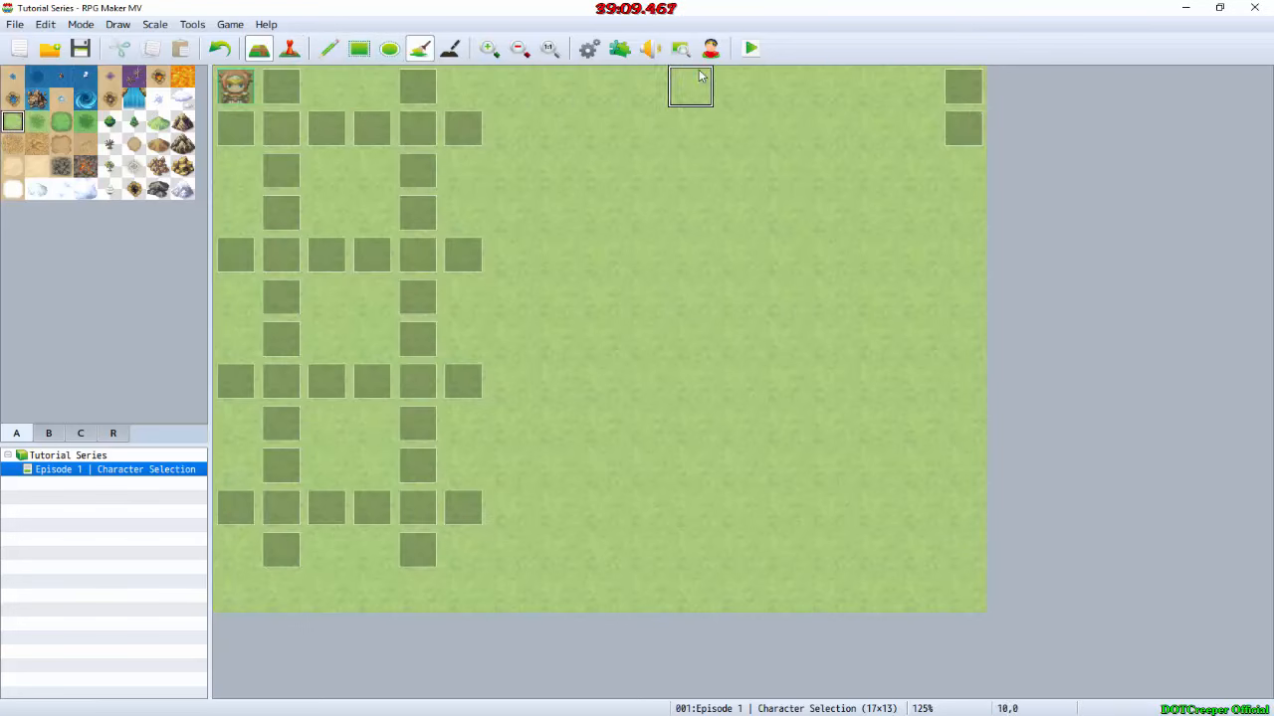
Step: Playtest the project, walk the party around the grass-filled map to test the transfer events, and close the game
click(752, 50)
key(Return)
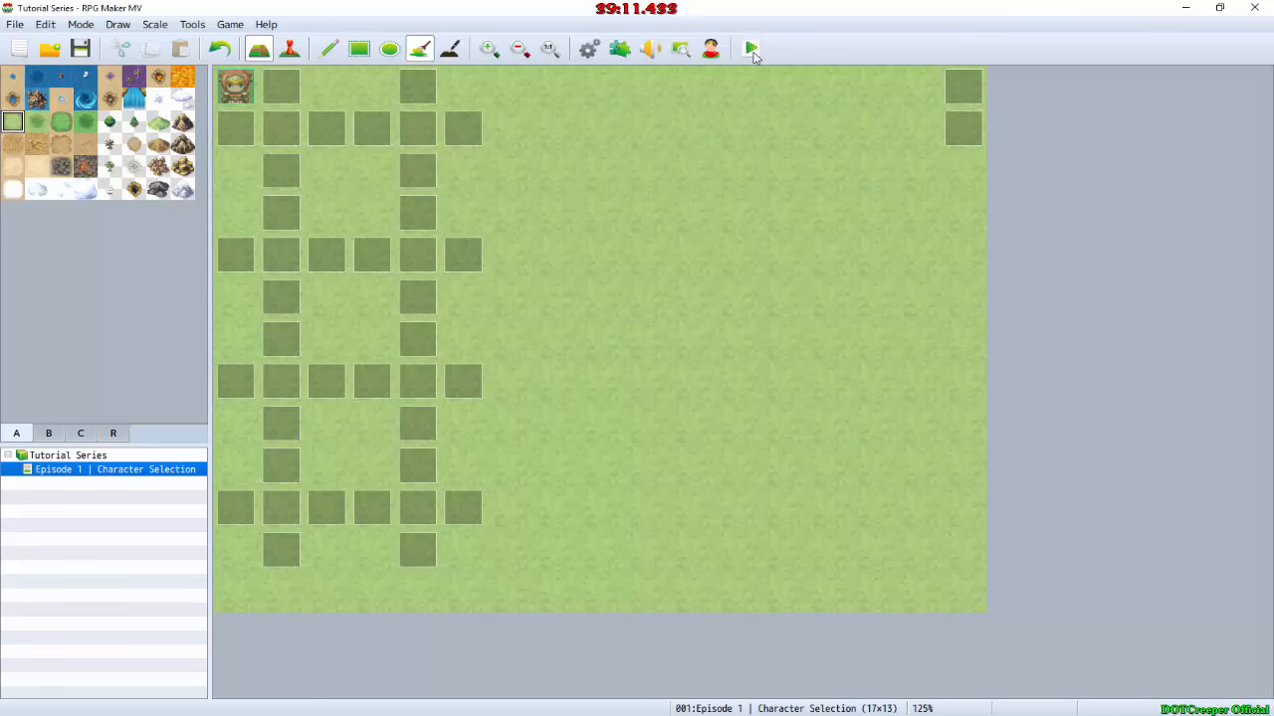
key(Up)
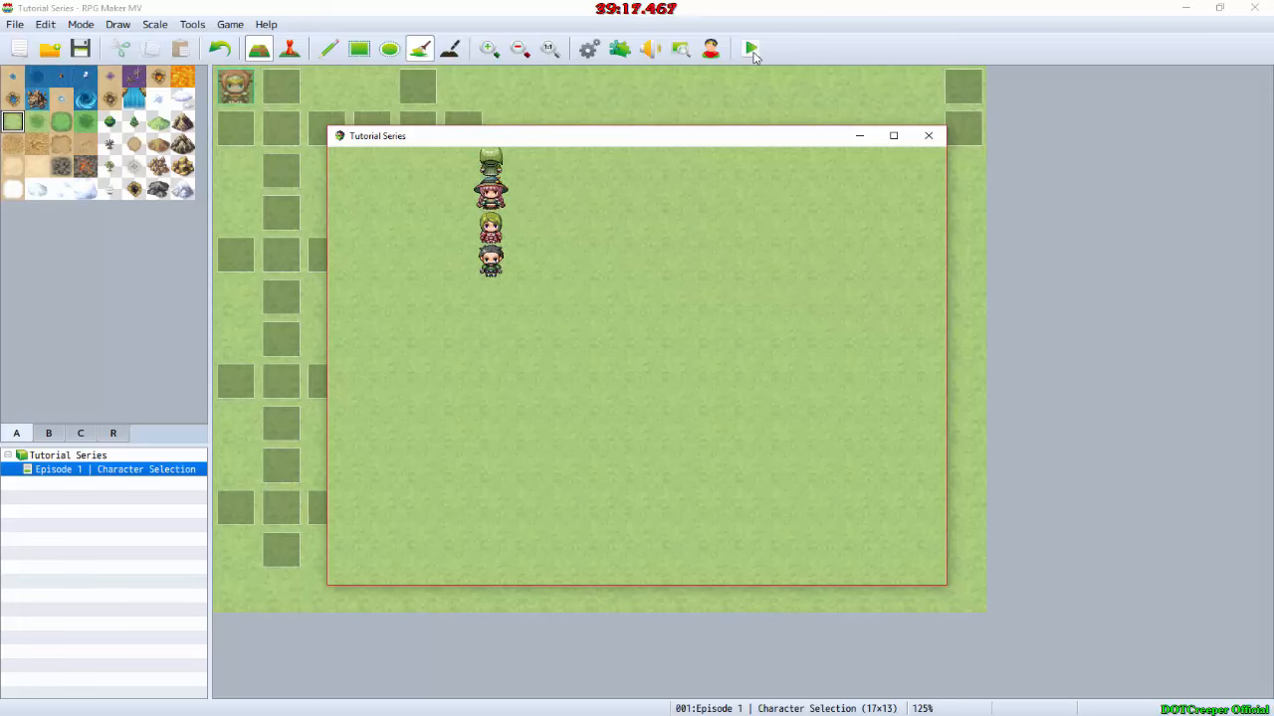
key(Down)
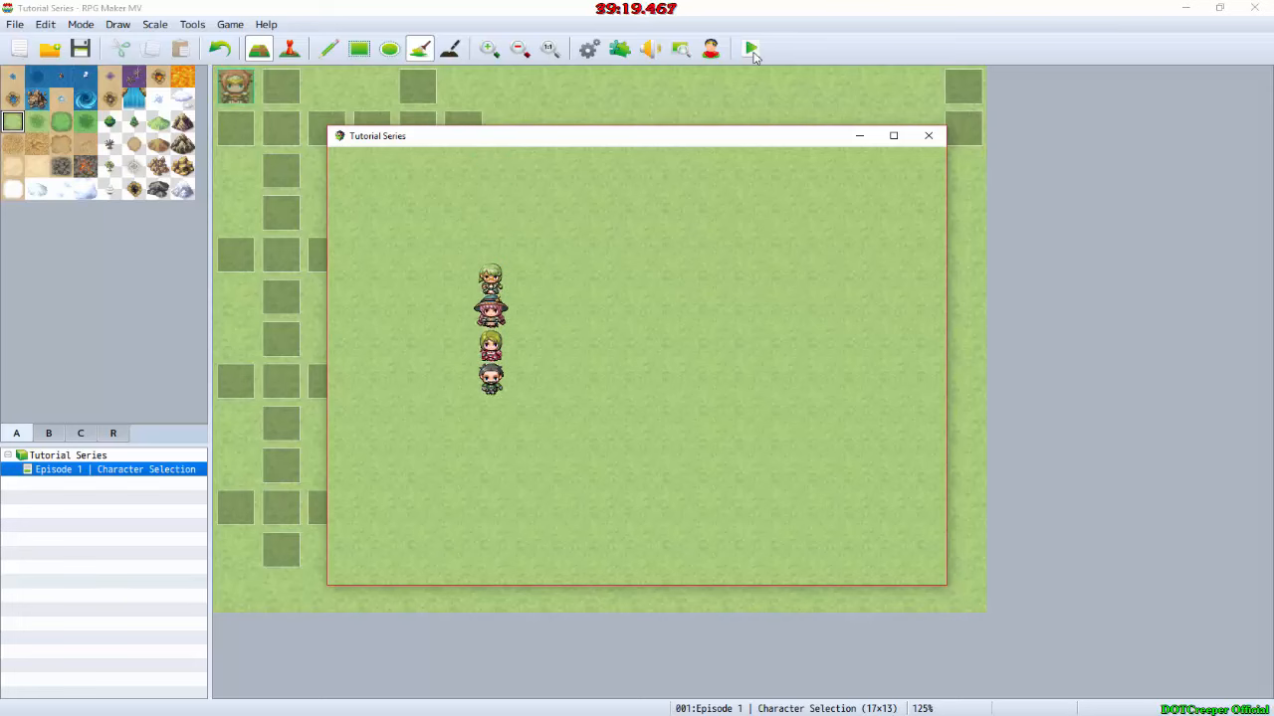
key(Left)
key(Up)
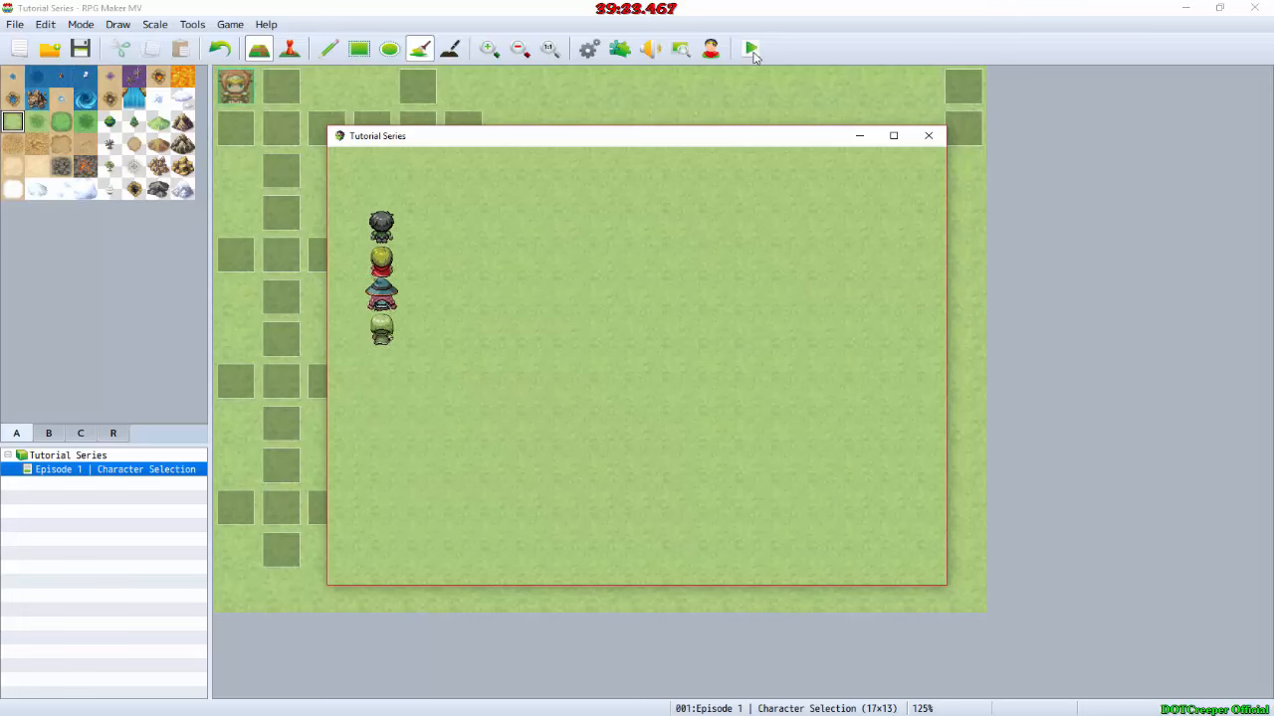
click(928, 135)
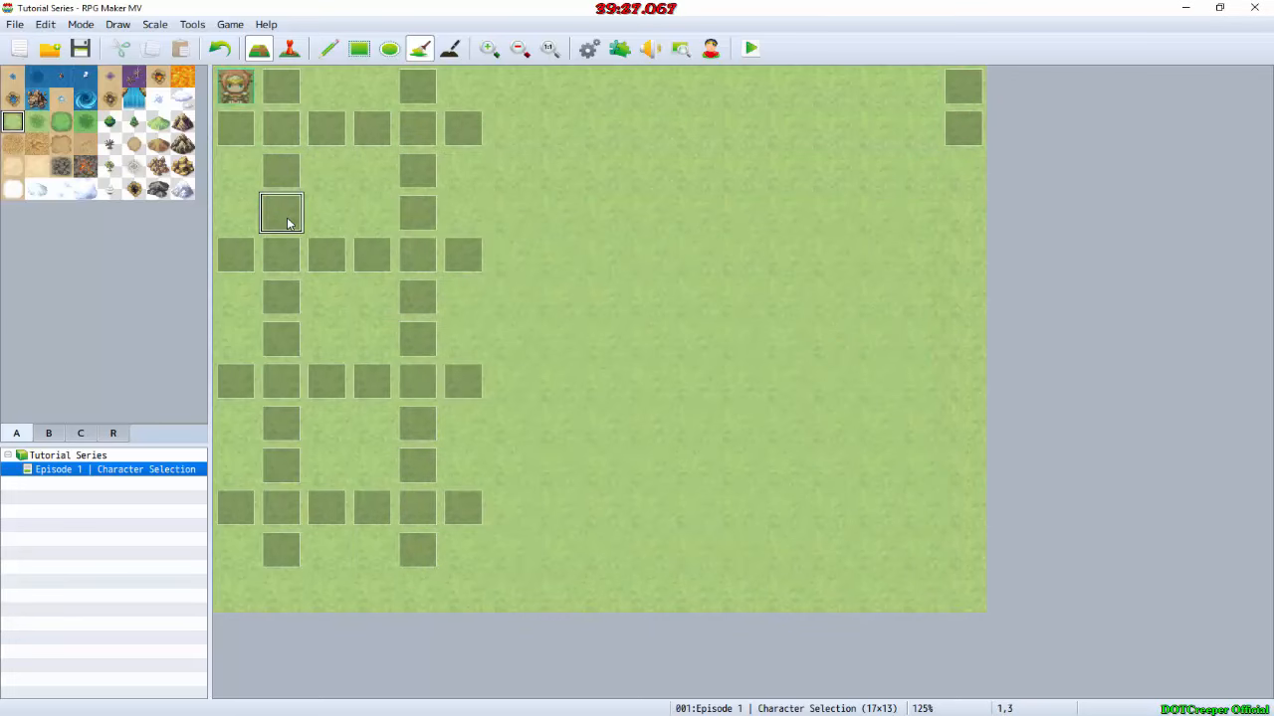
Step: In event mode, set the trigger of the To Confirm event at 1,3 to Player Touch and accept it
click(289, 49)
double_click(292, 210)
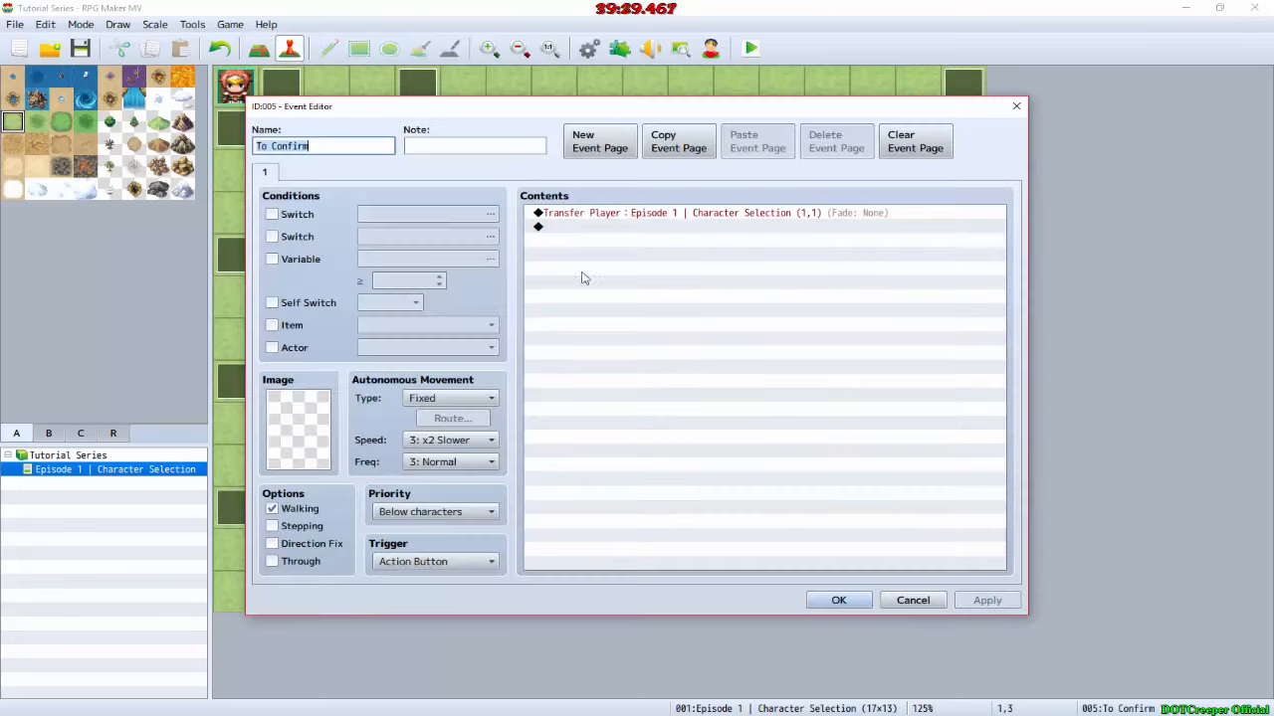
scroll(408, 561, down, 1)
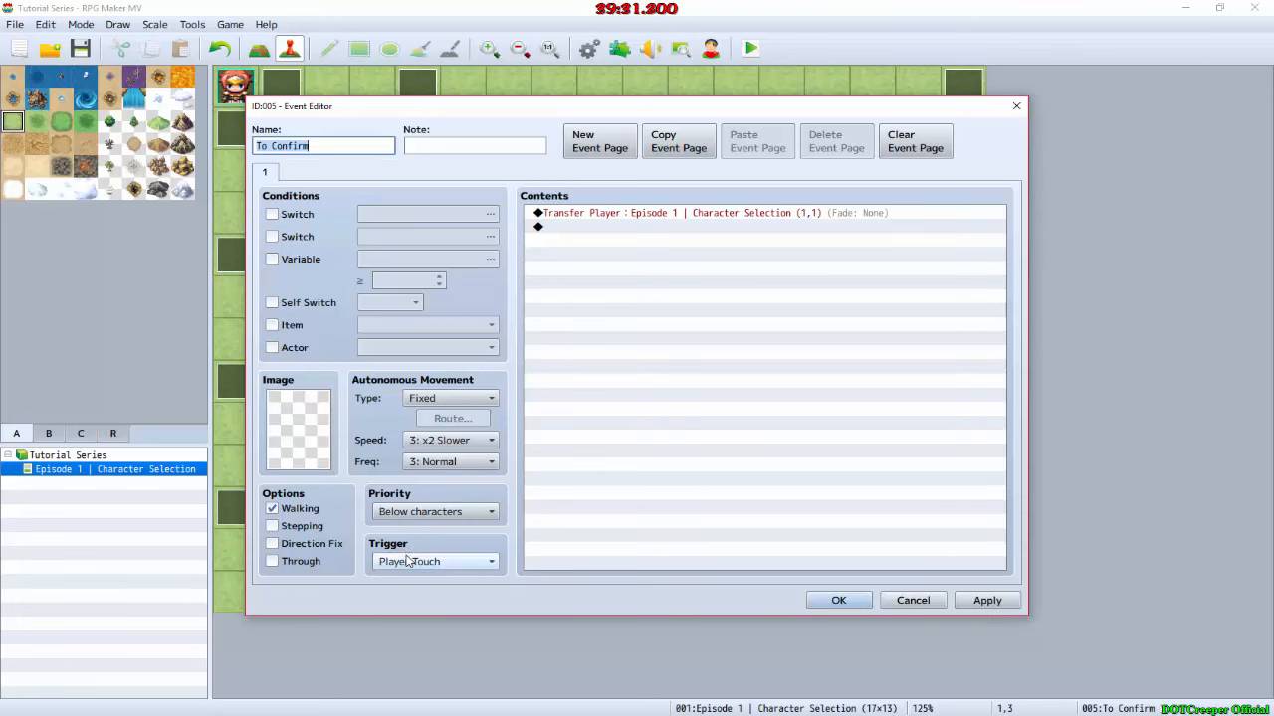
click(835, 598)
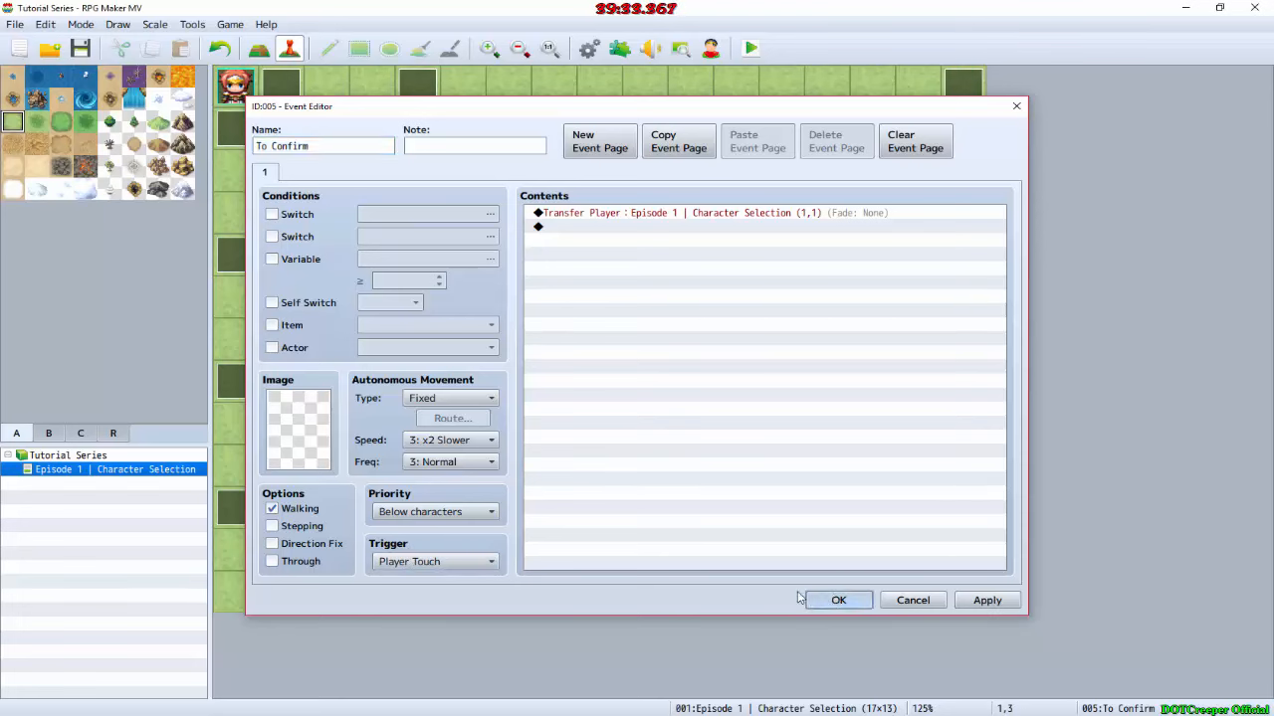
Step: Set the triggers of the To Elfkin event at 1,5 and the To Human event at 1,6 to Player Touch
double_click(287, 297)
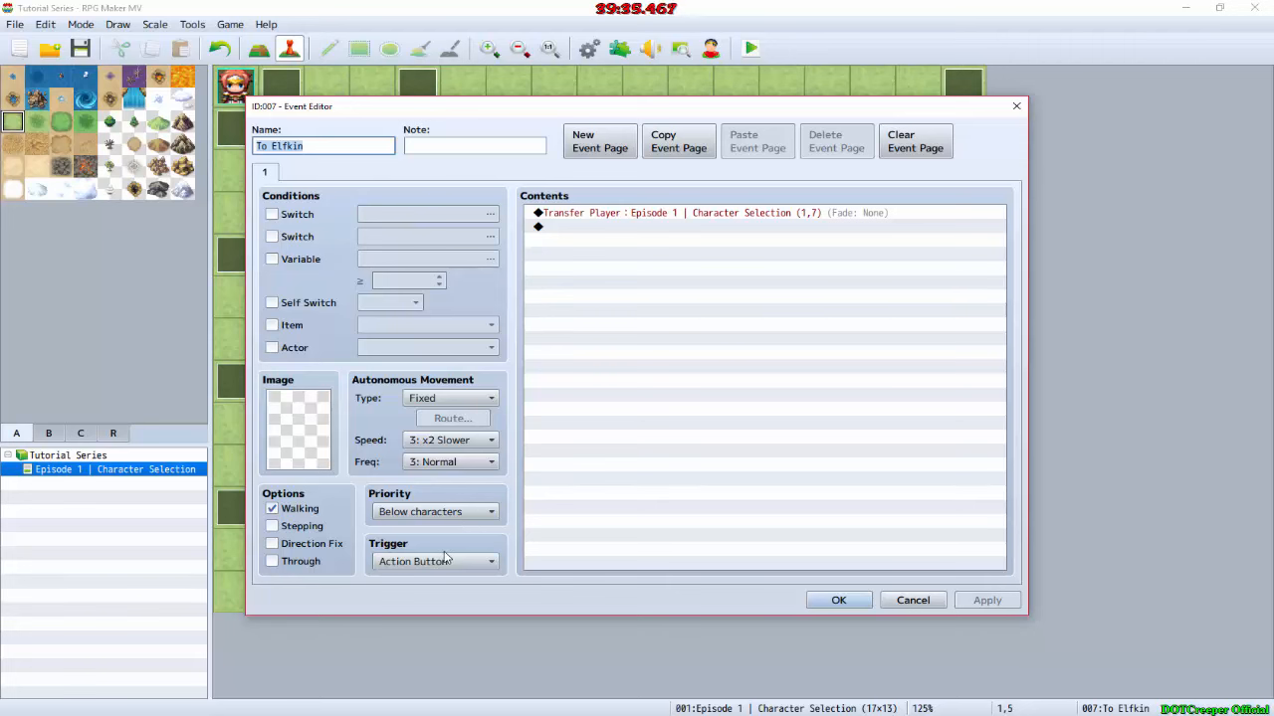
scroll(446, 558, down, 1)
click(839, 600)
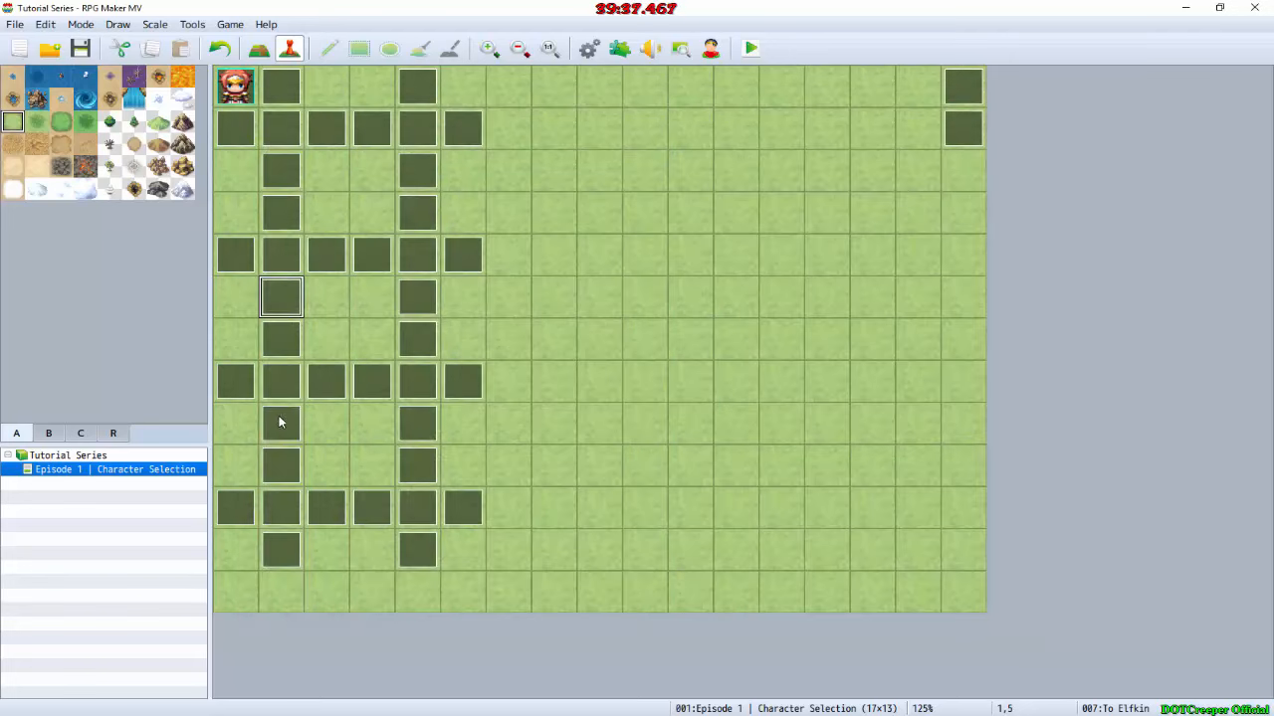
double_click(288, 354)
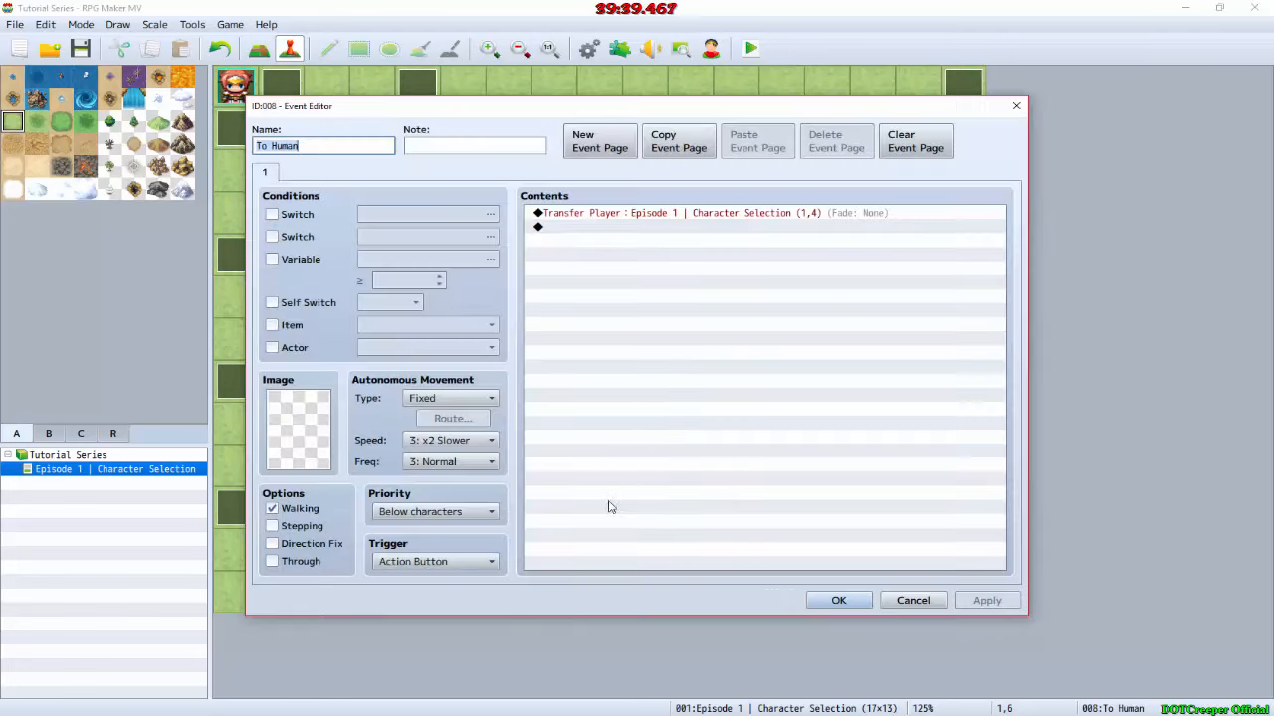
scroll(416, 568, down, 1)
click(839, 600)
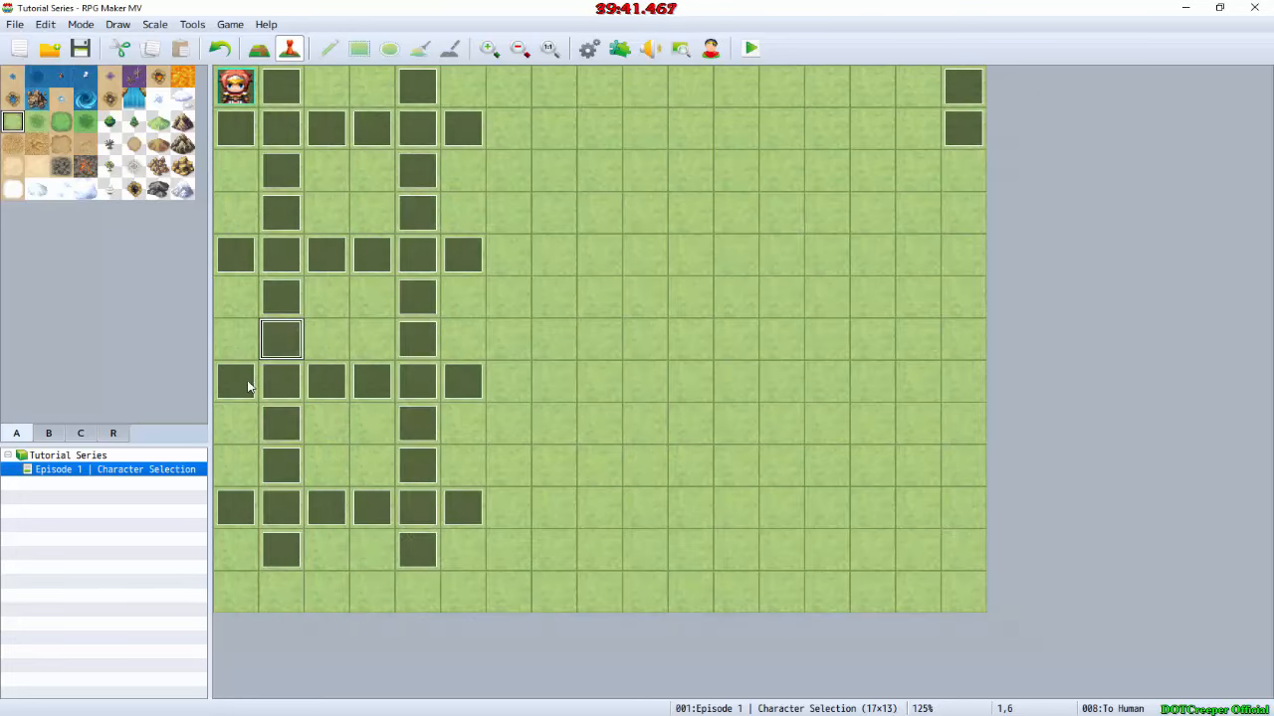
Step: Set the To Male event at 2,7 to Player Touch, and review and accept the To Male event at 0,7
double_click(338, 392)
scroll(436, 563, down, 1)
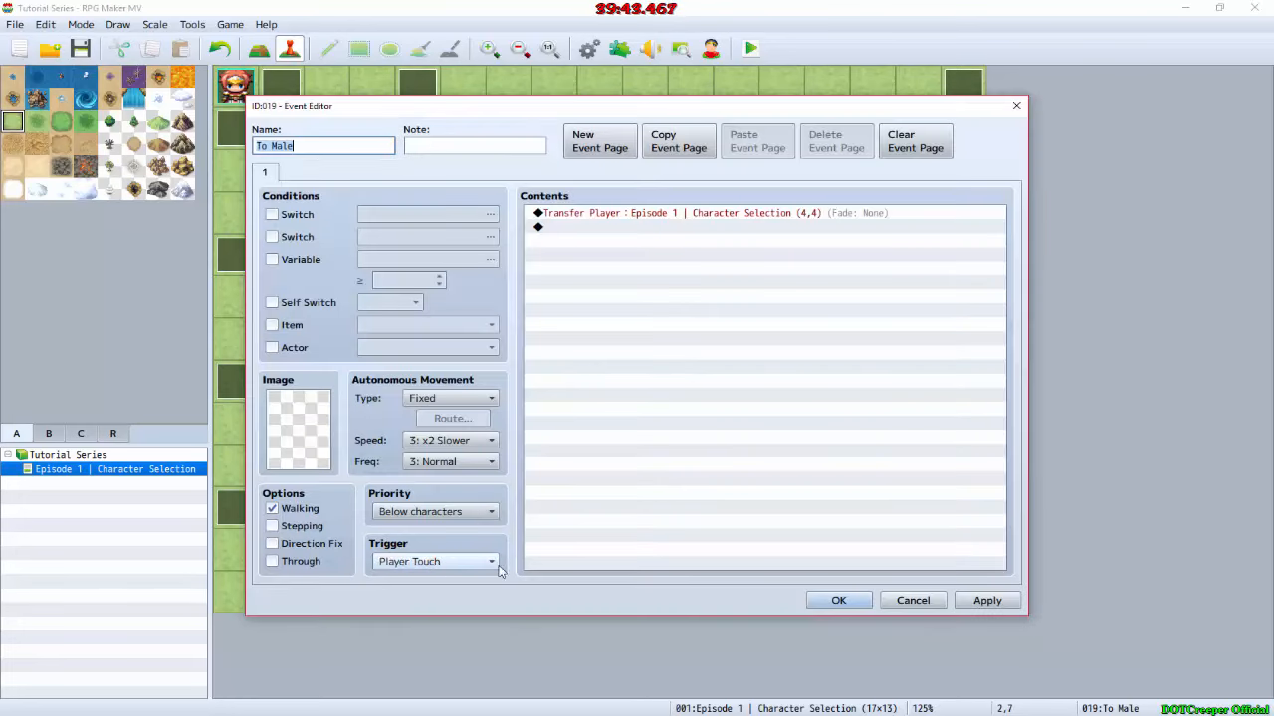
click(839, 600)
double_click(238, 392)
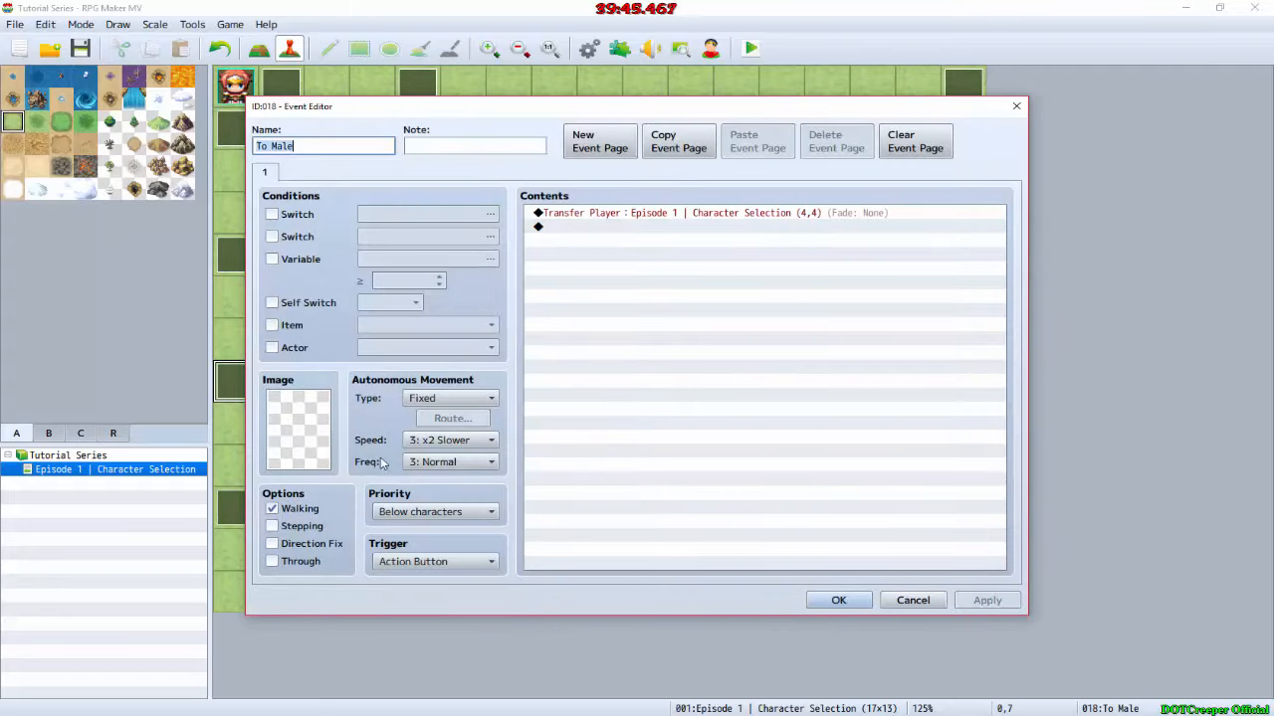
click(838, 600)
Step: Playtest the map with the event cells marked in darker grass, test moving up through the race transfers, and close the game
click(751, 47)
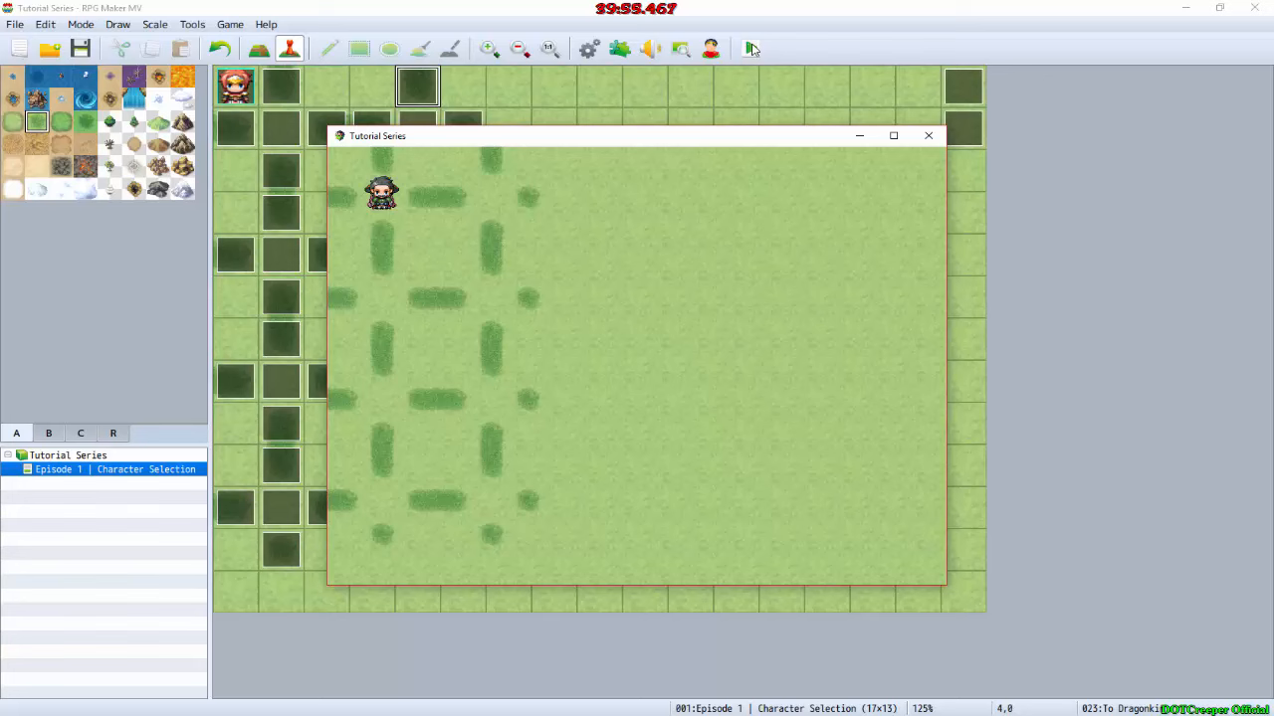
key(Up)
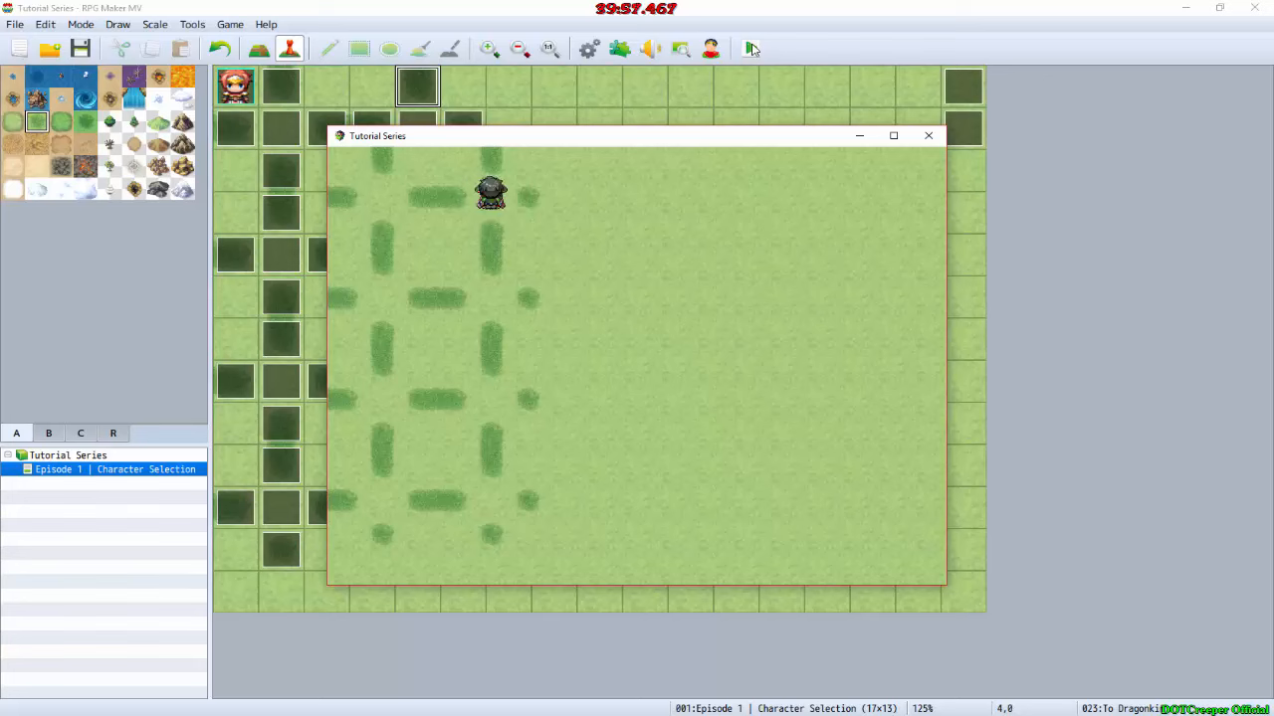
key(Up)
key(Up)
key(Up)
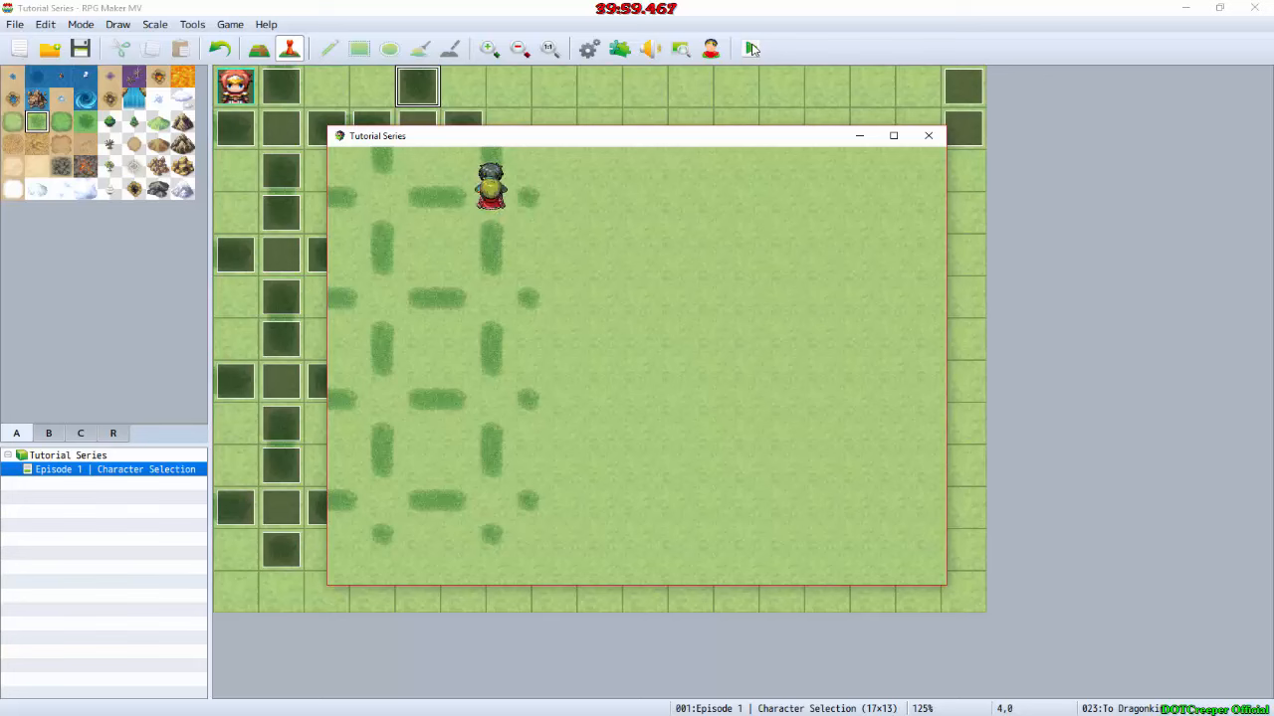
key(Up)
key(Up)
key(Up)
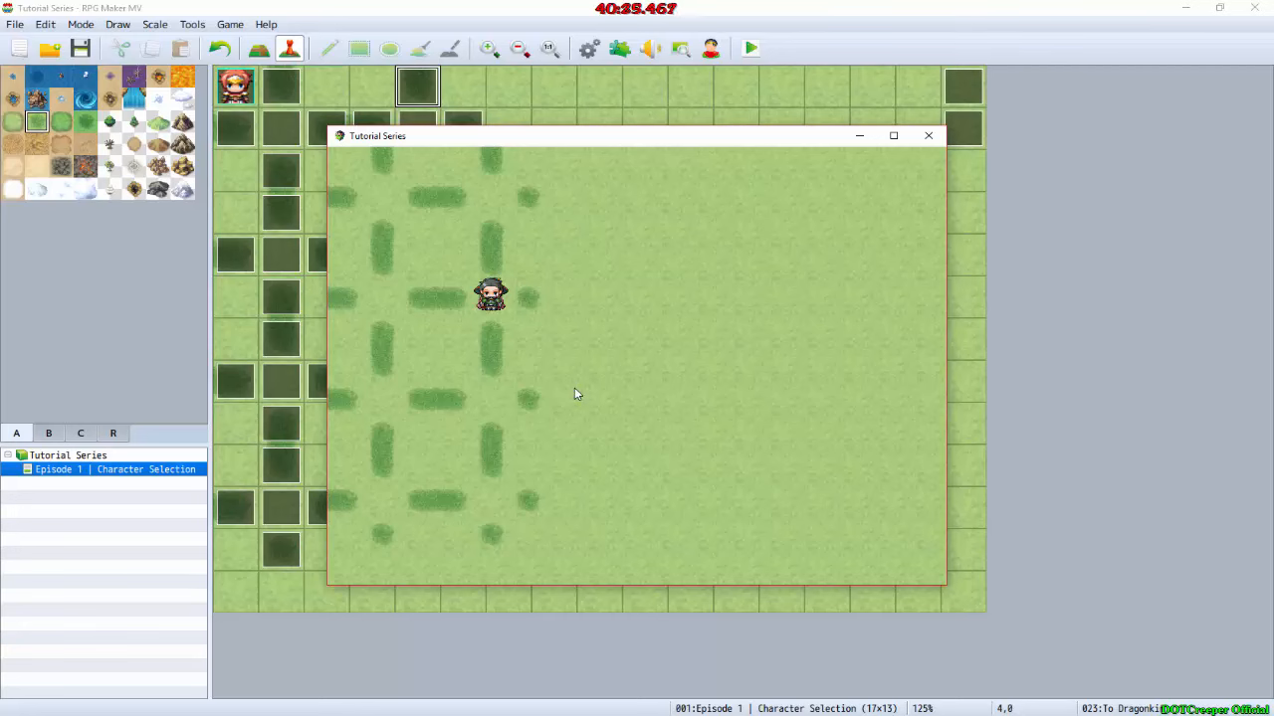
click(942, 139)
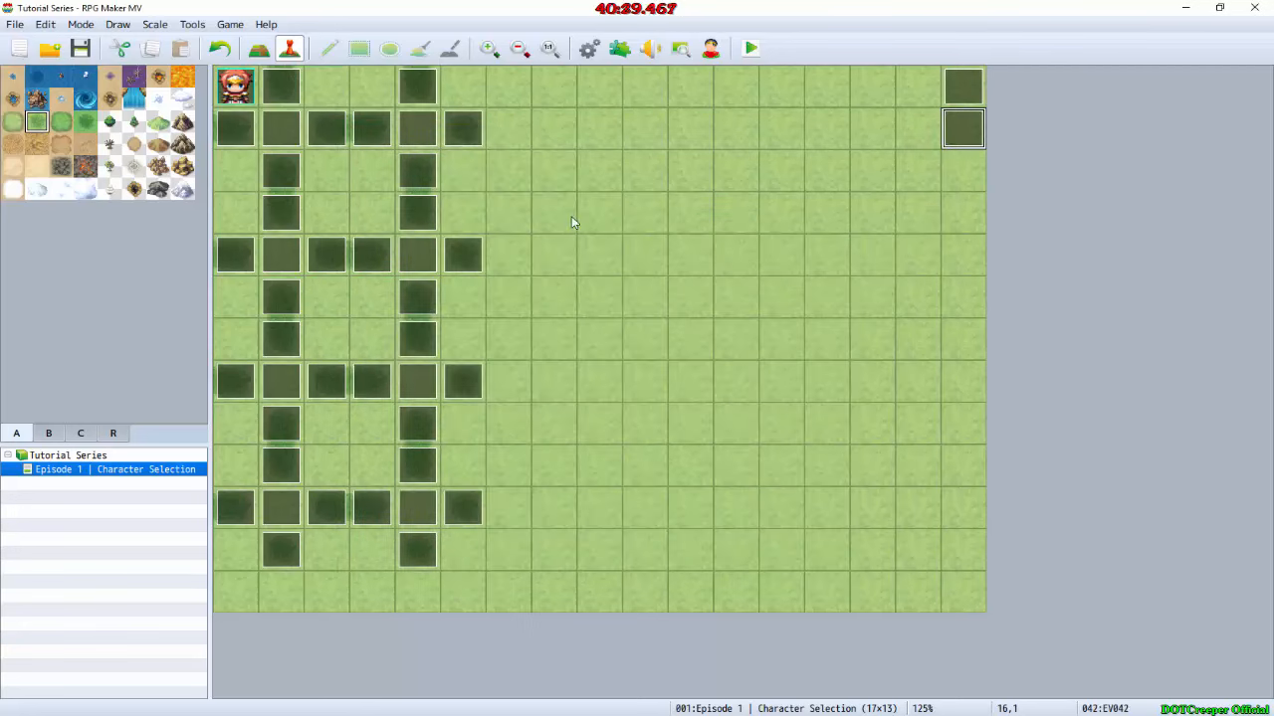
Step: Set the Blank event at 2,4 to the Same as characters priority, and open and accept the Blank event at 0,4
double_click(338, 262)
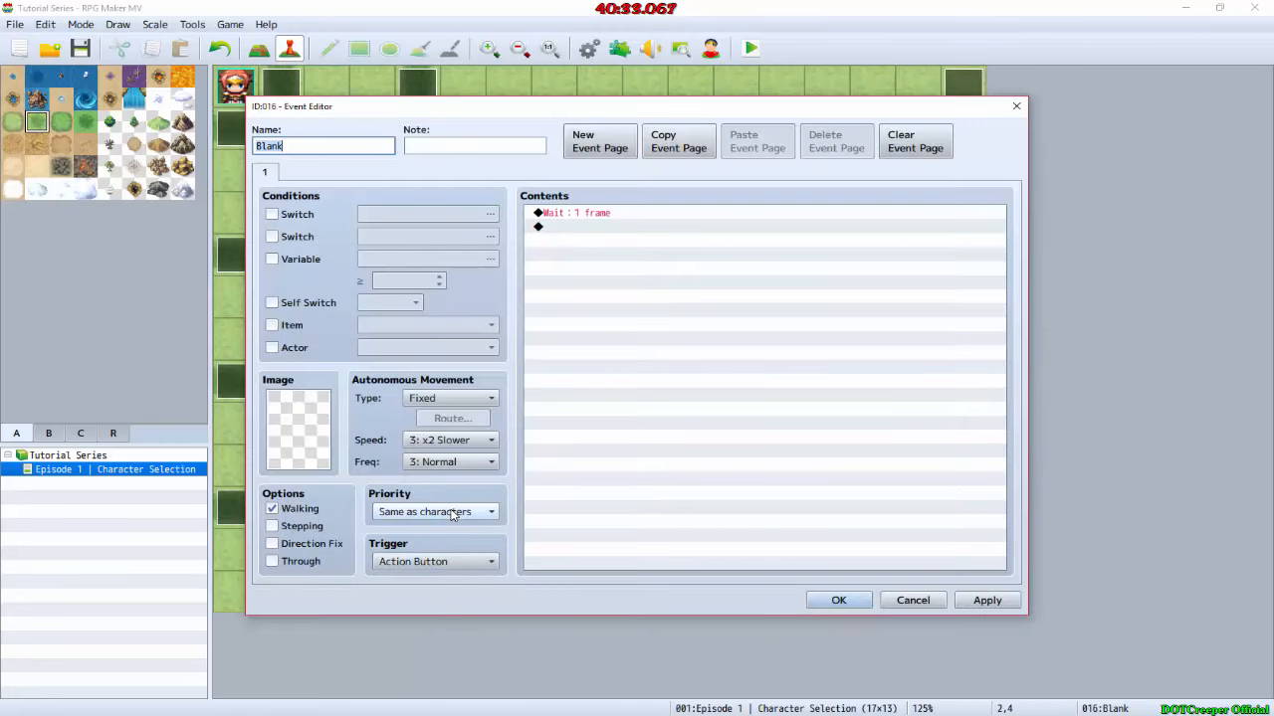
click(839, 600)
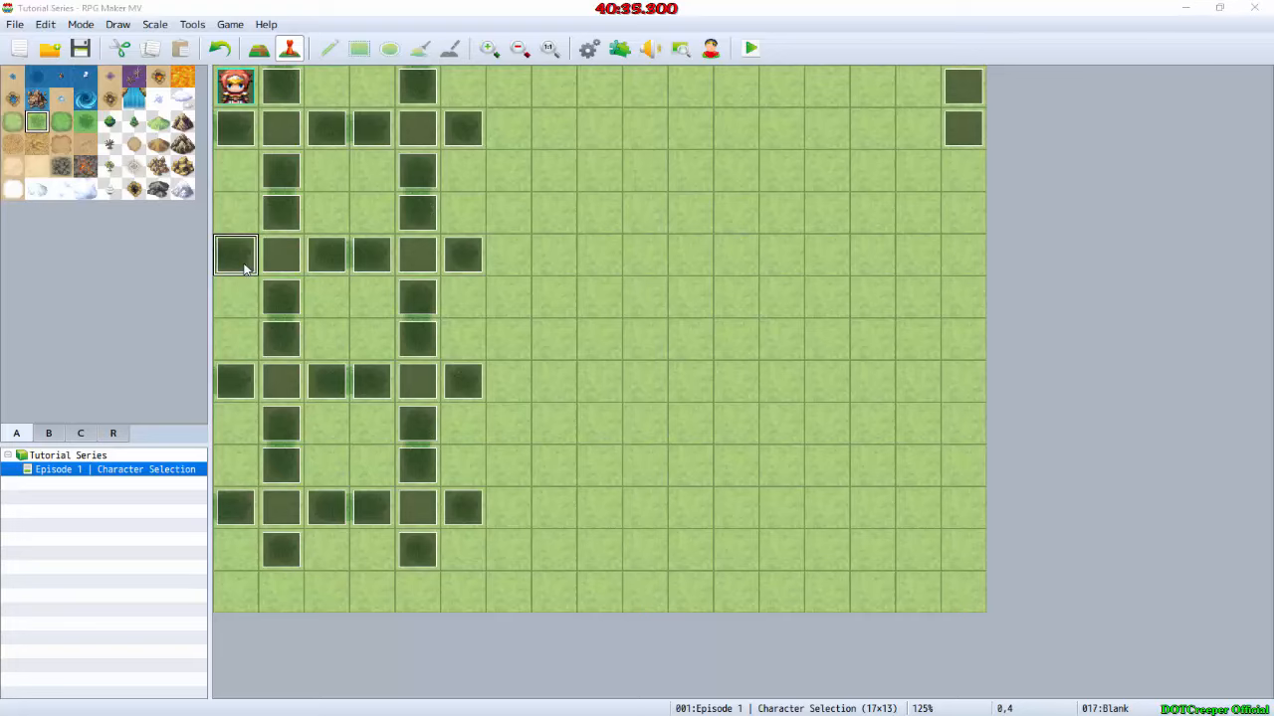
double_click(245, 266)
click(839, 599)
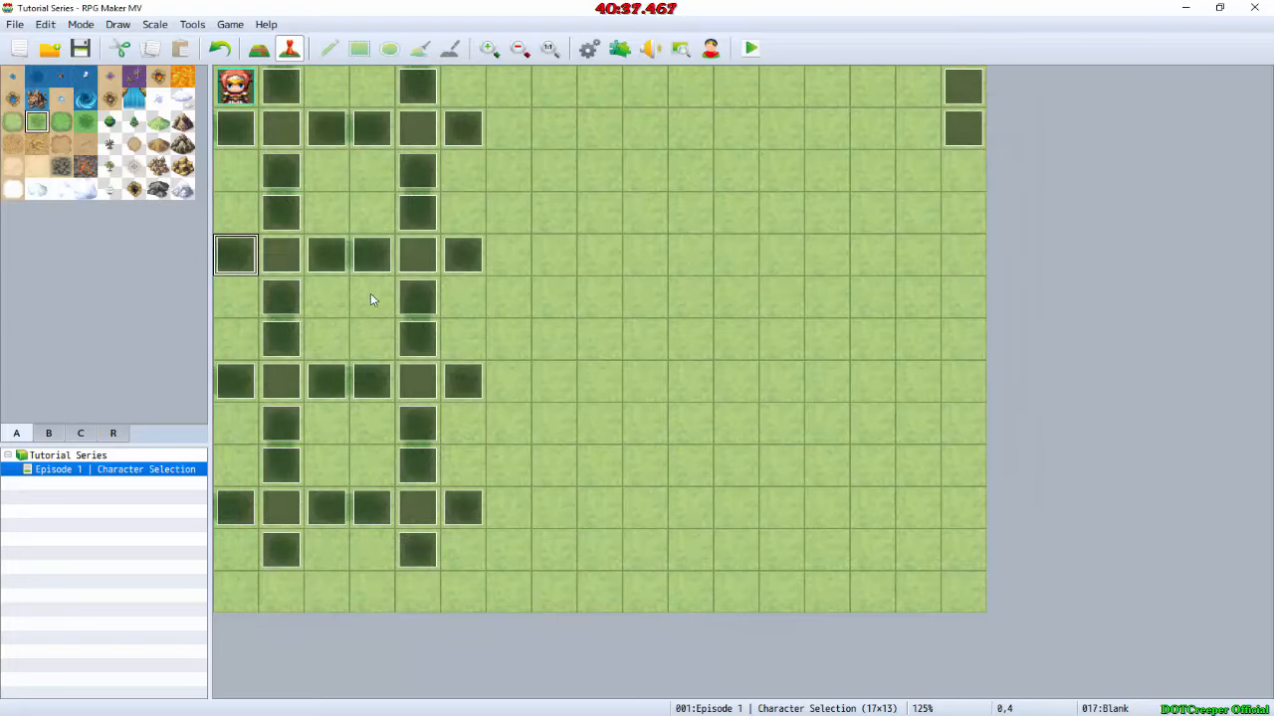
Step: Delete the Blank events at 0,4, 0,1 and 2,1
click(339, 256)
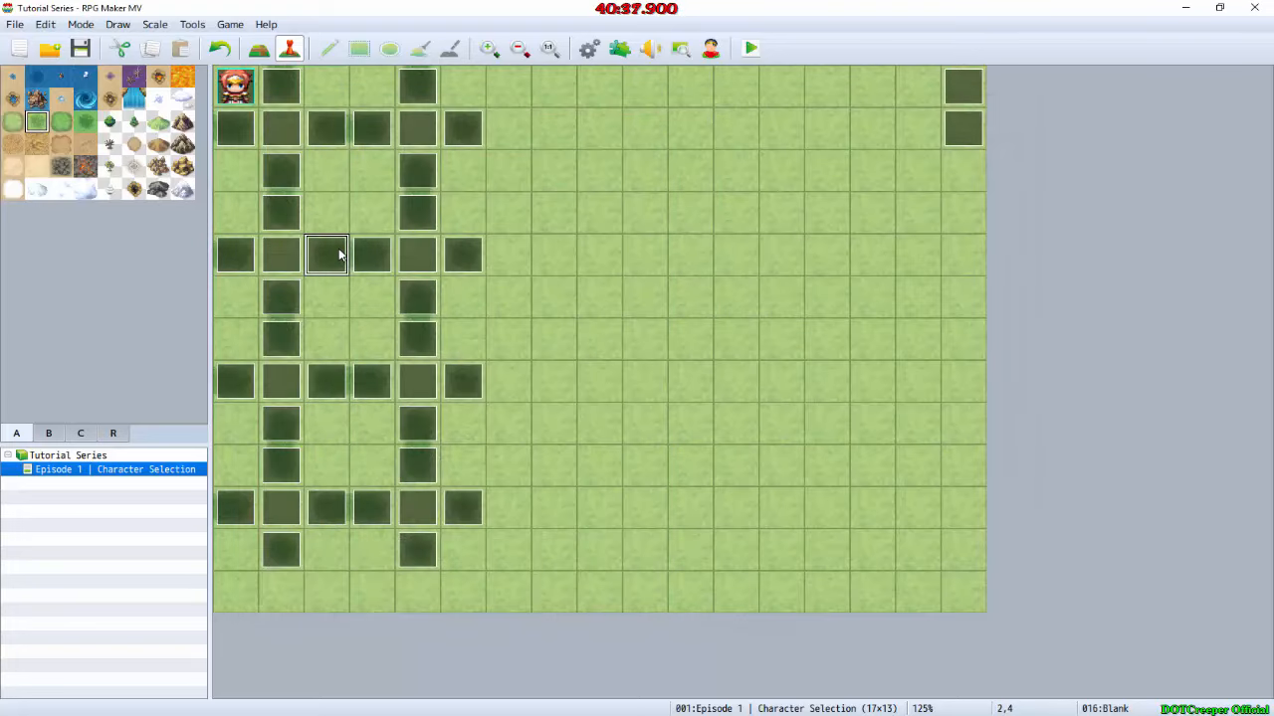
click(246, 262)
key(Delete)
click(250, 137)
key(Delete)
click(346, 135)
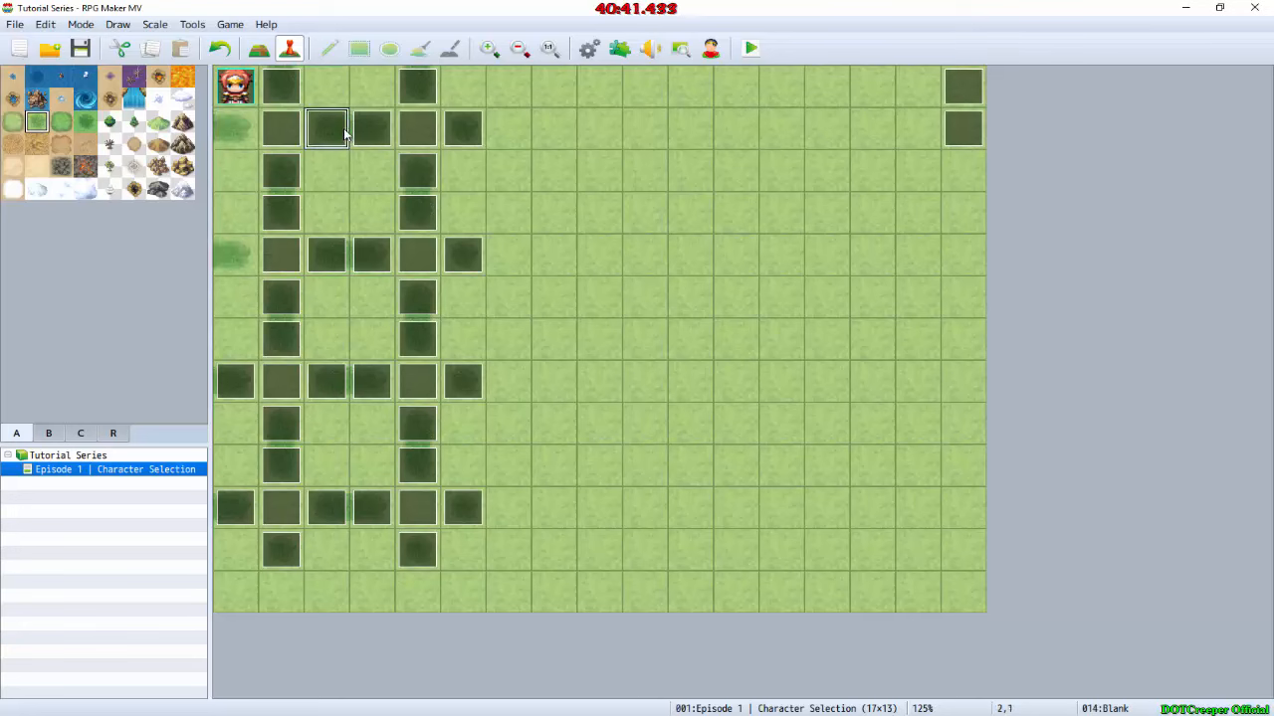
key(Delete)
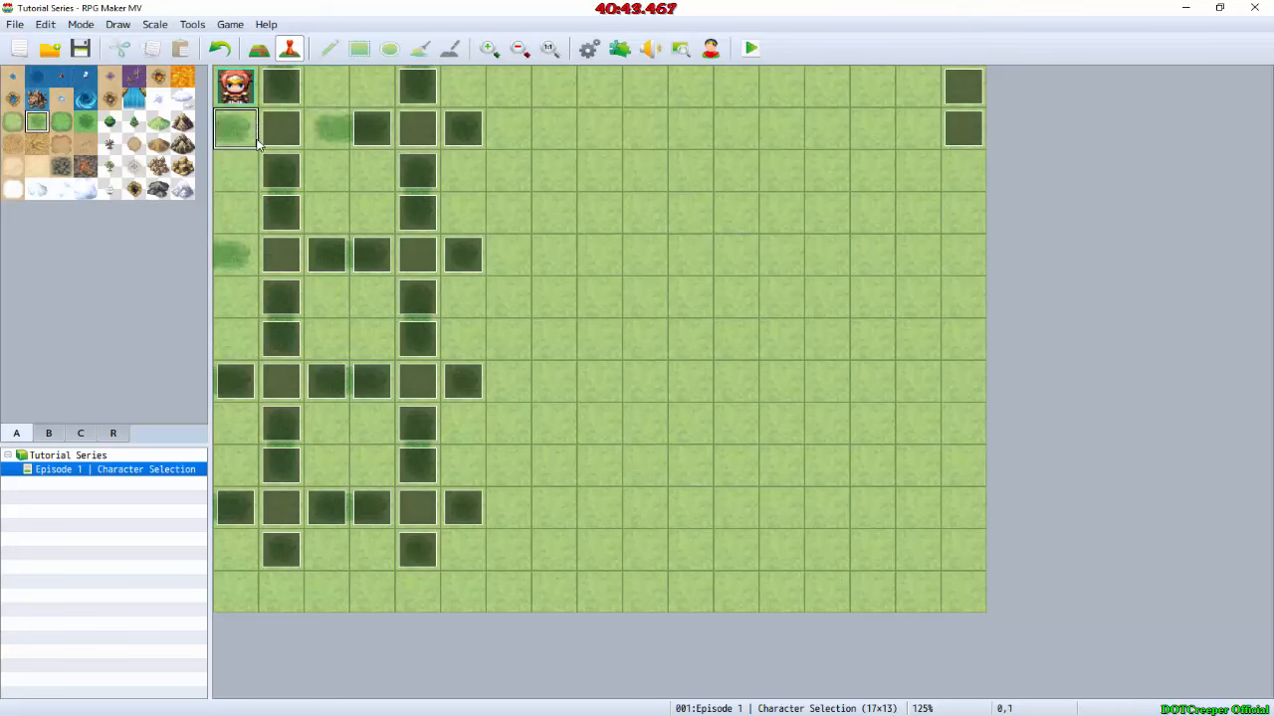
Step: Copy the Blank event at 2,4 into the cells 2,1, 0,1 and 0,4
click(308, 261)
click(307, 131)
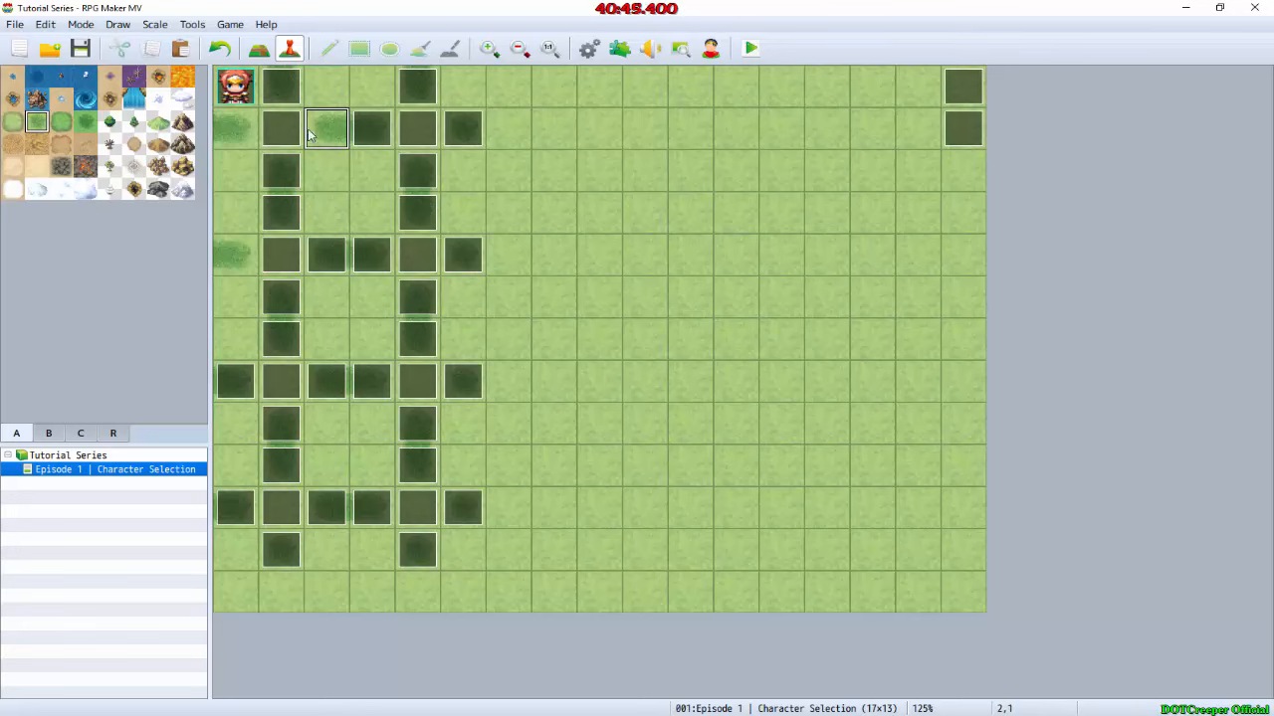
key(ctrl+v)
click(243, 130)
key(ctrl+v)
click(234, 254)
key(ctrl+v)
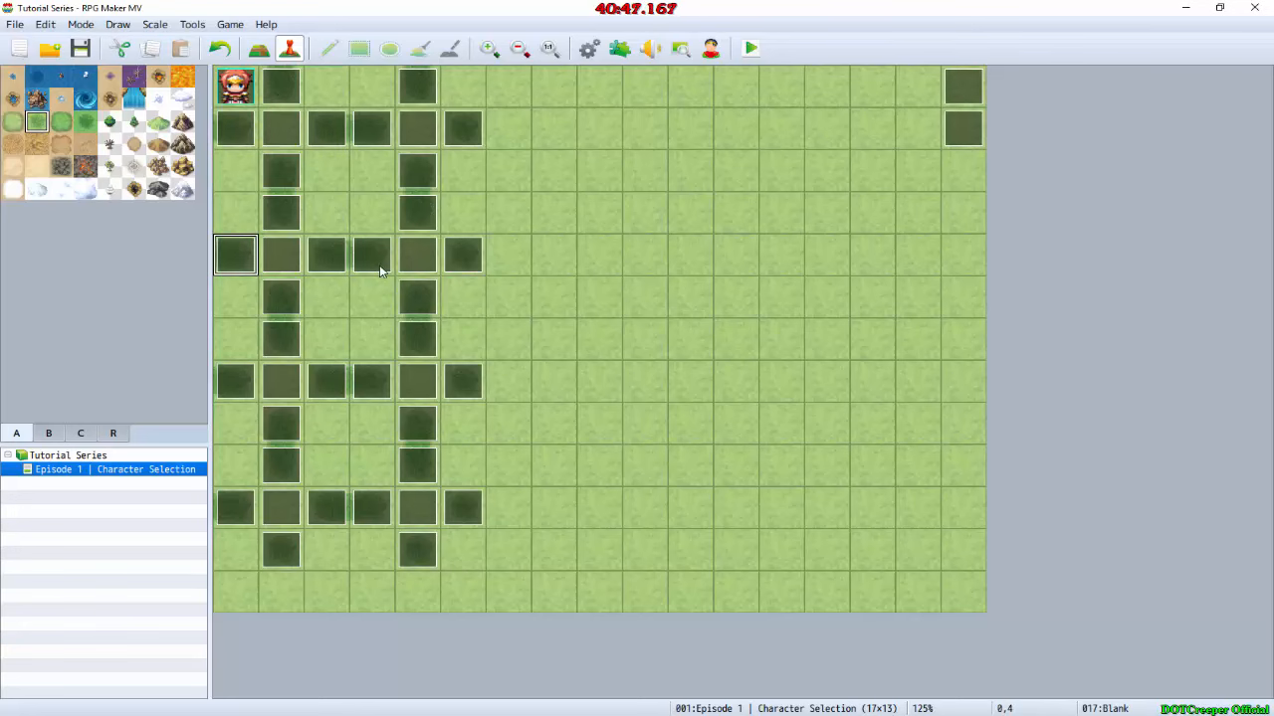
Step: Check the contents and trigger of the To Elfkin event at 3,4 and the To Wolfkin event at 3,10
double_click(379, 269)
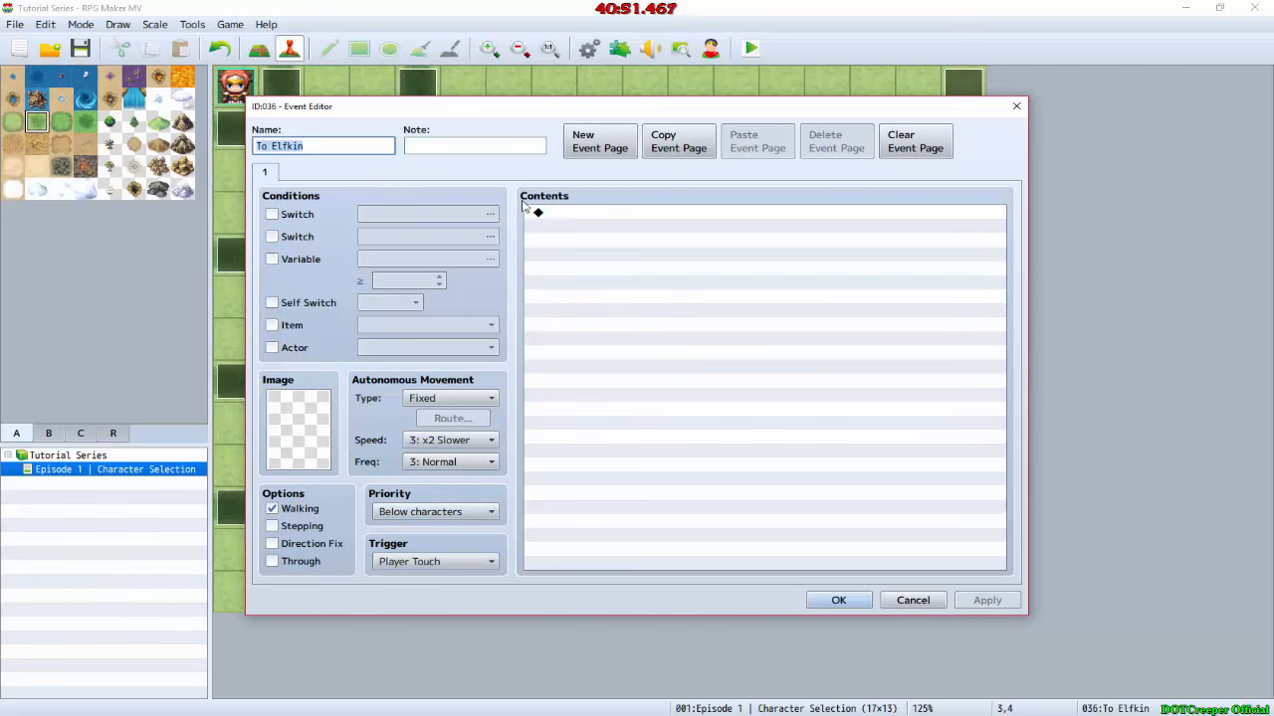
click(818, 600)
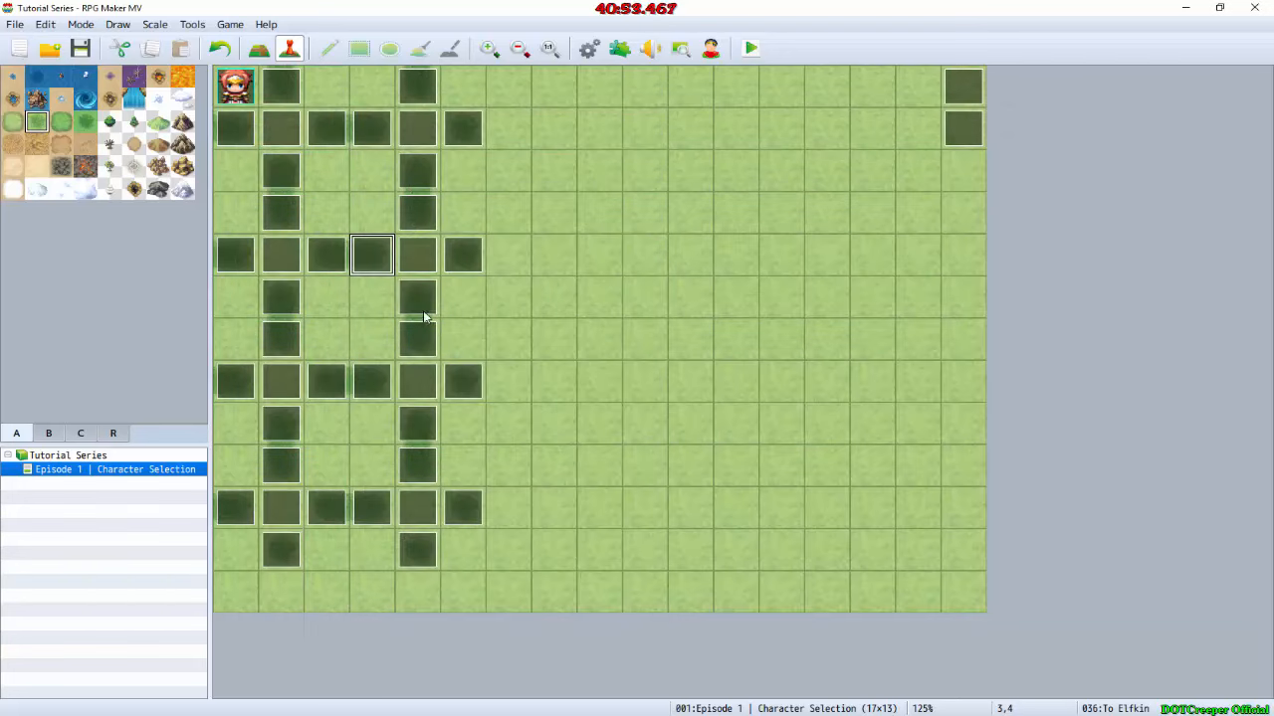
double_click(368, 517)
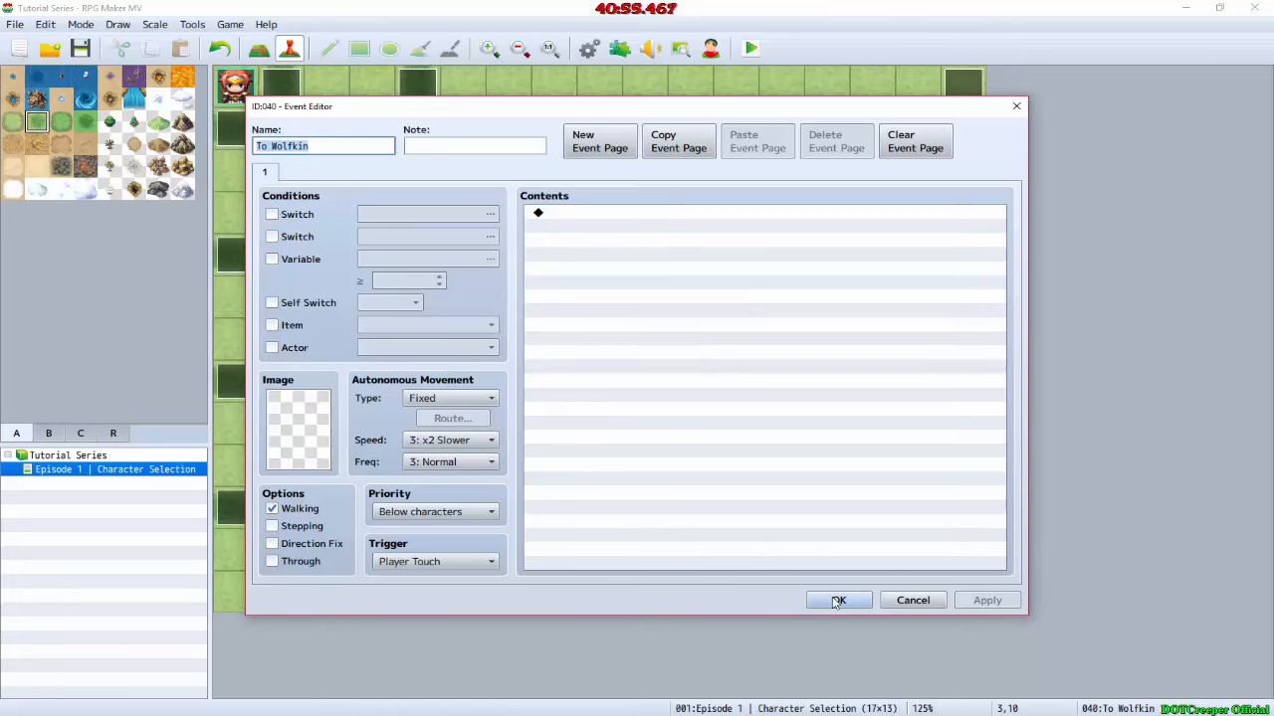
click(838, 601)
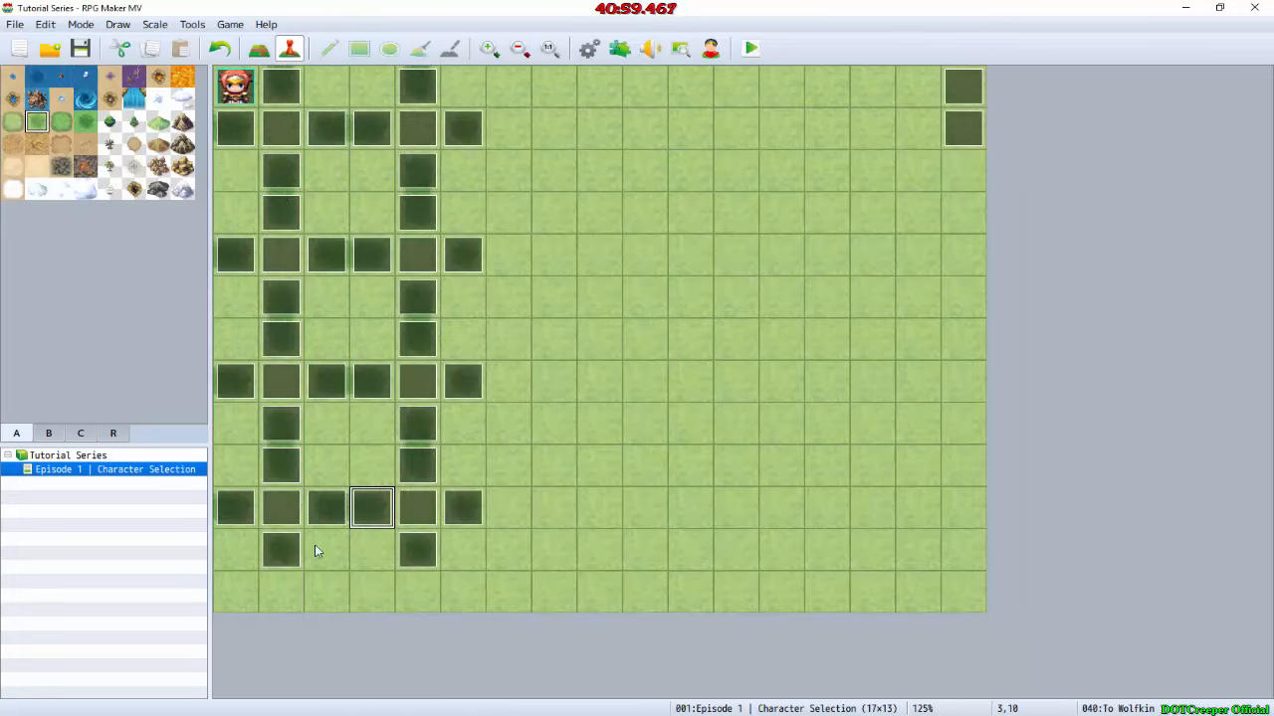
Step: Delete the duplicate Transfer Player command without Fade: None from the To Wolfkin event at 1,11 and accept the event
click(290, 542)
double_click(290, 542)
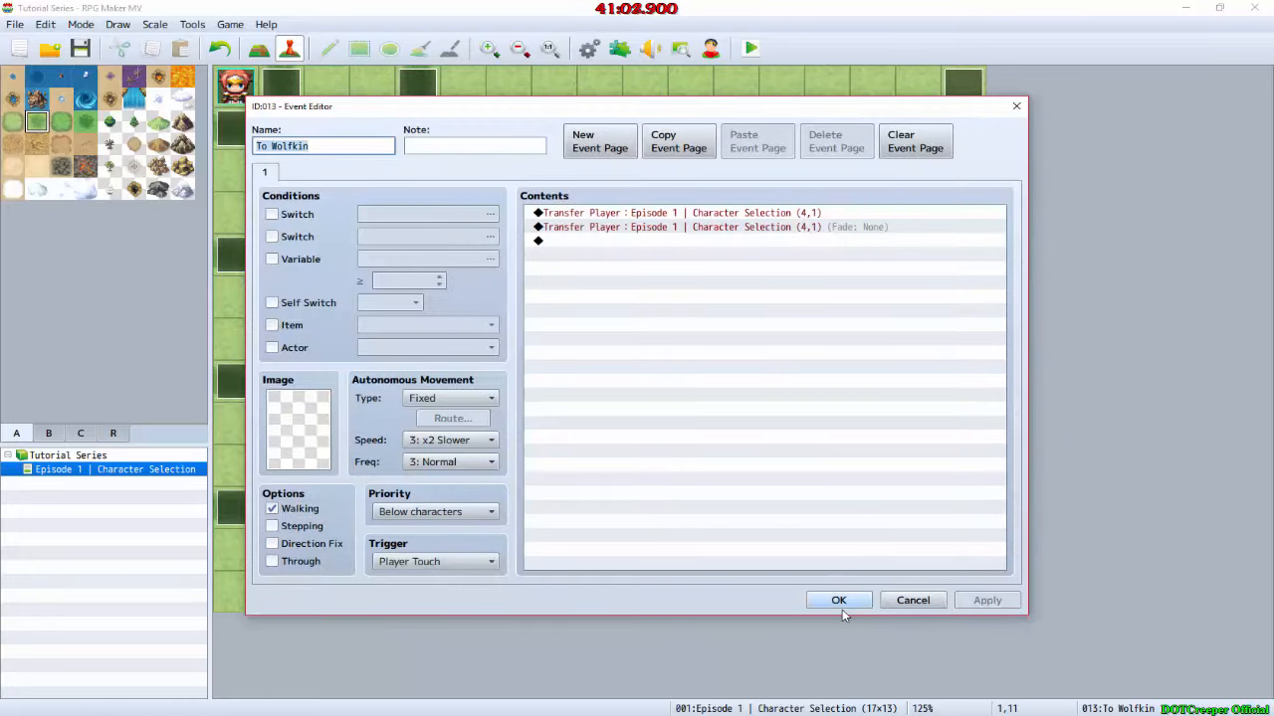
click(822, 215)
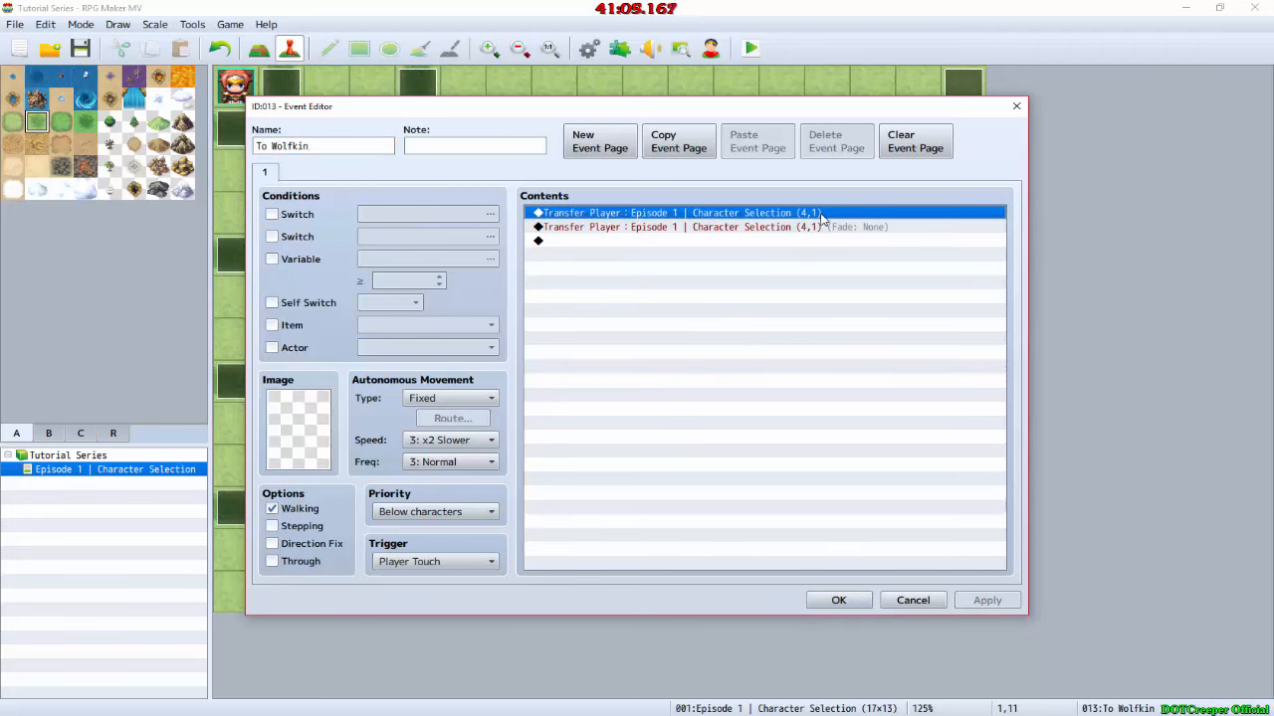
key(Delete)
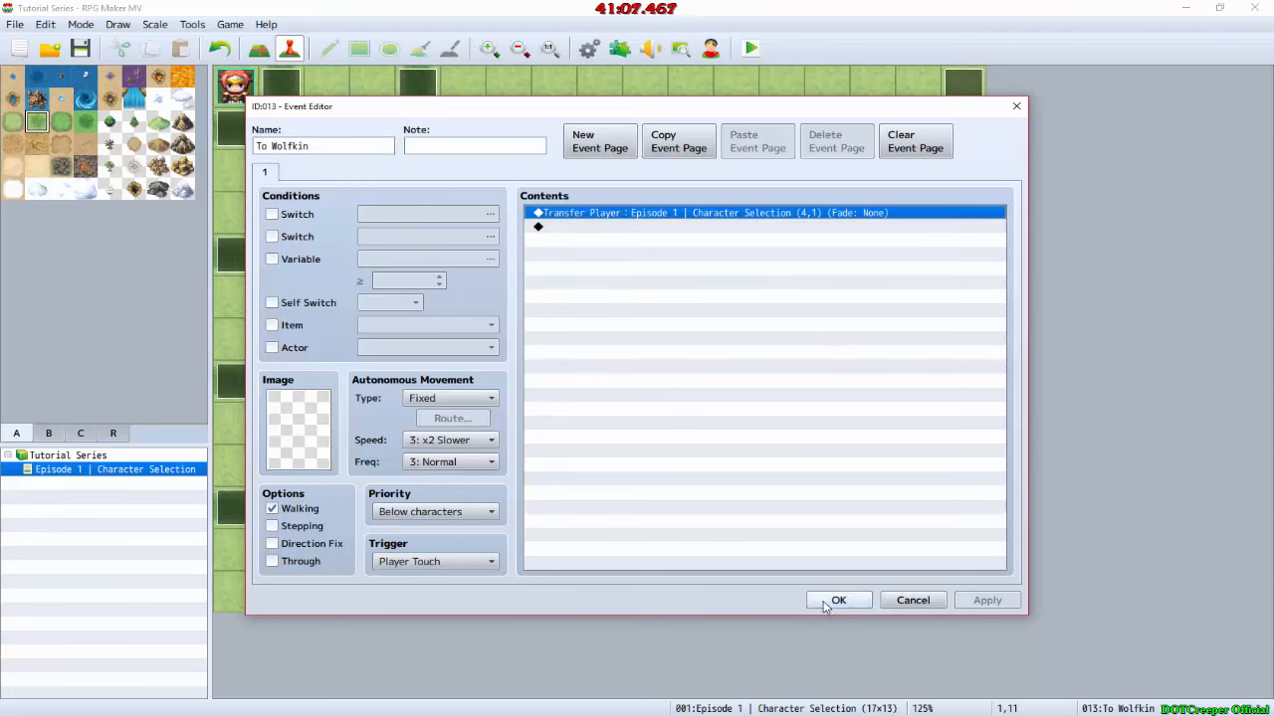
click(839, 600)
Step: Check the contents of the To Elfkin event at 1,9 and the To Wolfkin event at 3,10
double_click(286, 473)
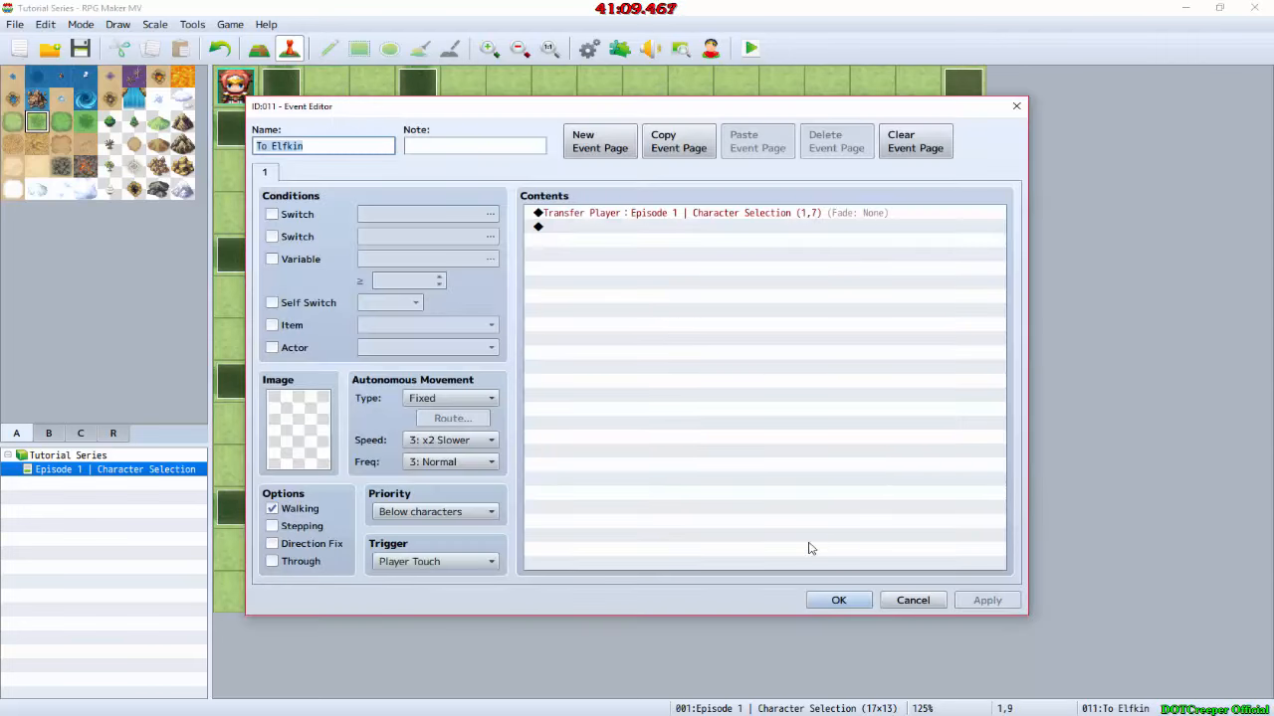
click(827, 600)
click(289, 555)
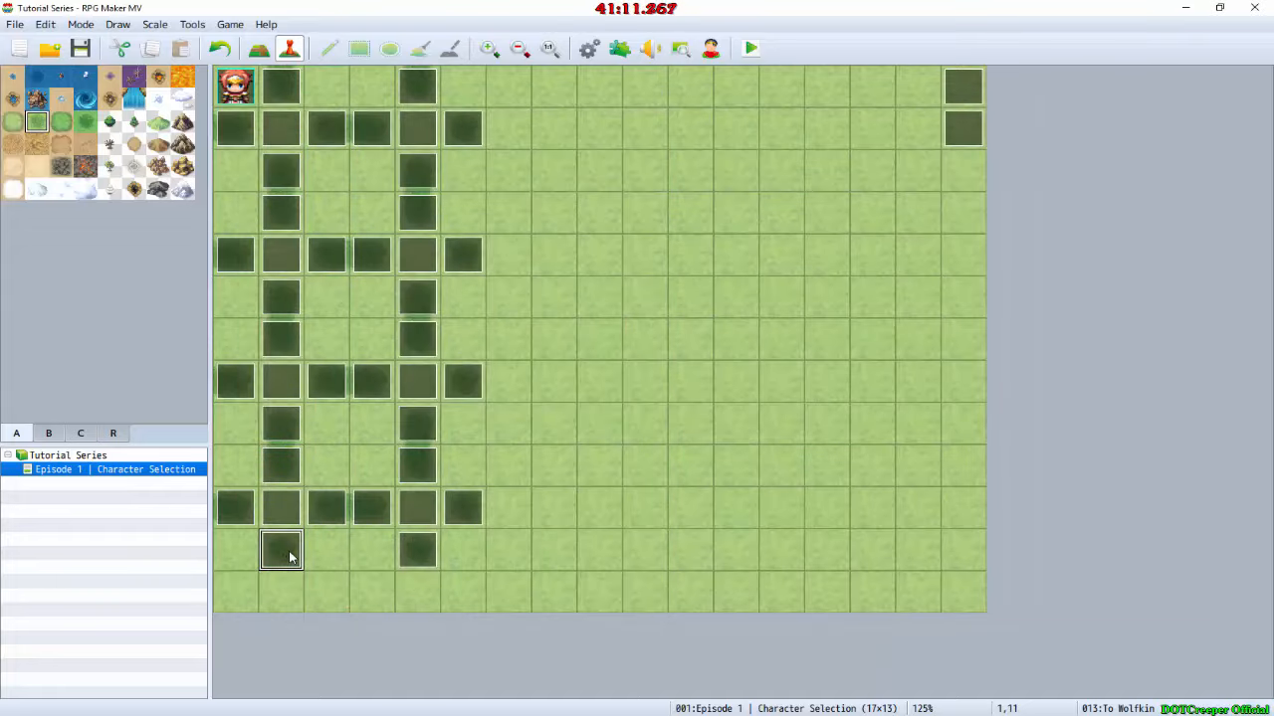
click(375, 392)
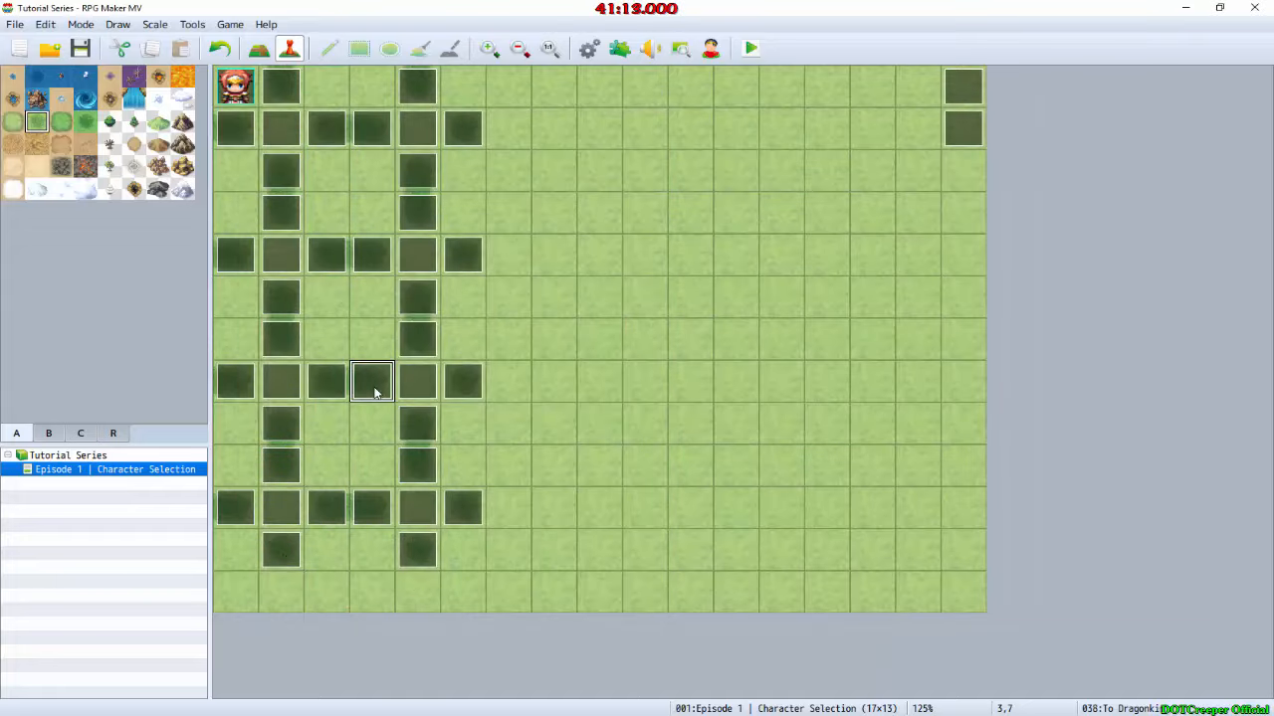
double_click(372, 513)
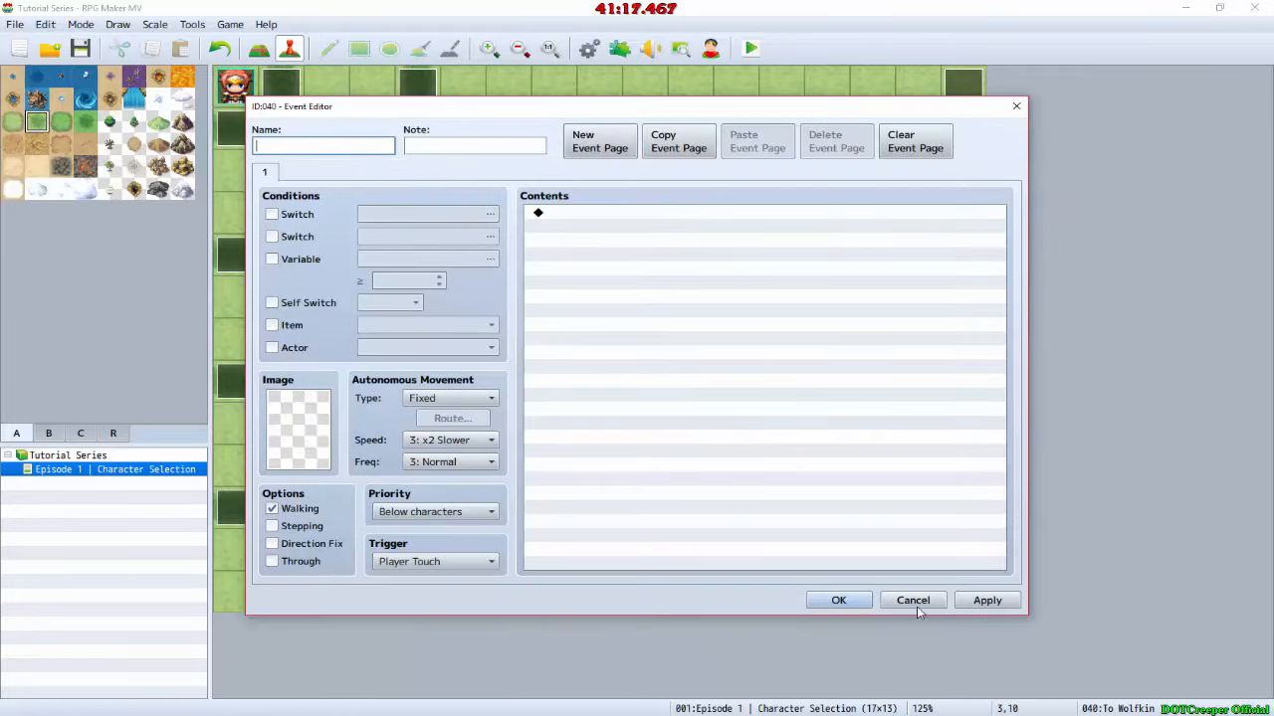
click(912, 600)
Step: Replace the events at 3,10 and 5,10 with copies of the To Wolfkin event at 1,11
double_click(289, 549)
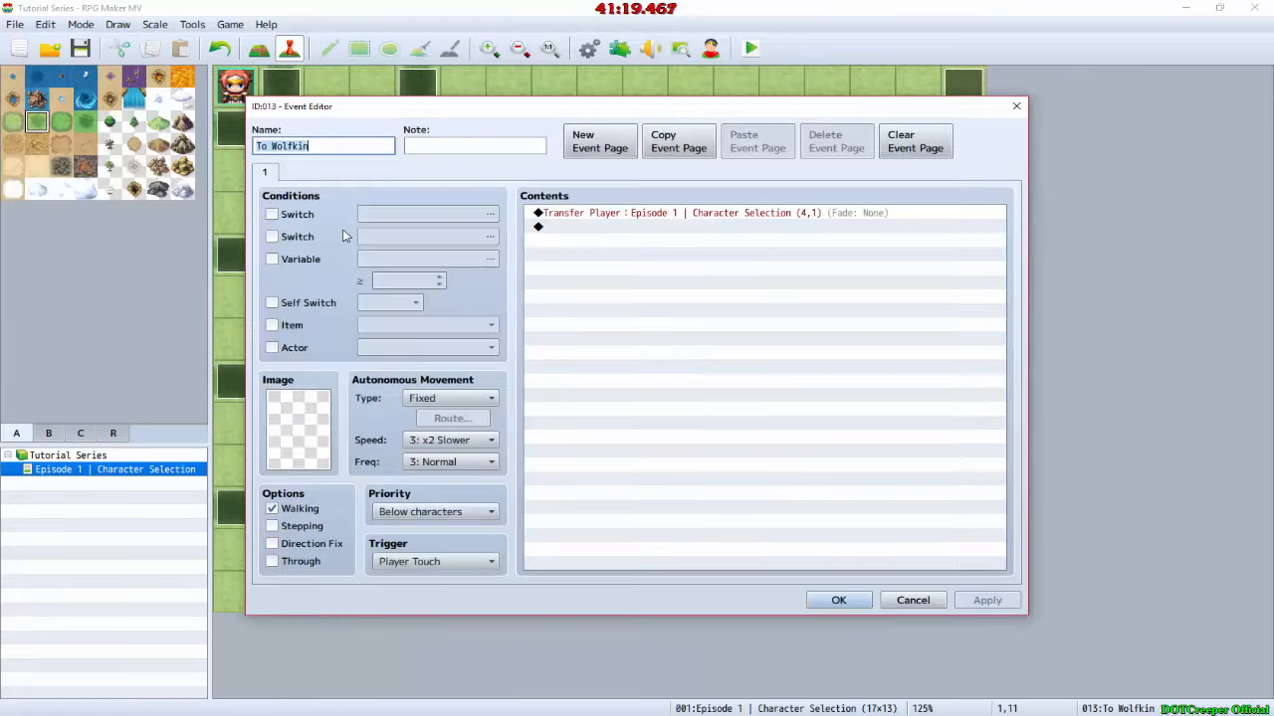
click(864, 602)
click(360, 512)
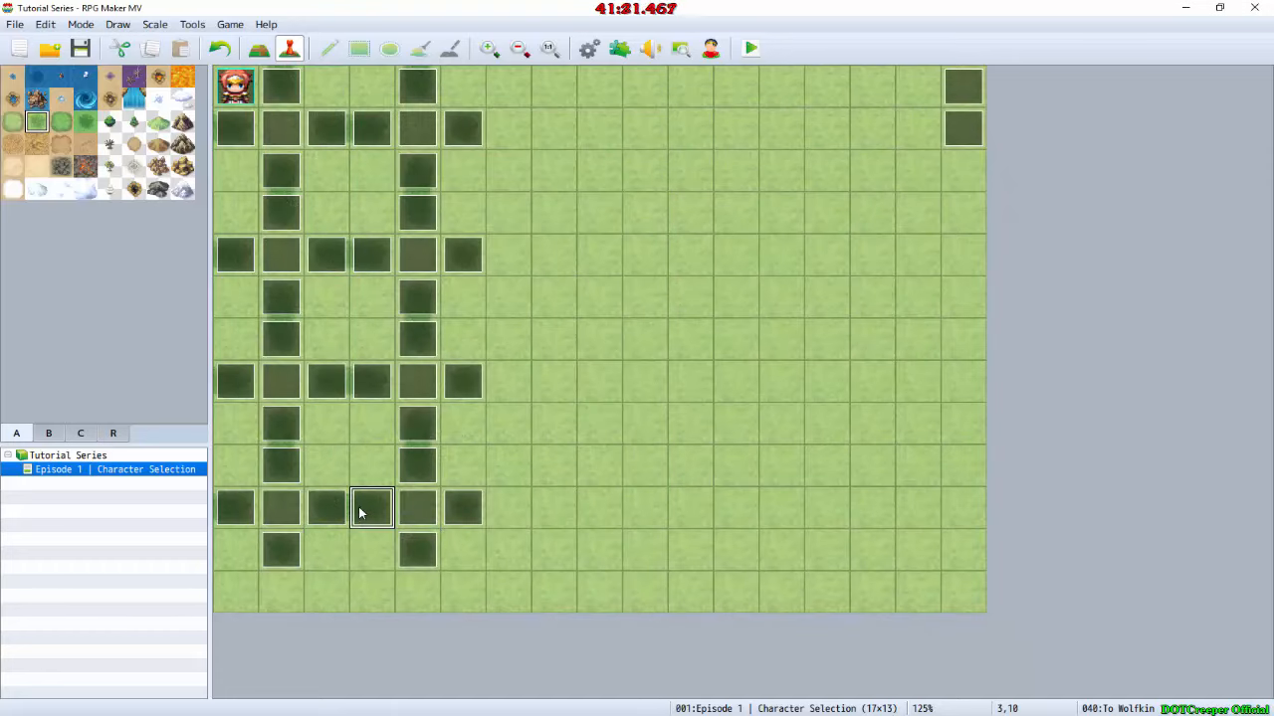
key(Delete)
click(460, 509)
key(Delete)
key(ctrl+v)
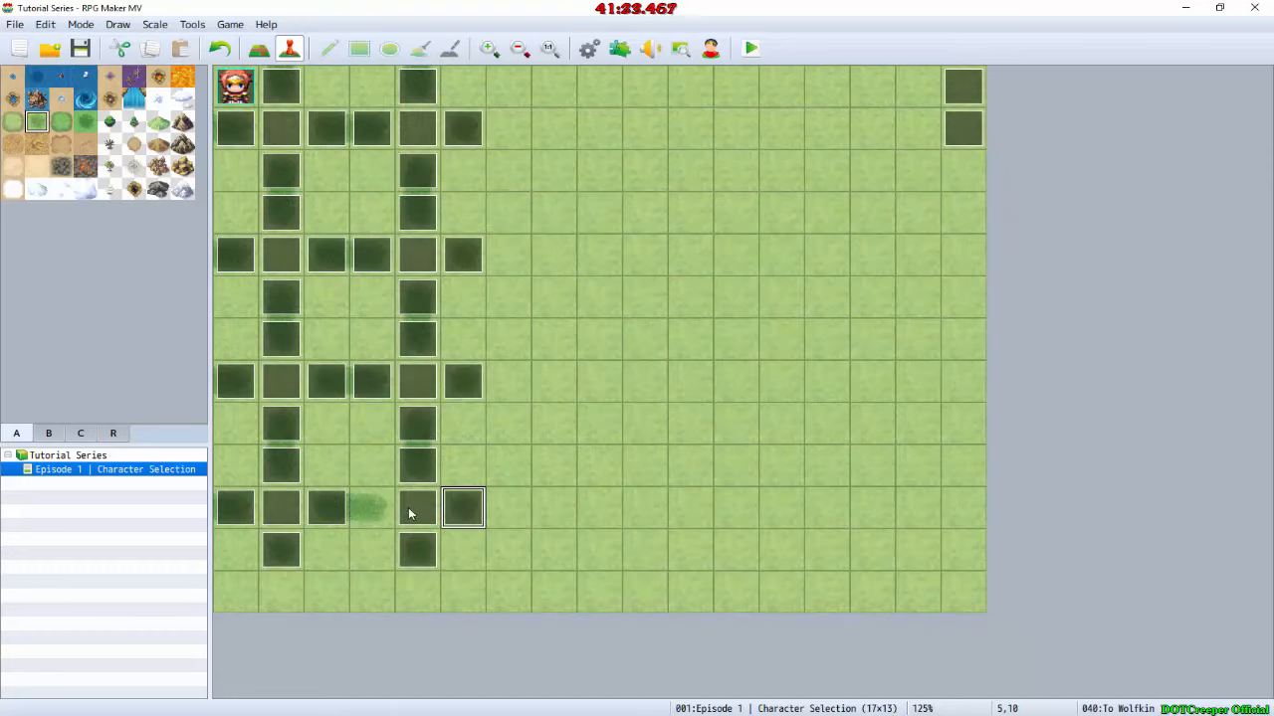
click(378, 514)
key(ctrl+v)
Step: Replace the events at 3,7 and 5,7 with copies of the To Dragonkin event at 4,0
double_click(388, 386)
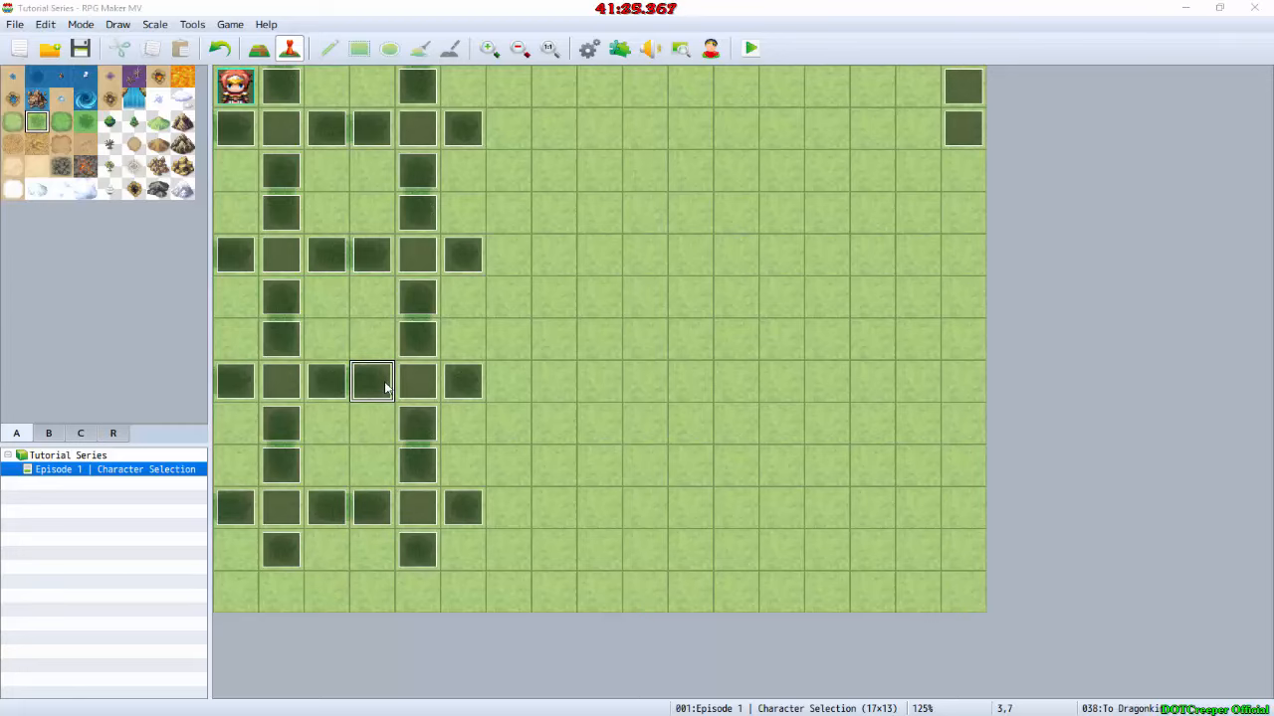
click(852, 601)
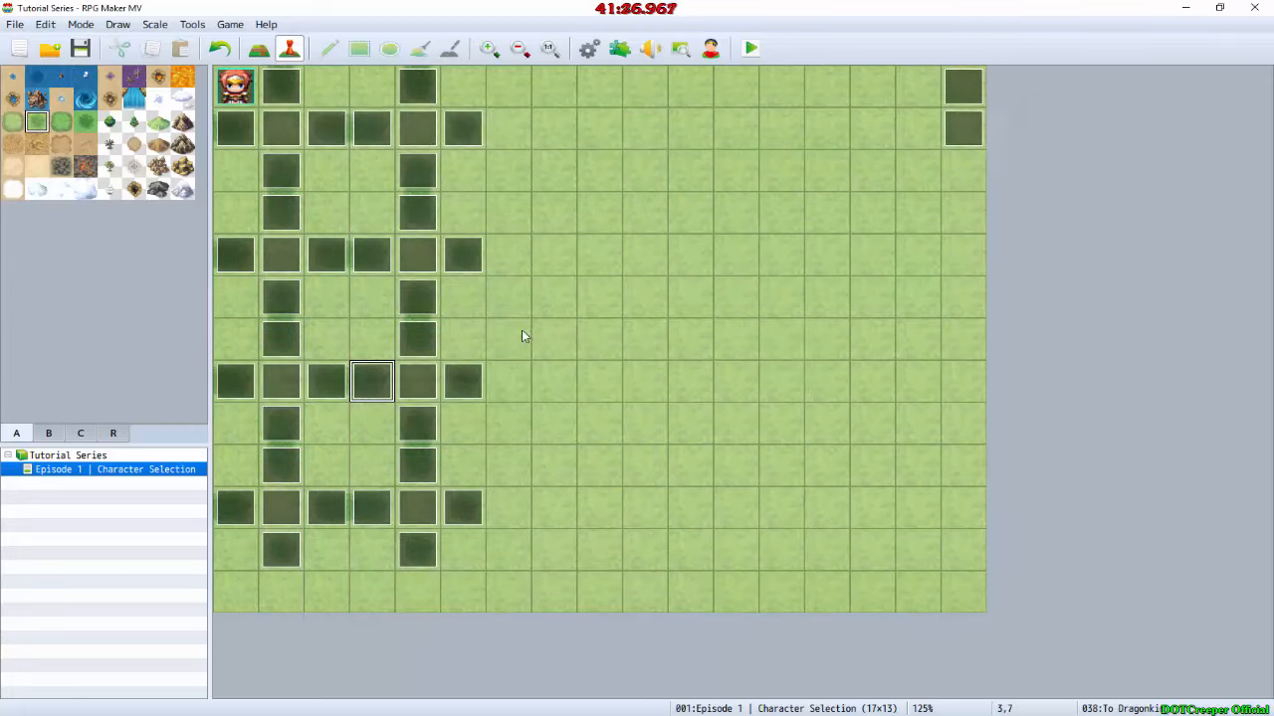
double_click(426, 85)
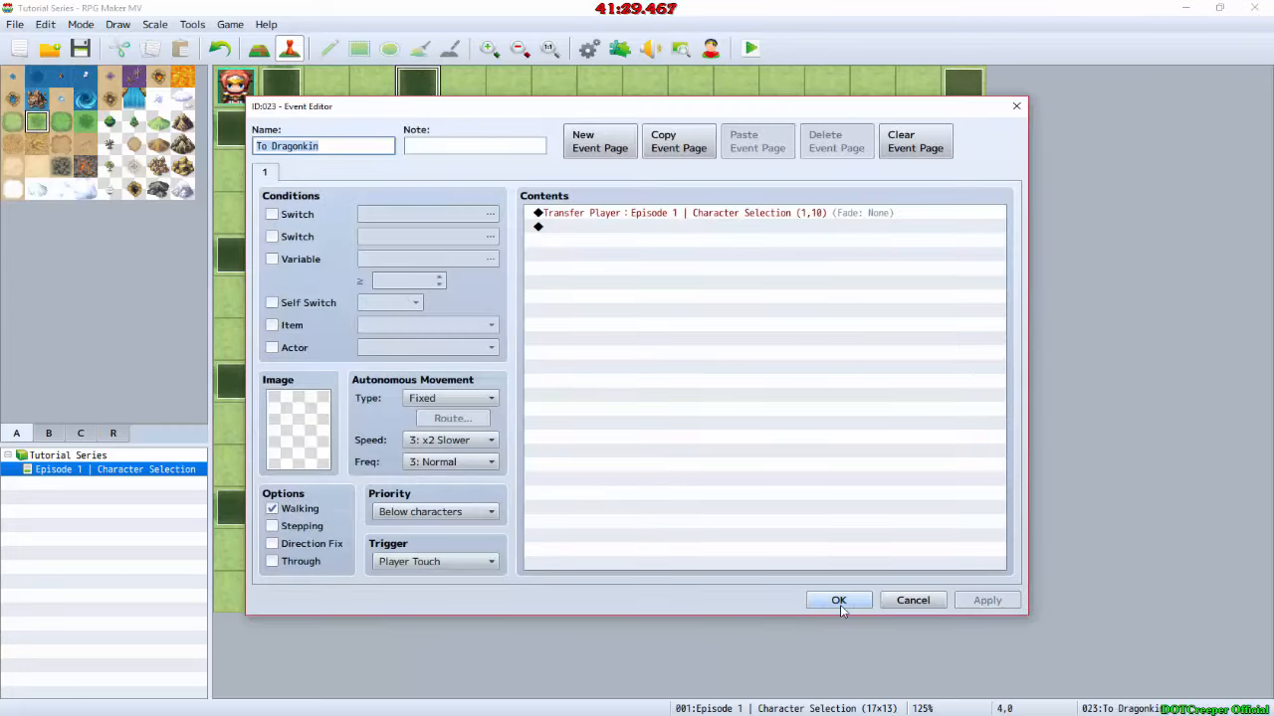
click(839, 601)
click(370, 379)
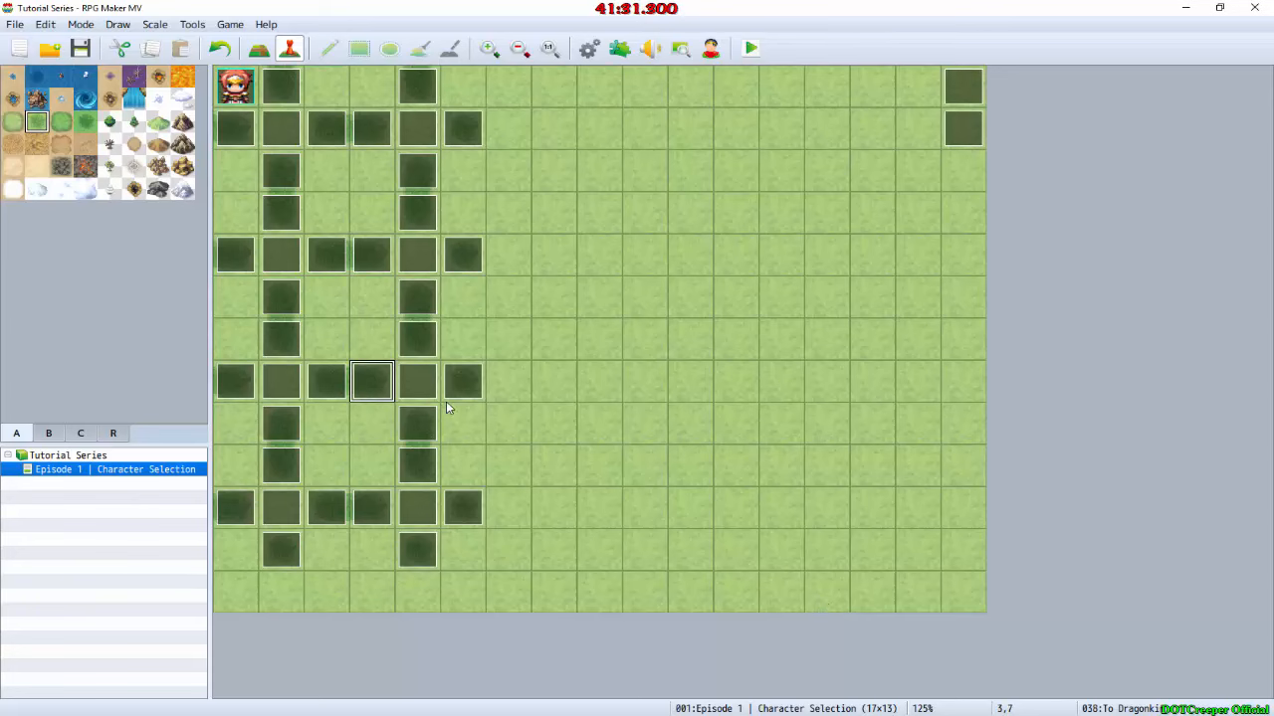
key(Delete)
click(473, 383)
key(Delete)
key(ctrl+z)
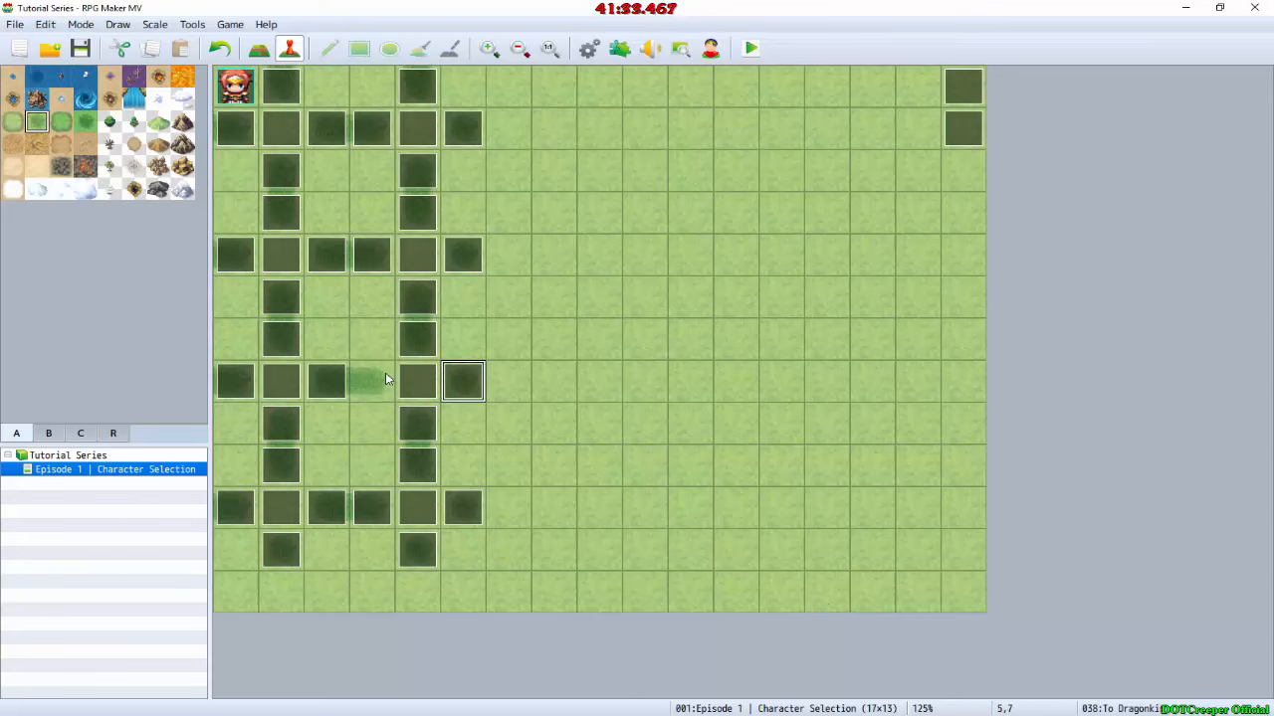
key(ctrl+z)
Step: Replace the empty To Elfkin events at 3,4 and 5,4 with copies of the To Elfkin event at 1,9
double_click(445, 255)
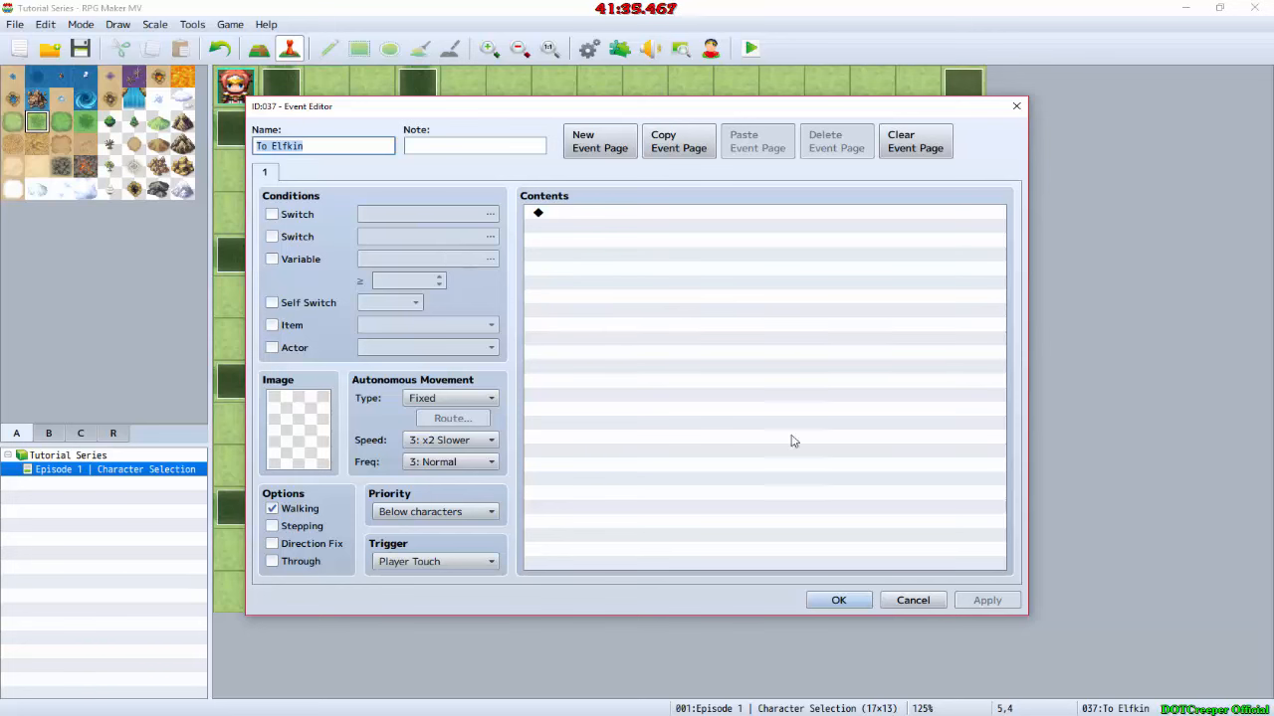
click(839, 599)
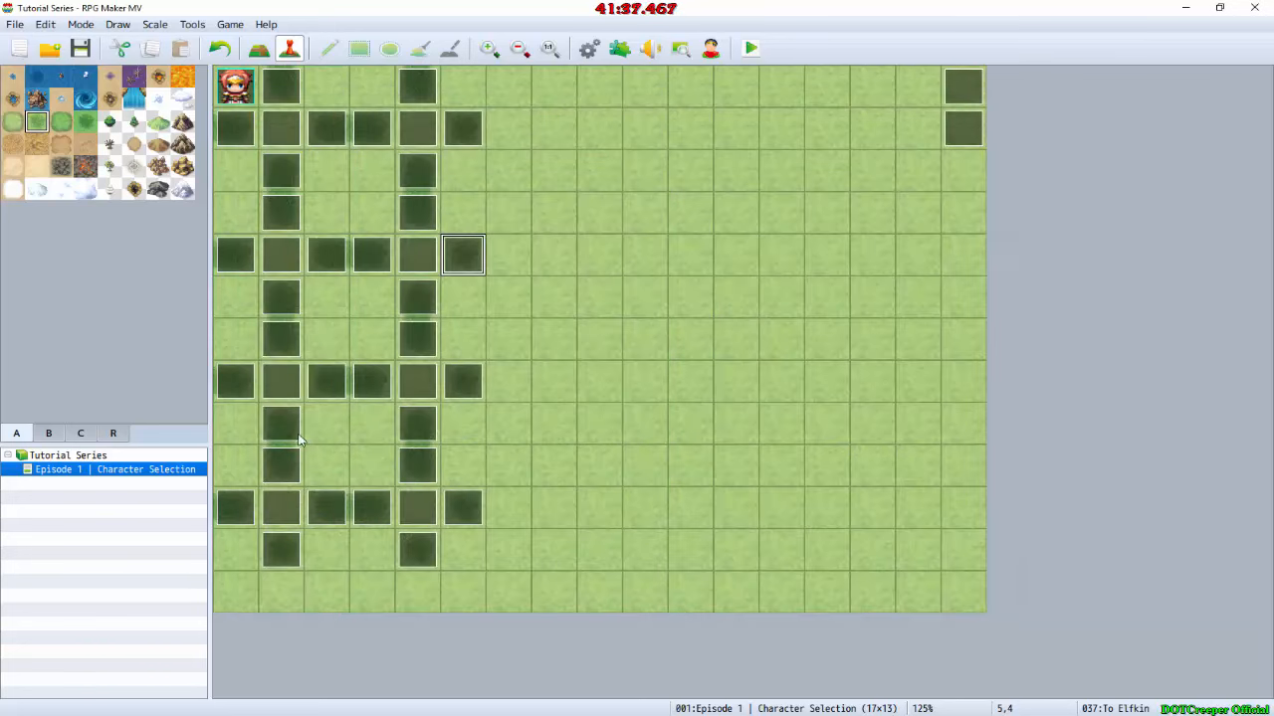
double_click(279, 452)
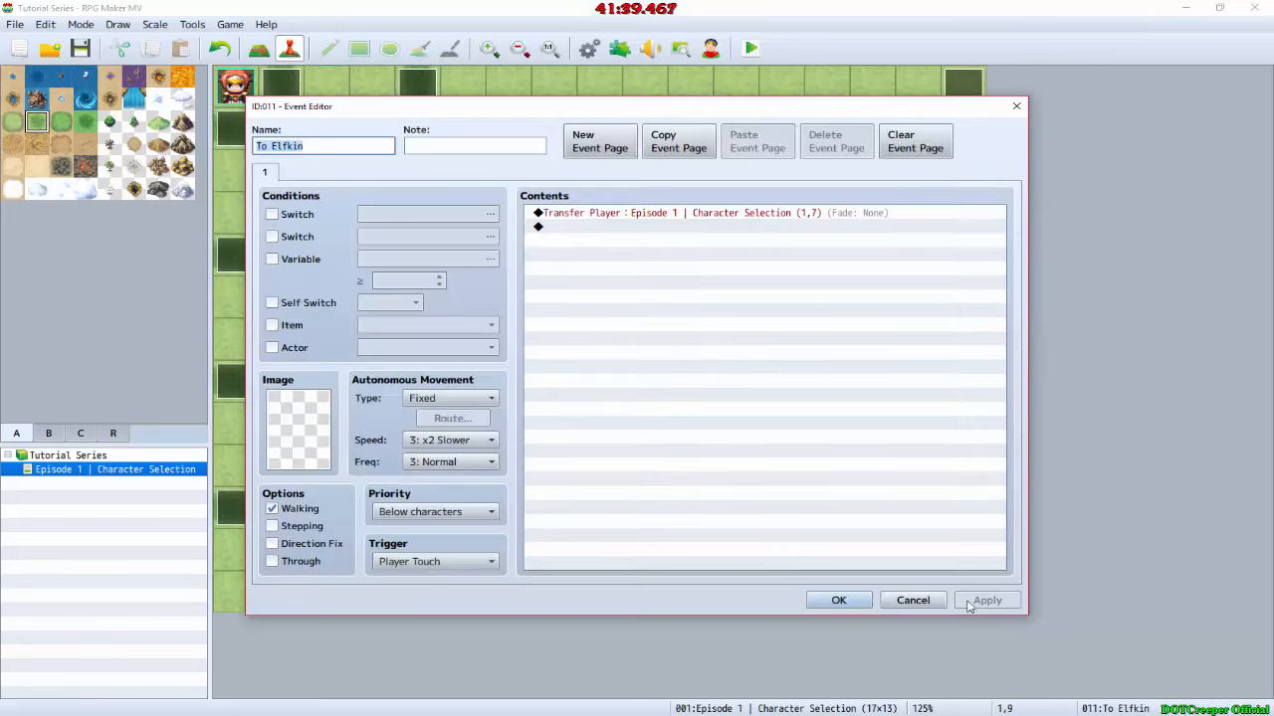
click(933, 603)
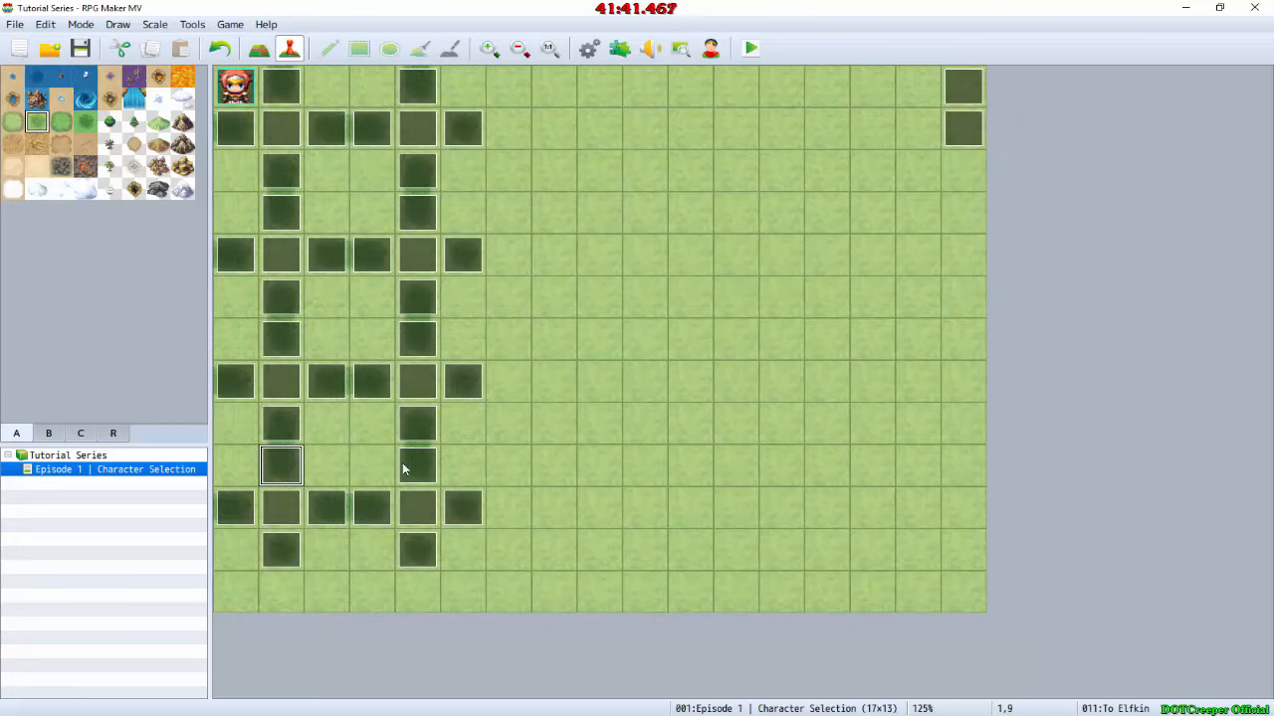
click(458, 261)
key(Delete)
click(373, 260)
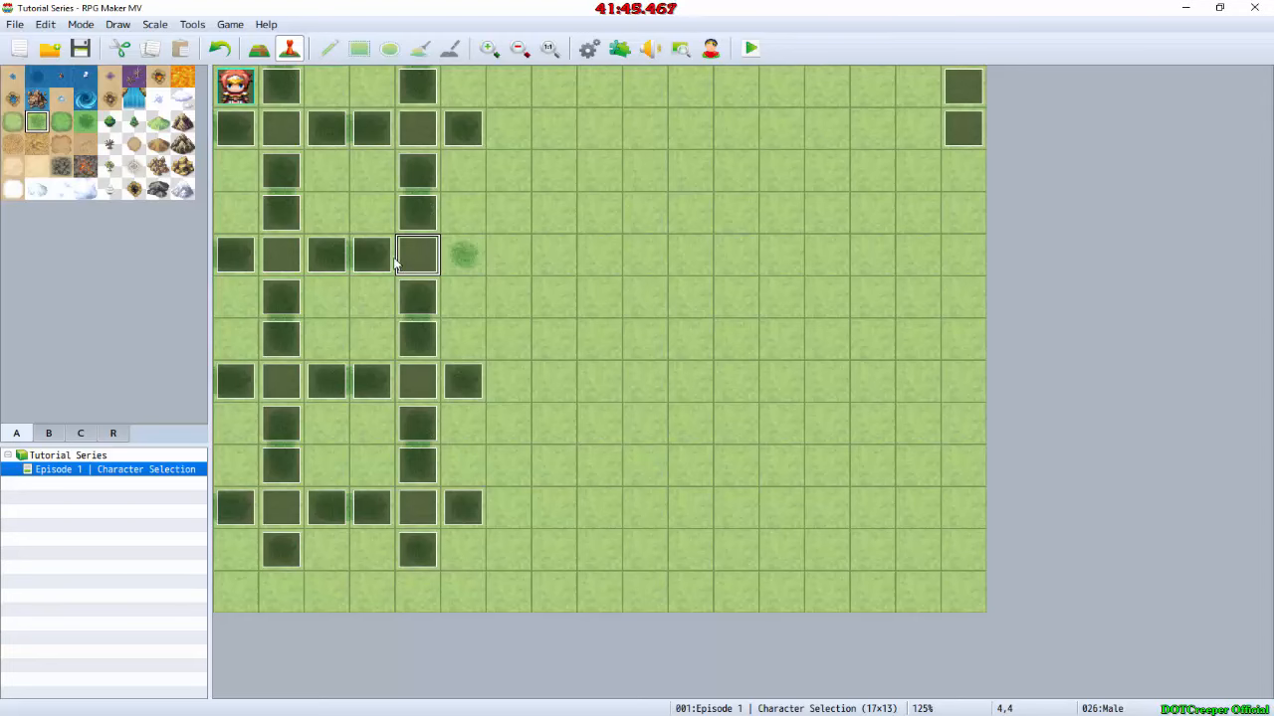
key(Delete)
key(ctrl+z)
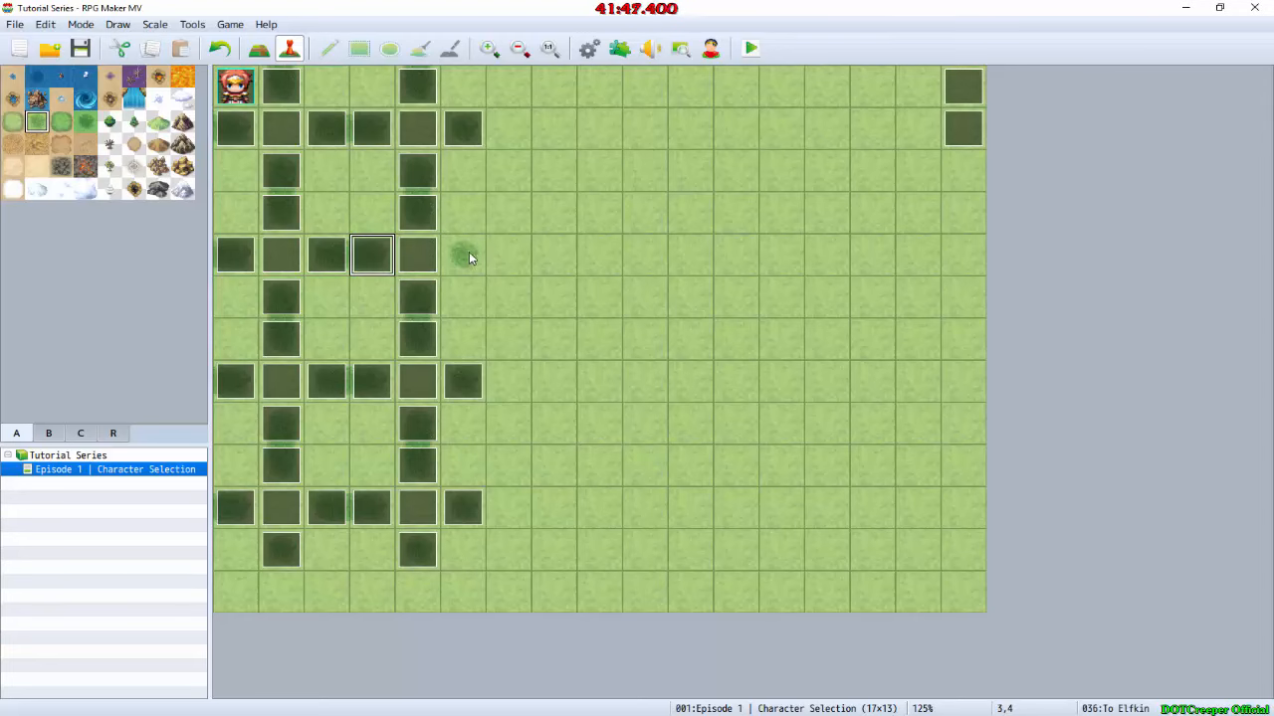
key(ctrl+z)
Step: Check the transfer destination of the To Other event at 5,1
click(473, 129)
double_click(473, 127)
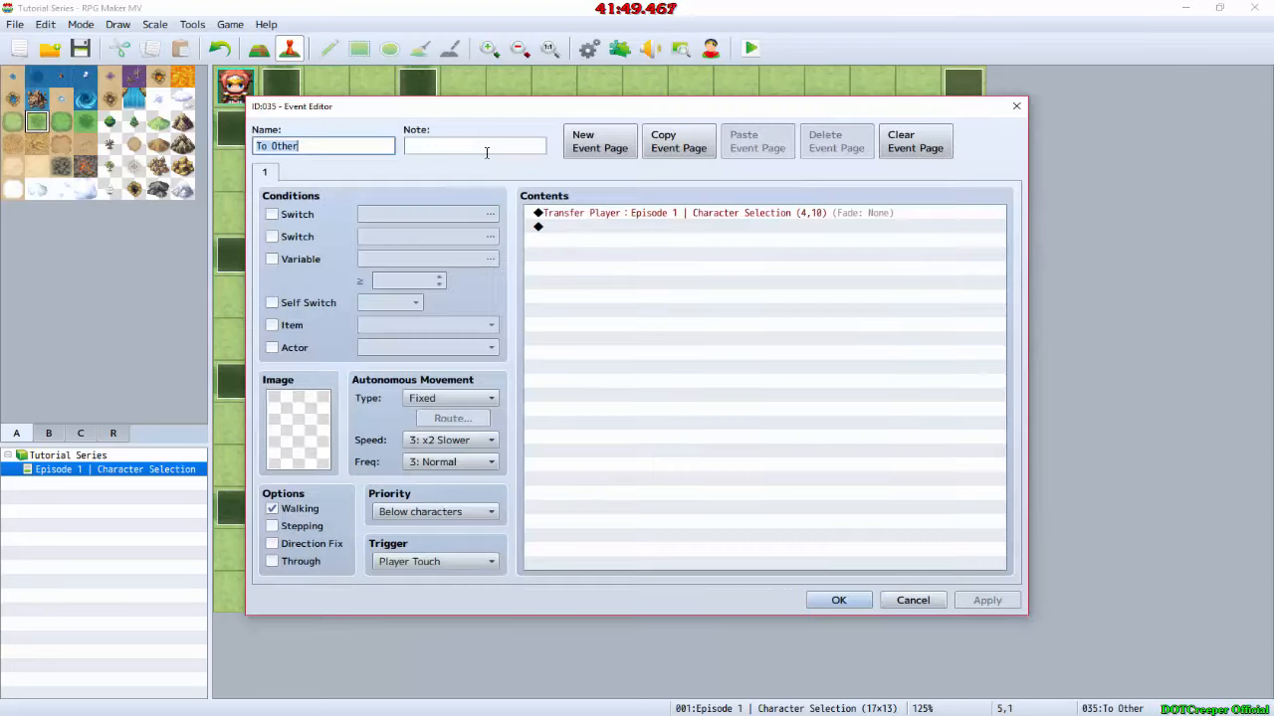
click(839, 600)
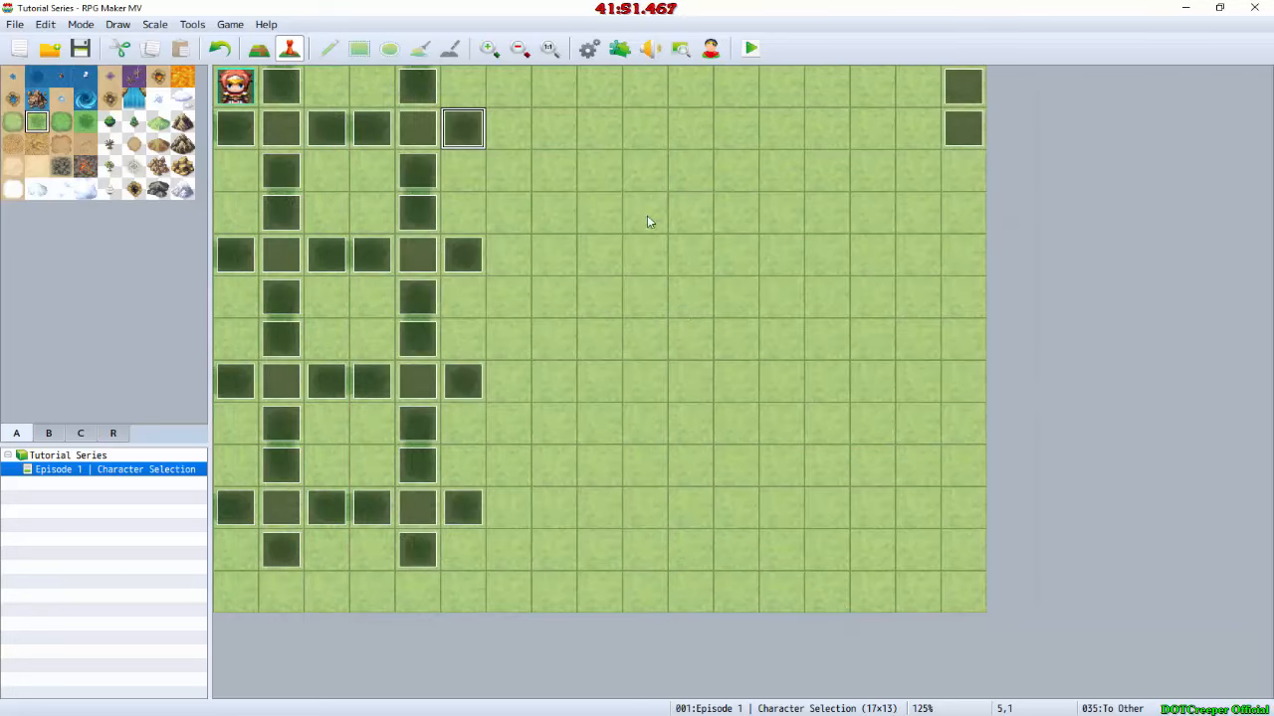
Step: Save the changes, start a playtest and test the downward transfers in the first race column
click(753, 48)
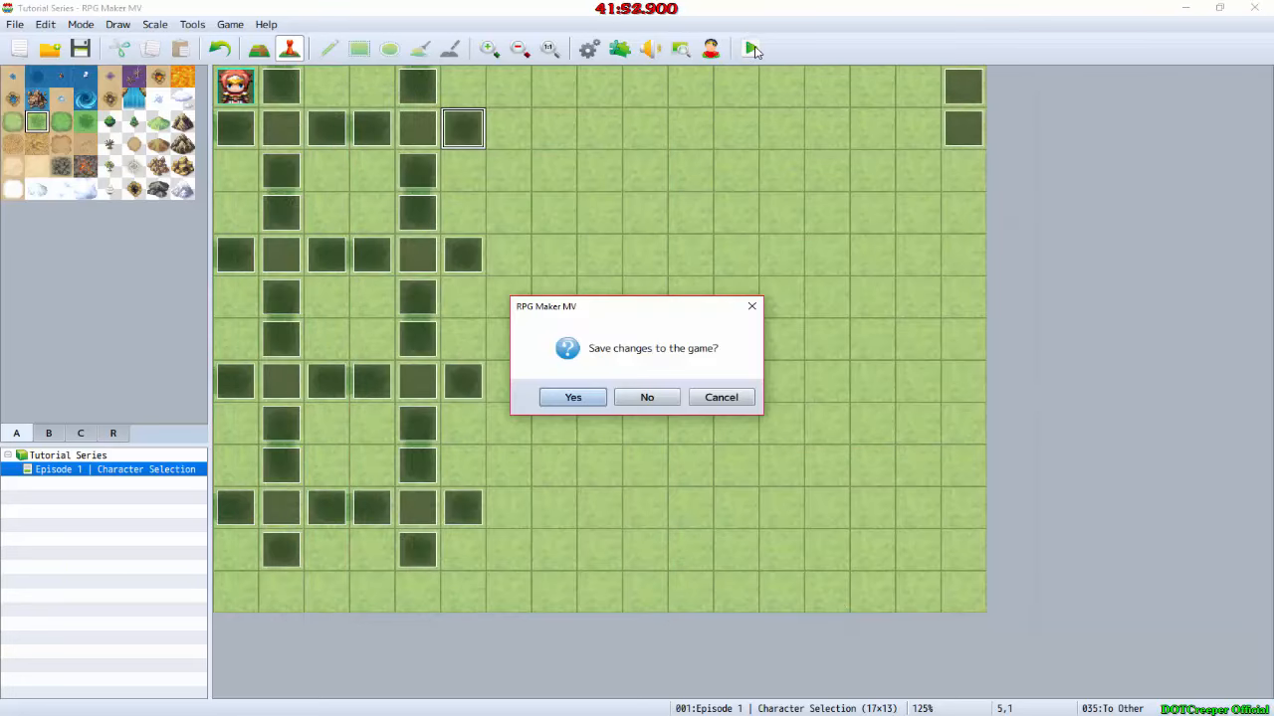
key(Return)
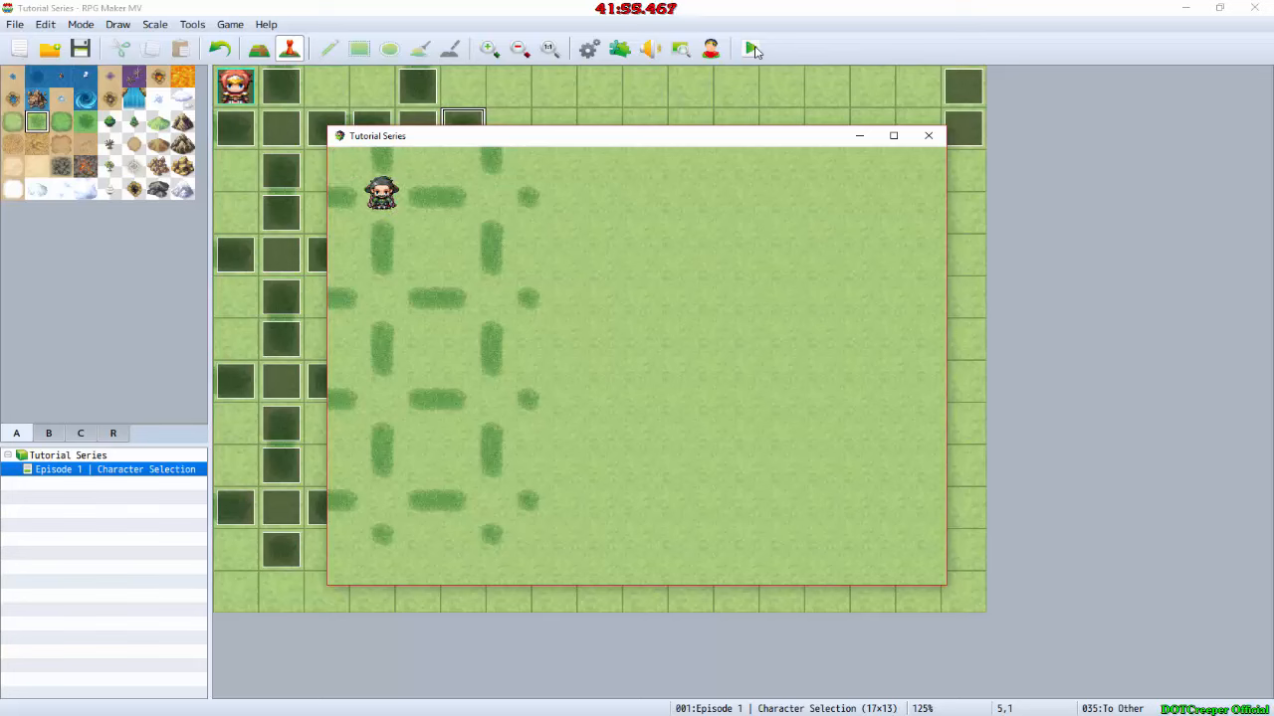
key(Down)
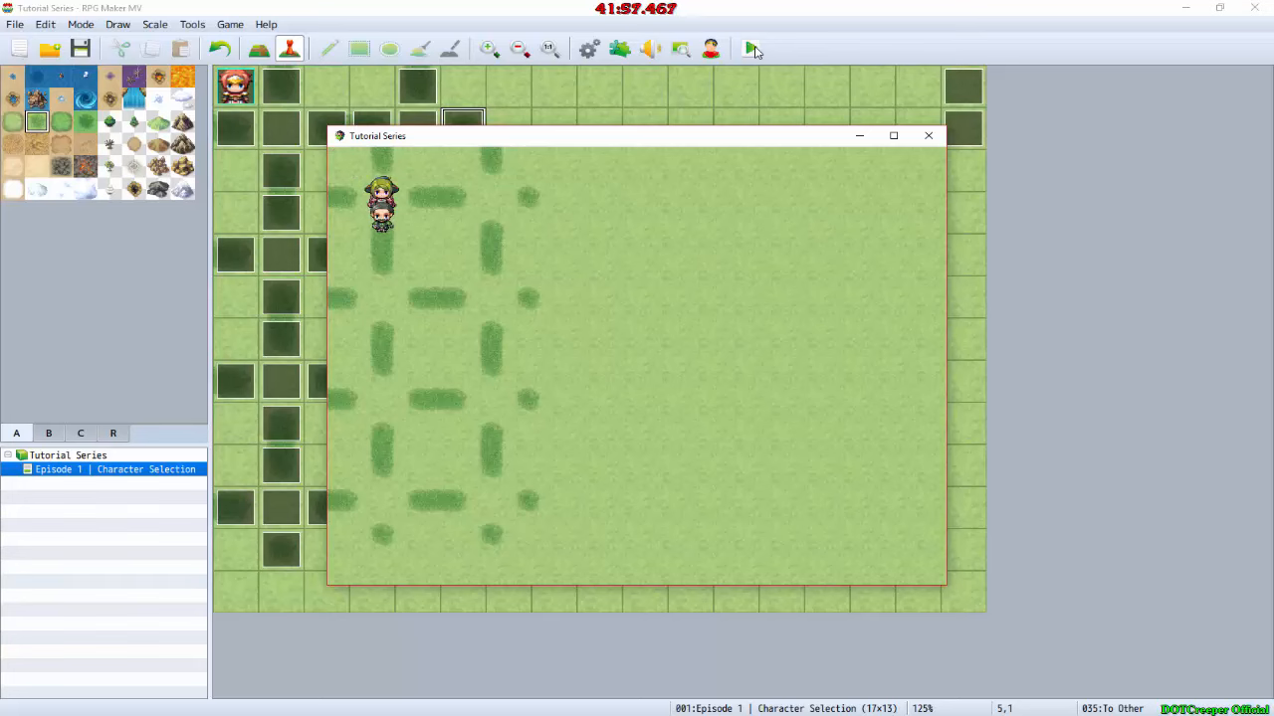
key(Left)
key(Down)
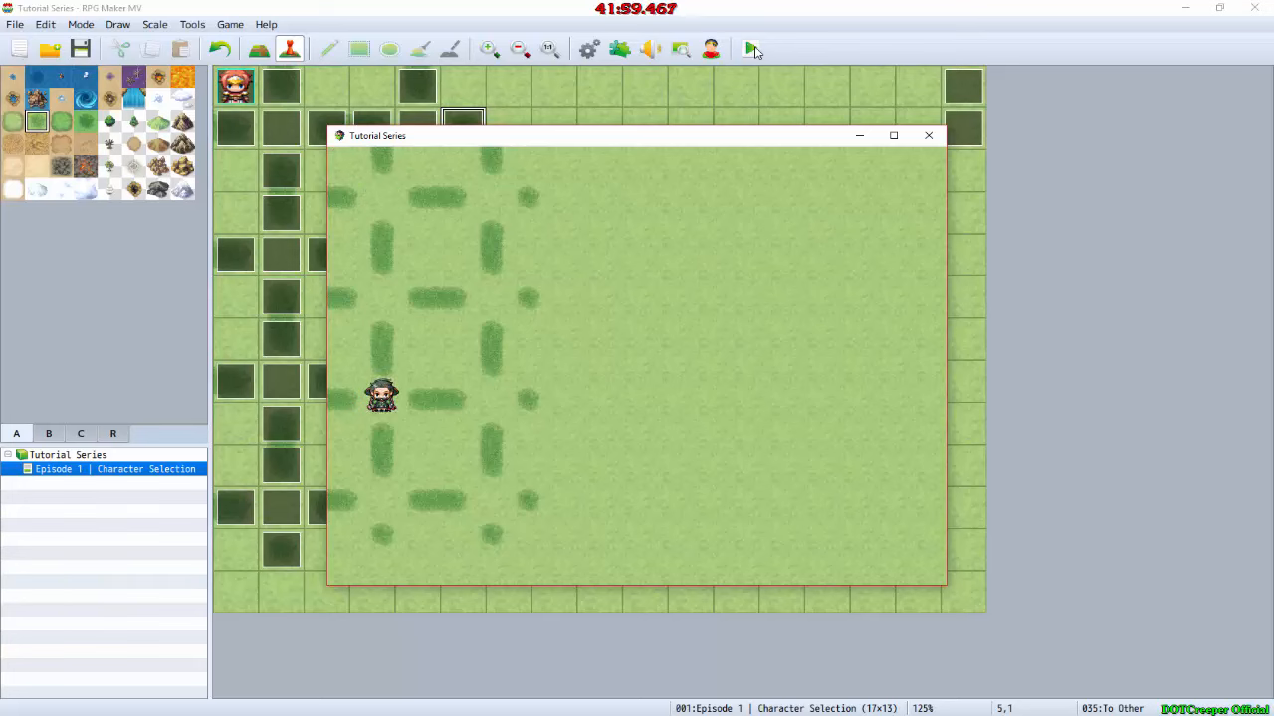
Step: Test the sideways transfers on the row-7 selection spots in both columns of the playtest
key(Right)
key(Left)
key(Left)
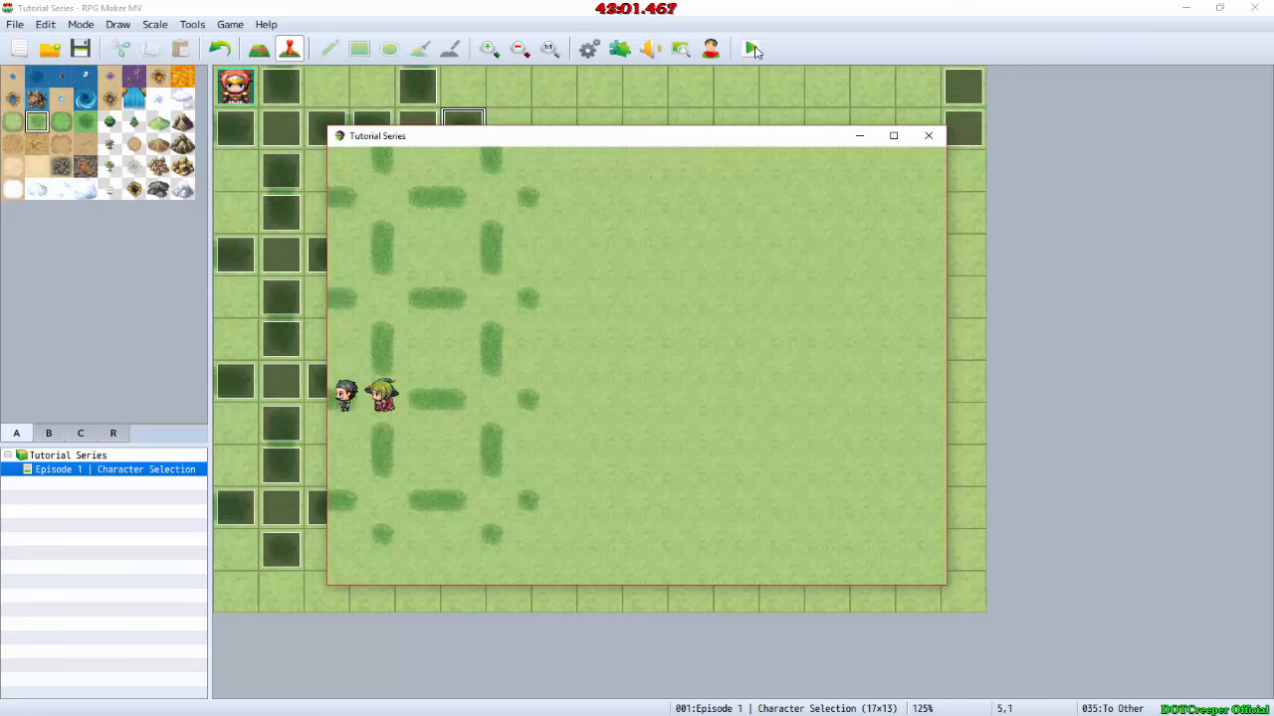
key(Left)
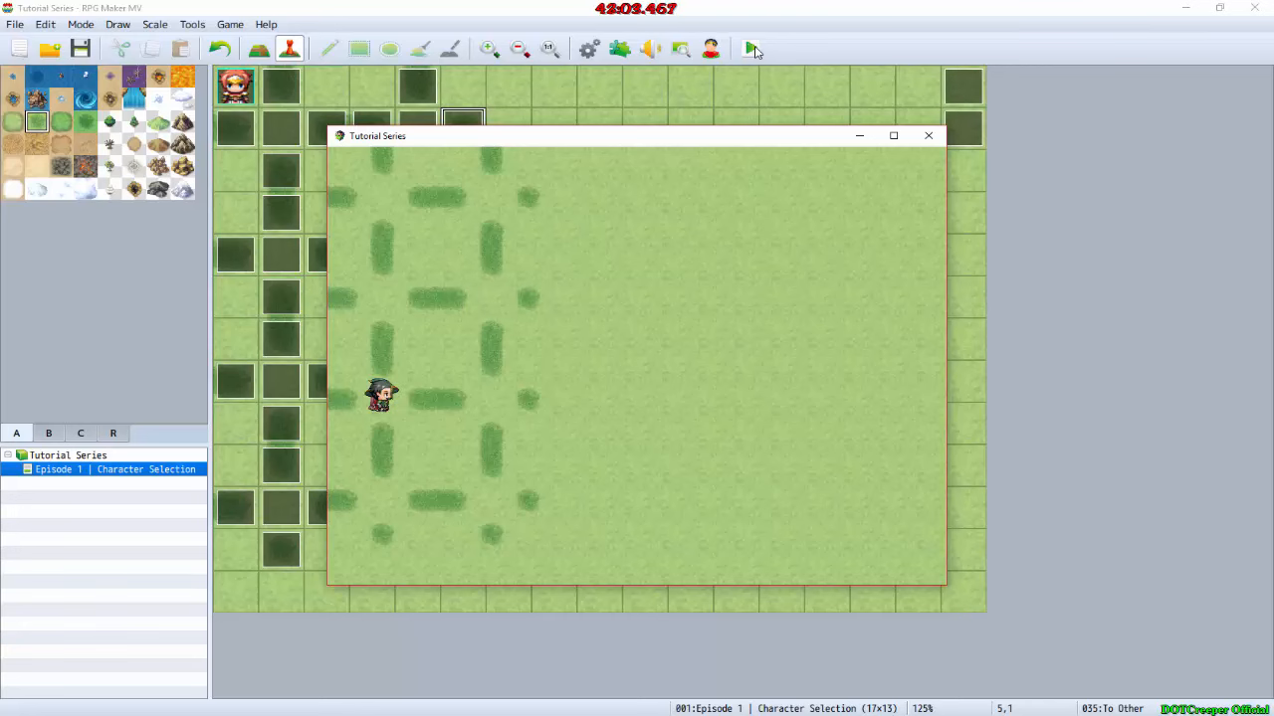
key(Down)
key(Right)
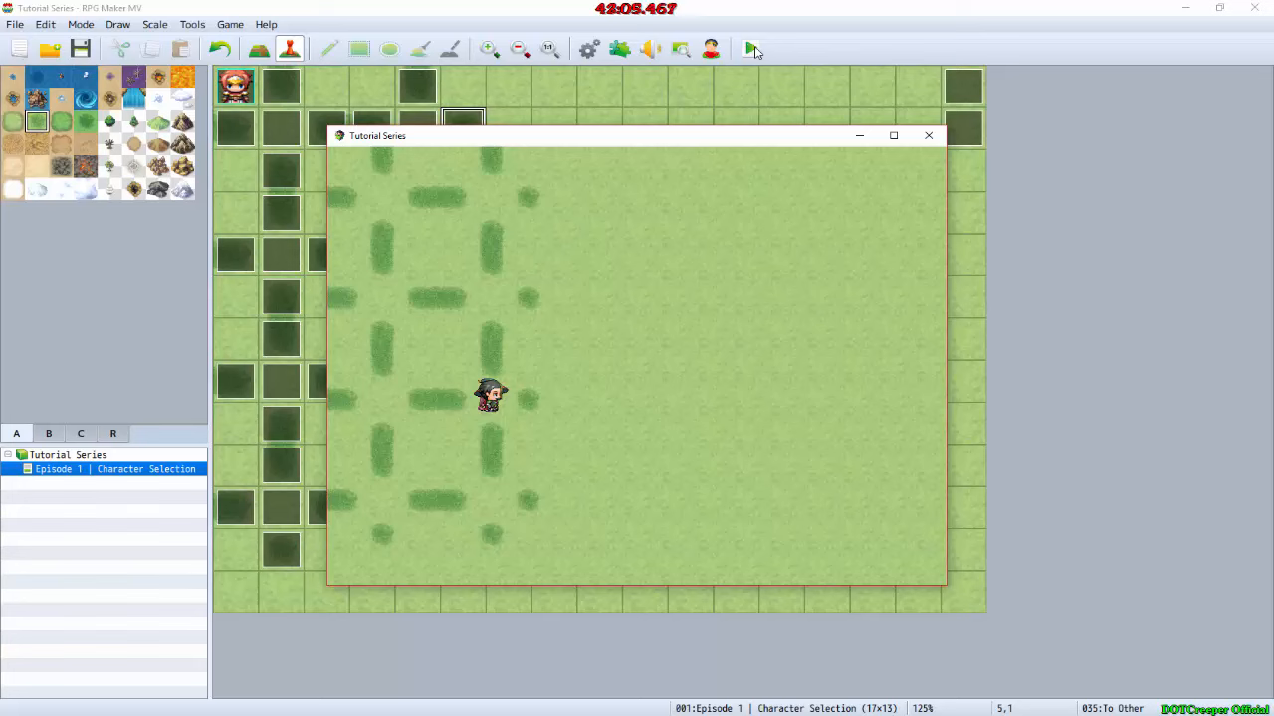
key(Right)
key(Left)
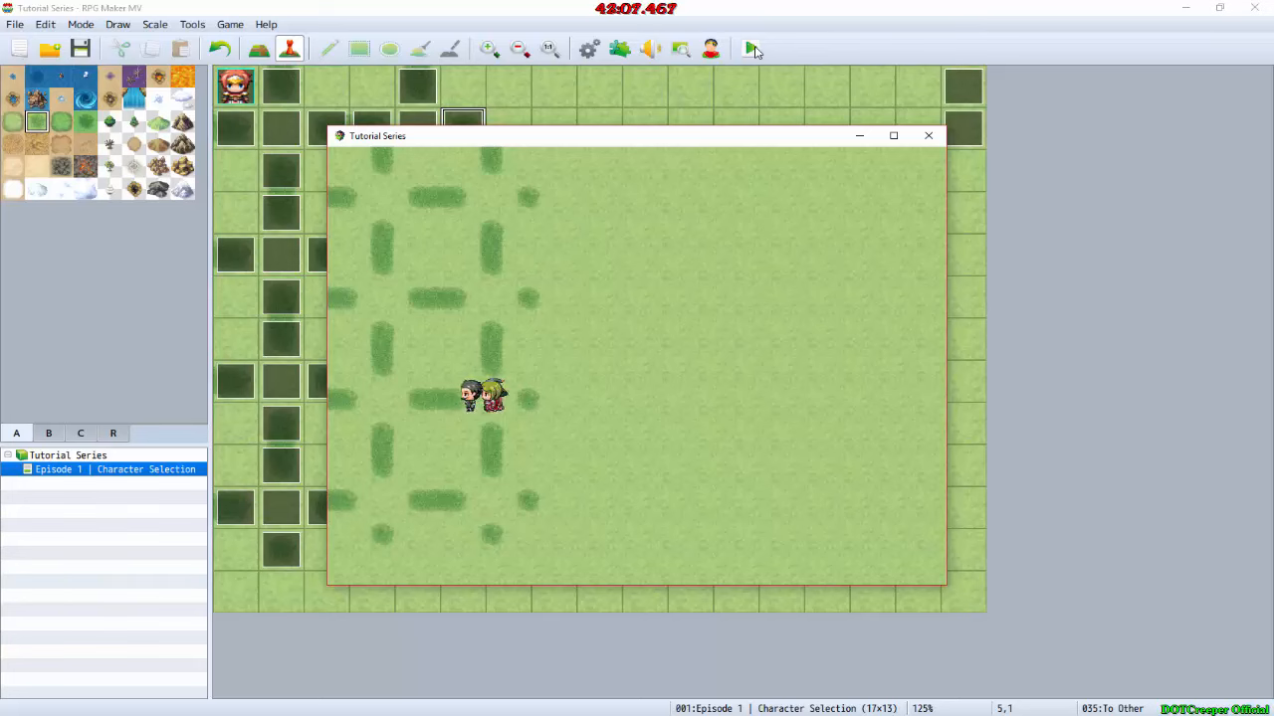
Step: Continue down to the first selection row of the second column and test its sideways transfers
key(Down)
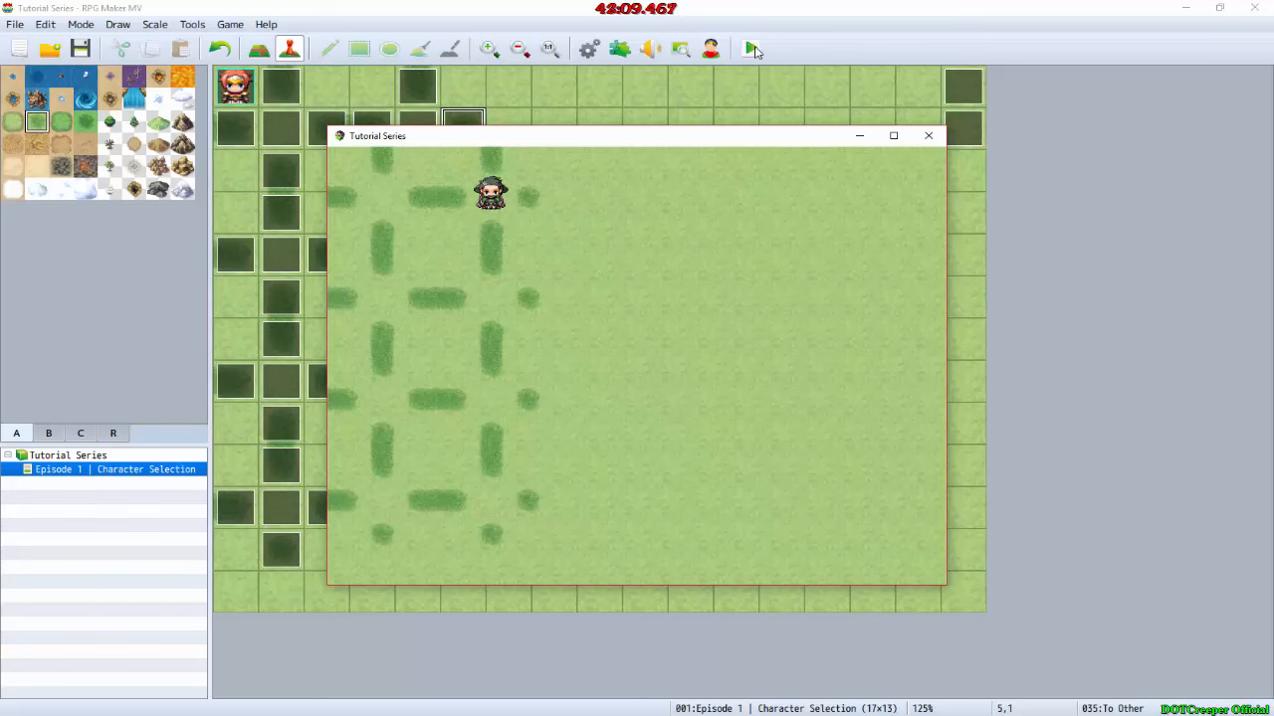
key(Right)
key(Right)
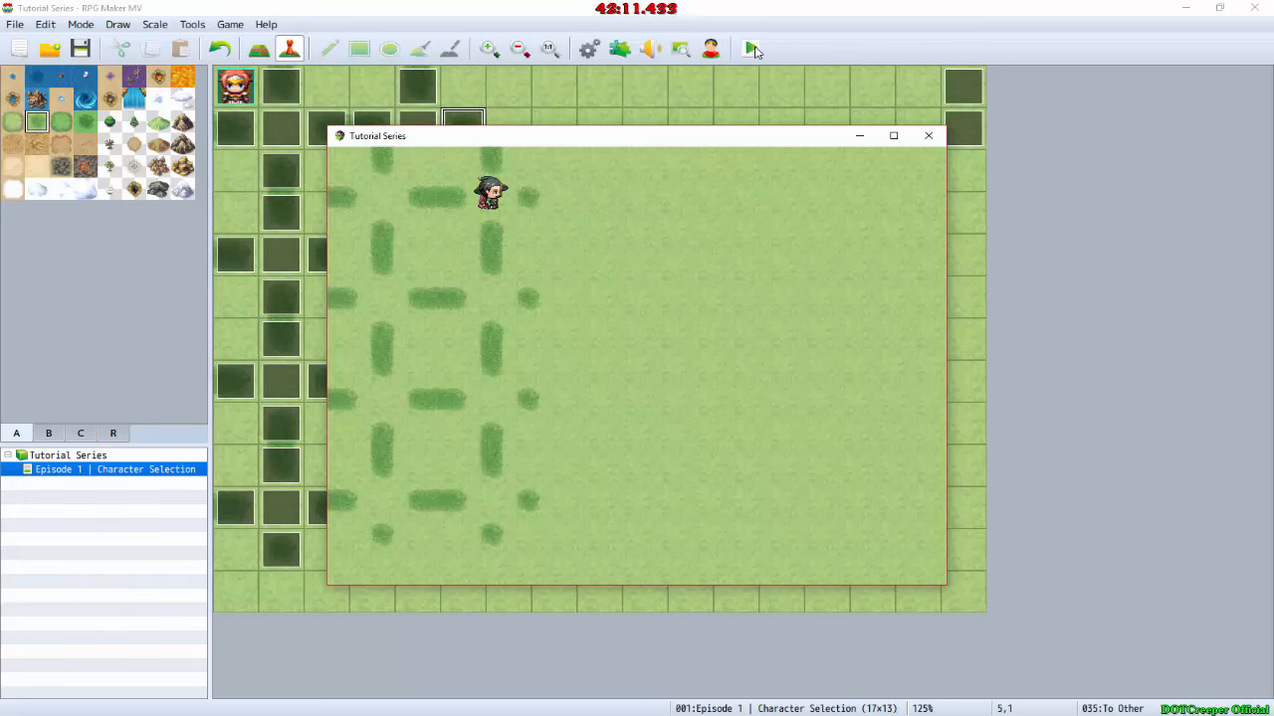
key(Left)
key(Left)
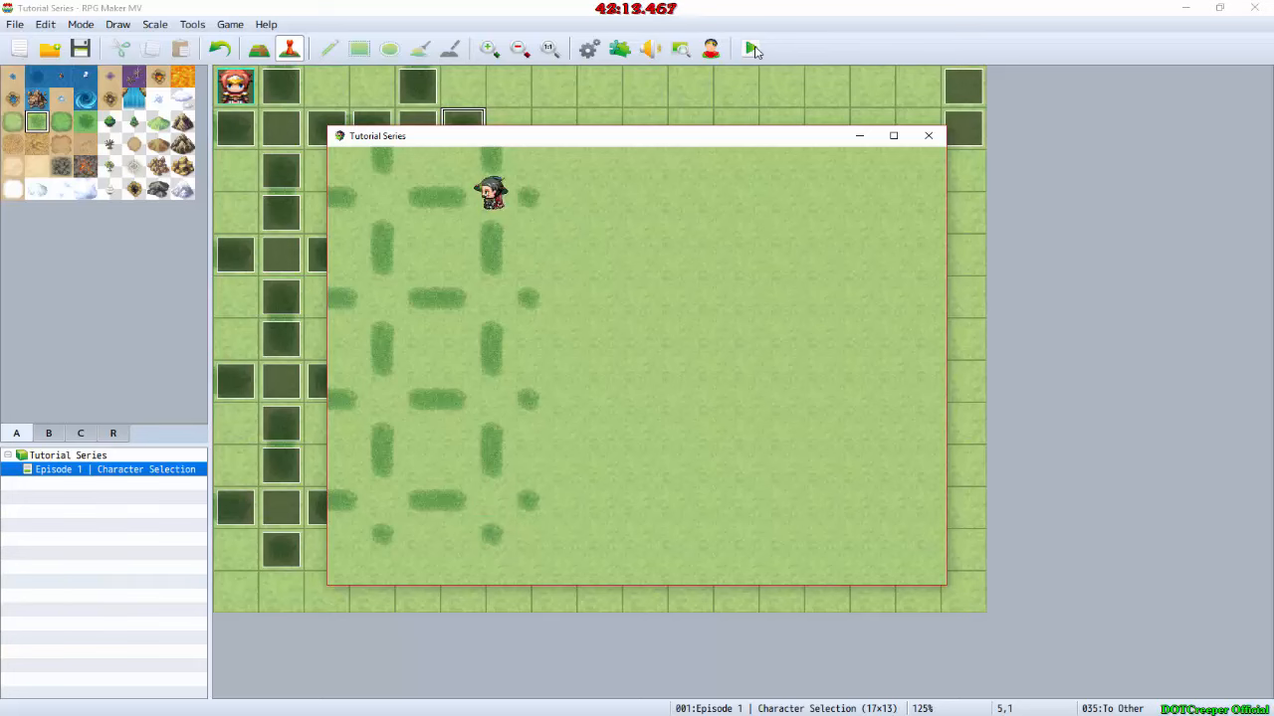
key(Left)
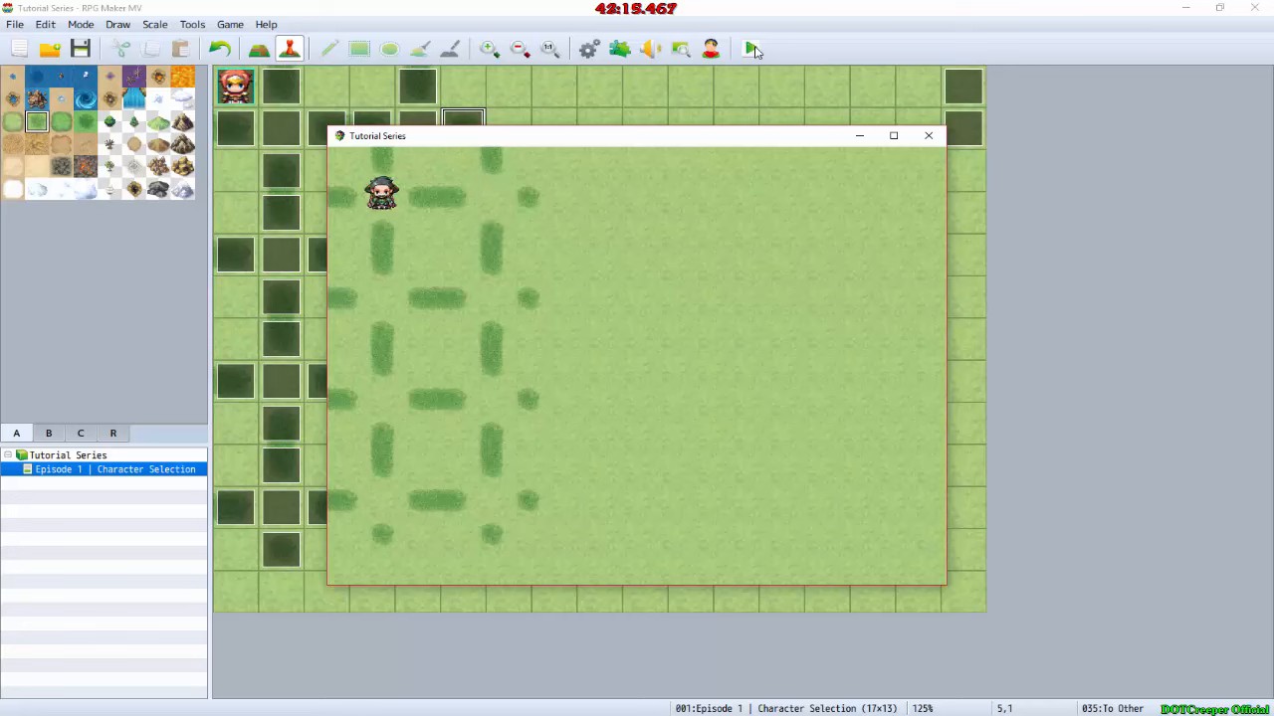
Step: Test the upward transfers through both race columns, and check the sideways and downward transfers along the way
key(Up)
key(Up)
key(Up)
key(Up)
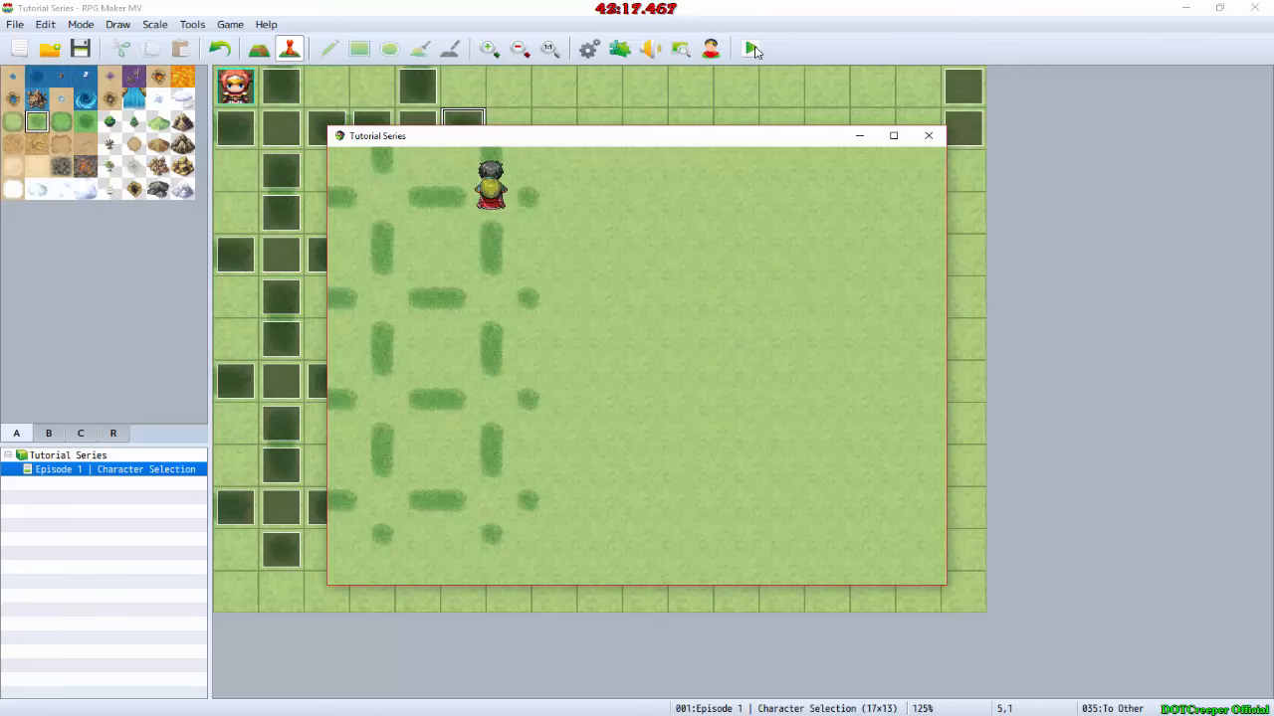
key(Up)
key(Up)
key(Up)
key(Up)
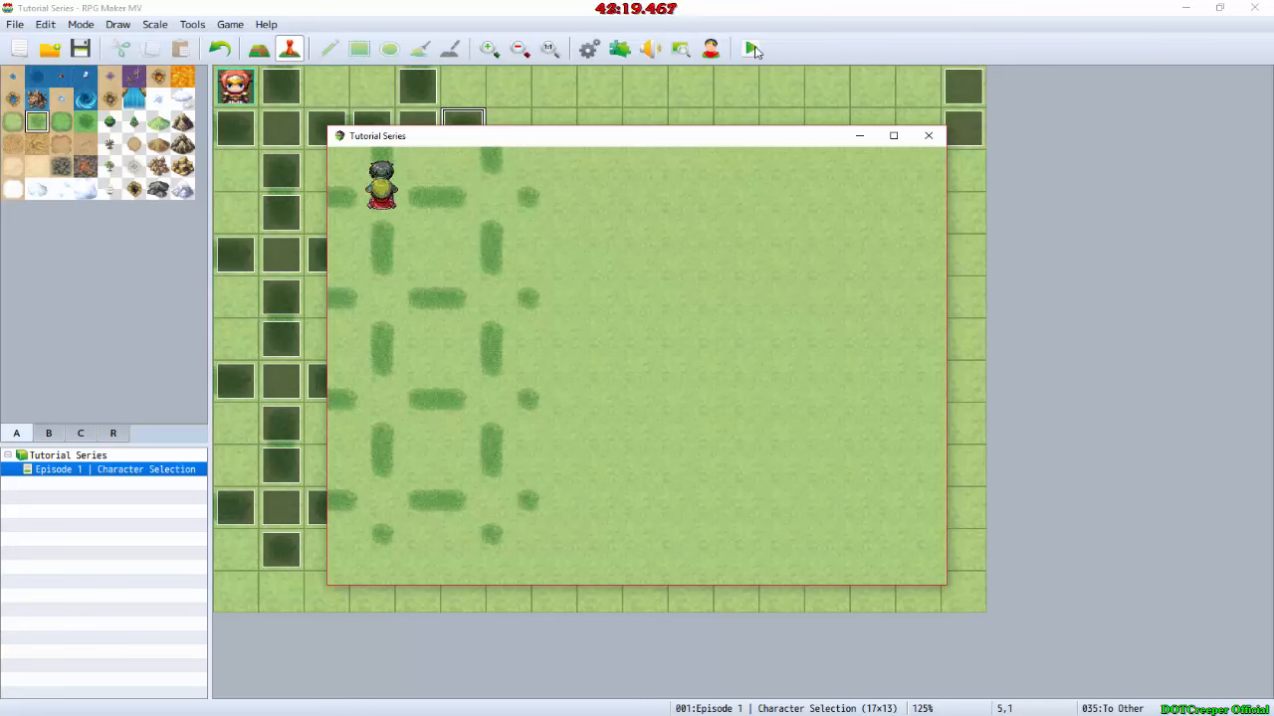
key(Right)
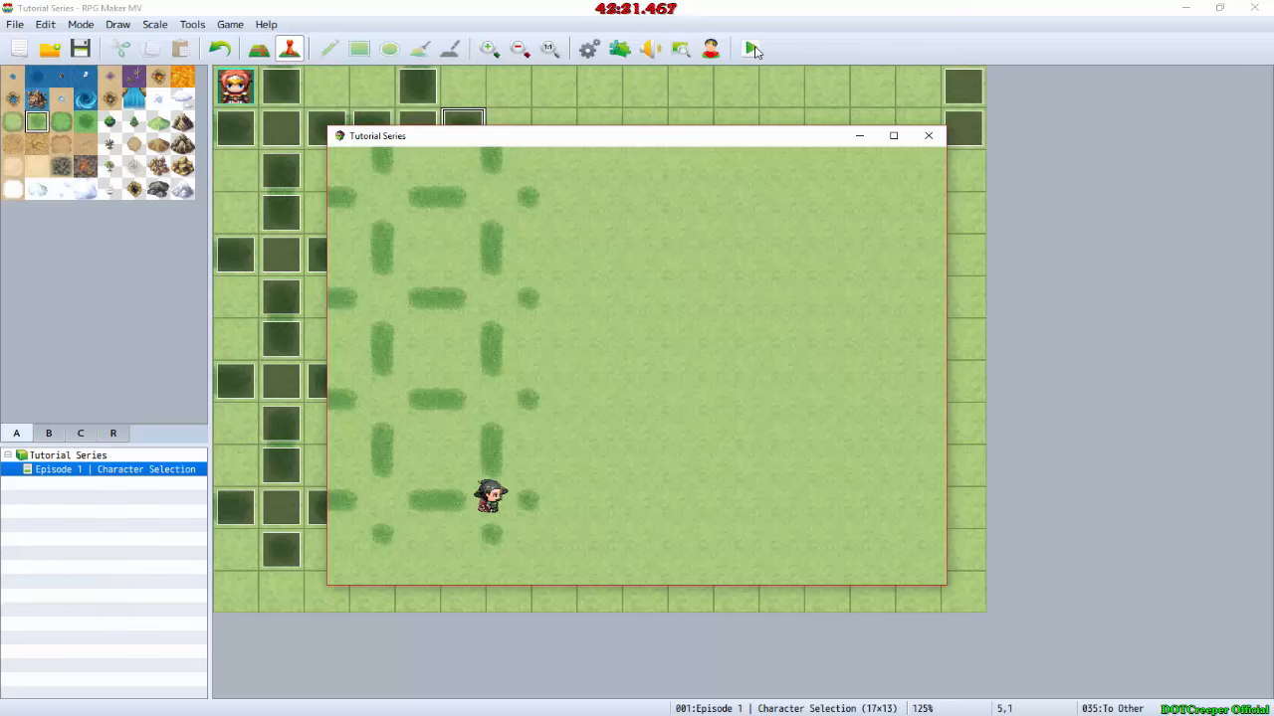
key(Up)
key(Up)
key(Up)
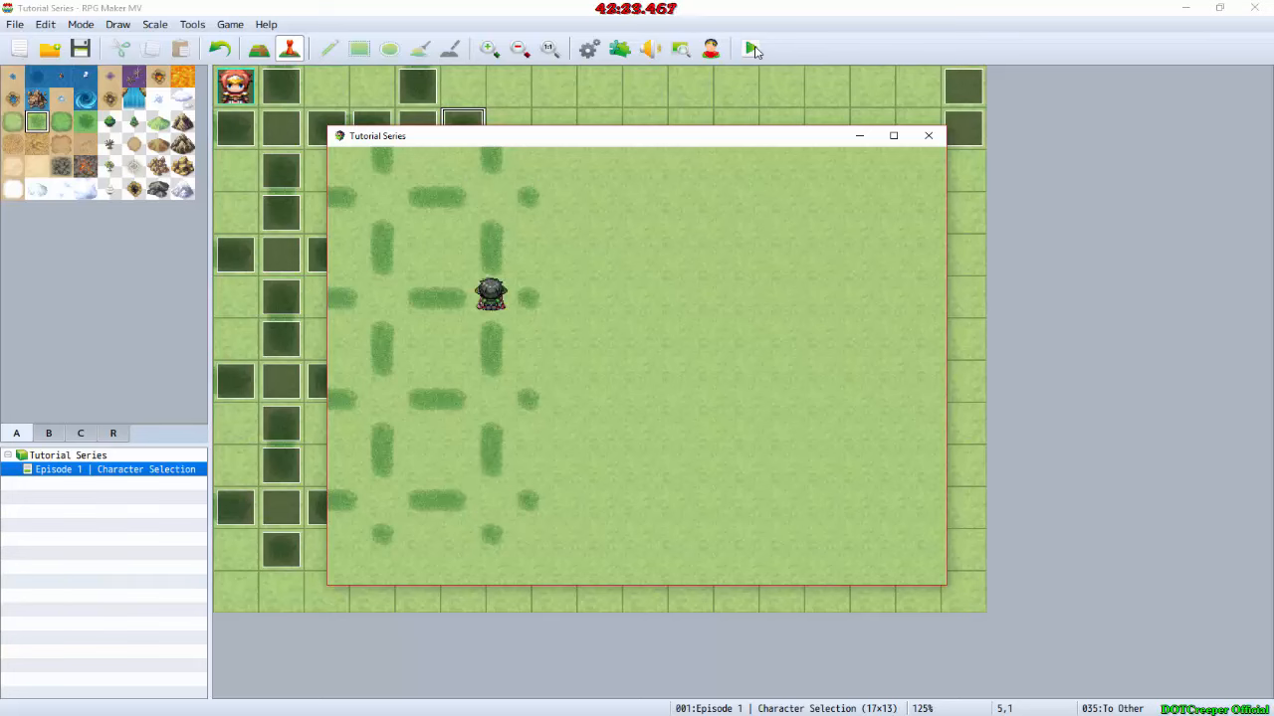
key(Down)
key(Down)
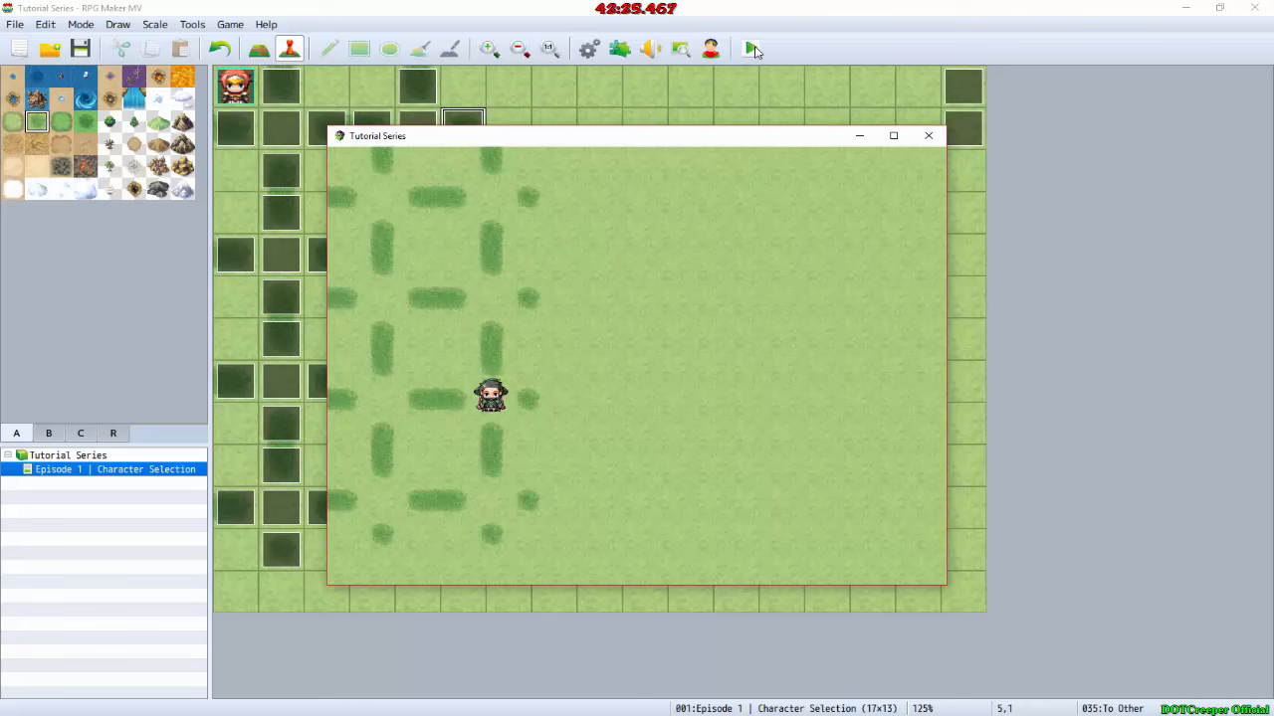
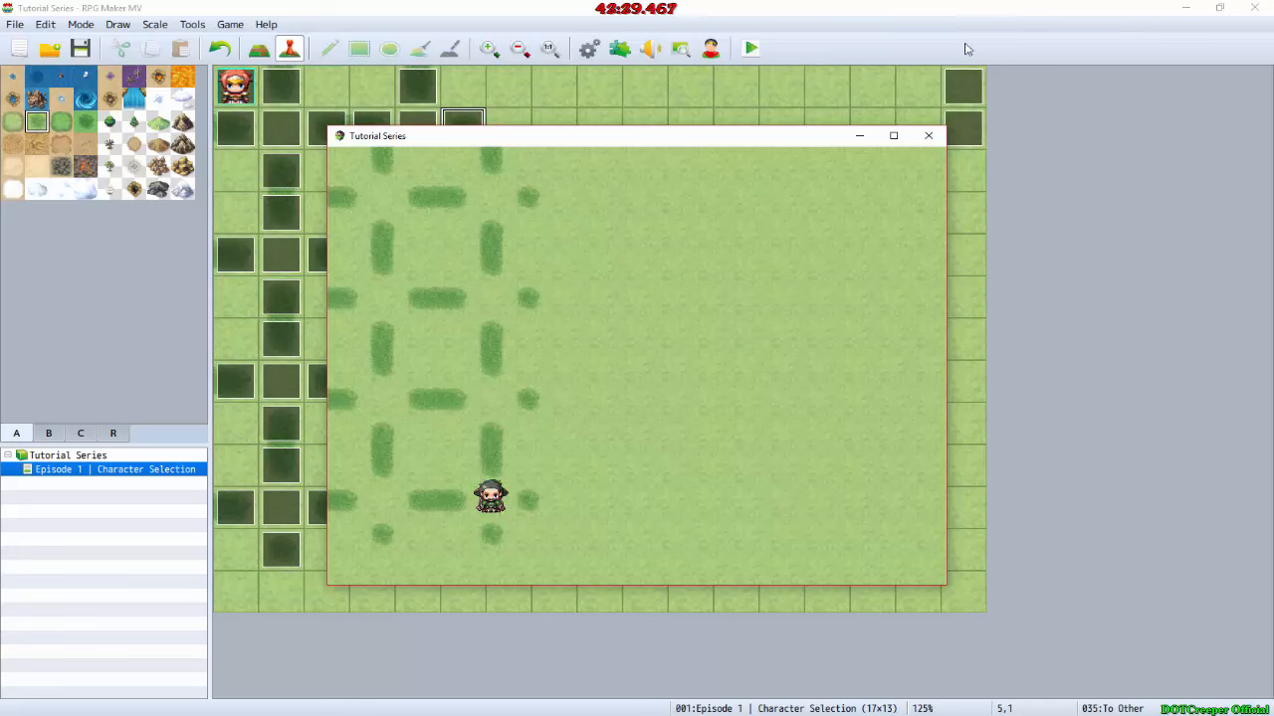
Step: Close the playtest and copy the three Show Picture commands from the EV042 event
click(929, 137)
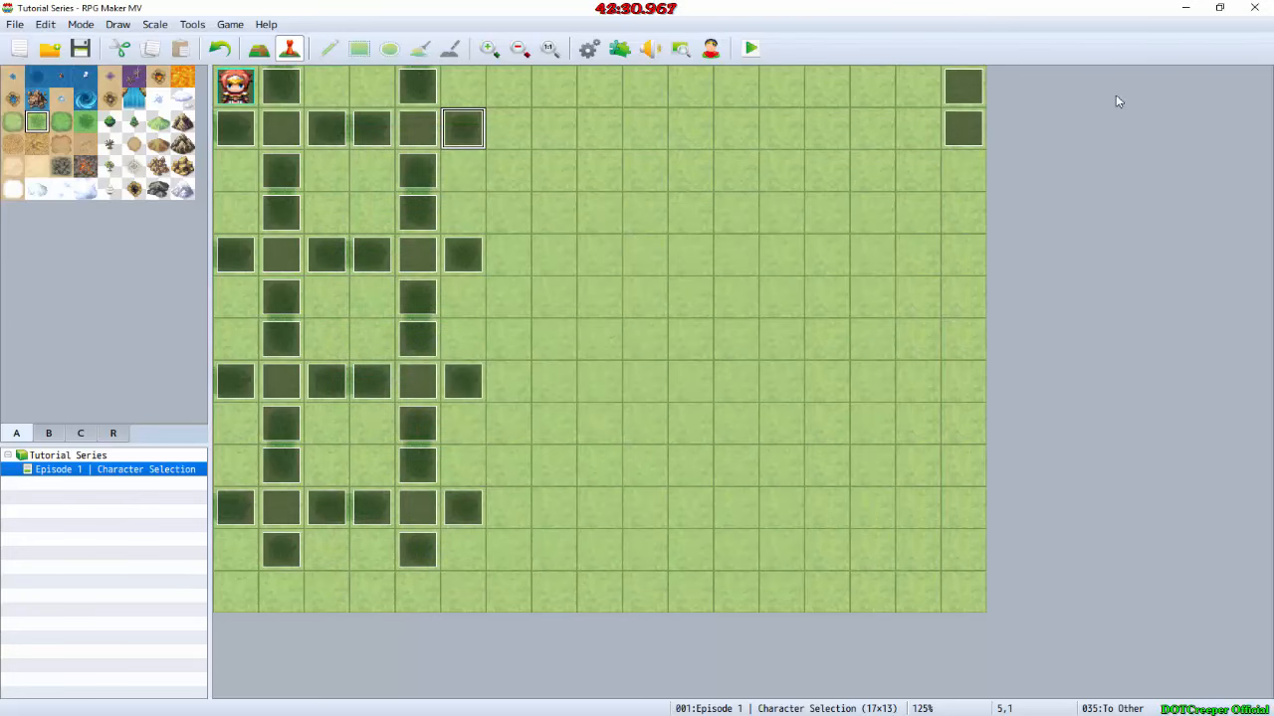
double_click(980, 86)
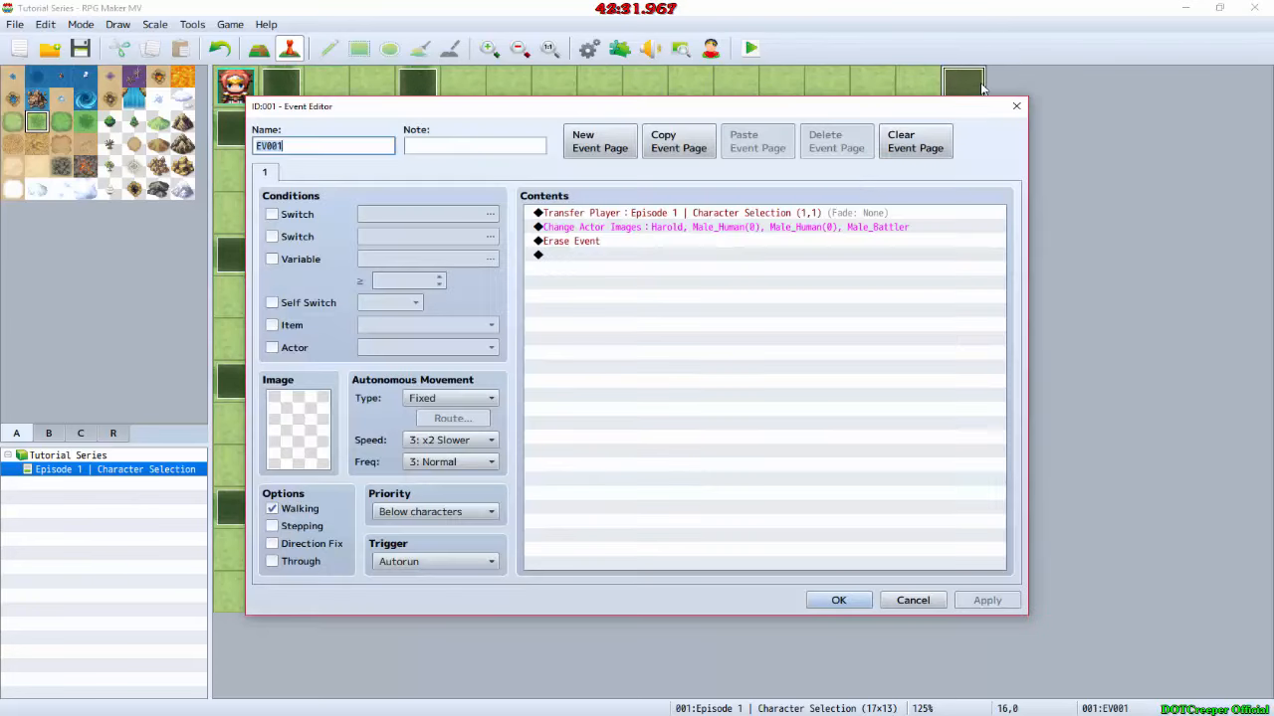
click(913, 600)
double_click(961, 128)
click(717, 241)
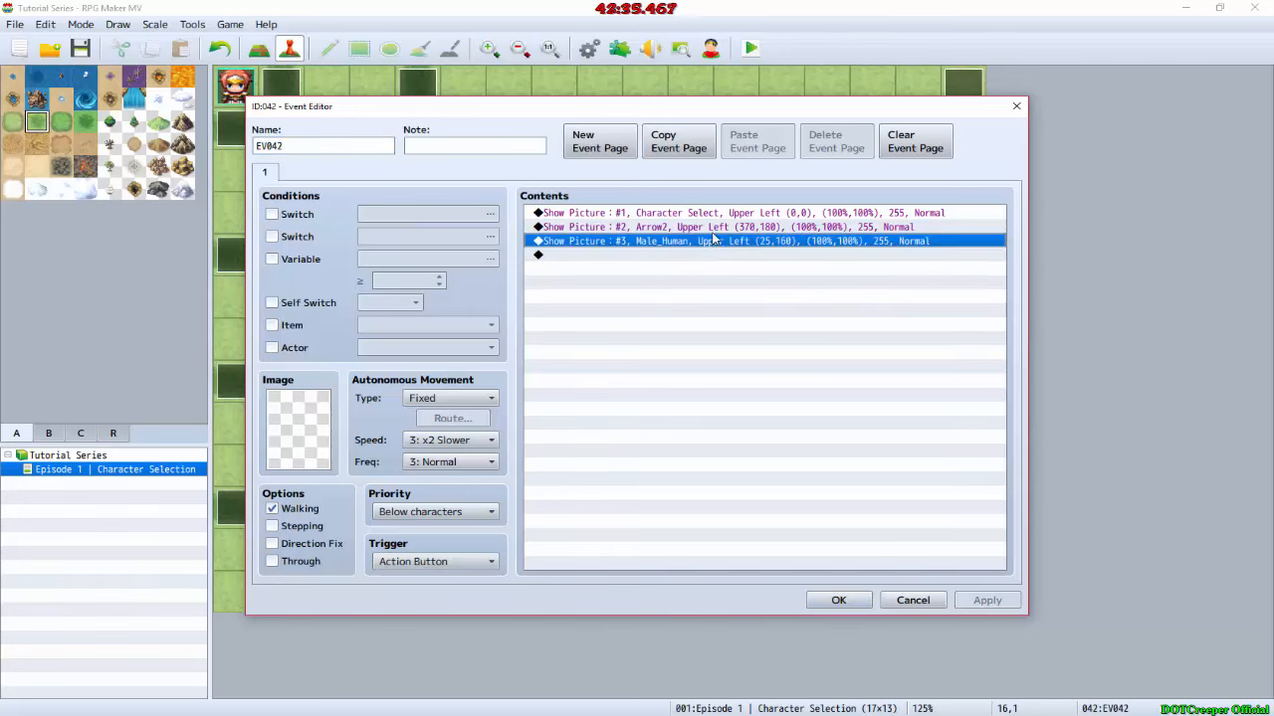
shift+click(717, 213)
click(854, 599)
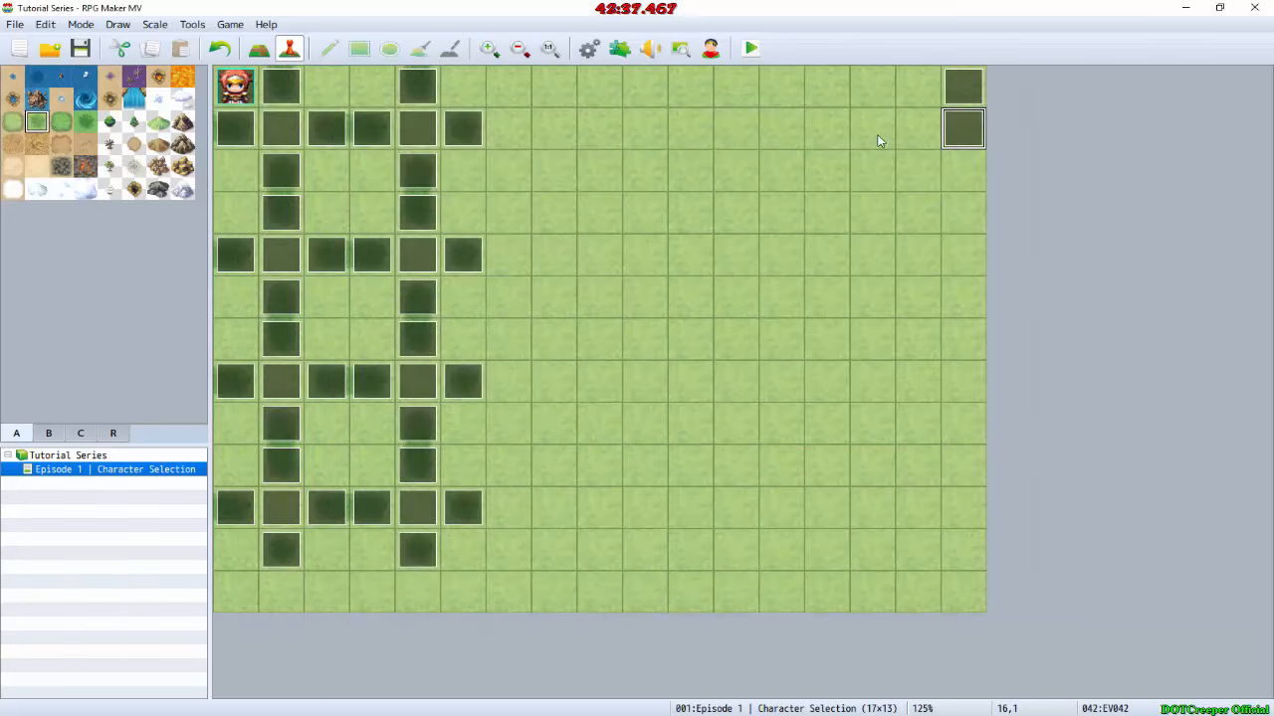
Step: Paste the three Show Picture commands above the Transfer Player command in the EV001 event
double_click(973, 92)
click(633, 213)
key(ctrl+v)
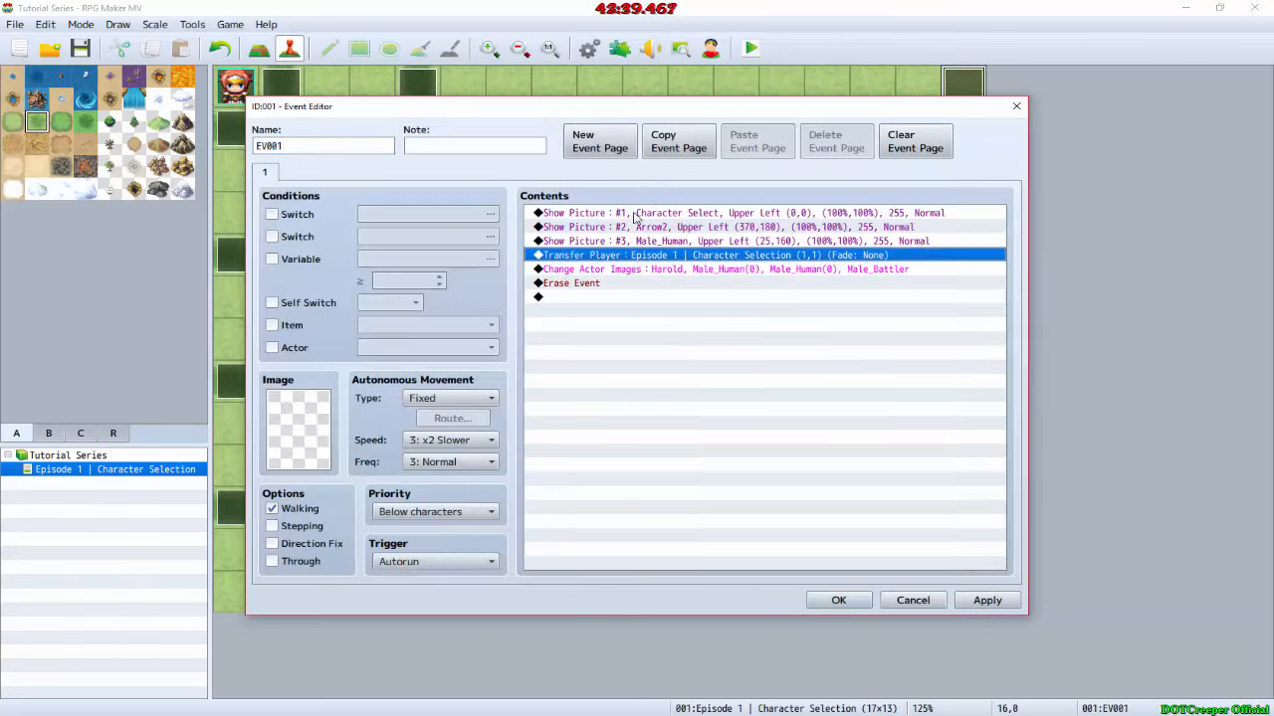
click(839, 600)
Step: Delete the EV042 event from the map, save the changes and start a playtest
click(965, 129)
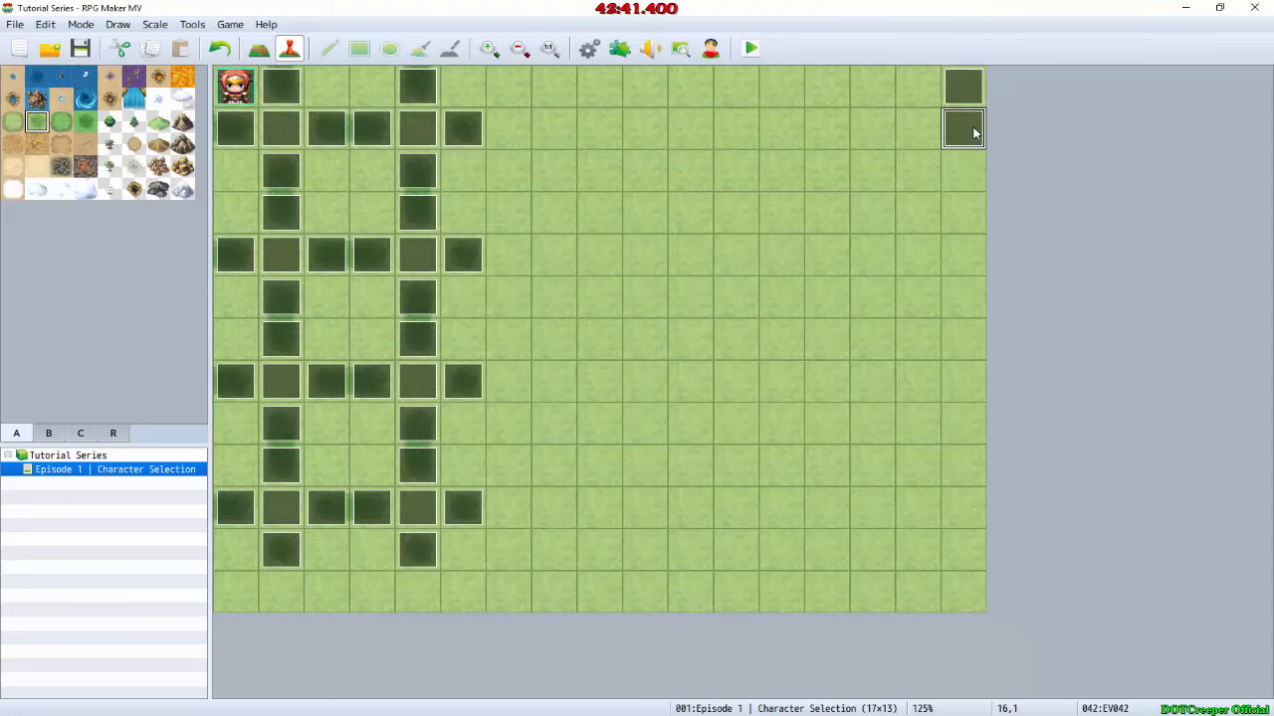
click(752, 49)
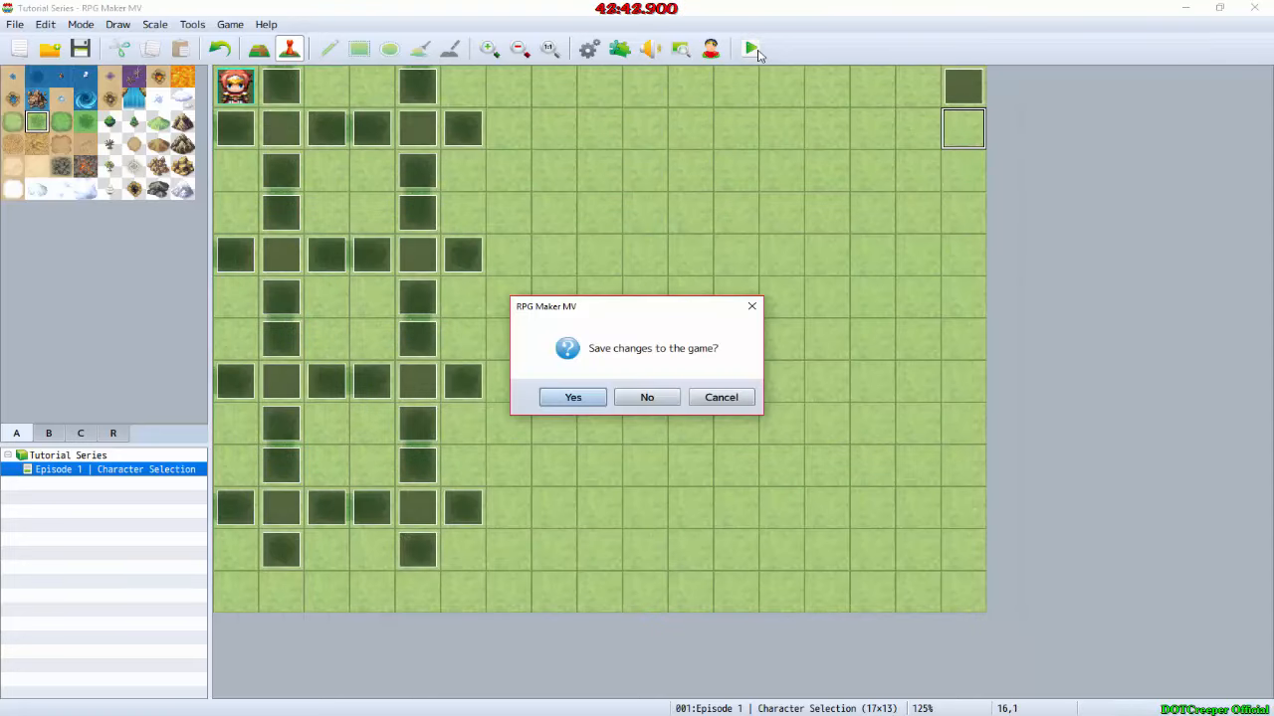
key(Return)
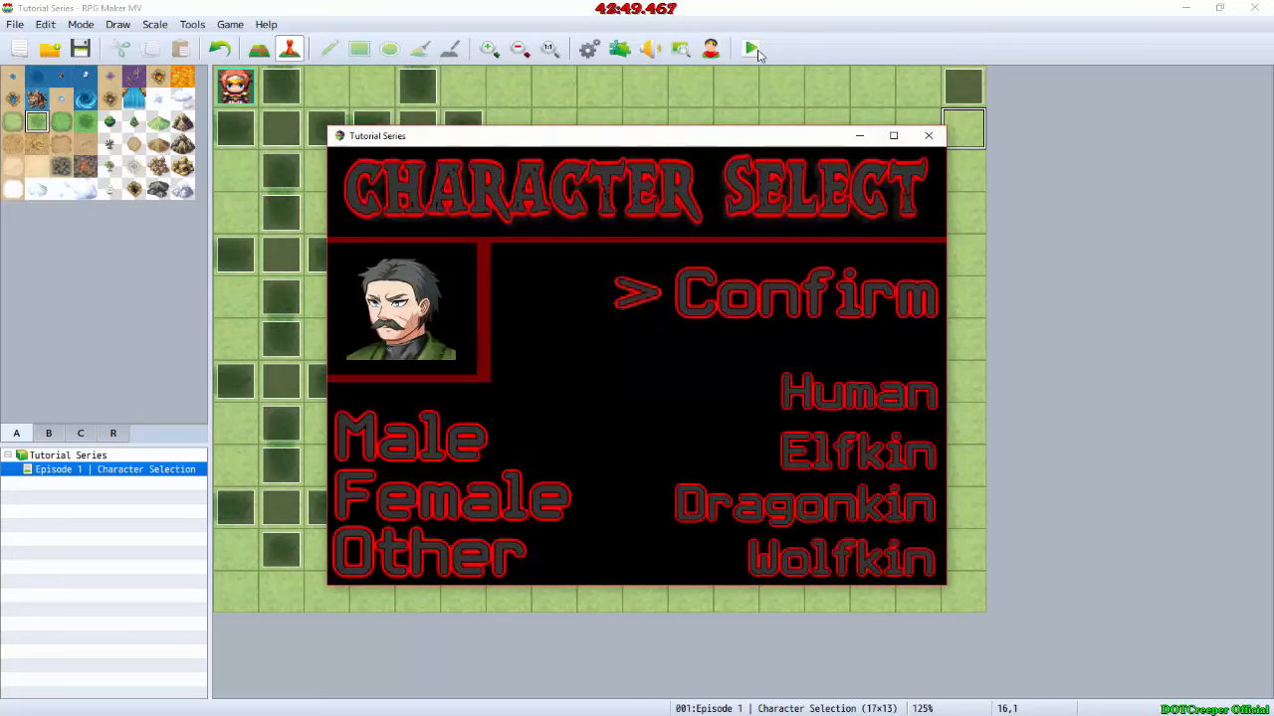
Step: Test the starting spot at the Confirm option on the Character Select screen, dismiss its messages and close the playtest
key(Return)
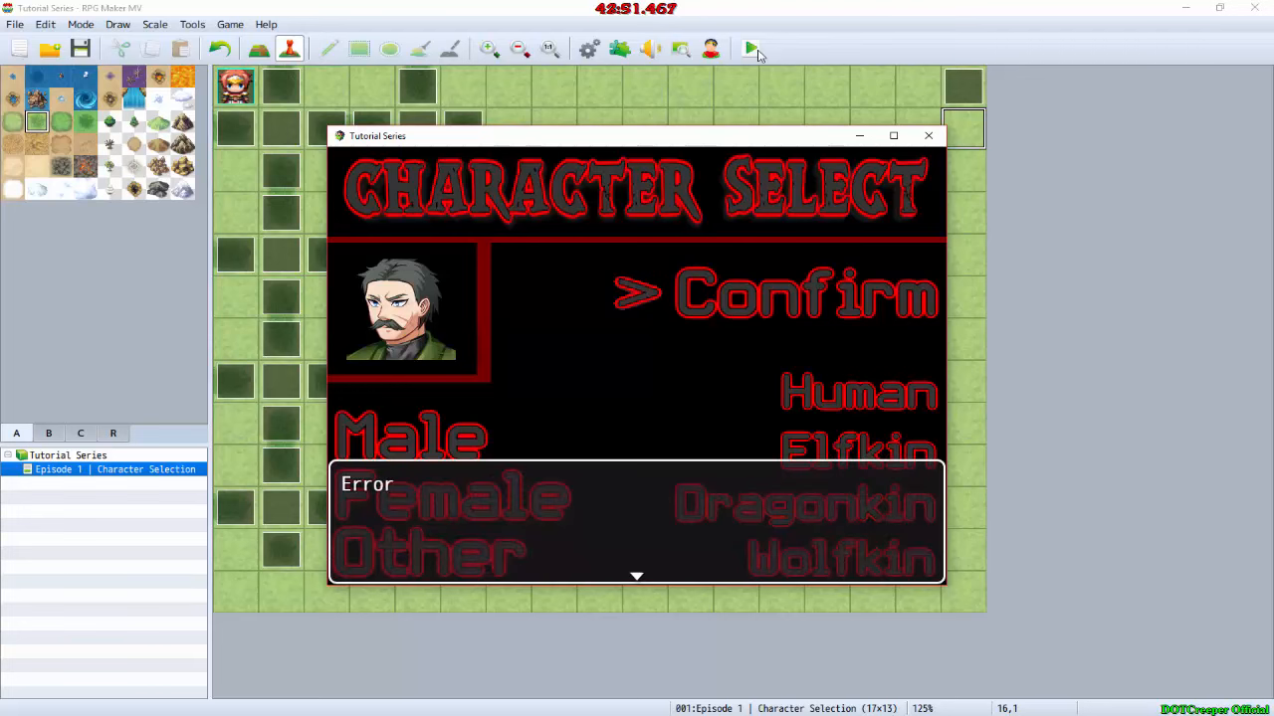
key(Return)
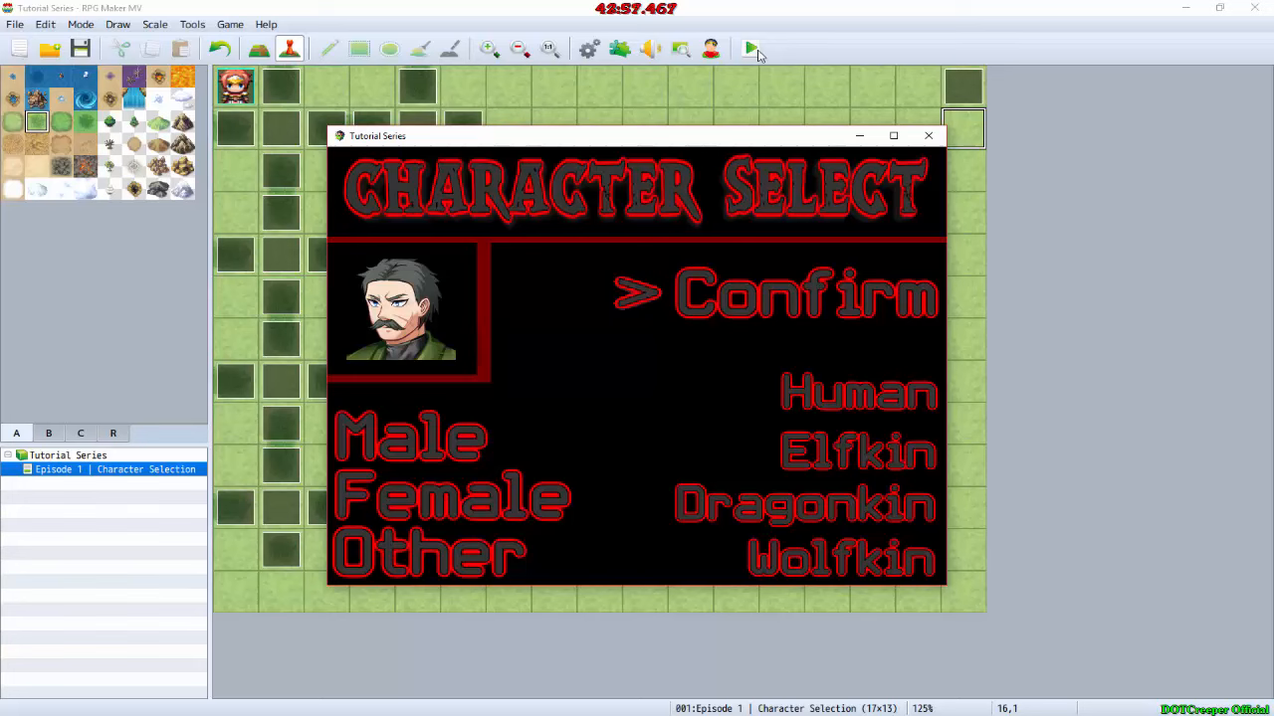
key(Return)
key(Return)
click(930, 136)
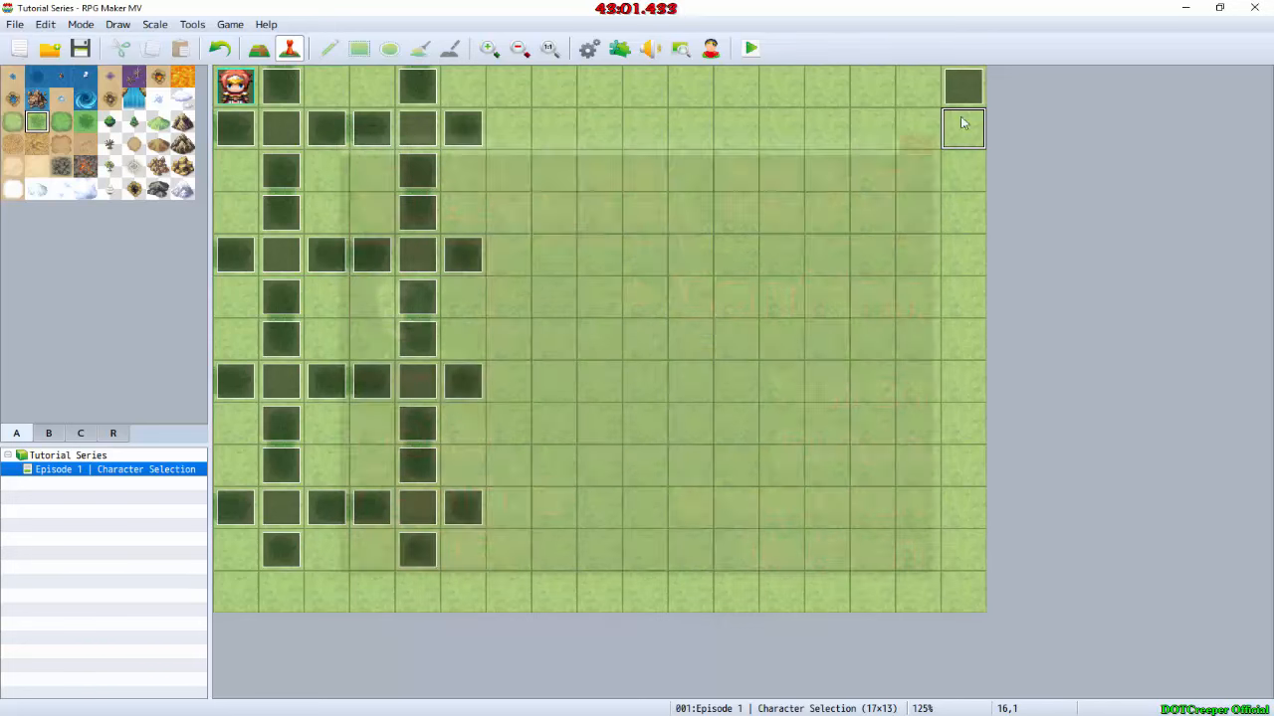
Step: Remove the three Show Picture commands from the EV001 event
double_click(970, 100)
click(810, 245)
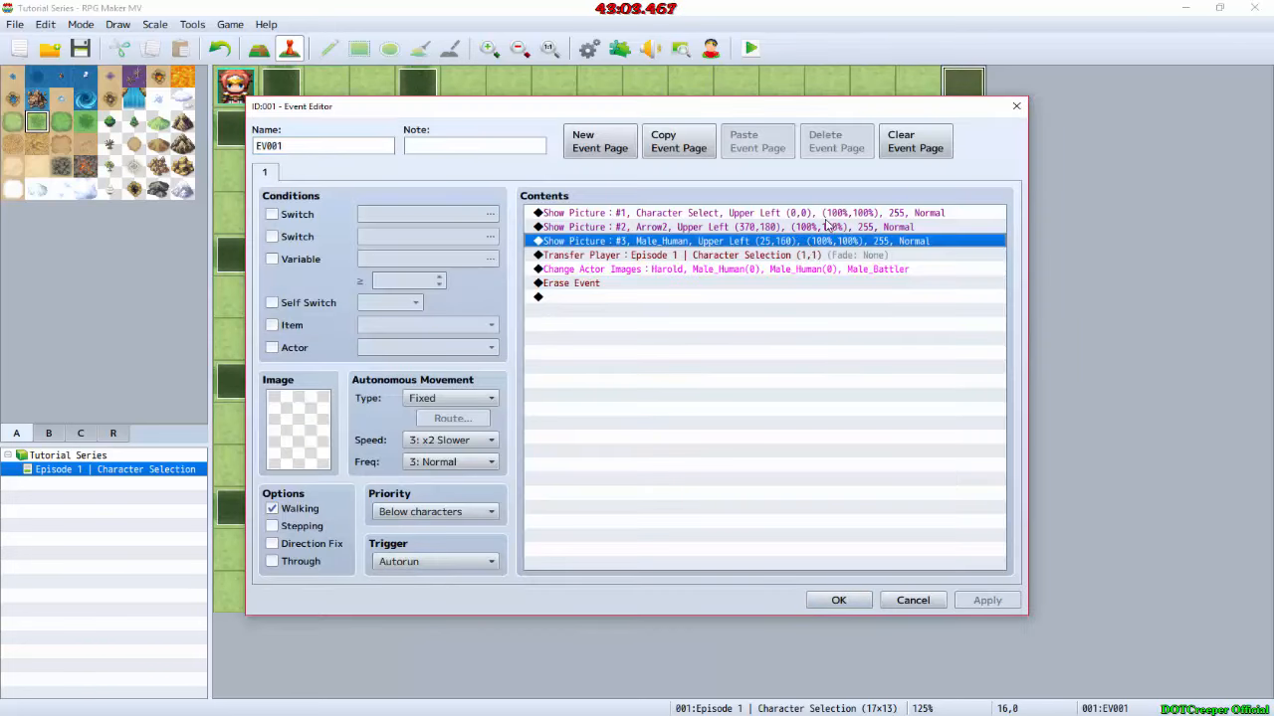
click(832, 214)
shift+click(825, 244)
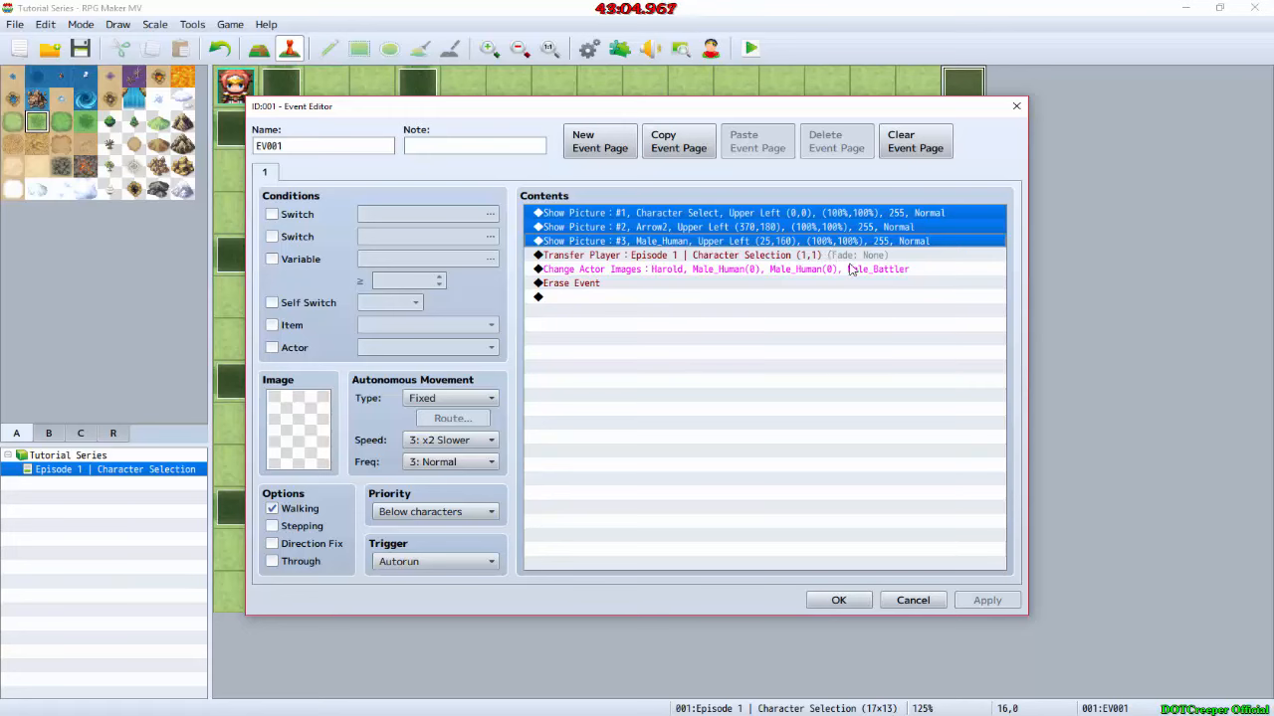
key(Delete)
click(885, 597)
Step: Save the changes, start a playtest and activate the third selection spot of the first column
click(741, 42)
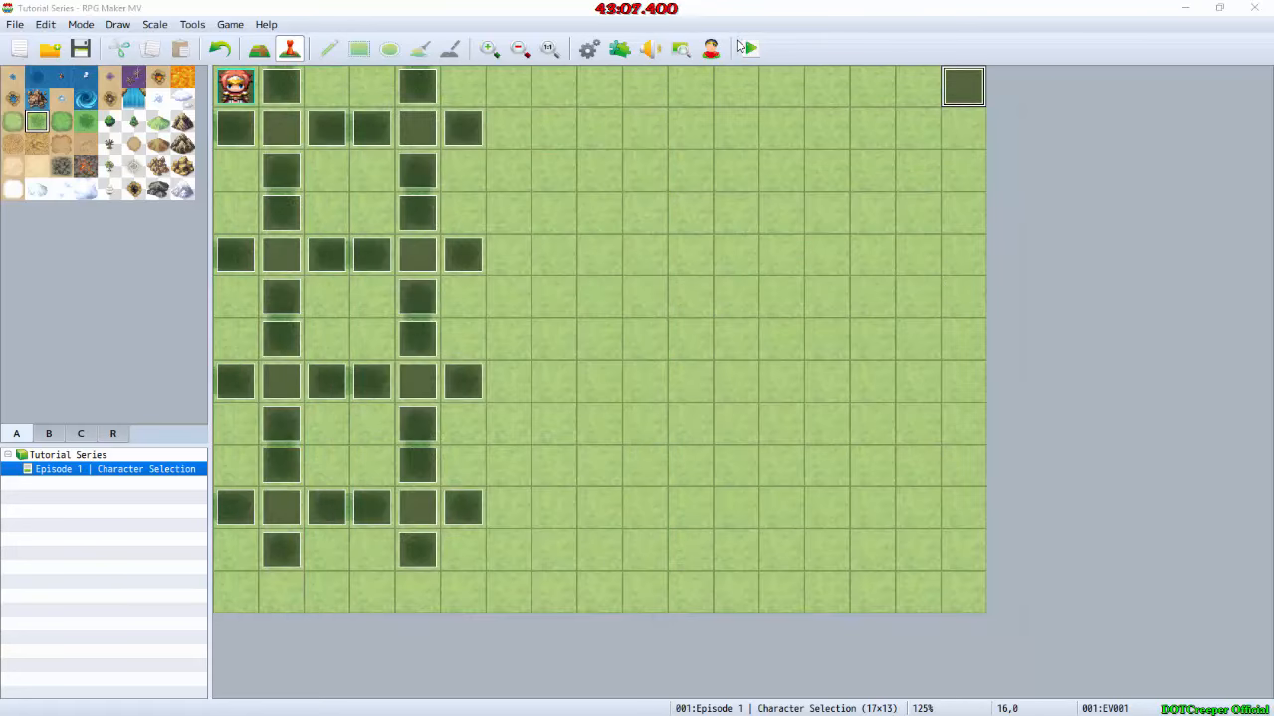
key(Return)
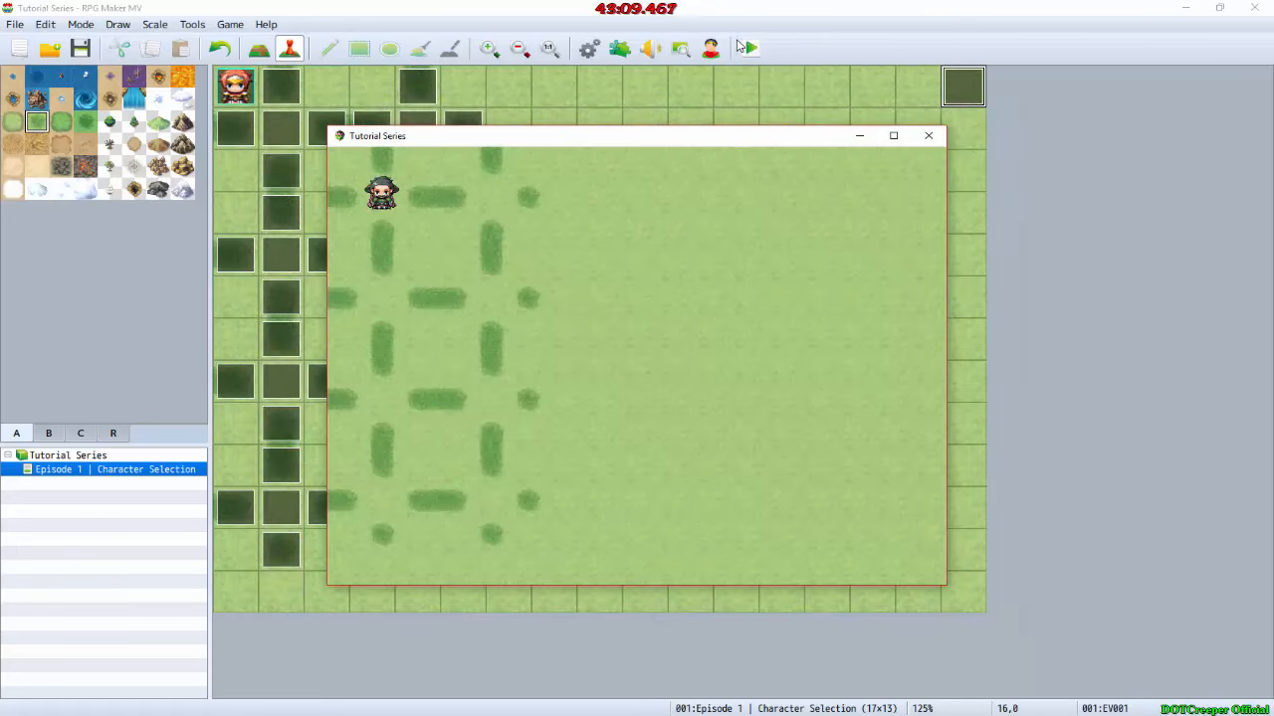
key(Down)
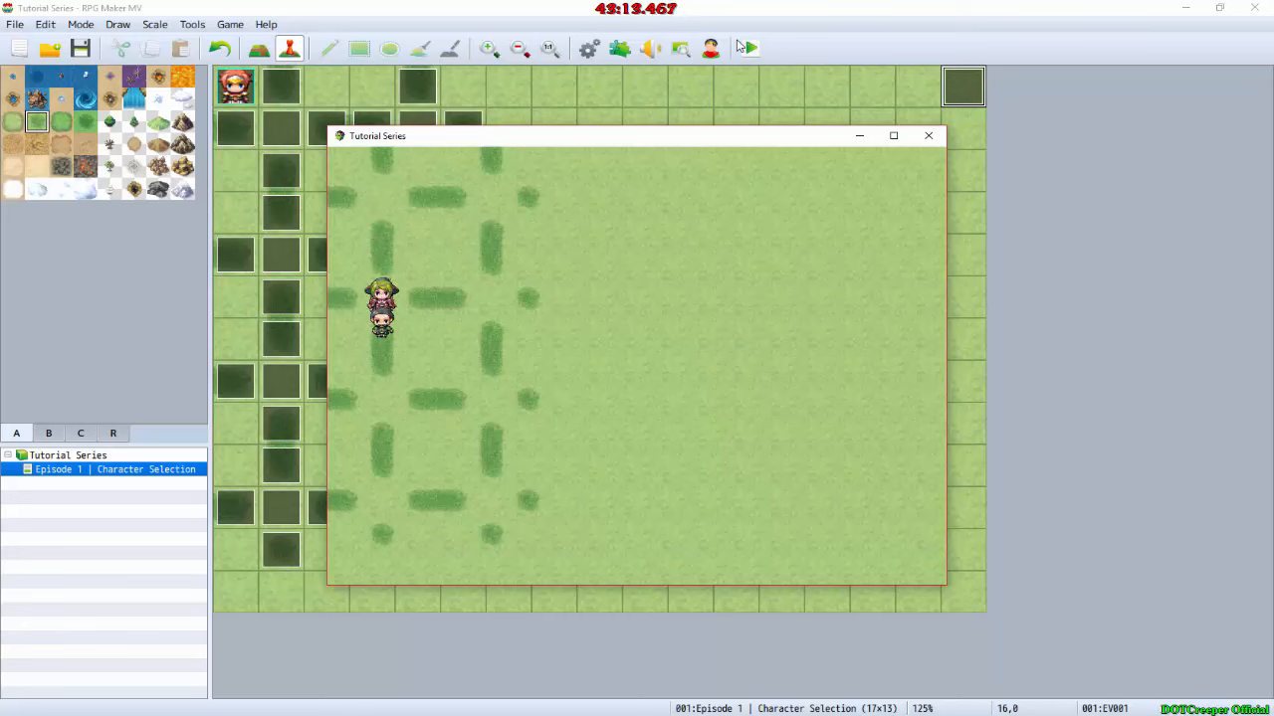
key(Down)
key(Return)
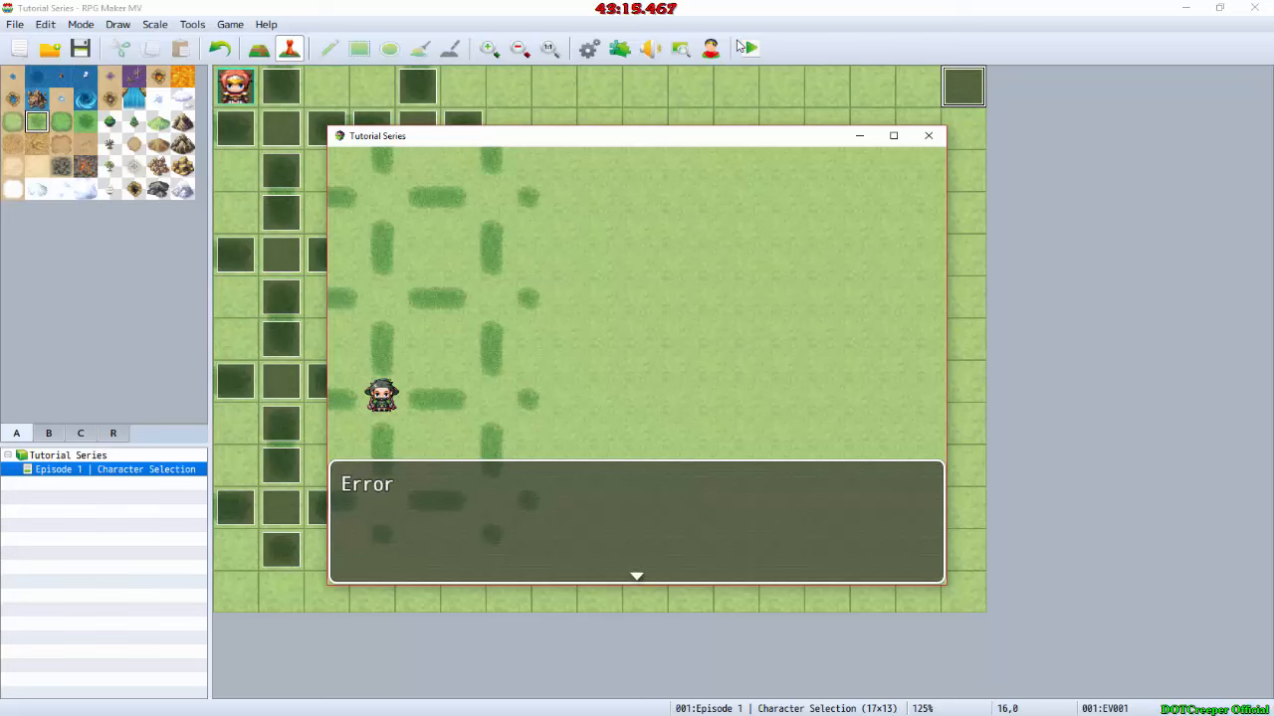
key(Return)
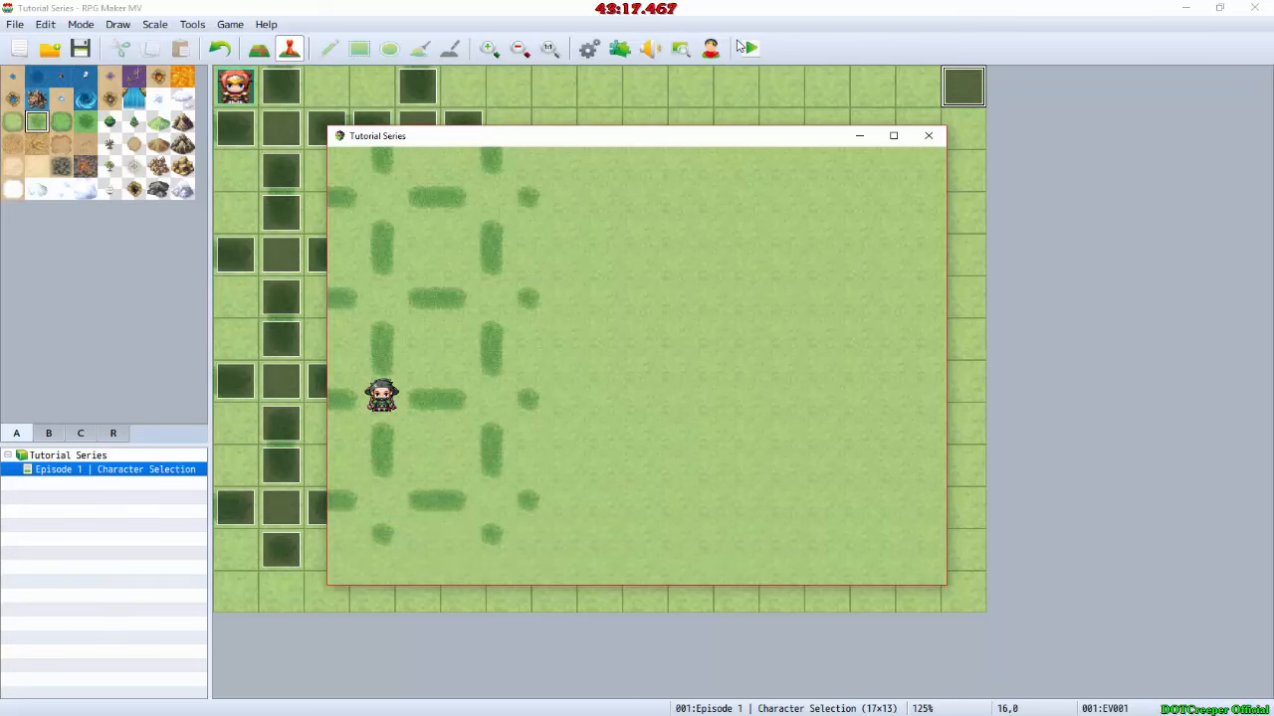
Step: Cross to the second column, activate its third selection spot and close the playtest
key(Left)
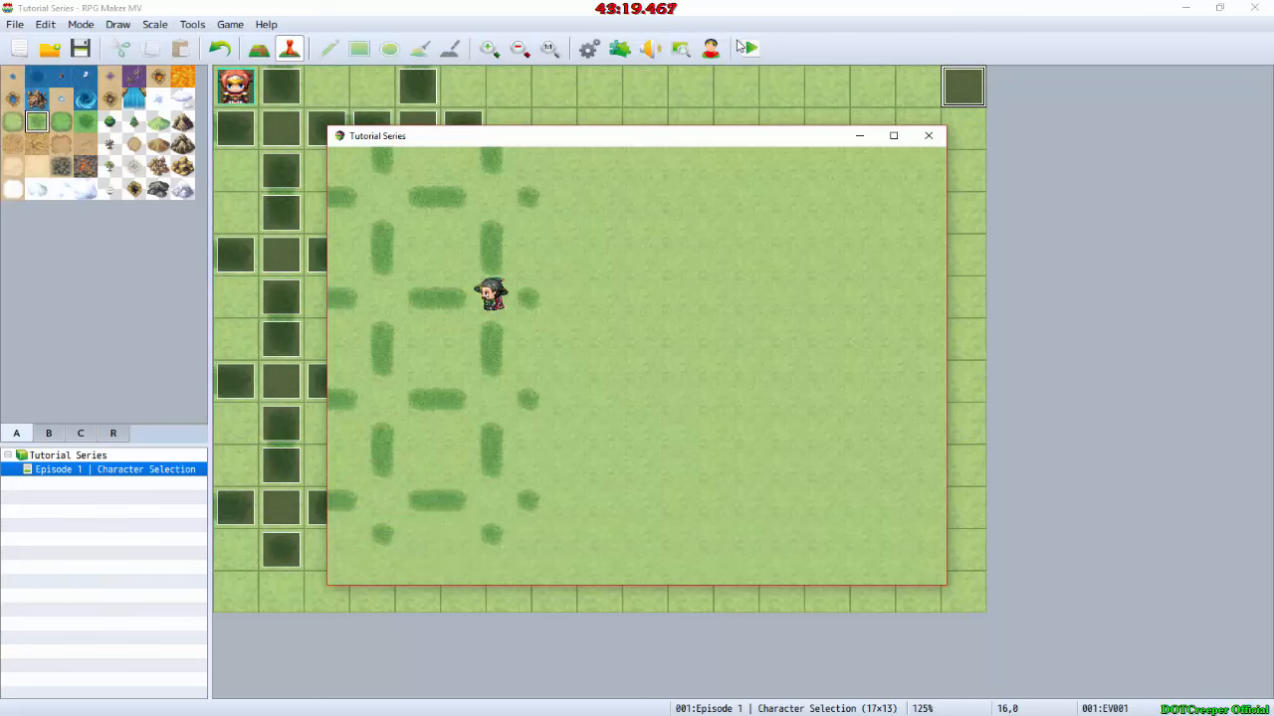
key(Down)
key(Return)
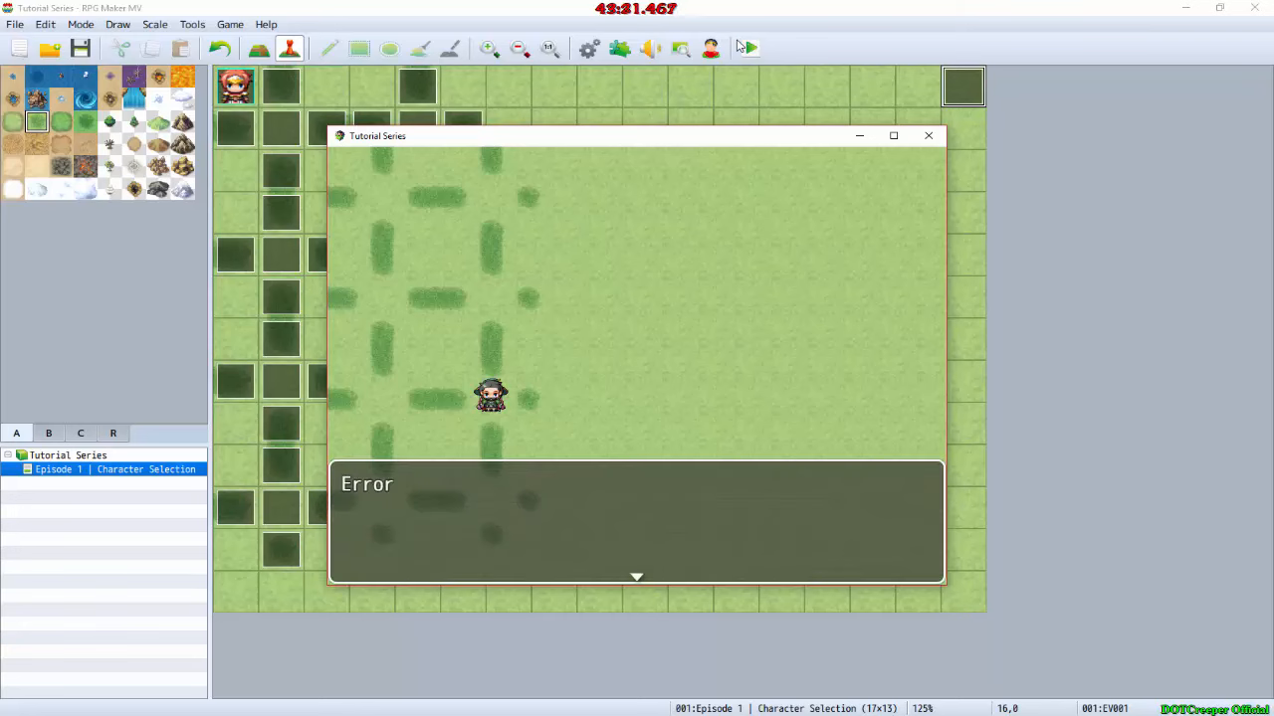
key(Return)
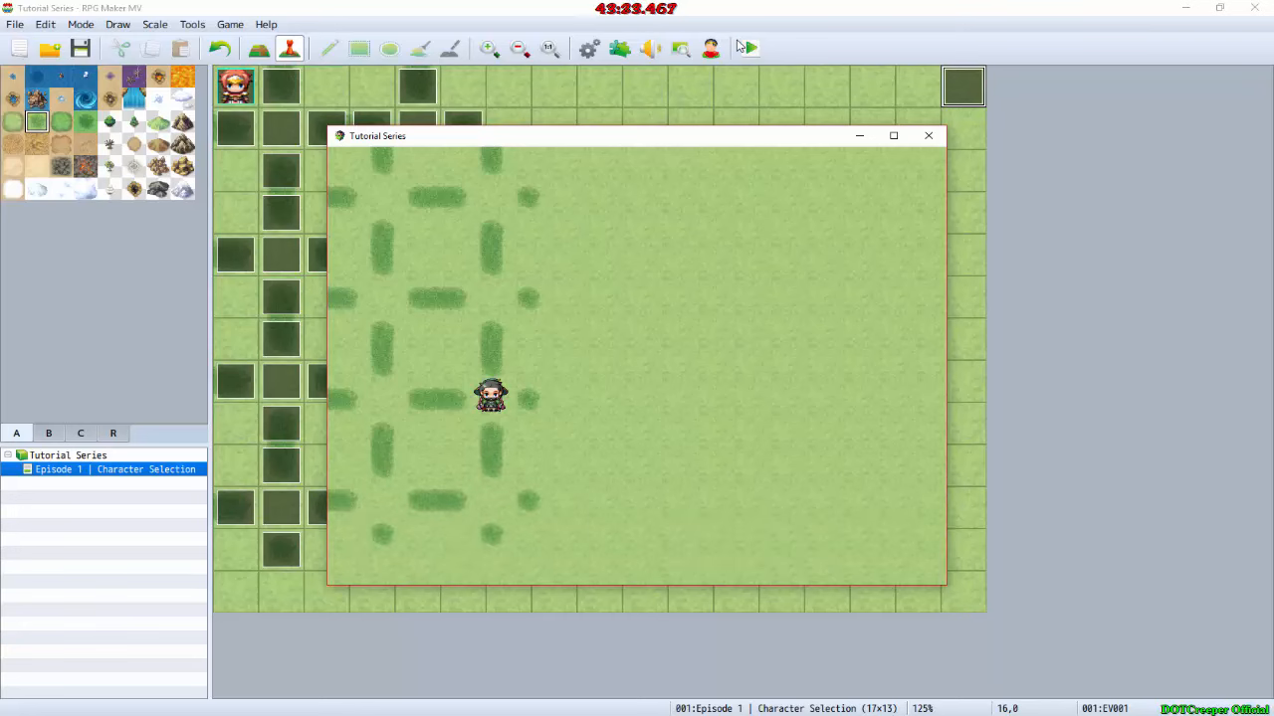
click(936, 137)
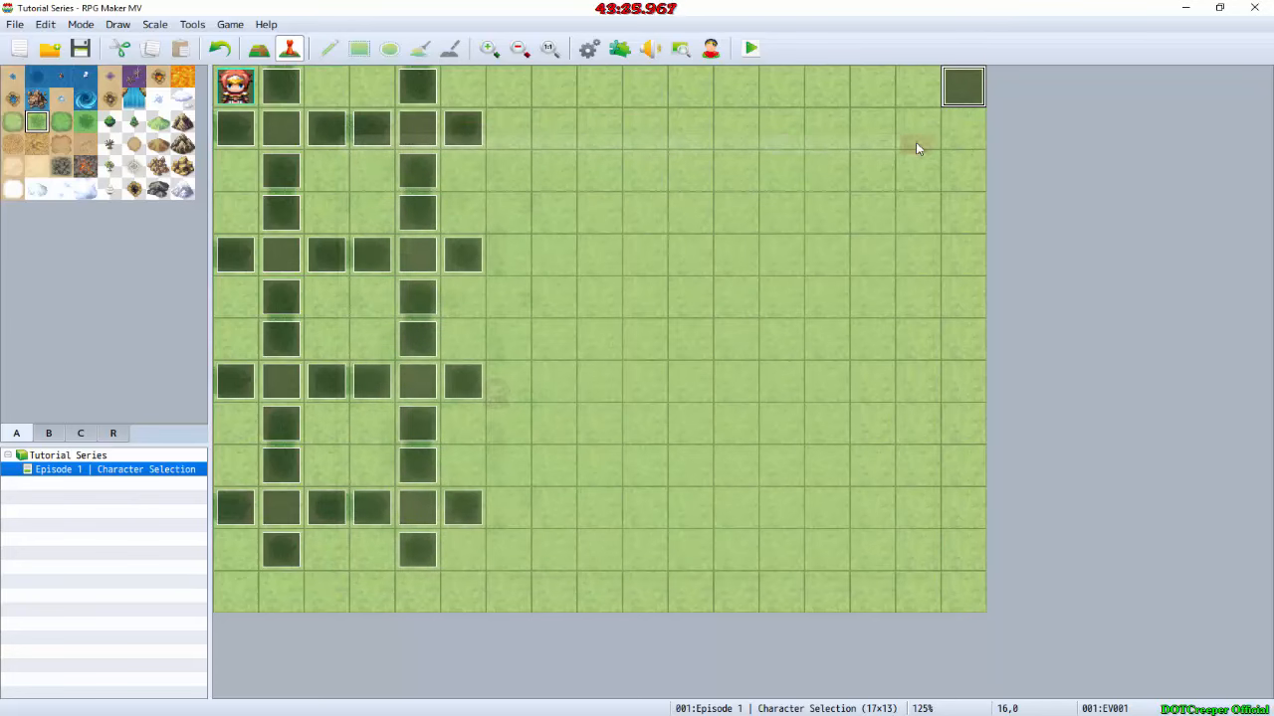
Step: Examine the commands of the Female event, the Elfkin event and the Character common event's race and gender branches
double_click(409, 378)
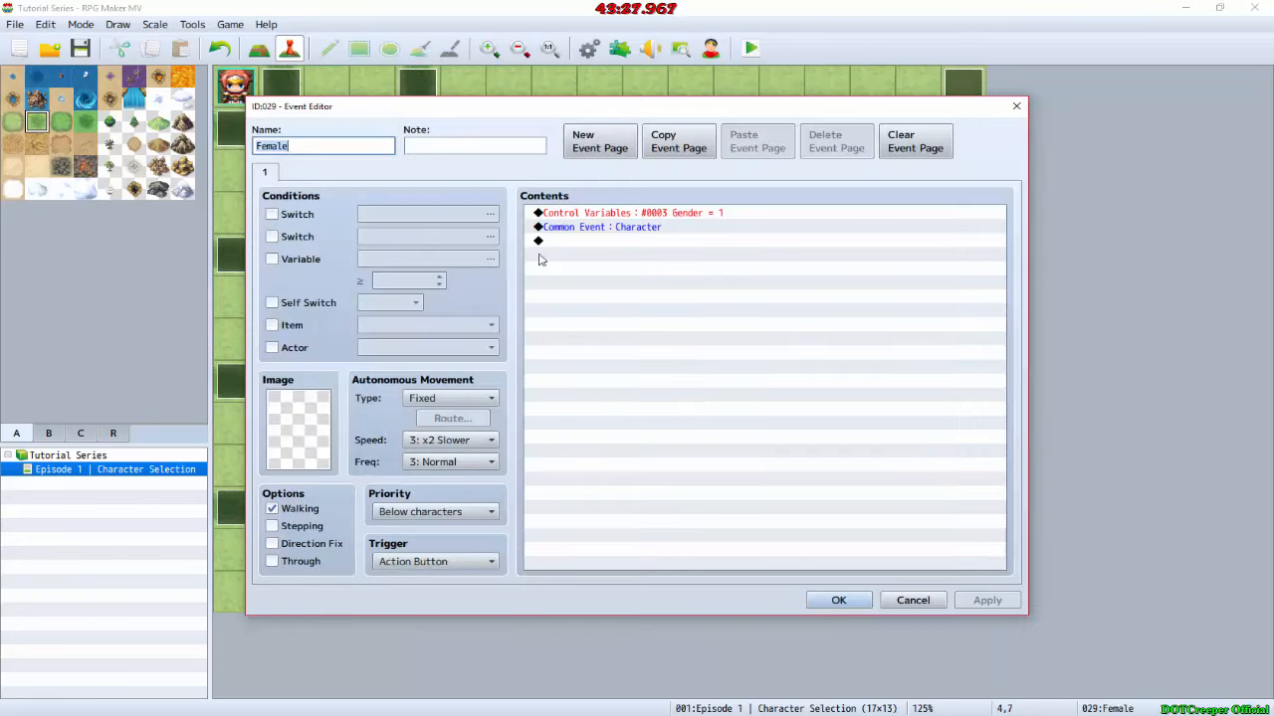
click(1016, 105)
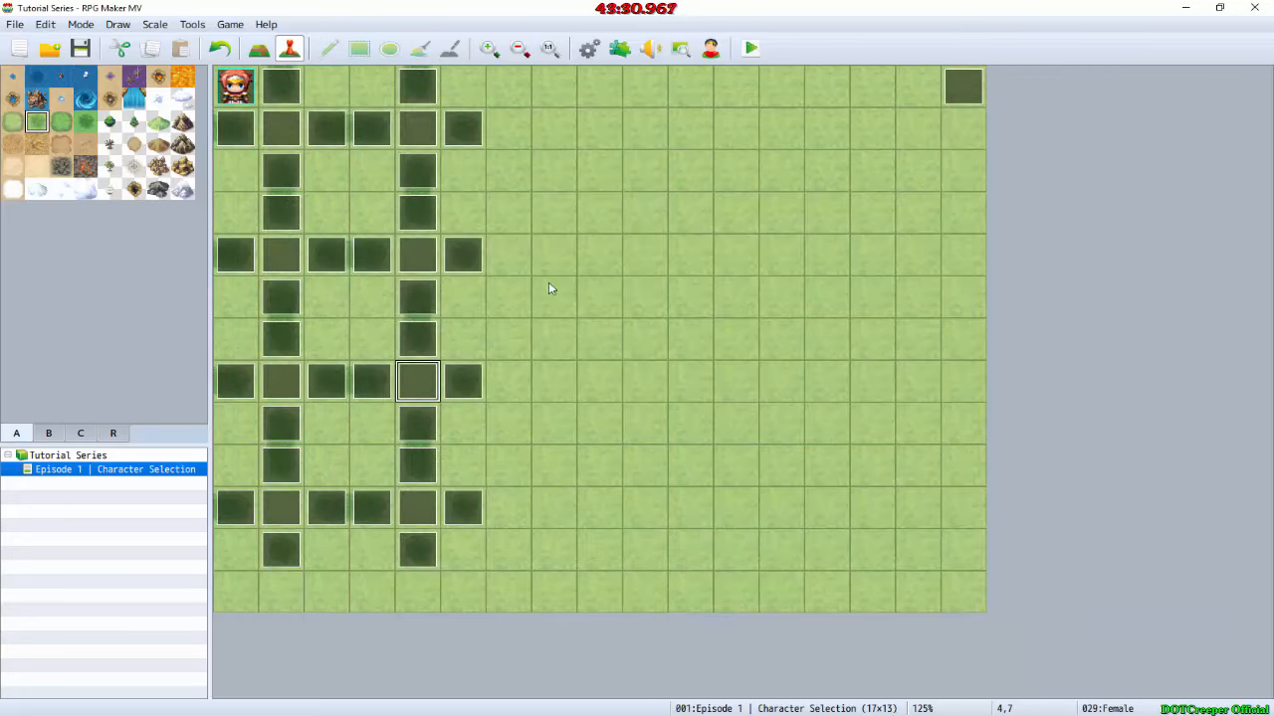
double_click(295, 386)
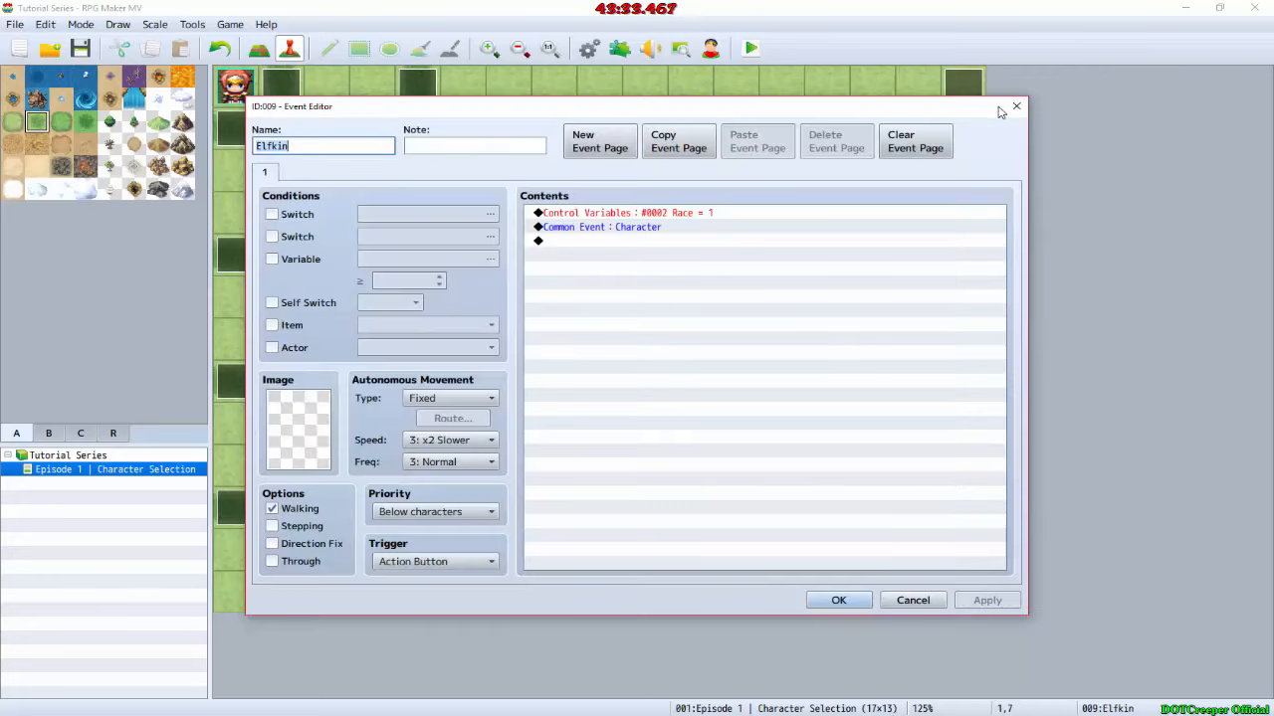
click(1016, 106)
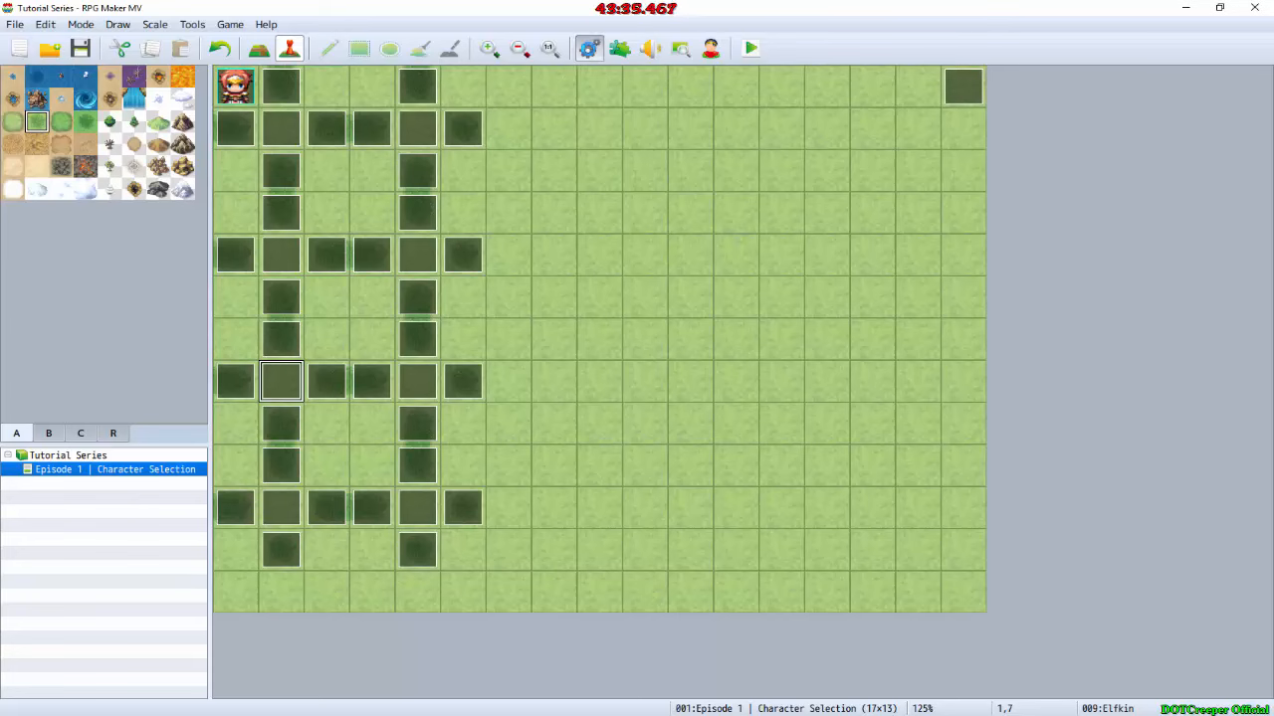
click(588, 48)
scroll(559, 325, down, 7)
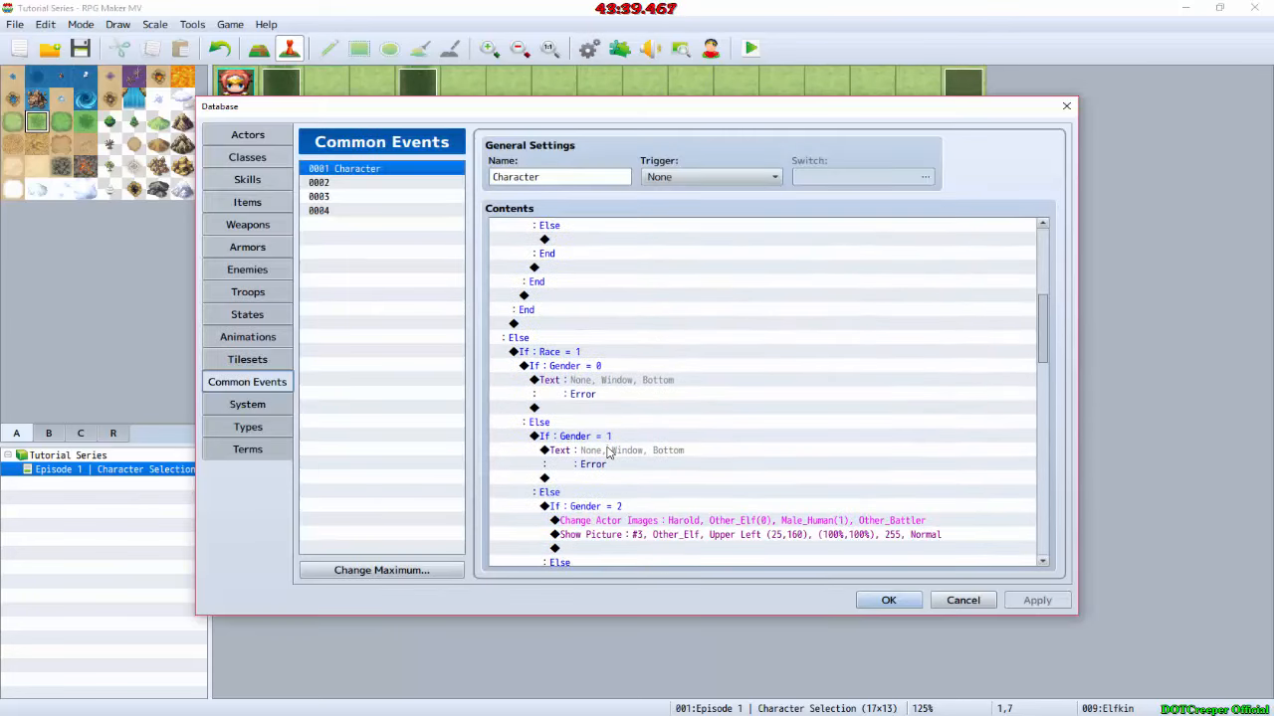
click(888, 600)
Step: Save the changes, start a new playtest and activate the Elfkin spot in the first column
click(748, 49)
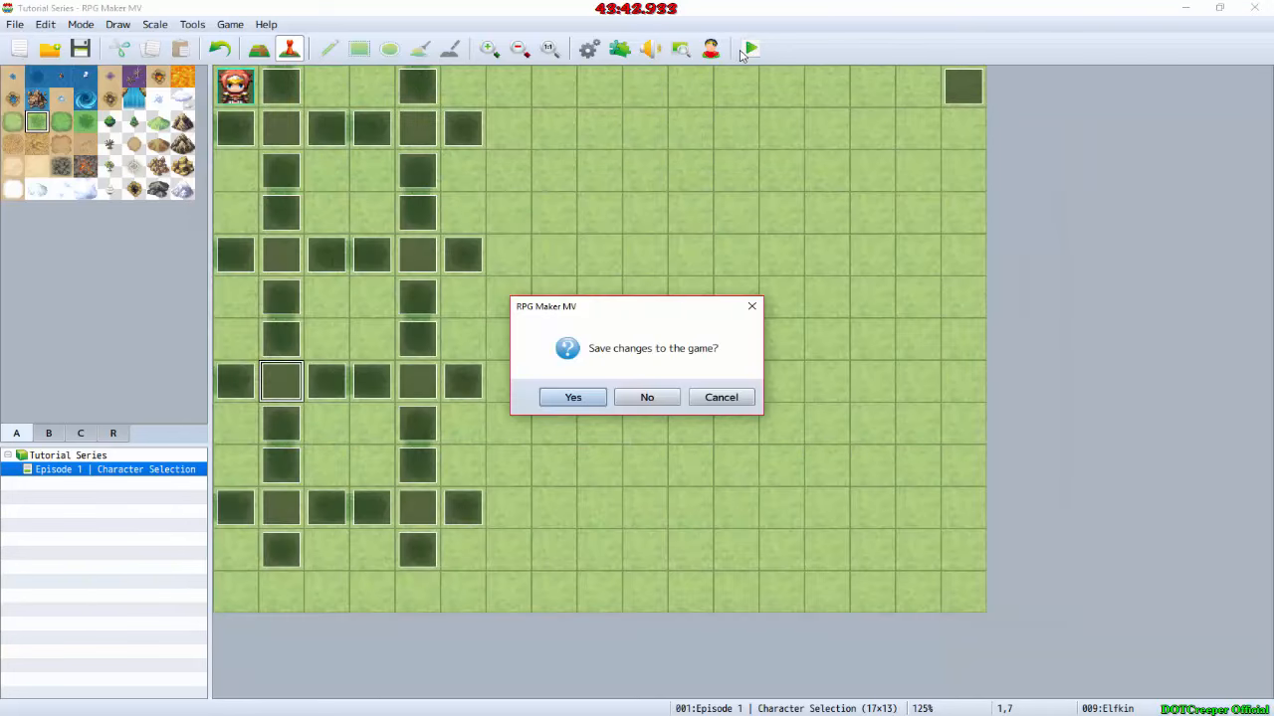
key(Return)
key(Right)
key(Down)
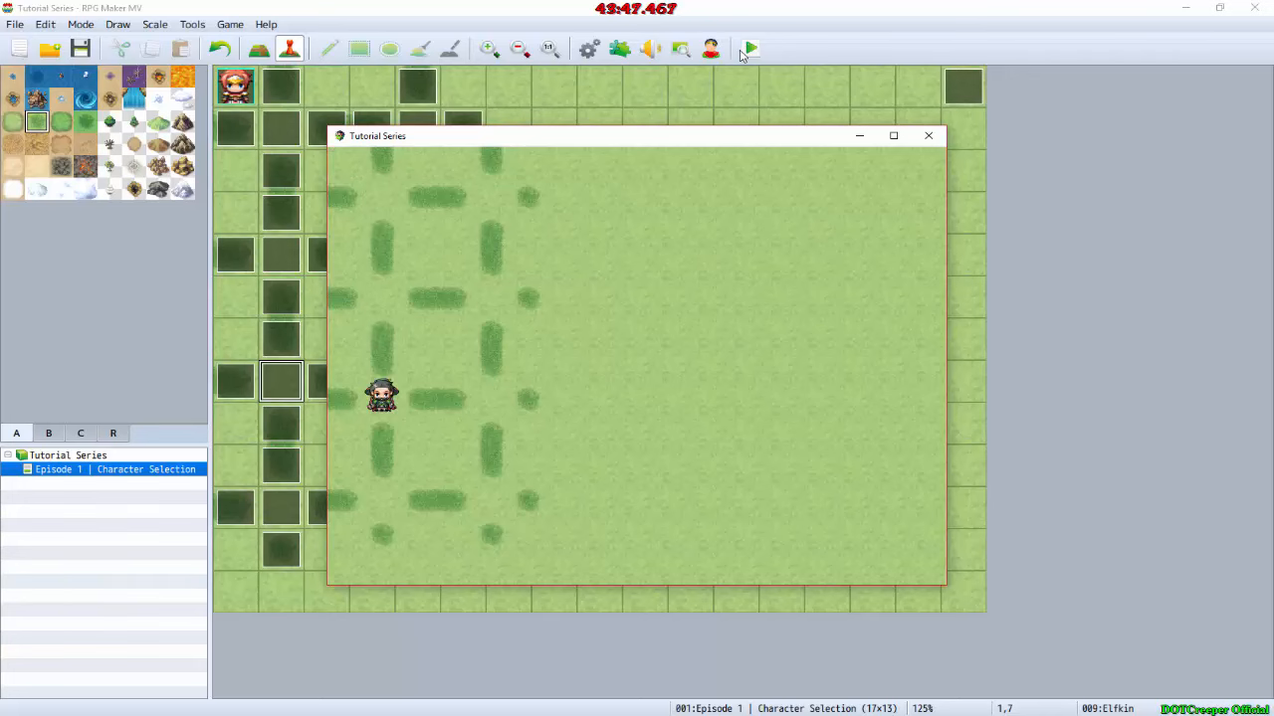
key(Return)
key(Return)
Step: Activate the bottom selection spot of the second column and the Female spot above it to test the character image changes
key(Down)
key(Down)
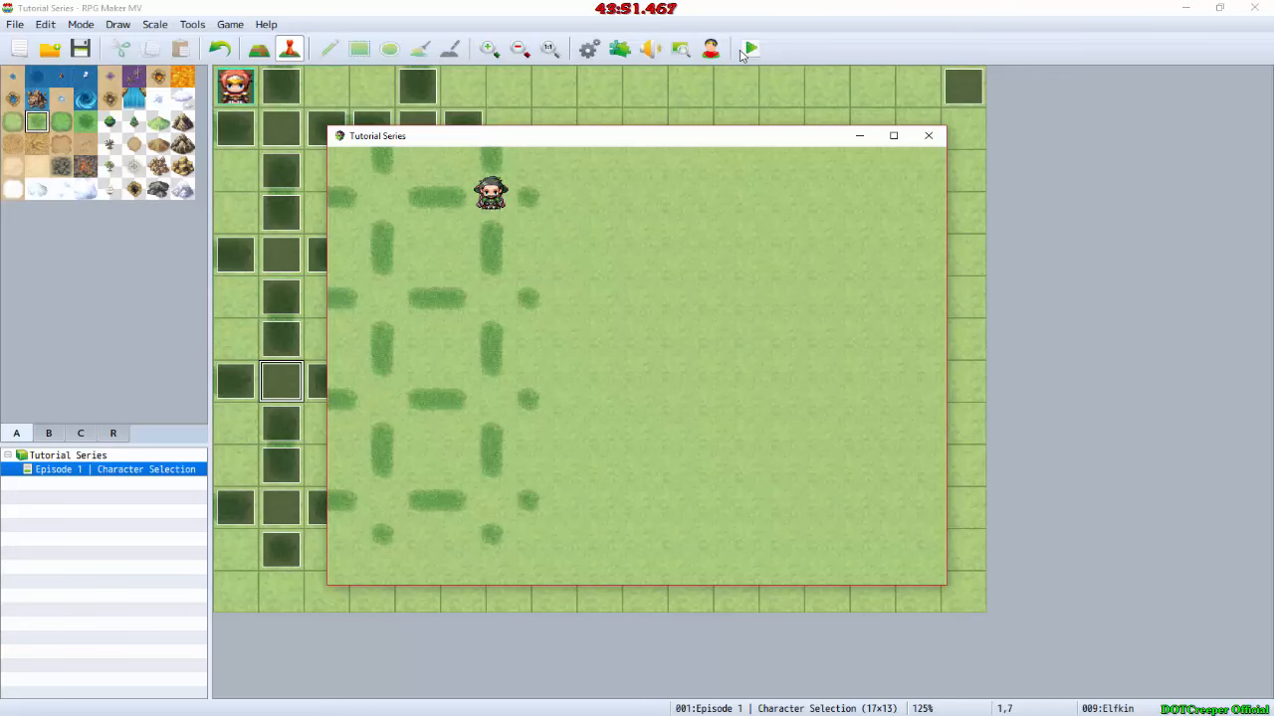
key(Right)
key(Return)
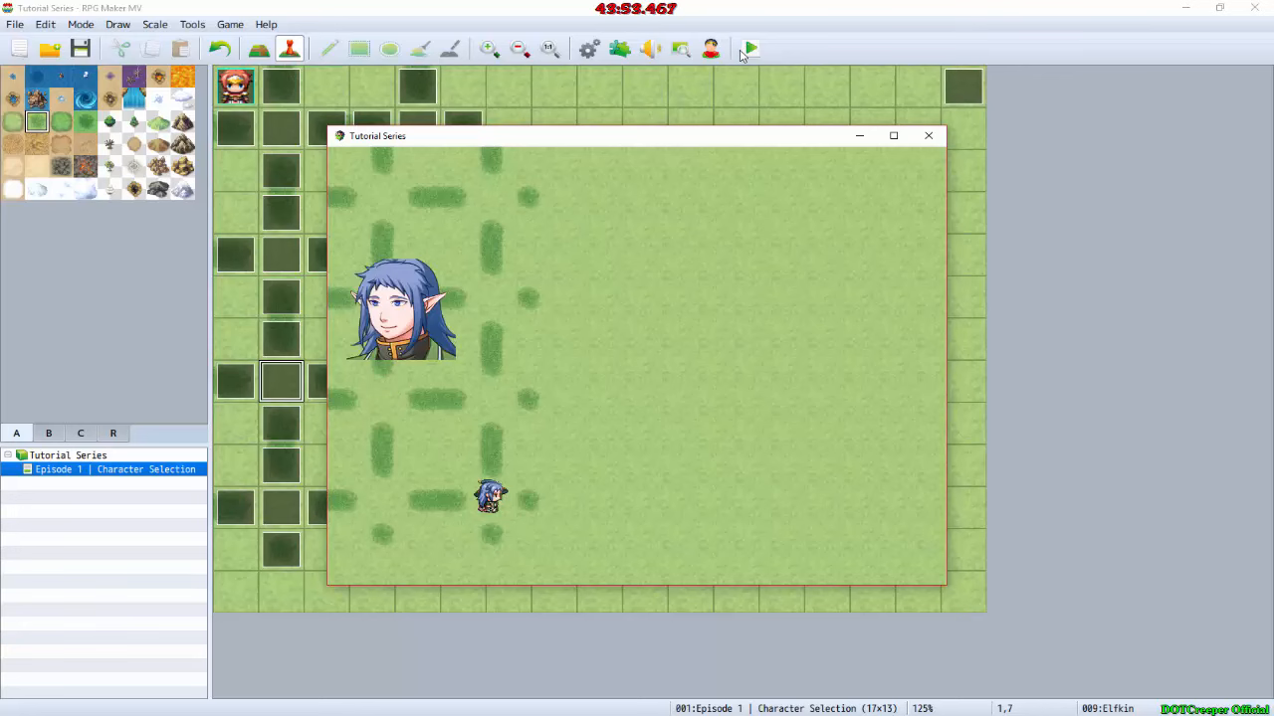
key(Up)
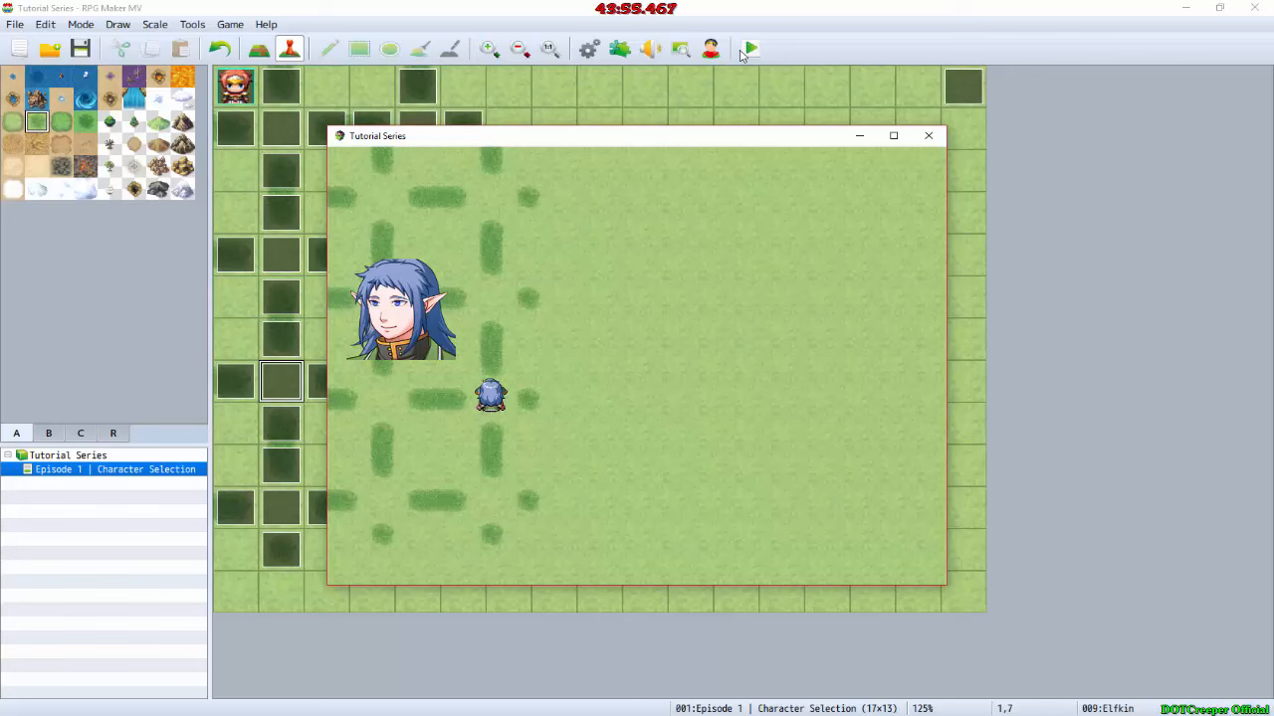
key(Return)
key(Return)
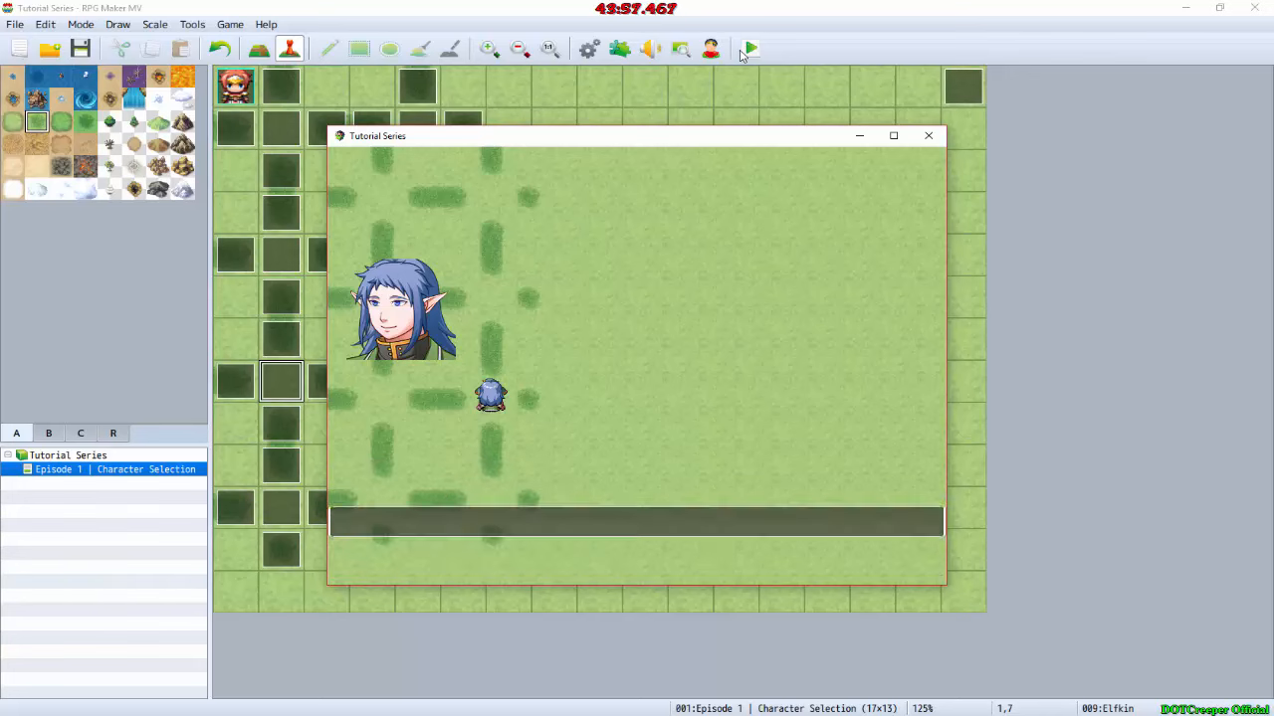
Step: Test the upper selection spots of the second column, view the party menu and close the playtest
key(Up)
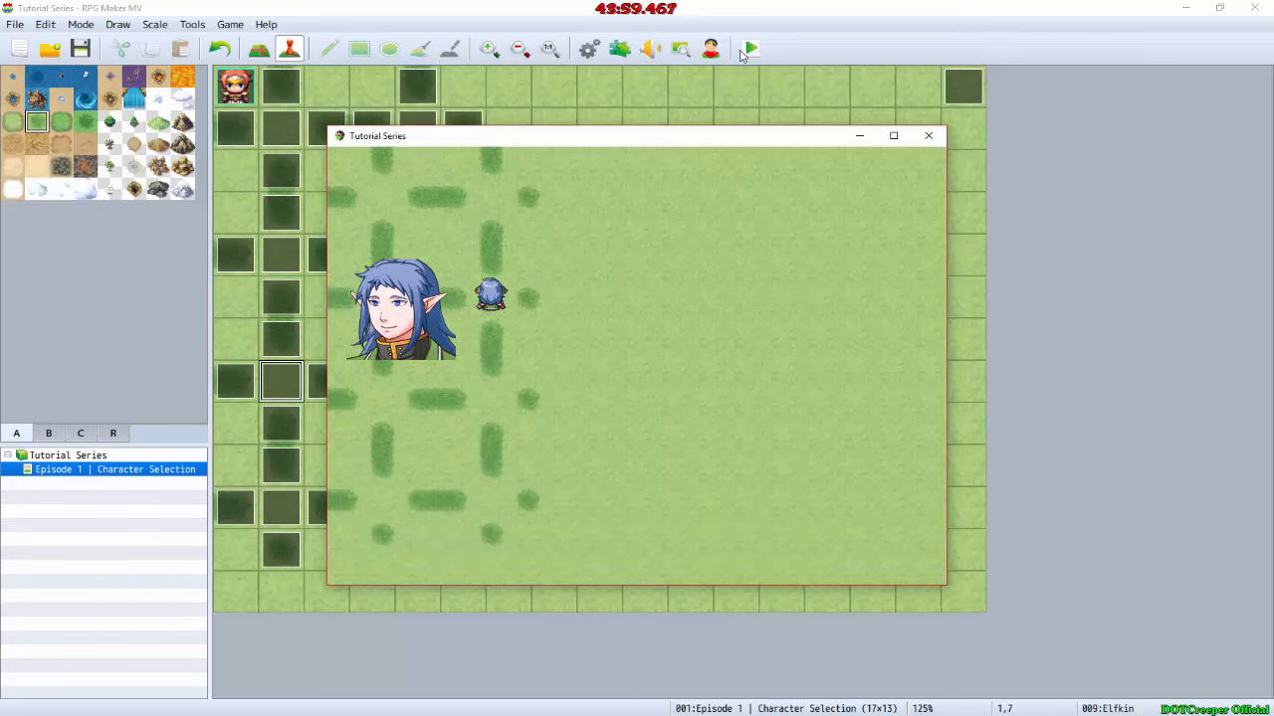
key(Up)
key(Left)
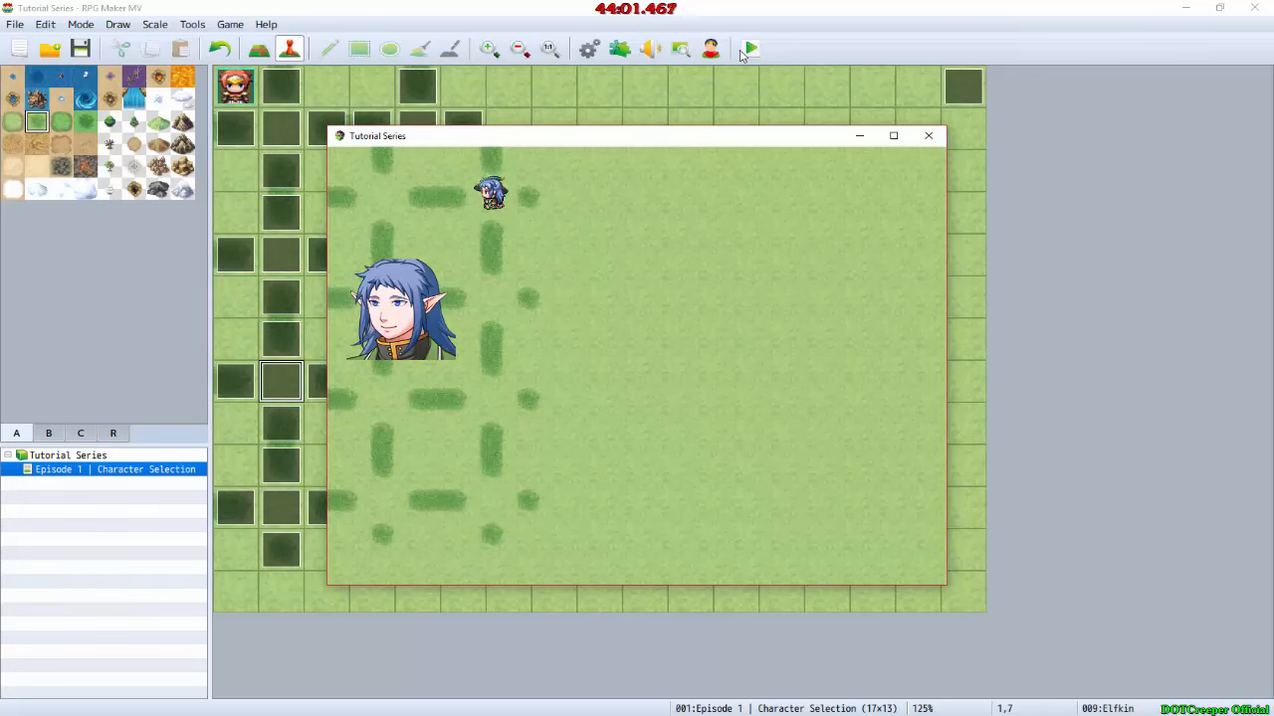
key(Left)
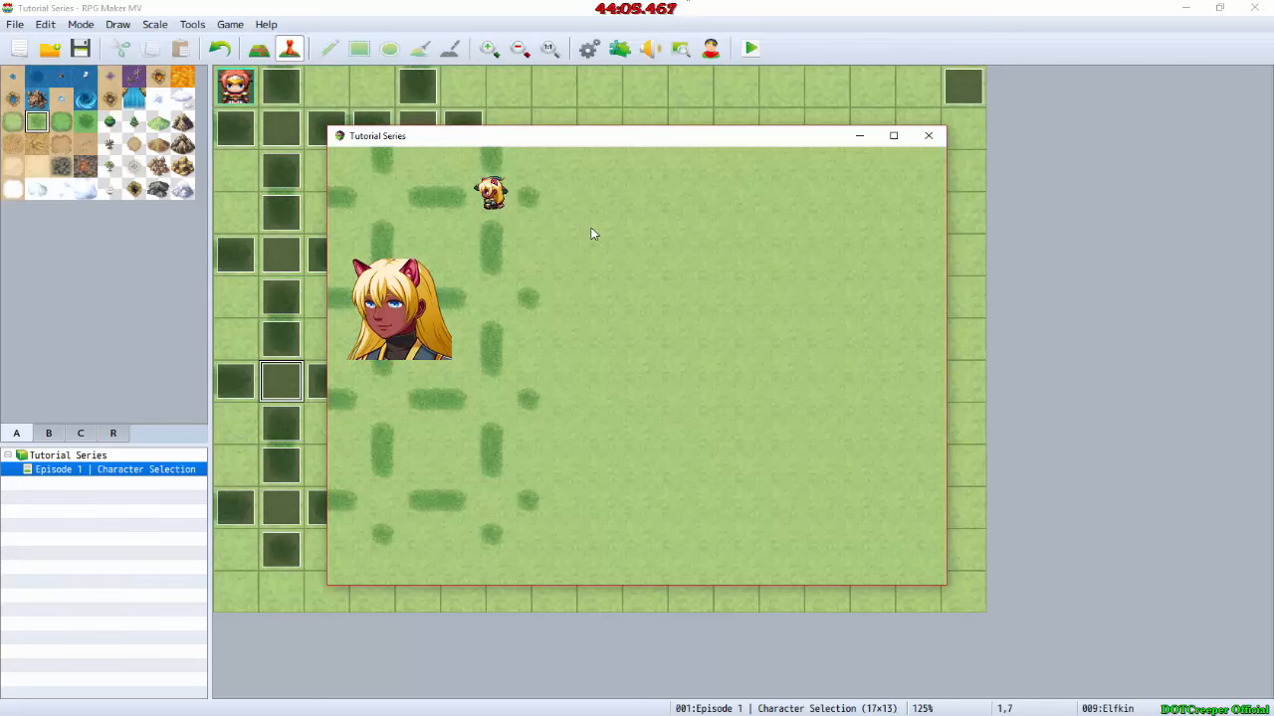
key(Escape)
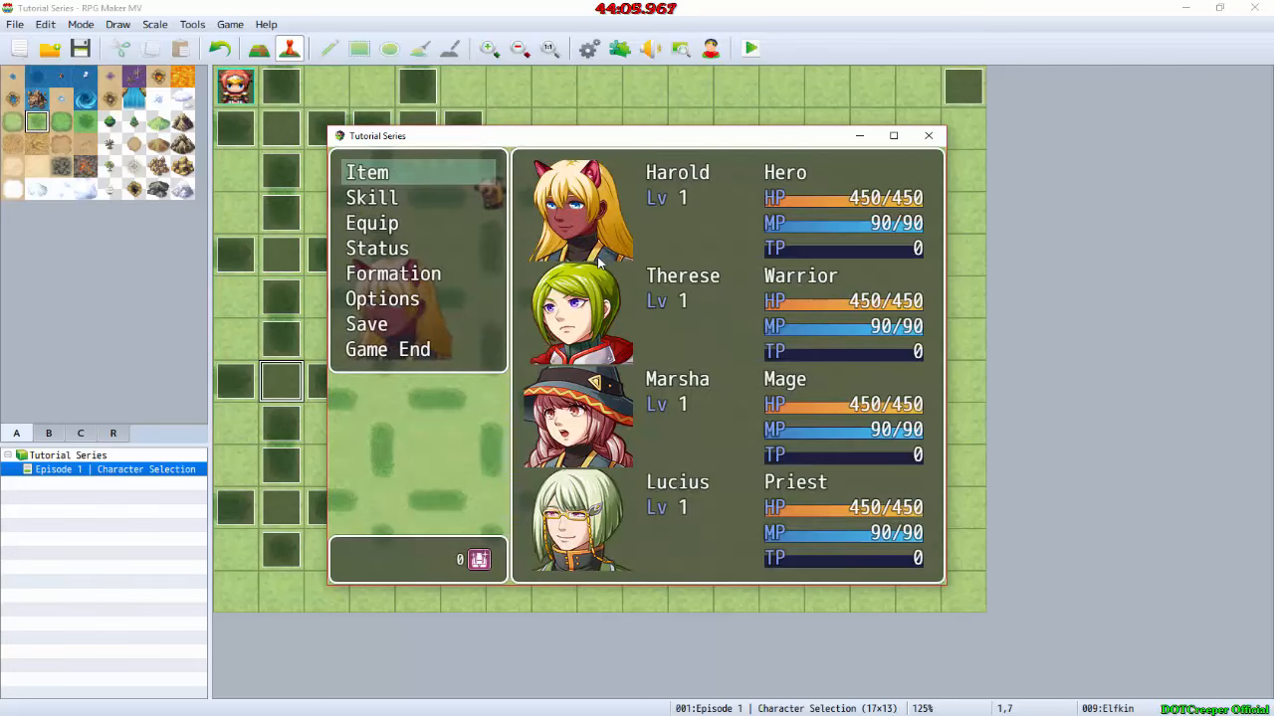
key(Escape)
click(928, 136)
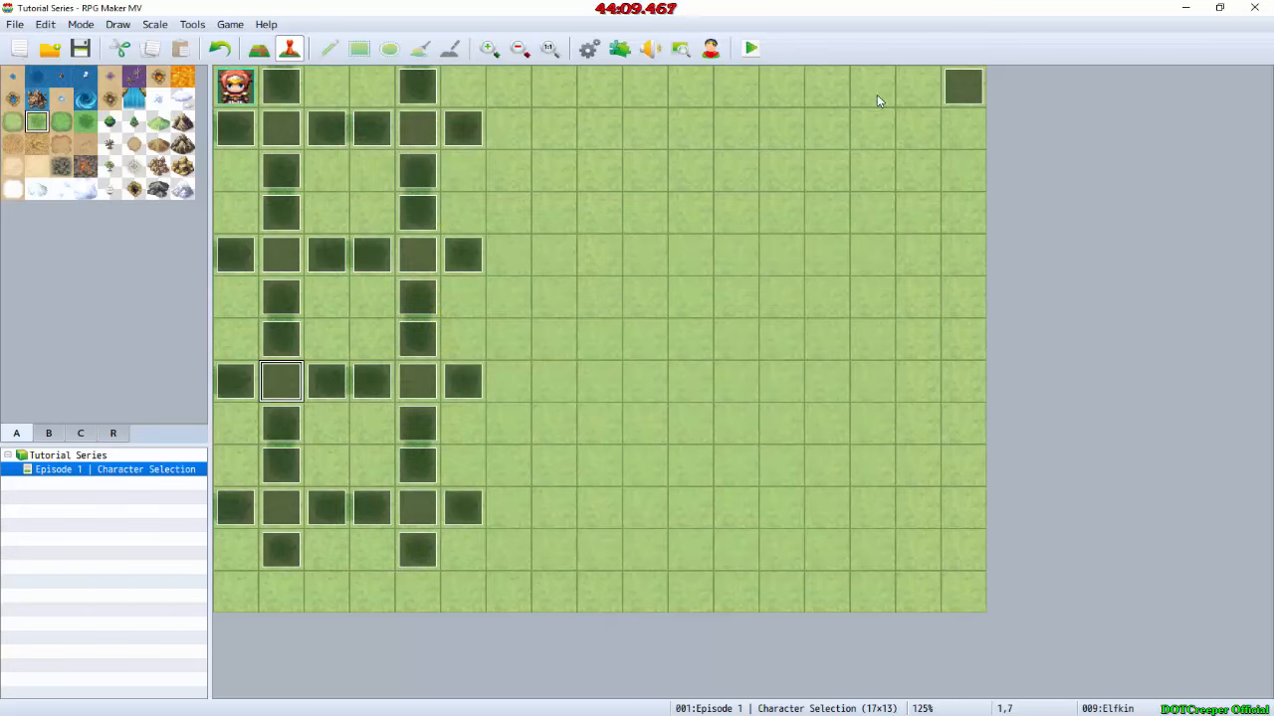
Step: Paste the Show Picture commands for Character Select, Arrow2 and Male_Human above Transfer Player in the EV001 event
click(948, 103)
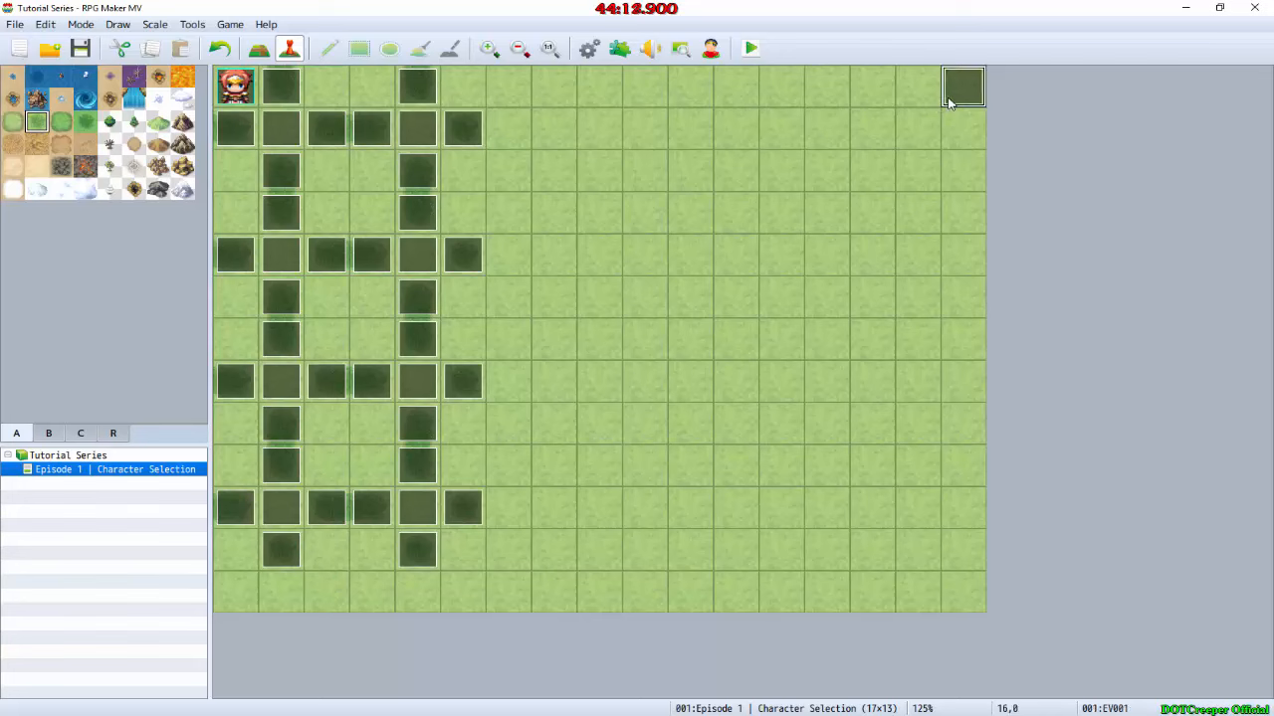
double_click(948, 104)
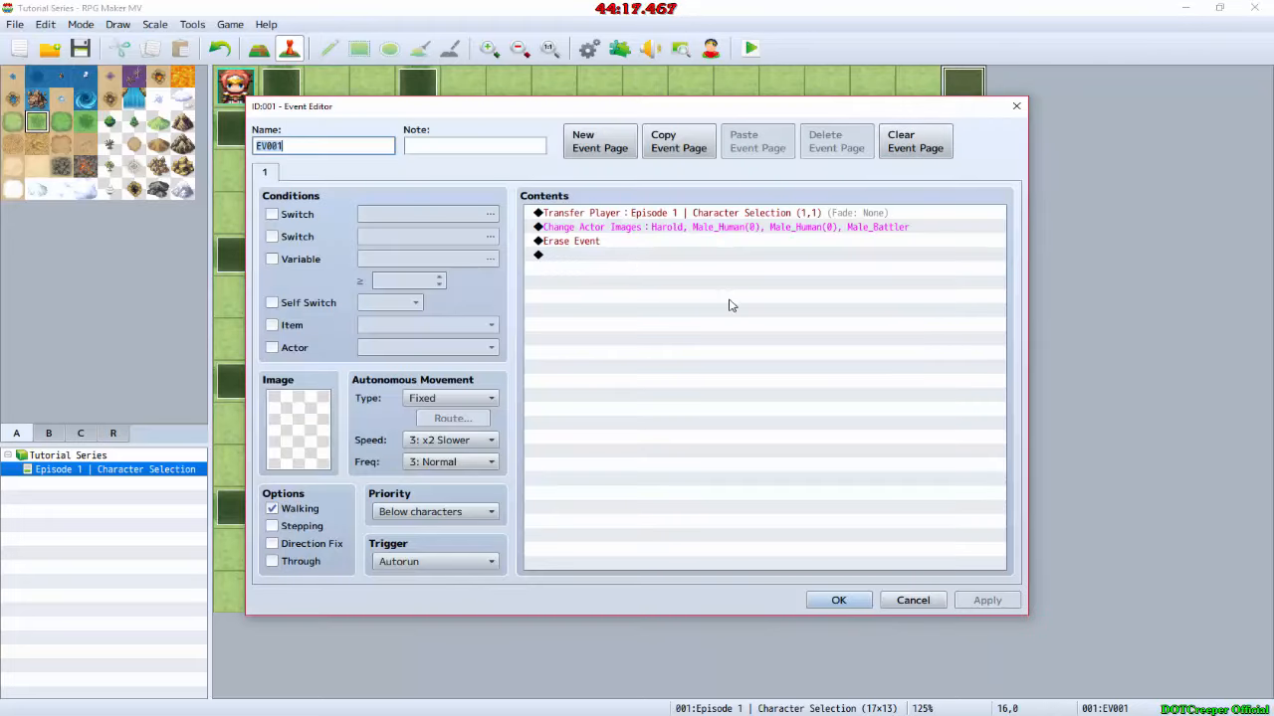
click(821, 215)
text(Show Picture : #1, Character Select, Upper Left (0,0), (100%,100%), 255, Normal Show Picture : #2, Arrow2, Upper Left (370,180), (100%,100%), 255, Normal Show Picture : #3, Male_Human, Upper Left (25,160), (100%,100%), 255, Normal)
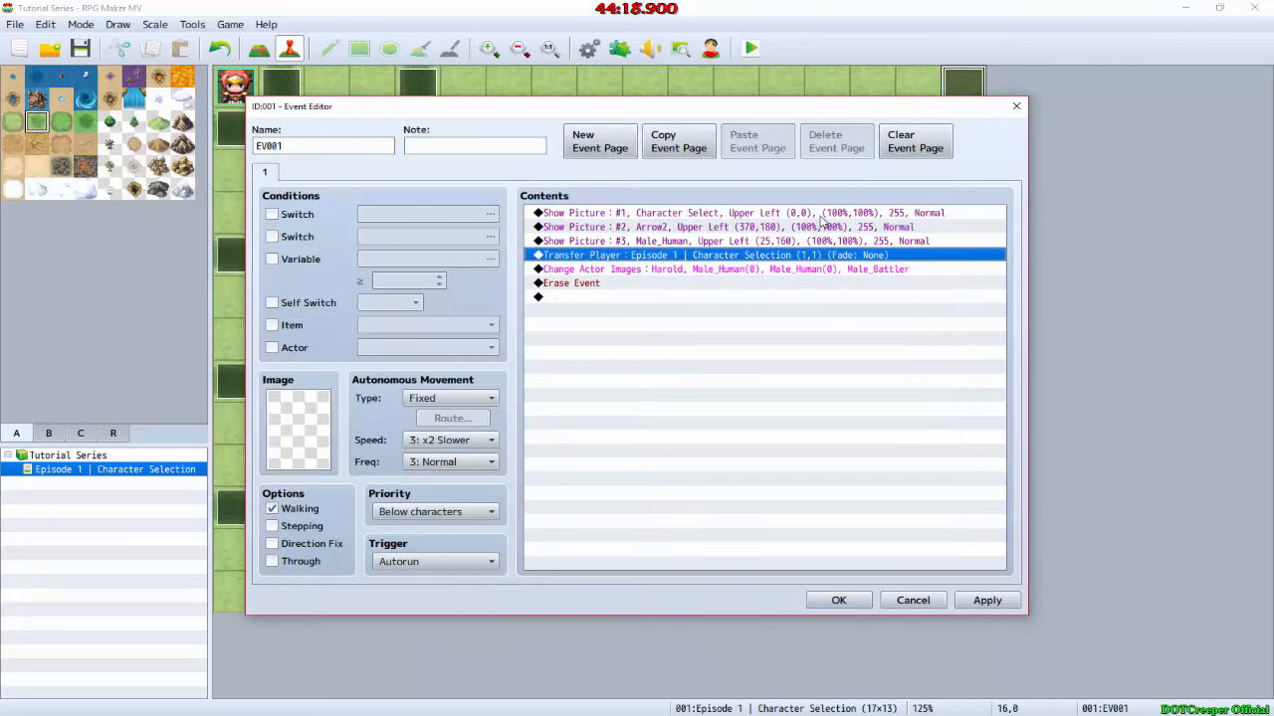
click(842, 600)
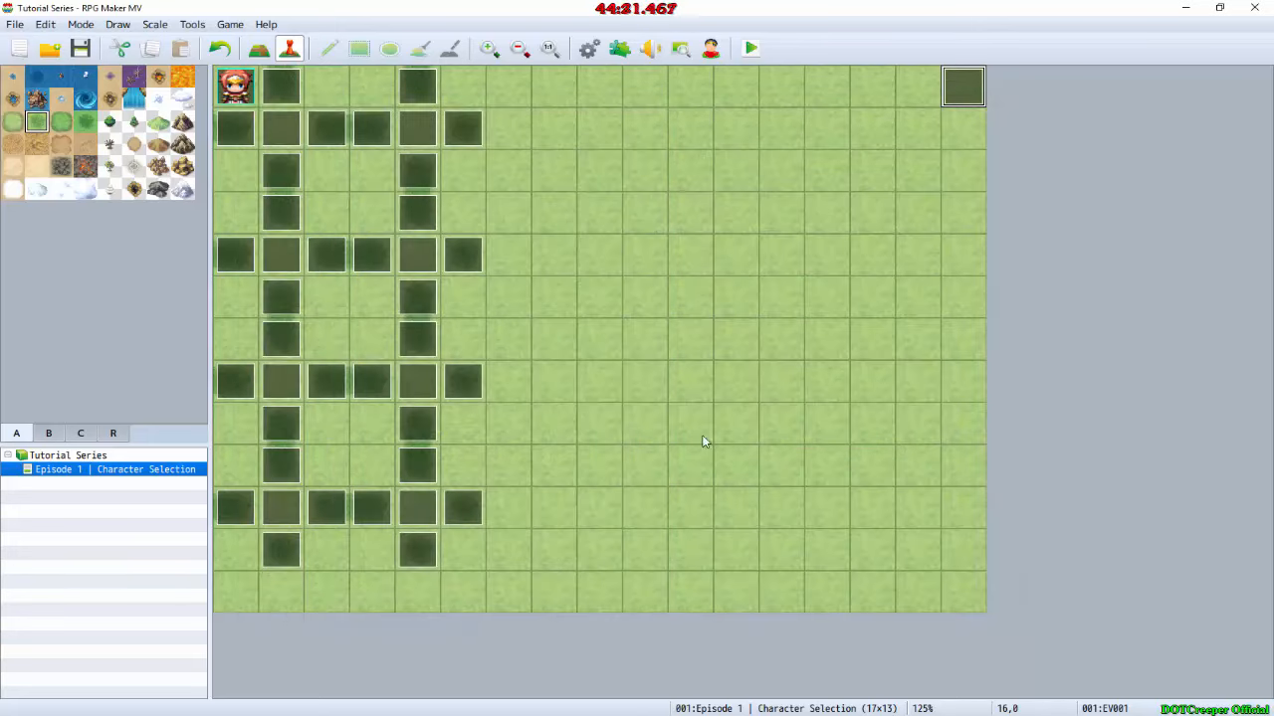
Step: Copy EV001's Arrow2 Show Picture command into the To Confirm event at map position 4,2, after its Transfer Player command
key(alt+Tab)
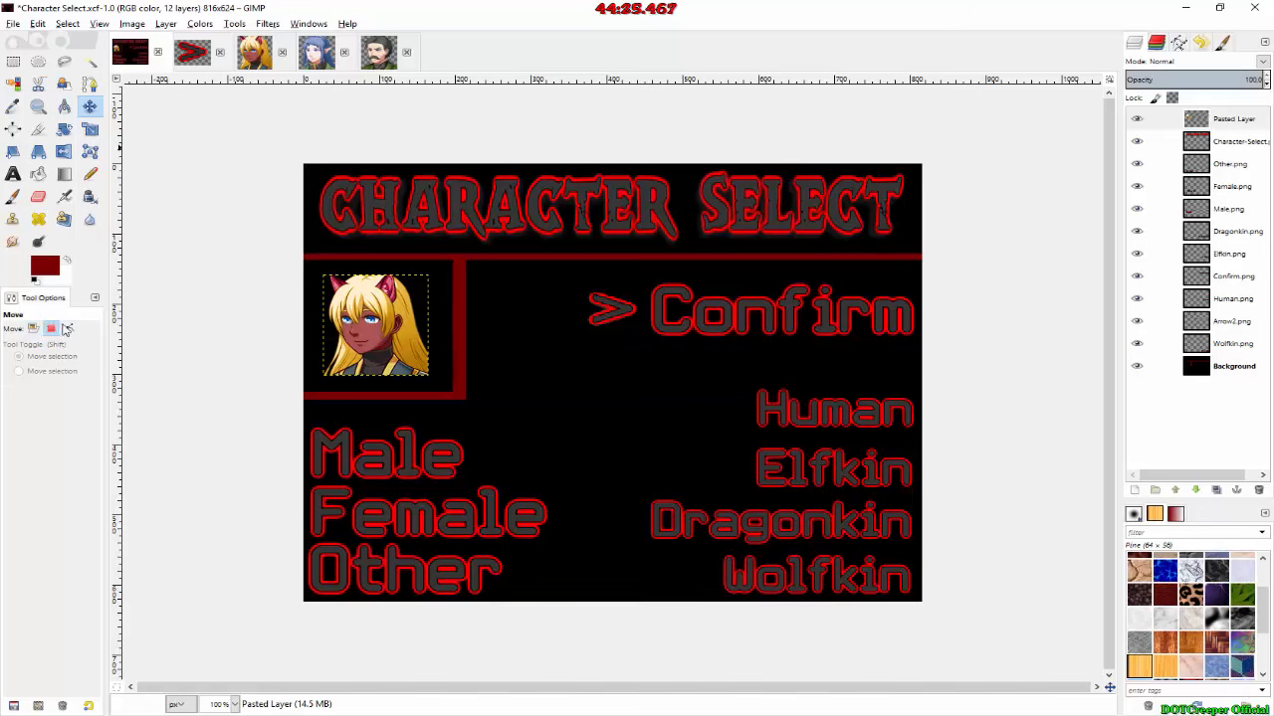
key(alt+Tab)
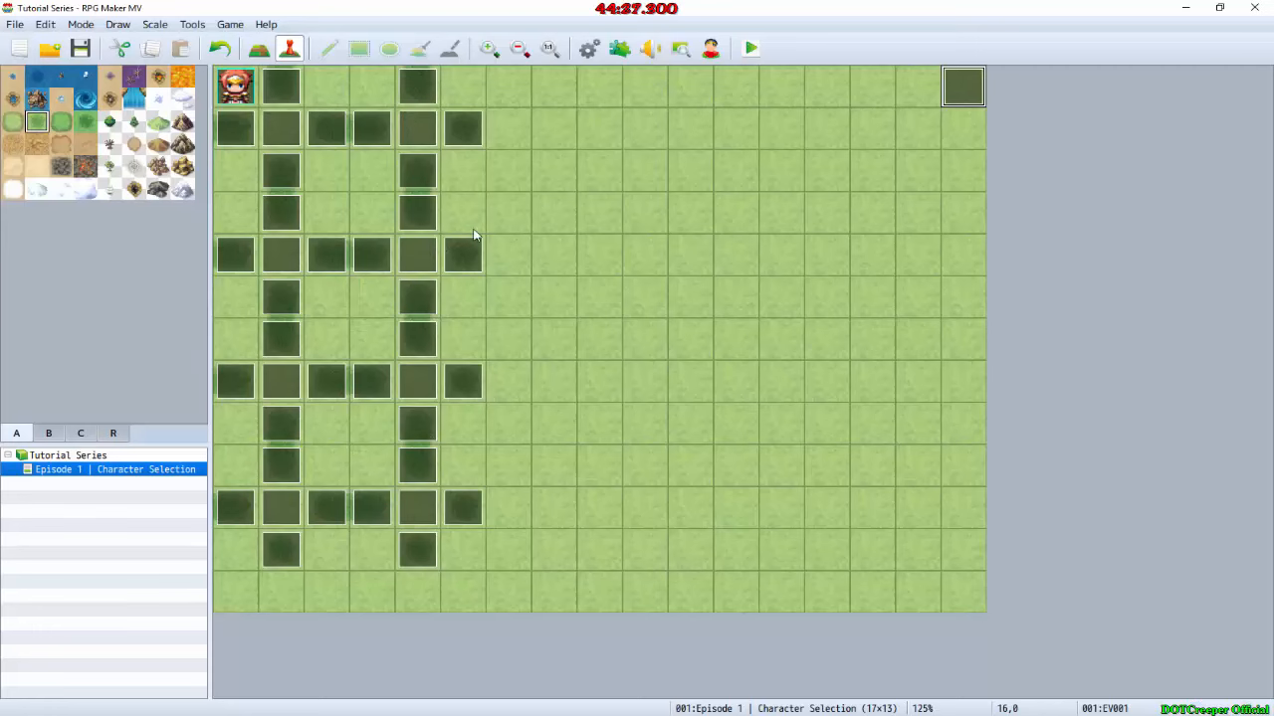
double_click(950, 97)
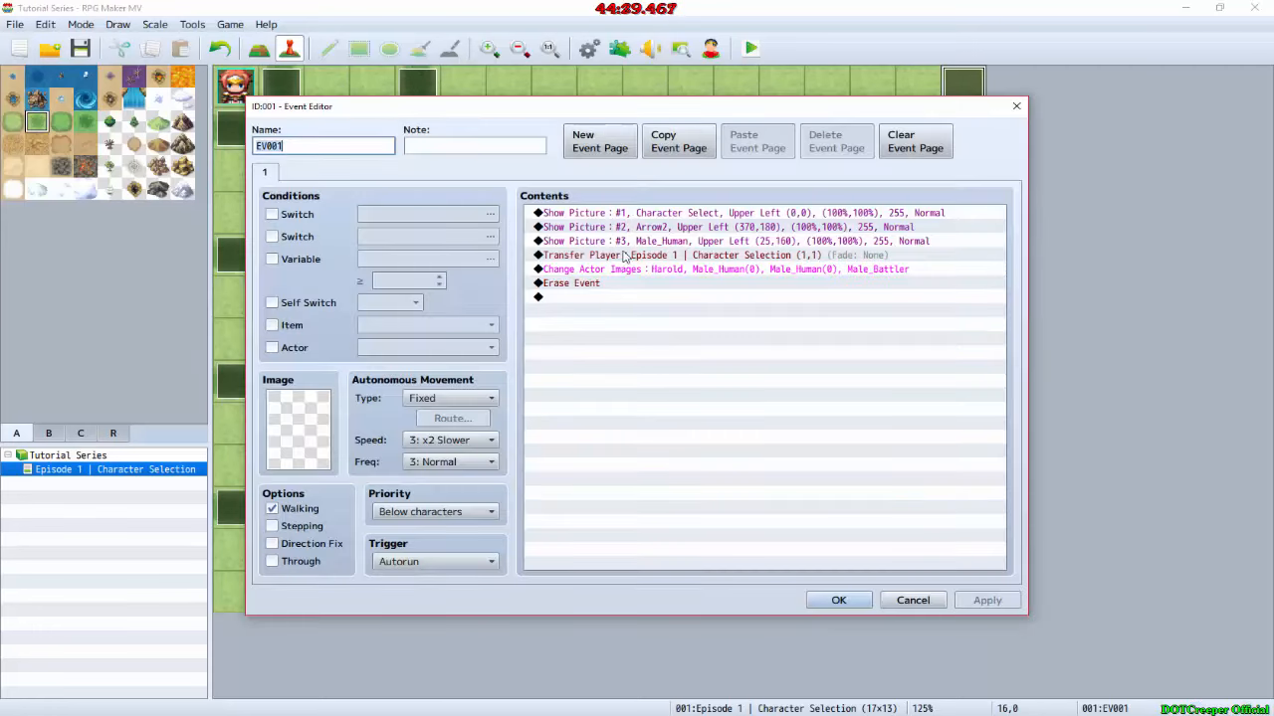
click(645, 242)
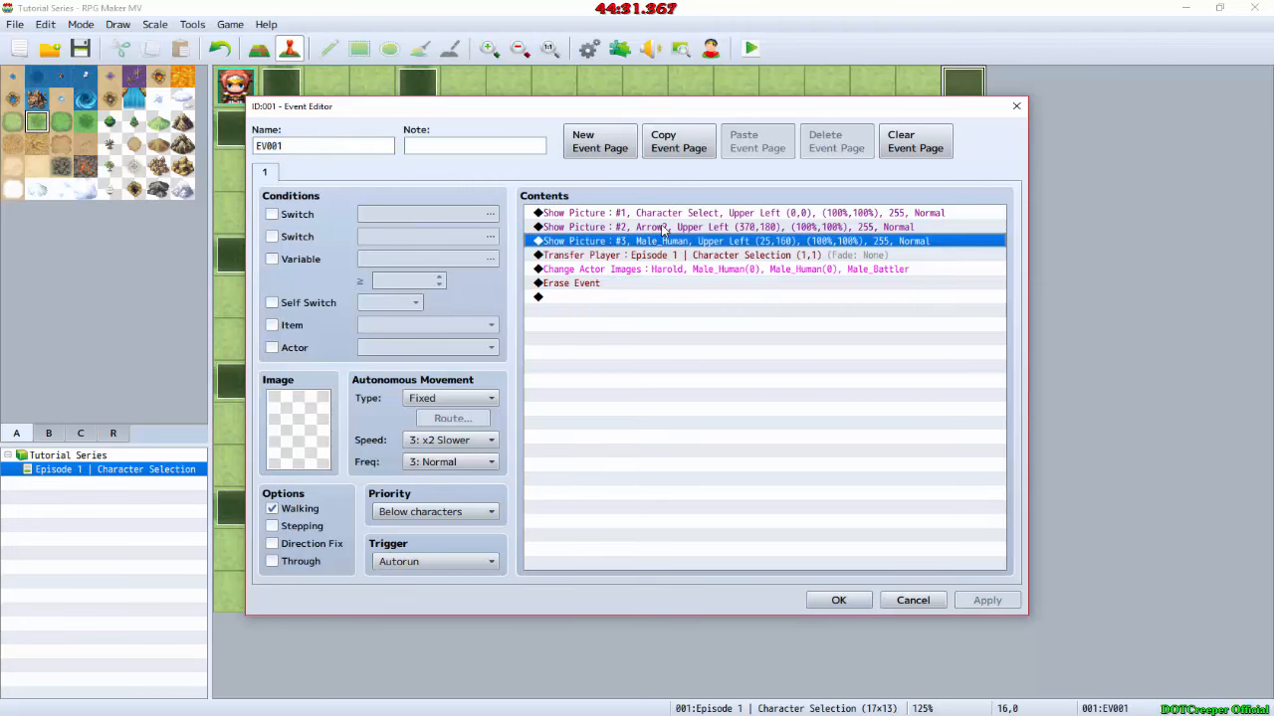
click(665, 228)
click(834, 600)
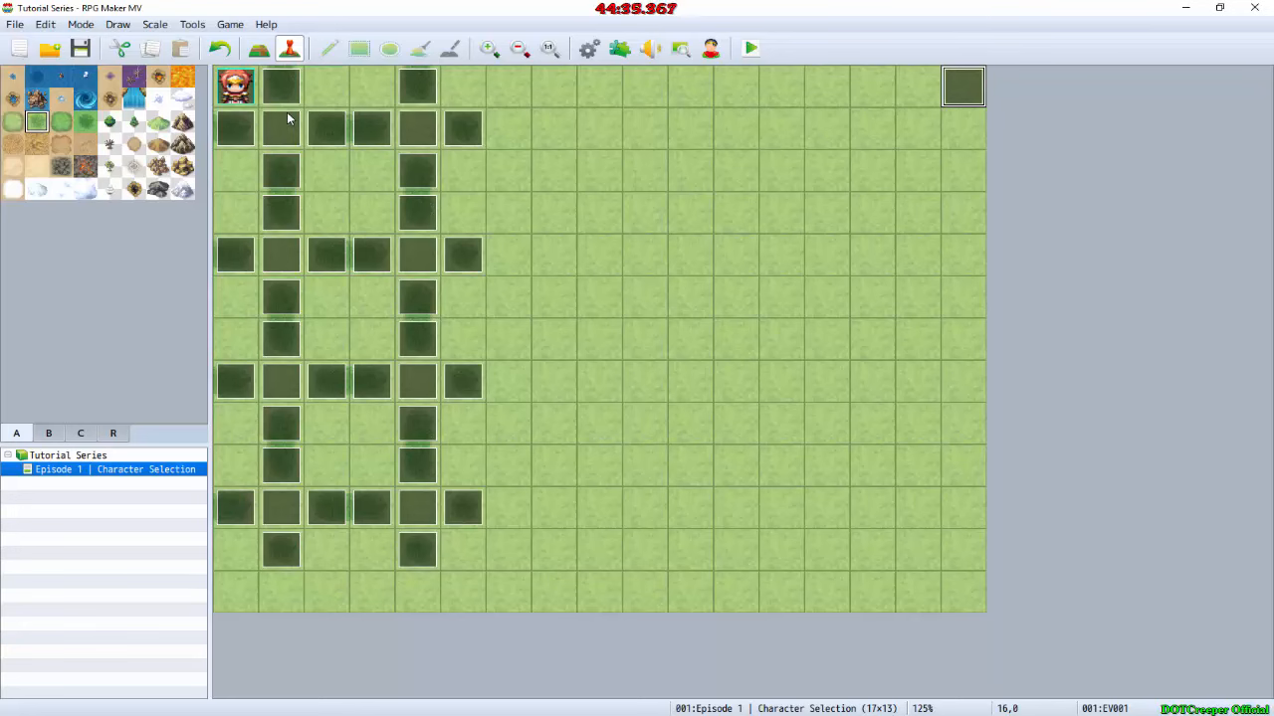
double_click(420, 164)
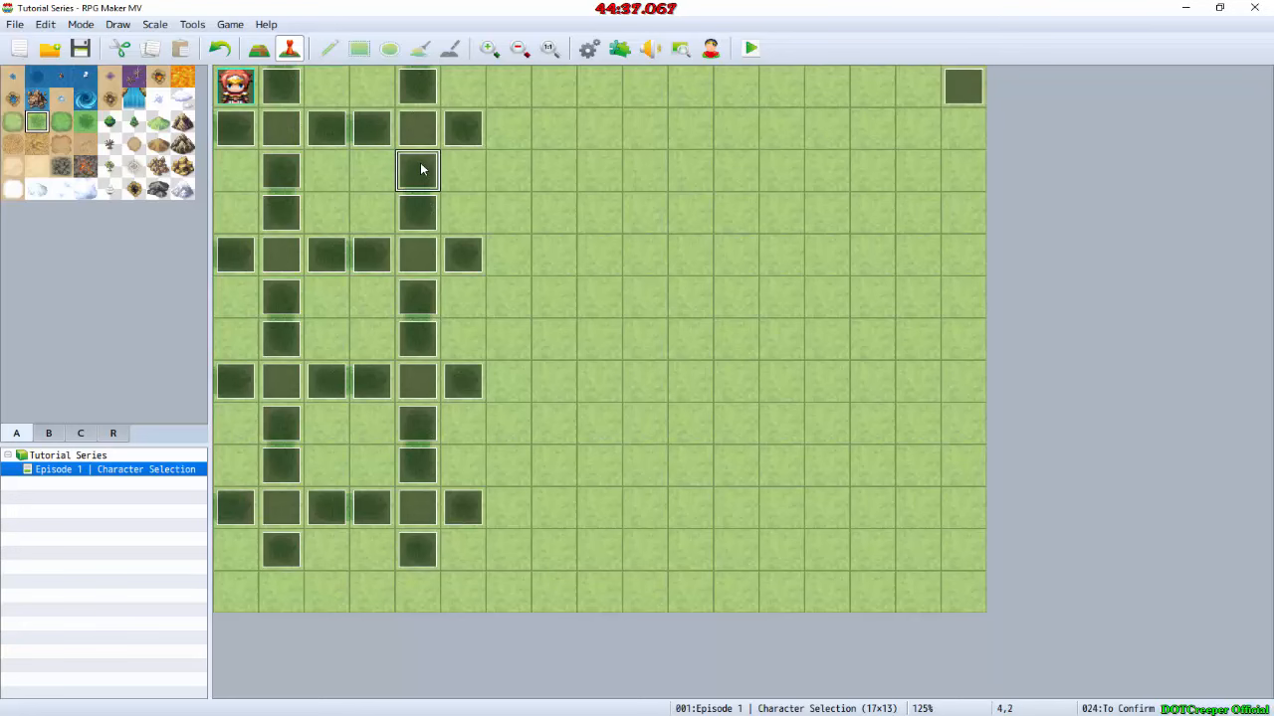
click(575, 227)
key(ctrl+v)
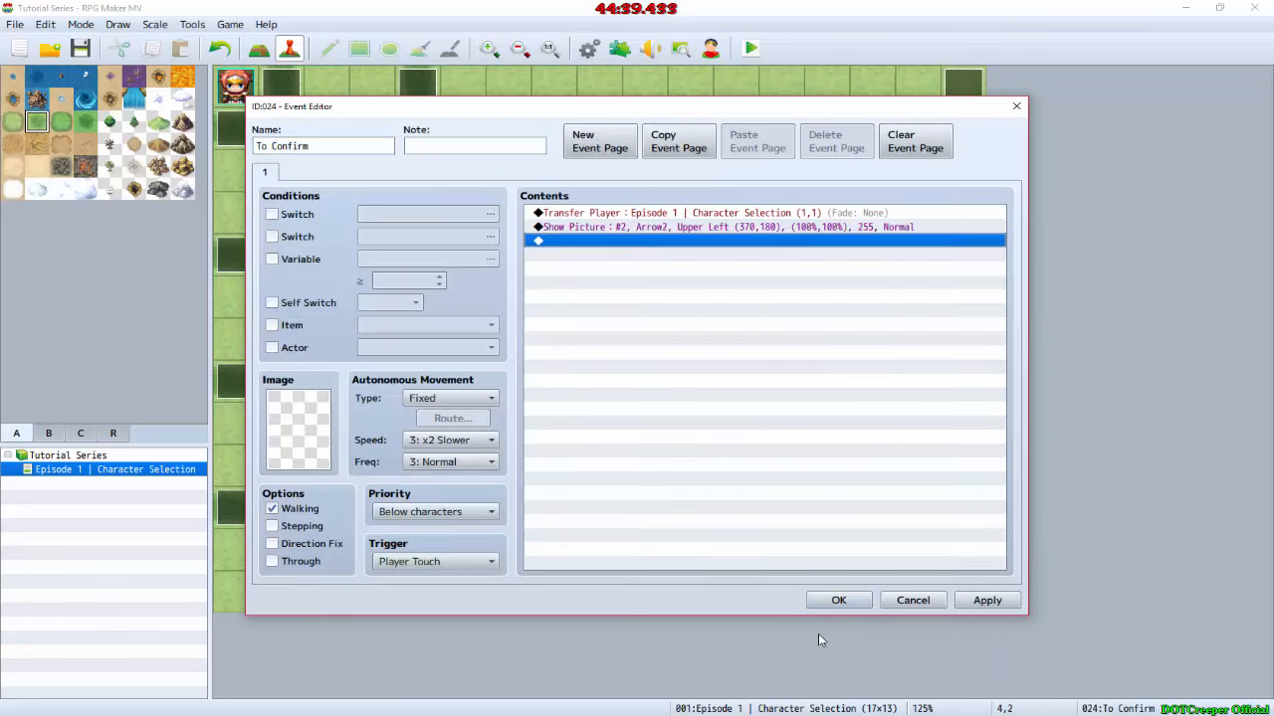
click(838, 600)
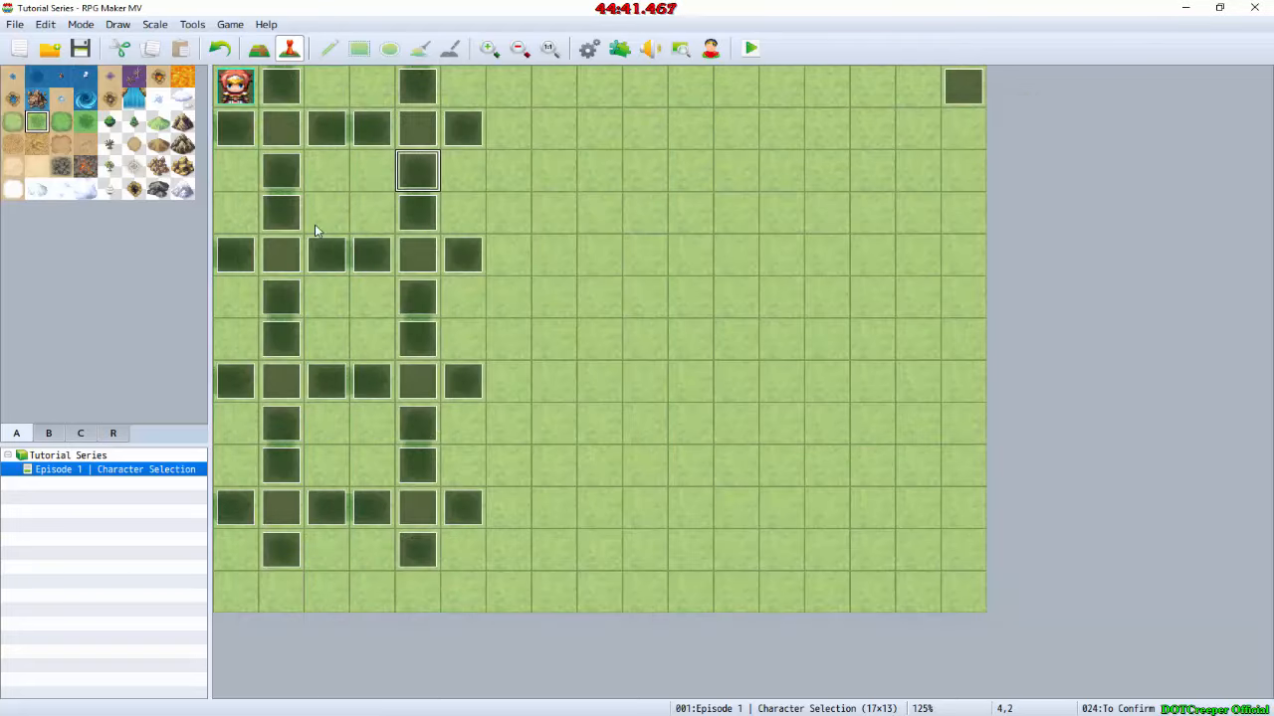
Step: Paste the Arrow2 Show Picture command below Transfer Player in the To Confirm event at map position 1,3
click(284, 223)
double_click(284, 222)
click(606, 228)
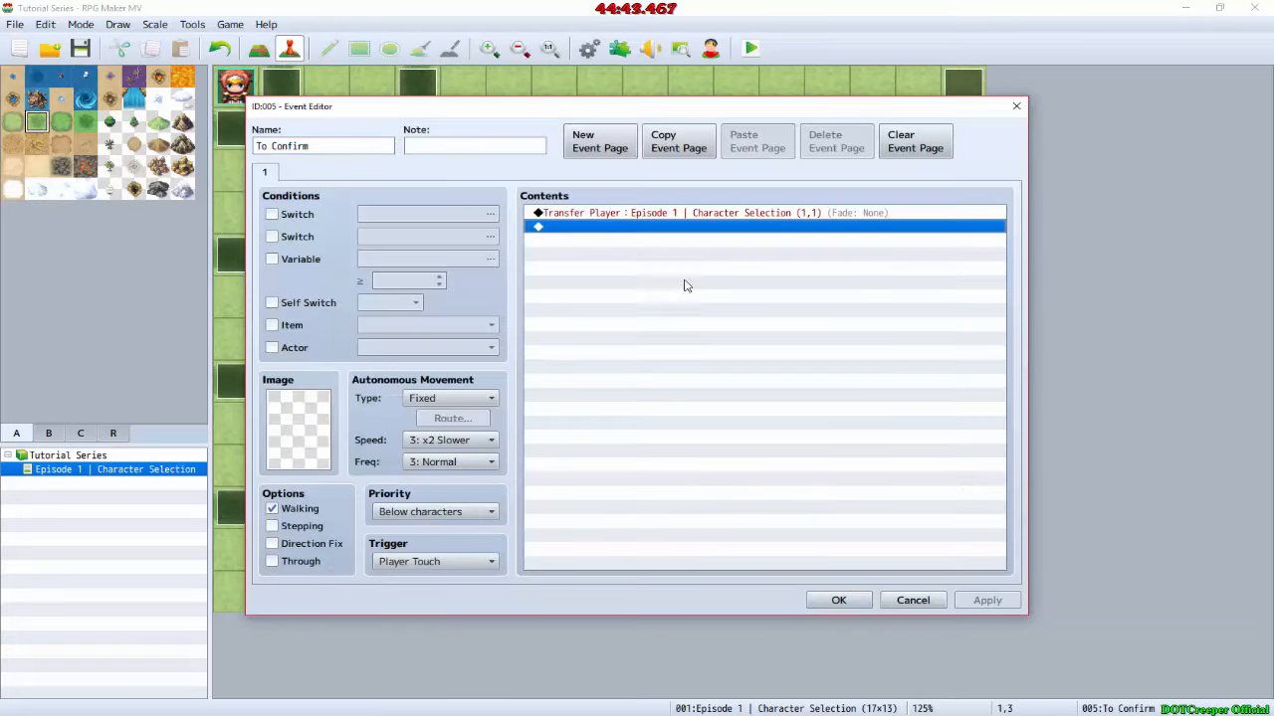
key(ctrl+v)
click(839, 600)
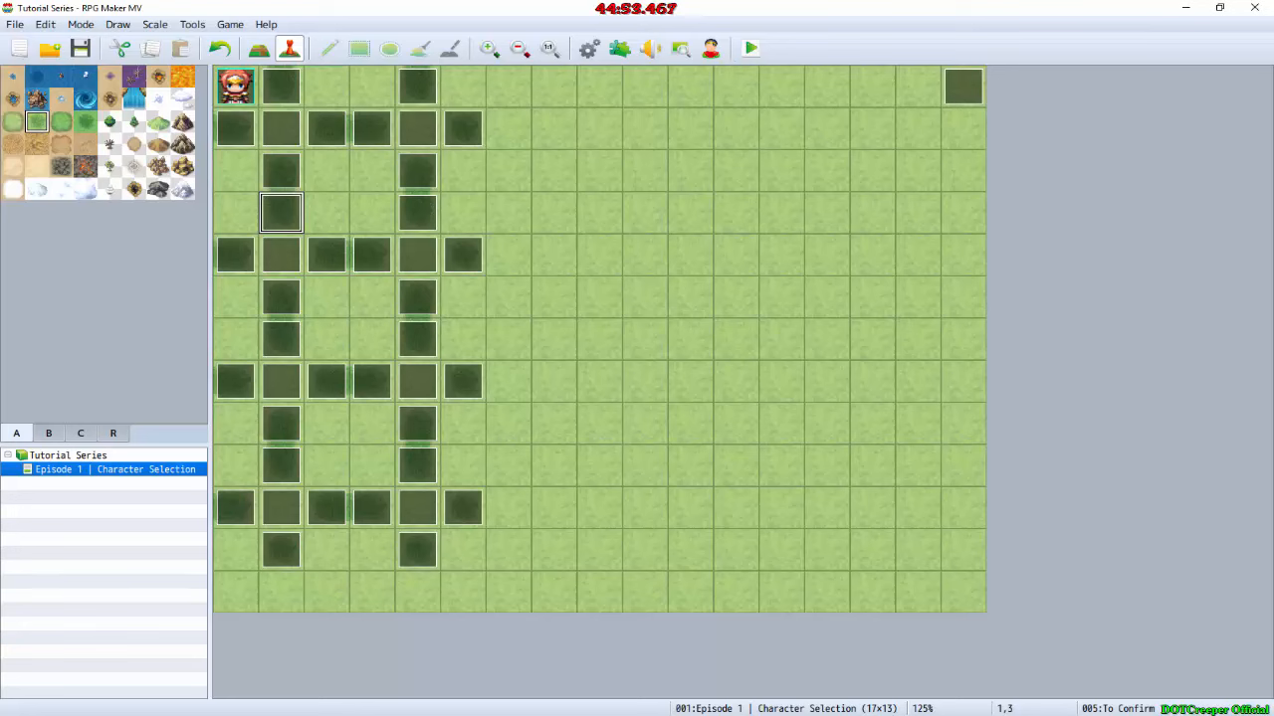
Step: Switch to GIMP, place the Arrow2.png layer beside Human with its upper-left corner at about 503, 322, and check that corner's coordinates
key(alt+Tab)
drag(627, 313, 721, 406)
ctrl+scroll(661, 400, up, 5)
ctrl+scroll(706, 406, down, 2)
drag(826, 404, 825, 402)
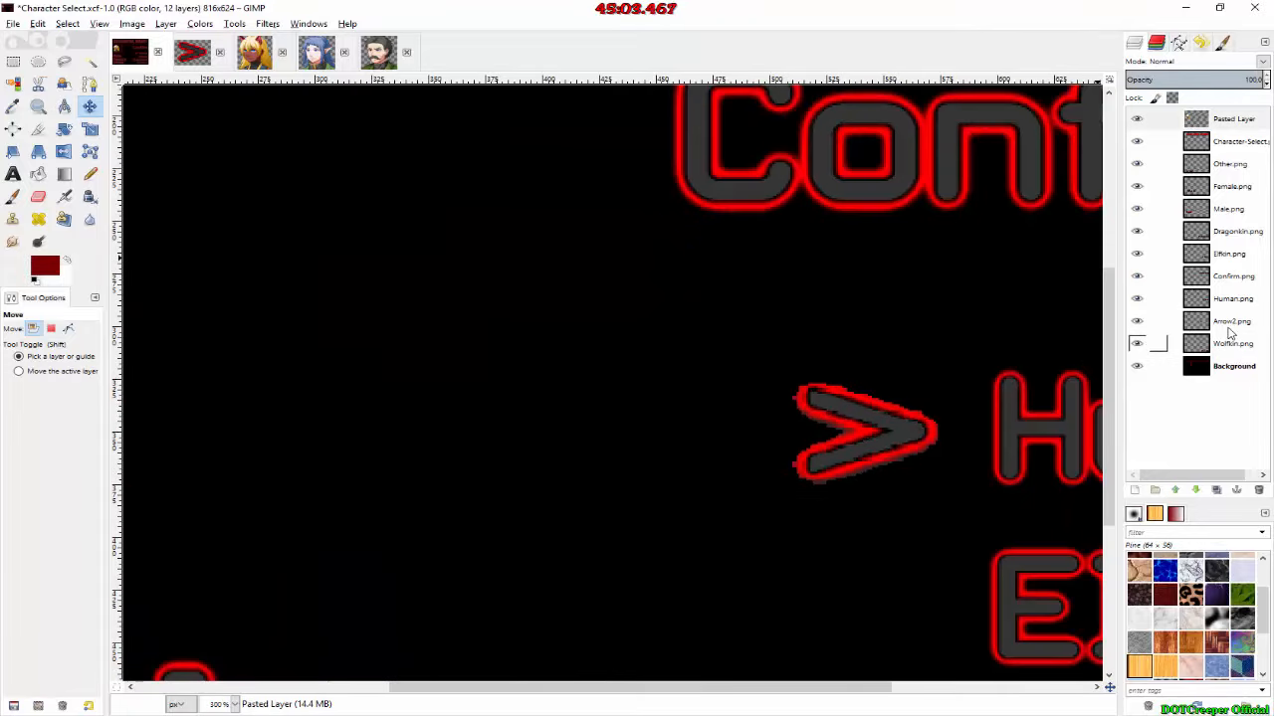
click(1199, 322)
ctrl+scroll(759, 386, up, 8)
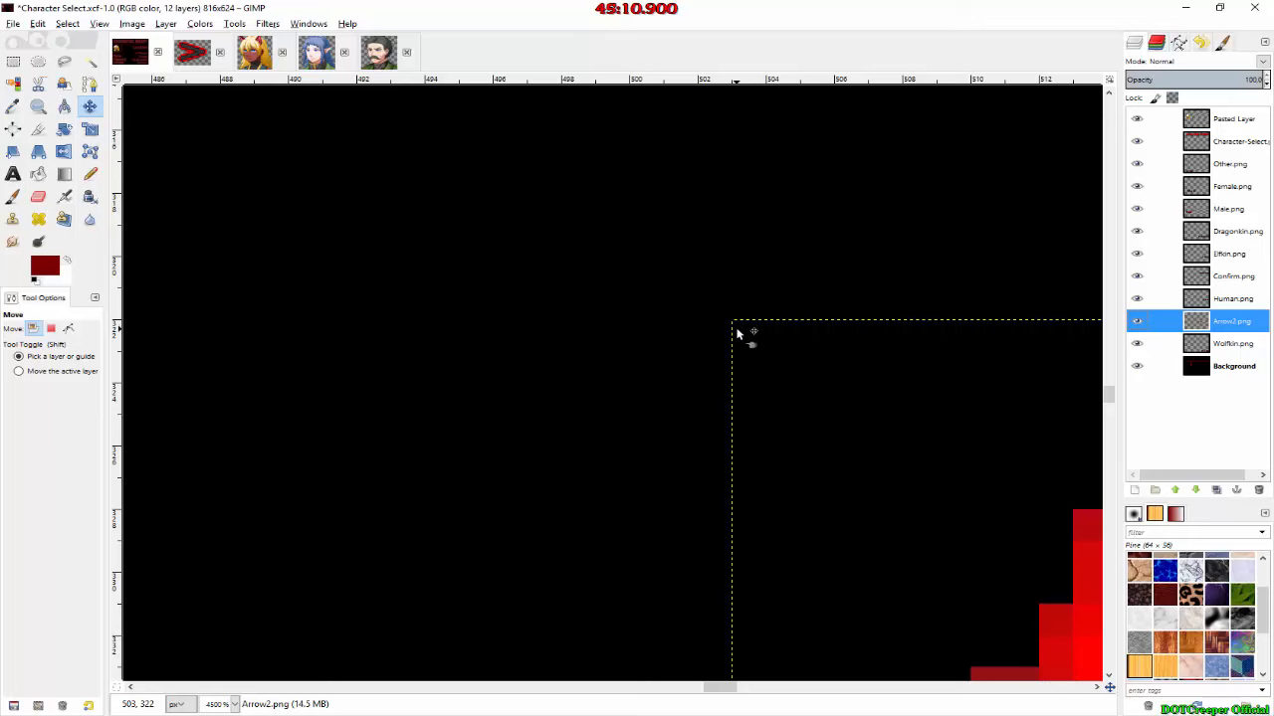
Step: Switch back to RPG Maker MV and paste the Arrow2 Show Picture command into the To Human event at map position 1,2
key(alt+Tab)
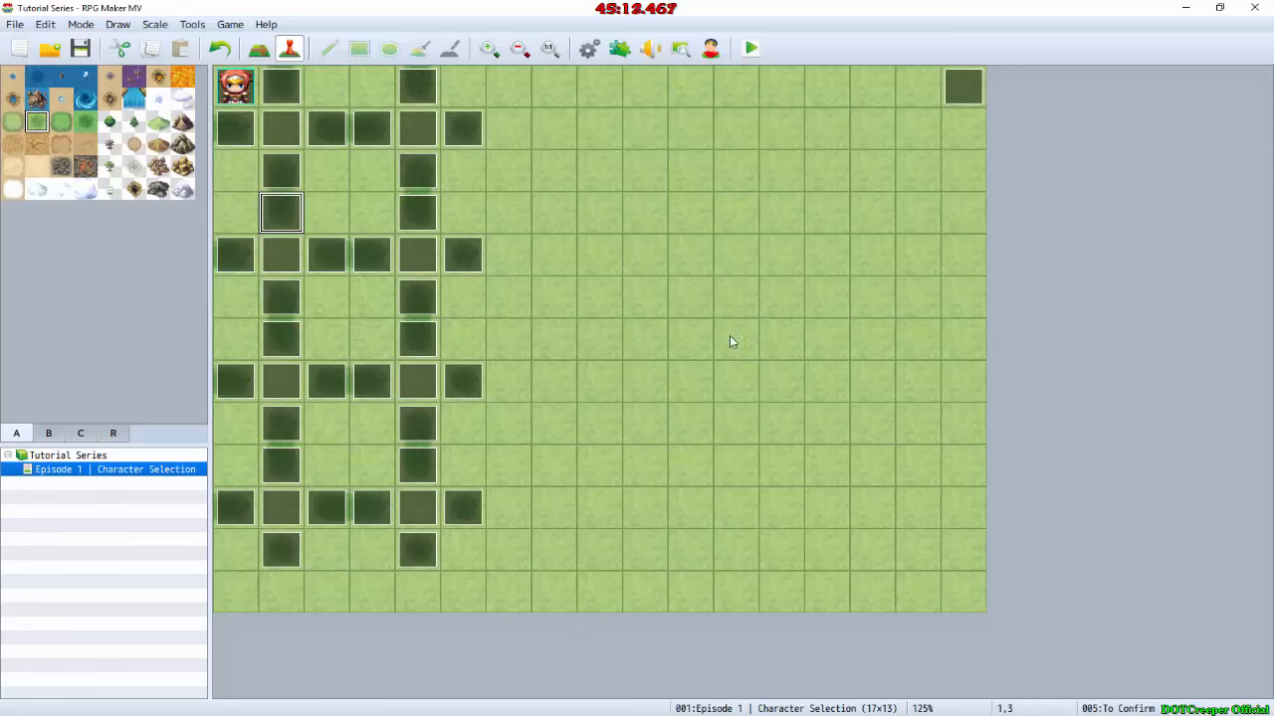
double_click(282, 215)
key(Escape)
double_click(279, 175)
click(627, 238)
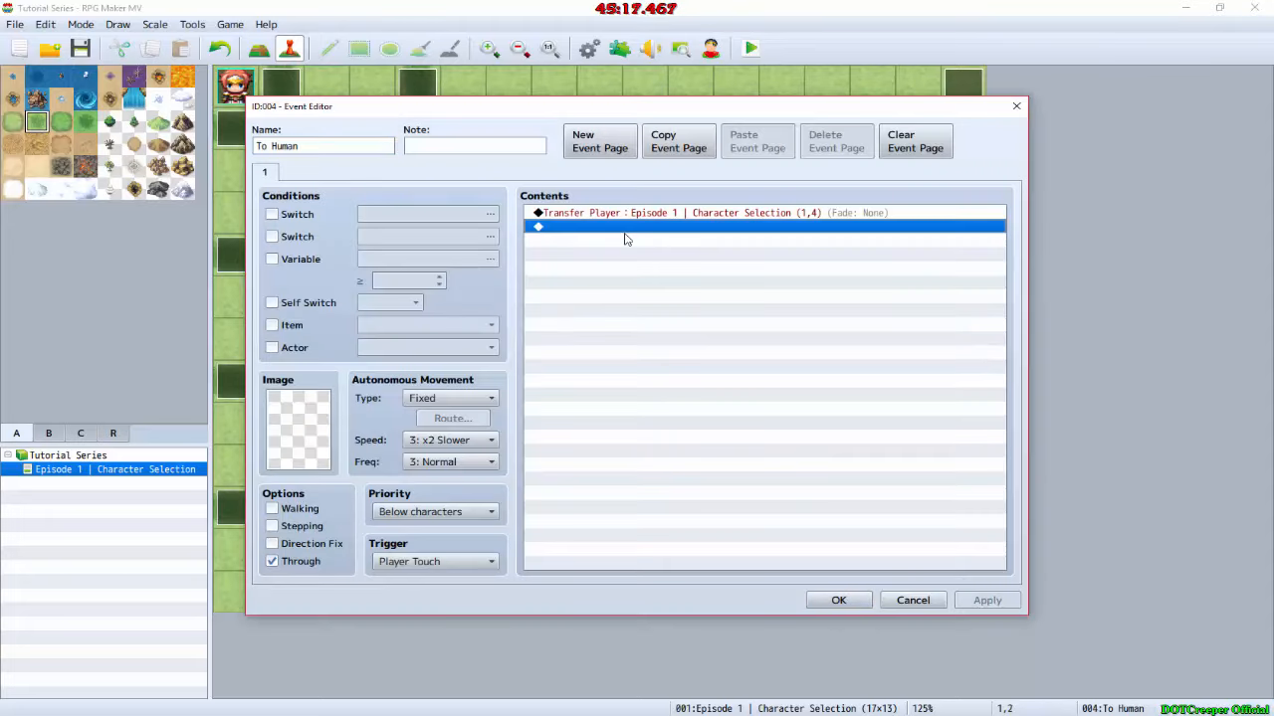
key(ctrl+v)
Step: Set the Arrow2 picture position in this To Human event to X 500, Y 320 and accept the event changes
double_click(633, 228)
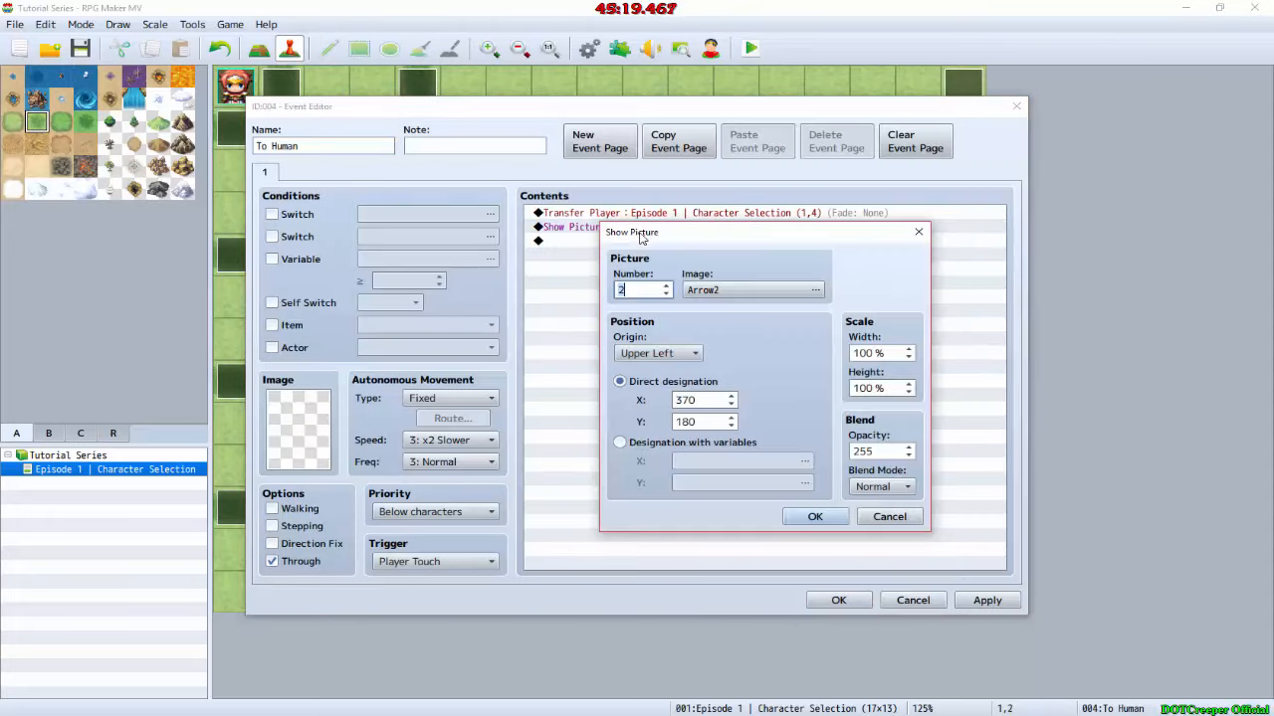
double_click(700, 399)
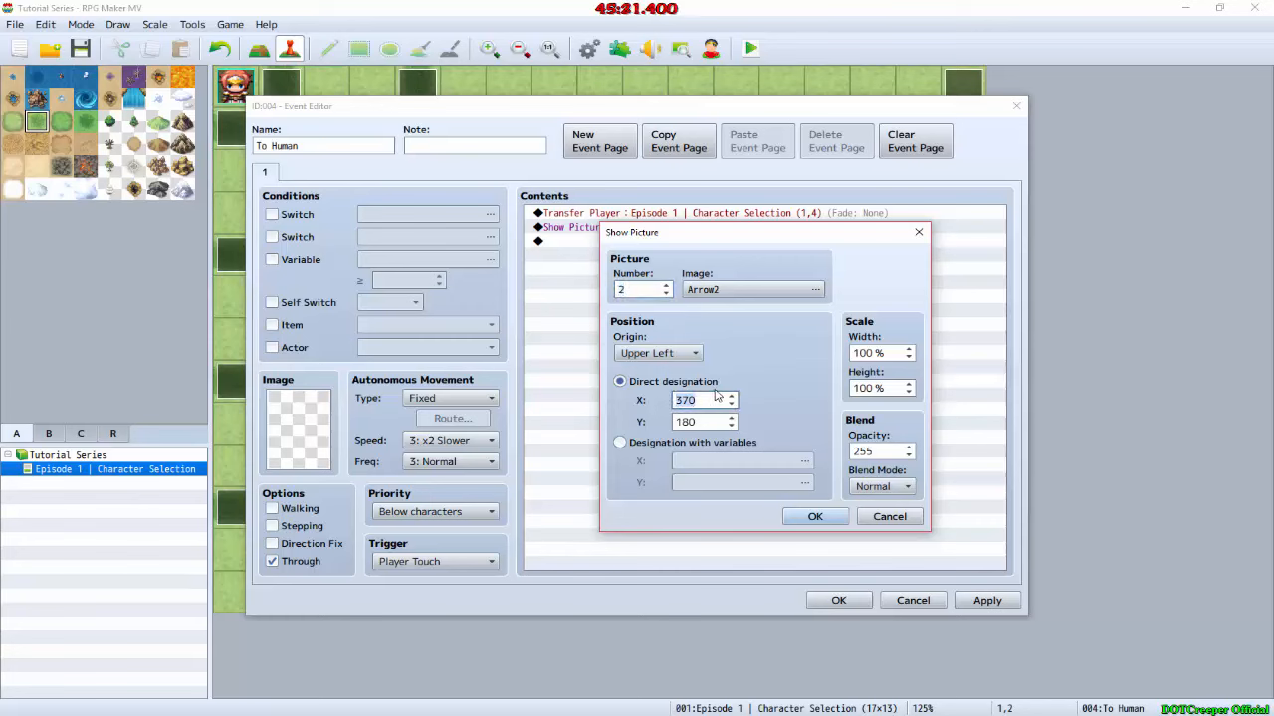
text(500)
double_click(710, 417)
text(320)
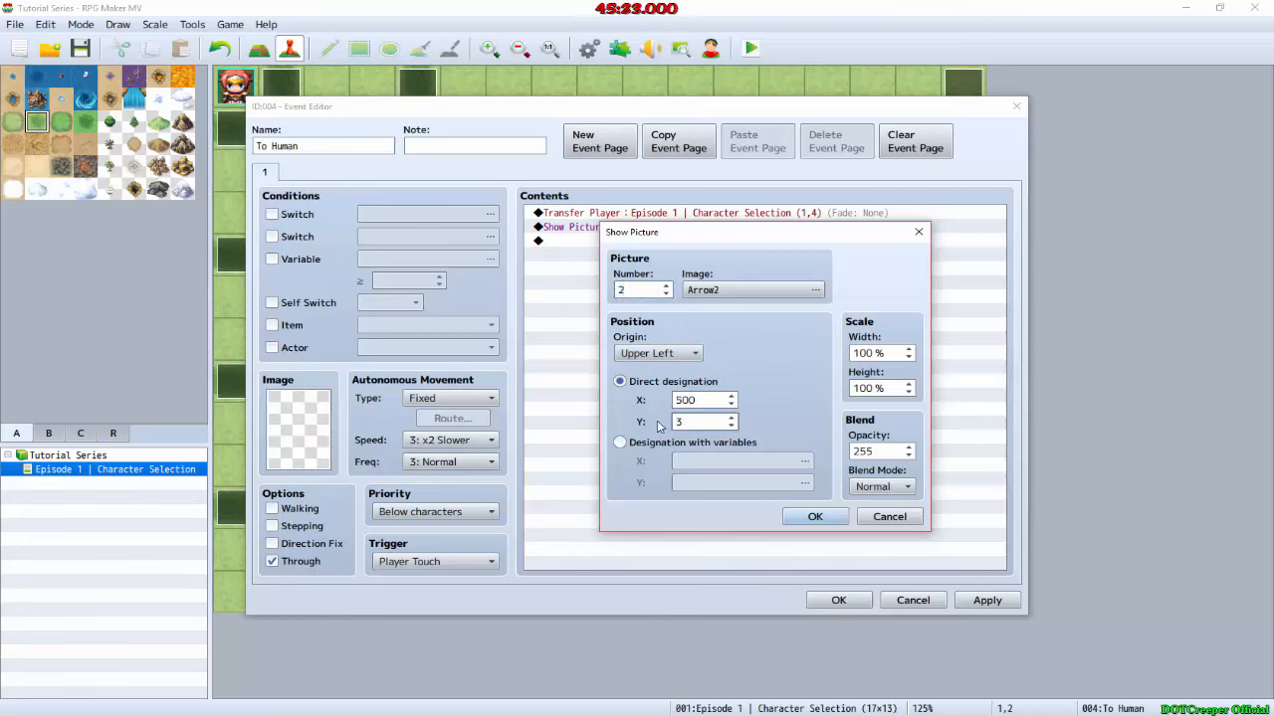
click(811, 518)
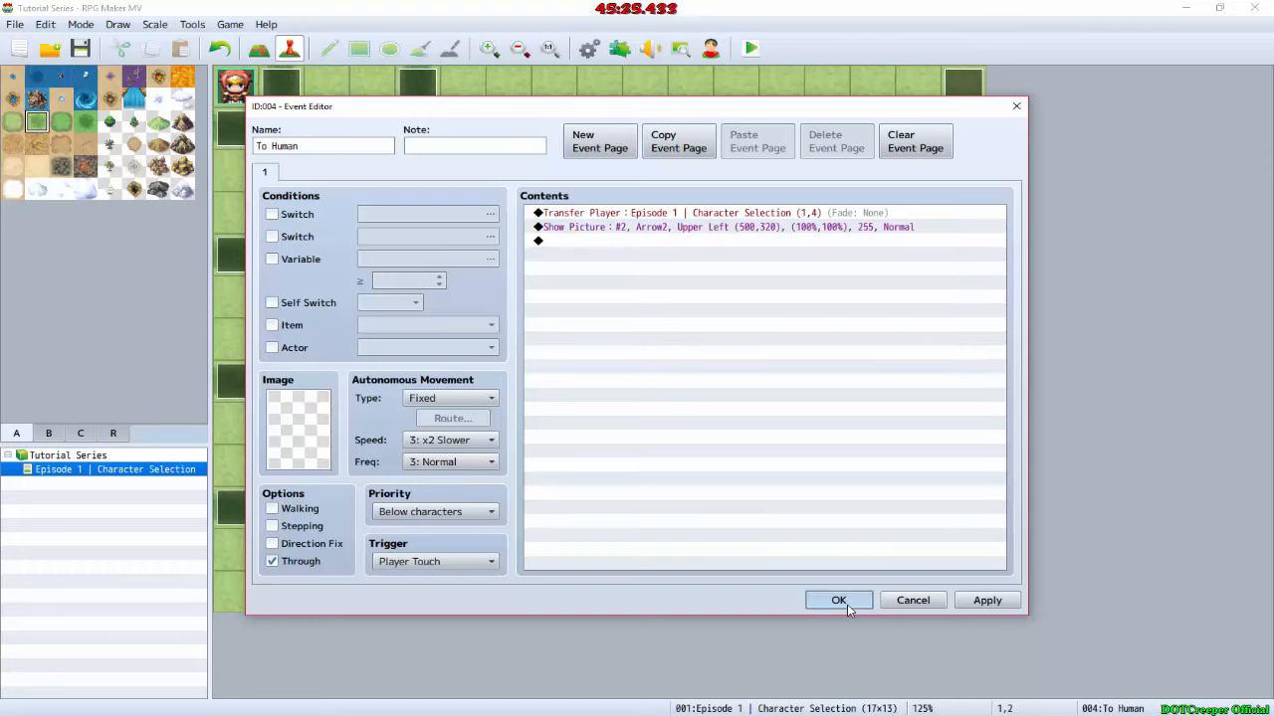
click(836, 600)
Step: Copy the repositioned Arrow2 Show Picture command into the other To Human event at map position 1,6
double_click(282, 174)
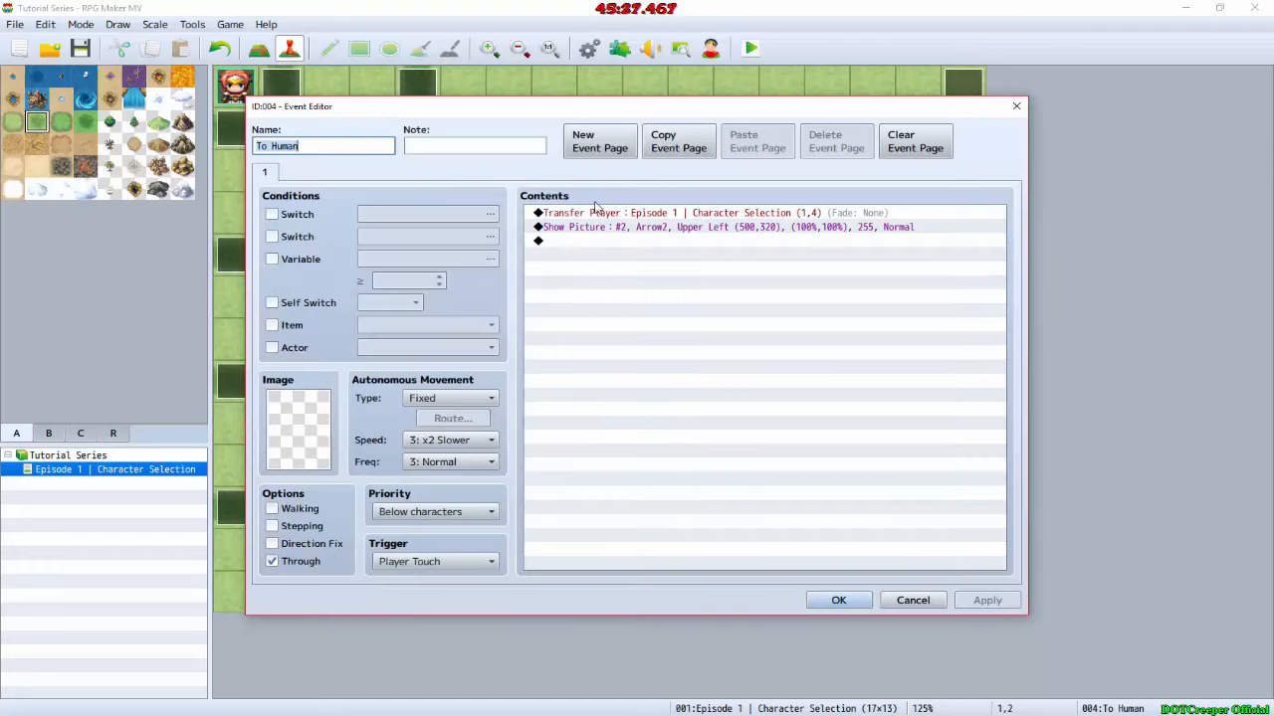
click(602, 213)
click(615, 241)
click(619, 227)
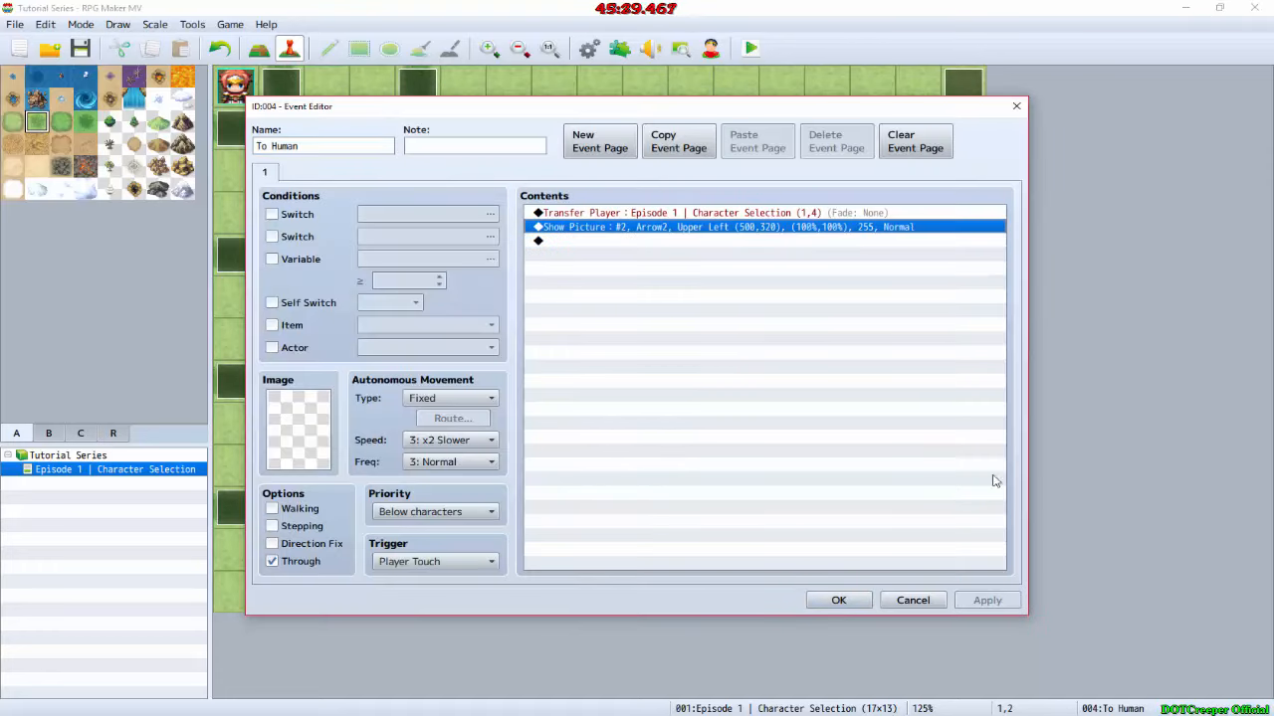
click(855, 603)
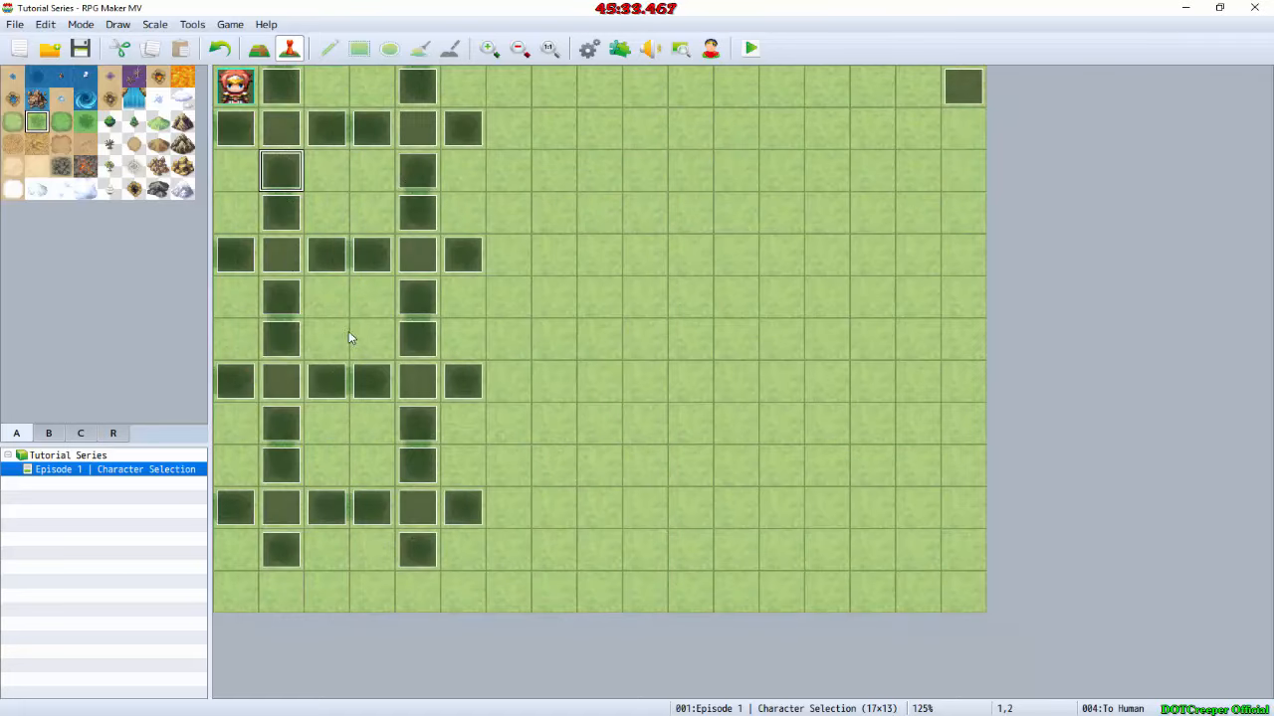
double_click(280, 333)
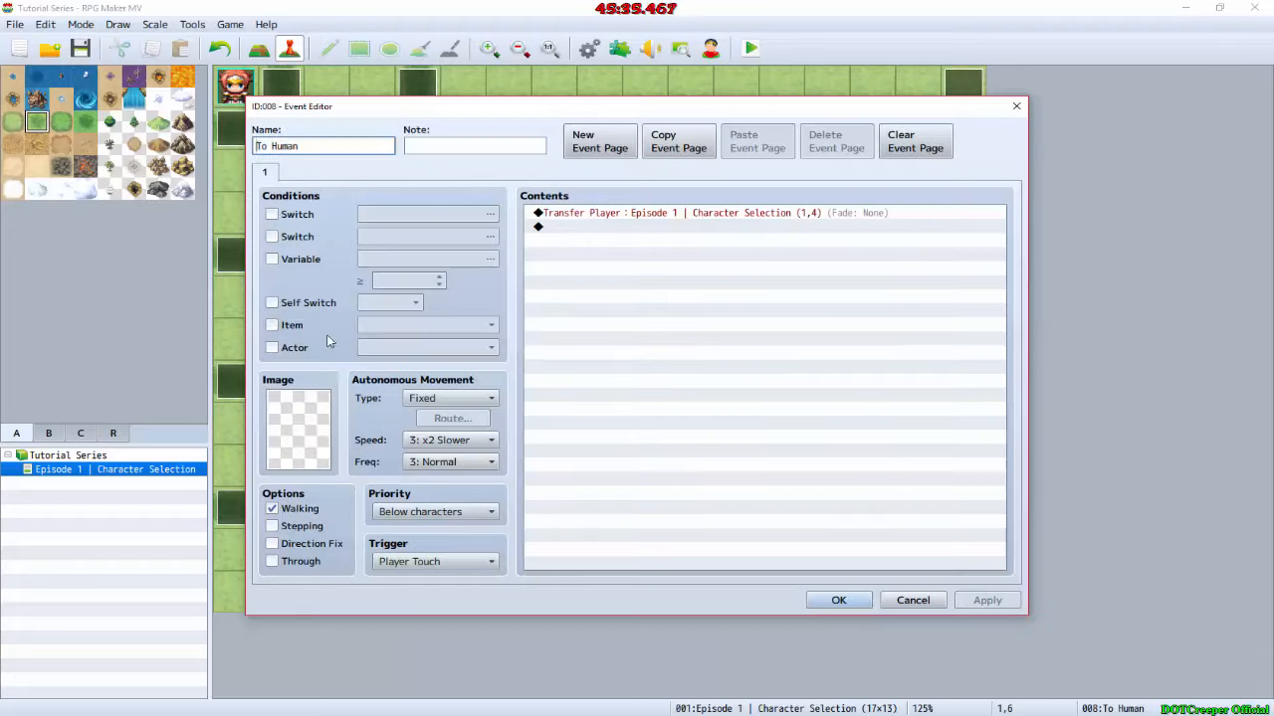
click(610, 235)
key(ctrl+v)
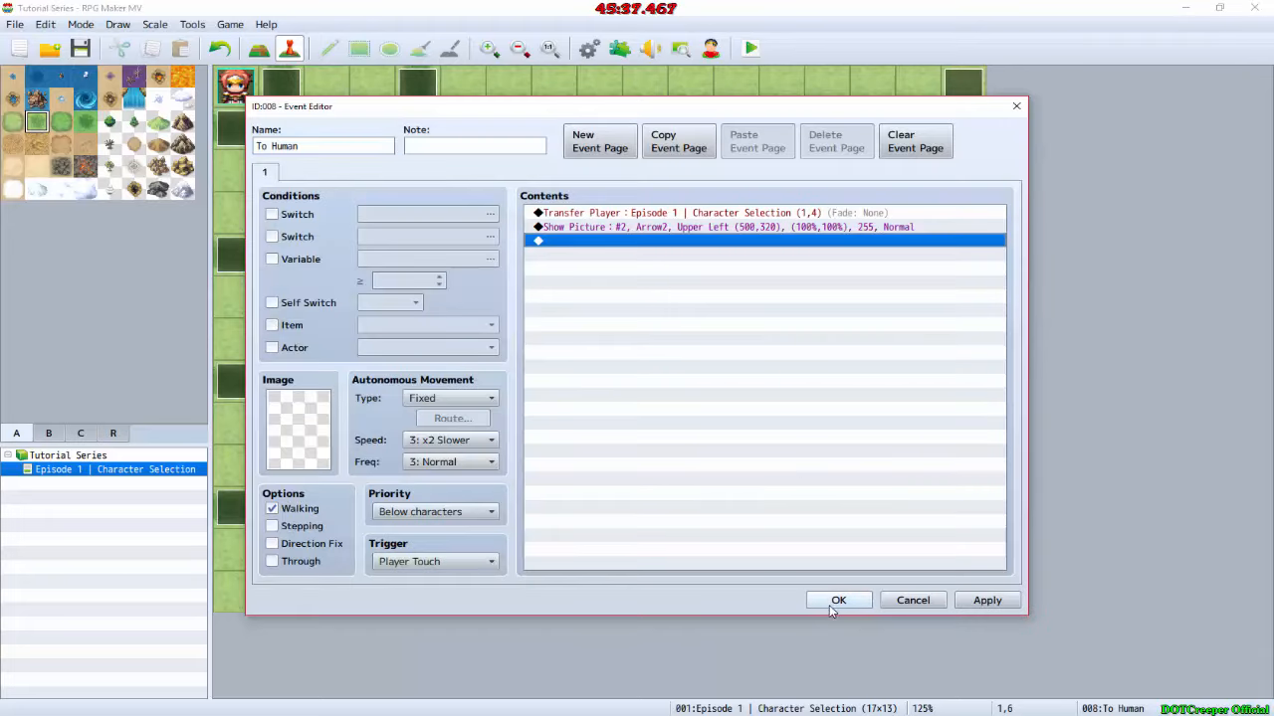
click(836, 602)
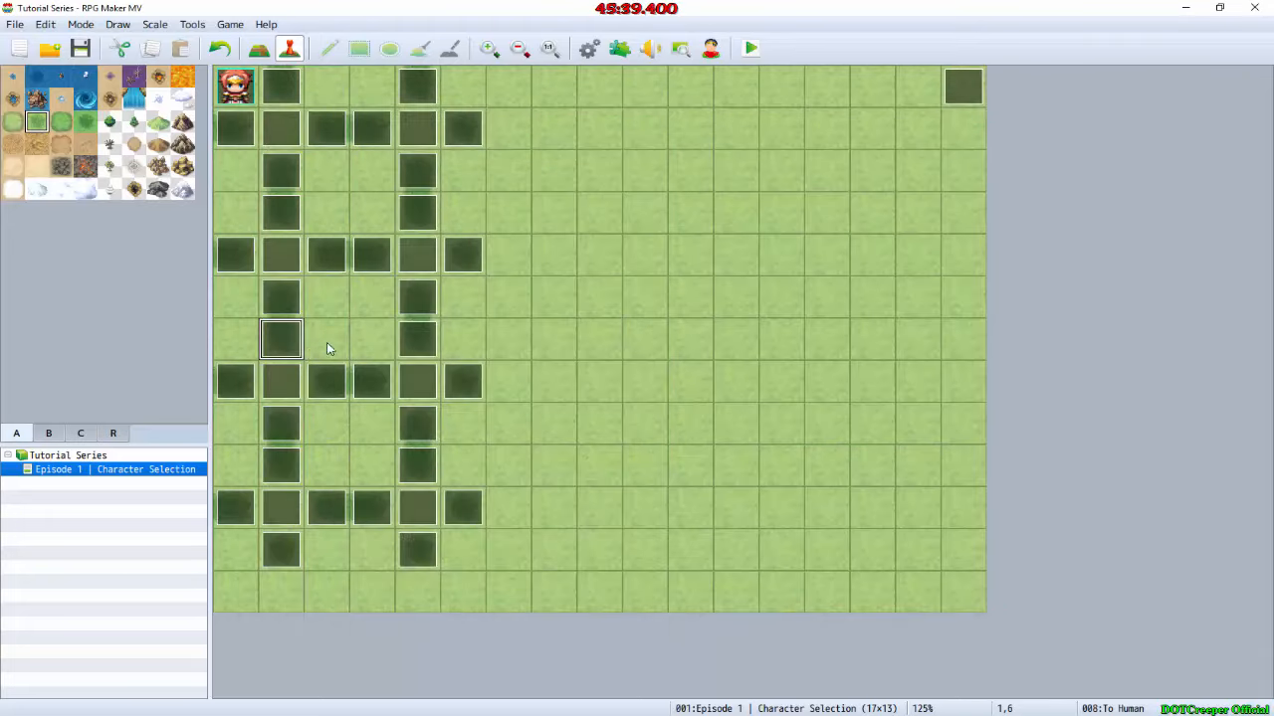
Step: Switch to GIMP, move the Arrow2.png layer beside Elfkin with its upper-left corner at about 516, 404, and check that corner's coordinates
key(alt+Tab)
ctrl+scroll(839, 404, down, 6)
ctrl+scroll(839, 404, down, 3)
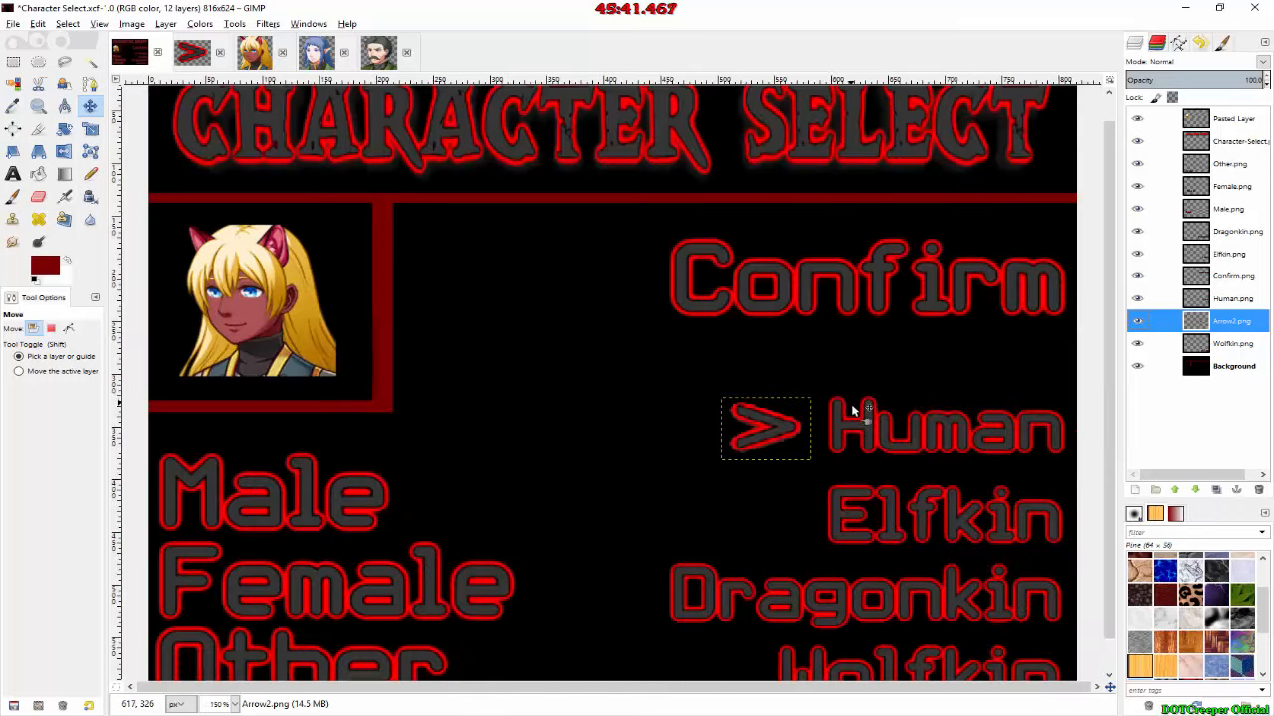
drag(767, 411, 779, 506)
ctrl+scroll(759, 523, up, 5)
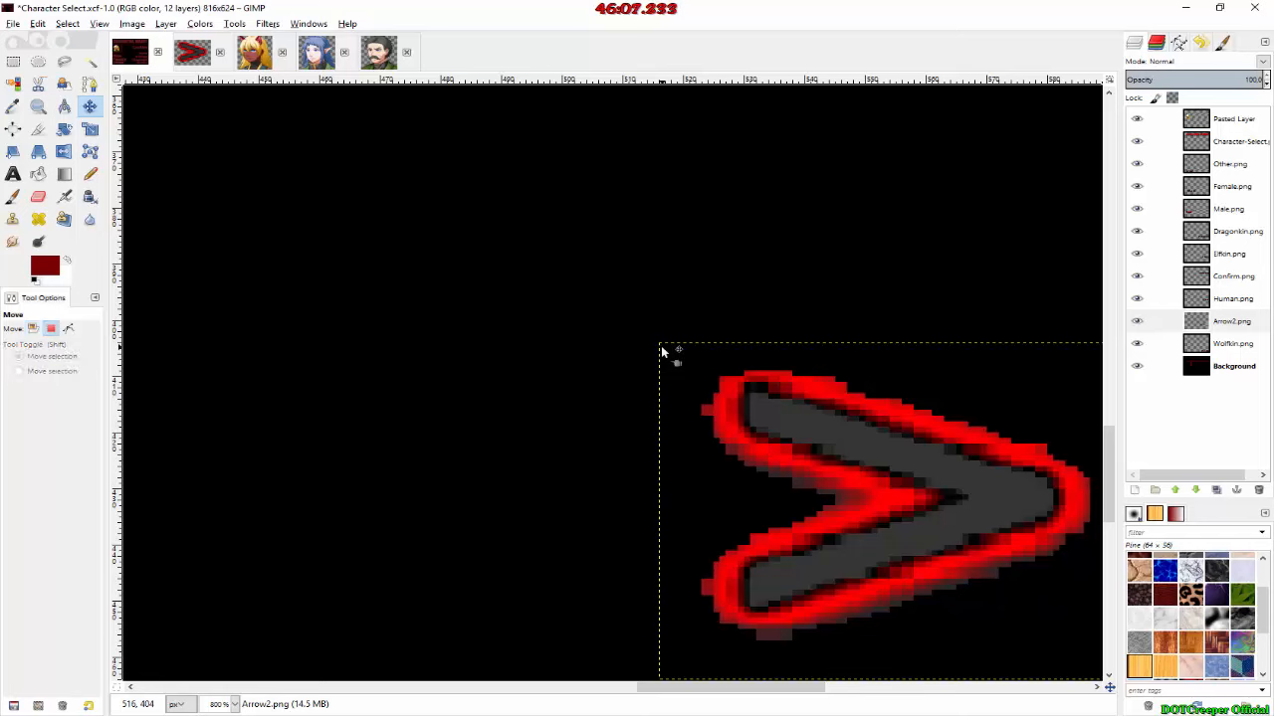
Step: Switch back to RPG Maker MV and paste the Arrow2 Show Picture command into the To Elfkin event at map position 1,5
key(alt+Tab)
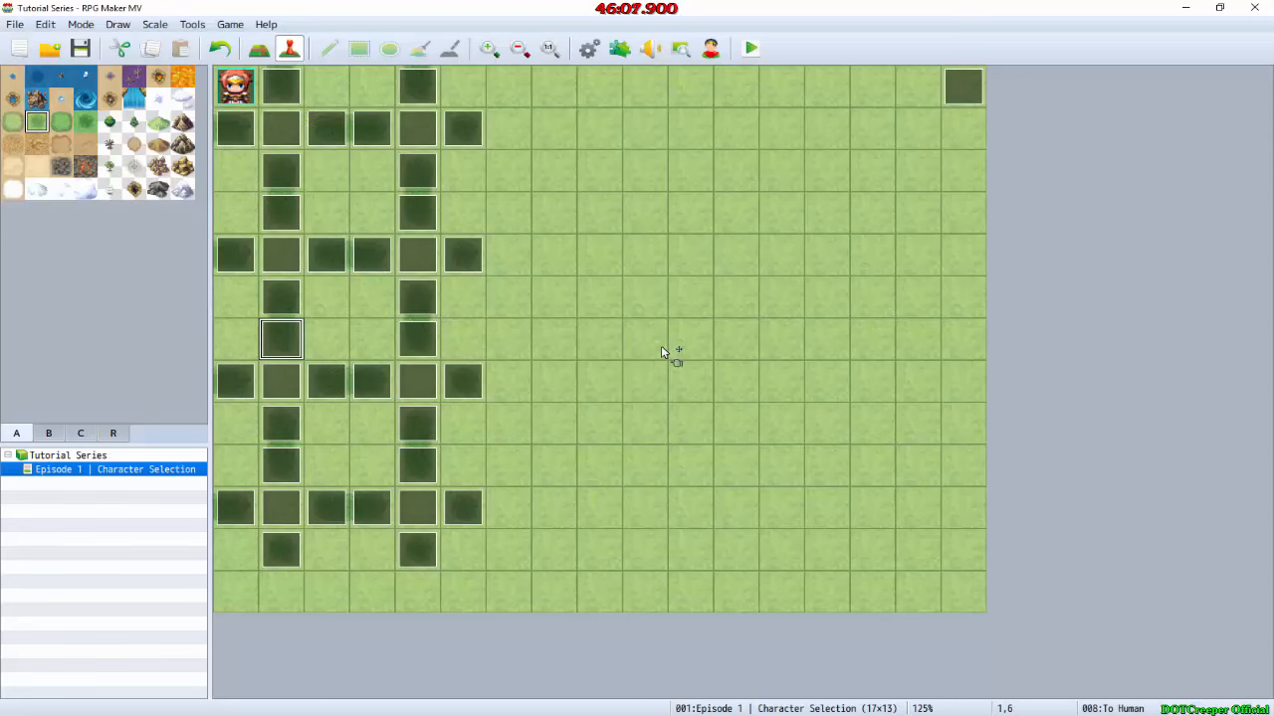
click(284, 226)
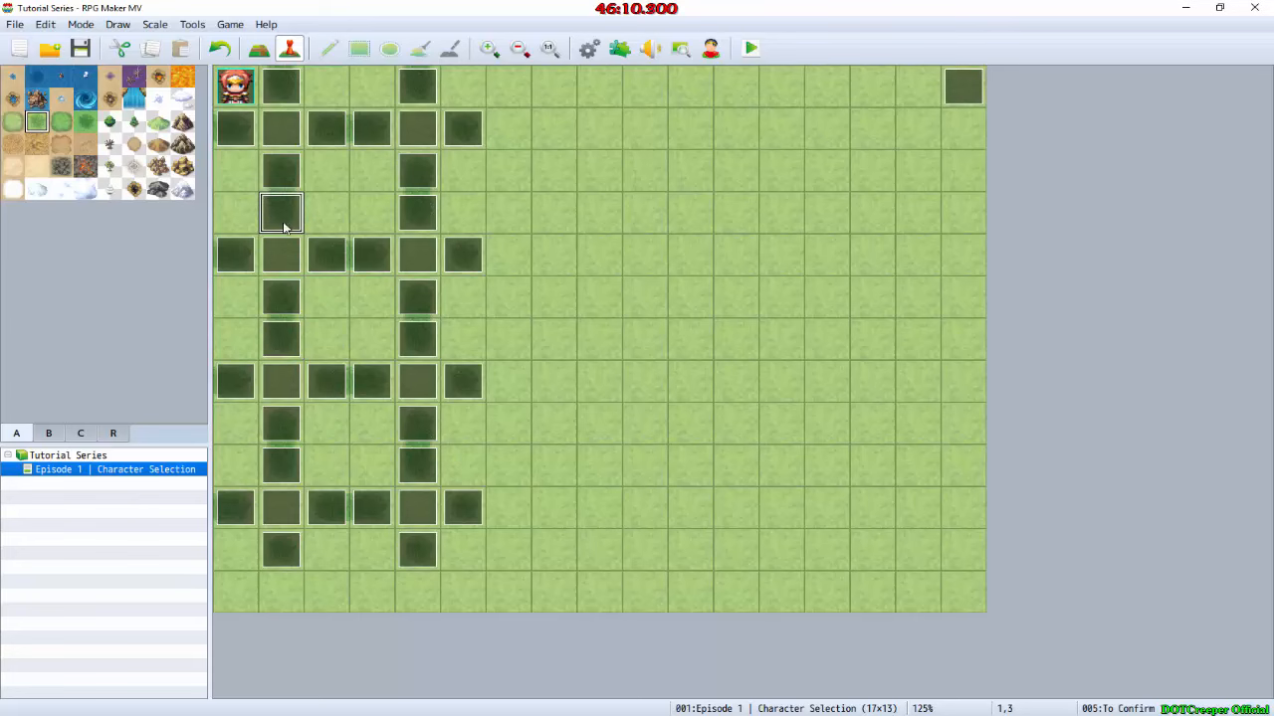
double_click(280, 304)
click(587, 246)
key(ctrl+v)
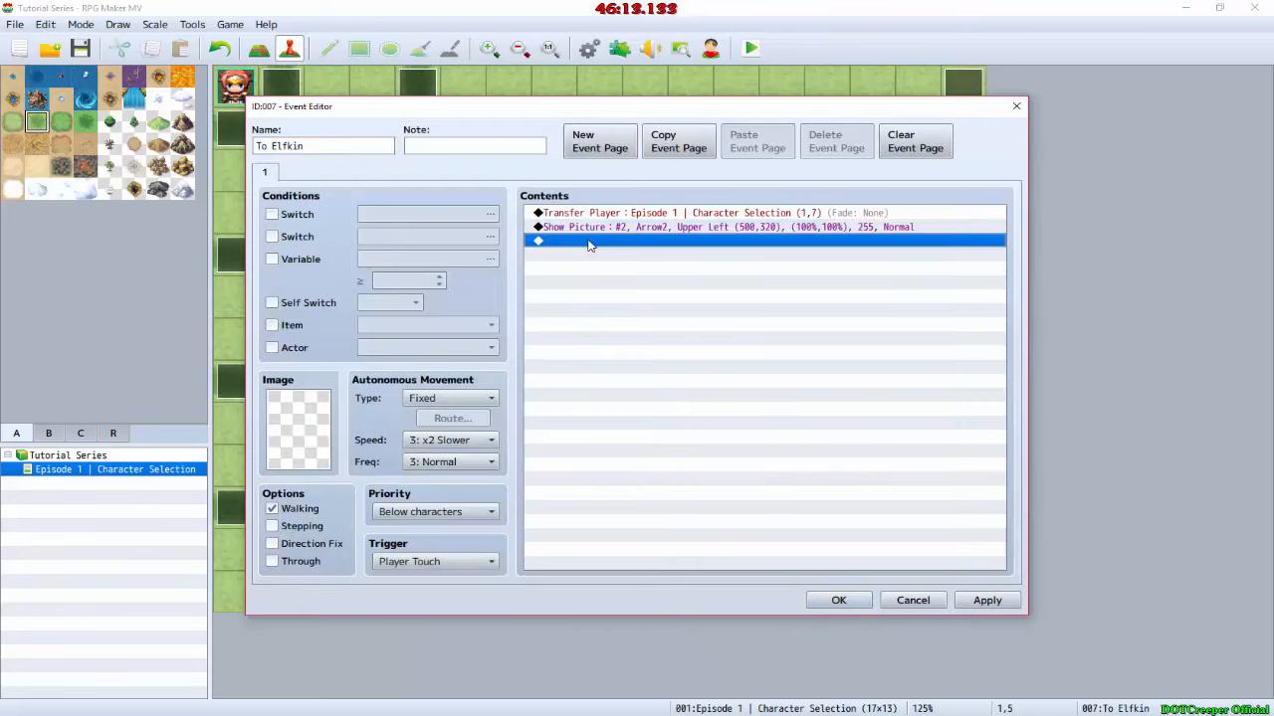
Step: Recheck the arrow's corner coordinates in GIMP, set this To Elfkin event's Arrow2 picture position to X 515, Y 405, and accept the event changes
key(alt+Tab)
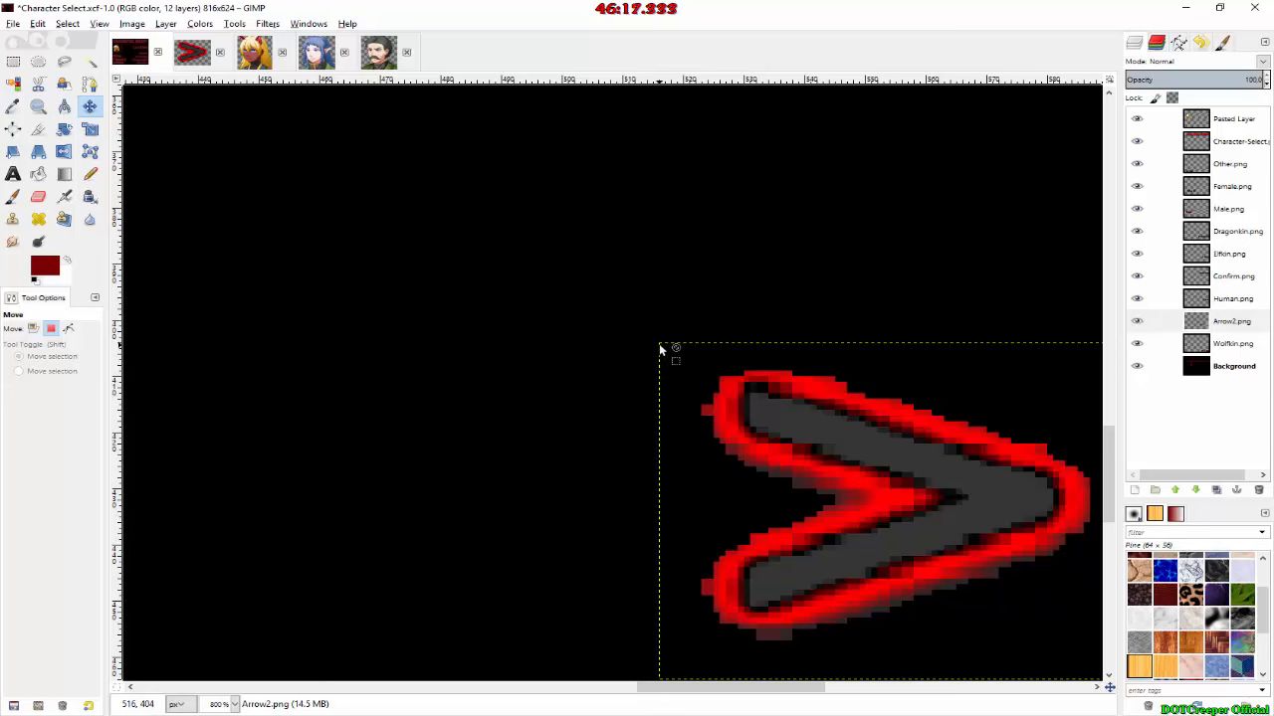
key(alt+Tab)
double_click(624, 228)
text(2)
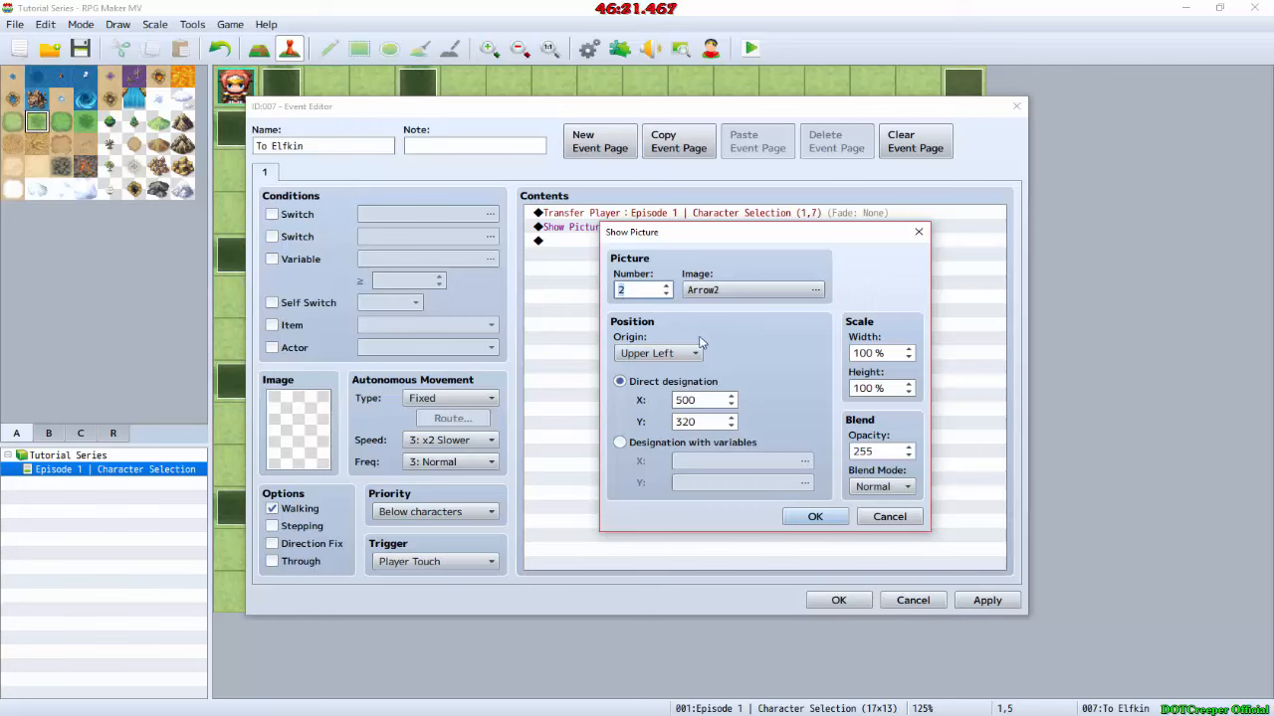
double_click(705, 400)
text(415)
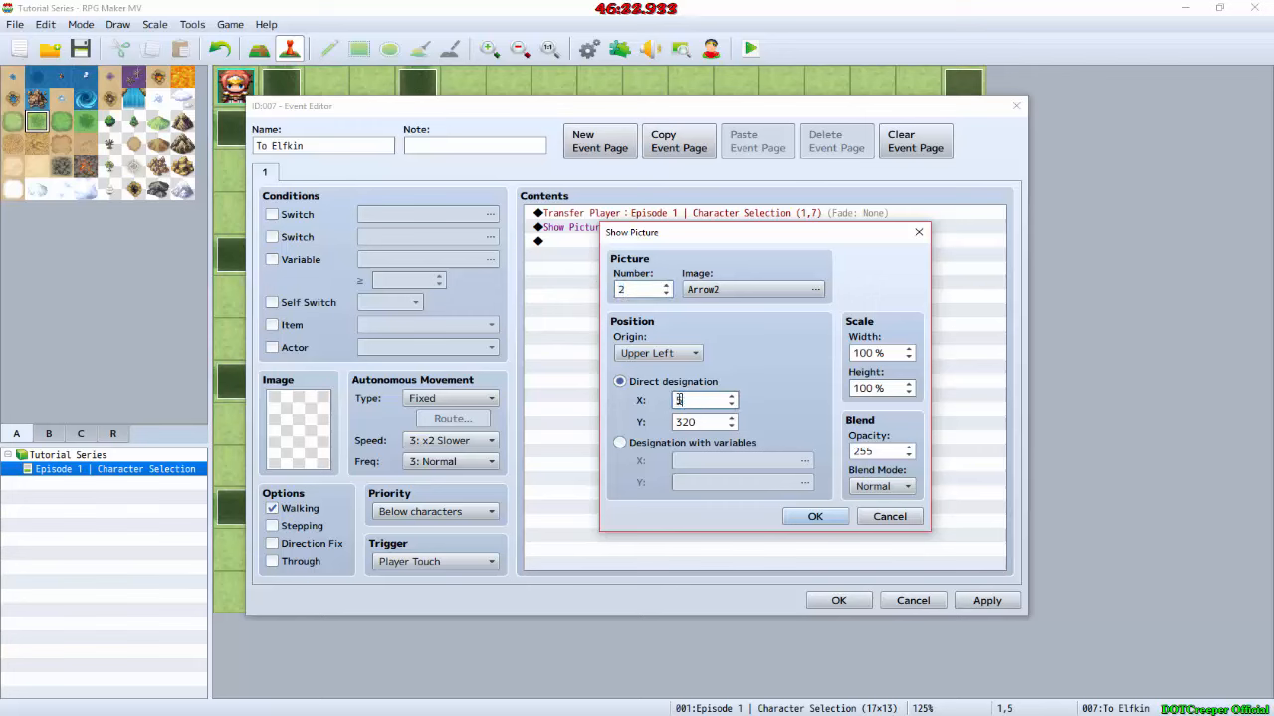
key(Tab)
text(4)
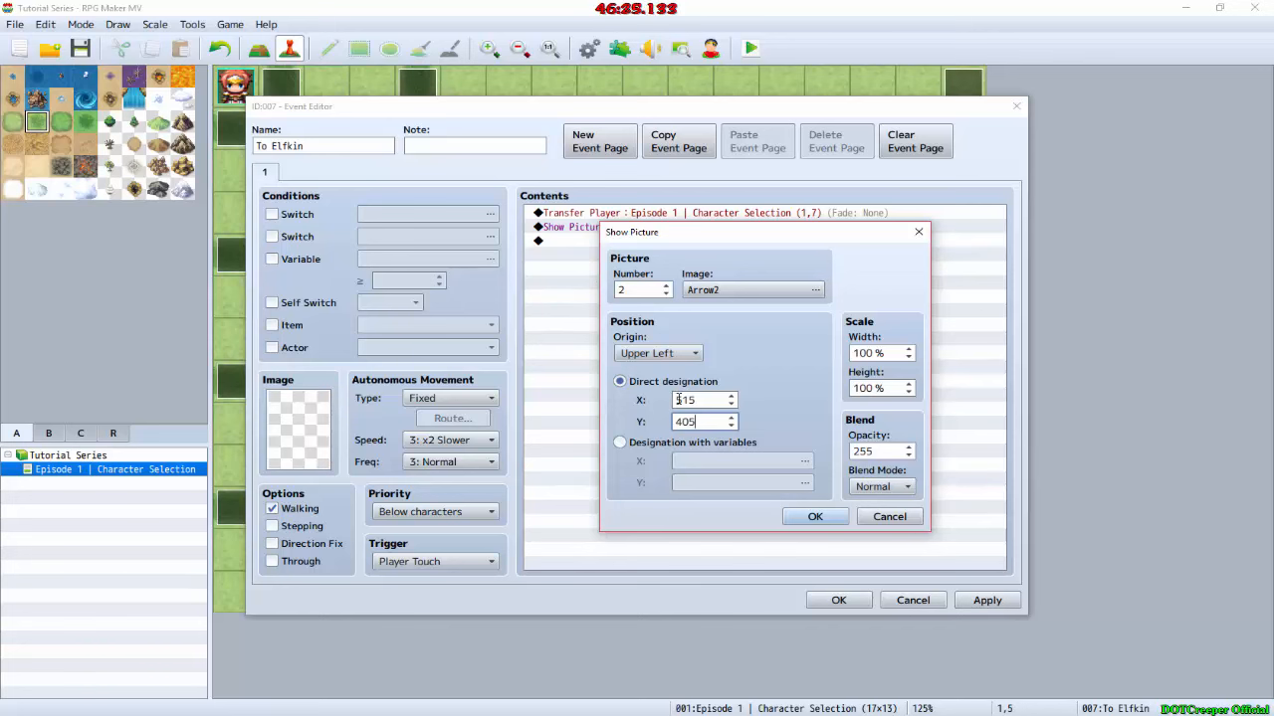
click(824, 520)
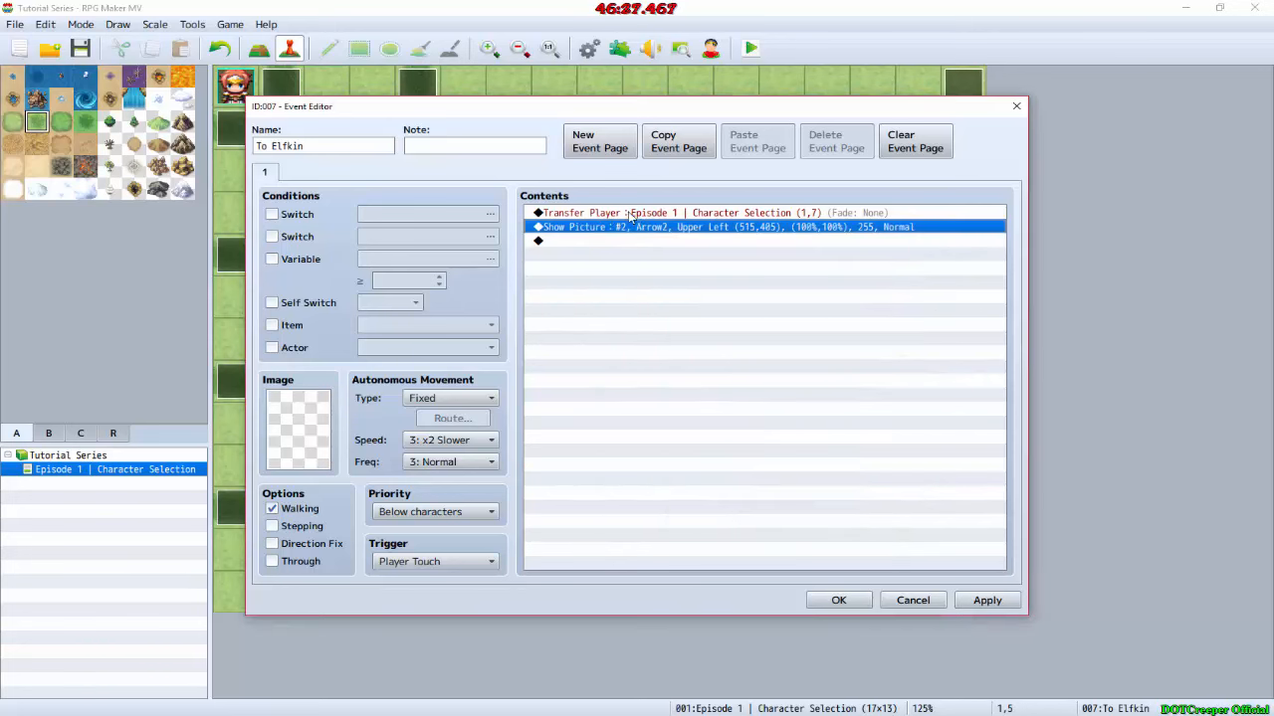
click(835, 603)
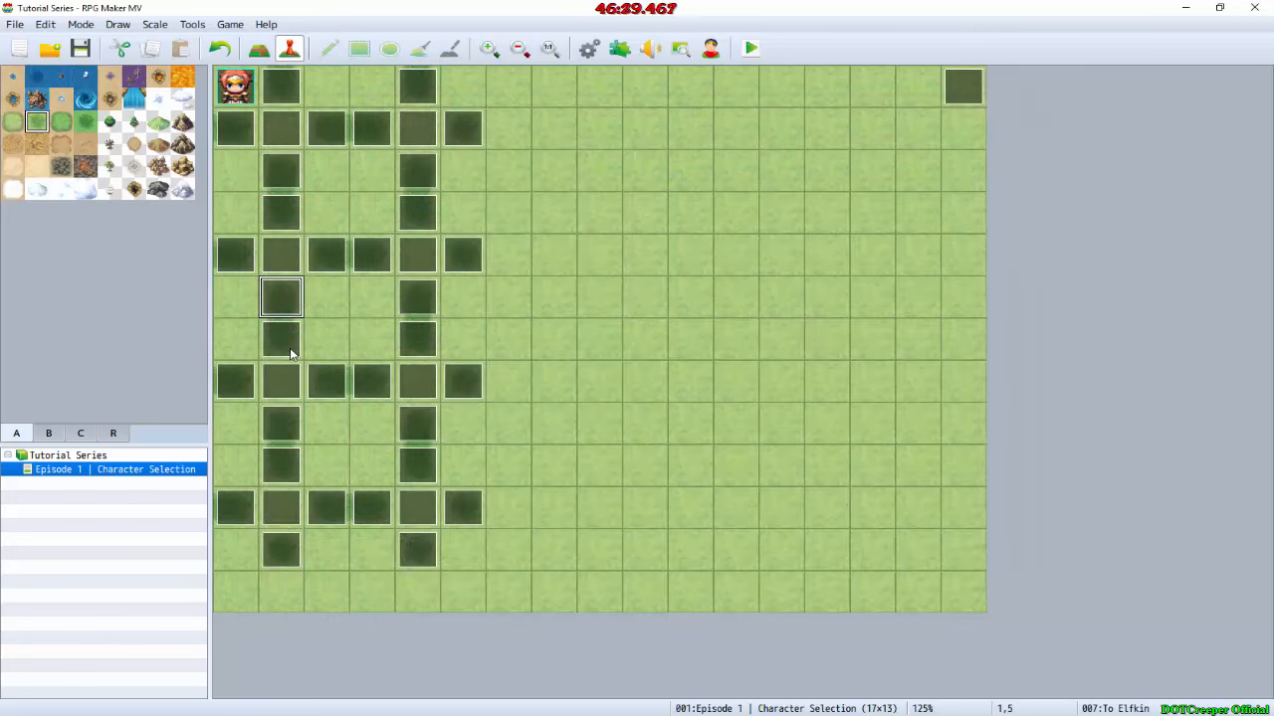
Step: Paste the repositioned Arrow2 Show Picture command into the other To Elfkin events at map positions 1,9, 3,4 and 5,4
double_click(284, 464)
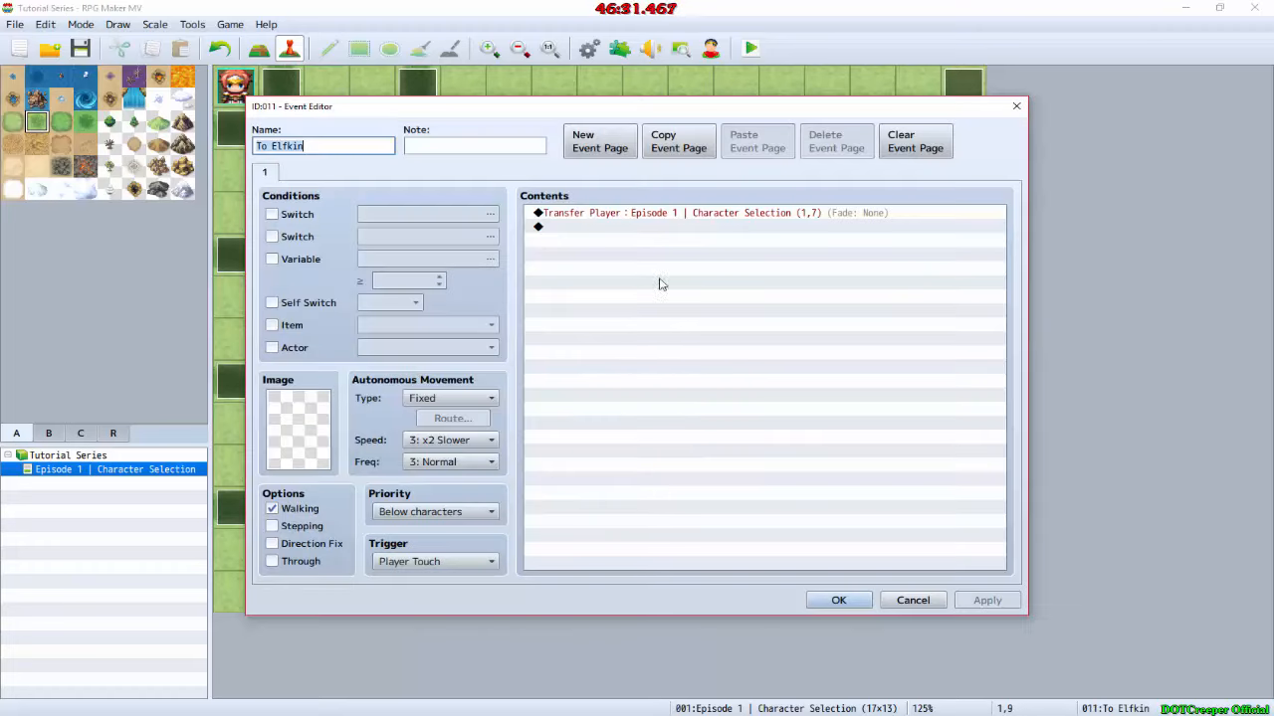
key(ctrl+v)
click(838, 600)
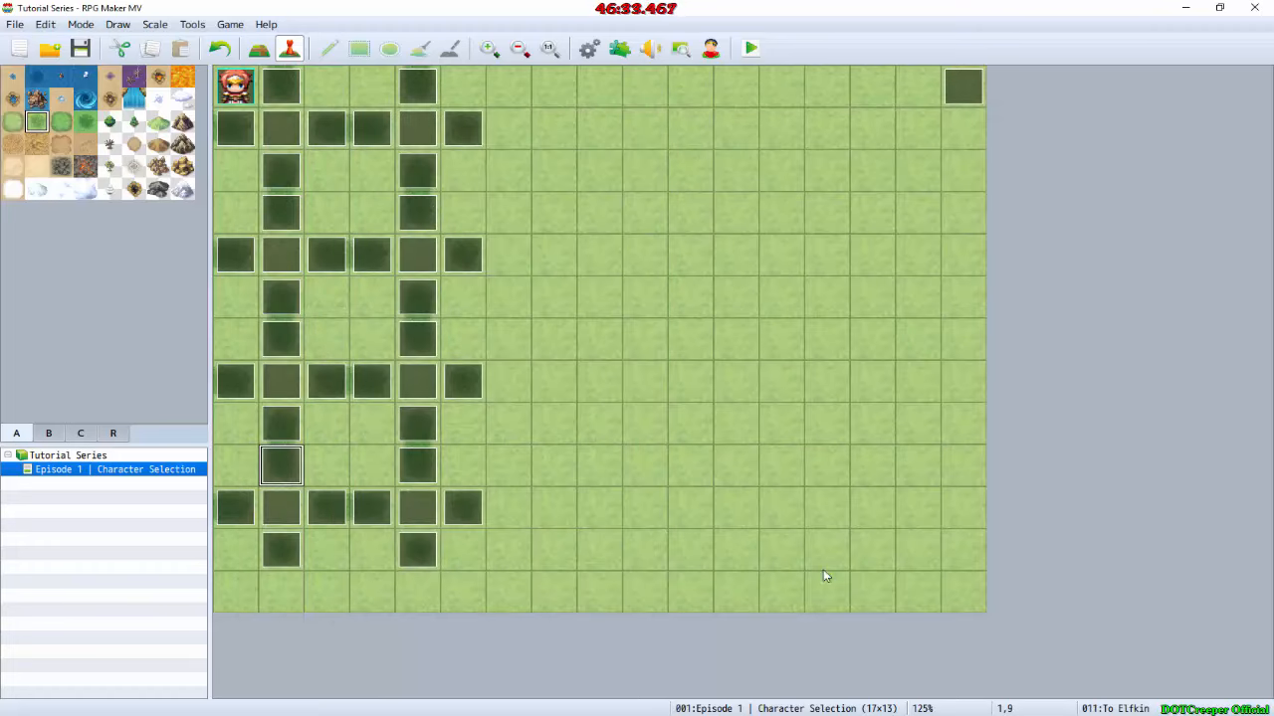
double_click(379, 261)
click(617, 262)
key(ctrl+v)
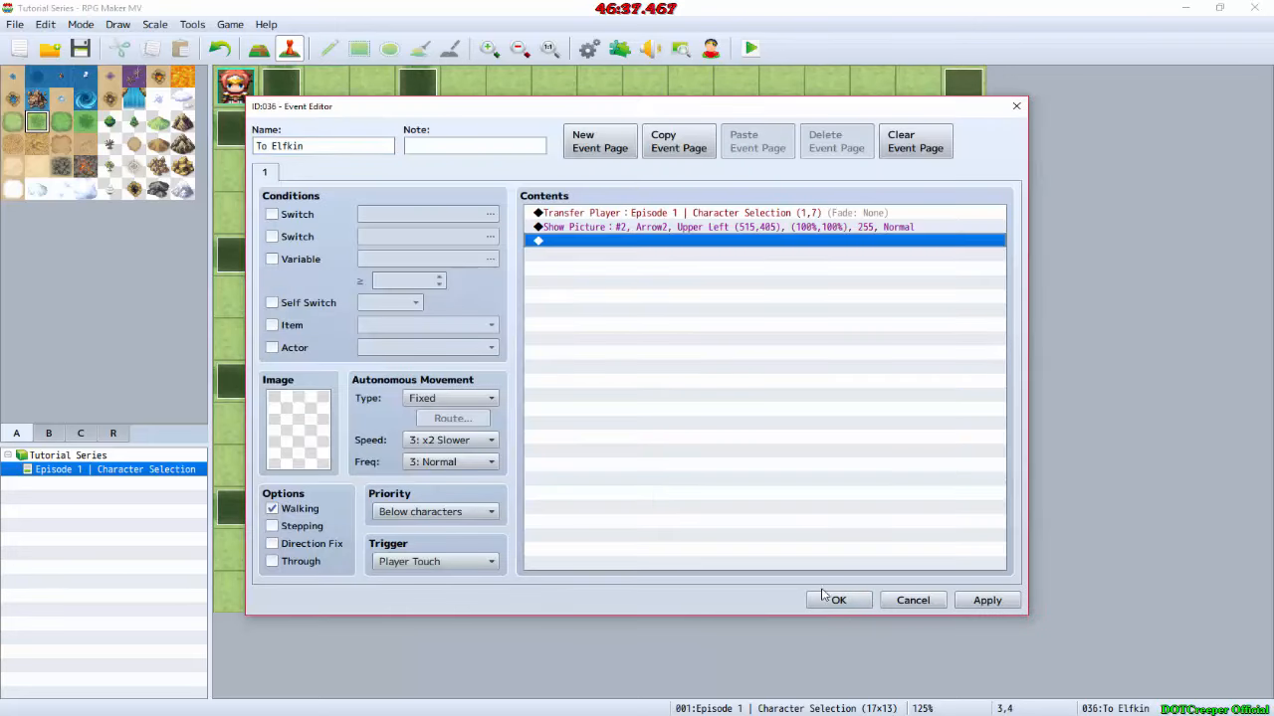
click(824, 597)
double_click(466, 257)
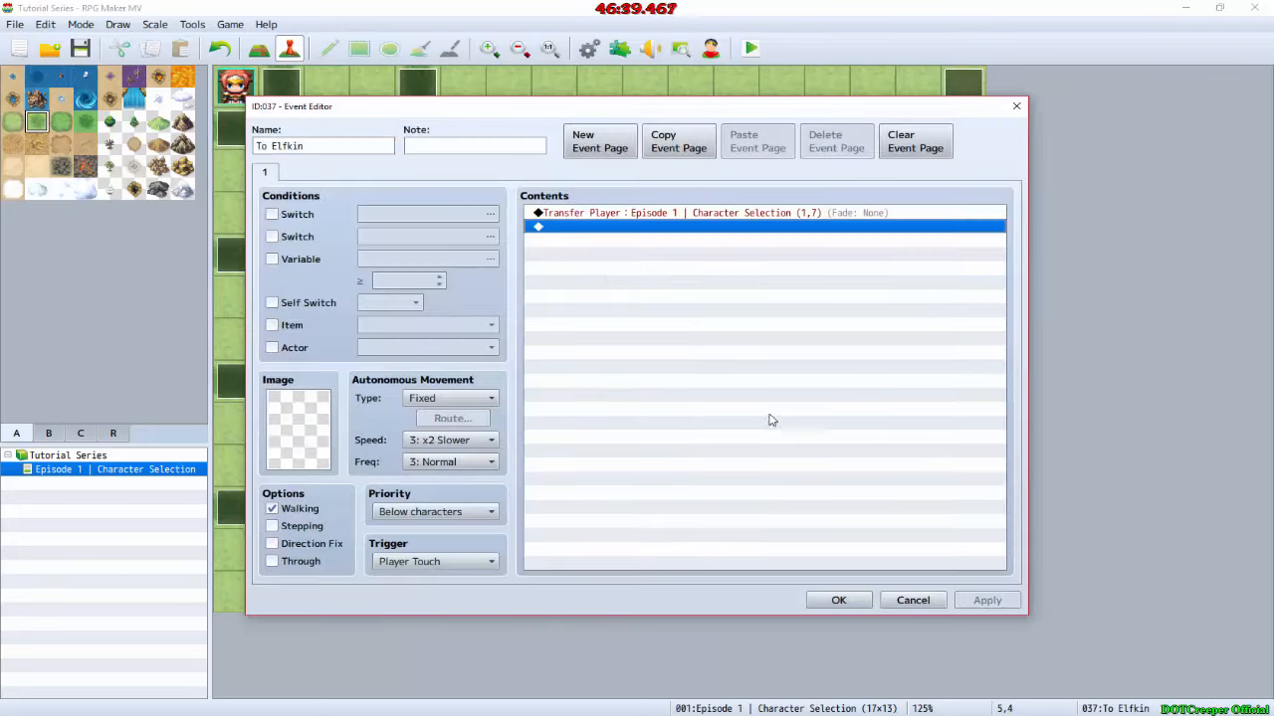
key(ctrl+v)
click(838, 600)
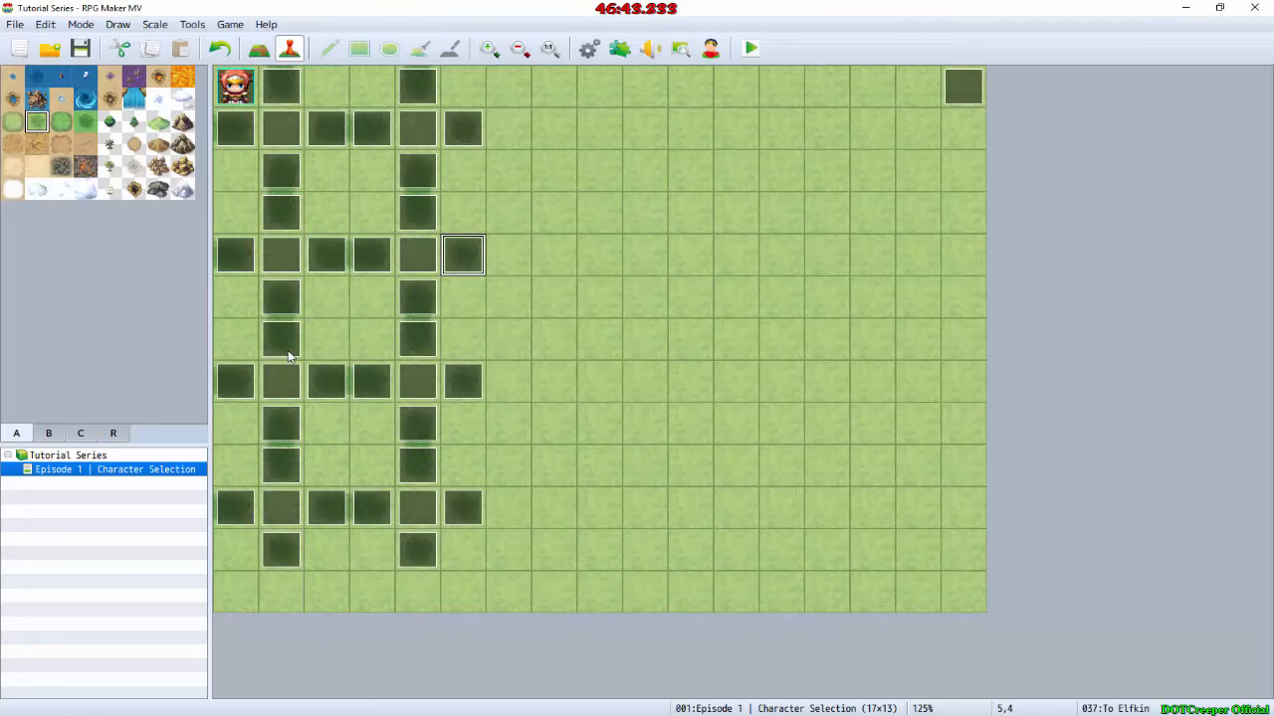
Step: Switch to GIMP and move the Arrow2.png layer beside Dragonkin to find its upper-left corner coordinates
key(alt+Tab)
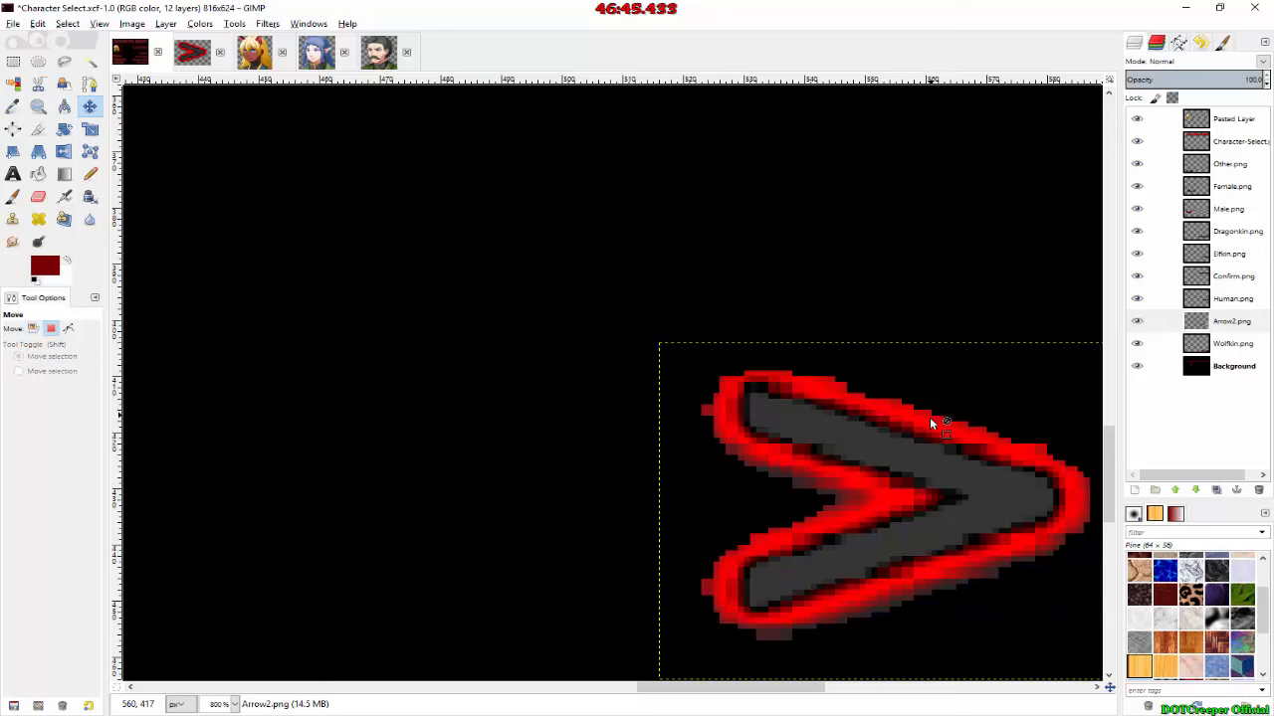
ctrl+scroll(929, 421, down, 7)
ctrl+scroll(815, 453, up, 3)
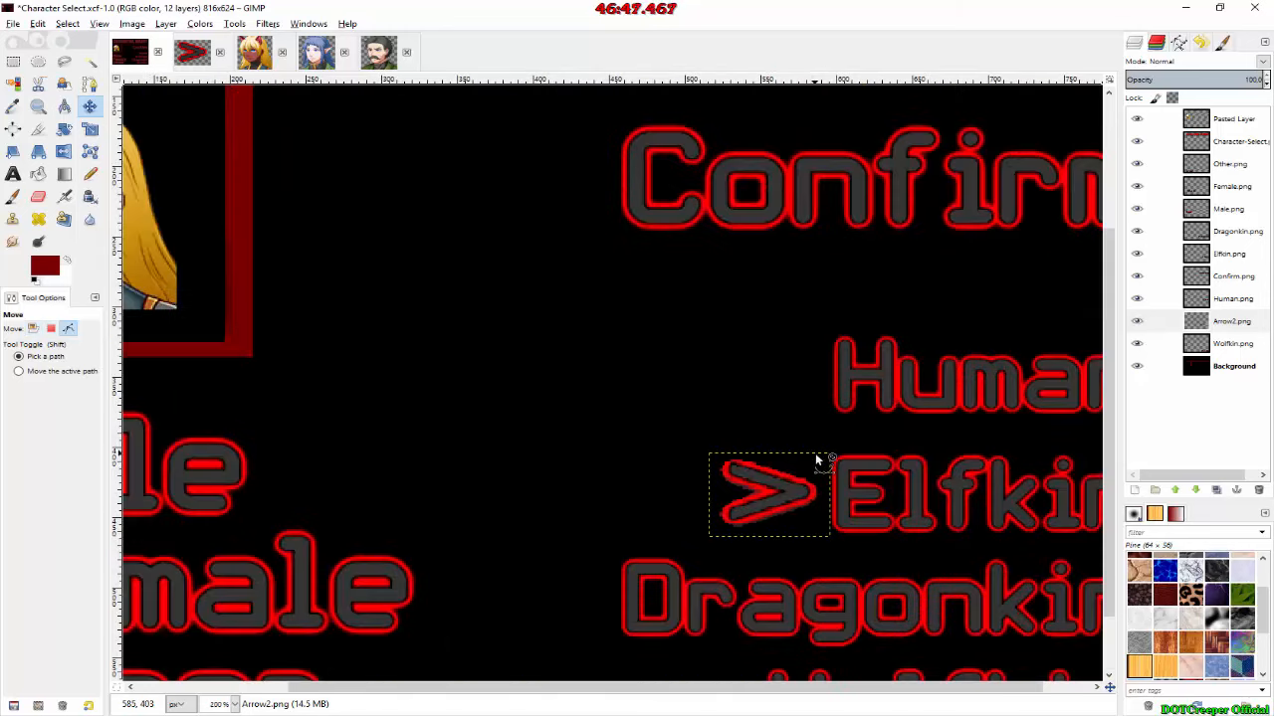
drag(801, 466, 638, 558)
ctrl+scroll(583, 540, up, 7)
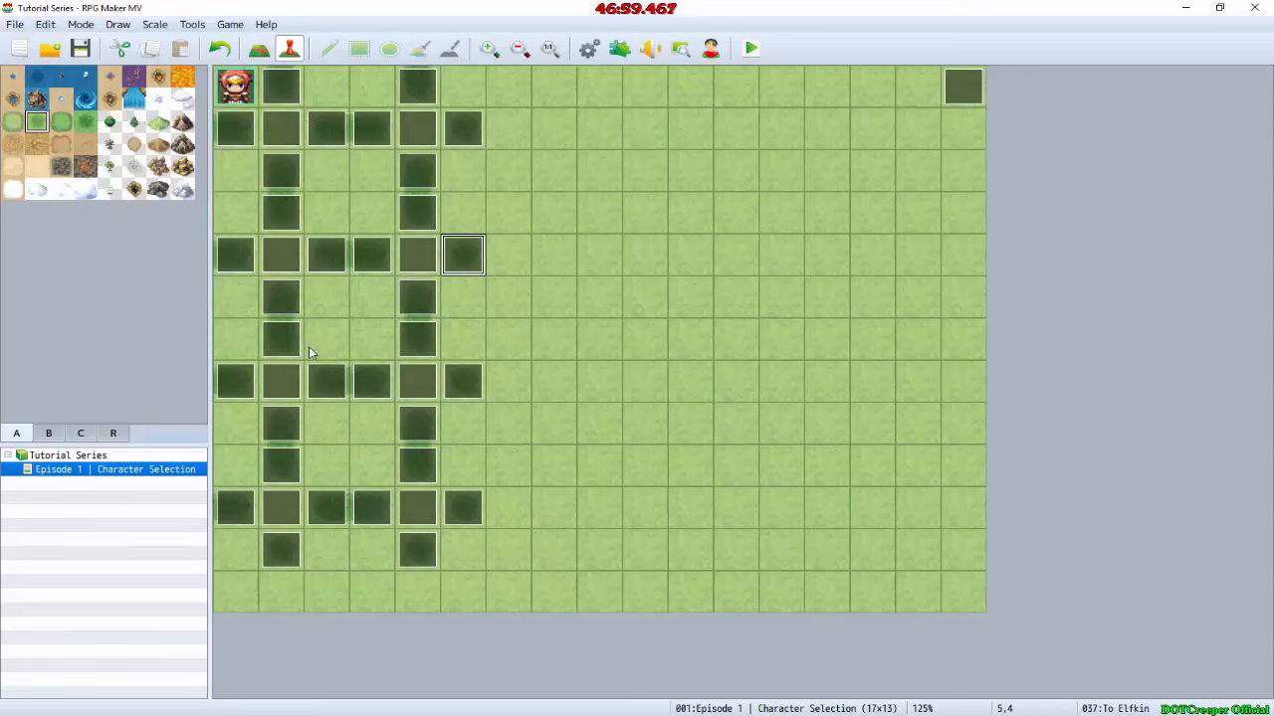
Step: In RPG Maker MV, paste the Arrow2 Show Picture command into the To Dragonkin event at map position 1,8
double_click(281, 424)
click(577, 242)
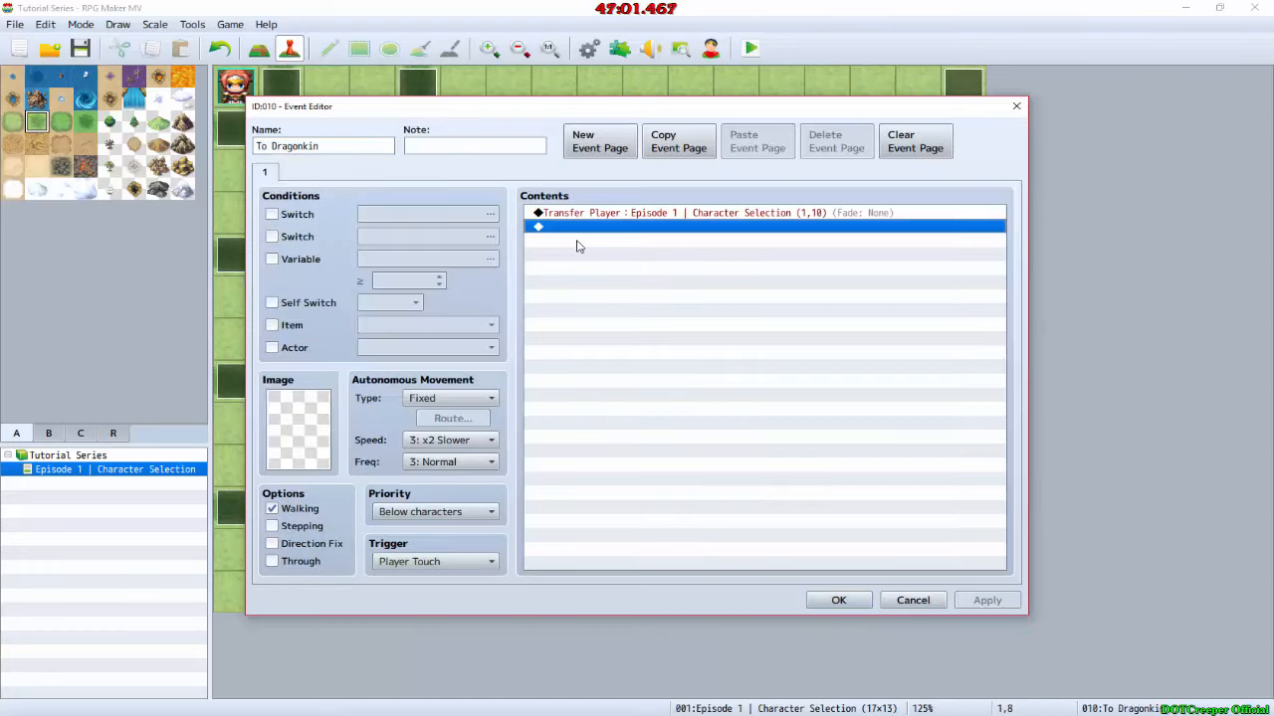
key(ctrl+v)
Step: Set the Arrow2 picture position in this To Dragonkin event to X 375, Y 480 and accept the event changes
double_click(597, 228)
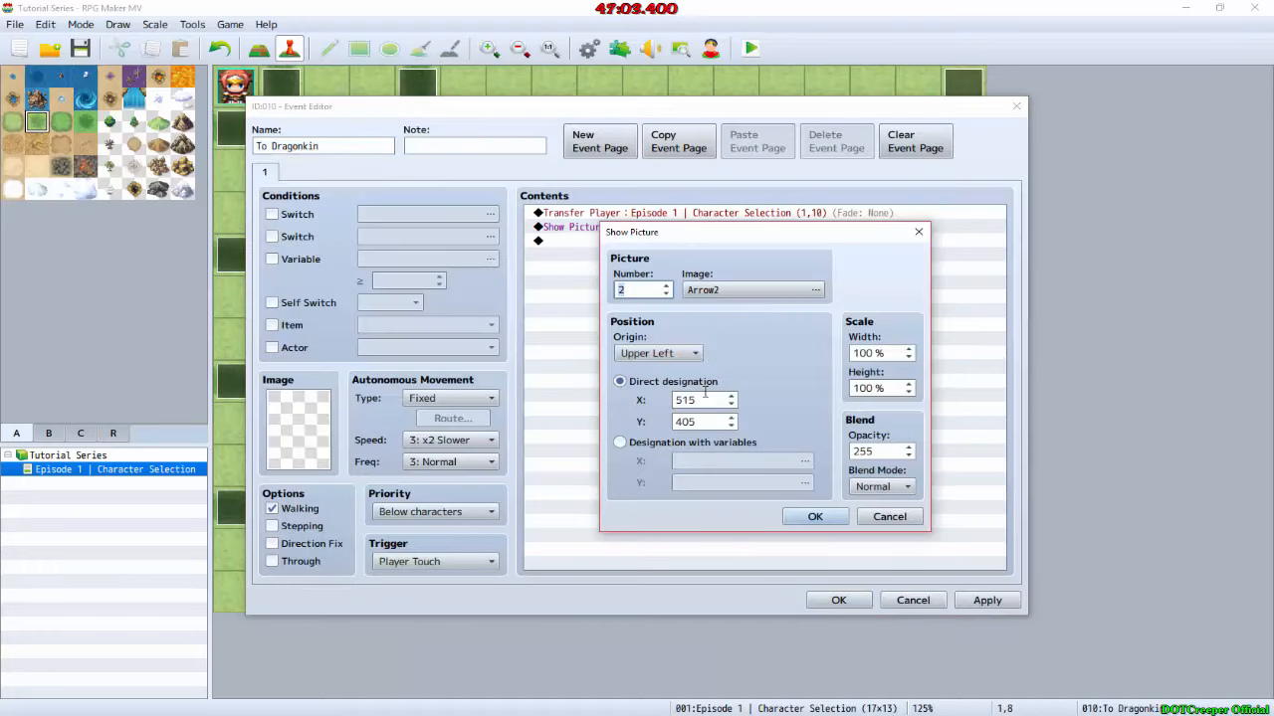
double_click(704, 398)
text(5)
key(Tab)
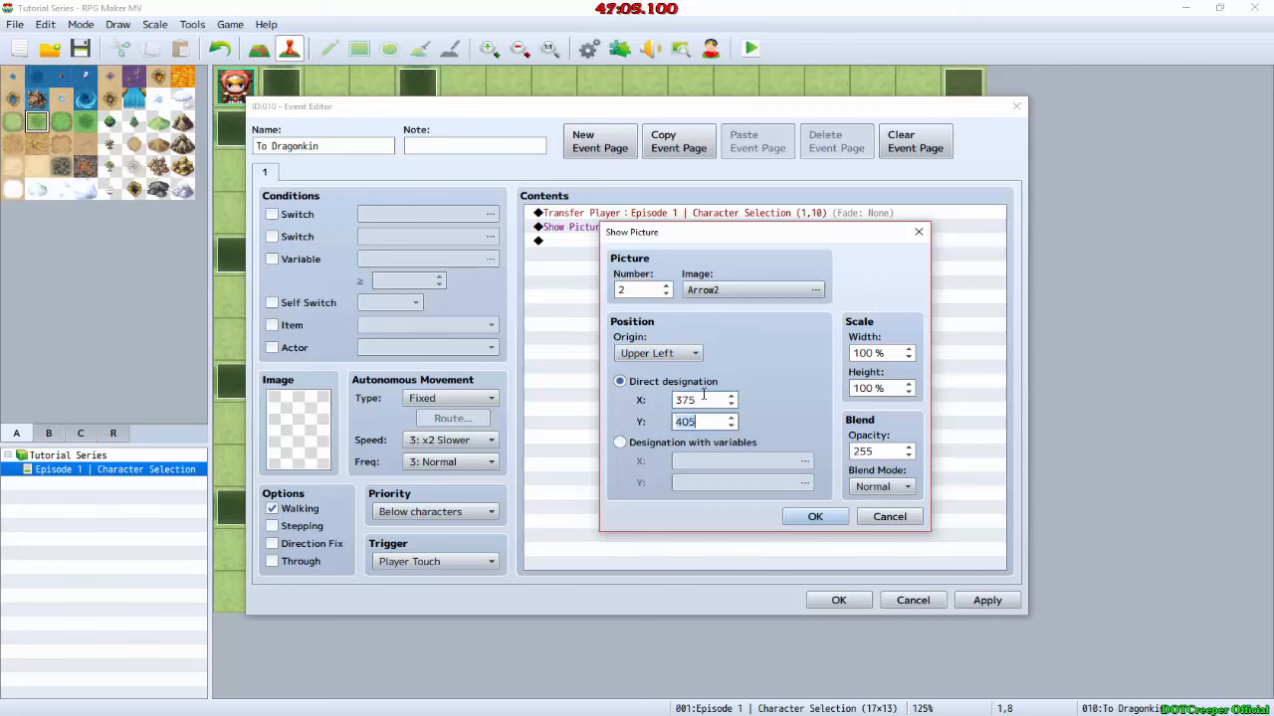
text(780)
key(BackSpace)
key(BackSpace)
key(BackSpace)
text(480)
key(Return)
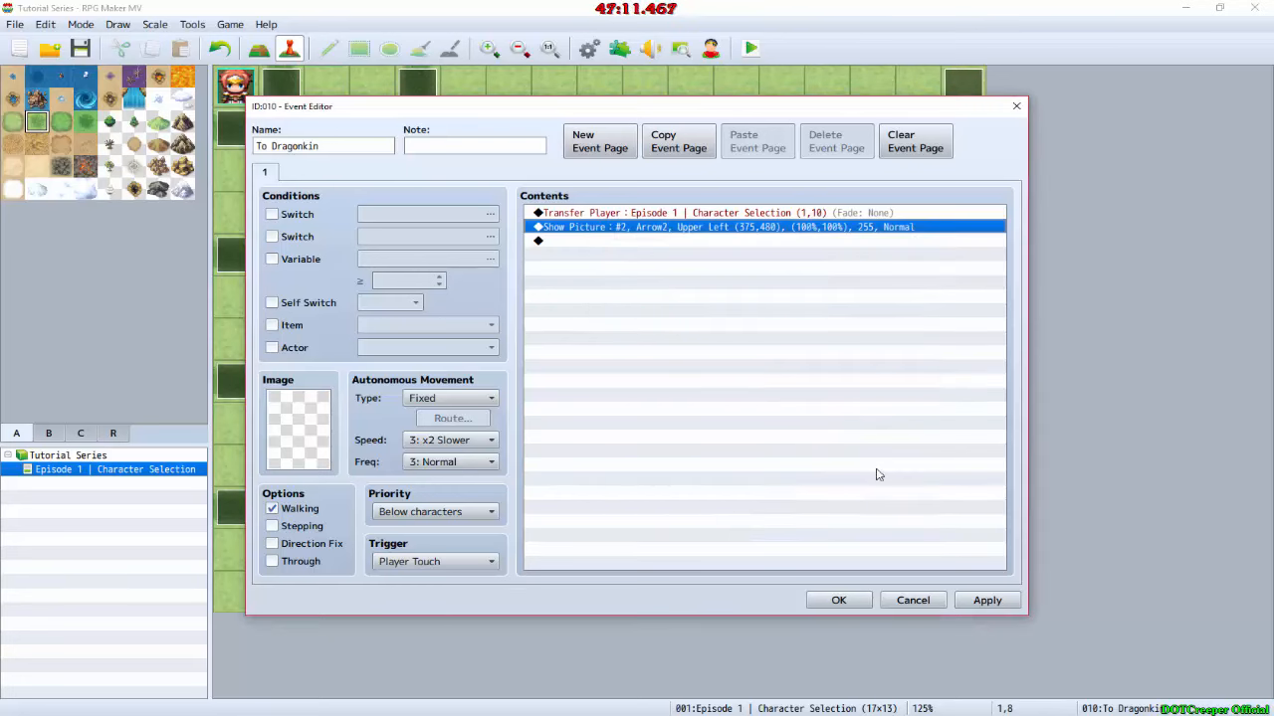
click(863, 602)
Step: Paste the Arrow2 Show Picture command for Dragonkin into the other To Dragonkin events at map positions 3,7, 5,7 and 4,0
double_click(375, 388)
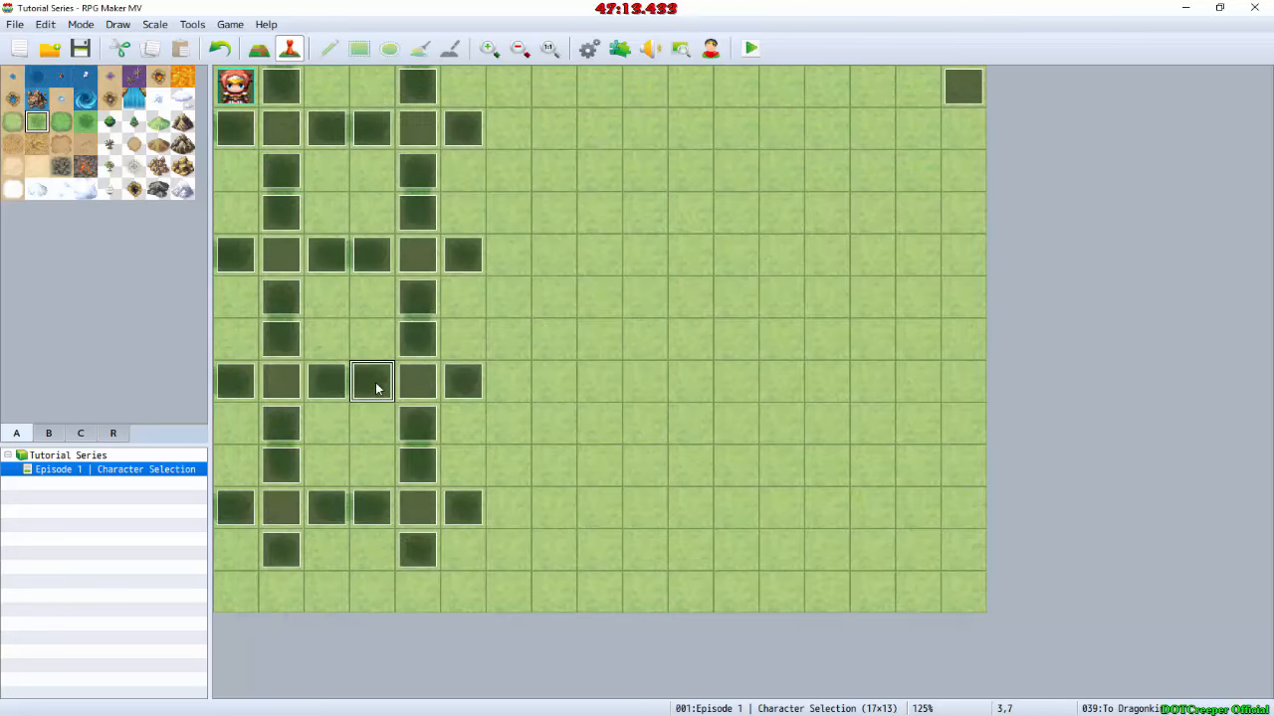
click(659, 294)
key(ctrl+v)
click(839, 600)
click(460, 383)
double_click(460, 390)
click(668, 418)
key(ctrl+v)
click(836, 600)
double_click(417, 86)
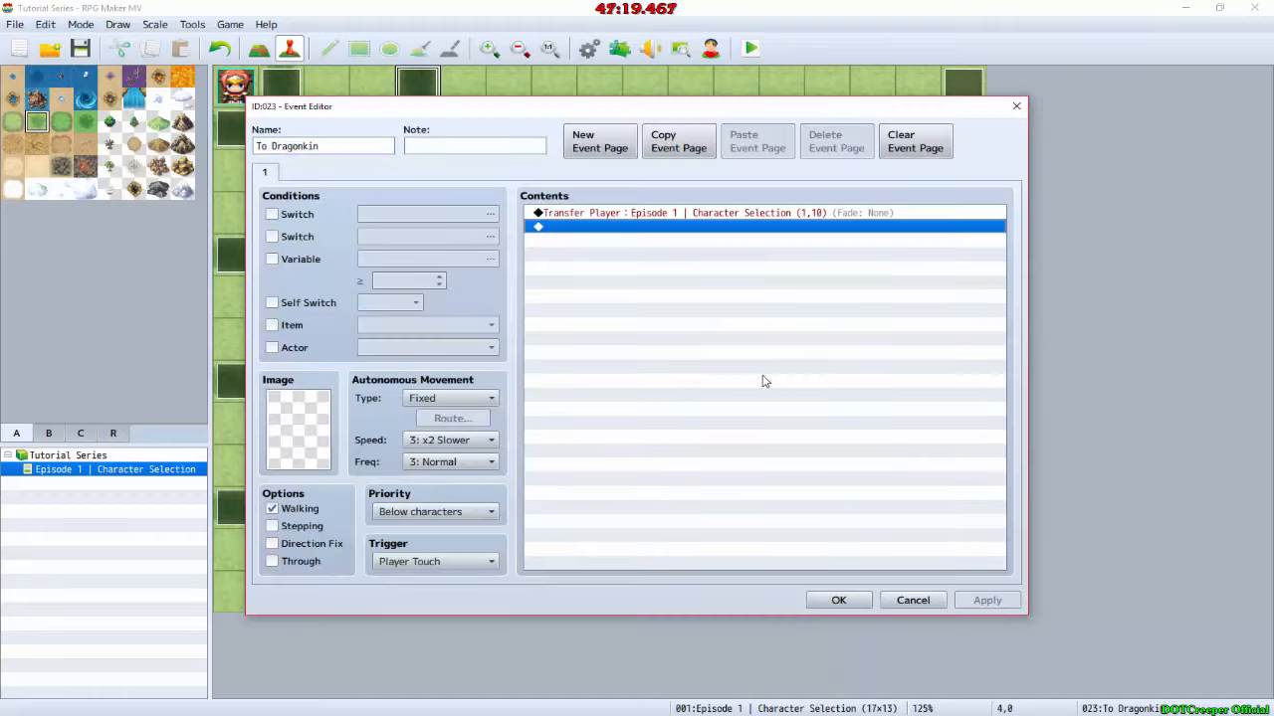
key(ctrl+v)
click(839, 600)
Step: Switch to GIMP and move the Arrow2.png layer from Dragonkin to beside Wolfkin
key(alt+Tab)
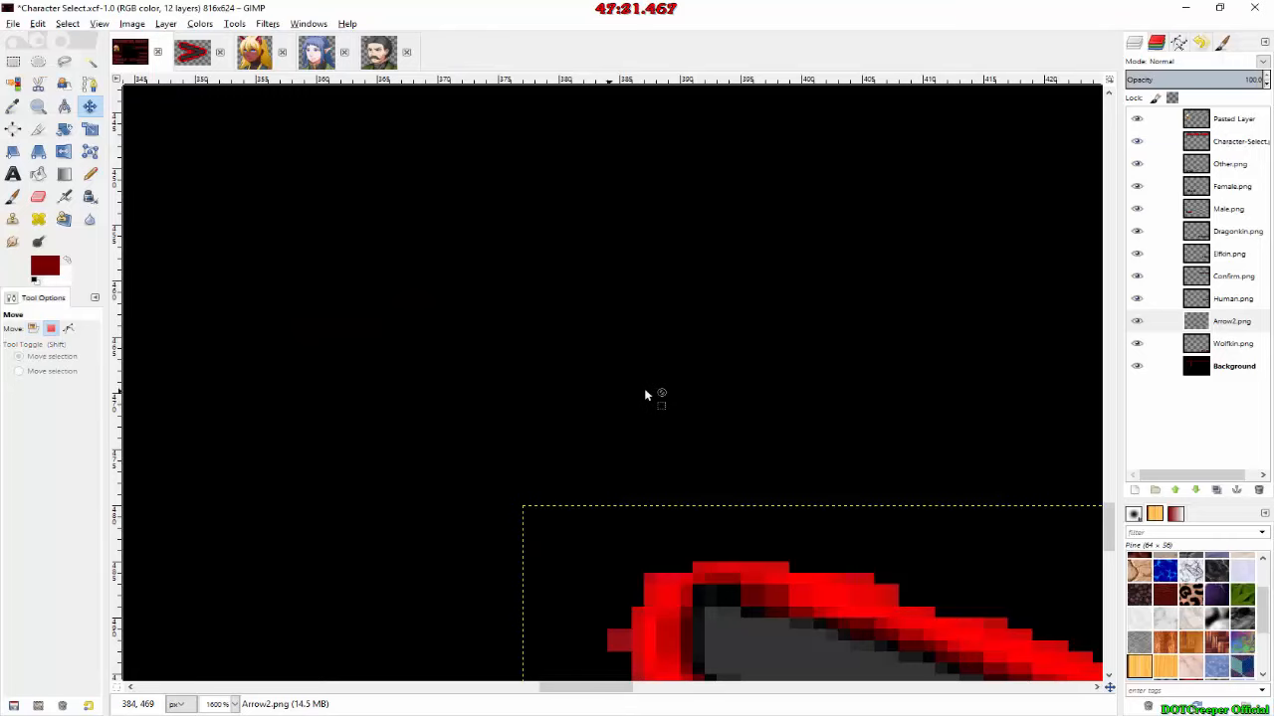
ctrl+scroll(717, 398, down, 10)
ctrl+scroll(716, 398, up, 3)
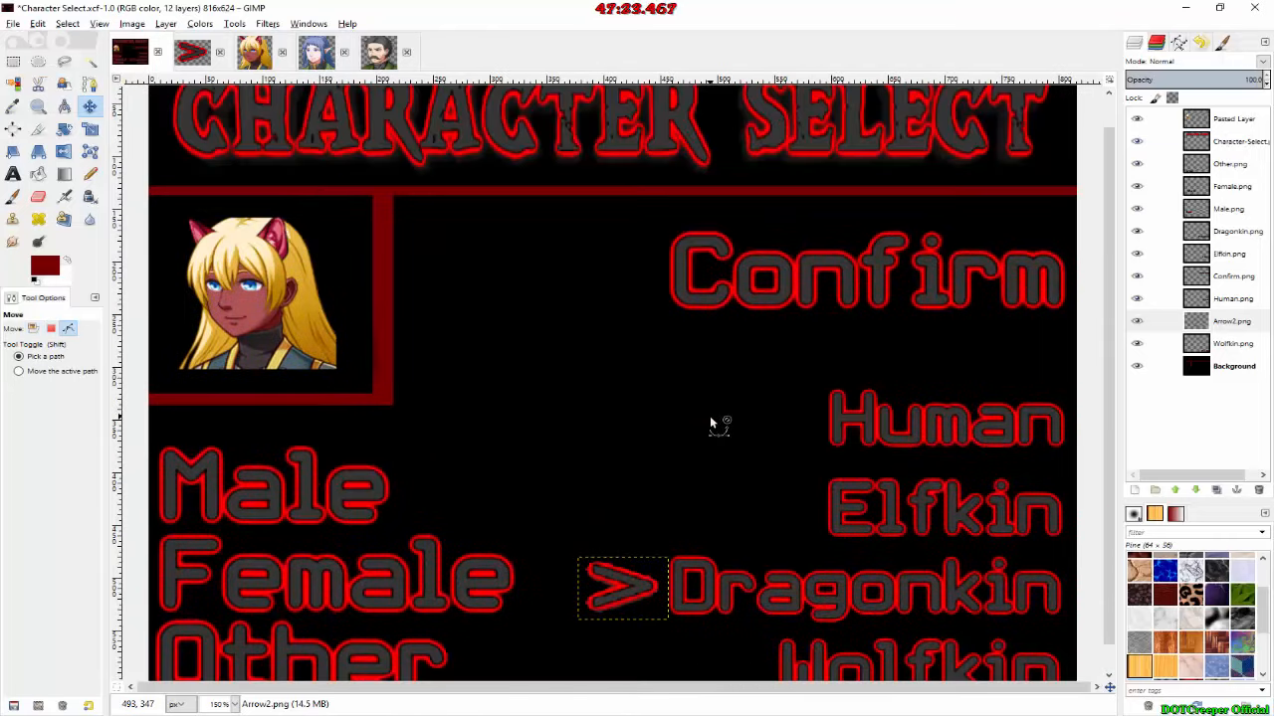
scroll(710, 417, down, 1)
ctrl+scroll(648, 465, up, 4)
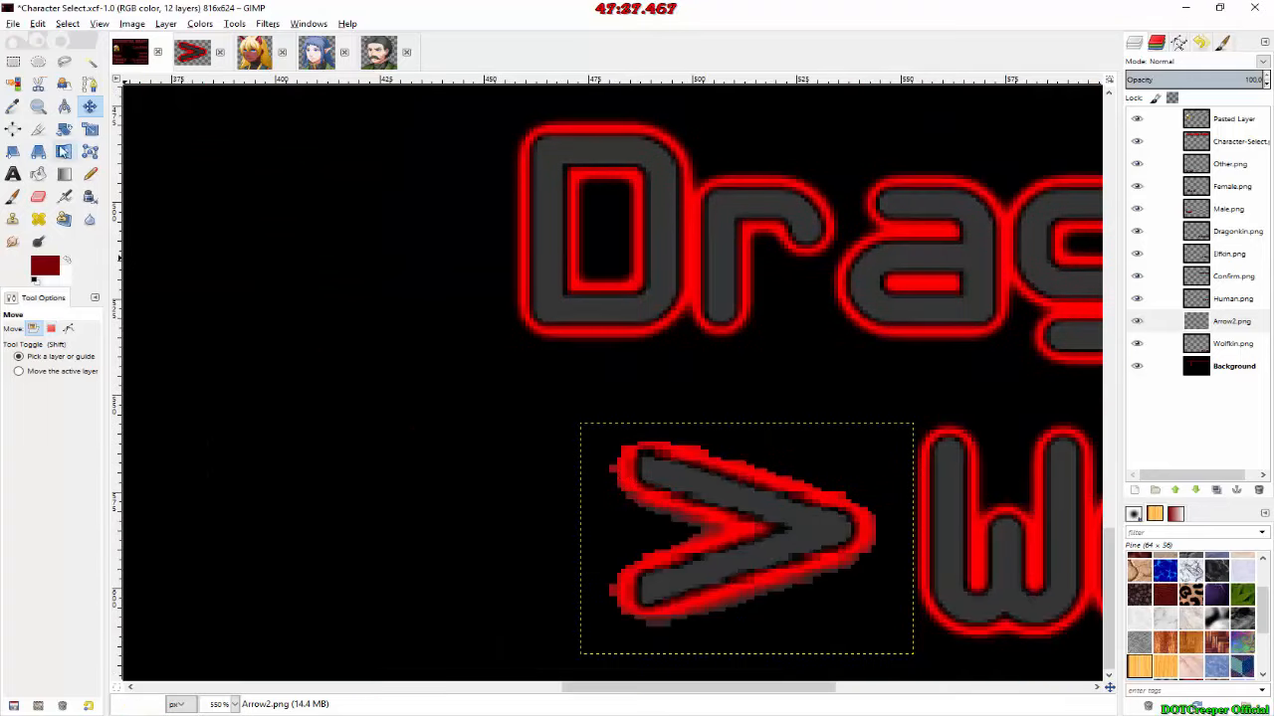
Step: Flip the Arrow2.png layer horizontally and move it beside Male with its upper-left corner at about 216, 390
click(63, 152)
click(768, 488)
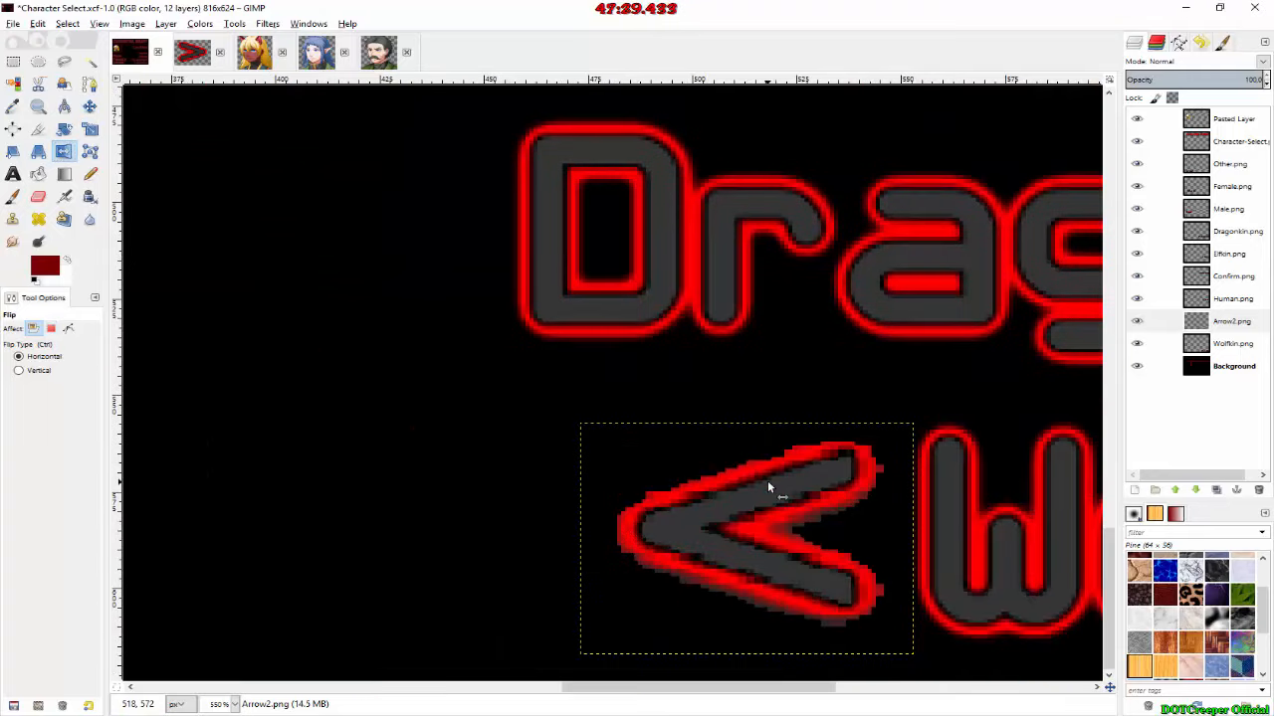
click(89, 106)
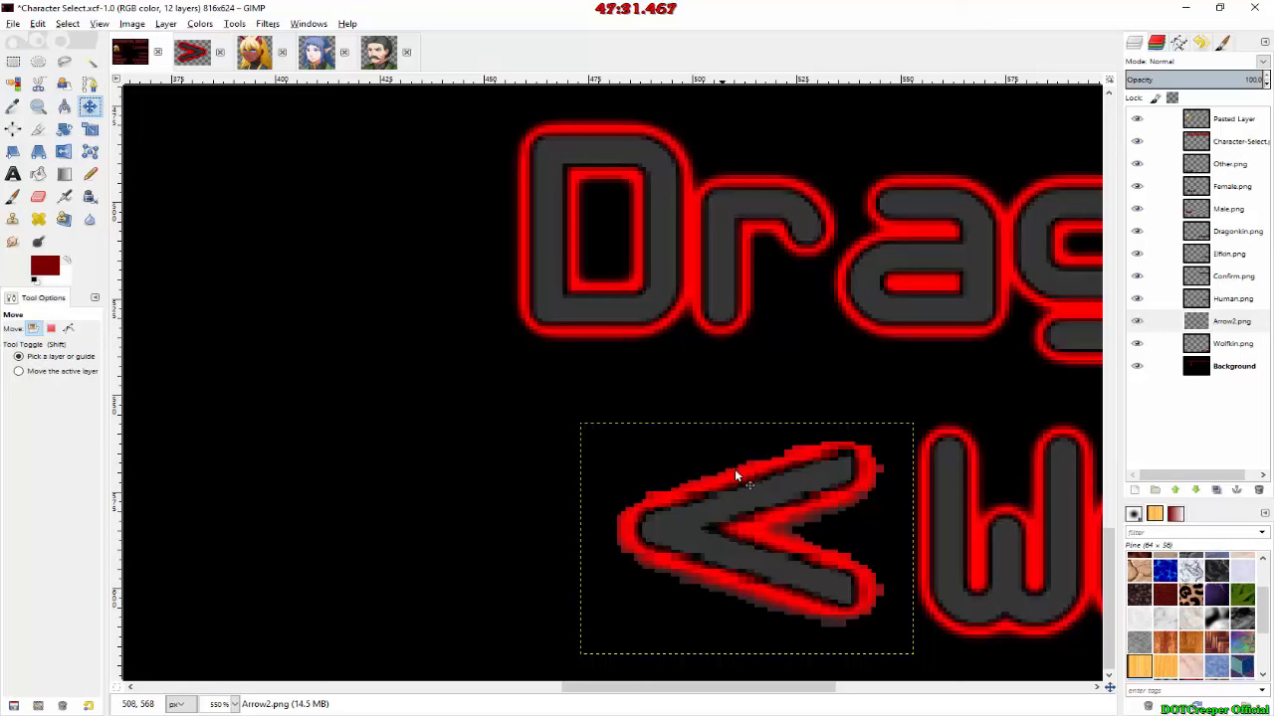
drag(720, 501, 341, 454)
drag(582, 686, 418, 688)
drag(981, 523, 577, 310)
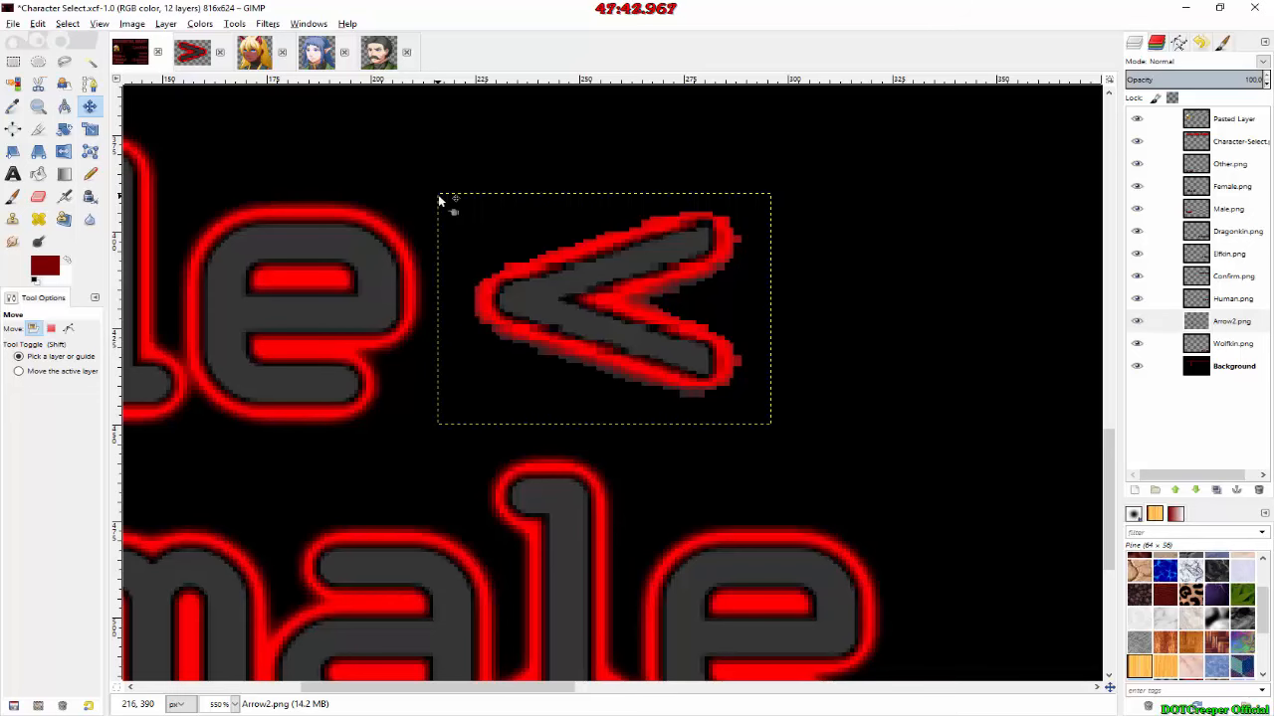
Step: In RPG Maker MV, paste the Show Picture command into the To Male event at map position 2,7 and change its image to Arrow
key(alt+Tab)
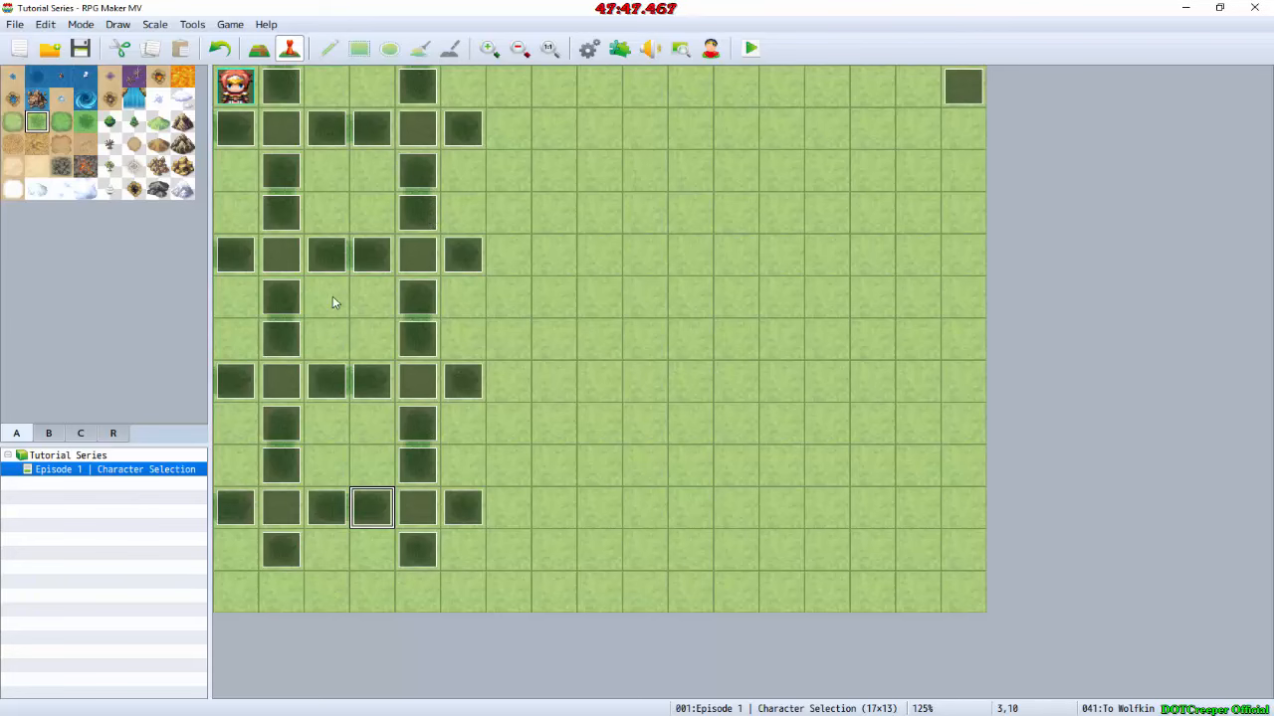
double_click(331, 378)
click(614, 227)
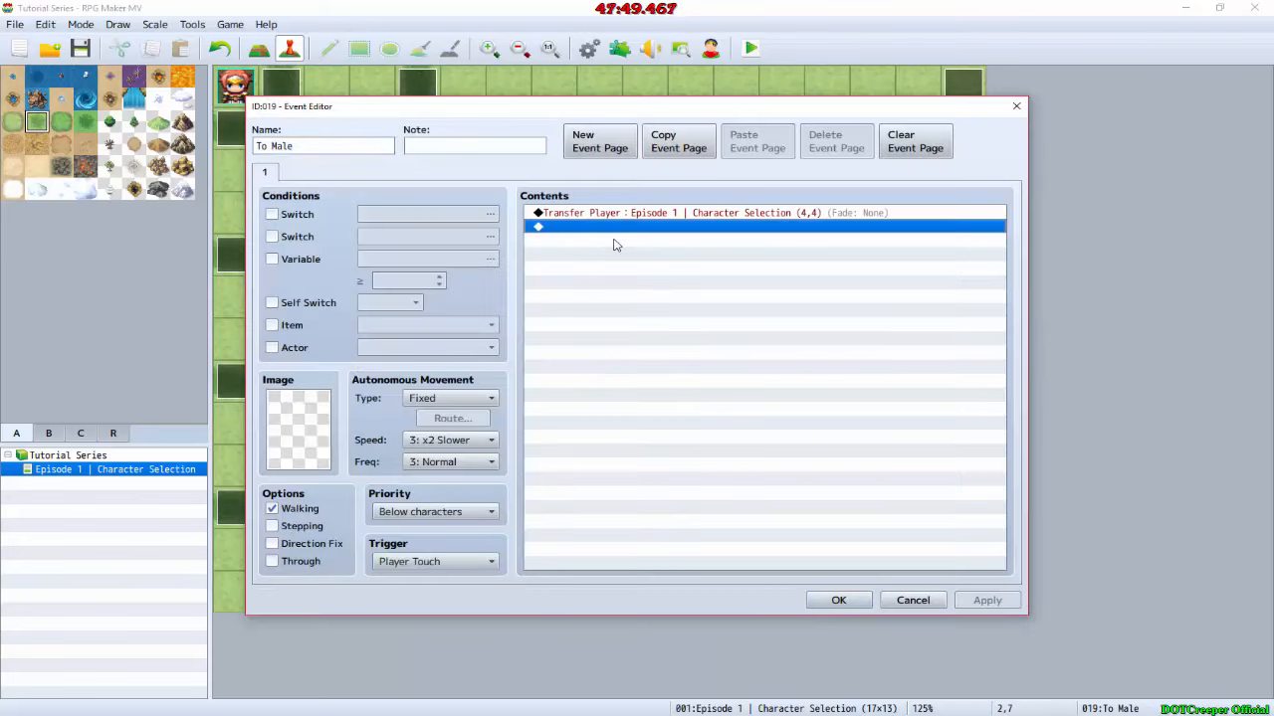
key(ctrl+v)
key(Return)
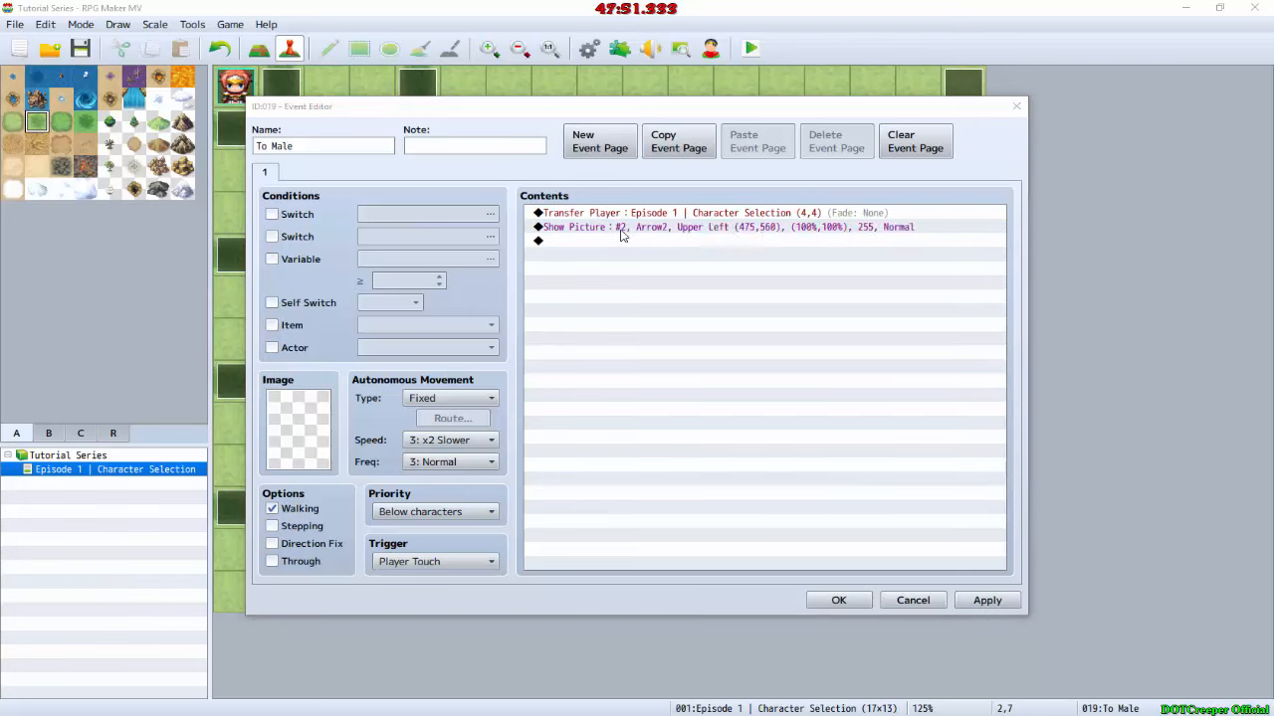
click(696, 291)
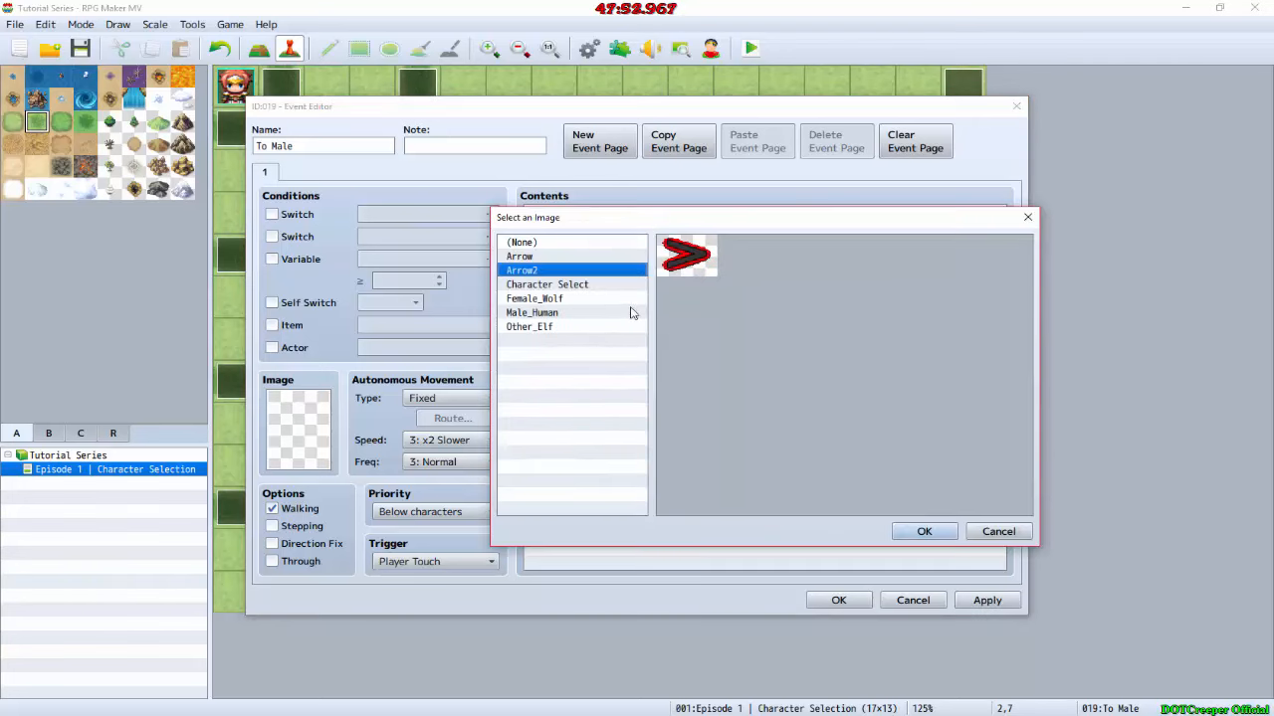
click(568, 259)
double_click(568, 261)
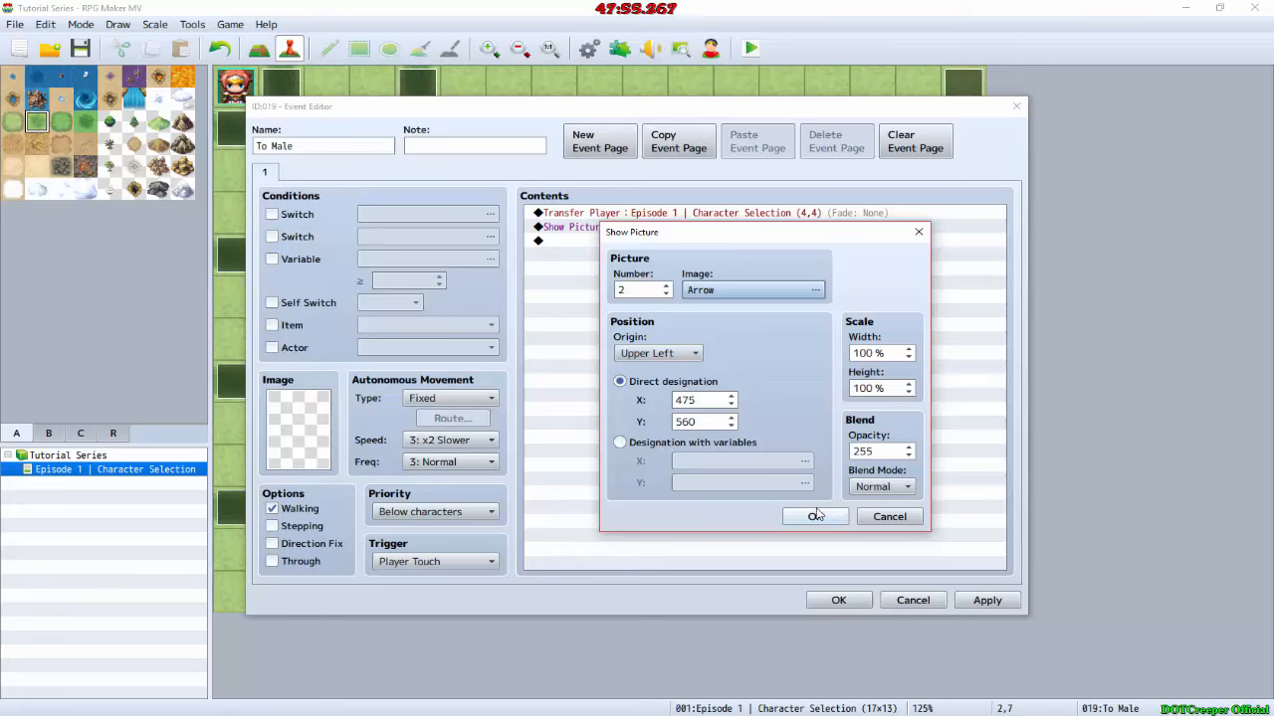
Step: Check the arrow's position in GIMP and set the To Male event's Show Picture position to X 215, Y 390 in RPG Maker MV
key(alt+Tab)
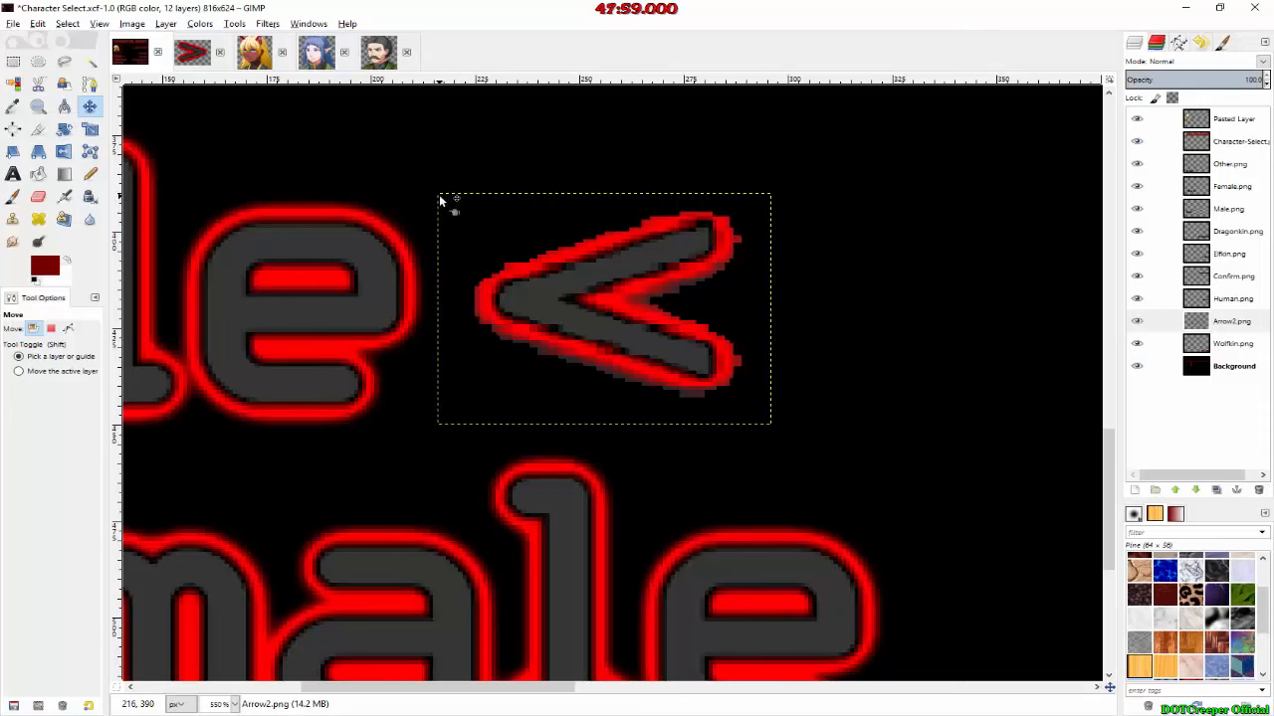
key(alt+Tab)
double_click(687, 400)
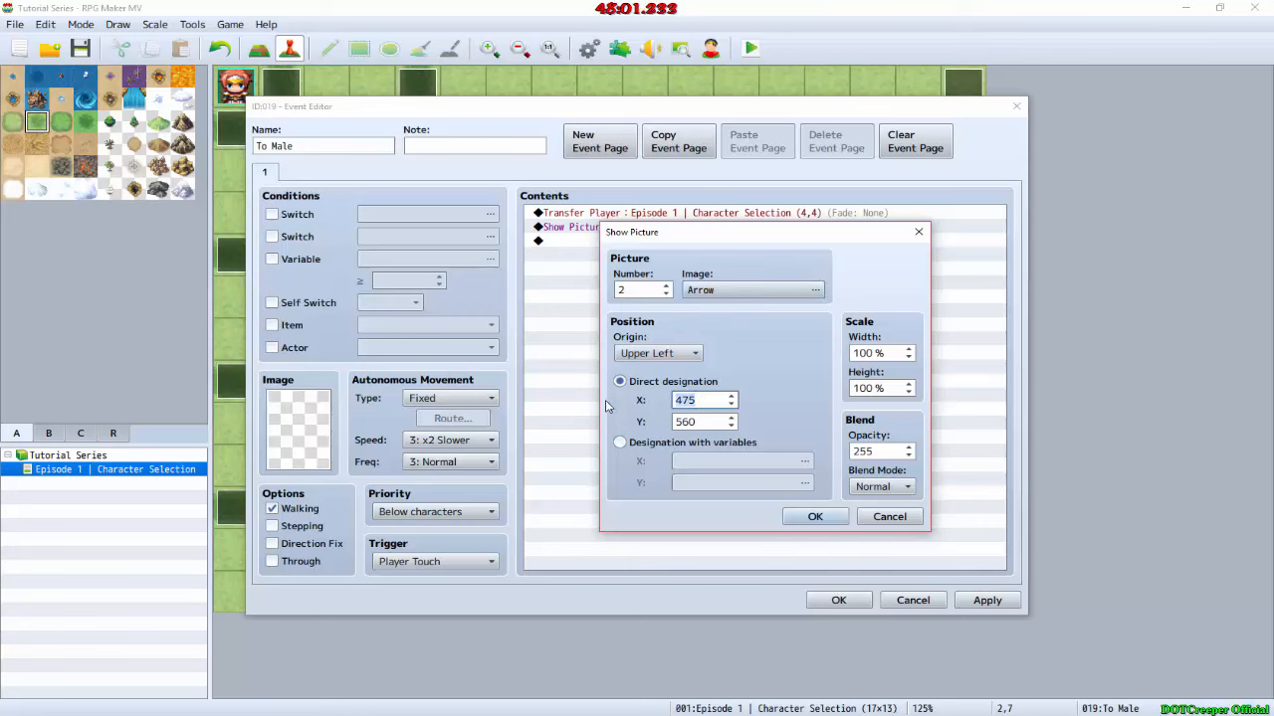
text(215)
key(Tab)
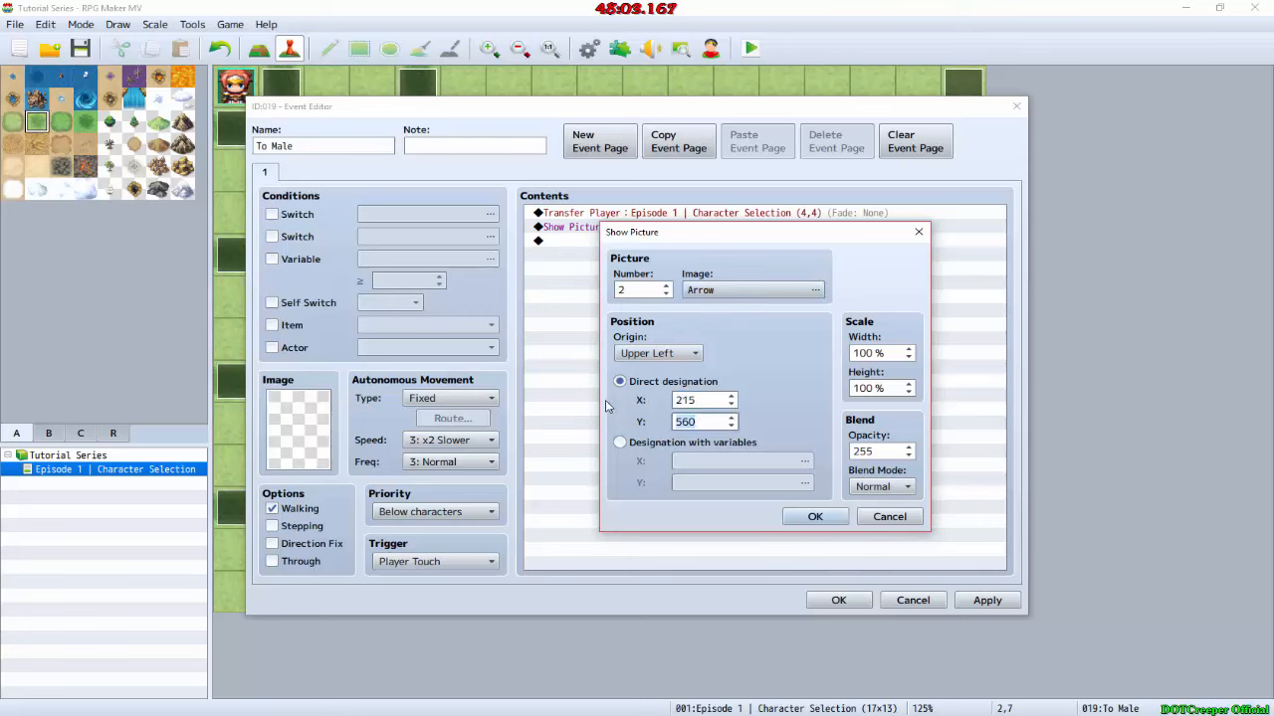
text(390)
key(Return)
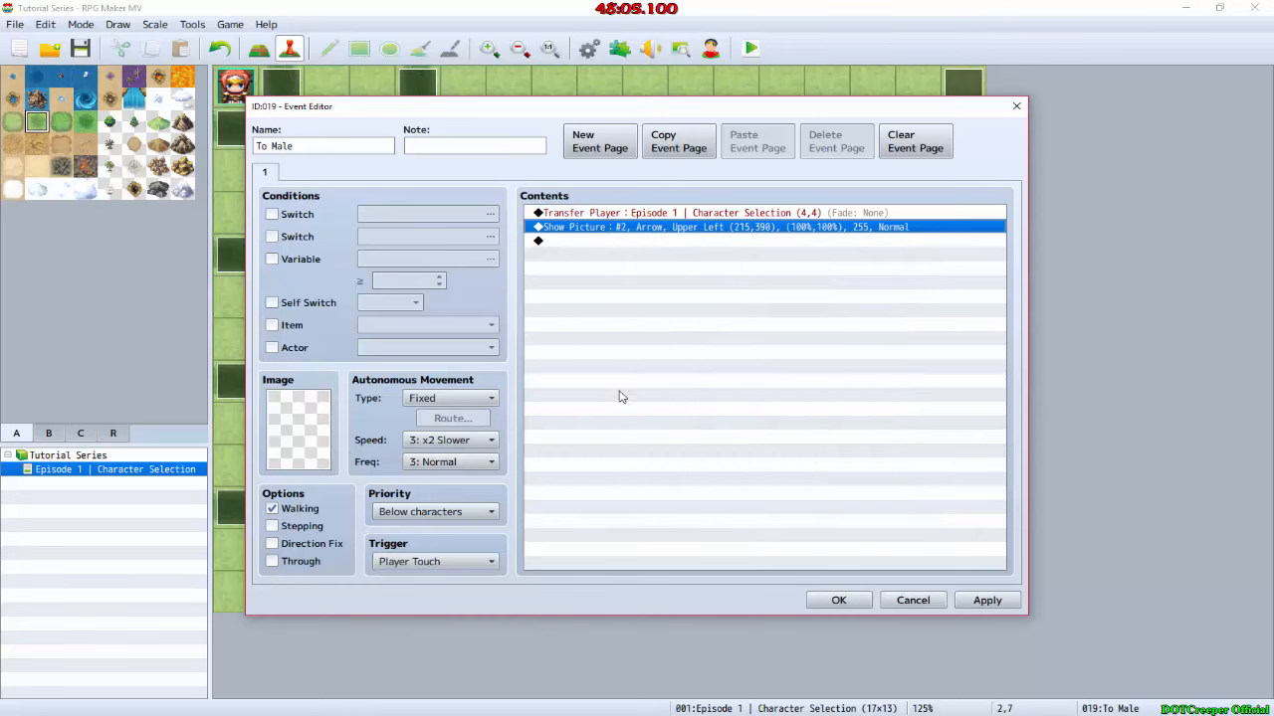
click(839, 600)
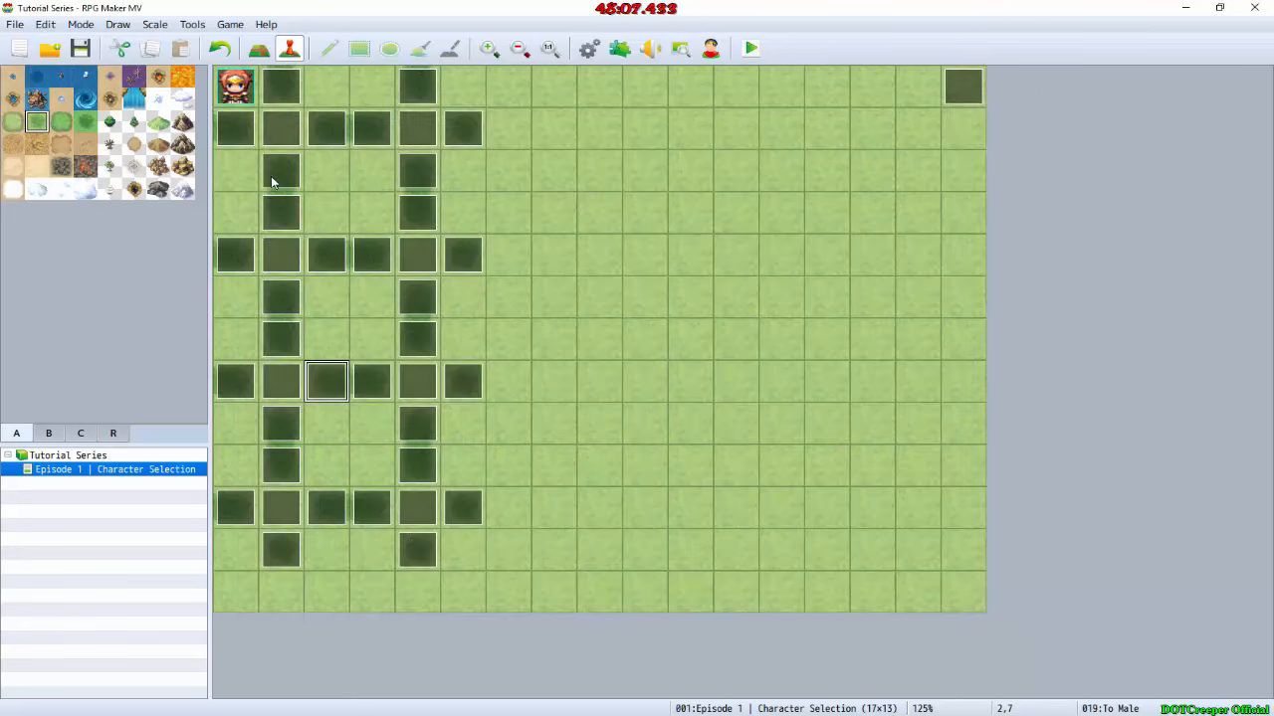
Step: Paste the Show Picture command for Male into the other To Male events at map positions 0,7, 4,6 and 4,11
click(390, 314)
double_click(251, 379)
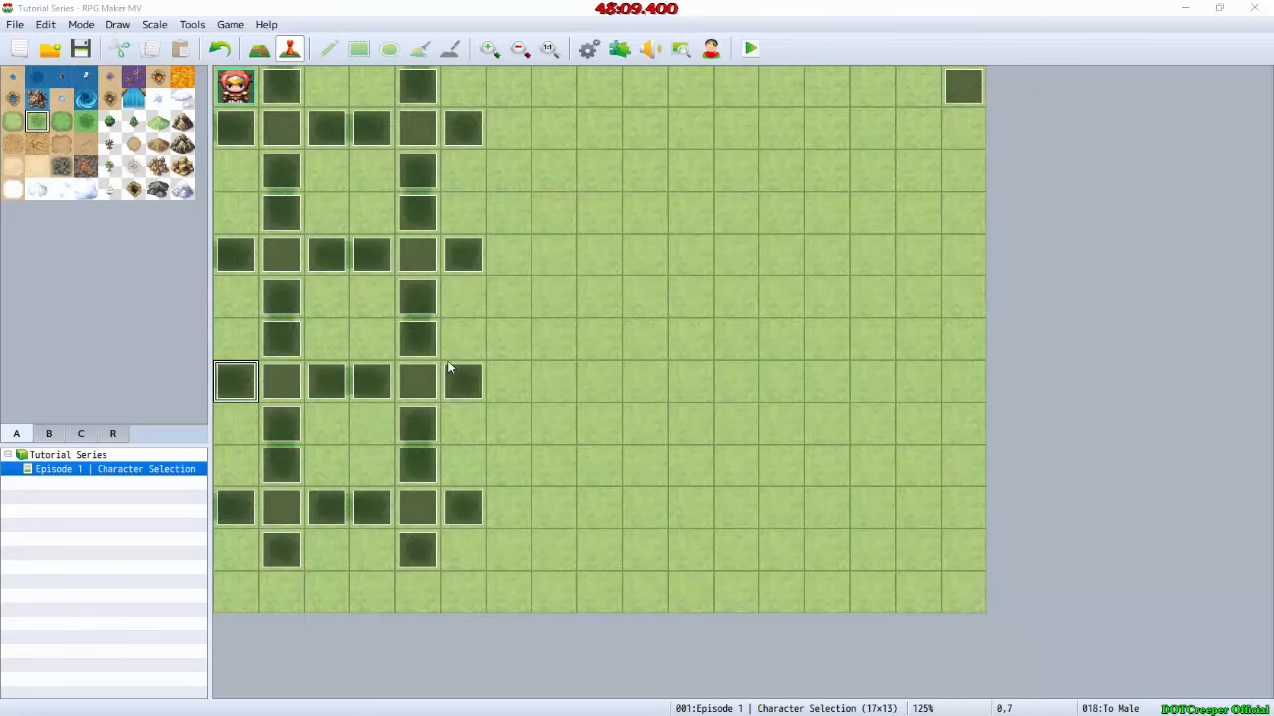
key(ctrl+v)
click(839, 600)
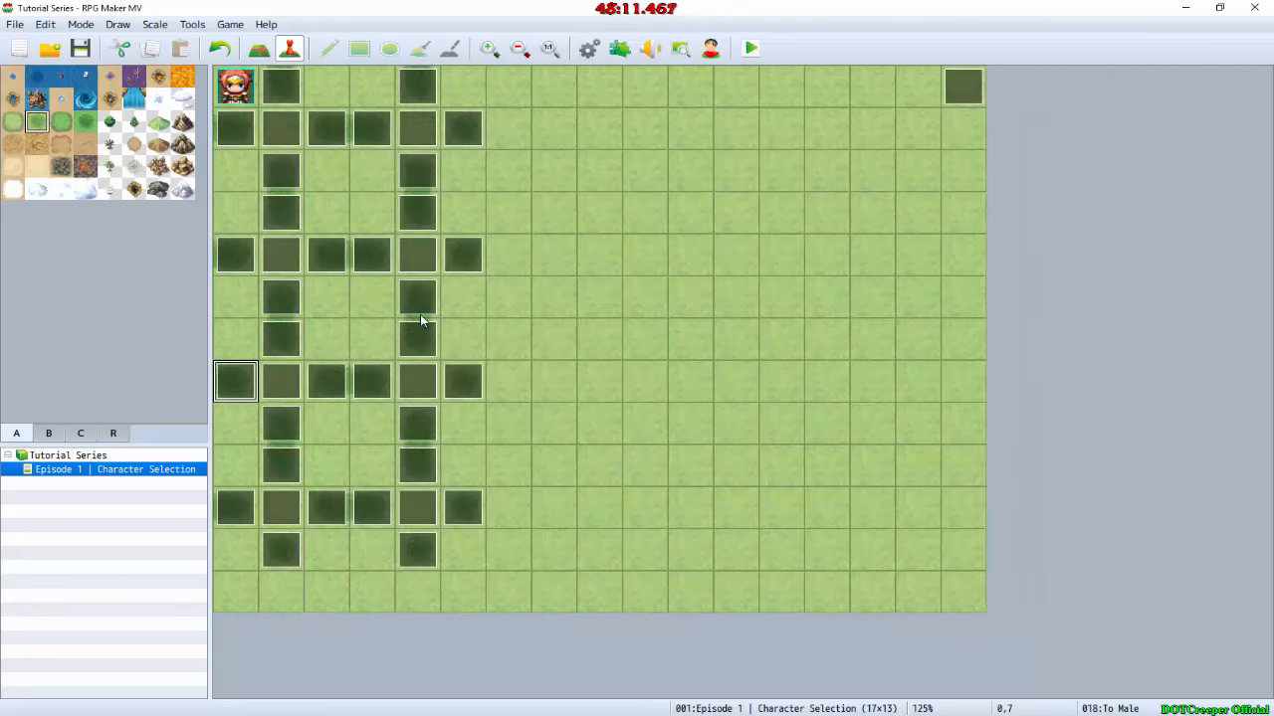
double_click(420, 344)
key(ctrl+v)
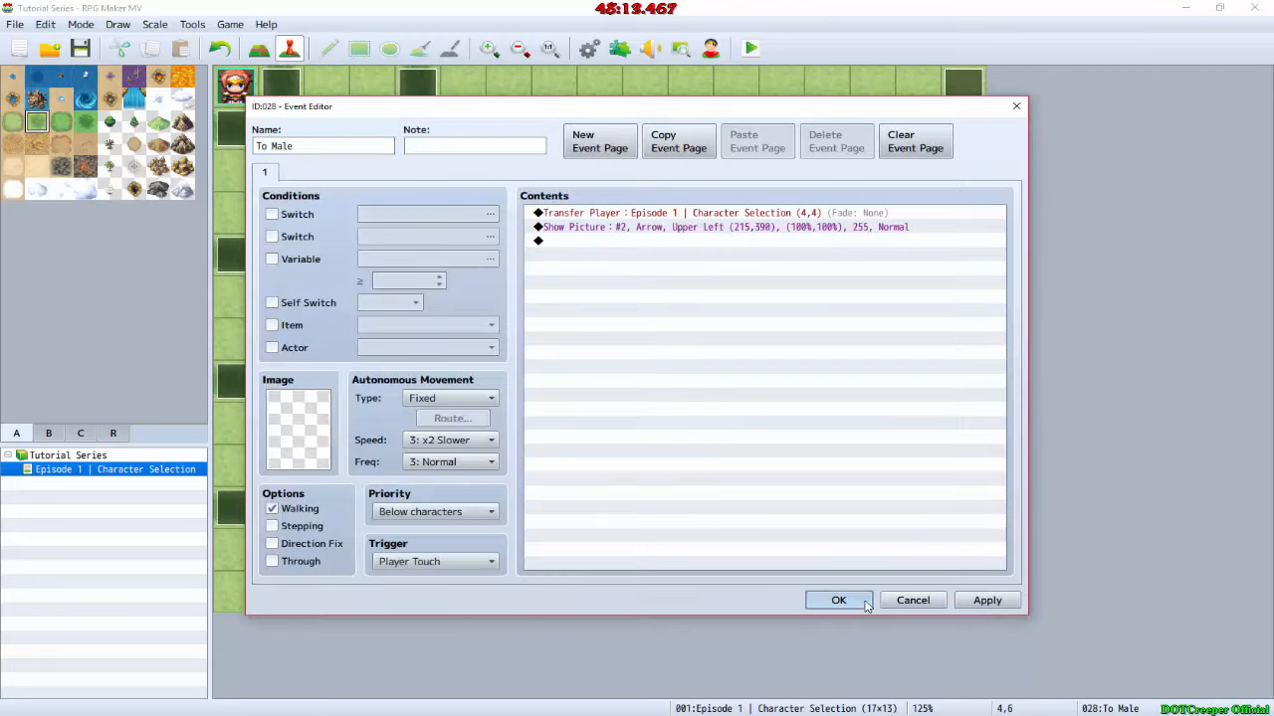
click(839, 600)
double_click(418, 551)
key(ctrl+v)
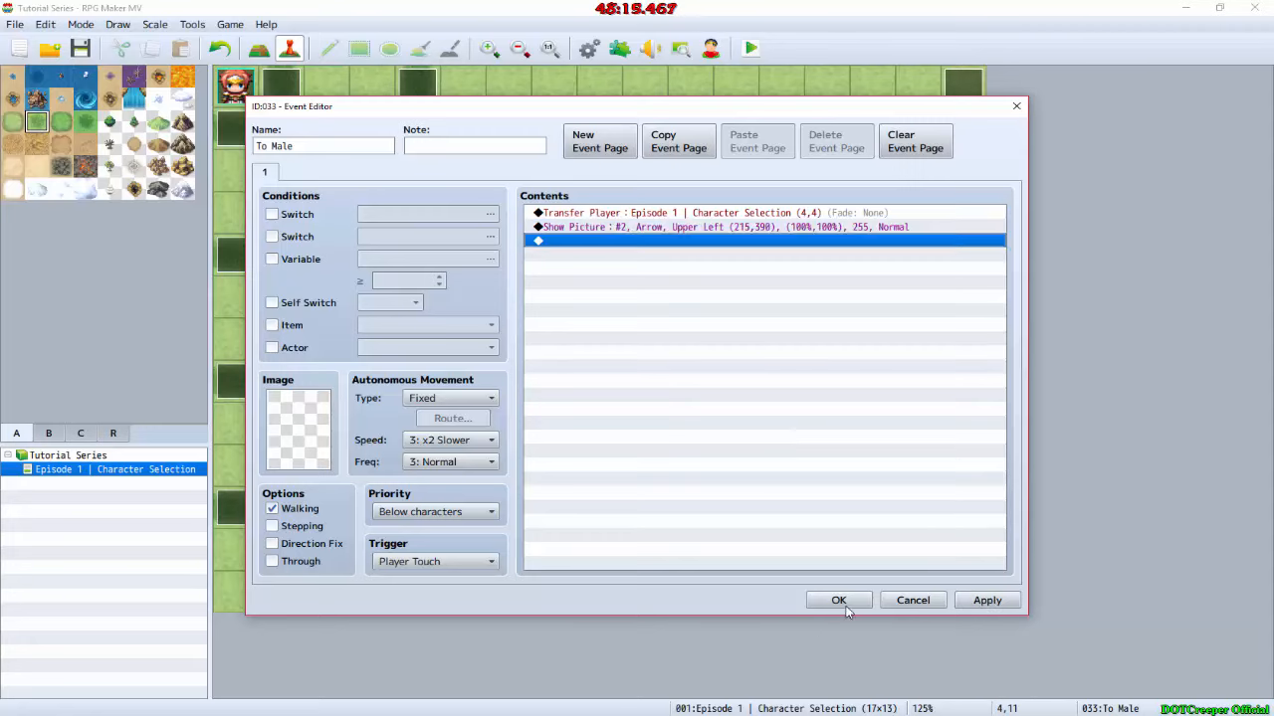
click(829, 597)
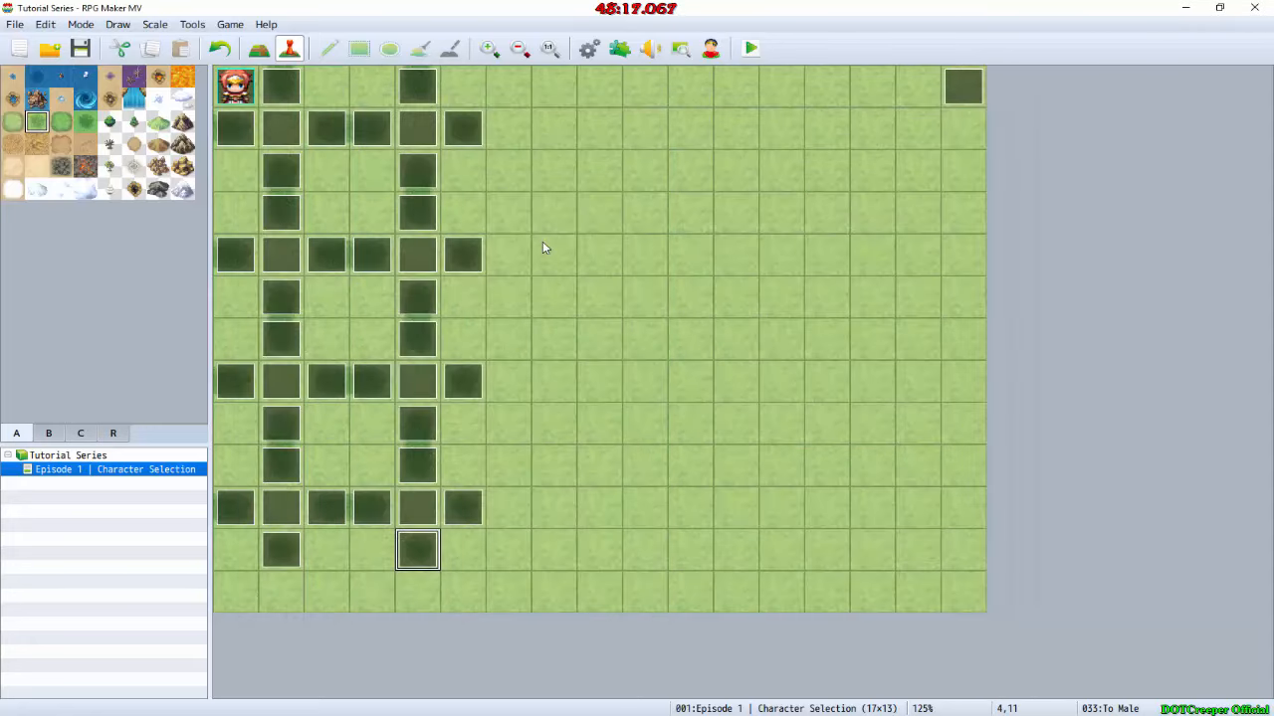
Step: Switch to GIMP and move the Arrow2.png layer from Male to beside Female
key(alt+Tab)
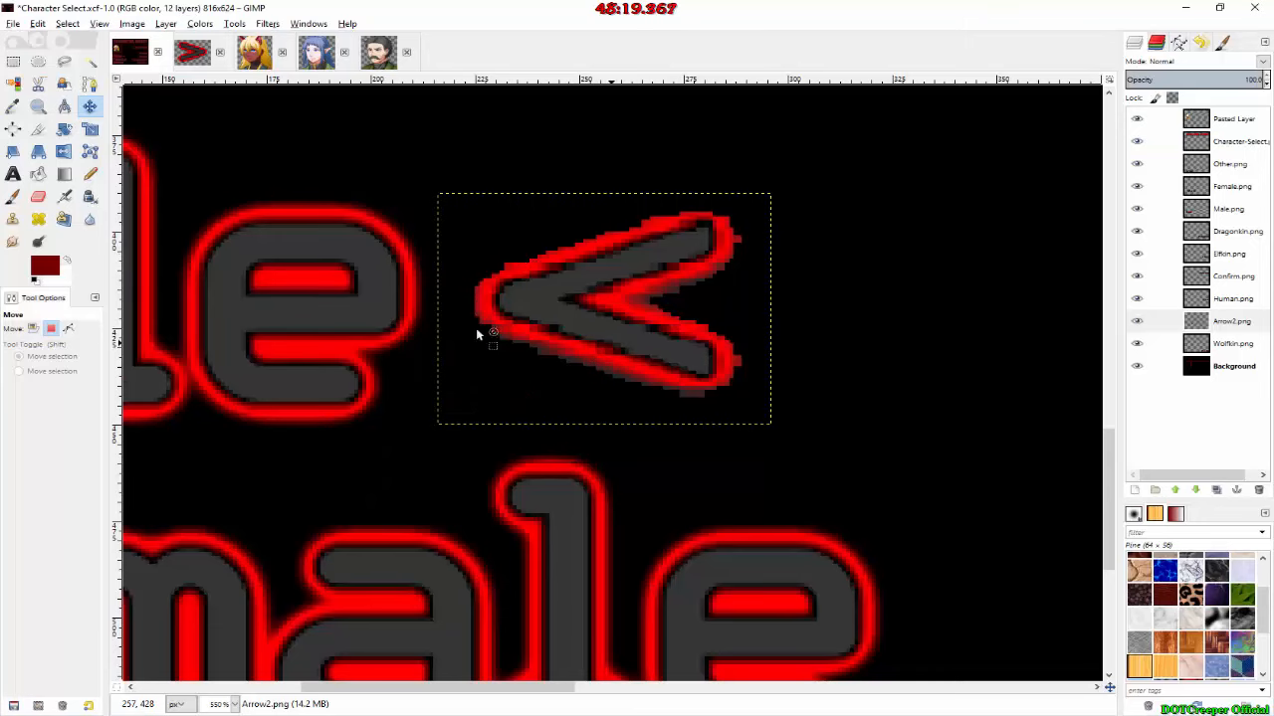
drag(515, 308, 751, 516)
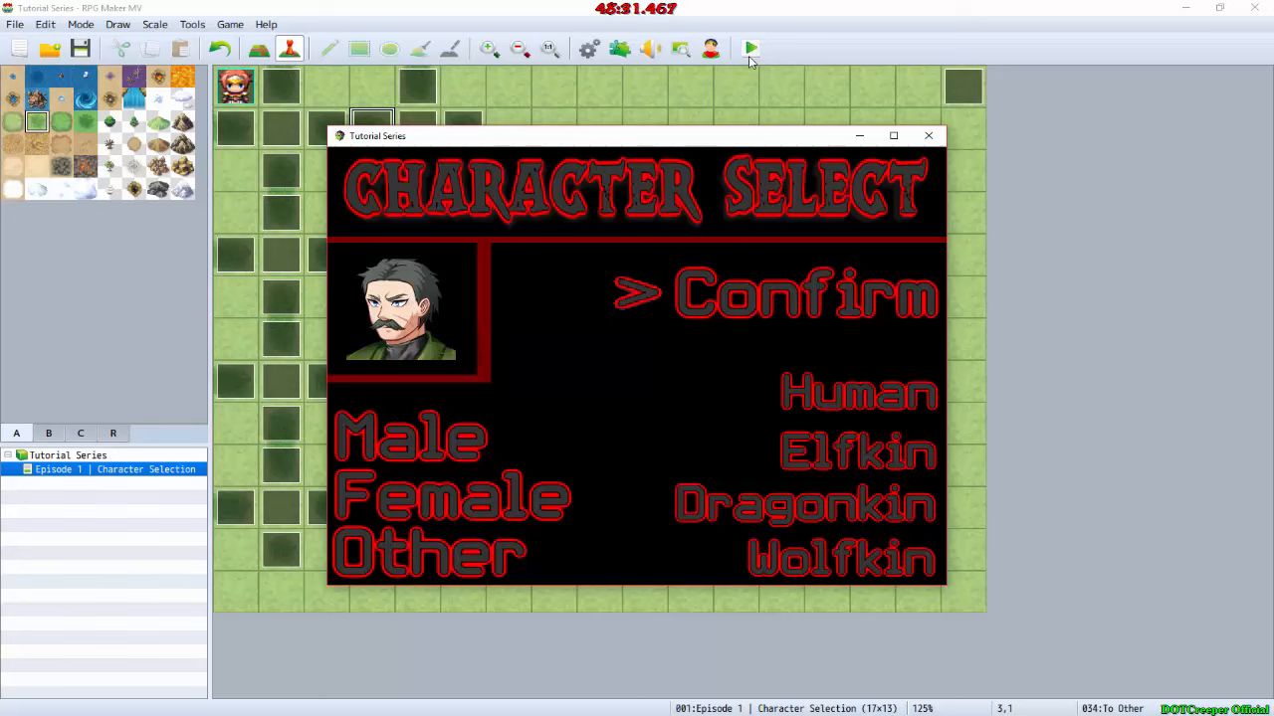
Step: In the RPG Maker MV playtest, move the selection from Confirm through the races and across the genders to check the arrow
key(Down)
key(Down)
key(Down)
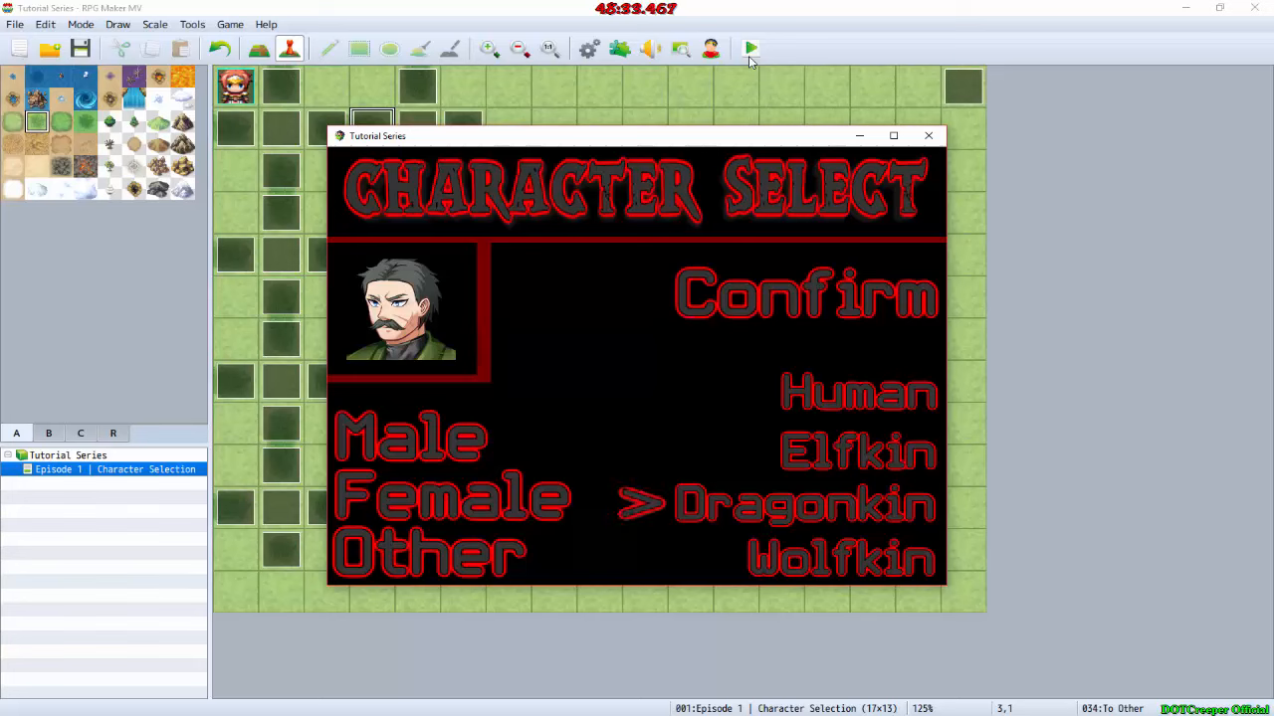
key(Down)
key(Left)
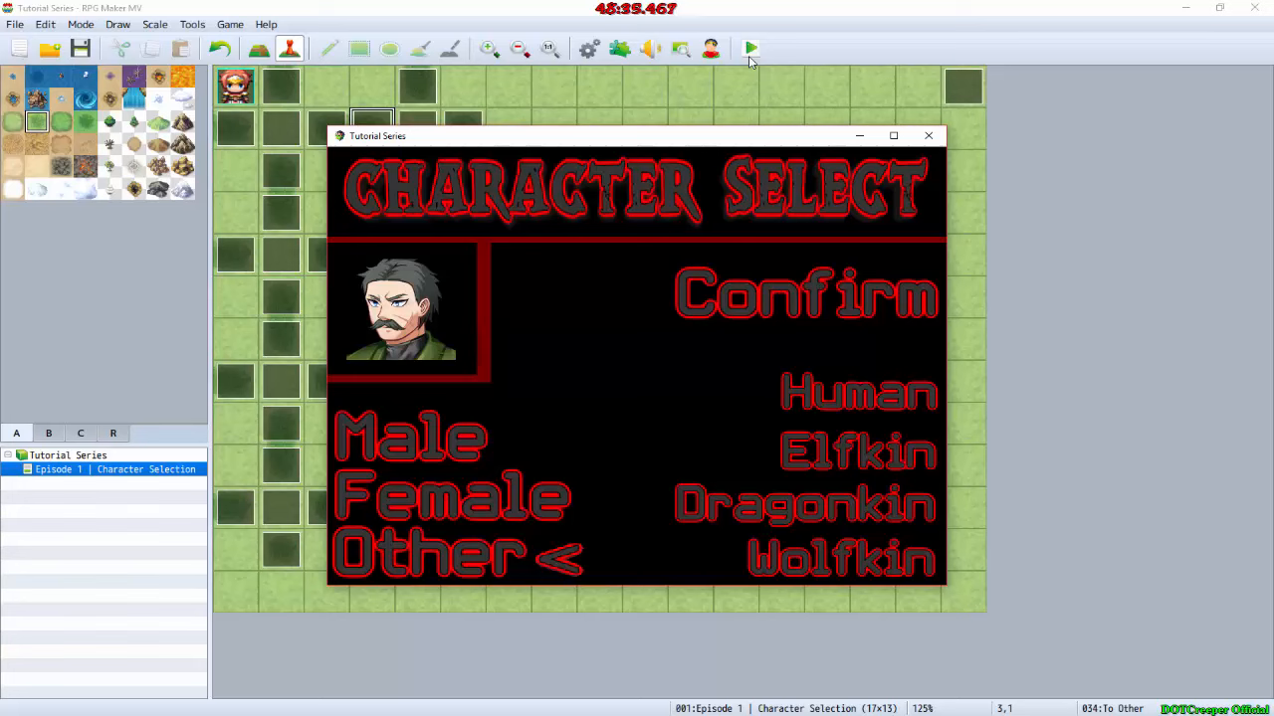
key(Up)
key(Up)
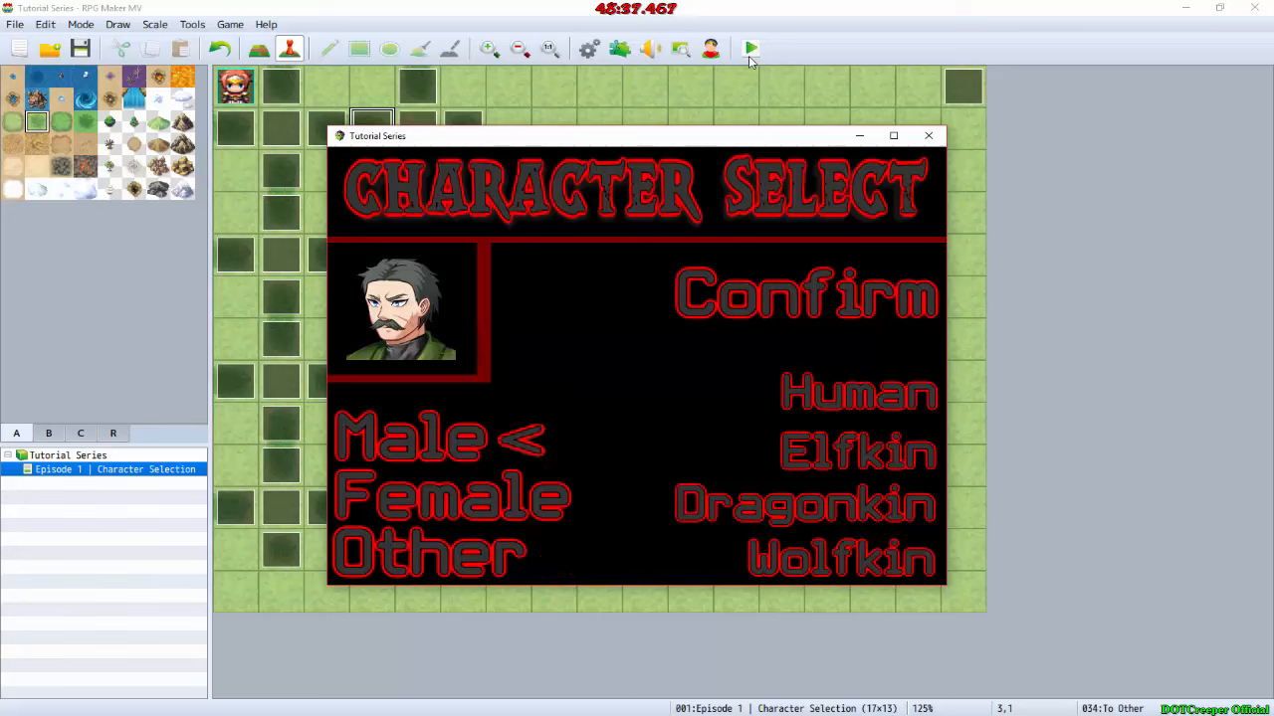
key(Down)
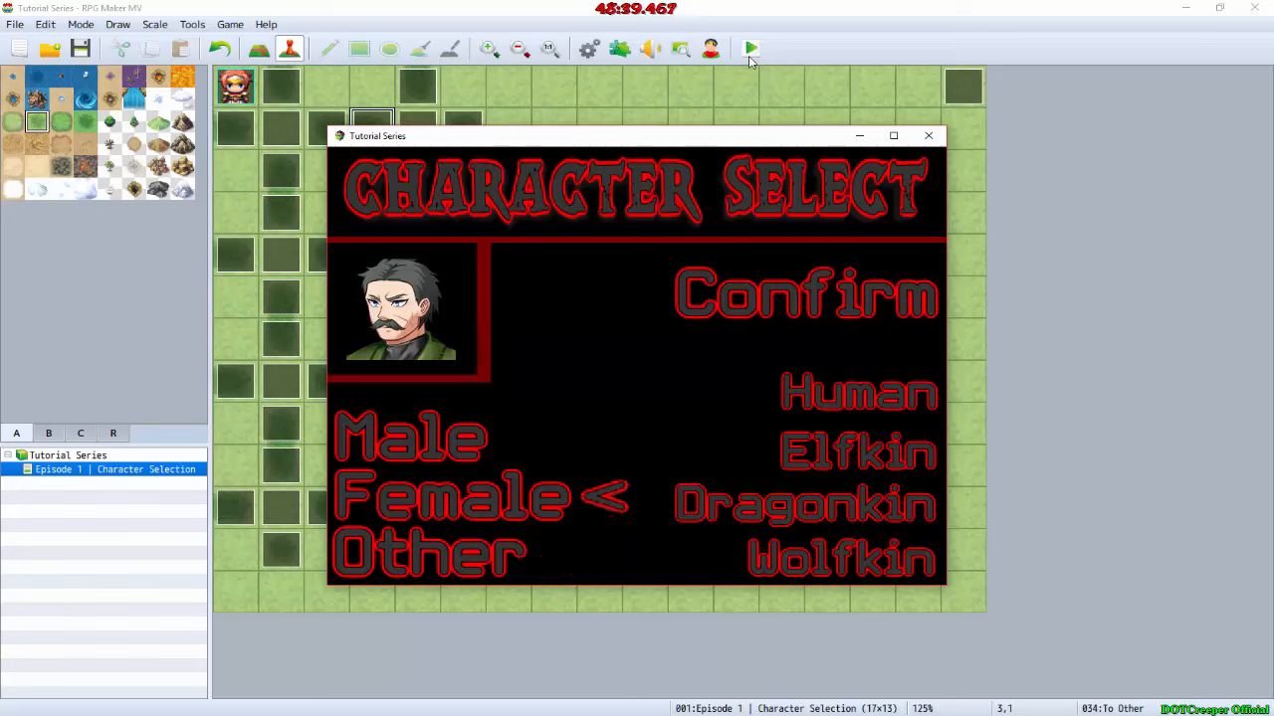
Step: Choose Female in the playtest, dismiss the message, and test the Wolfkin option before moving the selection up to Human
key(Return)
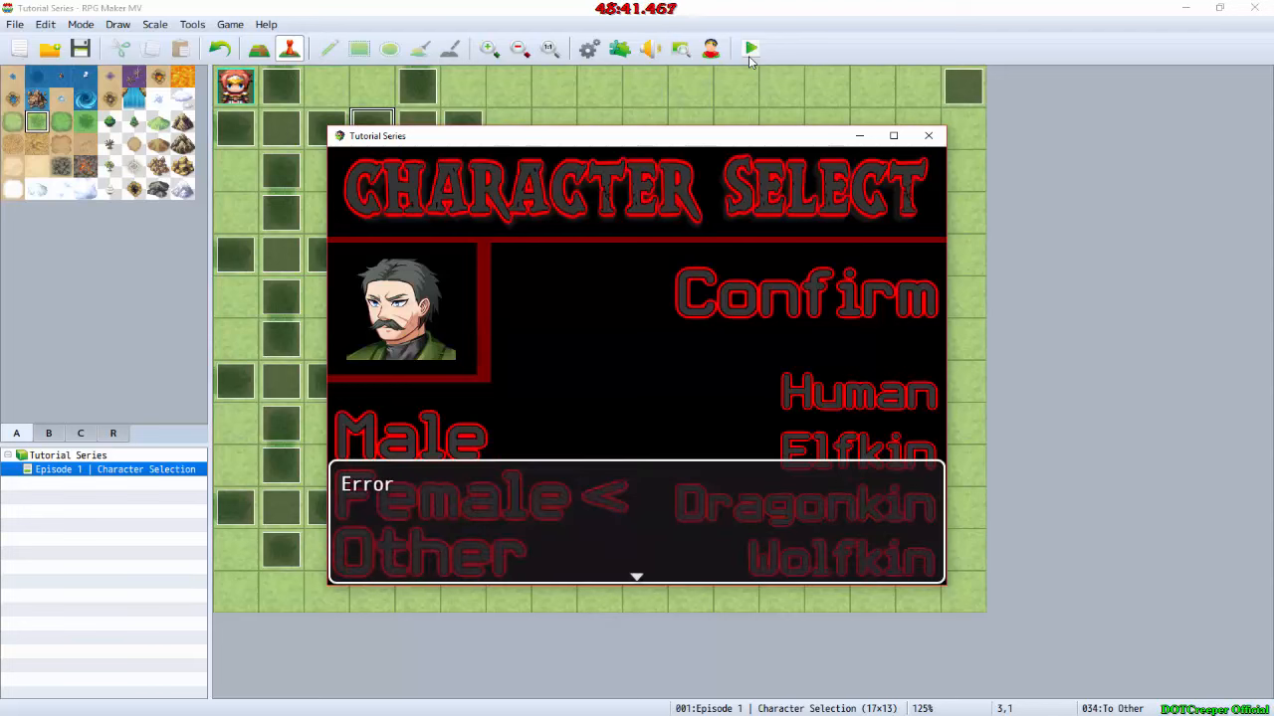
key(Return)
key(Right)
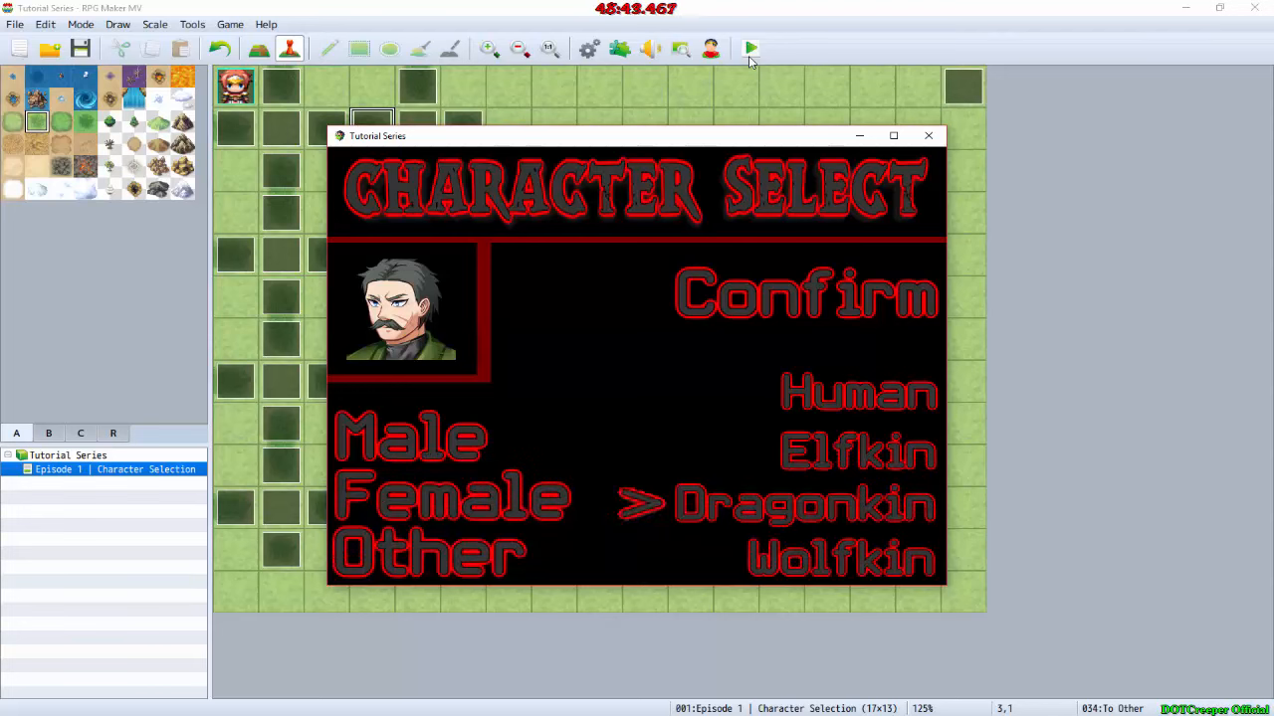
key(Down)
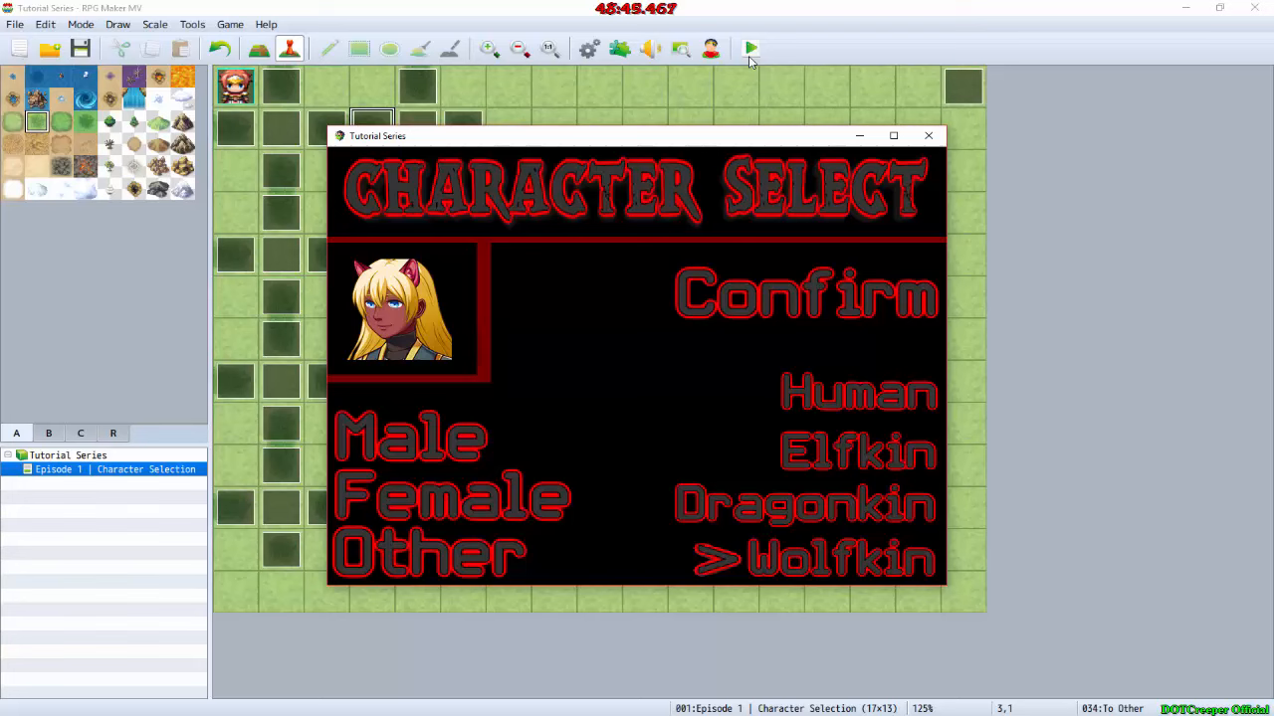
key(Up)
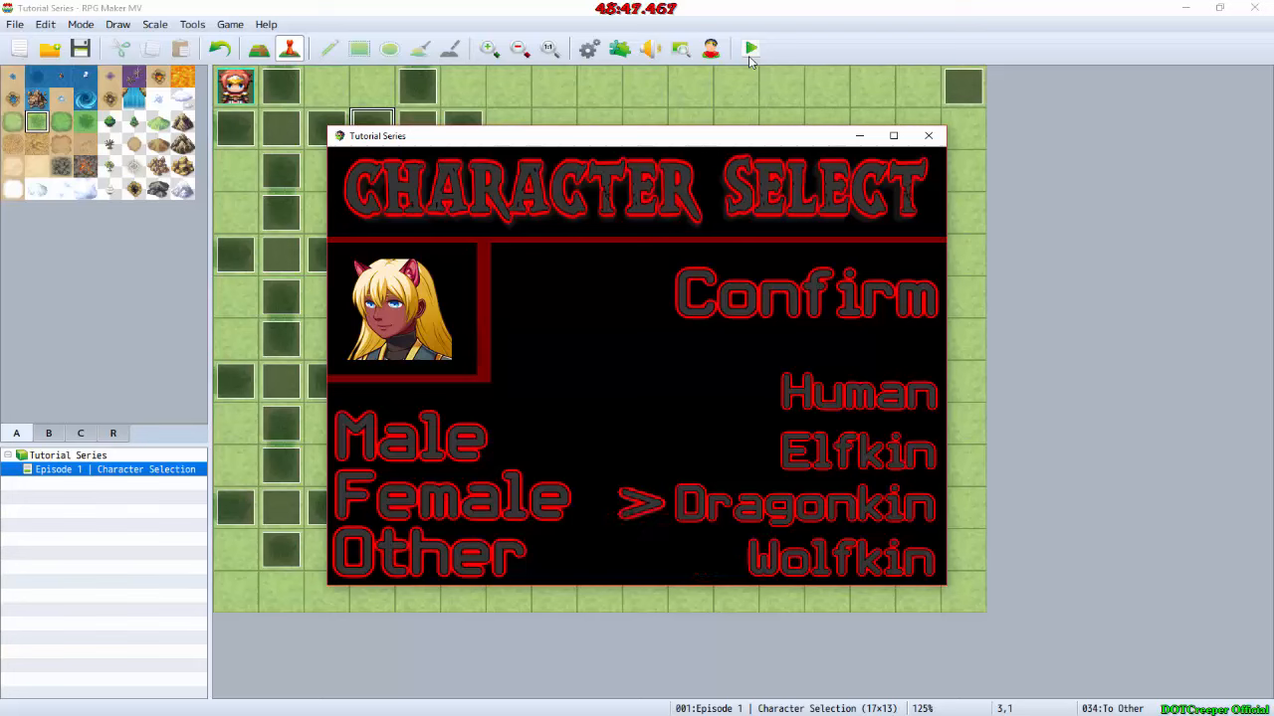
key(Up)
key(Up)
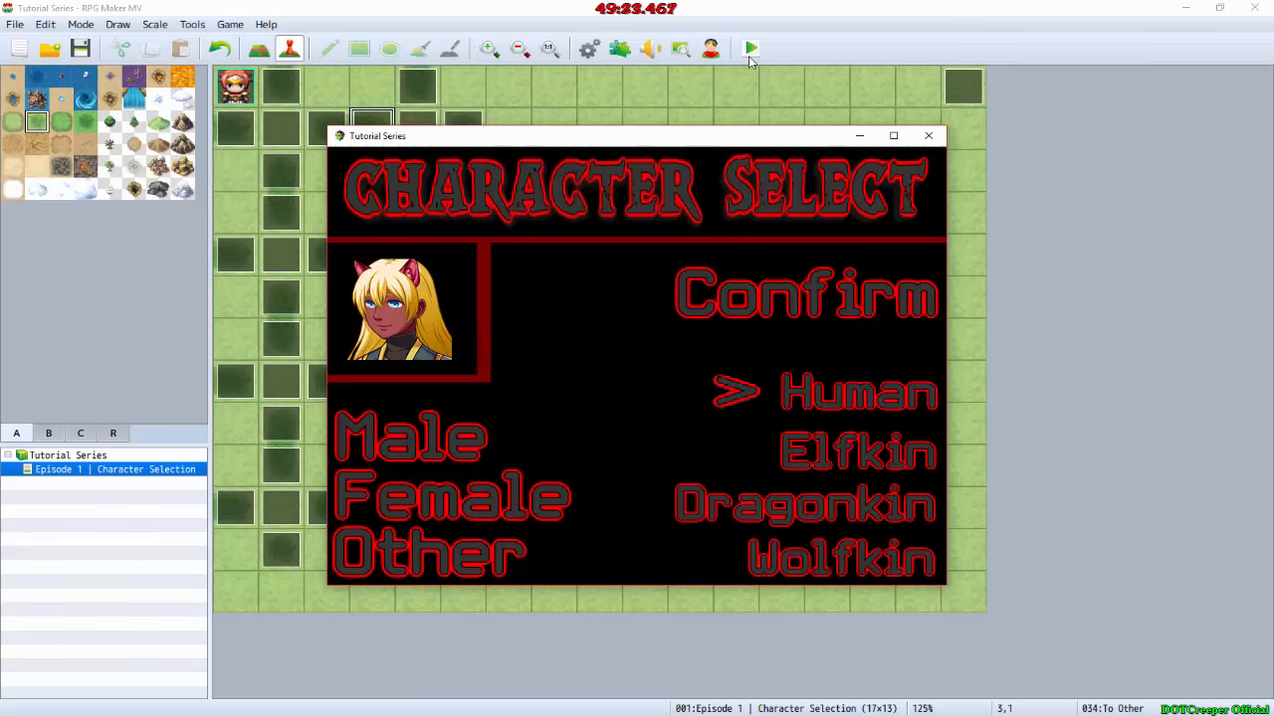
Step: Move the selection repeatedly among the race and gender options to check that the arrow follows each one
key(Down)
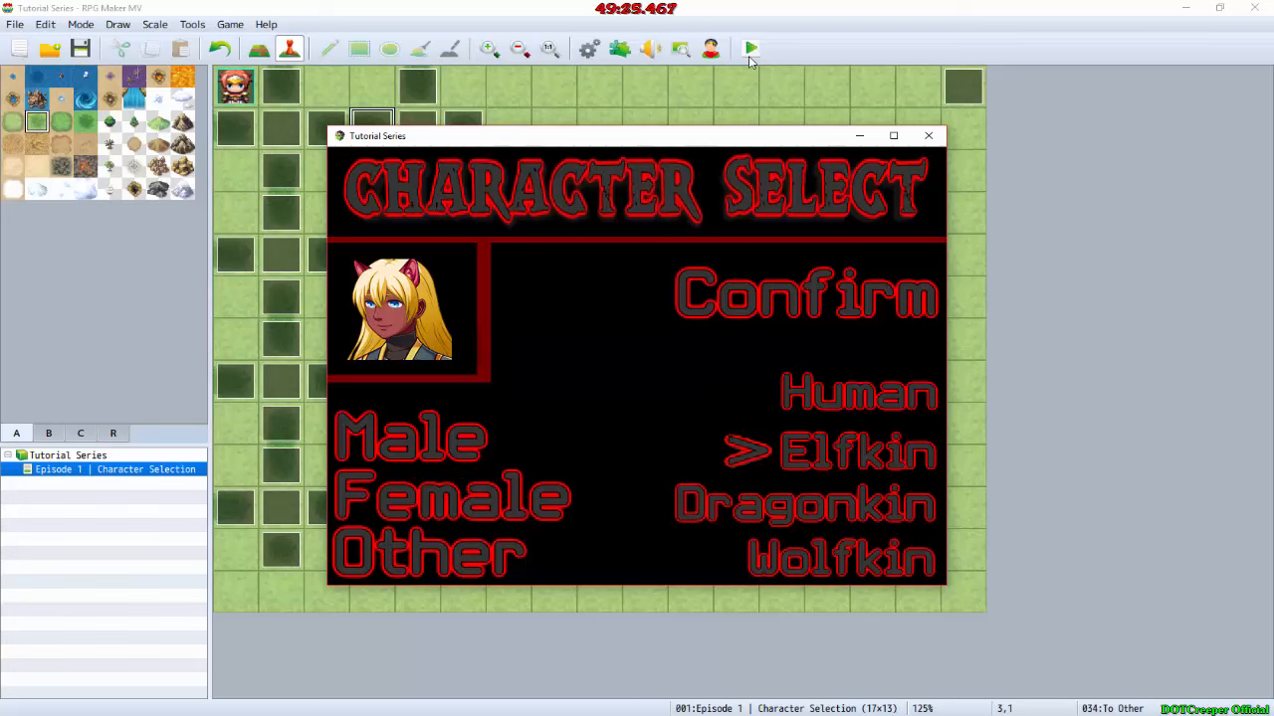
key(Down)
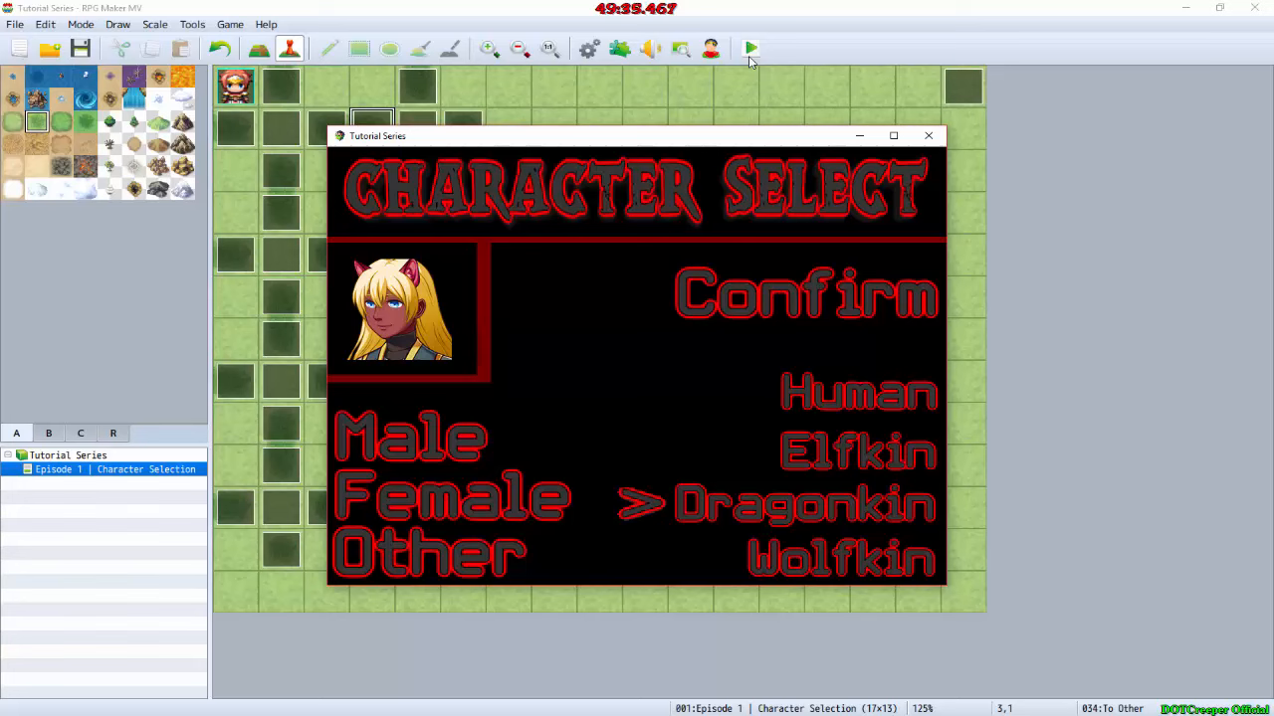
key(Up)
key(Up)
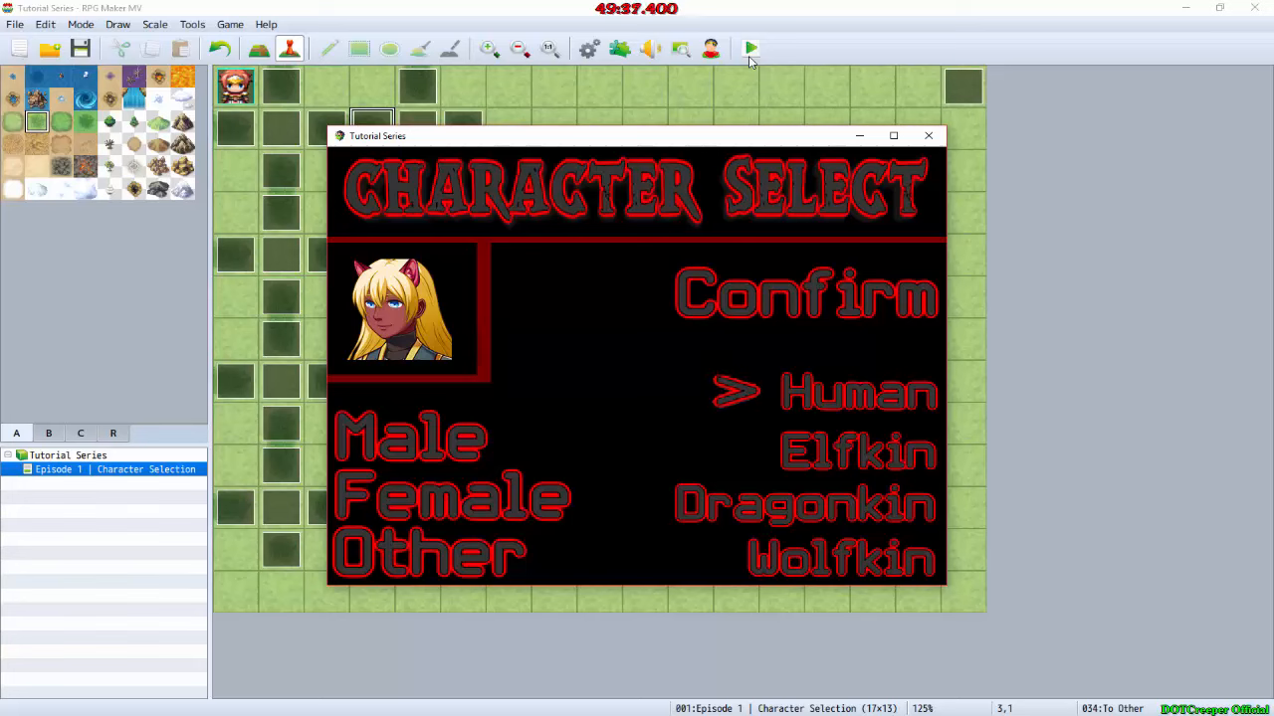
key(Down)
key(Down)
key(Down)
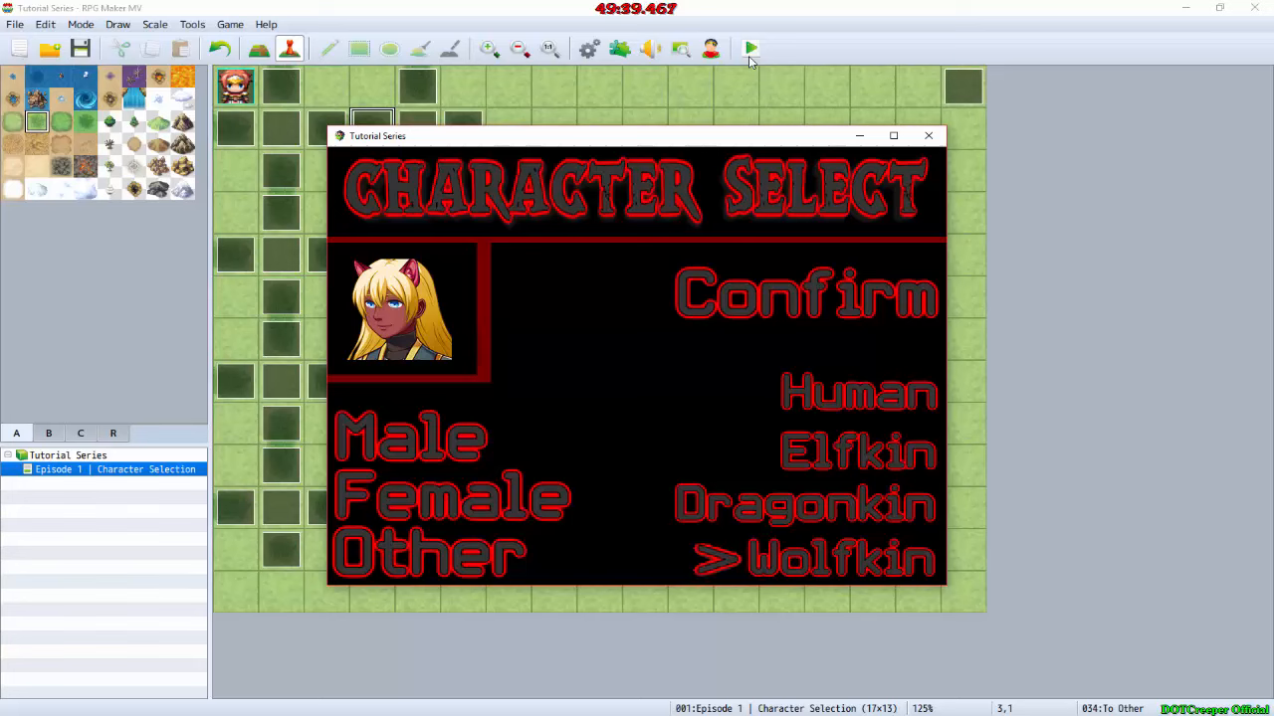
key(Up)
key(Up)
key(Up)
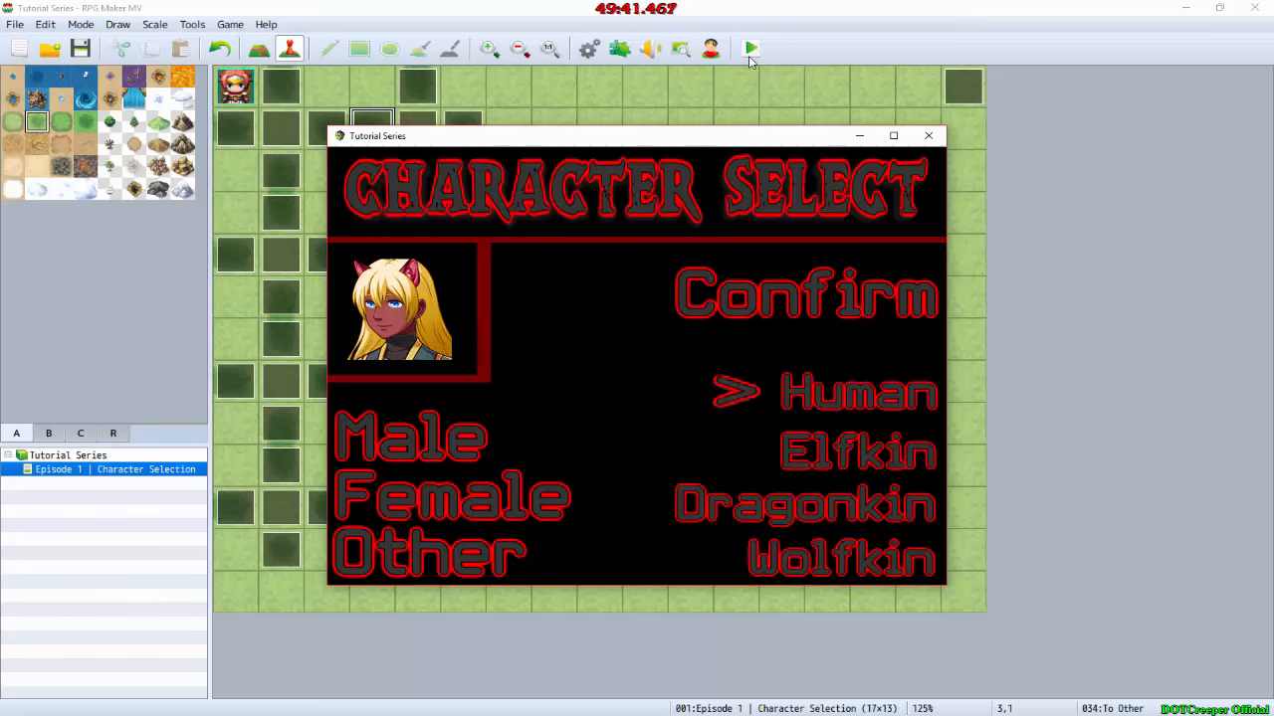
key(Up)
key(Down)
key(Down)
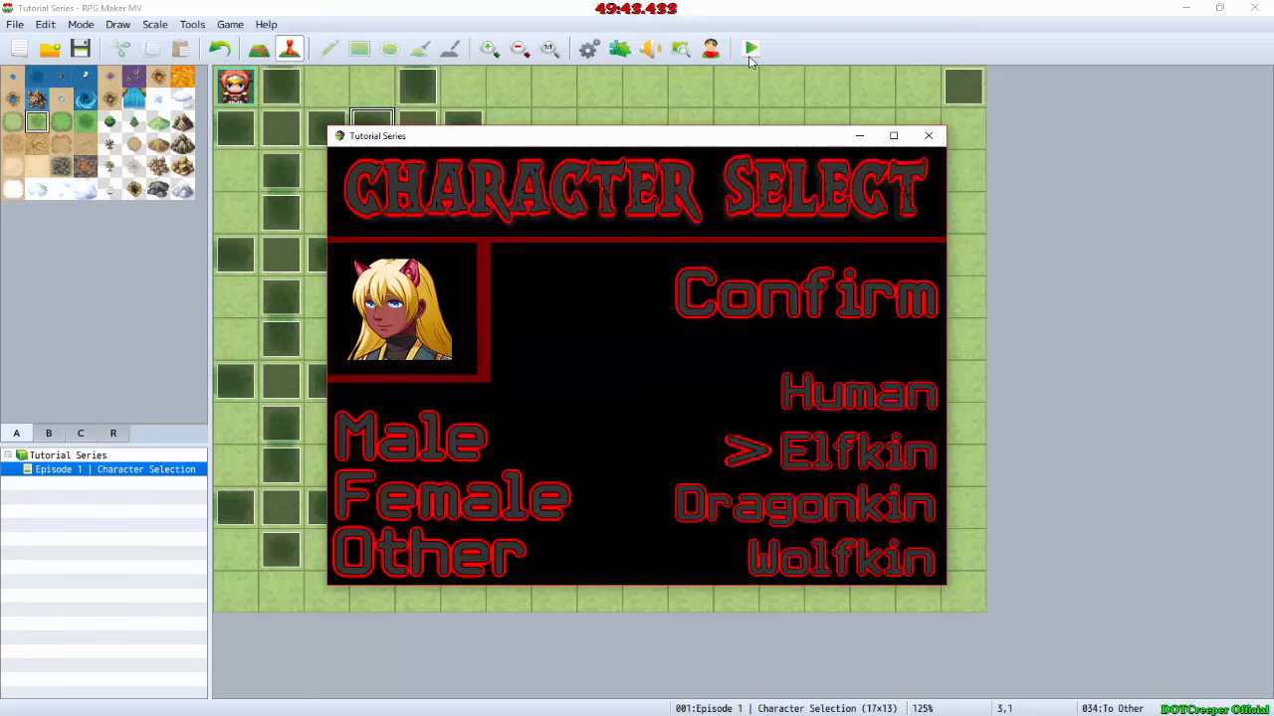
key(Down)
key(Down)
key(Left)
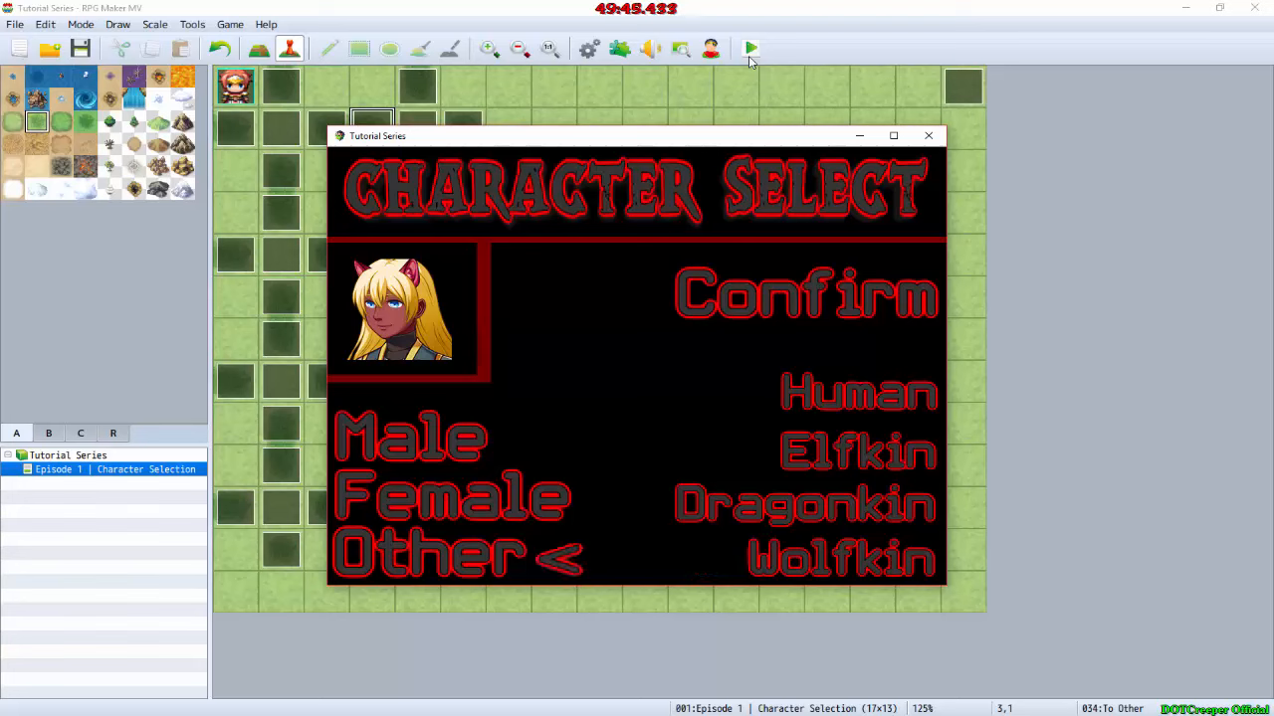
key(Up)
key(Up)
key(Right)
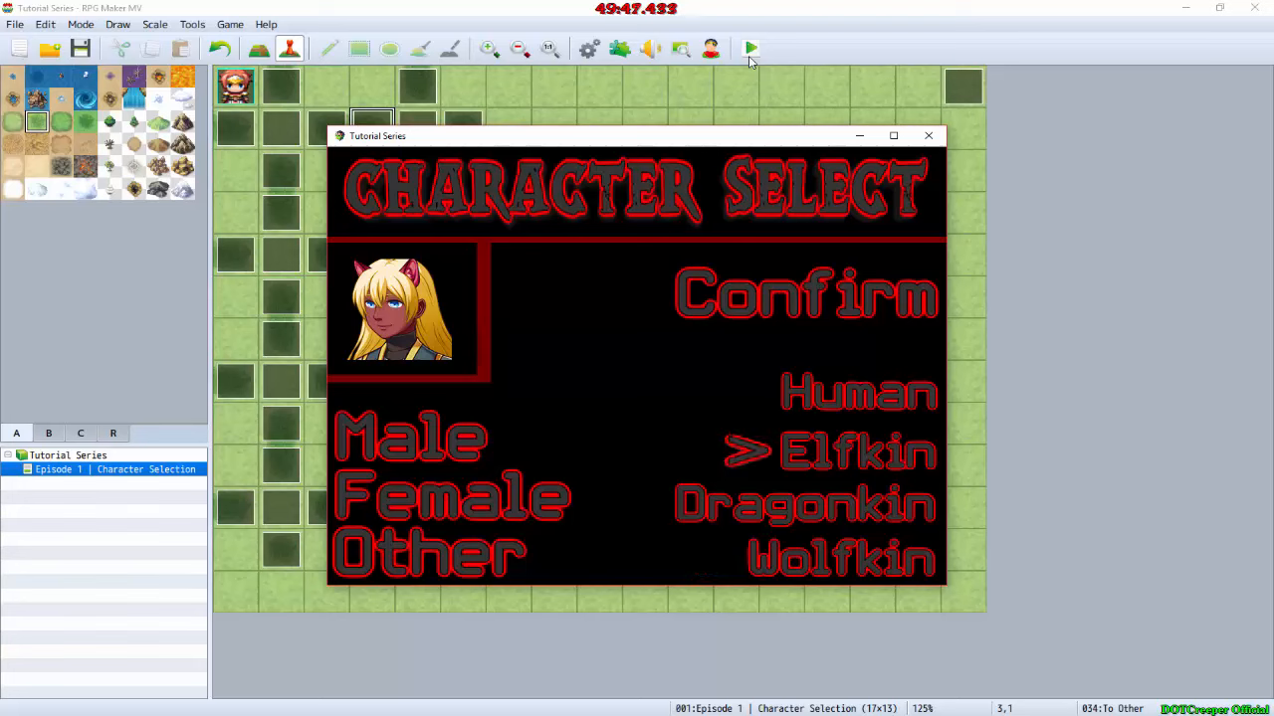
key(Up)
key(Down)
key(Up)
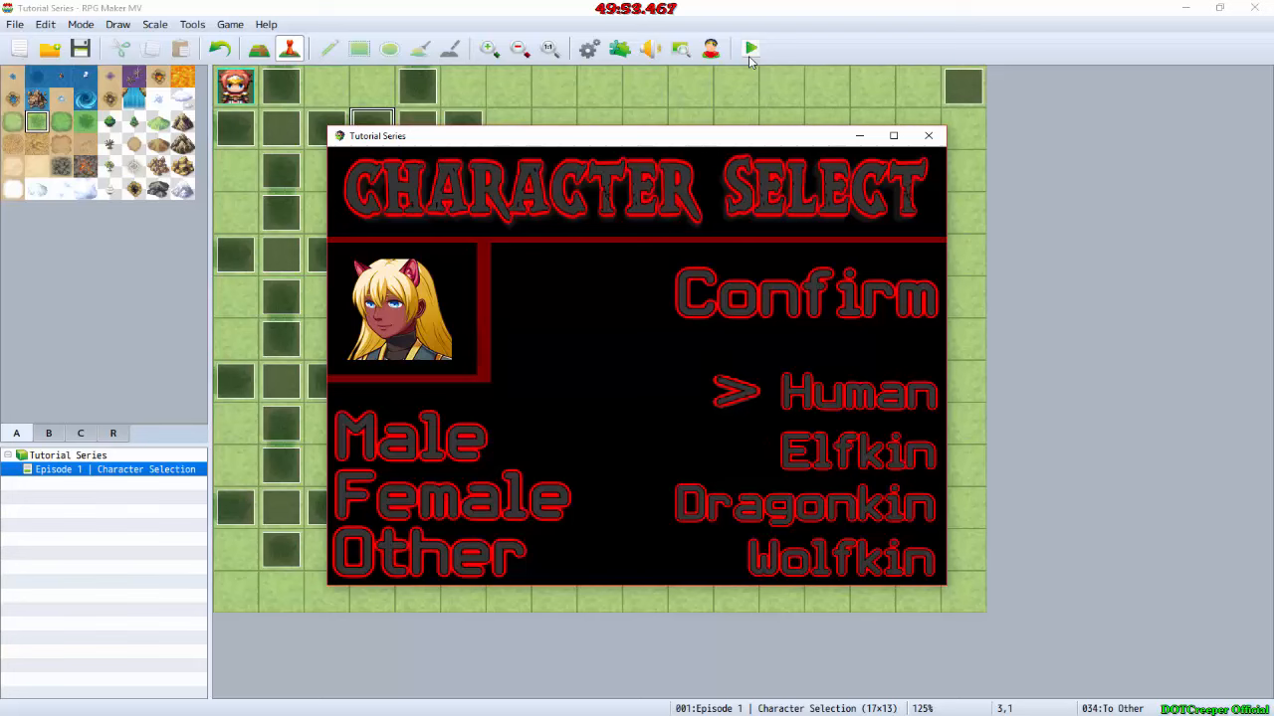
Step: Choose Human in the playtest and test the Male and Confirm options
key(Return)
key(Return)
key(Down)
key(Escape)
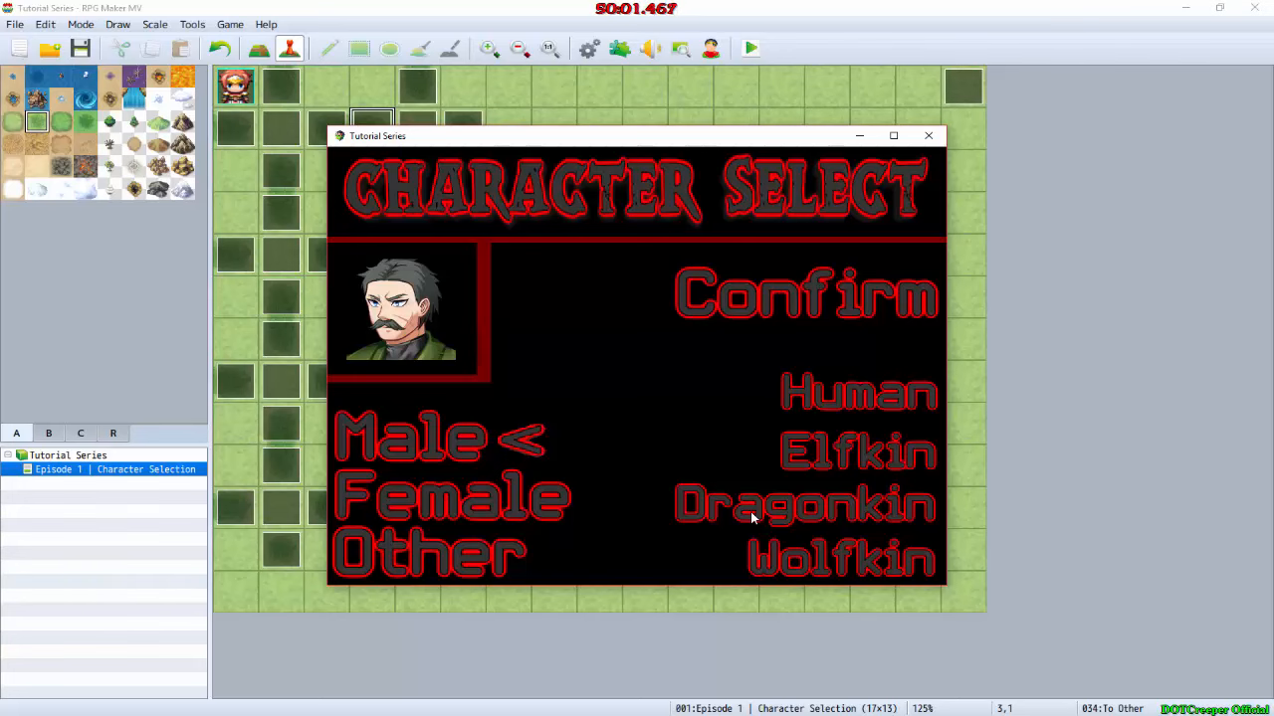
key(Return)
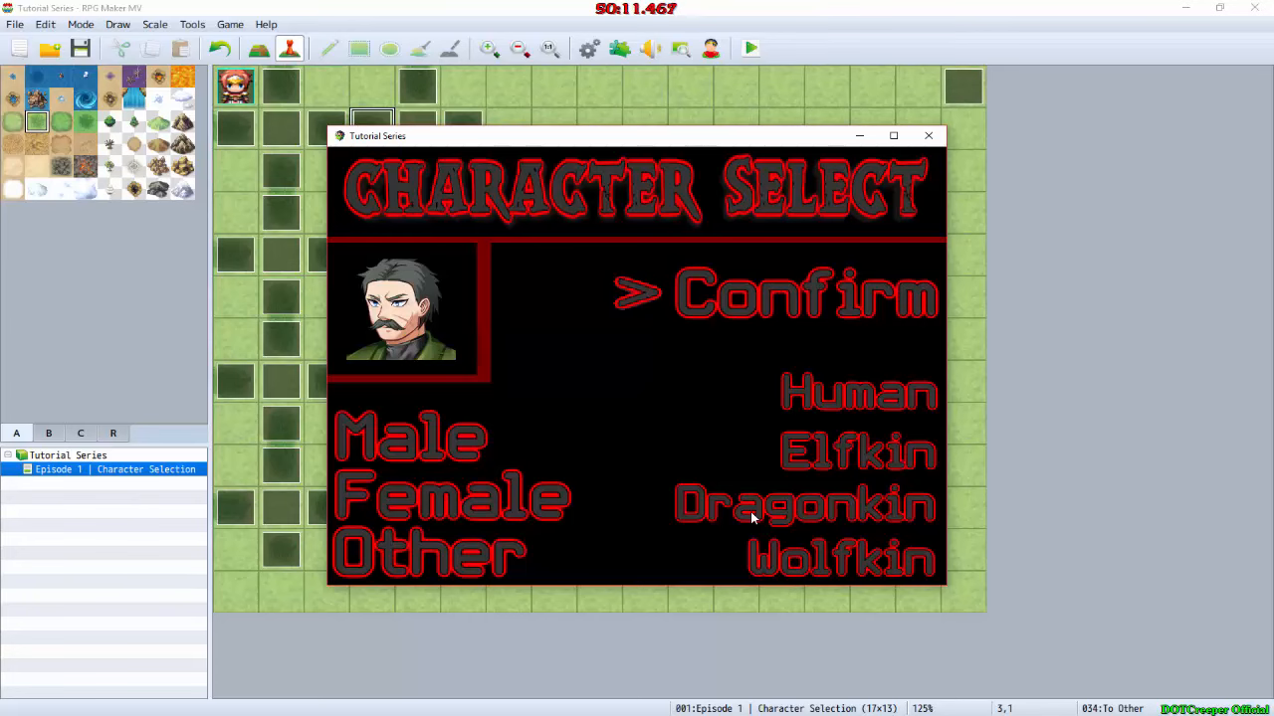
key(Return)
Step: Toggle the playtest's fullscreen mode on and off, and show the FPS counter
key(F4)
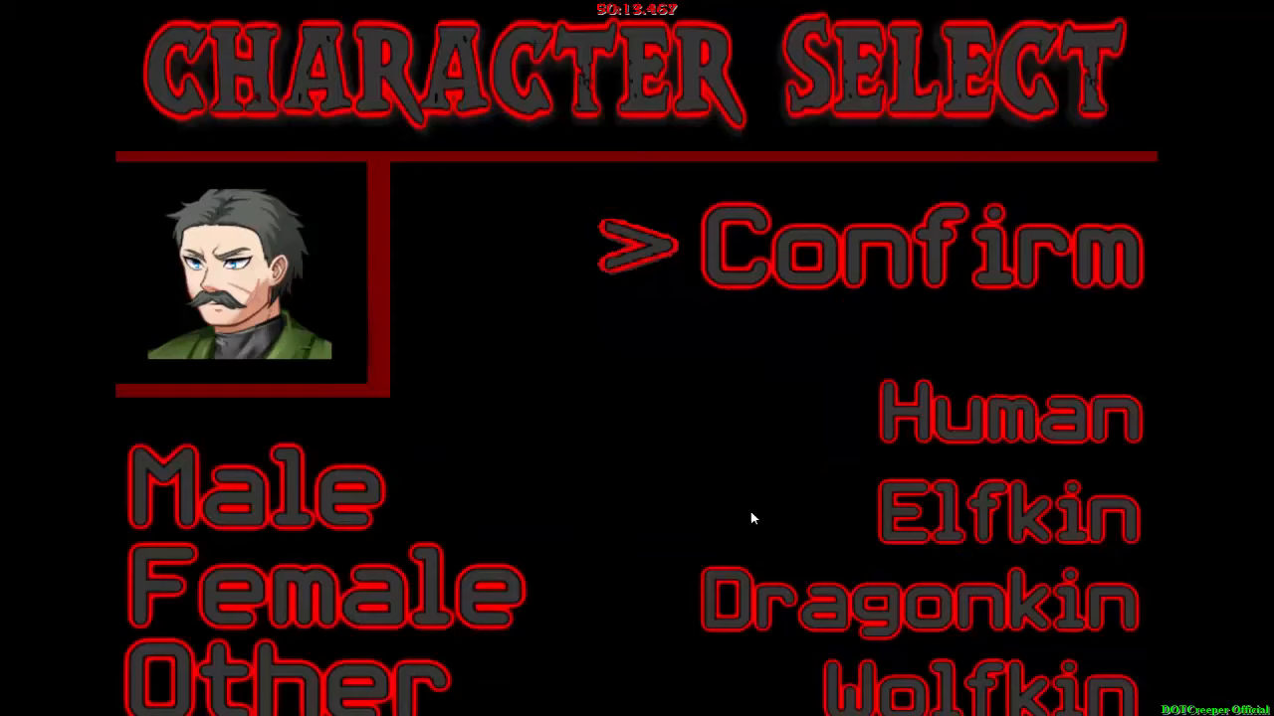
key(F4)
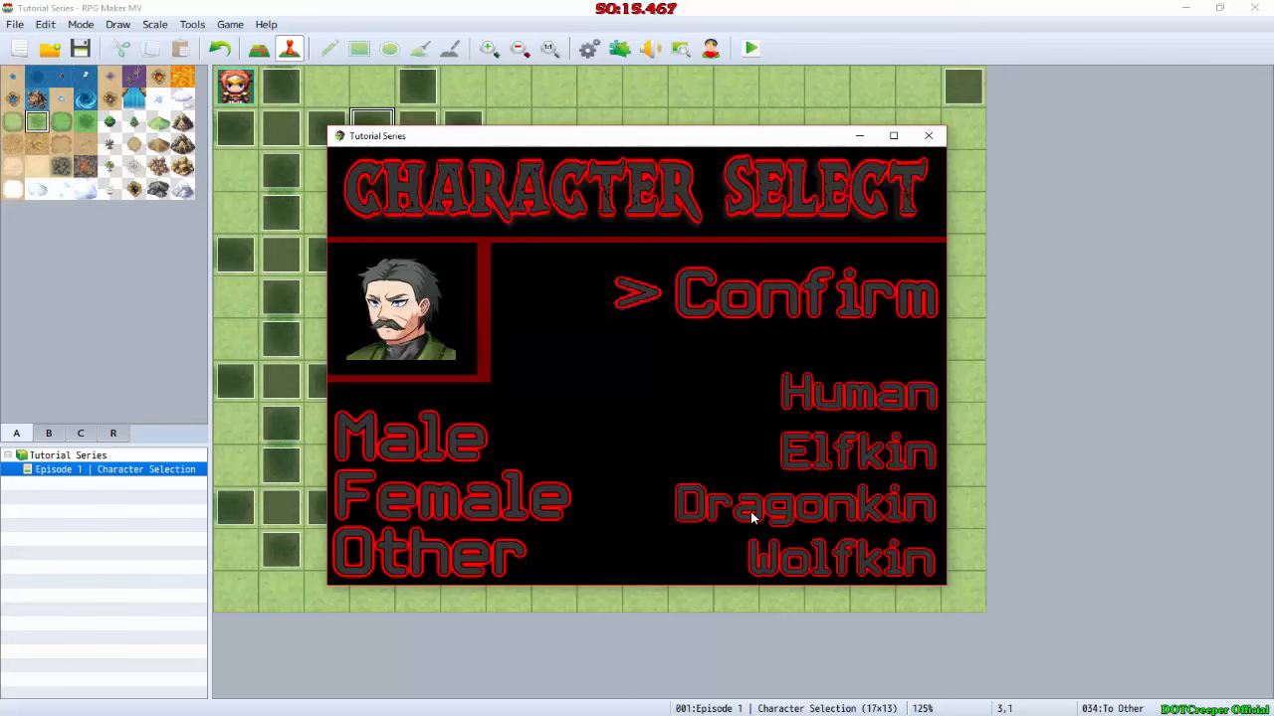
key(F2)
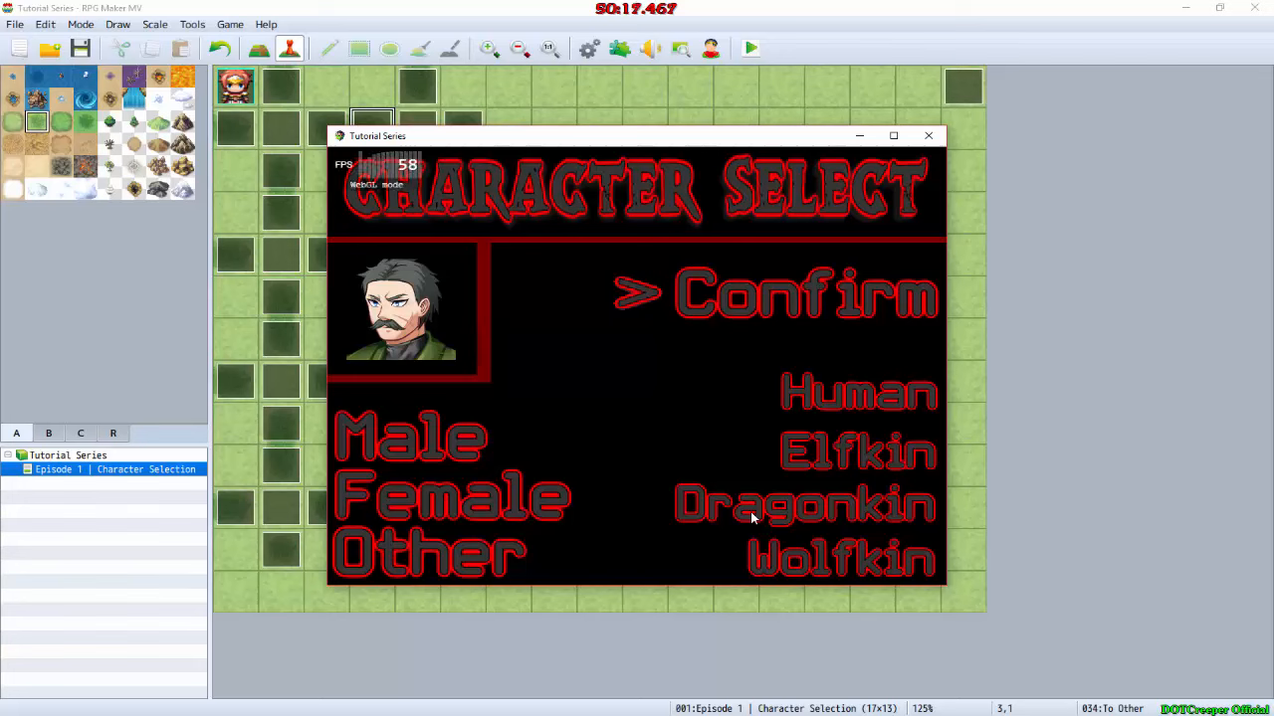
Step: Hide the FPS counter in the playtest and move the selection from Confirm through the race options and across to Male
key(F2)
key(F2)
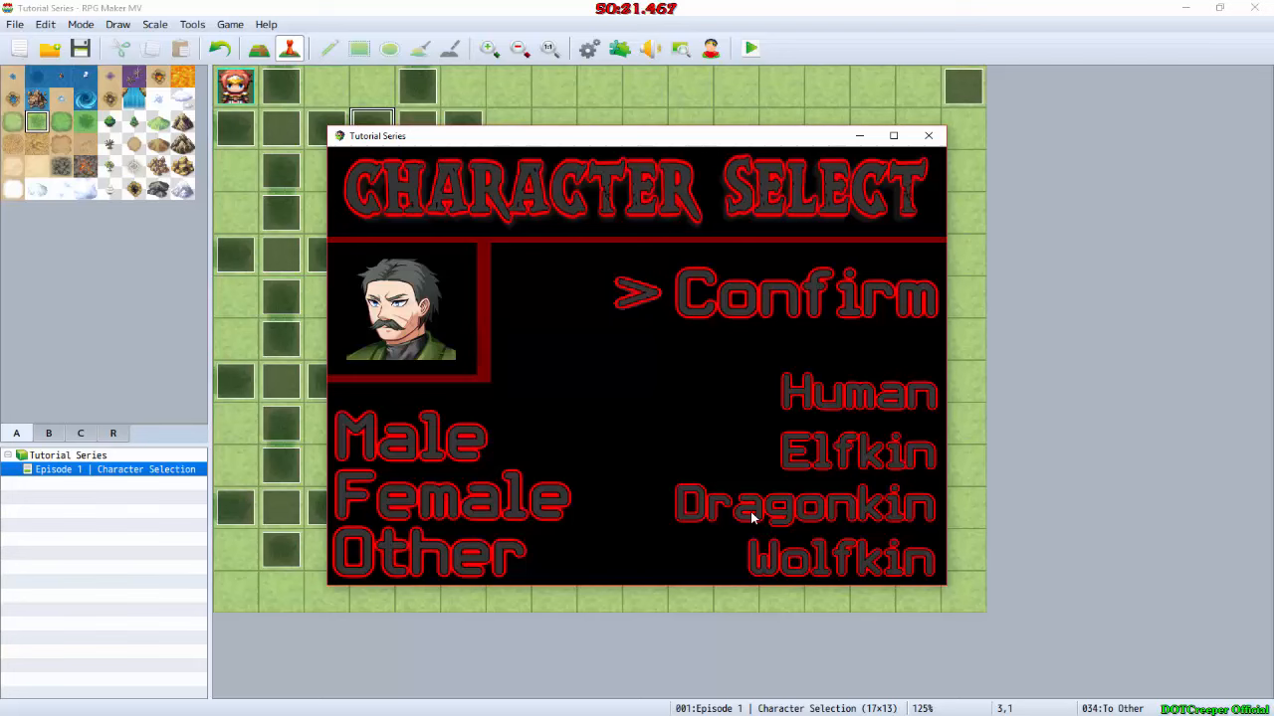
key(Down)
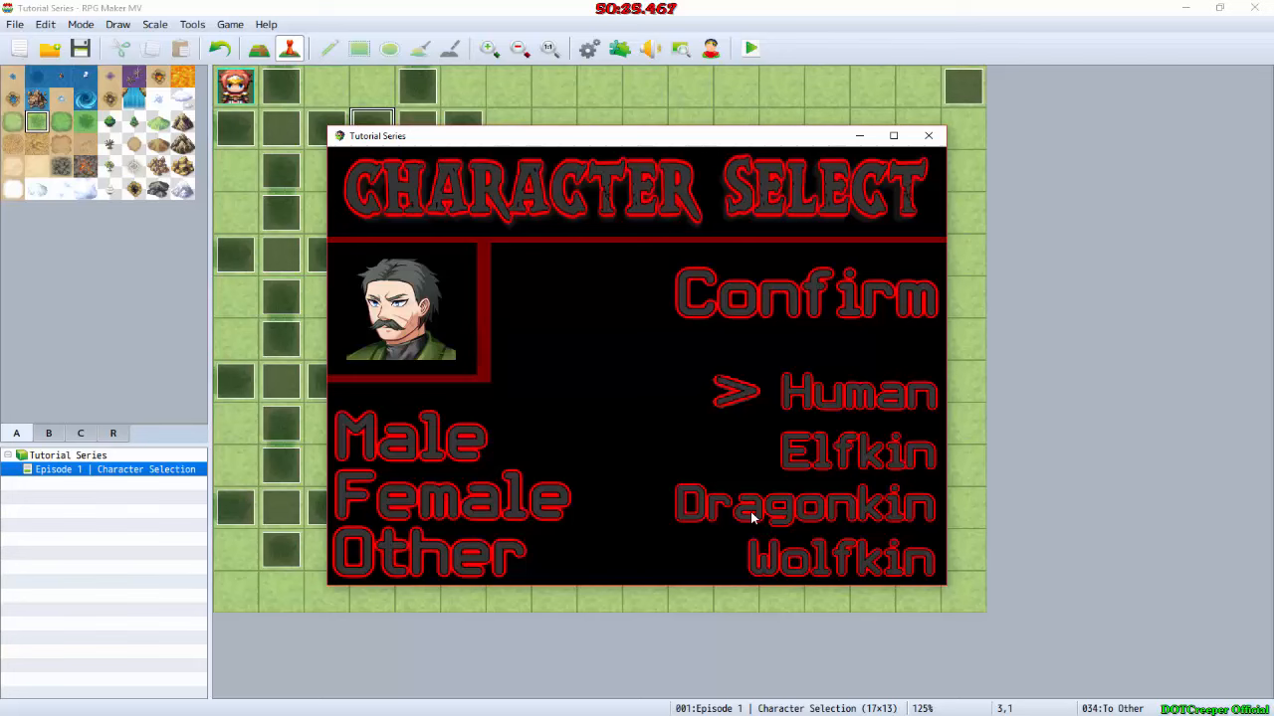
key(Down)
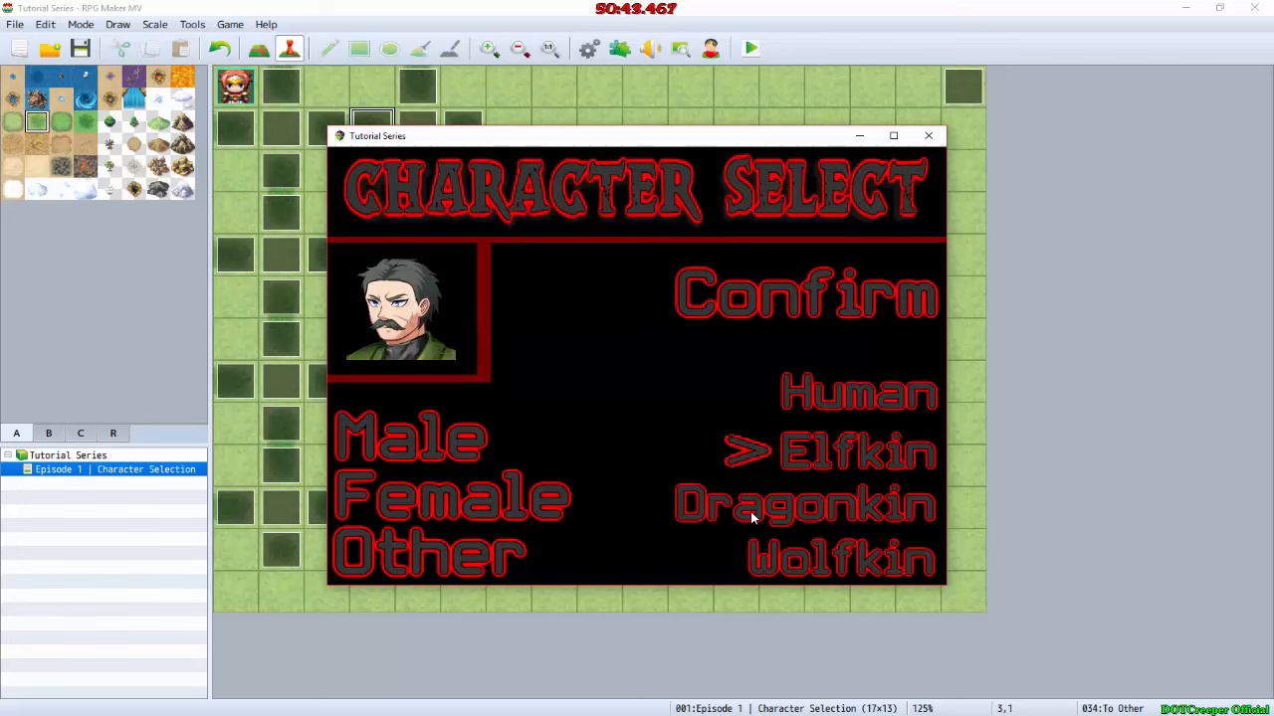
key(Down)
key(Left)
key(Up)
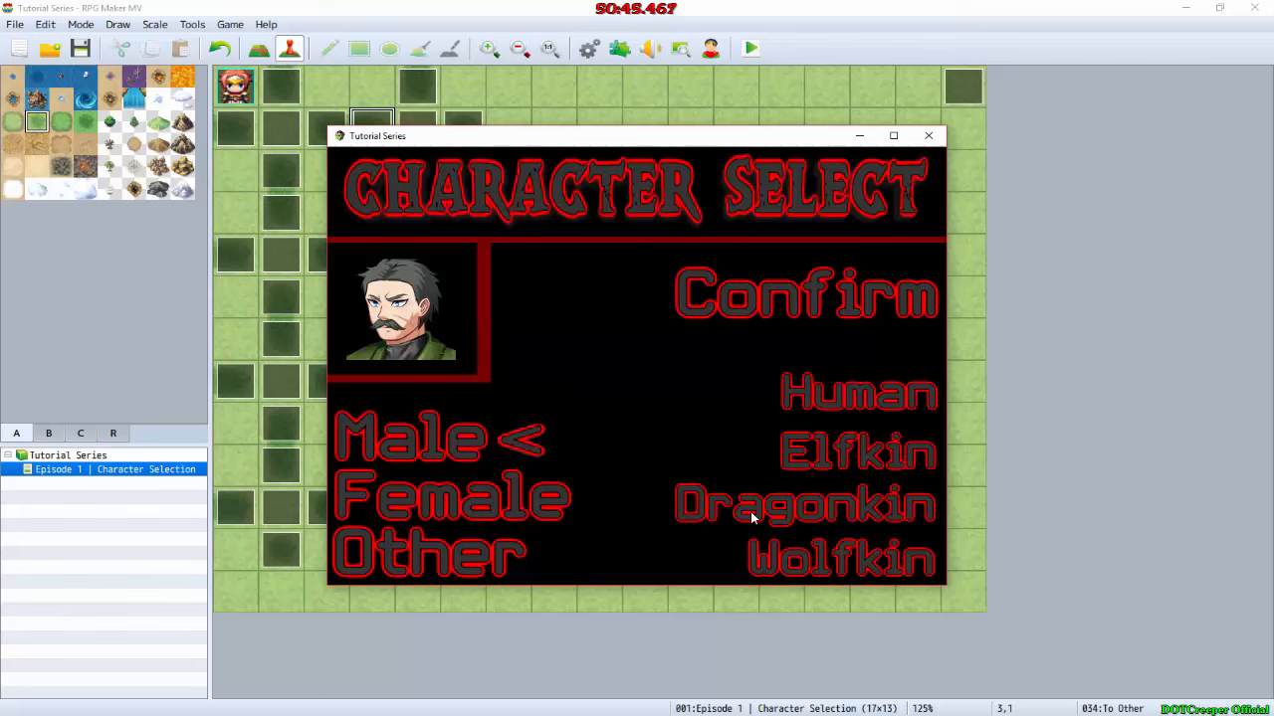
Step: Check the selection arrow from Male down to Other, across to the races and up to Human, and close the playtest
key(Down)
key(Down)
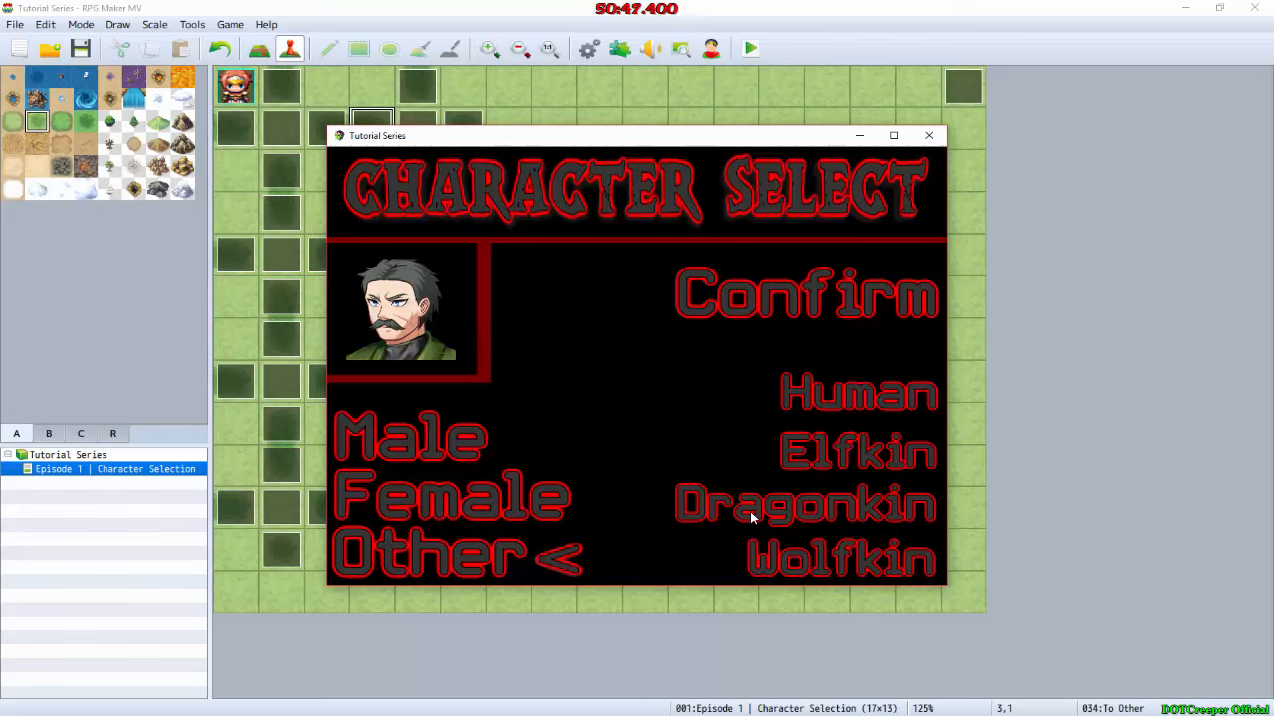
key(Up)
key(Right)
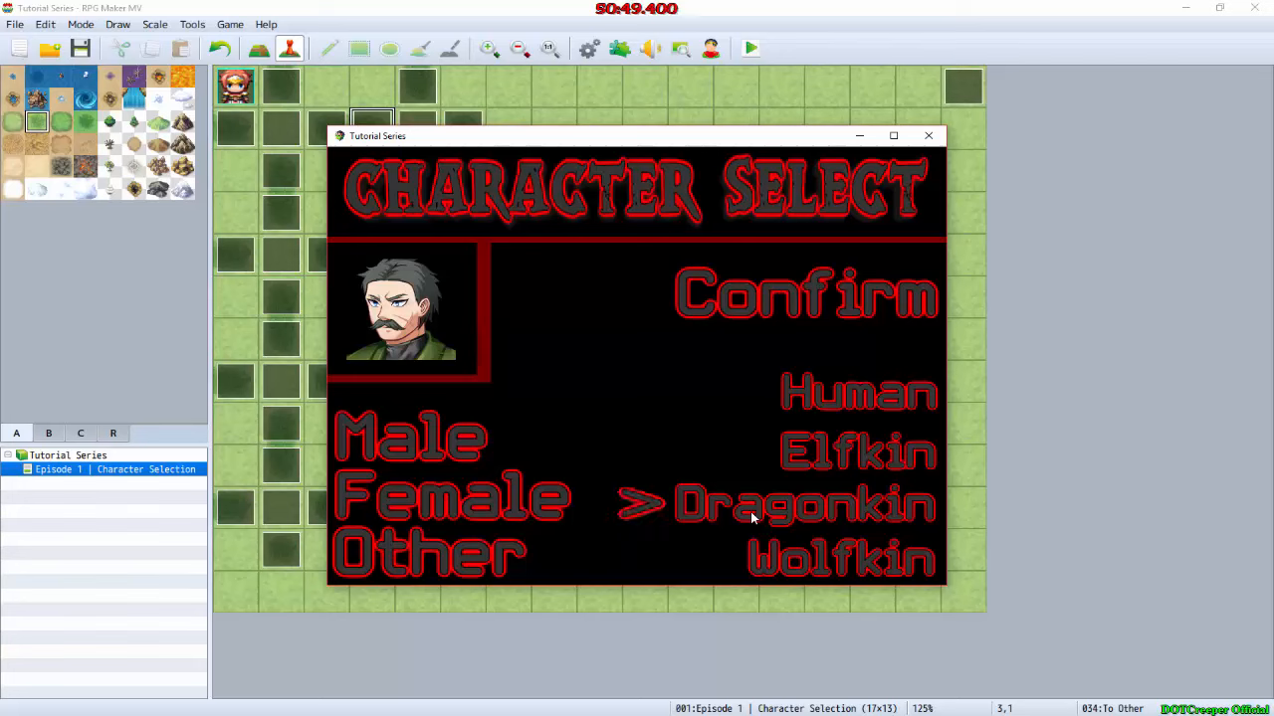
key(Down)
key(Up)
key(Up)
key(Up)
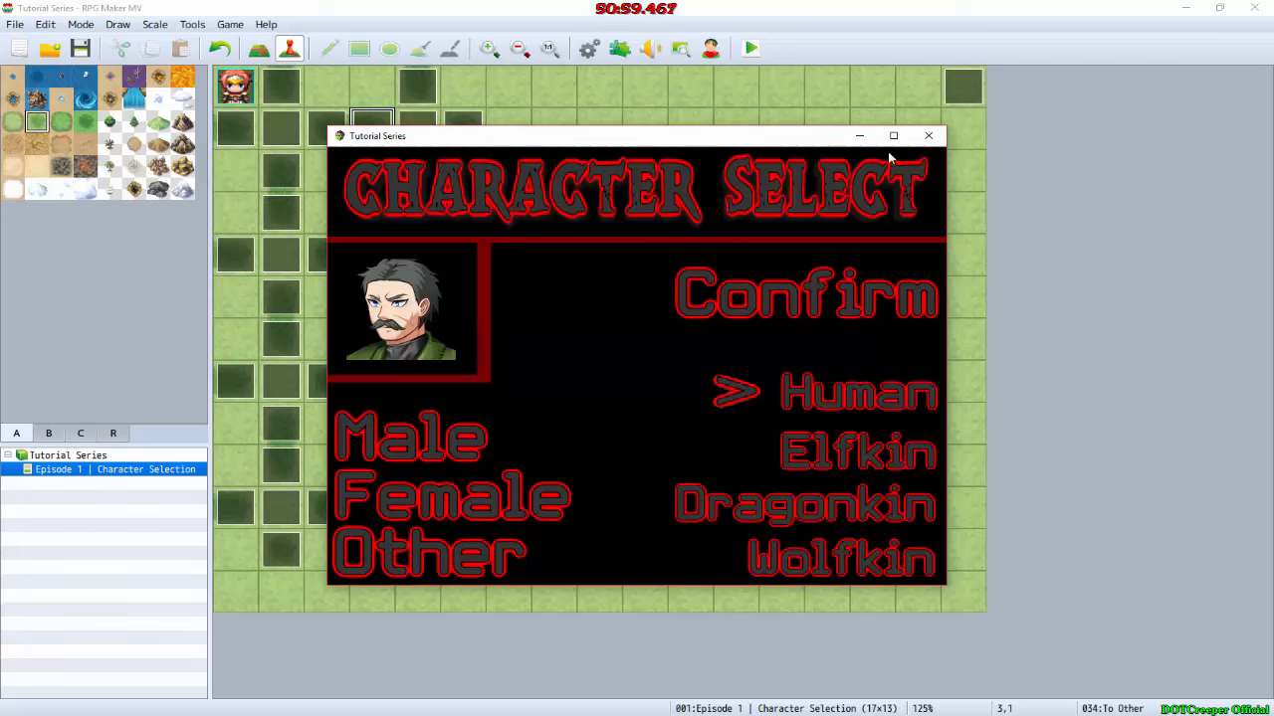
click(927, 136)
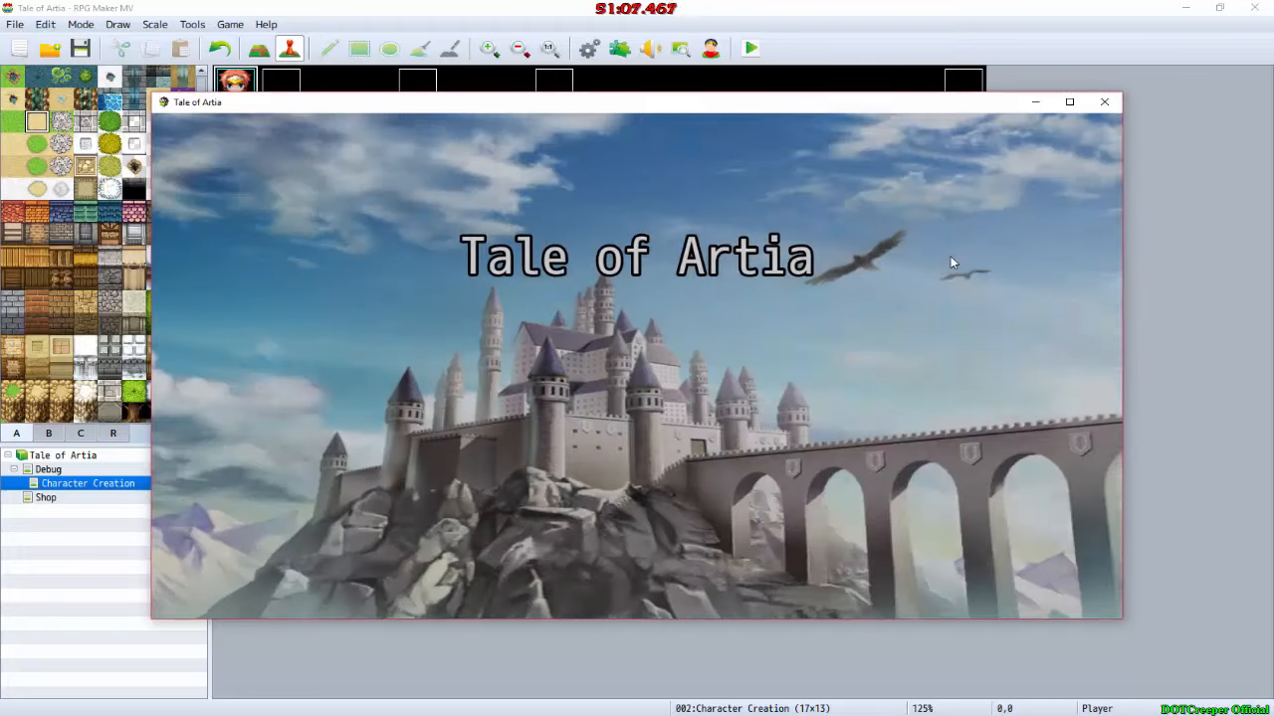
Step: Start a new game in the Tale of Artia playtest and move the selection through Female, Priest, Mage and Psycho to Warlock
key(Return)
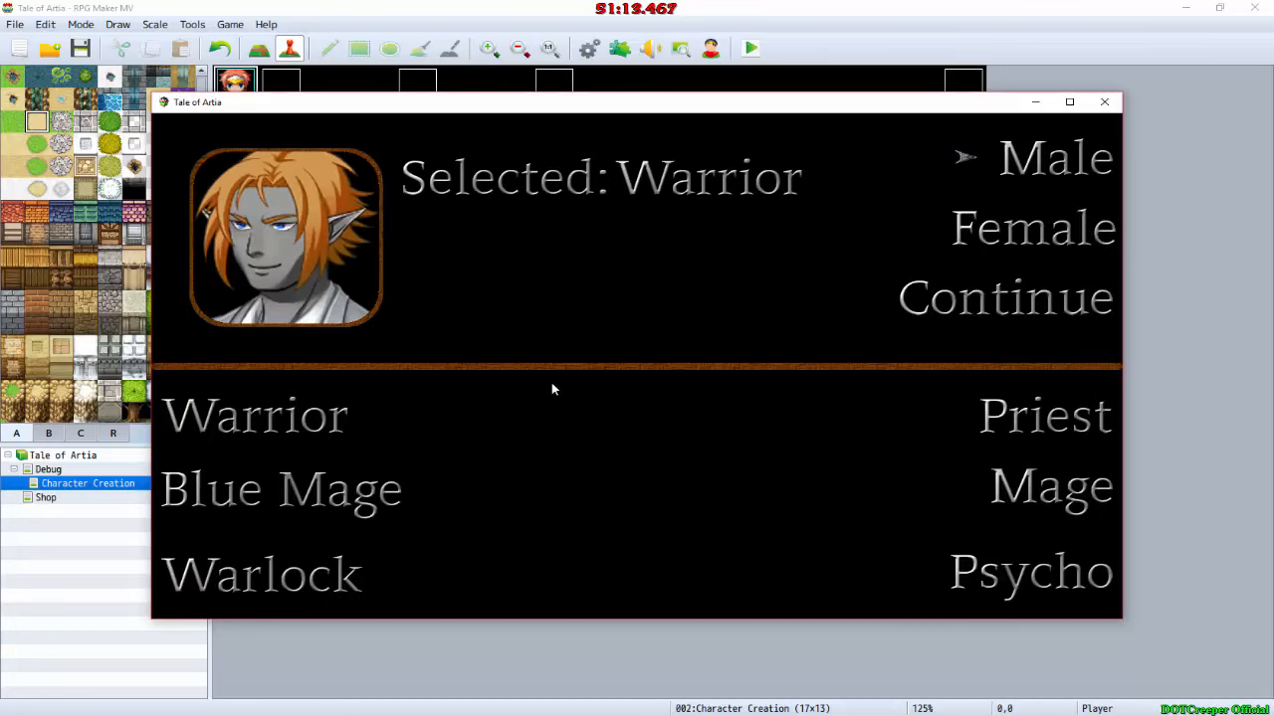
key(Down)
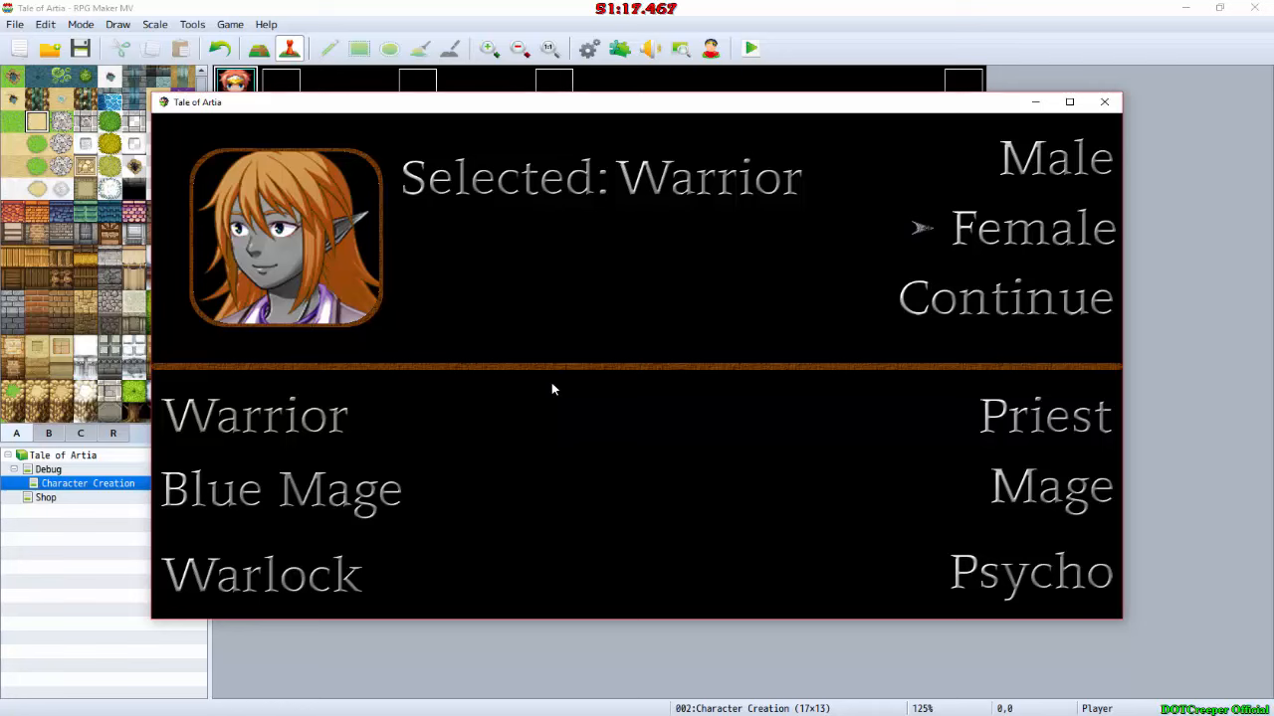
key(Down)
key(Down)
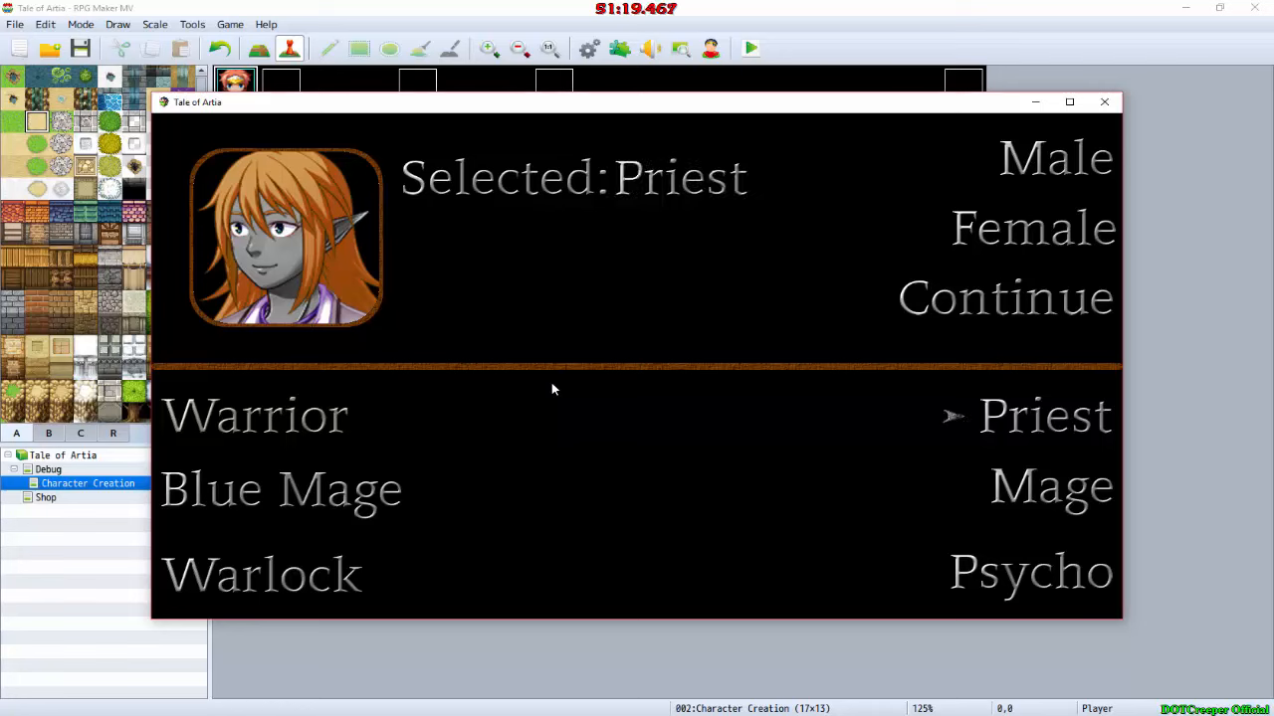
key(Down)
key(Down)
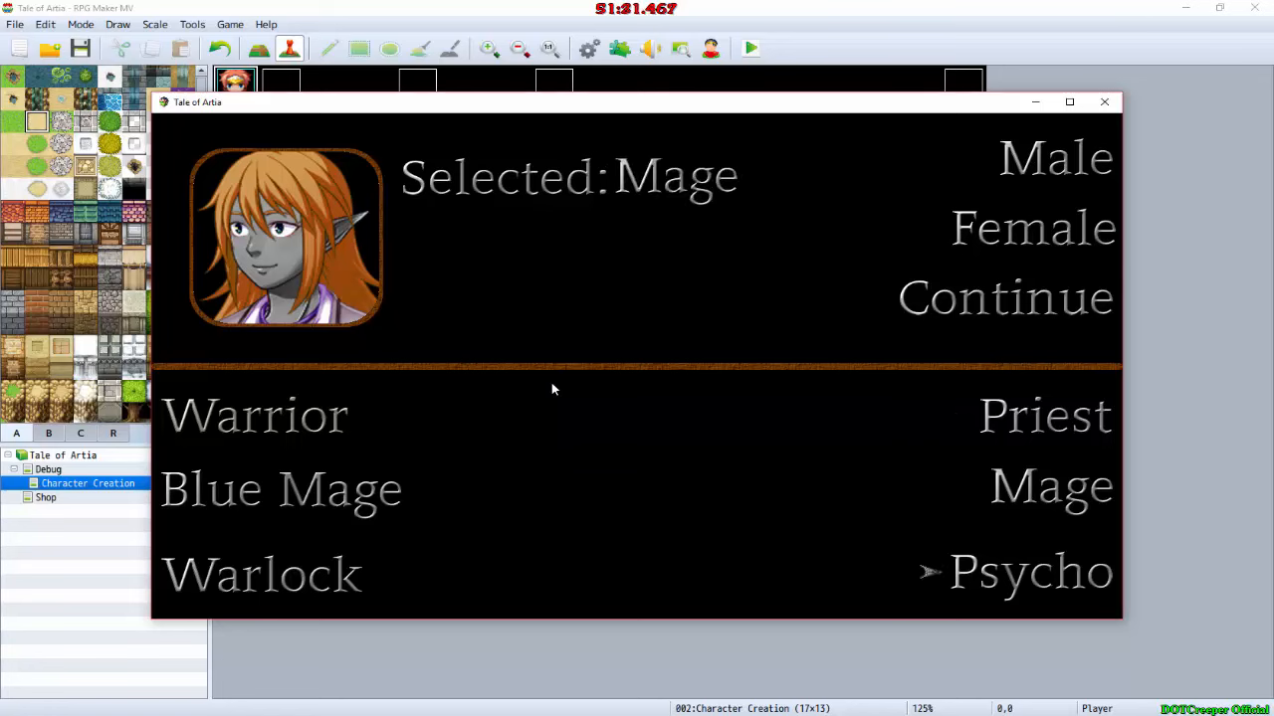
key(Left)
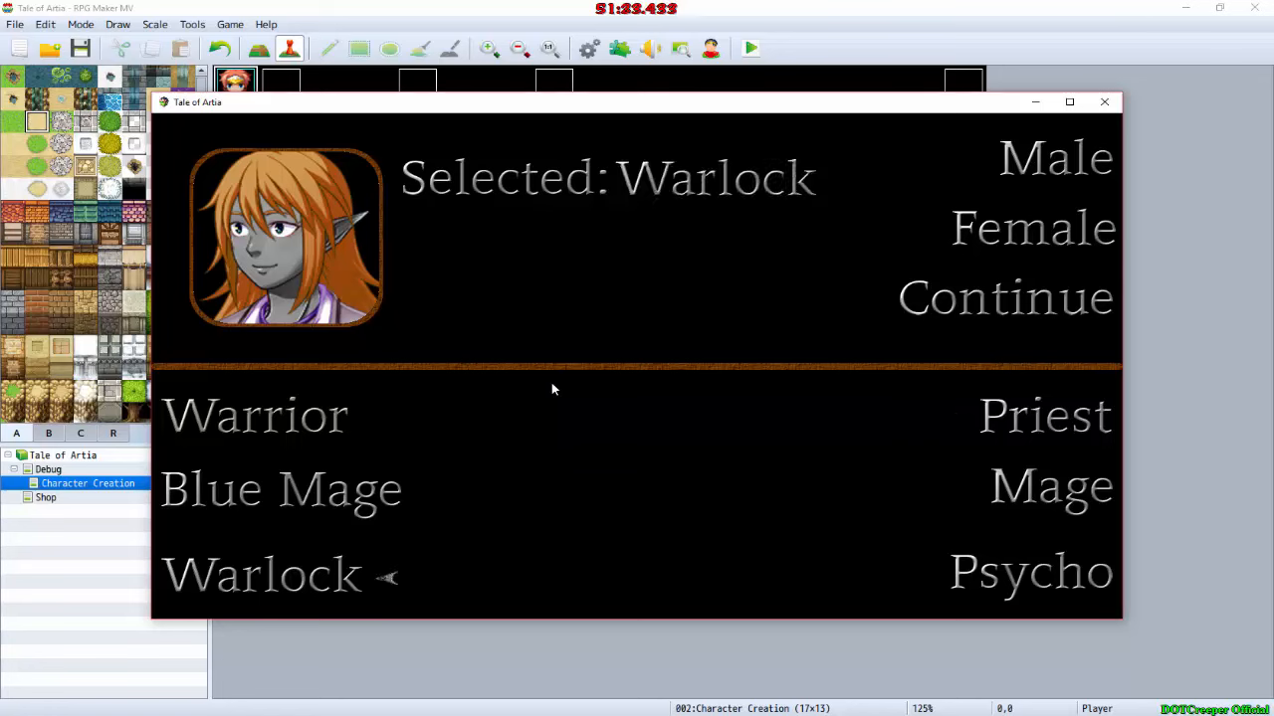
Step: Test the Warrior class and choose Blue Mage as the character's class
key(Up)
key(Up)
key(Return)
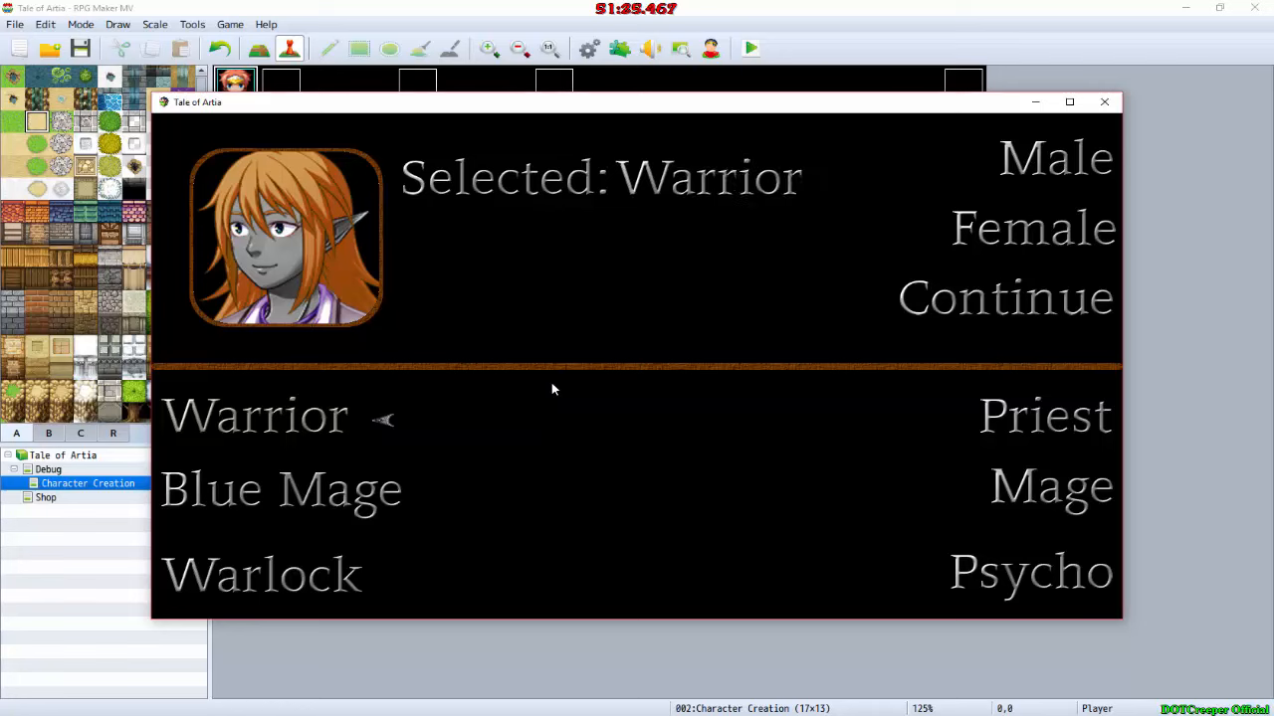
key(Down)
key(Return)
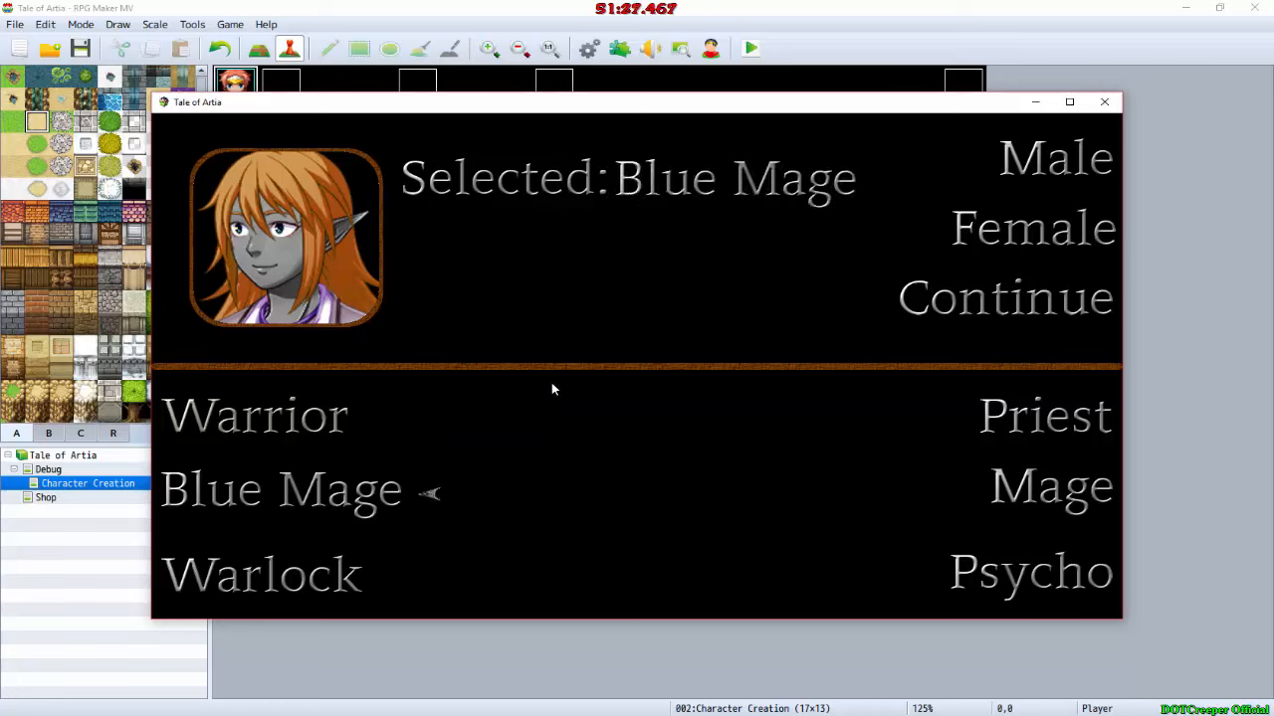
Step: Test the Male option, choose Female as the gender, and continue to the character name entry
key(Right)
key(Up)
key(Up)
key(Up)
key(Up)
key(Return)
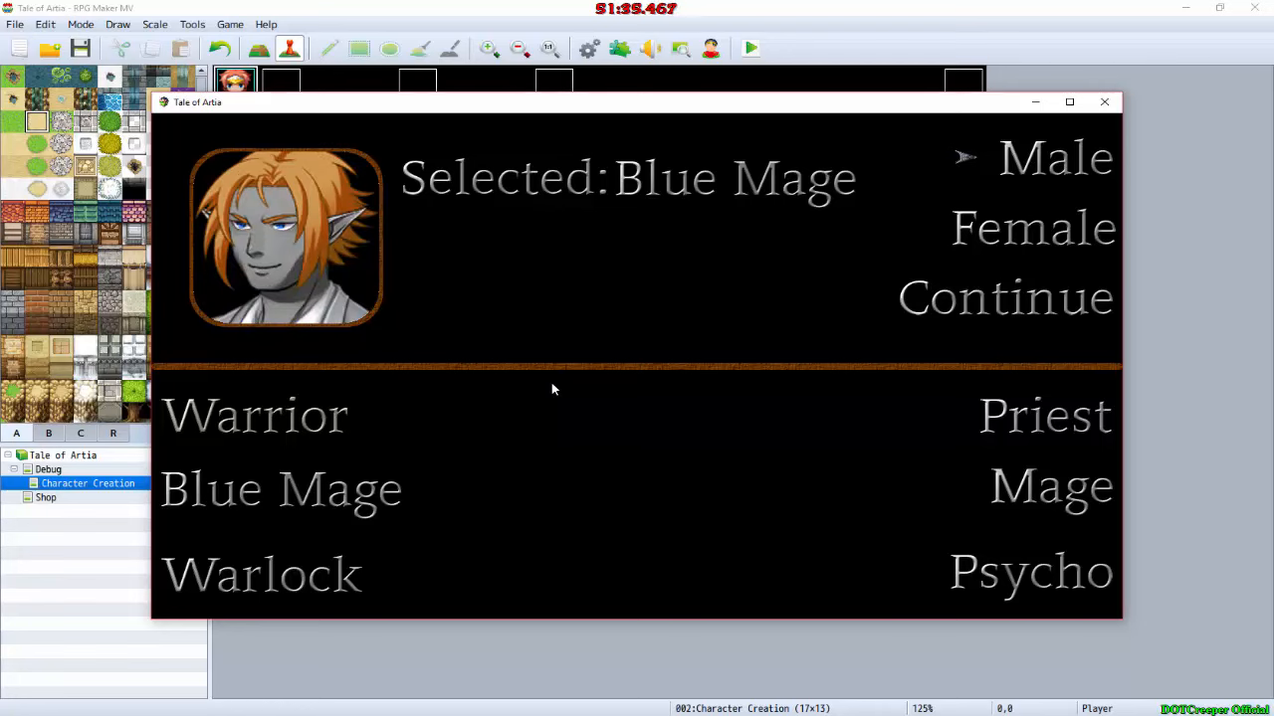
key(Down)
key(Return)
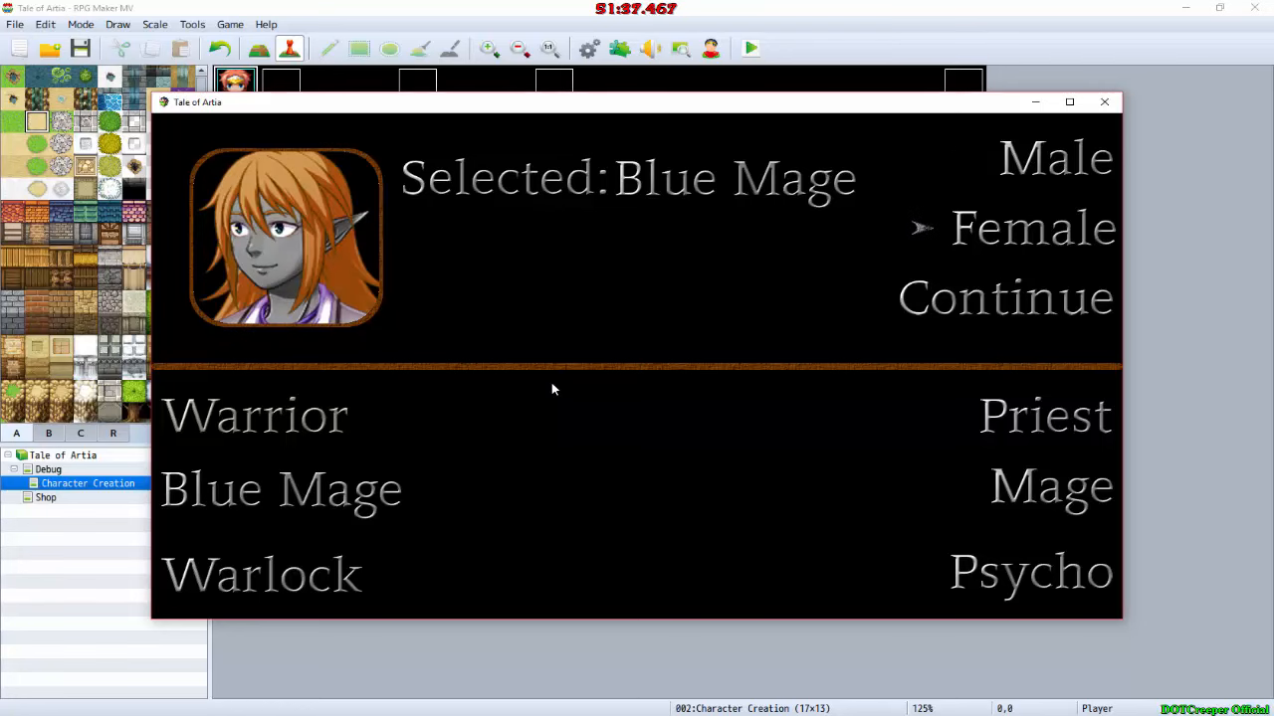
key(Down)
key(Return)
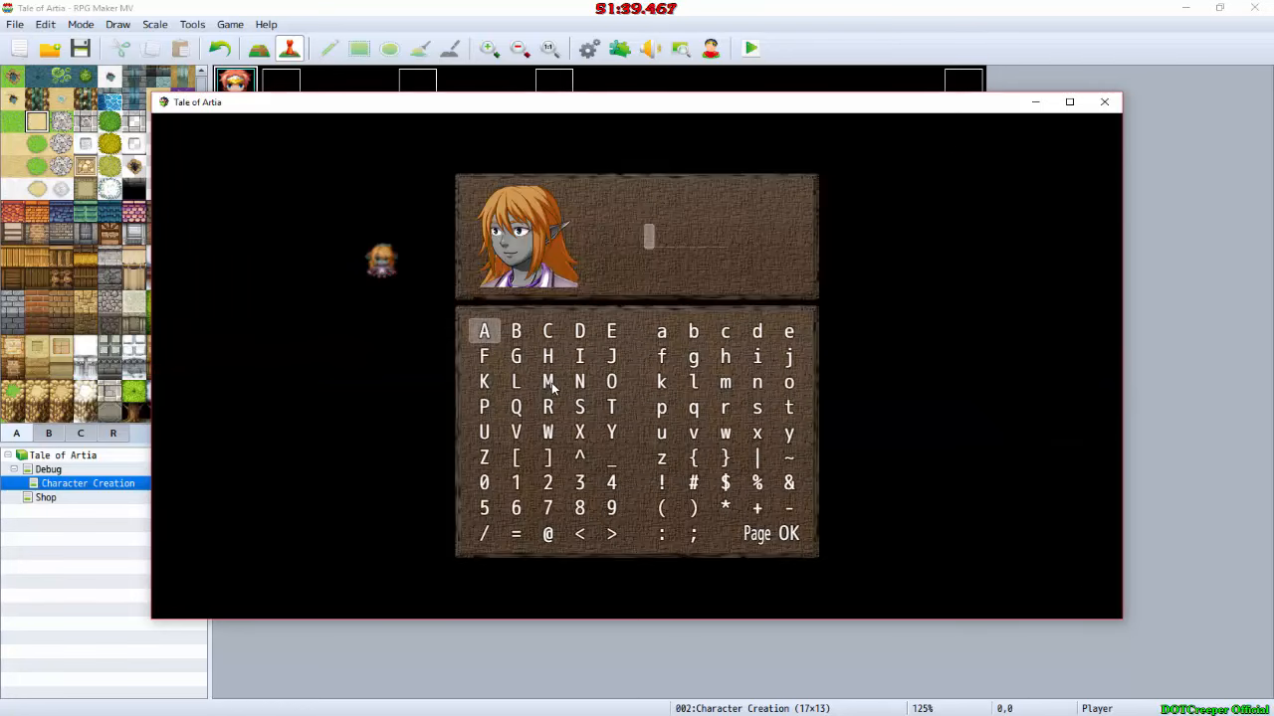
Step: Enter AAAAAAAA as the character's name and accept it to enter the game map
key(Return)
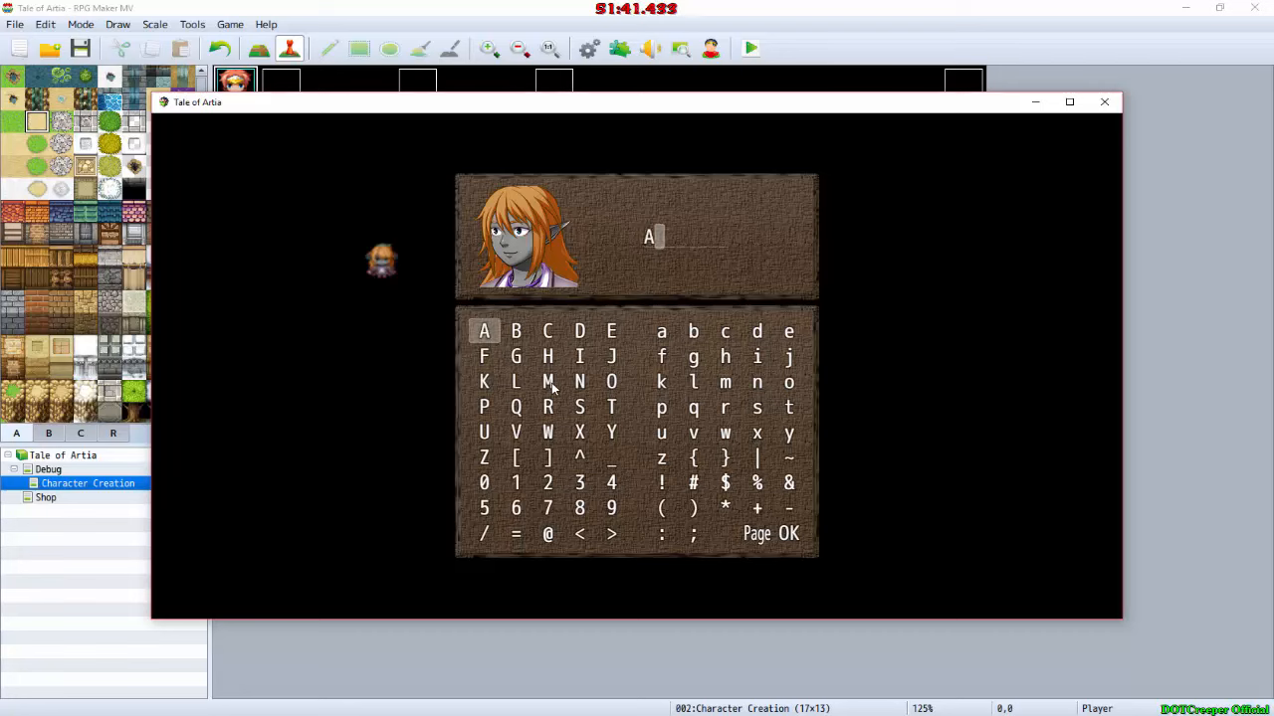
key(Return)
key(Return)
key(Return)
key(Return)
key(Return)
key(Return)
key(Return)
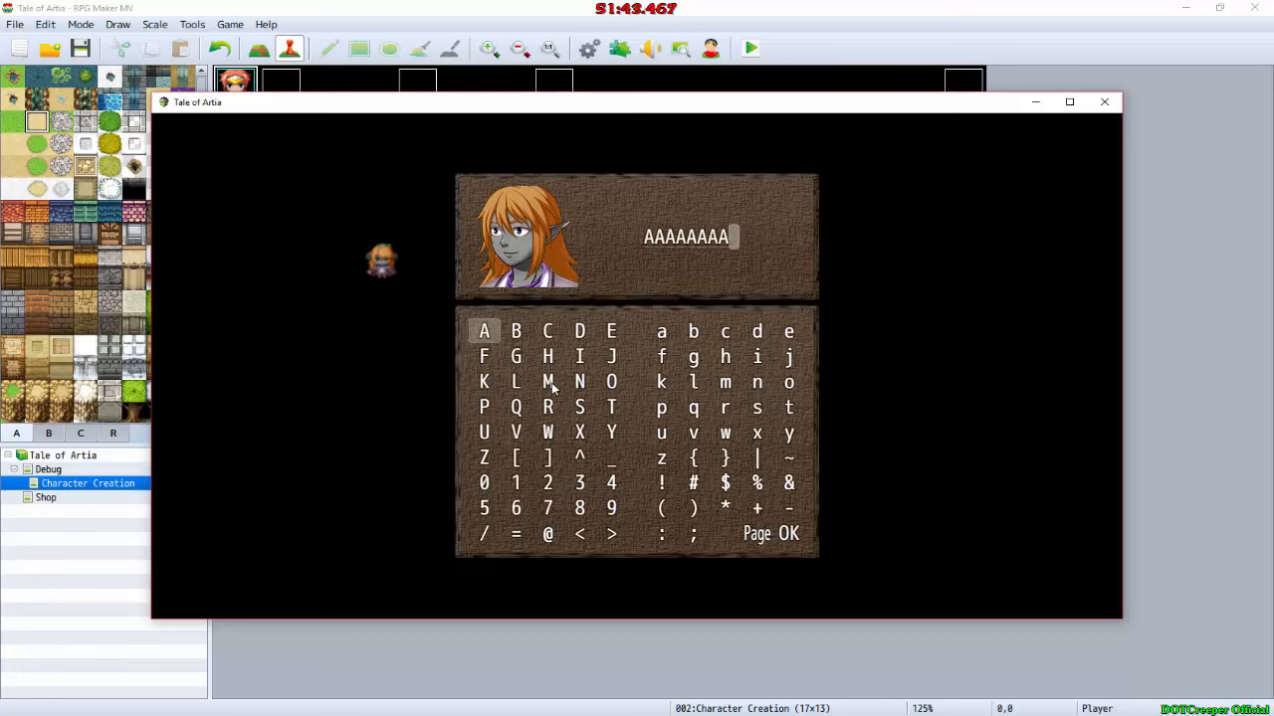
key(shift)
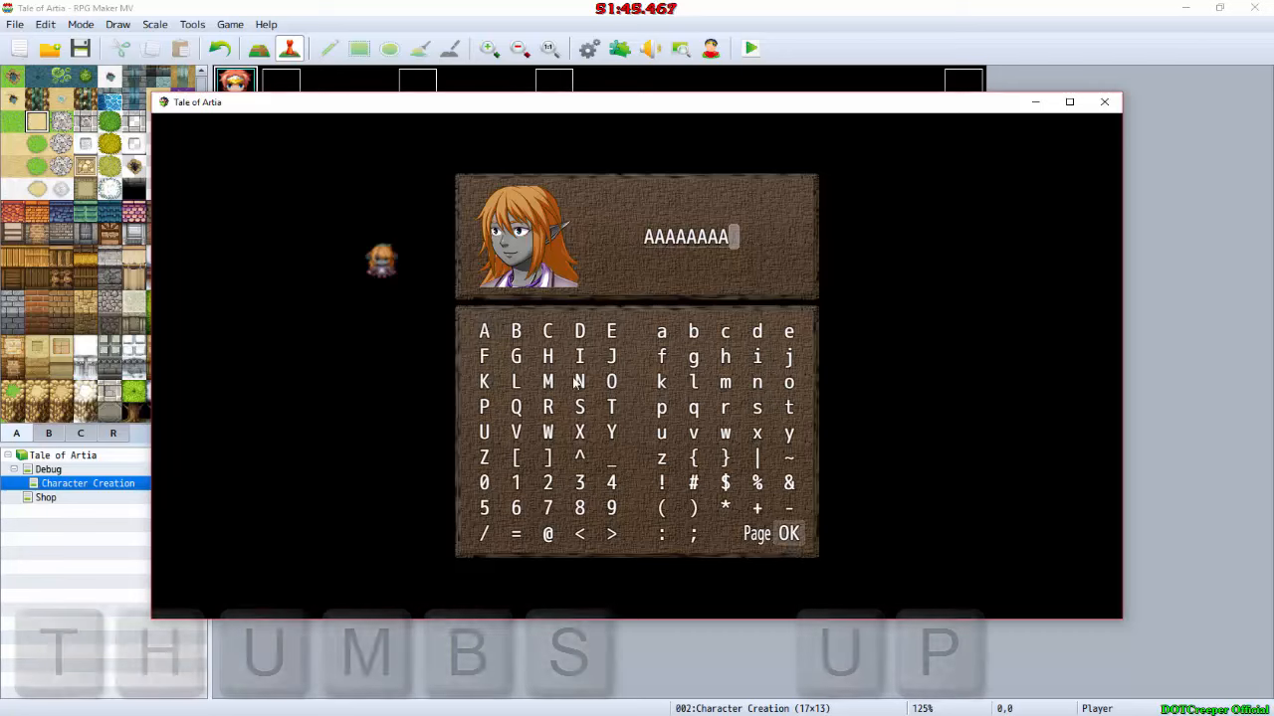
key(Return)
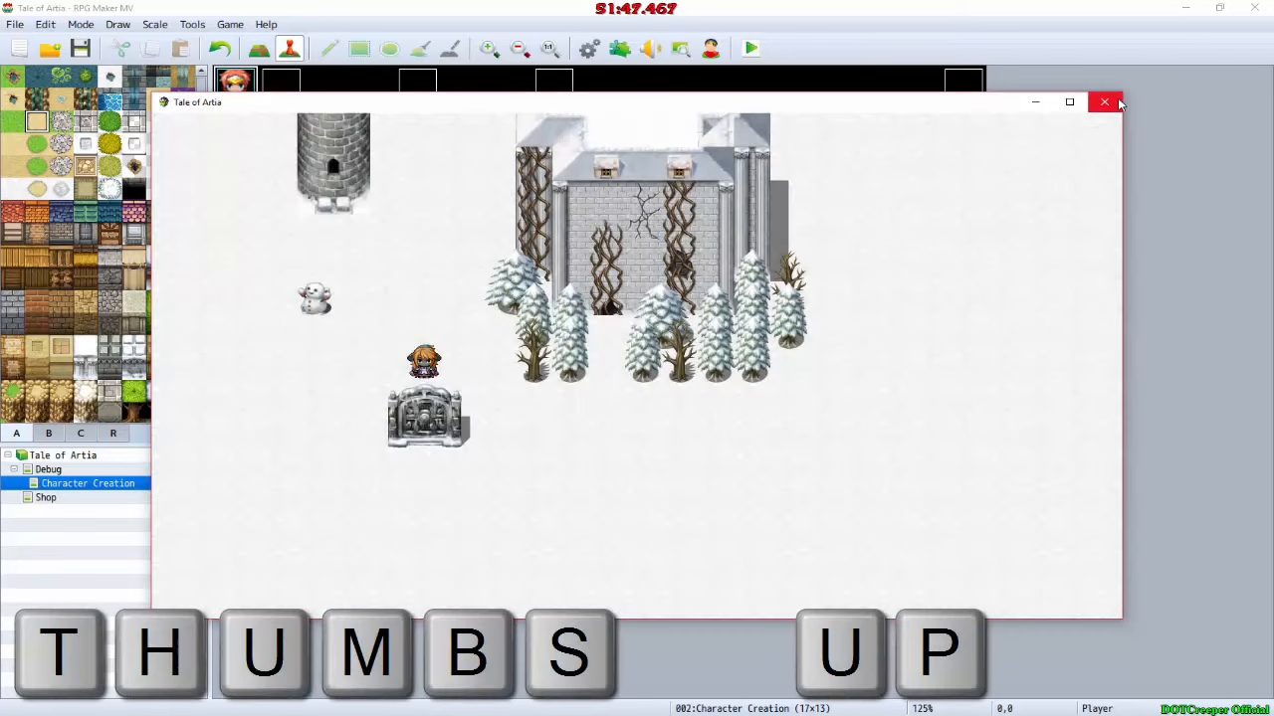
Step: Close the Tale of Artia playtest and review the System settings in the project's database
click(1105, 101)
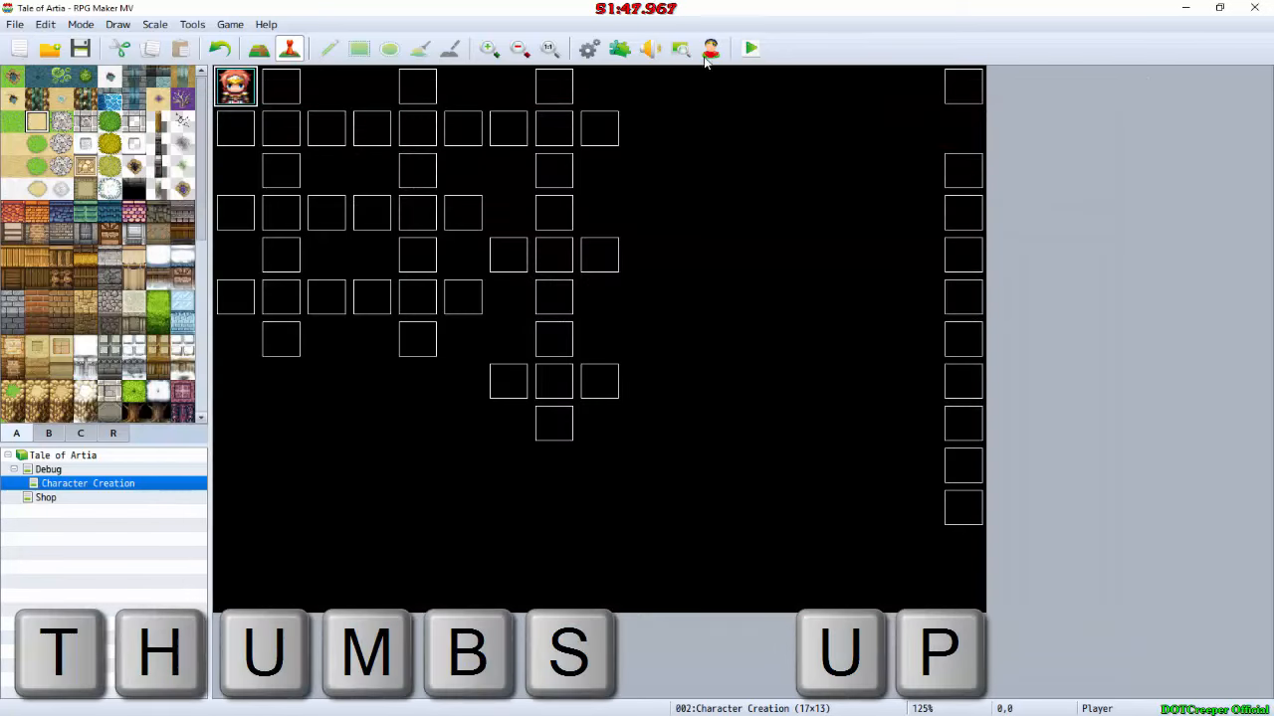
click(588, 50)
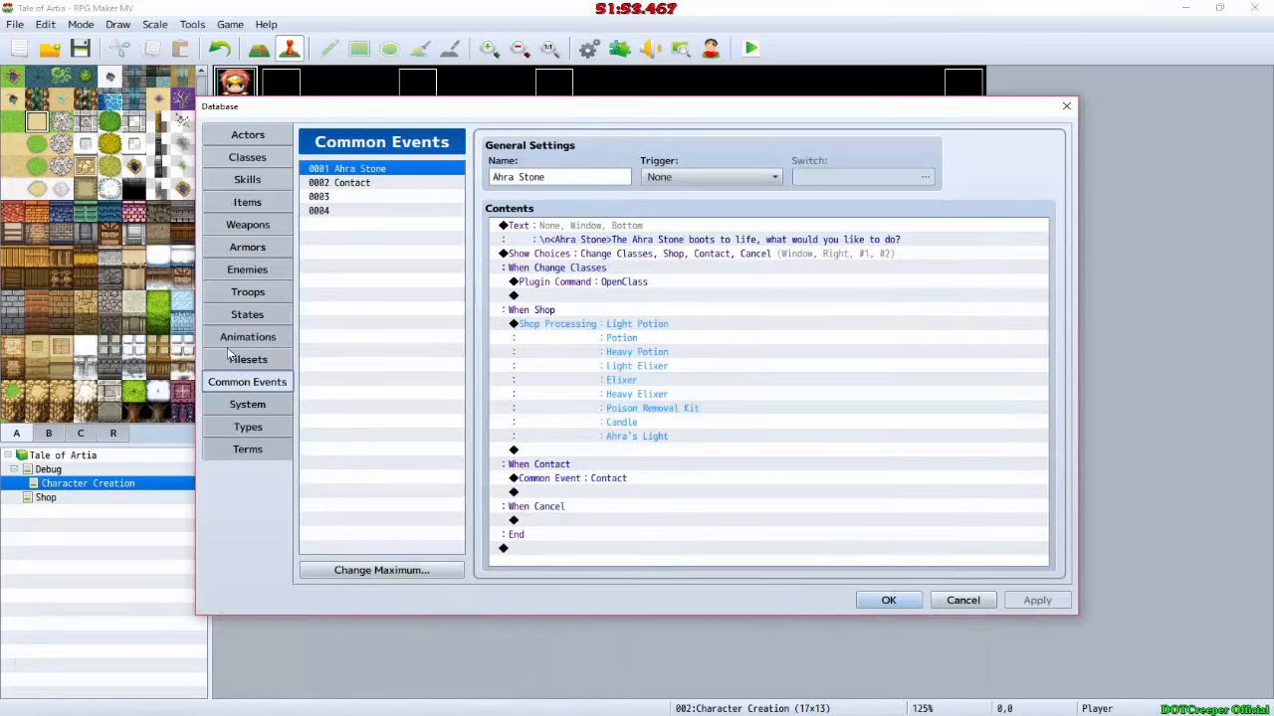
click(248, 407)
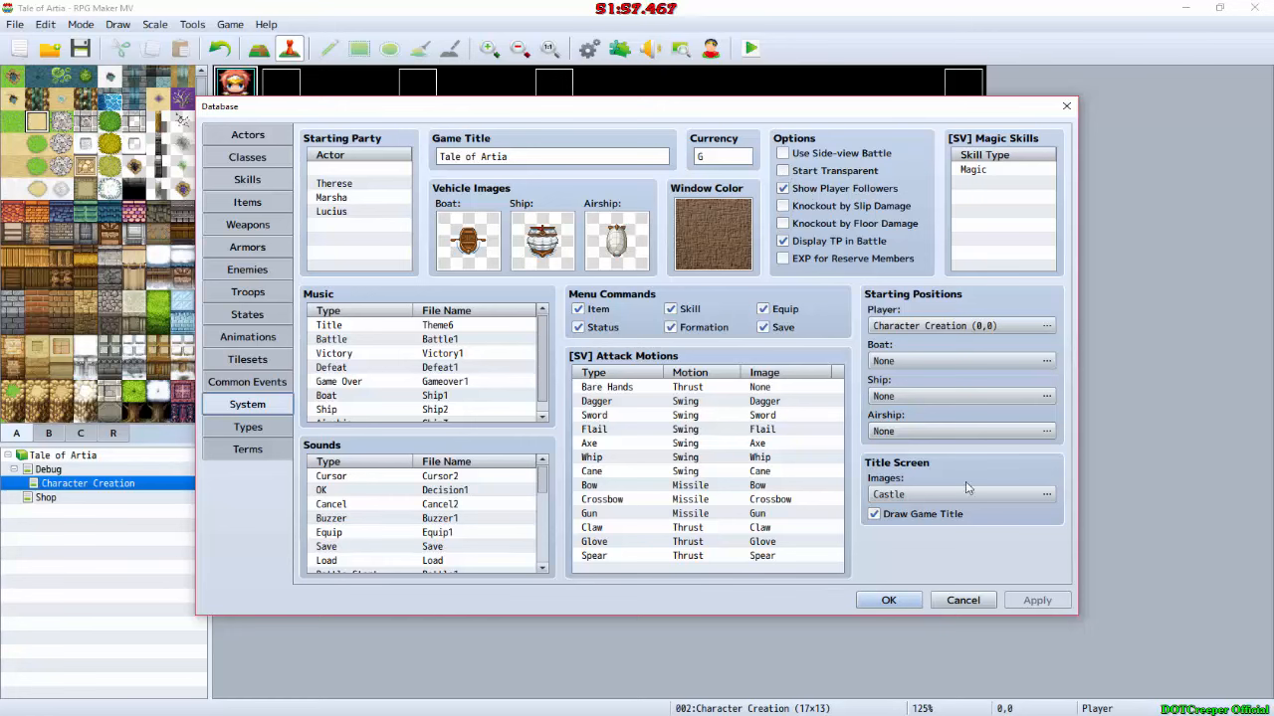
click(895, 600)
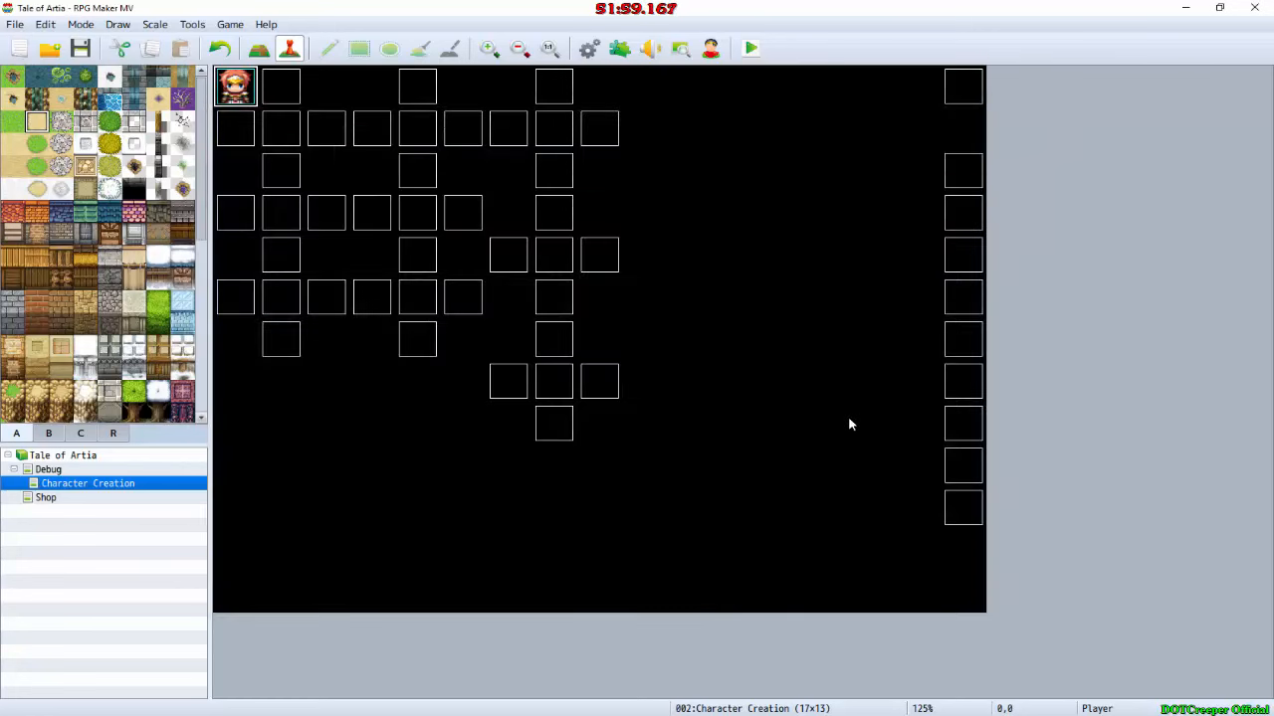